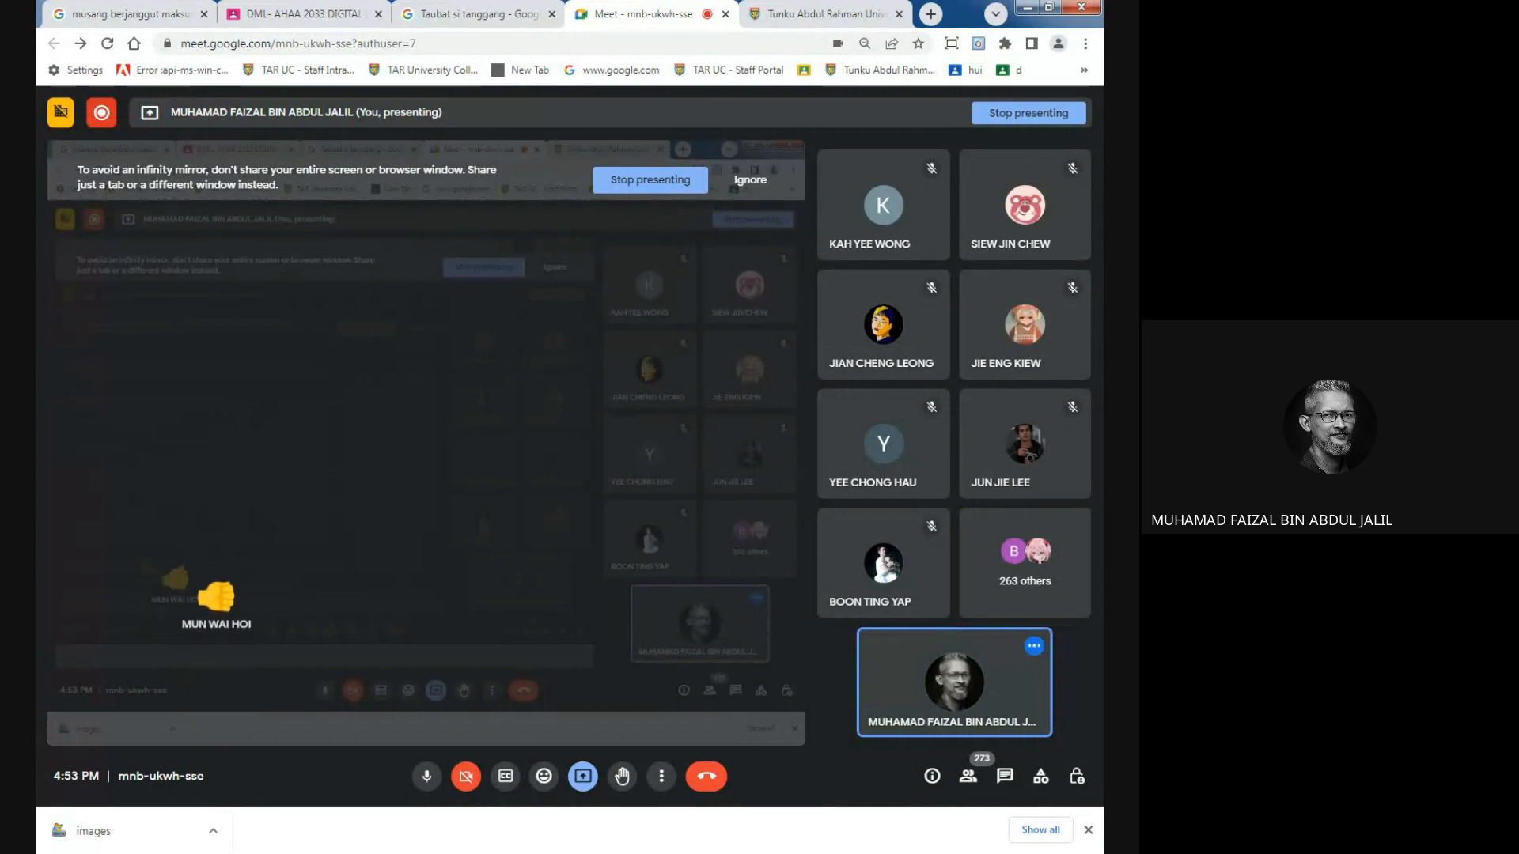
Switch to Photoshop and open the Tanggang ref1 image from the ref folder of Assignmtn 3.
{"action": "key", "text": "alt+Tab"}
{"action": "key", "text": "alt+Tab"}
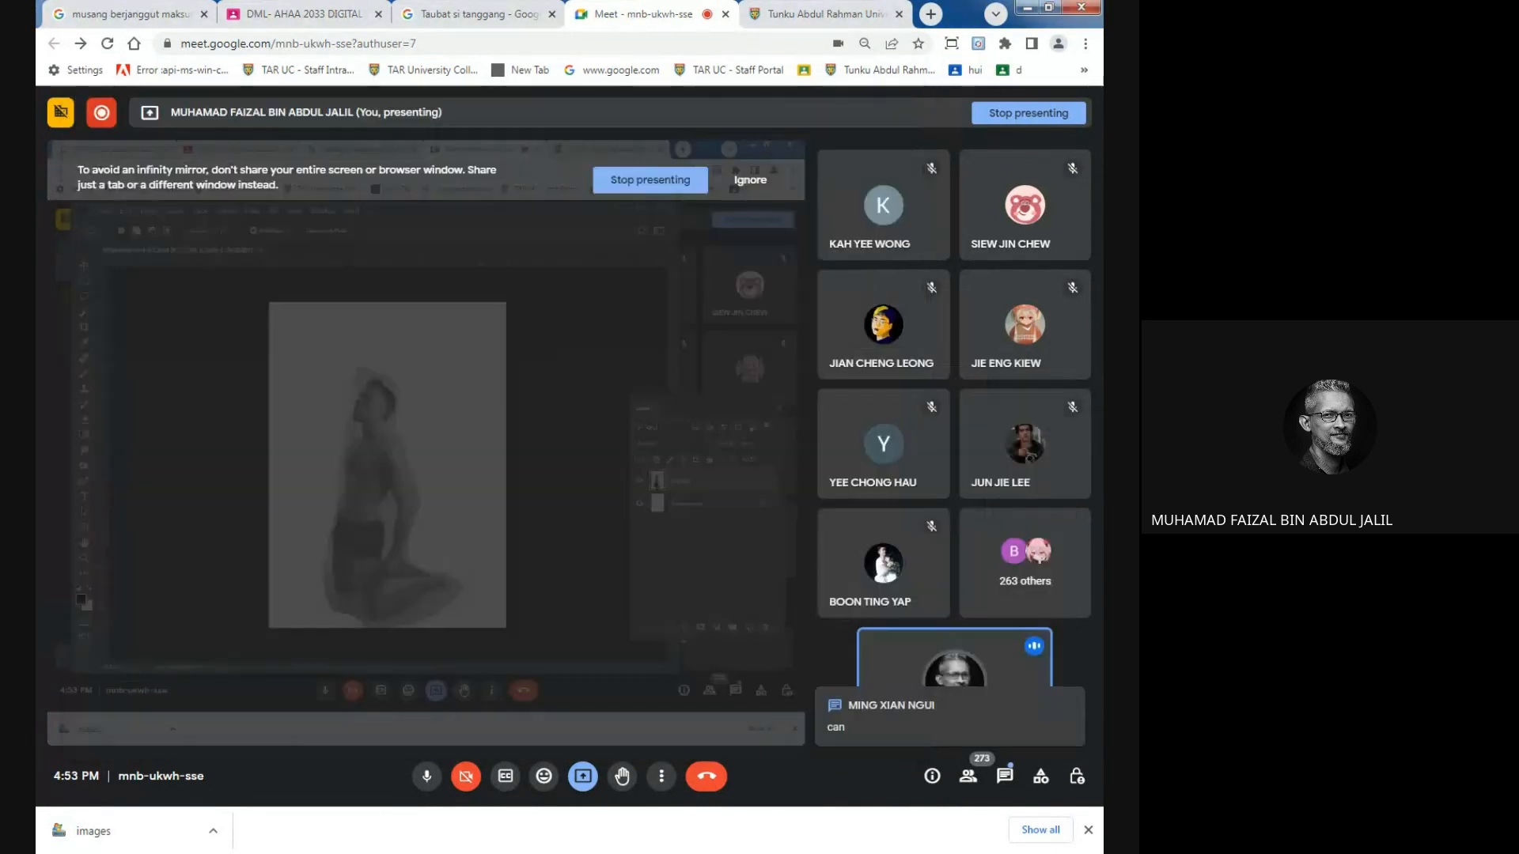
{"action": "key", "text": "alt+Tab"}
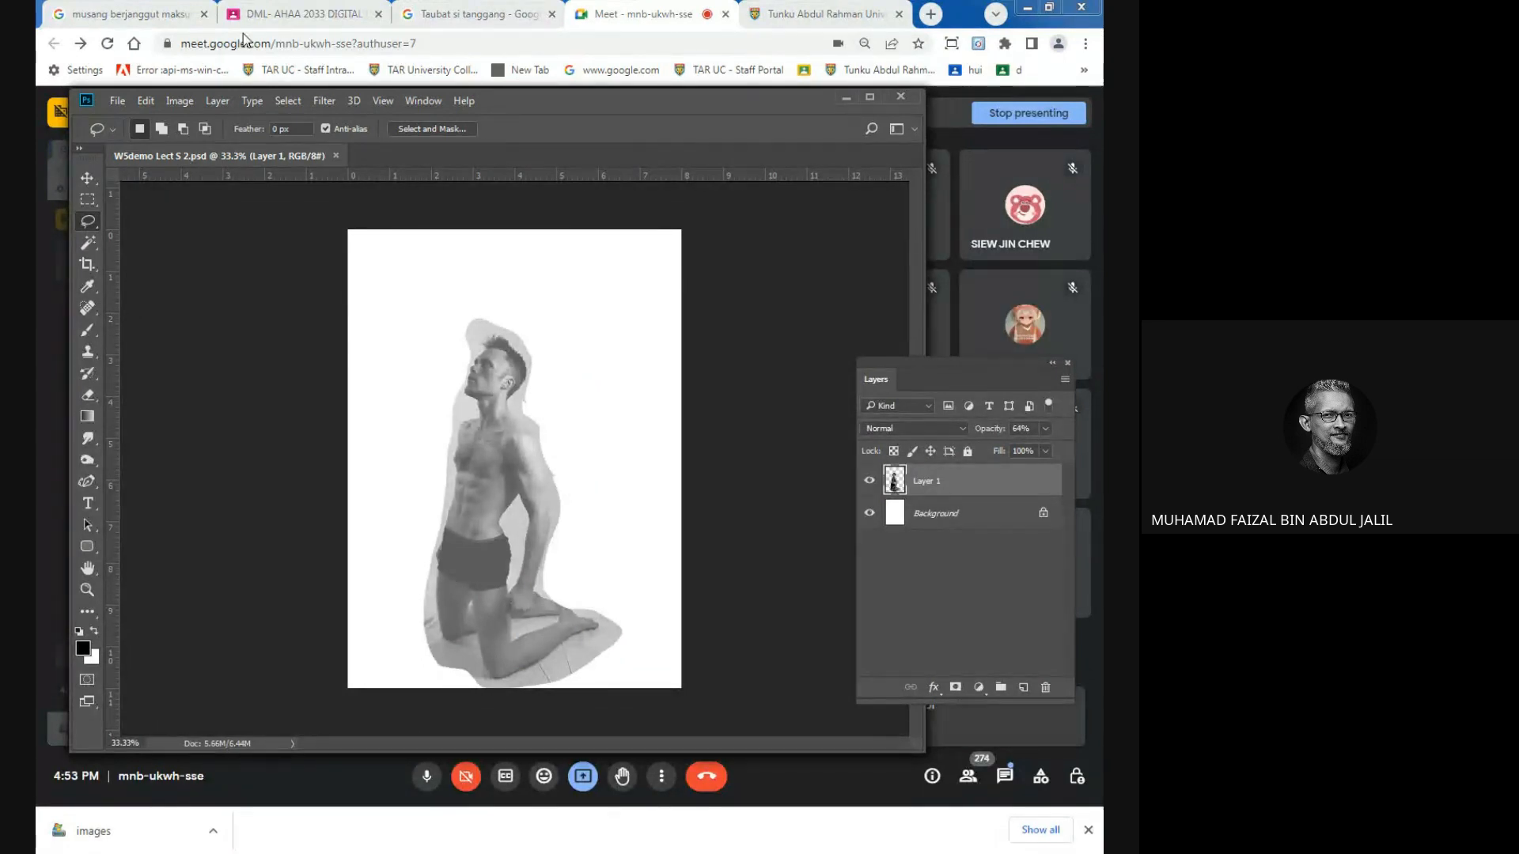
{"action": "mouse_move", "coordinate": [617, 89]}
{"action": "left_mouse_down"}
{"action": "mouse_move", "coordinate": [652, 99]}
{"action": "mouse_move", "coordinate": [625, 95]}
{"action": "mouse_move", "coordinate": [627, 110]}
{"action": "left_mouse_up"}
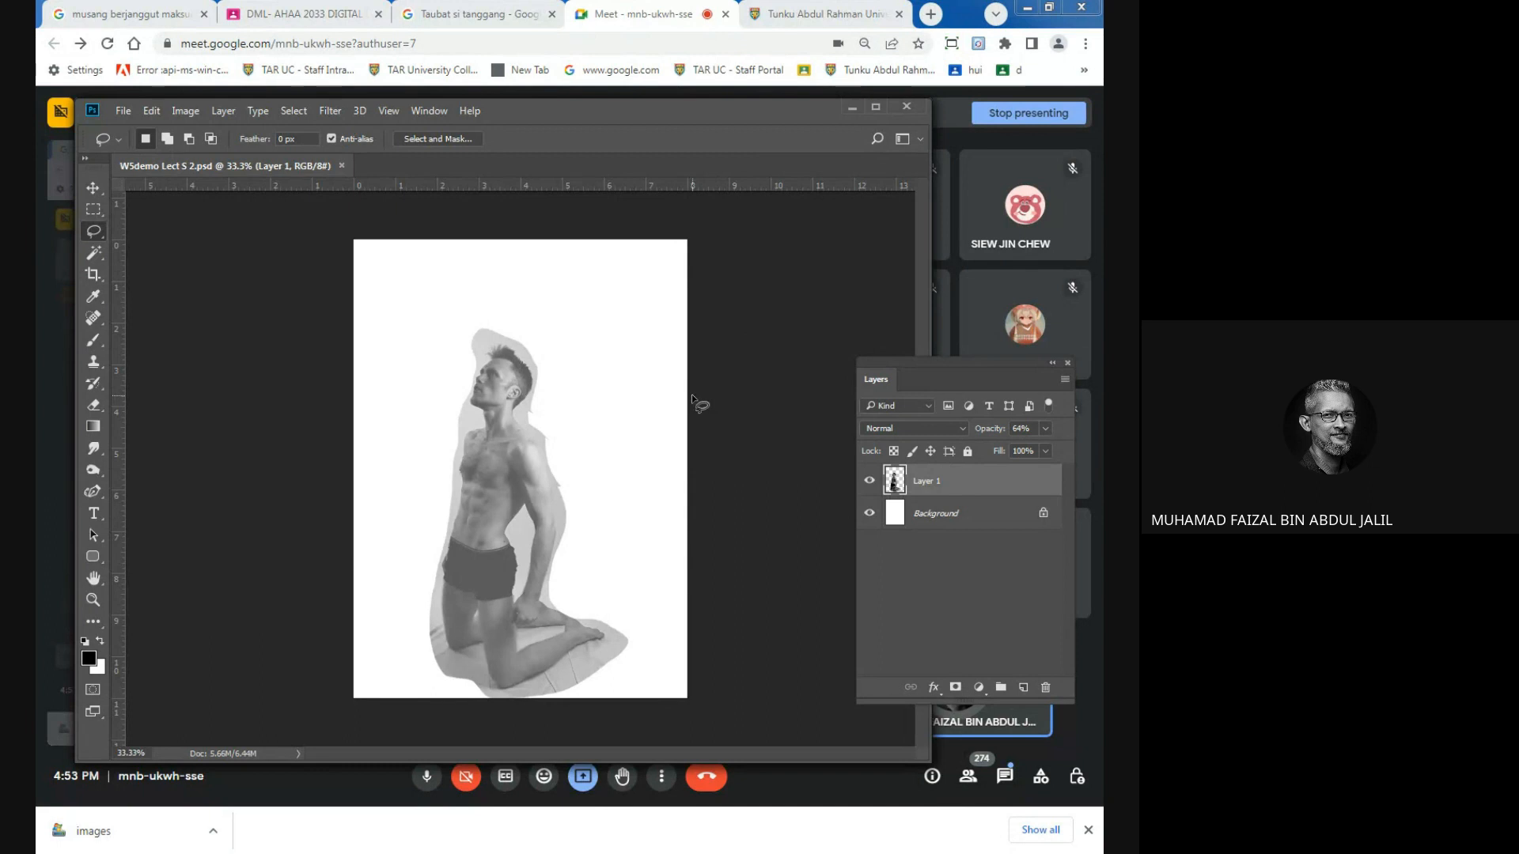
{"action": "key", "text": "ctrl+o"}
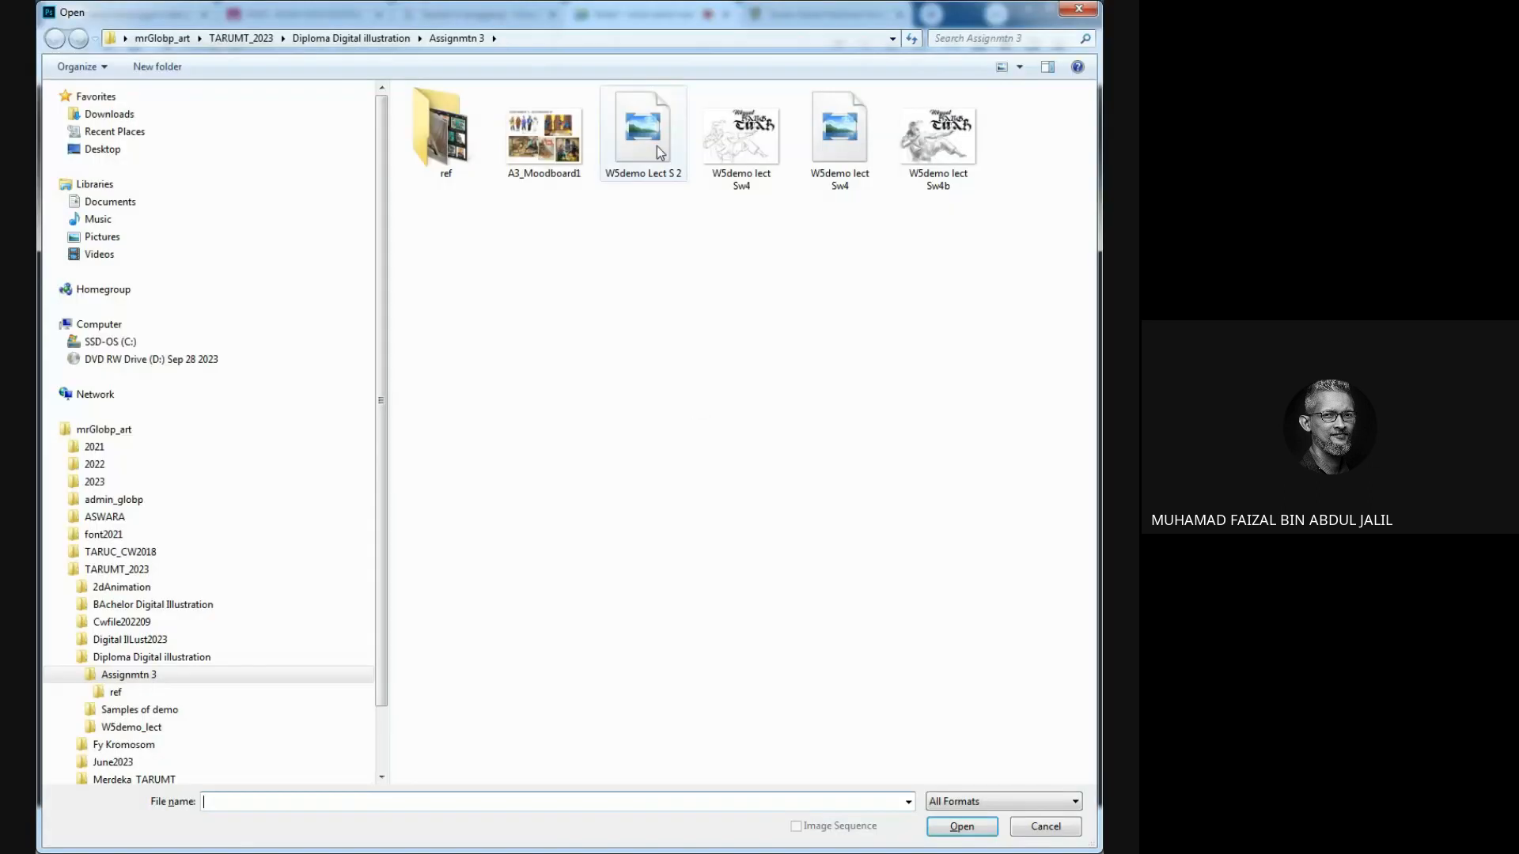
{"action": "double_click", "coordinate": [434, 150]}
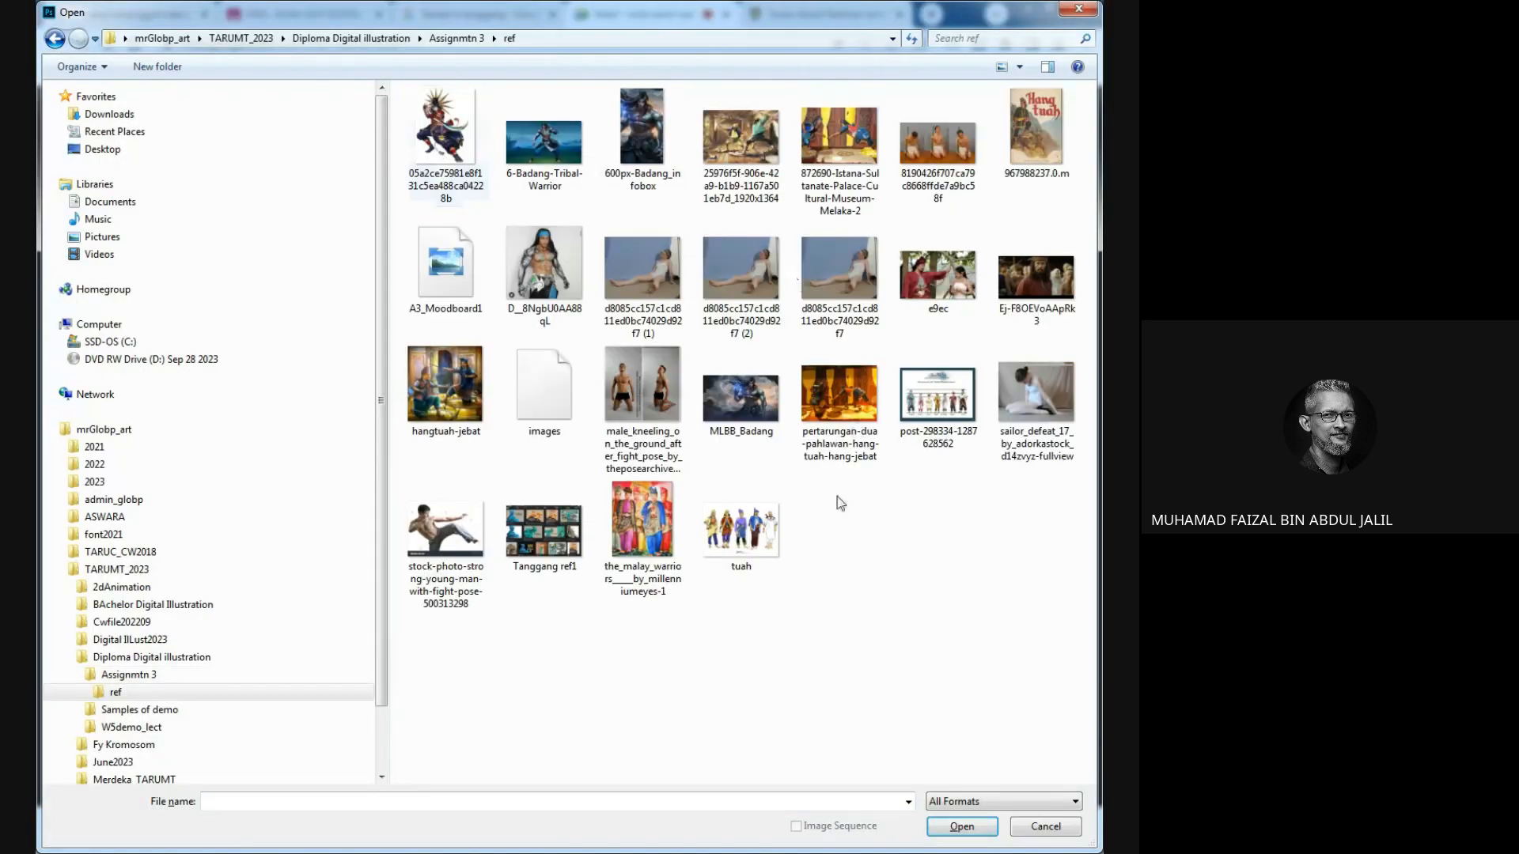
{"action": "double_click", "coordinate": [568, 554]}
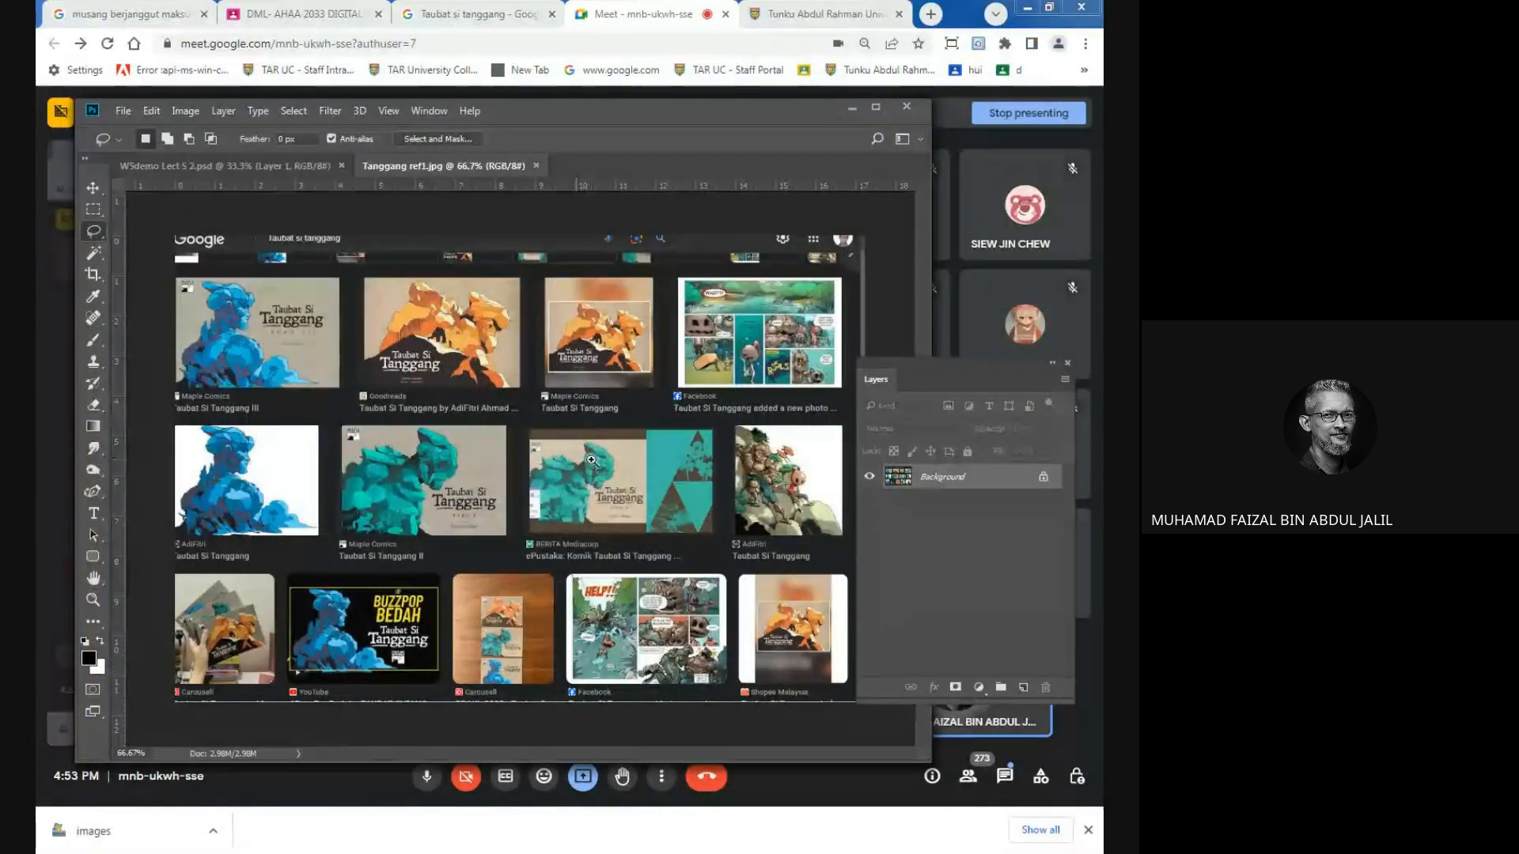
Examine the teal Taubat Si Tanggang cover in the reference image up close, and return to the W5demo Lect S 2 document.
{"action": "scroll", "coordinate": [594, 463], "scroll_direction": "up", "scroll_amount": 4}
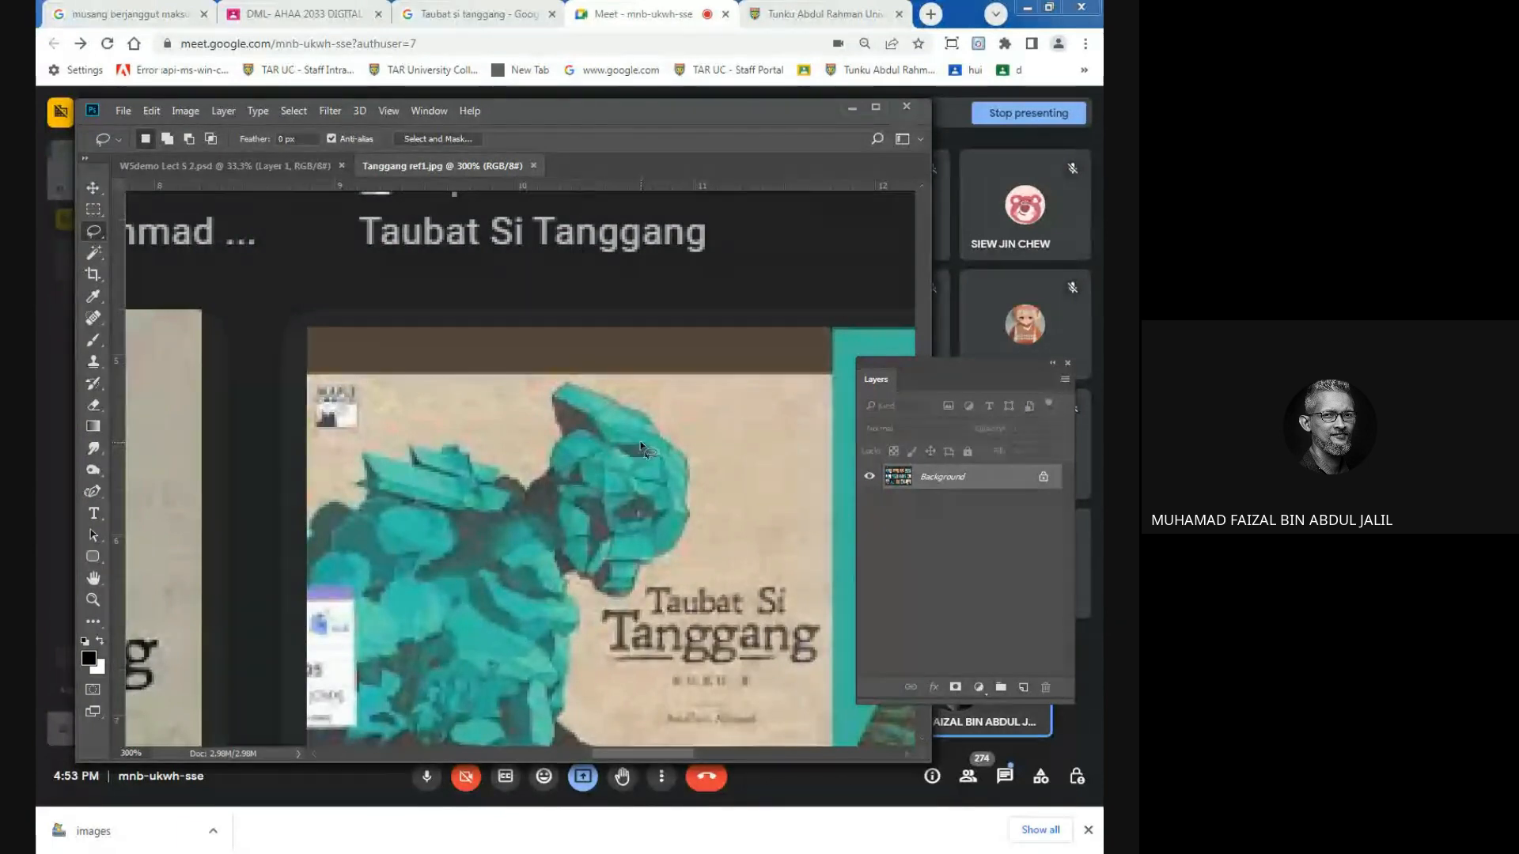
{"action": "scroll", "coordinate": [641, 449], "scroll_direction": "down", "scroll_amount": 5}
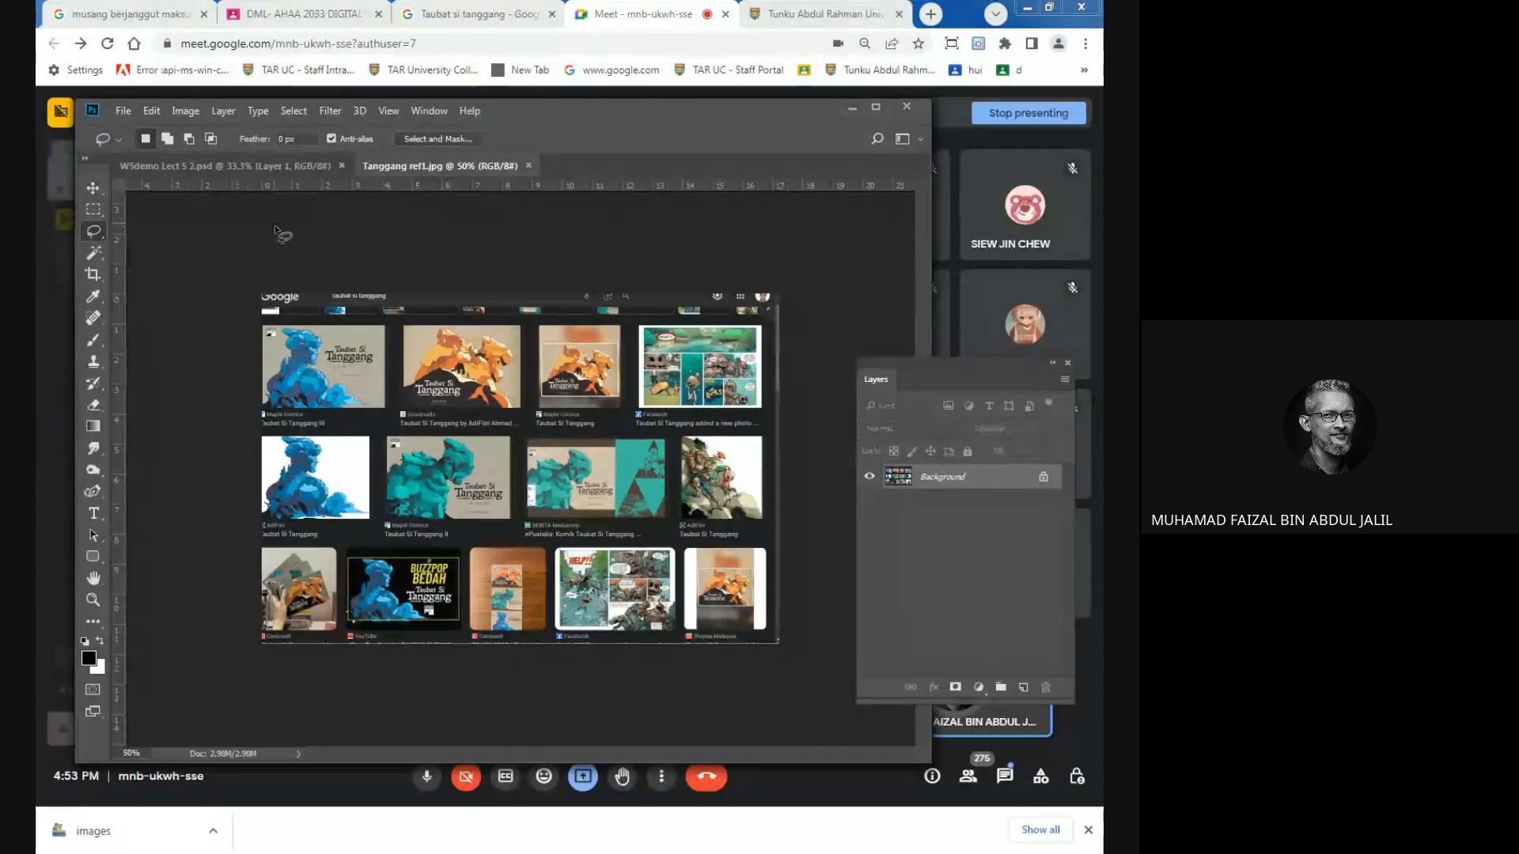
{"action": "left_click", "coordinate": [281, 168]}
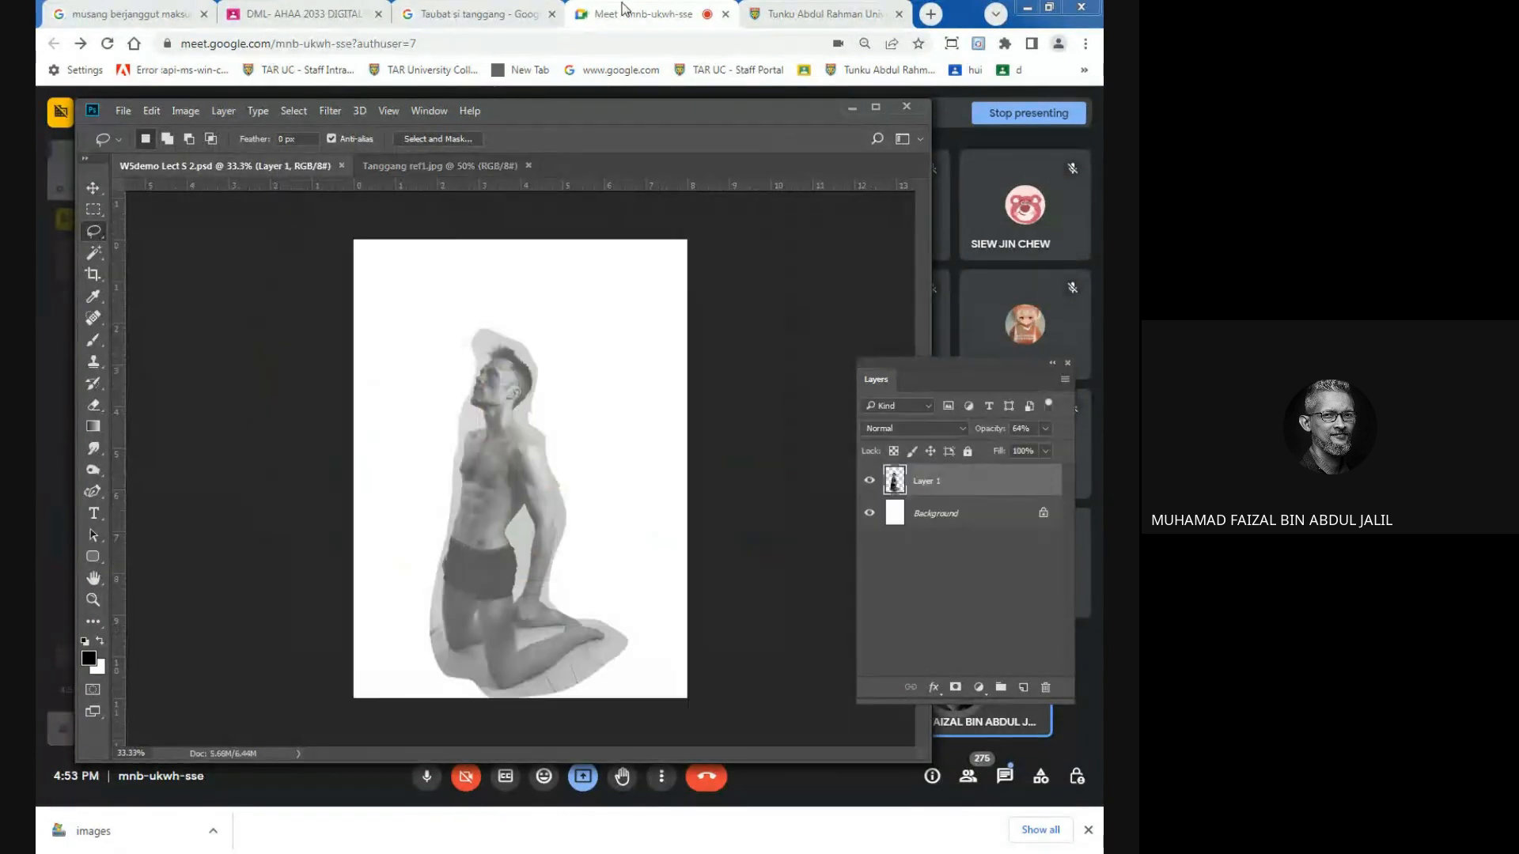
Switch to the Taubat si tanggang image search in Chrome and search images for "Stone Rock character design" instead.
{"action": "left_click", "coordinate": [478, 14]}
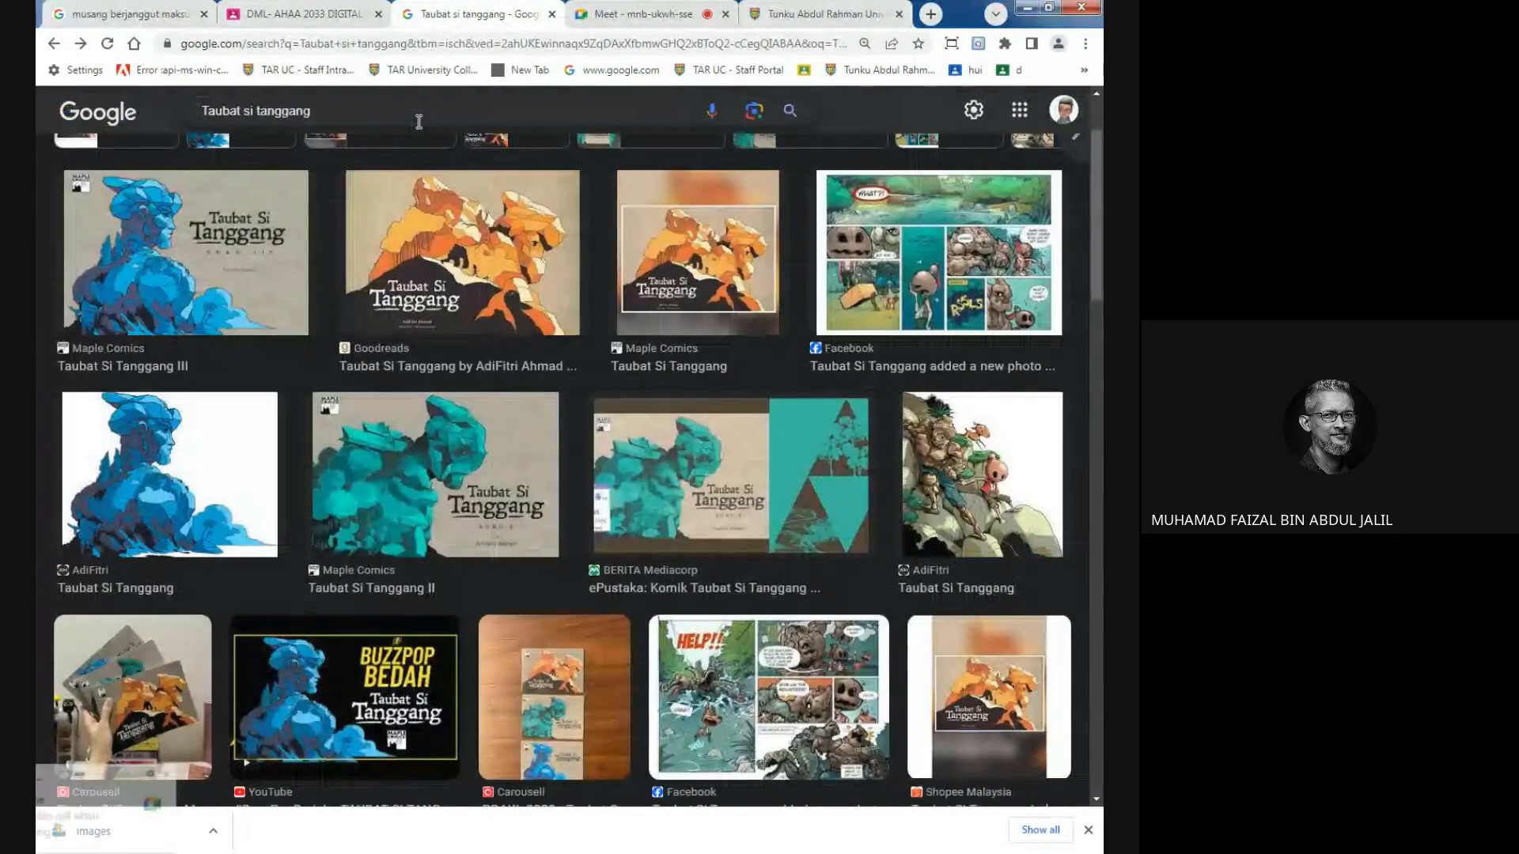
{"action": "left_click_drag", "start_coordinate": [419, 121], "coordinate": [71, 133]}
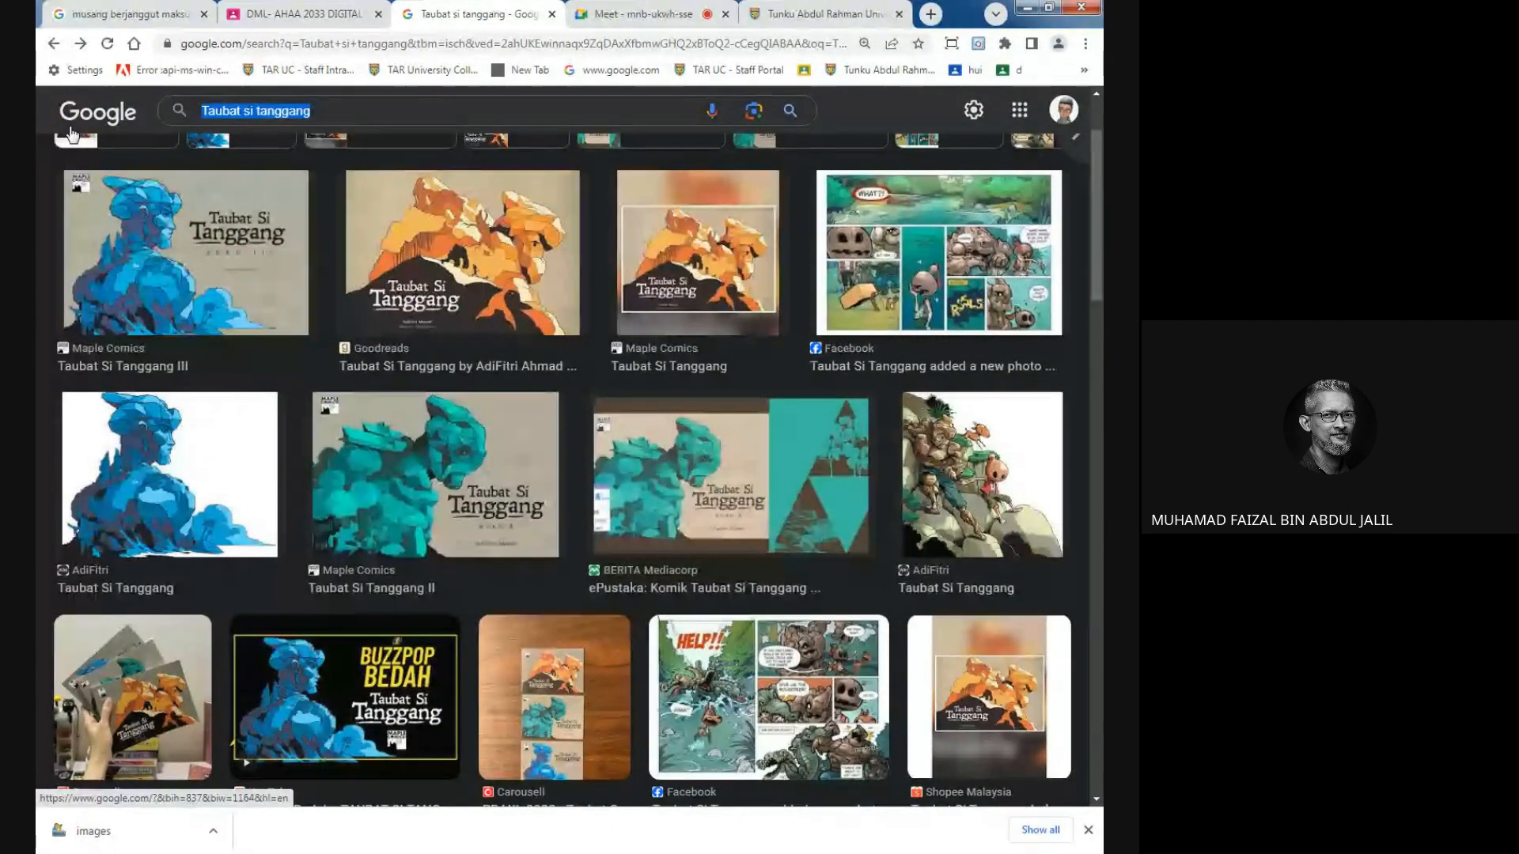
{"action": "type", "text": "Ston"}
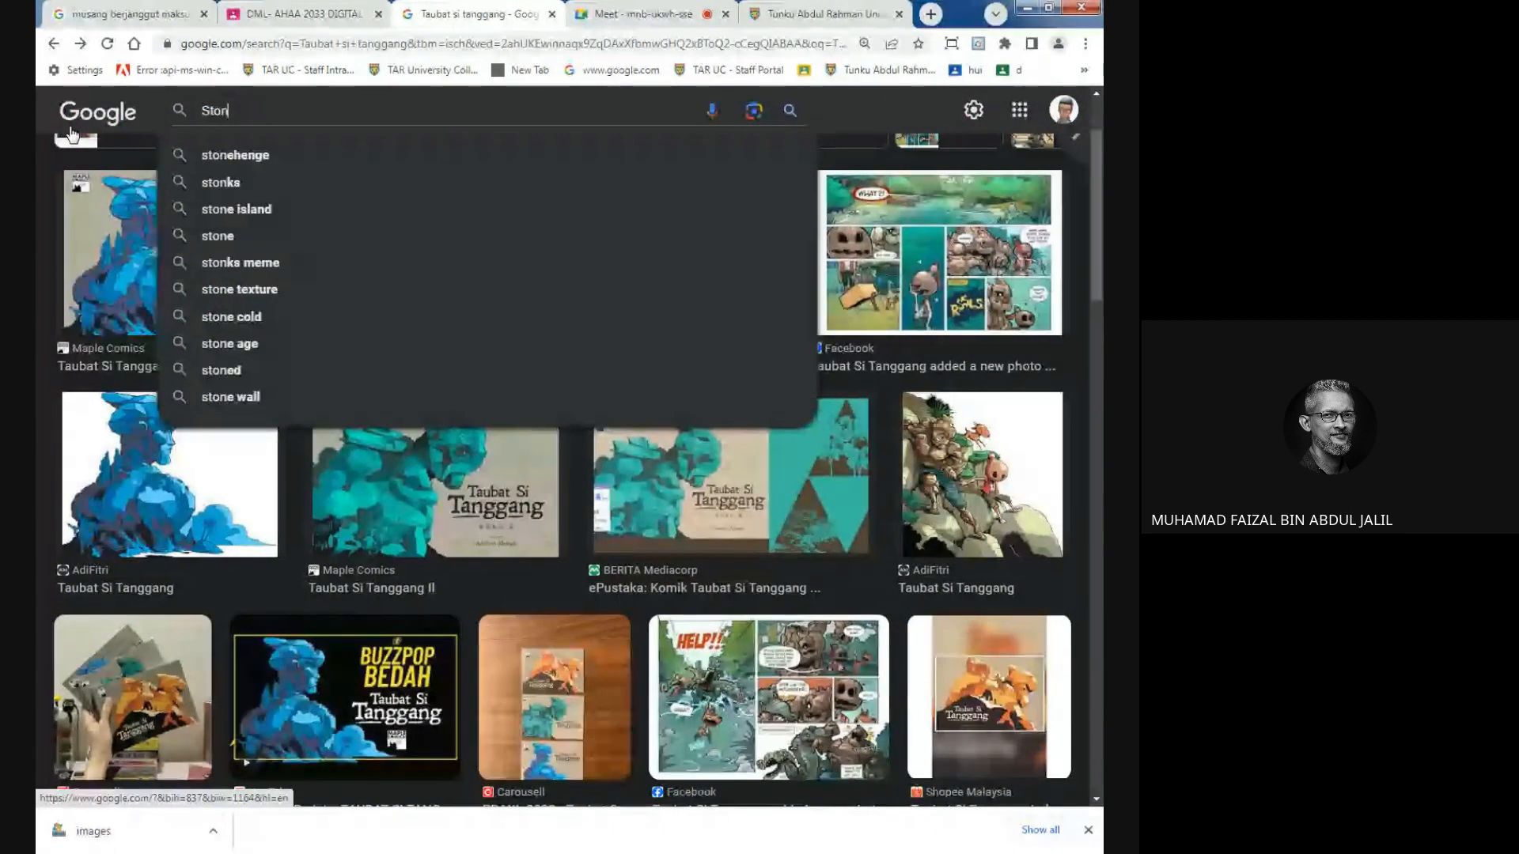
{"action": "type", "text": "e"}
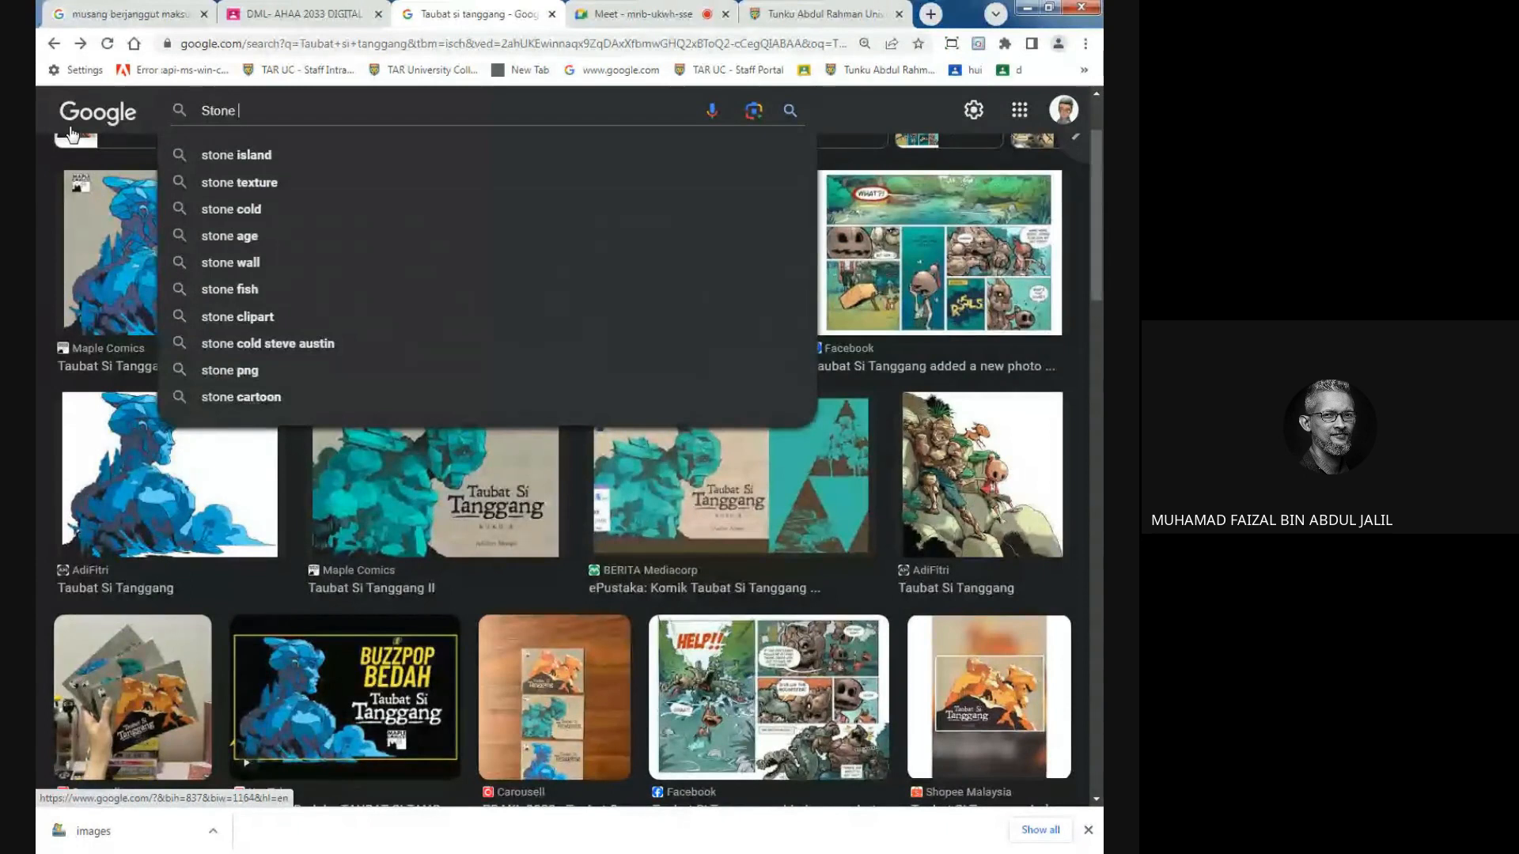
{"action": "type", "text": "Rock"}
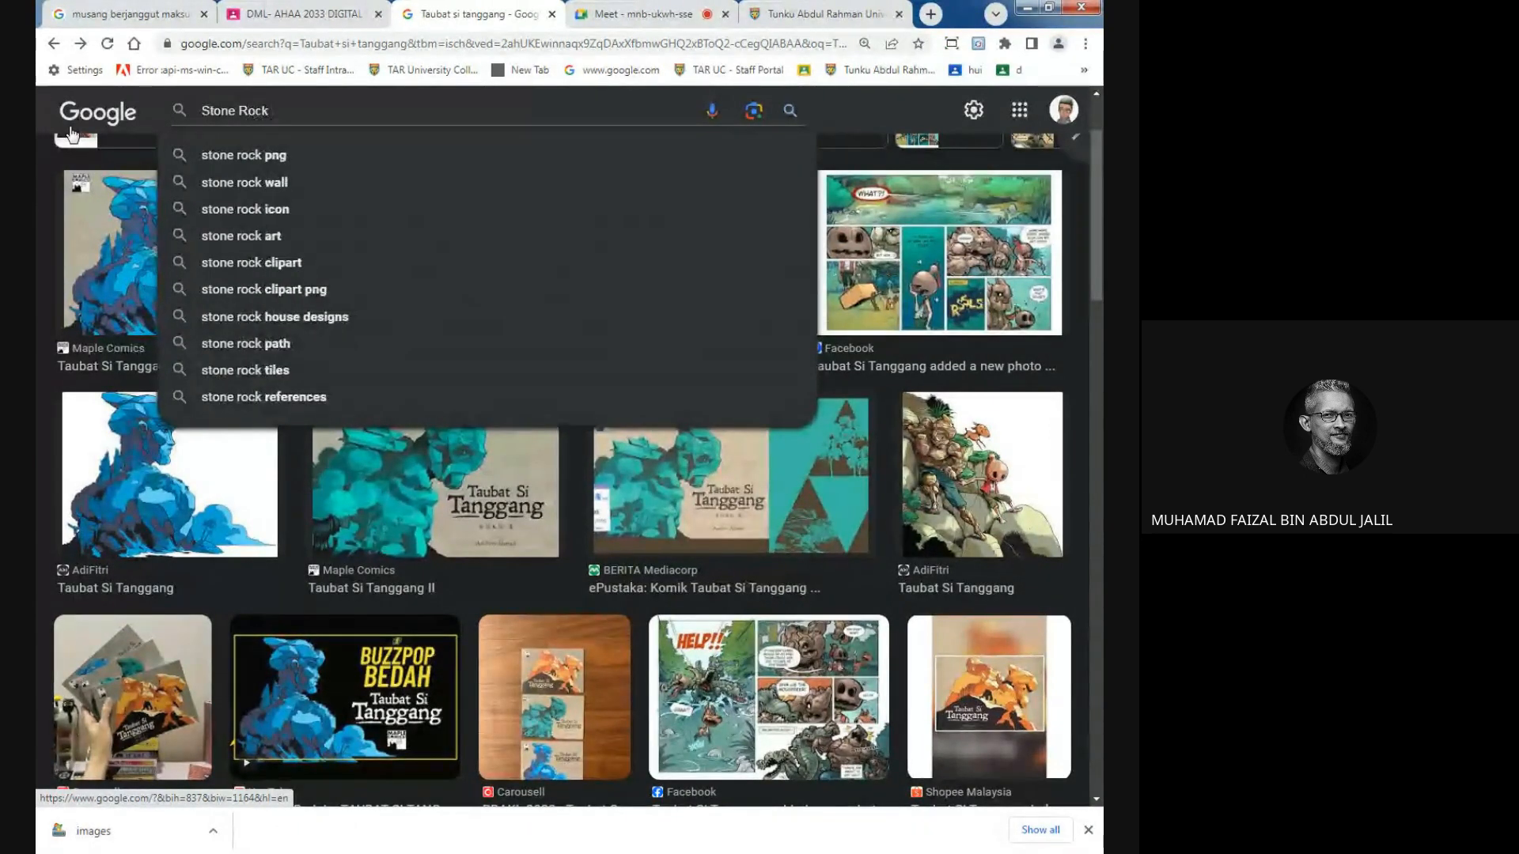
{"action": "type", "text": " characte"}
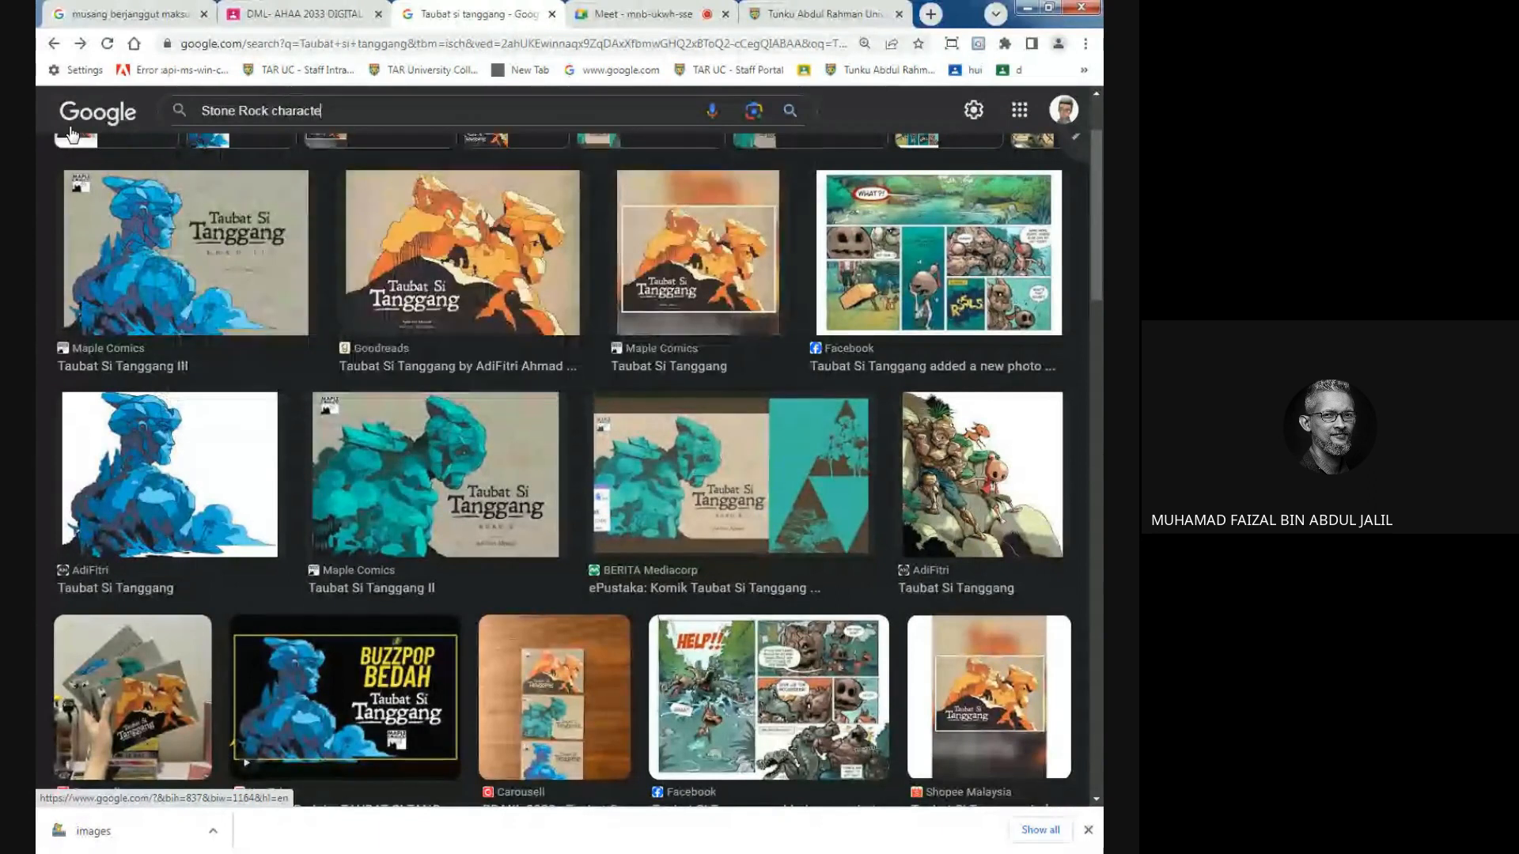
{"action": "type", "text": "r design"}
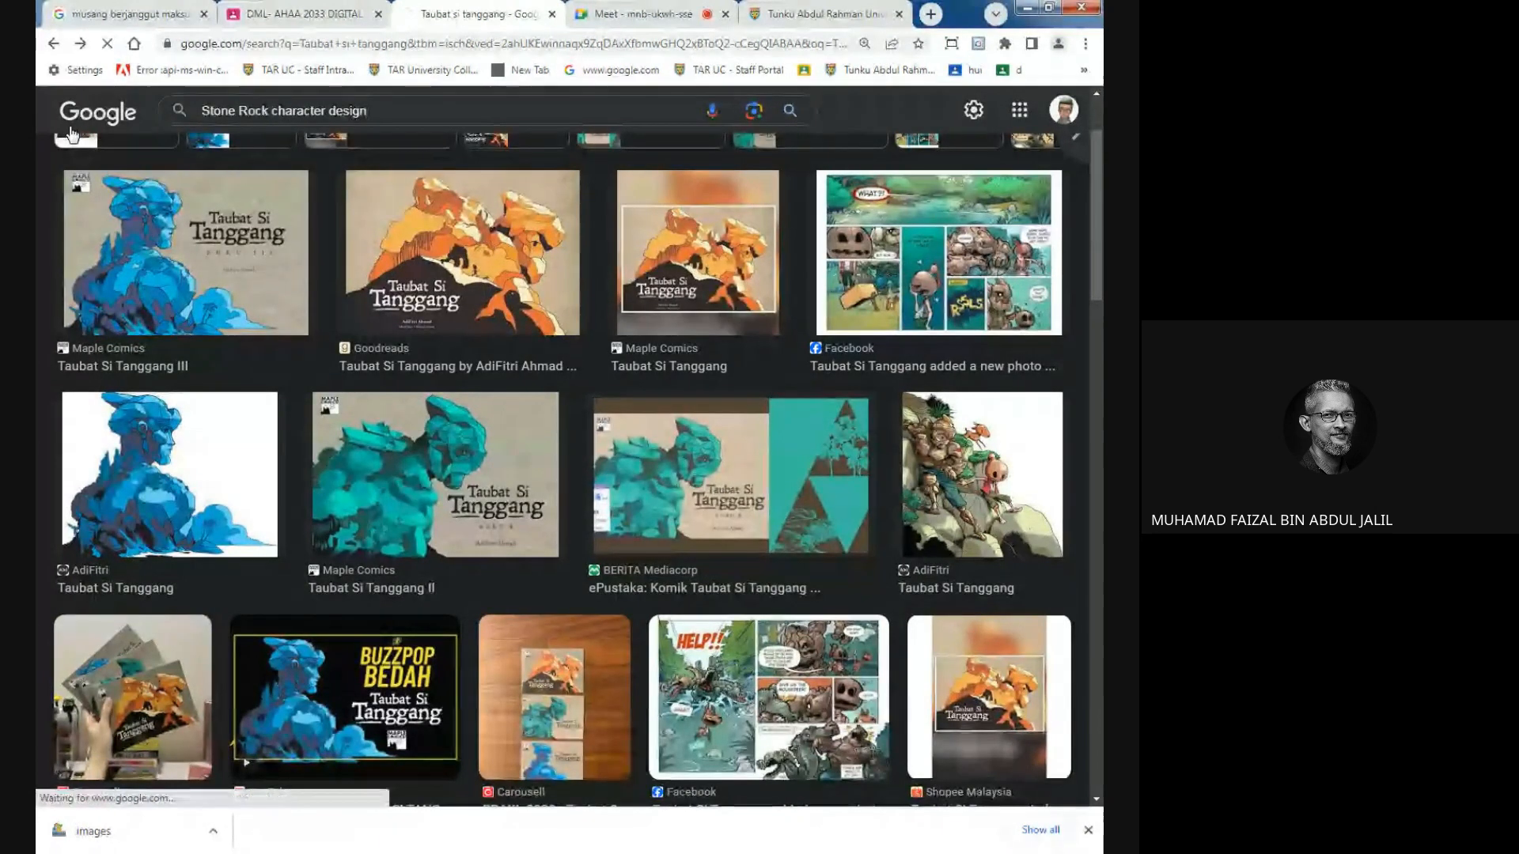
{"action": "key", "text": "Return"}
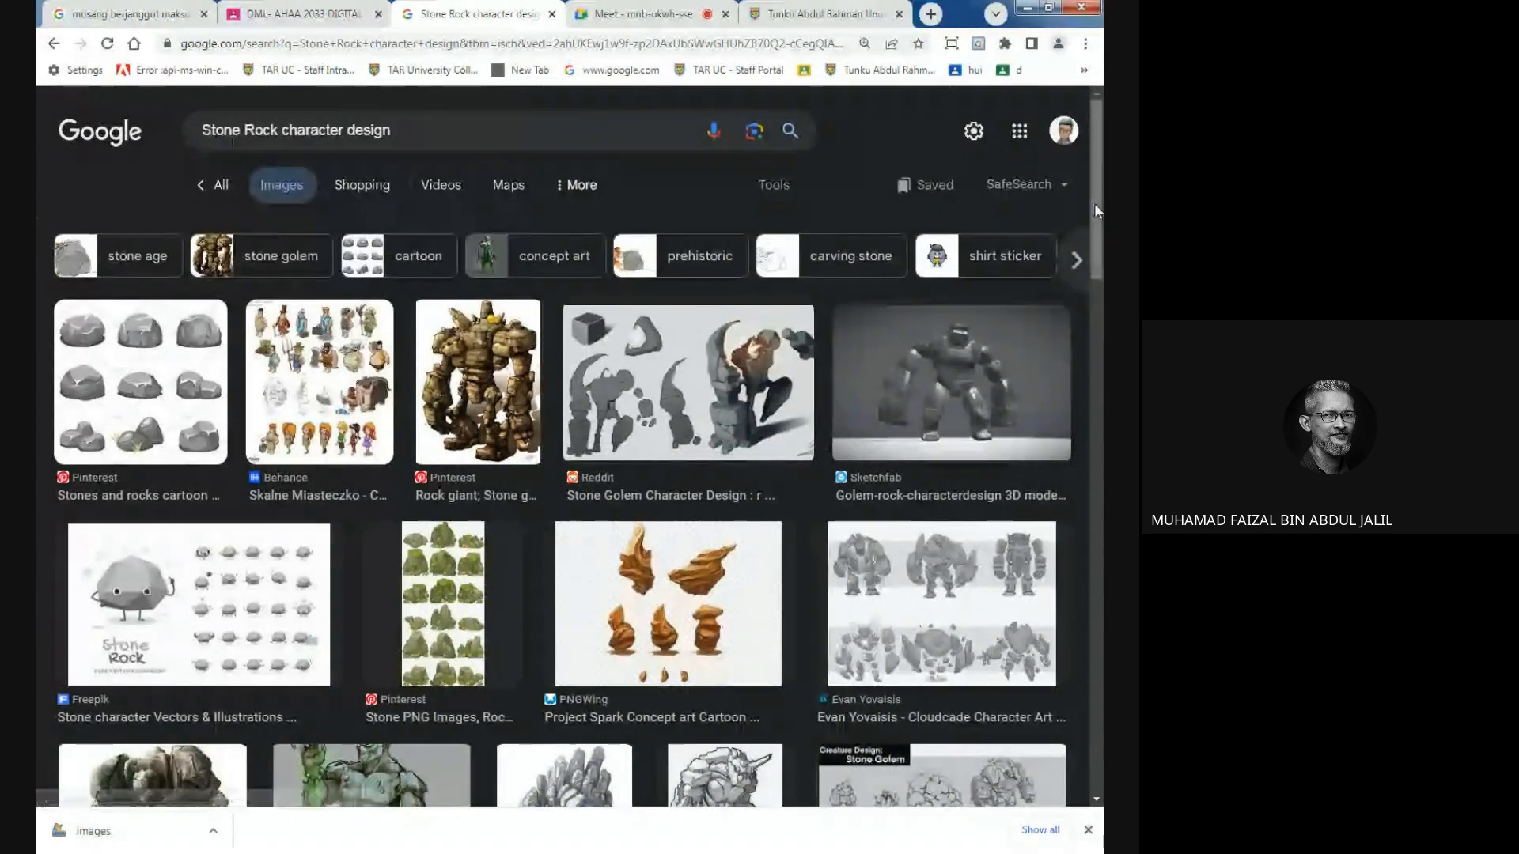
Examine the stone golem designs in the image results, previewing the Behance, ZBrushCentral and ArtStation concepts, and return to the Meet call.
{"action": "left_click_drag", "start_coordinate": [1094, 203], "coordinate": [1094, 378]}
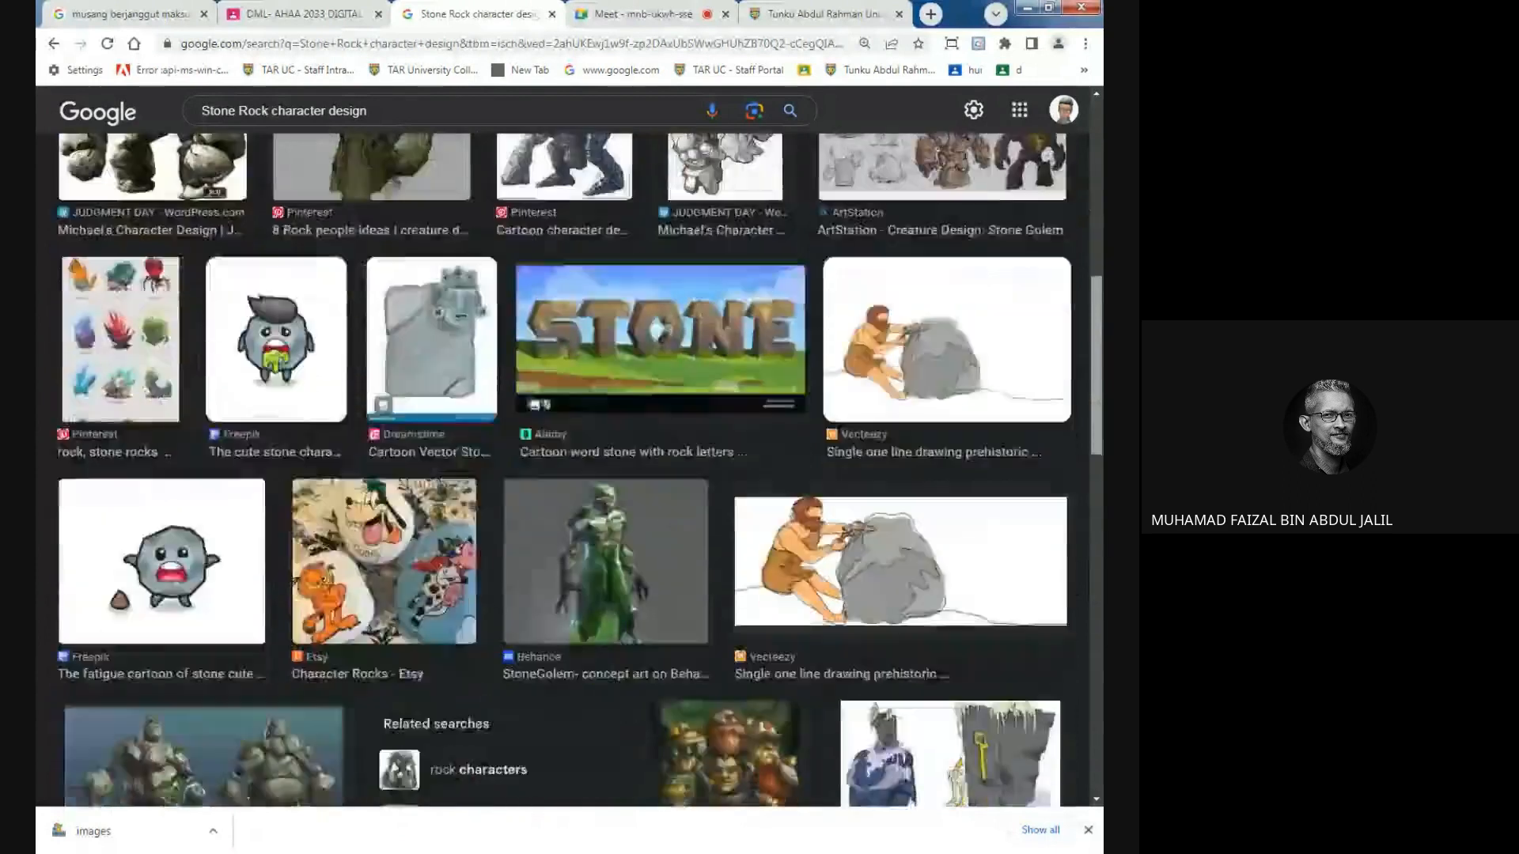
{"action": "scroll", "coordinate": [766, 430], "scroll_direction": "down", "scroll_amount": 3}
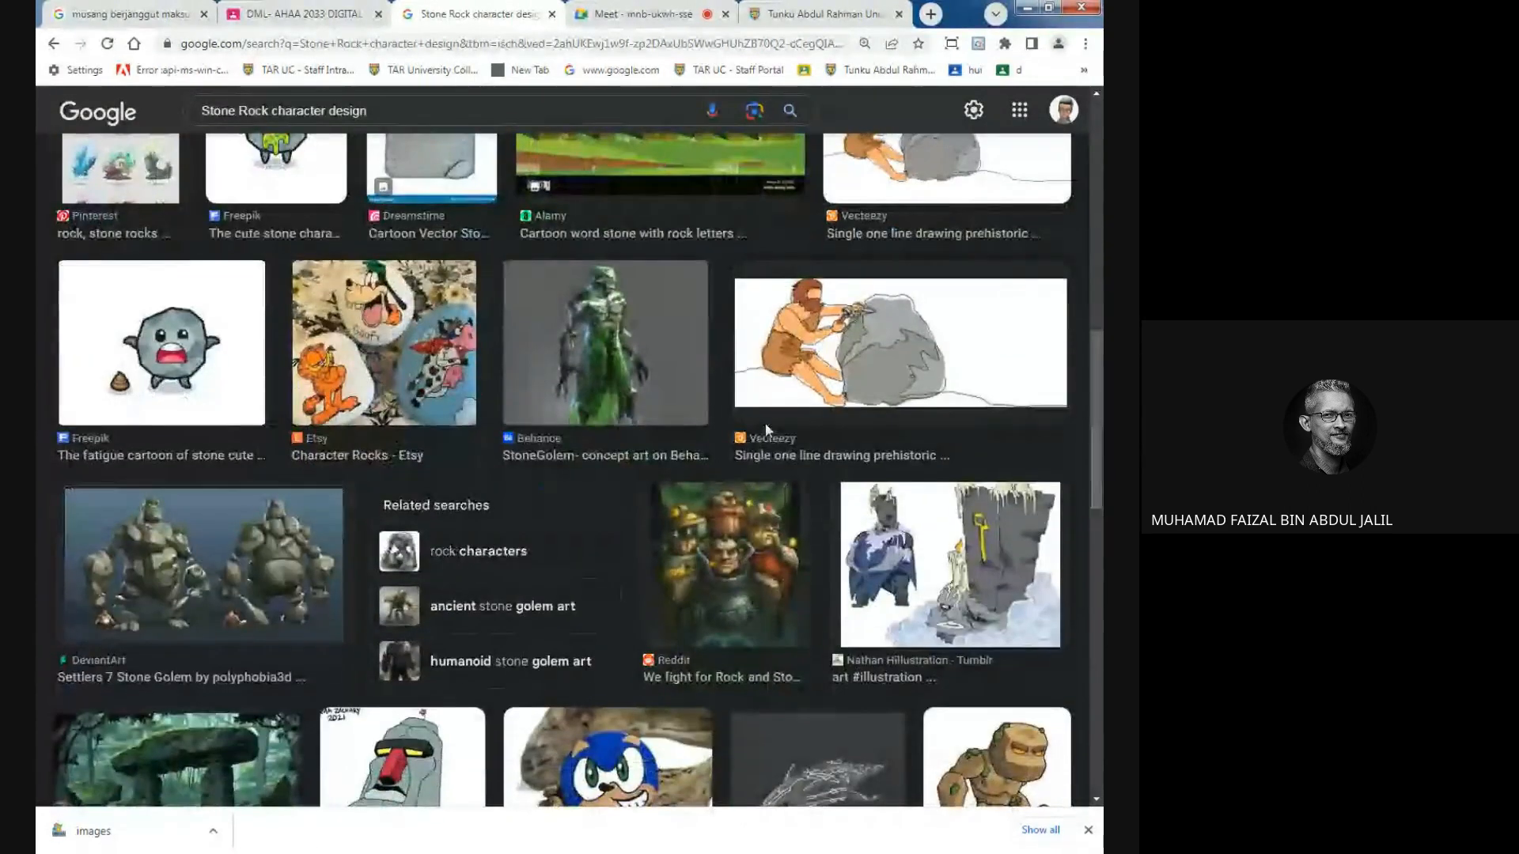
{"action": "left_click", "coordinate": [663, 388]}
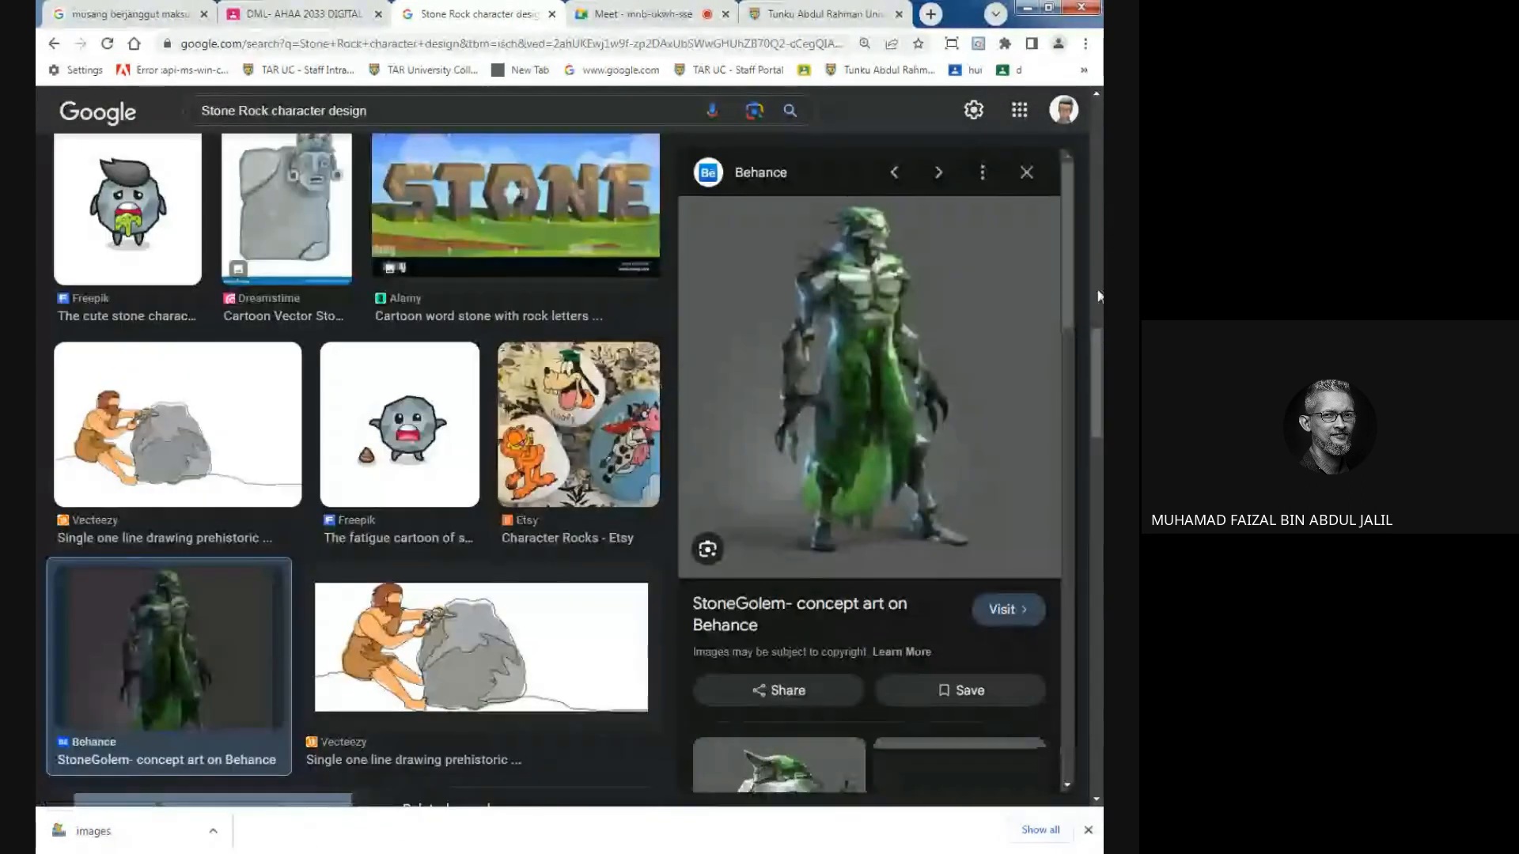
{"action": "left_click_drag", "start_coordinate": [1067, 304], "coordinate": [1052, 476]}
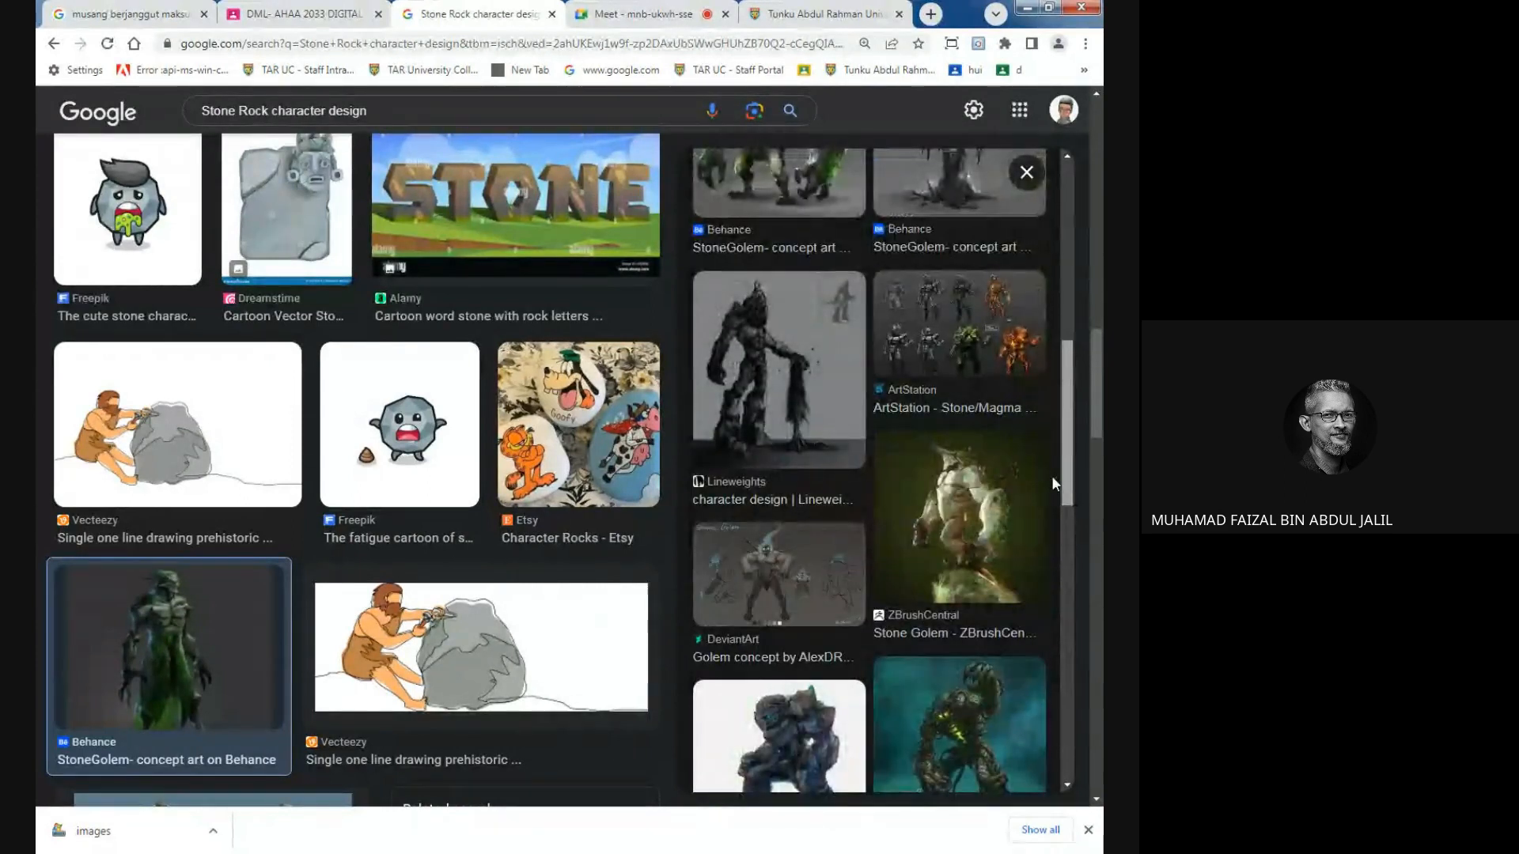
{"action": "left_click", "coordinate": [983, 539]}
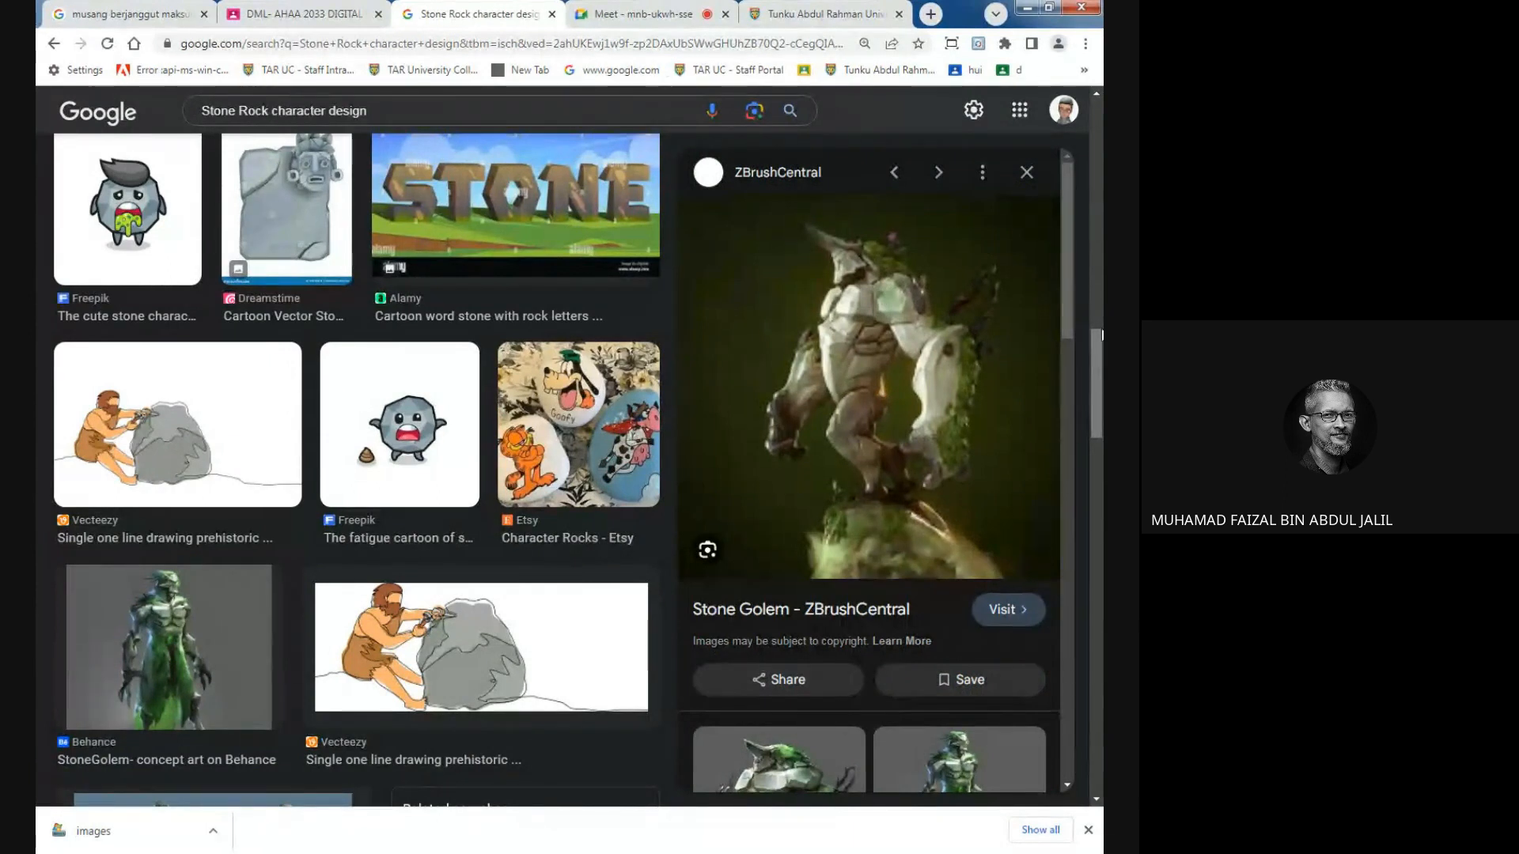
{"action": "left_click_drag", "start_coordinate": [1068, 268], "coordinate": [1052, 674]}
{"action": "left_click", "coordinate": [976, 510]}
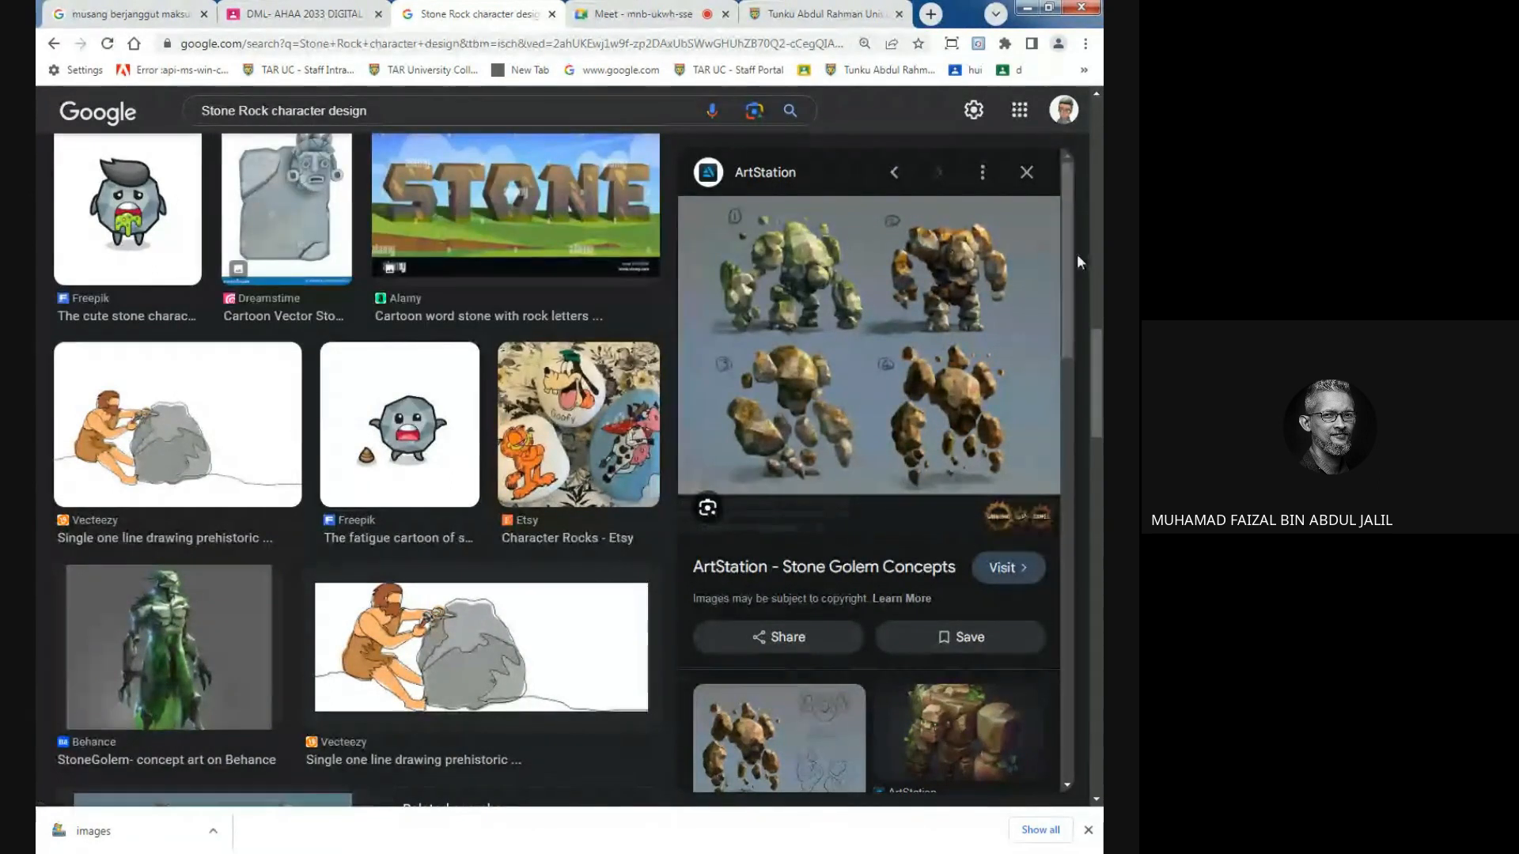
{"action": "left_click_drag", "start_coordinate": [1066, 254], "coordinate": [1031, 601]}
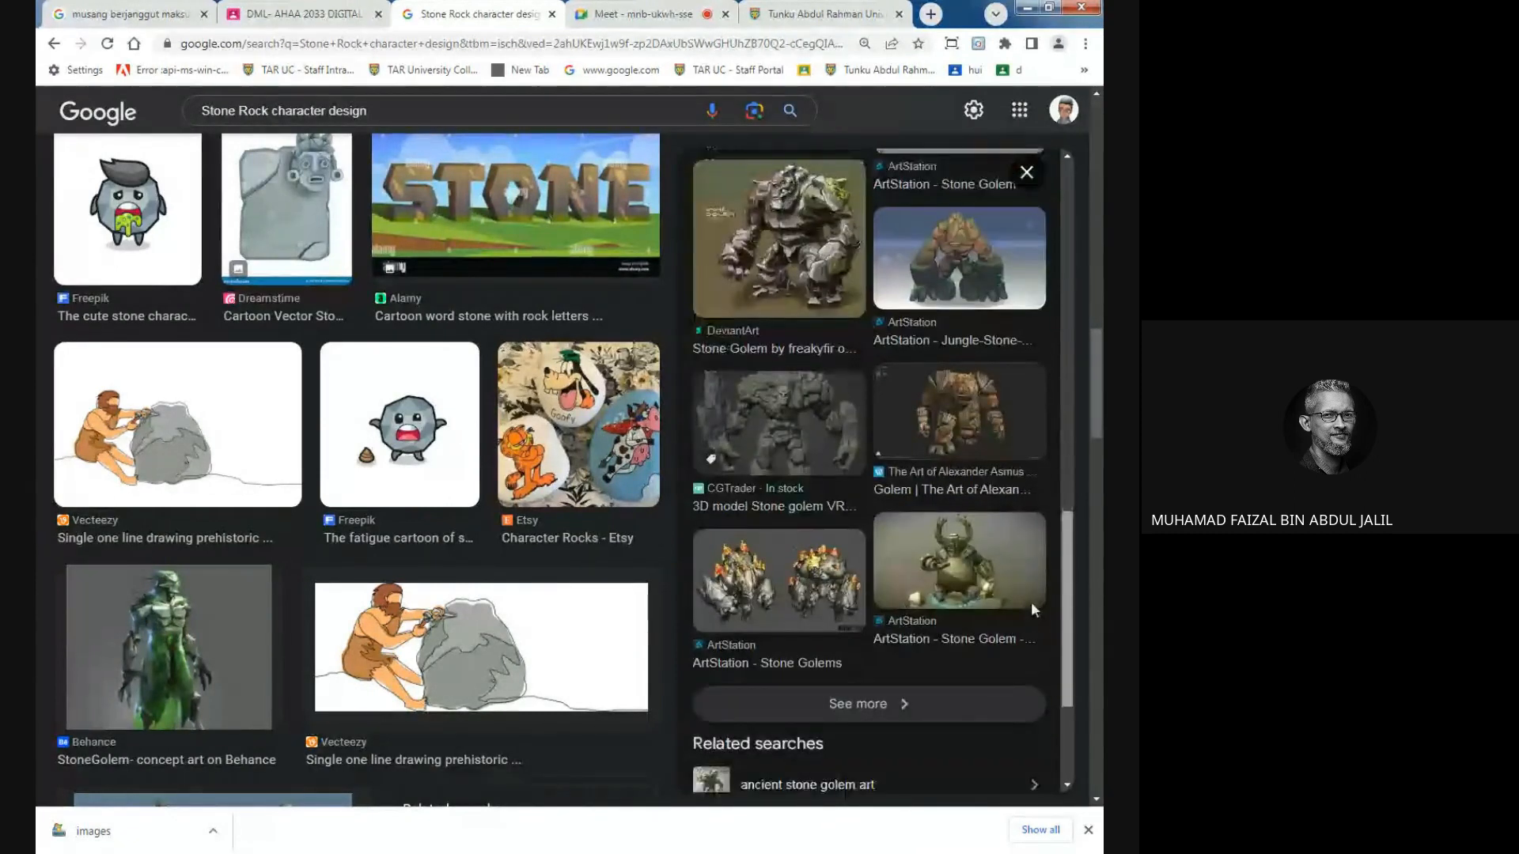
{"action": "left_click", "coordinate": [586, 16]}
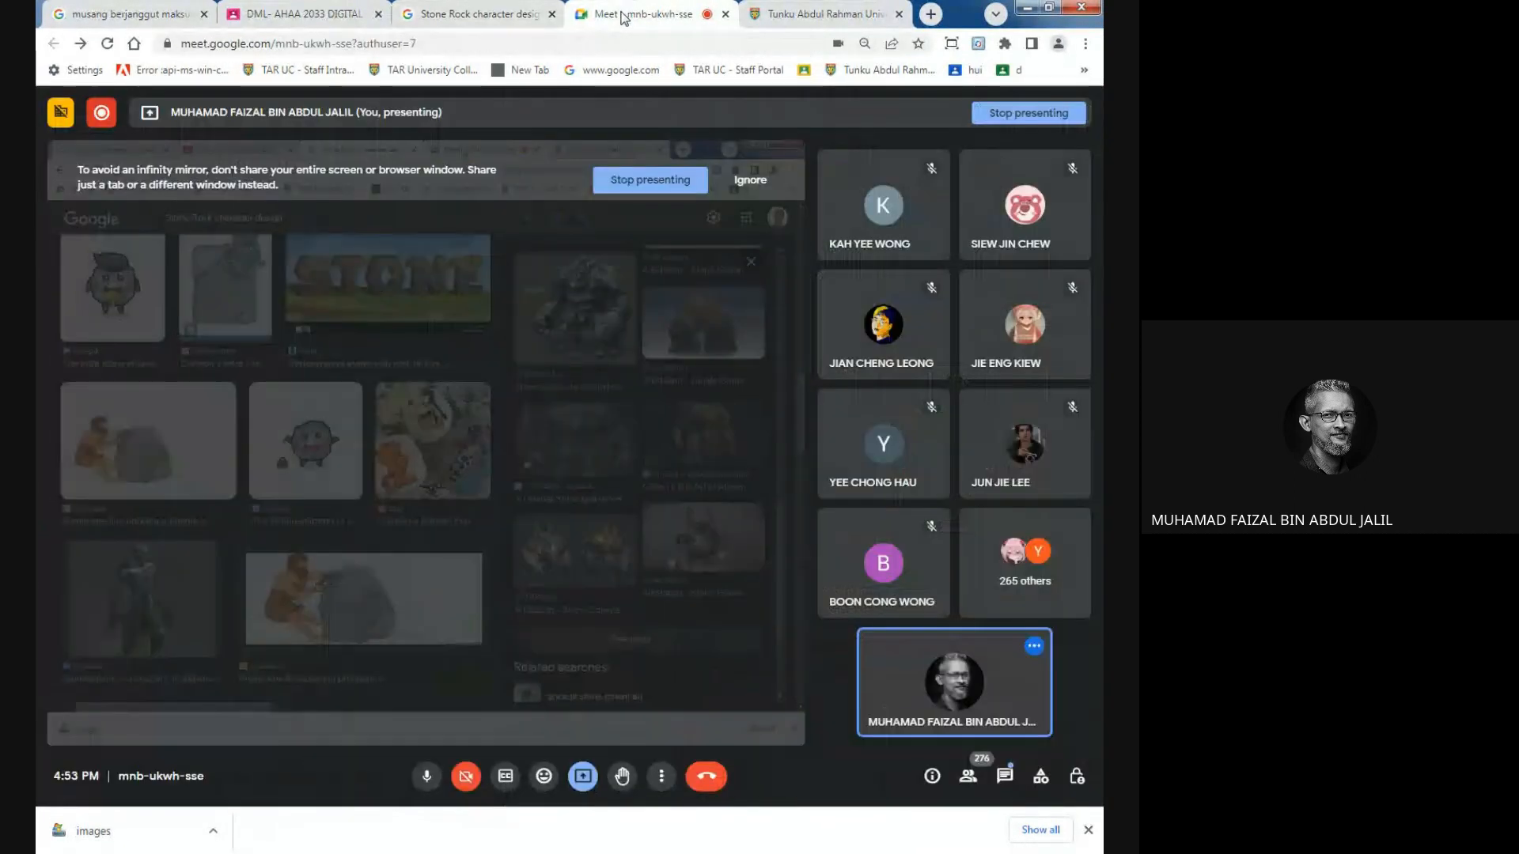
Check the Week 5 references post in Google Classroom and copy the web address of the Stone Rock character design image search.
{"action": "left_click", "coordinate": [316, 14]}
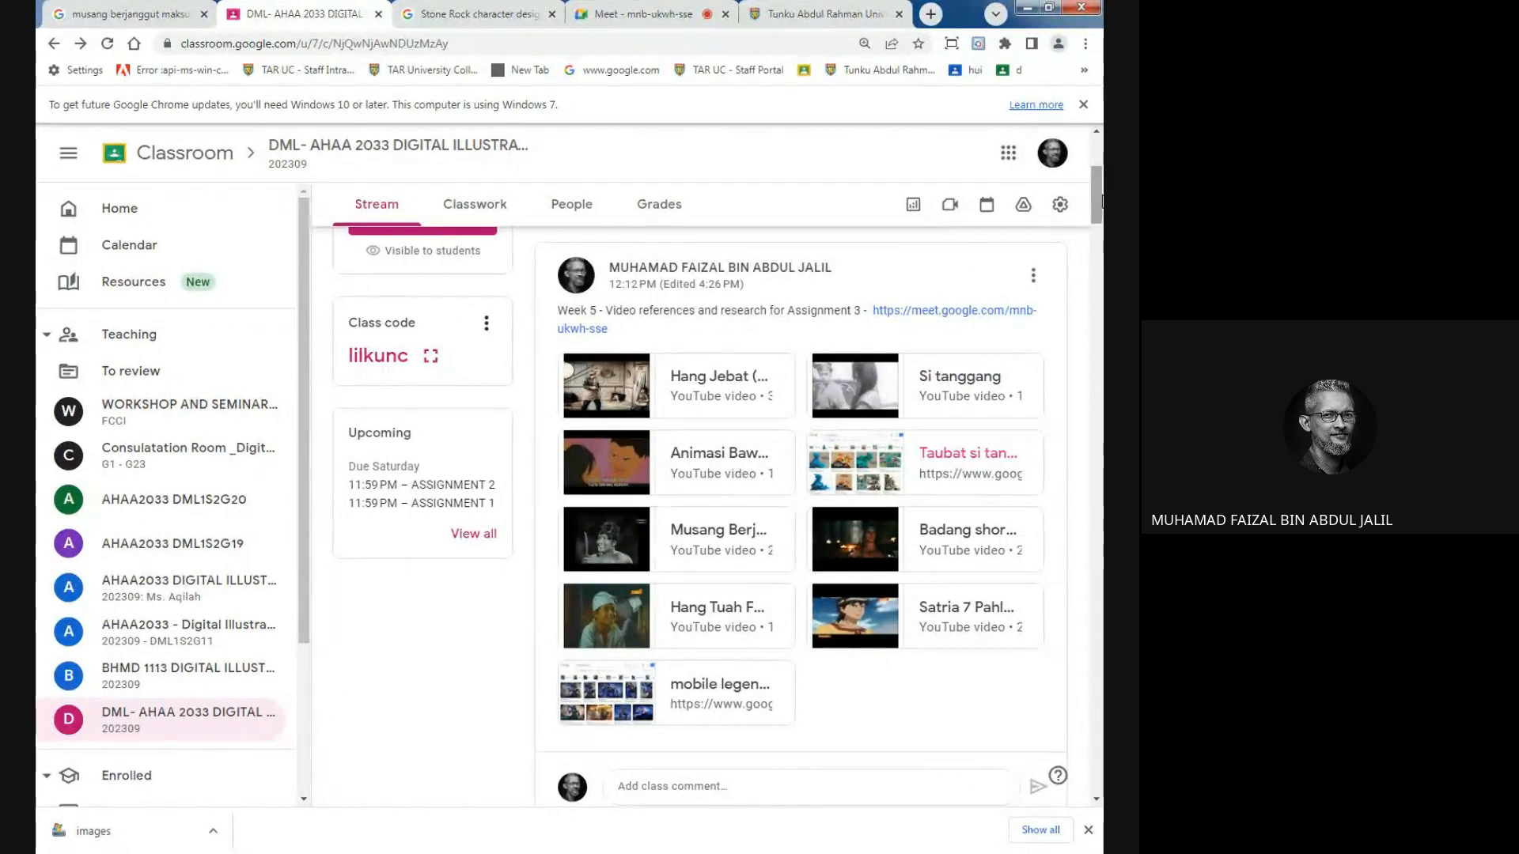
{"action": "left_click_drag", "start_coordinate": [1097, 196], "coordinate": [1100, 199]}
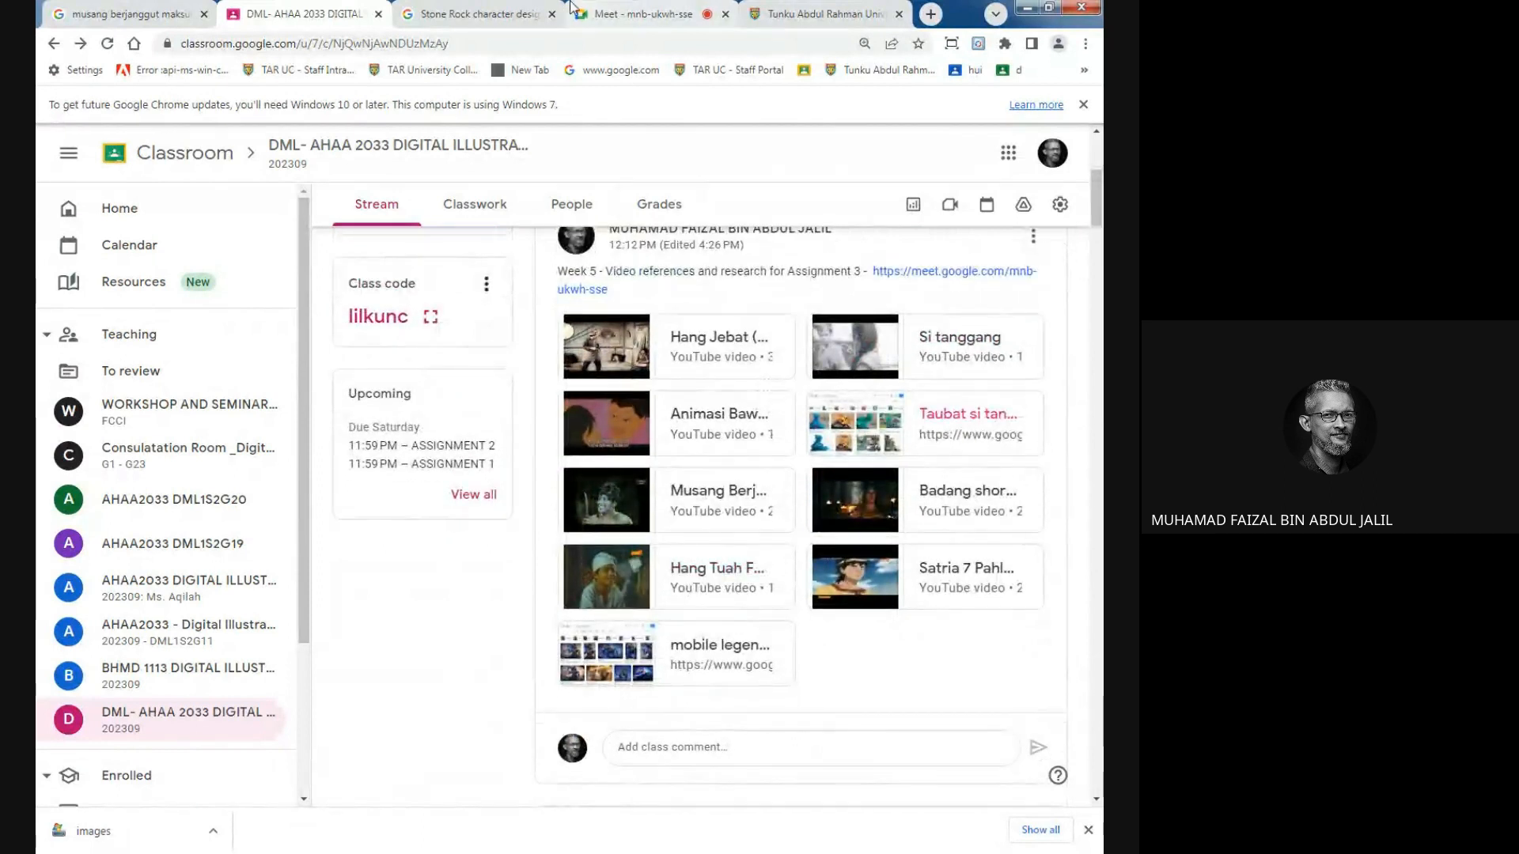
{"action": "left_click", "coordinate": [474, 14]}
{"action": "left_click", "coordinate": [531, 44]}
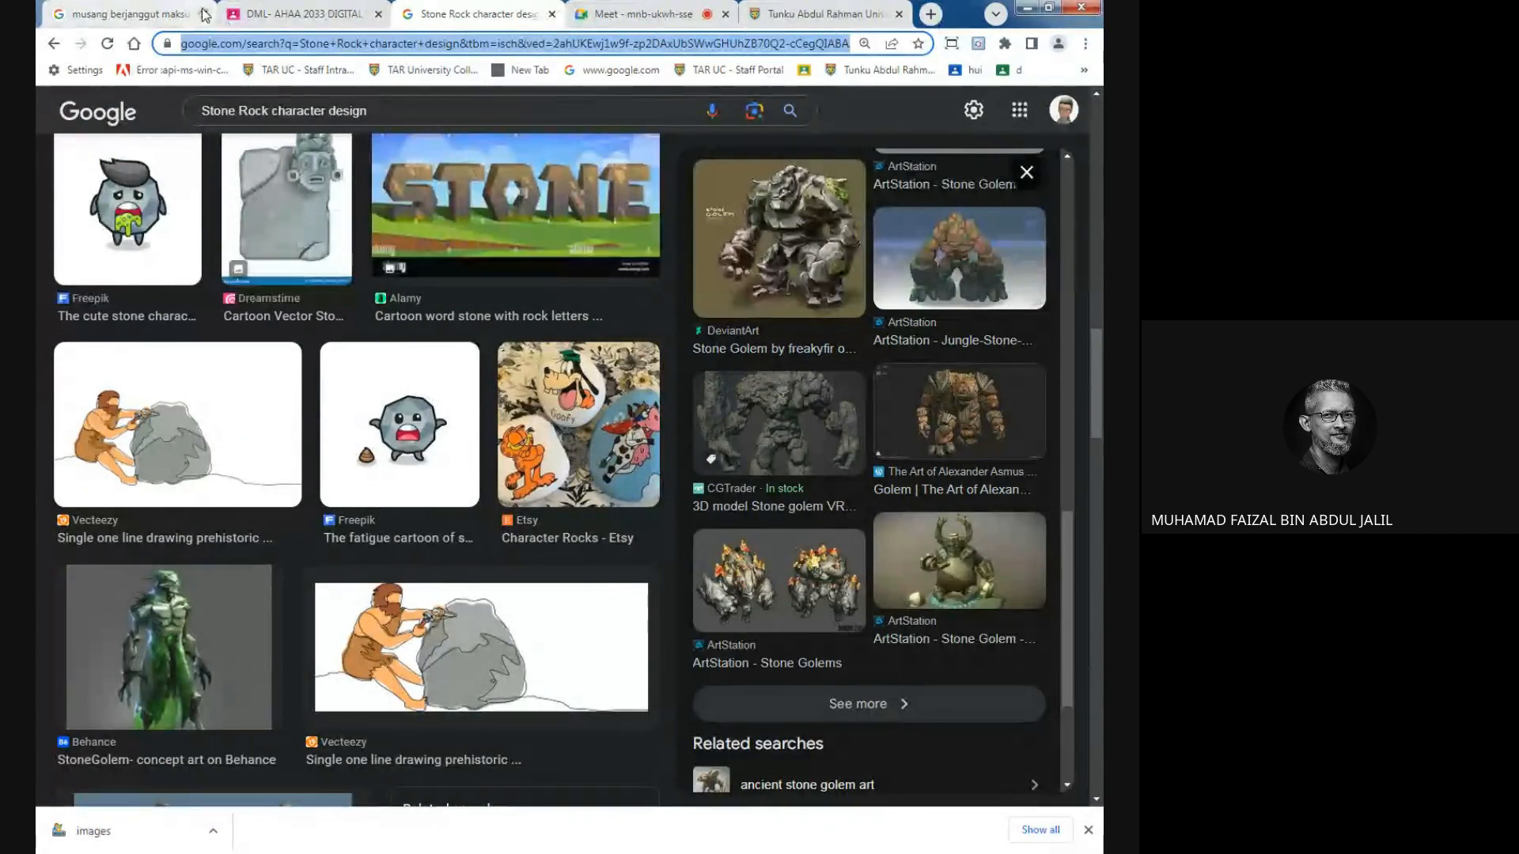
Edit the Week 5 video references announcement in Google Classroom, attach the copied image-search address as a link and save the post.
{"action": "left_click", "coordinate": [281, 17]}
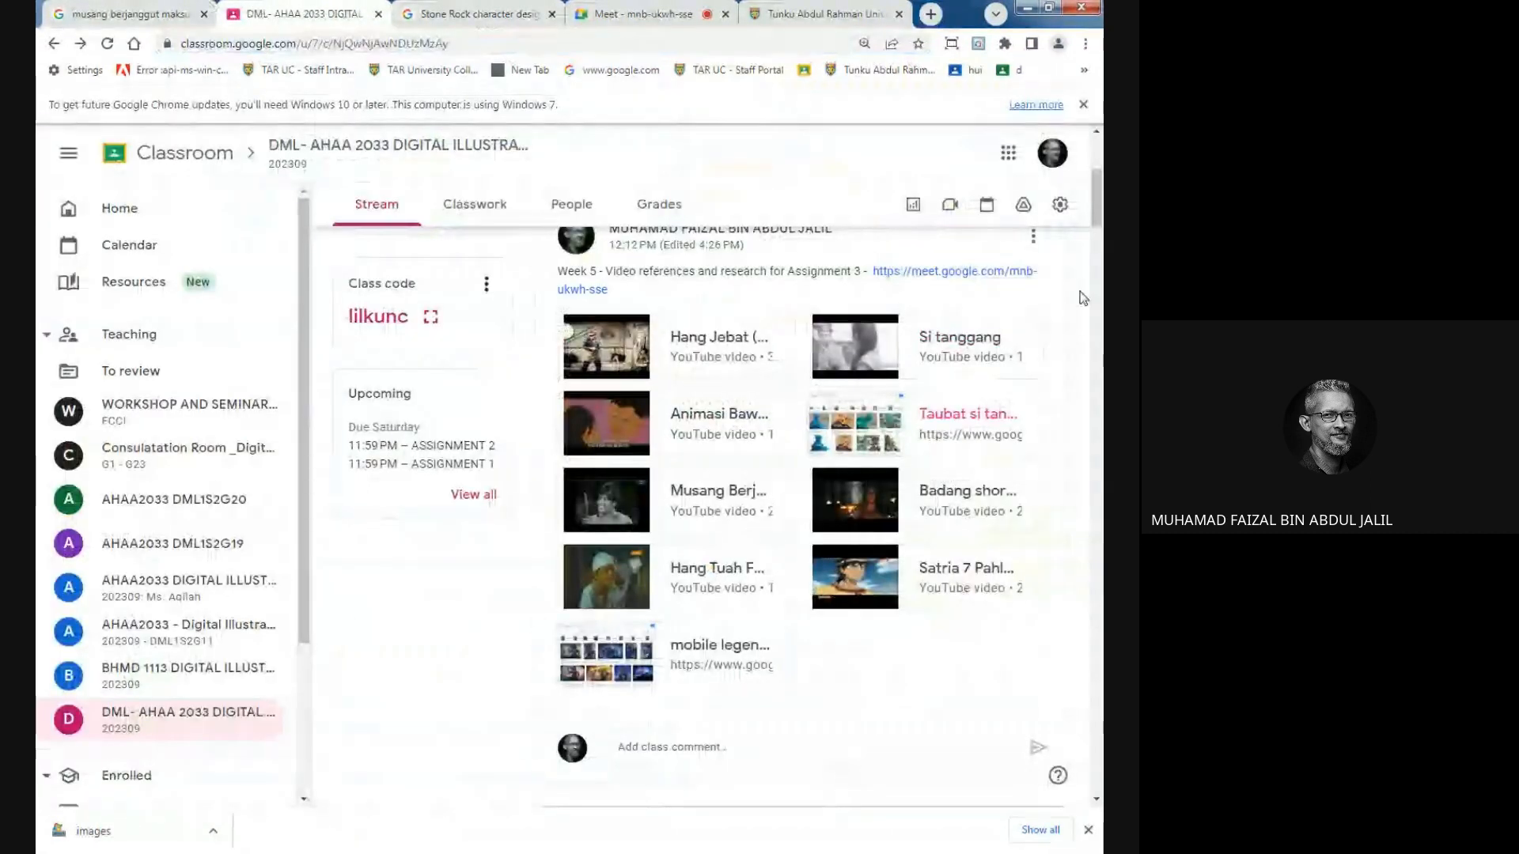
{"action": "scroll", "coordinate": [1099, 208], "scroll_direction": "up", "scroll_amount": 2}
{"action": "scroll", "coordinate": [1100, 207], "scroll_direction": "down", "scroll_amount": 1}
{"action": "left_click", "coordinate": [1032, 316]}
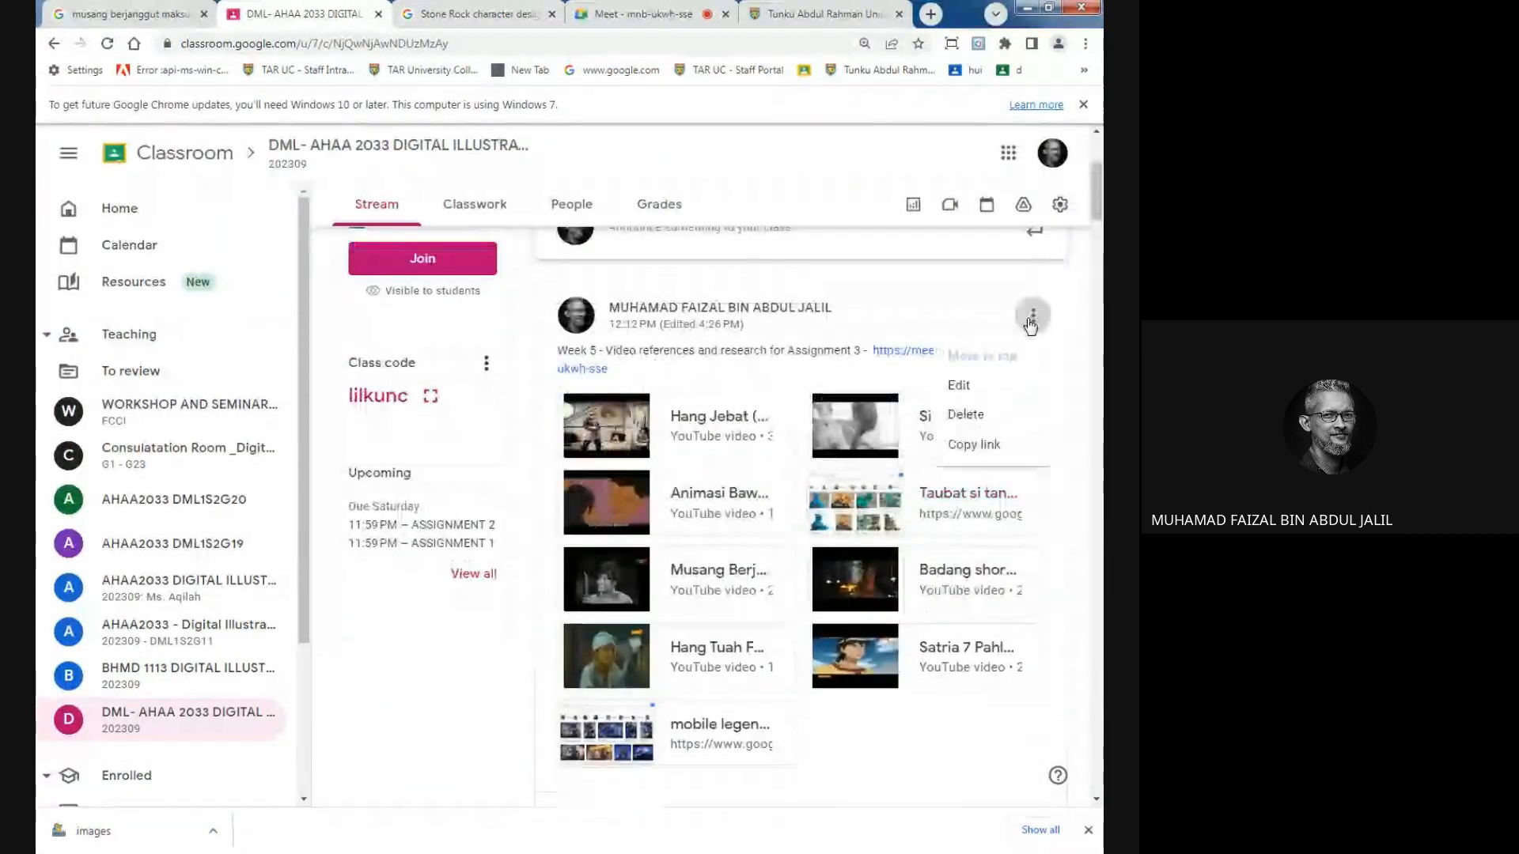
{"action": "left_click", "coordinate": [961, 385]}
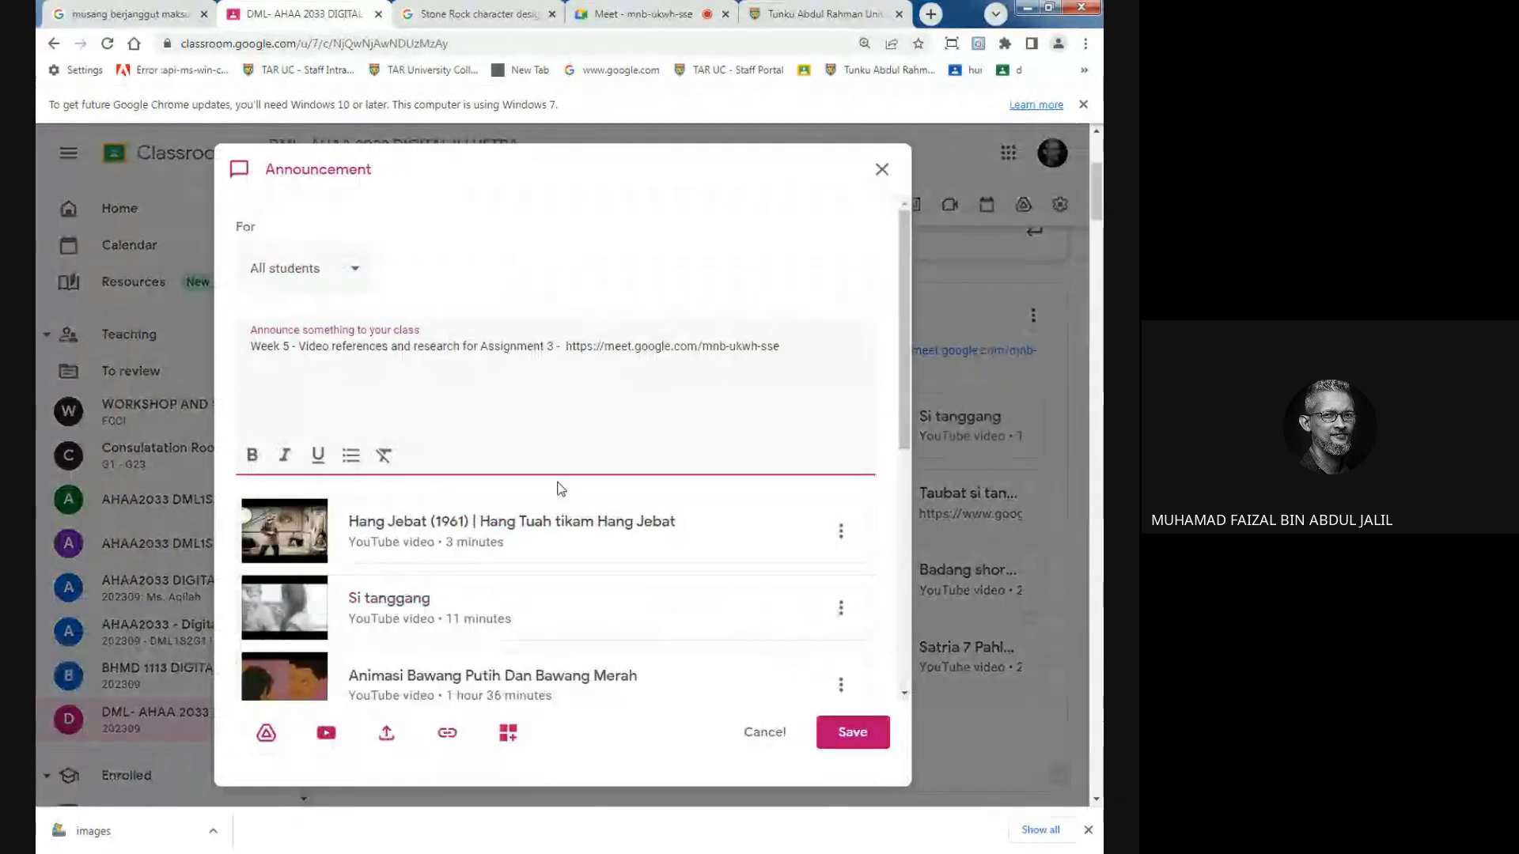
{"action": "left_click", "coordinate": [447, 735]}
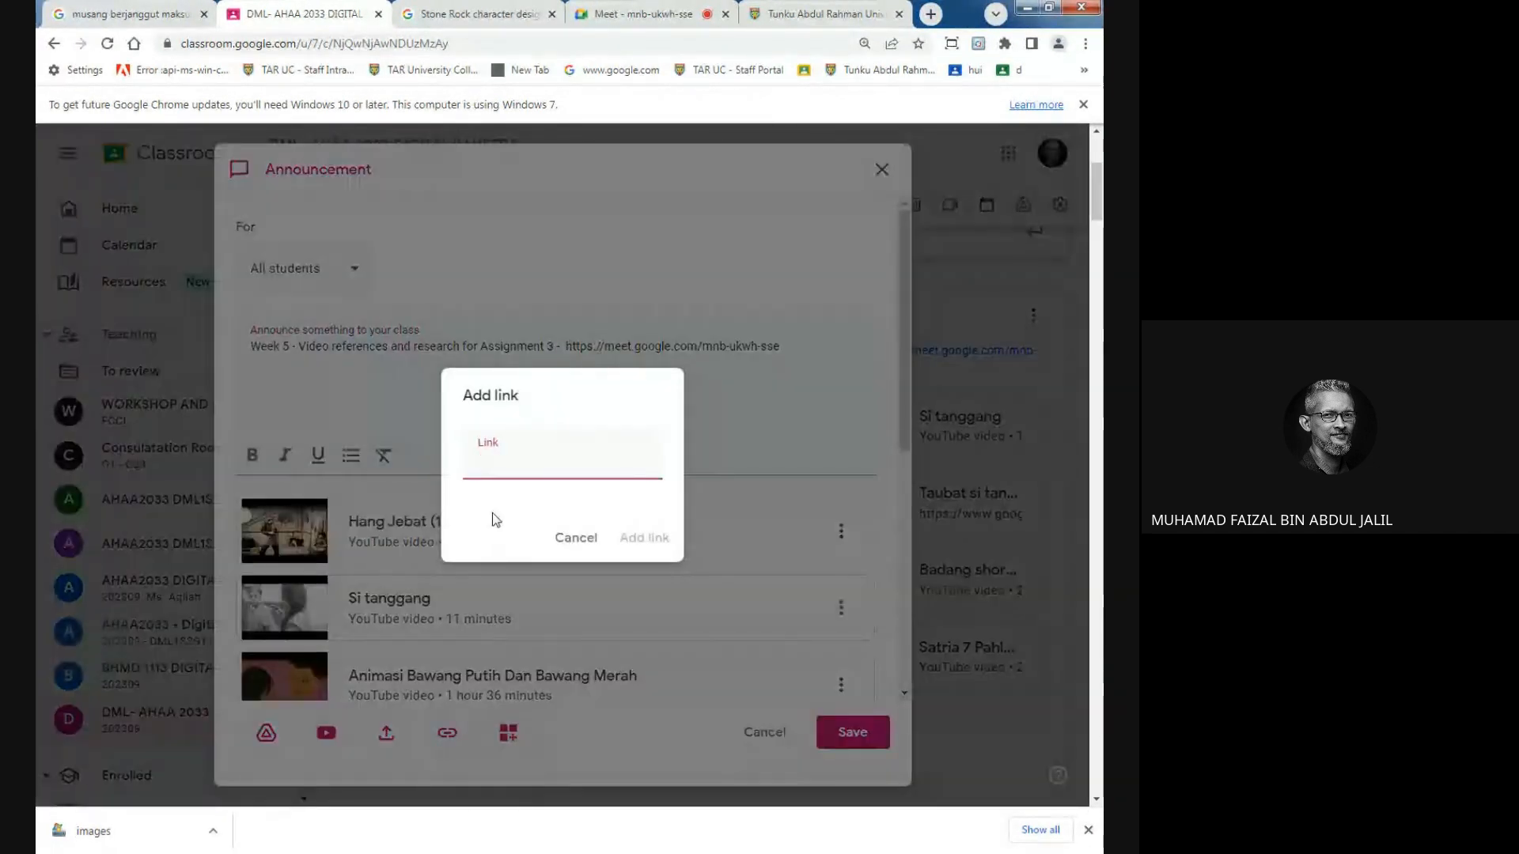
{"action": "key", "text": "ctrl+v"}
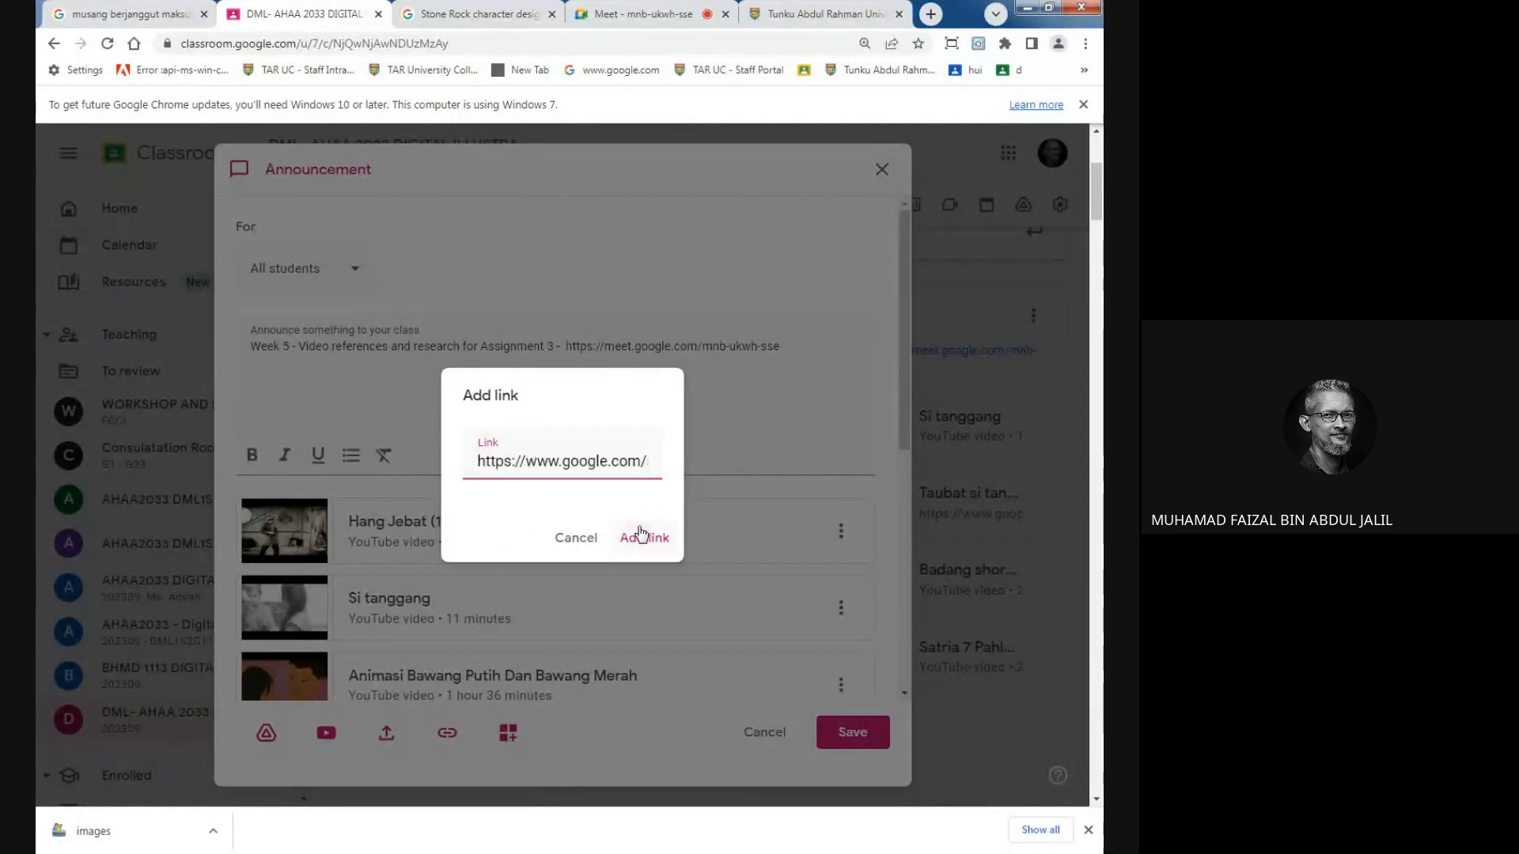
{"action": "left_click", "coordinate": [641, 536]}
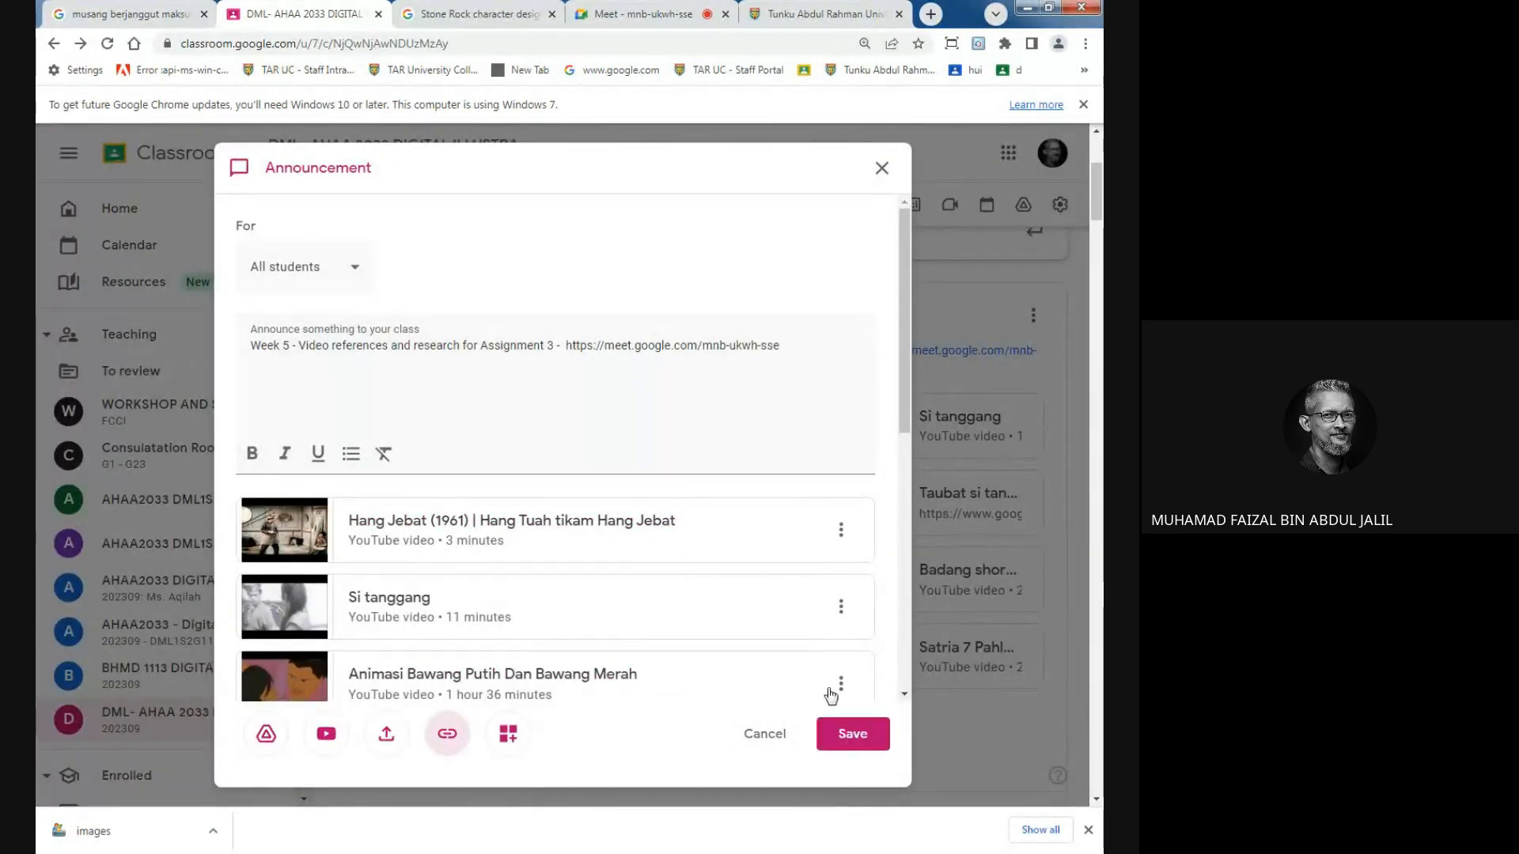
{"action": "left_click", "coordinate": [853, 736]}
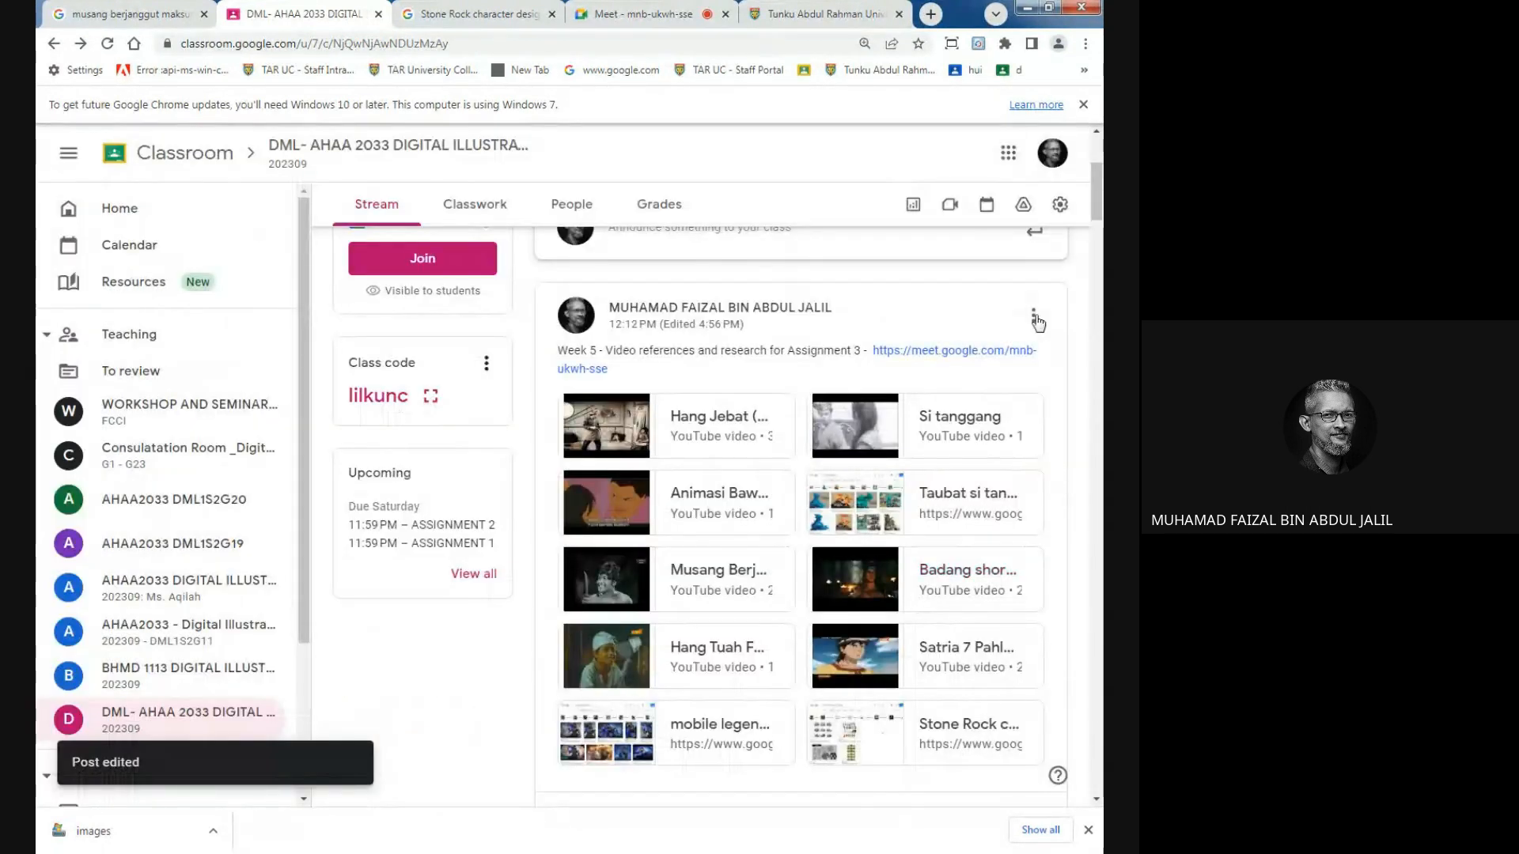
Review the edited Week 5 references post and the Week 4 post below it in the class stream.
{"action": "left_click_drag", "start_coordinate": [1096, 194], "coordinate": [1097, 133]}
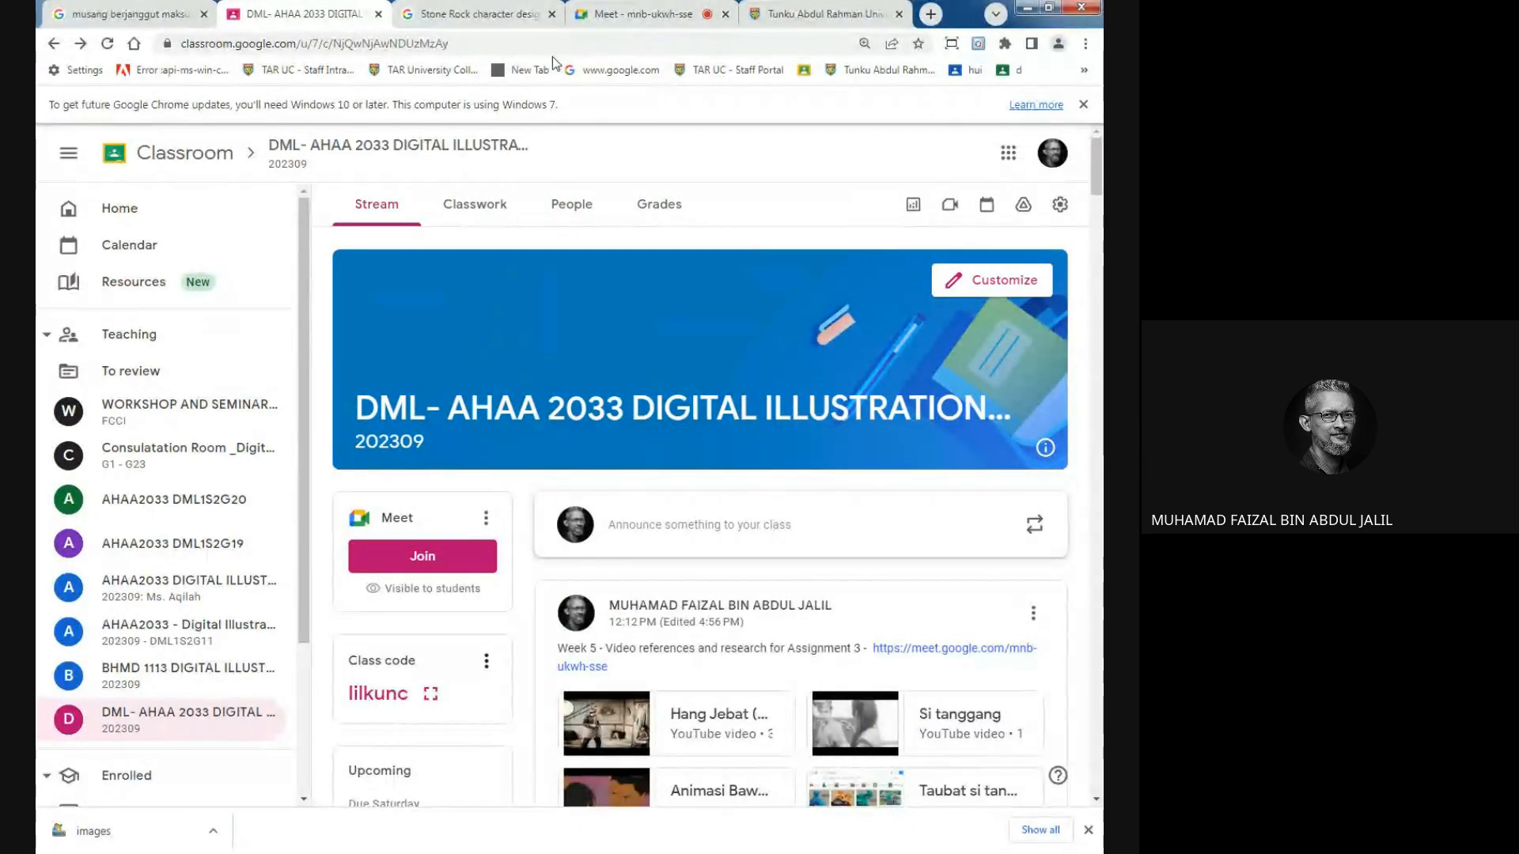
{"action": "left_click_drag", "start_coordinate": [1096, 151], "coordinate": [1097, 207]}
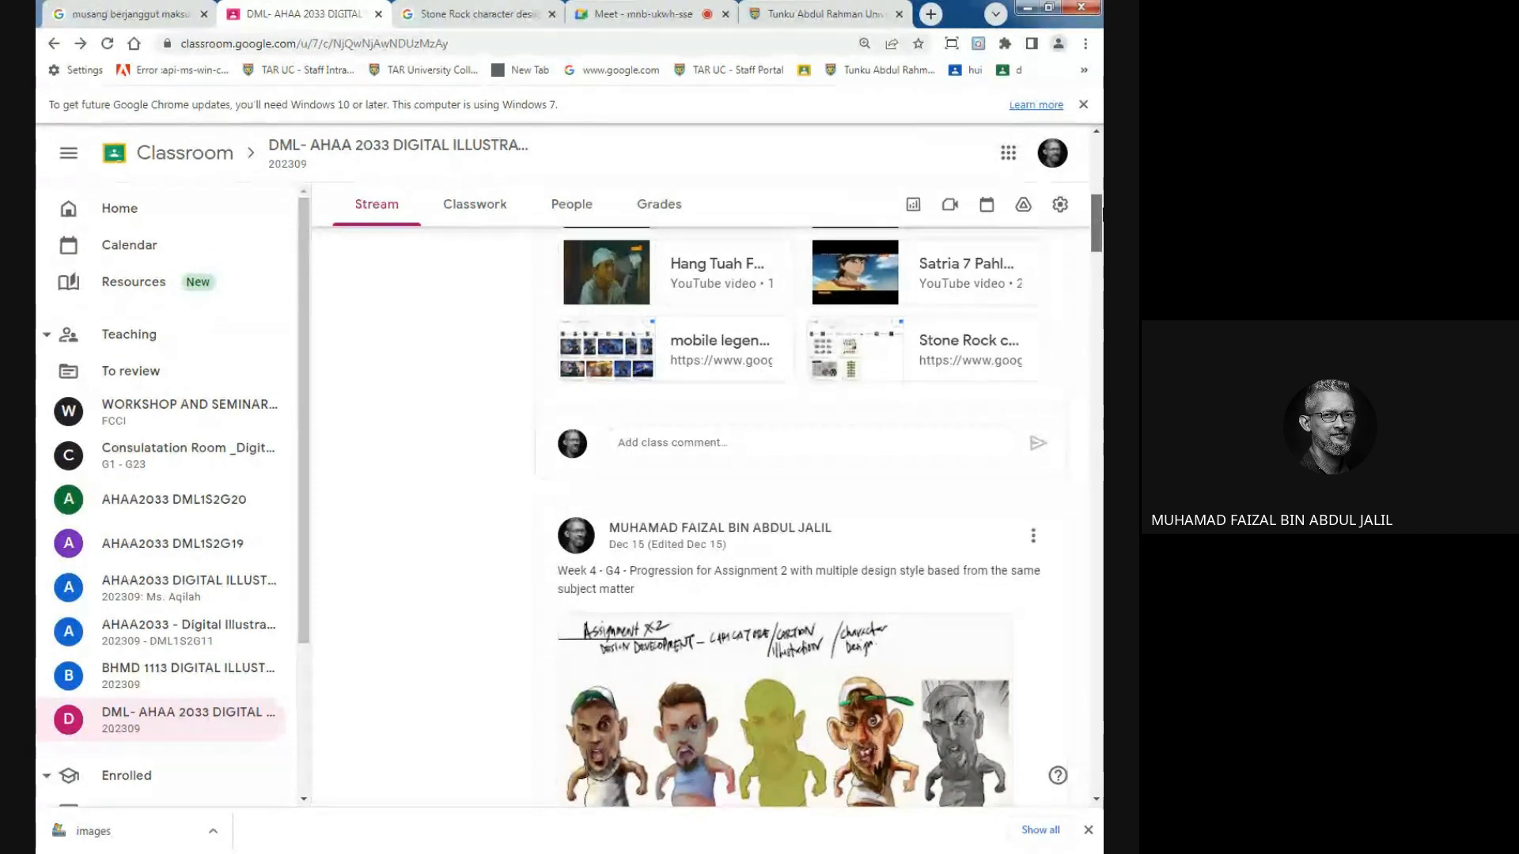
{"action": "scroll", "coordinate": [700, 515], "scroll_direction": "up", "scroll_amount": 5}
{"action": "scroll", "coordinate": [700, 515], "scroll_direction": "up", "scroll_amount": 3}
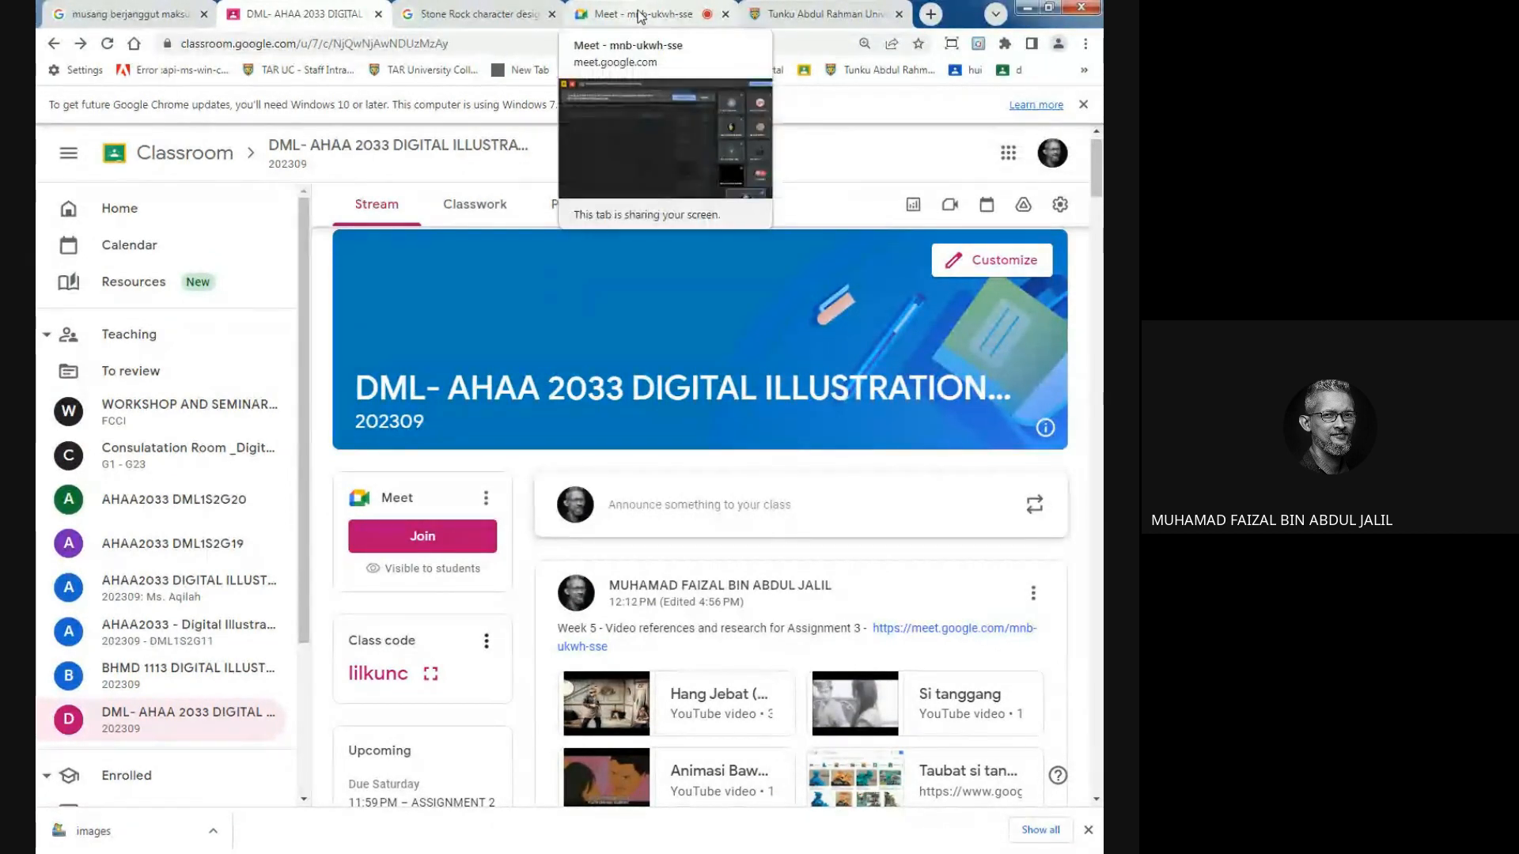
Return to the Stone Rock character design image search, preview the CGTrader stone golem 3D model and examine its related images.
{"action": "left_click", "coordinate": [514, 15]}
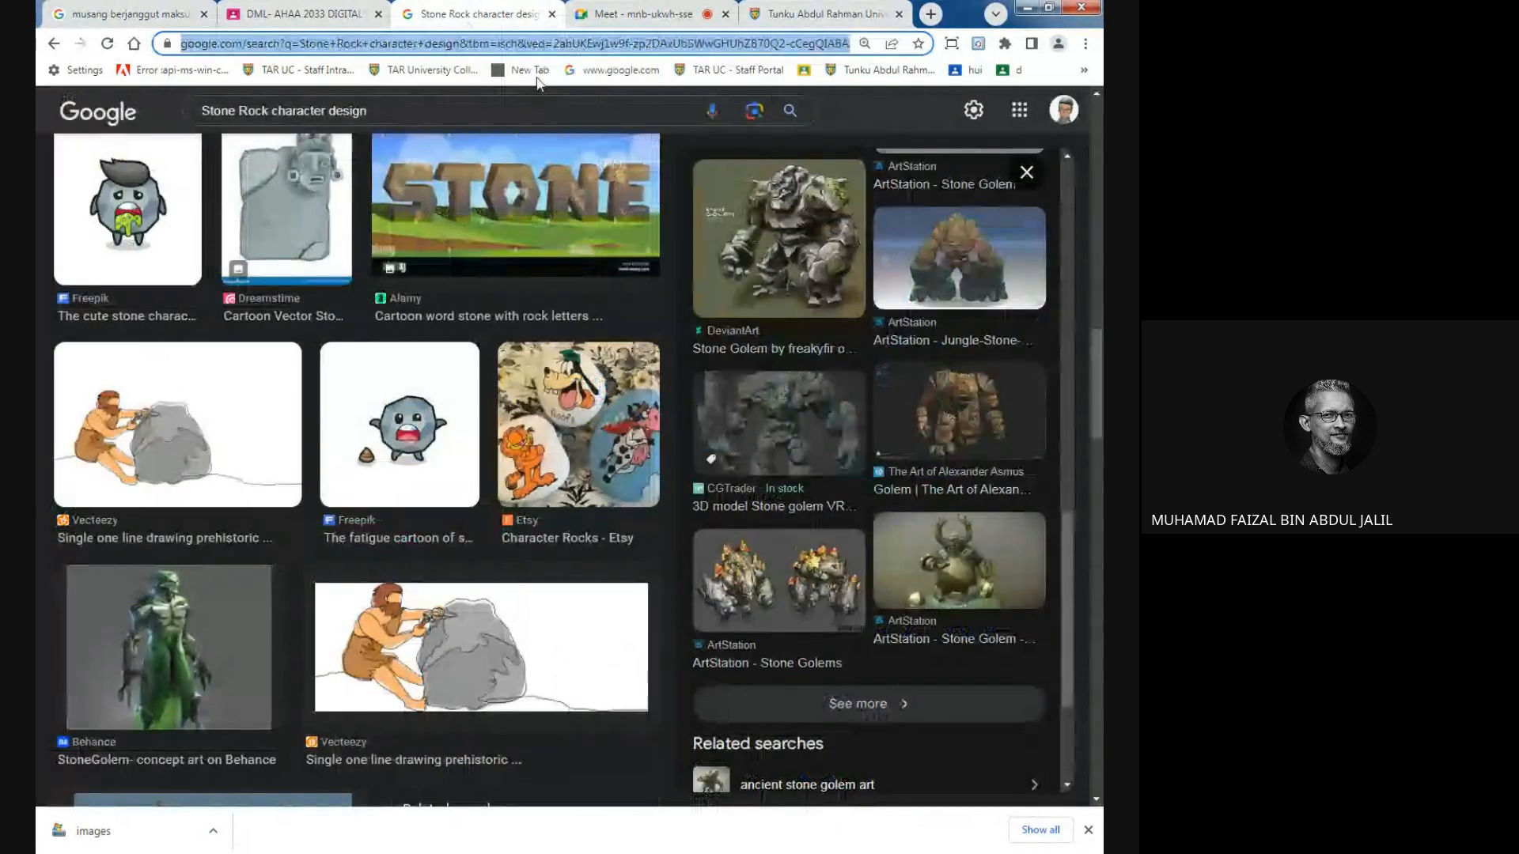
{"action": "left_click", "coordinate": [815, 437]}
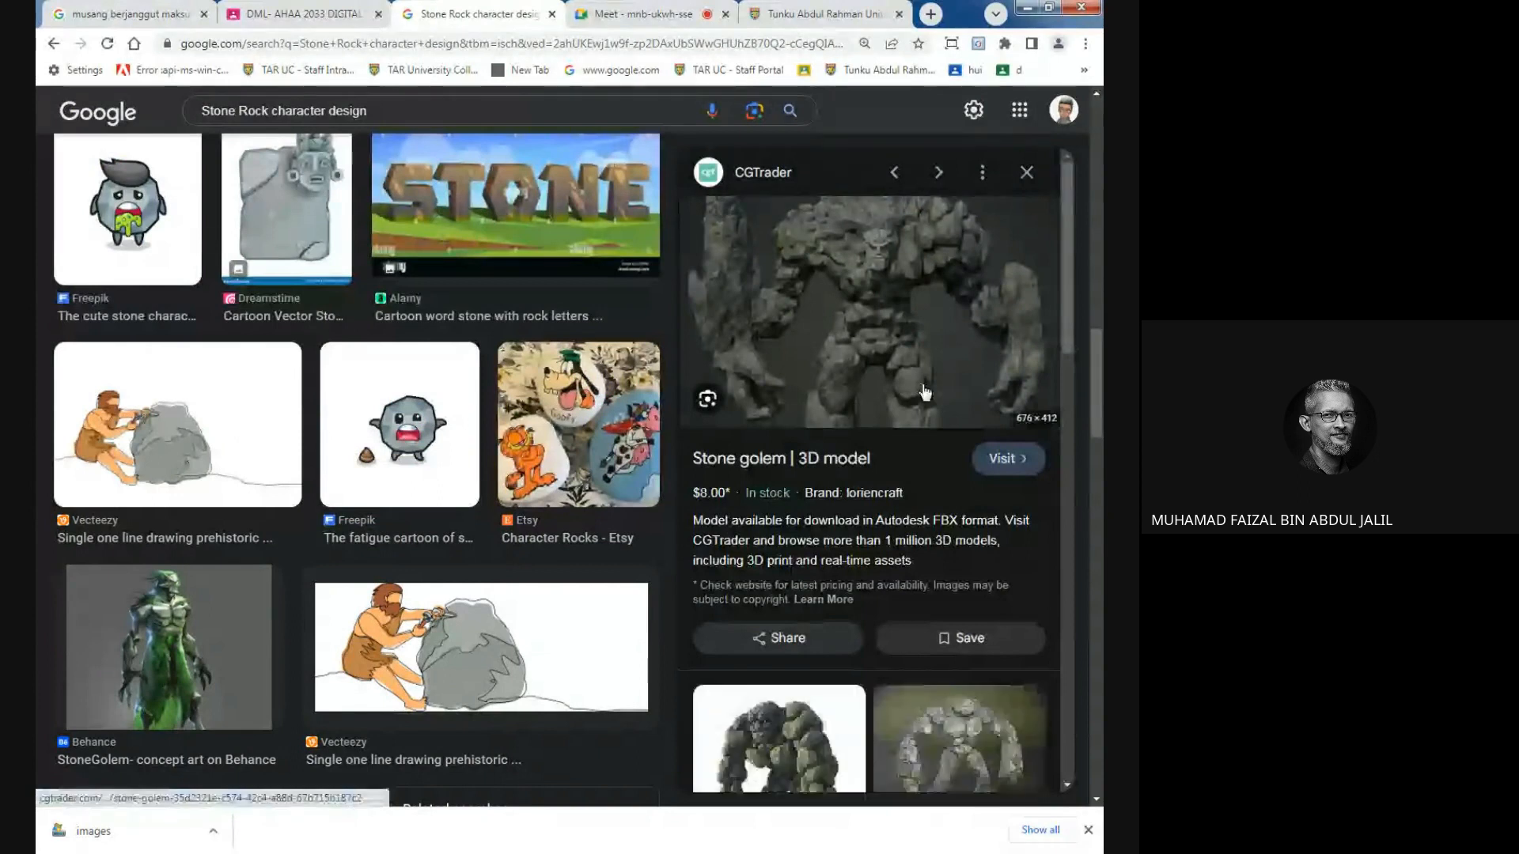
{"action": "scroll", "coordinate": [1074, 301], "scroll_direction": "down", "scroll_amount": 5}
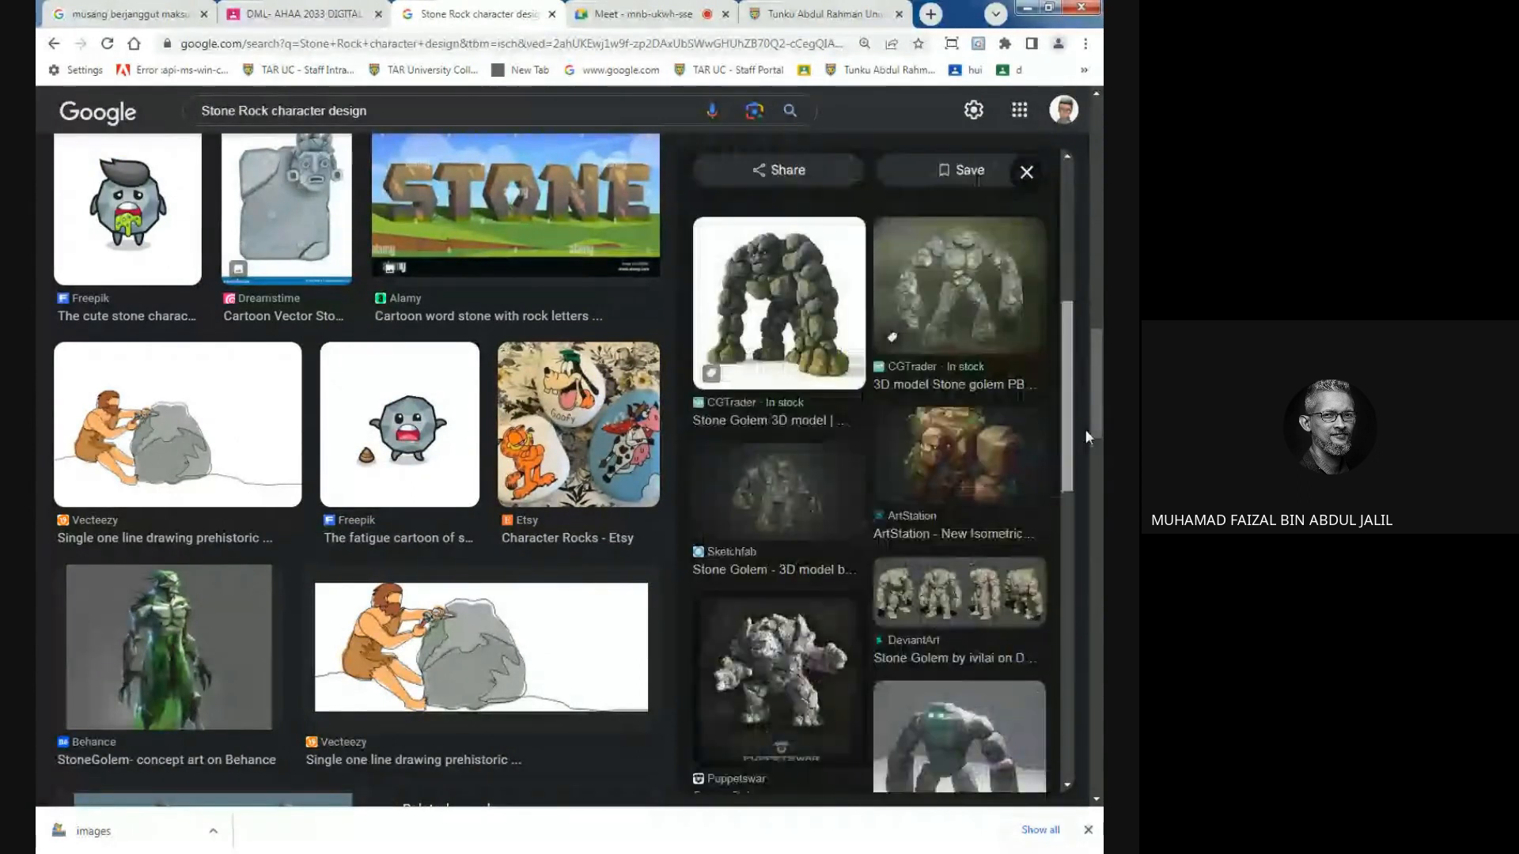
{"action": "scroll", "coordinate": [1086, 436], "scroll_direction": "down", "scroll_amount": 4}
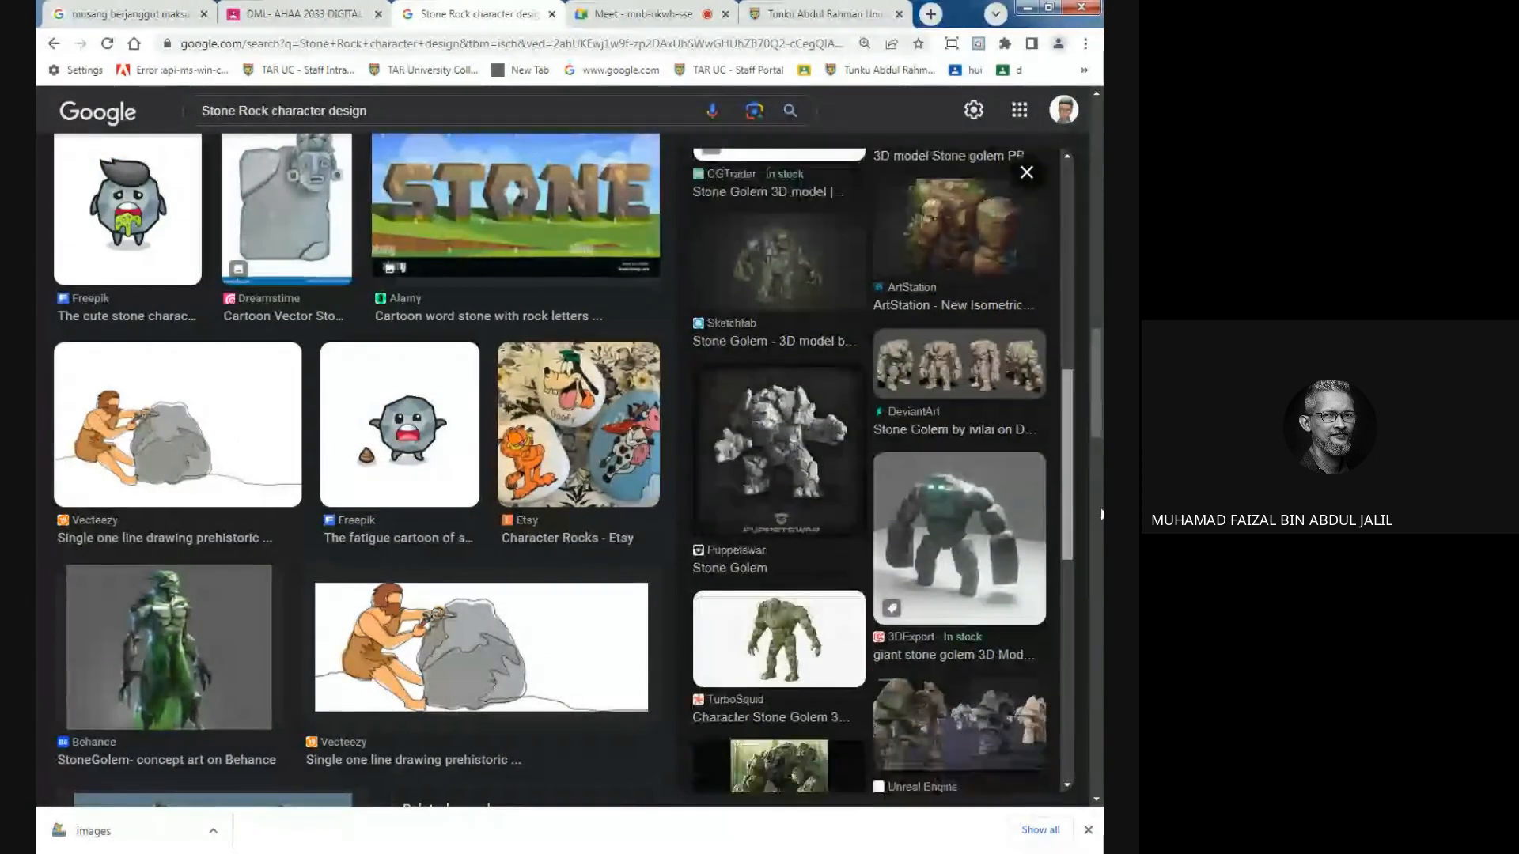
{"action": "scroll", "coordinate": [1021, 559], "scroll_direction": "down", "scroll_amount": 3}
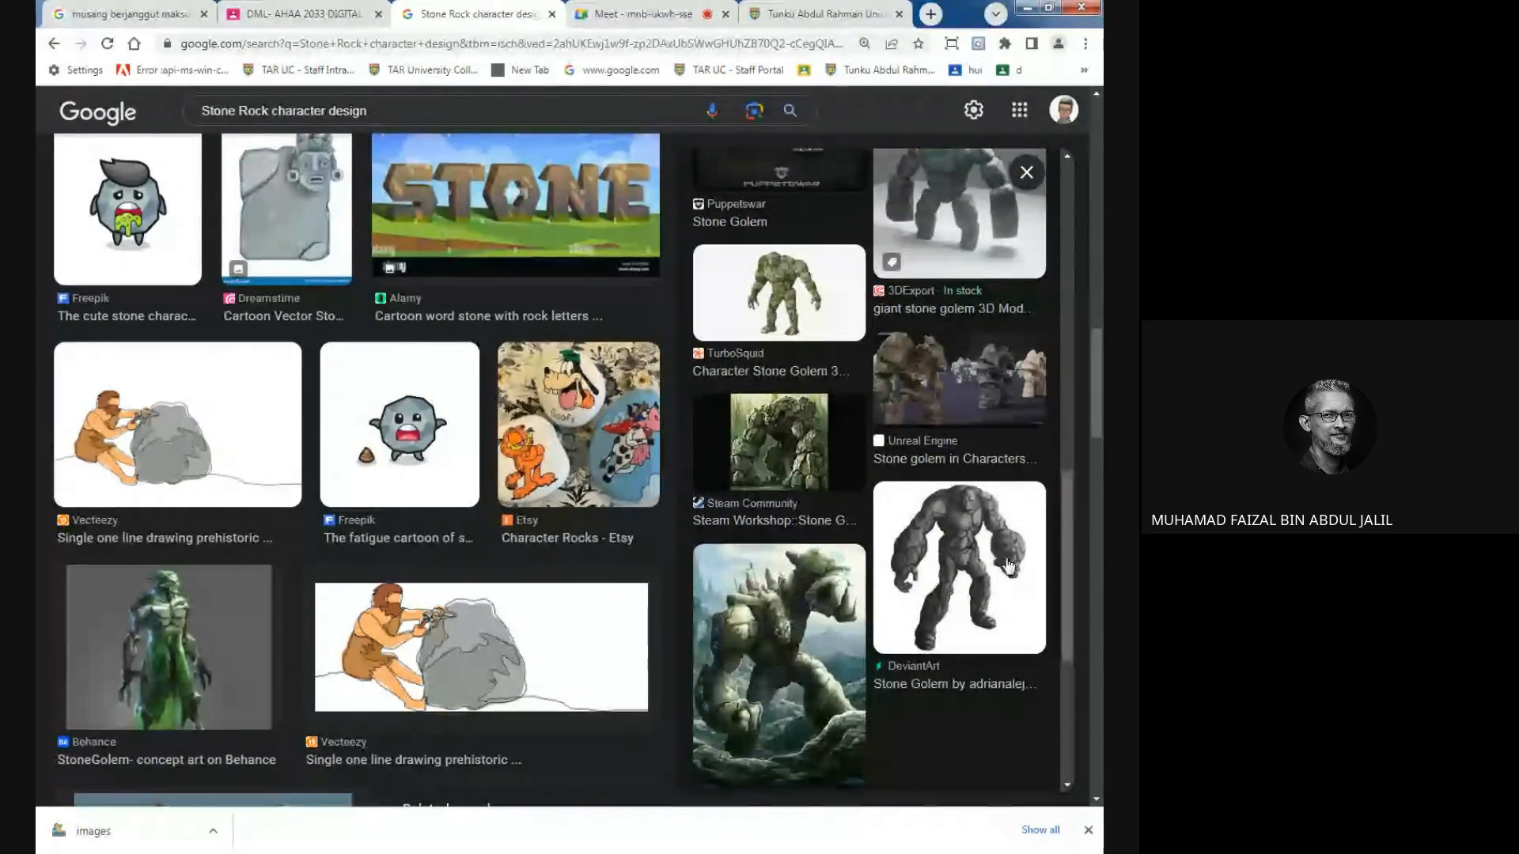
Open the dark grey cracked-stone golem from DeviantArt and save it as a PNG image in the Assignmtn 3 ref folder.
{"action": "left_click", "coordinate": [1009, 565]}
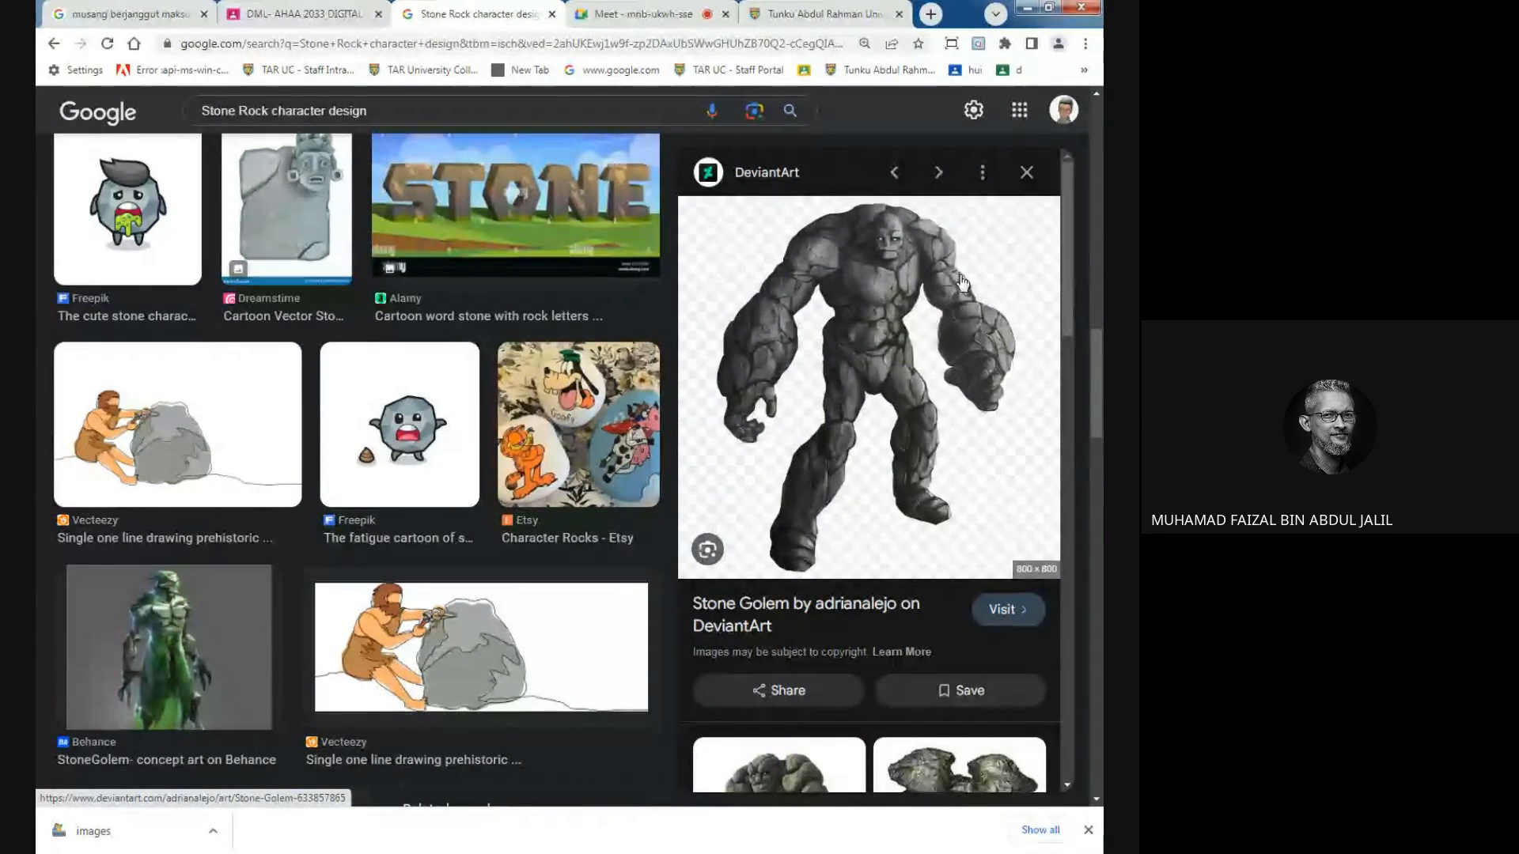
{"action": "right_click", "coordinate": [873, 307]}
{"action": "left_click", "coordinate": [944, 480]}
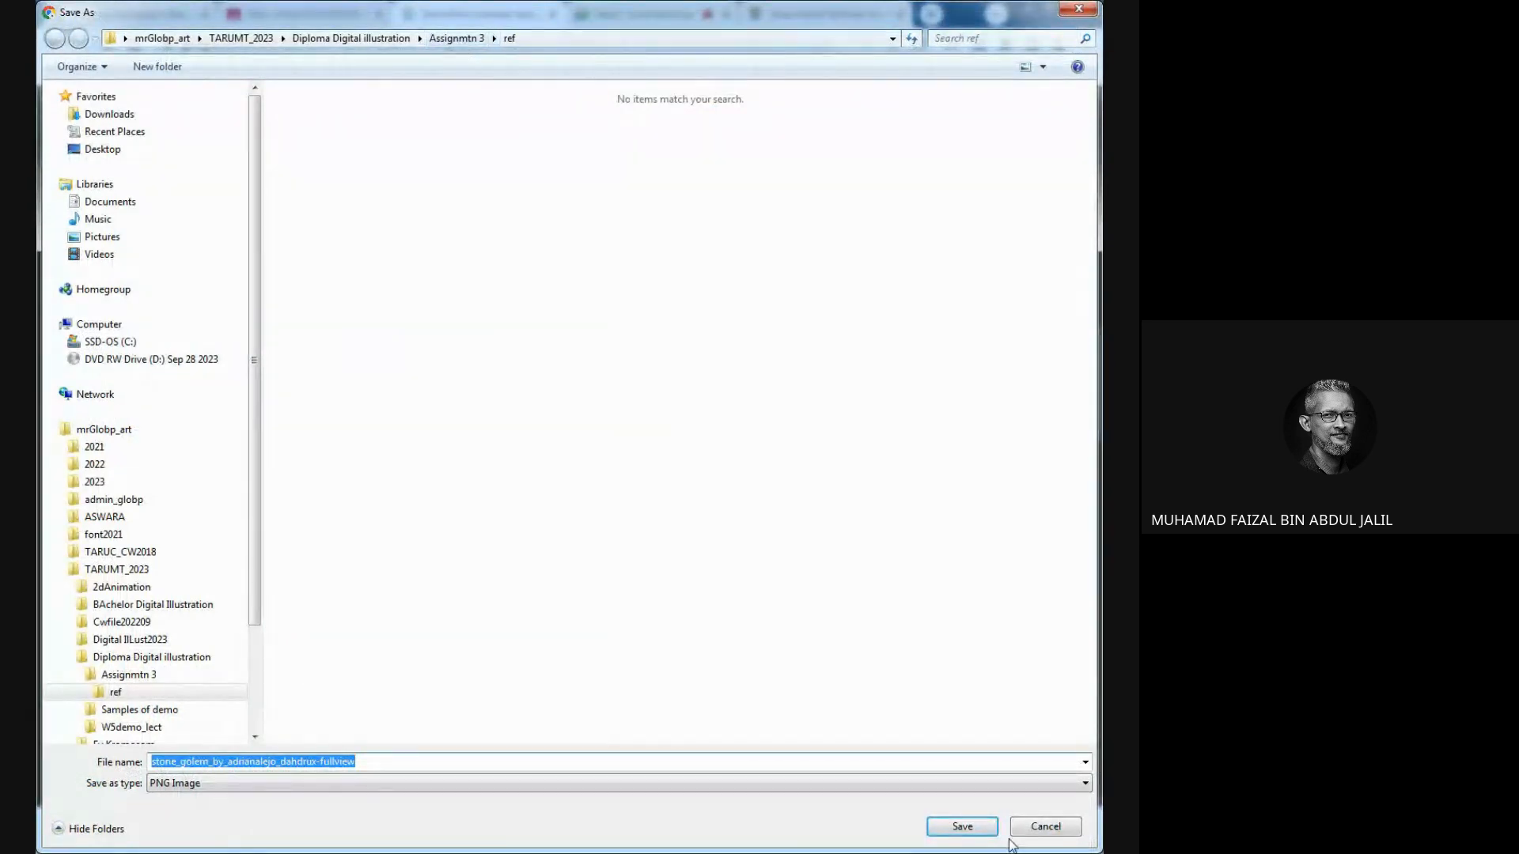
{"action": "left_click", "coordinate": [973, 826]}
{"action": "mouse_move", "coordinate": [1072, 315]}
{"action": "left_mouse_down"}
{"action": "mouse_move", "coordinate": [1099, 690]}
{"action": "mouse_move", "coordinate": [1063, 292]}
{"action": "left_mouse_up"}
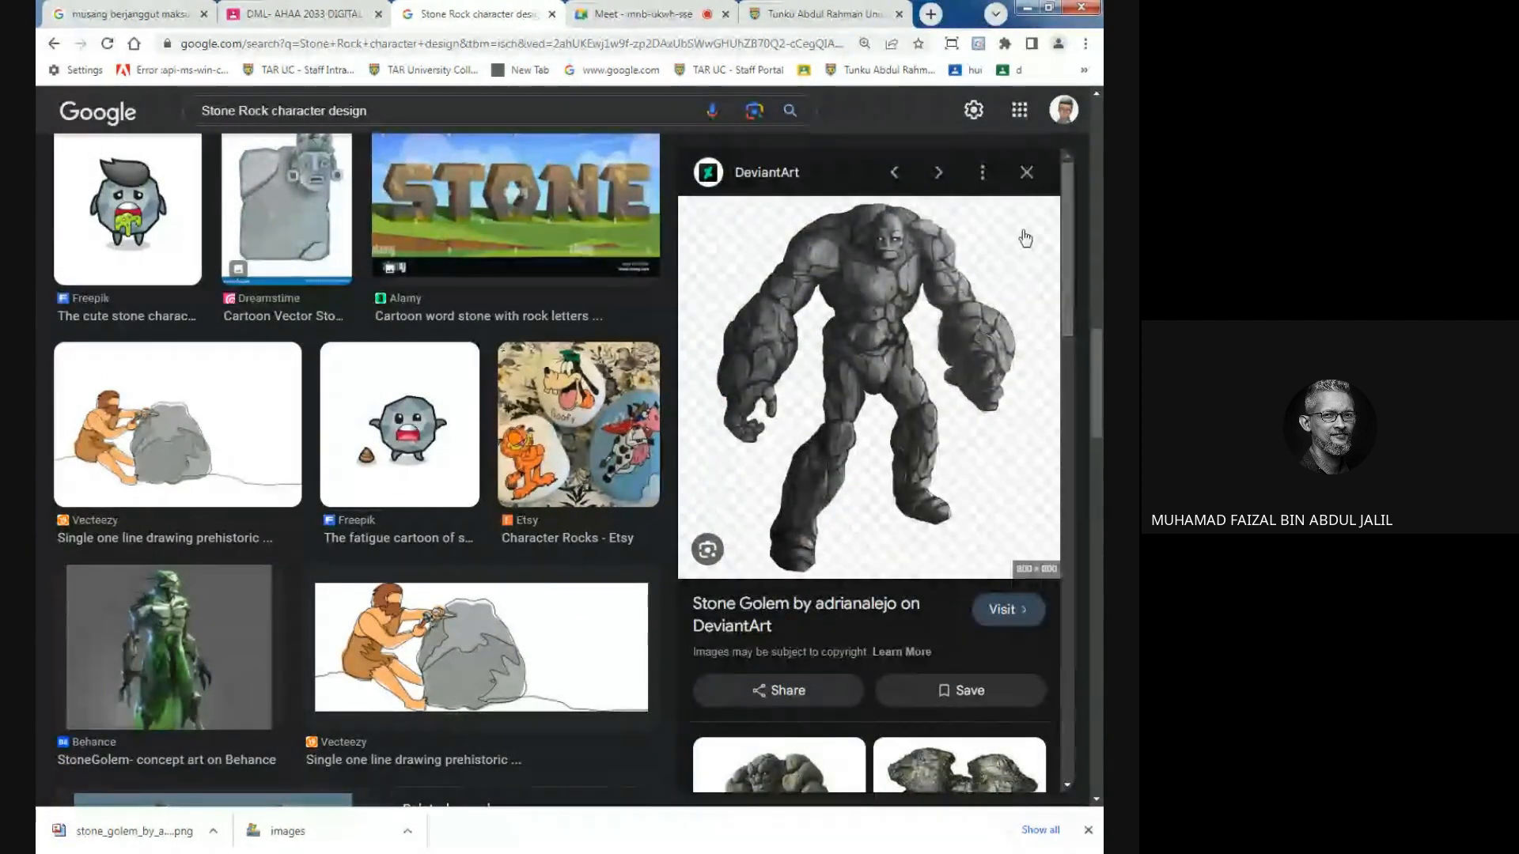
Examine more golem designs in the image results, previewing the mossy Stone Golems concept and the DeviantArt Spirit Golem with its related images.
{"action": "left_click", "coordinate": [1026, 171]}
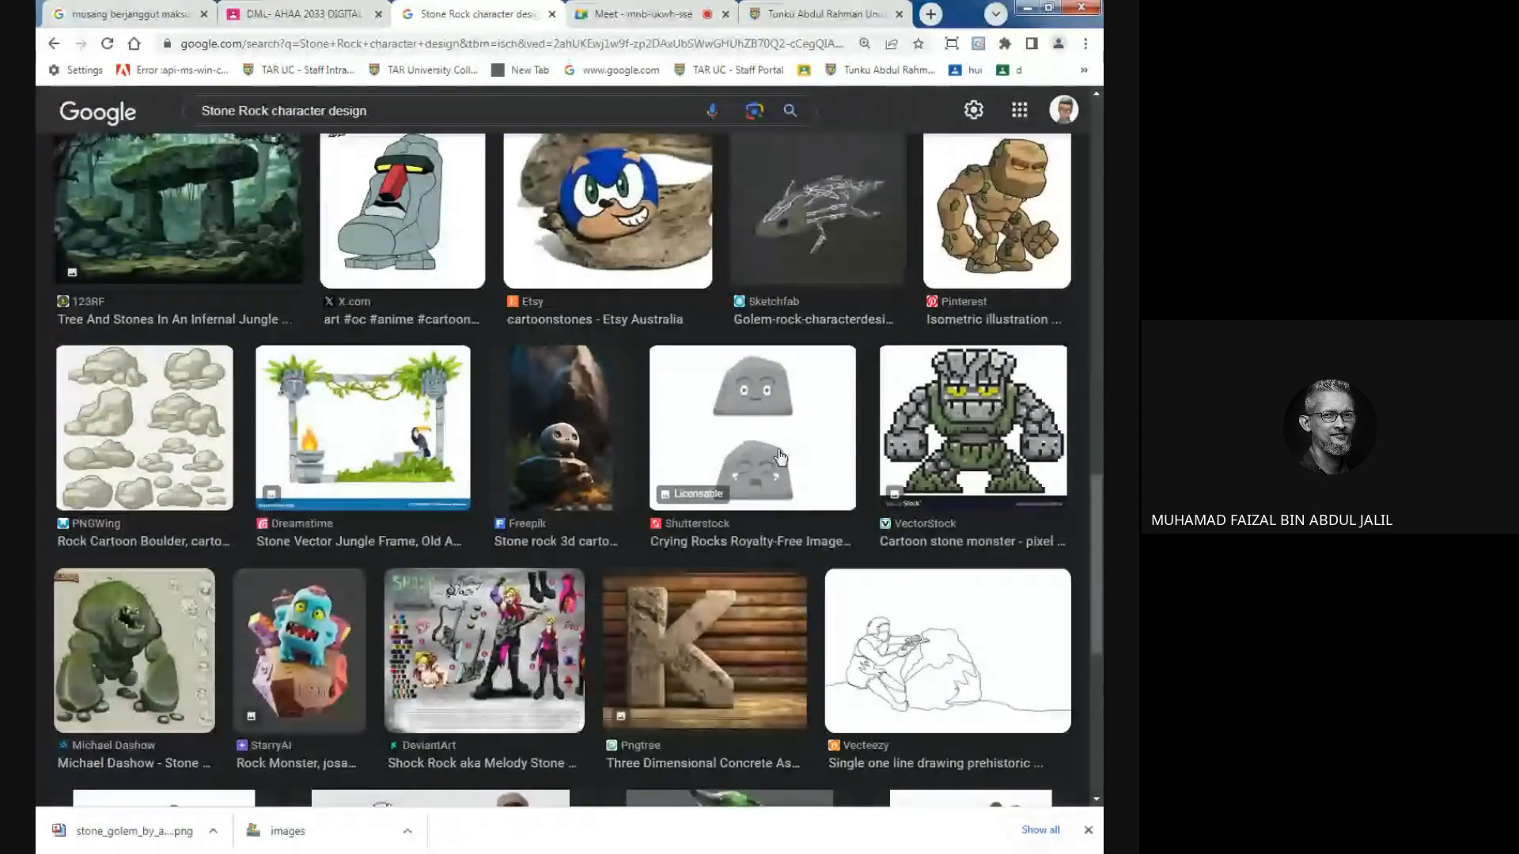
{"action": "left_click", "coordinate": [133, 645]}
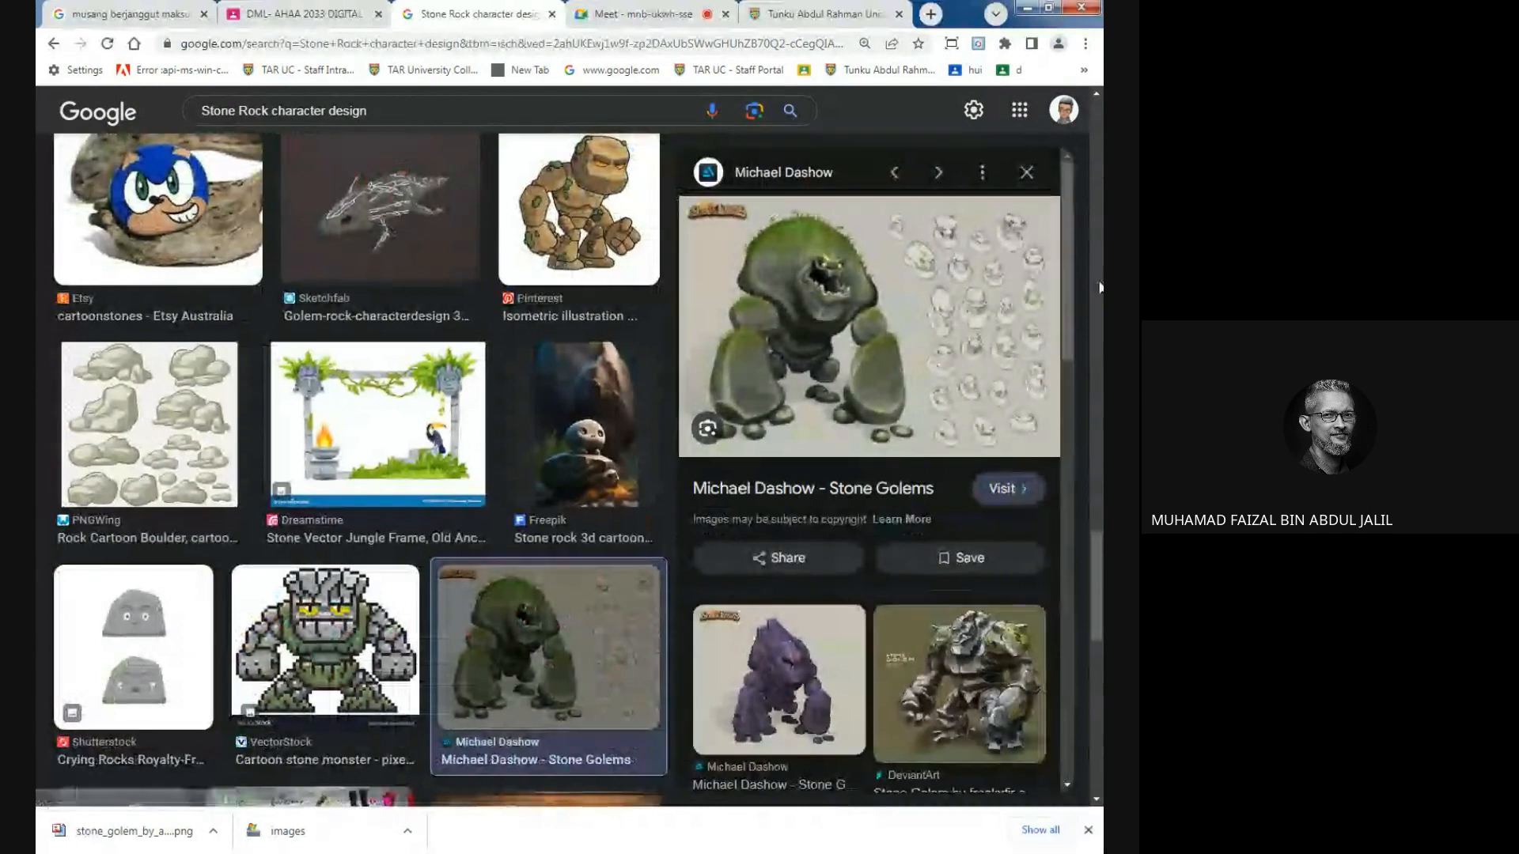
{"action": "scroll", "coordinate": [1051, 340], "scroll_direction": "down", "scroll_amount": 5}
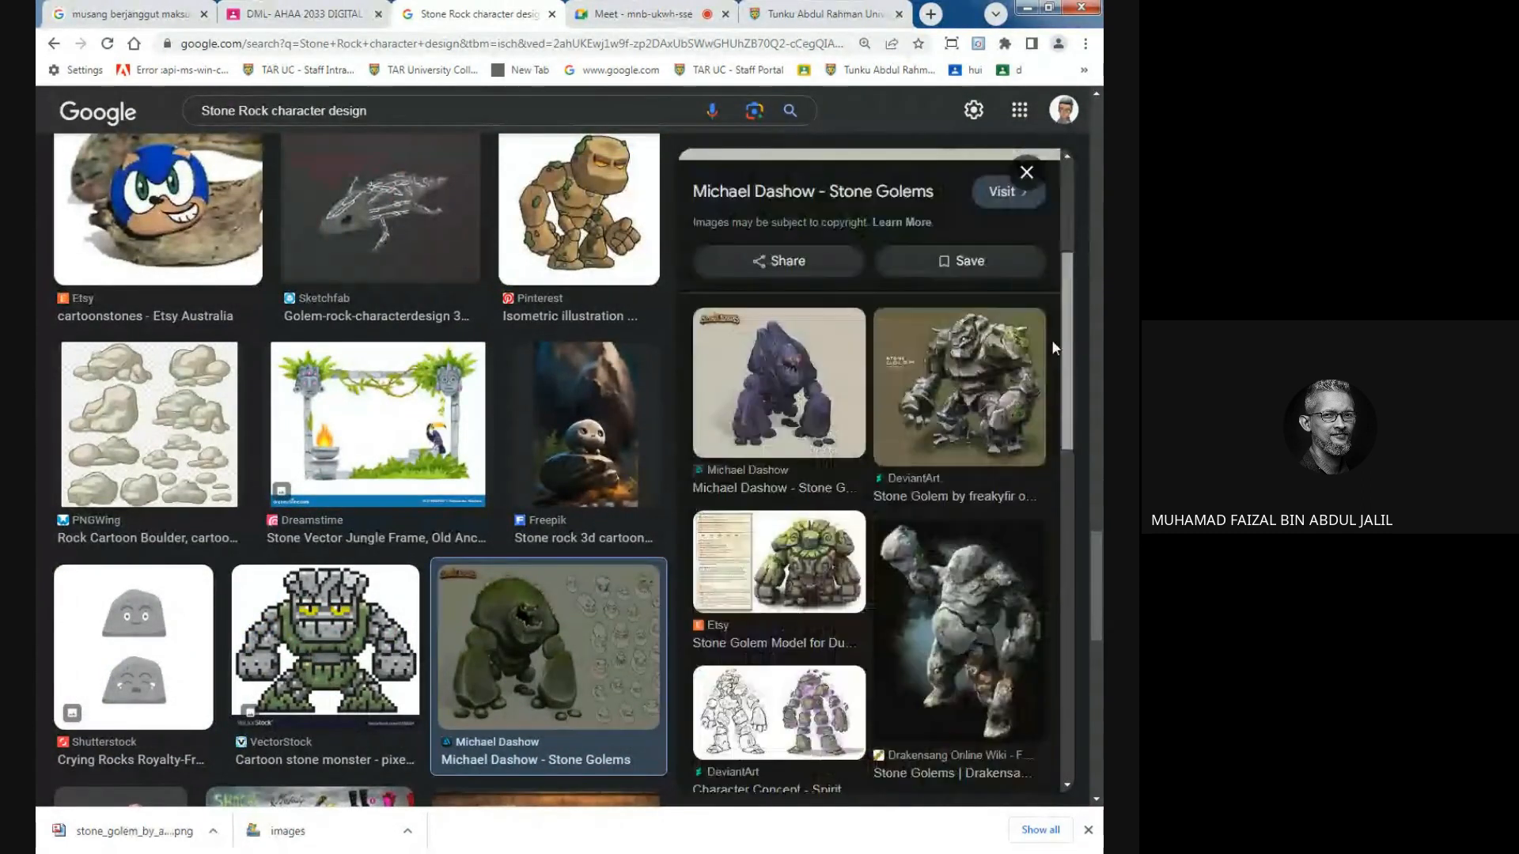
{"action": "scroll", "coordinate": [1050, 372], "scroll_direction": "down", "scroll_amount": 1}
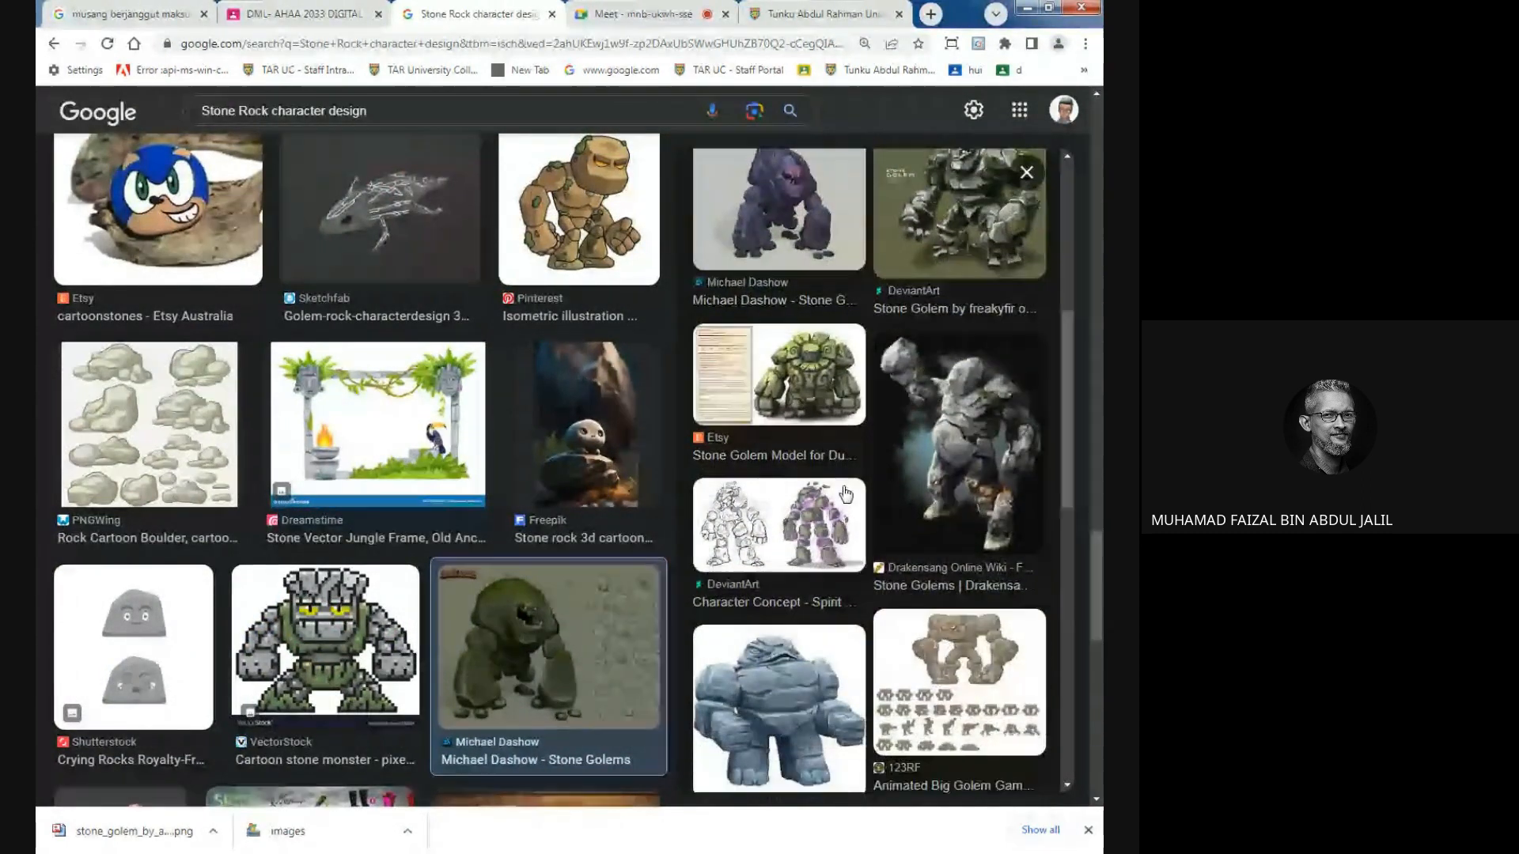
{"action": "left_click", "coordinate": [803, 535]}
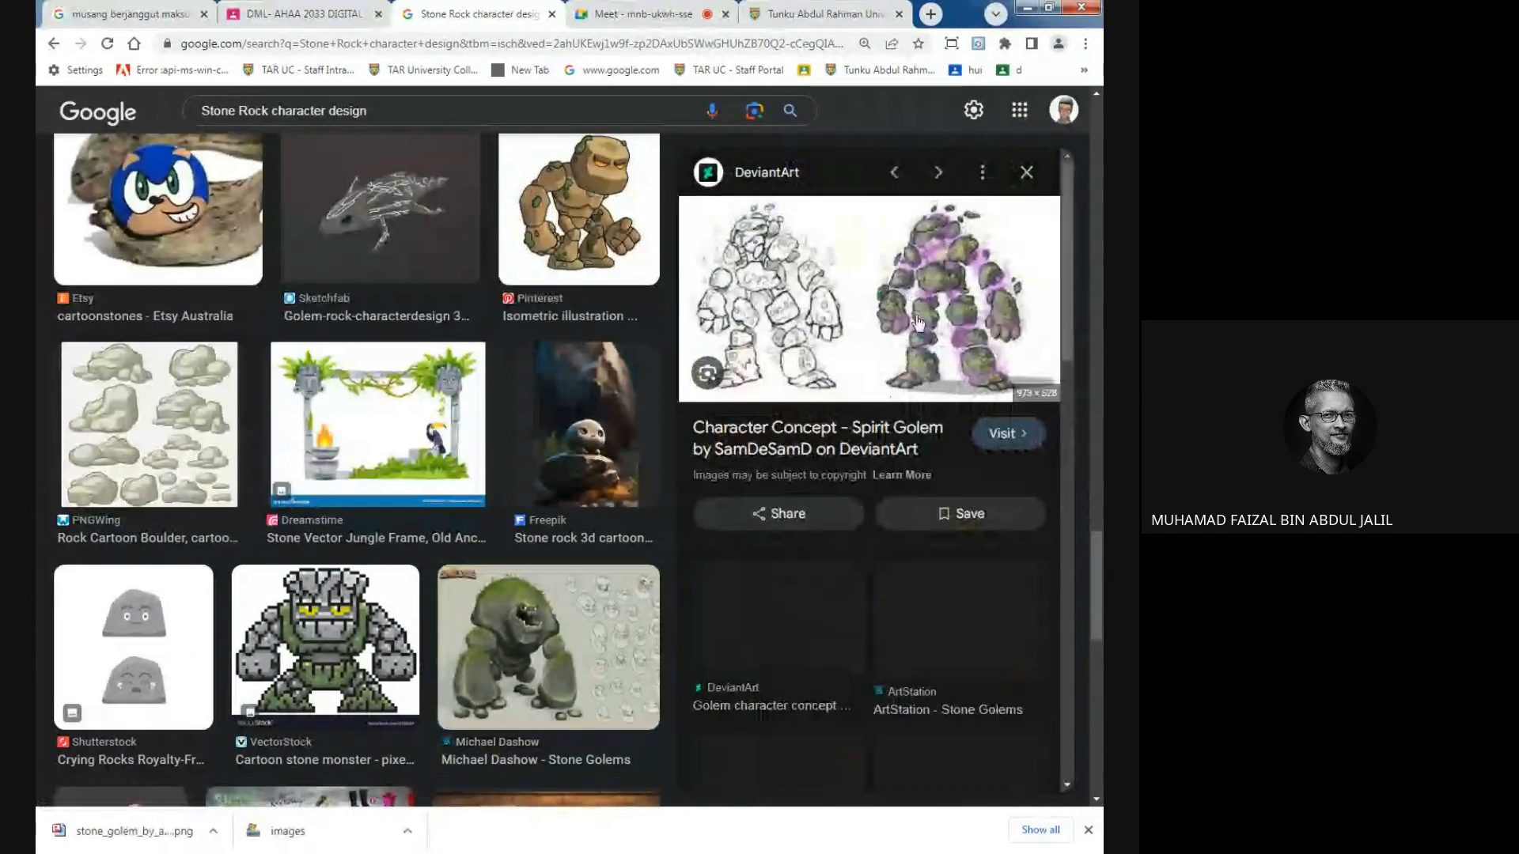
{"action": "left_click_drag", "start_coordinate": [1072, 254], "coordinate": [1067, 533]}
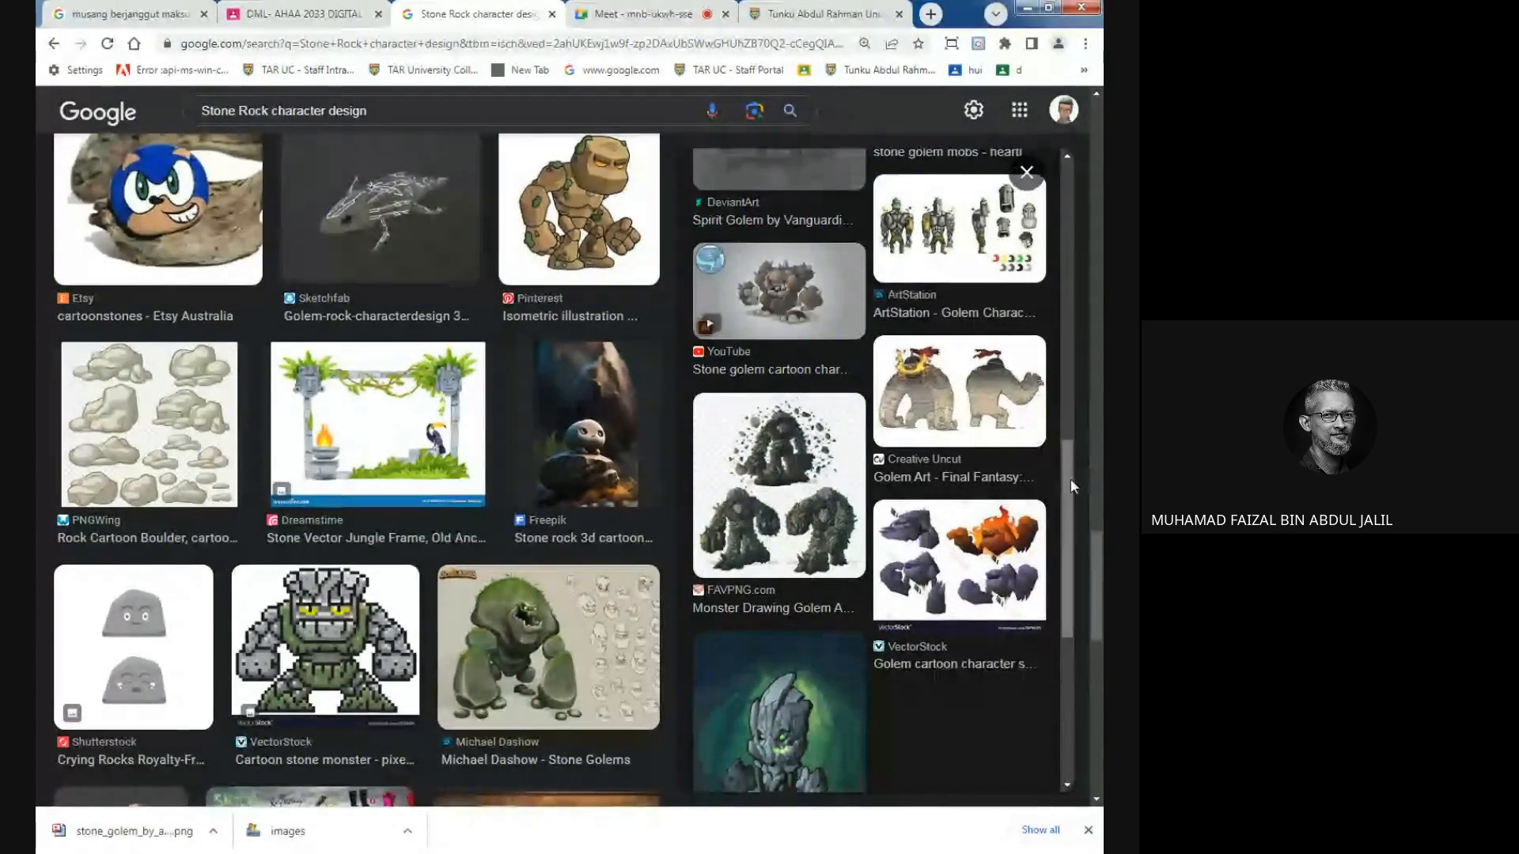
{"action": "left_click_drag", "start_coordinate": [1068, 482], "coordinate": [1098, 168]}
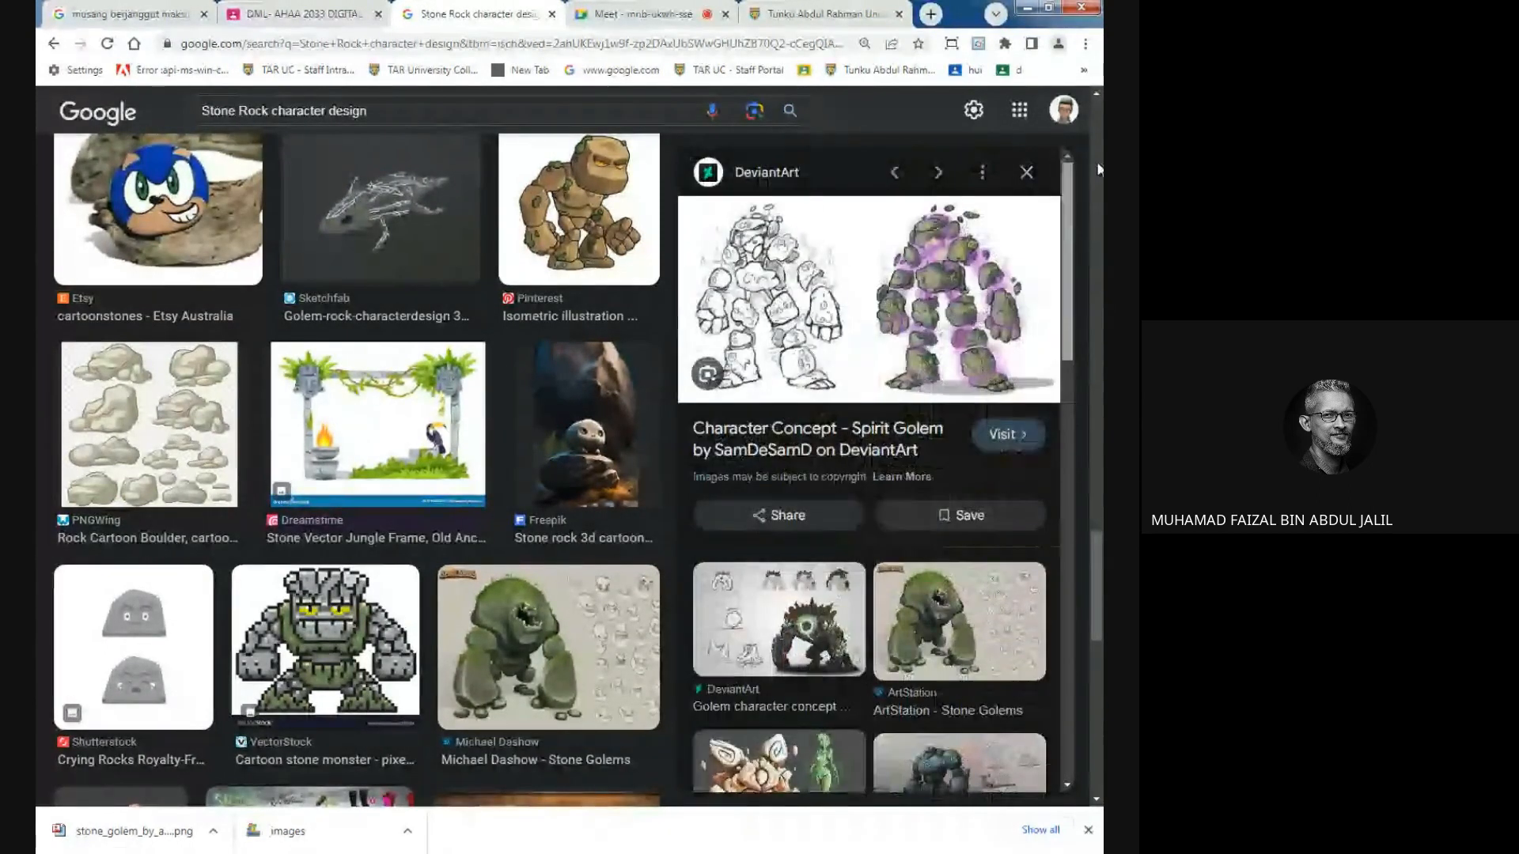
Save the Pinterest Stone Golem Concepts sheet with four numbered golems as a JPEG in the ref folder and close its photo viewer window.
{"action": "left_click", "coordinate": [1027, 172]}
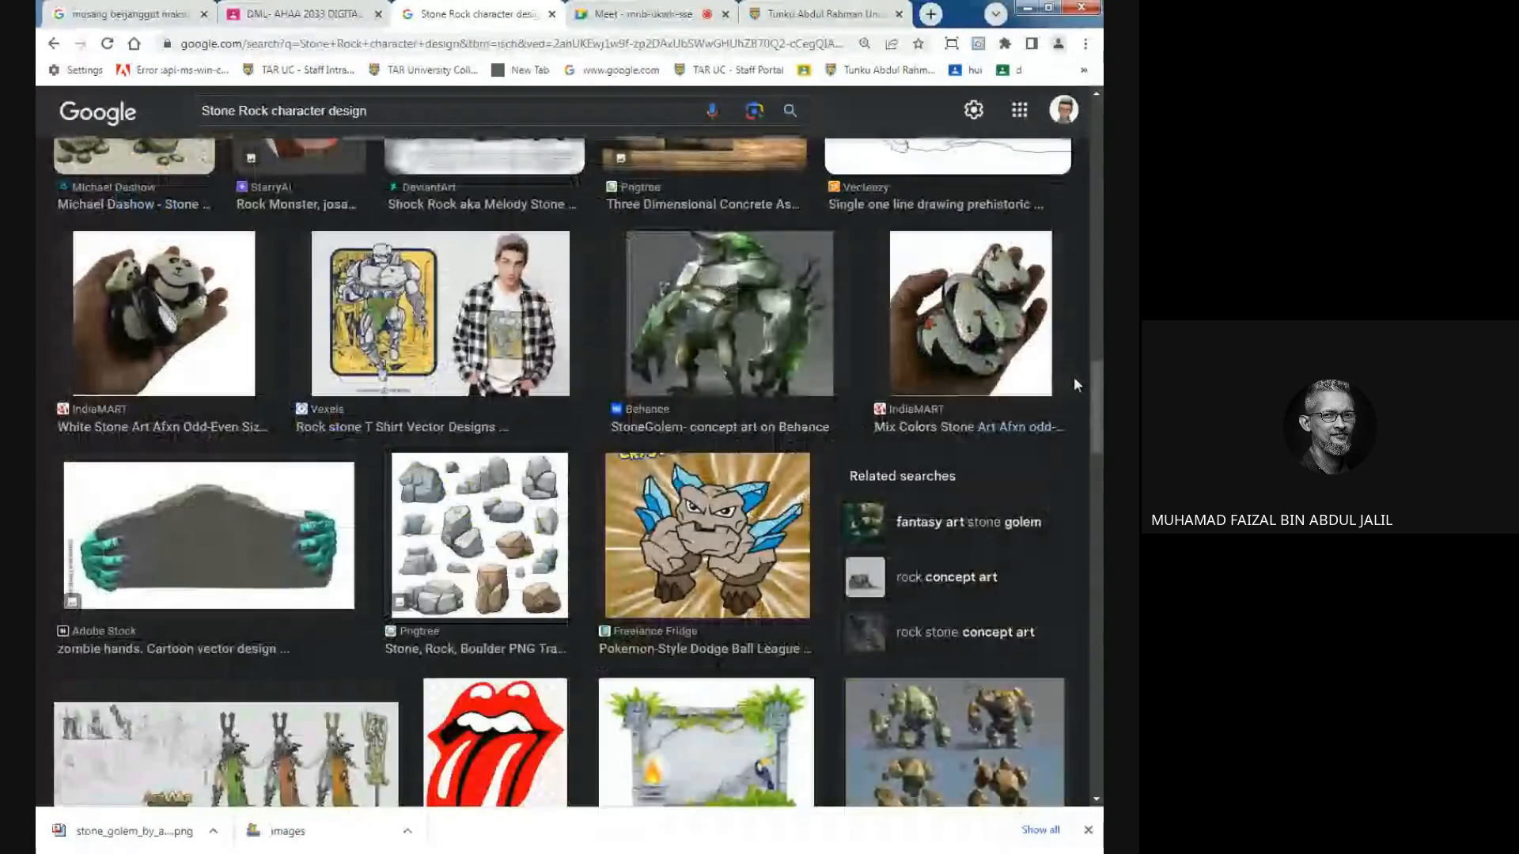
{"action": "left_click", "coordinate": [941, 764]}
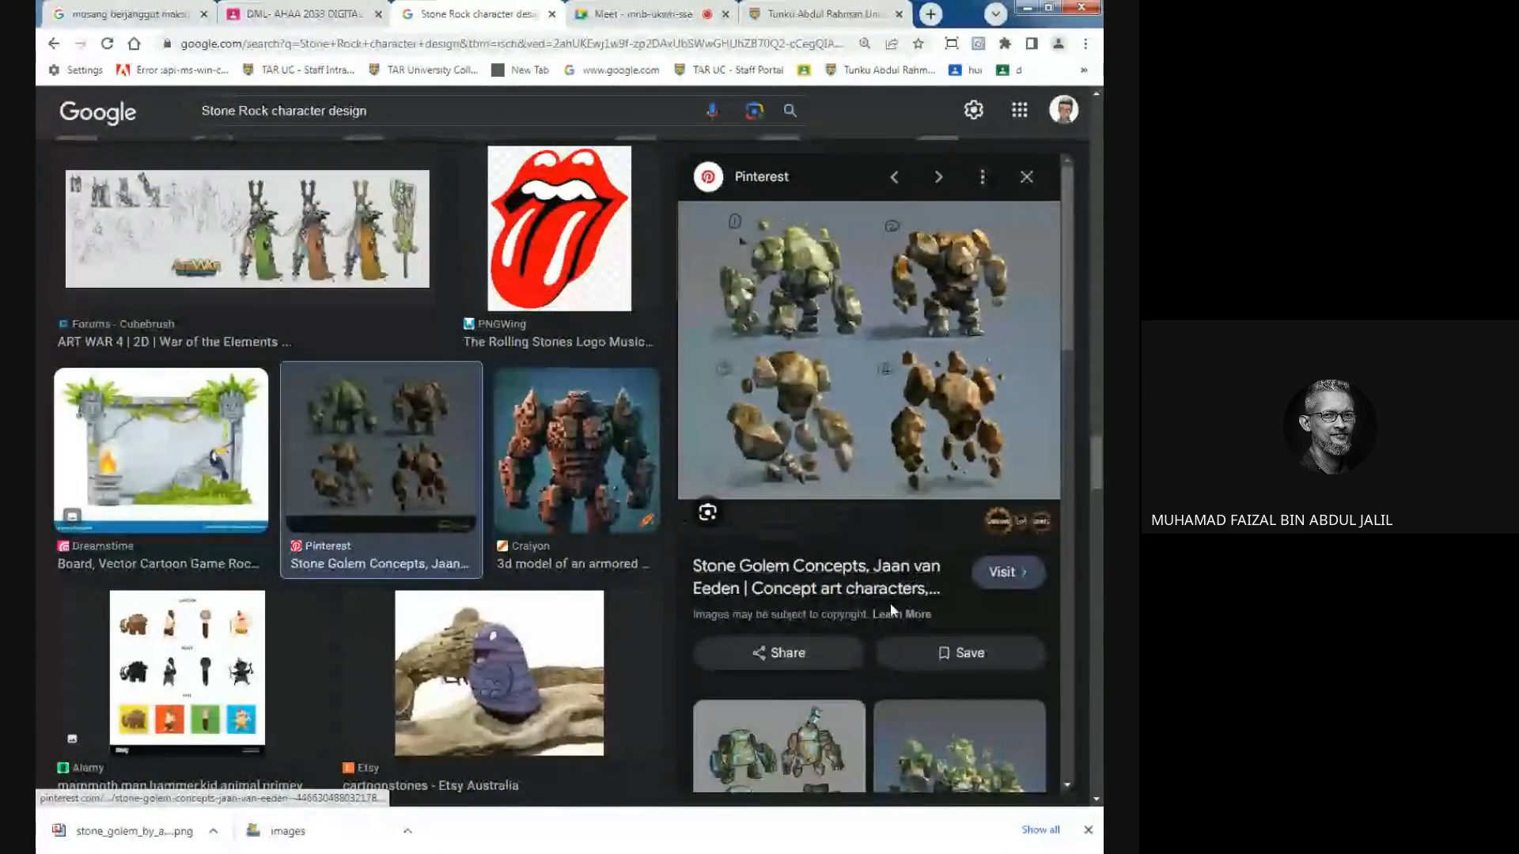
{"action": "right_click", "coordinate": [850, 297]}
{"action": "left_click", "coordinate": [920, 479]}
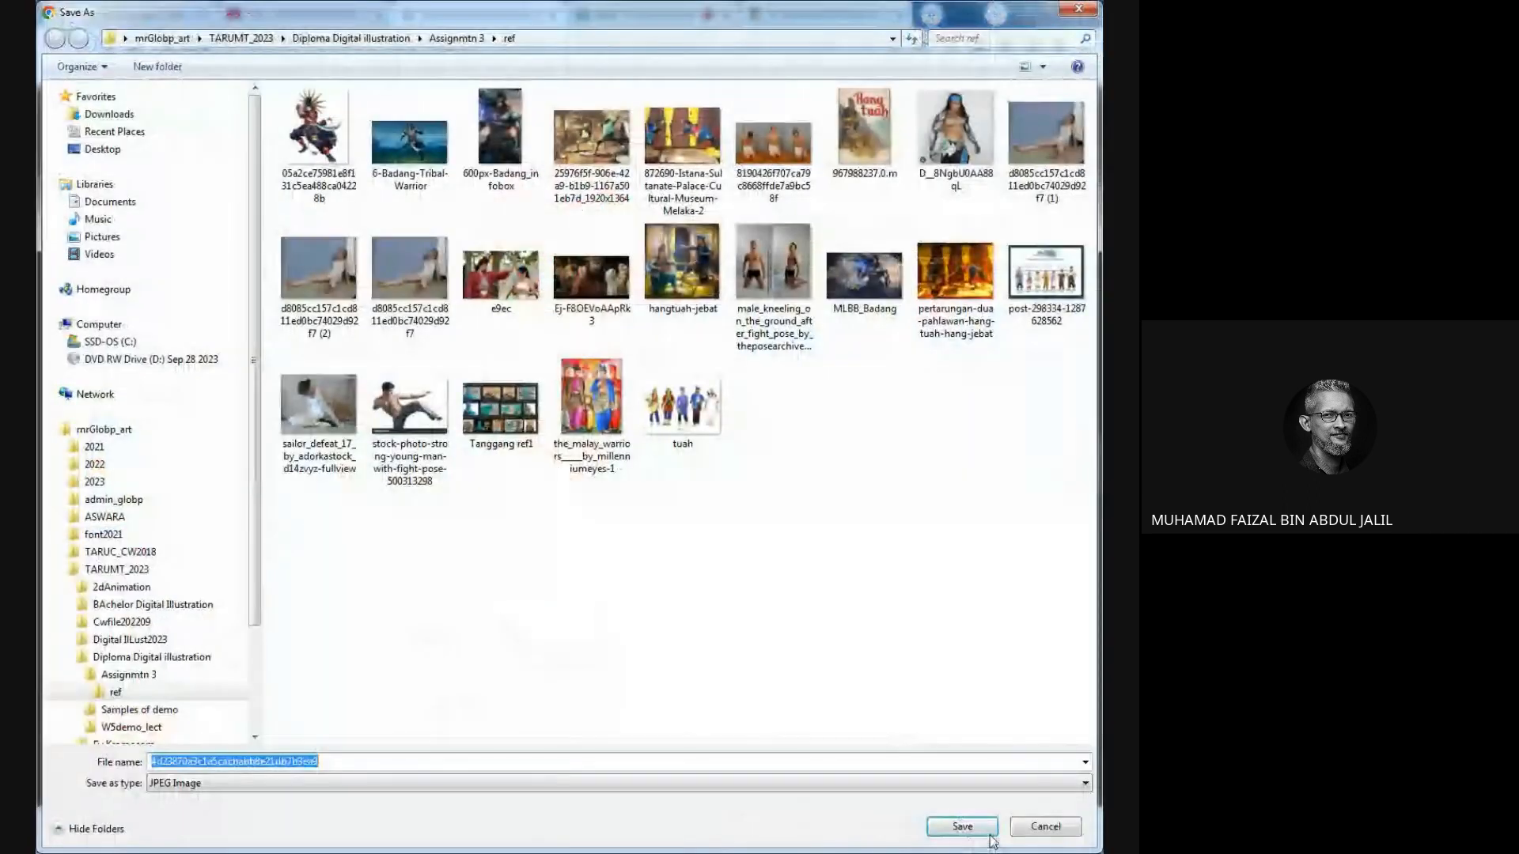
{"action": "left_click", "coordinate": [989, 832]}
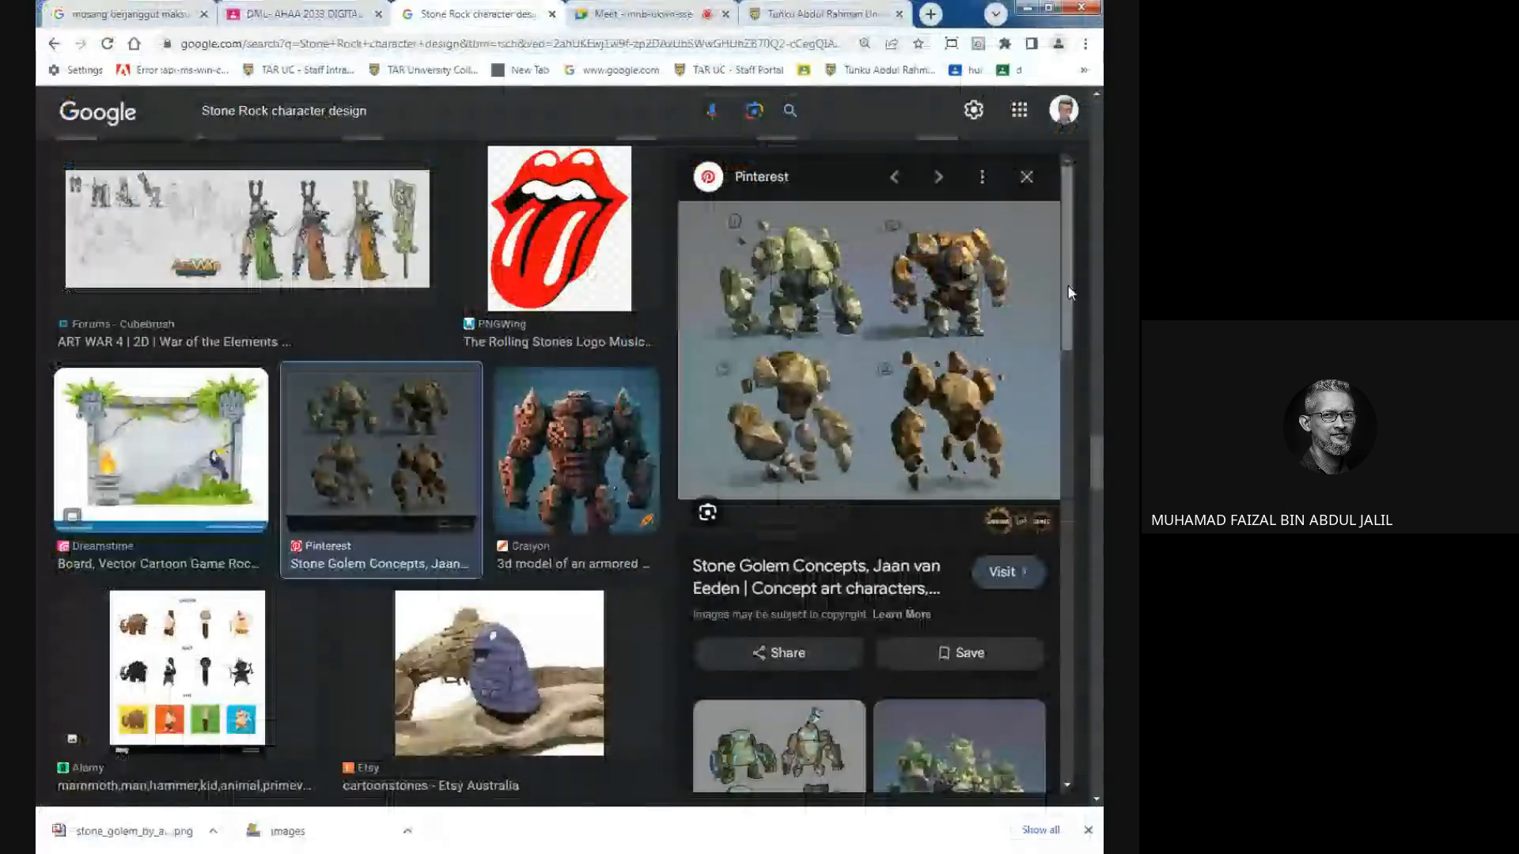
{"action": "left_click_drag", "start_coordinate": [1066, 276], "coordinate": [1071, 396]}
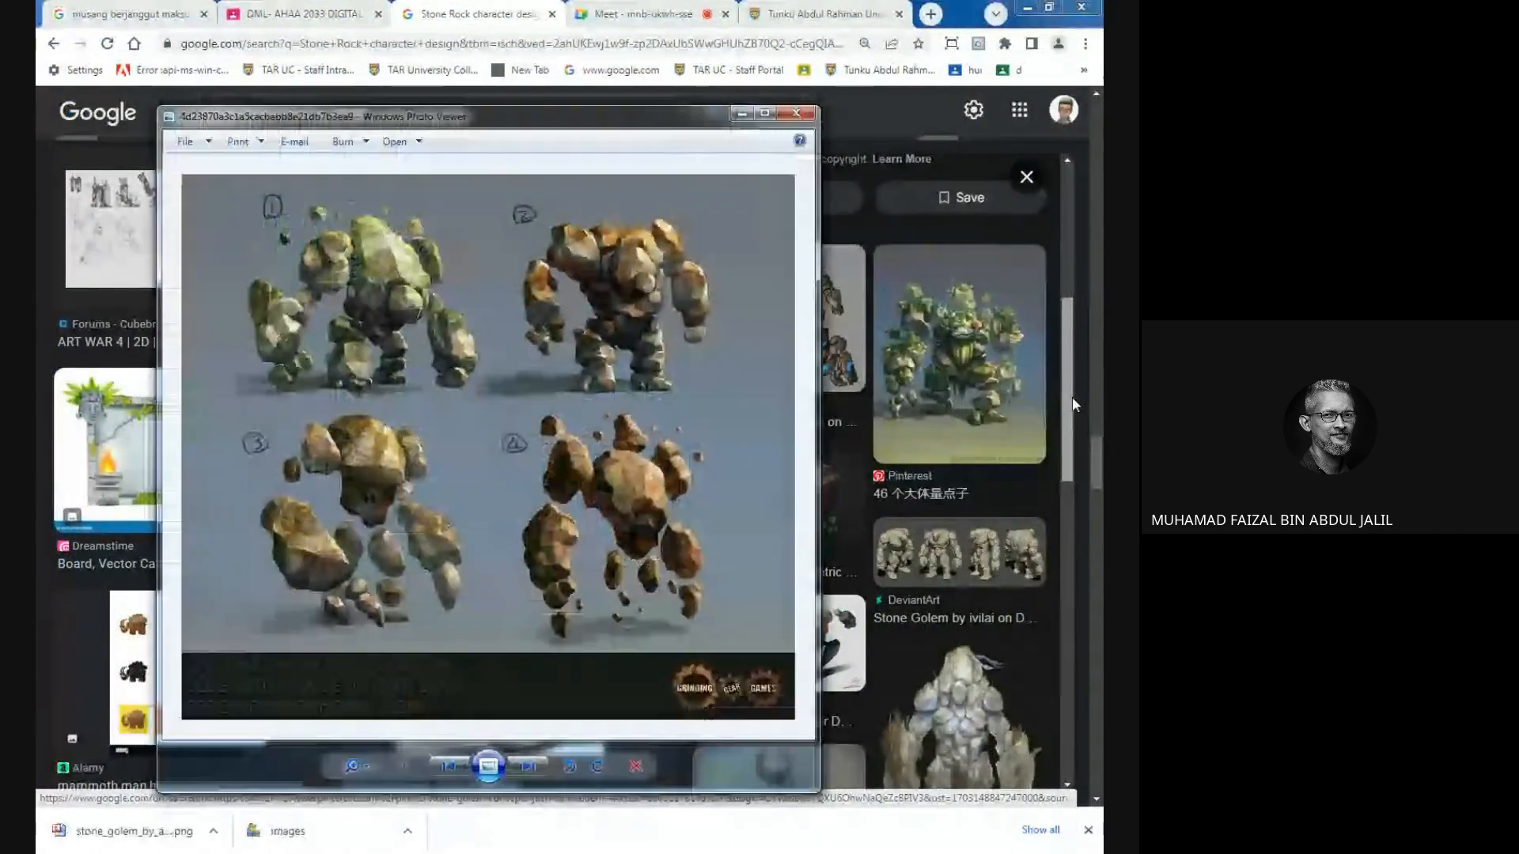
{"action": "left_click", "coordinate": [796, 113]}
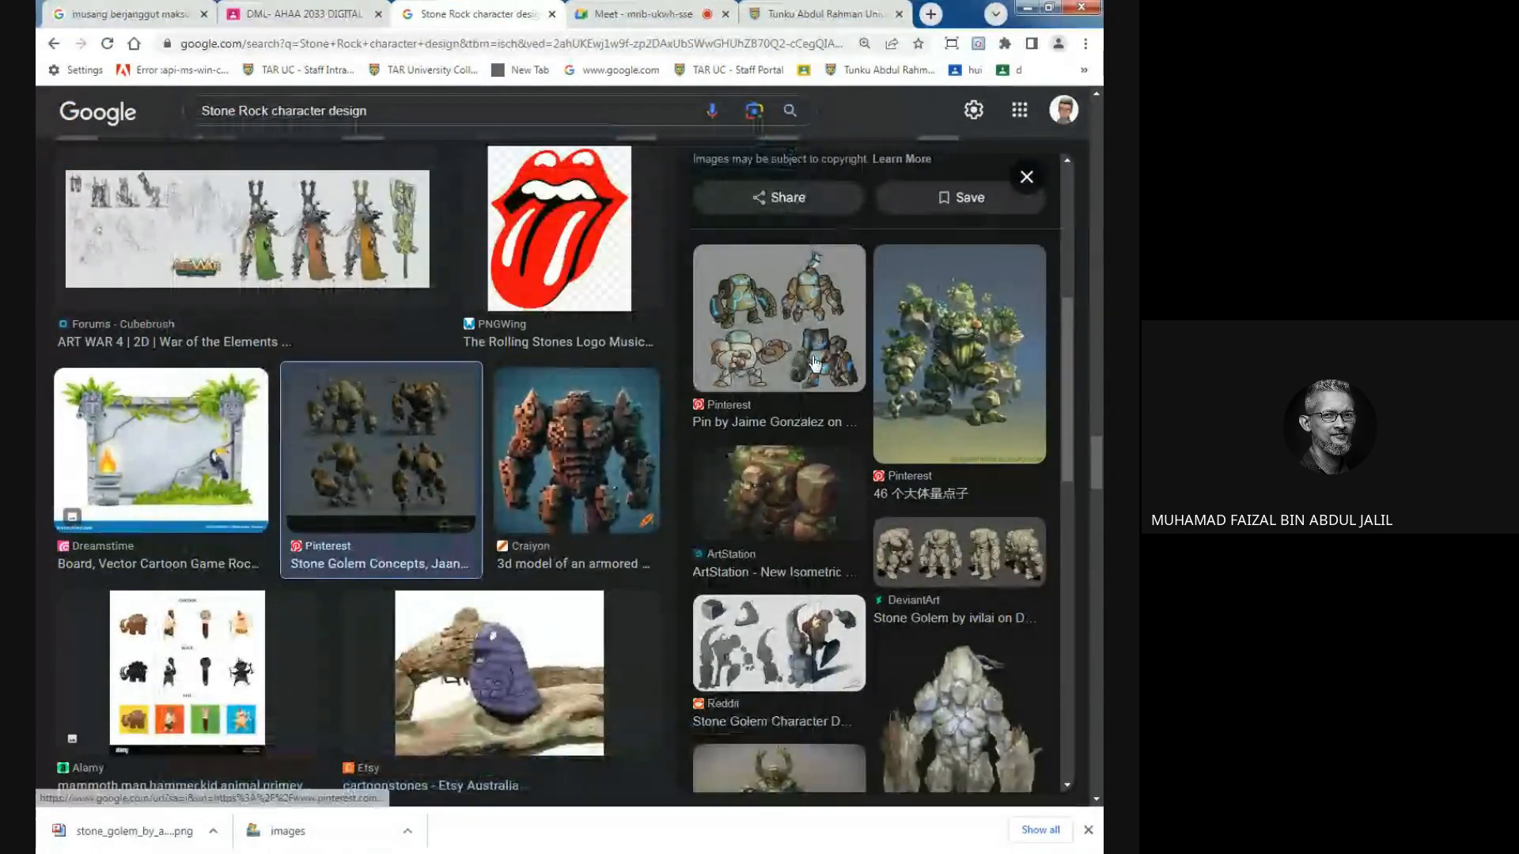
Preview the Pinterest golems with blue markings, then save the related Artofit sheet of six golem paintings as a JPEG in the ref folder.
{"action": "left_click", "coordinate": [818, 332]}
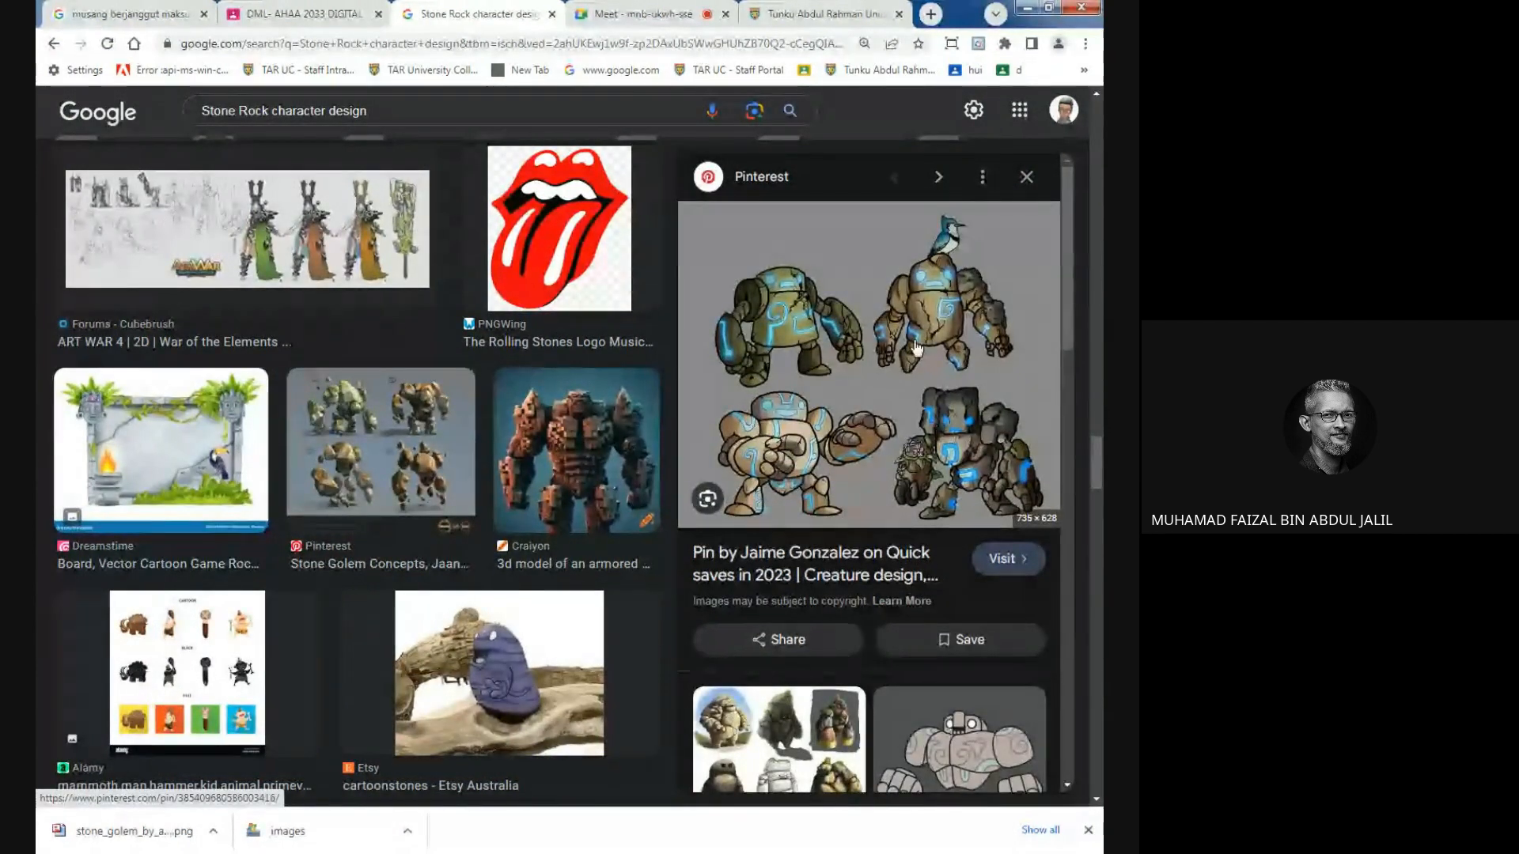
{"action": "scroll", "coordinate": [1074, 311], "scroll_direction": "down", "scroll_amount": 5}
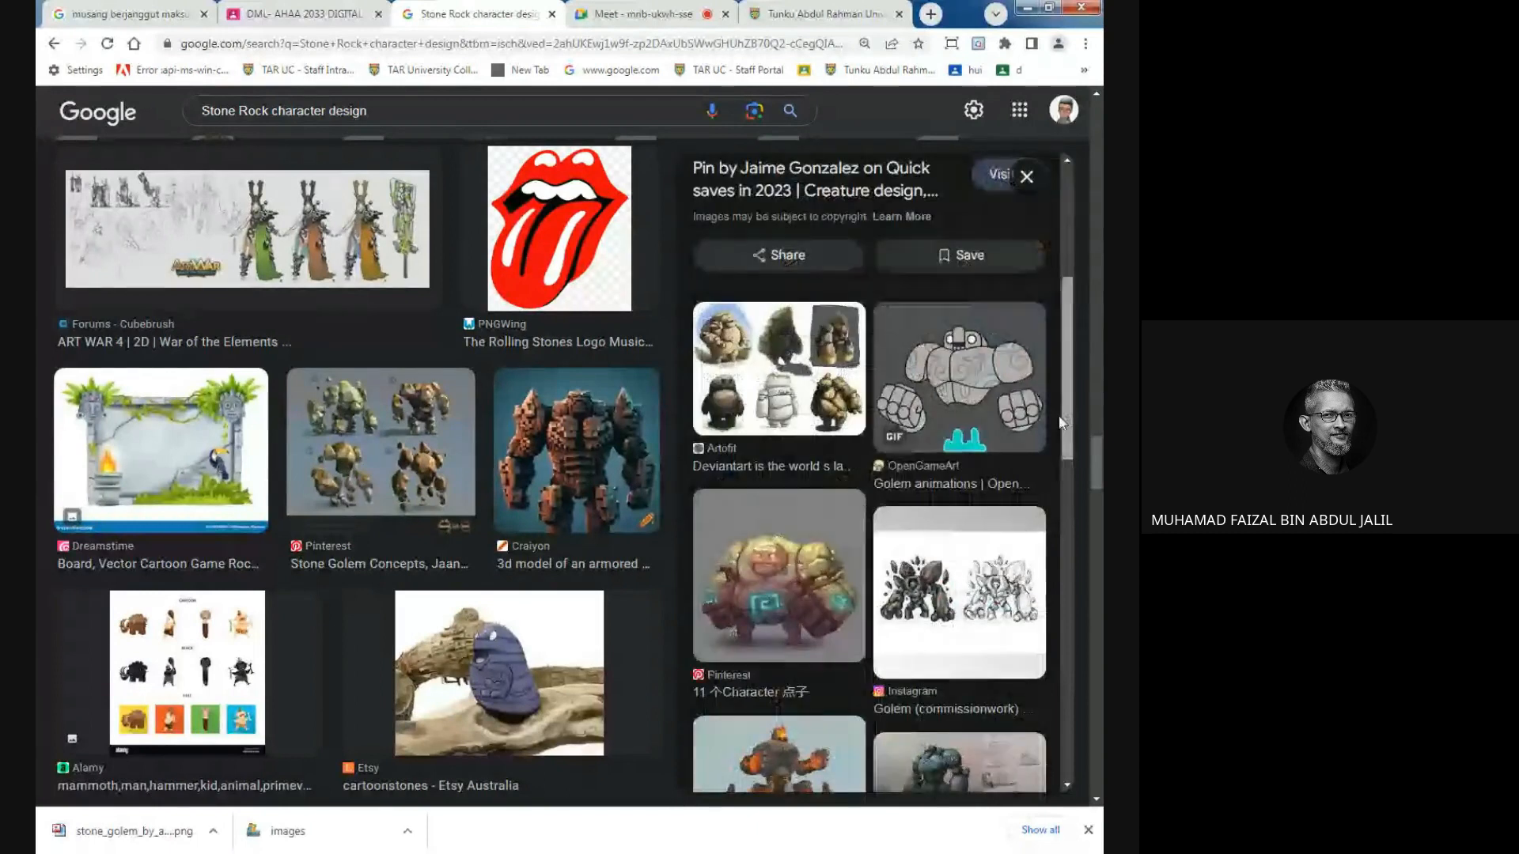
{"action": "left_click", "coordinate": [779, 366]}
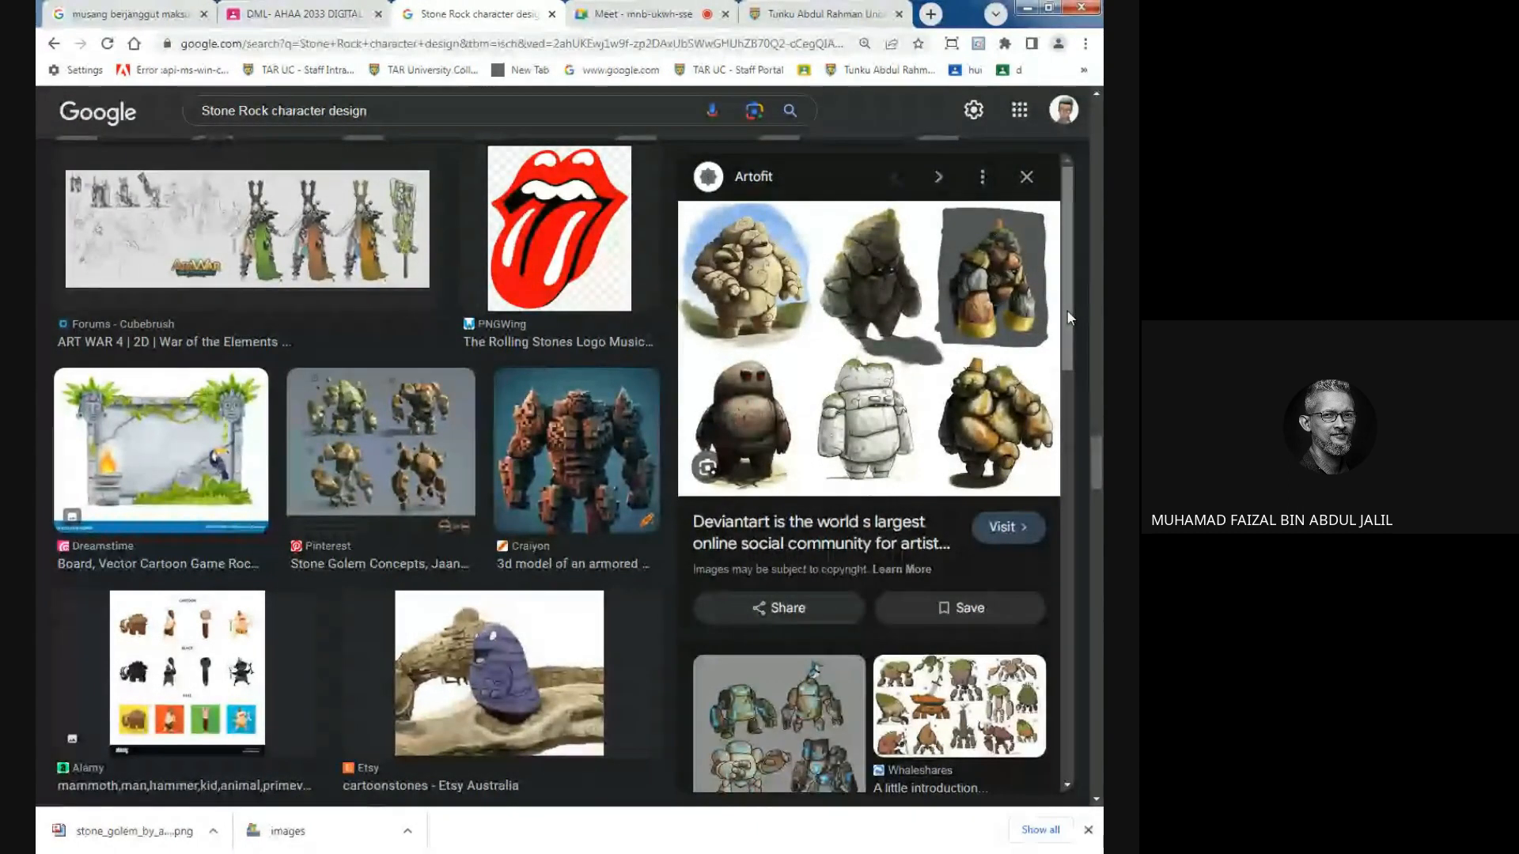
{"action": "left_click_drag", "start_coordinate": [1070, 316], "coordinate": [1069, 356]}
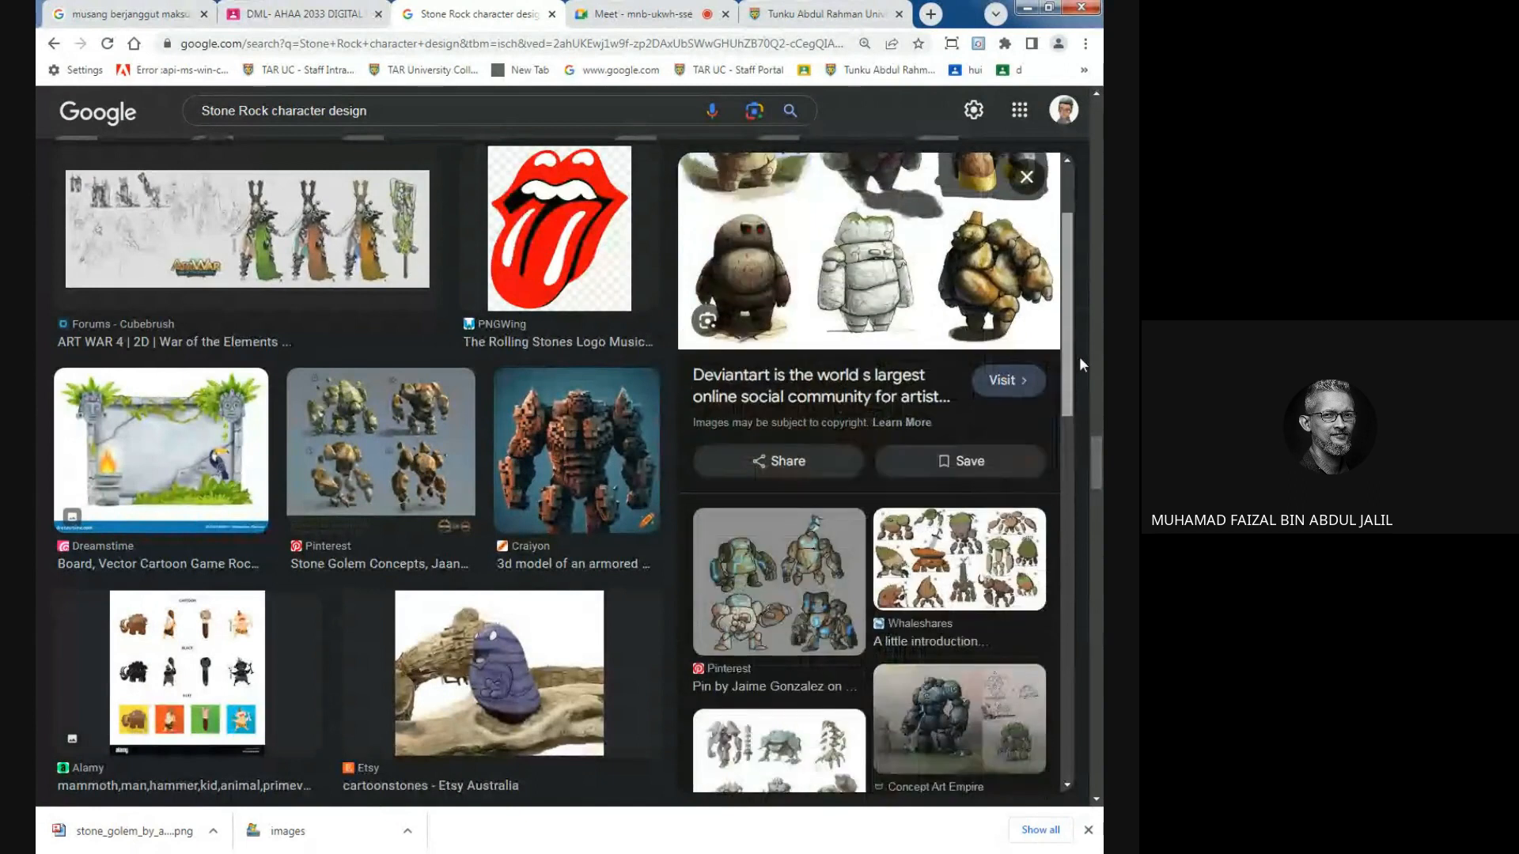
{"action": "right_click", "coordinate": [888, 251]}
{"action": "left_click", "coordinate": [926, 431]}
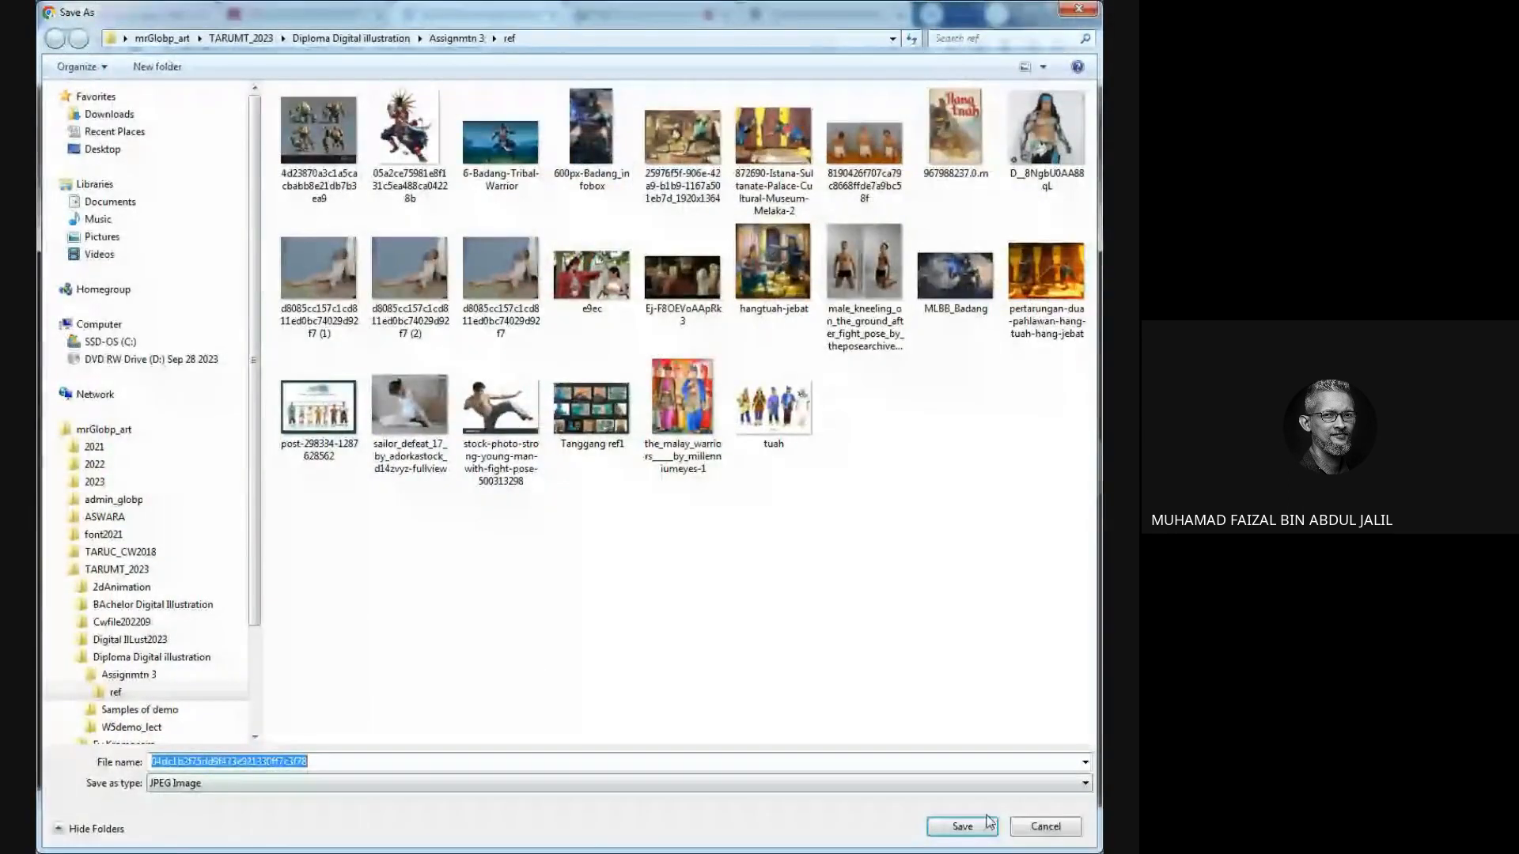
{"action": "left_click", "coordinate": [989, 822]}
Preview the Whaleshares sheet of rock creatures, close the saved image's photo viewer window and examine the related character sheets.
{"action": "left_click", "coordinate": [990, 579]}
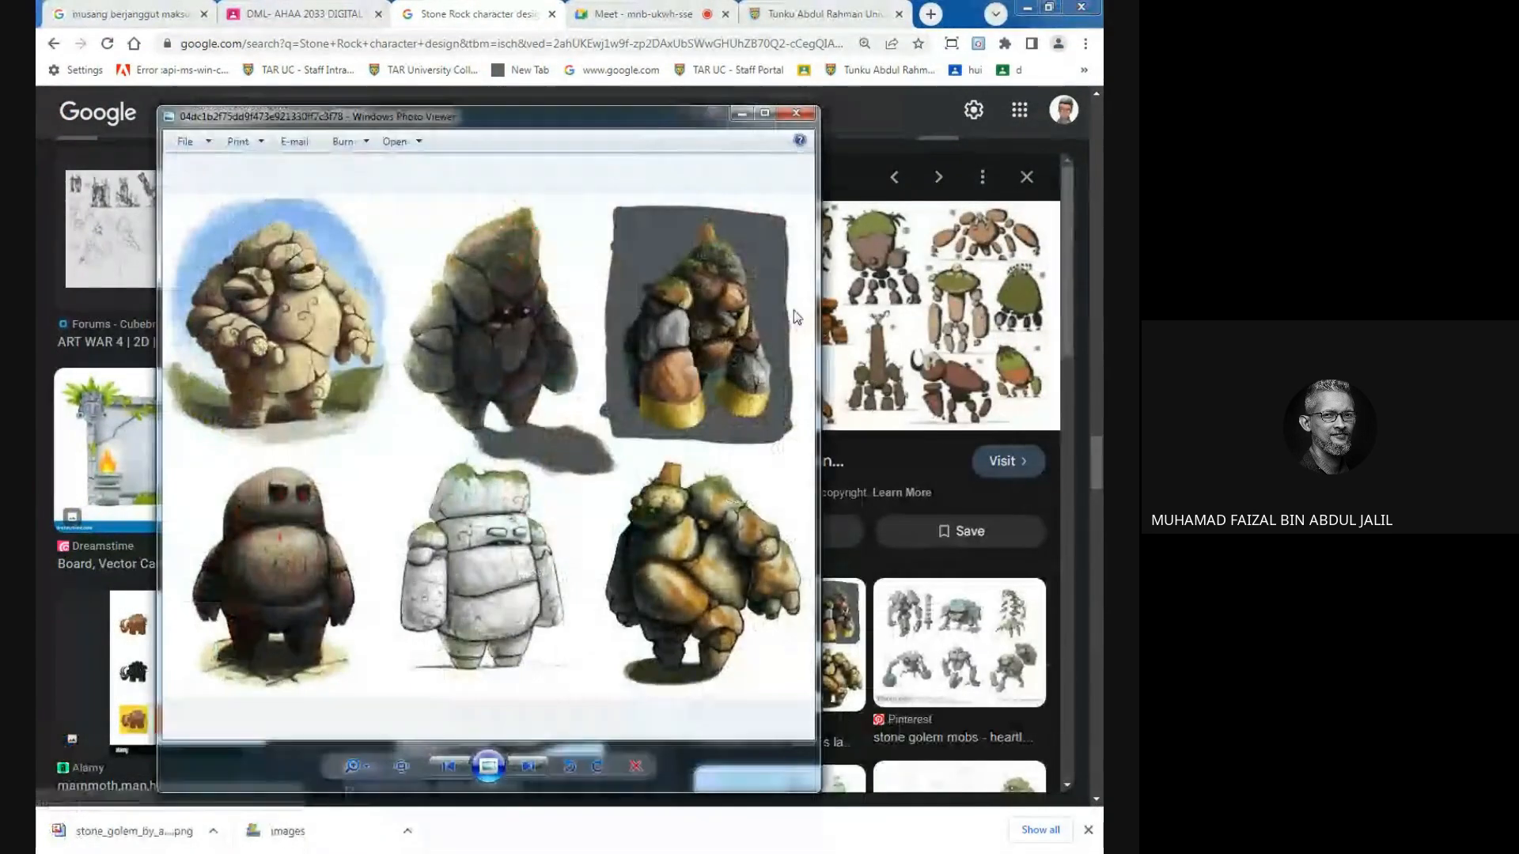
{"action": "left_click", "coordinate": [799, 114]}
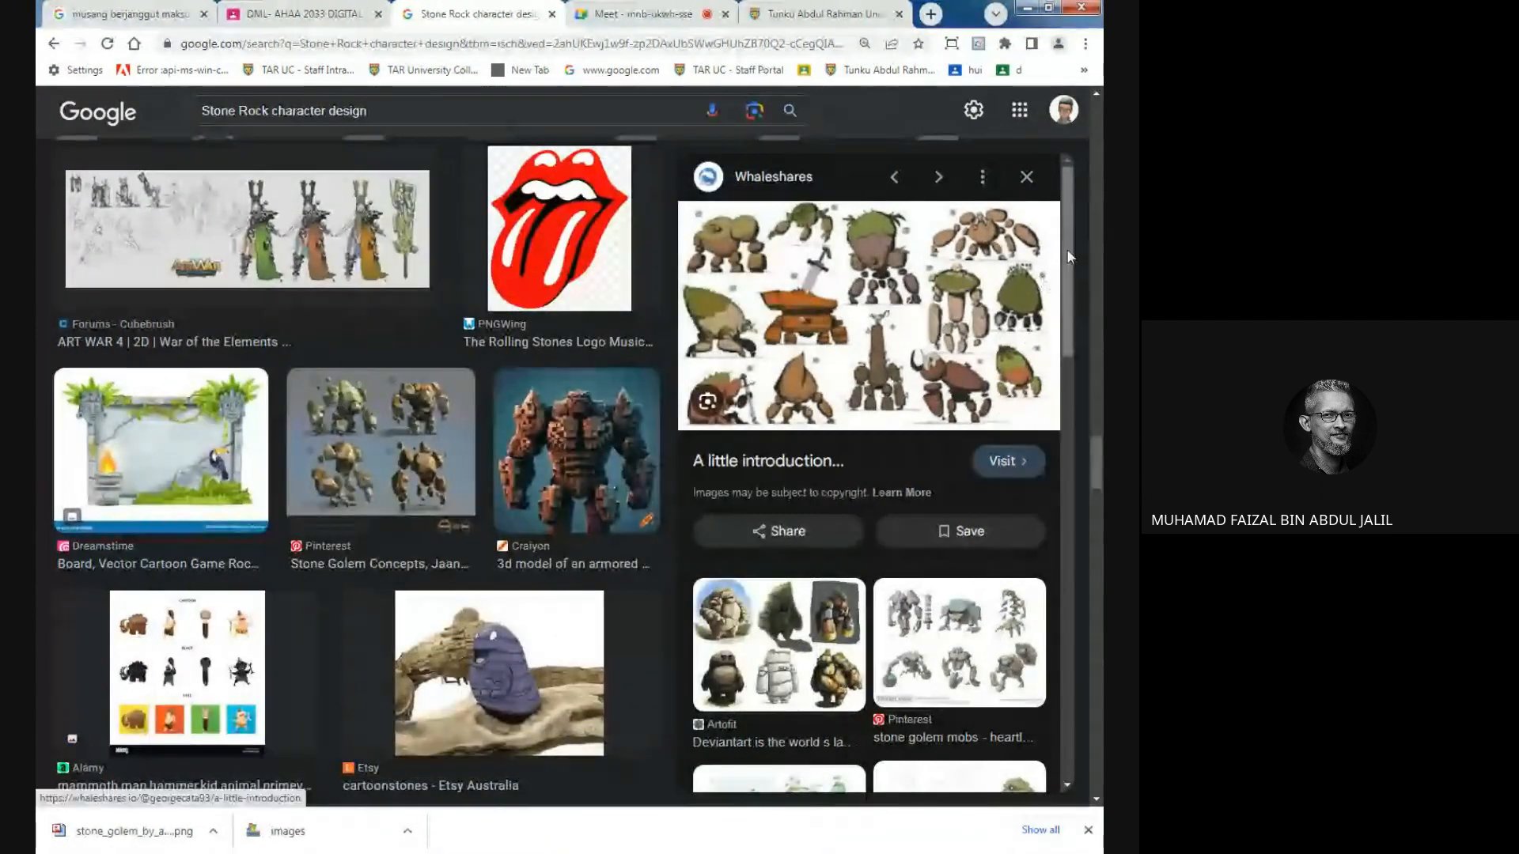
{"action": "scroll", "coordinate": [1076, 292], "scroll_direction": "down", "scroll_amount": 2}
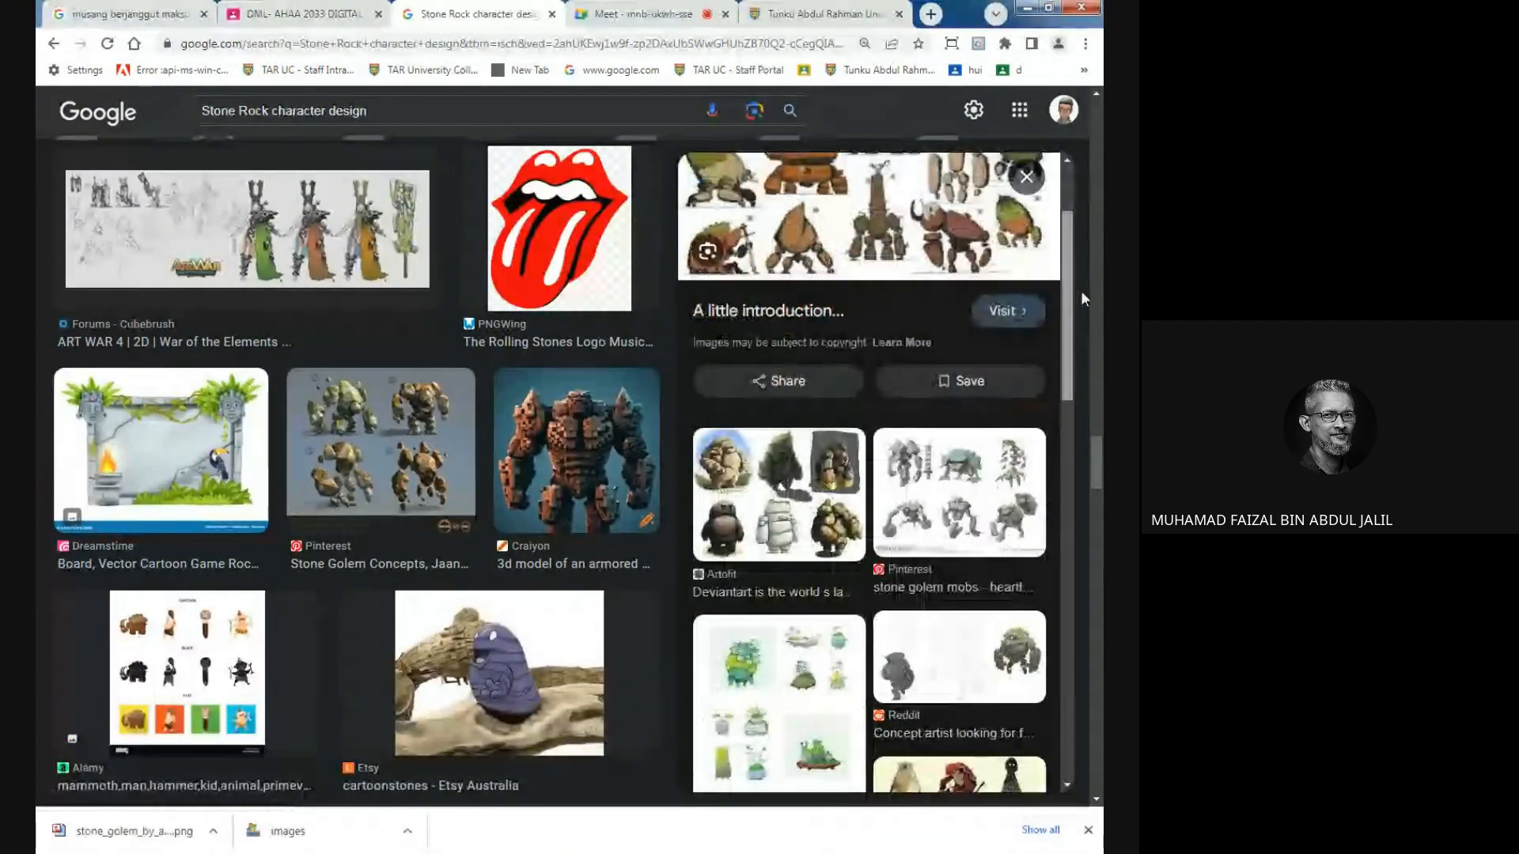
{"action": "scroll", "coordinate": [1080, 299], "scroll_direction": "down", "scroll_amount": 4}
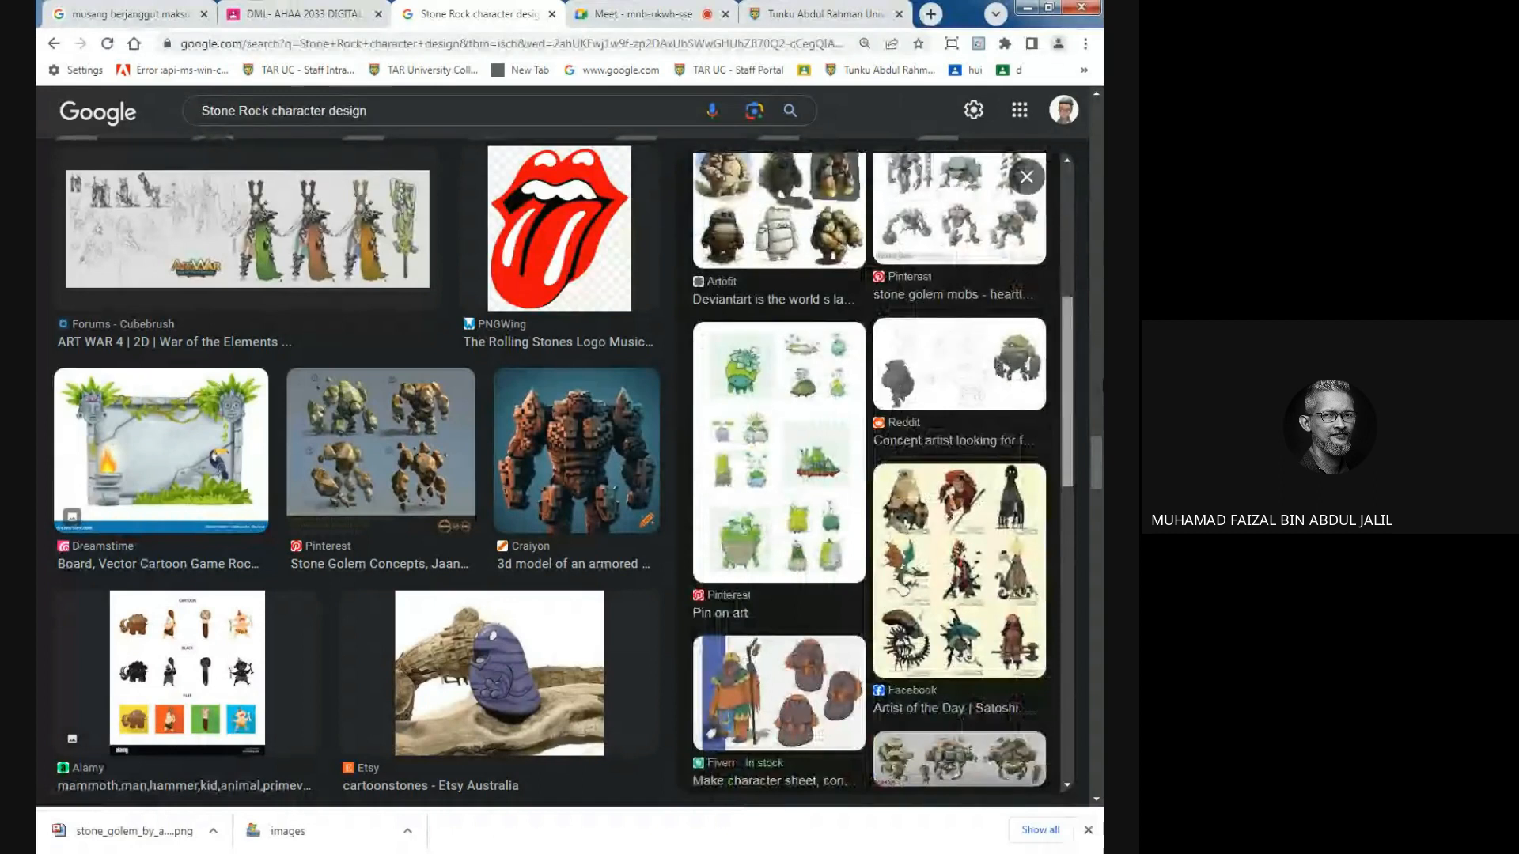
{"action": "scroll", "coordinate": [1095, 463], "scroll_direction": "down", "scroll_amount": 5}
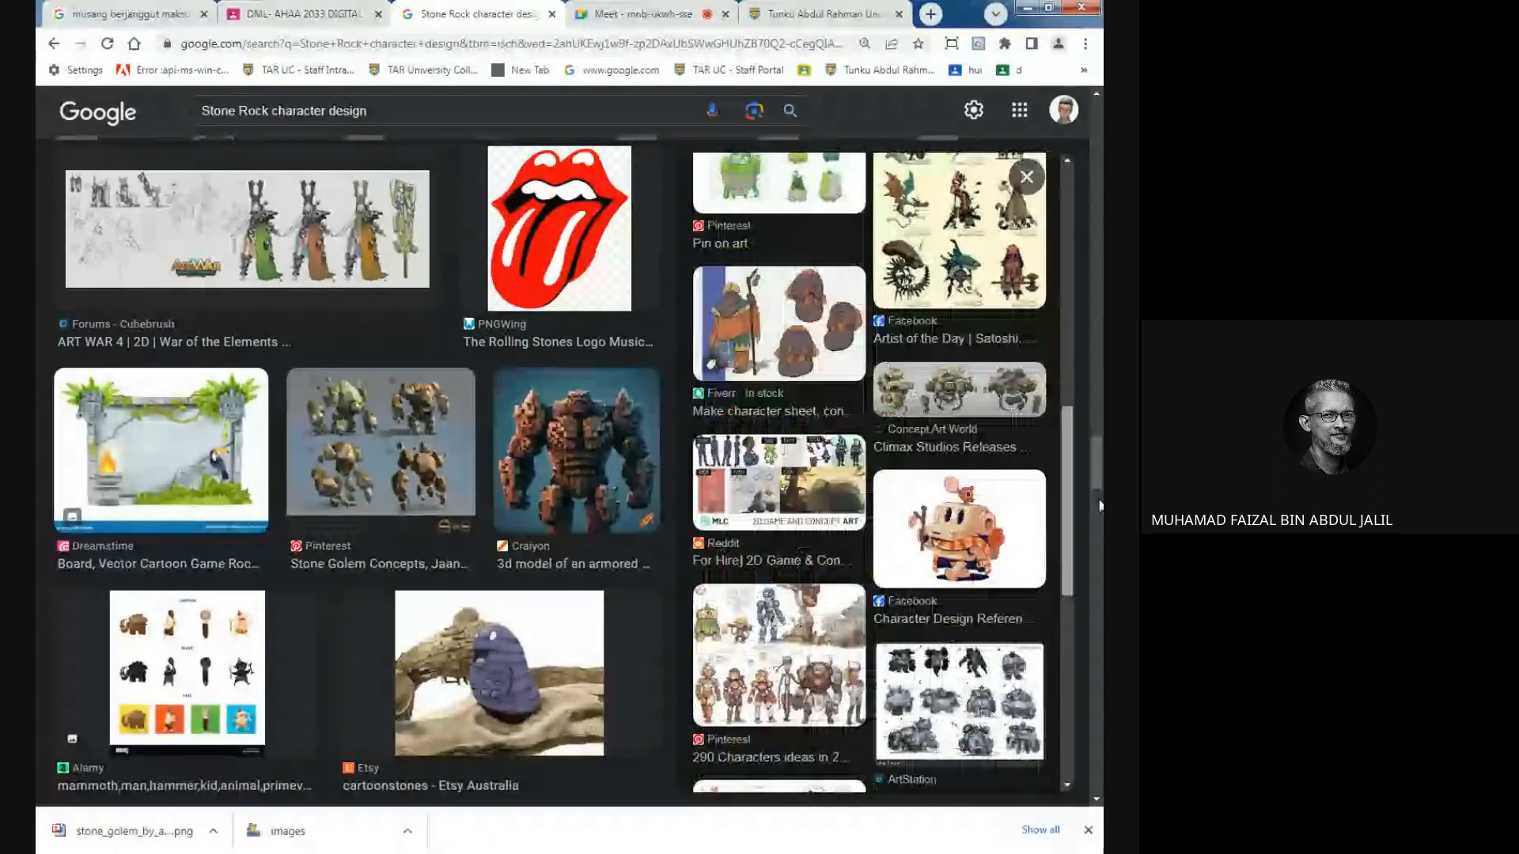
{"action": "scroll", "coordinate": [1099, 505], "scroll_direction": "down", "scroll_amount": 2}
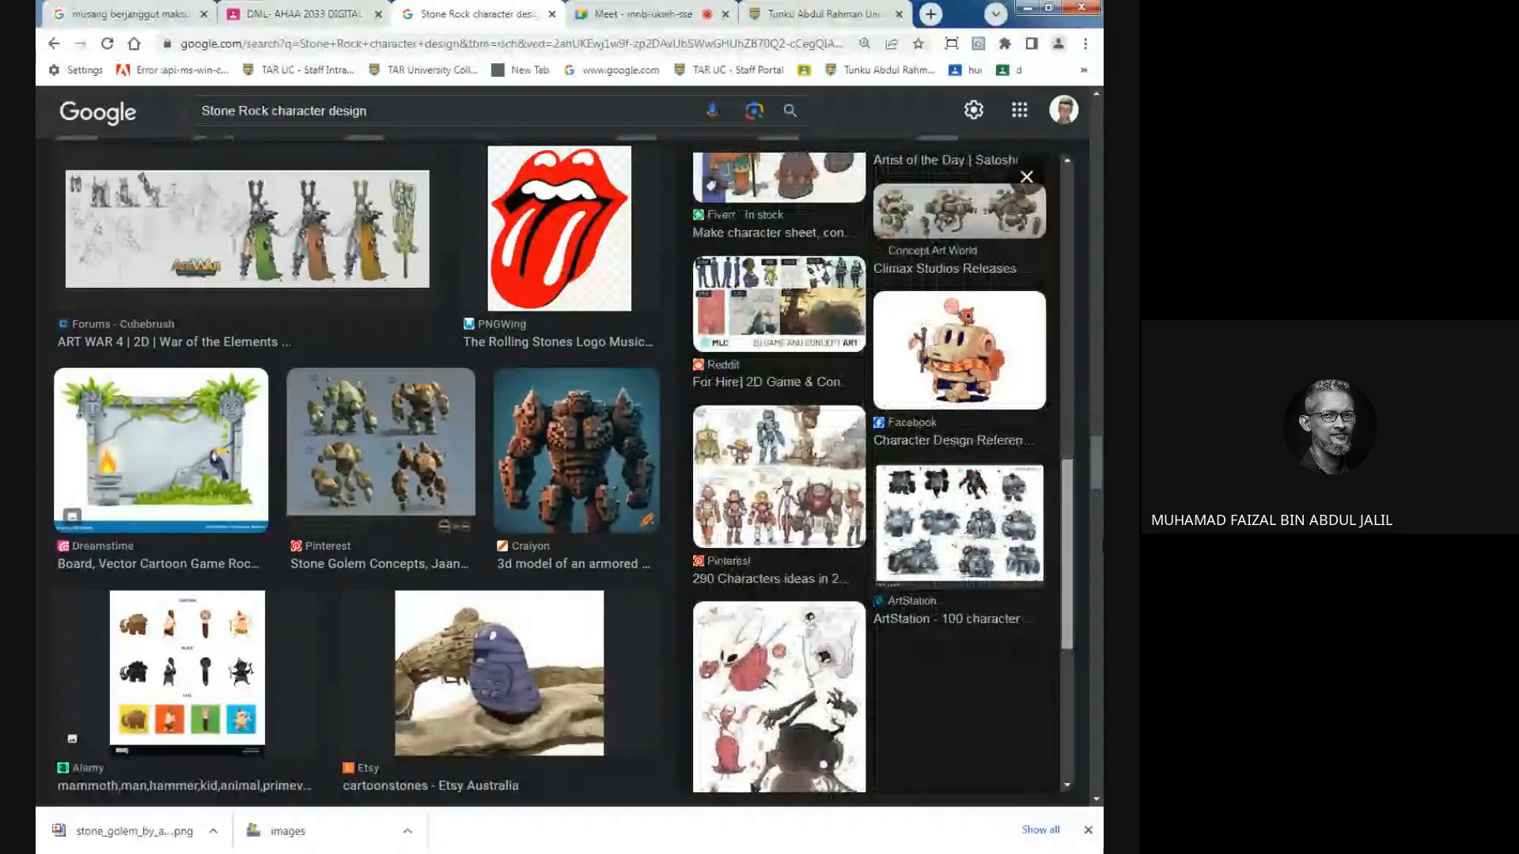
Save the Whaleshares sheet of rock creatures as a JPEG image in the ref folder.
{"action": "scroll", "coordinate": [1094, 198], "scroll_direction": "up", "scroll_amount": 10}
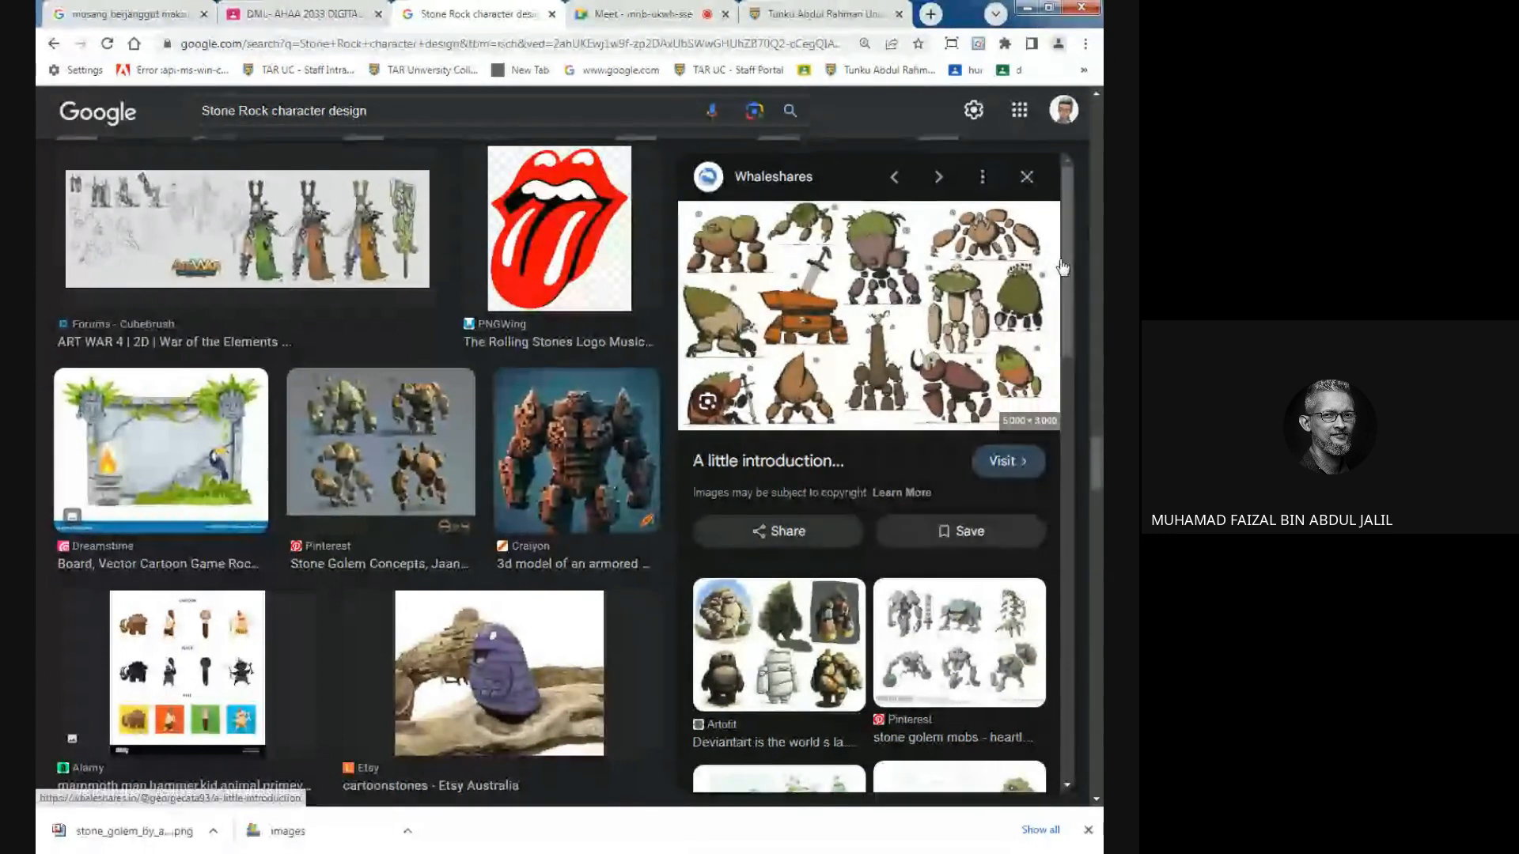
{"action": "mouse_move", "coordinate": [1065, 268]}
{"action": "left_mouse_down"}
{"action": "mouse_move", "coordinate": [1080, 301]}
{"action": "mouse_move", "coordinate": [1065, 247]}
{"action": "left_mouse_up"}
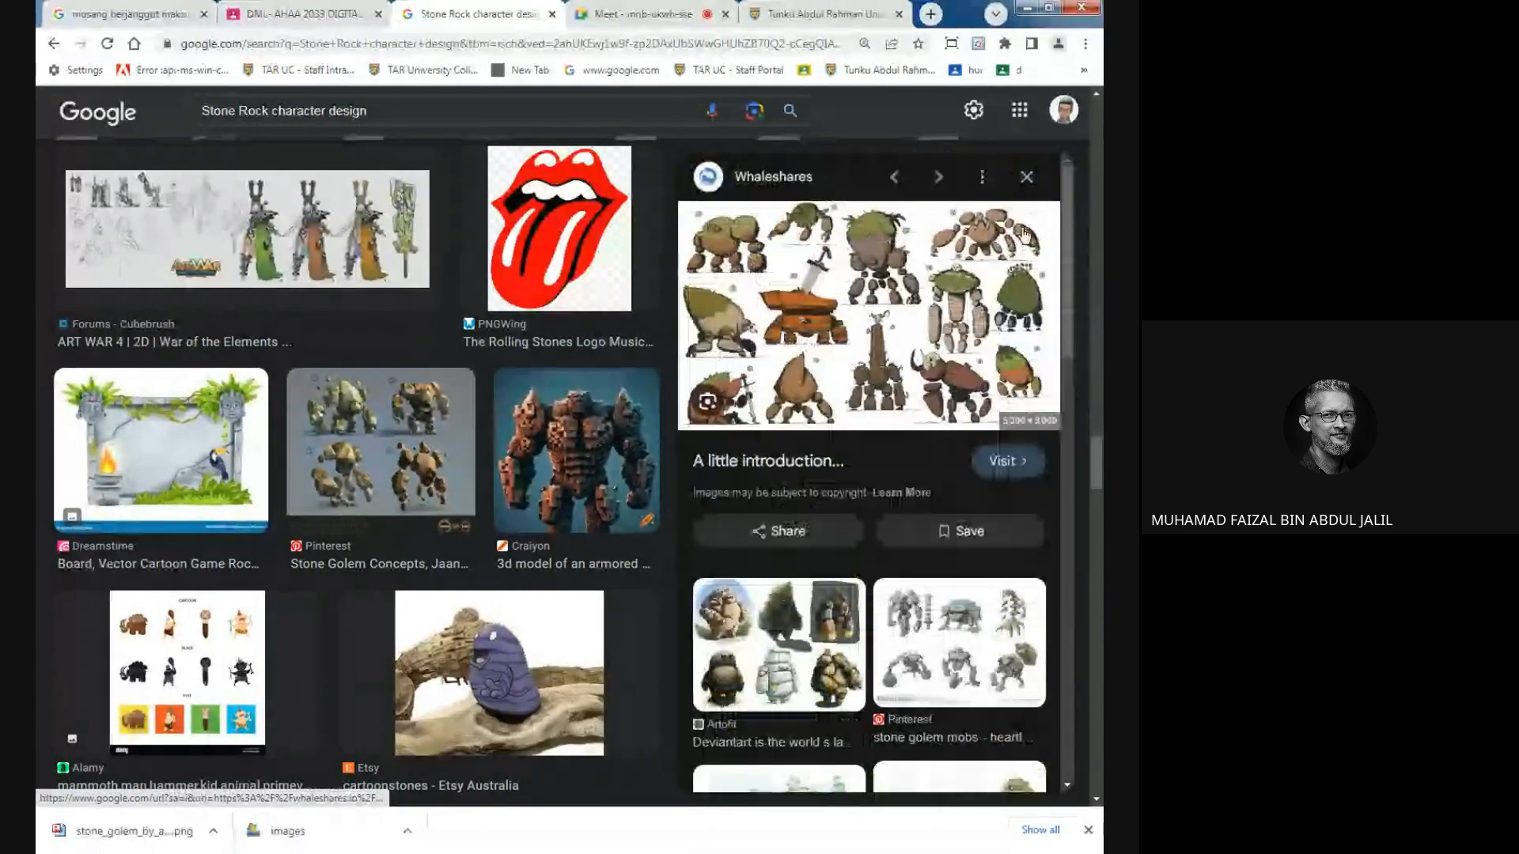
{"action": "right_click", "coordinate": [879, 345]}
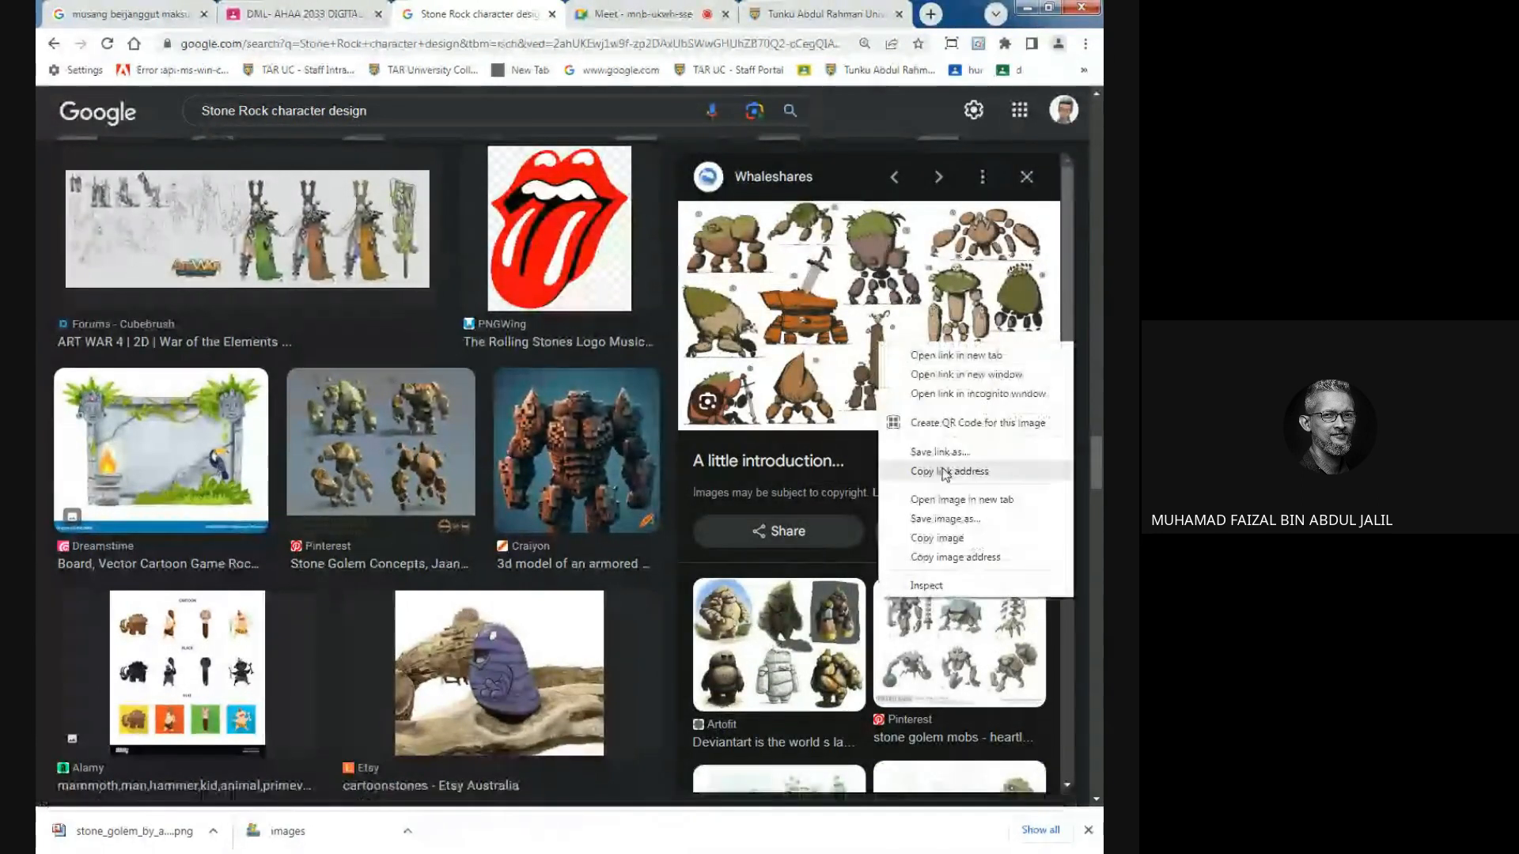
{"action": "left_click", "coordinate": [949, 519]}
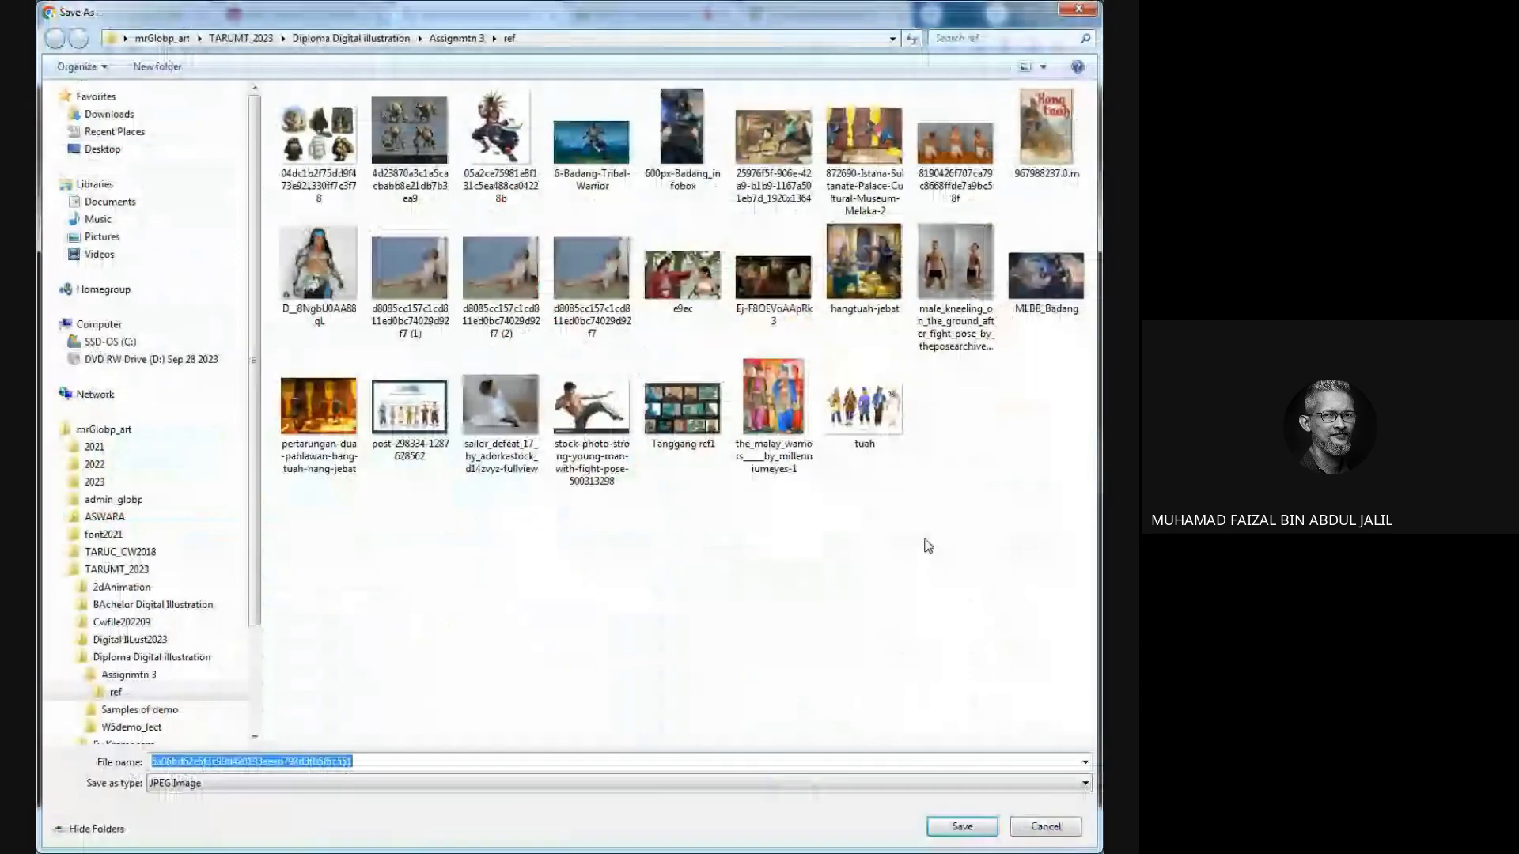
{"action": "left_click", "coordinate": [972, 826]}
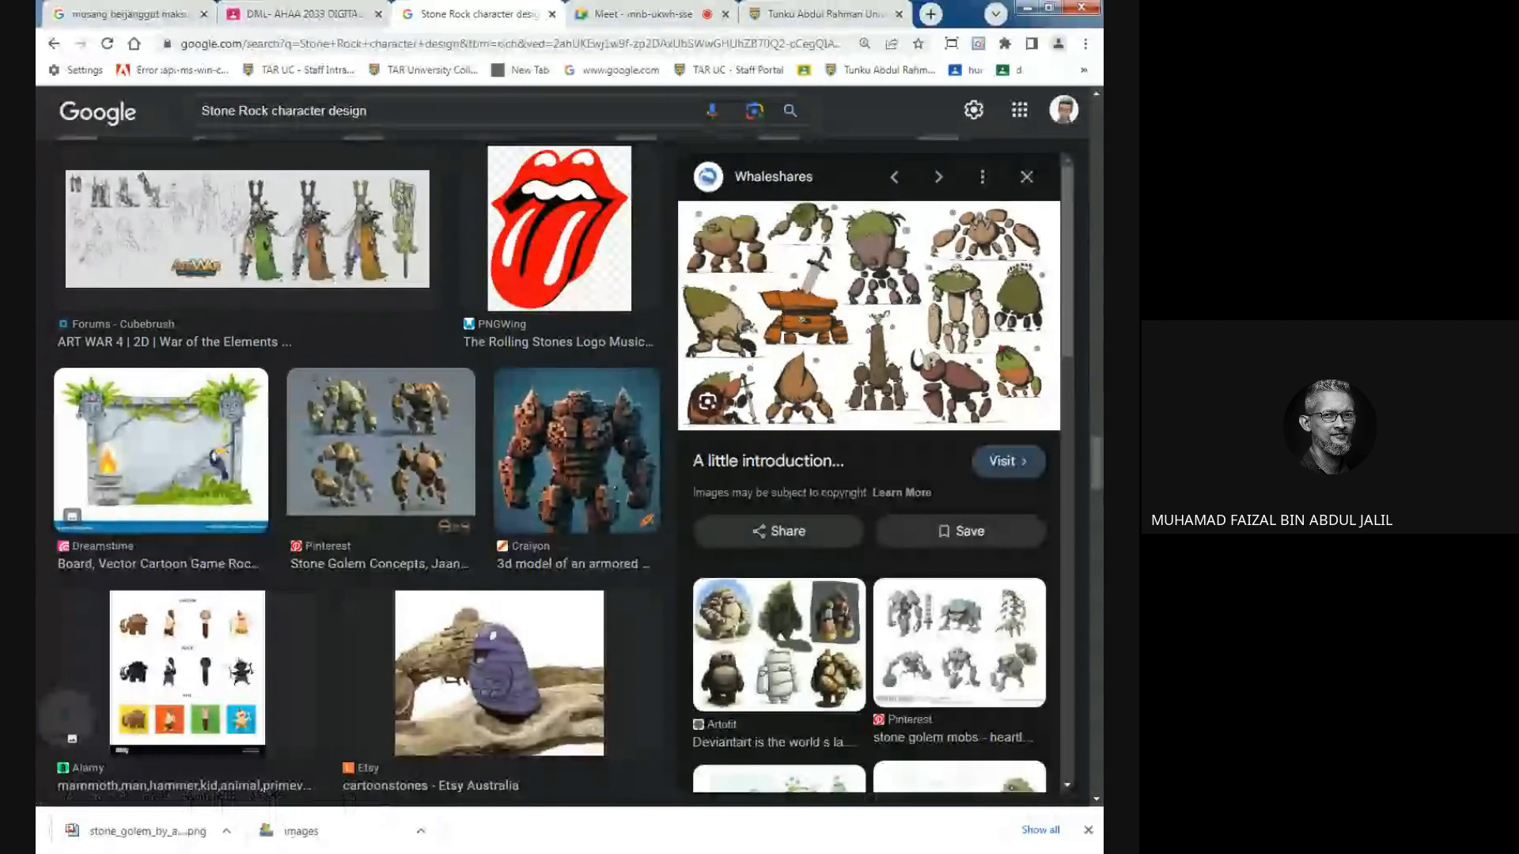
Switch to Photoshop and add a new empty layer above the kneeling man's photo layer.
{"action": "key", "text": "alt+Tab"}
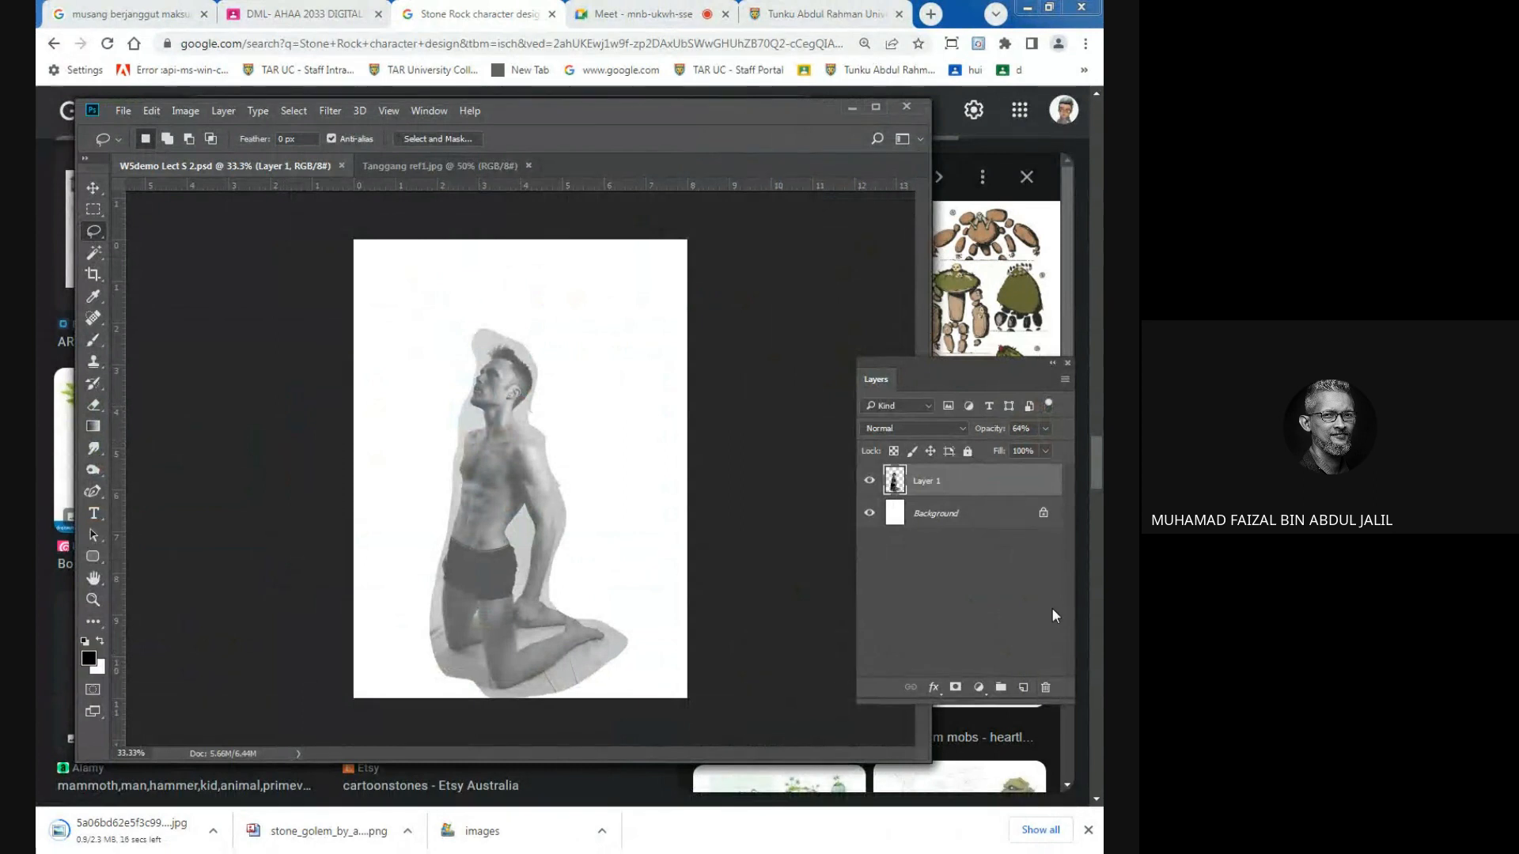
{"action": "left_click", "coordinate": [1000, 688]}
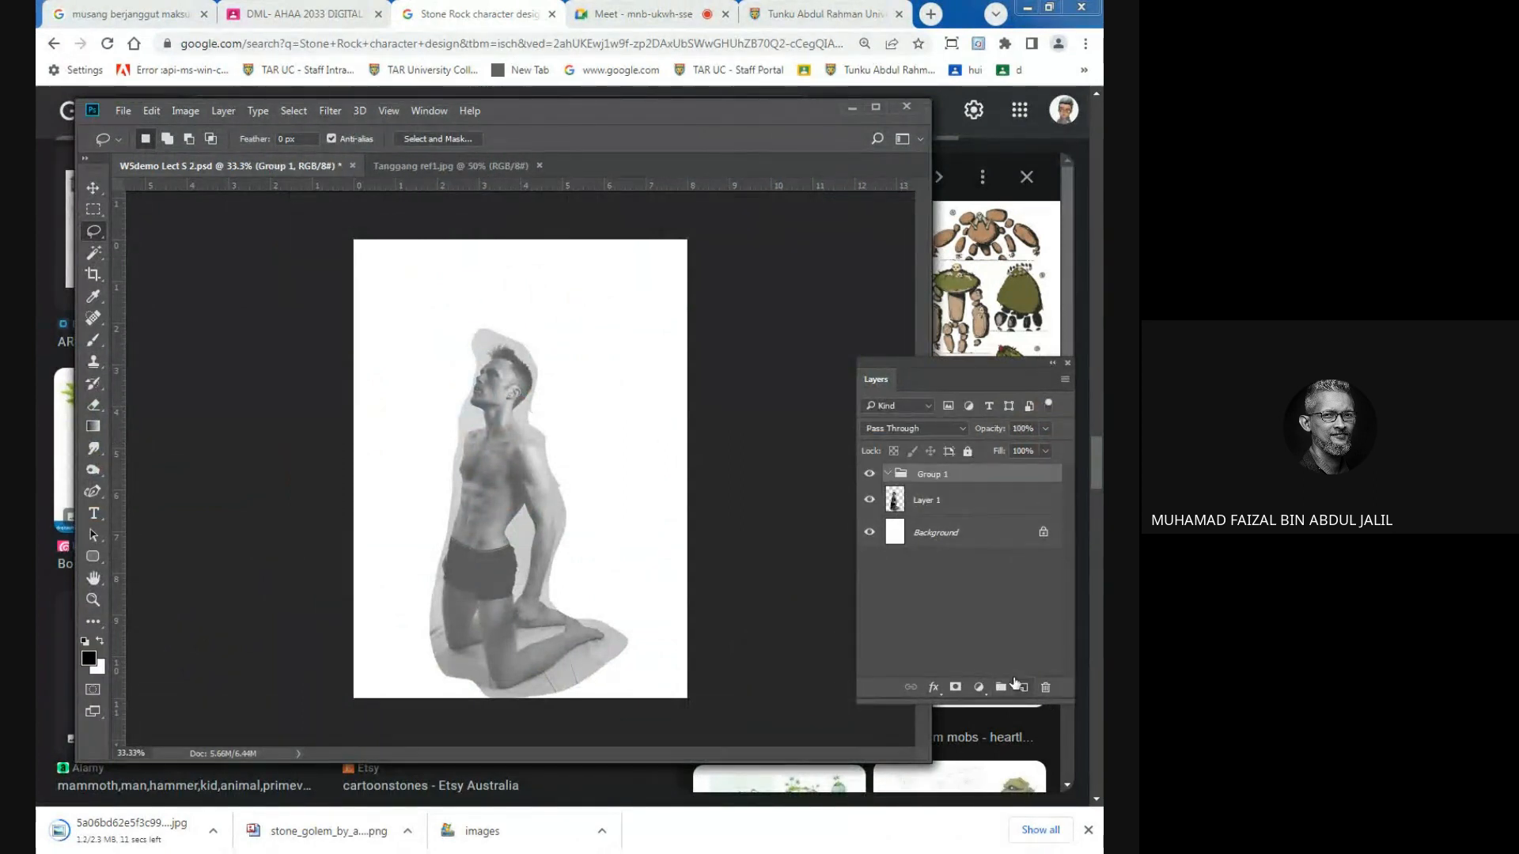
{"action": "key", "text": "ctrl+z"}
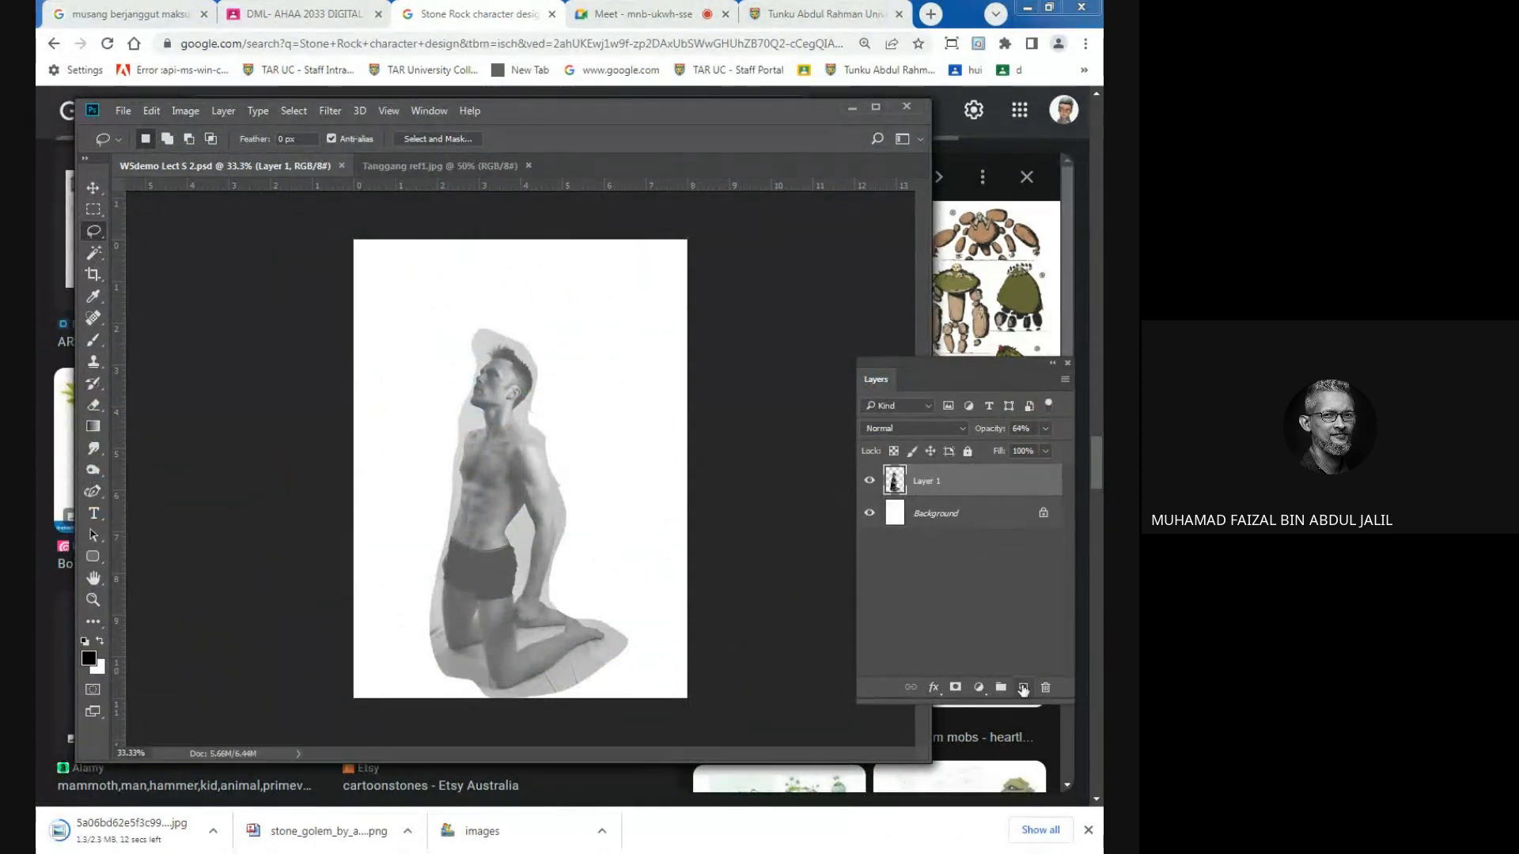
{"action": "left_click", "coordinate": [1023, 688]}
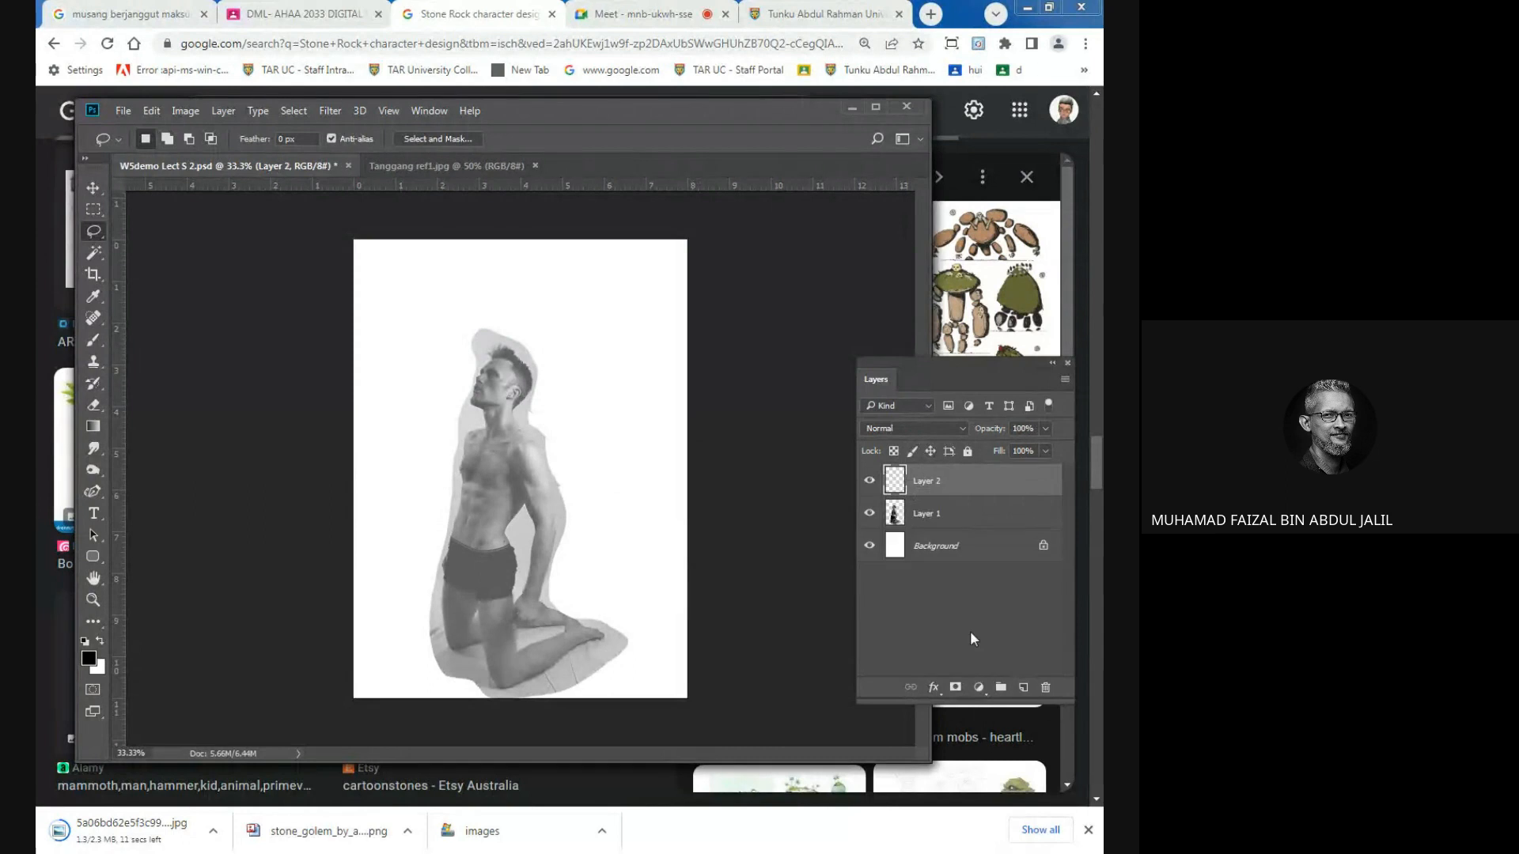
Test the brush with a stroke beside the man's head, undo it and choose the KYLE Ultimate Pencil Hard brush.
{"action": "left_click", "coordinate": [504, 425], "text": "ctrl"}
{"action": "left_click", "coordinate": [508, 424], "text": "ctrl"}
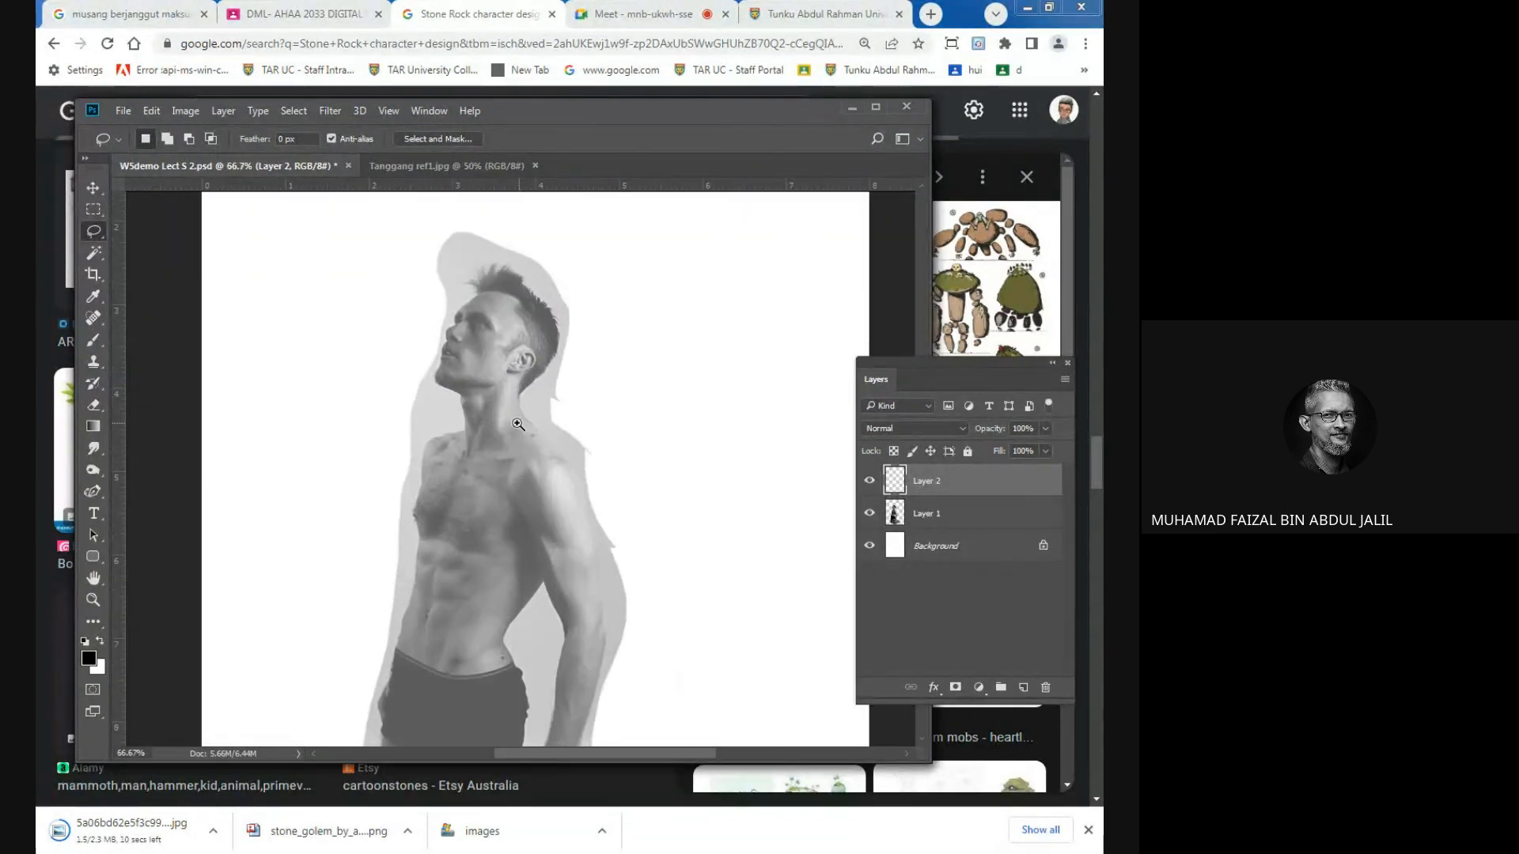
{"action": "left_click", "coordinate": [515, 422], "text": "ctrl"}
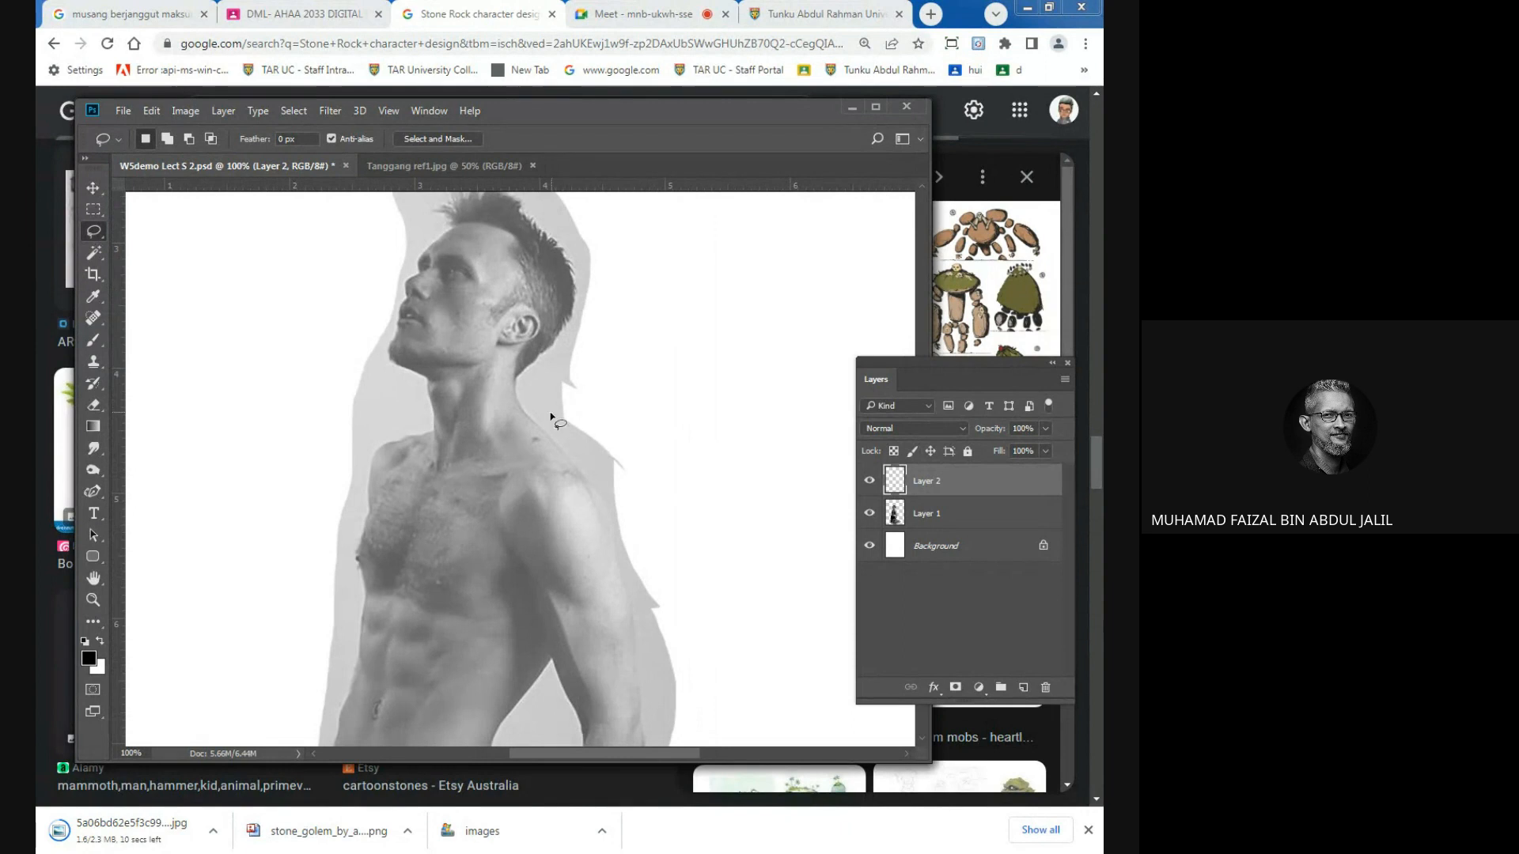
{"action": "key", "text": "b"}
{"action": "left_click_drag", "start_coordinate": [562, 311], "coordinate": [617, 431]}
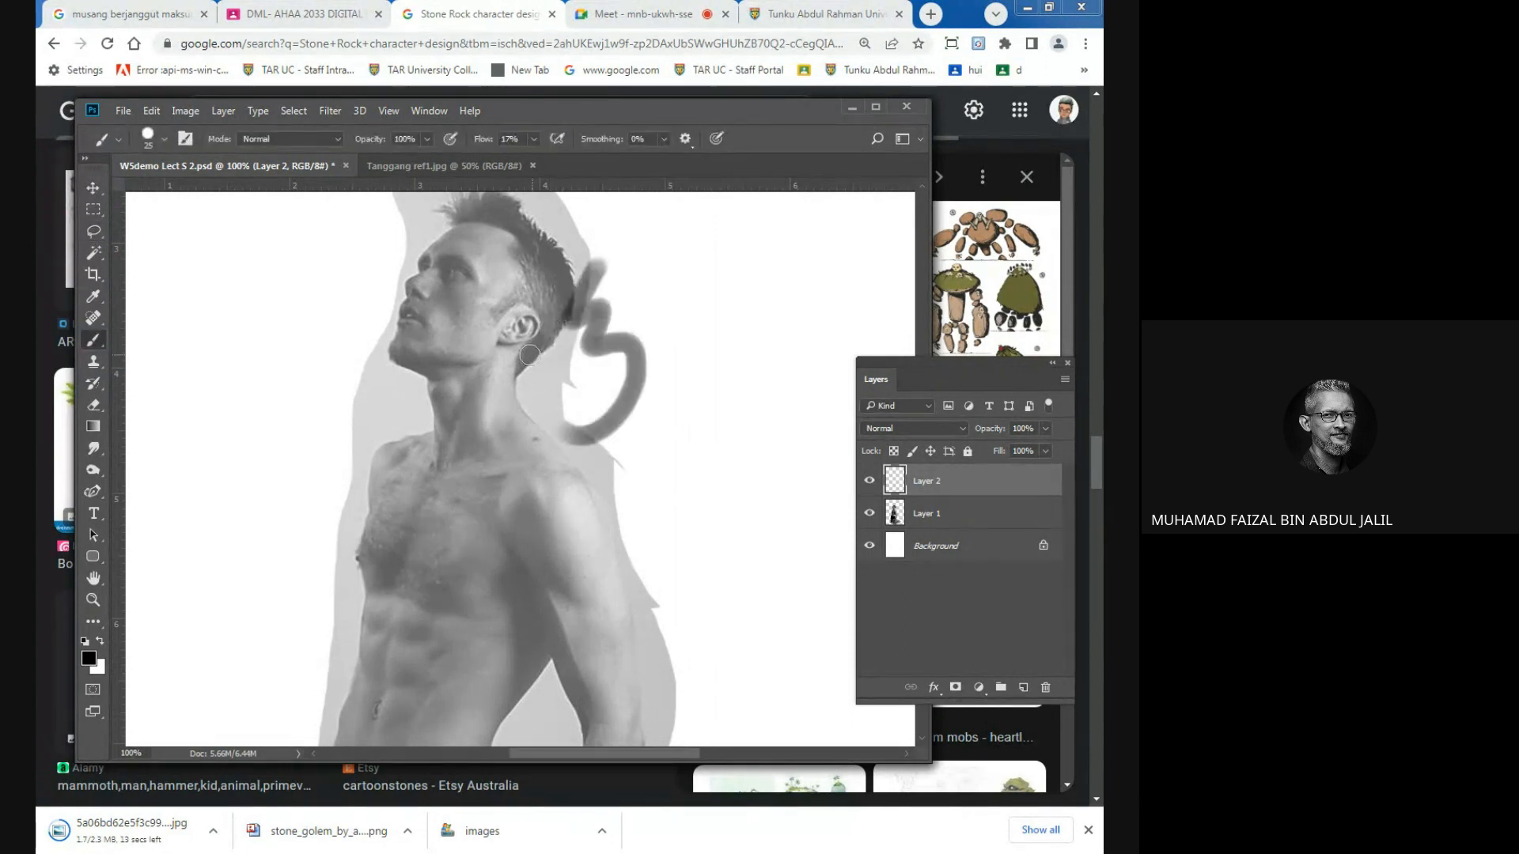
{"action": "key", "text": "ctrl+z"}
{"action": "left_click", "coordinate": [166, 139]}
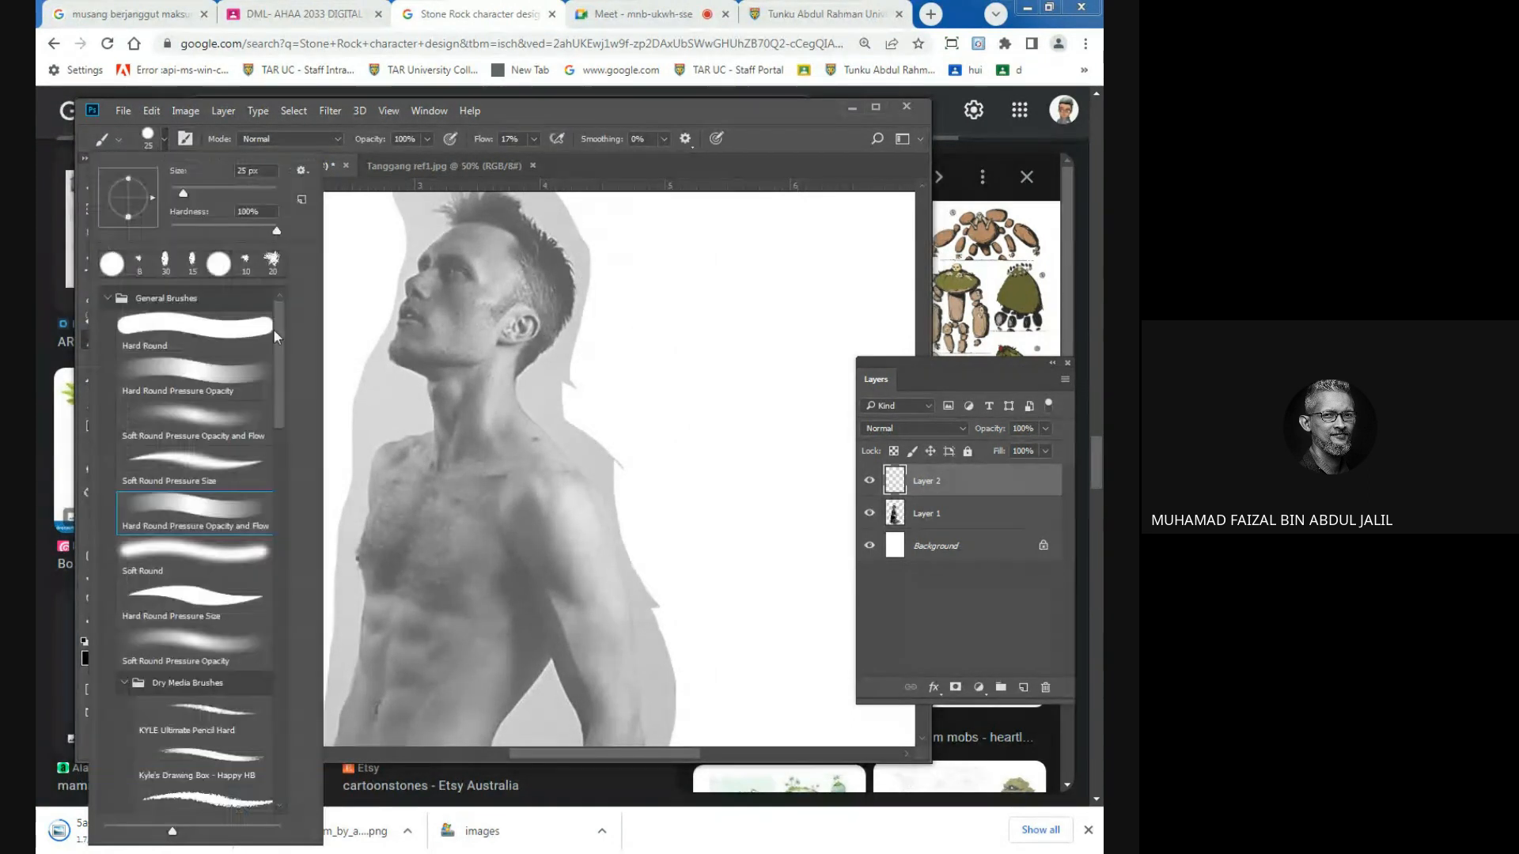
{"action": "left_click", "coordinate": [219, 712]}
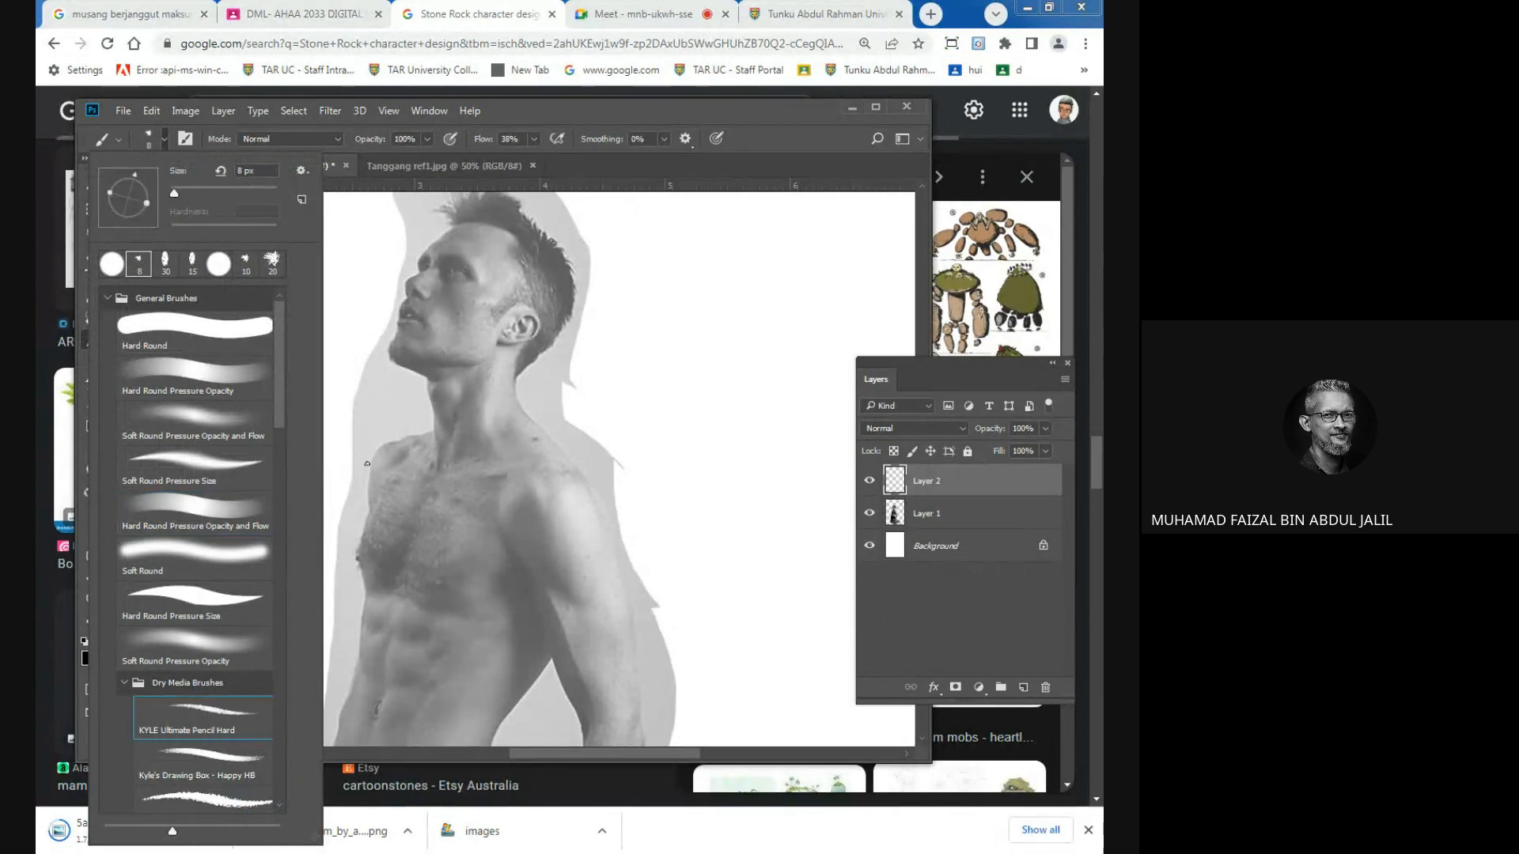
Maximise the Photoshop window, set the foreground colour to dark red and make the empty Layer 2 active.
{"action": "left_click", "coordinate": [479, 303], "text": "ctrl"}
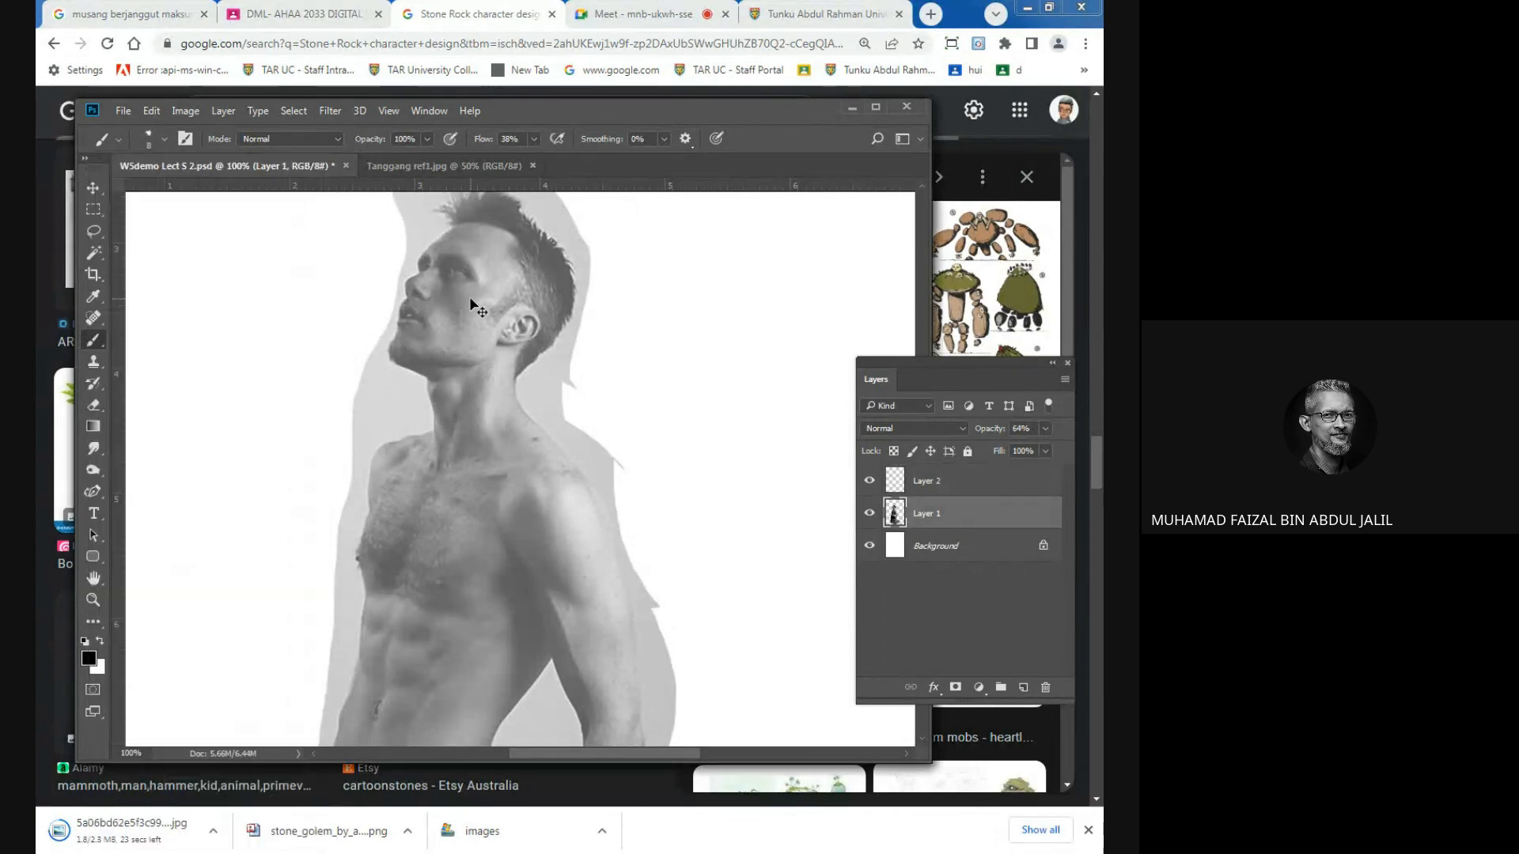
{"action": "double_click", "coordinate": [556, 107]}
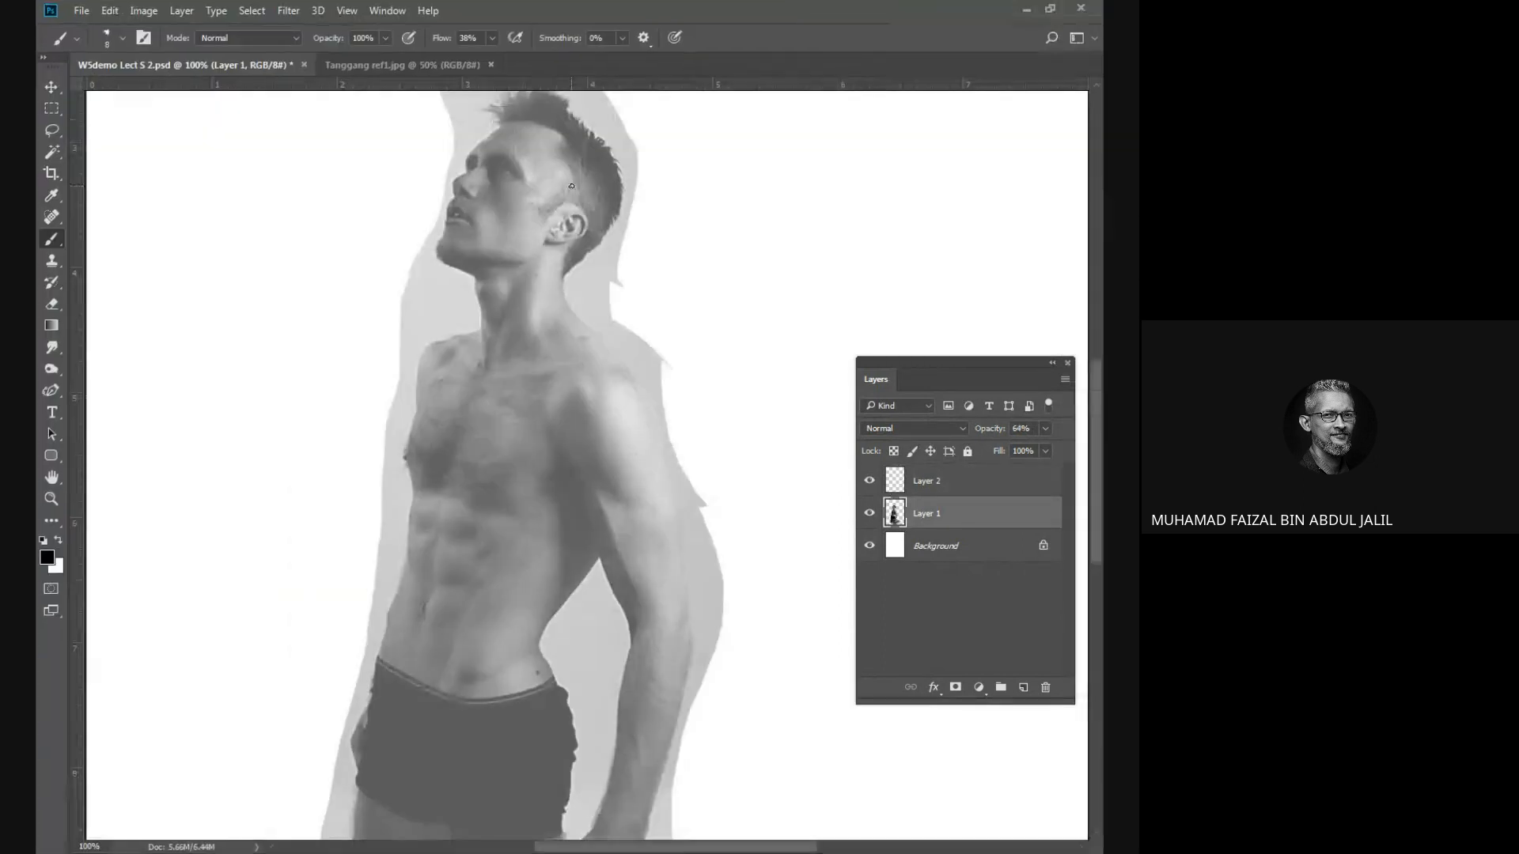
{"action": "key", "text": "i"}
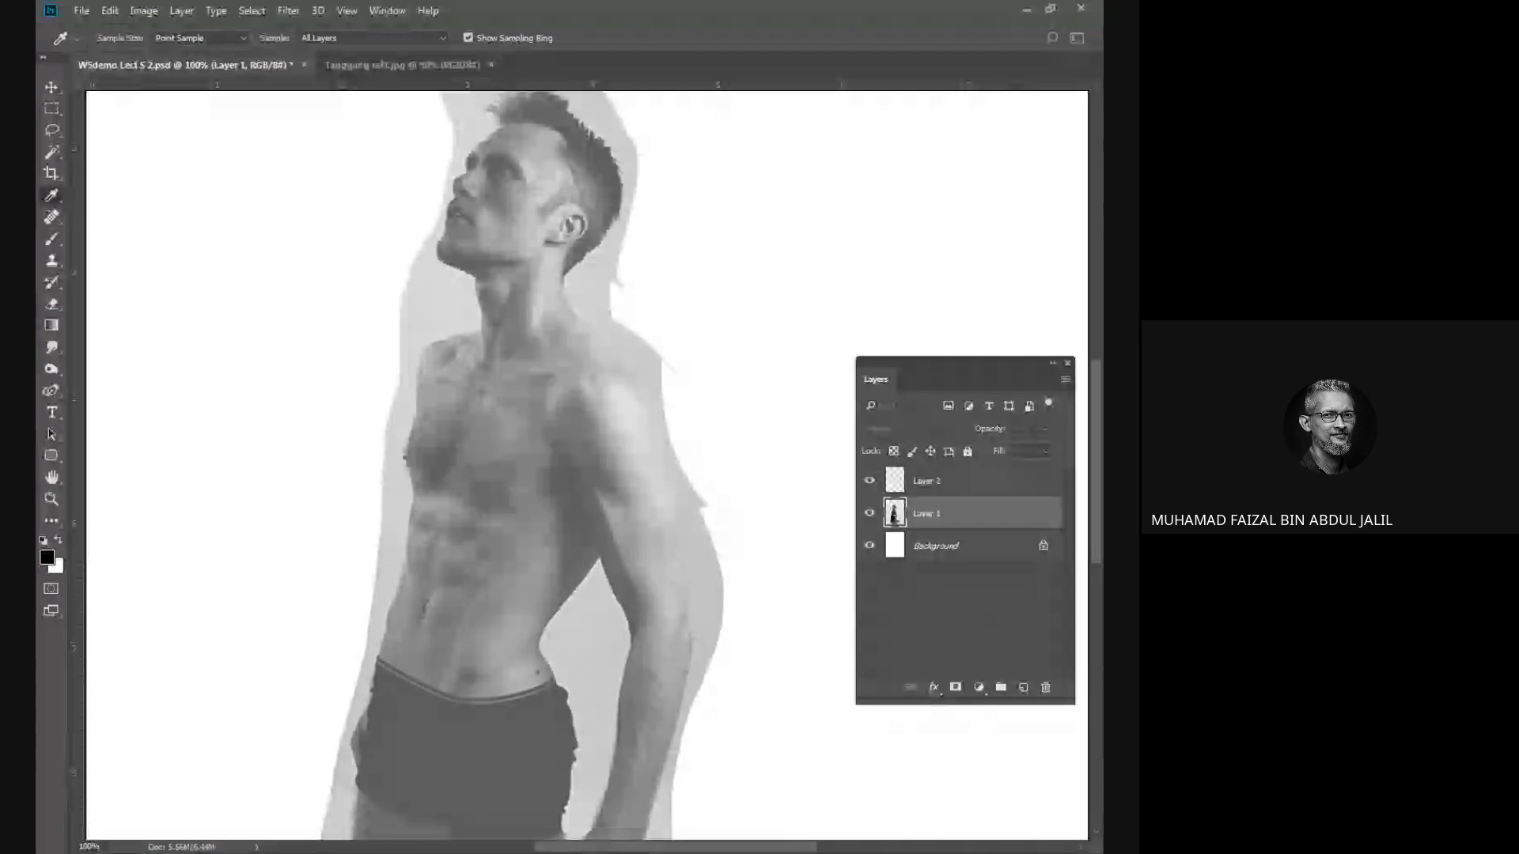
{"action": "key", "text": "Return"}
{"action": "left_click_drag", "start_coordinate": [586, 195], "coordinate": [610, 258]}
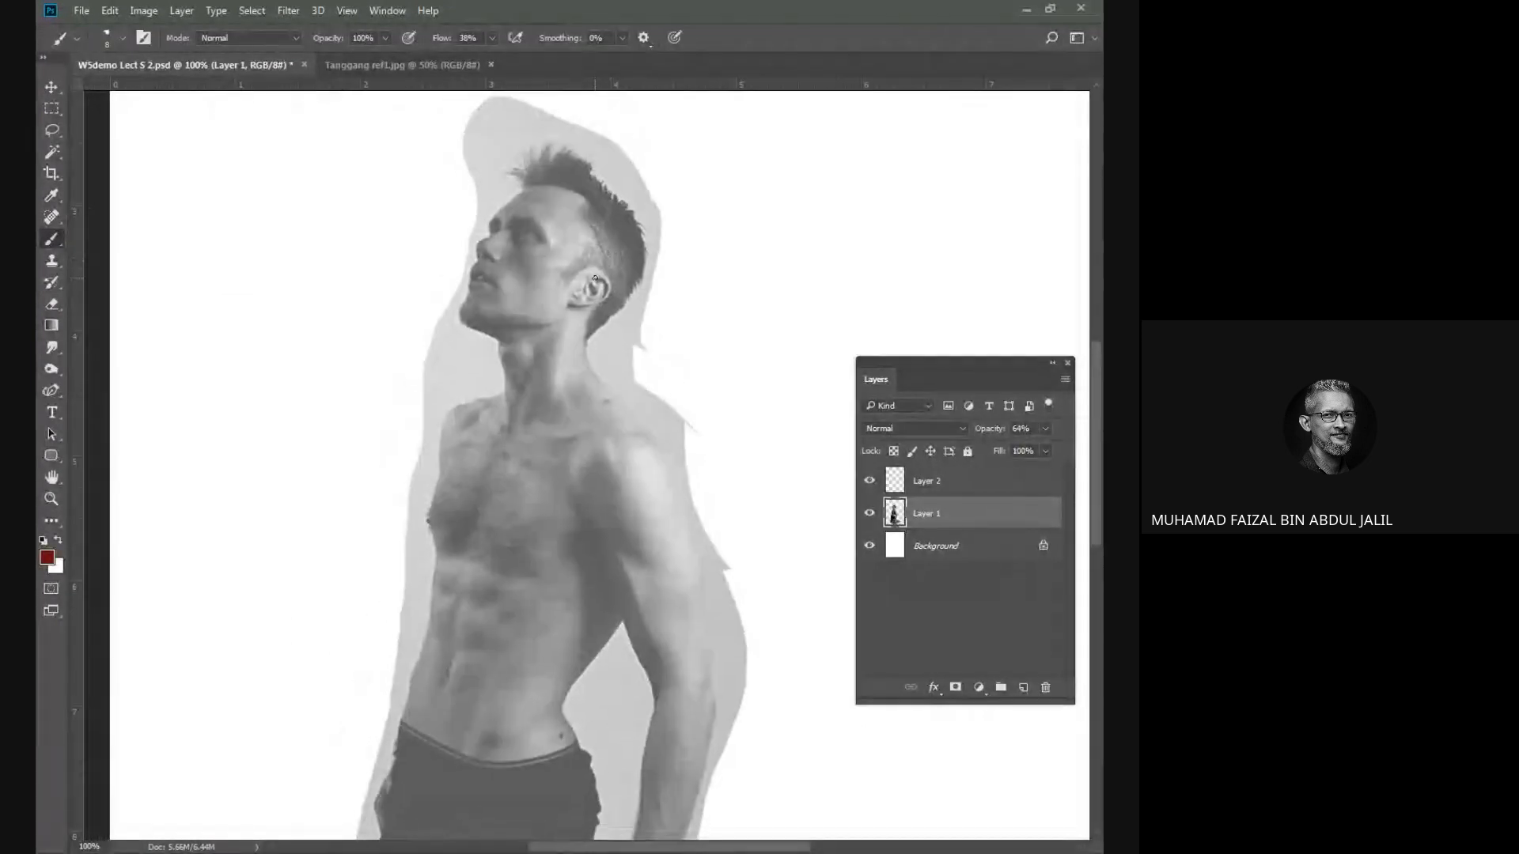
{"action": "left_click", "coordinate": [978, 484]}
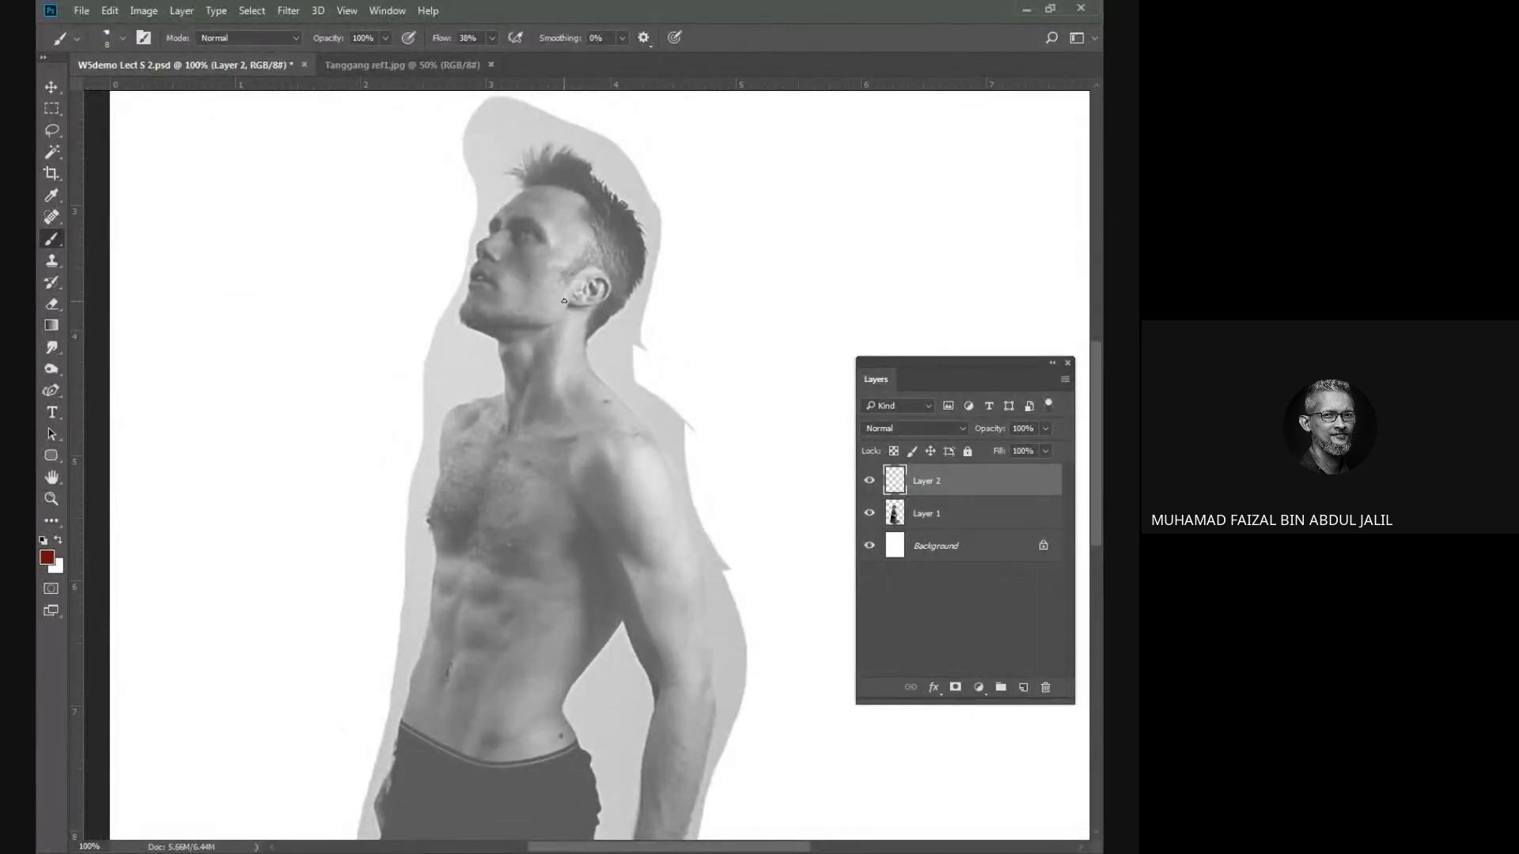
{"action": "key", "text": "ctrl+0"}
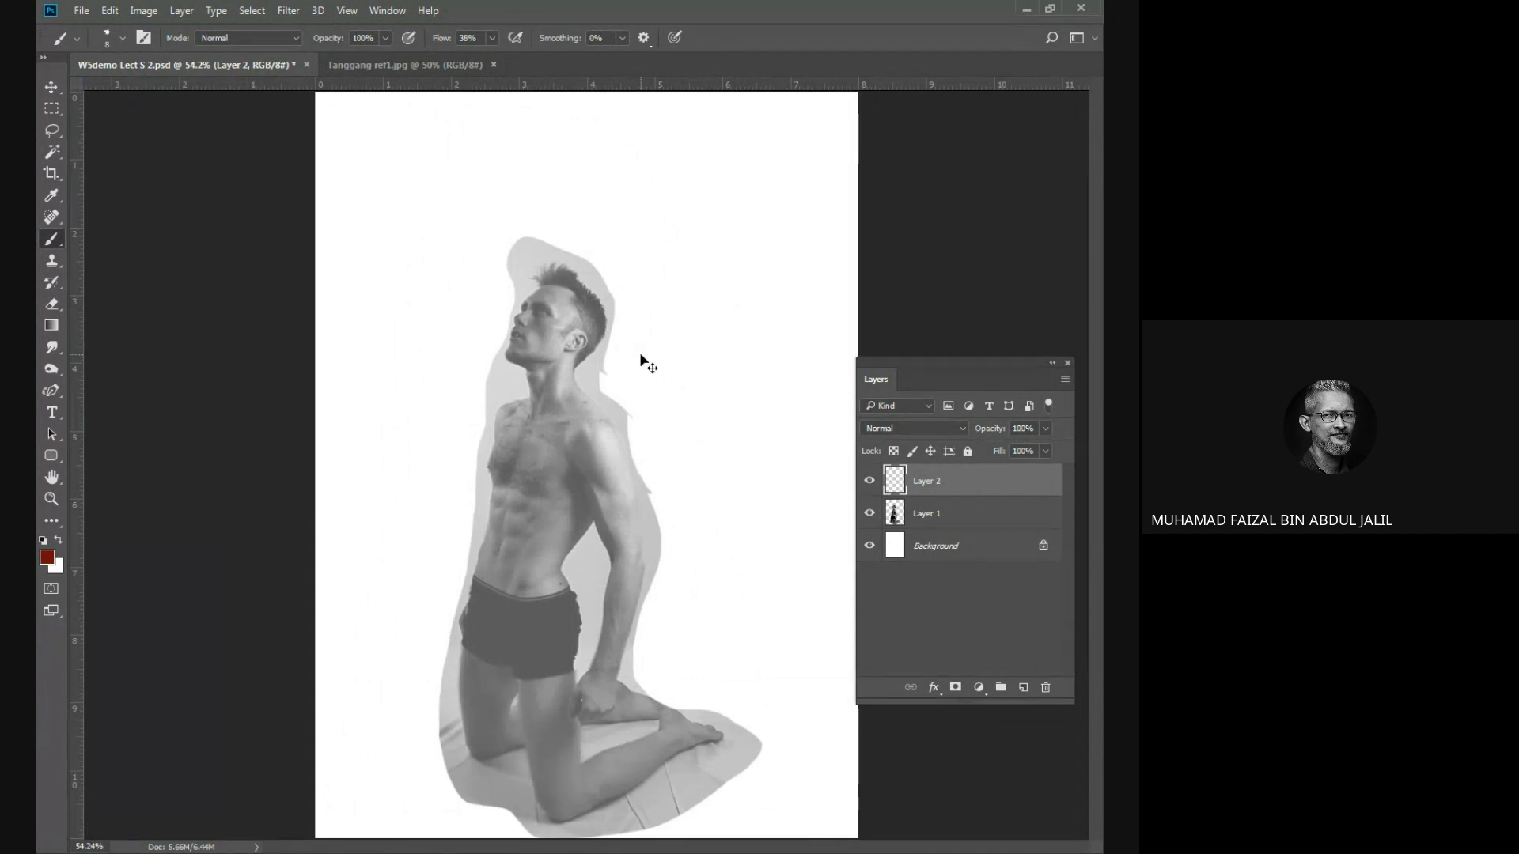
Open the grey stone golem PNG from the ref folder, copy it and paste it onto Layer 2 of the kneeling-man document.
{"action": "key", "text": "ctrl+o"}
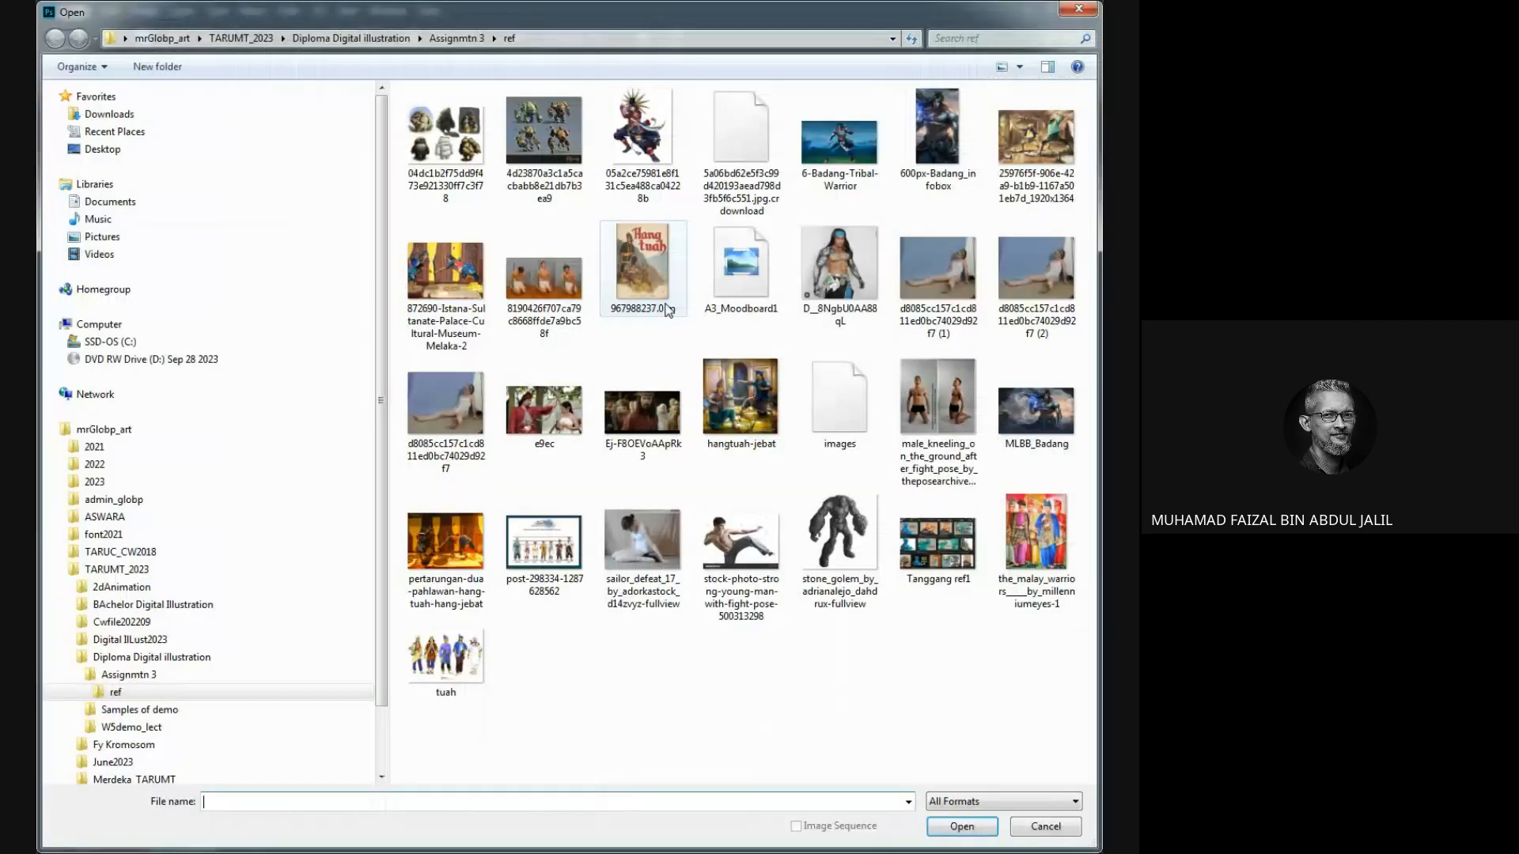
{"action": "double_click", "coordinate": [840, 546]}
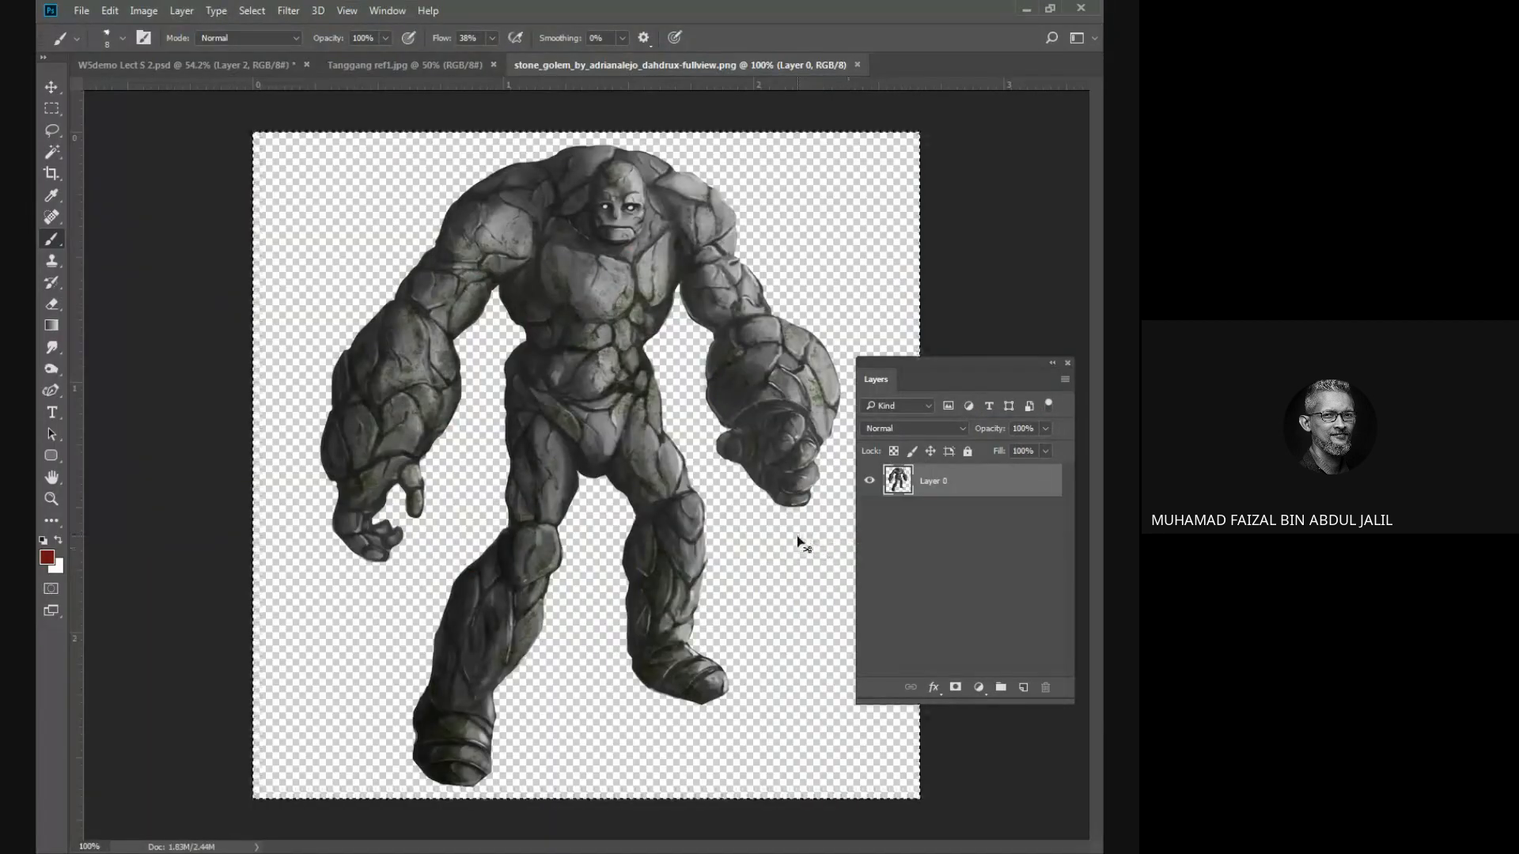
{"action": "key", "text": "ctrl+w"}
{"action": "key", "text": "ctrl+v"}
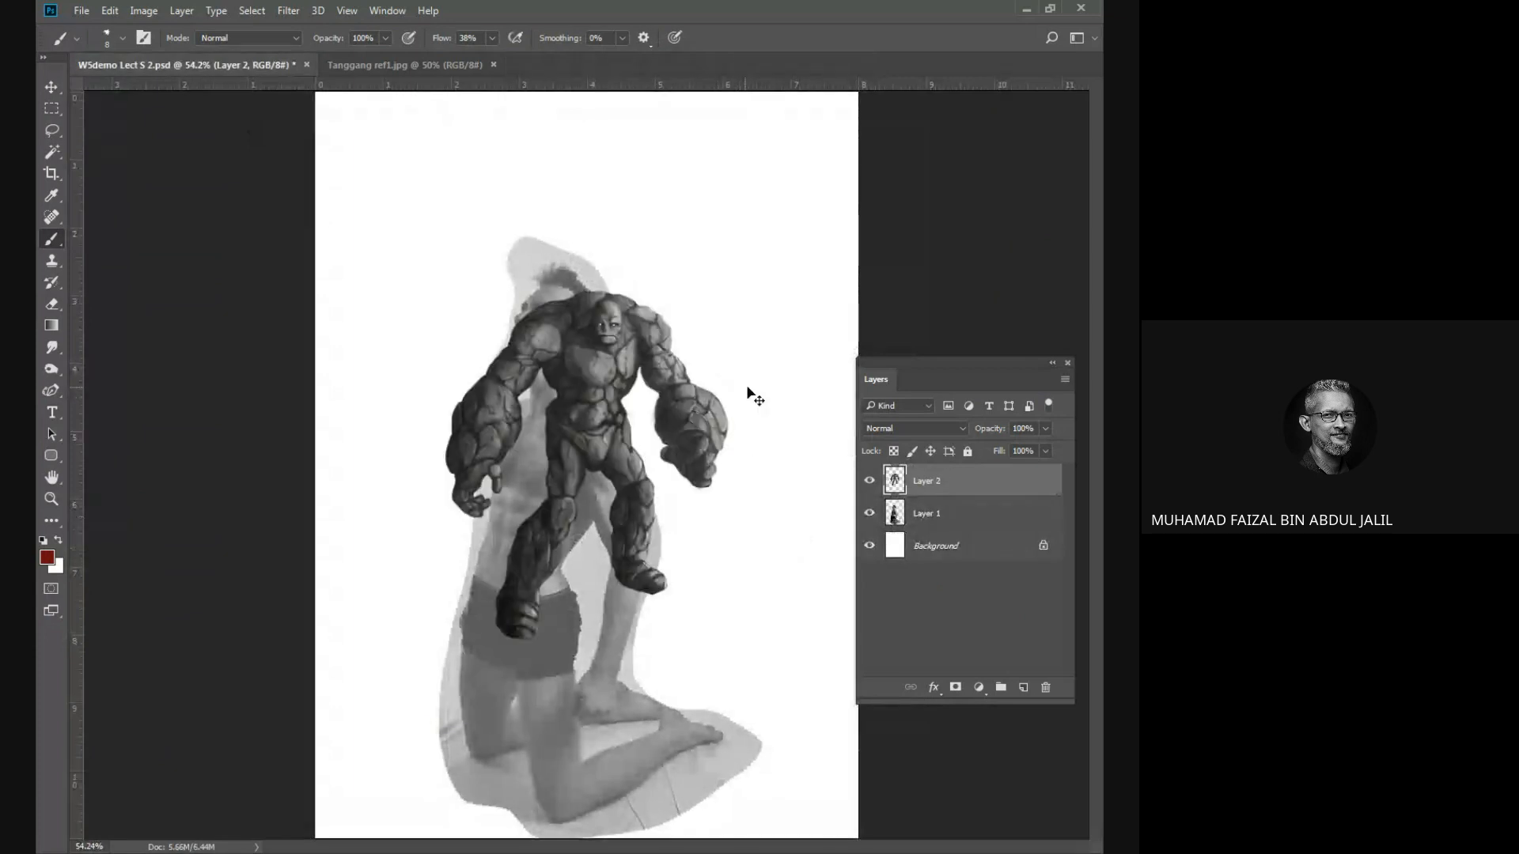
Scale the pasted grey golem to about 37% and place it in the canvas's upper-left corner.
{"action": "key", "text": "ctrl+t"}
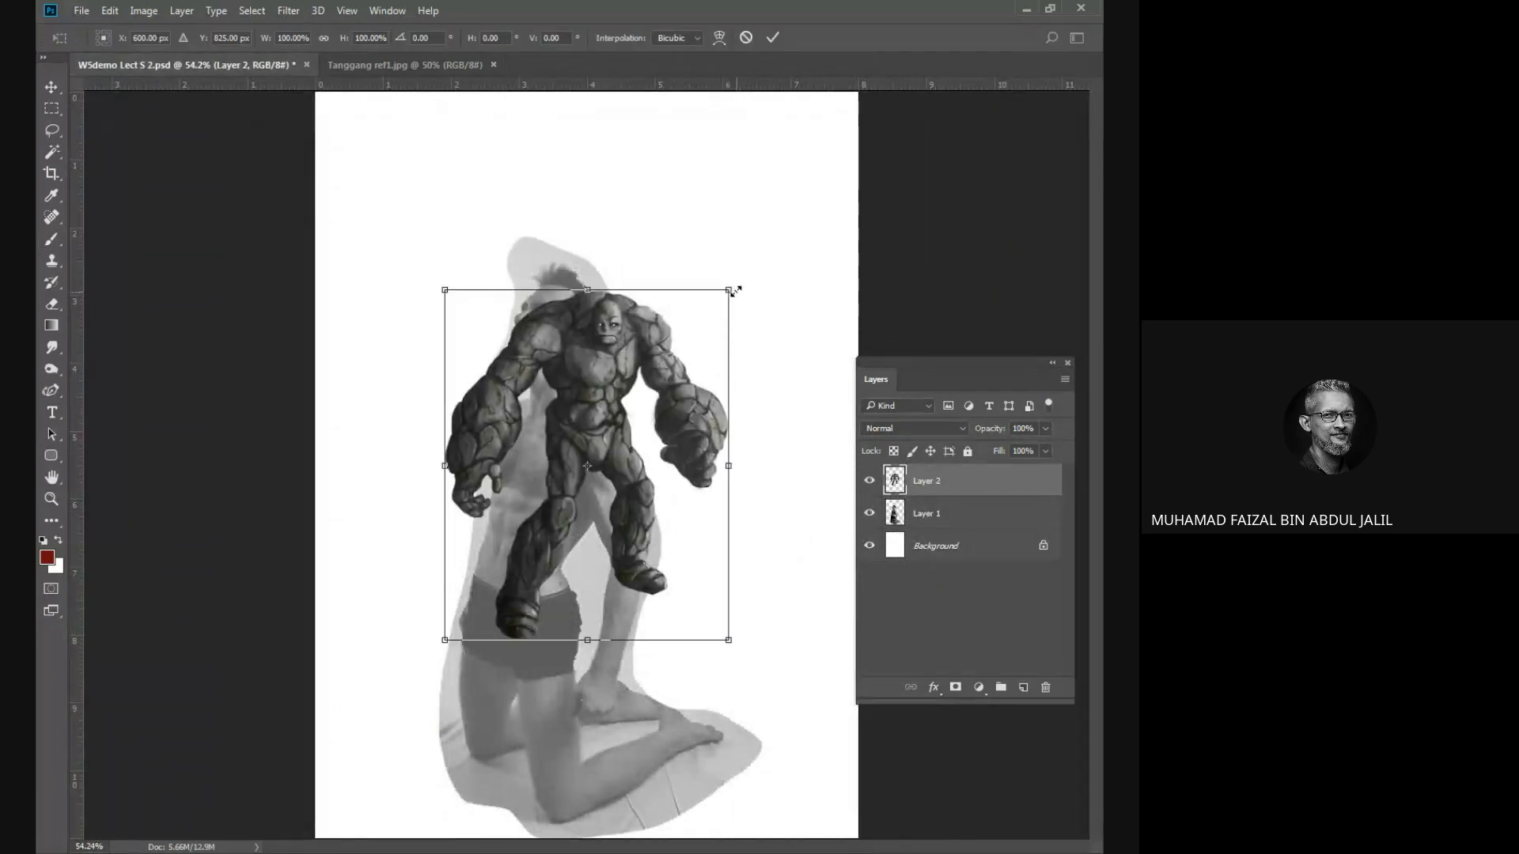
{"action": "left_click_drag", "start_coordinate": [731, 290], "coordinate": [640, 401]}
{"action": "left_click_drag", "start_coordinate": [514, 375], "coordinate": [386, 153]}
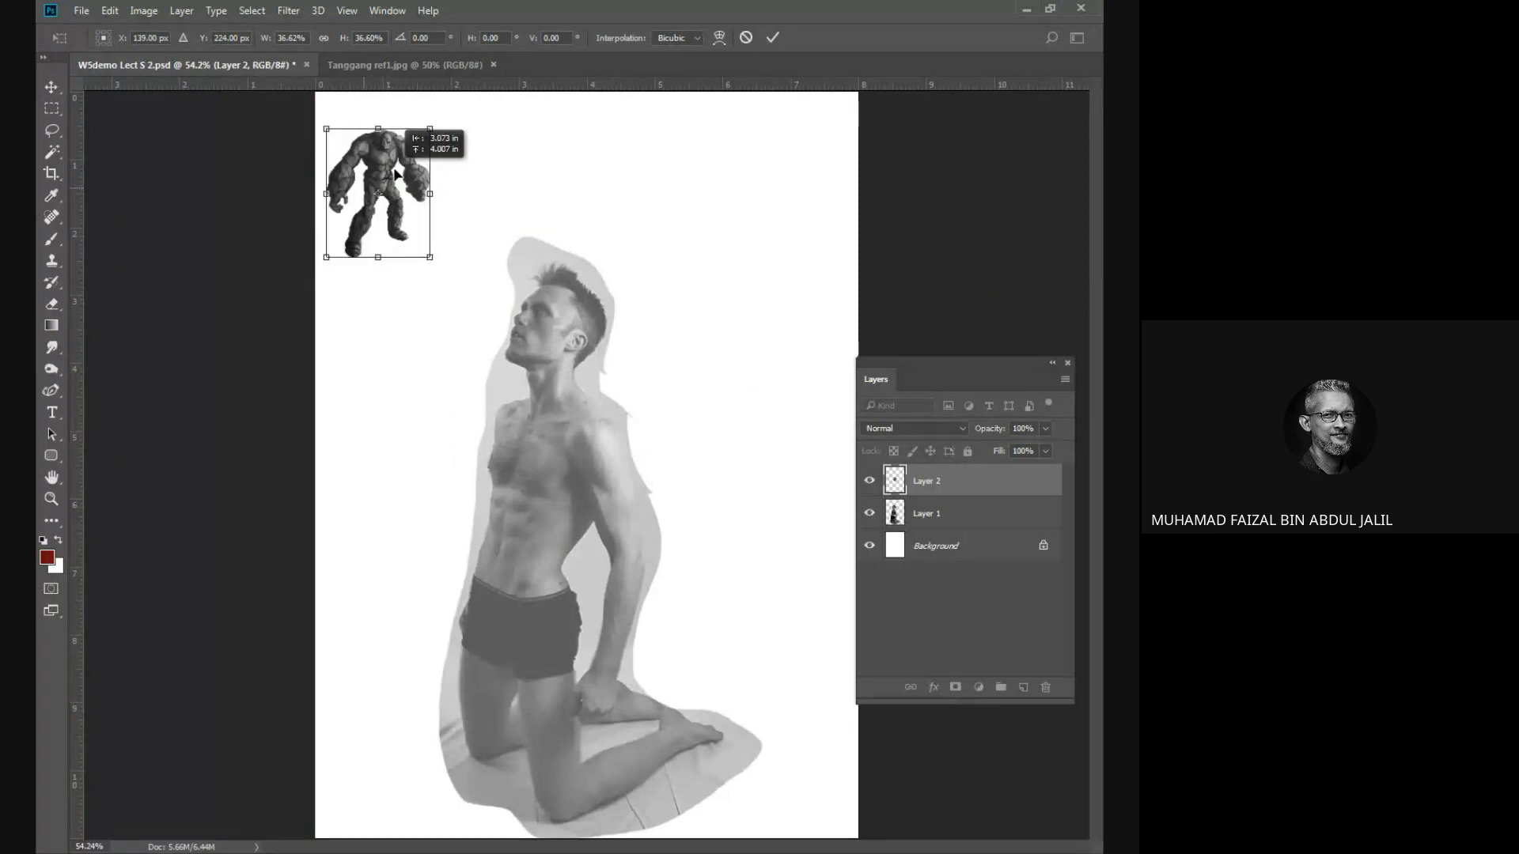
{"action": "key", "text": "Return"}
{"action": "key", "text": "b"}
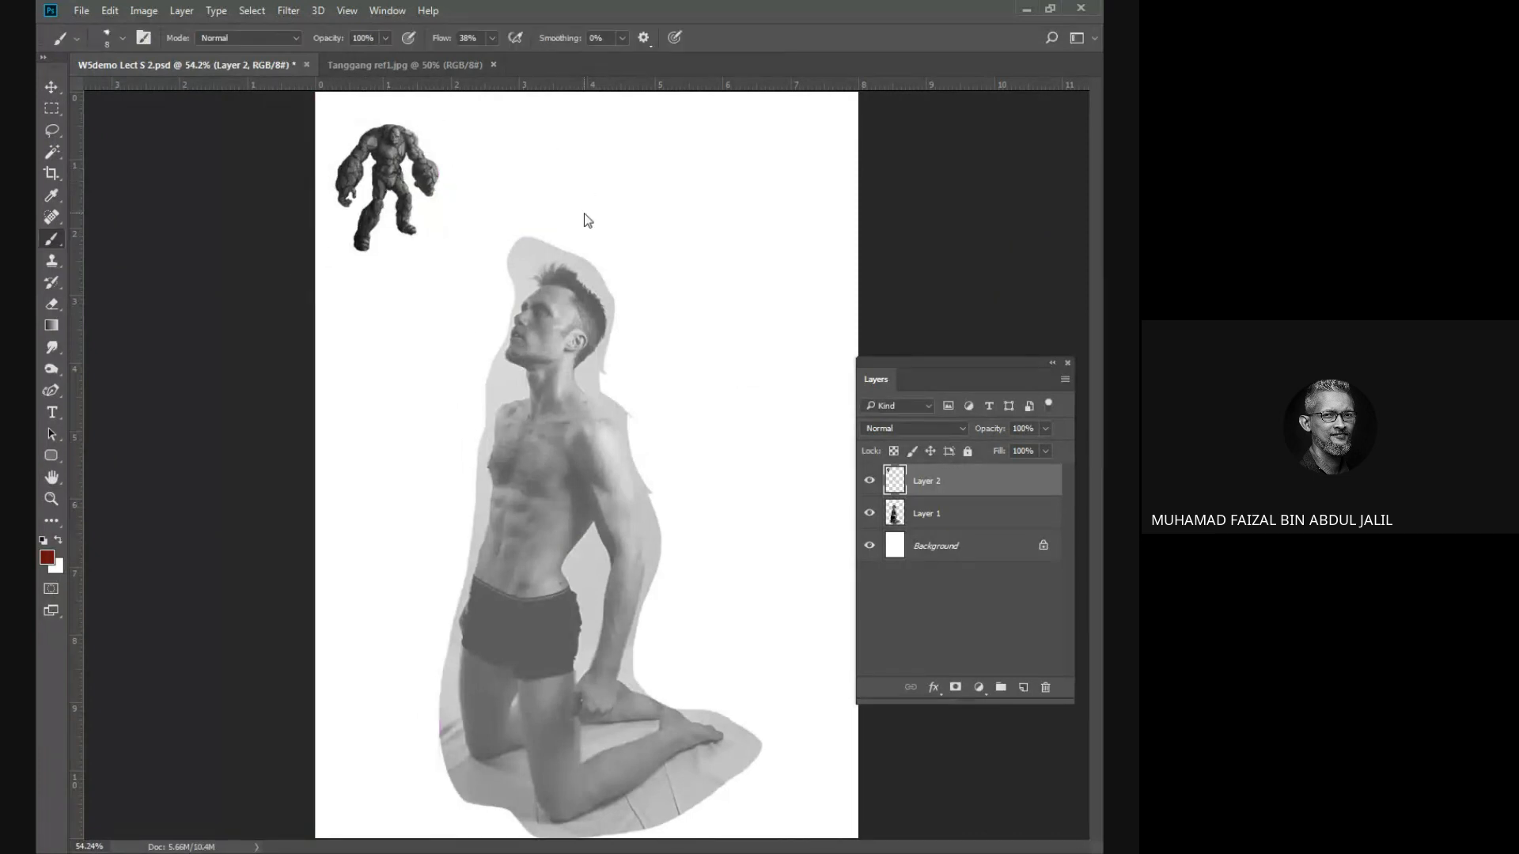
Open the sheet of four numbered golems, lasso the mossy golem number 1 and close the photo viewer window.
{"action": "key", "text": "ctrl+o"}
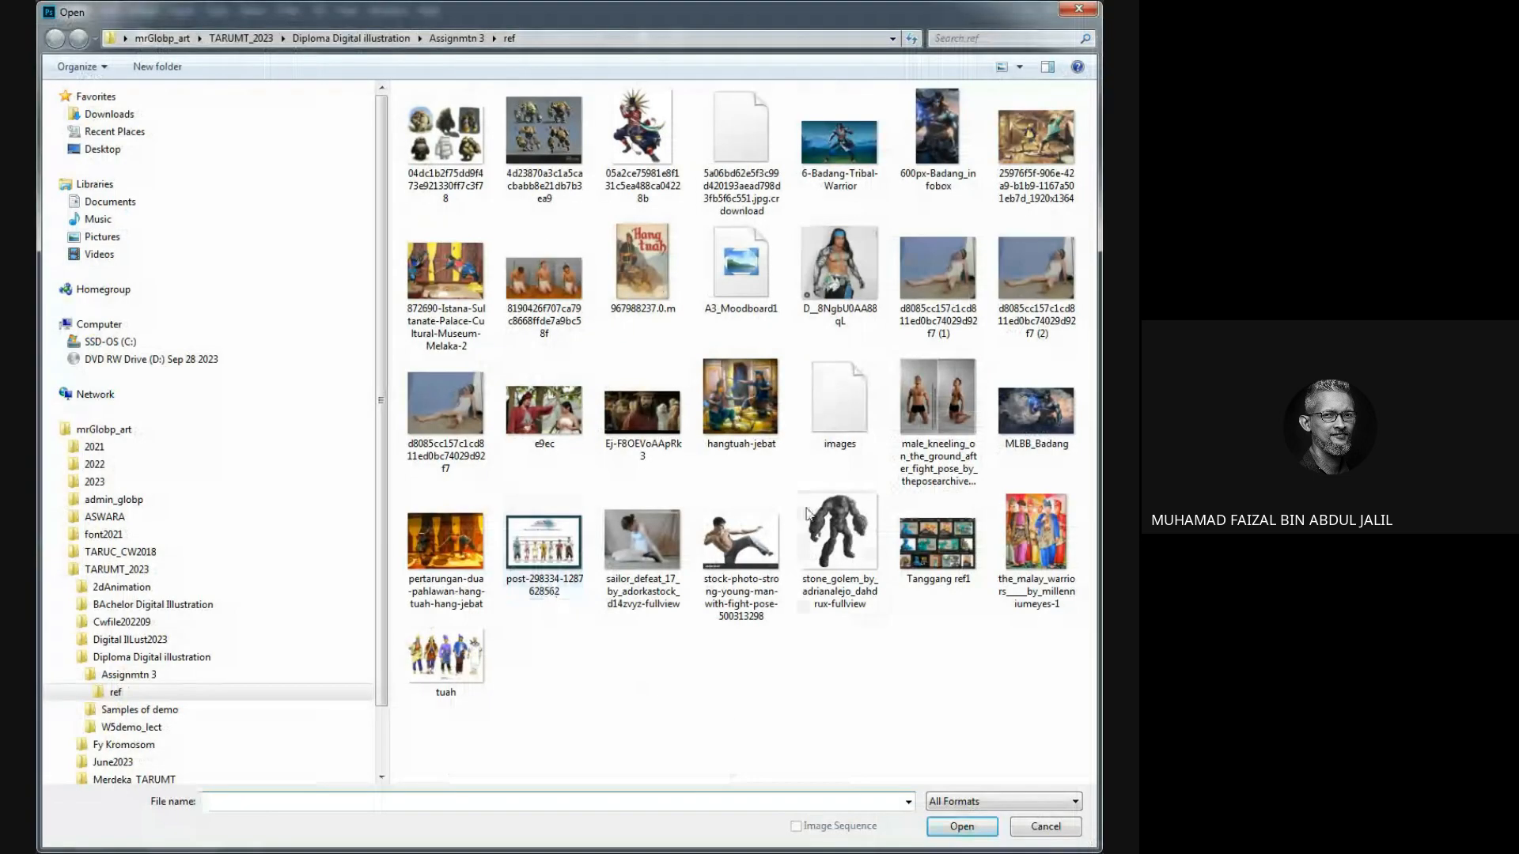
{"action": "double_click", "coordinate": [532, 128]}
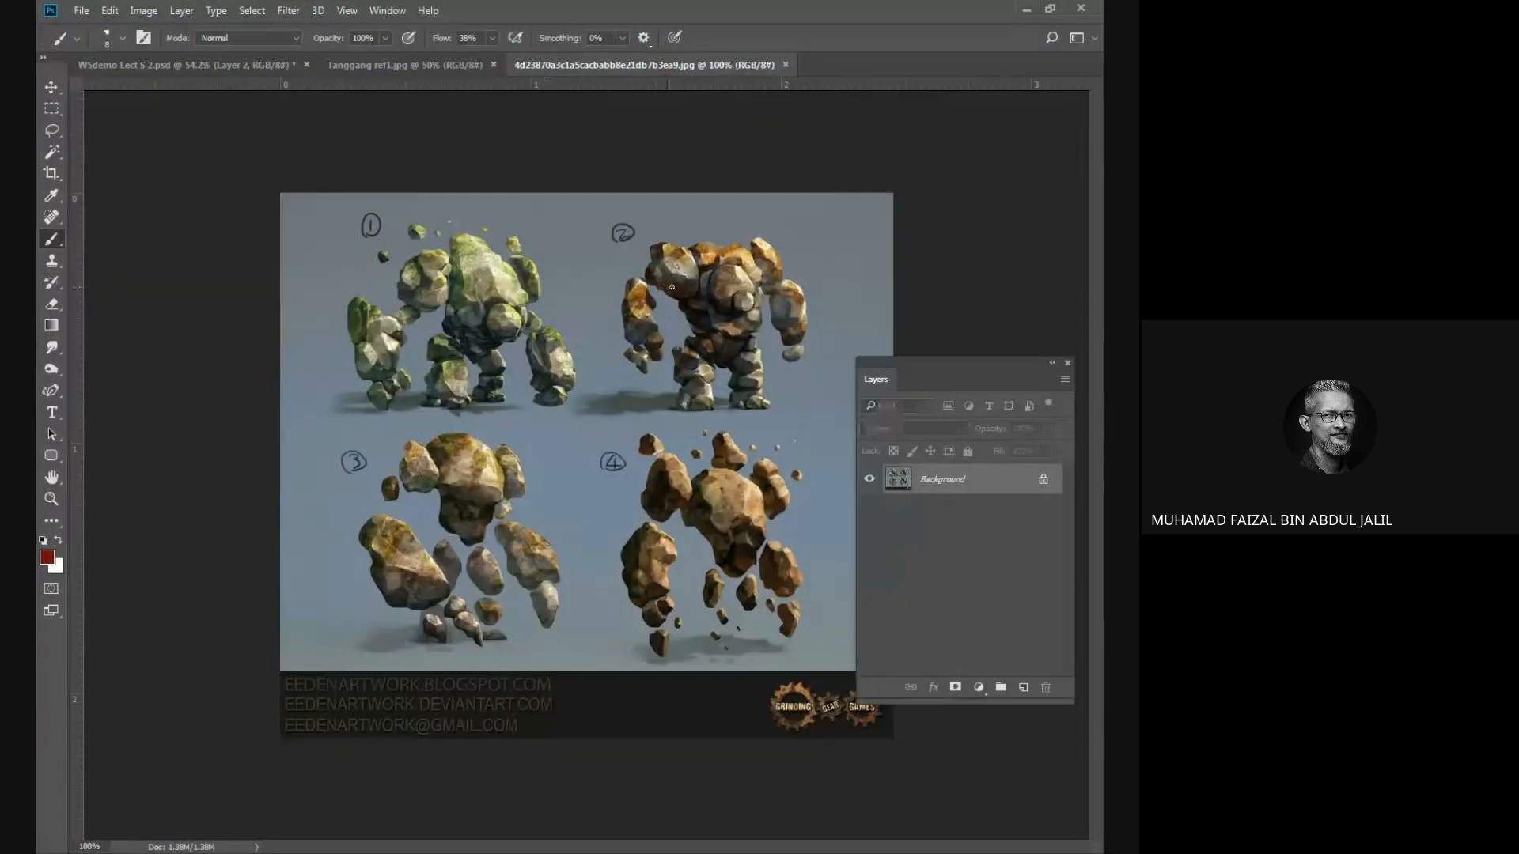
{"action": "key", "text": "l"}
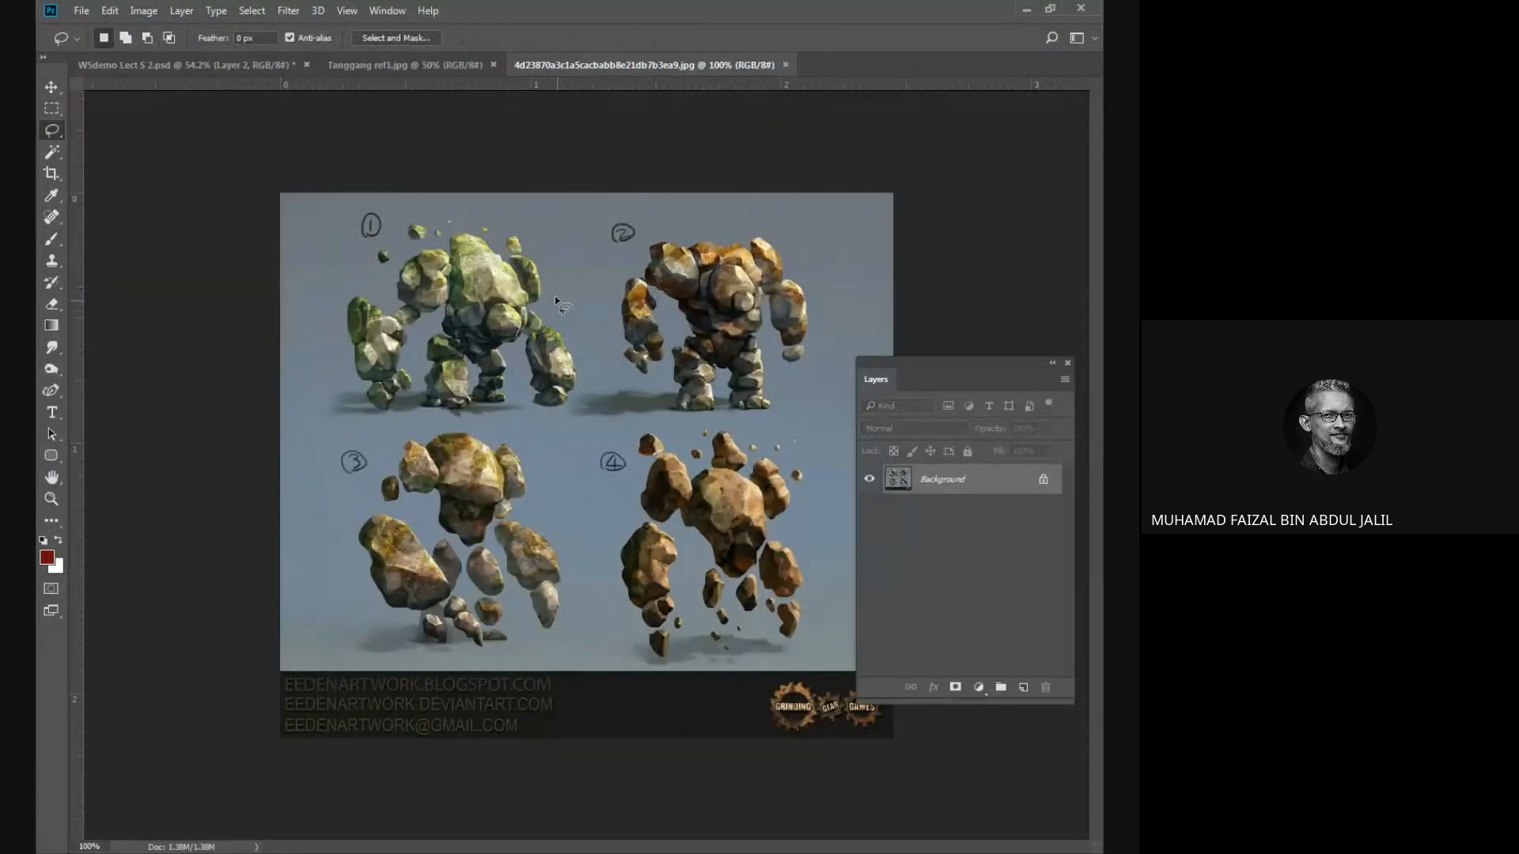
{"action": "mouse_move", "coordinate": [561, 275]}
{"action": "left_mouse_down"}
{"action": "mouse_move", "coordinate": [536, 233]}
{"action": "mouse_move", "coordinate": [441, 200]}
{"action": "mouse_move", "coordinate": [394, 220]}
{"action": "mouse_move", "coordinate": [319, 335]}
{"action": "mouse_move", "coordinate": [333, 412]}
{"action": "mouse_move", "coordinate": [348, 434]}
{"action": "mouse_move", "coordinate": [581, 425]}
{"action": "mouse_move", "coordinate": [585, 339]}
{"action": "mouse_move", "coordinate": [558, 275]}
{"action": "left_mouse_up"}
{"action": "key", "text": "alt+Tab"}
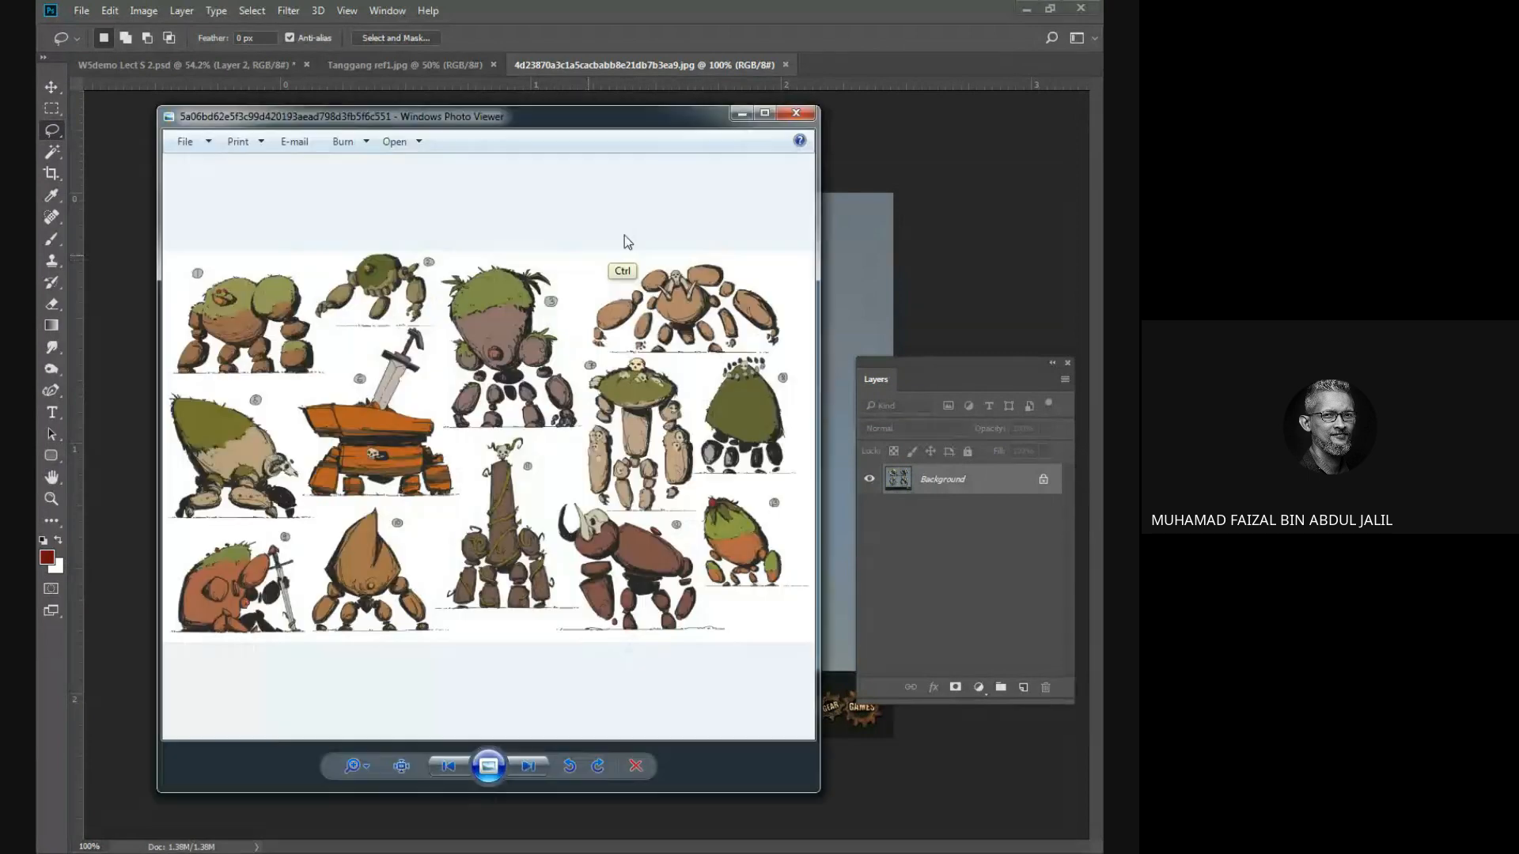
{"action": "left_click", "coordinate": [799, 115]}
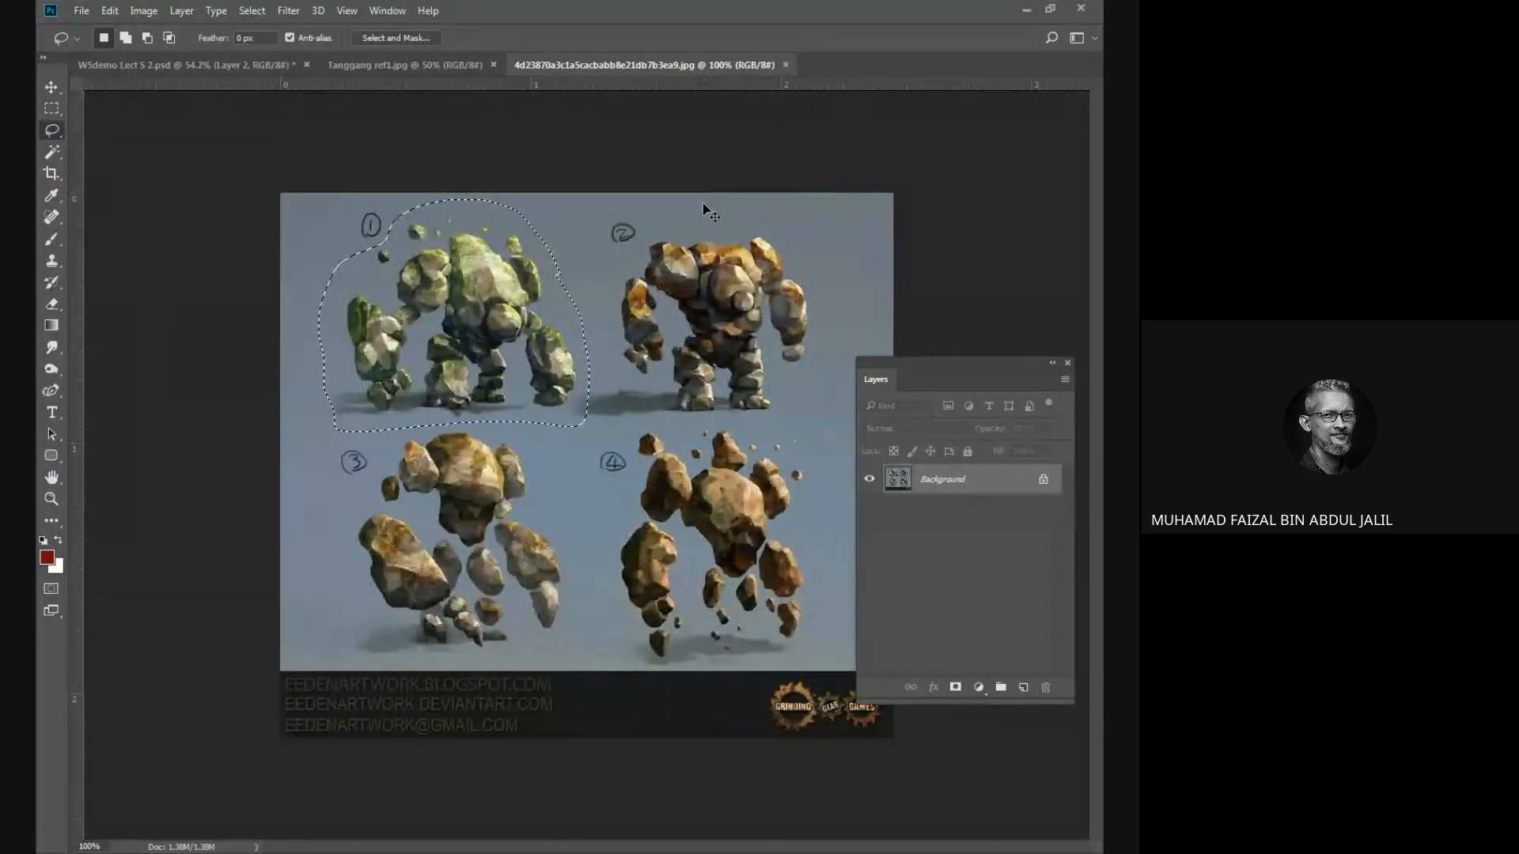
Paste the mossy golem into the kneeling-man document and place it below the grey golem along the canvas's left side.
{"action": "key", "text": "ctrl+w"}
{"action": "key", "text": "ctrl+v"}
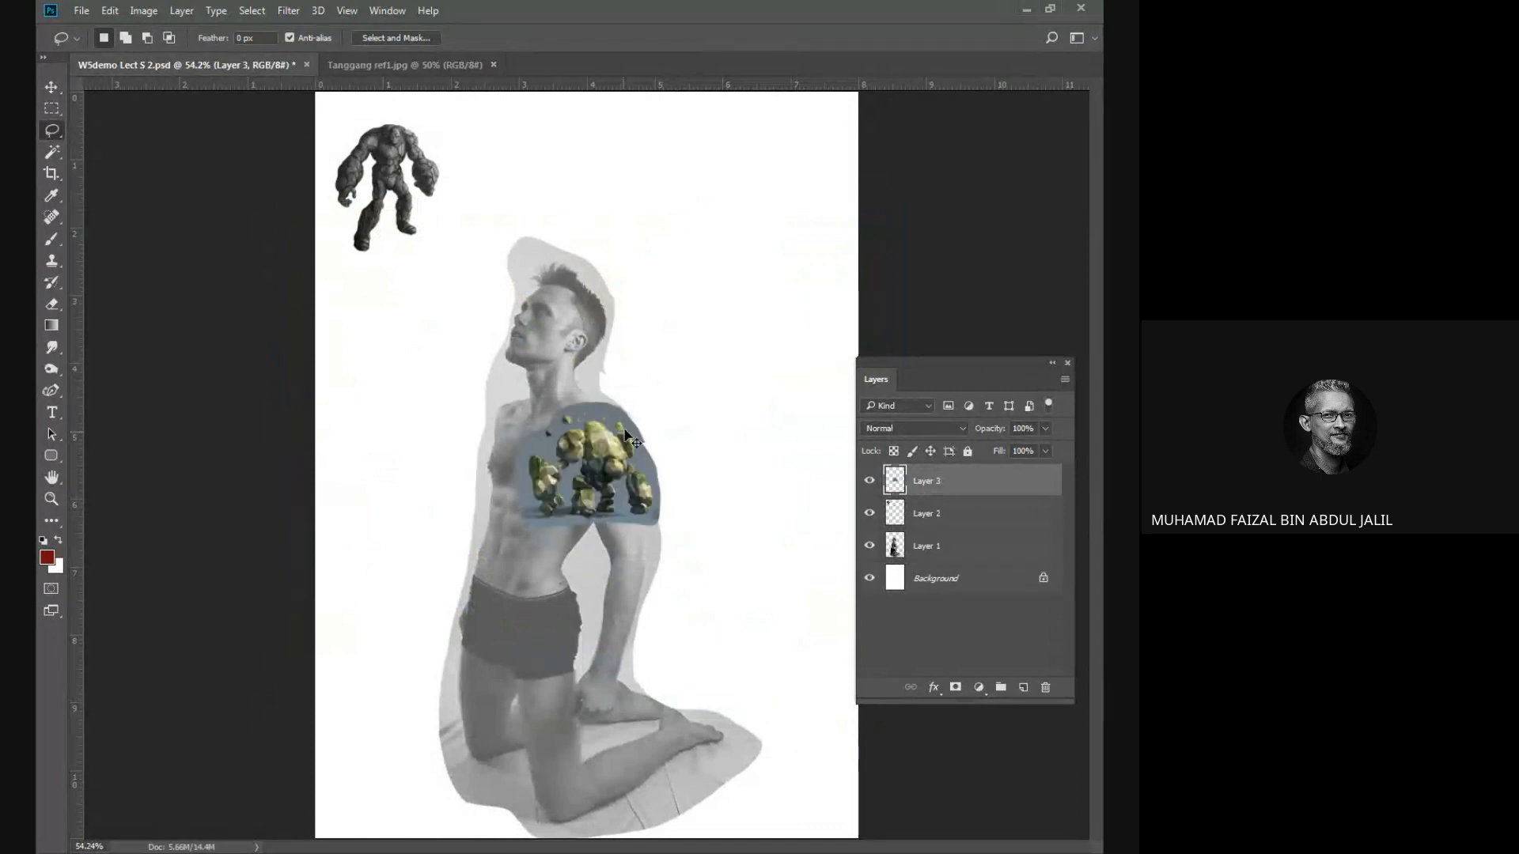
{"action": "left_click_drag", "start_coordinate": [629, 437], "coordinate": [423, 321]}
Open the sheet of six golem paintings and lasso the orange-patched golem in its lower-right corner, with the panels hidden.
{"action": "key", "text": "ctrl+o"}
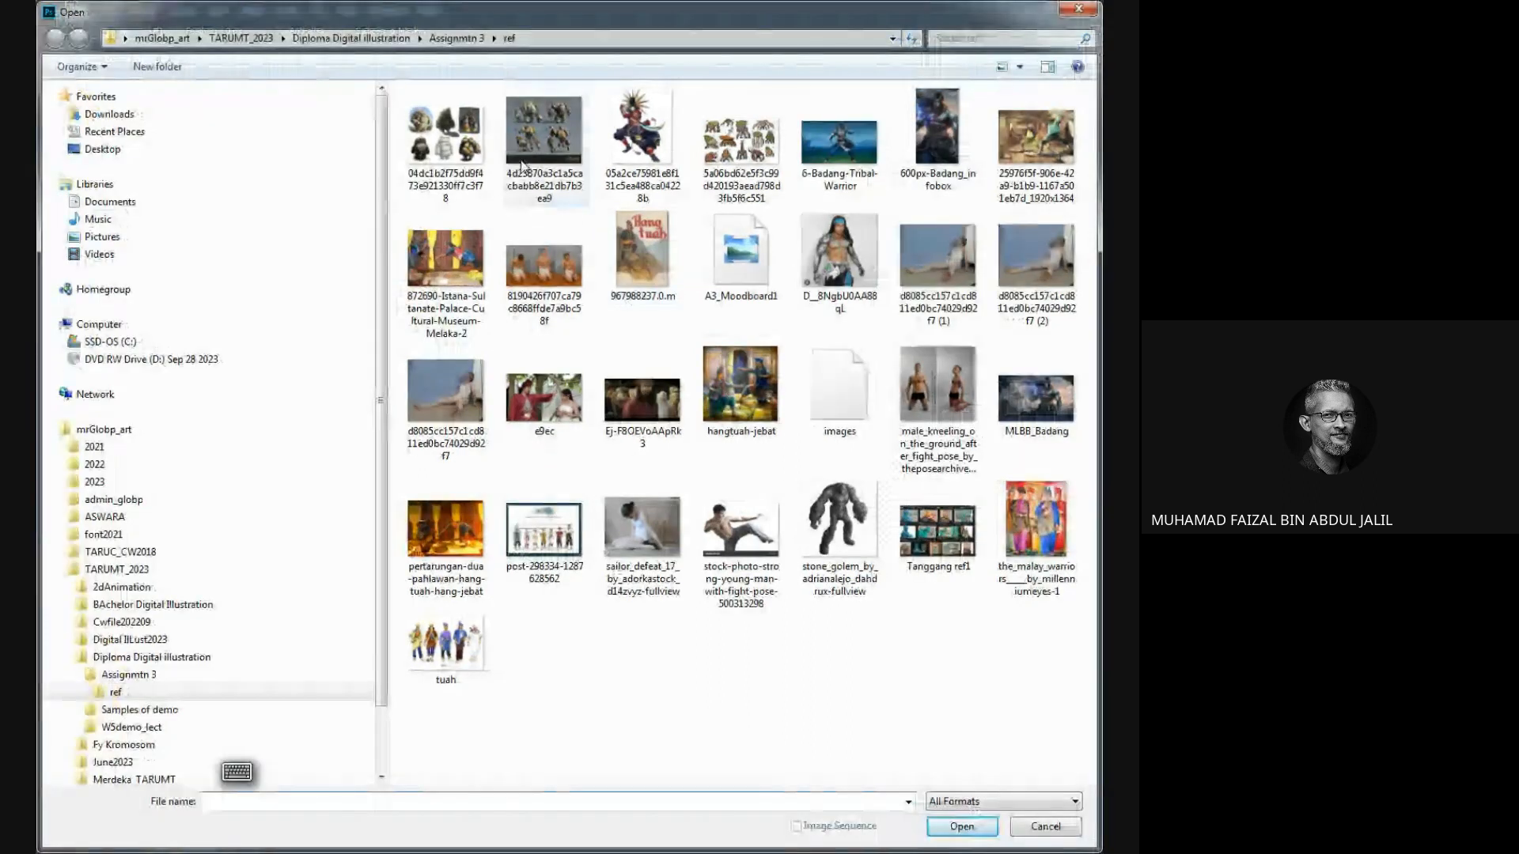
{"action": "double_click", "coordinate": [445, 136]}
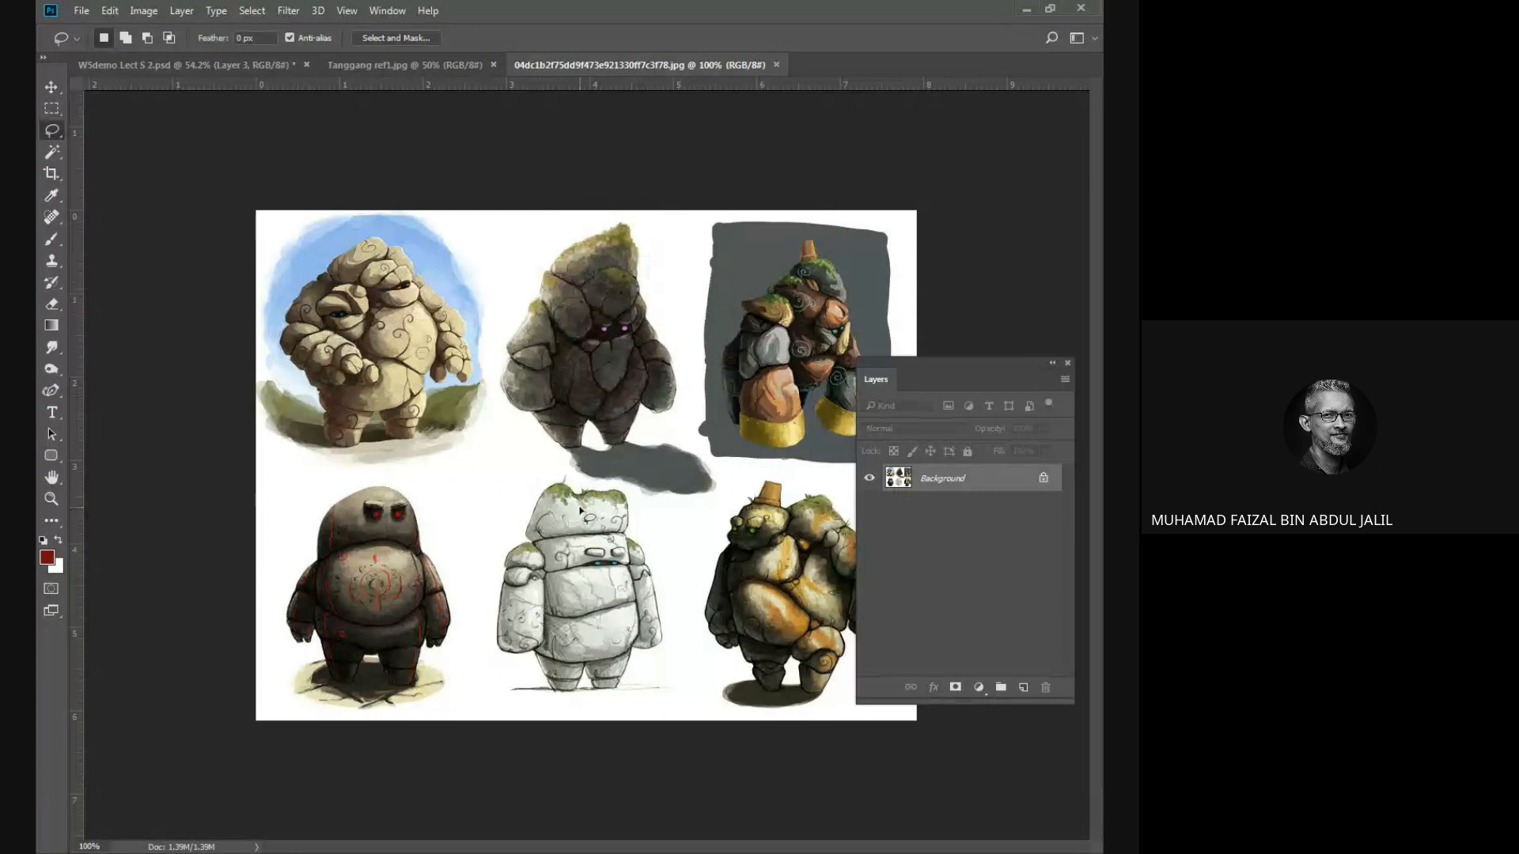
{"action": "key", "text": "Tab"}
{"action": "mouse_move", "coordinate": [793, 461]}
{"action": "left_mouse_down"}
{"action": "mouse_move", "coordinate": [719, 473]}
{"action": "mouse_move", "coordinate": [681, 563]}
{"action": "mouse_move", "coordinate": [688, 666]}
{"action": "mouse_move", "coordinate": [751, 697]}
{"action": "mouse_move", "coordinate": [807, 700]}
{"action": "mouse_move", "coordinate": [906, 629]}
{"action": "mouse_move", "coordinate": [884, 526]}
{"action": "mouse_move", "coordinate": [799, 462]}
{"action": "left_mouse_up"}
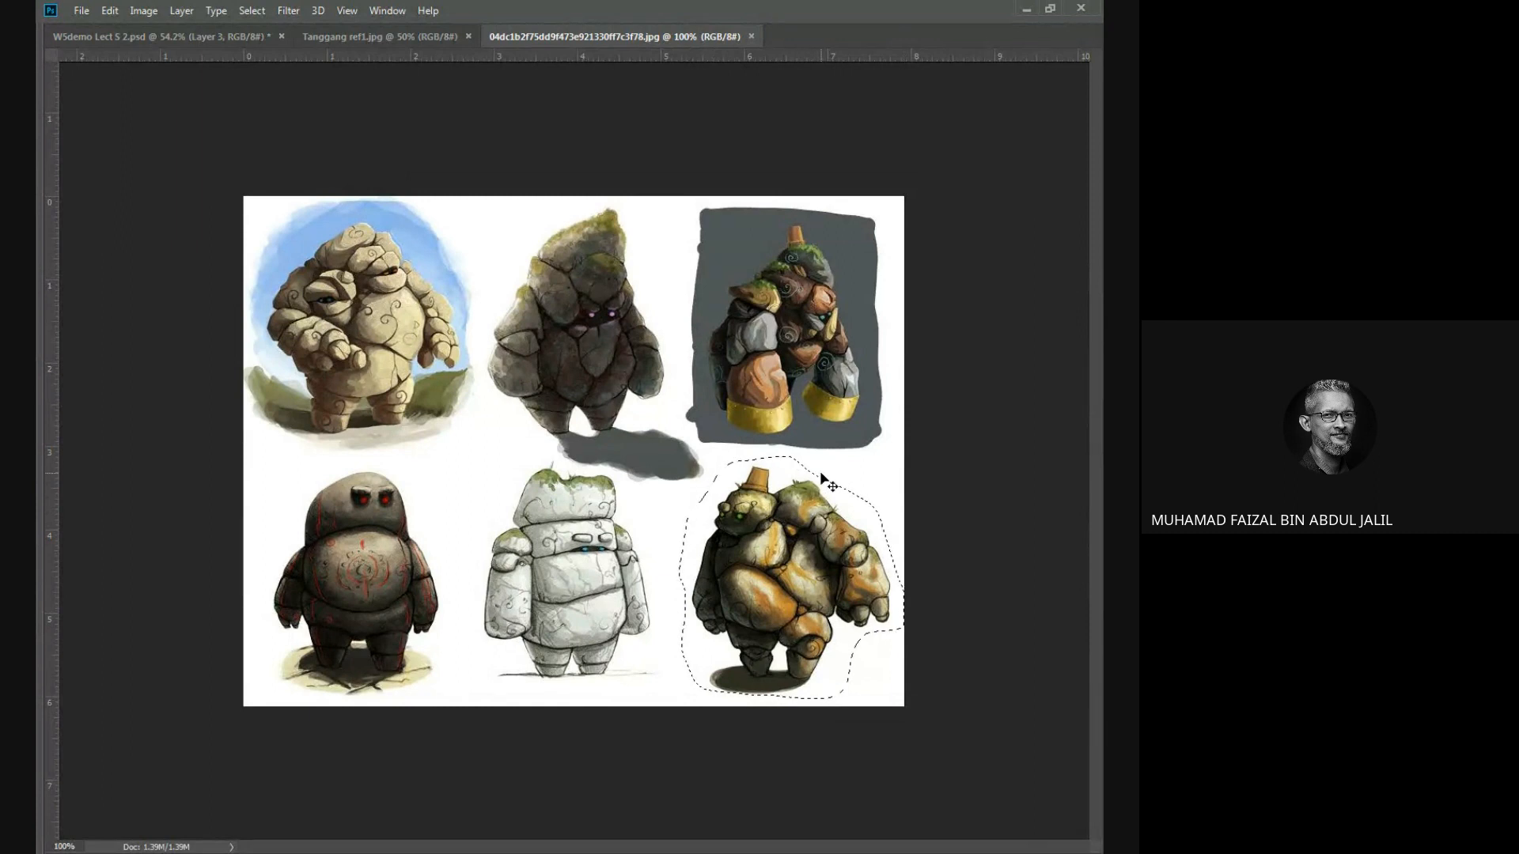
Close the six-golem sheet, paste the orange-patched golem below the mossy golem in the kneeling-man document and save.
{"action": "key", "text": "ctrl+w"}
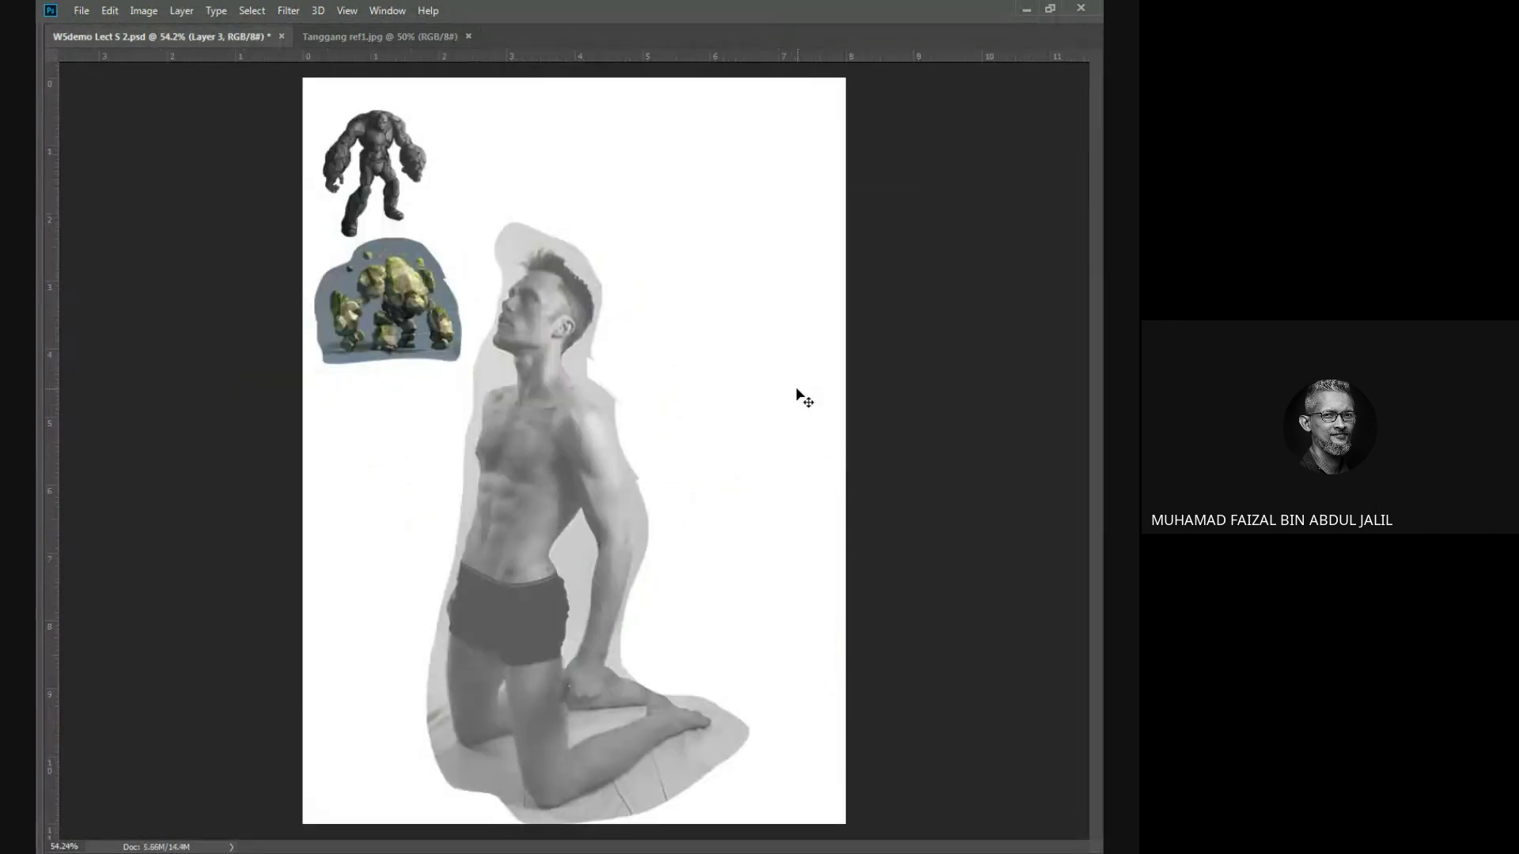
{"action": "key", "text": "ctrl+v"}
{"action": "left_click_drag", "start_coordinate": [530, 483], "coordinate": [329, 476]}
{"action": "key", "text": "ctrl+s"}
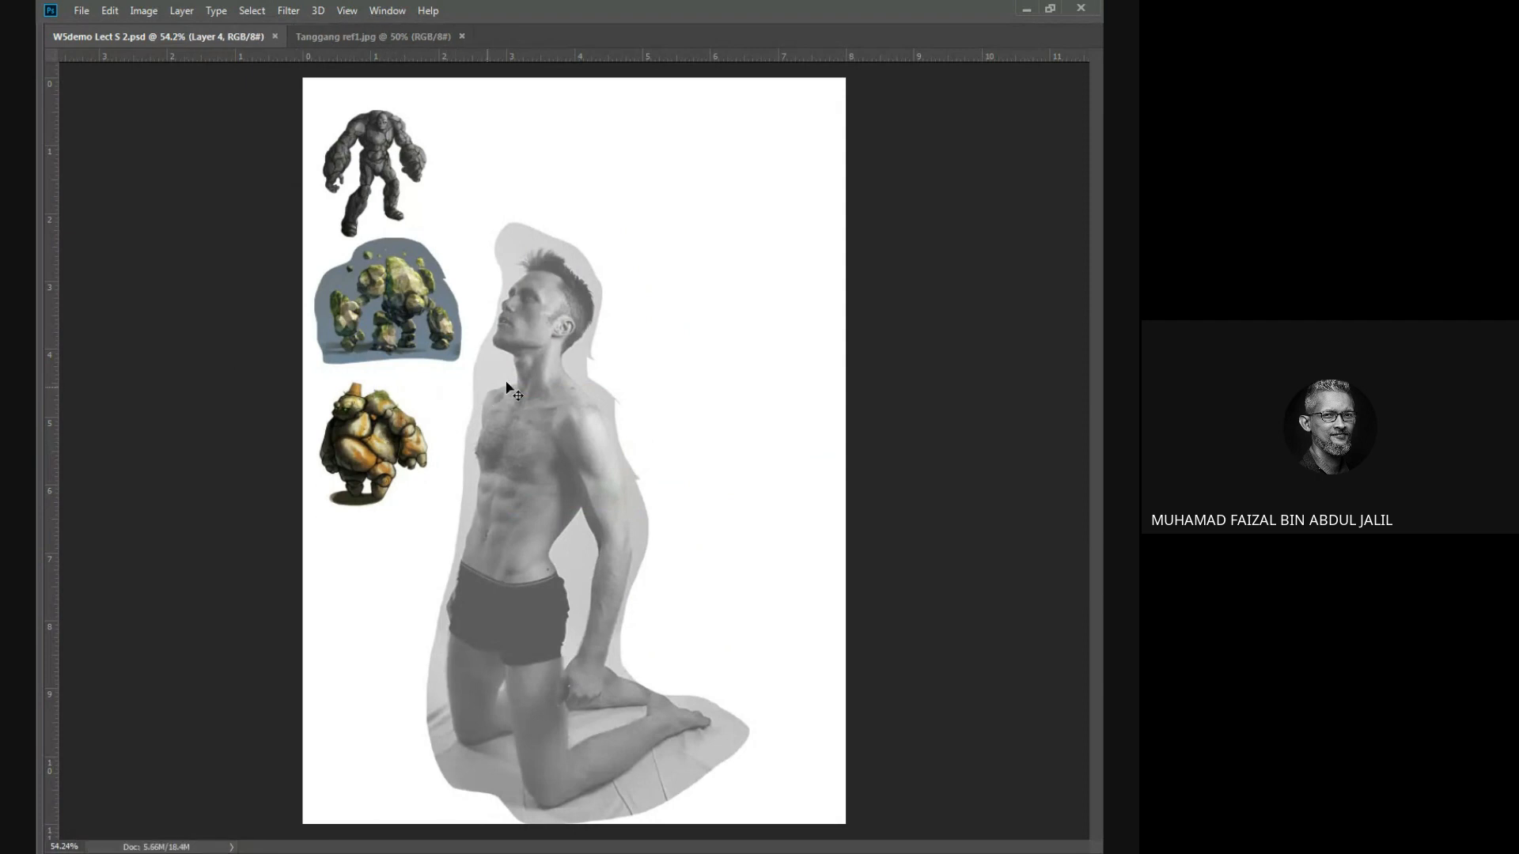
Open the sheet of numbered boulder creatures from the ref folder, lasso and copy creature number 1, and close the sheet.
{"action": "key", "text": "ctrl+o"}
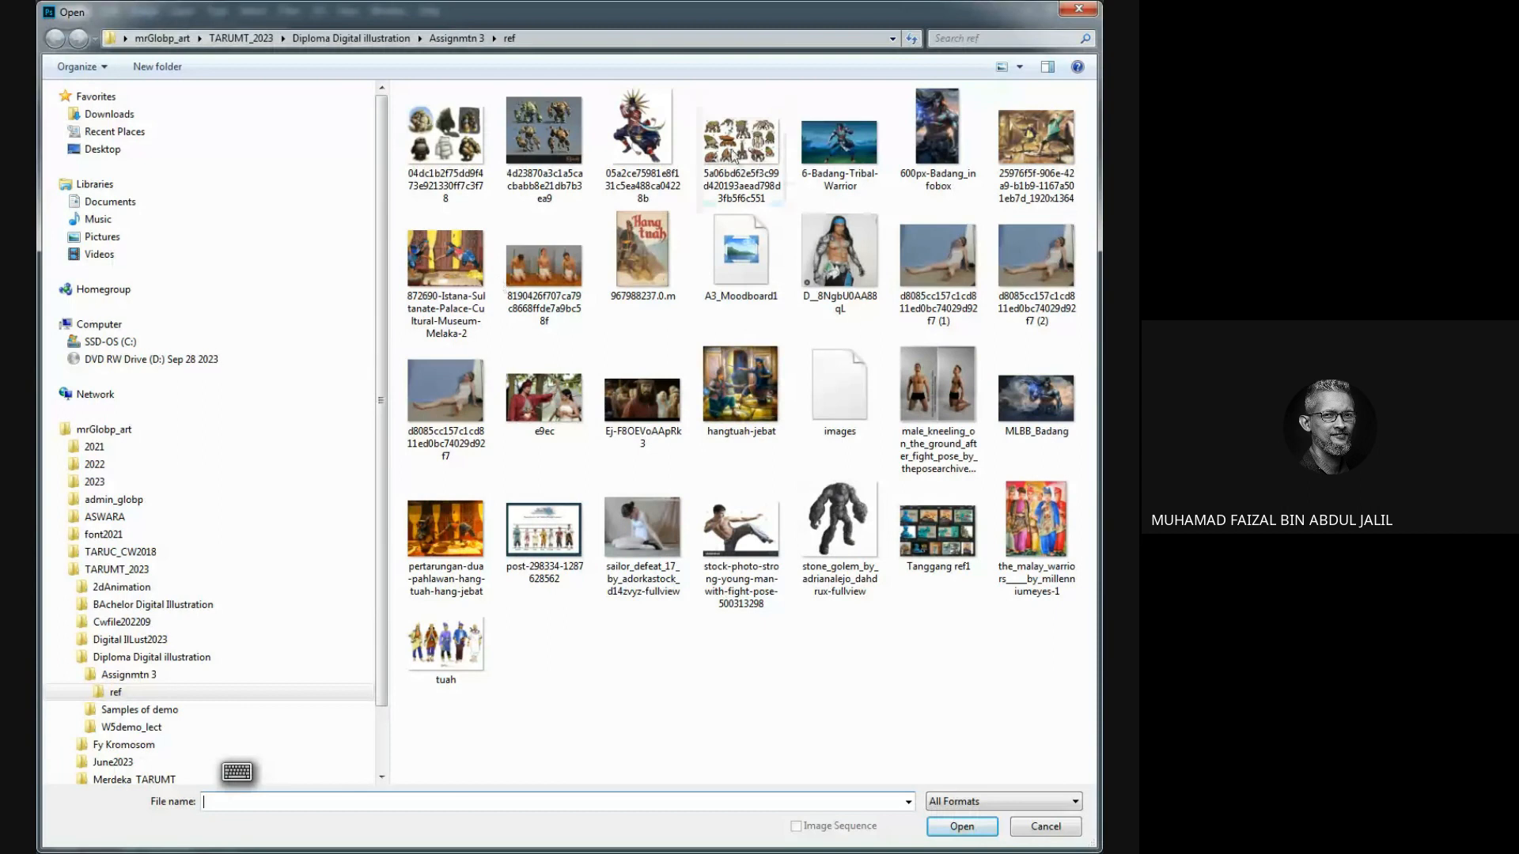
{"action": "double_click", "coordinate": [742, 143]}
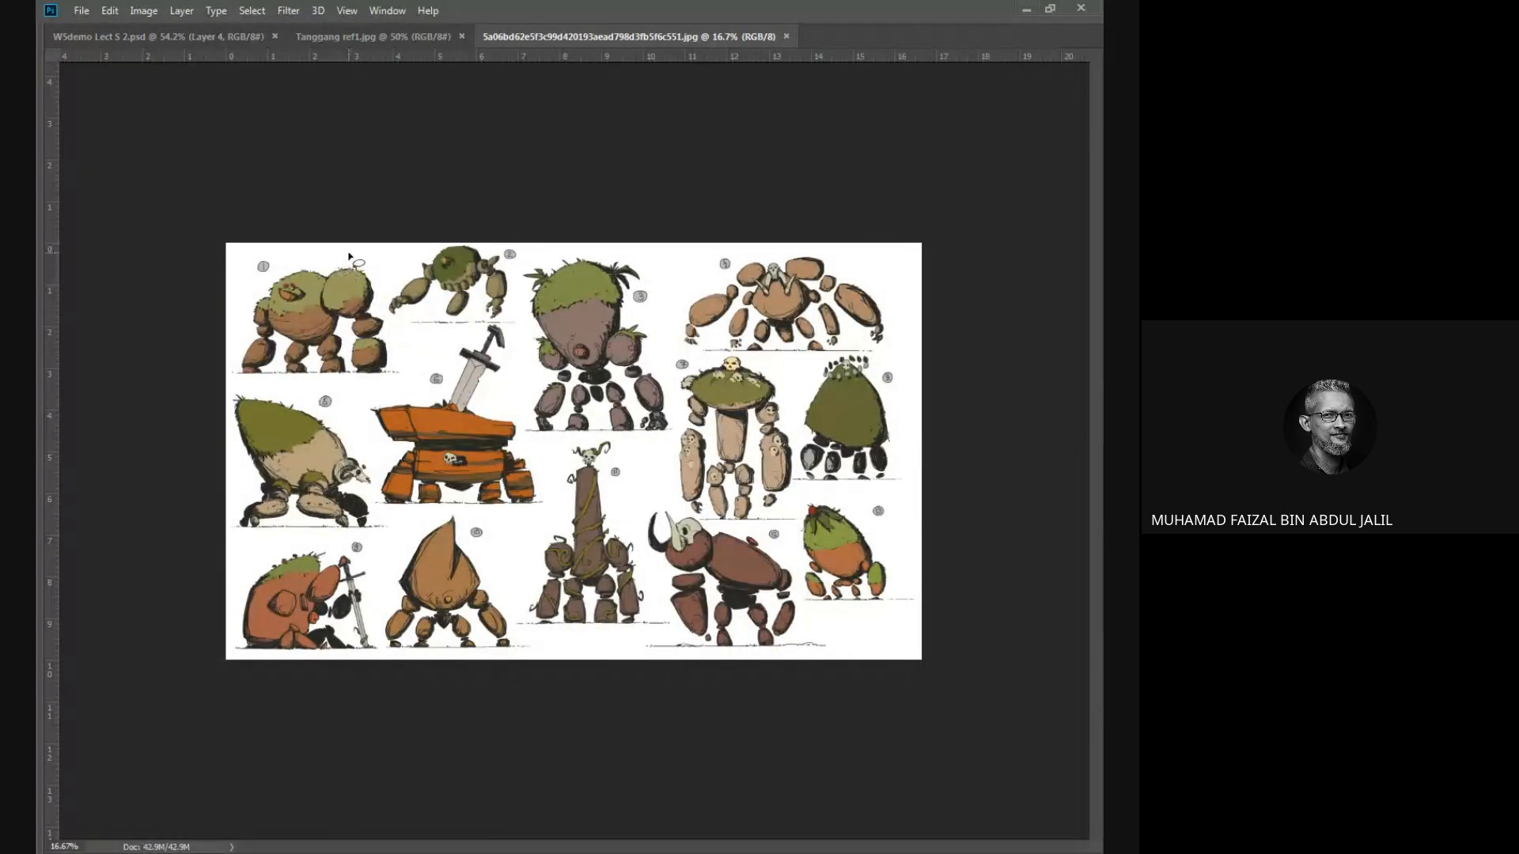
{"action": "mouse_move", "coordinate": [335, 259]}
{"action": "left_mouse_down"}
{"action": "mouse_move", "coordinate": [292, 261]}
{"action": "mouse_move", "coordinate": [235, 348]}
{"action": "mouse_move", "coordinate": [236, 380]}
{"action": "mouse_move", "coordinate": [401, 381]}
{"action": "mouse_move", "coordinate": [387, 273]}
{"action": "mouse_move", "coordinate": [318, 254]}
{"action": "left_mouse_up"}
{"action": "key", "text": "ctrl+w"}
Paste the moss-topped boulder creature, scale it down to fit below the orange-patched golem along the canvas's left side, and save.
{"action": "key", "text": "ctrl+v"}
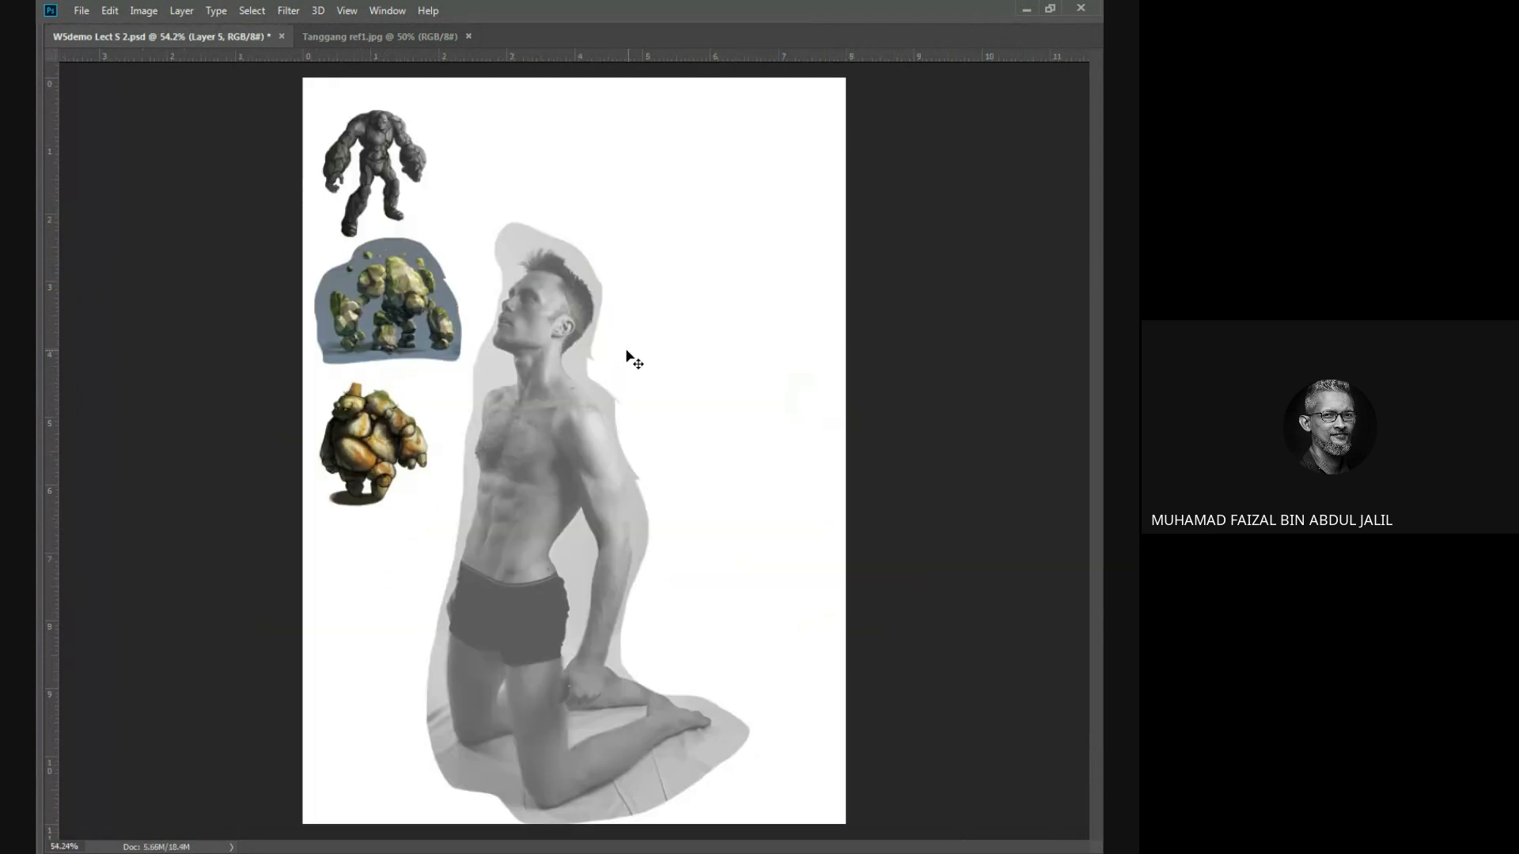
{"action": "key", "text": "ctrl+t"}
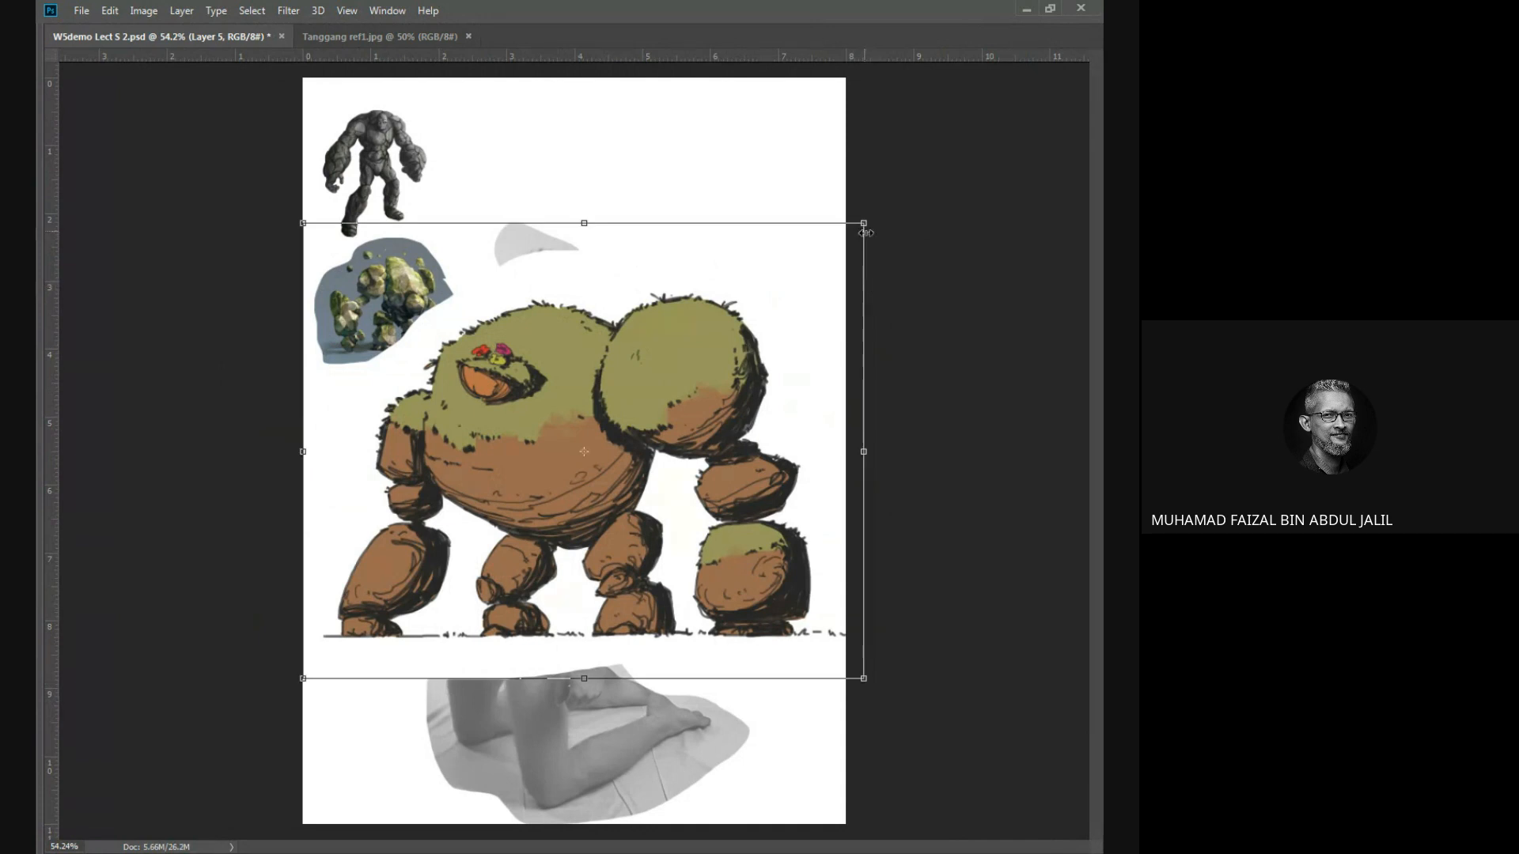
{"action": "left_click_drag", "start_coordinate": [857, 229], "coordinate": [656, 392]}
{"action": "left_click_drag", "start_coordinate": [607, 446], "coordinate": [414, 564]}
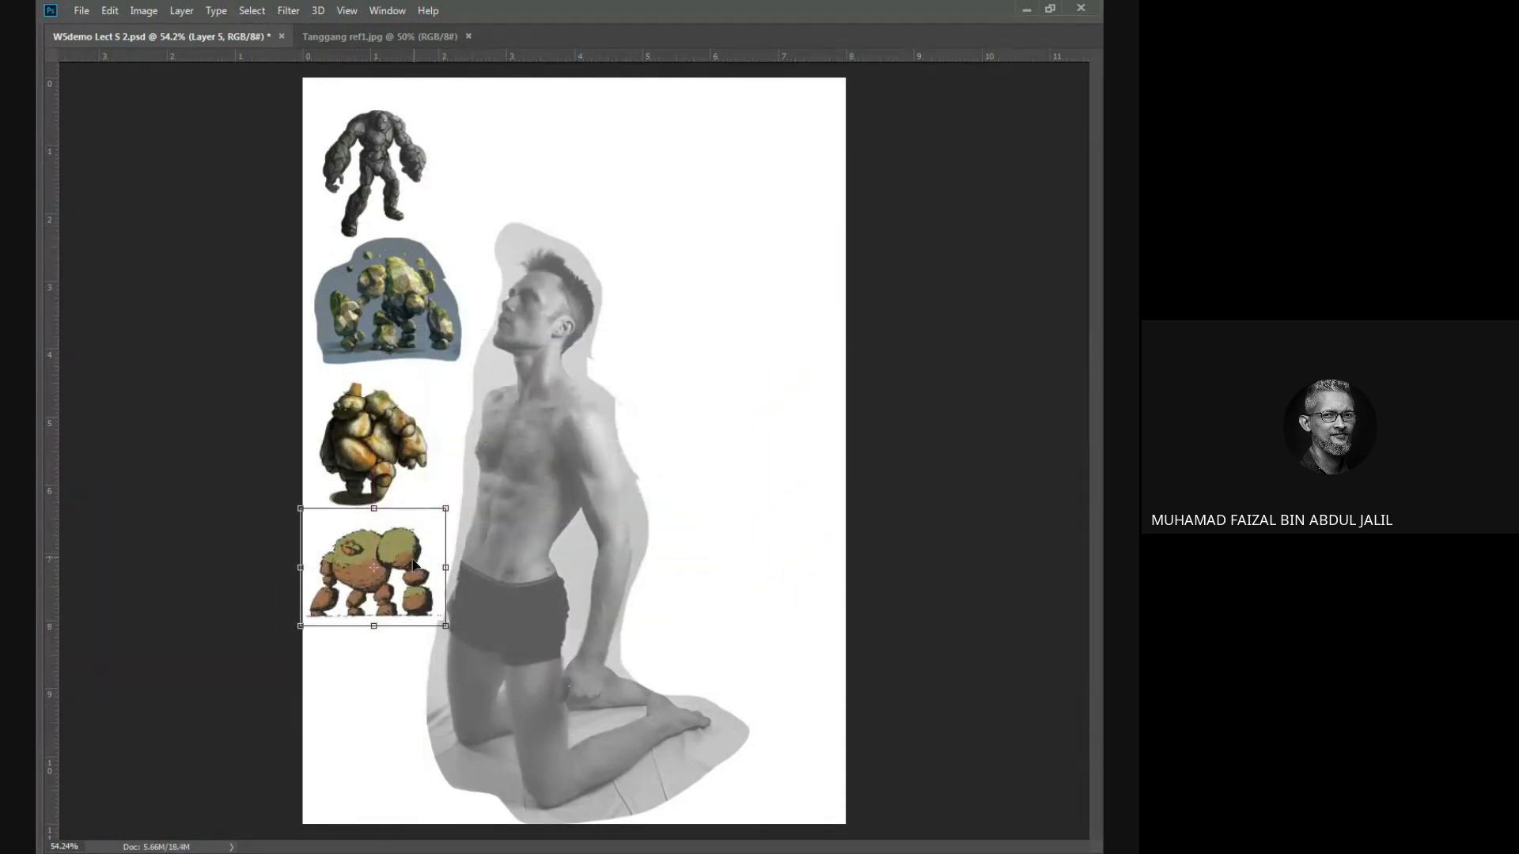
{"action": "left_click_drag", "start_coordinate": [446, 509], "coordinate": [438, 508]}
{"action": "key", "text": "Return"}
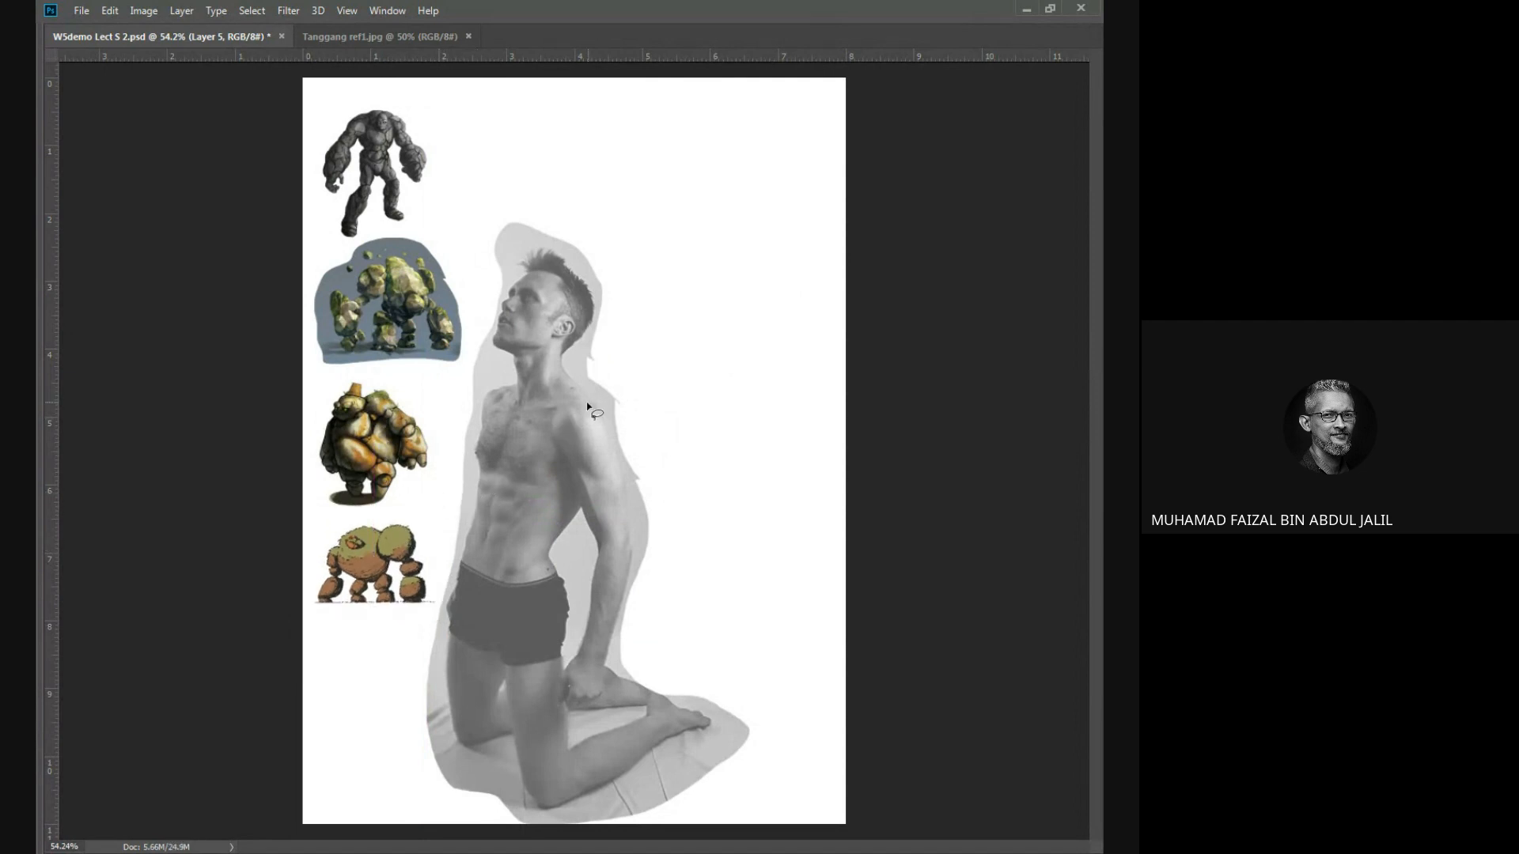
{"action": "key", "text": "ctrl+s"}
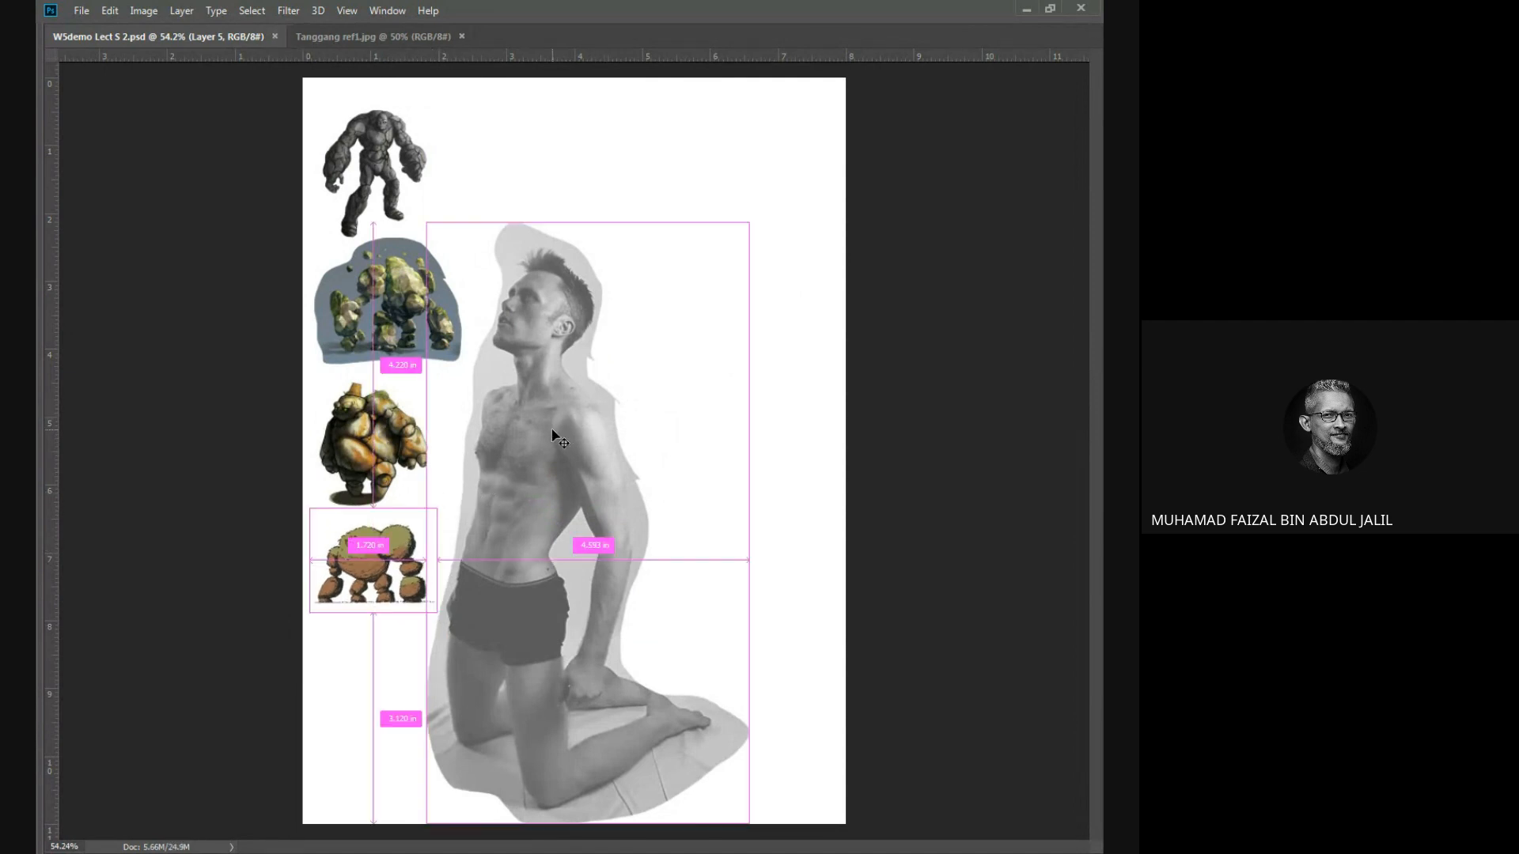
Show the panels, select Layer 1 and shift the kneeling man to the right, away from the column of golems.
{"action": "key", "text": "Tab"}
{"action": "left_click", "coordinate": [930, 610]}
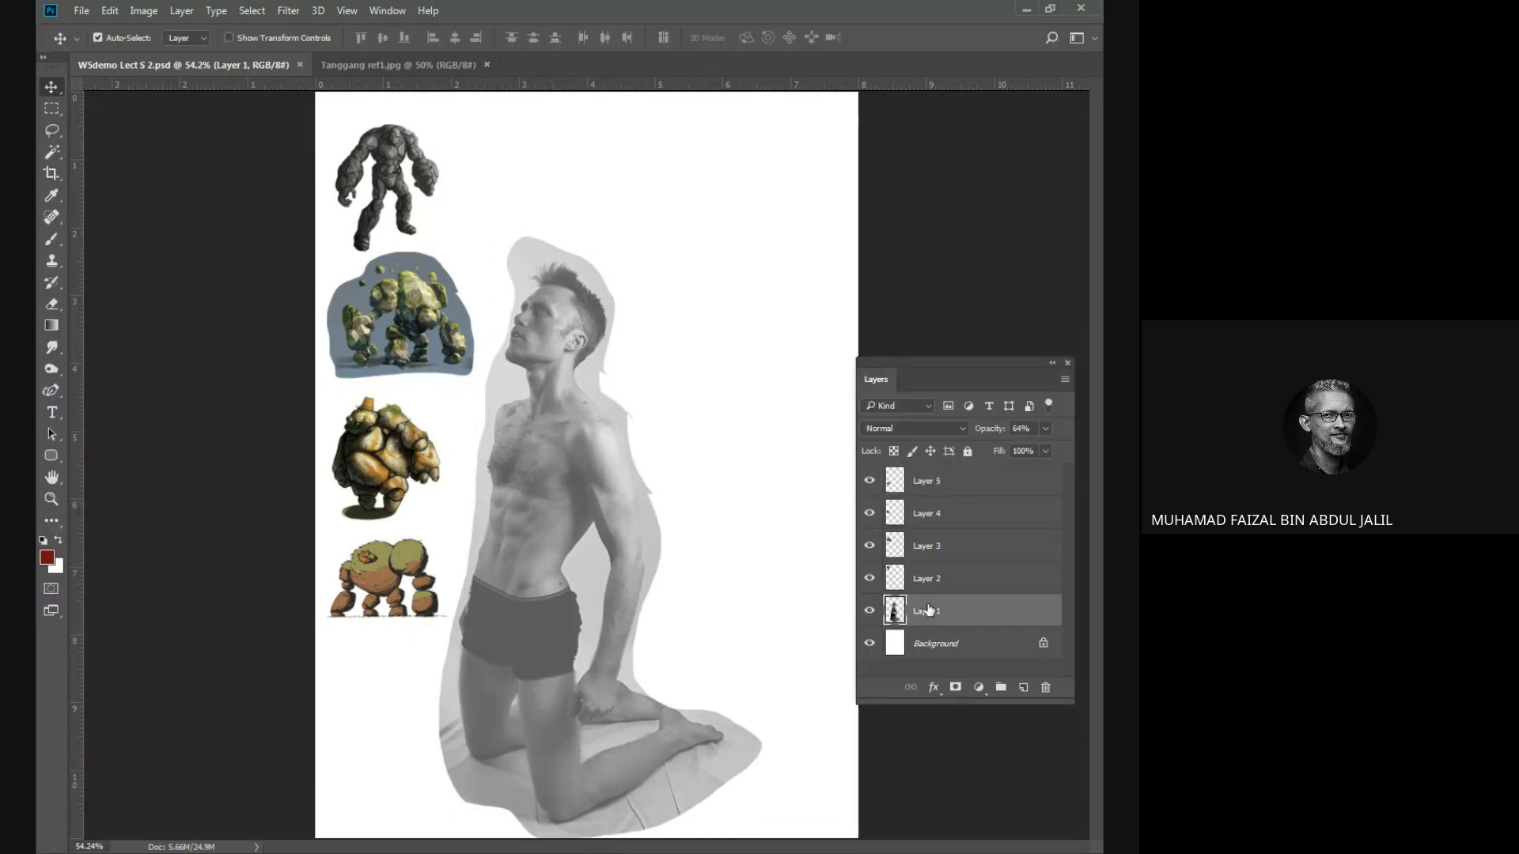
{"action": "left_click_drag", "start_coordinate": [565, 524], "coordinate": [624, 524]}
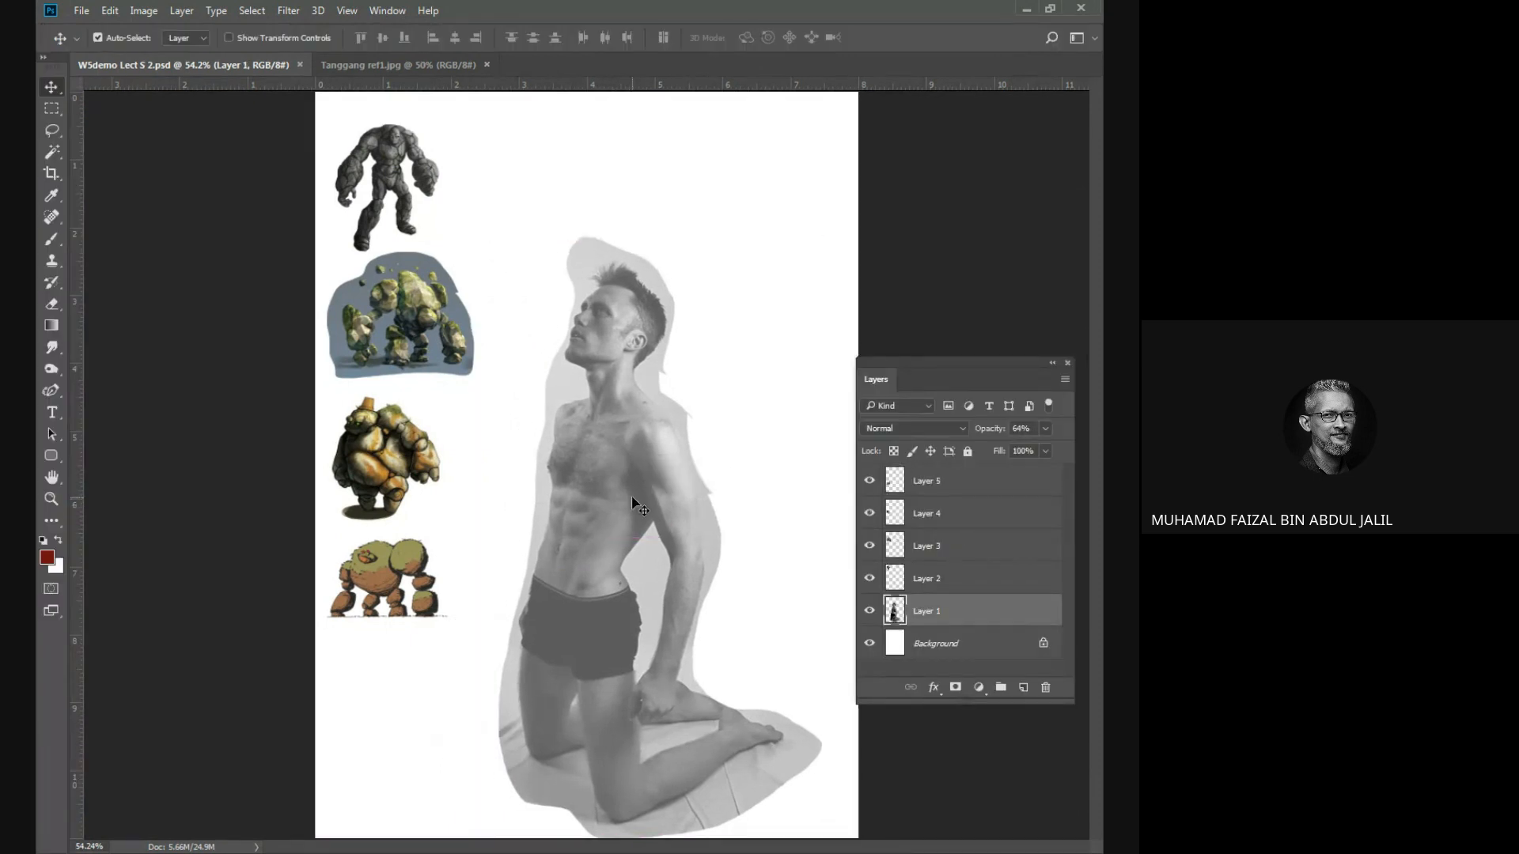
Add a new layer above Layer 5, name it "sketch" and save the document.
{"action": "left_click", "coordinate": [992, 477]}
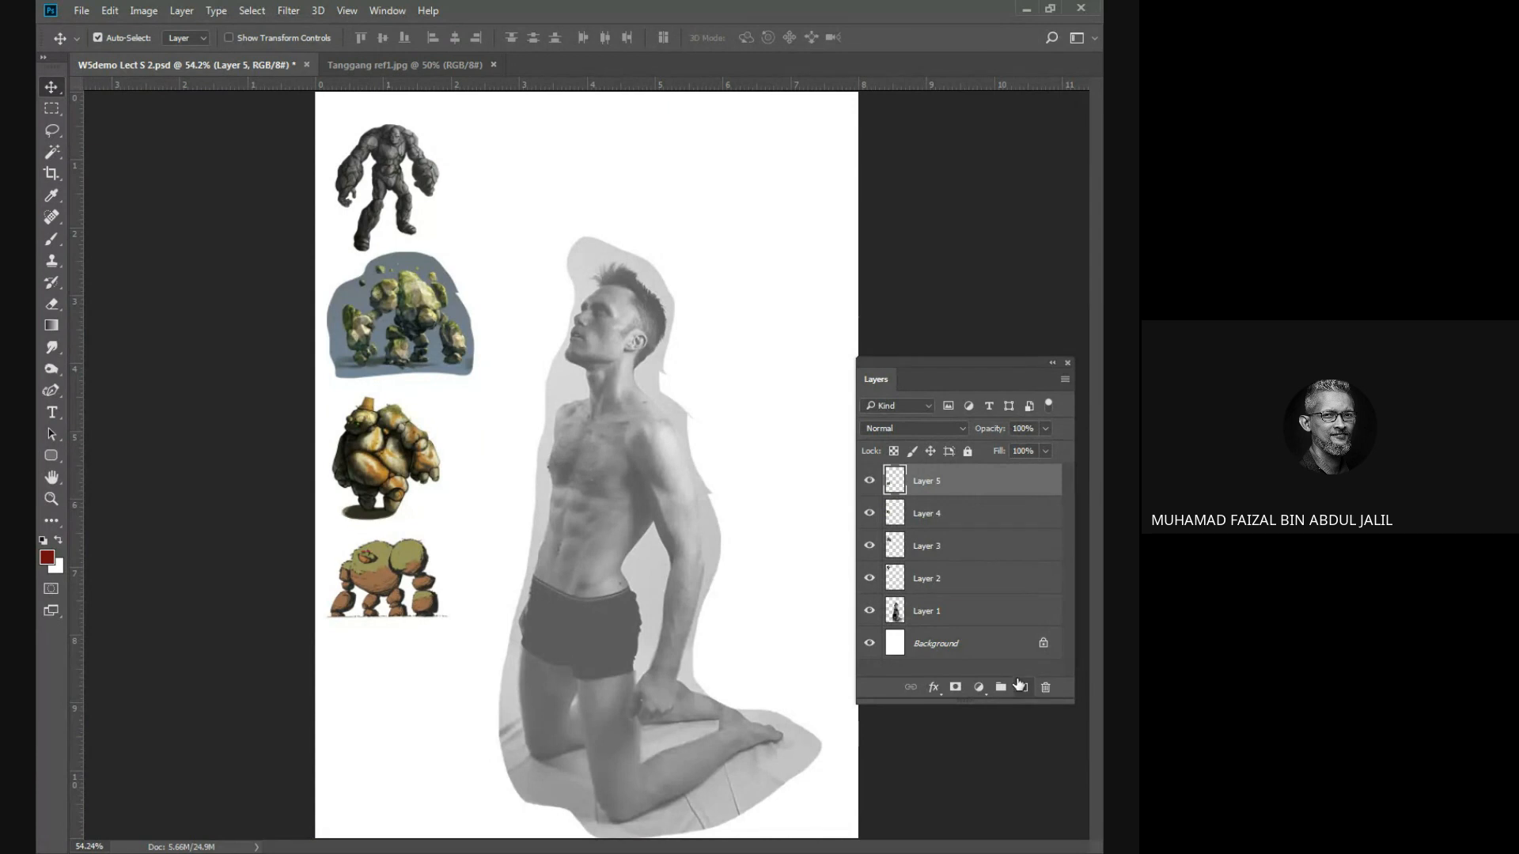
{"action": "left_click", "coordinate": [1023, 688]}
{"action": "key", "text": "ctrl+s"}
{"action": "double_click", "coordinate": [925, 481]}
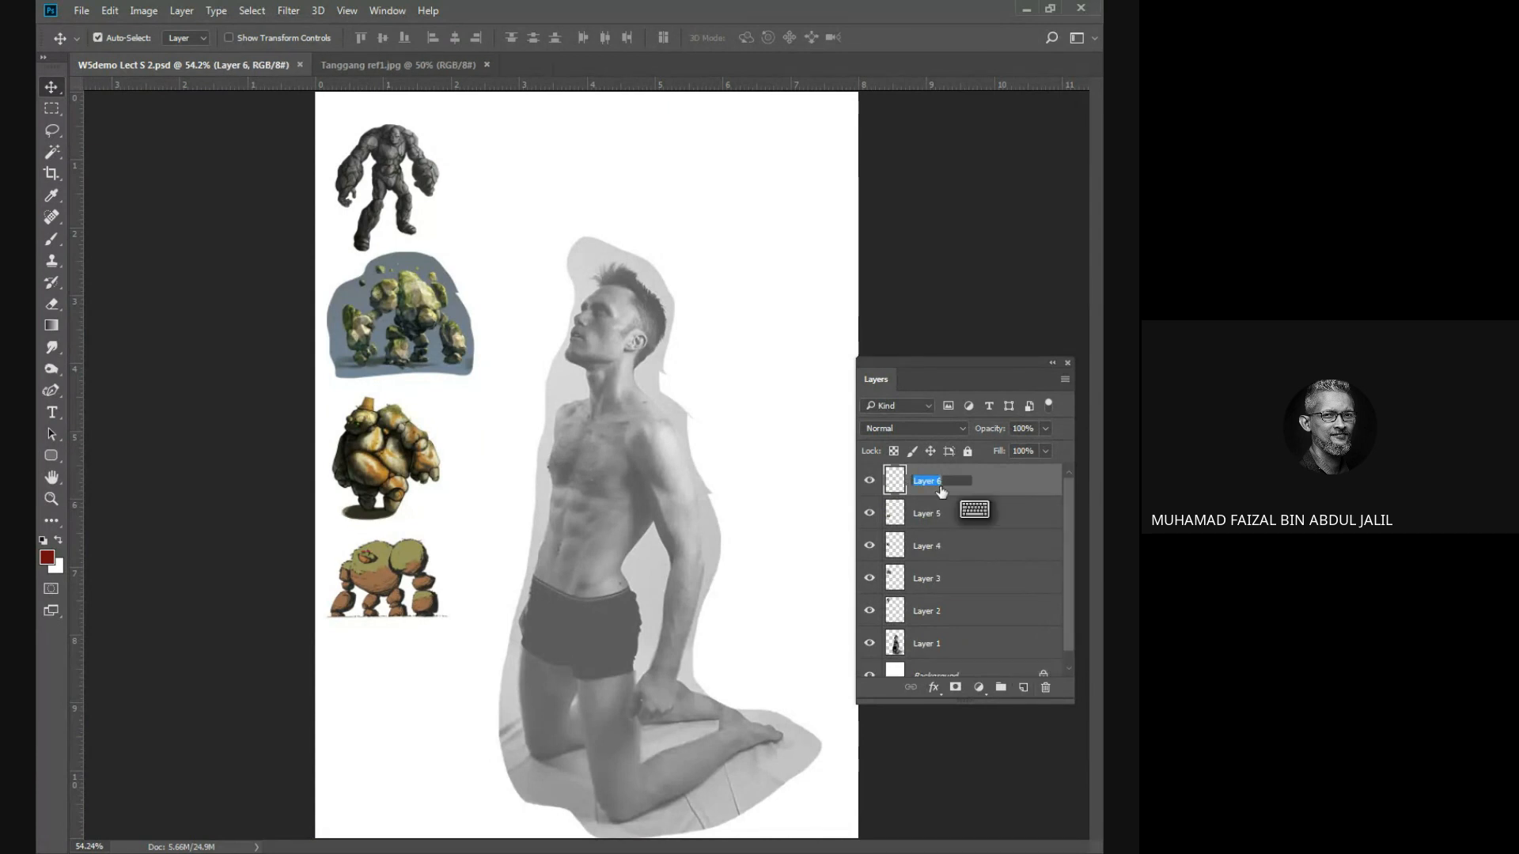
{"action": "type", "text": "sketch"}
{"action": "key", "text": "Return"}
{"action": "key", "text": "ctrl+s"}
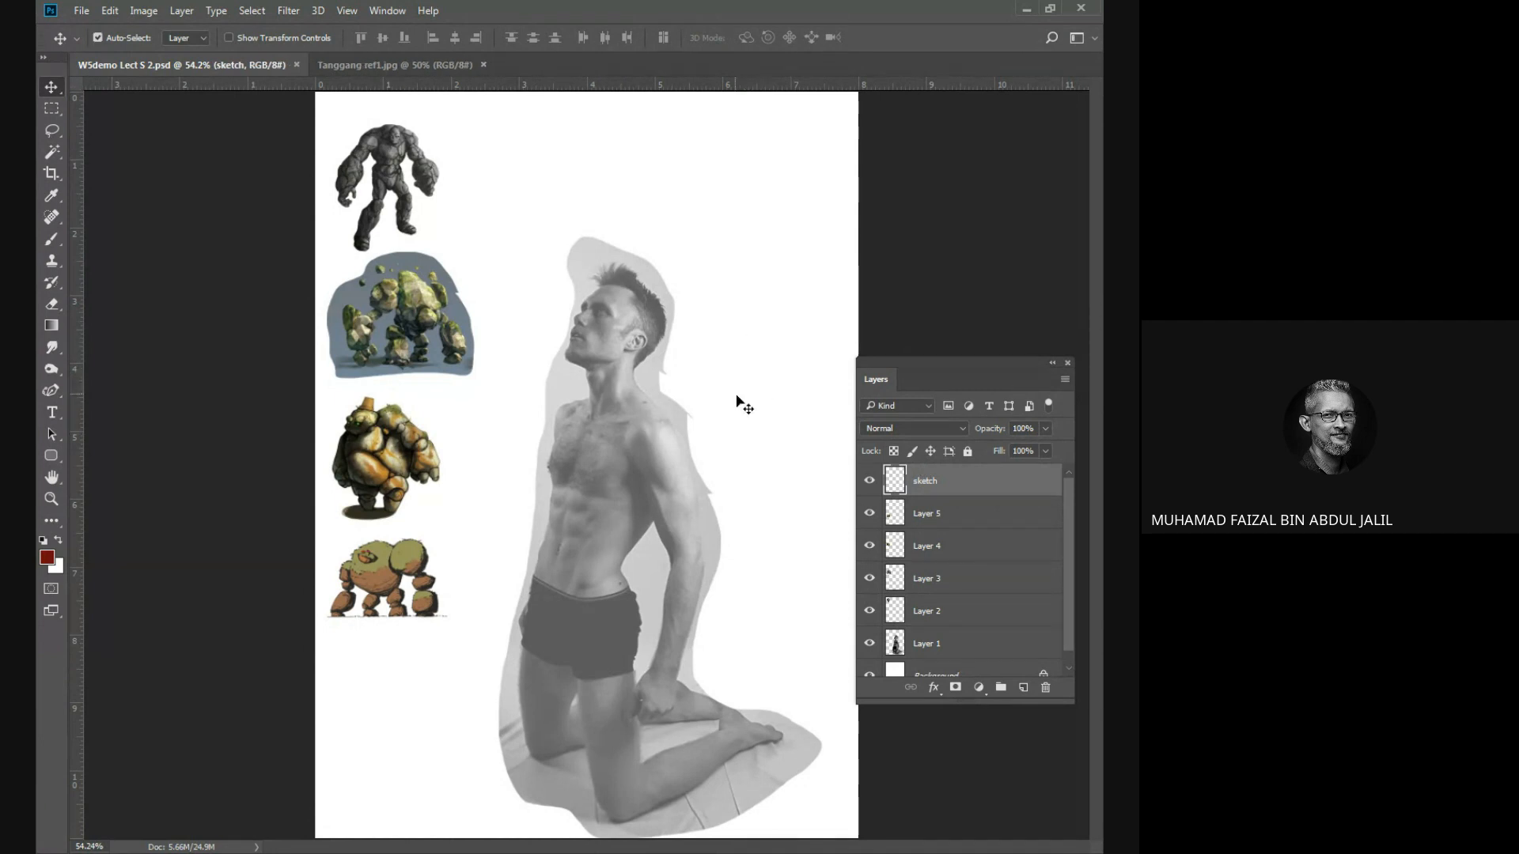
Activate the Brush, hide the panels and frame the kneeling man's head and chest at 100% zoom.
{"action": "key", "text": "b"}
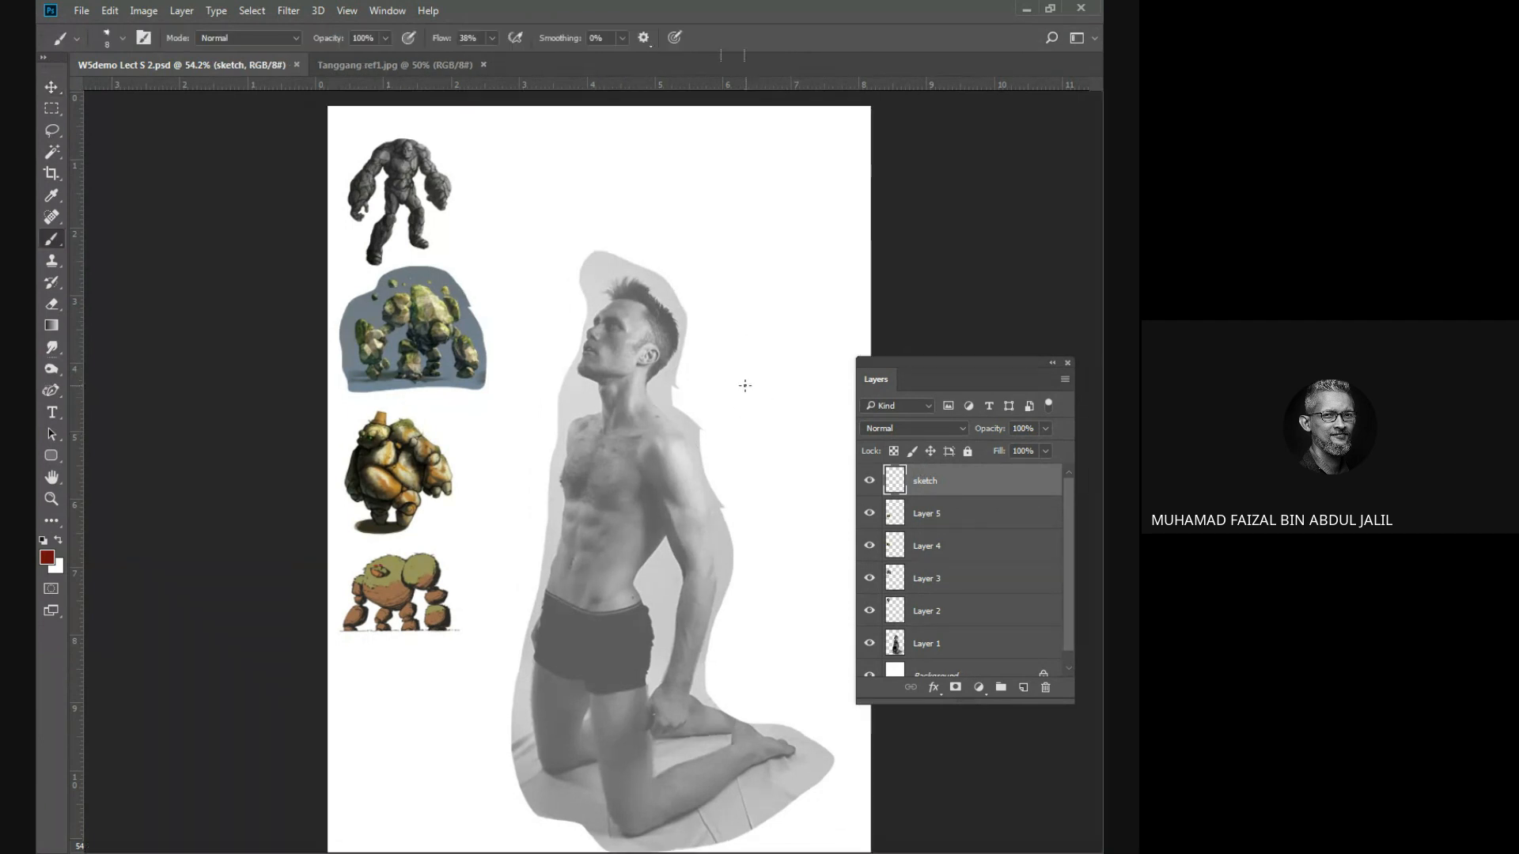
{"action": "key", "text": "Tab"}
{"action": "left_click", "coordinate": [588, 339]}
{"action": "left_click", "coordinate": [588, 339]}
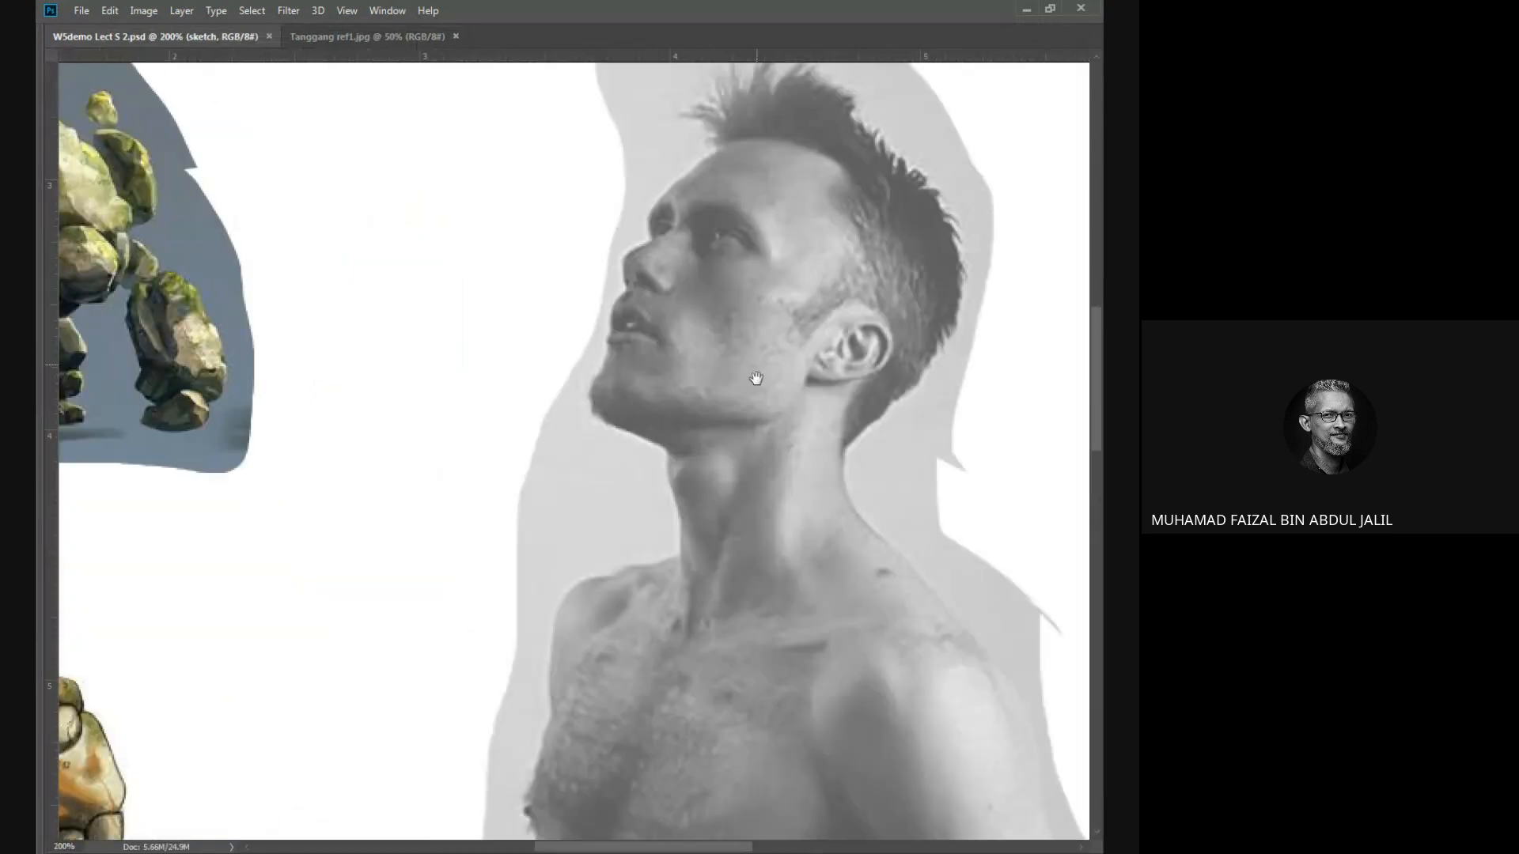
{"action": "left_click_drag", "start_coordinate": [794, 126], "coordinate": [750, 213]}
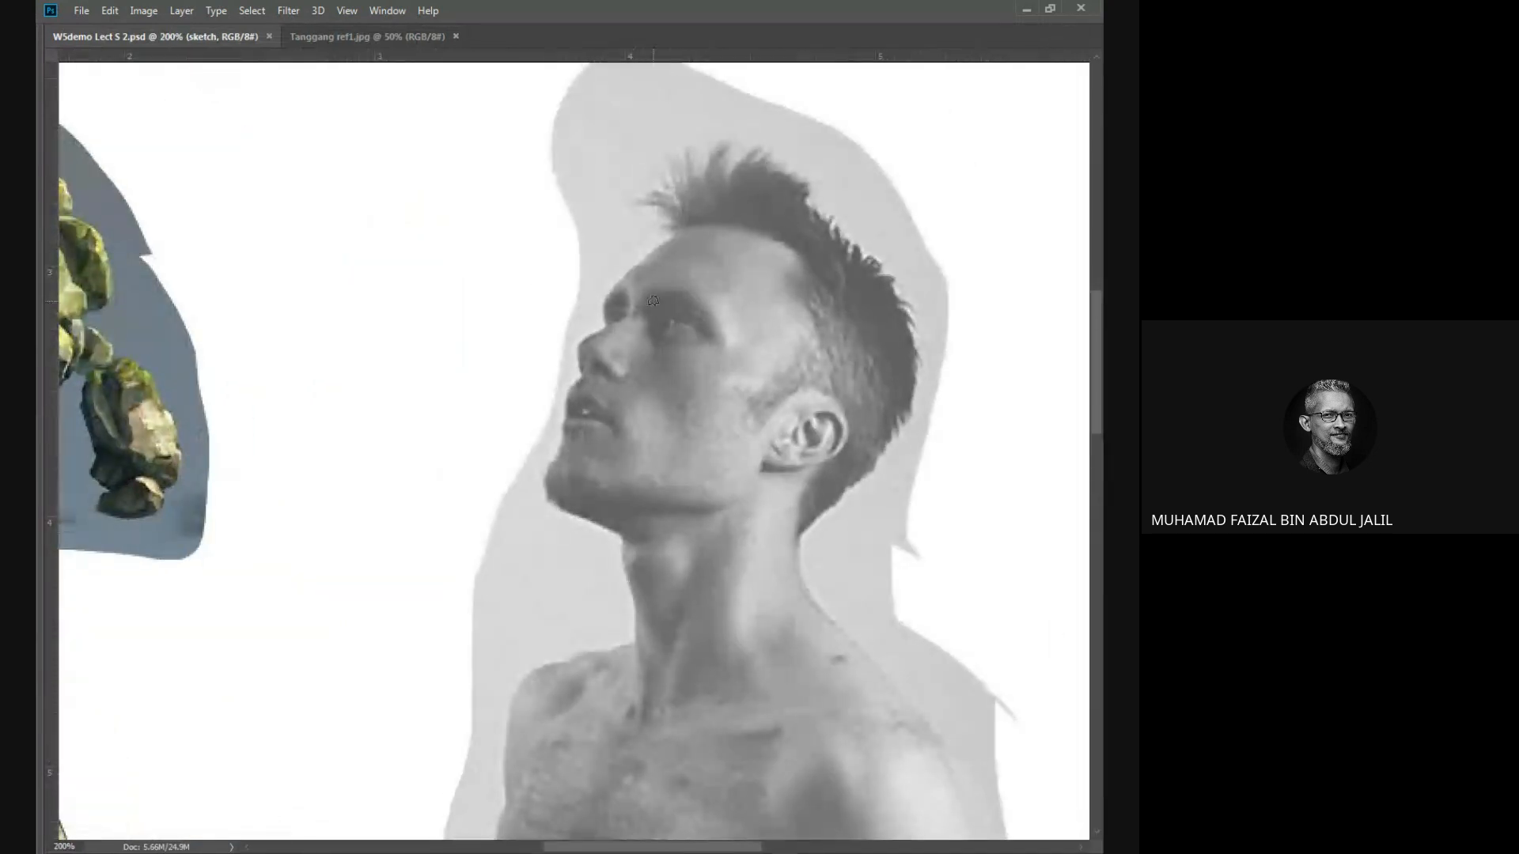
{"action": "key", "text": "ctrl+minus"}
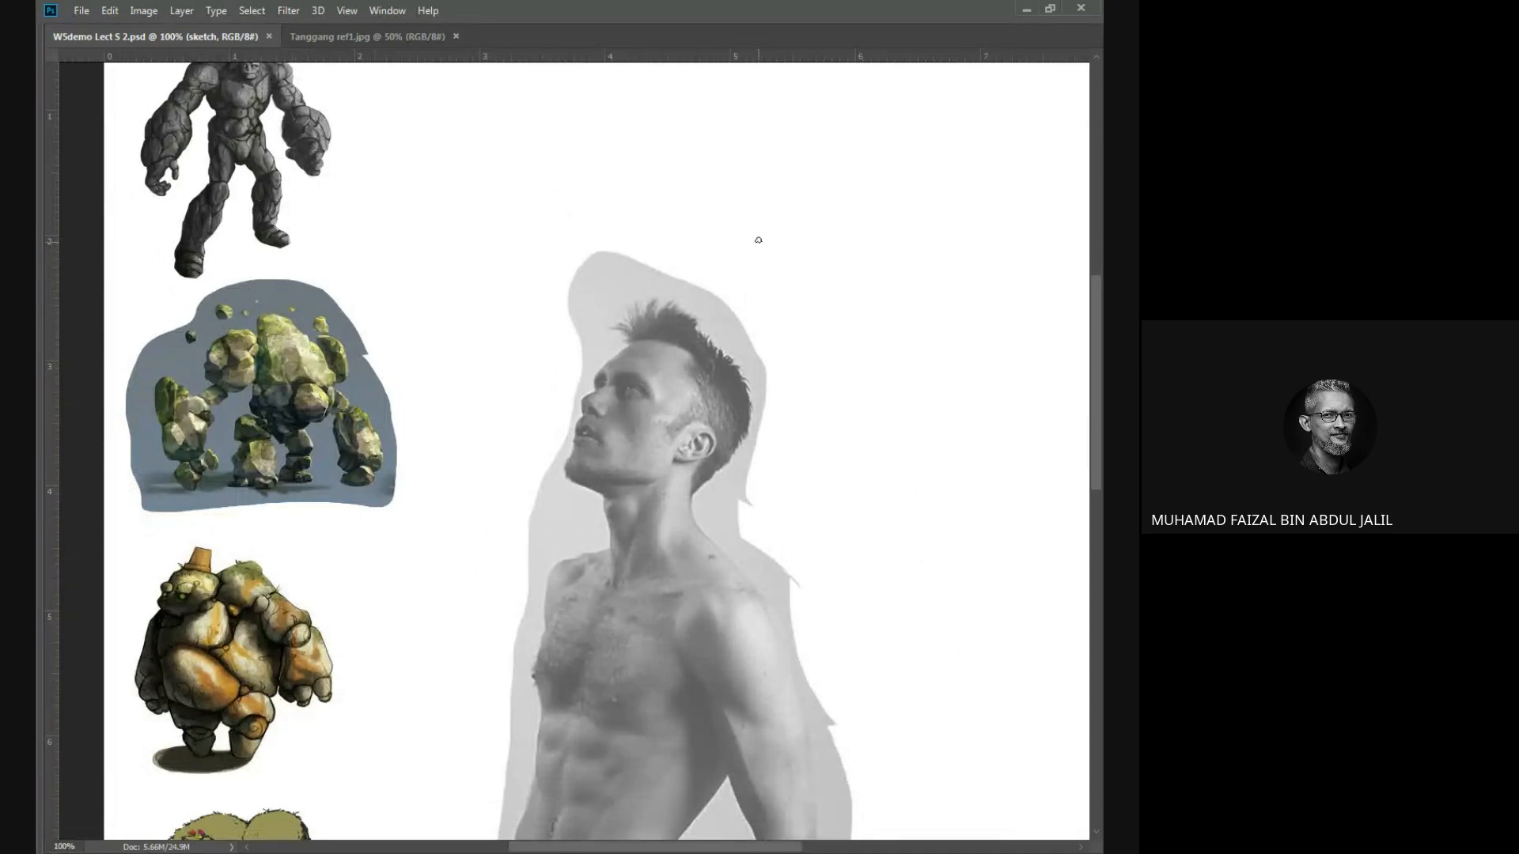
{"action": "left_click_drag", "start_coordinate": [631, 337], "coordinate": [714, 252]}
{"action": "key", "text": "ctrl+z"}
{"action": "key", "text": "Tab"}
{"action": "key", "text": "Tab"}
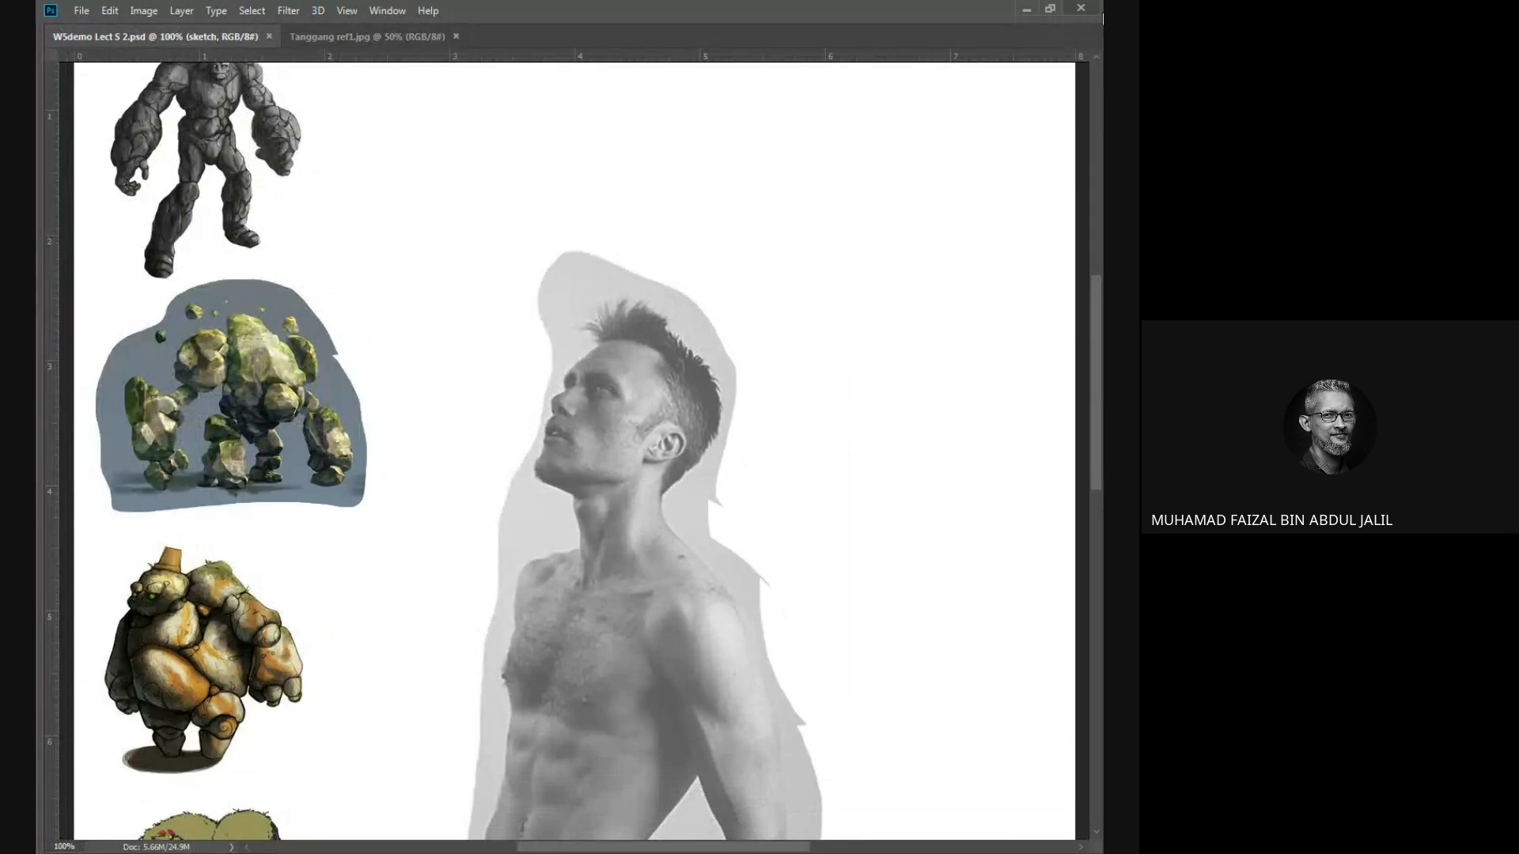
Shrink the Photoshop window over the browser and check the Google Meet call in the tab behind it.
{"action": "left_click", "coordinate": [1050, 8]}
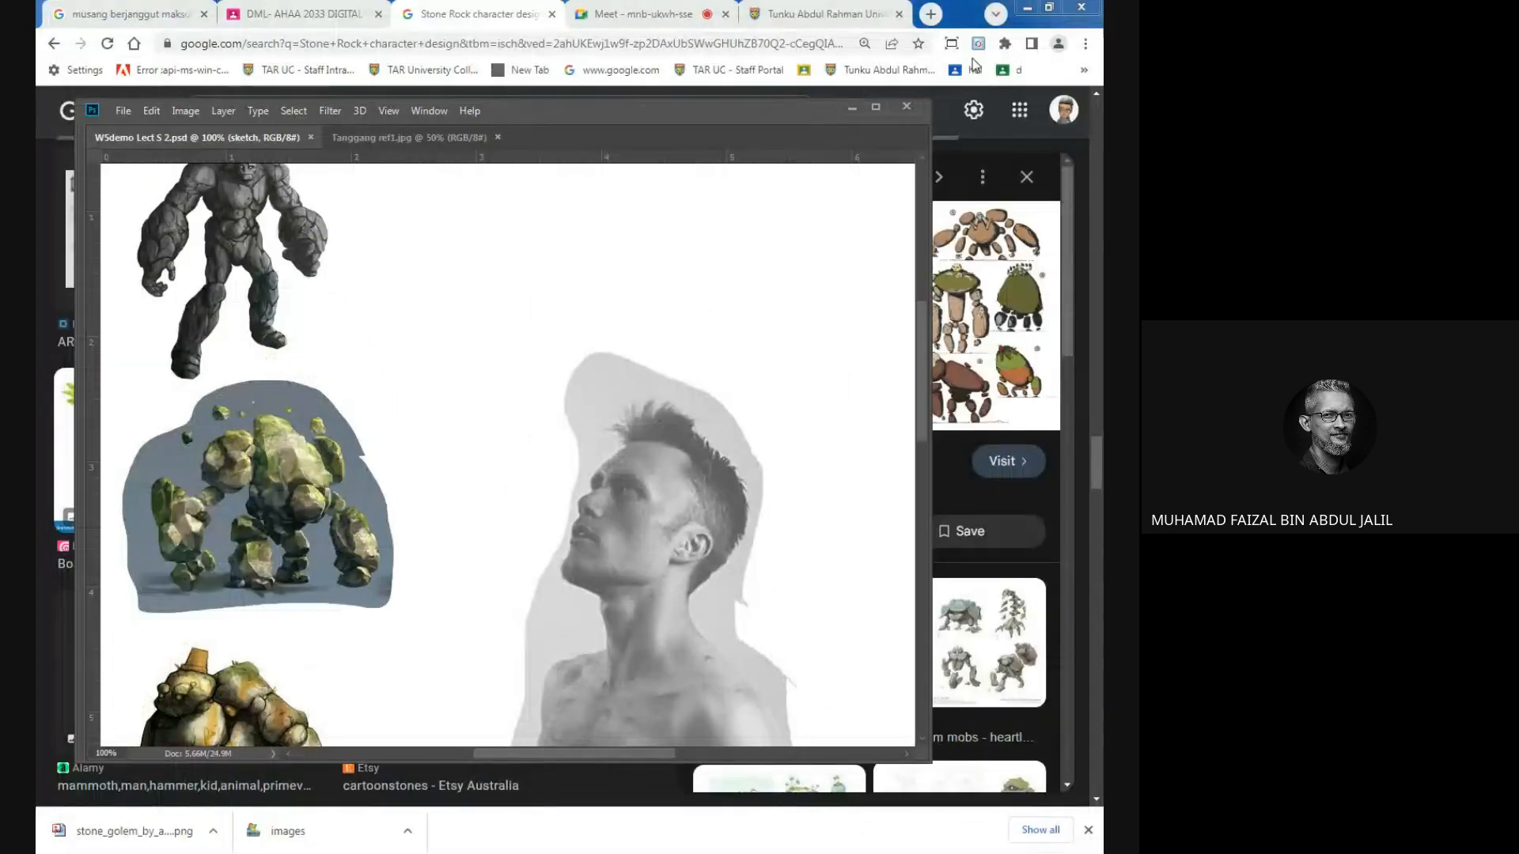
{"action": "left_click", "coordinate": [633, 13]}
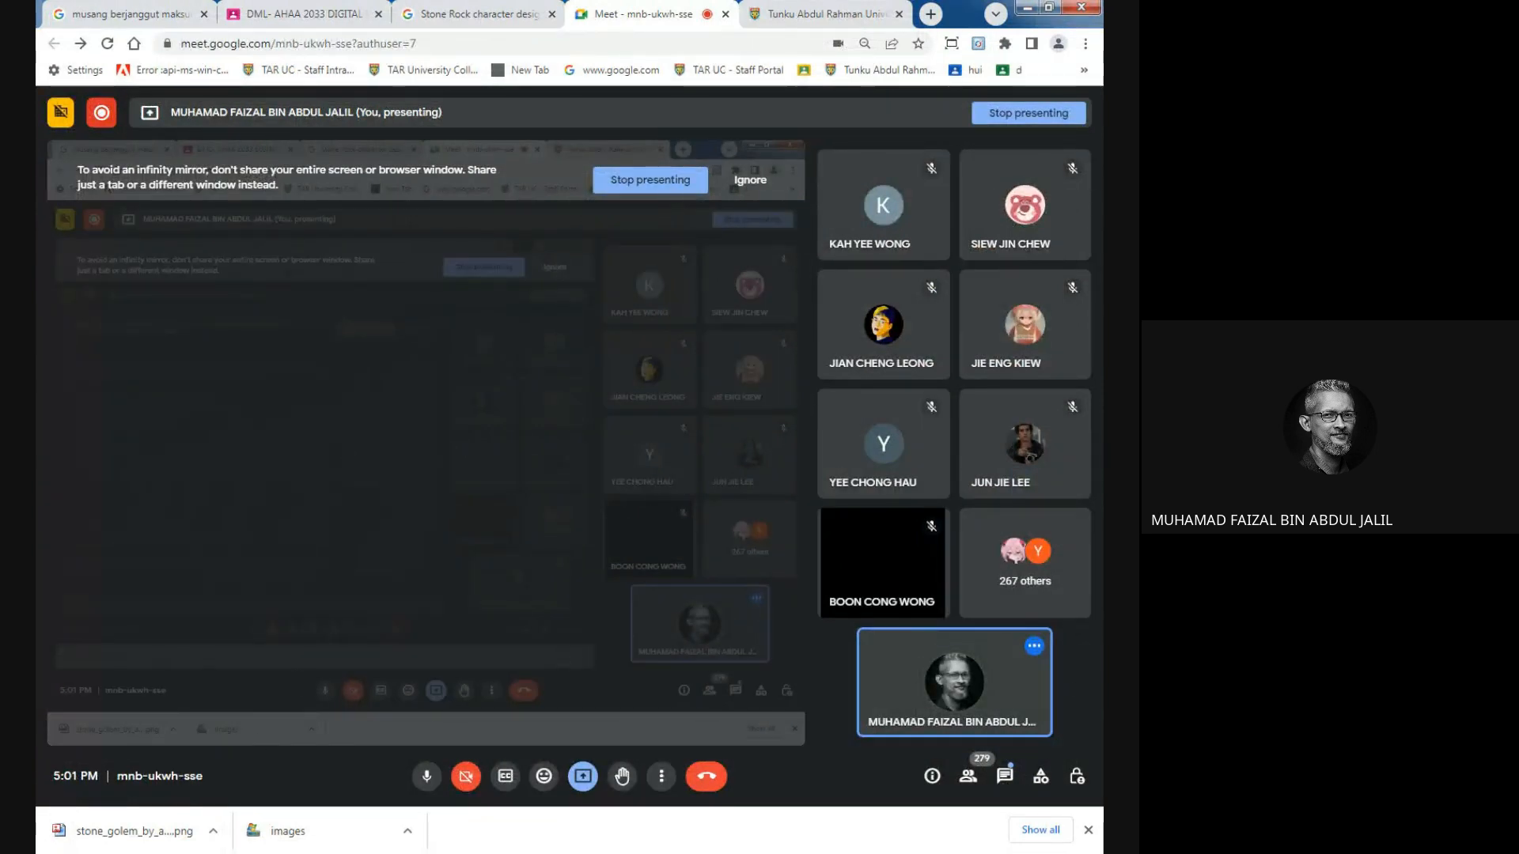
{"action": "key", "text": "alt+Tab"}
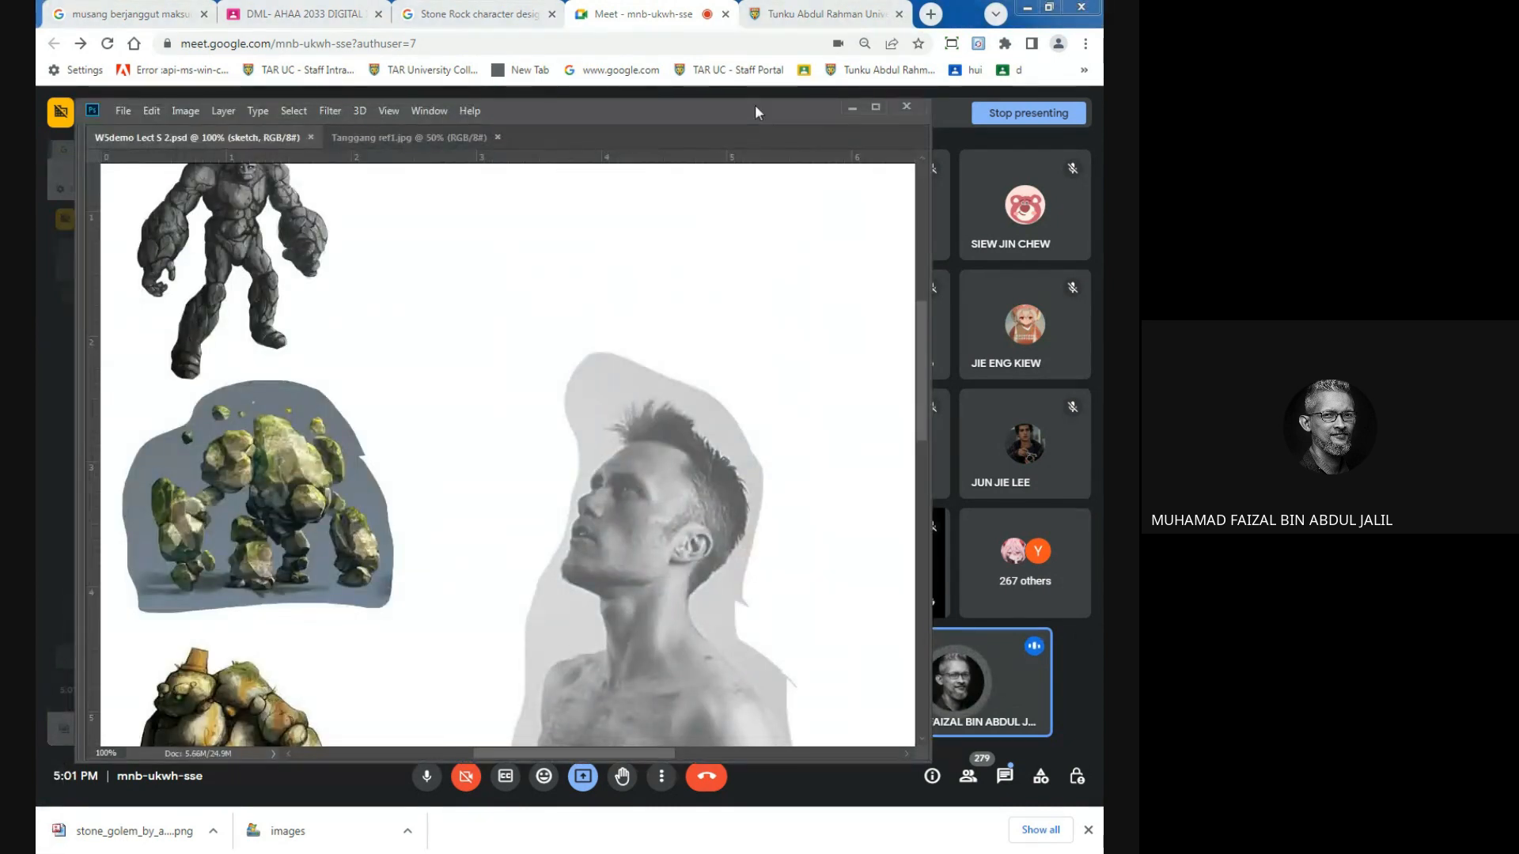
{"action": "left_click_drag", "start_coordinate": [756, 111], "coordinate": [749, 76]}
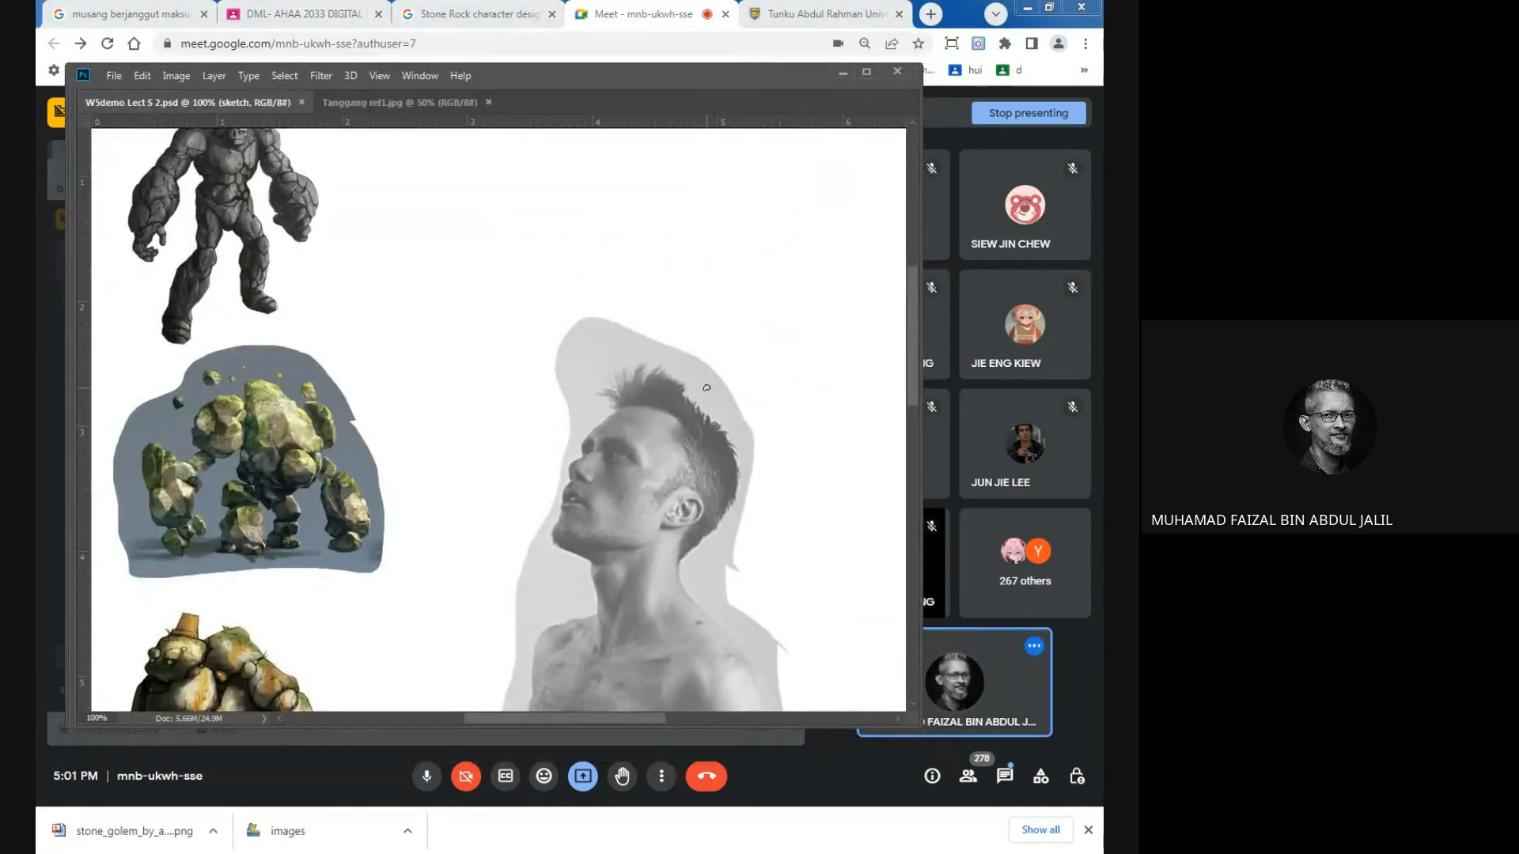
{"action": "left_click", "coordinate": [1006, 776]}
{"action": "left_click", "coordinate": [1008, 776]}
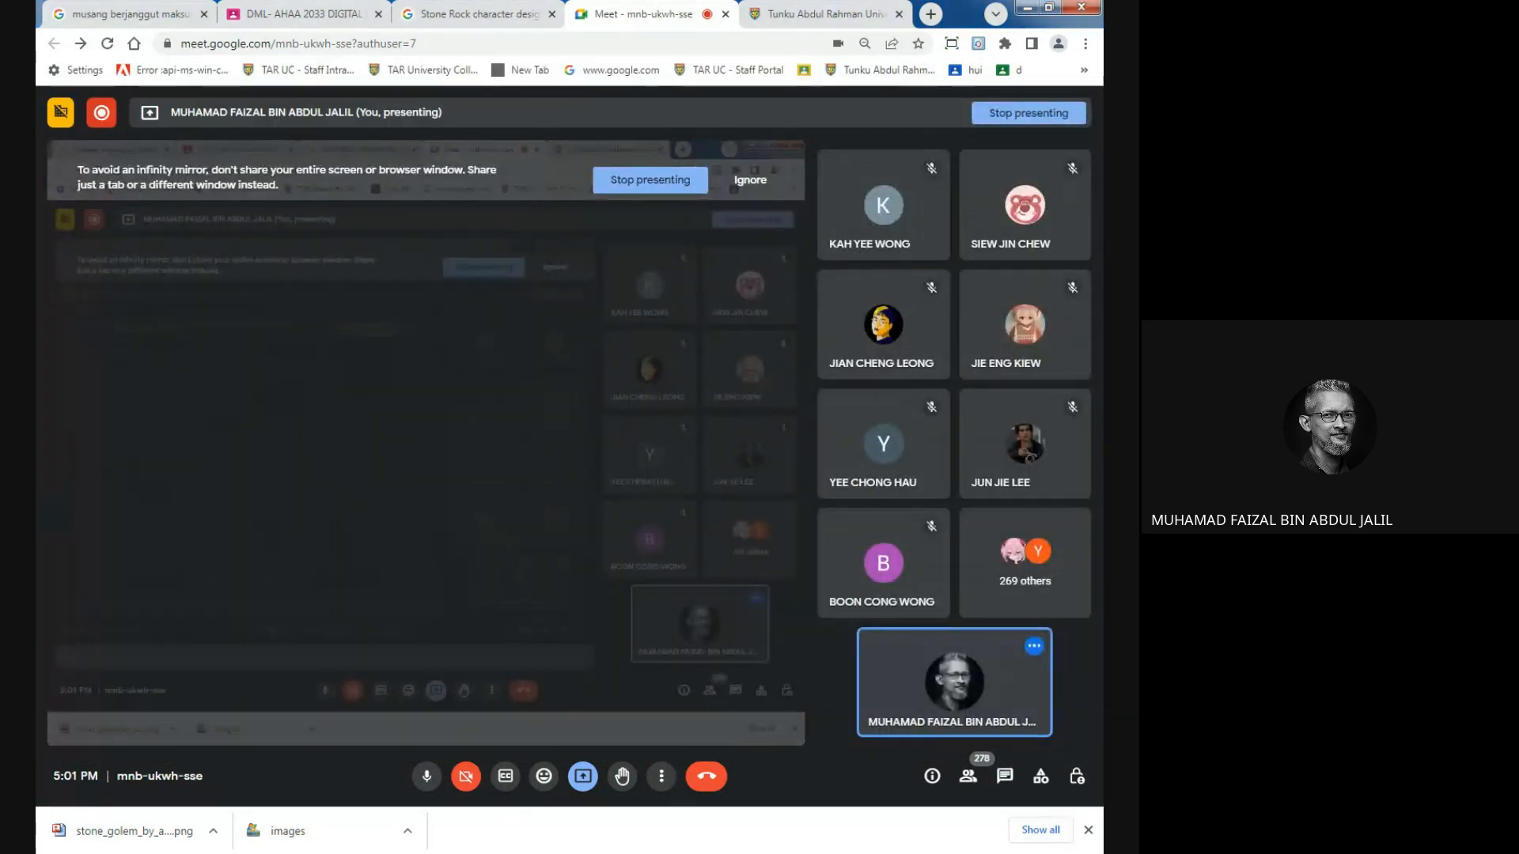
{"action": "key", "text": "alt+Tab"}
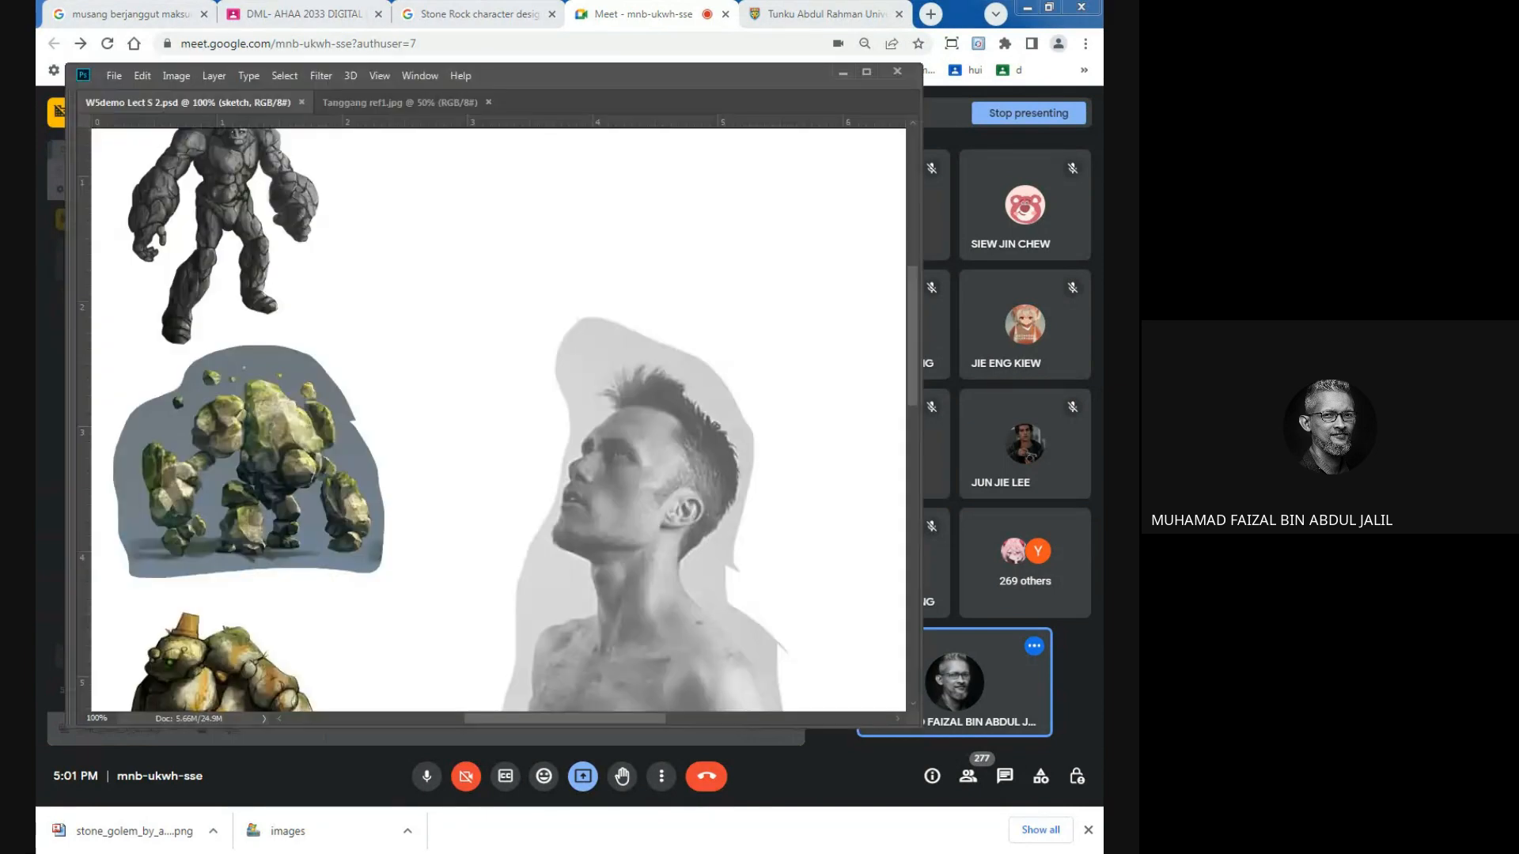
Sketch dark red construction lines over the man's head and neck: face contour, cheek-to-ear curve, neck sides, neck base and back of the skull.
{"action": "scroll", "coordinate": [617, 433], "scroll_direction": "down", "scroll_amount": 4}
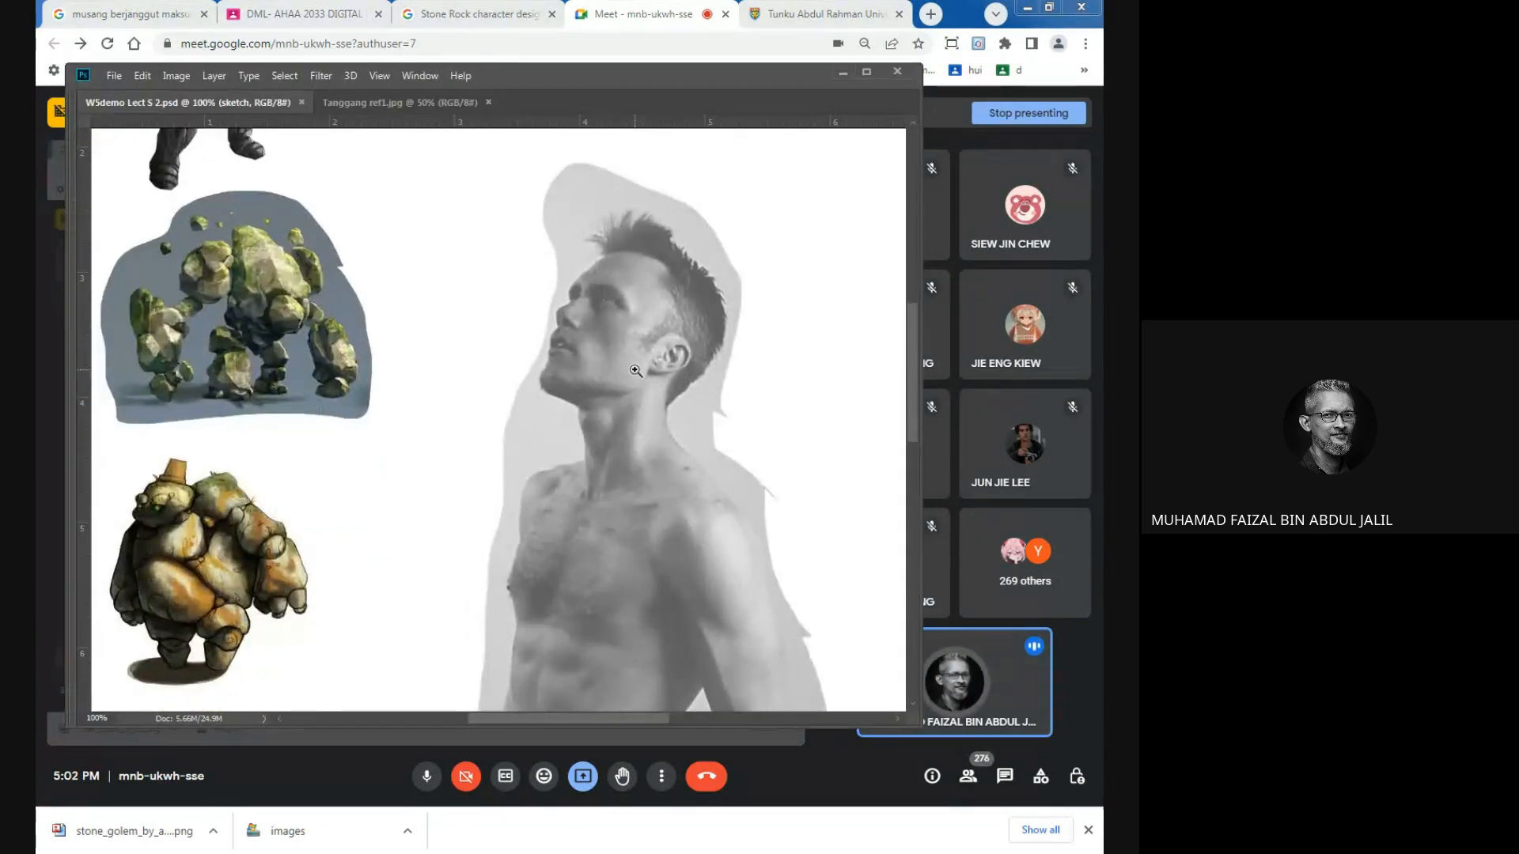
{"action": "left_click", "coordinate": [634, 370], "text": "ctrl"}
{"action": "scroll", "coordinate": [585, 198], "scroll_direction": "up", "scroll_amount": 2}
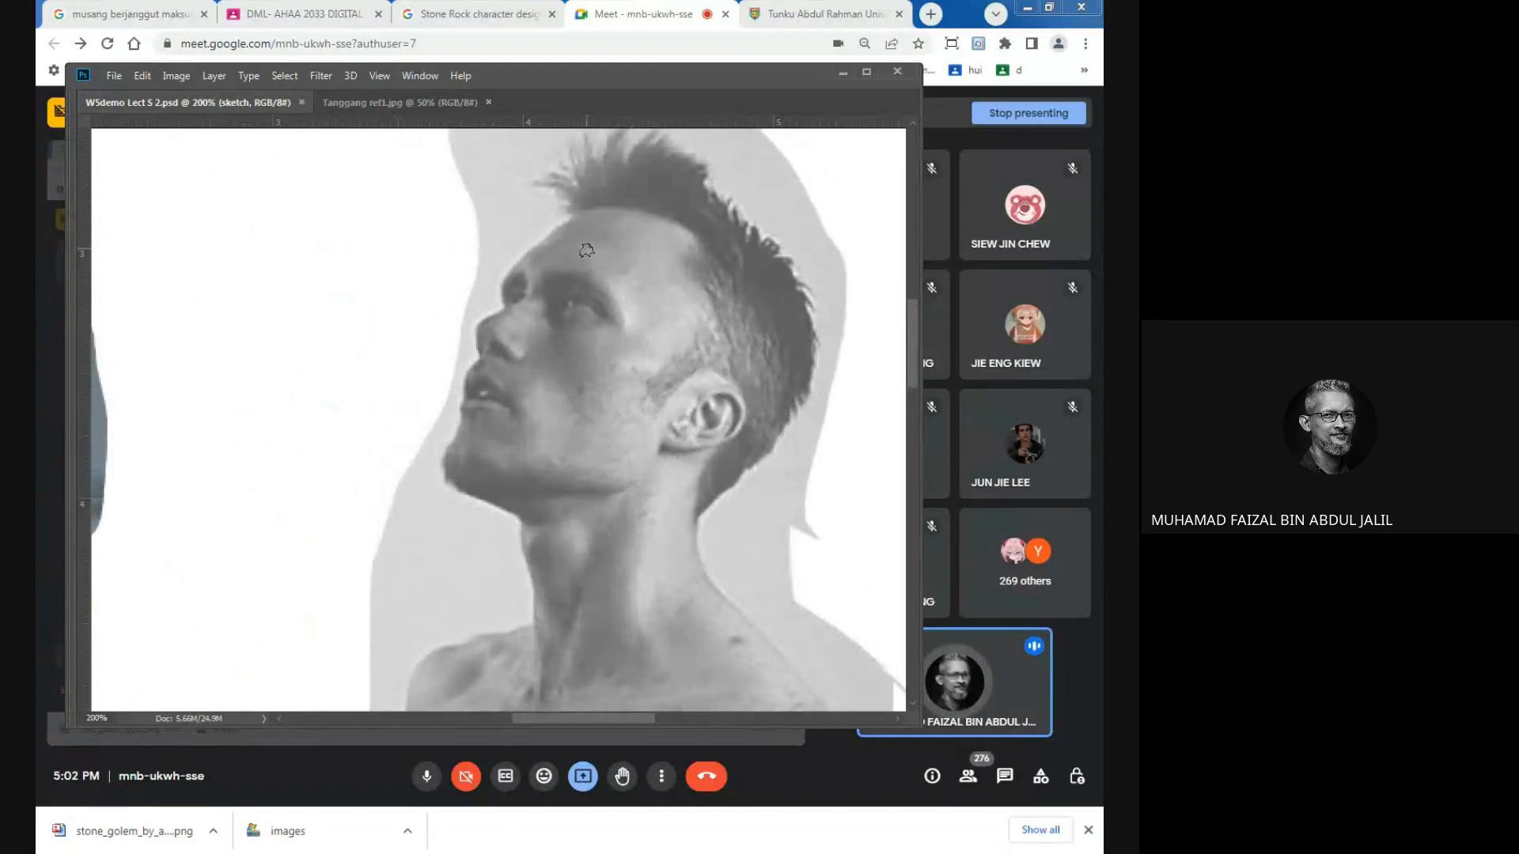
{"action": "key", "text": "ctrl+minus"}
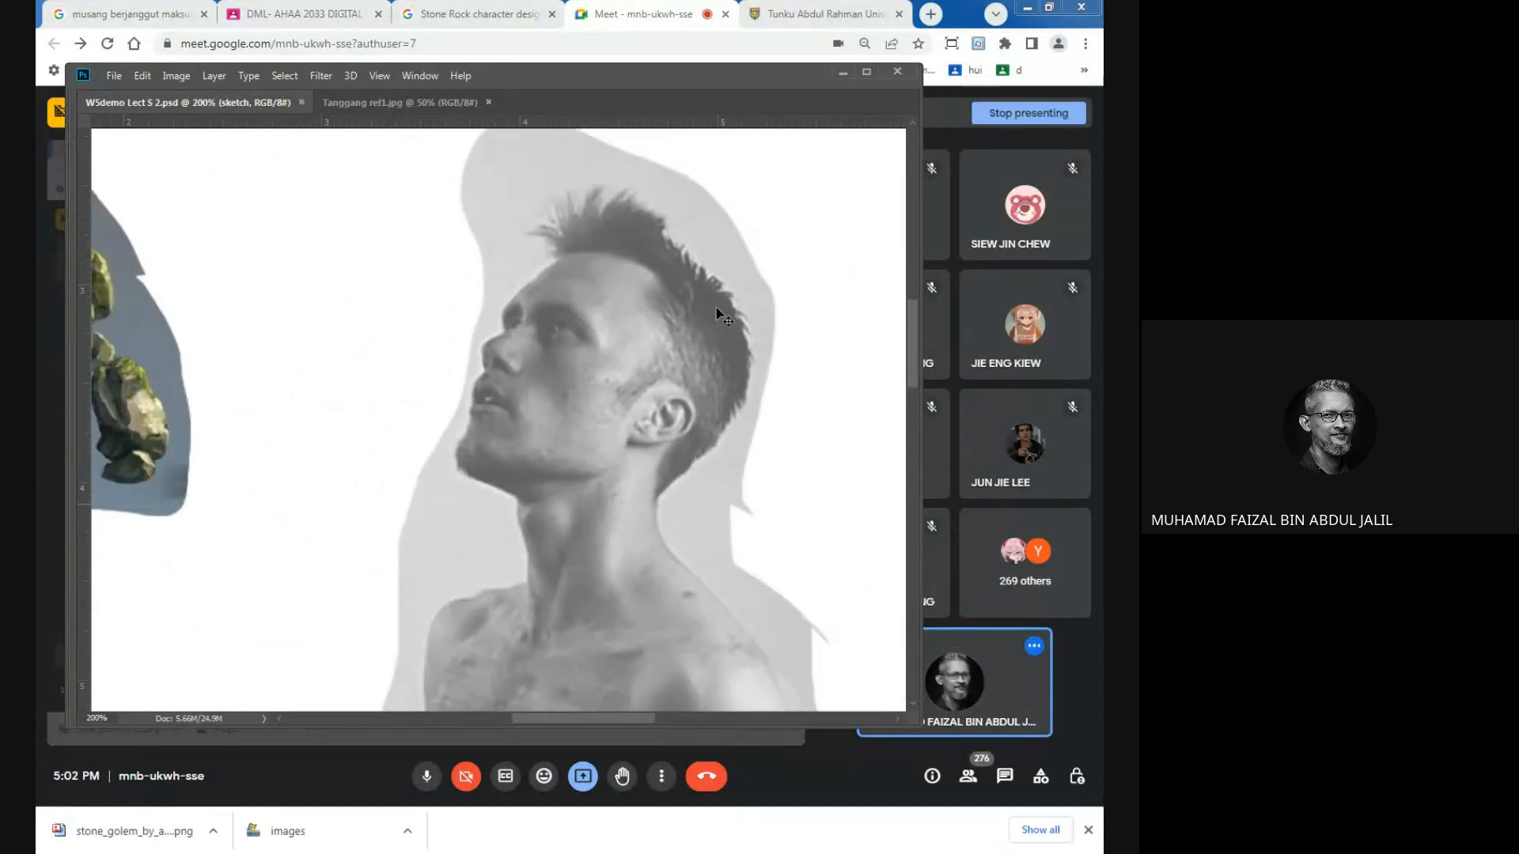
{"action": "key", "text": "ctrl+minus"}
{"action": "left_click_drag", "start_coordinate": [515, 410], "coordinate": [579, 435]}
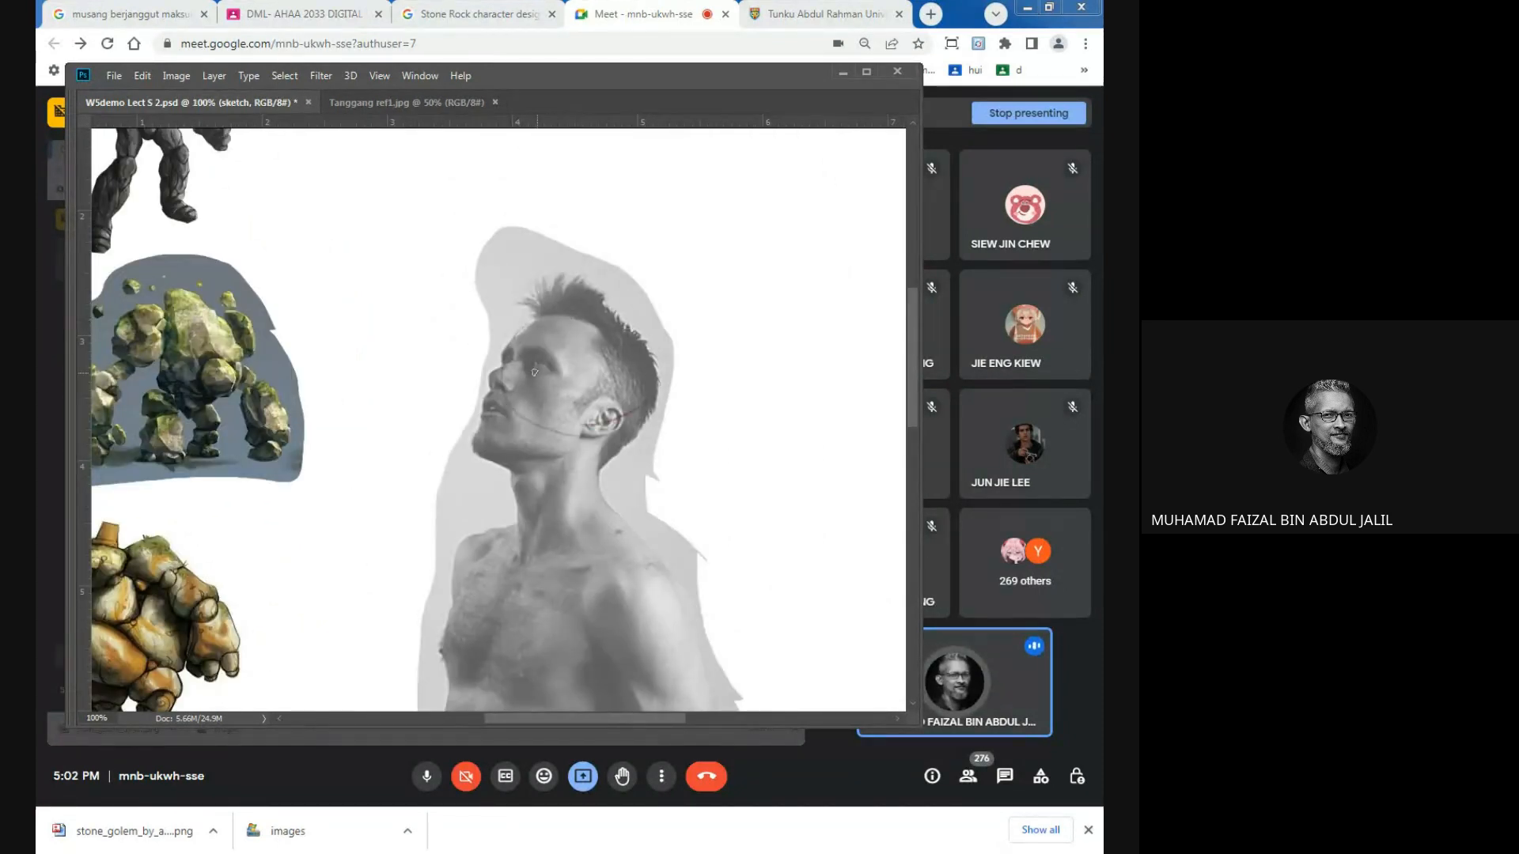
{"action": "left_click_drag", "start_coordinate": [518, 330], "coordinate": [477, 445]}
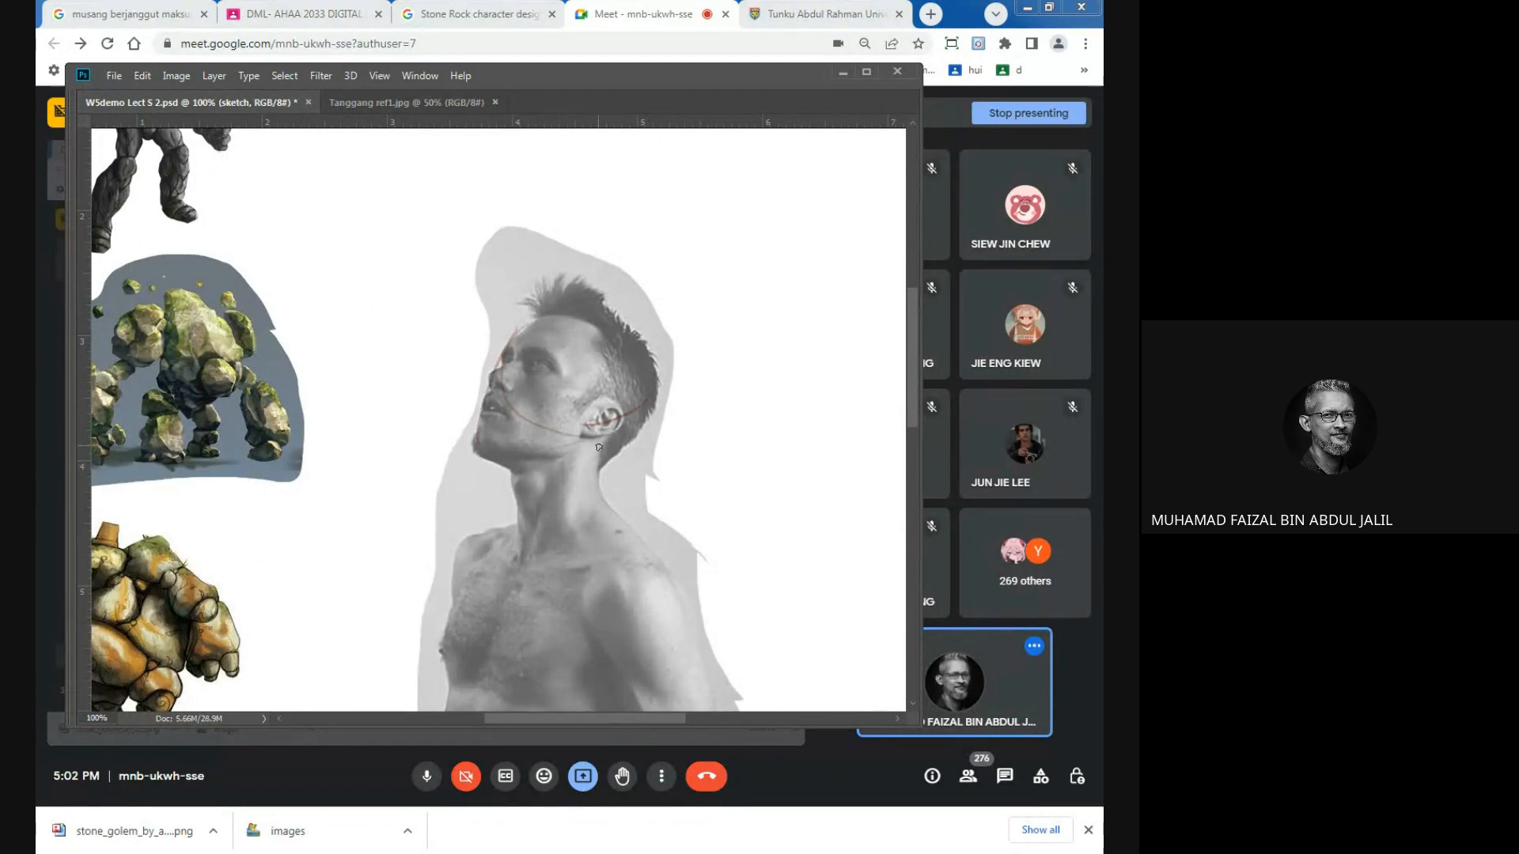
{"action": "left_click_drag", "start_coordinate": [605, 462], "coordinate": [625, 513]}
{"action": "mouse_move", "coordinate": [519, 502]}
{"action": "left_mouse_down"}
{"action": "mouse_move", "coordinate": [565, 542]}
{"action": "mouse_move", "coordinate": [627, 524]}
{"action": "left_mouse_up"}
{"action": "left_click_drag", "start_coordinate": [519, 546], "coordinate": [621, 530]}
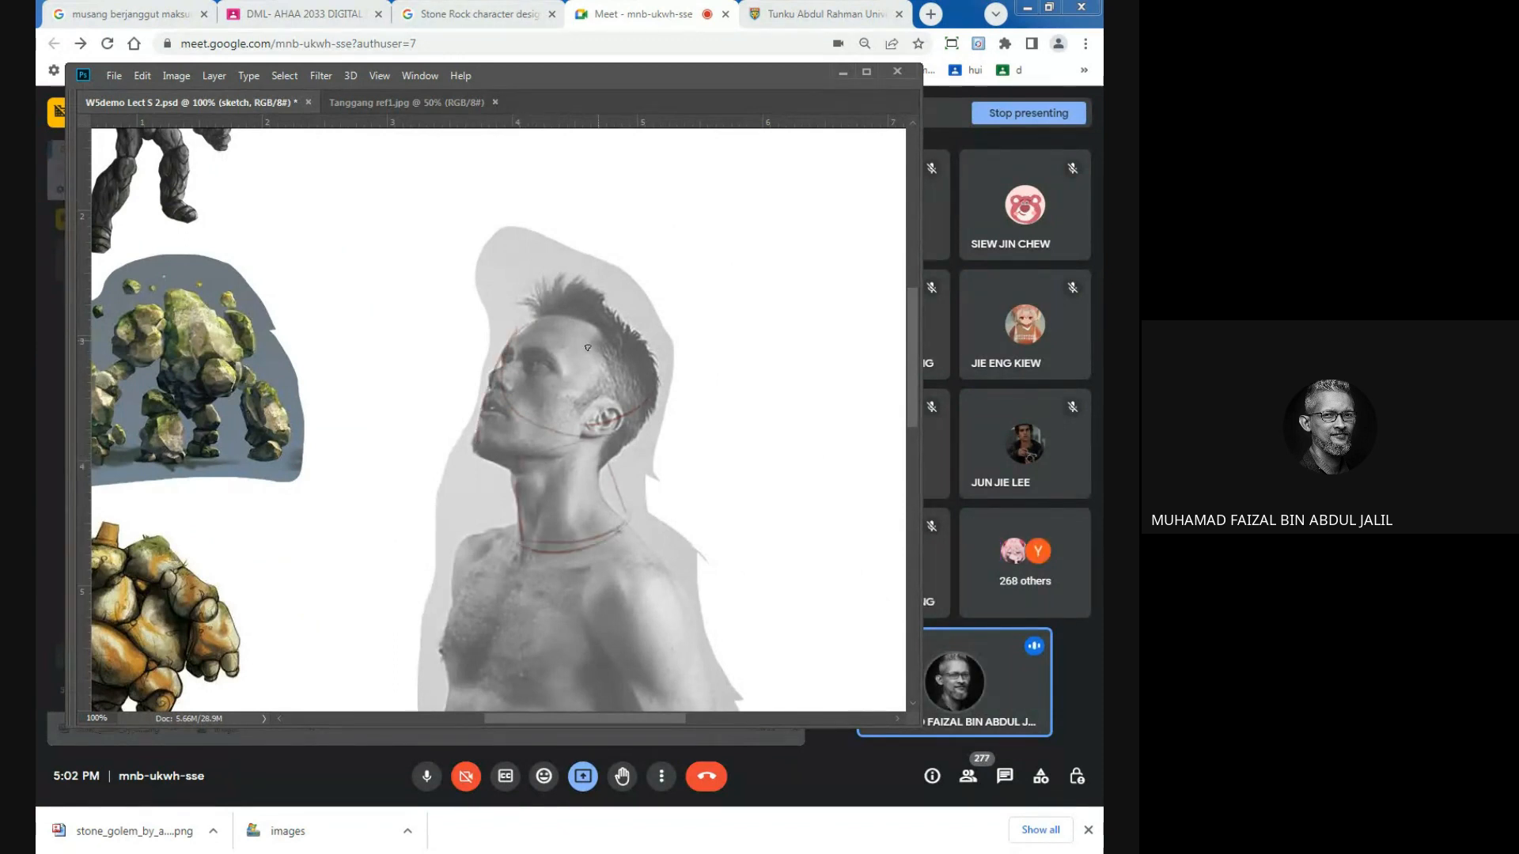
{"action": "left_click_drag", "start_coordinate": [528, 321], "coordinate": [655, 392]}
Sketch the torso's construction lines on the sketch layer: chest contour, lower rib line, abdomen centre line and both waist sides.
{"action": "scroll", "coordinate": [600, 533], "scroll_direction": "down", "scroll_amount": 5}
{"action": "left_click_drag", "start_coordinate": [520, 355], "coordinate": [475, 459]}
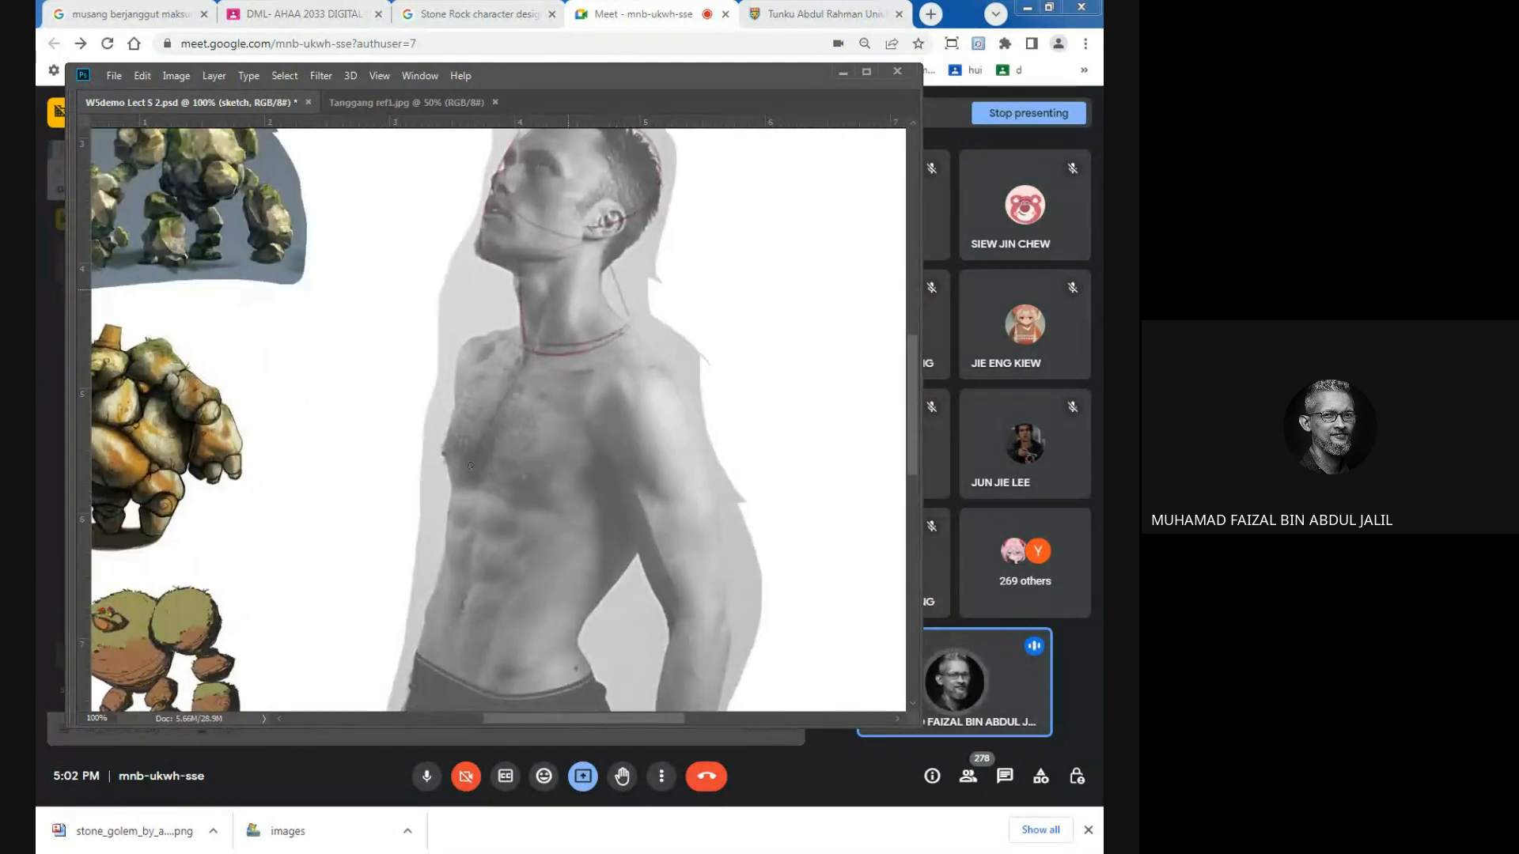
{"action": "left_click_drag", "start_coordinate": [474, 563], "coordinate": [485, 688]}
{"action": "mouse_move", "coordinate": [479, 344]}
{"action": "left_mouse_down"}
{"action": "mouse_move", "coordinate": [423, 466]}
{"action": "mouse_move", "coordinate": [418, 610]}
{"action": "mouse_move", "coordinate": [443, 666]}
{"action": "left_mouse_up"}
{"action": "mouse_move", "coordinate": [641, 554]}
{"action": "left_mouse_down"}
{"action": "mouse_move", "coordinate": [587, 617]}
{"action": "mouse_move", "coordinate": [582, 684]}
{"action": "left_mouse_up"}
{"action": "left_click_drag", "start_coordinate": [593, 516], "coordinate": [614, 489]}
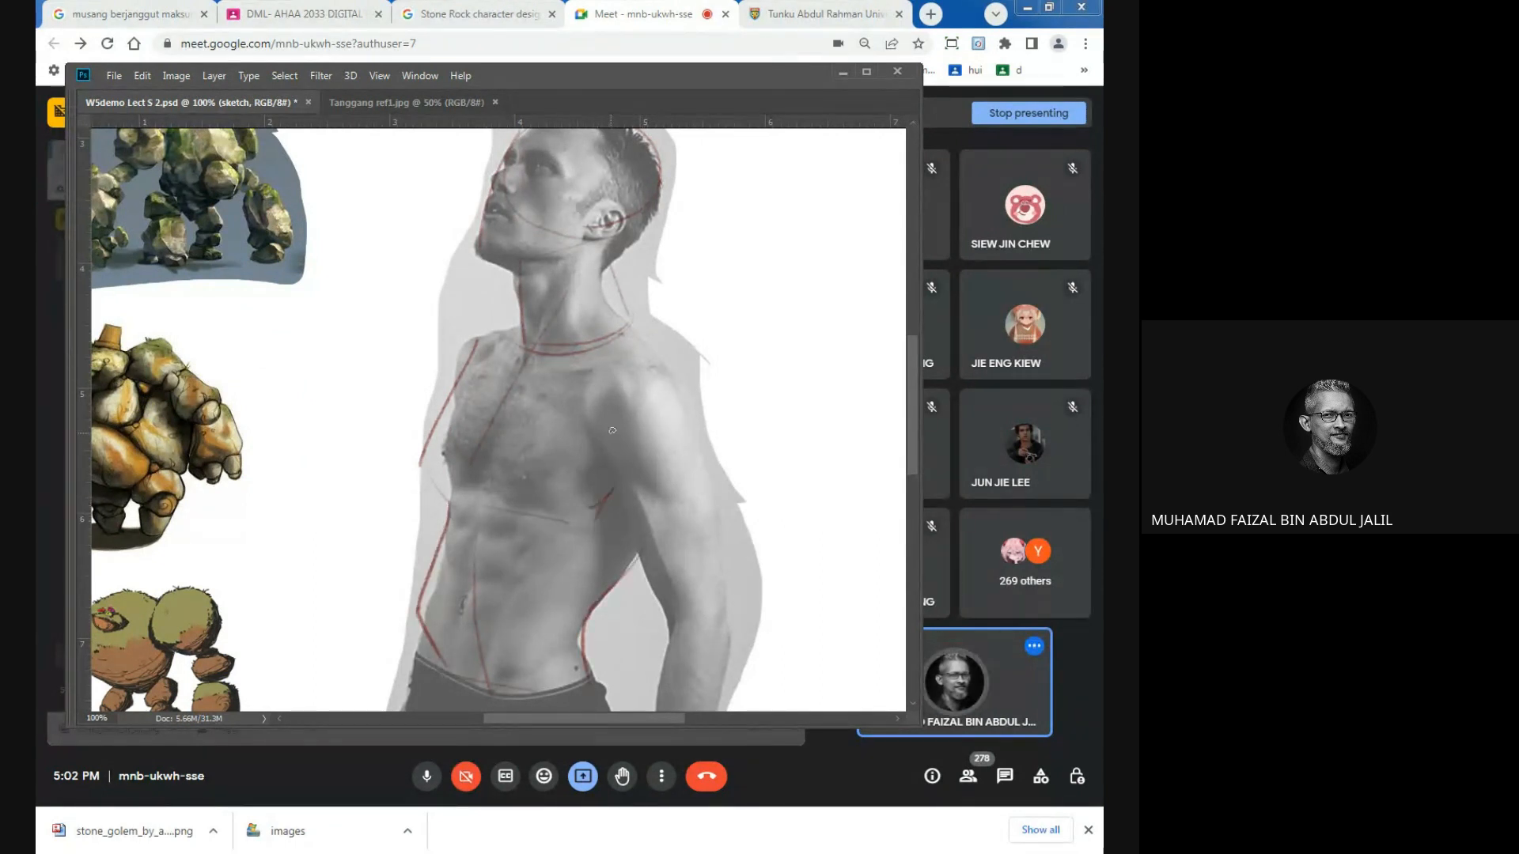
Sketch angular outlines around the near shoulder and upper arm, and block in the far shoulder beside the chest.
{"action": "left_click_drag", "start_coordinate": [585, 403], "coordinate": [640, 472]}
{"action": "mouse_move", "coordinate": [589, 372]}
{"action": "left_mouse_down"}
{"action": "mouse_move", "coordinate": [642, 355]}
{"action": "mouse_move", "coordinate": [718, 399]}
{"action": "mouse_move", "coordinate": [697, 476]}
{"action": "mouse_move", "coordinate": [623, 451]}
{"action": "left_mouse_up"}
{"action": "left_click_drag", "start_coordinate": [669, 496], "coordinate": [619, 322]}
{"action": "left_click_drag", "start_coordinate": [457, 158], "coordinate": [385, 241]}
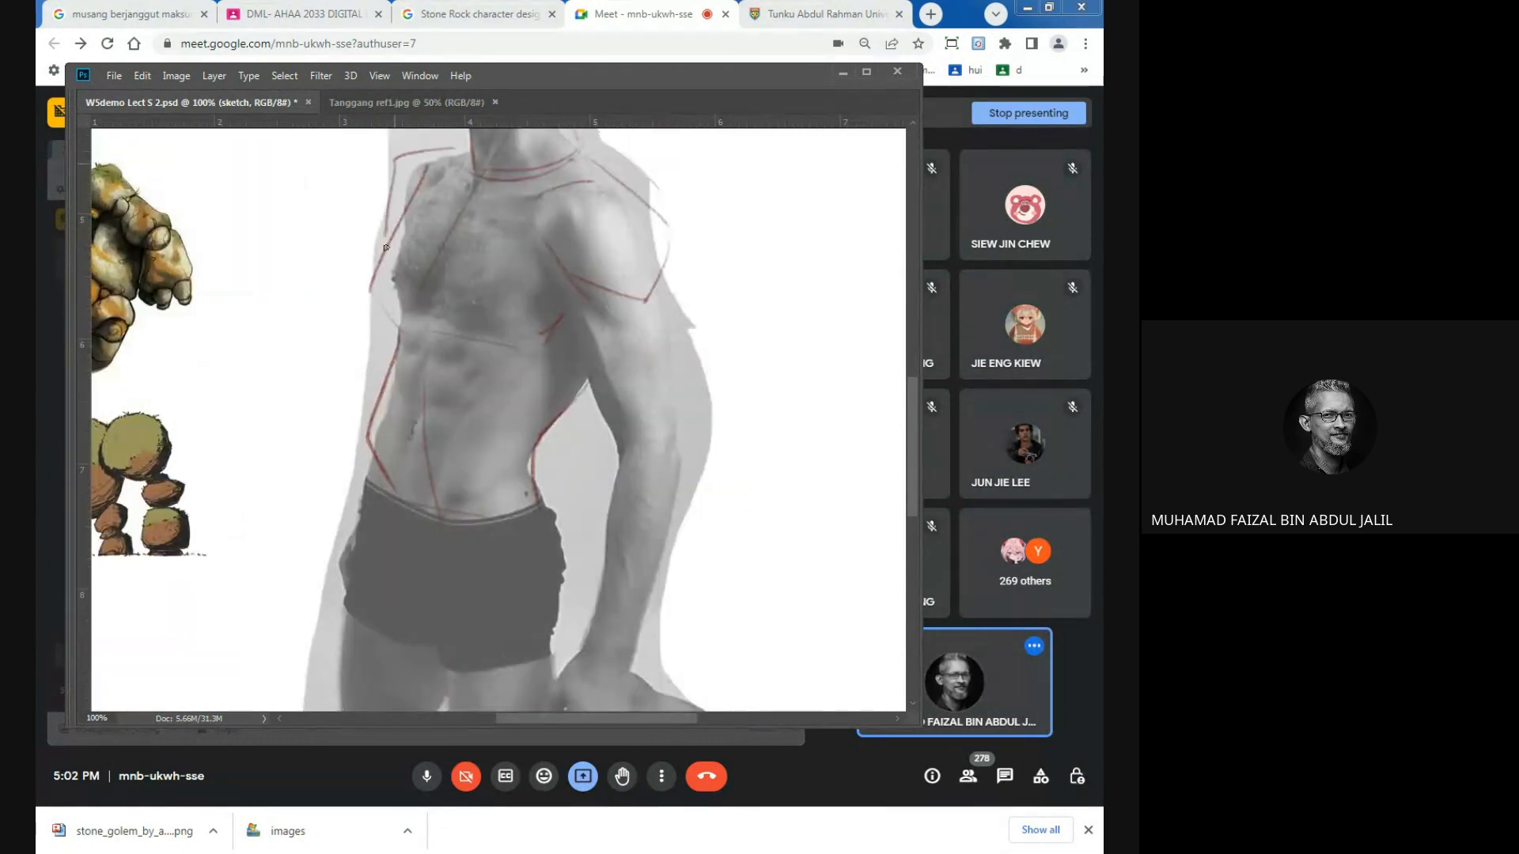
{"action": "left_click_drag", "start_coordinate": [545, 310], "coordinate": [536, 258]}
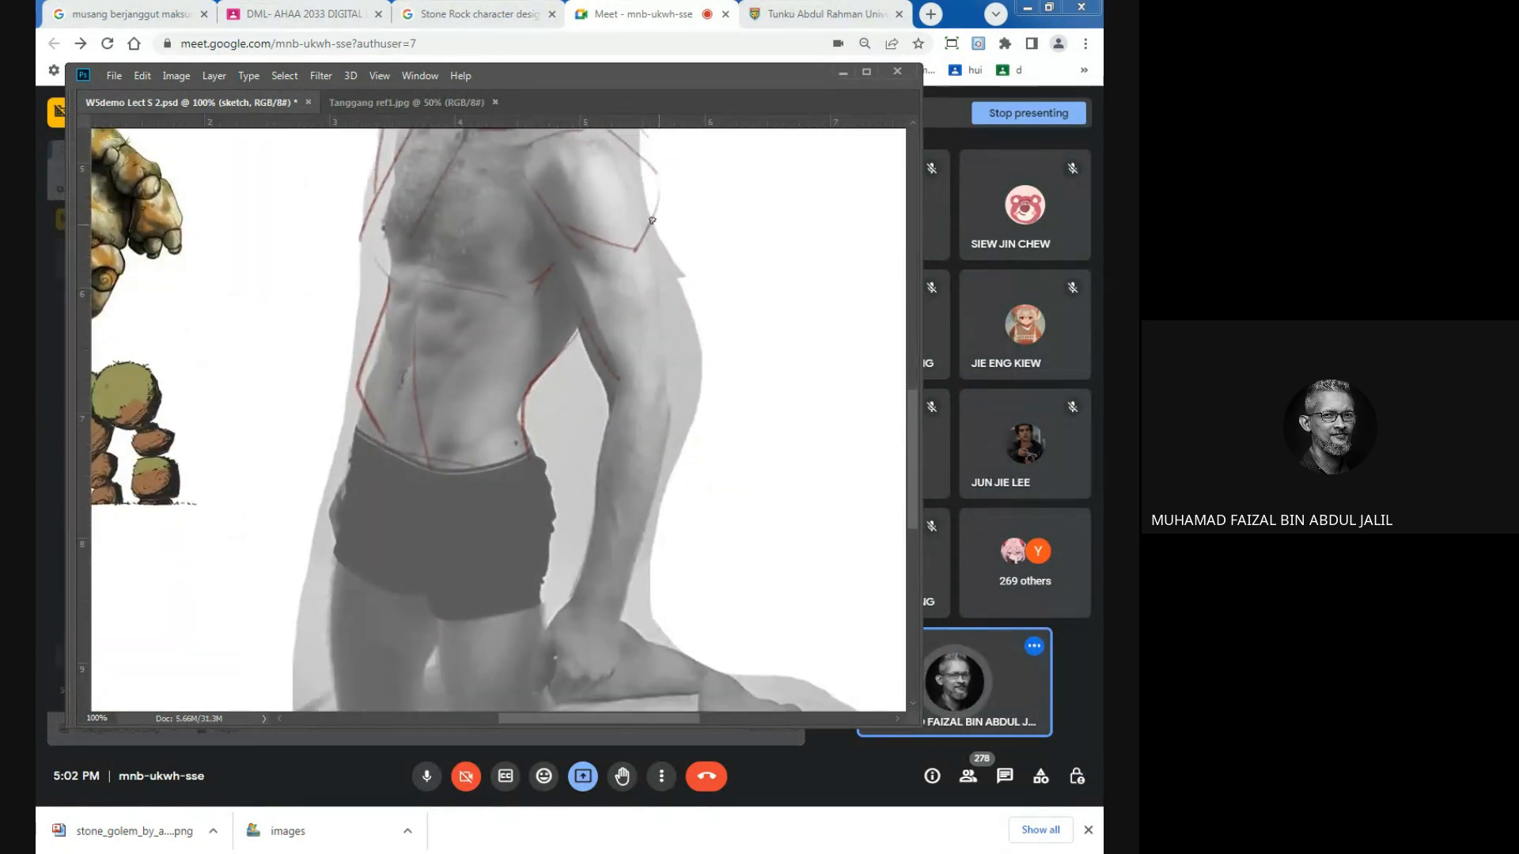
Sketch the near arm's construction lines down from the shoulder: outer upper arm, elbow, forearm sides, wrist and the blocky fist.
{"action": "left_click_drag", "start_coordinate": [660, 243], "coordinate": [675, 356]}
{"action": "left_click_drag", "start_coordinate": [669, 361], "coordinate": [619, 380]}
{"action": "mouse_move", "coordinate": [673, 393]}
{"action": "left_mouse_down"}
{"action": "mouse_move", "coordinate": [615, 395]}
{"action": "mouse_move", "coordinate": [662, 400]}
{"action": "left_mouse_up"}
{"action": "mouse_move", "coordinate": [684, 401]}
{"action": "left_mouse_down"}
{"action": "mouse_move", "coordinate": [709, 291]}
{"action": "mouse_move", "coordinate": [616, 291]}
{"action": "mouse_move", "coordinate": [610, 447]}
{"action": "mouse_move", "coordinate": [690, 317]}
{"action": "mouse_move", "coordinate": [664, 475]}
{"action": "left_mouse_up"}
{"action": "mouse_move", "coordinate": [665, 474]}
{"action": "left_mouse_down"}
{"action": "mouse_move", "coordinate": [592, 471]}
{"action": "mouse_move", "coordinate": [623, 489]}
{"action": "mouse_move", "coordinate": [625, 517]}
{"action": "mouse_move", "coordinate": [567, 516]}
{"action": "mouse_move", "coordinate": [567, 543]}
{"action": "left_mouse_up"}
{"action": "mouse_move", "coordinate": [661, 475]}
{"action": "left_mouse_down"}
{"action": "mouse_move", "coordinate": [607, 583]}
{"action": "mouse_move", "coordinate": [576, 585]}
{"action": "left_mouse_up"}
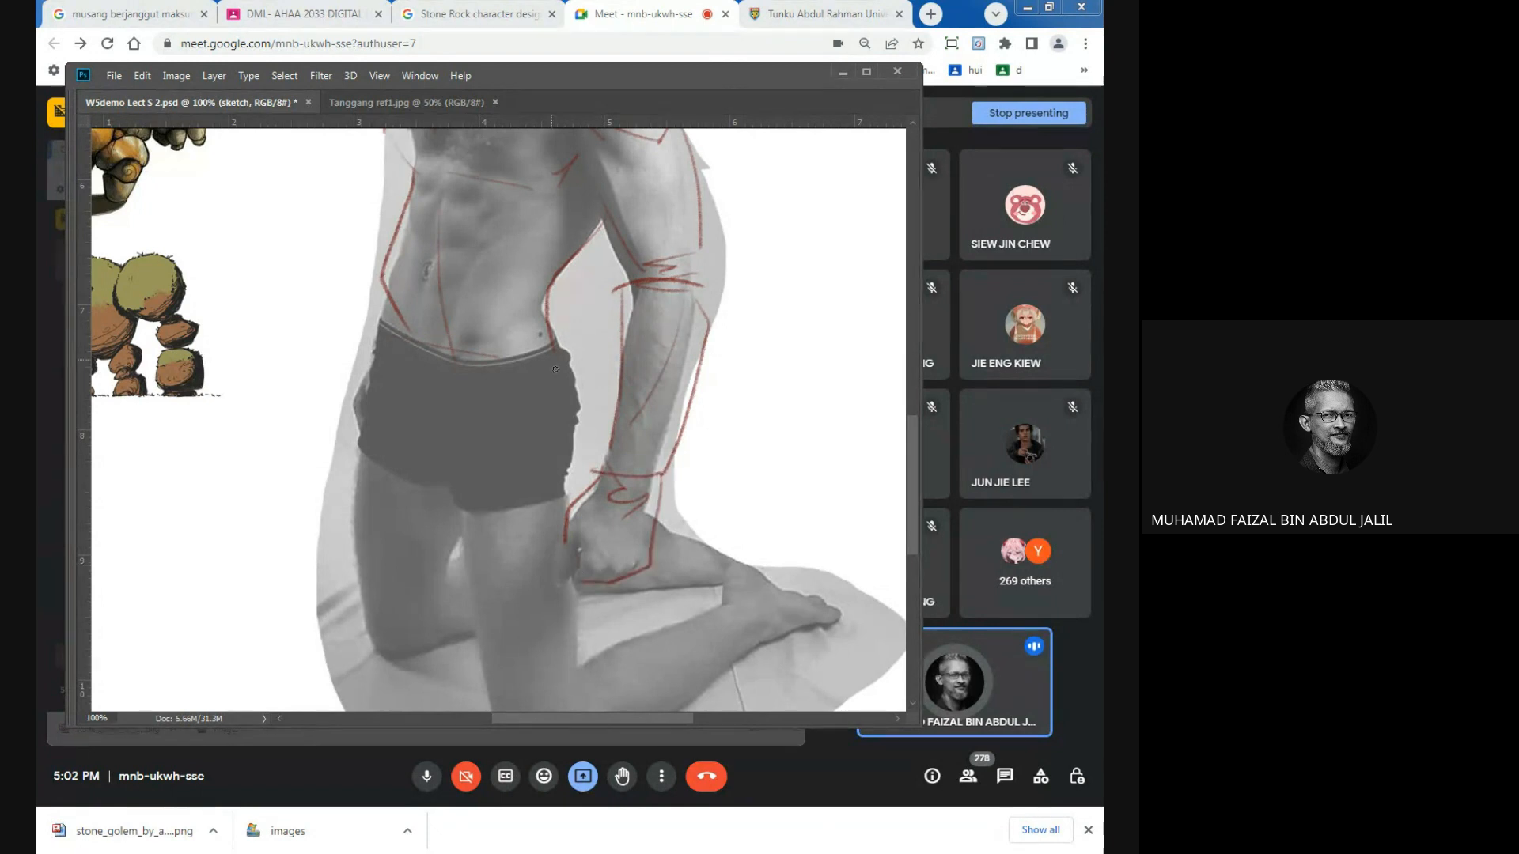
Sketch the pelvis over the shorts: waistline, outer hip contour and the angled crease lines where the thighs begin.
{"action": "left_click_drag", "start_coordinate": [469, 358], "coordinate": [528, 353]}
{"action": "mouse_move", "coordinate": [550, 323]}
{"action": "left_mouse_down"}
{"action": "mouse_move", "coordinate": [583, 405]}
{"action": "mouse_move", "coordinate": [437, 481]}
{"action": "left_mouse_up"}
{"action": "left_click_drag", "start_coordinate": [378, 310], "coordinate": [387, 454]}
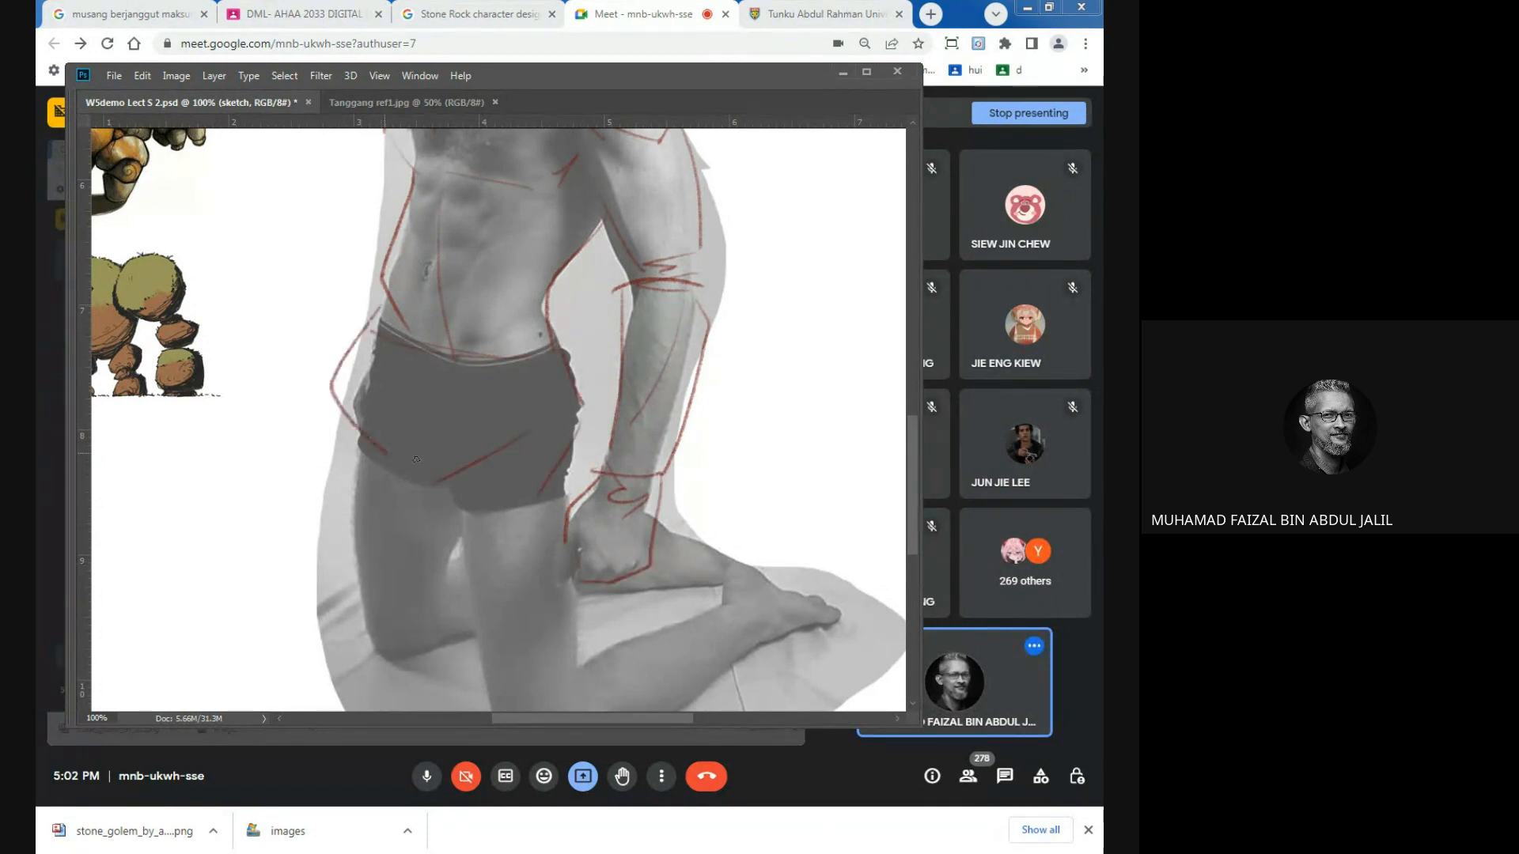
Sketch the near leg's construction lines: thigh front down to the knee, calf top and underside, and an angular foot.
{"action": "mouse_move", "coordinate": [501, 513]}
{"action": "left_mouse_down"}
{"action": "mouse_move", "coordinate": [487, 375]}
{"action": "mouse_move", "coordinate": [474, 519]}
{"action": "left_mouse_up"}
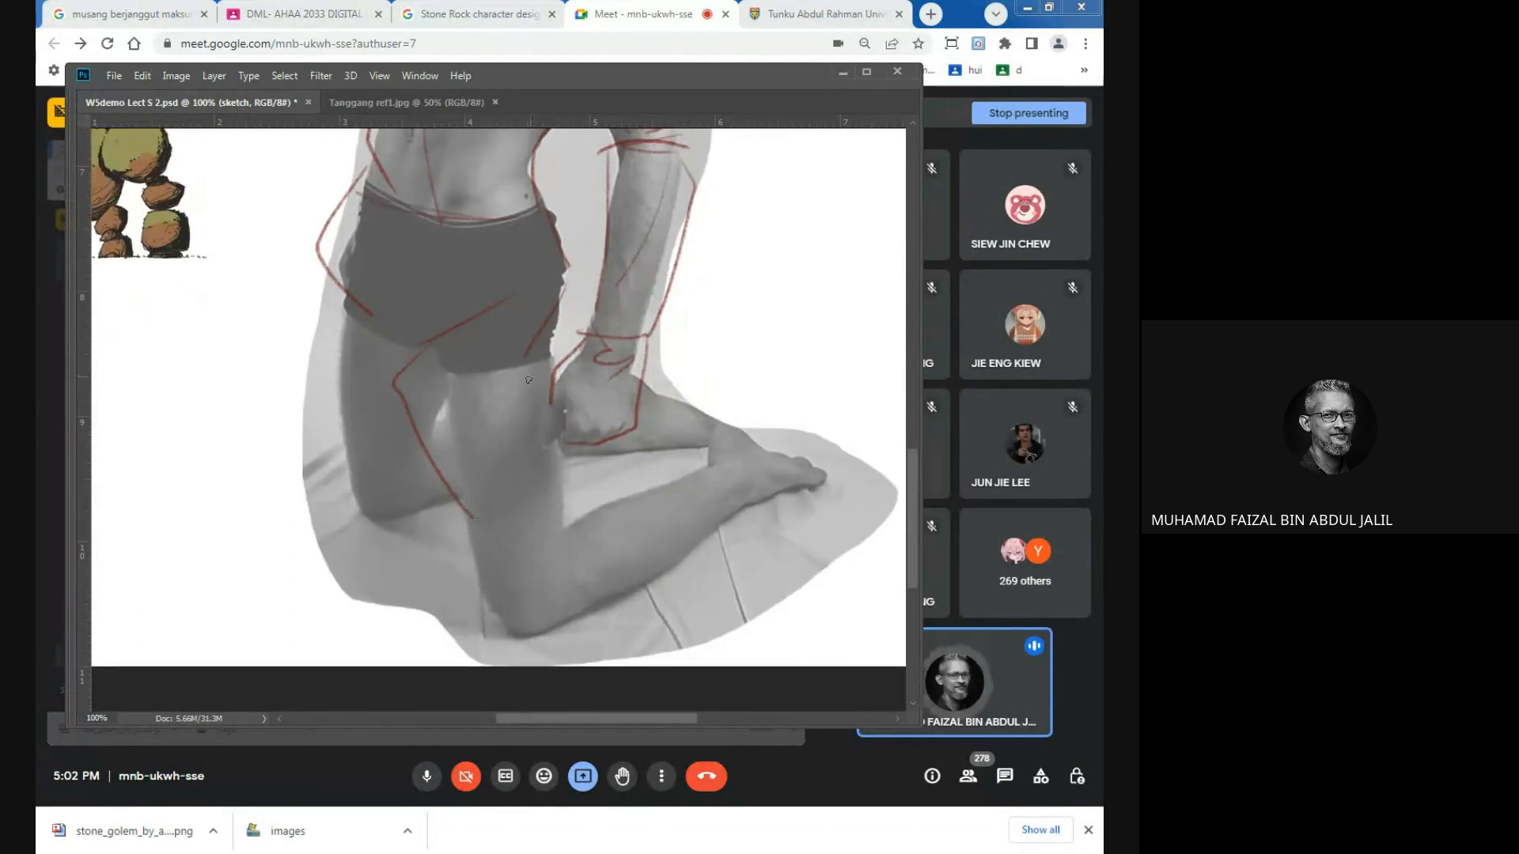
{"action": "left_click_drag", "start_coordinate": [567, 450], "coordinate": [538, 621]}
{"action": "left_click_drag", "start_coordinate": [592, 552], "coordinate": [562, 605]}
{"action": "left_click_drag", "start_coordinate": [583, 521], "coordinate": [702, 502]}
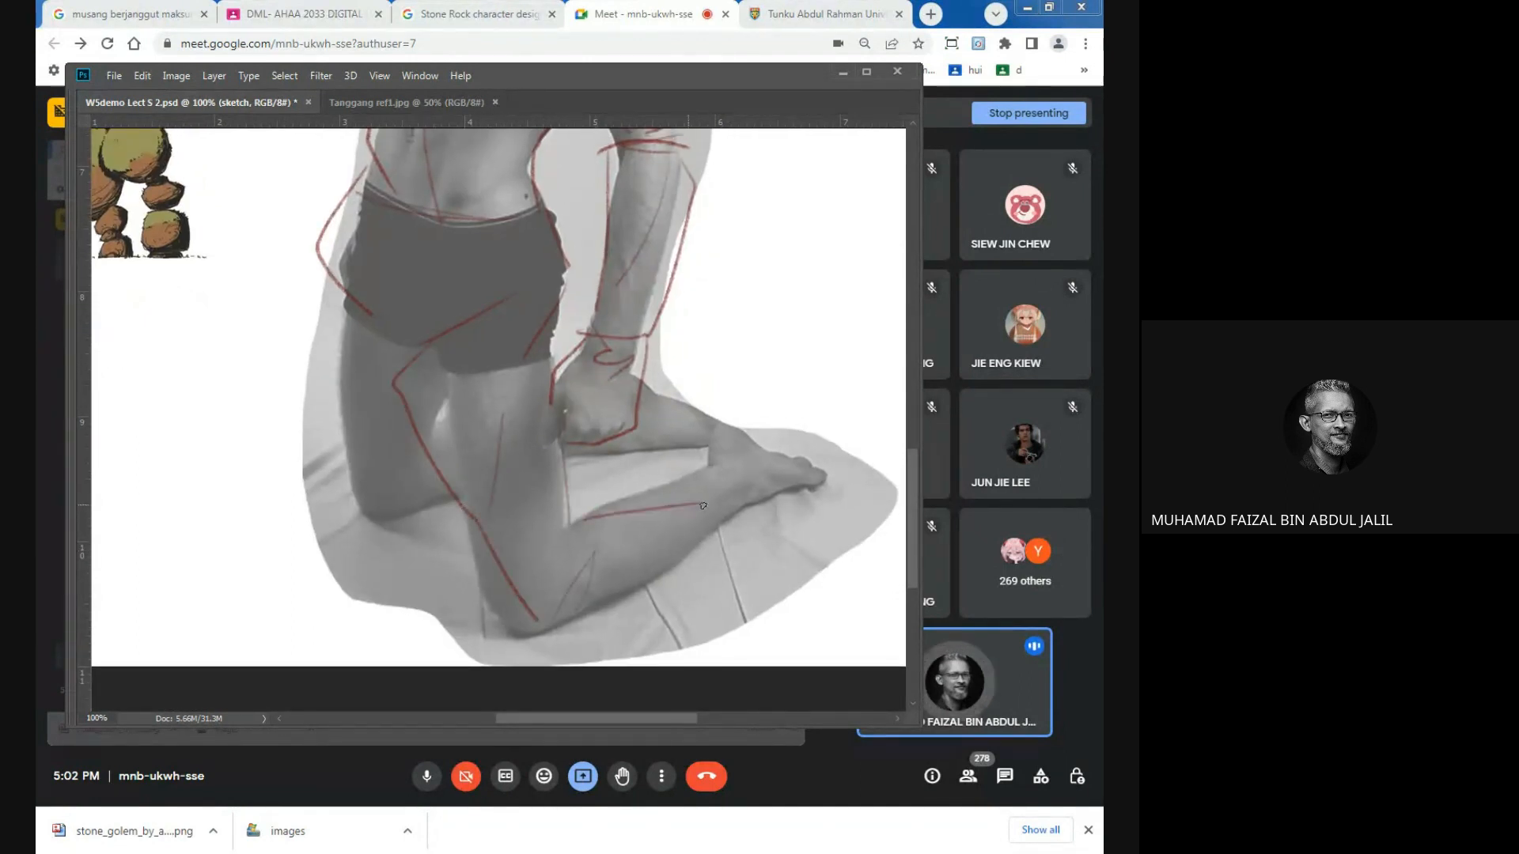
{"action": "mouse_move", "coordinate": [584, 602]}
{"action": "left_mouse_down"}
{"action": "mouse_move", "coordinate": [704, 502]}
{"action": "mouse_move", "coordinate": [689, 477]}
{"action": "mouse_move", "coordinate": [718, 469]}
{"action": "left_mouse_up"}
{"action": "mouse_move", "coordinate": [709, 465]}
{"action": "left_mouse_down"}
{"action": "mouse_move", "coordinate": [720, 427]}
{"action": "mouse_move", "coordinate": [811, 455]}
{"action": "mouse_move", "coordinate": [742, 497]}
{"action": "left_mouse_up"}
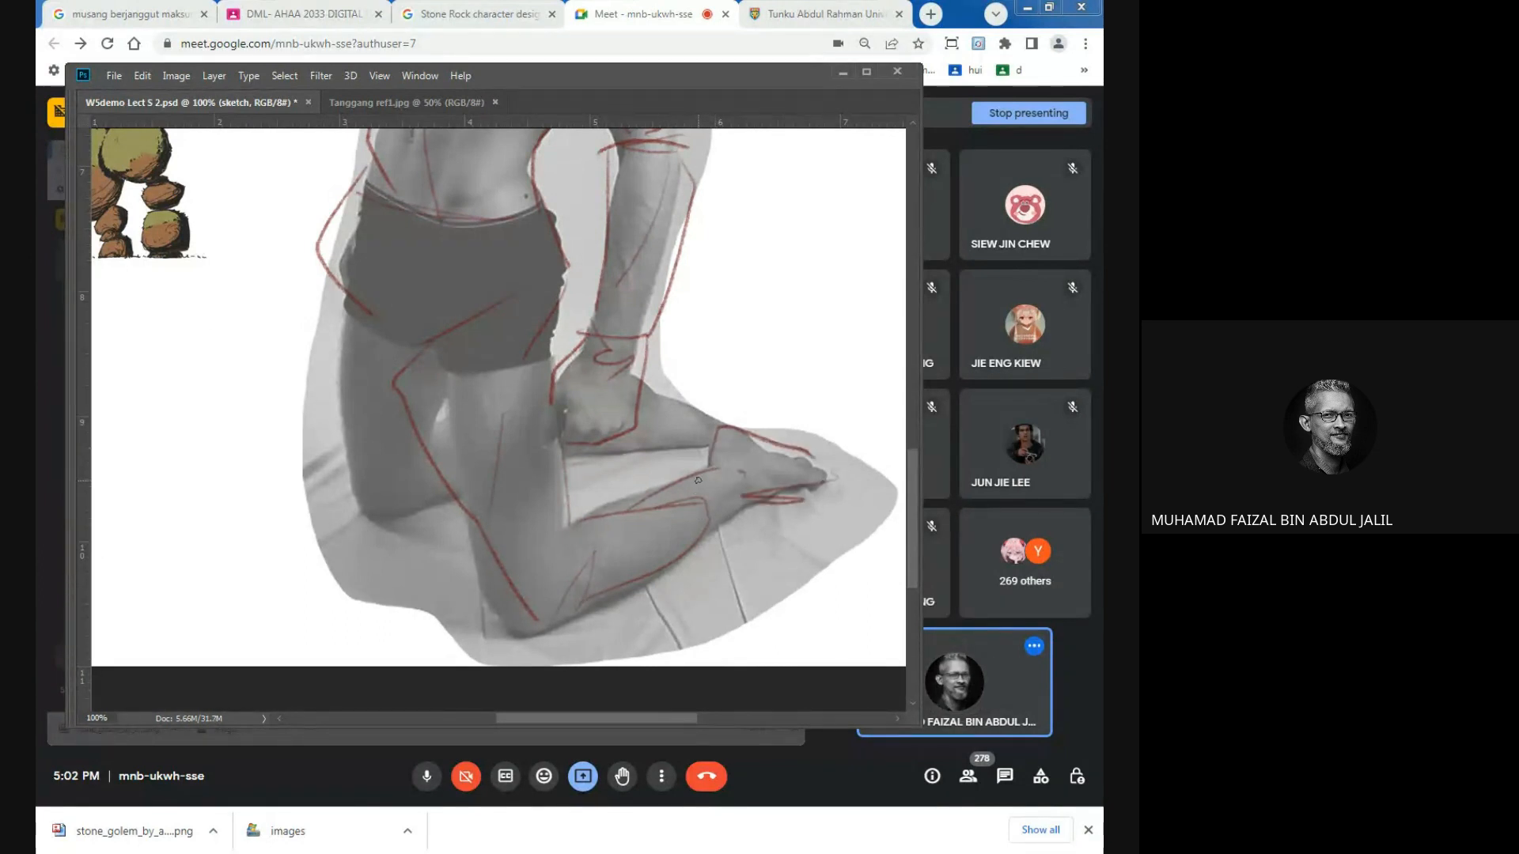
Sketch the far leg: outer thigh and knee contour, plus the lower leg lines passing behind the fist.
{"action": "mouse_move", "coordinate": [565, 453]}
{"action": "left_mouse_down"}
{"action": "mouse_move", "coordinate": [734, 429]}
{"action": "mouse_move", "coordinate": [608, 391]}
{"action": "left_mouse_up"}
{"action": "mouse_move", "coordinate": [323, 269]}
{"action": "left_mouse_down"}
{"action": "mouse_move", "coordinate": [308, 348]}
{"action": "mouse_move", "coordinate": [350, 510]}
{"action": "mouse_move", "coordinate": [454, 505]}
{"action": "mouse_move", "coordinate": [452, 475]}
{"action": "left_mouse_up"}
{"action": "left_click_drag", "start_coordinate": [588, 339], "coordinate": [540, 447]}
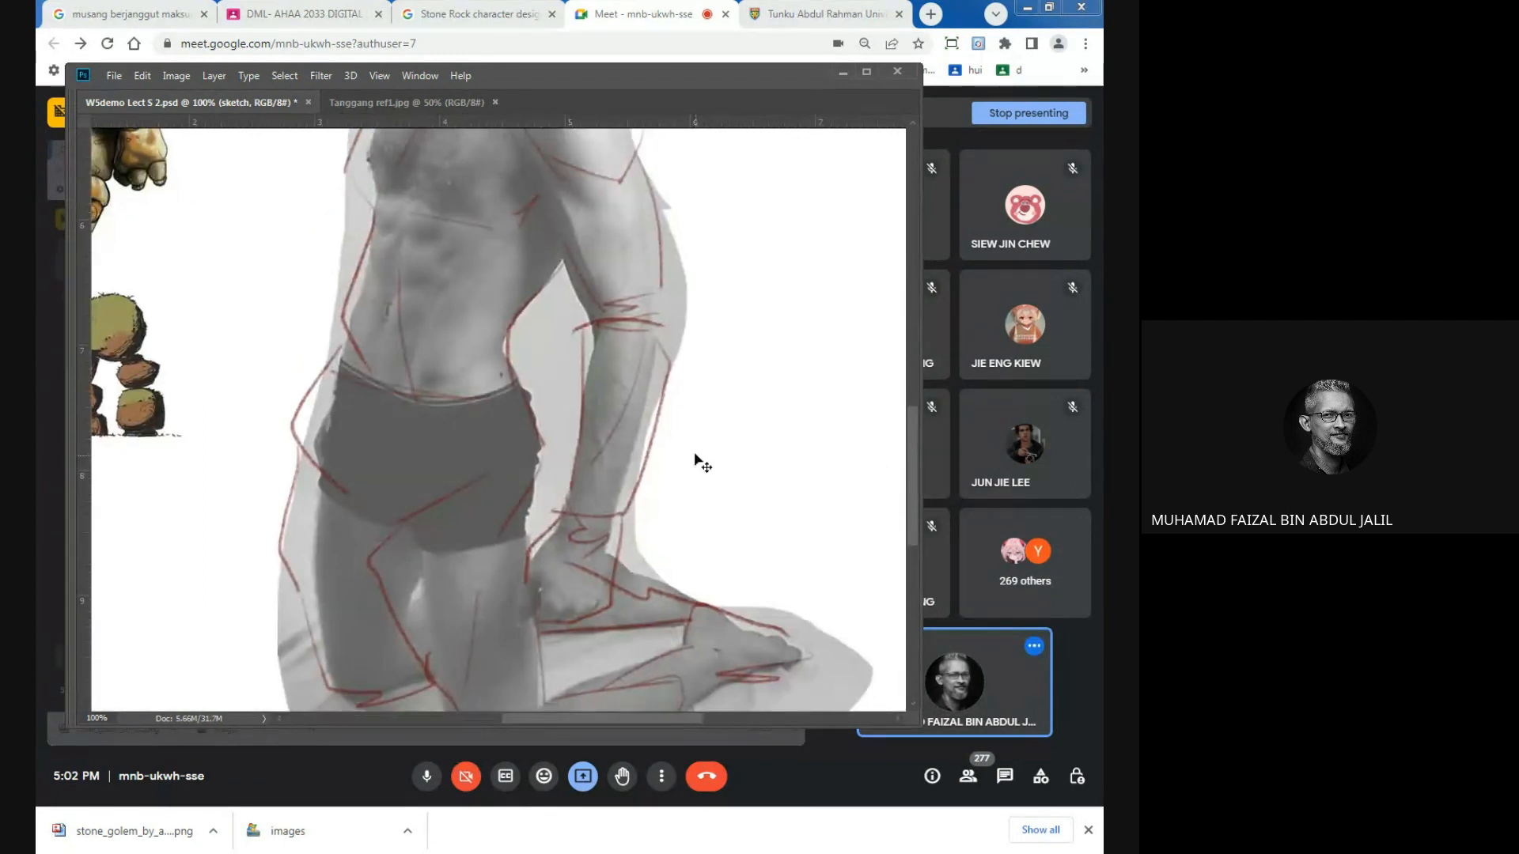
Fit the whole canvas in view, maximize the Photoshop window and show the layer list.
{"action": "key", "text": "ctrl+0"}
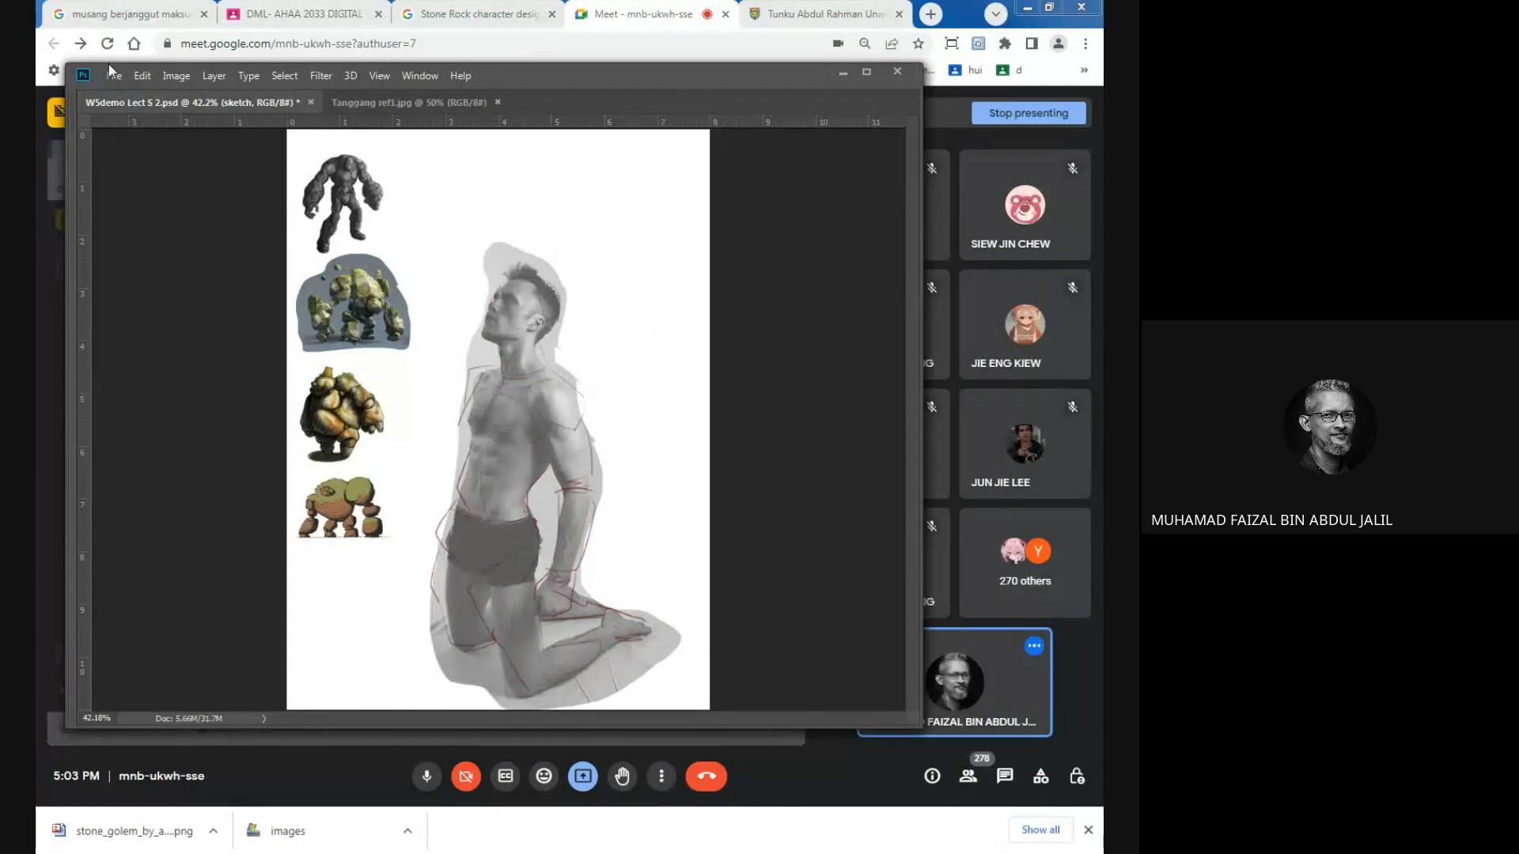
{"action": "double_click", "coordinate": [513, 72]}
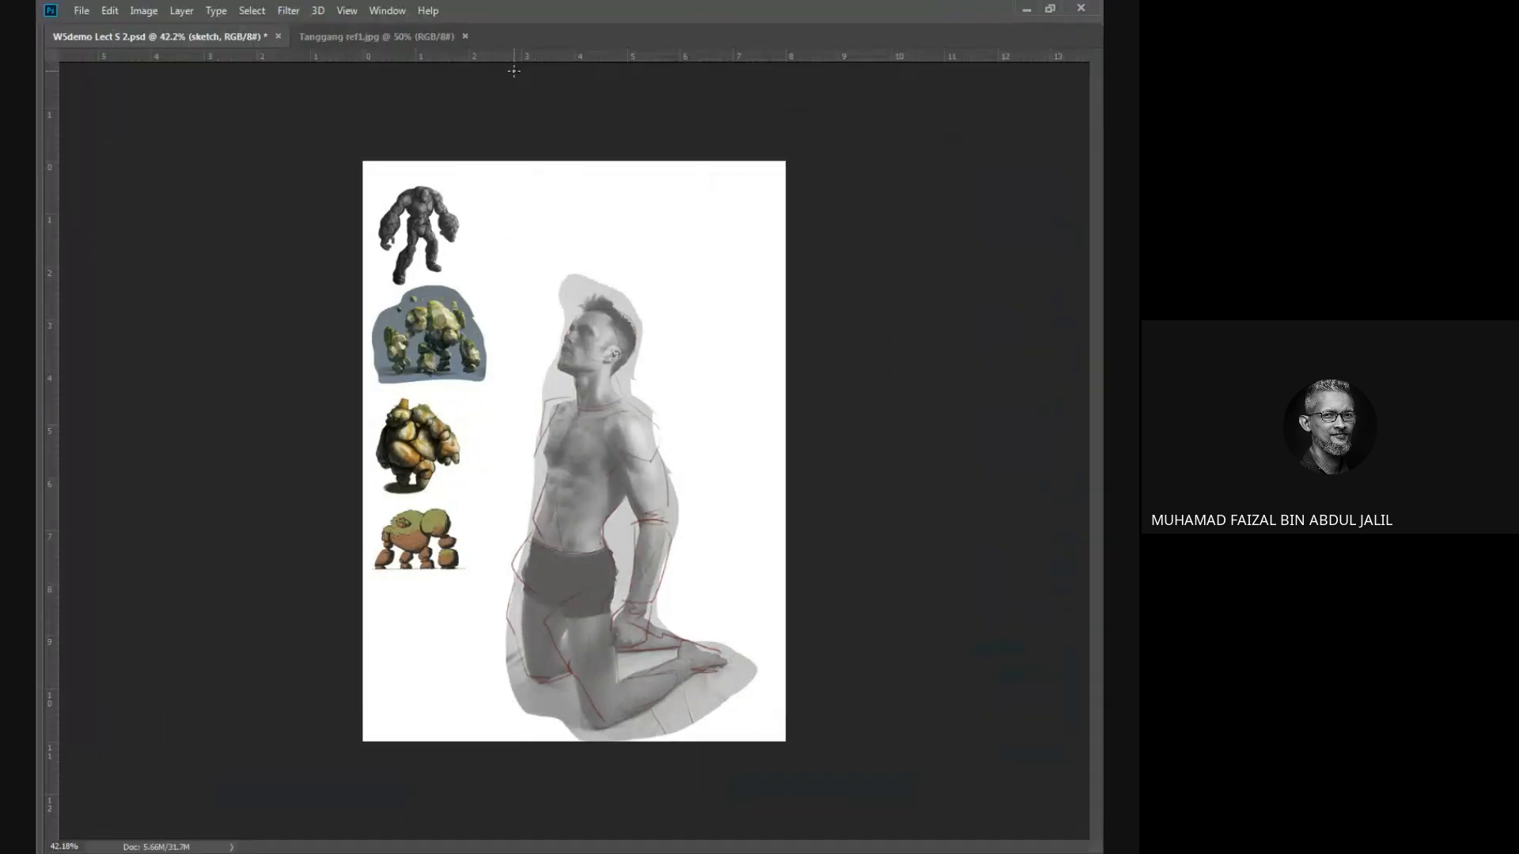
{"action": "left_click", "coordinate": [386, 11]}
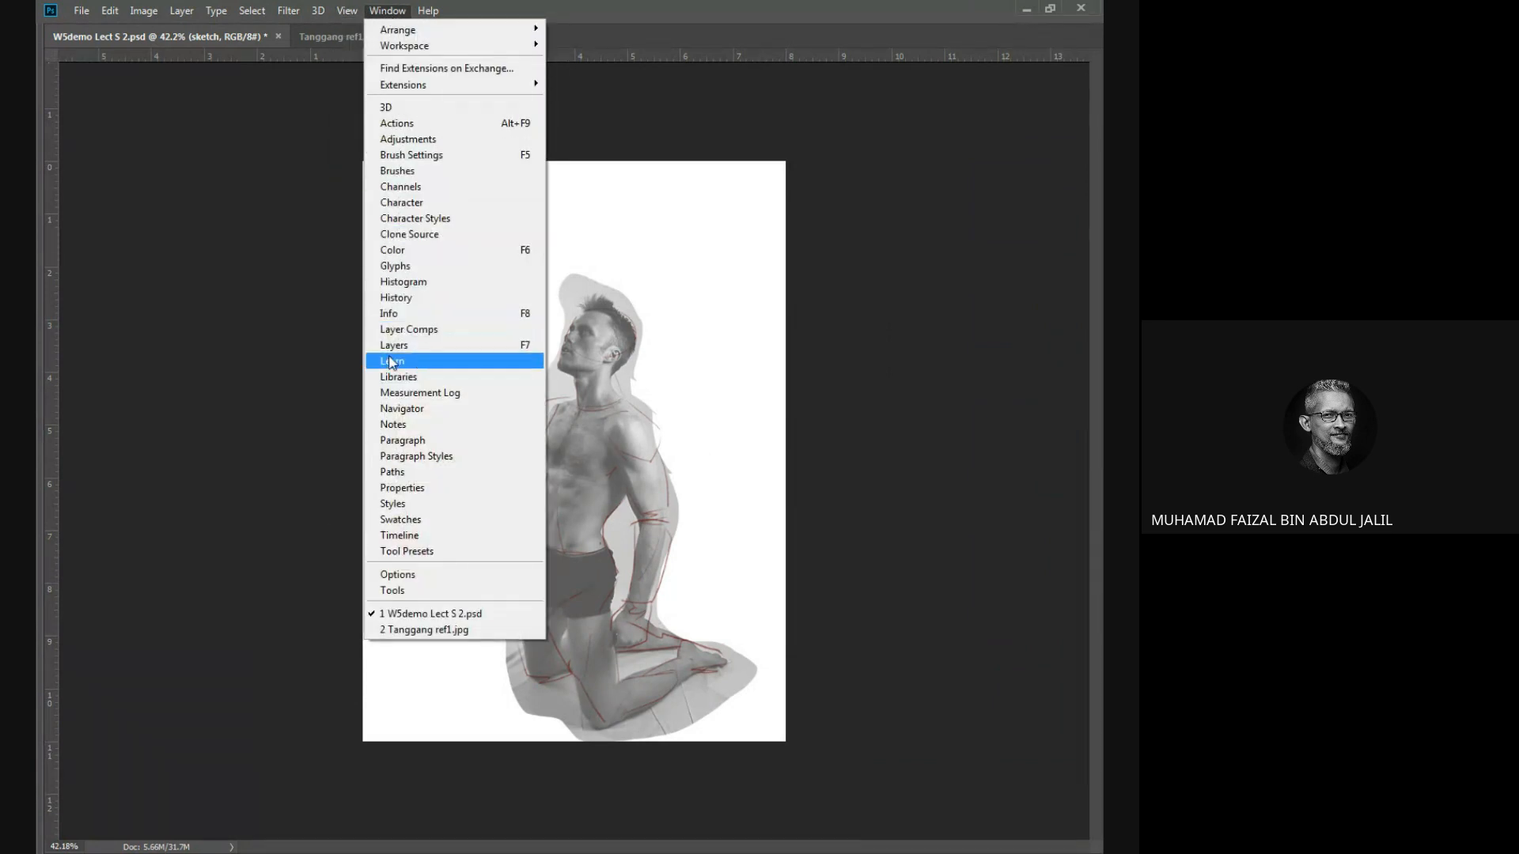
{"action": "left_click", "coordinate": [392, 346]}
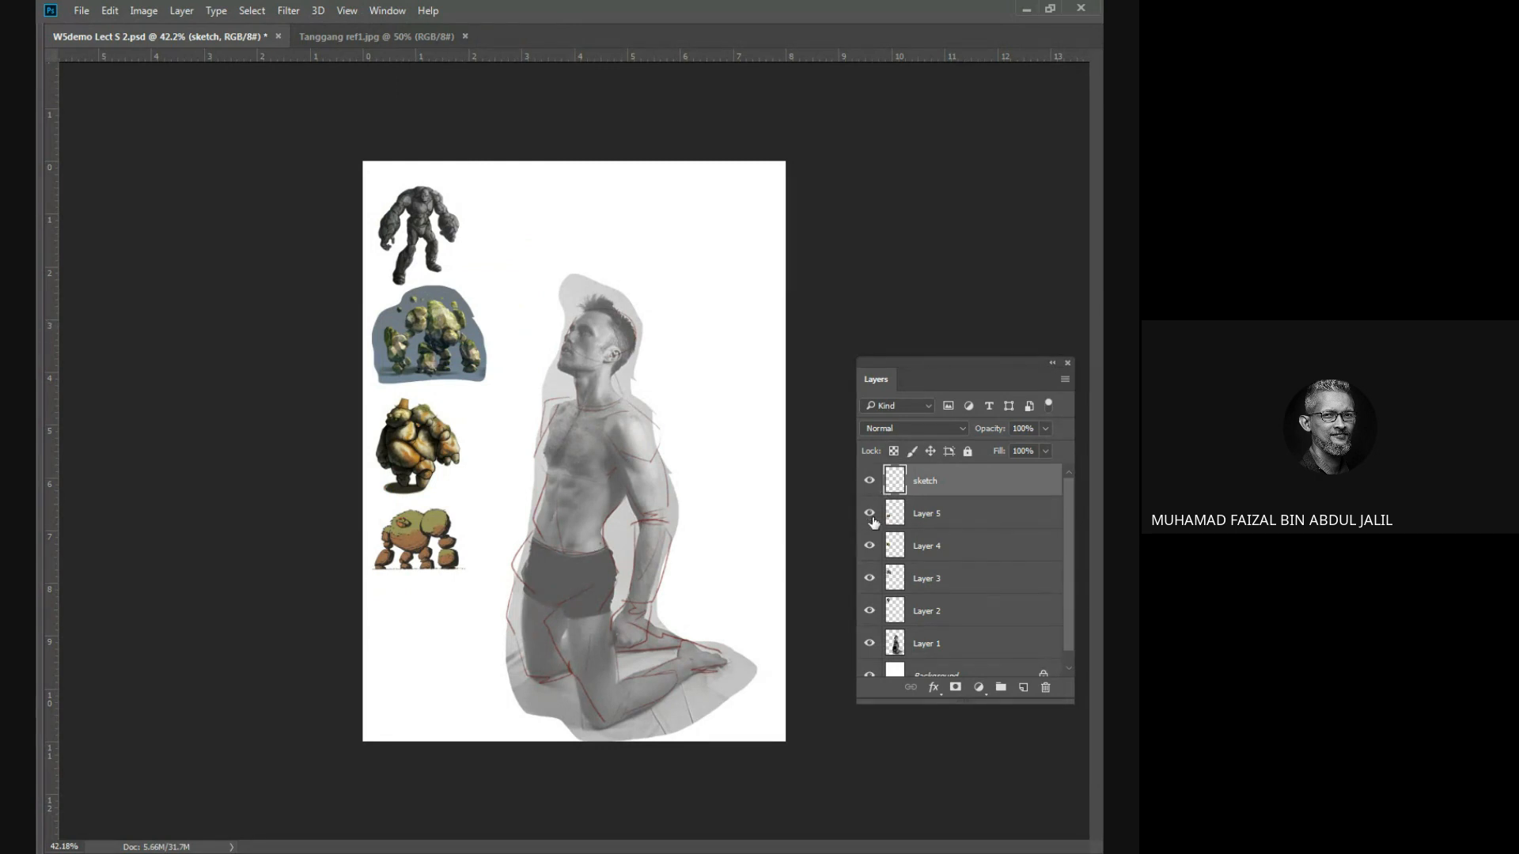
Hide and show the pose photo on Layer 1 to review the body sketch on its own.
{"action": "left_click", "coordinate": [869, 645]}
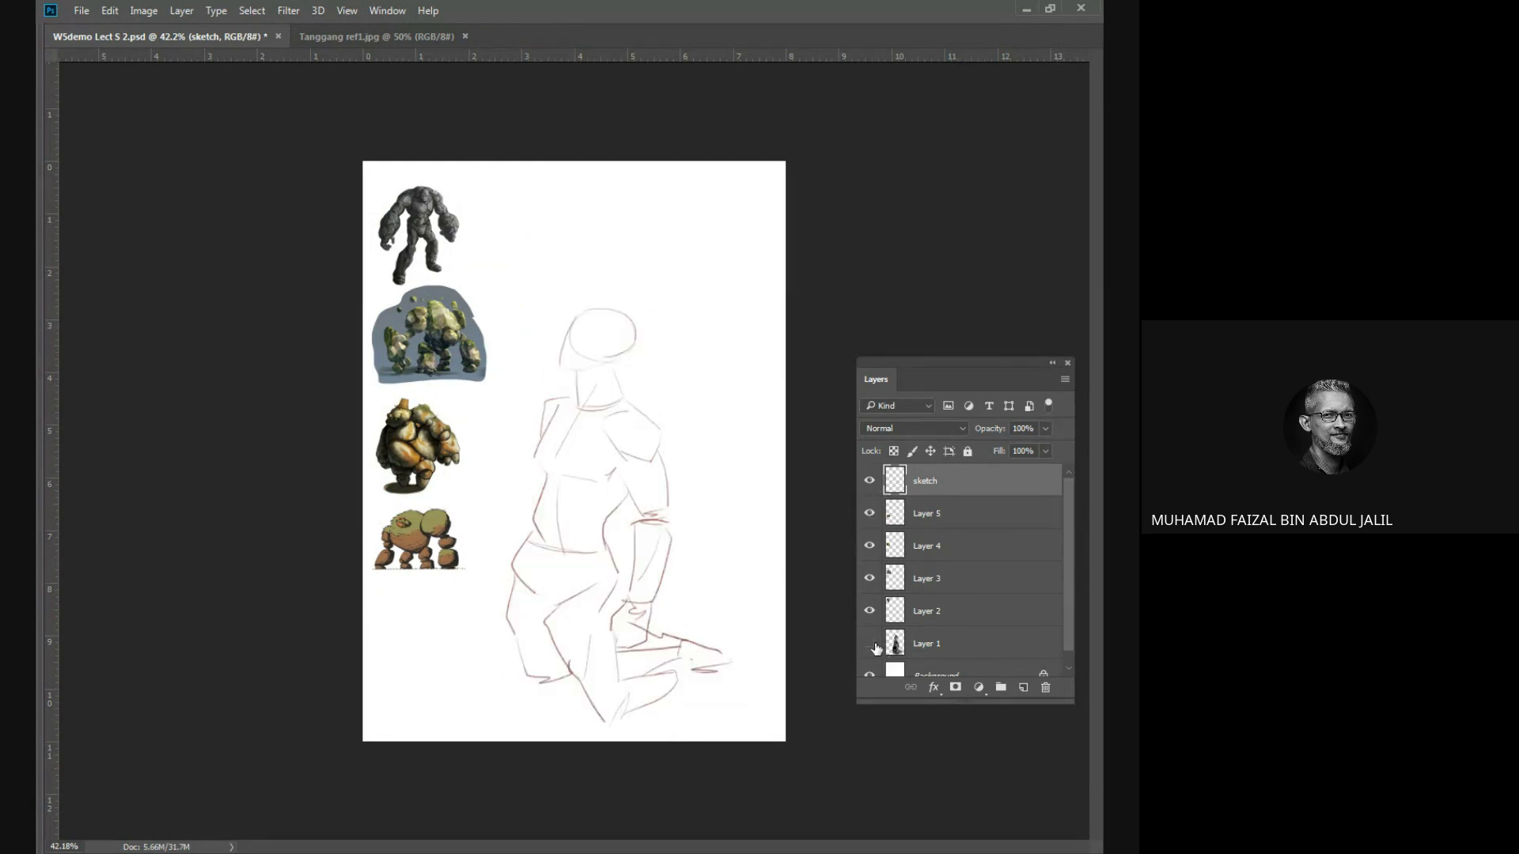
{"action": "left_click", "coordinate": [871, 645]}
{"action": "left_click", "coordinate": [871, 645]}
{"action": "left_click", "coordinate": [653, 407]}
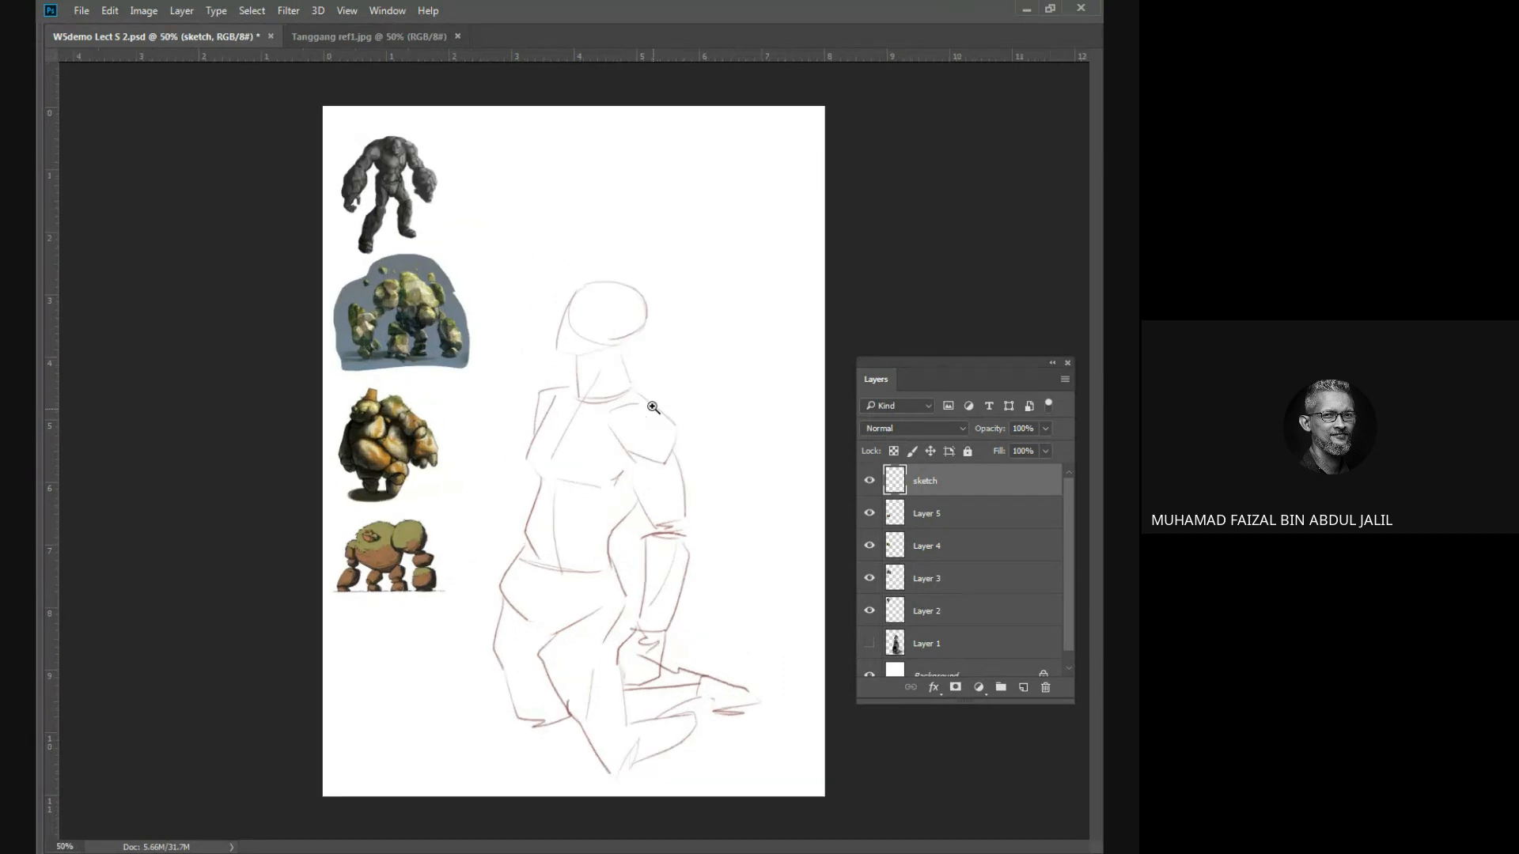
{"action": "left_click", "coordinate": [653, 407]}
{"action": "left_click", "coordinate": [869, 643]}
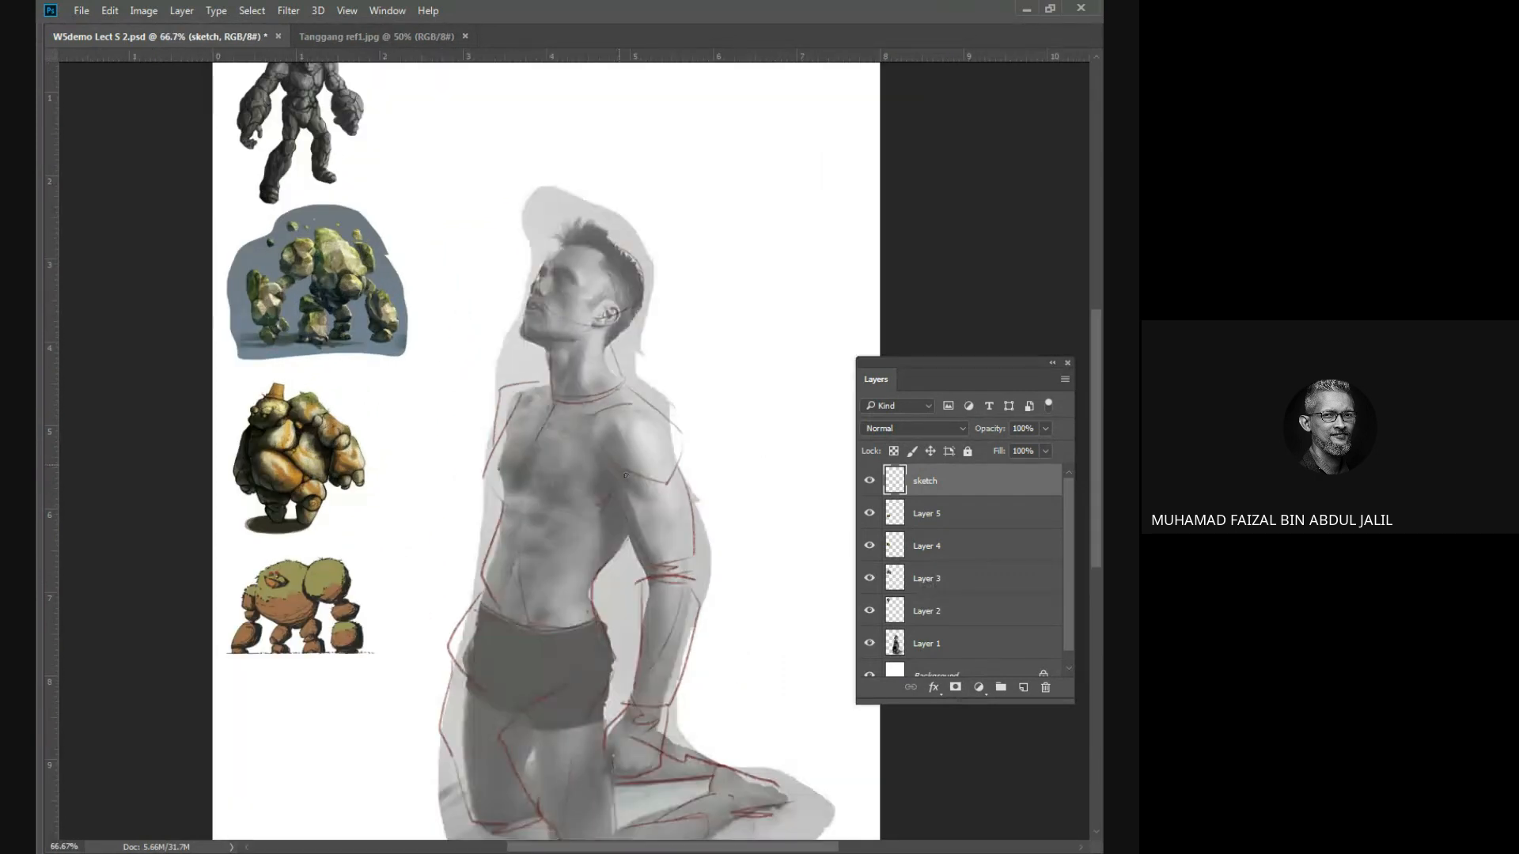
Sketch a pointed crest, forehead band and angular back contour on the head, hide Layer 1 and draw the back of the neck.
{"action": "left_click", "coordinate": [577, 307]}
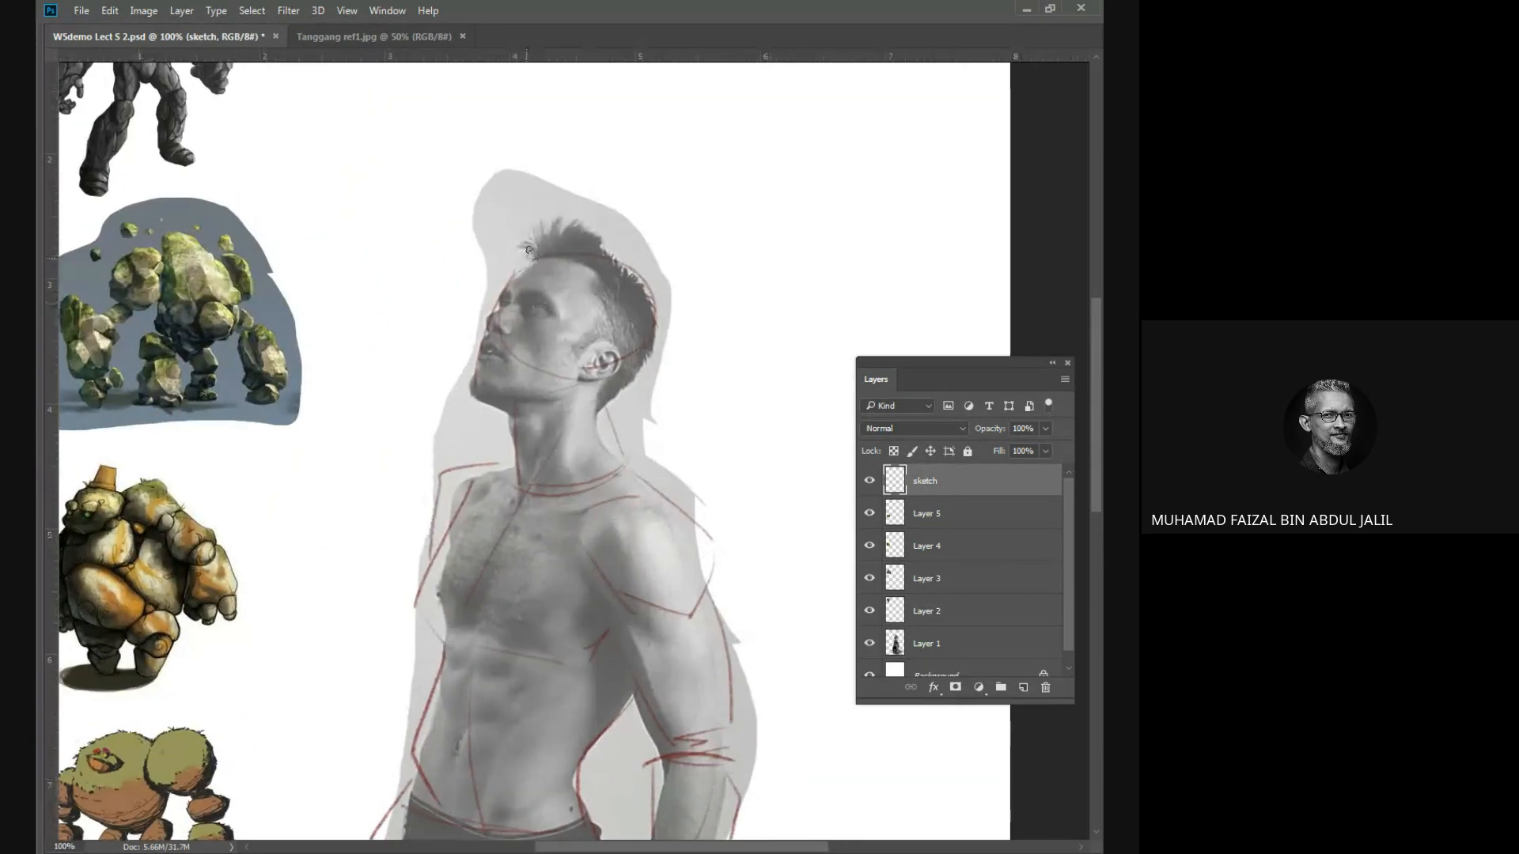
{"action": "mouse_move", "coordinate": [528, 250]}
{"action": "left_mouse_down"}
{"action": "mouse_move", "coordinate": [641, 172]}
{"action": "mouse_move", "coordinate": [622, 226]}
{"action": "mouse_move", "coordinate": [673, 277]}
{"action": "mouse_move", "coordinate": [660, 346]}
{"action": "mouse_move", "coordinate": [610, 295]}
{"action": "left_mouse_up"}
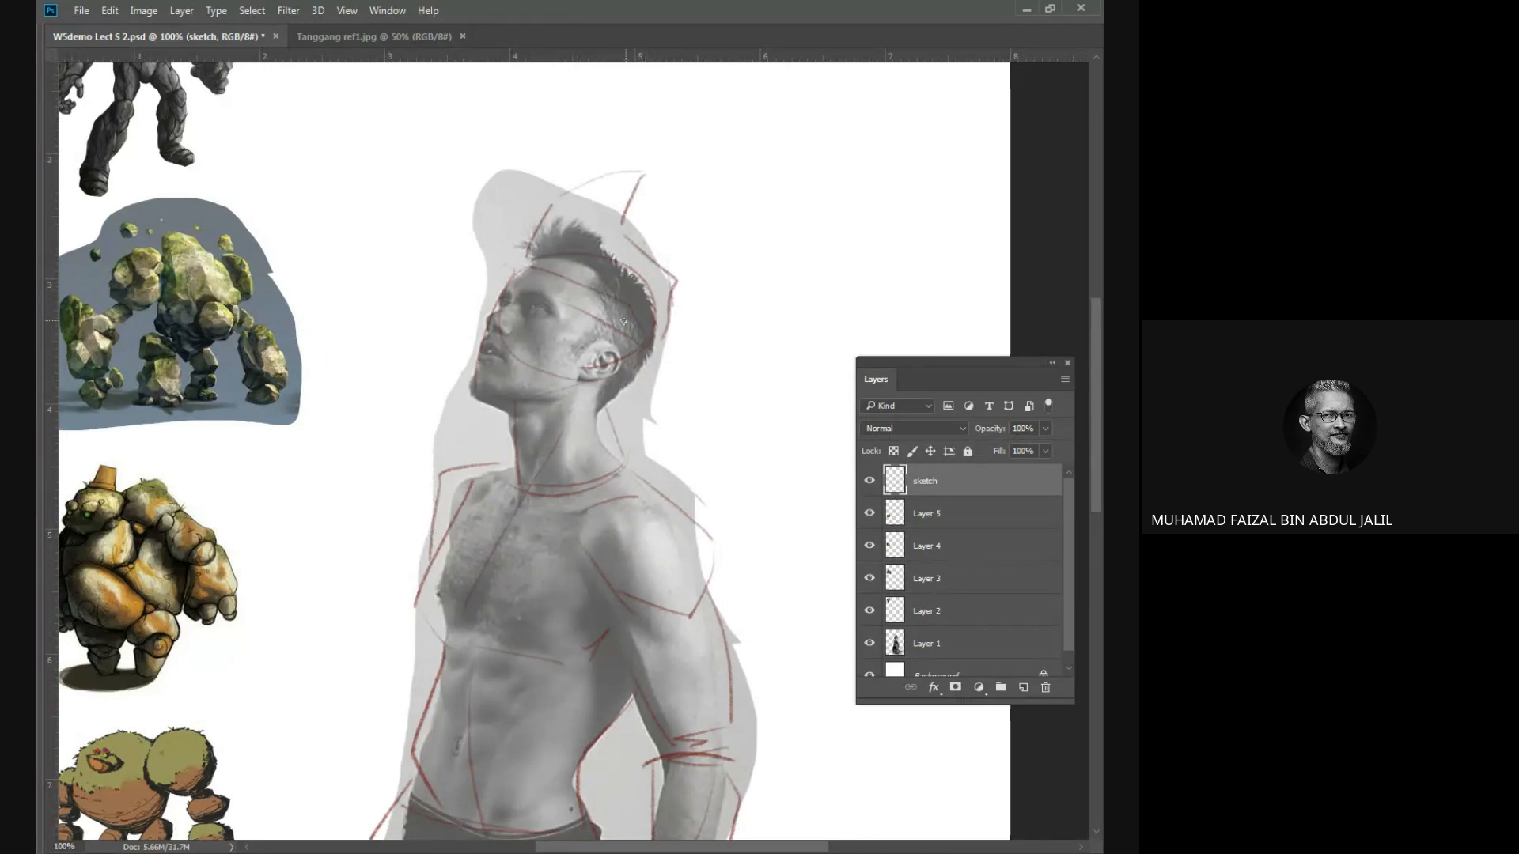
{"action": "left_click", "coordinate": [869, 643]}
{"action": "mouse_move", "coordinate": [660, 340]}
{"action": "left_mouse_down"}
{"action": "mouse_move", "coordinate": [603, 395]}
{"action": "mouse_move", "coordinate": [629, 440]}
{"action": "mouse_move", "coordinate": [629, 475]}
{"action": "left_mouse_up"}
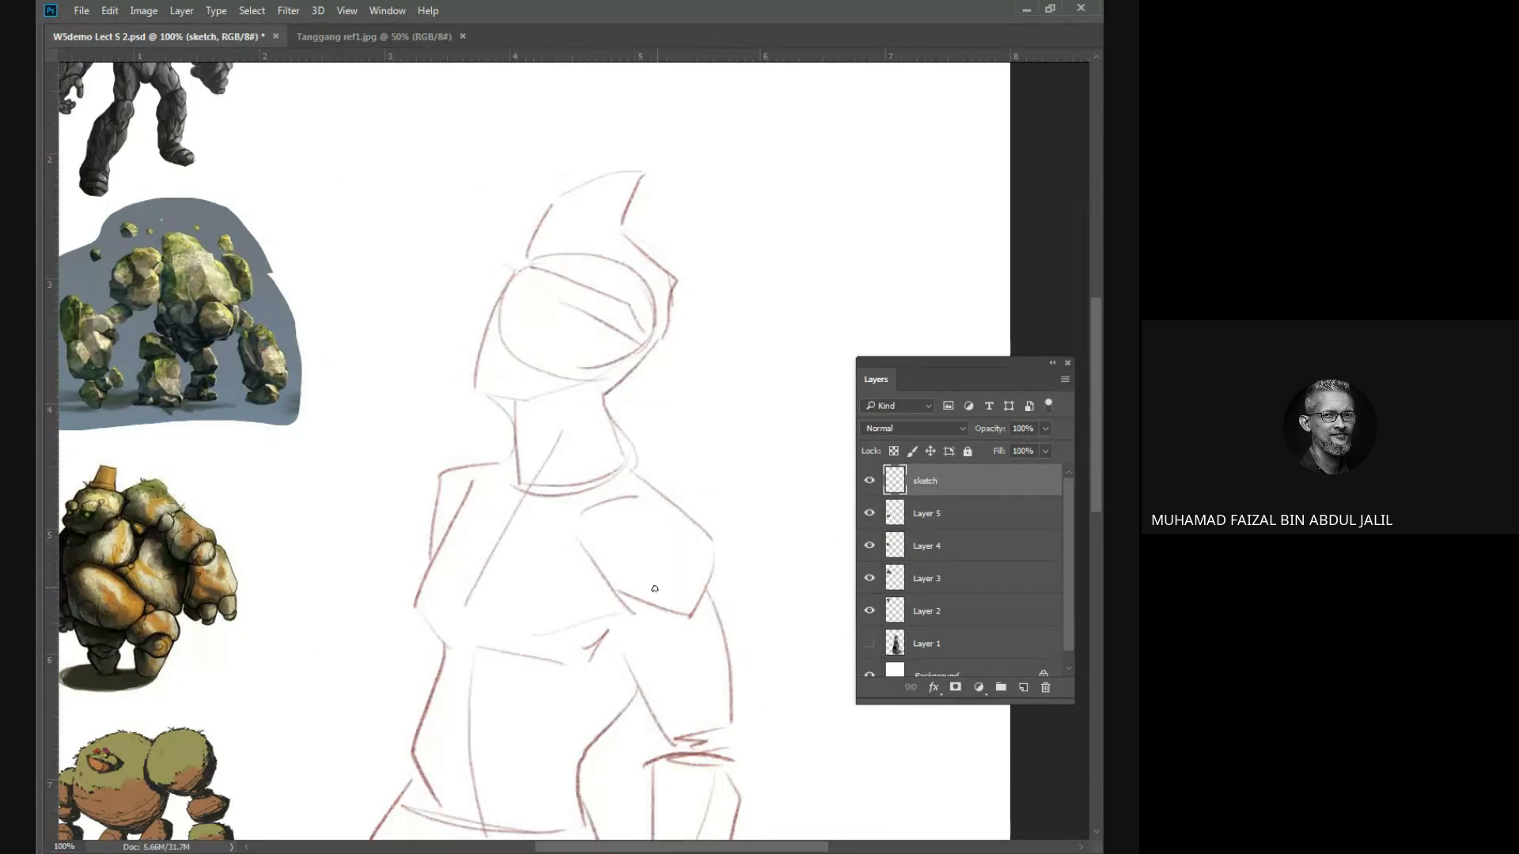
Compare the full sketch with the pose photo by switching Layer 1 and the sketch layer off and on, leaving both visible.
{"action": "key", "text": "ctrl+0"}
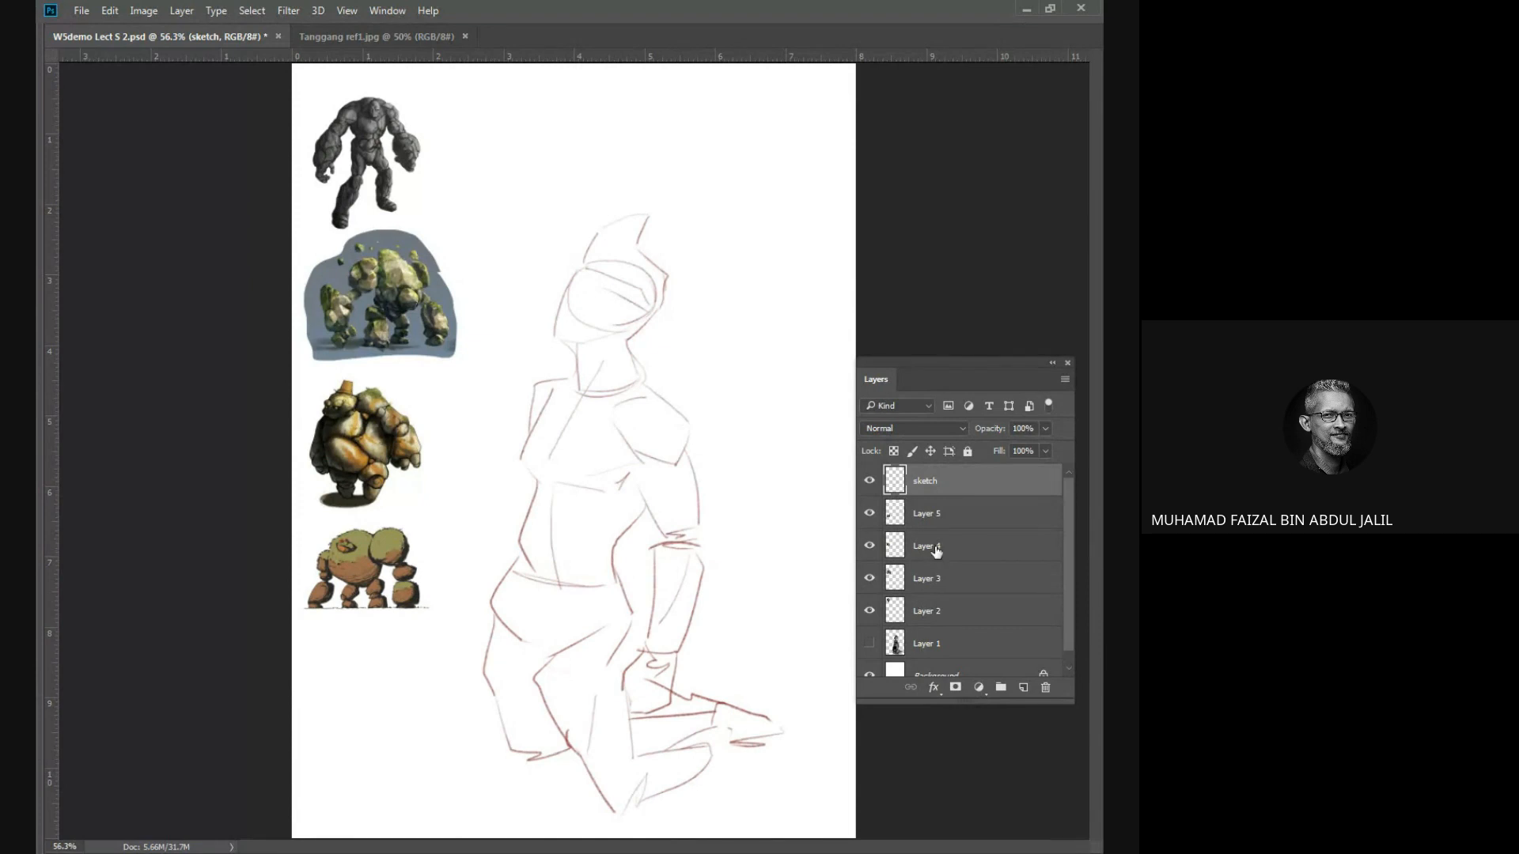
{"action": "left_click", "coordinate": [869, 643]}
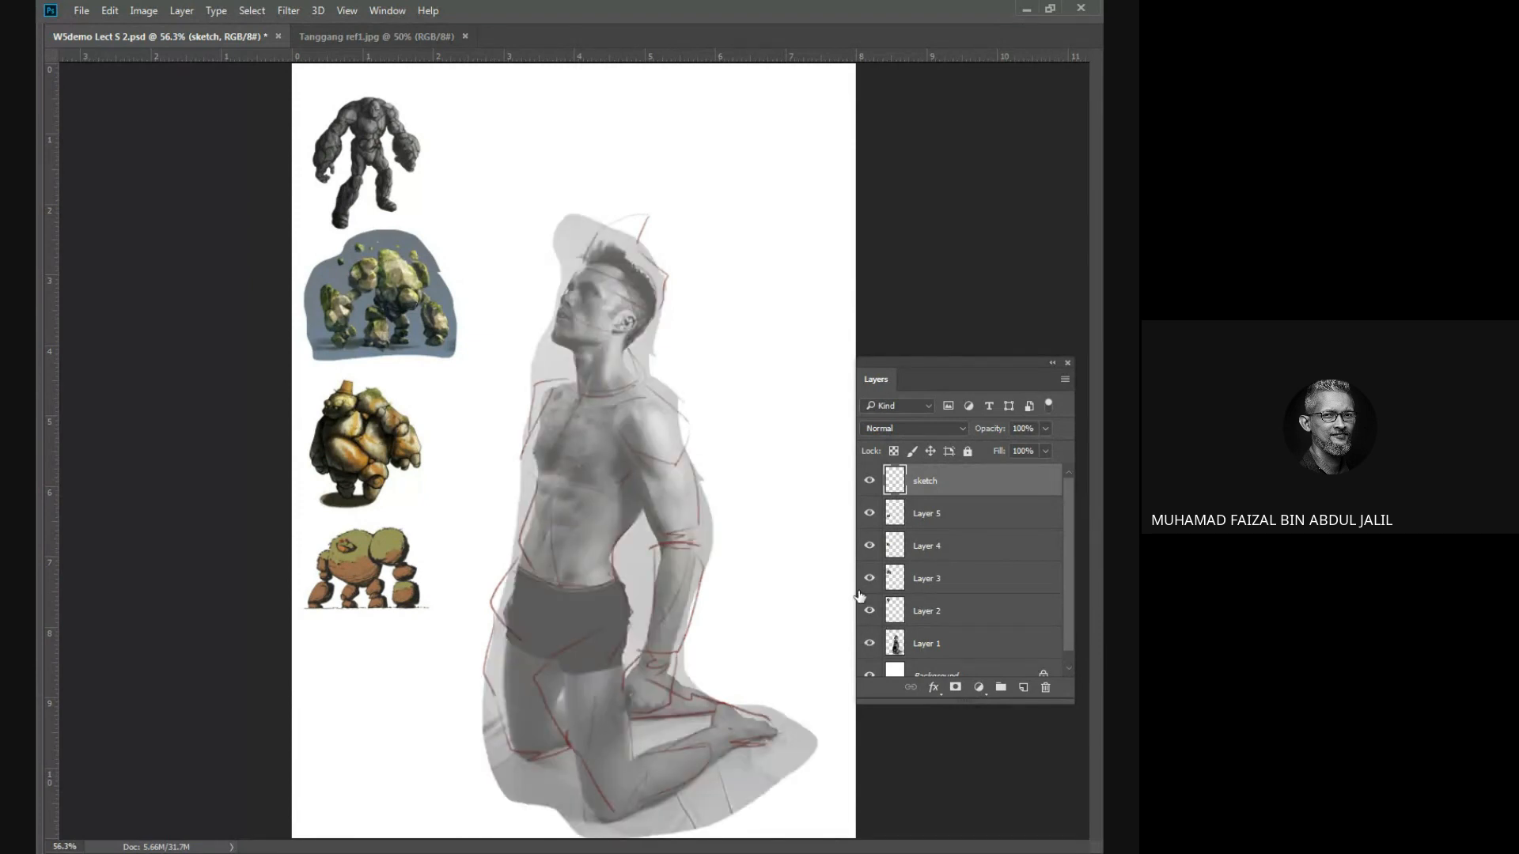
{"action": "left_click", "coordinate": [870, 646]}
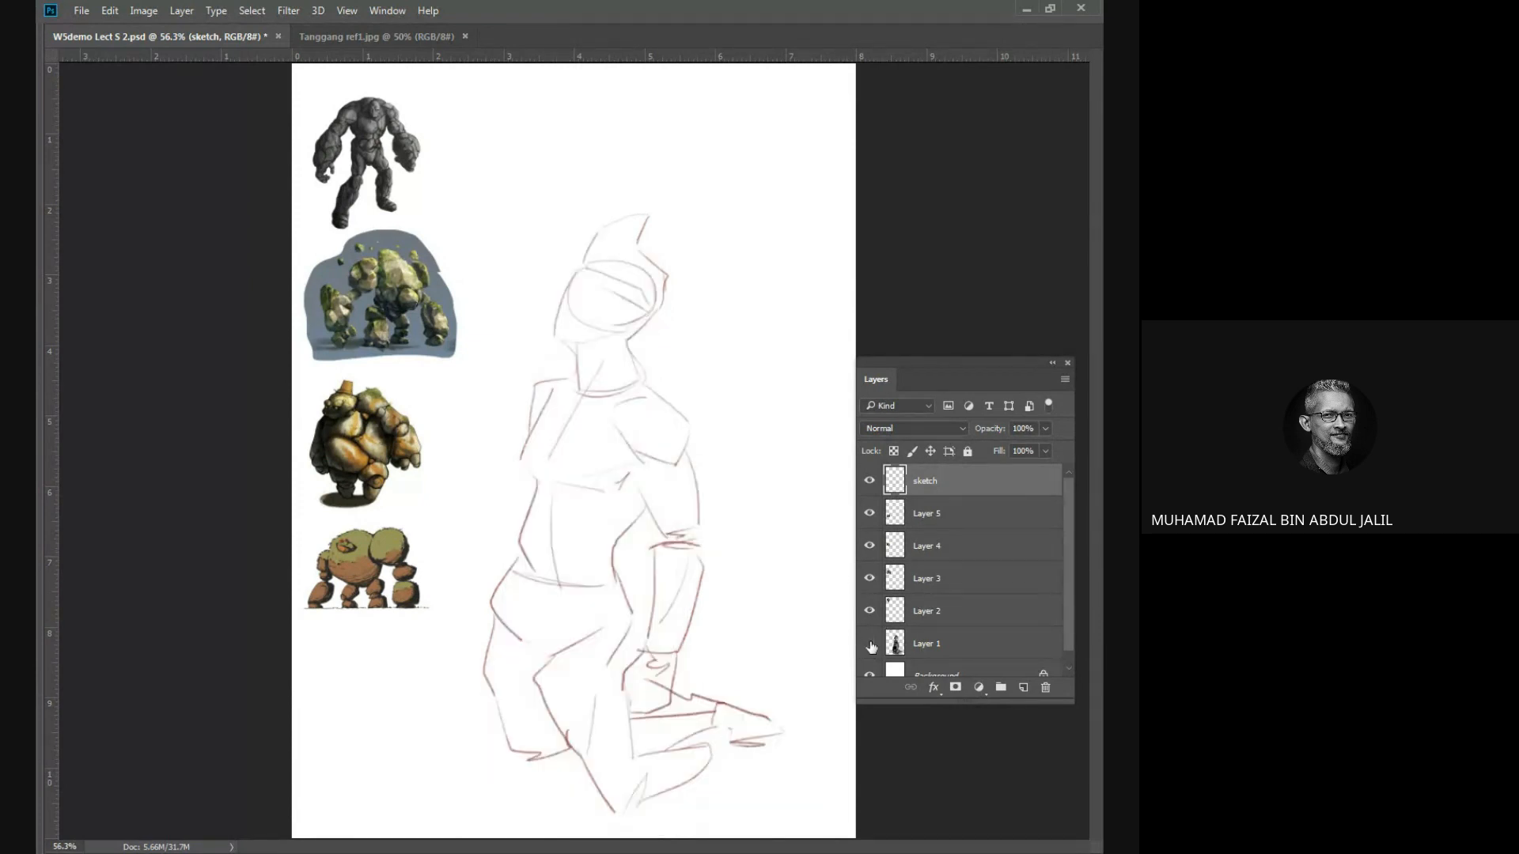
{"action": "left_click", "coordinate": [868, 646]}
{"action": "left_click", "coordinate": [869, 644]}
{"action": "left_click", "coordinate": [863, 646]}
{"action": "left_click", "coordinate": [869, 647]}
{"action": "left_click", "coordinate": [875, 647]}
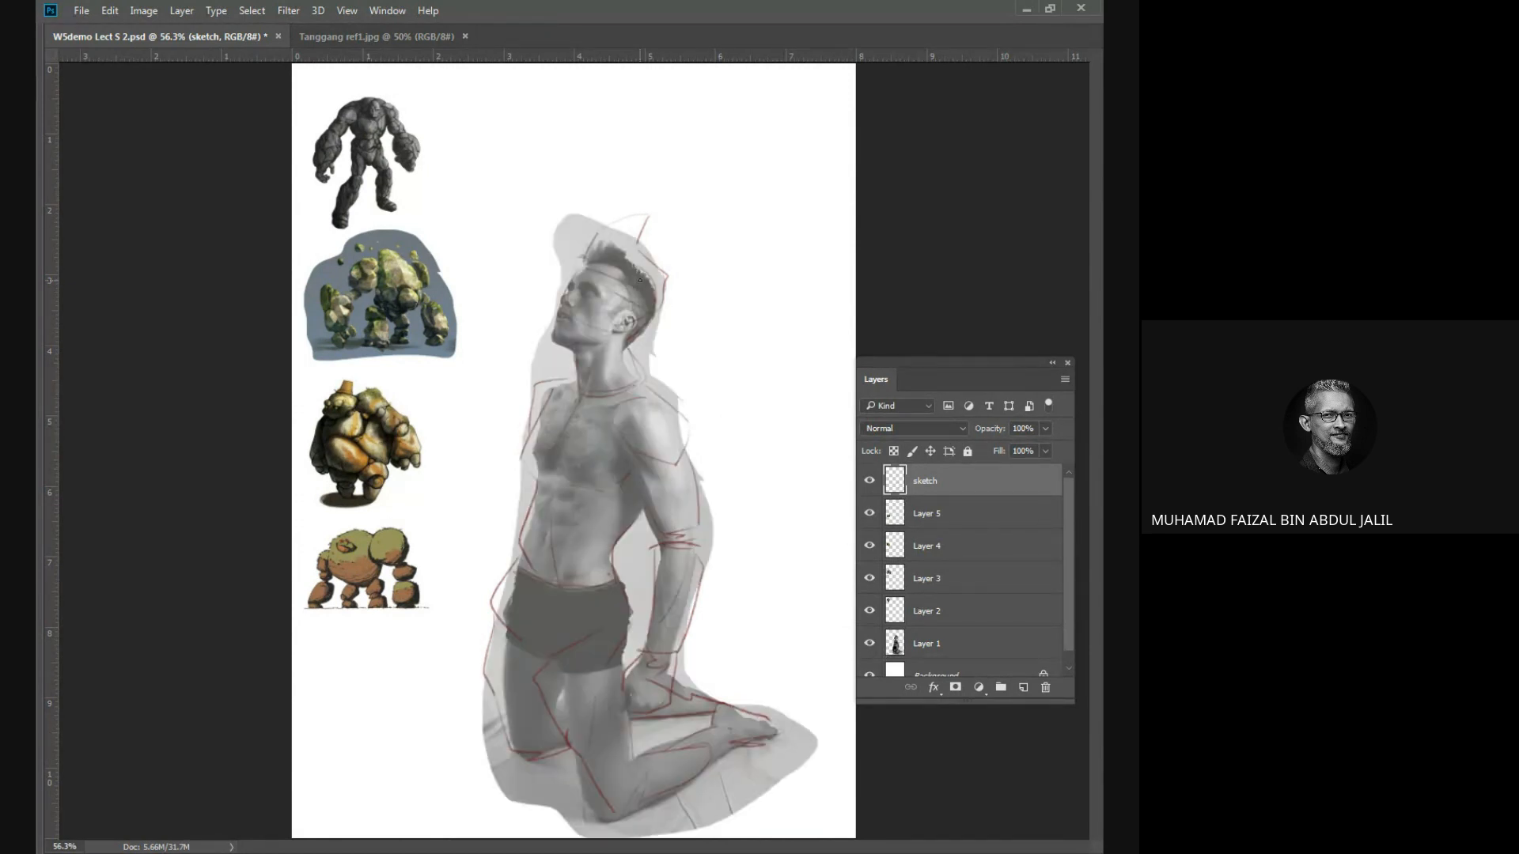
{"action": "left_click", "coordinate": [870, 481]}
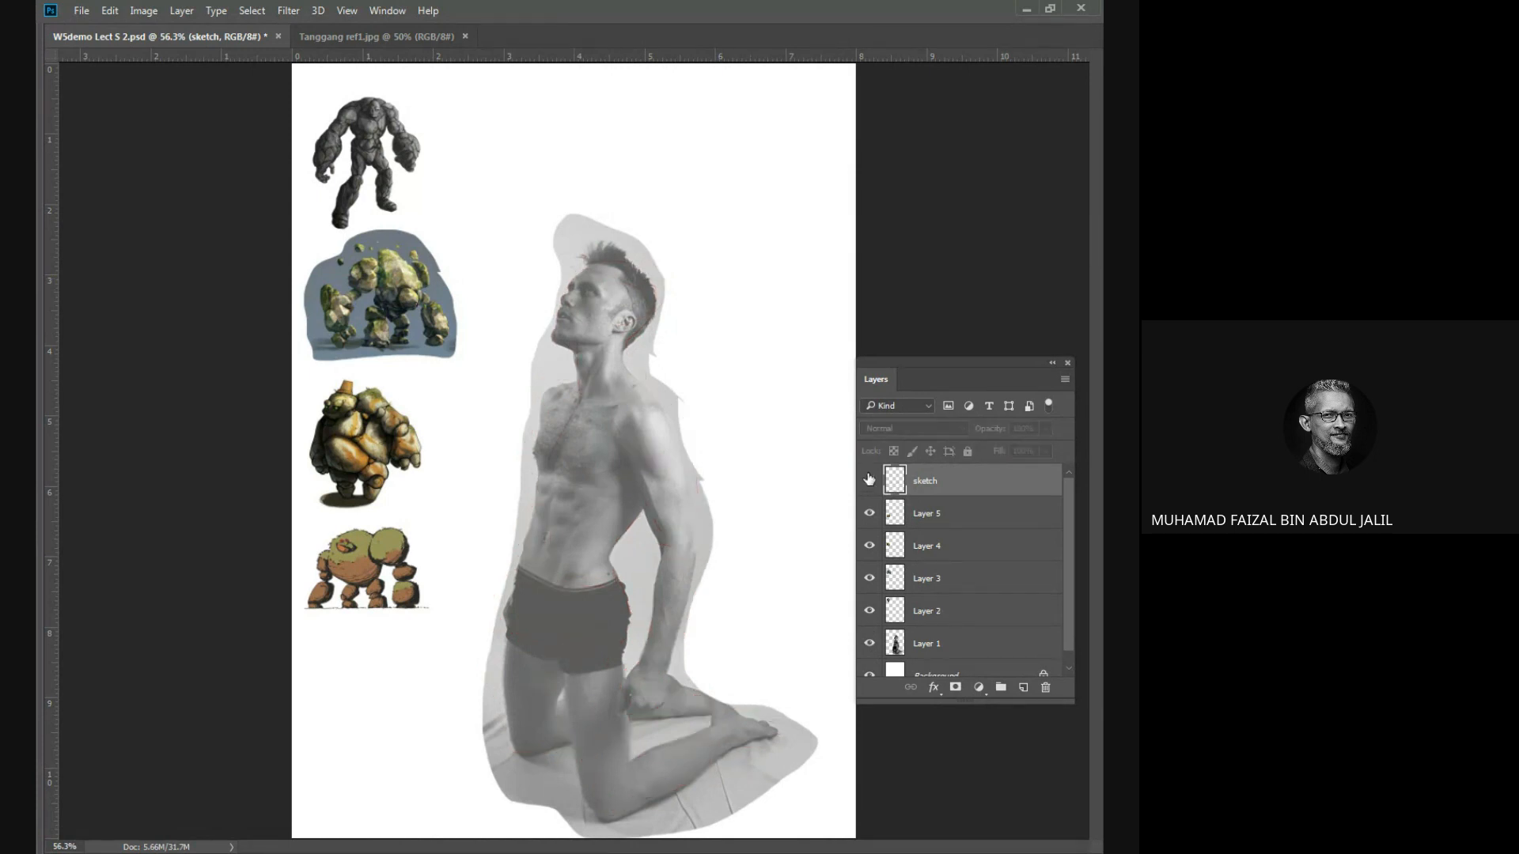
{"action": "left_click", "coordinate": [870, 481]}
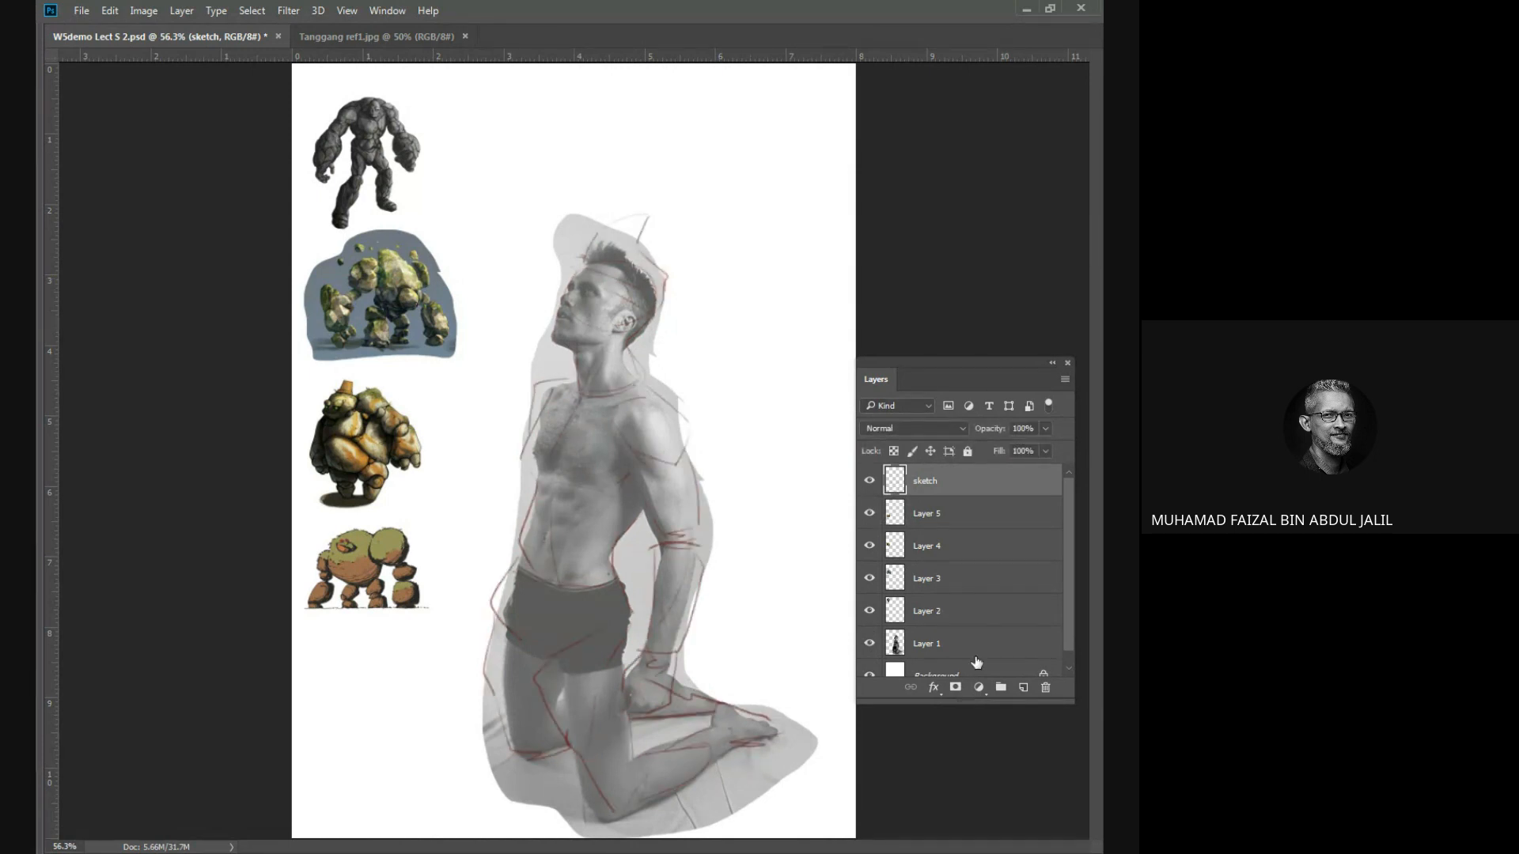
Add a new layer above the sketch layer and name it S1.
{"action": "left_click", "coordinate": [1025, 689]}
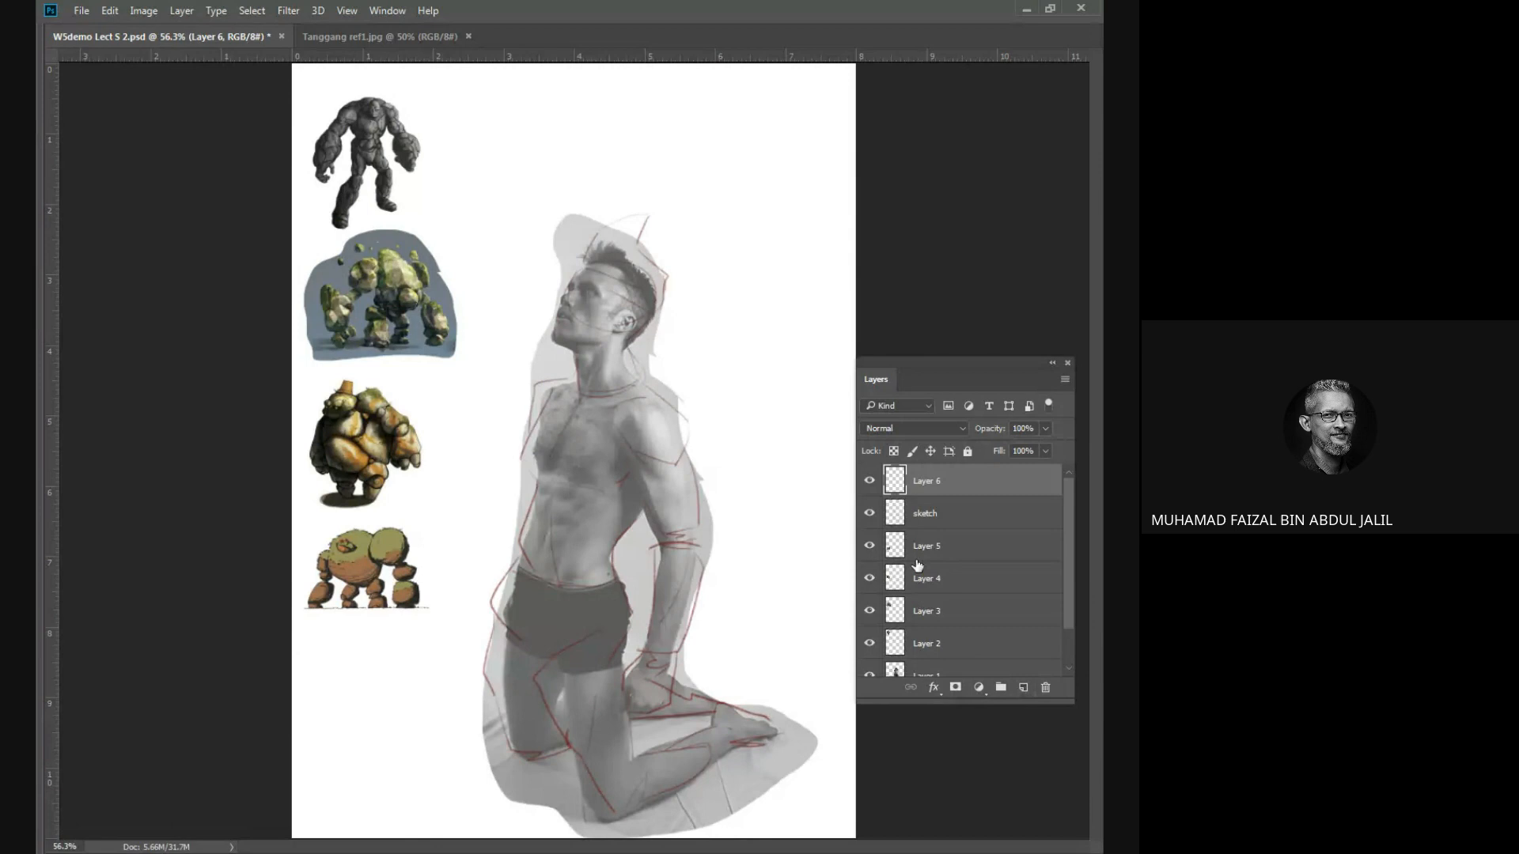
{"action": "double_click", "coordinate": [930, 481]}
{"action": "type", "text": "S1"}
{"action": "key", "text": "Return"}
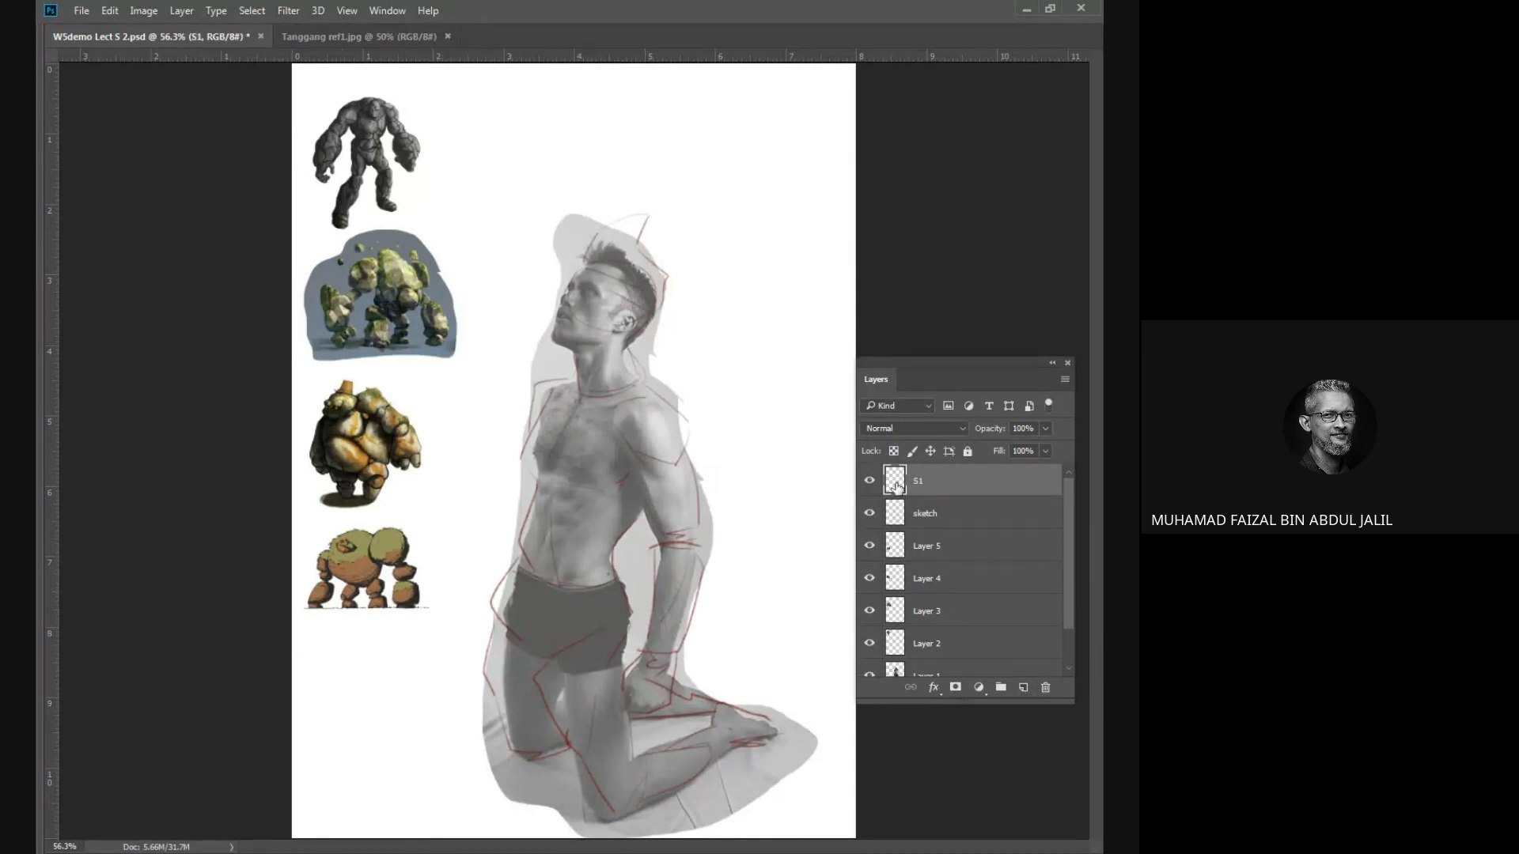
Switch the sketch layer off and on to check the construction lines against the photo.
{"action": "left_click", "coordinate": [870, 513]}
{"action": "left_click", "coordinate": [869, 513]}
{"action": "left_click", "coordinate": [869, 513]}
{"action": "left_click", "coordinate": [870, 511]}
Lower the opacity of the pose photo on Layer 1 to 38% and make S1 the active layer.
{"action": "left_click", "coordinate": [621, 323]}
{"action": "left_click", "coordinate": [621, 322]}
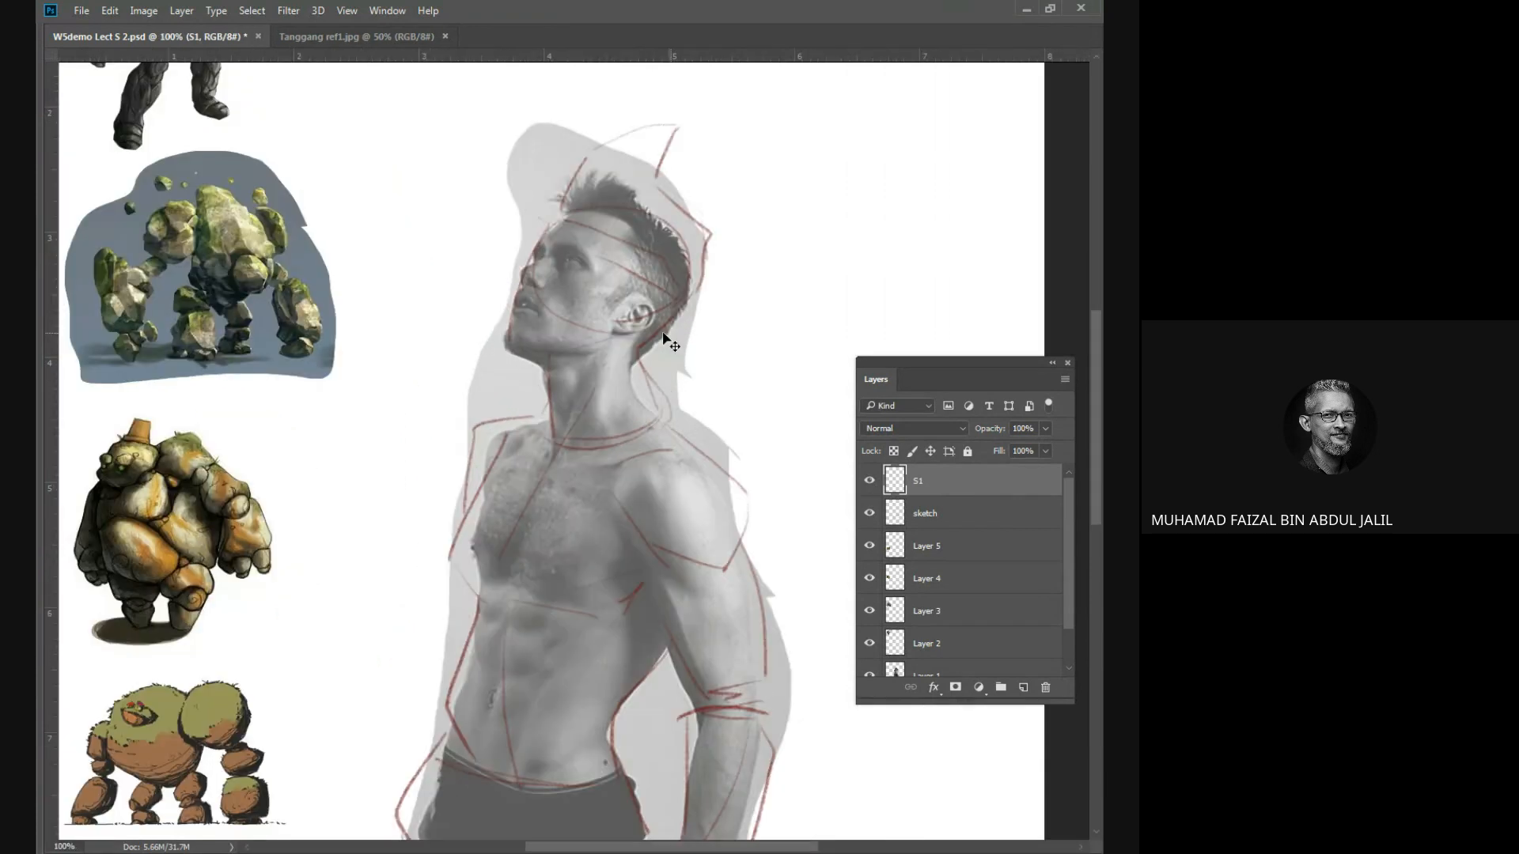
{"action": "left_click", "coordinate": [998, 671]}
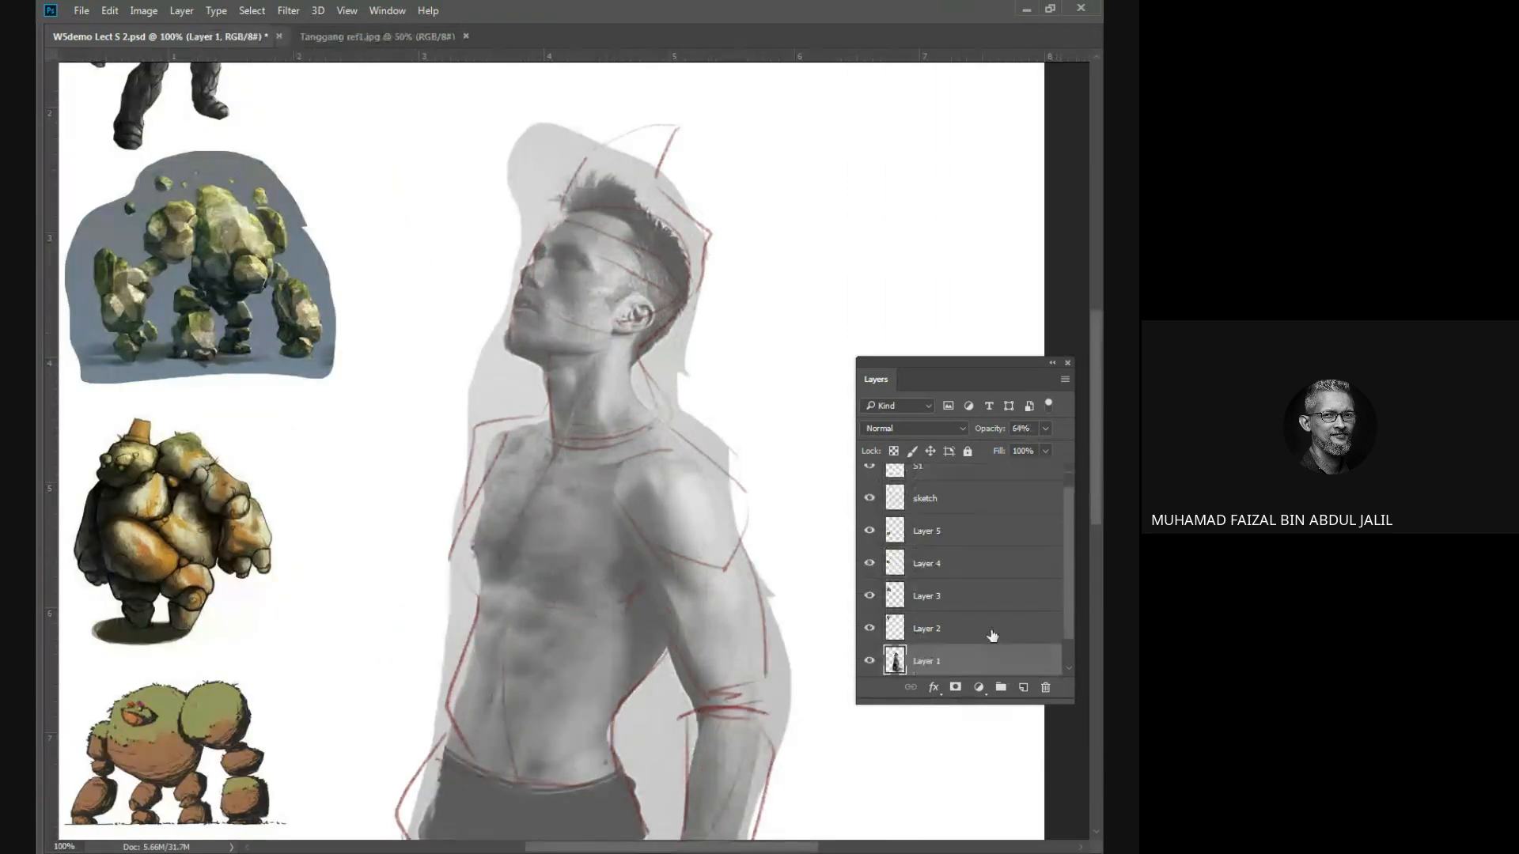
{"action": "left_click", "coordinate": [1045, 428]}
{"action": "left_click_drag", "start_coordinate": [1014, 446], "coordinate": [1009, 456]}
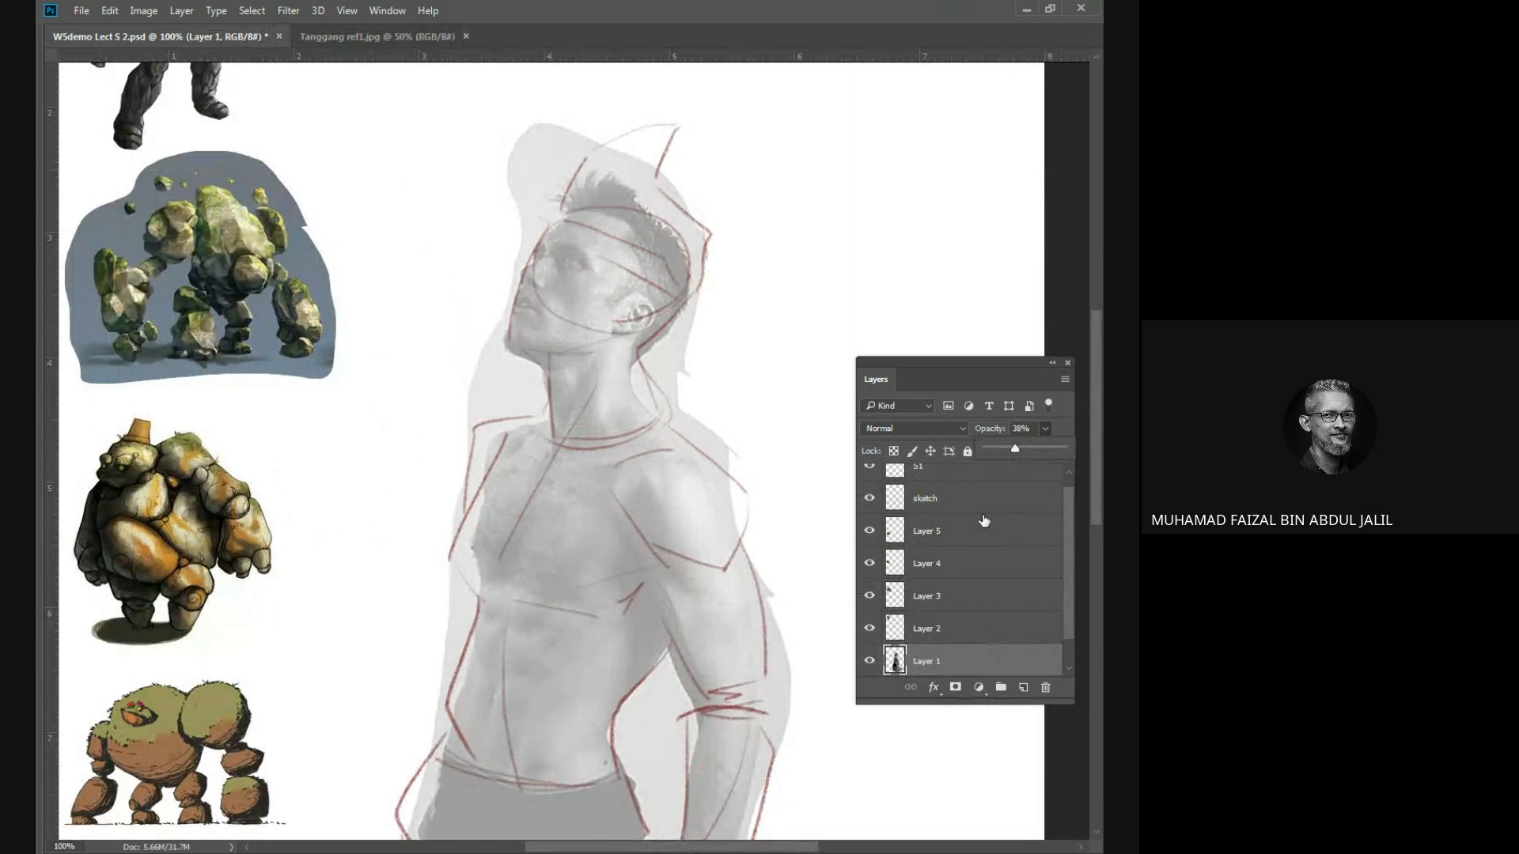
{"action": "left_click", "coordinate": [1062, 506]}
{"action": "left_click", "coordinate": [999, 482]}
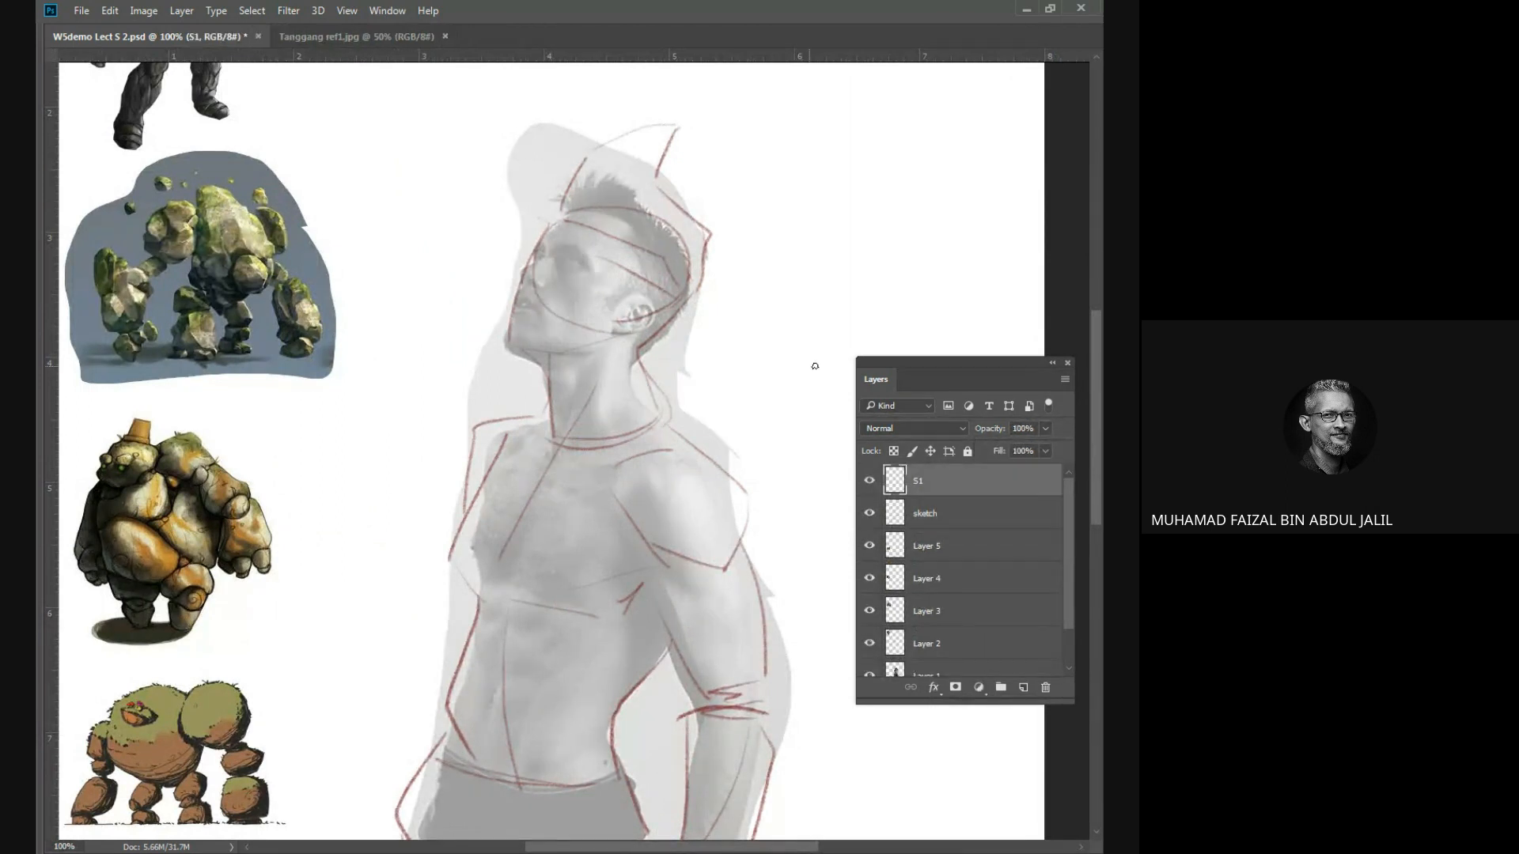
Bring back the hidden tool and option bars and set a darker red-brown foreground colour for the Brush.
{"action": "key", "text": "Tab"}
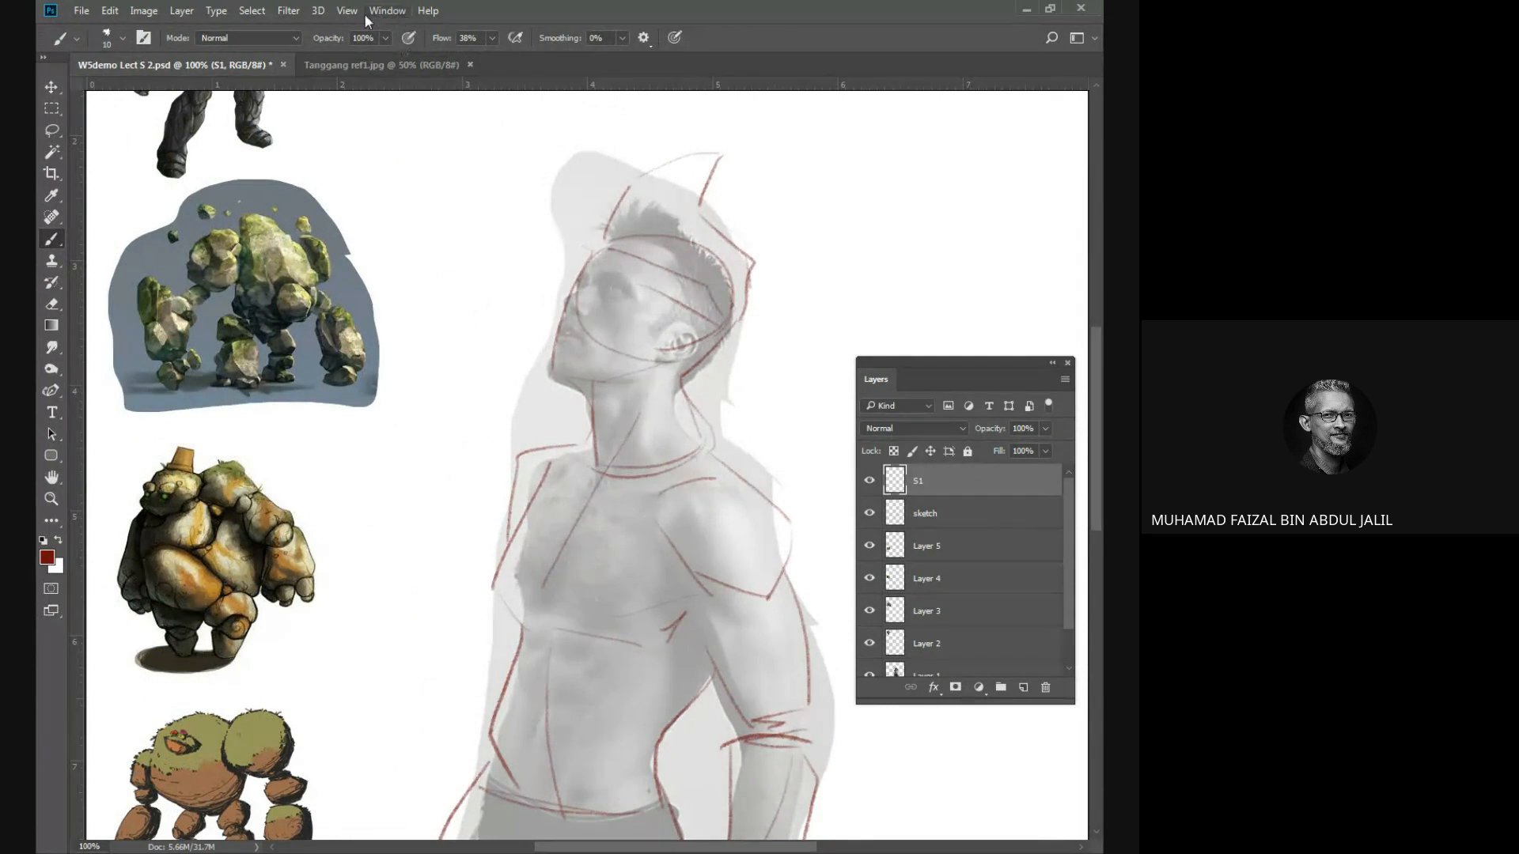
{"action": "key", "text": "i"}
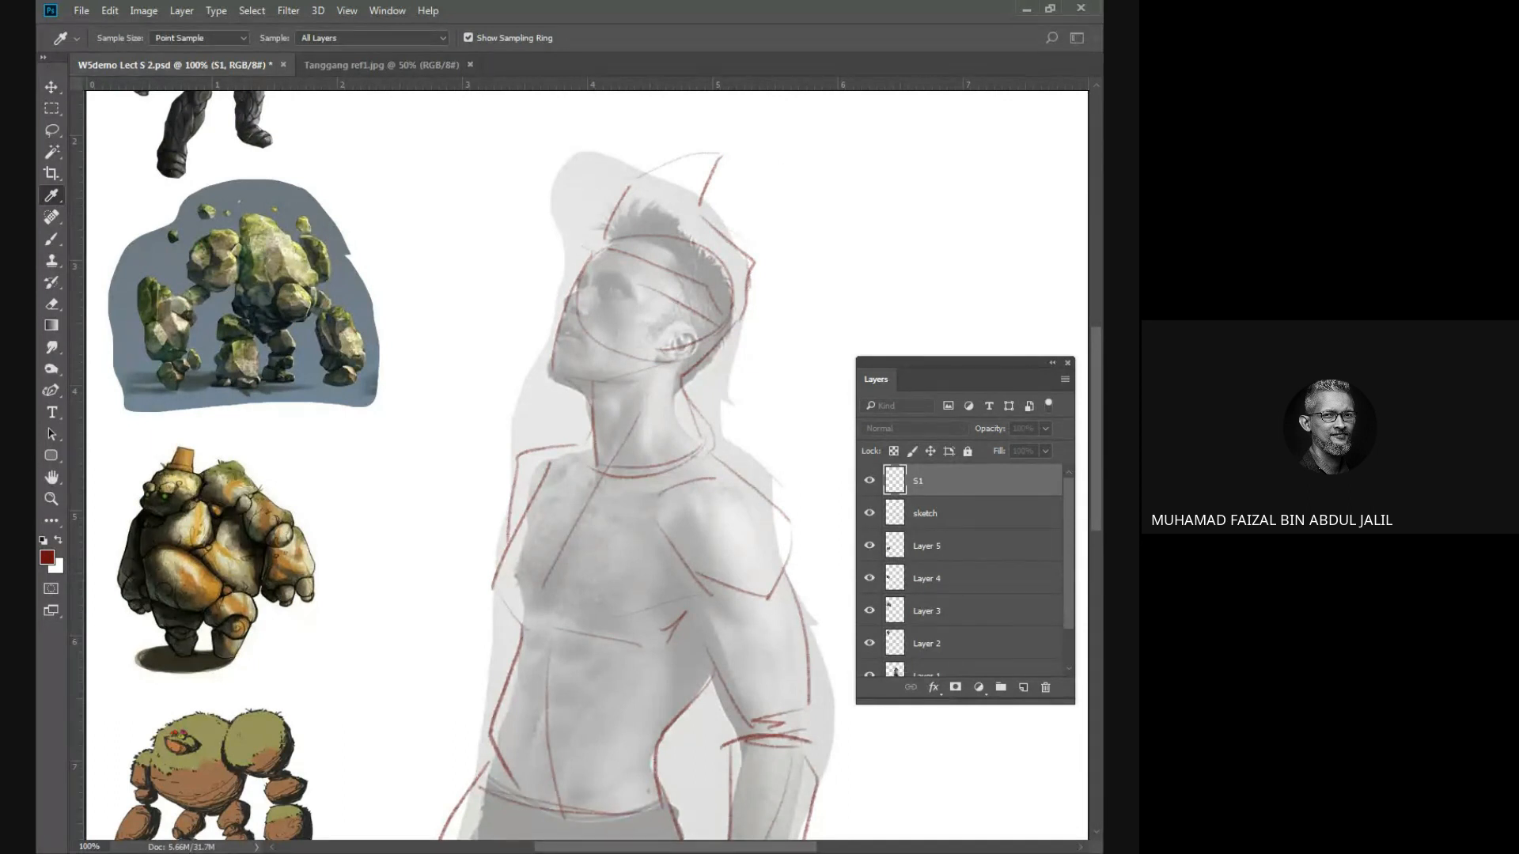
{"action": "key", "text": "b"}
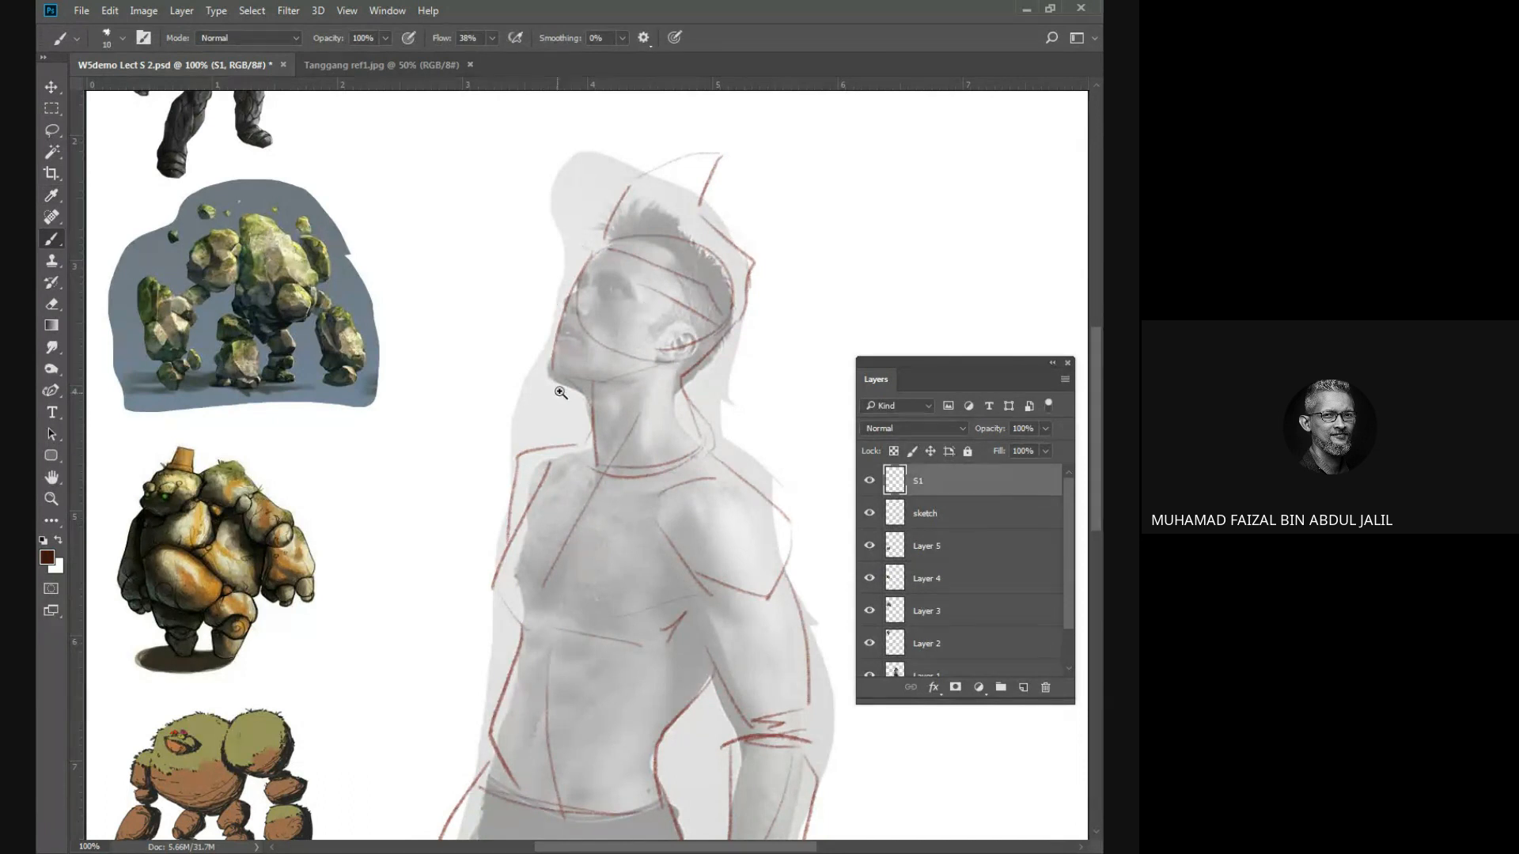
{"action": "left_click_drag", "start_coordinate": [392, 402], "coordinate": [583, 431]}
{"action": "left_click_drag", "start_coordinate": [574, 280], "coordinate": [662, 400]}
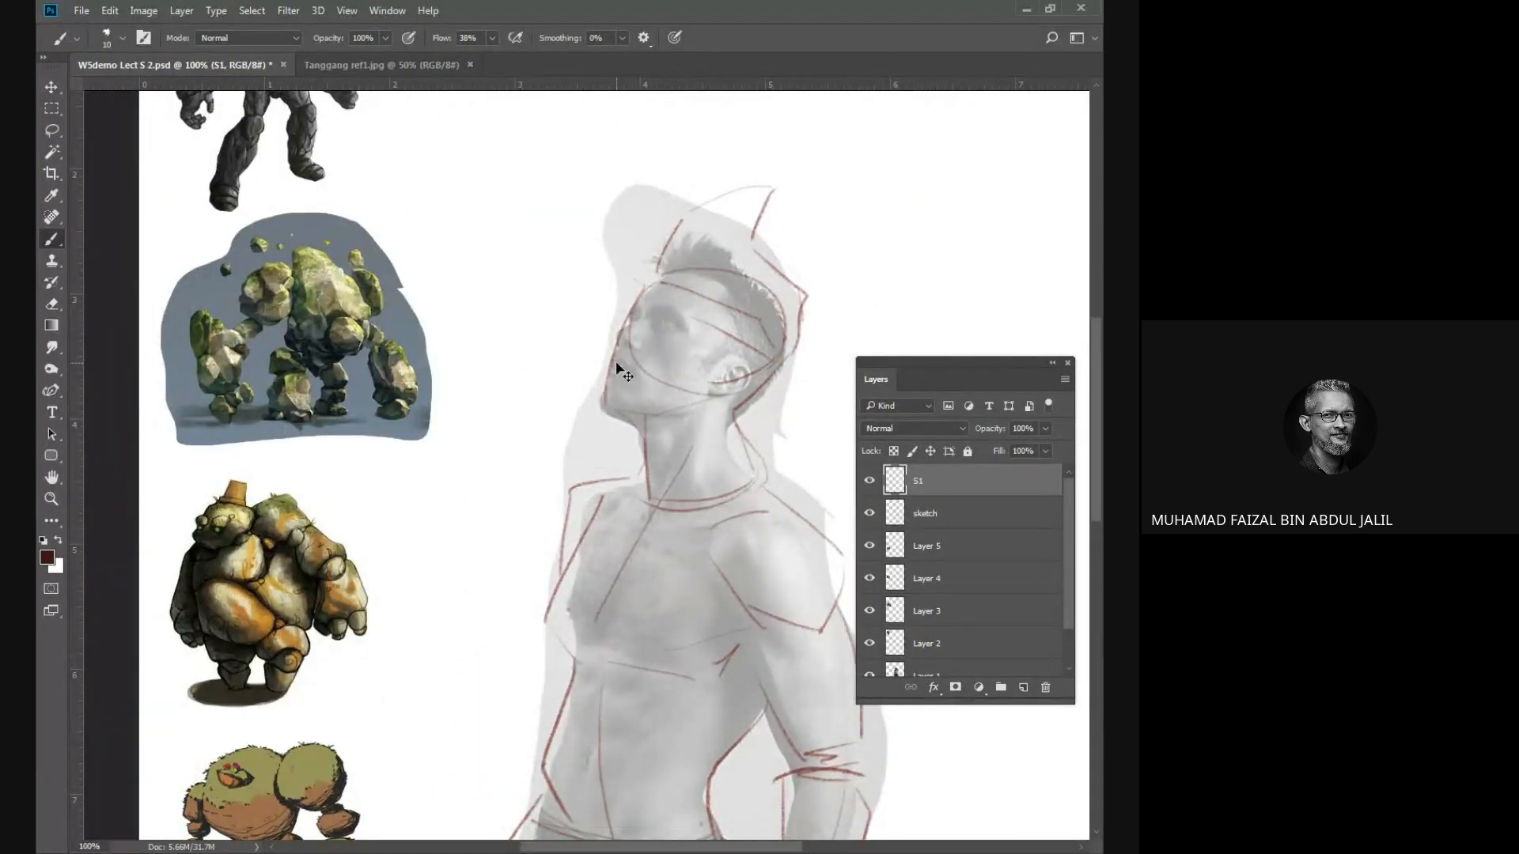
Switch to the Tanggang ref1.jpg document and examine the blue rock-figure illustration on white at 200% zoom.
{"action": "key", "text": "ctrl+o"}
{"action": "double_click", "coordinate": [943, 544]}
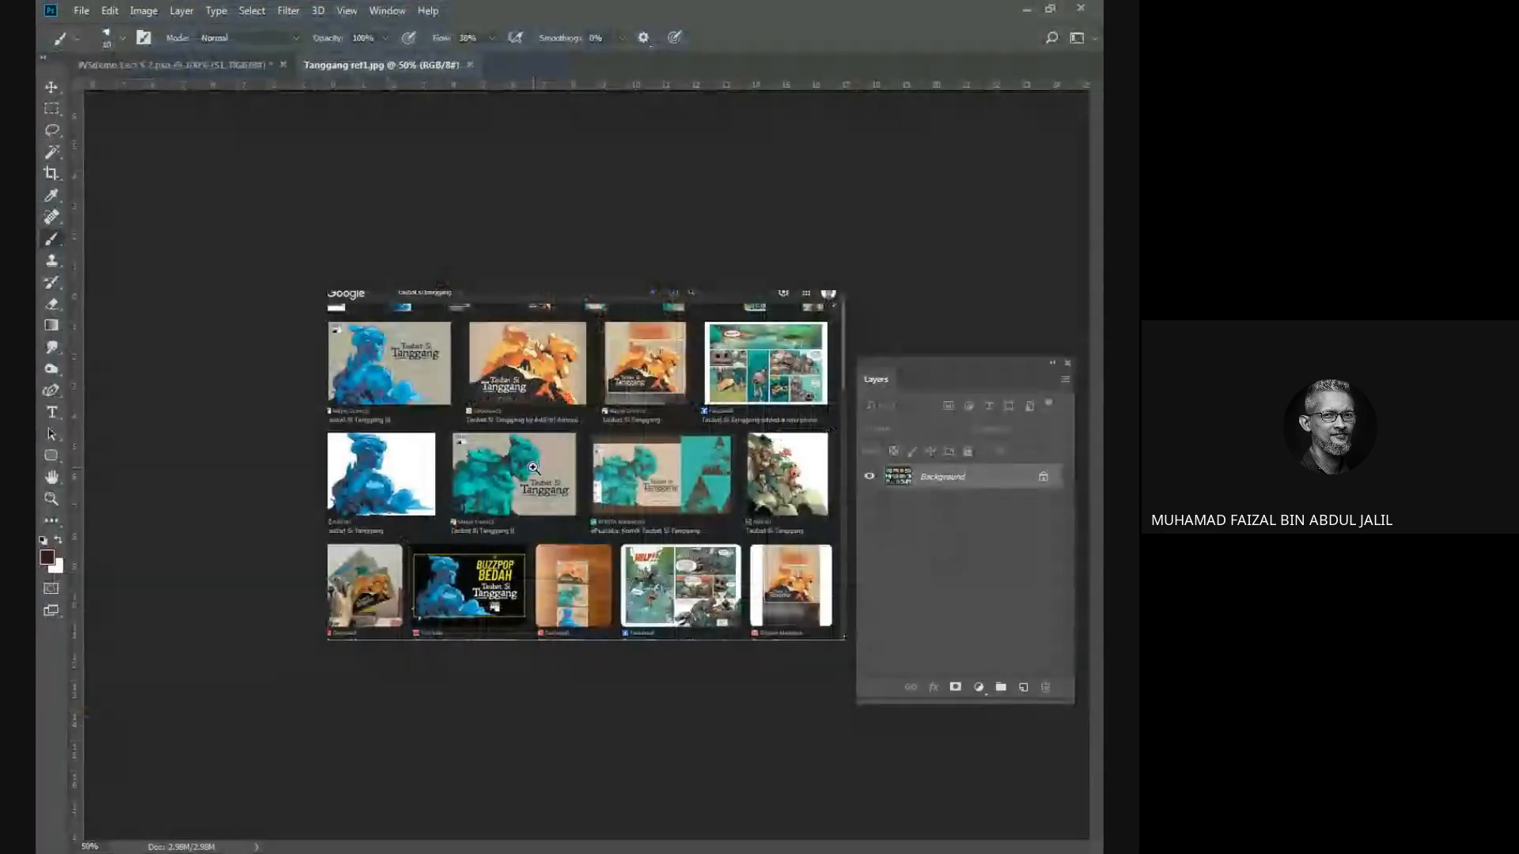
{"action": "left_click", "coordinate": [534, 467], "text": "ctrl"}
{"action": "left_click", "coordinate": [534, 467], "text": "ctrl"}
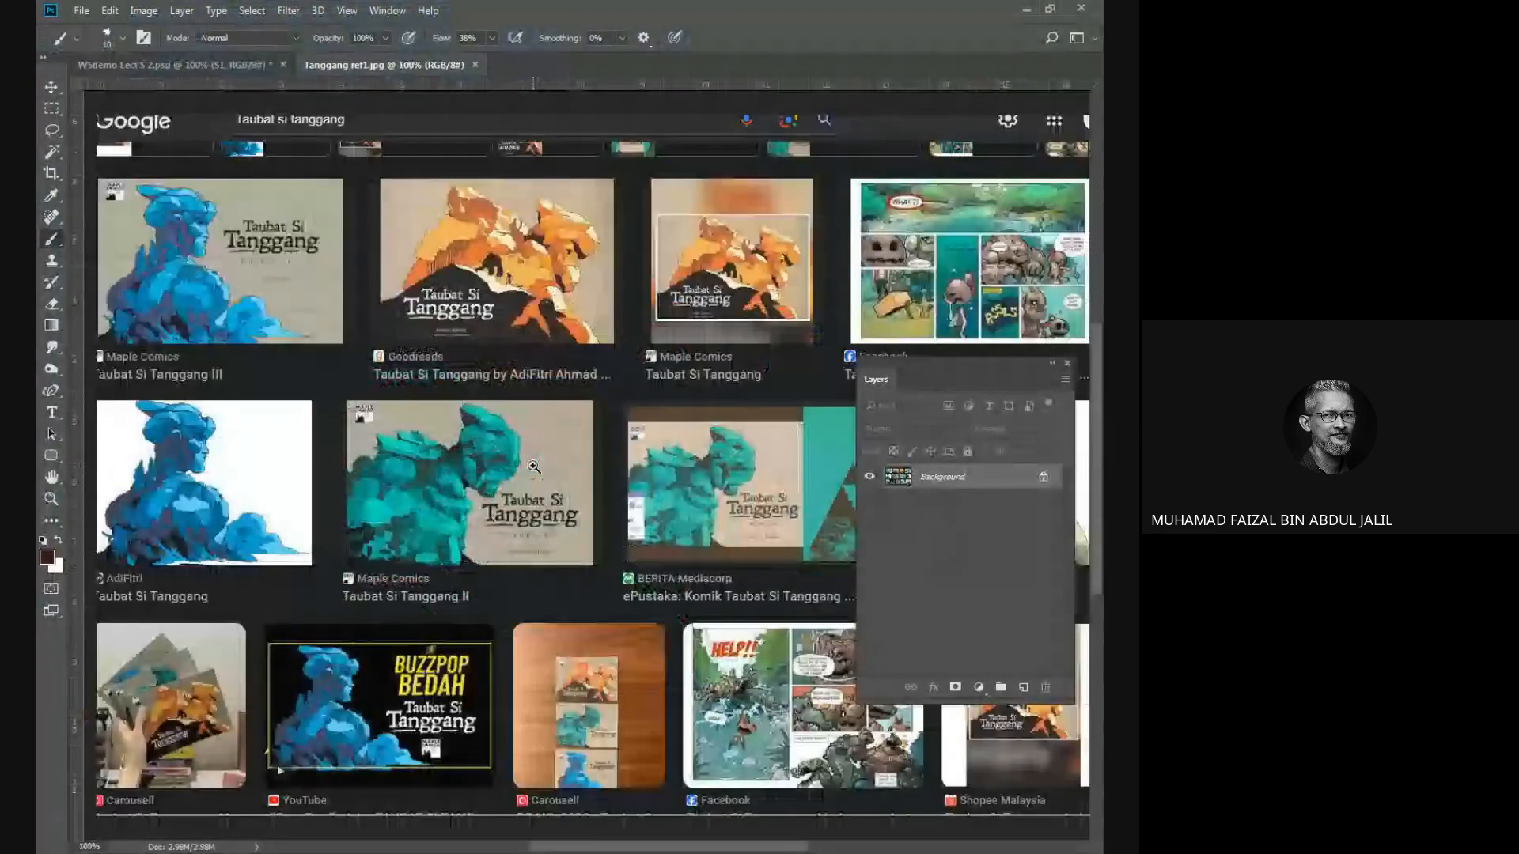
{"action": "left_click", "coordinate": [534, 467], "text": "ctrl"}
{"action": "left_click_drag", "start_coordinate": [479, 476], "coordinate": [970, 495]}
{"action": "left_click_drag", "start_coordinate": [154, 401], "coordinate": [557, 436]}
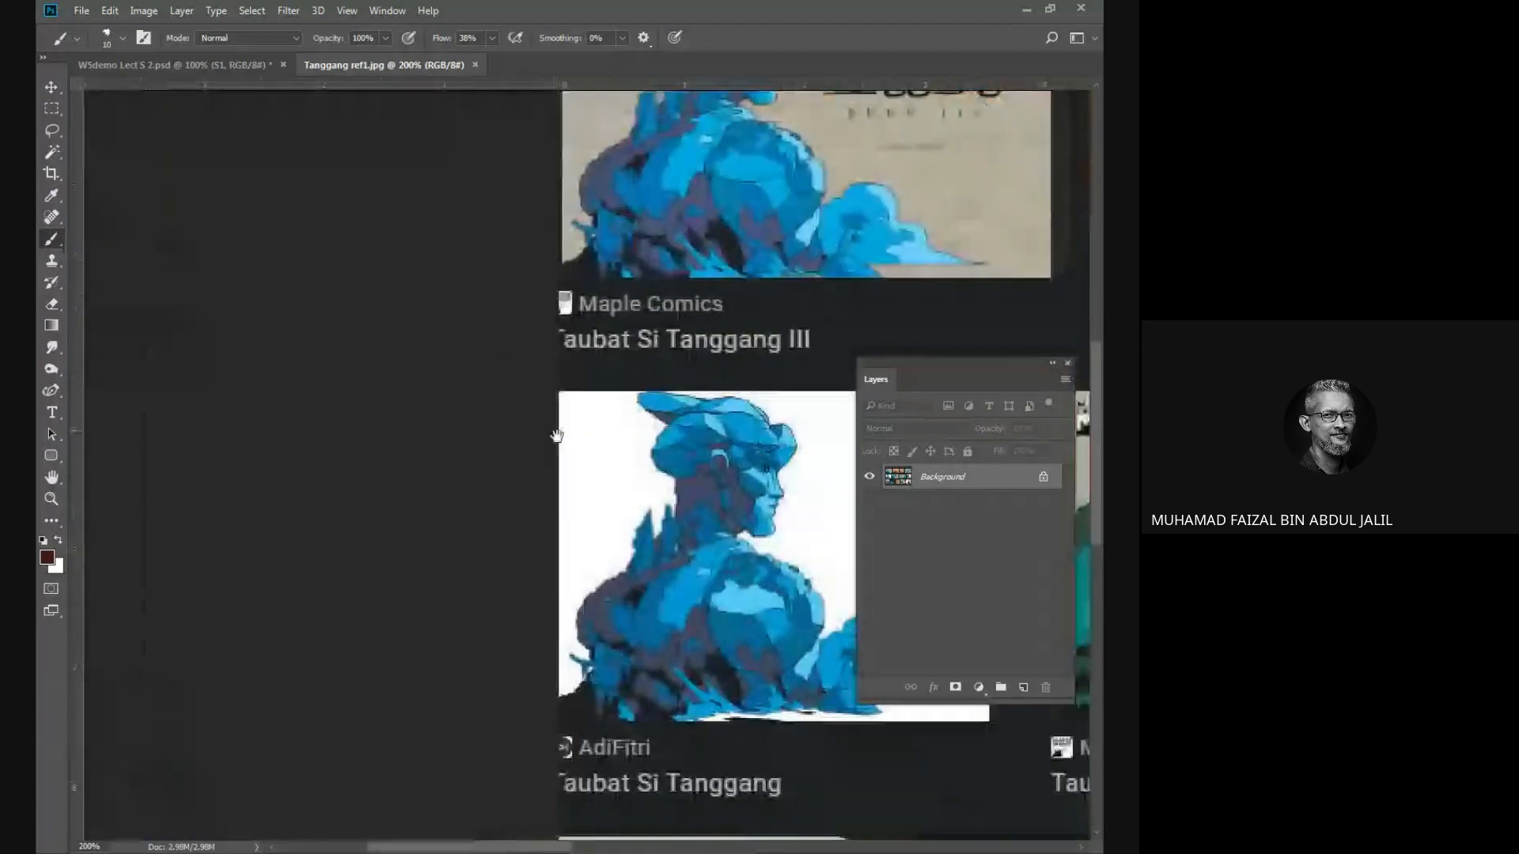
Lasso the blue rock figure's head and torso on the beige Taubat Si Tanggang III cover.
{"action": "mouse_move", "coordinate": [813, 354]}
{"action": "left_mouse_down"}
{"action": "mouse_move", "coordinate": [767, 363]}
{"action": "mouse_move", "coordinate": [646, 525]}
{"action": "left_mouse_up"}
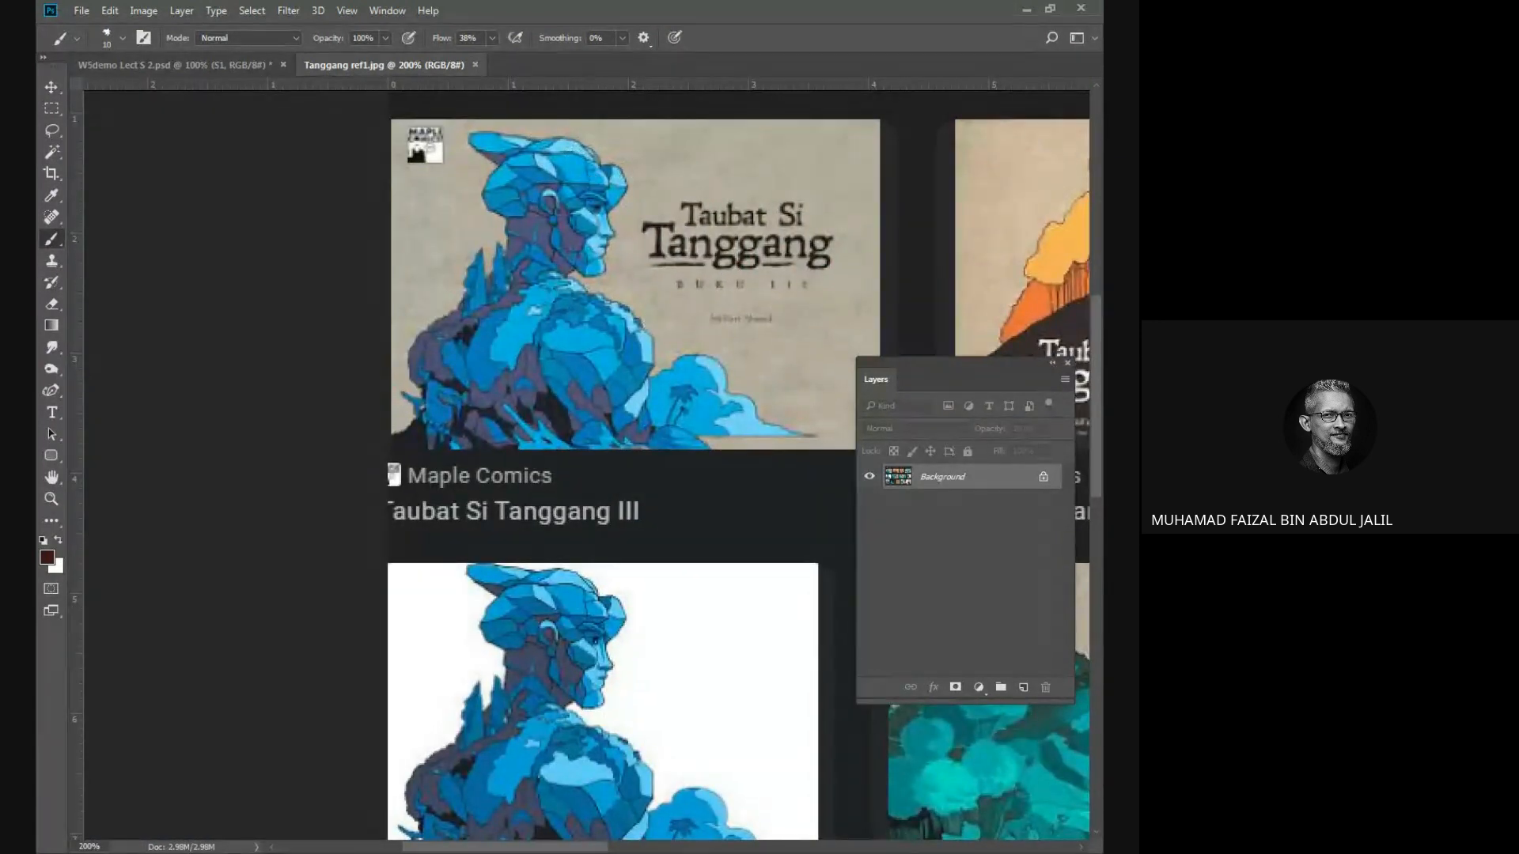
{"action": "key", "text": "l"}
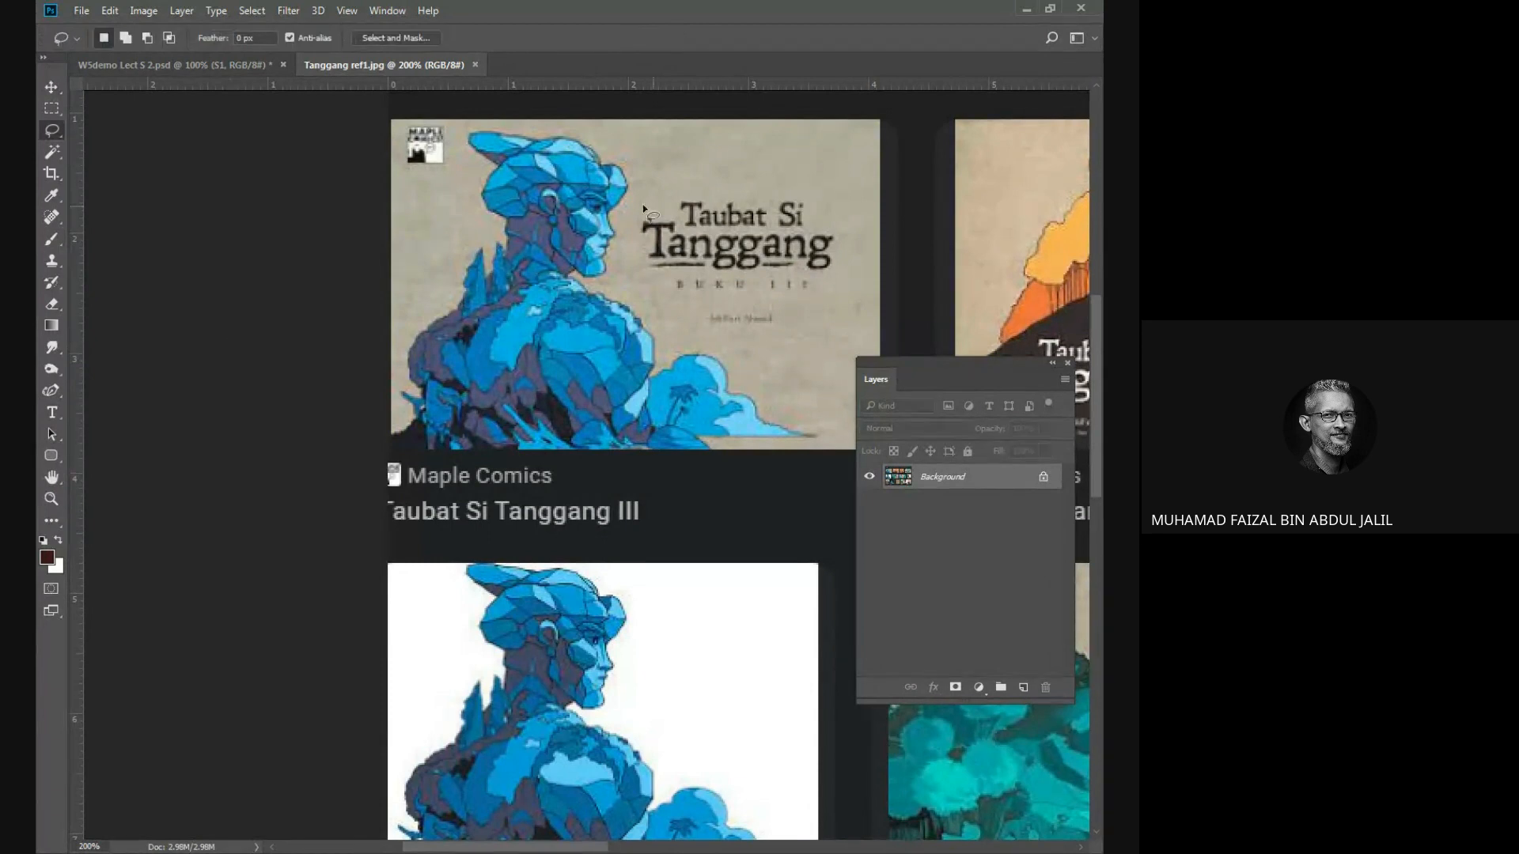
{"action": "mouse_move", "coordinate": [618, 140]}
{"action": "left_mouse_down"}
{"action": "mouse_move", "coordinate": [475, 123]}
{"action": "mouse_move", "coordinate": [402, 315]}
{"action": "left_mouse_up"}
{"action": "left_click_drag", "start_coordinate": [427, 431], "coordinate": [621, 428]}
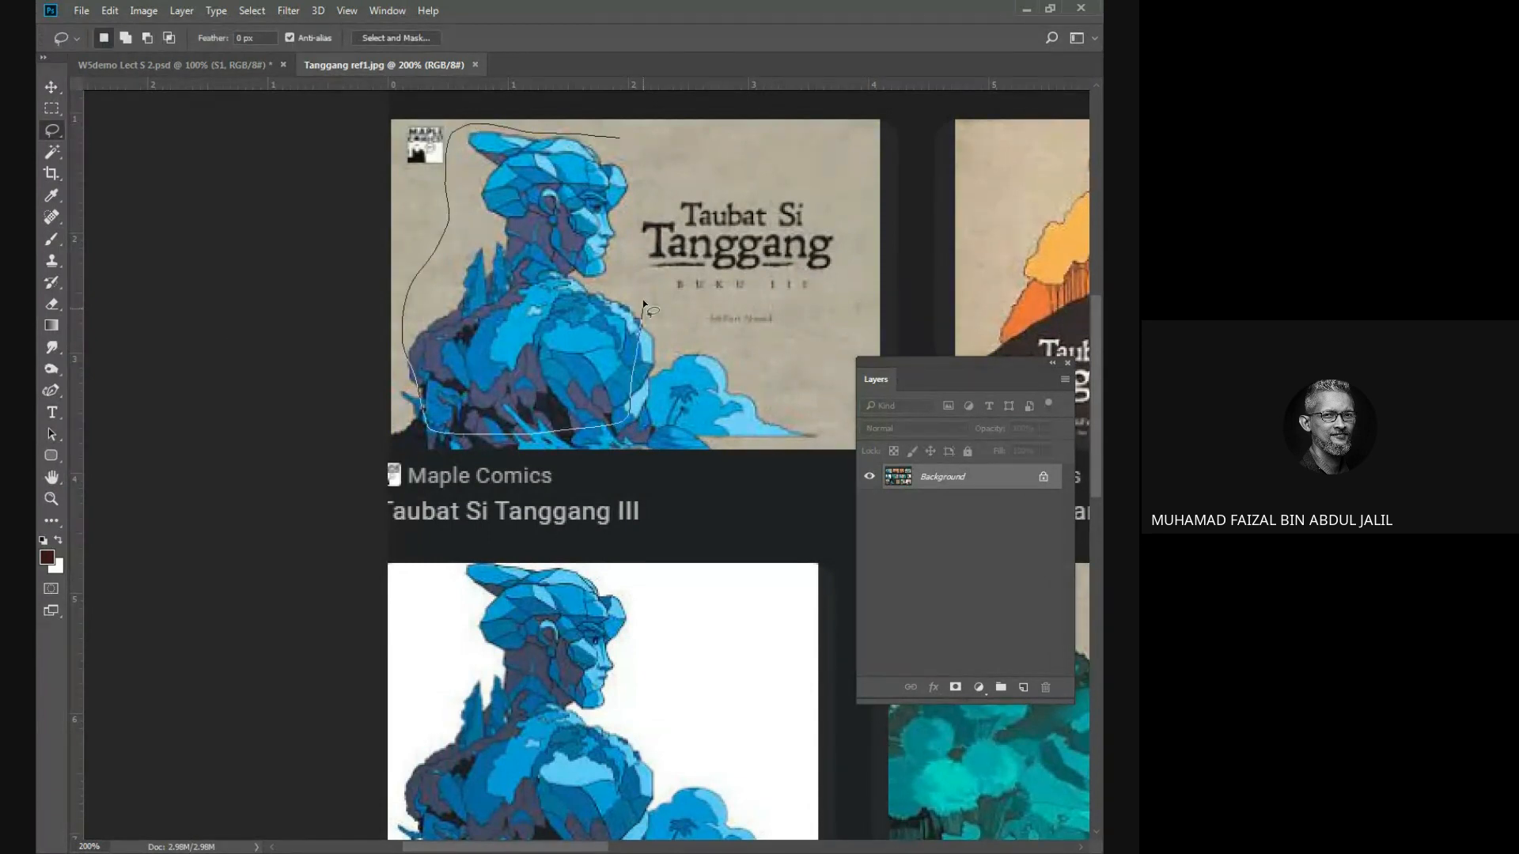
{"action": "left_click_drag", "start_coordinate": [639, 144], "coordinate": [633, 141]}
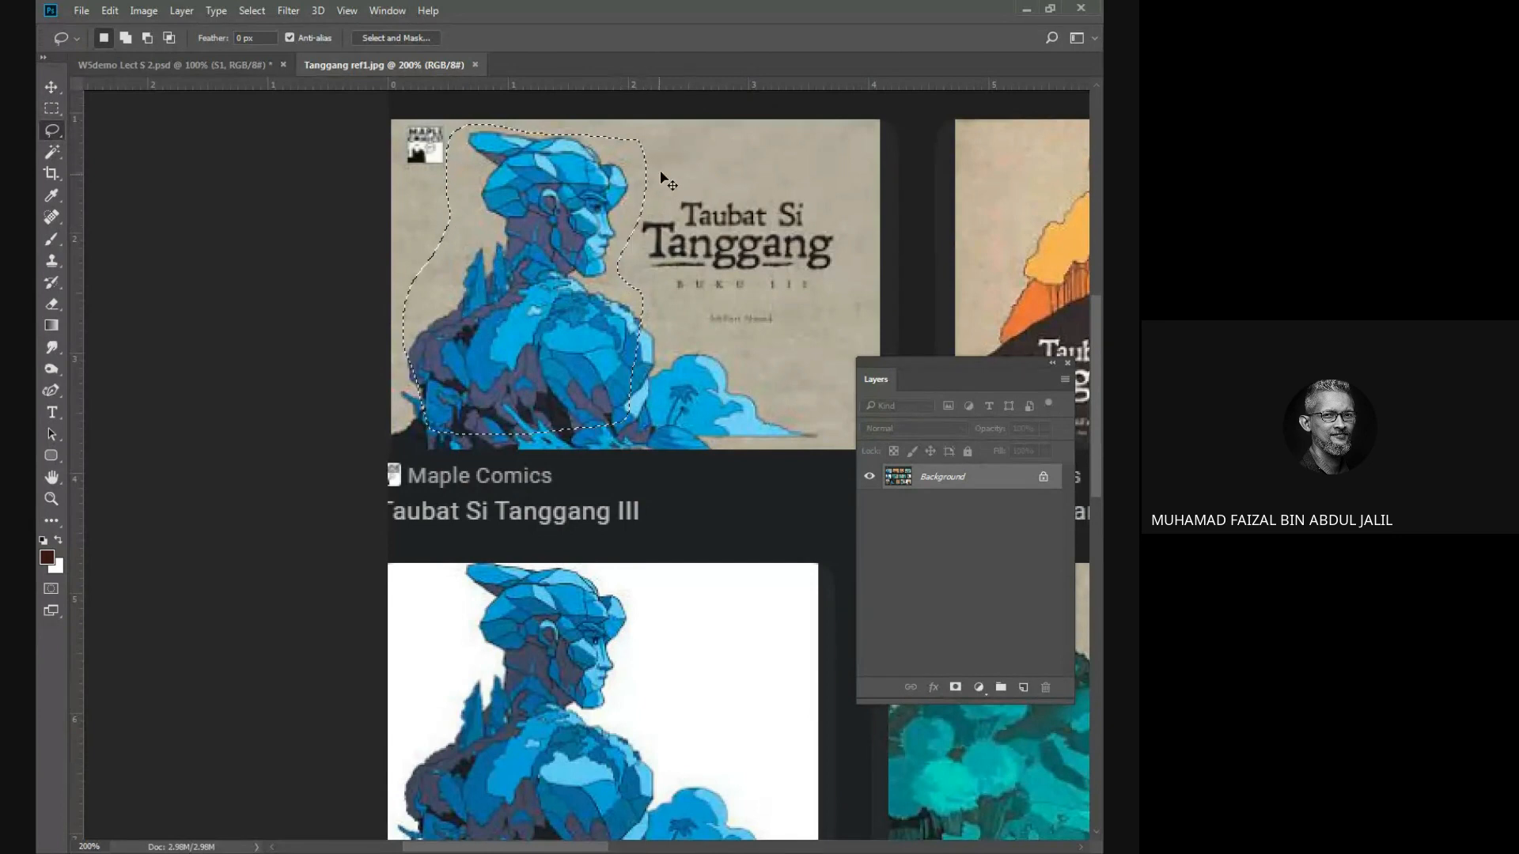
Close the Tanggang reference, paste the copied blue figure into the sketch document and place it beside the dark golem reference.
{"action": "key", "text": "ctrl+w"}
{"action": "key", "text": "ctrl+v"}
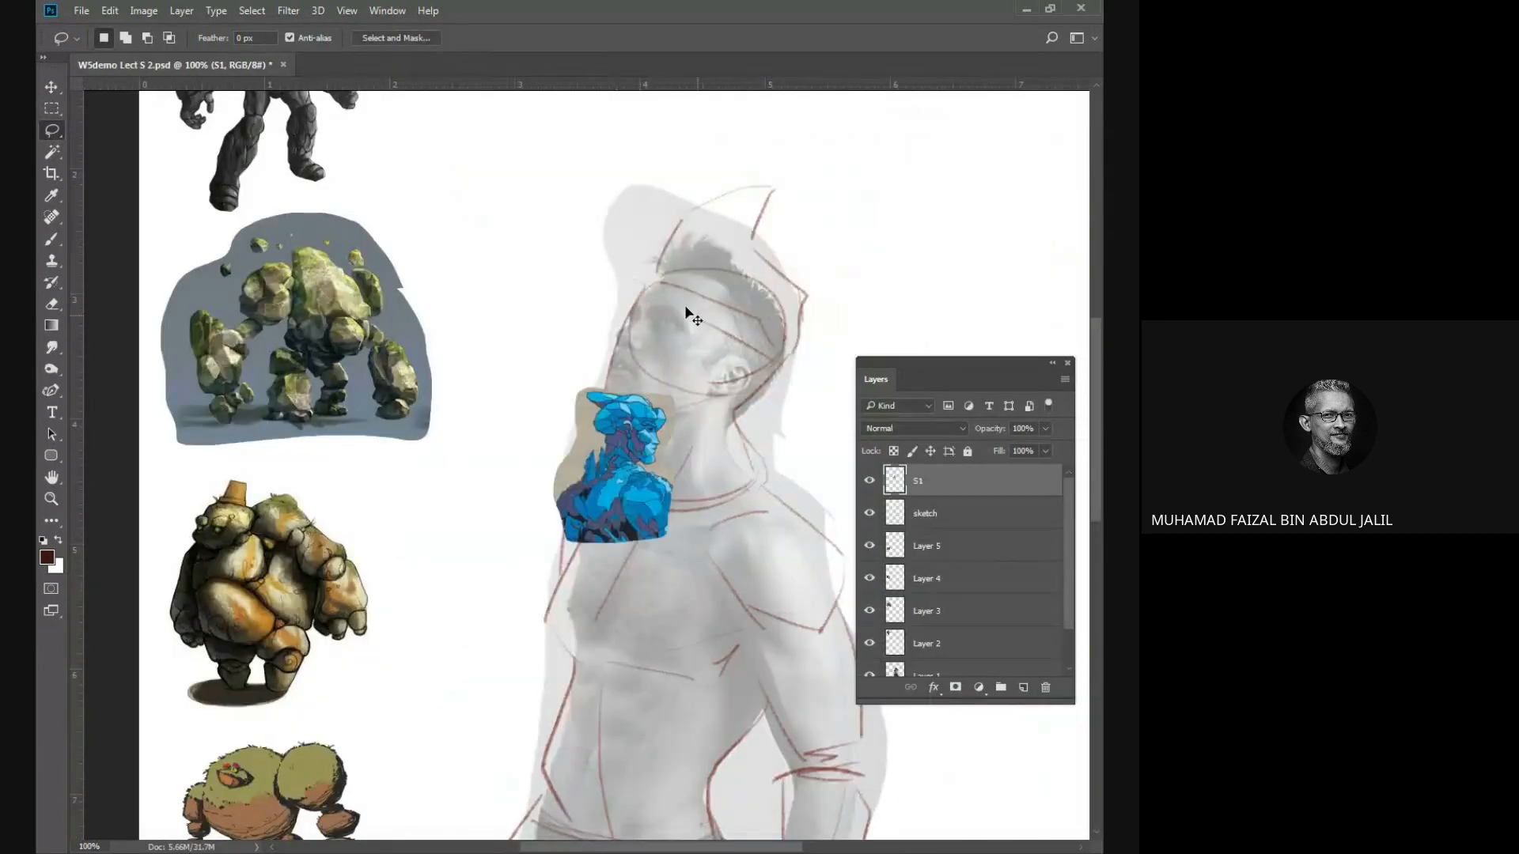
{"action": "left_click_drag", "start_coordinate": [624, 444], "coordinate": [482, 137]}
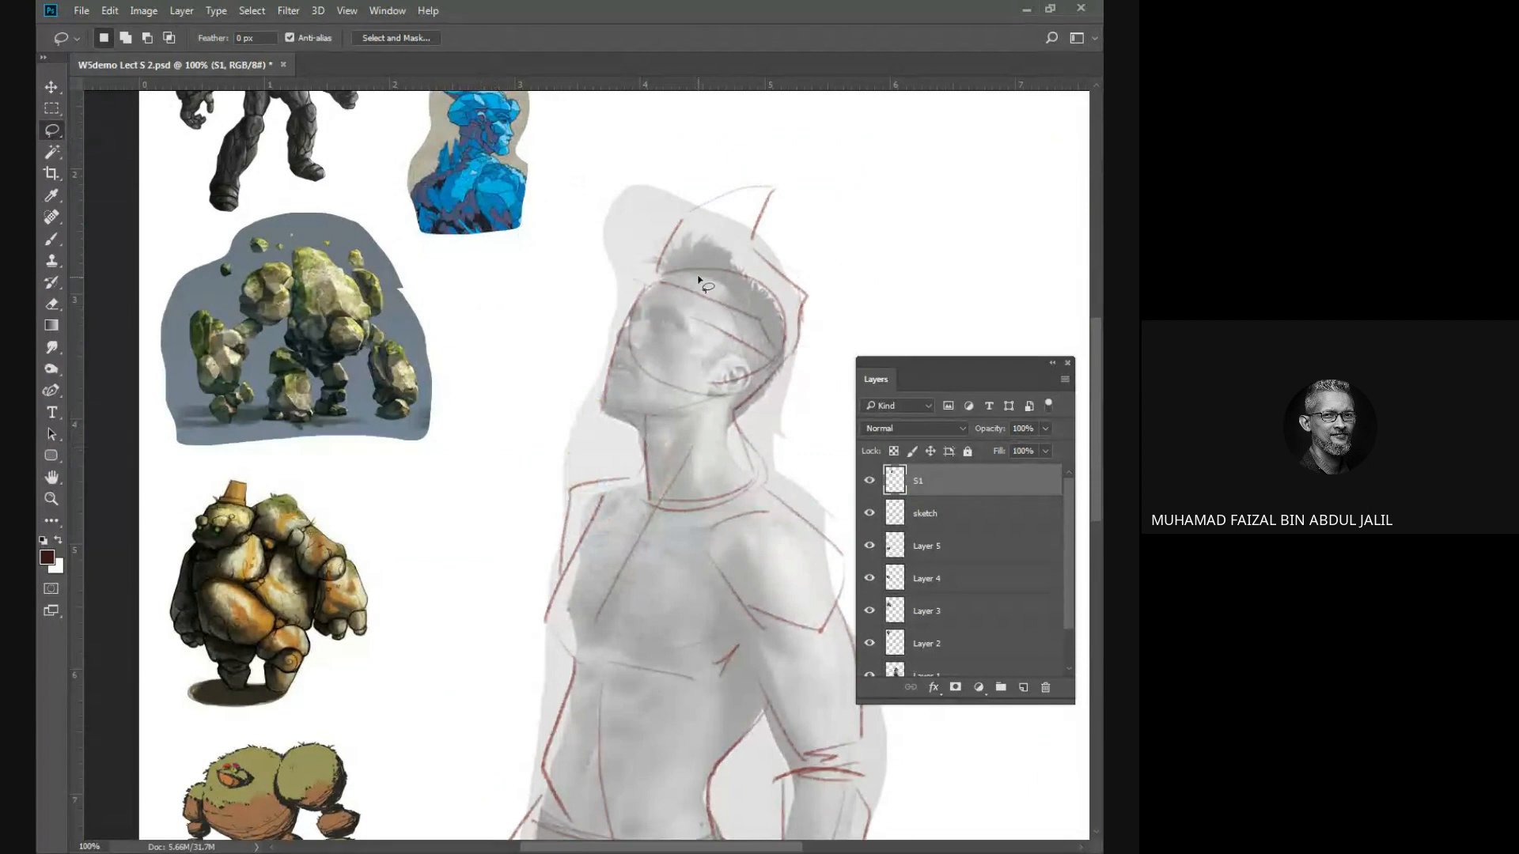
{"action": "left_click_drag", "start_coordinate": [689, 277], "coordinate": [701, 334]}
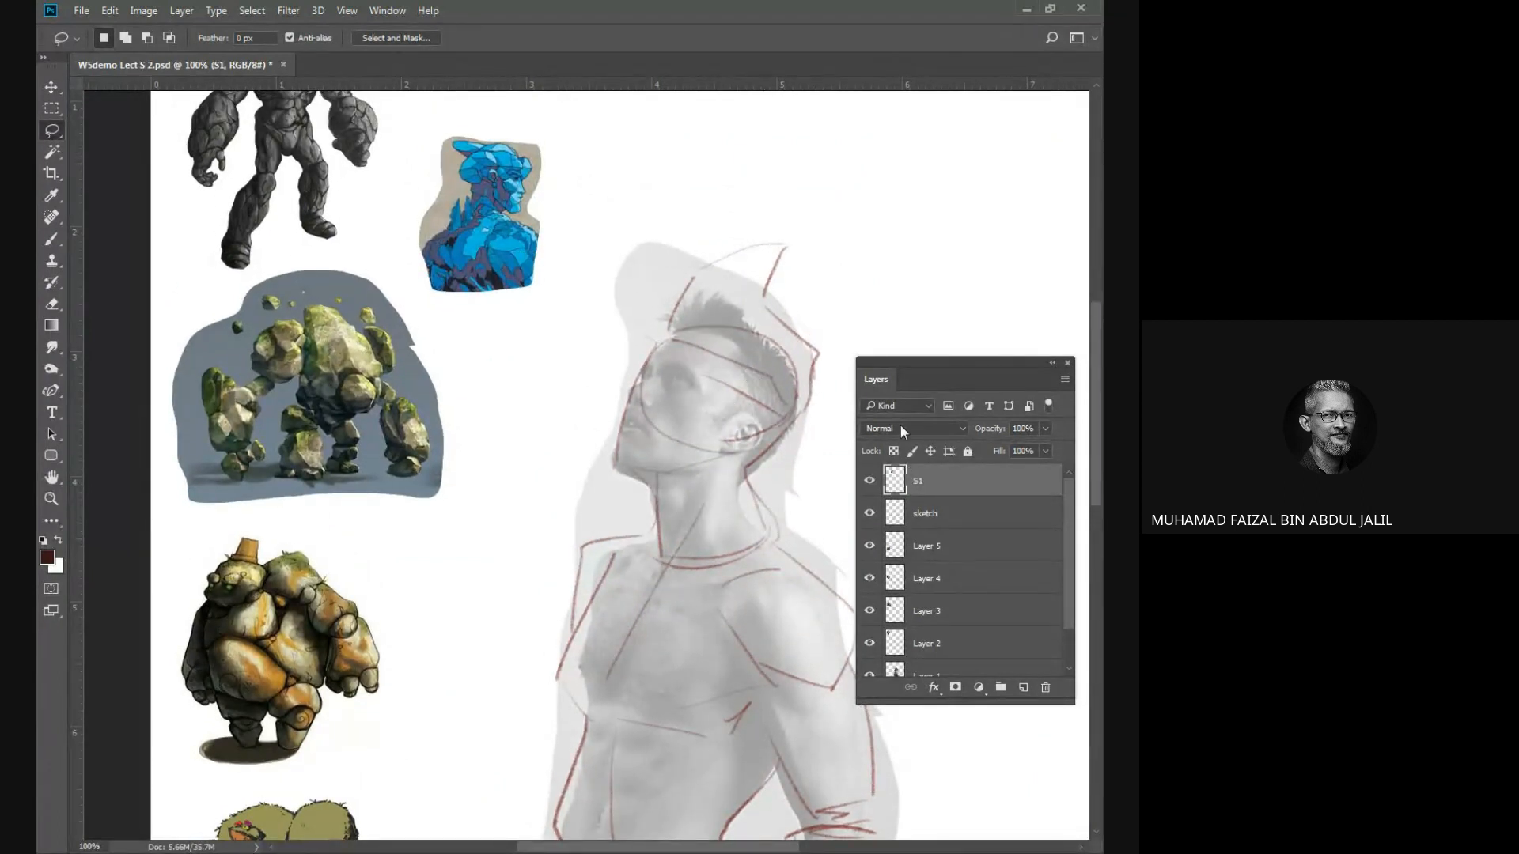
{"action": "left_click_drag", "start_coordinate": [539, 248], "coordinate": [526, 220]}
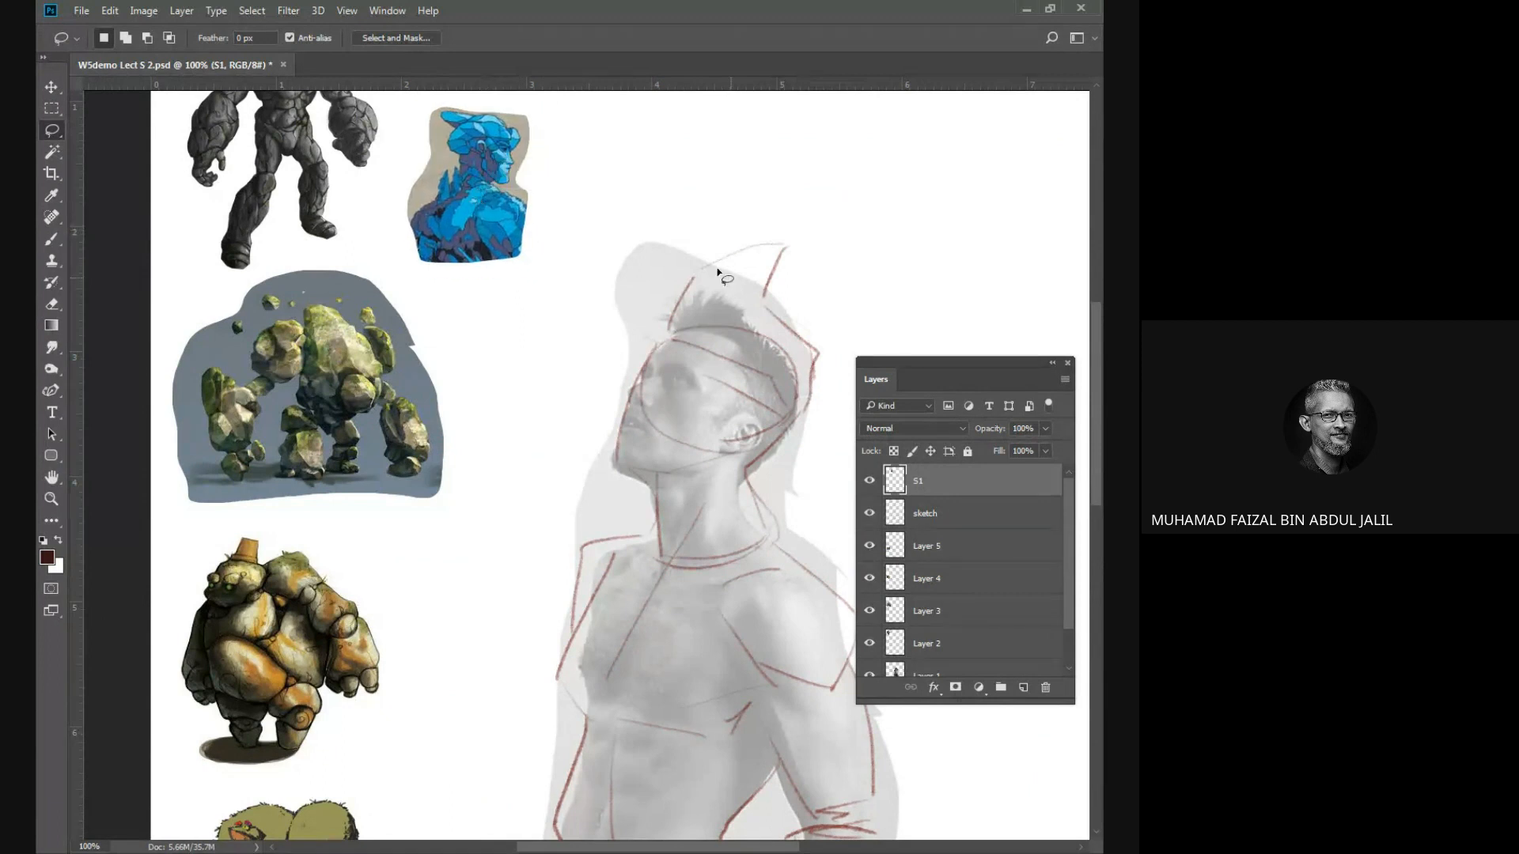
Rename the layer holding the pasted blue figure as "laayer 5" and move it below the sketch layer.
{"action": "double_click", "coordinate": [921, 482]}
{"action": "key", "text": "BackSpace"}
{"action": "type", "text": "laayer 5"}
{"action": "key", "text": "Return"}
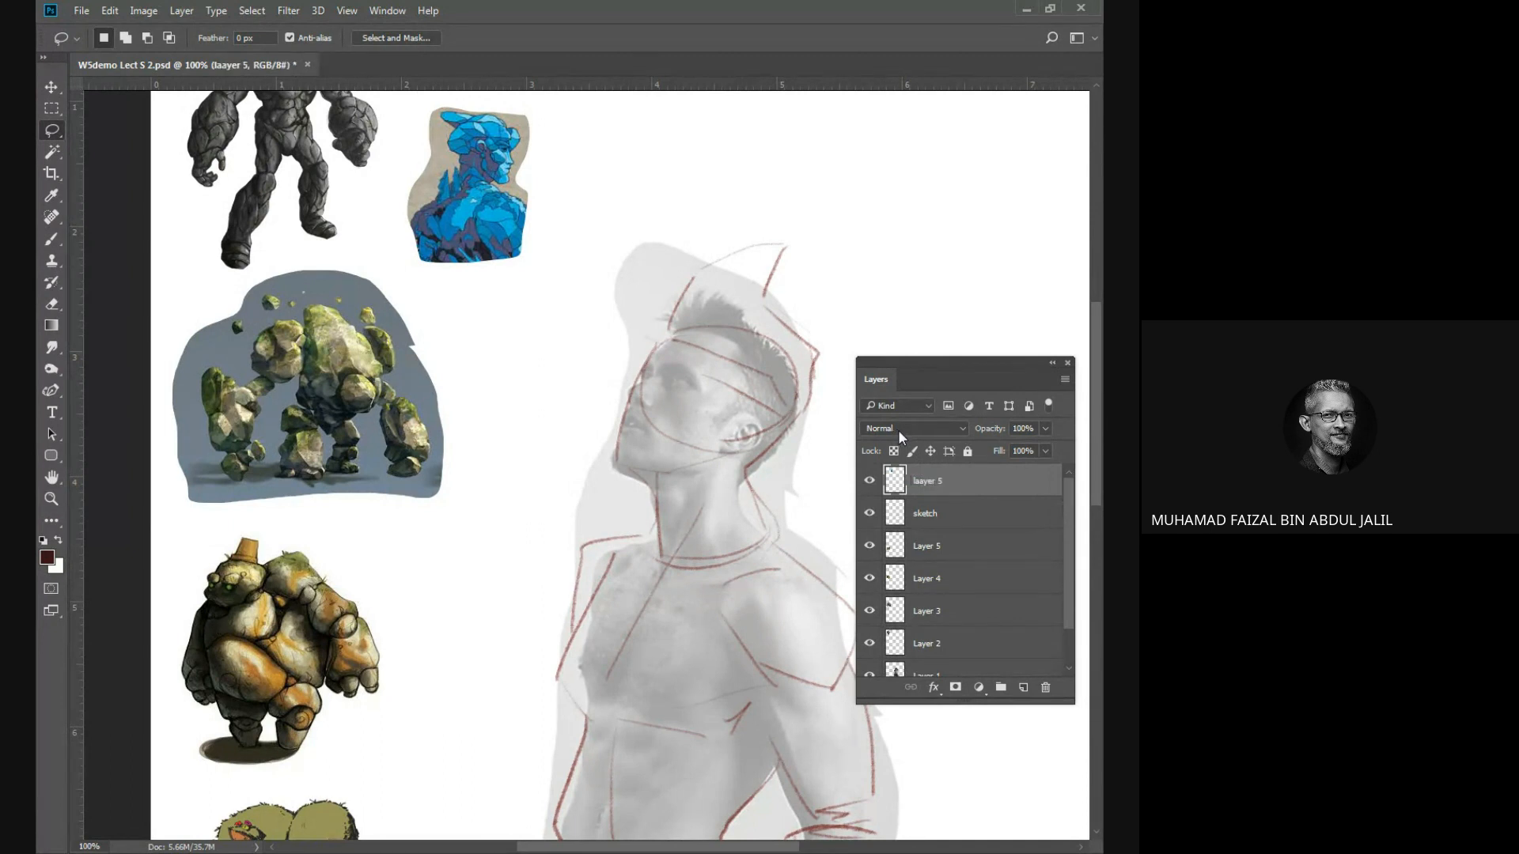
{"action": "left_click_drag", "start_coordinate": [981, 485], "coordinate": [988, 528]}
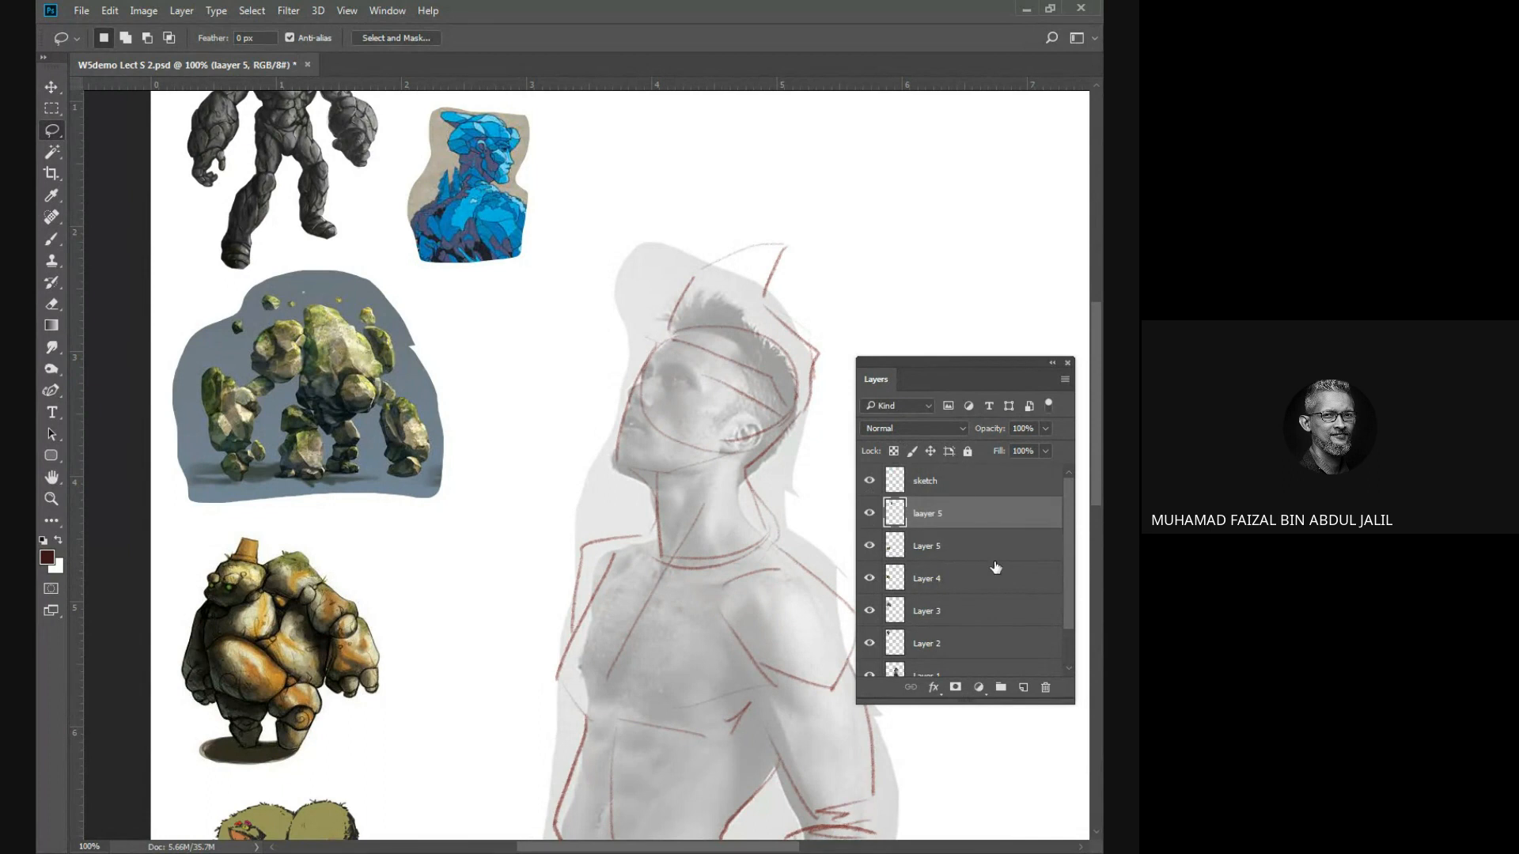
Add a new layer above the sketch layer, name it S1 and save the document.
{"action": "left_click", "coordinate": [965, 491]}
{"action": "left_click", "coordinate": [1023, 687]}
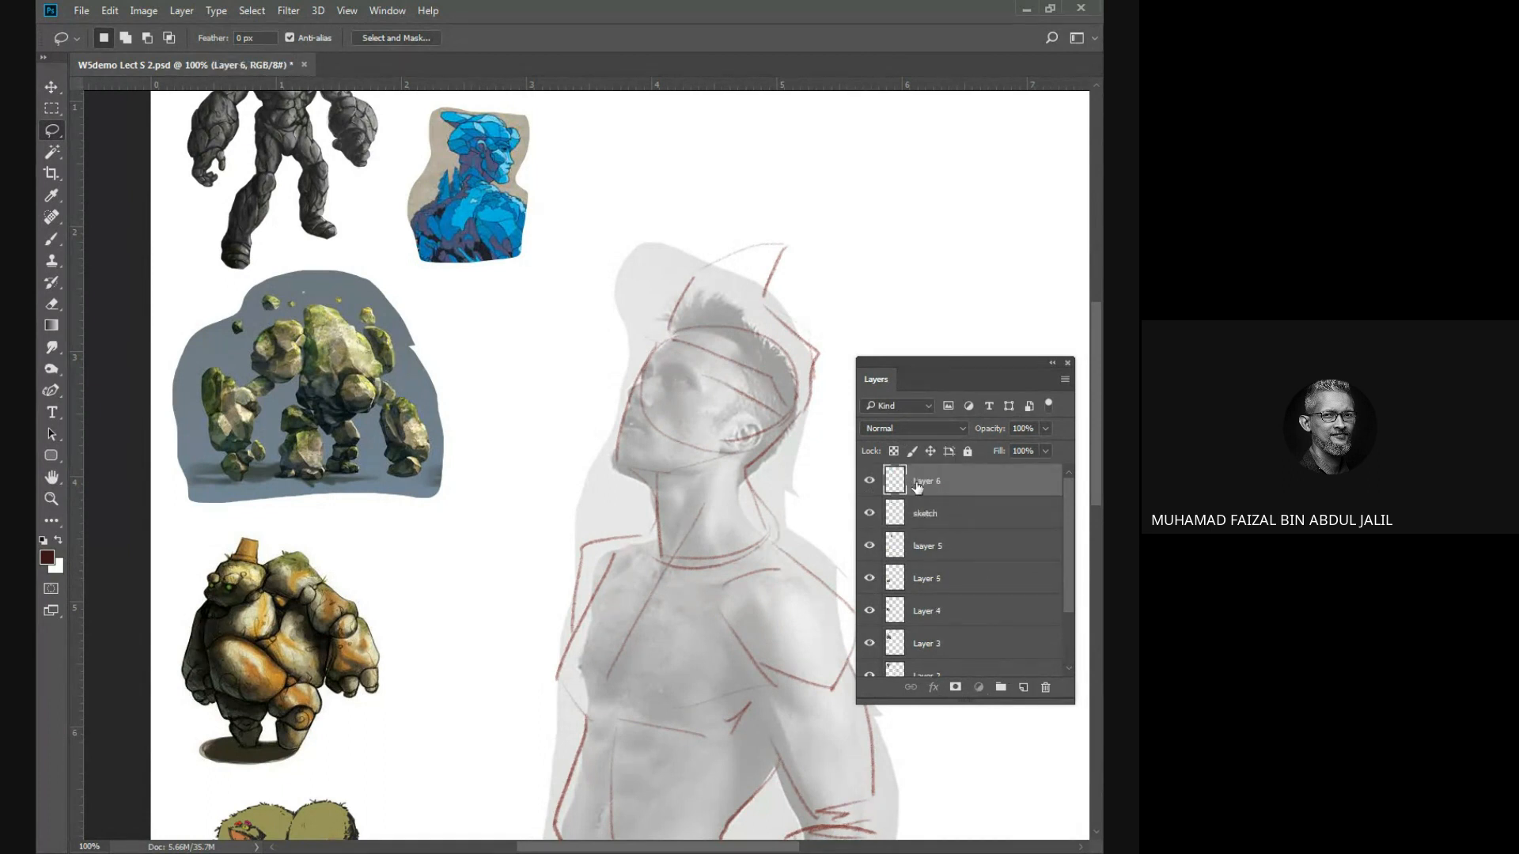
{"action": "double_click", "coordinate": [946, 484]}
{"action": "type", "text": "S1"}
{"action": "key", "text": "Return"}
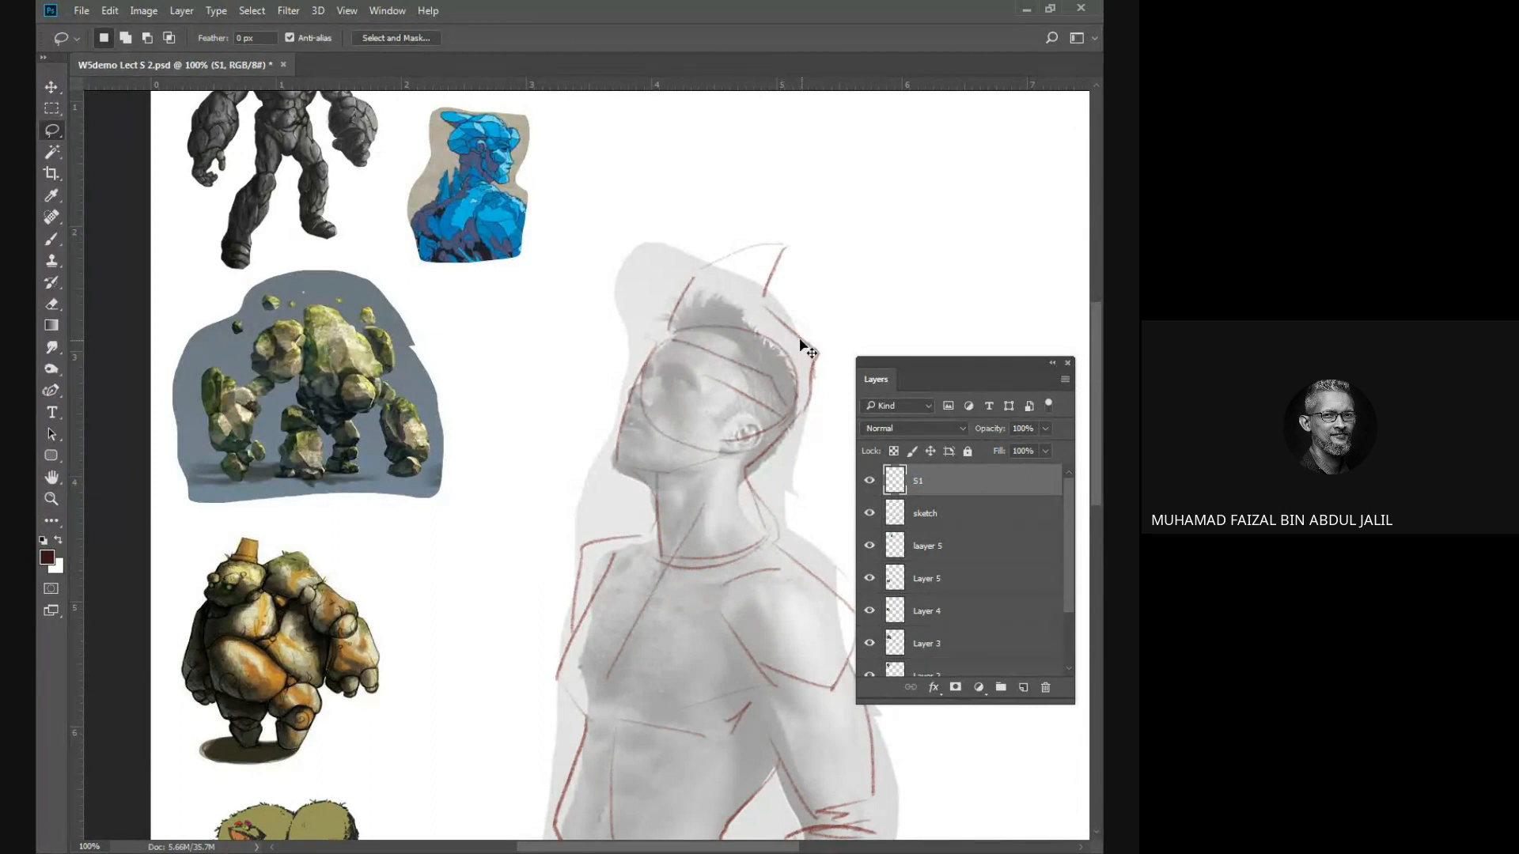
{"action": "key", "text": "ctrl+s"}
Brush the angular forehead, brow, eye and nose facets over the figure's face on S1.
{"action": "left_click", "coordinate": [677, 393], "text": "ctrl"}
{"action": "left_click", "coordinate": [677, 393], "text": "ctrl"}
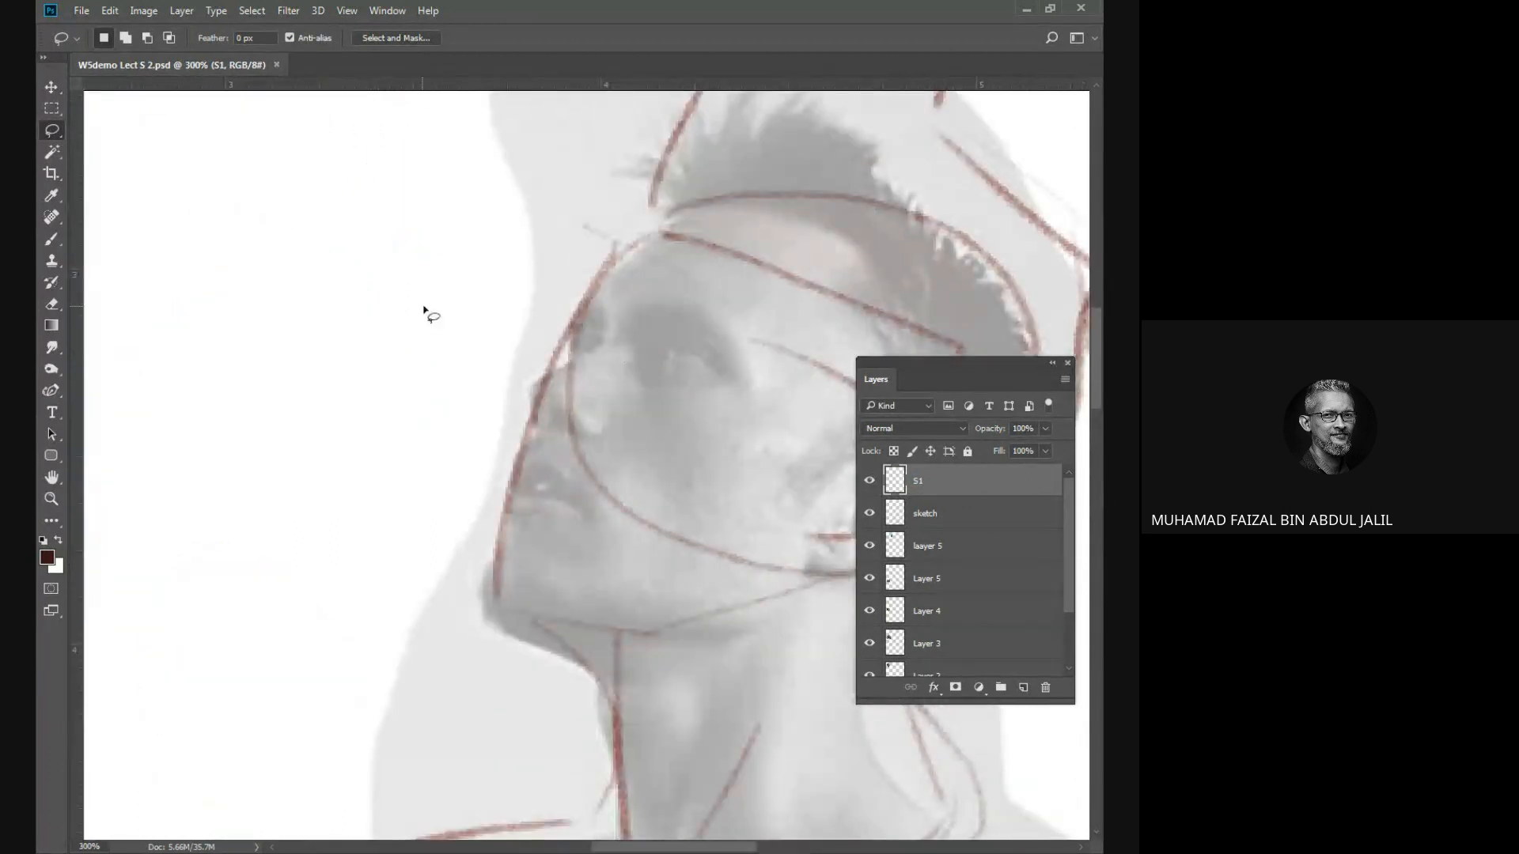
{"action": "key", "text": "b"}
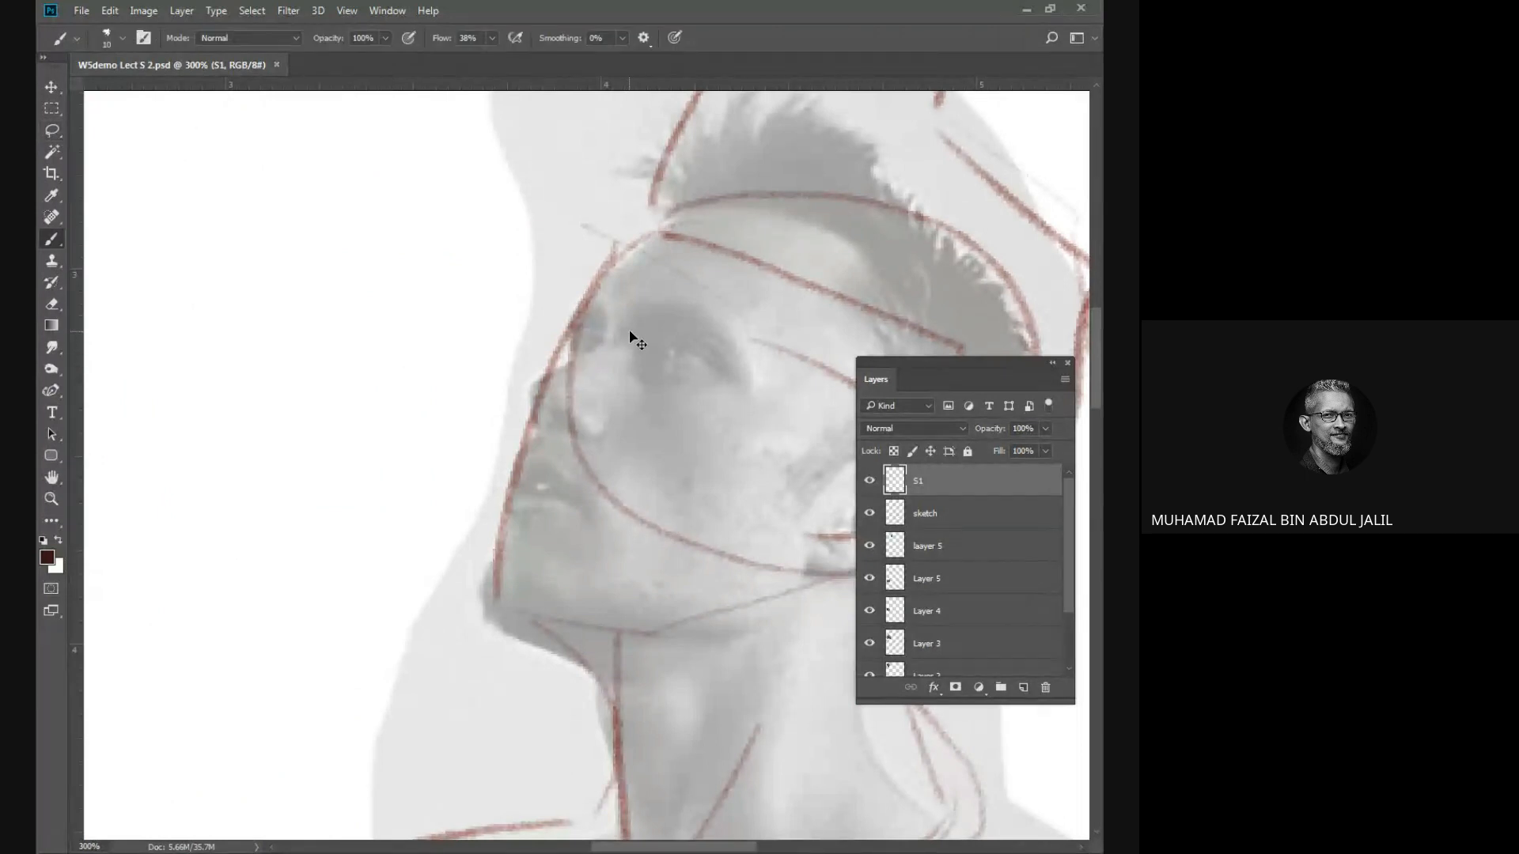
{"action": "scroll", "coordinate": [630, 340], "scroll_direction": "down", "scroll_amount": 4}
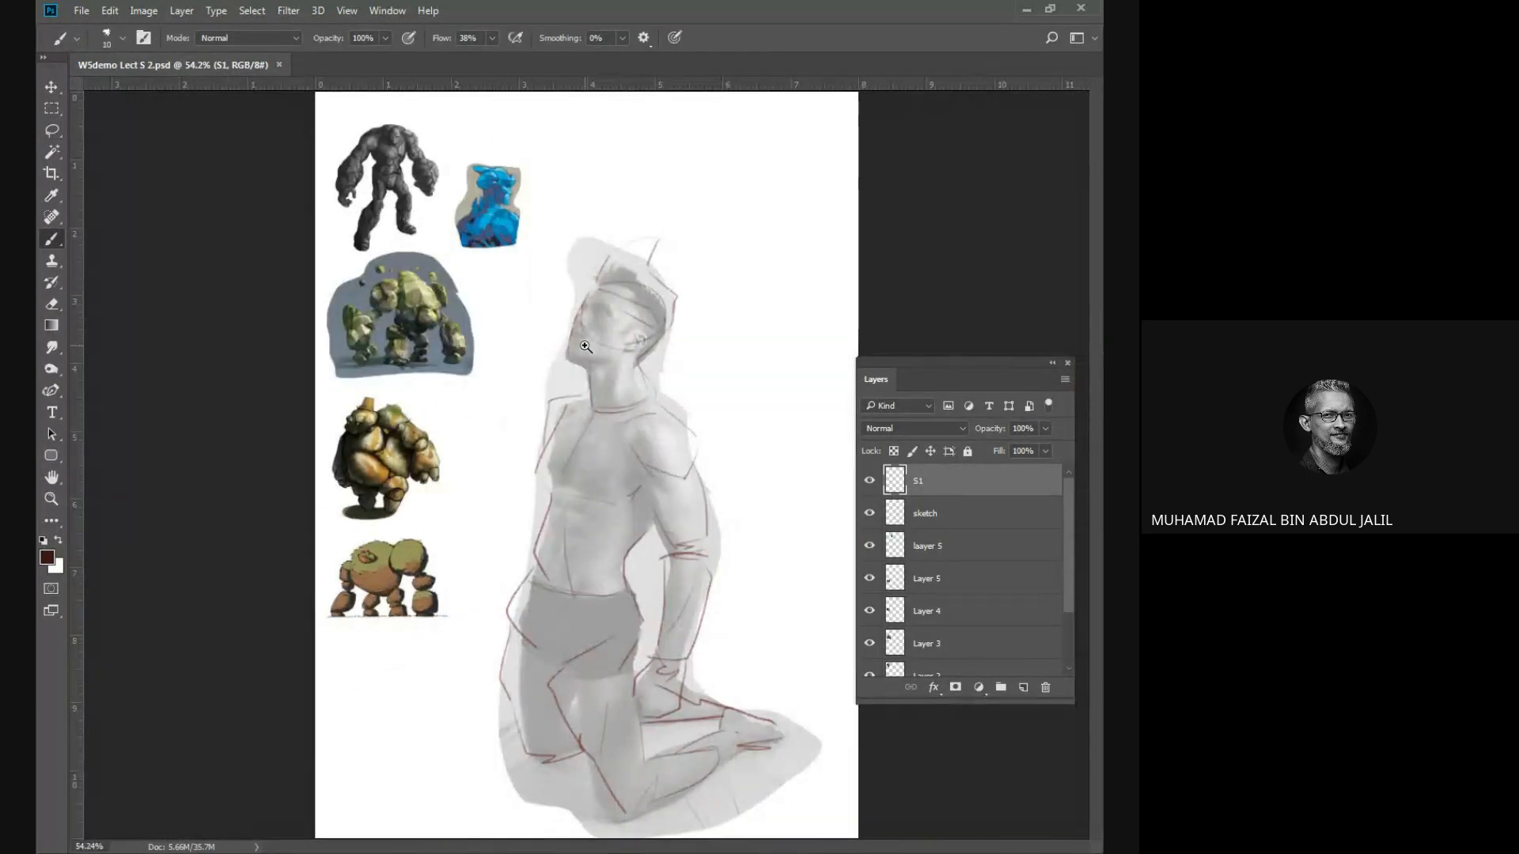
{"action": "scroll", "coordinate": [604, 332], "scroll_direction": "up", "scroll_amount": 5}
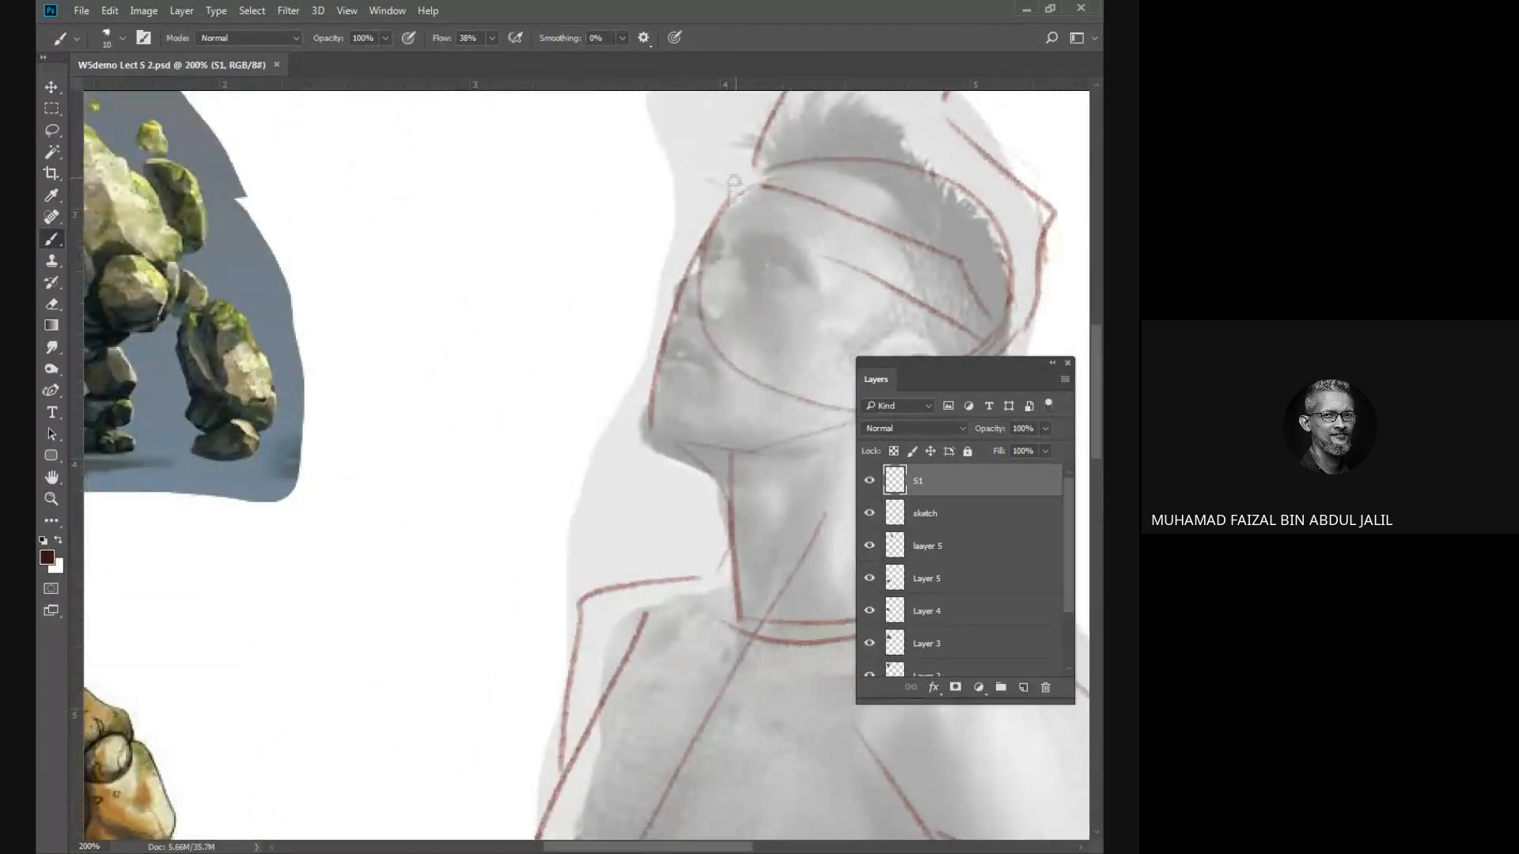
{"action": "mouse_move", "coordinate": [775, 162]}
{"action": "left_mouse_down"}
{"action": "mouse_move", "coordinate": [696, 219]}
{"action": "mouse_move", "coordinate": [747, 242]}
{"action": "mouse_move", "coordinate": [794, 236]}
{"action": "mouse_move", "coordinate": [837, 290]}
{"action": "mouse_move", "coordinate": [775, 246]}
{"action": "mouse_move", "coordinate": [739, 242]}
{"action": "mouse_move", "coordinate": [760, 277]}
{"action": "mouse_move", "coordinate": [728, 235]}
{"action": "mouse_move", "coordinate": [667, 273]}
{"action": "mouse_move", "coordinate": [677, 301]}
{"action": "mouse_move", "coordinate": [721, 303]}
{"action": "mouse_move", "coordinate": [716, 321]}
{"action": "mouse_move", "coordinate": [737, 245]}
{"action": "mouse_move", "coordinate": [701, 228]}
{"action": "mouse_move", "coordinate": [685, 304]}
{"action": "left_mouse_up"}
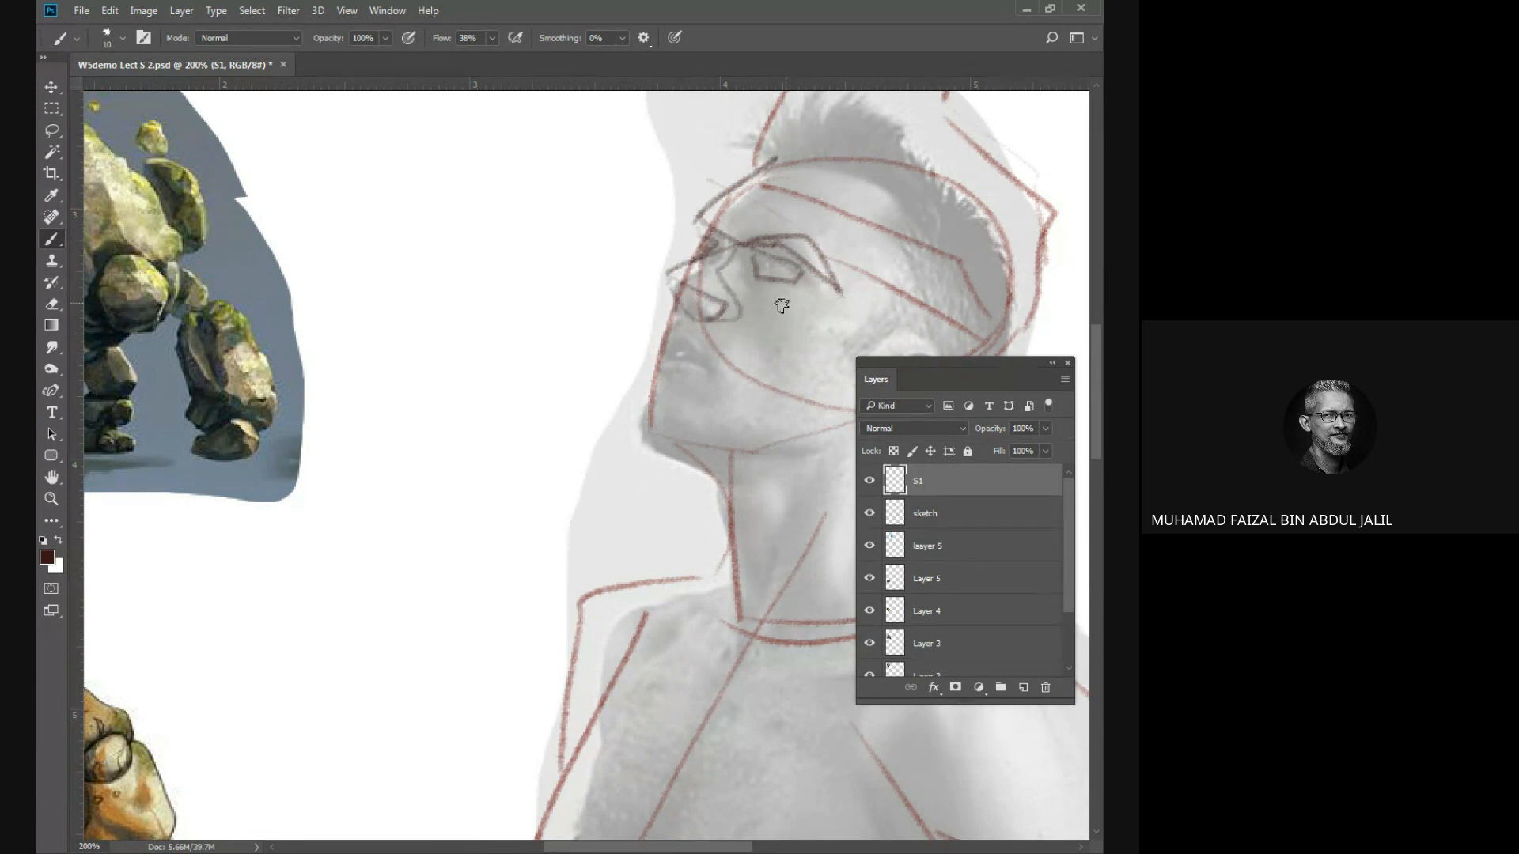
Sketch the faceted lips, chin, cheek and jaw planes and the blocky ear in dark brush strokes.
{"action": "mouse_move", "coordinate": [830, 277]}
{"action": "left_mouse_down"}
{"action": "mouse_move", "coordinate": [671, 519]}
{"action": "mouse_move", "coordinate": [885, 564]}
{"action": "mouse_move", "coordinate": [799, 523]}
{"action": "mouse_move", "coordinate": [888, 293]}
{"action": "mouse_move", "coordinate": [753, 628]}
{"action": "mouse_move", "coordinate": [660, 464]}
{"action": "mouse_move", "coordinate": [718, 644]}
{"action": "mouse_move", "coordinate": [674, 449]}
{"action": "left_mouse_up"}
{"action": "left_click_drag", "start_coordinate": [578, 481], "coordinate": [670, 446]}
{"action": "mouse_move", "coordinate": [576, 483]}
{"action": "left_mouse_down"}
{"action": "mouse_move", "coordinate": [795, 538]}
{"action": "mouse_move", "coordinate": [771, 589]}
{"action": "mouse_move", "coordinate": [755, 551]}
{"action": "mouse_move", "coordinate": [710, 587]}
{"action": "left_mouse_up"}
{"action": "mouse_move", "coordinate": [519, 473]}
{"action": "left_mouse_down"}
{"action": "mouse_move", "coordinate": [503, 502]}
{"action": "mouse_move", "coordinate": [521, 491]}
{"action": "mouse_move", "coordinate": [563, 524]}
{"action": "mouse_move", "coordinate": [559, 547]}
{"action": "mouse_move", "coordinate": [496, 553]}
{"action": "mouse_move", "coordinate": [516, 534]}
{"action": "mouse_move", "coordinate": [483, 598]}
{"action": "mouse_move", "coordinate": [634, 769]}
{"action": "mouse_move", "coordinate": [649, 475]}
{"action": "mouse_move", "coordinate": [581, 425]}
{"action": "mouse_move", "coordinate": [716, 440]}
{"action": "left_mouse_up"}
{"action": "left_click_drag", "start_coordinate": [581, 419], "coordinate": [761, 448]}
{"action": "left_click_drag", "start_coordinate": [716, 393], "coordinate": [799, 372]}
{"action": "left_click_drag", "start_coordinate": [704, 443], "coordinate": [806, 369]}
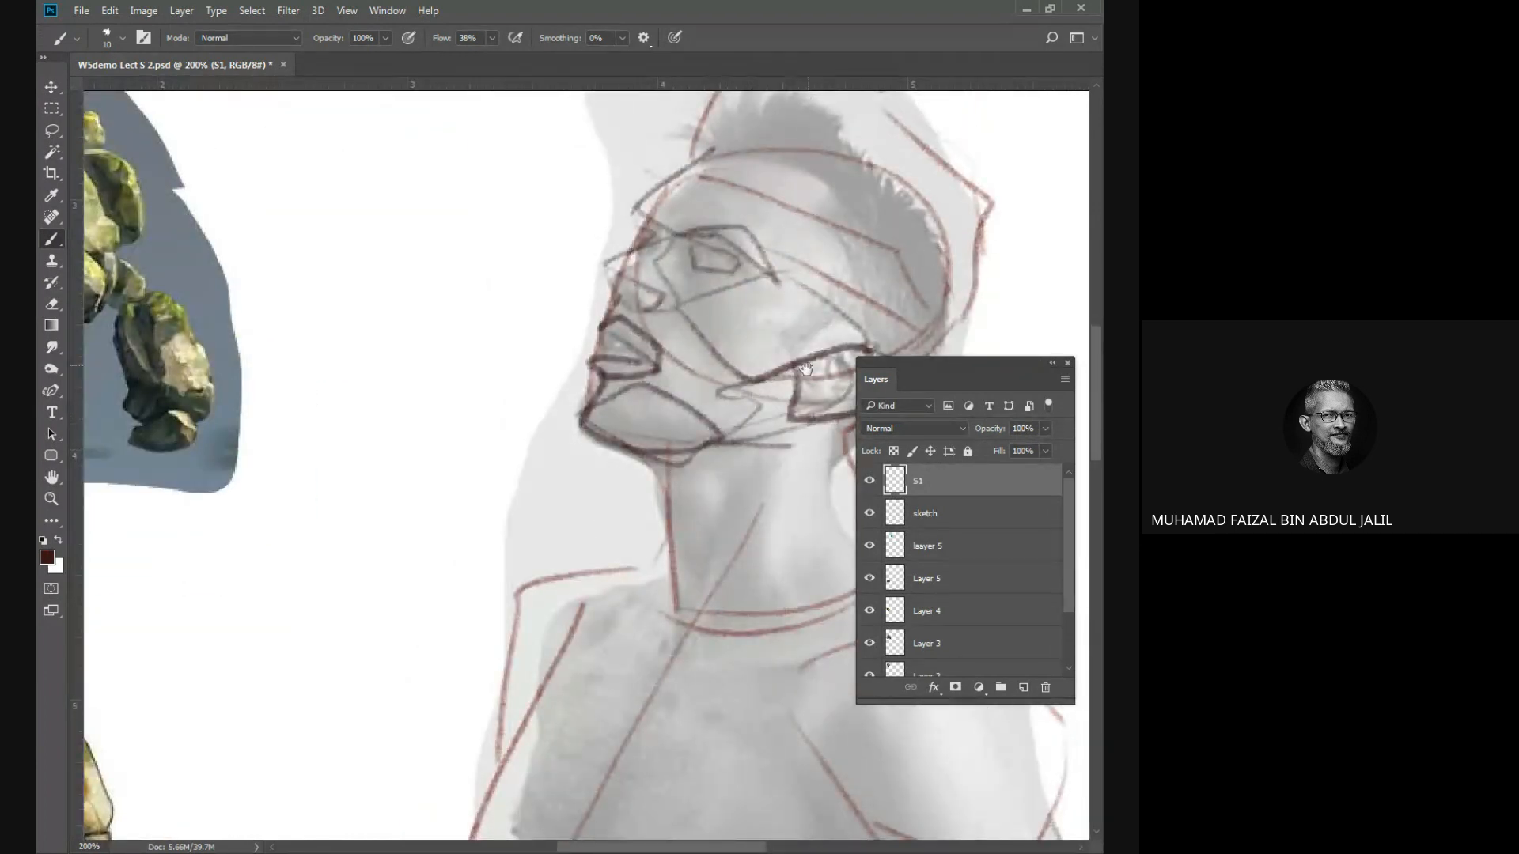
Sketch the pointed headpiece and the angular plates around the back of the head, down to the nape.
{"action": "left_click_drag", "start_coordinate": [756, 227], "coordinate": [613, 348]}
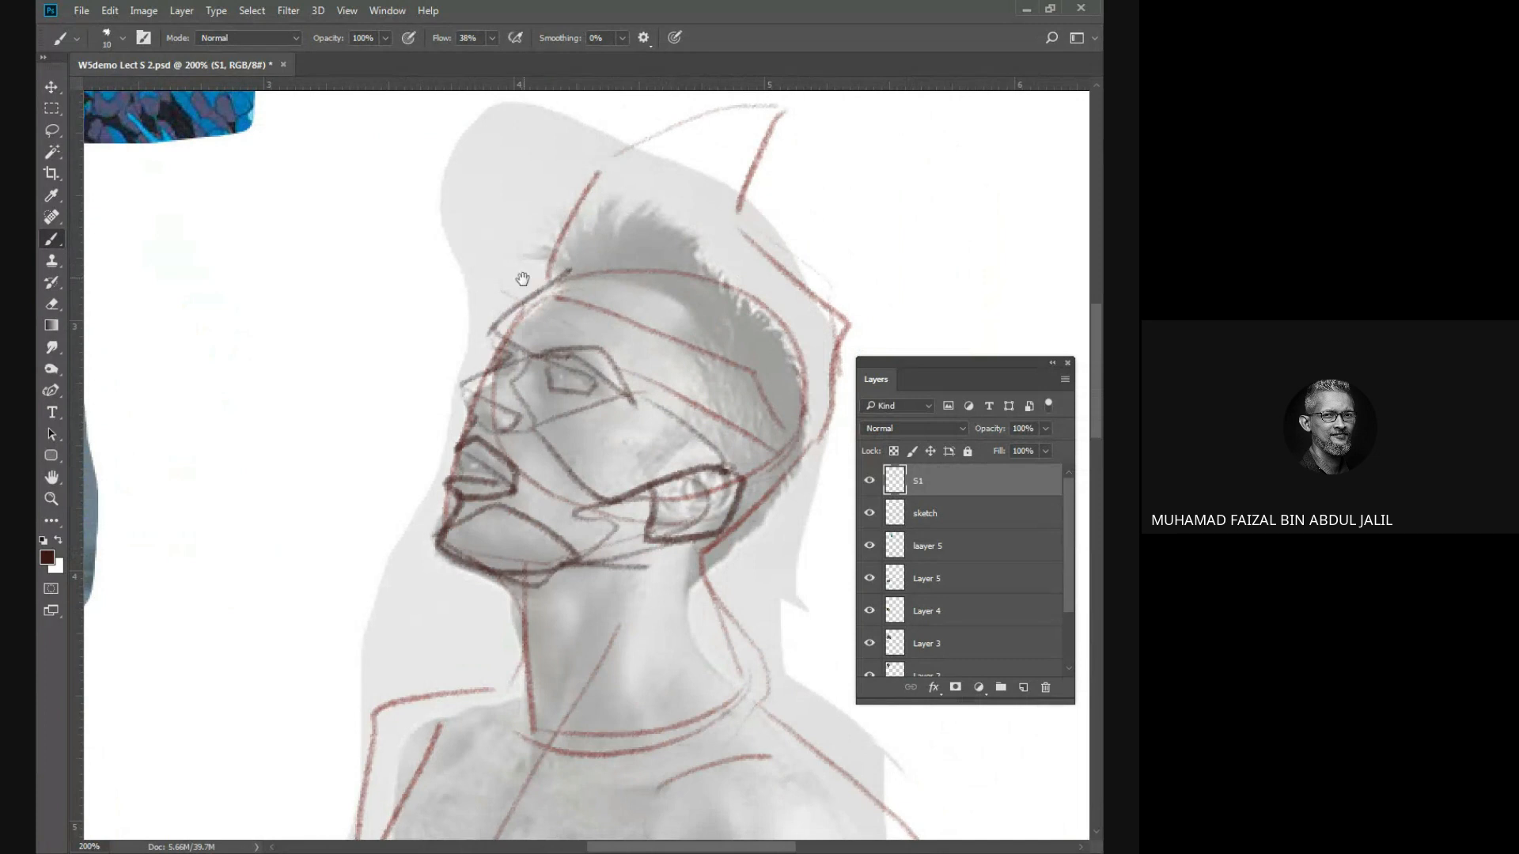
{"action": "left_click_drag", "start_coordinate": [522, 278], "coordinate": [552, 362]}
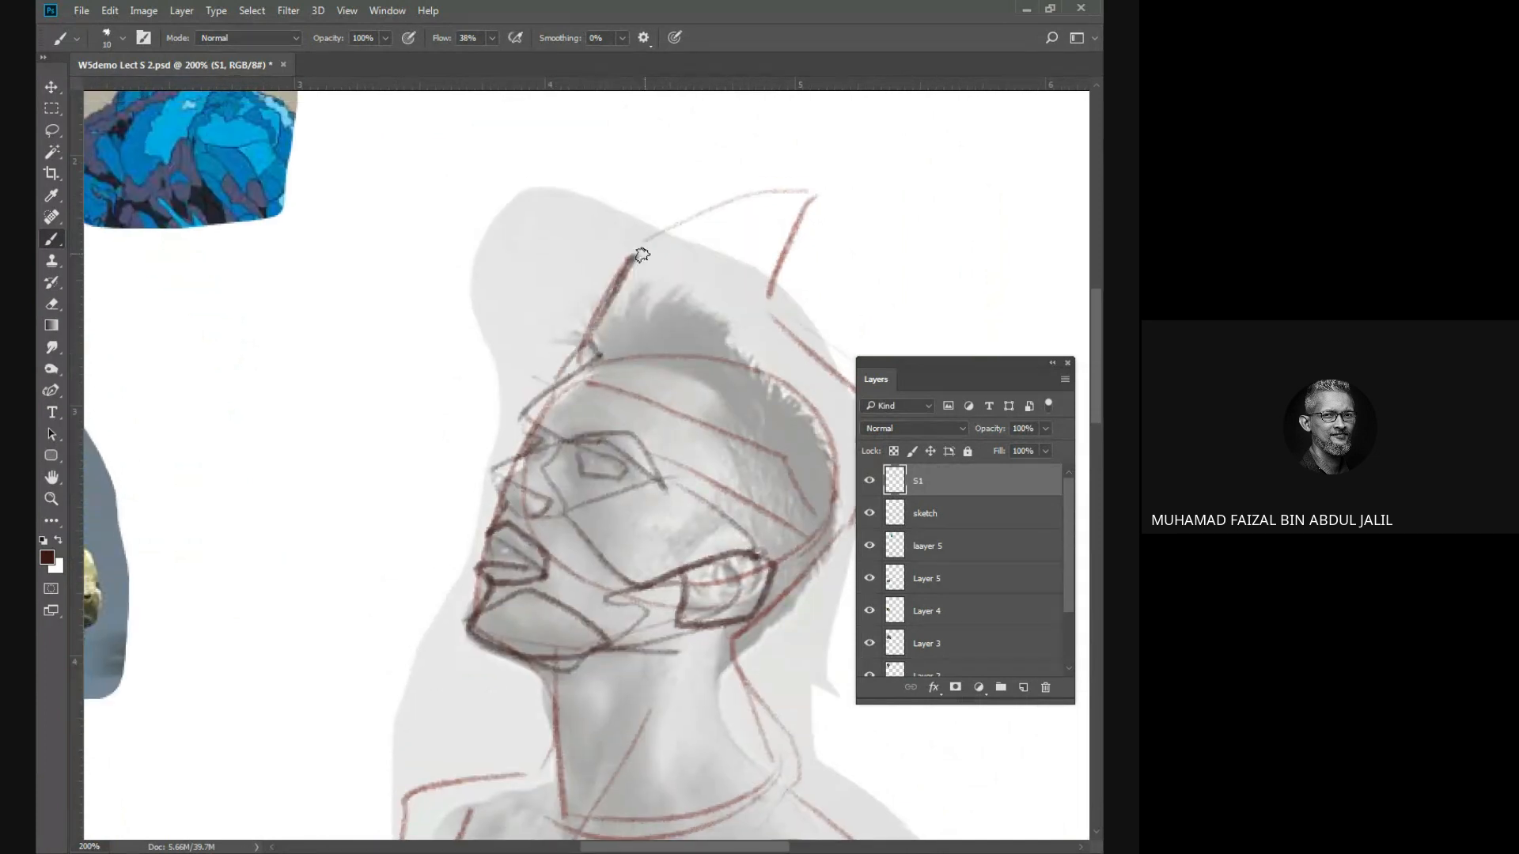
{"action": "mouse_move", "coordinate": [641, 255]}
{"action": "left_mouse_down"}
{"action": "mouse_move", "coordinate": [822, 202]}
{"action": "mouse_move", "coordinate": [766, 449]}
{"action": "left_mouse_up"}
{"action": "mouse_move", "coordinate": [766, 449]}
{"action": "left_mouse_down"}
{"action": "mouse_move", "coordinate": [652, 390]}
{"action": "mouse_move", "coordinate": [799, 394]}
{"action": "mouse_move", "coordinate": [827, 465]}
{"action": "mouse_move", "coordinate": [761, 433]}
{"action": "mouse_move", "coordinate": [725, 479]}
{"action": "left_mouse_up"}
{"action": "mouse_move", "coordinate": [728, 414]}
{"action": "left_mouse_down"}
{"action": "mouse_move", "coordinate": [807, 532]}
{"action": "mouse_move", "coordinate": [781, 569]}
{"action": "mouse_move", "coordinate": [712, 605]}
{"action": "mouse_move", "coordinate": [736, 428]}
{"action": "mouse_move", "coordinate": [663, 514]}
{"action": "mouse_move", "coordinate": [728, 621]}
{"action": "left_mouse_up"}
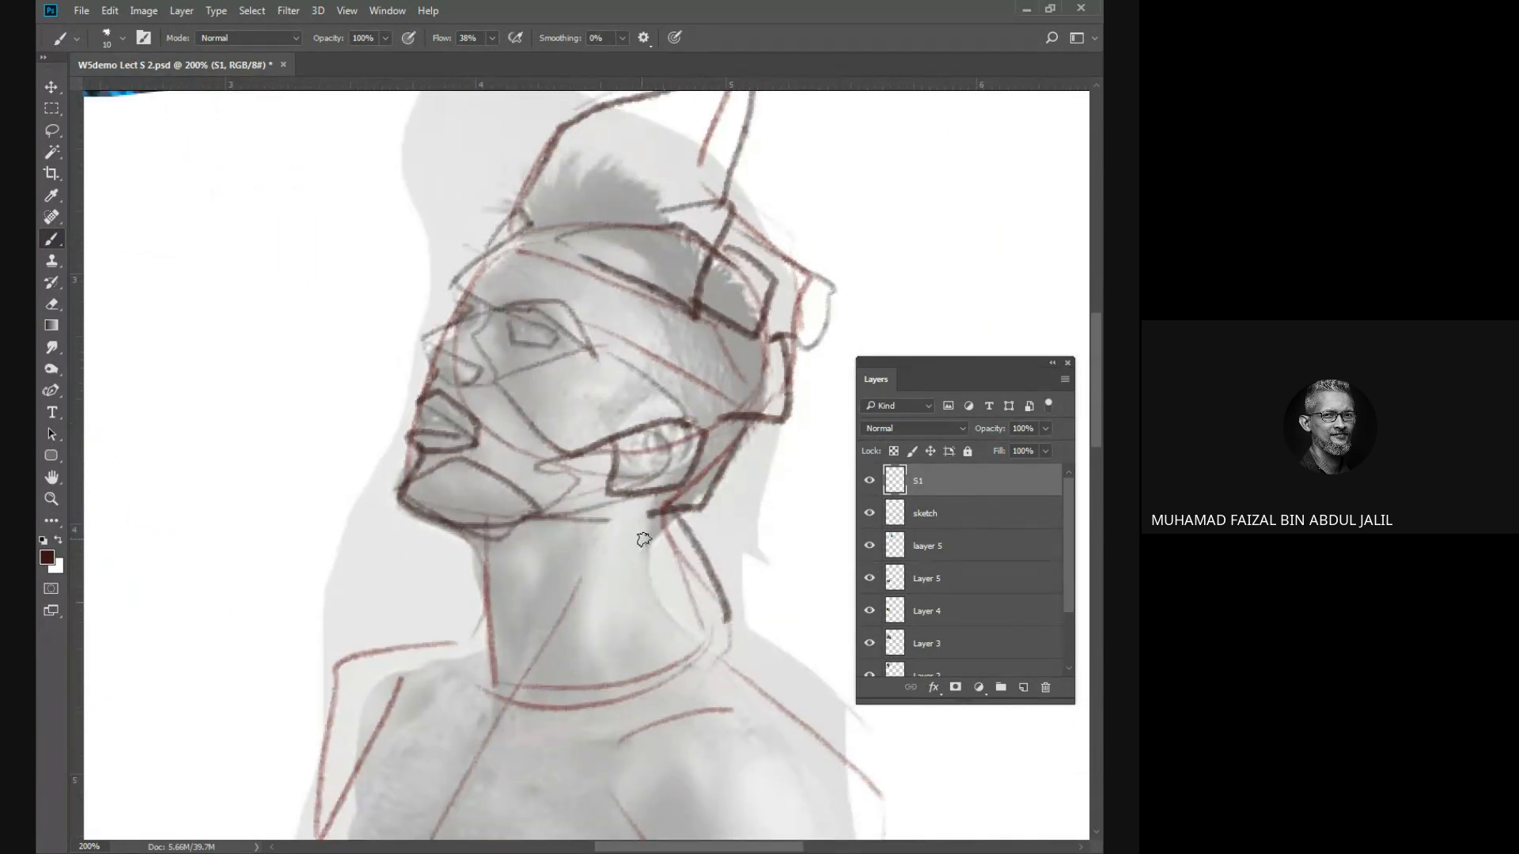
Sketch wedge-shaped facets along the neck below the jaw and a small stone at its base.
{"action": "left_click_drag", "start_coordinate": [606, 485], "coordinate": [741, 714]}
{"action": "left_click_drag", "start_coordinate": [587, 261], "coordinate": [450, 231]}
{"action": "left_click_drag", "start_coordinate": [685, 497], "coordinate": [631, 346]}
{"action": "mouse_move", "coordinate": [453, 579]}
{"action": "left_mouse_down"}
{"action": "mouse_move", "coordinate": [507, 613]}
{"action": "mouse_move", "coordinate": [586, 558]}
{"action": "left_mouse_up"}
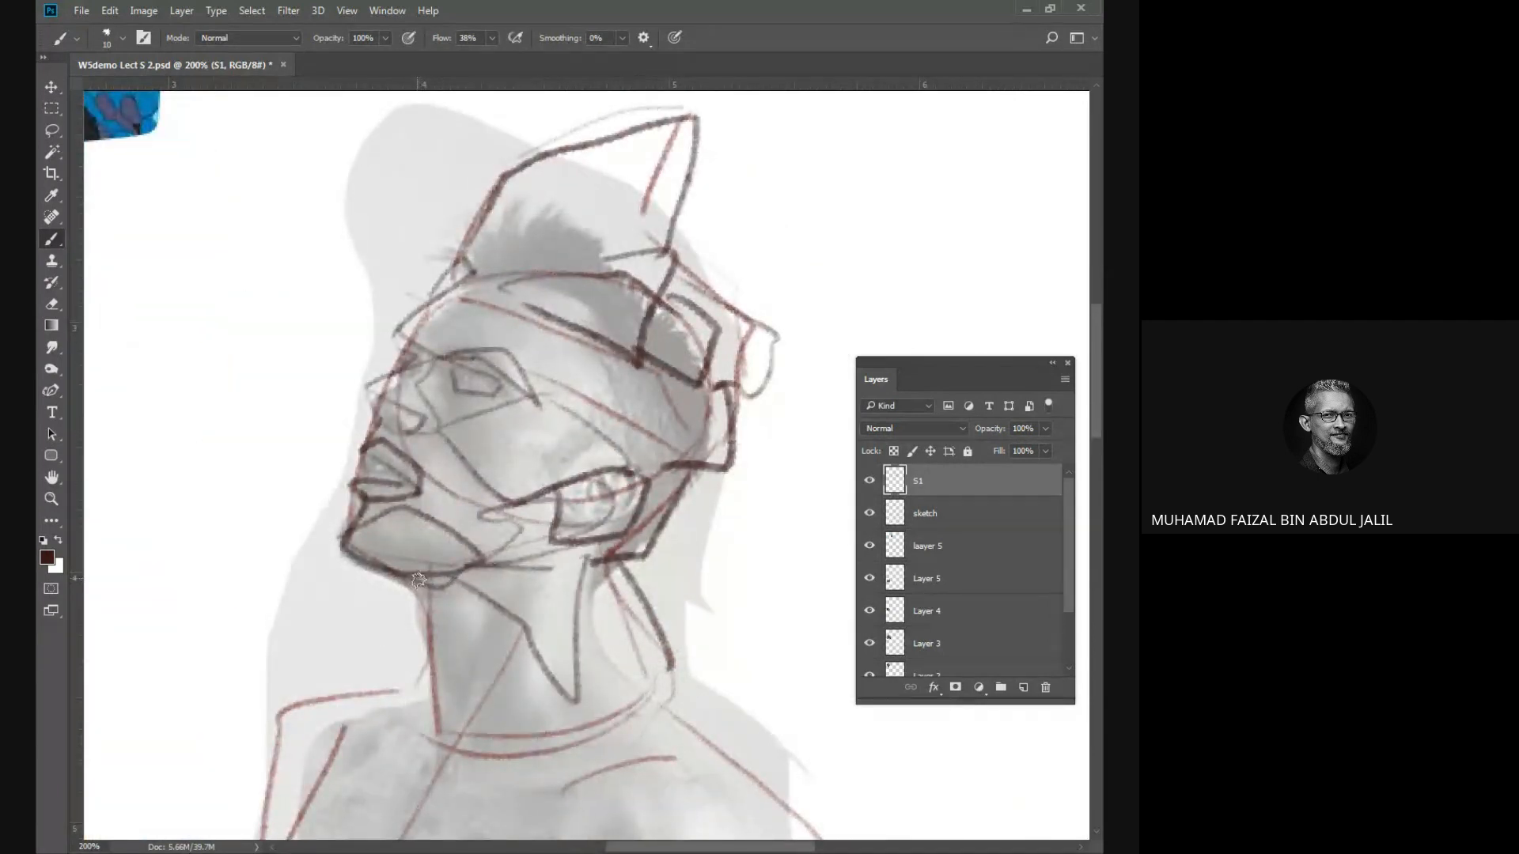
{"action": "mouse_move", "coordinate": [418, 580]}
{"action": "left_mouse_down"}
{"action": "mouse_move", "coordinate": [440, 673]}
{"action": "mouse_move", "coordinate": [495, 720]}
{"action": "mouse_move", "coordinate": [520, 621]}
{"action": "left_mouse_up"}
{"action": "mouse_move", "coordinate": [644, 613]}
{"action": "left_mouse_down"}
{"action": "mouse_move", "coordinate": [676, 659]}
{"action": "mouse_move", "coordinate": [629, 711]}
{"action": "mouse_move", "coordinate": [623, 649]}
{"action": "left_mouse_up"}
Outline large rounded rock plates over the near and far shoulders.
{"action": "left_click_drag", "start_coordinate": [621, 666], "coordinate": [521, 400]}
{"action": "mouse_move", "coordinate": [491, 478]}
{"action": "left_mouse_down"}
{"action": "mouse_move", "coordinate": [733, 533]}
{"action": "mouse_move", "coordinate": [522, 672]}
{"action": "mouse_move", "coordinate": [490, 477]}
{"action": "mouse_move", "coordinate": [534, 476]}
{"action": "left_mouse_up"}
{"action": "mouse_move", "coordinate": [303, 388]}
{"action": "left_mouse_down"}
{"action": "mouse_move", "coordinate": [140, 459]}
{"action": "mouse_move", "coordinate": [212, 517]}
{"action": "left_mouse_up"}
{"action": "mouse_move", "coordinate": [252, 430]}
{"action": "left_mouse_down"}
{"action": "mouse_move", "coordinate": [225, 553]}
{"action": "mouse_move", "coordinate": [273, 595]}
{"action": "mouse_move", "coordinate": [289, 654]}
{"action": "left_mouse_up"}
{"action": "left_click_drag", "start_coordinate": [458, 237], "coordinate": [472, 254]}
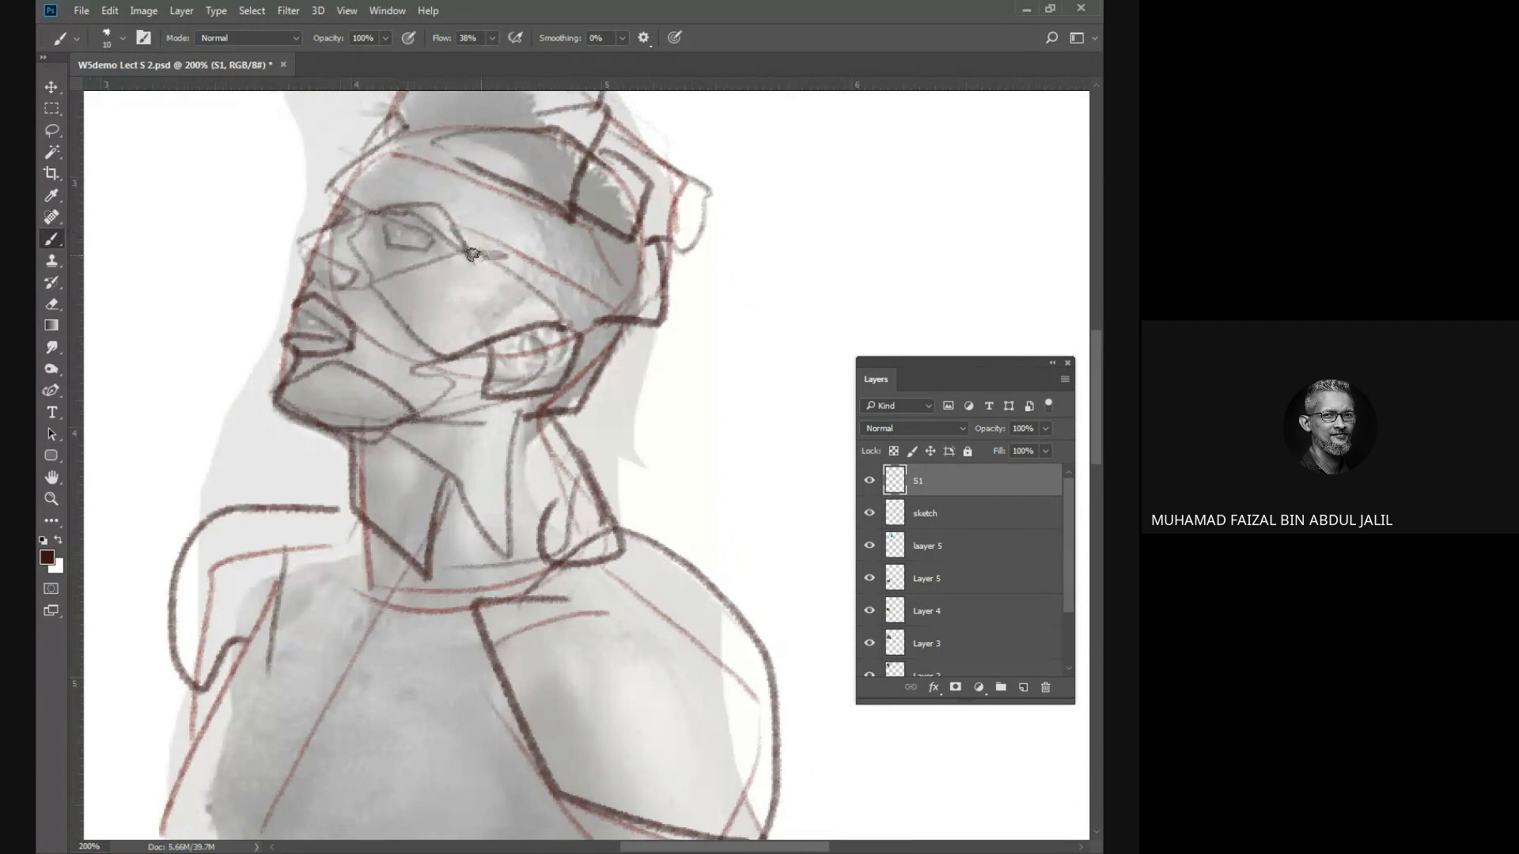
Consult the golem and blue-figure references and sketch the large near chest plate and contour strokes on the near shoulder.
{"action": "left_click_drag", "start_coordinate": [340, 190], "coordinate": [327, 221]}
{"action": "scroll", "coordinate": [585, 447], "scroll_direction": "down", "scroll_amount": 5}
{"action": "mouse_move", "coordinate": [267, 312]}
{"action": "left_mouse_down"}
{"action": "mouse_move", "coordinate": [181, 440]}
{"action": "mouse_move", "coordinate": [148, 538]}
{"action": "mouse_move", "coordinate": [203, 618]}
{"action": "left_mouse_up"}
{"action": "left_click_drag", "start_coordinate": [333, 265], "coordinate": [553, 567]}
{"action": "left_click_drag", "start_coordinate": [342, 237], "coordinate": [516, 509]}
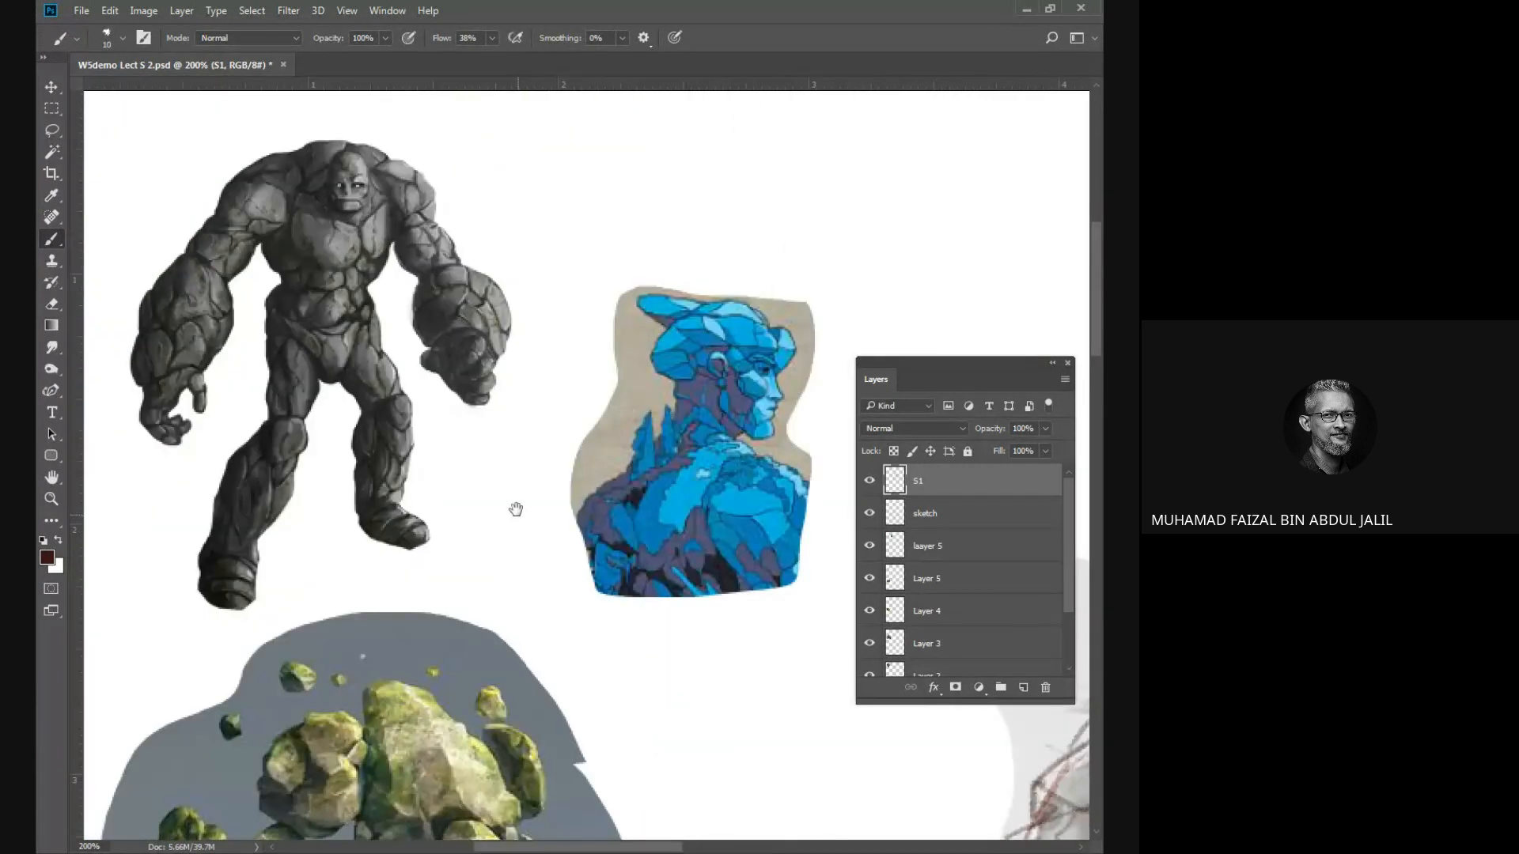
{"action": "mouse_move", "coordinate": [823, 759]}
{"action": "left_mouse_down"}
{"action": "mouse_move", "coordinate": [532, 492]}
{"action": "mouse_move", "coordinate": [304, 187]}
{"action": "mouse_move", "coordinate": [320, 217]}
{"action": "mouse_move", "coordinate": [204, 322]}
{"action": "mouse_move", "coordinate": [322, 544]}
{"action": "mouse_move", "coordinate": [474, 469]}
{"action": "left_mouse_up"}
{"action": "left_click_drag", "start_coordinate": [496, 261], "coordinate": [549, 298]}
{"action": "mouse_move", "coordinate": [558, 246]}
{"action": "left_mouse_down"}
{"action": "mouse_move", "coordinate": [601, 249]}
{"action": "mouse_move", "coordinate": [516, 171]}
{"action": "left_mouse_up"}
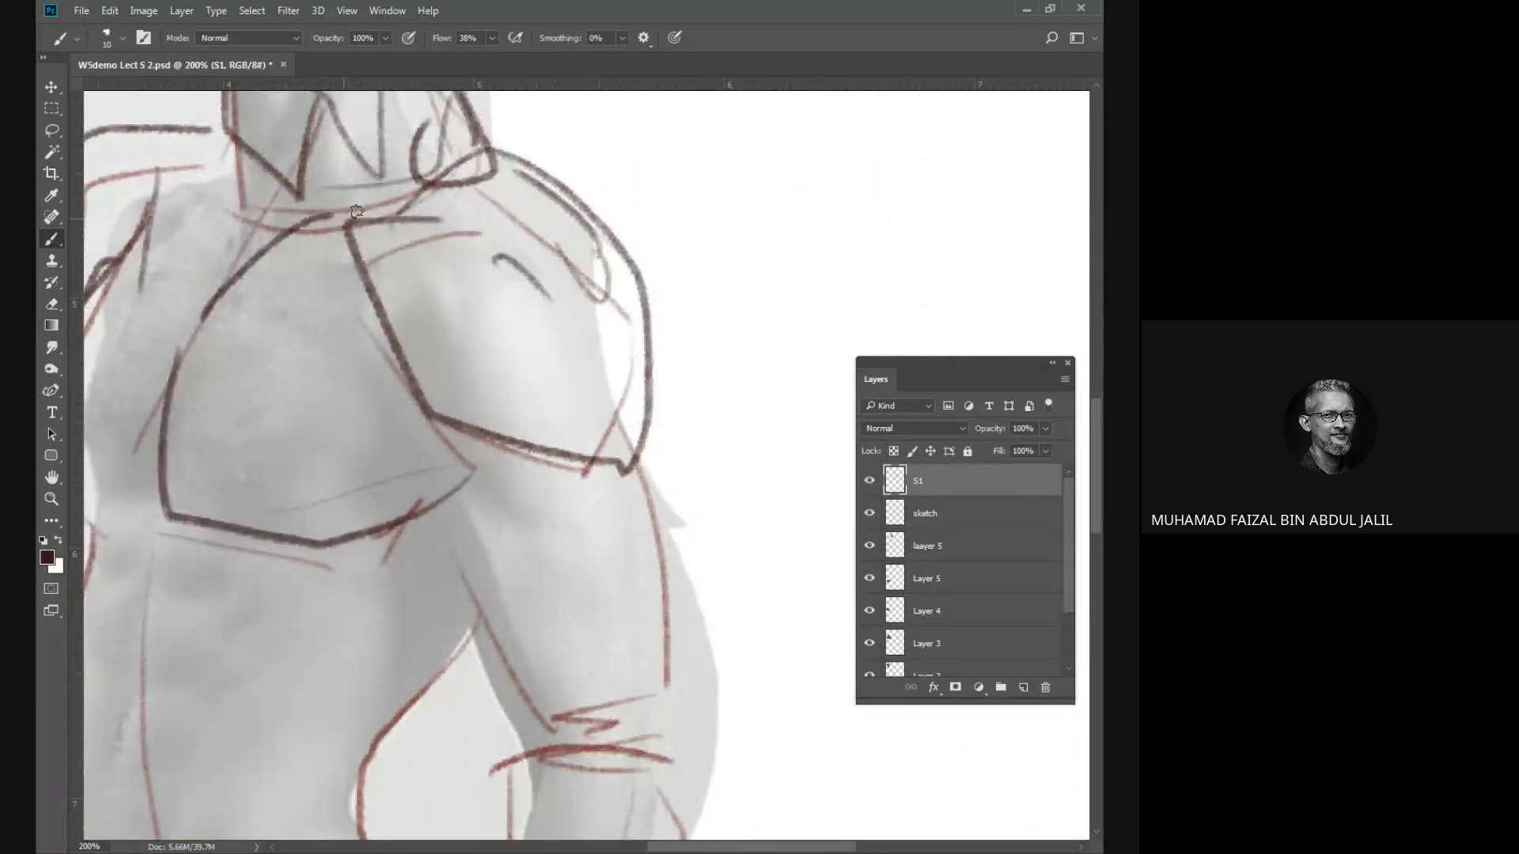
Sketch the far chest plate, joining it to the far shoulder and closing its underside.
{"action": "left_click_drag", "start_coordinate": [353, 227], "coordinate": [579, 239]}
{"action": "left_click_drag", "start_coordinate": [406, 314], "coordinate": [315, 173]}
{"action": "left_click_drag", "start_coordinate": [416, 189], "coordinate": [441, 214]}
{"action": "left_click_drag", "start_coordinate": [315, 528], "coordinate": [486, 508]}
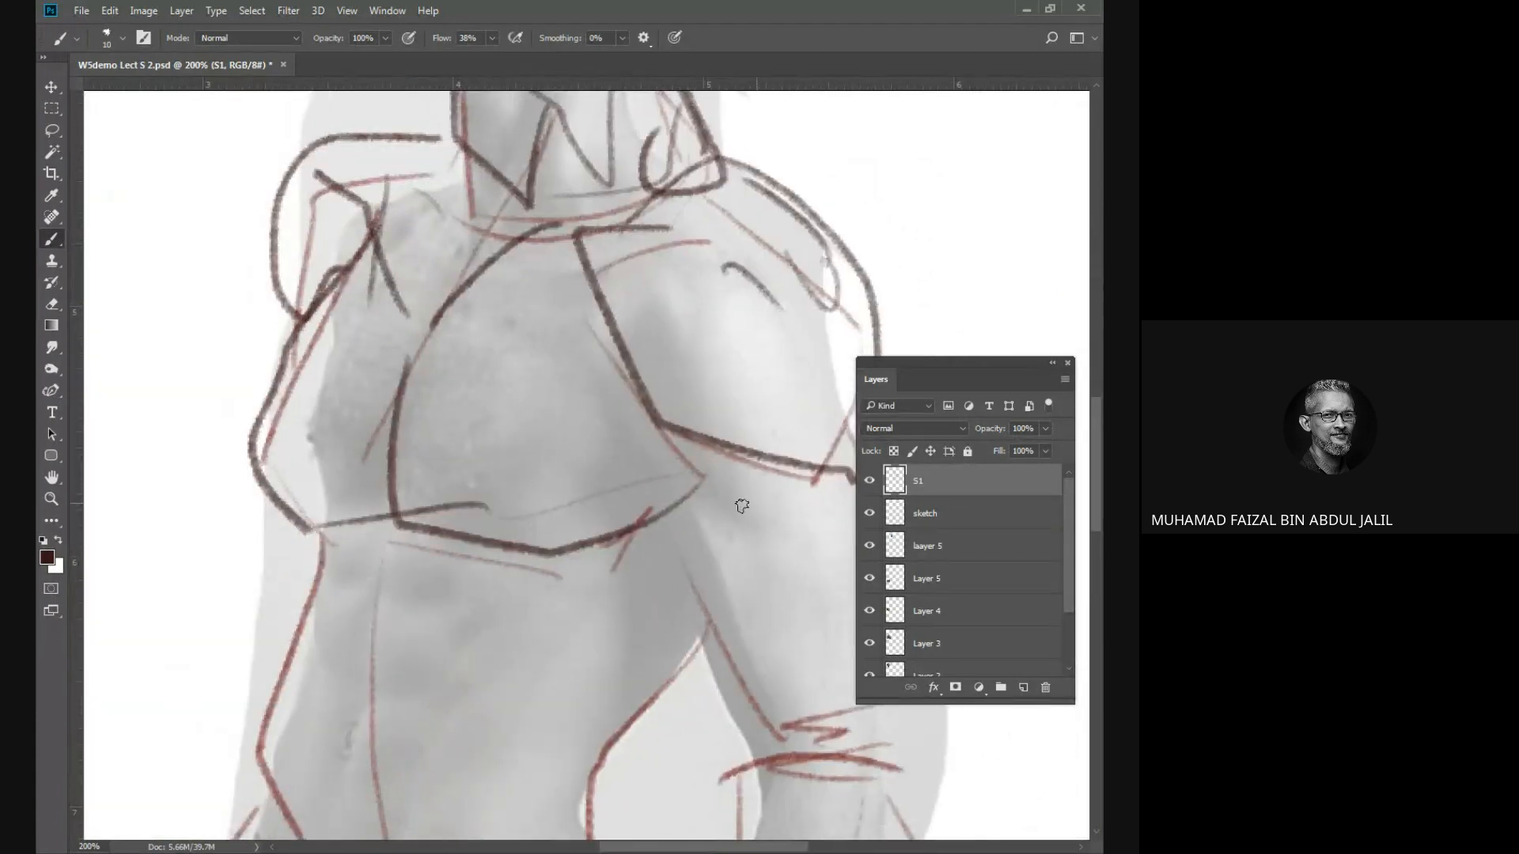
Hide the tool and layer panels and sketch the near arm as stacked upper-arm, elbow and forearm stones.
{"action": "mouse_move", "coordinate": [741, 506]}
{"action": "left_mouse_down"}
{"action": "mouse_move", "coordinate": [529, 328]}
{"action": "mouse_move", "coordinate": [603, 288]}
{"action": "mouse_move", "coordinate": [742, 475]}
{"action": "mouse_move", "coordinate": [424, 224]}
{"action": "left_mouse_up"}
{"action": "key", "text": "Tab"}
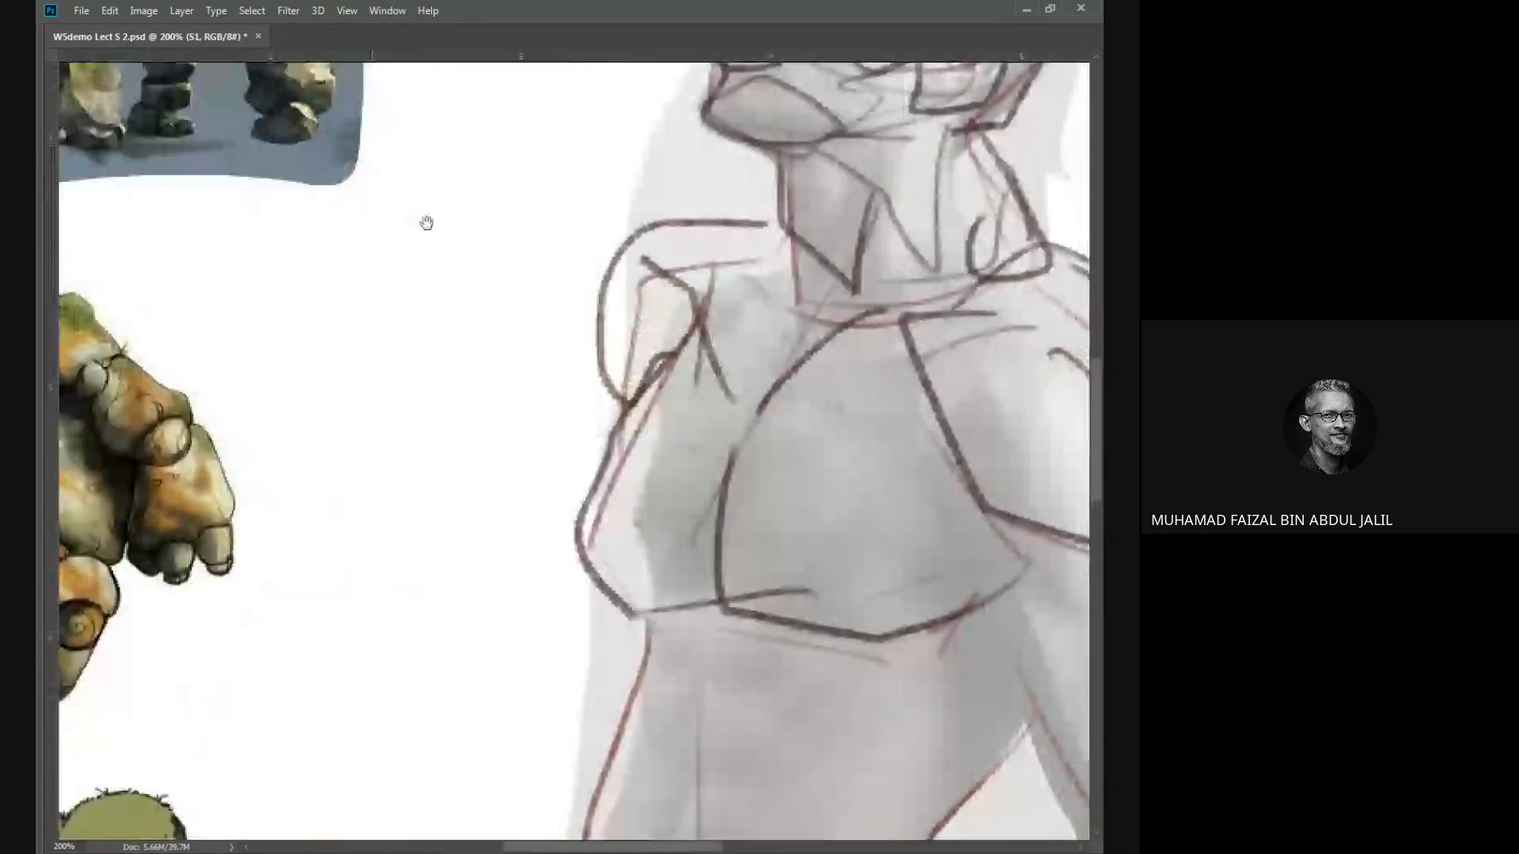
{"action": "left_click_drag", "start_coordinate": [822, 261], "coordinate": [638, 262]}
{"action": "mouse_move", "coordinate": [733, 327]}
{"action": "left_mouse_down"}
{"action": "mouse_move", "coordinate": [758, 397]}
{"action": "mouse_move", "coordinate": [928, 295]}
{"action": "mouse_move", "coordinate": [897, 296]}
{"action": "mouse_move", "coordinate": [926, 475]}
{"action": "mouse_move", "coordinate": [935, 451]}
{"action": "mouse_move", "coordinate": [847, 473]}
{"action": "mouse_move", "coordinate": [836, 593]}
{"action": "mouse_move", "coordinate": [988, 586]}
{"action": "mouse_move", "coordinate": [921, 451]}
{"action": "mouse_move", "coordinate": [967, 555]}
{"action": "mouse_move", "coordinate": [949, 646]}
{"action": "mouse_move", "coordinate": [919, 628]}
{"action": "mouse_move", "coordinate": [892, 333]}
{"action": "mouse_move", "coordinate": [841, 279]}
{"action": "mouse_move", "coordinate": [716, 326]}
{"action": "mouse_move", "coordinate": [722, 449]}
{"action": "mouse_move", "coordinate": [839, 433]}
{"action": "mouse_move", "coordinate": [922, 291]}
{"action": "mouse_move", "coordinate": [945, 412]}
{"action": "mouse_move", "coordinate": [820, 649]}
{"action": "mouse_move", "coordinate": [715, 550]}
{"action": "mouse_move", "coordinate": [718, 584]}
{"action": "mouse_move", "coordinate": [804, 613]}
{"action": "left_mouse_up"}
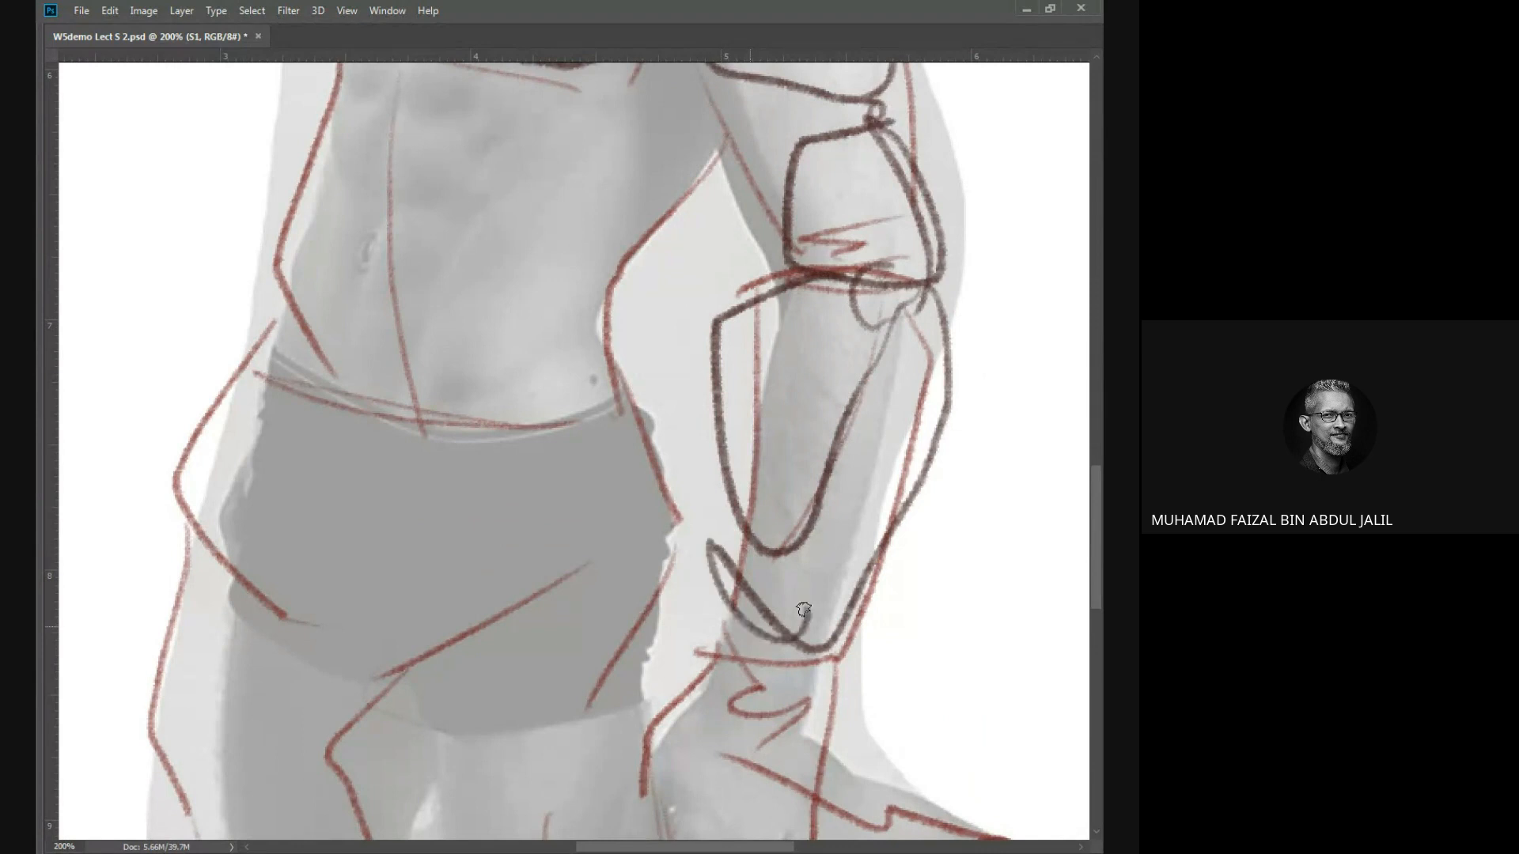
{"action": "left_click_drag", "start_coordinate": [735, 150], "coordinate": [925, 625]}
{"action": "mouse_move", "coordinate": [714, 303]}
{"action": "left_mouse_down"}
{"action": "mouse_move", "coordinate": [814, 482]}
{"action": "mouse_move", "coordinate": [930, 638]}
{"action": "mouse_move", "coordinate": [702, 349]}
{"action": "left_mouse_up"}
{"action": "left_click_drag", "start_coordinate": [1013, 368], "coordinate": [820, 373]}
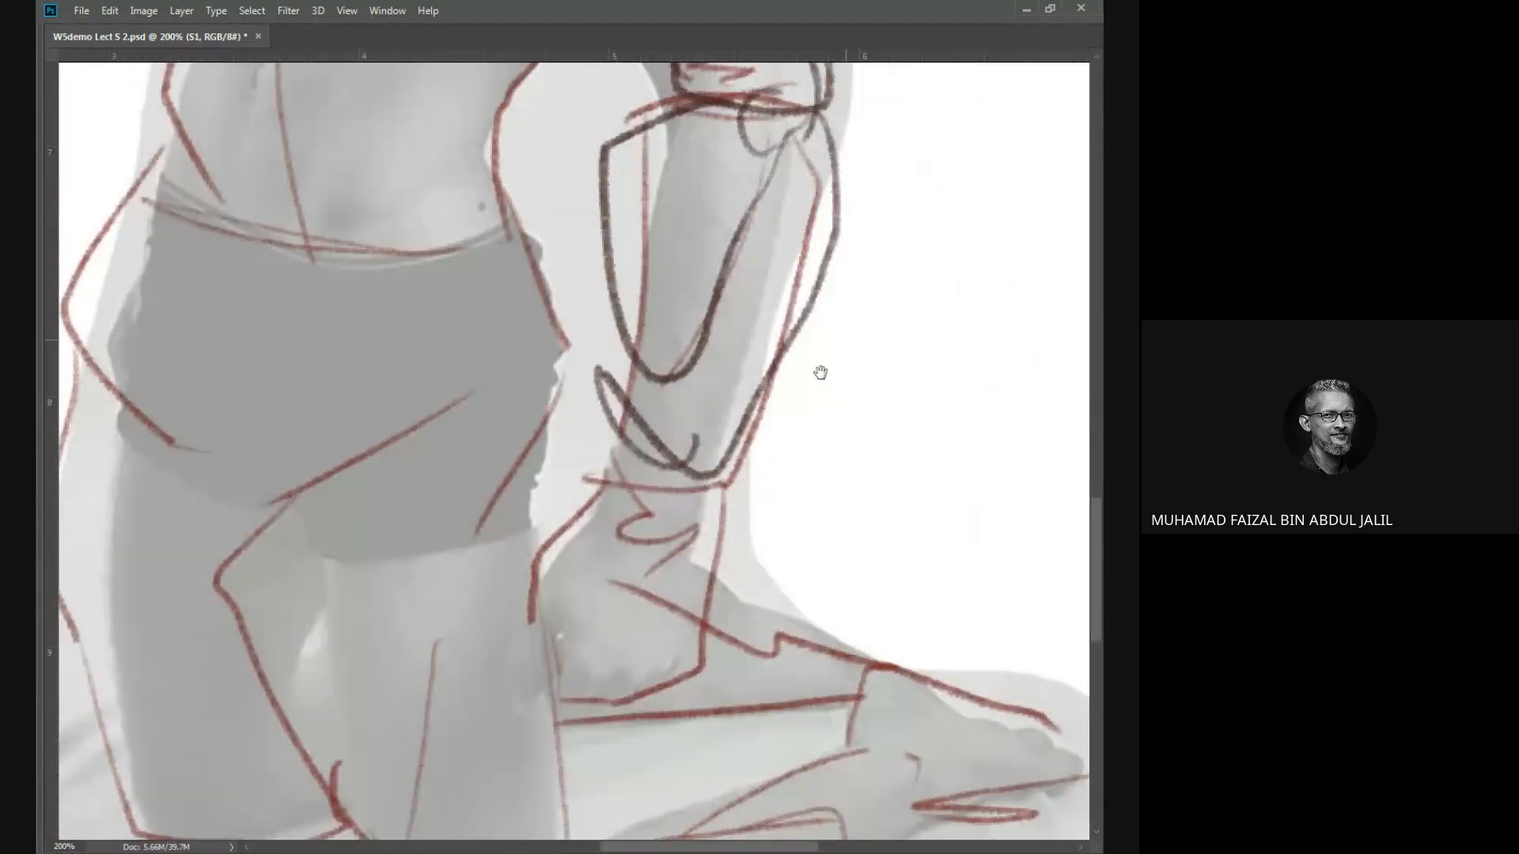
Sketch the near hand below the forearm as chunky stone palm and finger shapes.
{"action": "mouse_move", "coordinate": [681, 457]}
{"action": "left_mouse_down"}
{"action": "mouse_move", "coordinate": [650, 477]}
{"action": "mouse_move", "coordinate": [682, 473]}
{"action": "mouse_move", "coordinate": [633, 625]}
{"action": "mouse_move", "coordinate": [647, 685]}
{"action": "left_mouse_up"}
{"action": "mouse_move", "coordinate": [707, 498]}
{"action": "left_mouse_down"}
{"action": "mouse_move", "coordinate": [761, 544]}
{"action": "mouse_move", "coordinate": [728, 606]}
{"action": "left_mouse_up"}
{"action": "mouse_move", "coordinate": [712, 596]}
{"action": "left_mouse_down"}
{"action": "mouse_move", "coordinate": [722, 648]}
{"action": "mouse_move", "coordinate": [761, 684]}
{"action": "mouse_move", "coordinate": [694, 662]}
{"action": "left_mouse_up"}
{"action": "left_click_drag", "start_coordinate": [701, 686], "coordinate": [635, 626]}
{"action": "mouse_move", "coordinate": [552, 558]}
{"action": "left_mouse_down"}
{"action": "mouse_move", "coordinate": [573, 611]}
{"action": "mouse_move", "coordinate": [519, 586]}
{"action": "mouse_move", "coordinate": [581, 665]}
{"action": "left_mouse_up"}
{"action": "mouse_move", "coordinate": [553, 559]}
{"action": "left_mouse_down"}
{"action": "mouse_move", "coordinate": [596, 630]}
{"action": "mouse_move", "coordinate": [617, 585]}
{"action": "left_mouse_up"}
Sketch a broad rock plate around the midriff and a row of small rounded stones across the lower belly.
{"action": "mouse_move", "coordinate": [605, 341]}
{"action": "left_mouse_down"}
{"action": "mouse_move", "coordinate": [834, 561]}
{"action": "mouse_move", "coordinate": [823, 648]}
{"action": "left_mouse_up"}
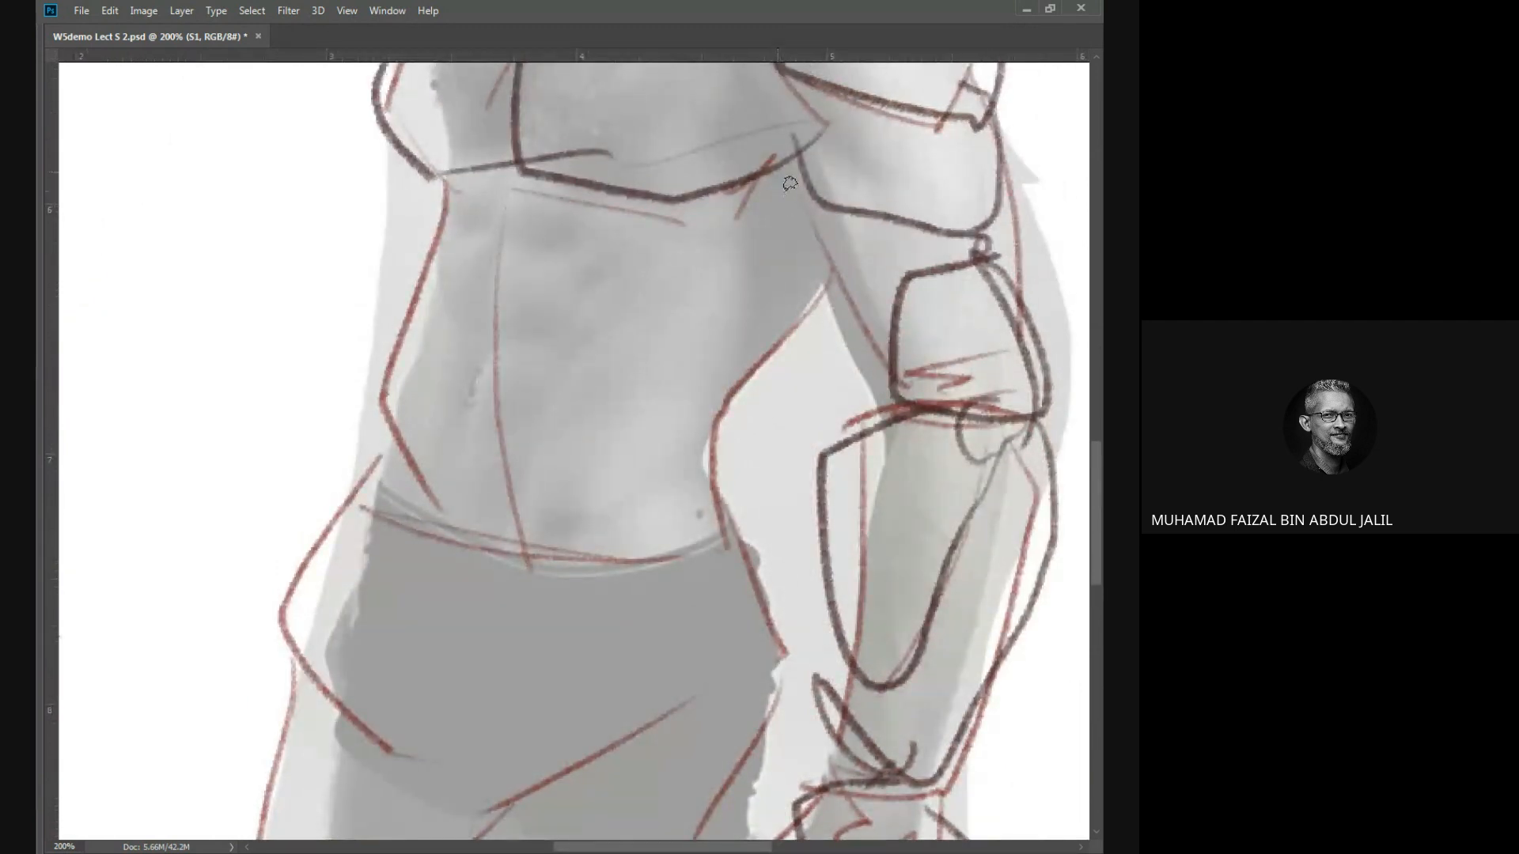
{"action": "mouse_move", "coordinate": [789, 184]}
{"action": "left_mouse_down"}
{"action": "mouse_move", "coordinate": [859, 209]}
{"action": "mouse_move", "coordinate": [861, 304]}
{"action": "mouse_move", "coordinate": [678, 396]}
{"action": "left_mouse_up"}
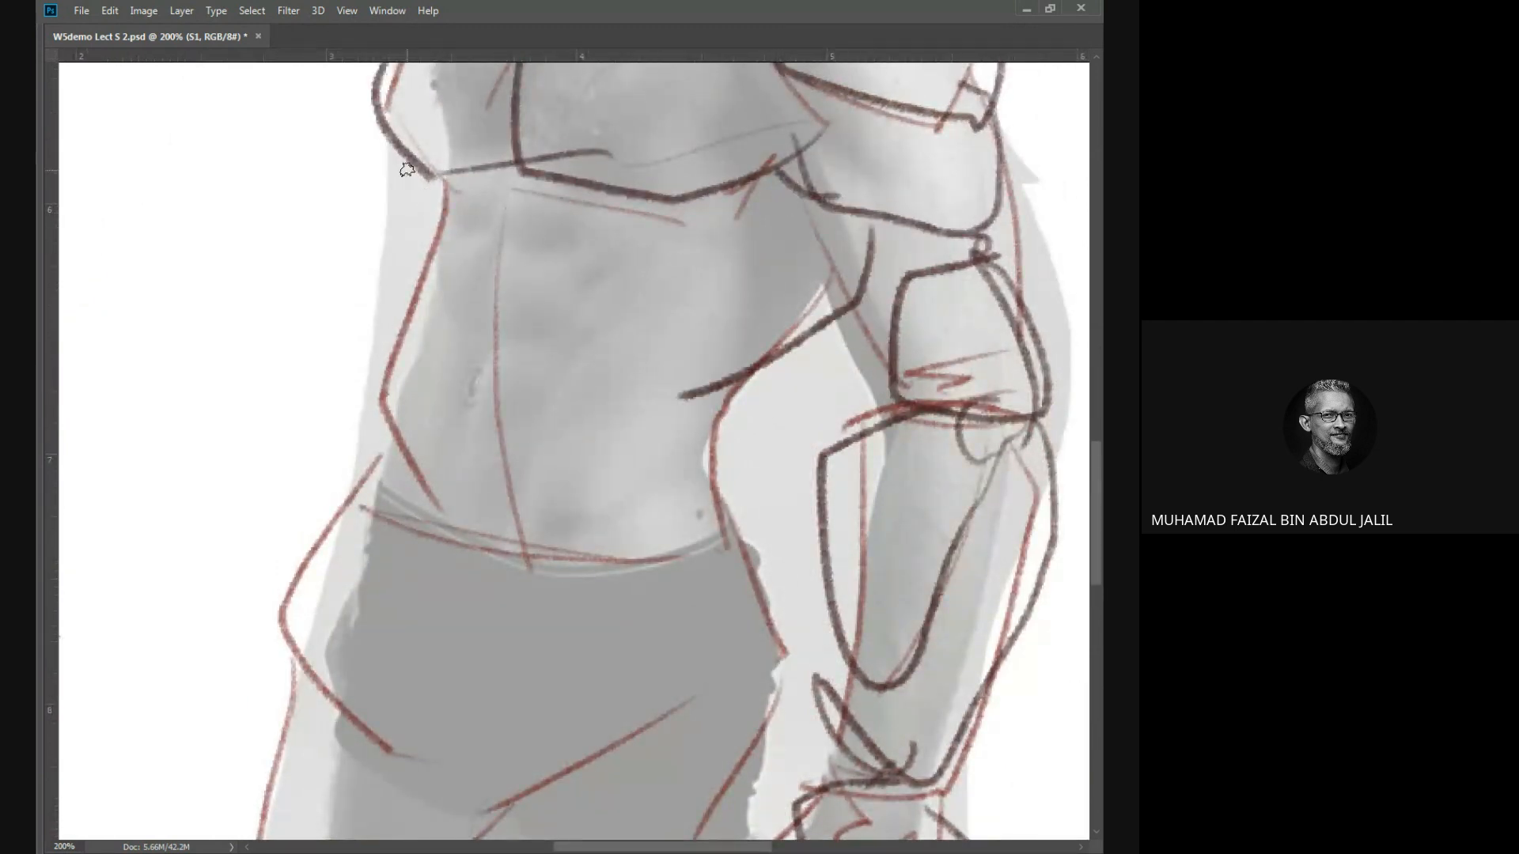
{"action": "mouse_move", "coordinate": [405, 171]}
{"action": "left_mouse_down"}
{"action": "mouse_move", "coordinate": [372, 335]}
{"action": "mouse_move", "coordinate": [411, 372]}
{"action": "mouse_move", "coordinate": [555, 432]}
{"action": "mouse_move", "coordinate": [687, 392]}
{"action": "mouse_move", "coordinate": [555, 462]}
{"action": "left_mouse_up"}
{"action": "mouse_move", "coordinate": [483, 422]}
{"action": "left_mouse_down"}
{"action": "mouse_move", "coordinate": [464, 496]}
{"action": "mouse_move", "coordinate": [481, 421]}
{"action": "left_mouse_up"}
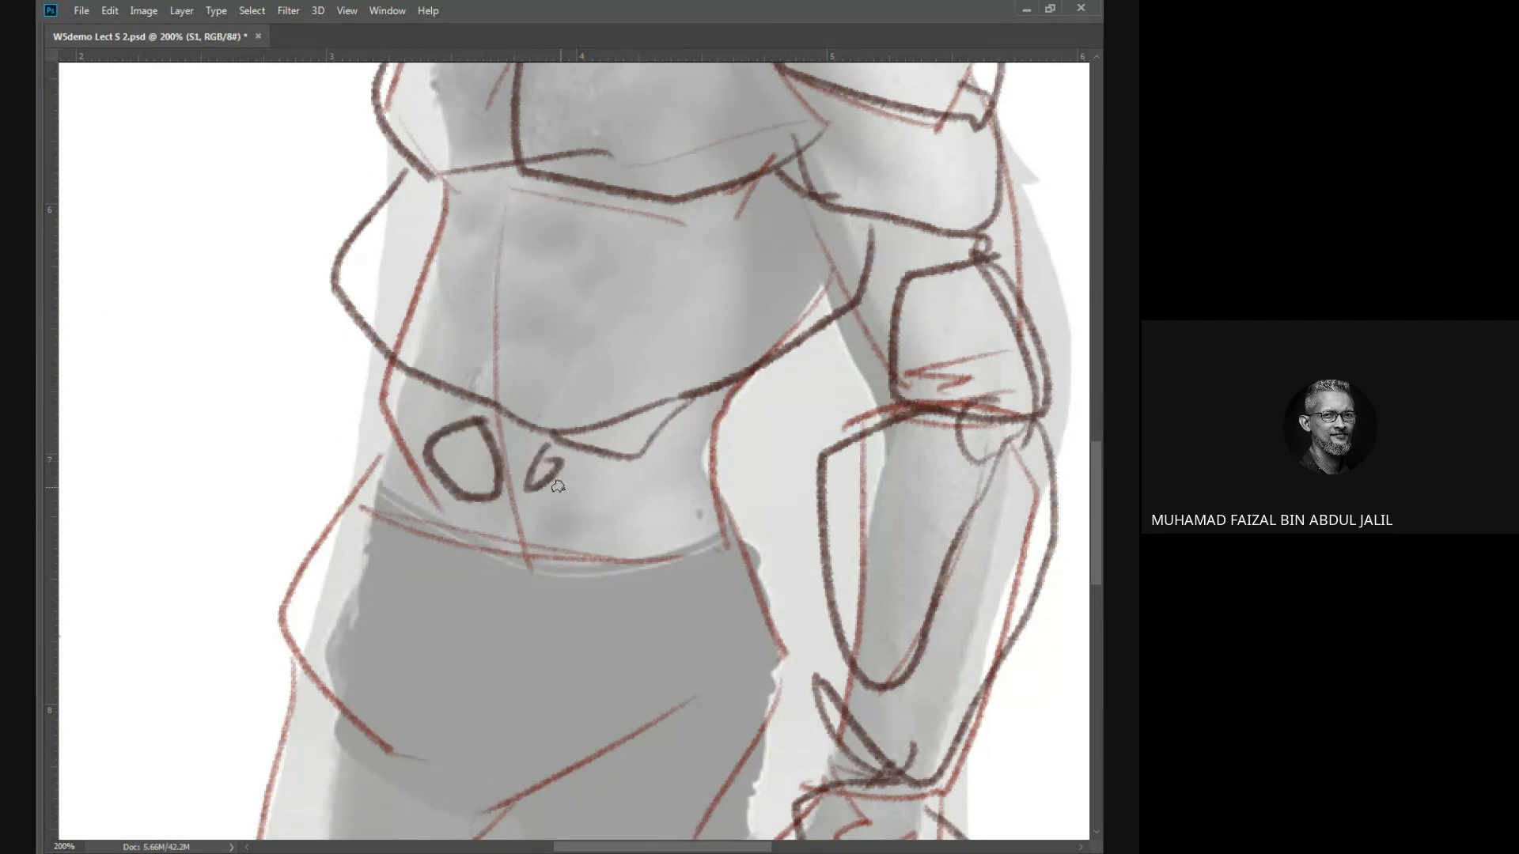
{"action": "left_click_drag", "start_coordinate": [554, 473], "coordinate": [583, 497]}
Sketch the waistline and a large angular rock plate around the pelvis and far hip.
{"action": "left_click_drag", "start_coordinate": [659, 304], "coordinate": [680, 736]}
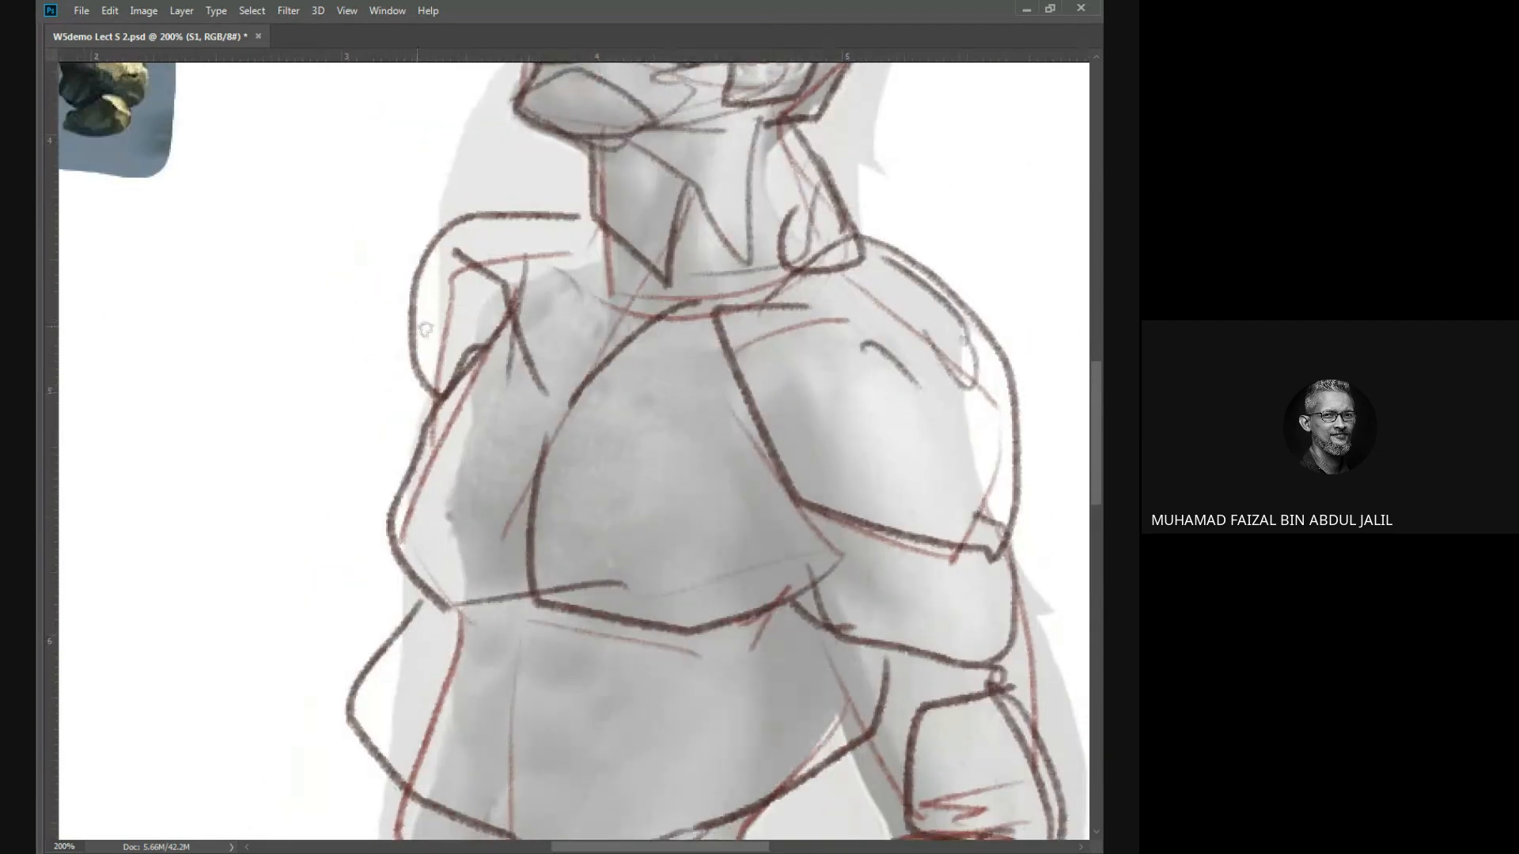
{"action": "left_click_drag", "start_coordinate": [426, 330], "coordinate": [458, 409]}
{"action": "mouse_move", "coordinate": [779, 357]}
{"action": "left_mouse_down"}
{"action": "mouse_move", "coordinate": [762, 329]}
{"action": "mouse_move", "coordinate": [970, 475]}
{"action": "mouse_move", "coordinate": [709, 465]}
{"action": "mouse_move", "coordinate": [763, 393]}
{"action": "mouse_move", "coordinate": [802, 501]}
{"action": "mouse_move", "coordinate": [867, 567]}
{"action": "mouse_move", "coordinate": [833, 569]}
{"action": "mouse_move", "coordinate": [814, 95]}
{"action": "mouse_move", "coordinate": [845, 55]}
{"action": "left_mouse_up"}
{"action": "left_click_drag", "start_coordinate": [650, 273], "coordinate": [661, 292]}
{"action": "mouse_move", "coordinate": [420, 309]}
{"action": "left_mouse_down"}
{"action": "mouse_move", "coordinate": [571, 334]}
{"action": "mouse_move", "coordinate": [743, 284]}
{"action": "mouse_move", "coordinate": [396, 312]}
{"action": "mouse_move", "coordinate": [325, 364]}
{"action": "mouse_move", "coordinate": [419, 615]}
{"action": "mouse_move", "coordinate": [589, 587]}
{"action": "mouse_move", "coordinate": [706, 397]}
{"action": "left_mouse_up"}
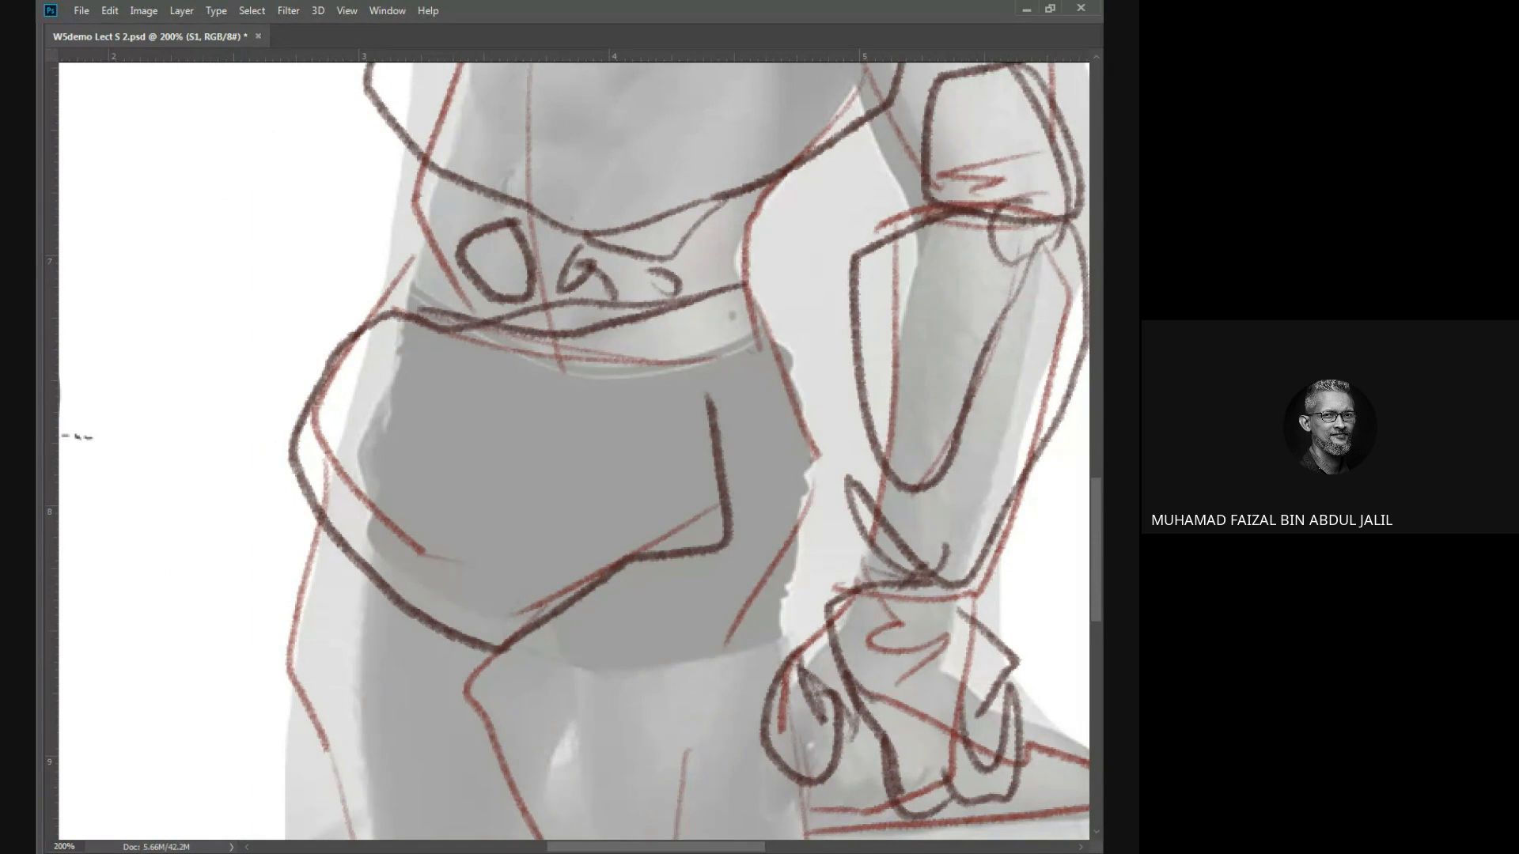
Sketch an oval stone over the near hip, with a curved plate edge beneath it across the crotch.
{"action": "key", "text": "super+space"}
{"action": "mouse_move", "coordinate": [688, 364]}
{"action": "left_mouse_down"}
{"action": "mouse_move", "coordinate": [784, 372]}
{"action": "mouse_move", "coordinate": [797, 391]}
{"action": "mouse_move", "coordinate": [687, 365]}
{"action": "left_mouse_up"}
{"action": "mouse_move", "coordinate": [755, 467]}
{"action": "left_mouse_down"}
{"action": "mouse_move", "coordinate": [614, 593]}
{"action": "mouse_move", "coordinate": [572, 533]}
{"action": "left_mouse_up"}
{"action": "mouse_move", "coordinate": [583, 574]}
{"action": "left_mouse_down"}
{"action": "mouse_move", "coordinate": [708, 309]}
{"action": "mouse_move", "coordinate": [716, 323]}
{"action": "left_mouse_up"}
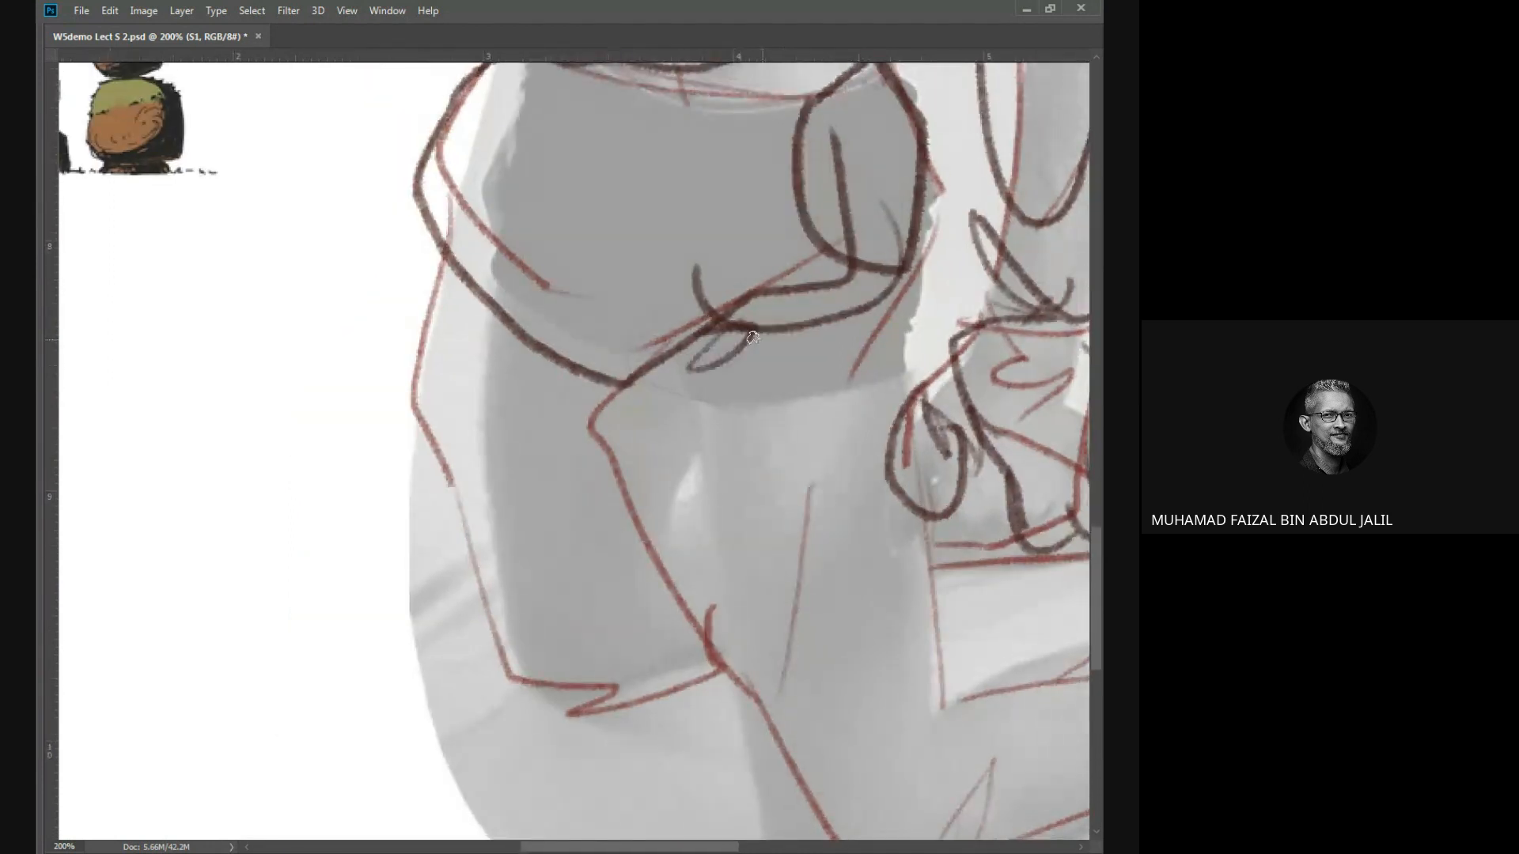
Sketch the near thigh as a long tapering stone, with smaller knee stones at its lower end.
{"action": "mouse_move", "coordinate": [782, 377]}
{"action": "left_mouse_down"}
{"action": "mouse_move", "coordinate": [642, 399]}
{"action": "mouse_move", "coordinate": [606, 442]}
{"action": "mouse_move", "coordinate": [719, 792]}
{"action": "left_mouse_up"}
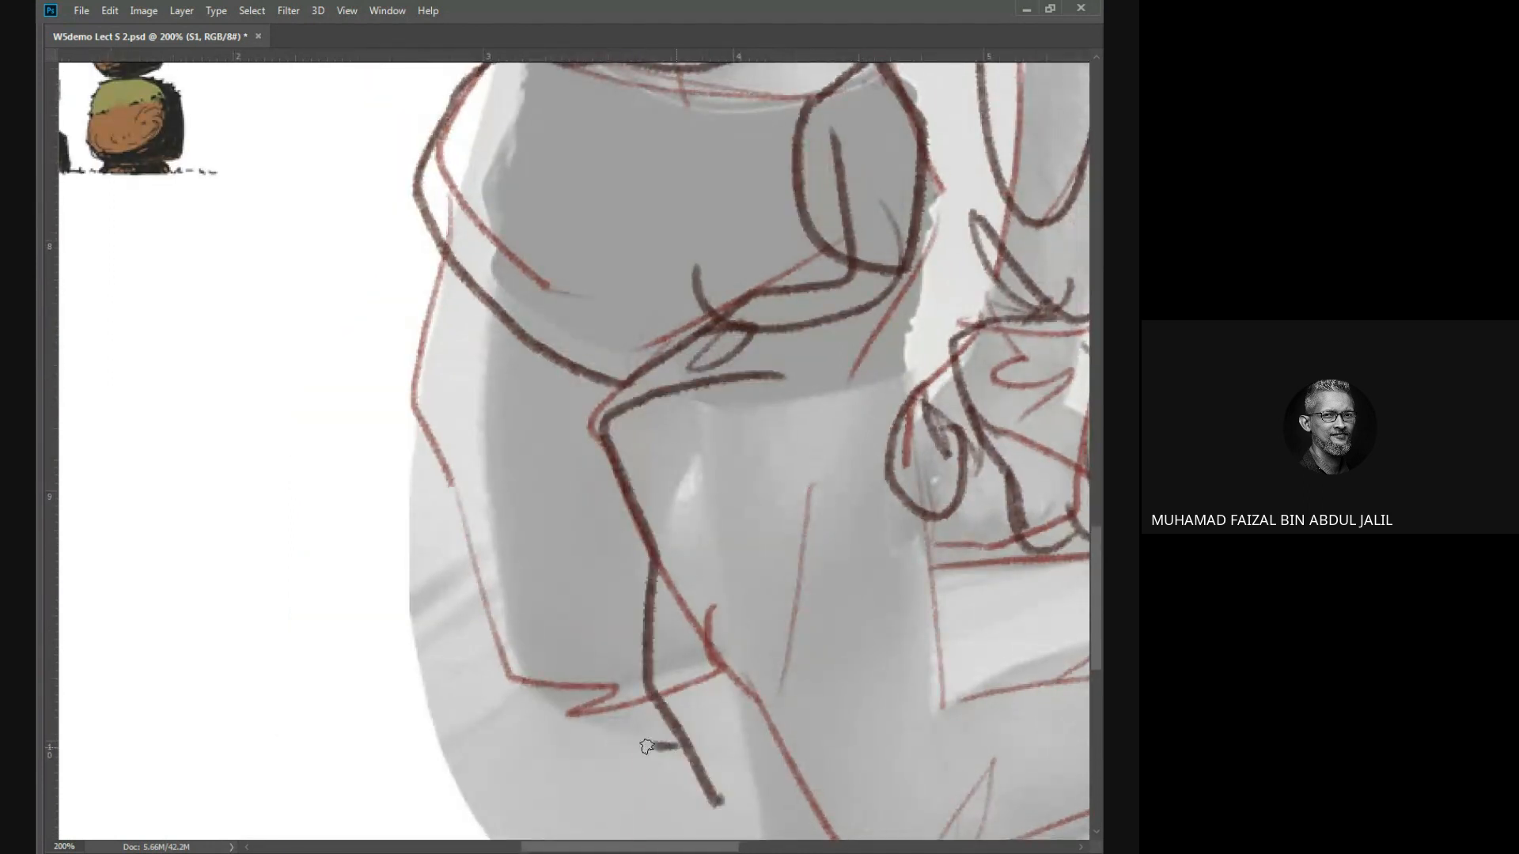
{"action": "left_click_drag", "start_coordinate": [647, 747], "coordinate": [716, 823]}
{"action": "left_click_drag", "start_coordinate": [722, 722], "coordinate": [693, 454]}
{"action": "left_click_drag", "start_coordinate": [779, 138], "coordinate": [904, 212]}
{"action": "mouse_move", "coordinate": [922, 299]}
{"action": "left_mouse_down"}
{"action": "mouse_move", "coordinate": [921, 404]}
{"action": "mouse_move", "coordinate": [693, 531]}
{"action": "mouse_move", "coordinate": [870, 586]}
{"action": "mouse_move", "coordinate": [875, 665]}
{"action": "mouse_move", "coordinate": [839, 668]}
{"action": "left_mouse_up"}
Sketch the far thigh as a large angular stone running from the hip to the ground, with a short ground line.
{"action": "scroll", "coordinate": [540, 373], "scroll_direction": "up", "scroll_amount": 5}
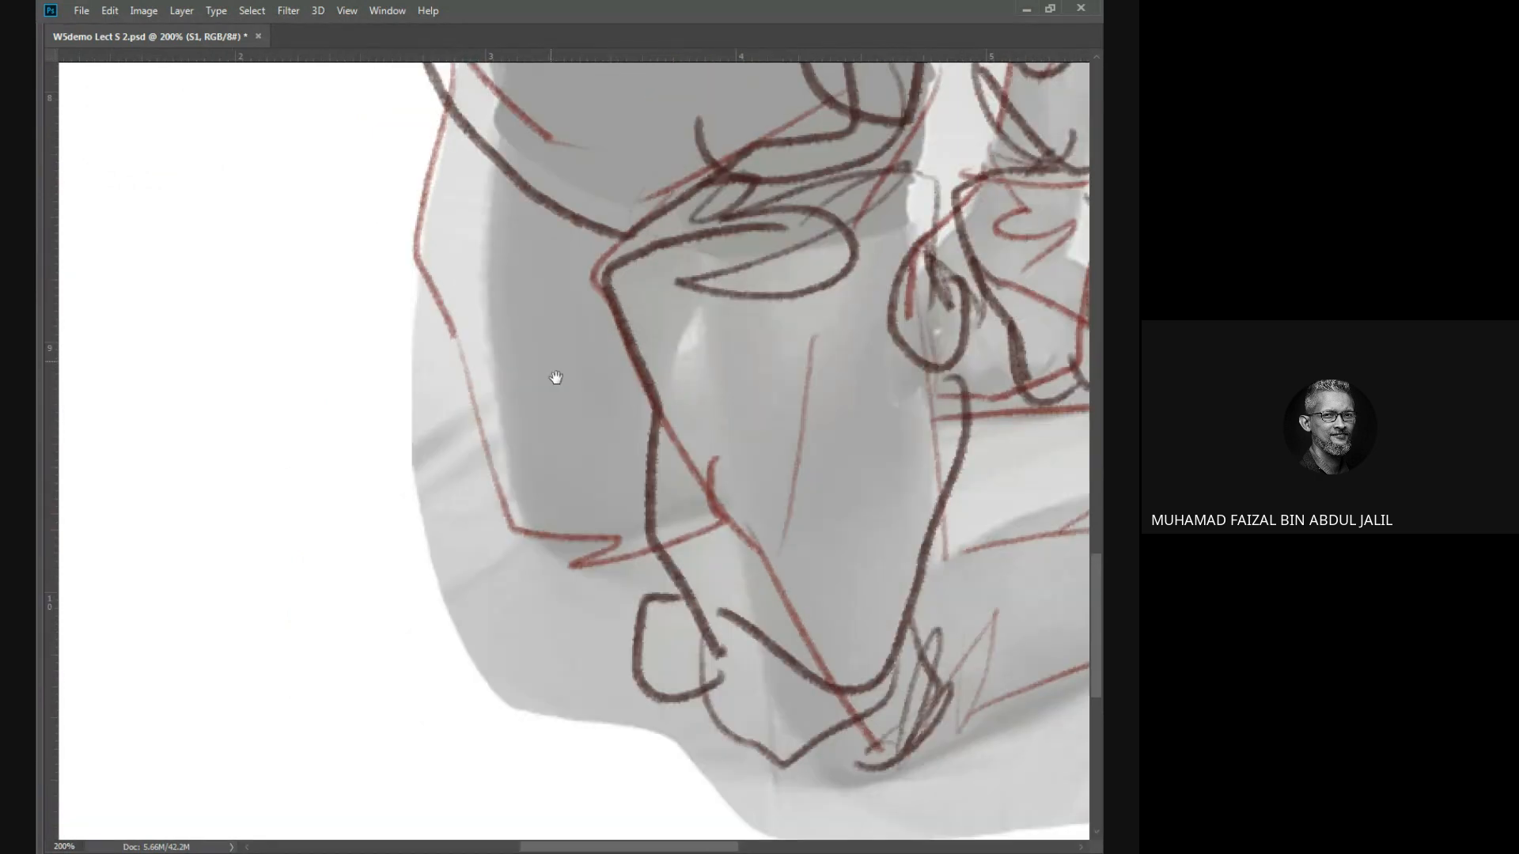
{"action": "mouse_move", "coordinate": [407, 176]}
{"action": "left_mouse_down"}
{"action": "mouse_move", "coordinate": [329, 319]}
{"action": "mouse_move", "coordinate": [369, 448]}
{"action": "left_mouse_up"}
{"action": "left_click_drag", "start_coordinate": [398, 506], "coordinate": [589, 642]}
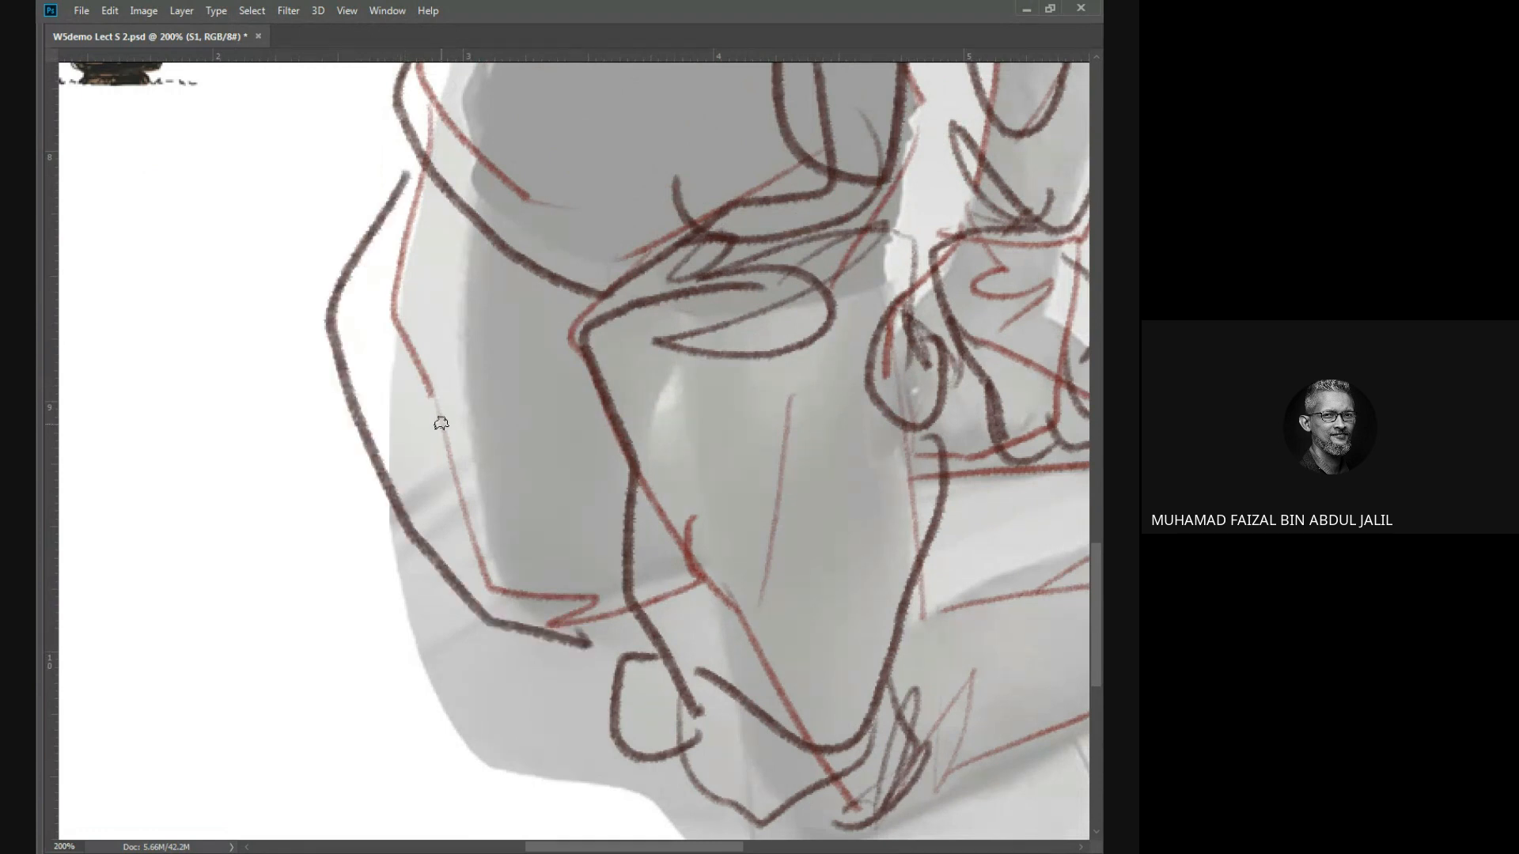
{"action": "mouse_move", "coordinate": [408, 180]}
{"action": "left_mouse_down"}
{"action": "mouse_move", "coordinate": [610, 339]}
{"action": "mouse_move", "coordinate": [585, 633]}
{"action": "mouse_move", "coordinate": [459, 642]}
{"action": "mouse_move", "coordinate": [597, 632]}
{"action": "left_mouse_up"}
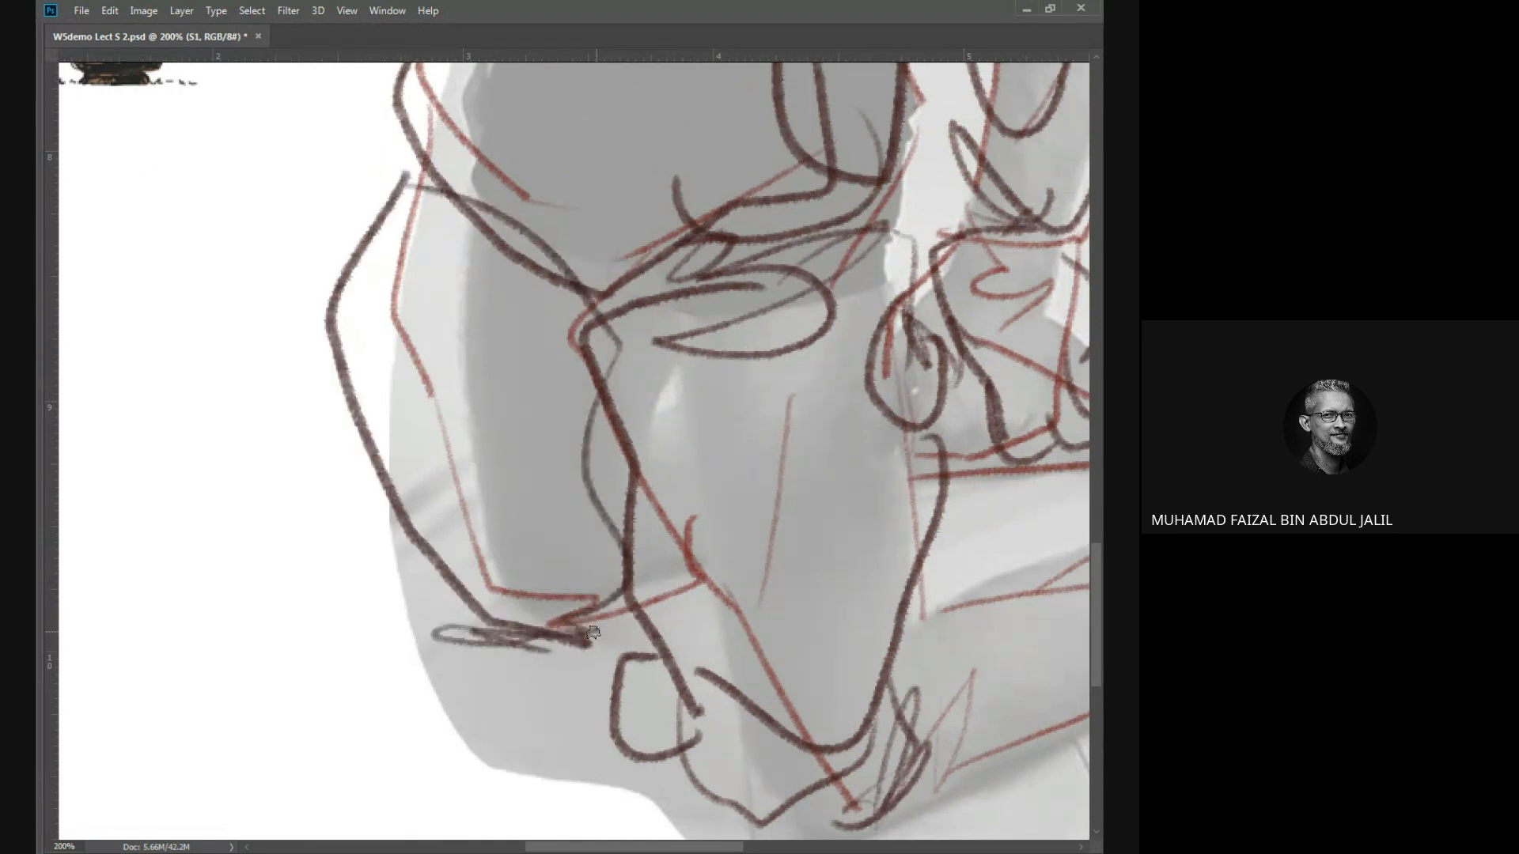
Sketch the near lower leg and foot as long stone plates stretching back along the ground.
{"action": "mouse_move", "coordinate": [924, 611]}
{"action": "left_mouse_down"}
{"action": "mouse_move", "coordinate": [753, 536]}
{"action": "mouse_move", "coordinate": [443, 449]}
{"action": "mouse_move", "coordinate": [570, 367]}
{"action": "mouse_move", "coordinate": [755, 333]}
{"action": "mouse_move", "coordinate": [827, 360]}
{"action": "left_mouse_up"}
{"action": "mouse_move", "coordinate": [515, 543]}
{"action": "left_mouse_down"}
{"action": "mouse_move", "coordinate": [830, 355]}
{"action": "mouse_move", "coordinate": [899, 343]}
{"action": "mouse_move", "coordinate": [822, 384]}
{"action": "left_mouse_up"}
{"action": "mouse_move", "coordinate": [457, 320]}
{"action": "left_mouse_down"}
{"action": "mouse_move", "coordinate": [828, 289]}
{"action": "mouse_move", "coordinate": [820, 316]}
{"action": "left_mouse_up"}
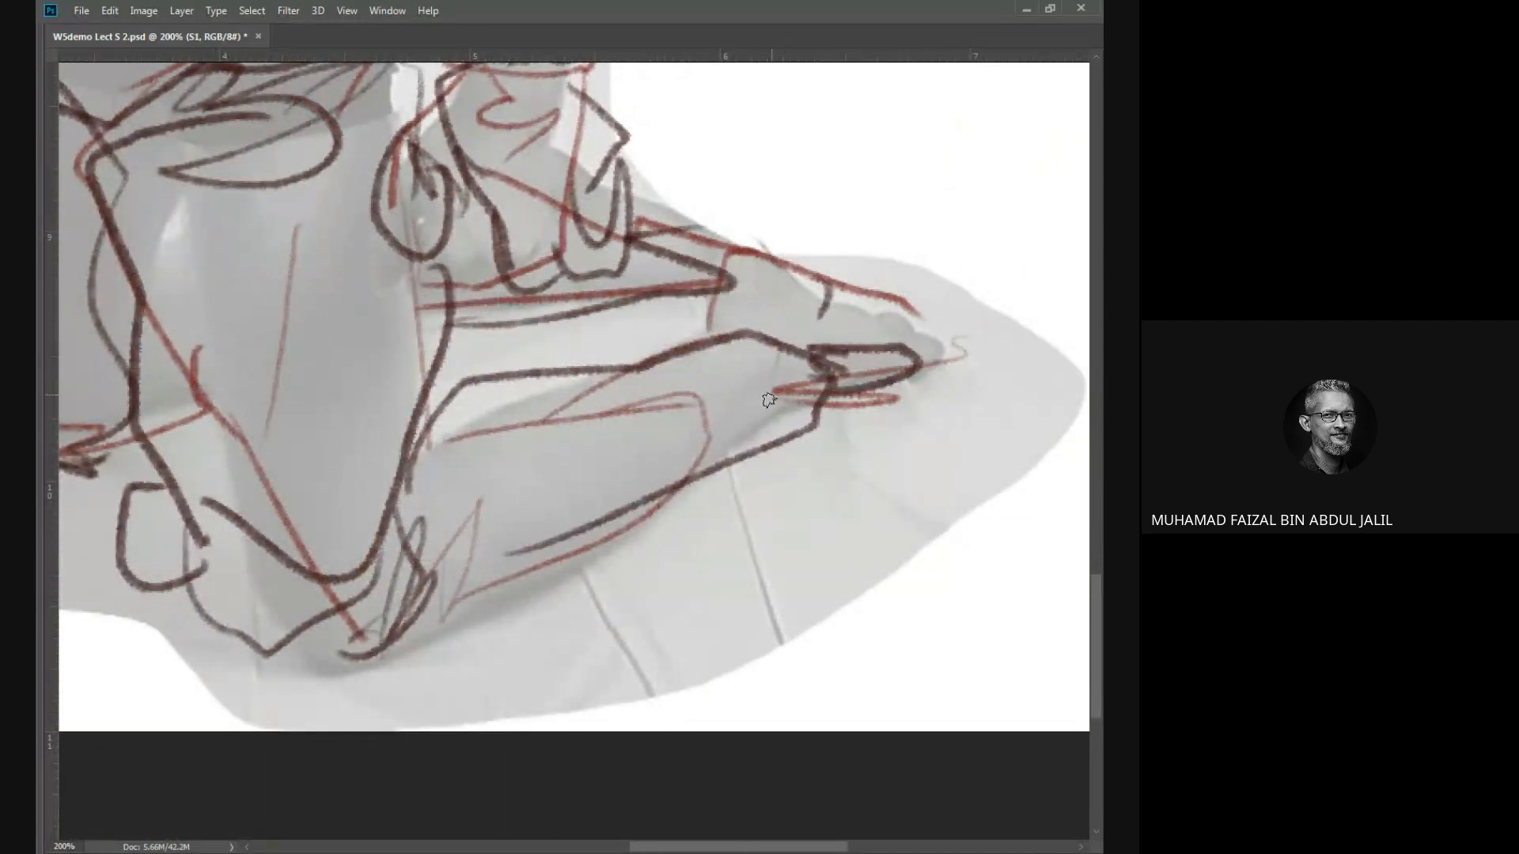
Bring back the tool and layer panels and hide the kneeling pose photo on Layer 1.
{"action": "key", "text": "ctrl+minus"}
{"action": "key", "text": "ctrl+minus"}
{"action": "key", "text": "ctrl+minus"}
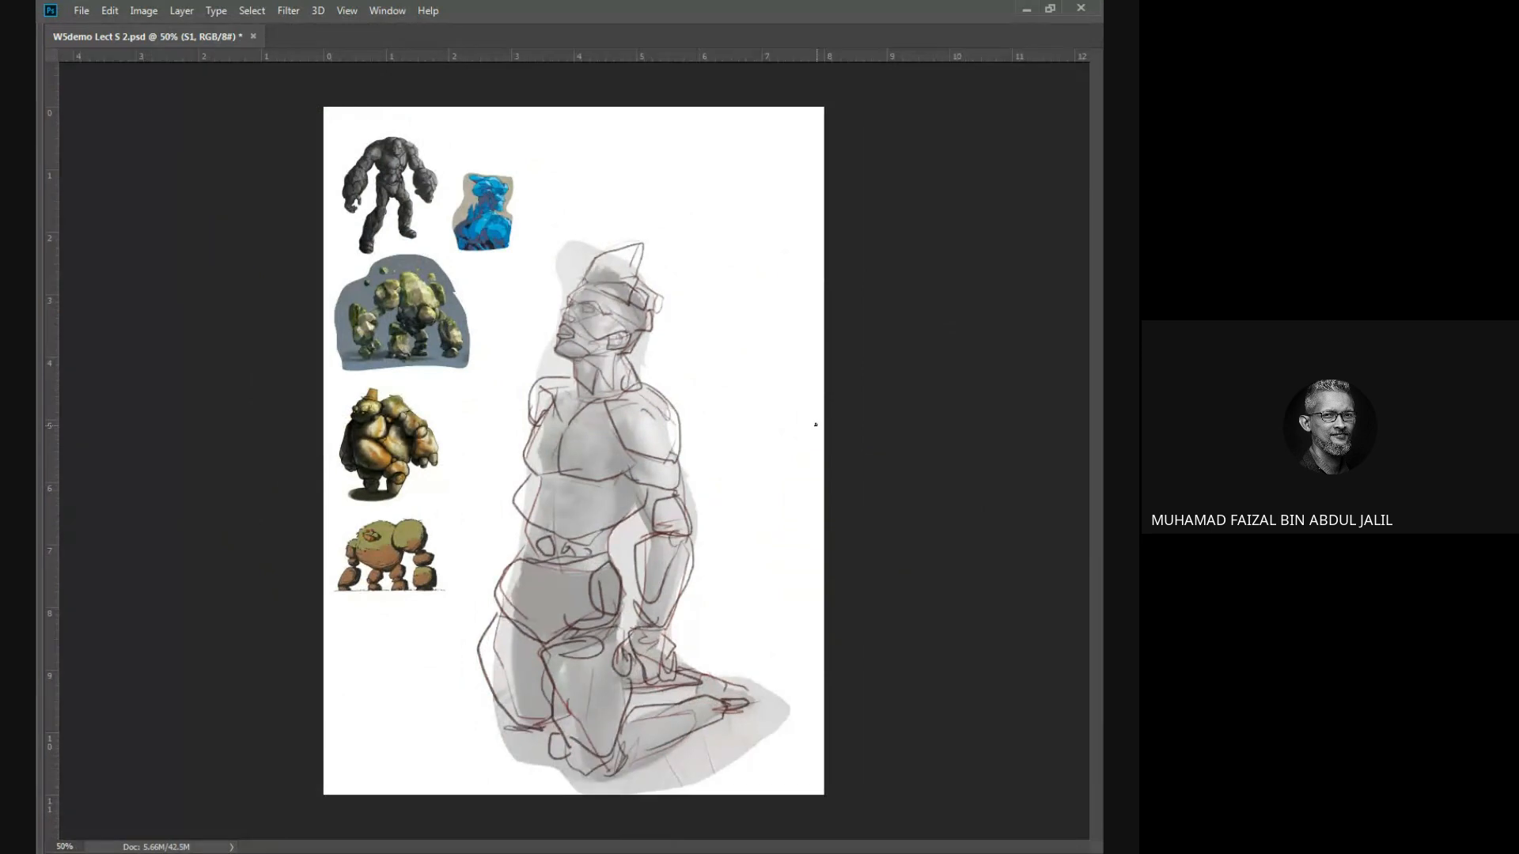
{"action": "key", "text": "Tab"}
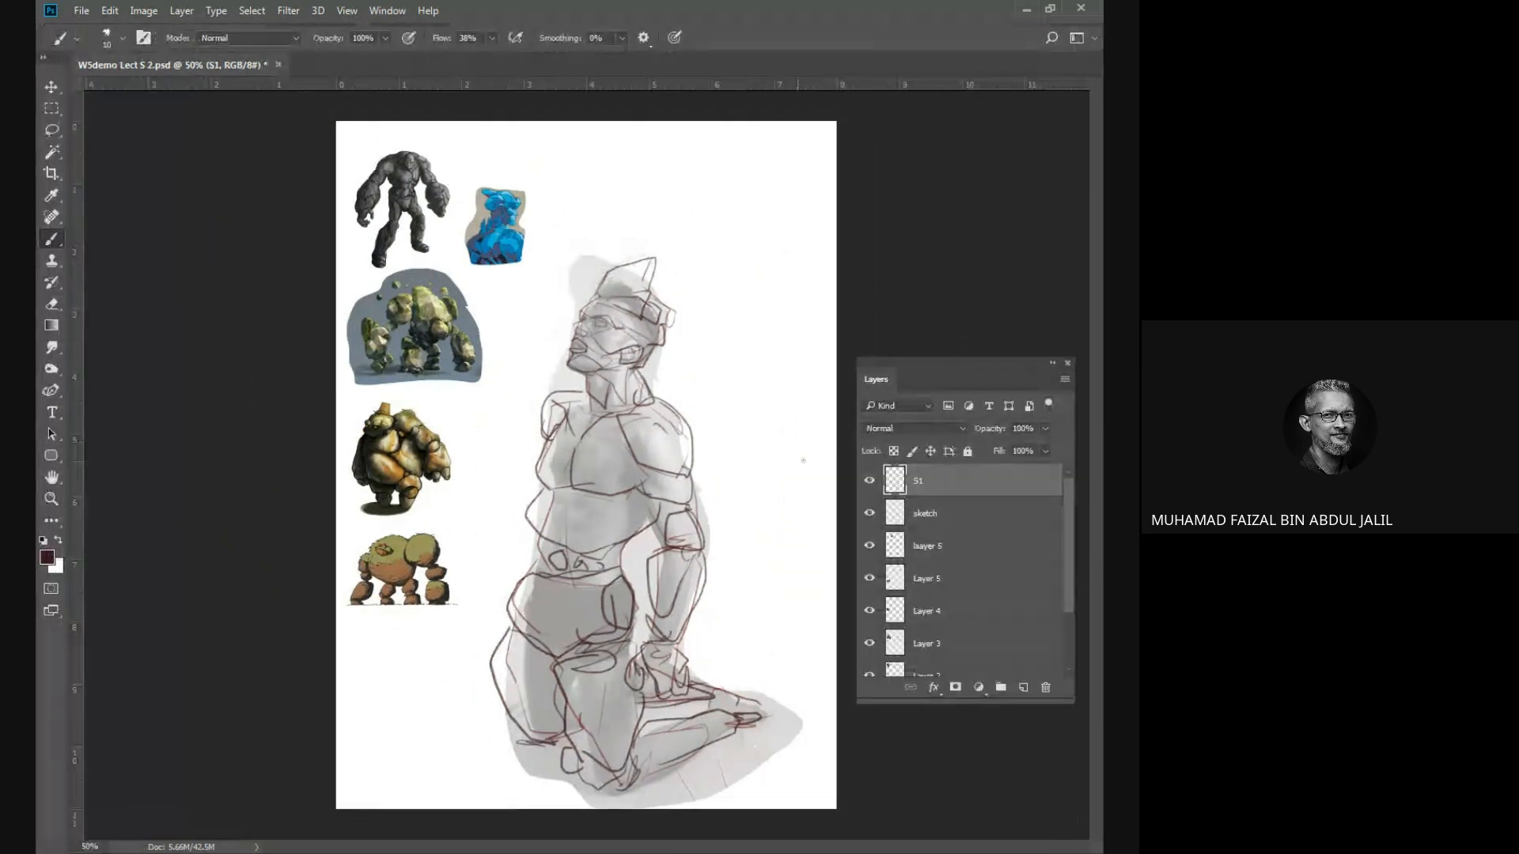
{"action": "left_click", "coordinate": [870, 516]}
{"action": "left_click", "coordinate": [870, 515]}
{"action": "left_click_drag", "start_coordinate": [1071, 558], "coordinate": [1074, 618]}
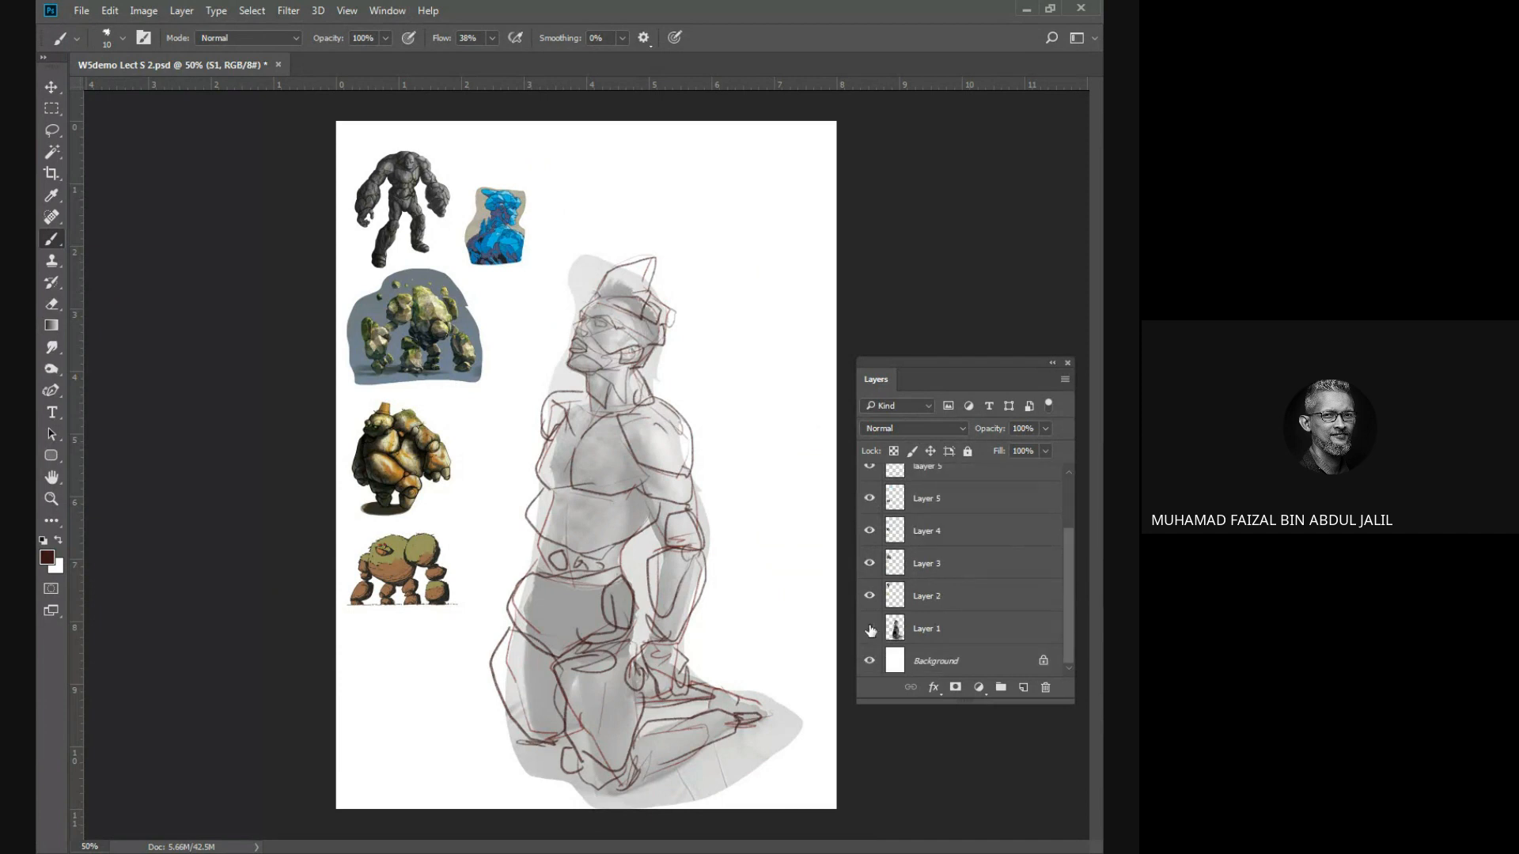
{"action": "left_click", "coordinate": [870, 630]}
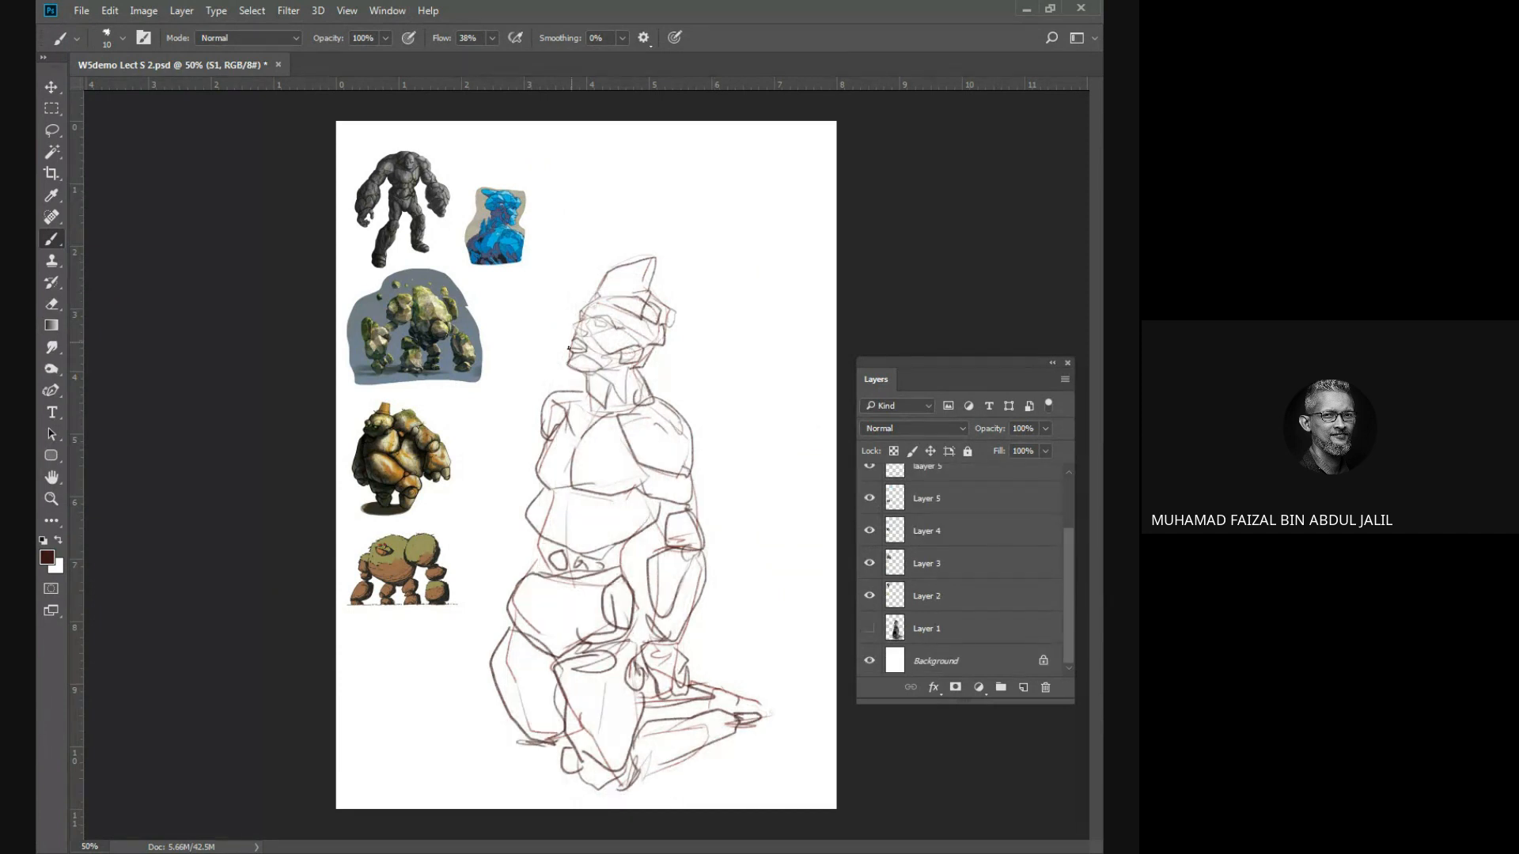
Refine the golem's face and neck by darkening the eye and strengthening the plate edges.
{"action": "left_click", "coordinate": [591, 337], "text": "ctrl"}
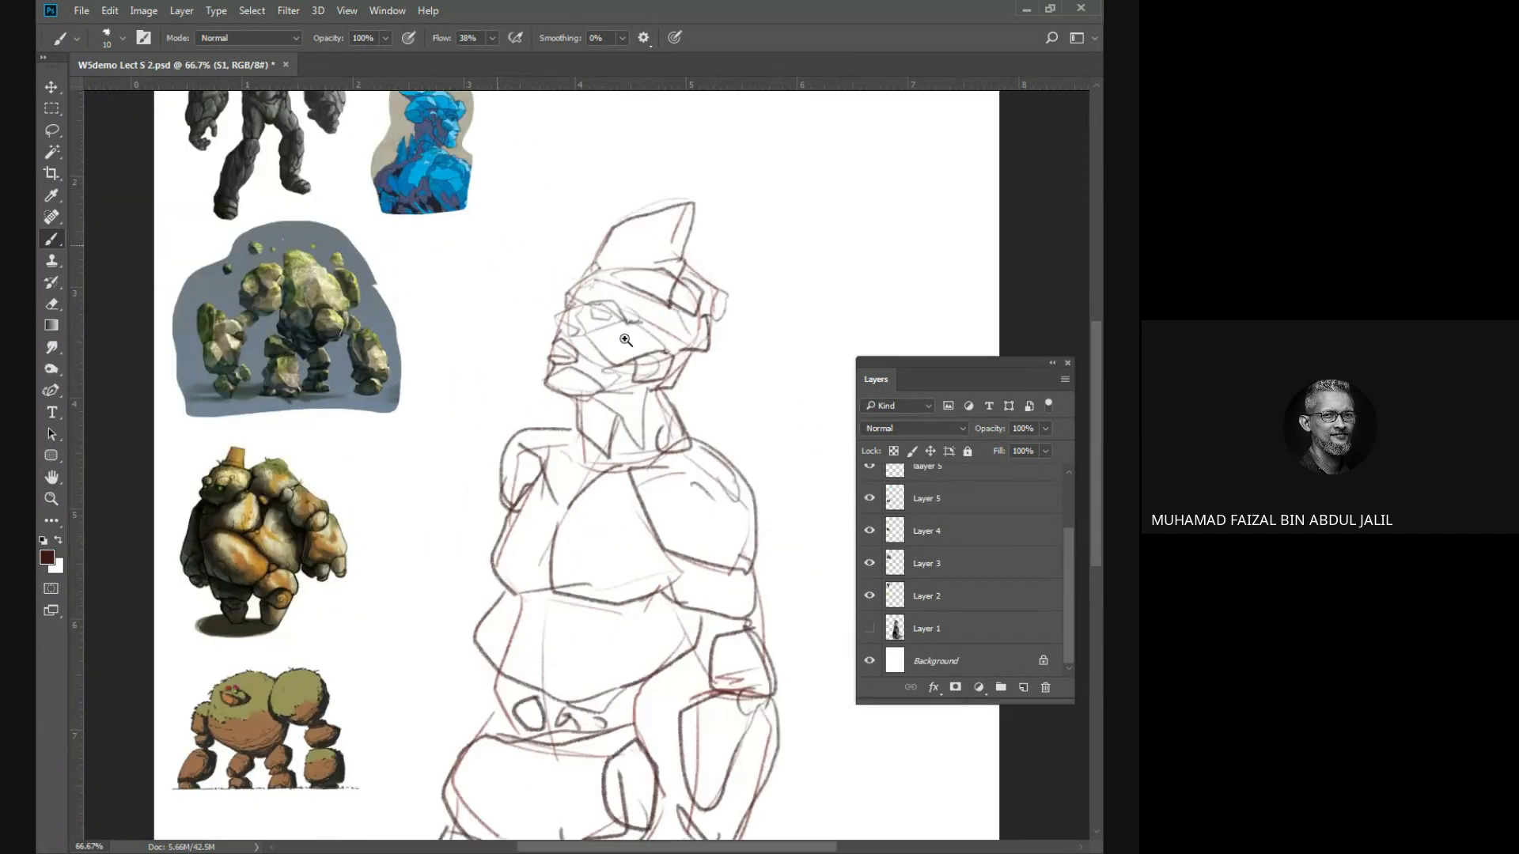
{"action": "left_click", "coordinate": [625, 340], "text": "ctrl"}
{"action": "mouse_move", "coordinate": [408, 301]}
{"action": "left_mouse_down"}
{"action": "mouse_move", "coordinate": [389, 256]}
{"action": "mouse_move", "coordinate": [467, 305]}
{"action": "mouse_move", "coordinate": [436, 320]}
{"action": "left_mouse_up"}
{"action": "mouse_move", "coordinate": [386, 253]}
{"action": "left_mouse_down"}
{"action": "mouse_move", "coordinate": [475, 218]}
{"action": "mouse_move", "coordinate": [477, 305]}
{"action": "mouse_move", "coordinate": [454, 318]}
{"action": "left_mouse_up"}
{"action": "left_click_drag", "start_coordinate": [522, 224], "coordinate": [596, 261]}
{"action": "mouse_move", "coordinate": [596, 261]}
{"action": "left_mouse_down"}
{"action": "mouse_move", "coordinate": [523, 229]}
{"action": "mouse_move", "coordinate": [663, 277]}
{"action": "mouse_move", "coordinate": [583, 390]}
{"action": "mouse_move", "coordinate": [690, 372]}
{"action": "mouse_move", "coordinate": [584, 481]}
{"action": "left_mouse_up"}
{"action": "mouse_move", "coordinate": [756, 360]}
{"action": "left_mouse_down"}
{"action": "mouse_move", "coordinate": [797, 424]}
{"action": "mouse_move", "coordinate": [731, 475]}
{"action": "left_mouse_up"}
{"action": "left_click_drag", "start_coordinate": [674, 479], "coordinate": [722, 203]}
{"action": "left_click_drag", "start_coordinate": [688, 472], "coordinate": [685, 356]}
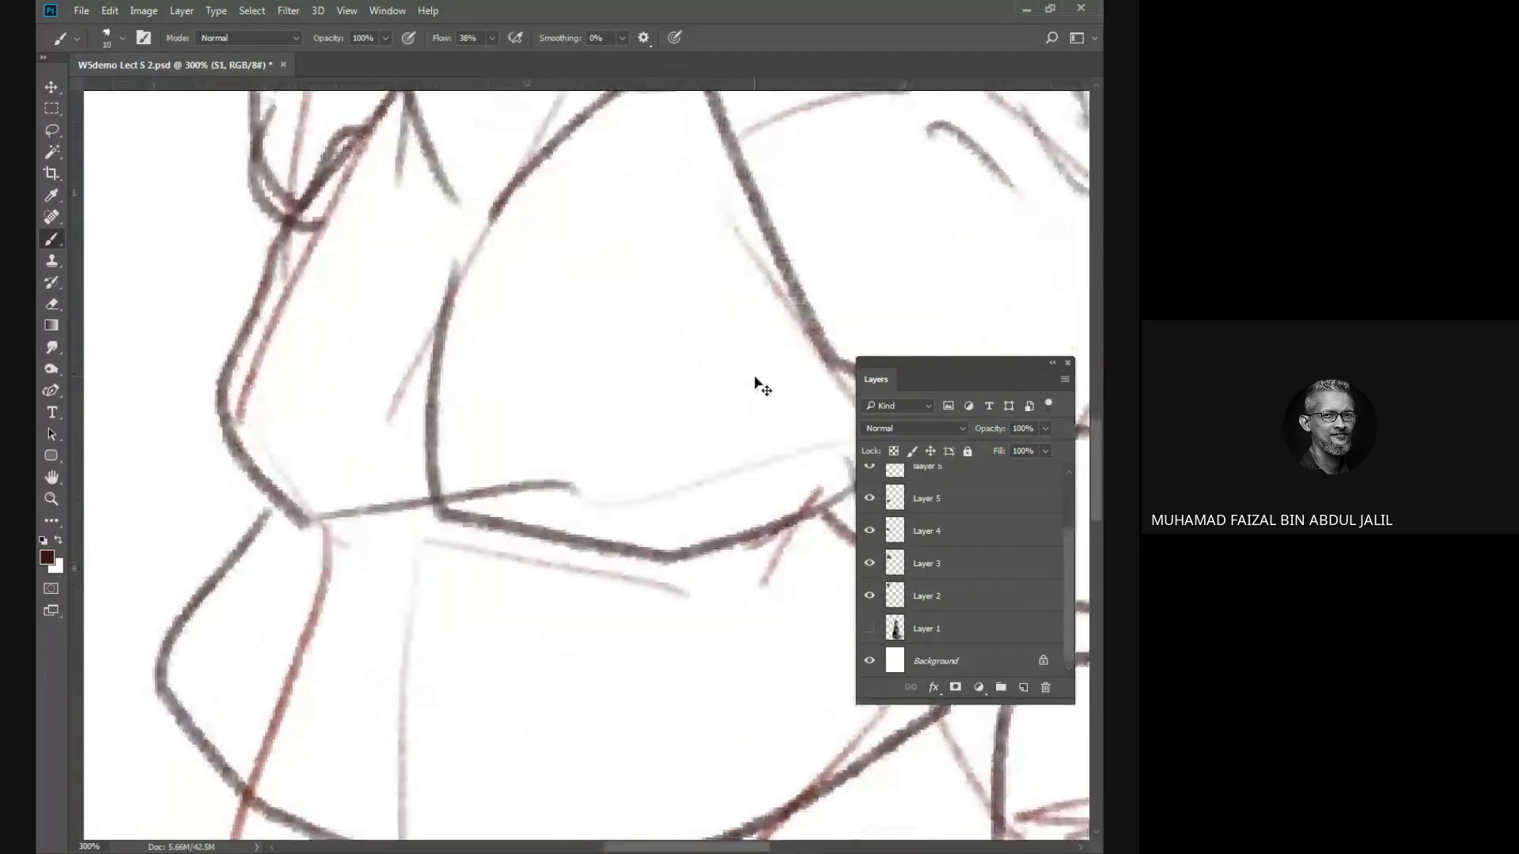
{"action": "key", "text": "ctrl+0"}
{"action": "key", "text": "ctrl+minus"}
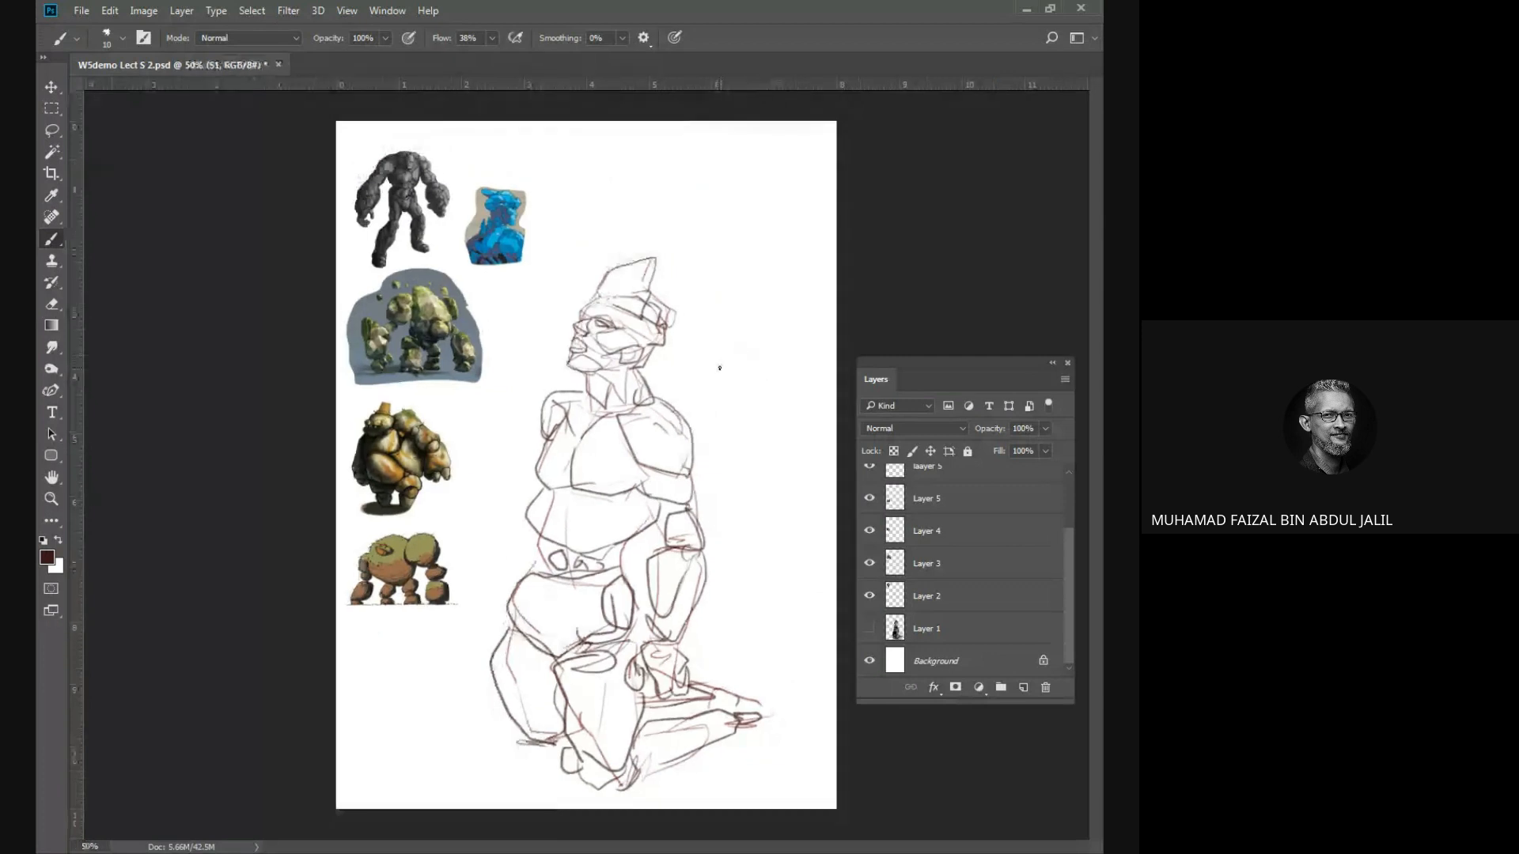
Add an inner facet line along the lower edge of the near chest plate.
{"action": "left_click", "coordinate": [551, 702]}
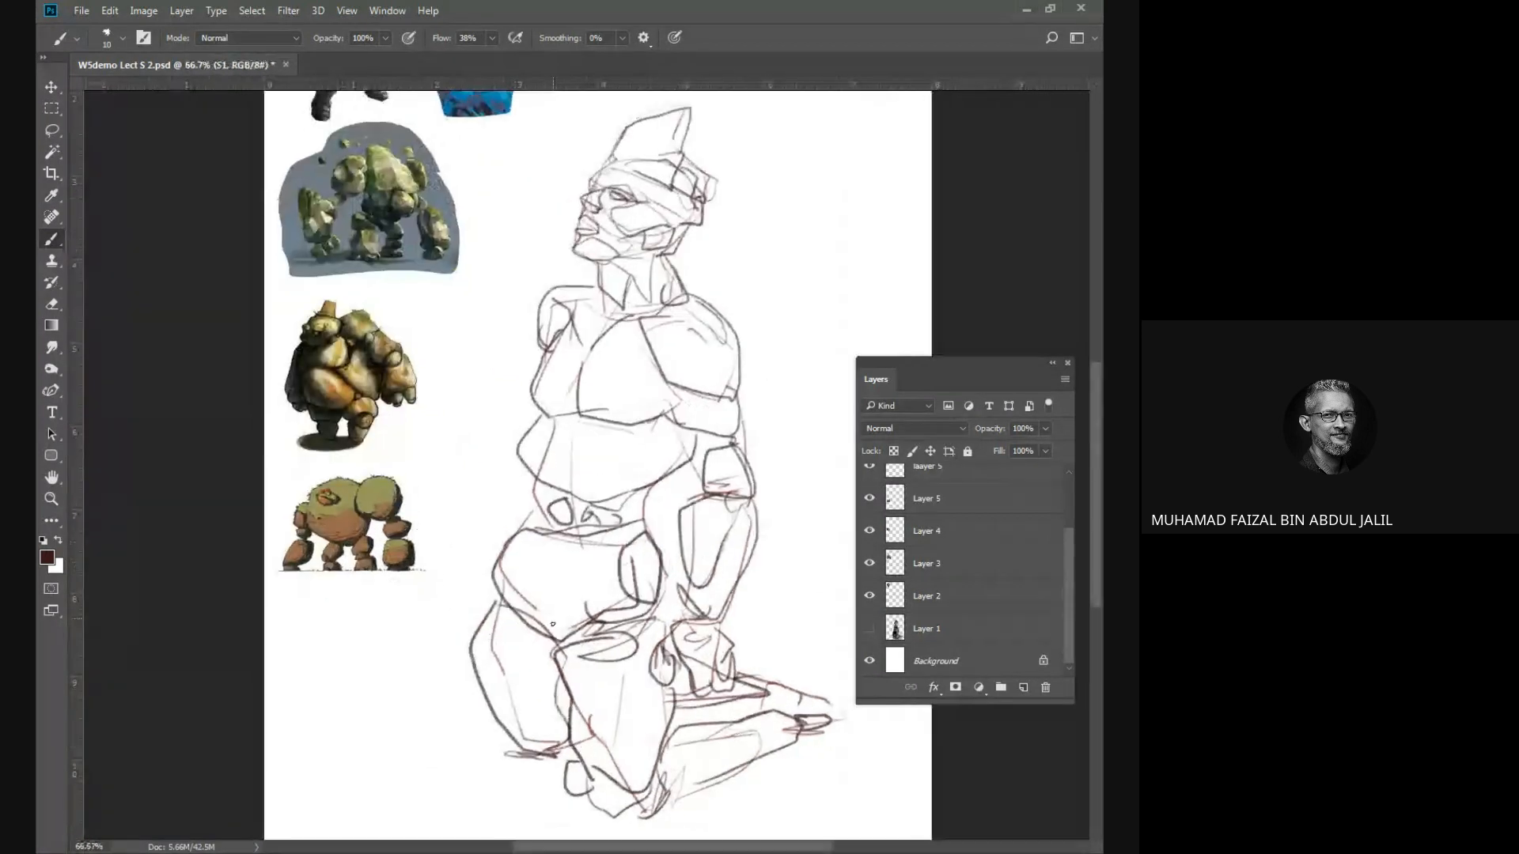
{"action": "left_click_drag", "start_coordinate": [635, 406], "coordinate": [655, 293]}
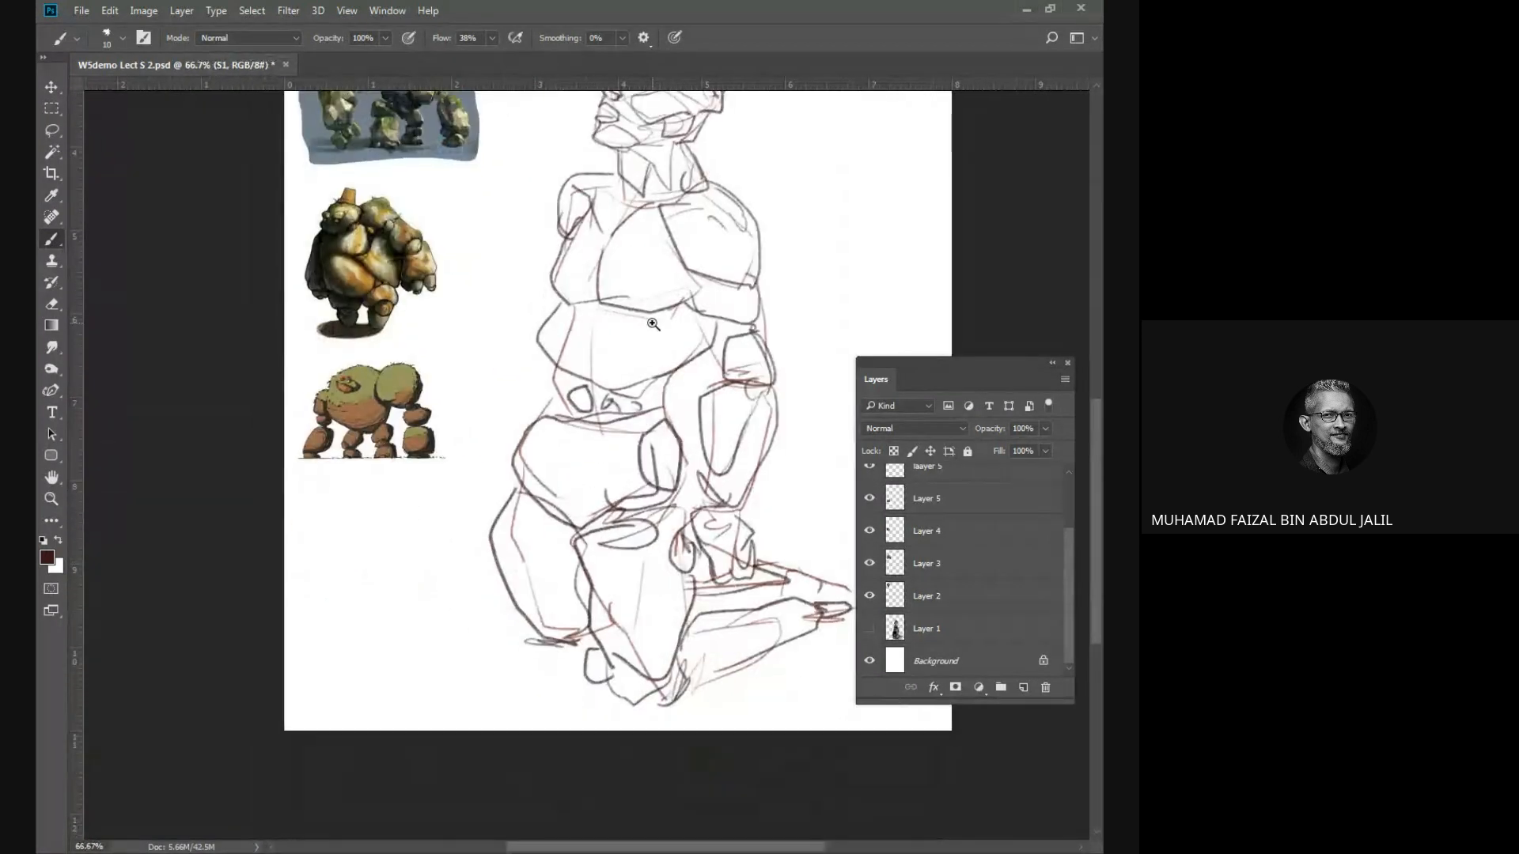
{"action": "left_click", "coordinate": [653, 323]}
{"action": "left_click", "coordinate": [652, 324]}
{"action": "left_click_drag", "start_coordinate": [465, 242], "coordinate": [703, 104]}
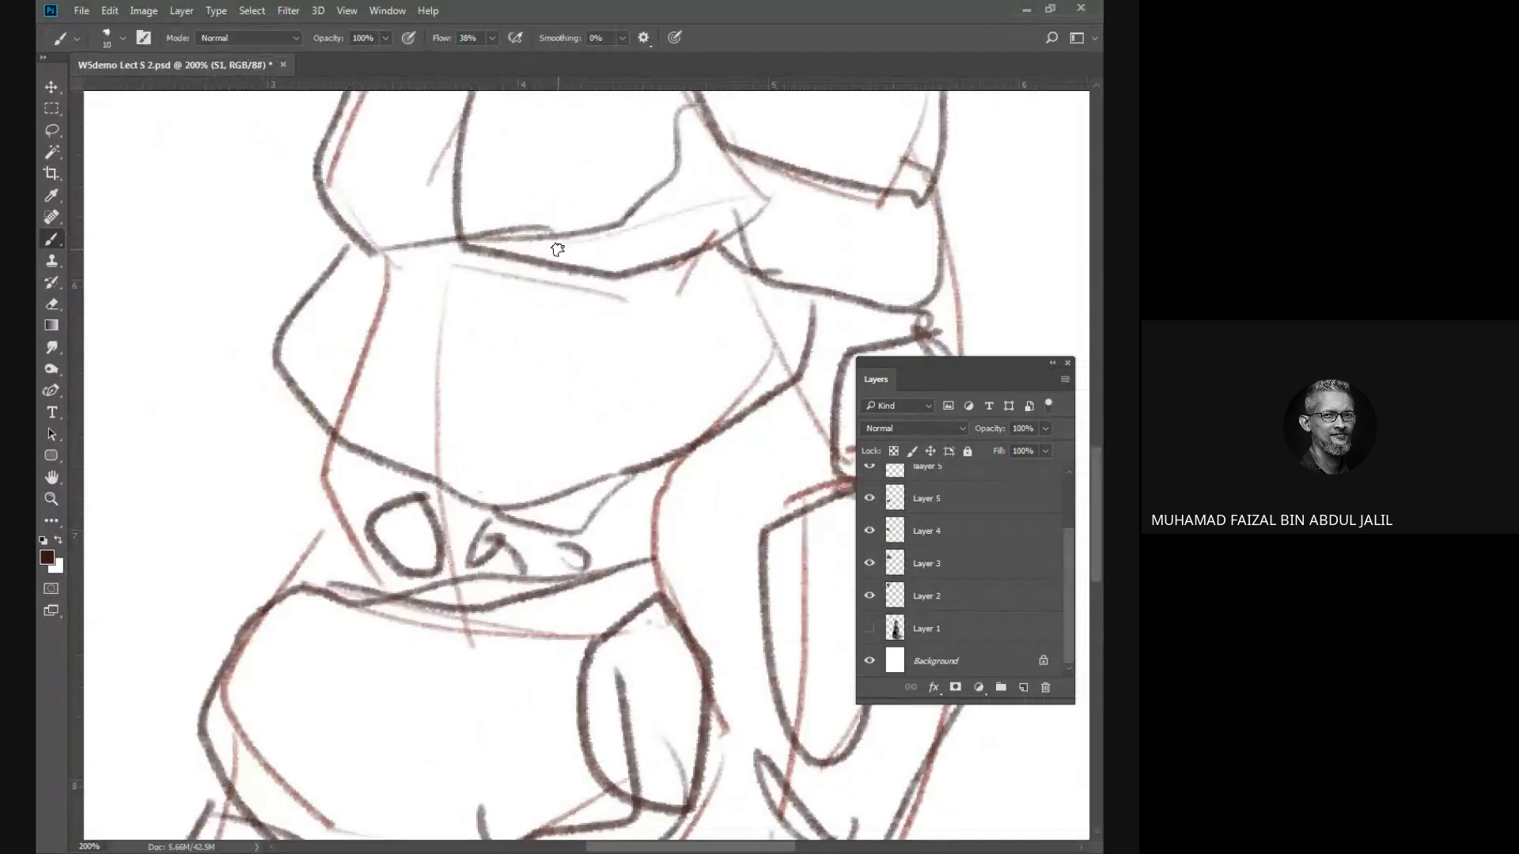
Add small facets beside the belly stones and inside the hip stone, and hatch the near side of the midriff plate.
{"action": "left_click_drag", "start_coordinate": [577, 259], "coordinate": [696, 434]}
{"action": "mouse_move", "coordinate": [793, 297]}
{"action": "left_mouse_down"}
{"action": "mouse_move", "coordinate": [790, 361]}
{"action": "mouse_move", "coordinate": [760, 346]}
{"action": "mouse_move", "coordinate": [747, 296]}
{"action": "mouse_move", "coordinate": [716, 399]}
{"action": "left_mouse_up"}
{"action": "left_click_drag", "start_coordinate": [722, 285], "coordinate": [700, 415]}
{"action": "mouse_move", "coordinate": [577, 492]}
{"action": "left_mouse_down"}
{"action": "mouse_move", "coordinate": [663, 556]}
{"action": "mouse_move", "coordinate": [657, 568]}
{"action": "mouse_move", "coordinate": [566, 374]}
{"action": "mouse_move", "coordinate": [584, 449]}
{"action": "mouse_move", "coordinate": [351, 719]}
{"action": "mouse_move", "coordinate": [558, 650]}
{"action": "left_mouse_up"}
{"action": "left_click_drag", "start_coordinate": [747, 194], "coordinate": [578, 401]}
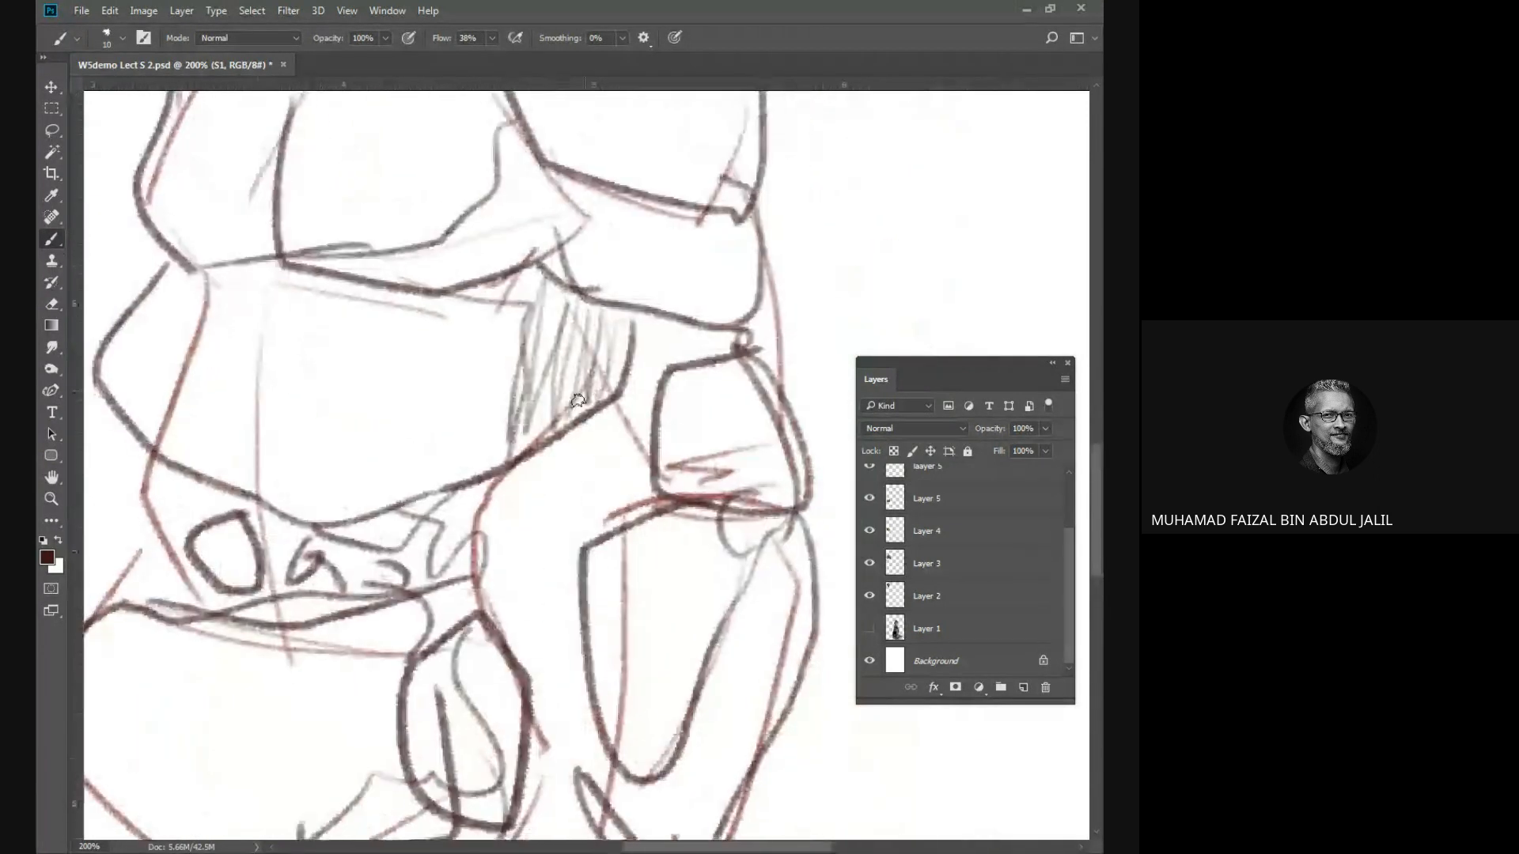
Sketch small floating stones above the near shoulder, behind the head and above the headdress.
{"action": "left_click_drag", "start_coordinate": [633, 275], "coordinate": [669, 294]}
{"action": "left_click_drag", "start_coordinate": [746, 335], "coordinate": [751, 617]}
{"action": "mouse_move", "coordinate": [621, 202]}
{"action": "left_mouse_down"}
{"action": "mouse_move", "coordinate": [624, 354]}
{"action": "mouse_move", "coordinate": [611, 398]}
{"action": "mouse_move", "coordinate": [575, 393]}
{"action": "mouse_move", "coordinate": [663, 401]}
{"action": "left_mouse_up"}
{"action": "left_click_drag", "start_coordinate": [680, 333], "coordinate": [744, 328]}
{"action": "mouse_move", "coordinate": [777, 187]}
{"action": "left_mouse_down"}
{"action": "mouse_move", "coordinate": [806, 412]}
{"action": "mouse_move", "coordinate": [792, 397]}
{"action": "left_mouse_up"}
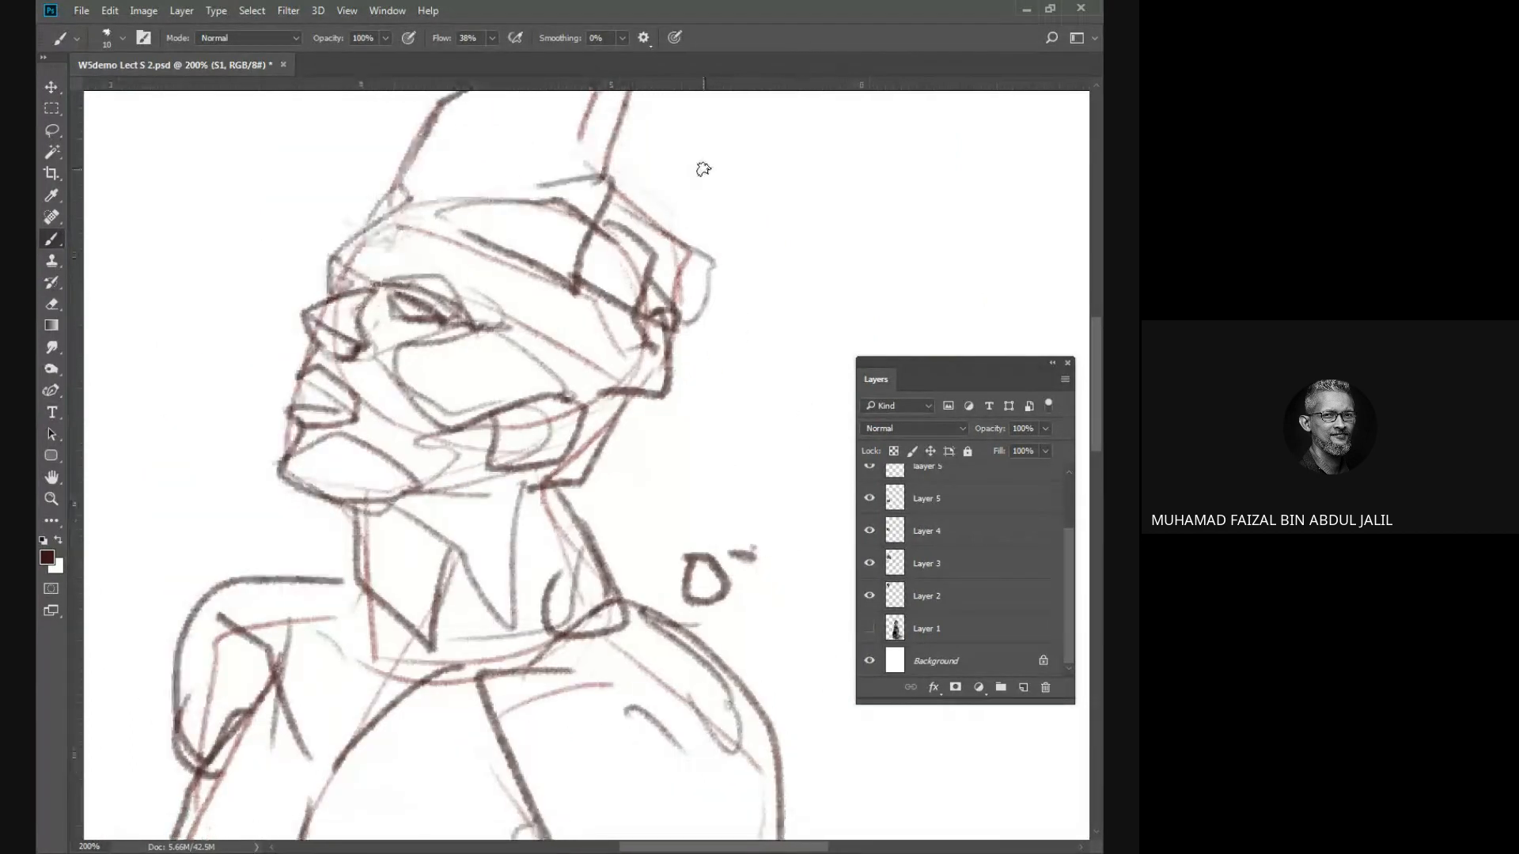
{"action": "mouse_move", "coordinate": [706, 157]}
{"action": "left_mouse_down"}
{"action": "mouse_move", "coordinate": [780, 162]}
{"action": "mouse_move", "coordinate": [710, 151]}
{"action": "left_mouse_up"}
{"action": "mouse_move", "coordinate": [800, 109]}
{"action": "left_mouse_down"}
{"action": "mouse_move", "coordinate": [827, 257]}
{"action": "mouse_move", "coordinate": [870, 293]}
{"action": "left_mouse_up"}
{"action": "mouse_move", "coordinate": [538, 118]}
{"action": "left_mouse_down"}
{"action": "mouse_move", "coordinate": [615, 132]}
{"action": "mouse_move", "coordinate": [535, 115]}
{"action": "mouse_move", "coordinate": [568, 164]}
{"action": "mouse_move", "coordinate": [550, 242]}
{"action": "left_mouse_up"}
{"action": "mouse_move", "coordinate": [508, 117]}
{"action": "left_mouse_down"}
{"action": "mouse_move", "coordinate": [510, 144]}
{"action": "mouse_move", "coordinate": [504, 121]}
{"action": "left_mouse_up"}
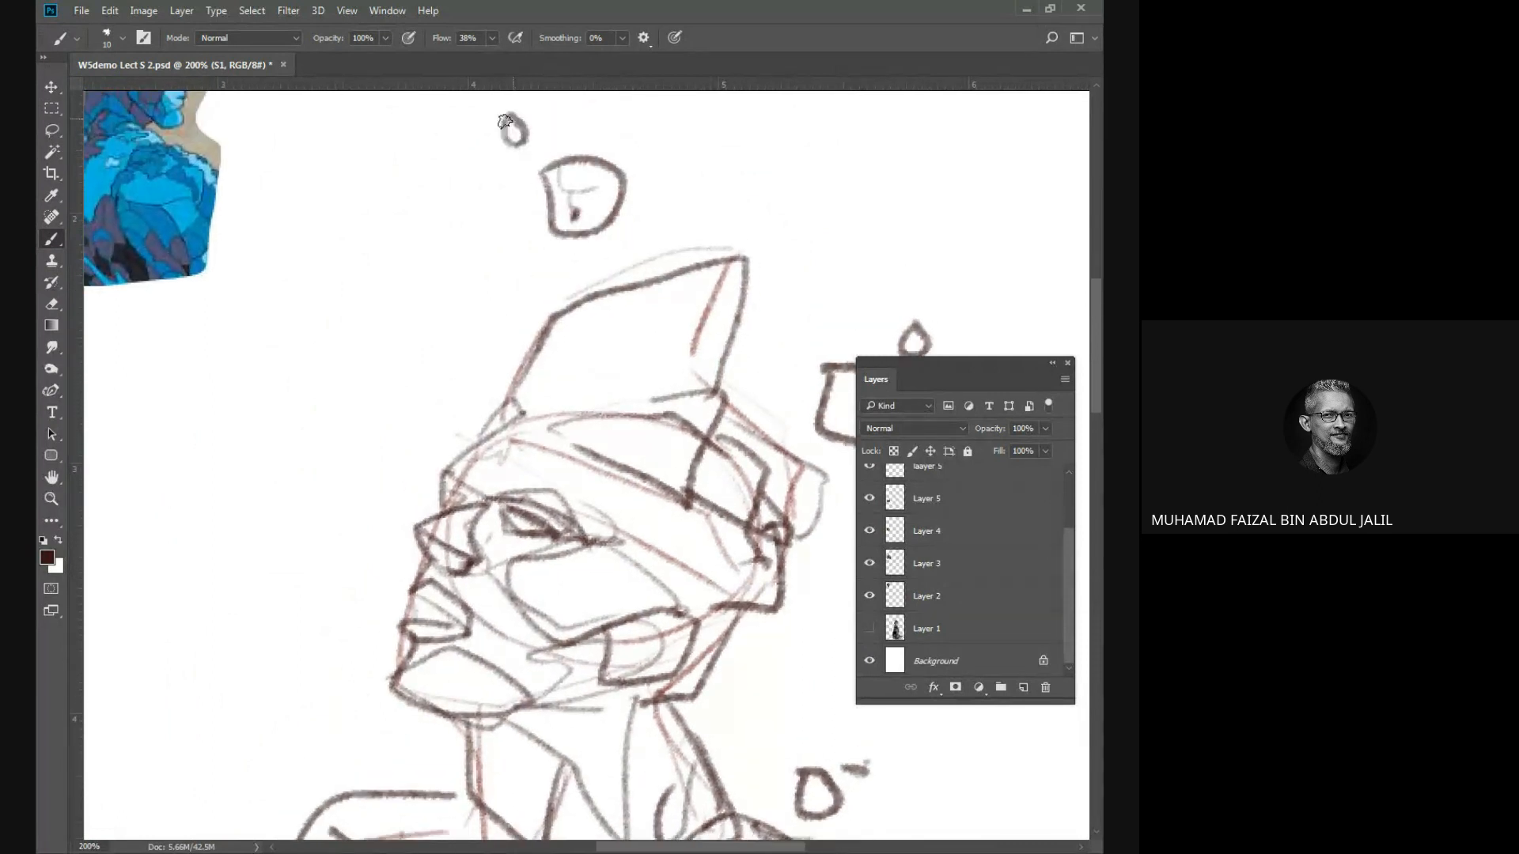
Add a tiny pebble mark near the middle of the midriff plate.
{"action": "left_click_drag", "start_coordinate": [470, 435], "coordinate": [542, 117]}
{"action": "left_click_drag", "start_coordinate": [449, 412], "coordinate": [482, 376]}
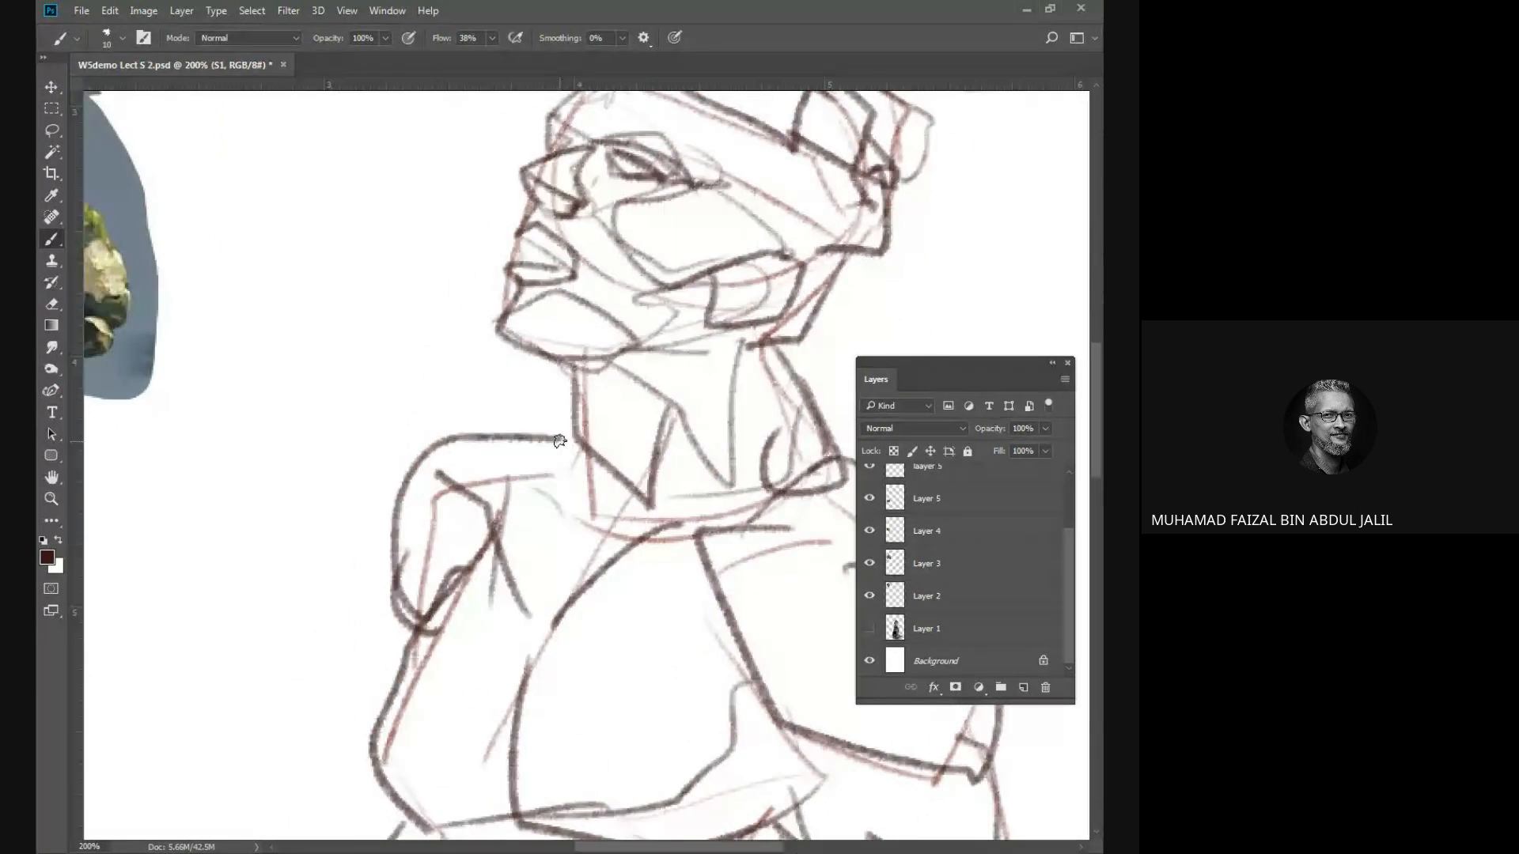
{"action": "mouse_move", "coordinate": [582, 648]}
{"action": "left_mouse_down"}
{"action": "mouse_move", "coordinate": [580, 258]}
{"action": "mouse_move", "coordinate": [563, 226]}
{"action": "left_mouse_up"}
{"action": "left_click_drag", "start_coordinate": [646, 536], "coordinate": [651, 546]}
{"action": "left_click", "coordinate": [640, 579]}
Sketch small flat stones on the ground in front of the far and near knees.
{"action": "left_click_drag", "start_coordinate": [613, 627], "coordinate": [696, 95]}
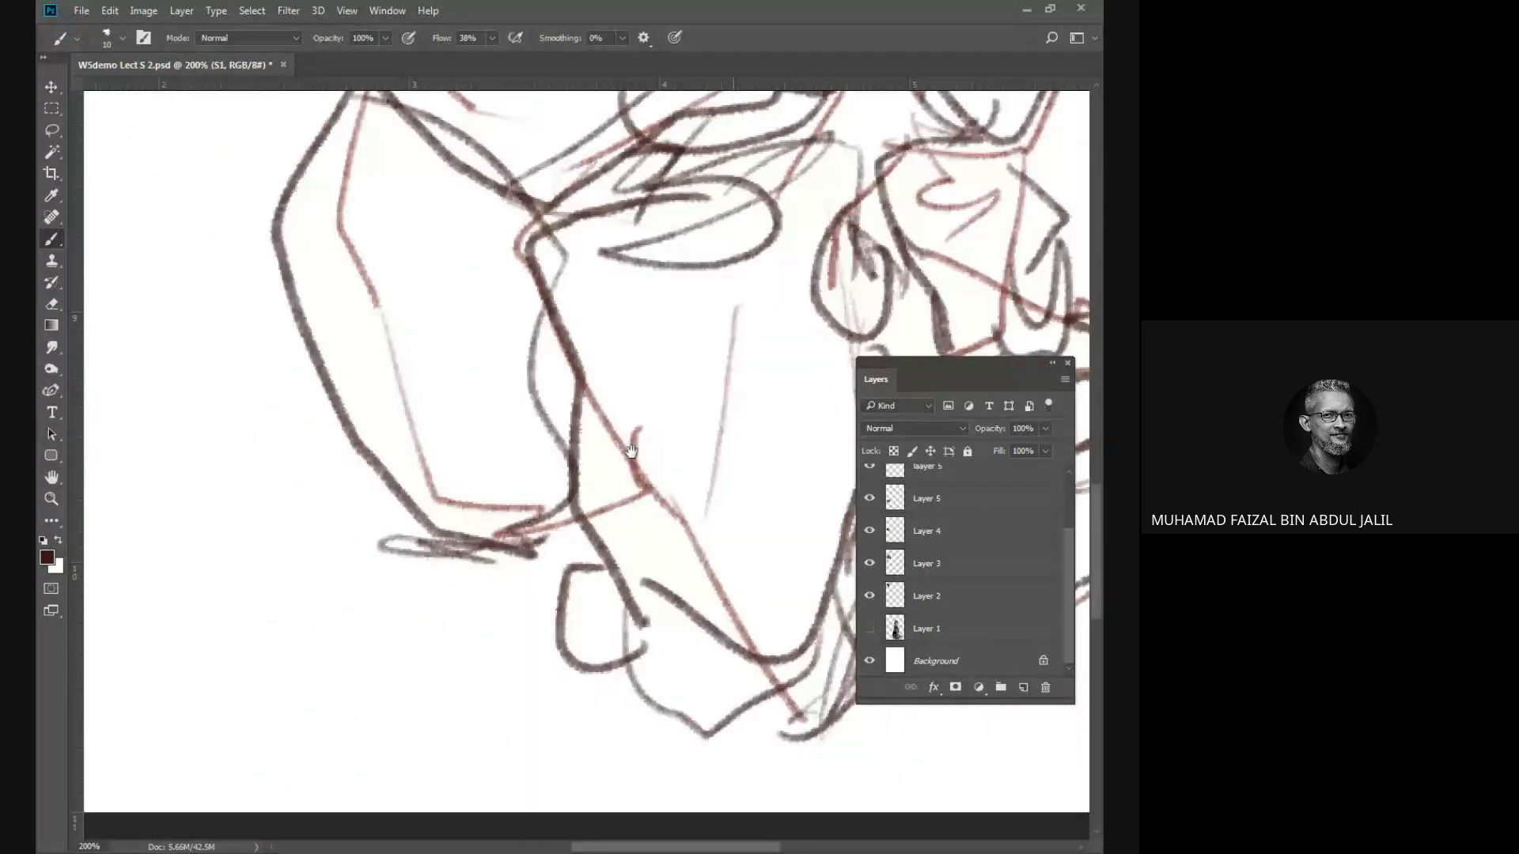
{"action": "mouse_move", "coordinate": [329, 572]}
{"action": "left_mouse_down"}
{"action": "mouse_move", "coordinate": [414, 371]}
{"action": "mouse_move", "coordinate": [412, 406]}
{"action": "left_mouse_up"}
{"action": "mouse_move", "coordinate": [266, 405]}
{"action": "left_mouse_down"}
{"action": "mouse_move", "coordinate": [239, 383]}
{"action": "mouse_move", "coordinate": [176, 404]}
{"action": "mouse_move", "coordinate": [246, 403]}
{"action": "left_mouse_up"}
{"action": "left_click_drag", "start_coordinate": [326, 448], "coordinate": [354, 426]}
{"action": "mouse_move", "coordinate": [602, 552]}
{"action": "left_mouse_down"}
{"action": "mouse_move", "coordinate": [482, 556]}
{"action": "mouse_move", "coordinate": [534, 554]}
{"action": "left_mouse_up"}
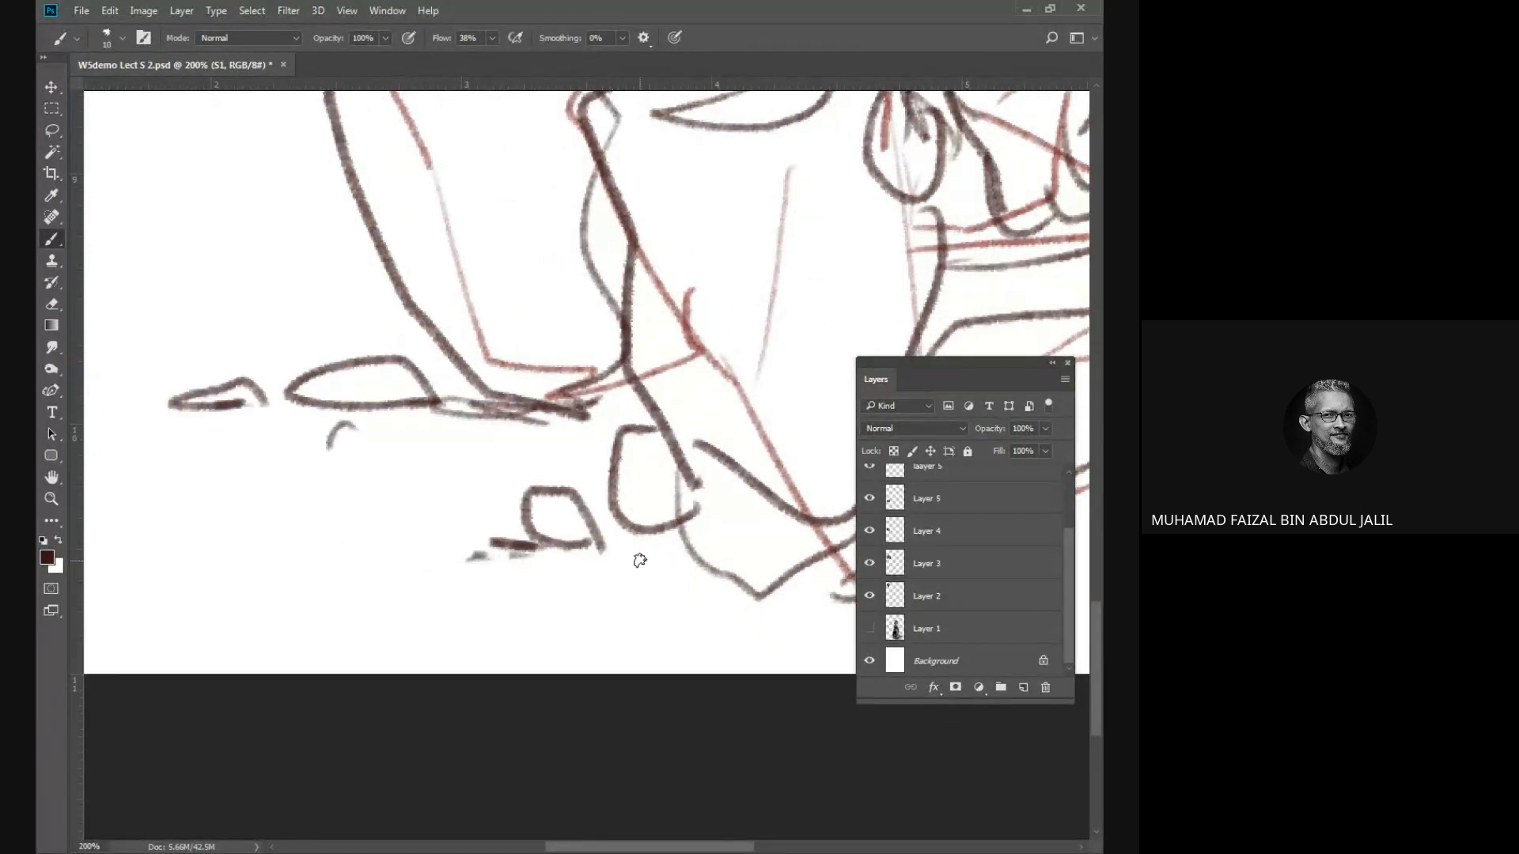
Add hatching under the near knee and across the foot, and scatter ground stones behind the toes.
{"action": "mouse_move", "coordinate": [692, 548]}
{"action": "left_mouse_down"}
{"action": "mouse_move", "coordinate": [682, 443]}
{"action": "mouse_move", "coordinate": [712, 467]}
{"action": "mouse_move", "coordinate": [790, 474]}
{"action": "left_mouse_up"}
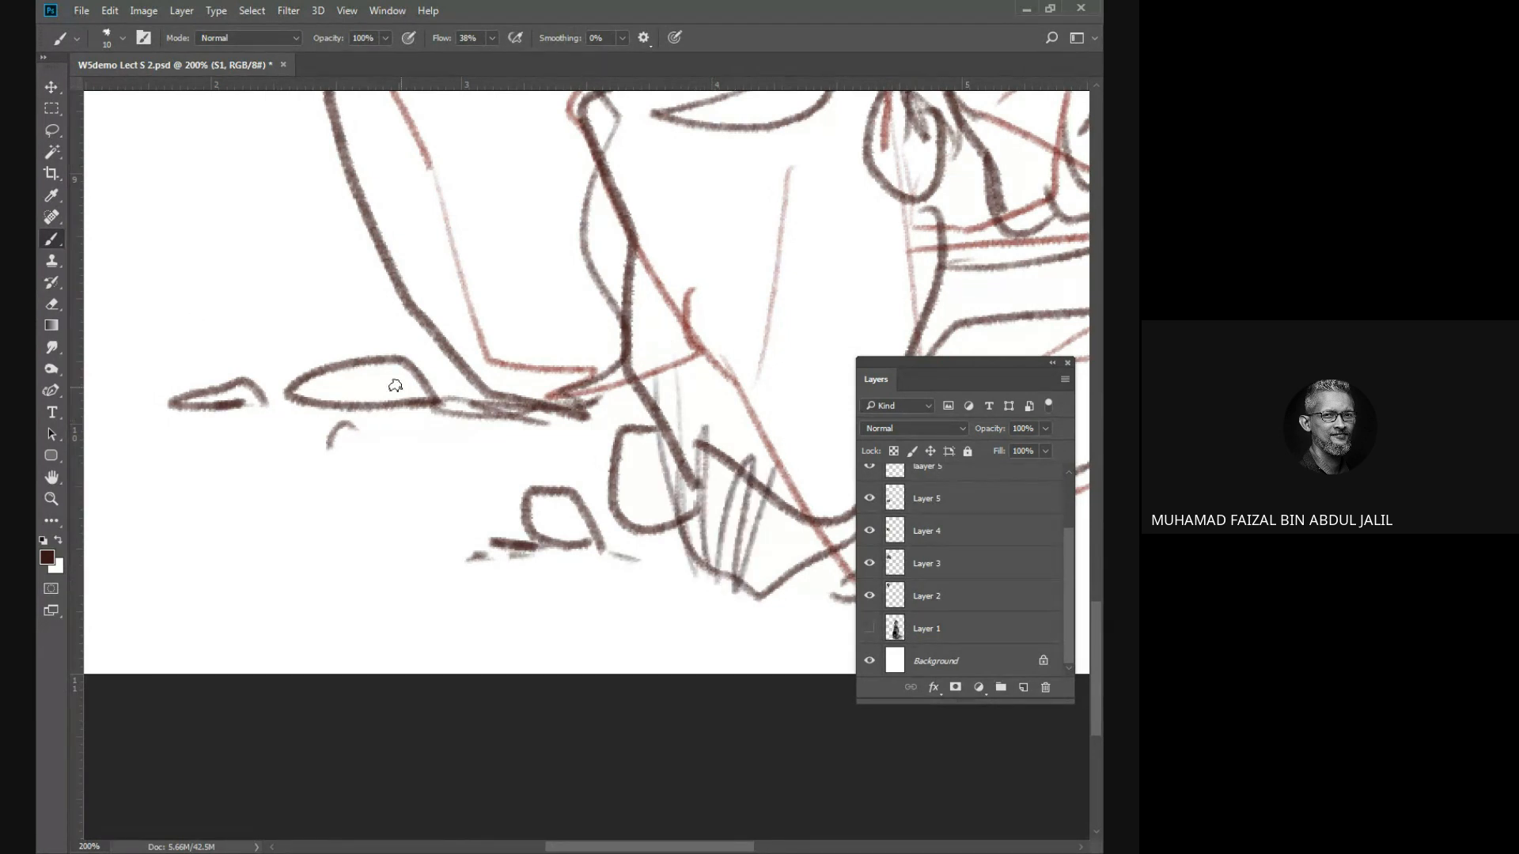
{"action": "mouse_move", "coordinate": [395, 385]}
{"action": "left_mouse_down"}
{"action": "mouse_move", "coordinate": [278, 244]}
{"action": "mouse_move", "coordinate": [372, 301]}
{"action": "mouse_move", "coordinate": [433, 286]}
{"action": "mouse_move", "coordinate": [466, 305]}
{"action": "mouse_move", "coordinate": [443, 414]}
{"action": "left_mouse_up"}
{"action": "key", "text": "ctrl+0"}
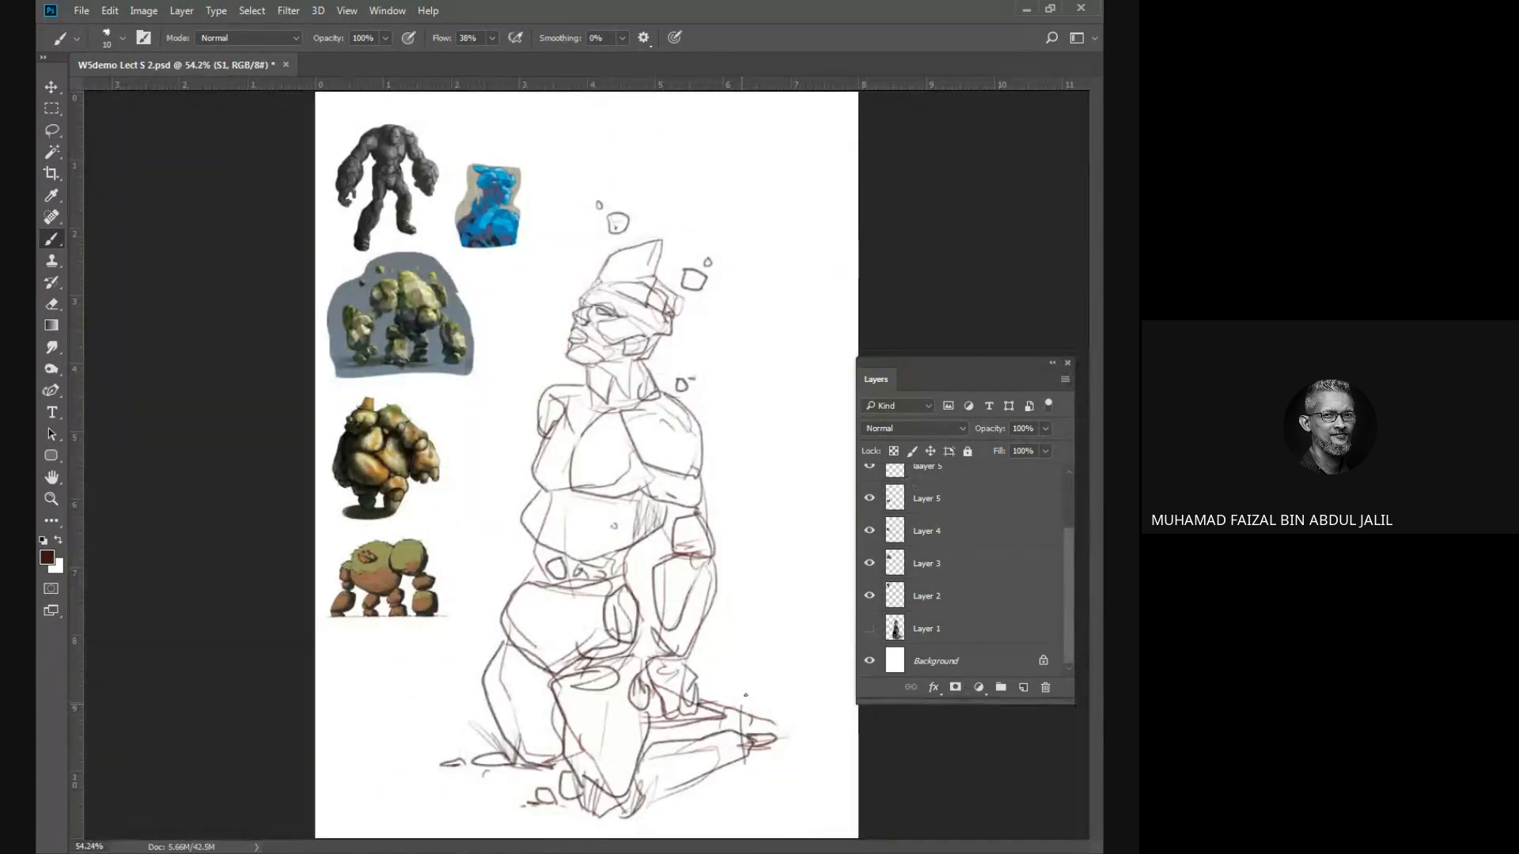
{"action": "left_click_drag", "start_coordinate": [751, 744], "coordinate": [811, 736]}
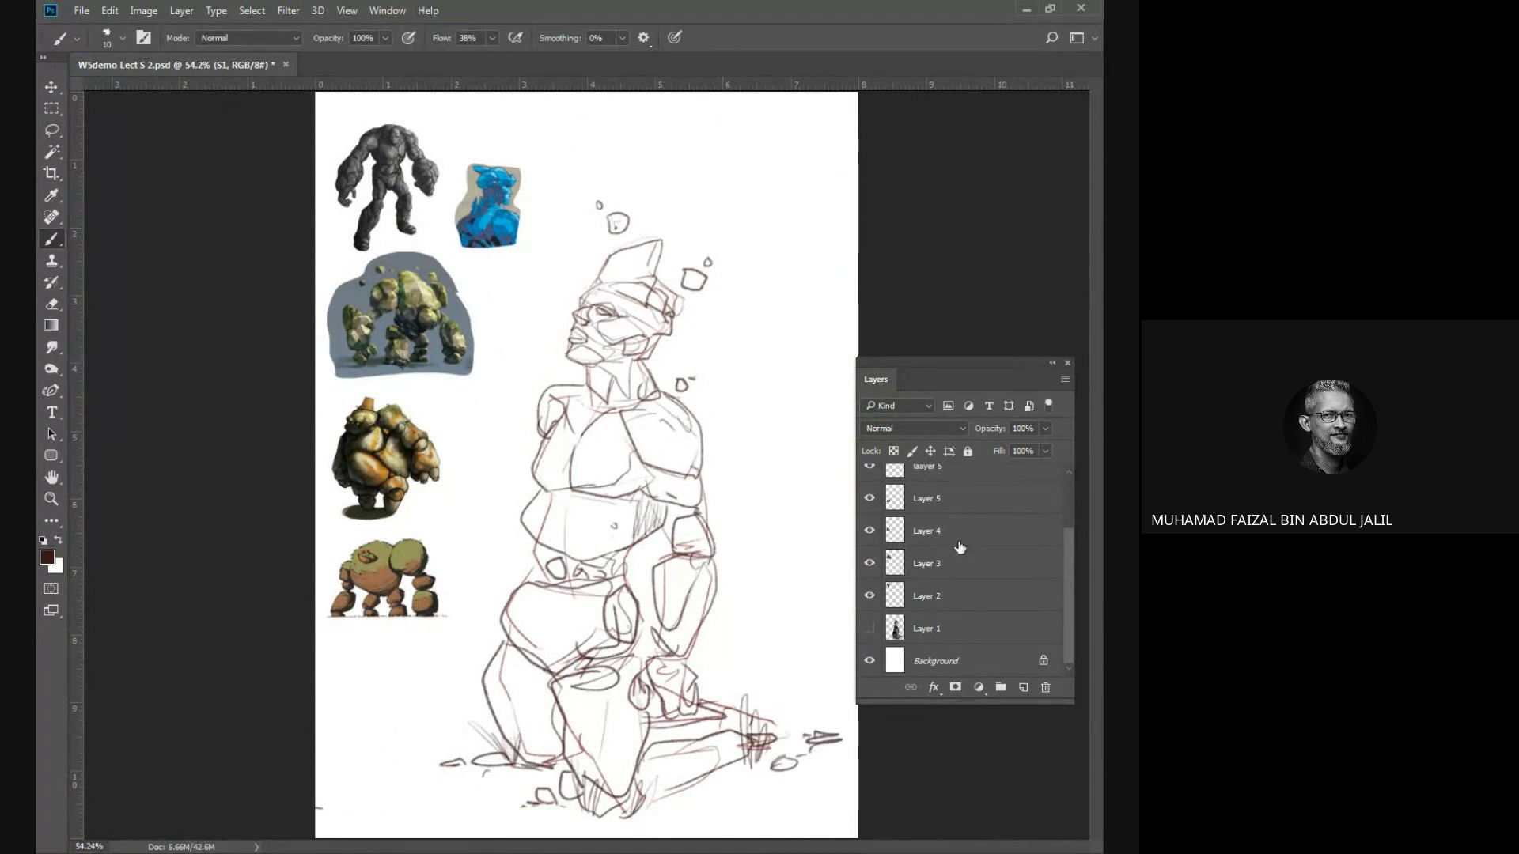
Merge the five reference-image layers, from Layer 2 up to the one below the sketch layer, into one.
{"action": "left_click", "coordinate": [963, 601]}
{"action": "scroll", "coordinate": [1065, 565], "scroll_direction": "up", "scroll_amount": 2}
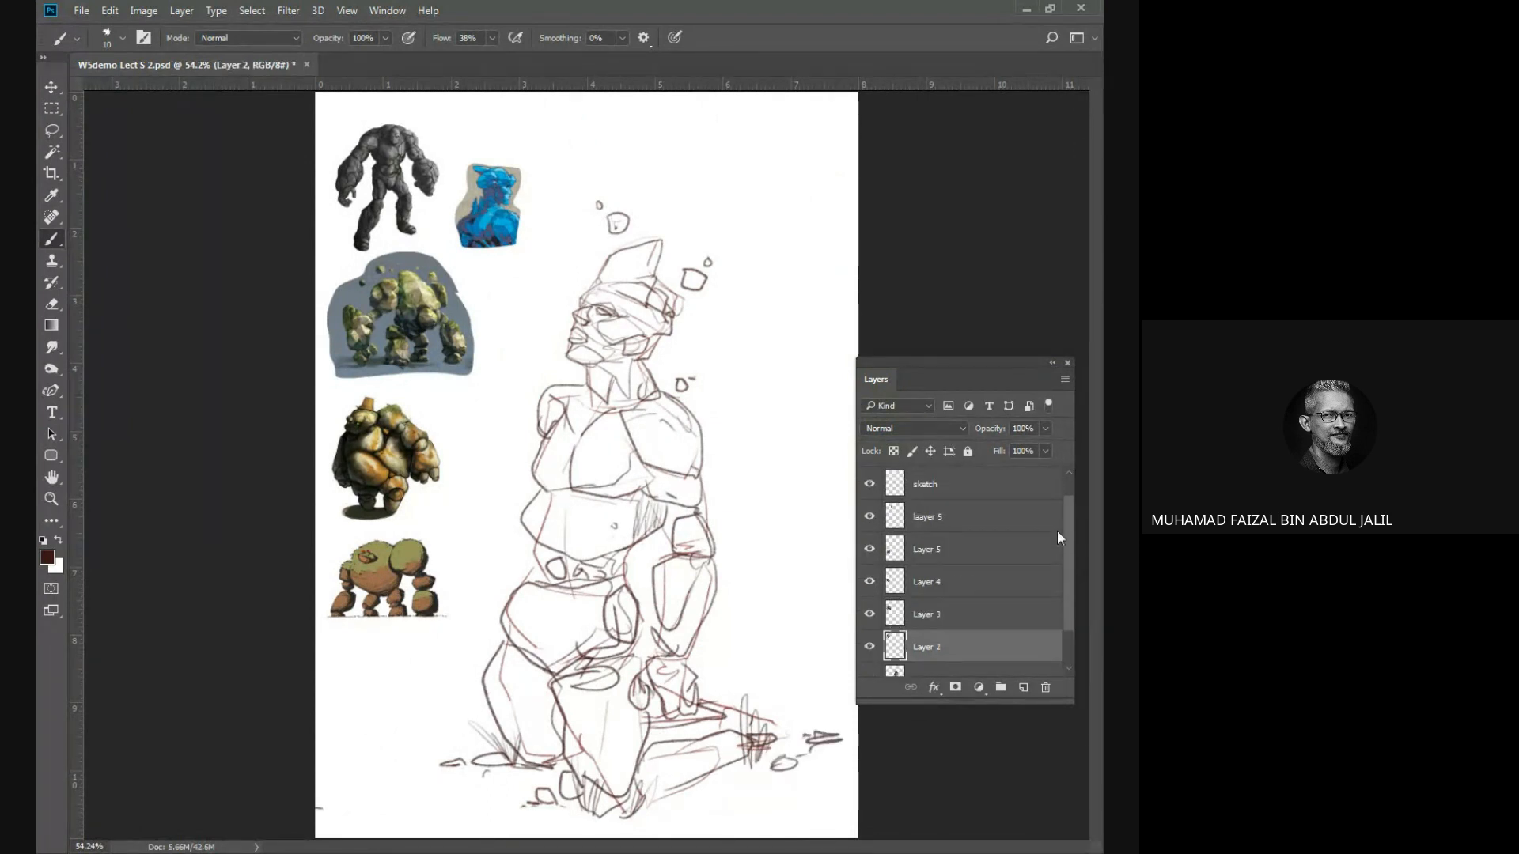
{"action": "left_click", "coordinate": [1016, 517], "text": "shift"}
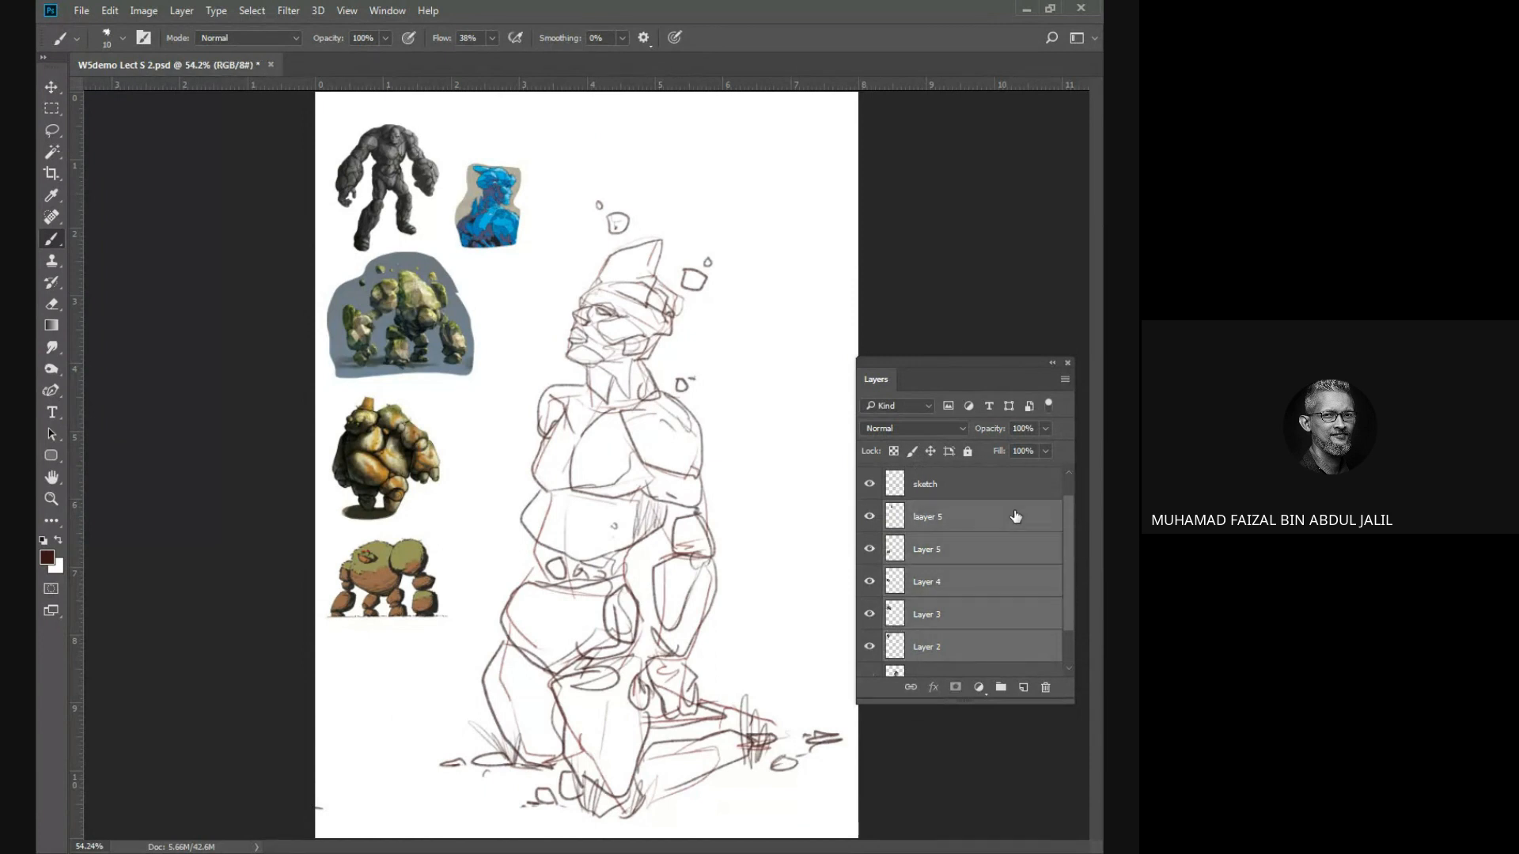
{"action": "left_click", "coordinate": [1064, 379]}
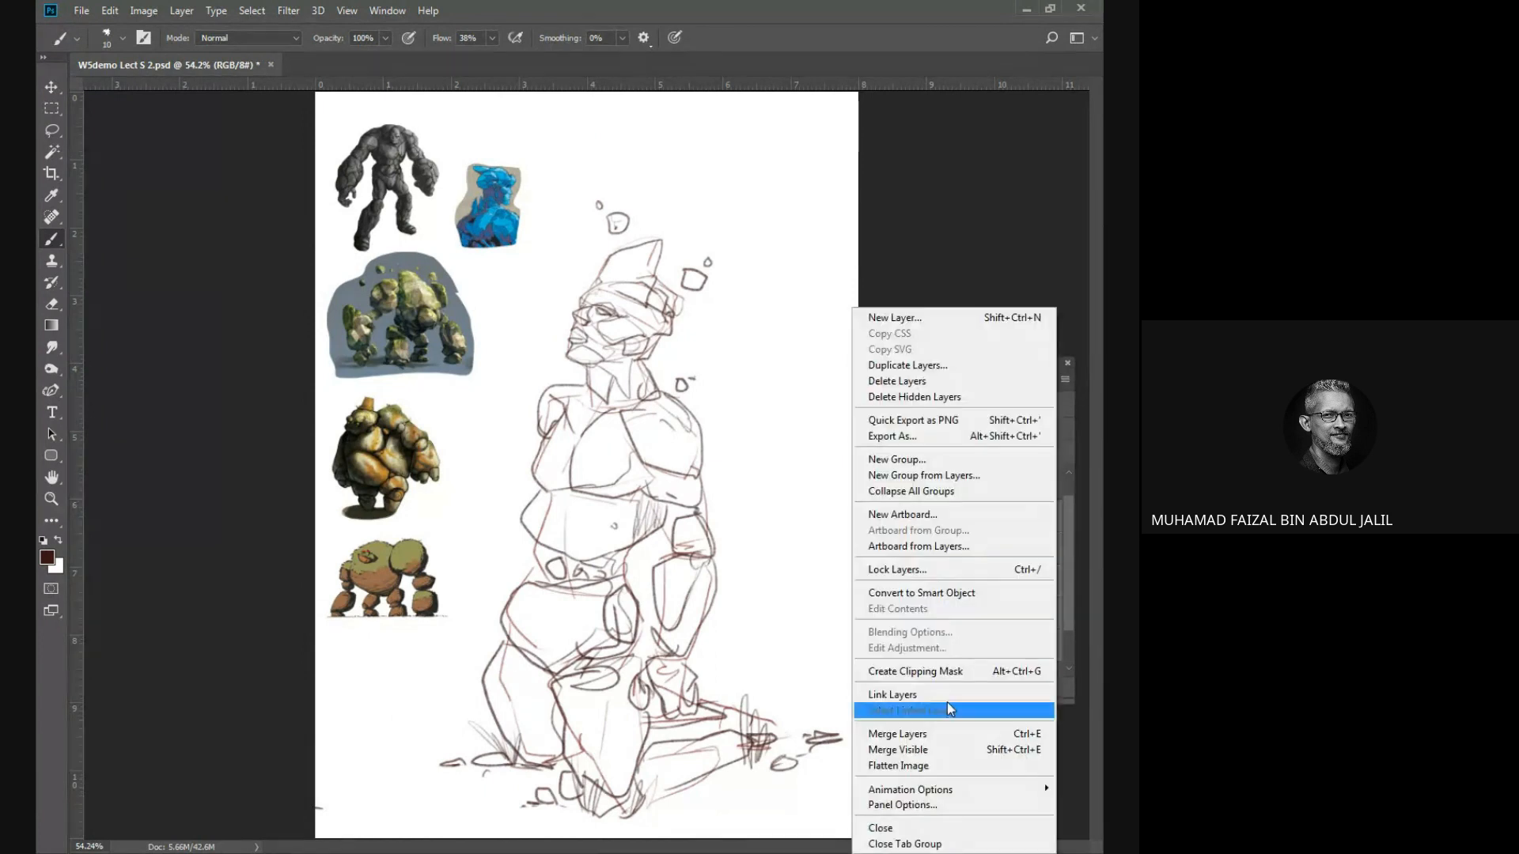
{"action": "left_click", "coordinate": [948, 734]}
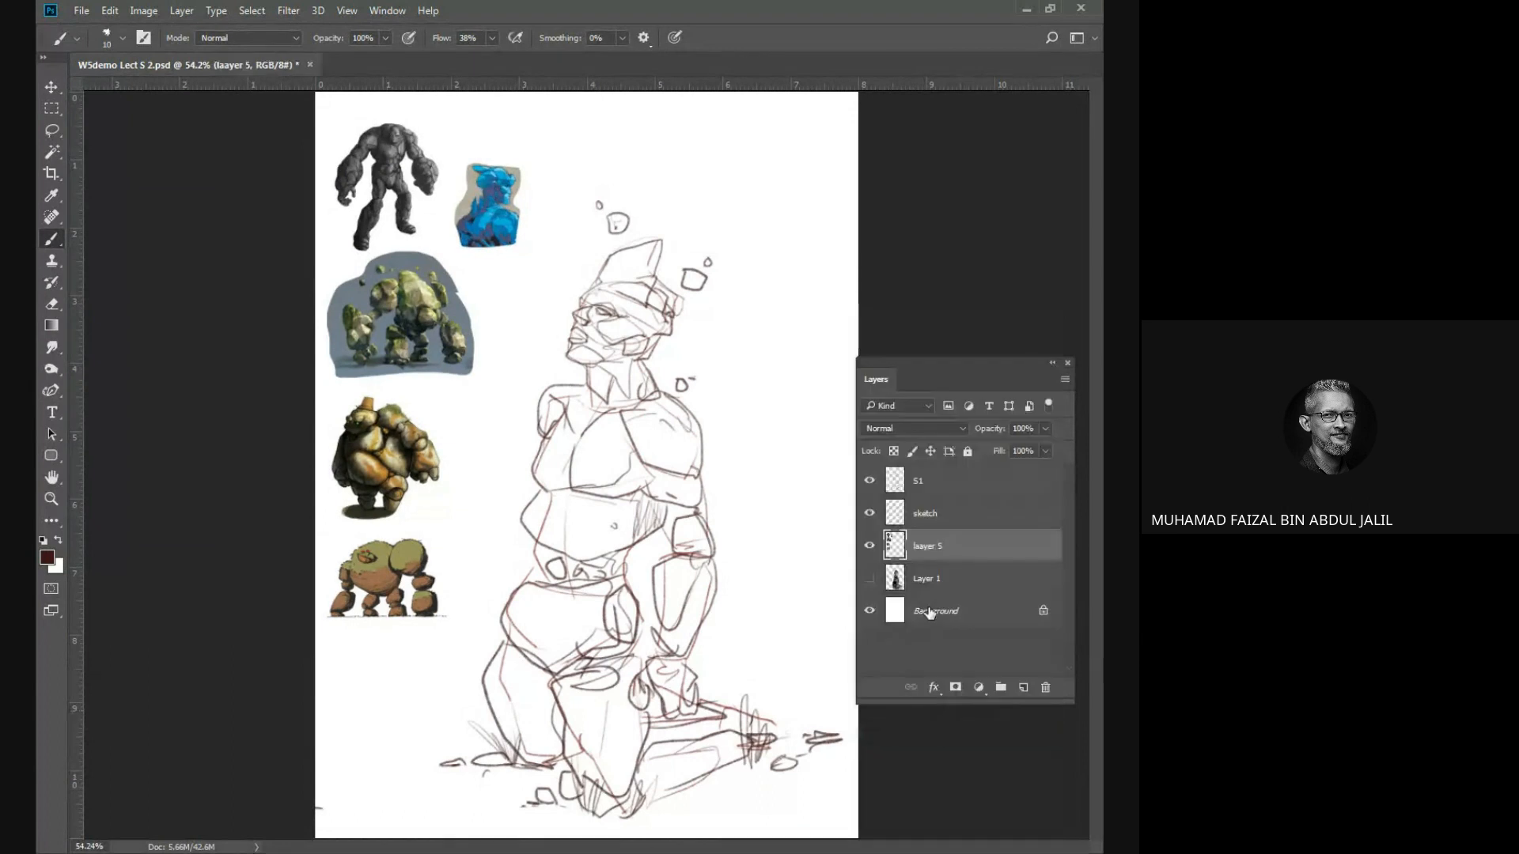
Rename the merged reference layer as ref and save the document.
{"action": "double_click", "coordinate": [937, 547]}
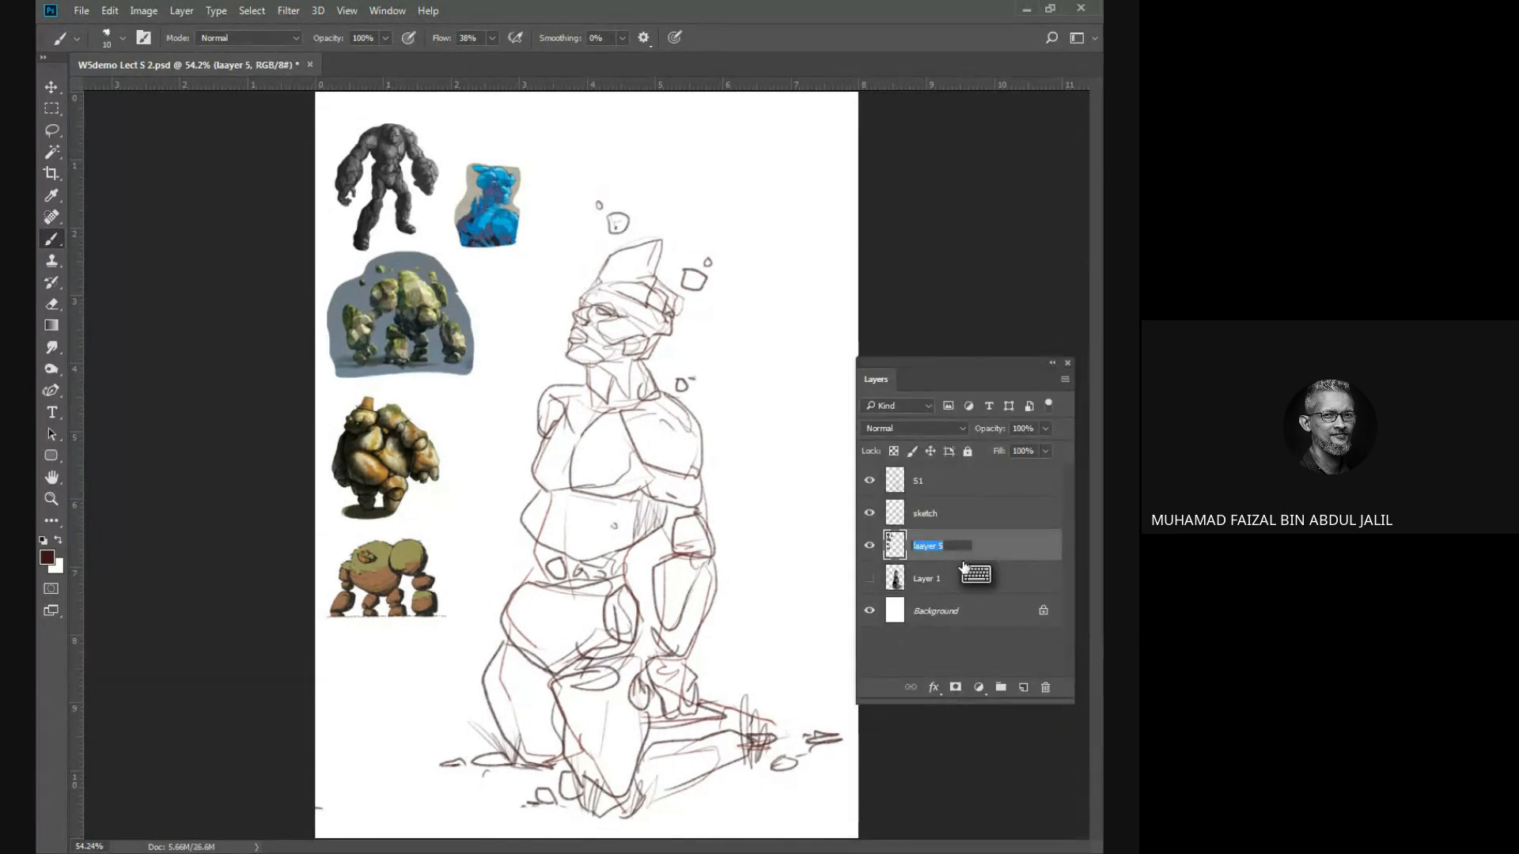
{"action": "type", "text": "ref"}
{"action": "key", "text": "Return"}
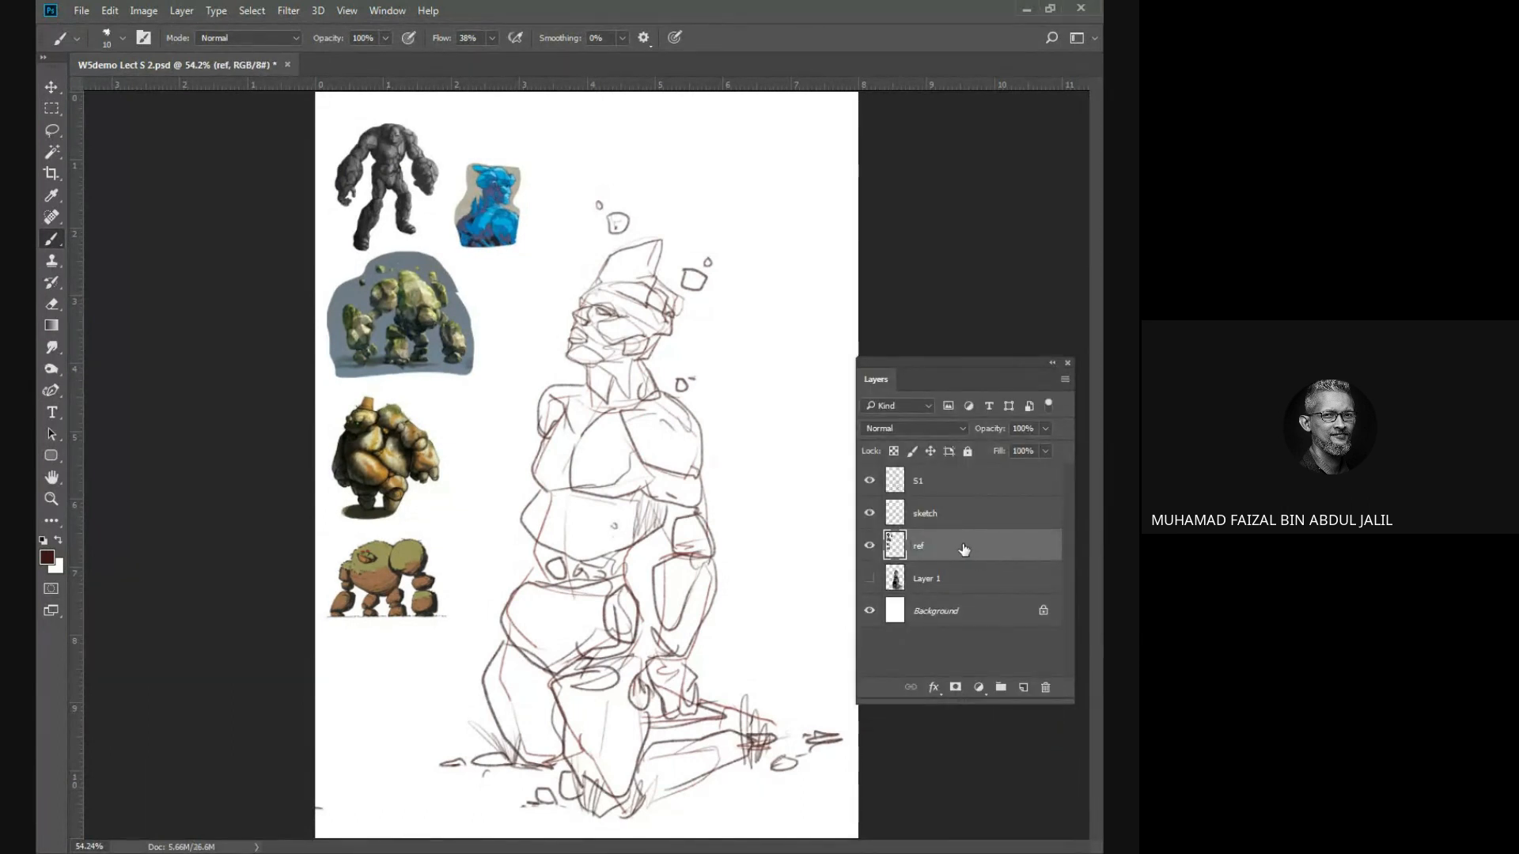
{"action": "key", "text": "ctrl+s"}
Rename the pose photo layer, Layer 1, as ref2 and save the document.
{"action": "double_click", "coordinate": [930, 576]}
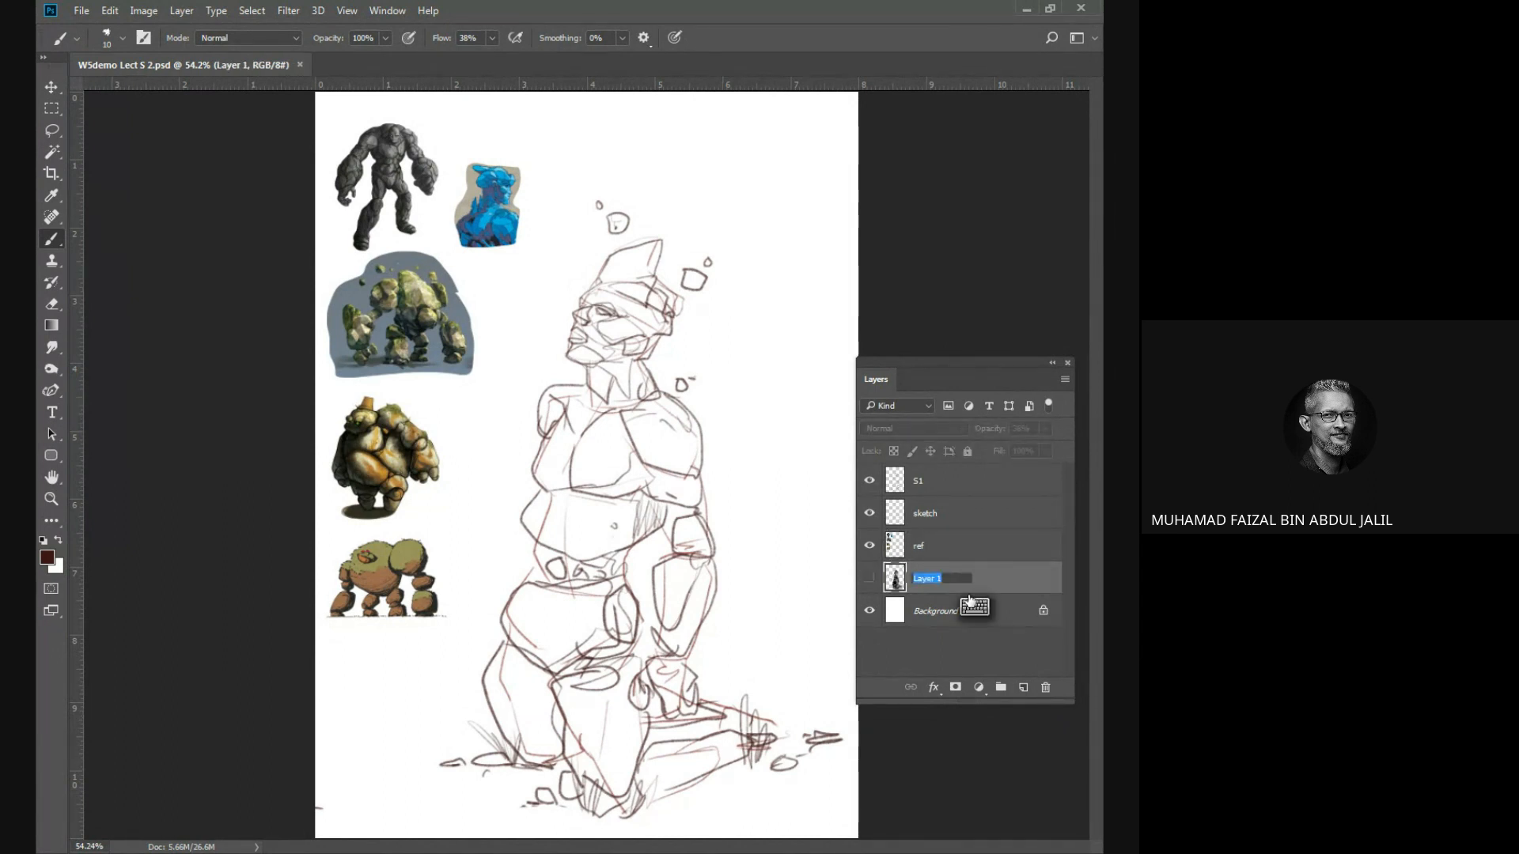
{"action": "type", "text": "ref2"}
{"action": "key", "text": "Return"}
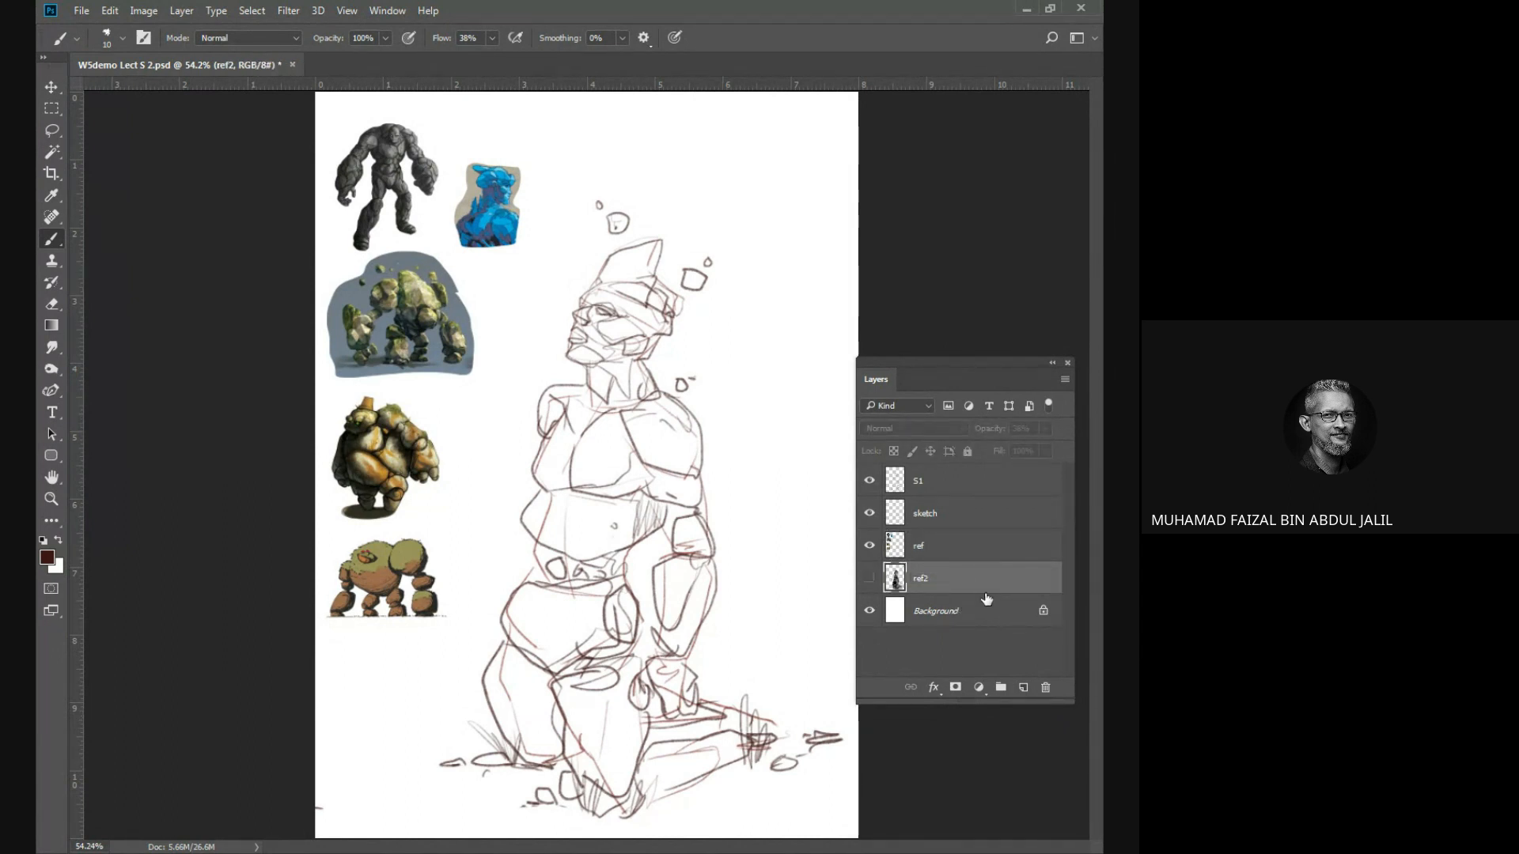
{"action": "key", "text": "ctrl+s"}
Show the ref2 pose photo briefly to compare it with the golem sketch, and hide it again.
{"action": "left_click", "coordinate": [870, 578]}
{"action": "left_click", "coordinate": [872, 578]}
{"action": "scroll", "coordinate": [605, 521], "scroll_direction": "up", "scroll_amount": 2}
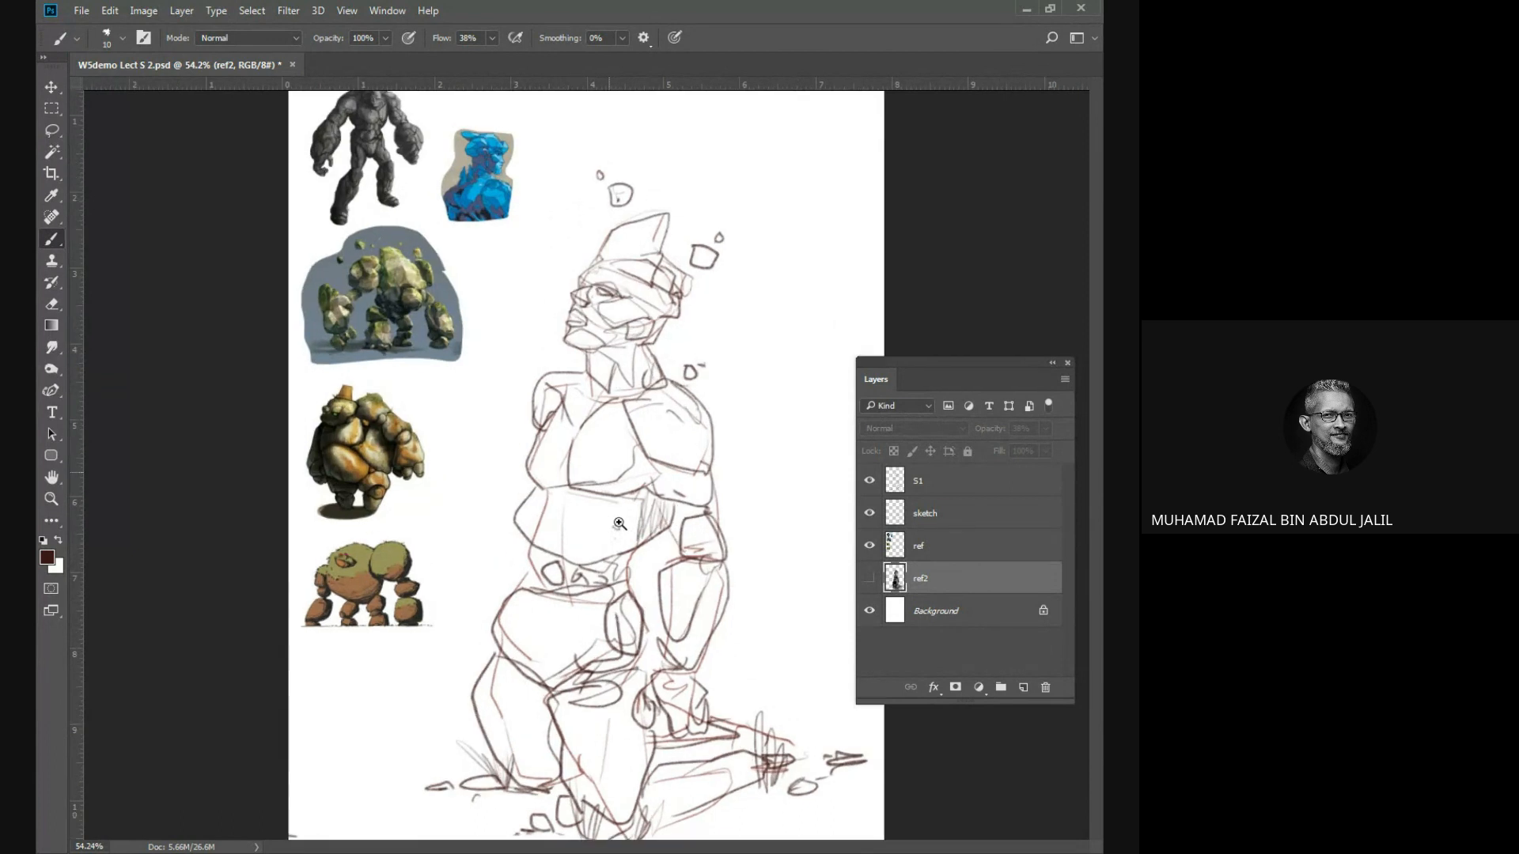
{"action": "left_click", "coordinate": [484, 467]}
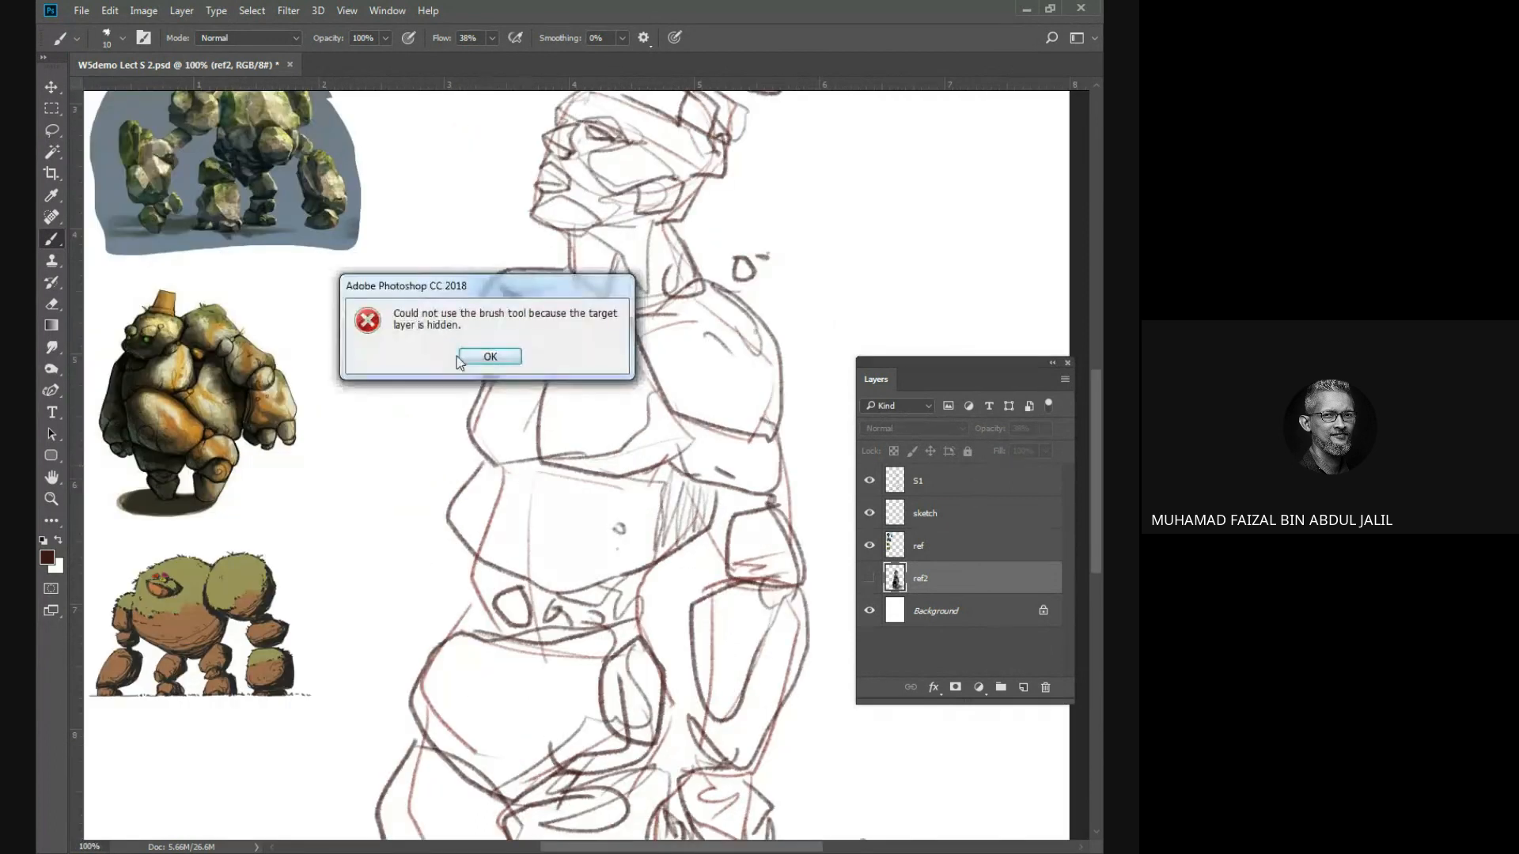
Dismiss the hidden-layer error, make S1 the active layer and save the document.
{"action": "left_click", "coordinate": [490, 354]}
{"action": "left_click", "coordinate": [948, 483]}
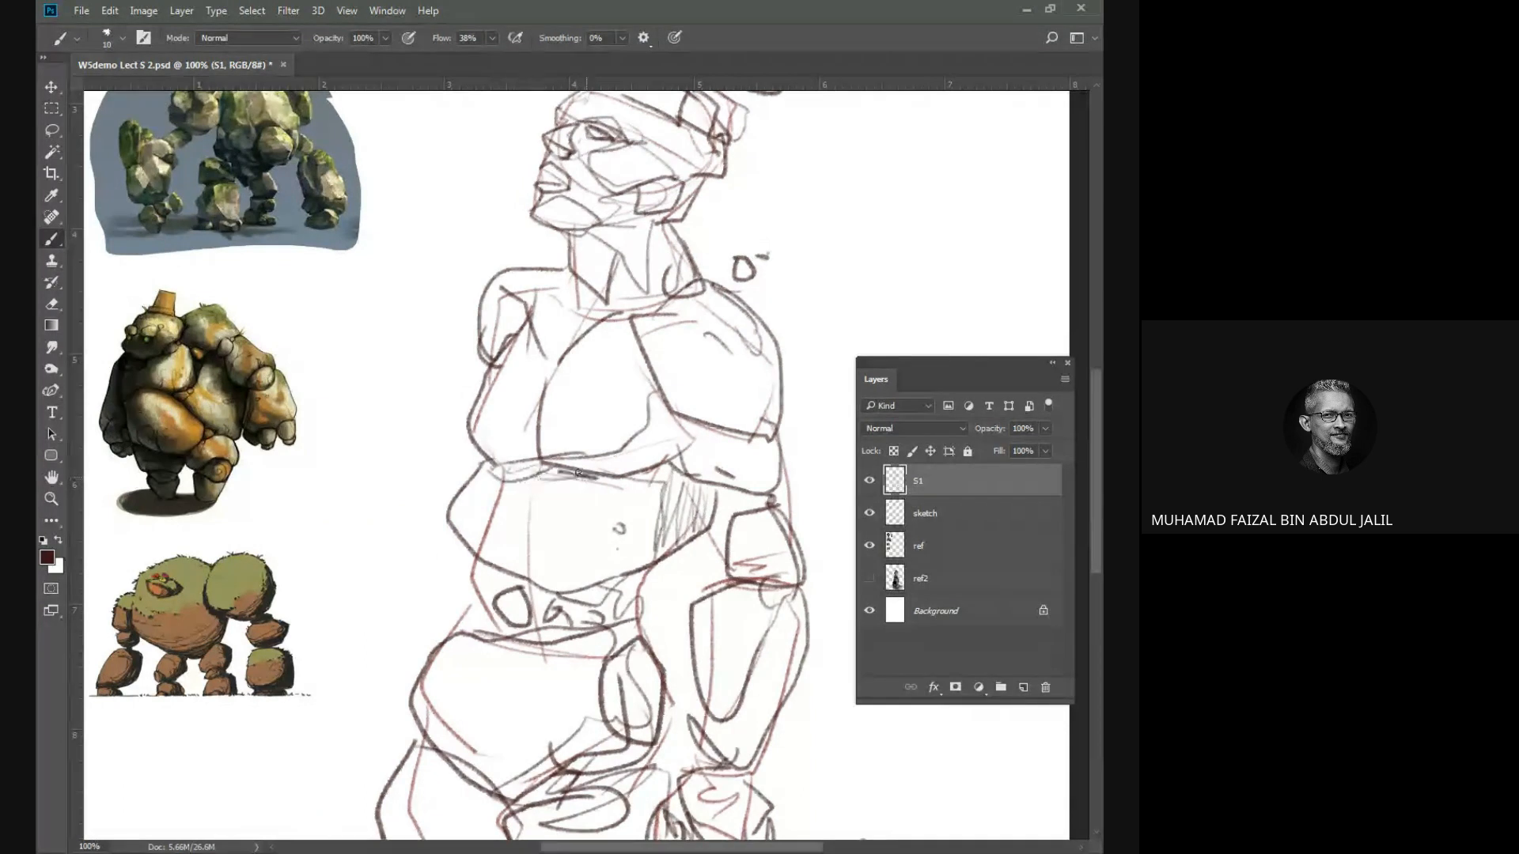
{"action": "key", "text": "ctrl+s"}
Switch to the browser's Google Images results and shorten the search phrase to Stone Rock.
{"action": "left_click", "coordinate": [1027, 10]}
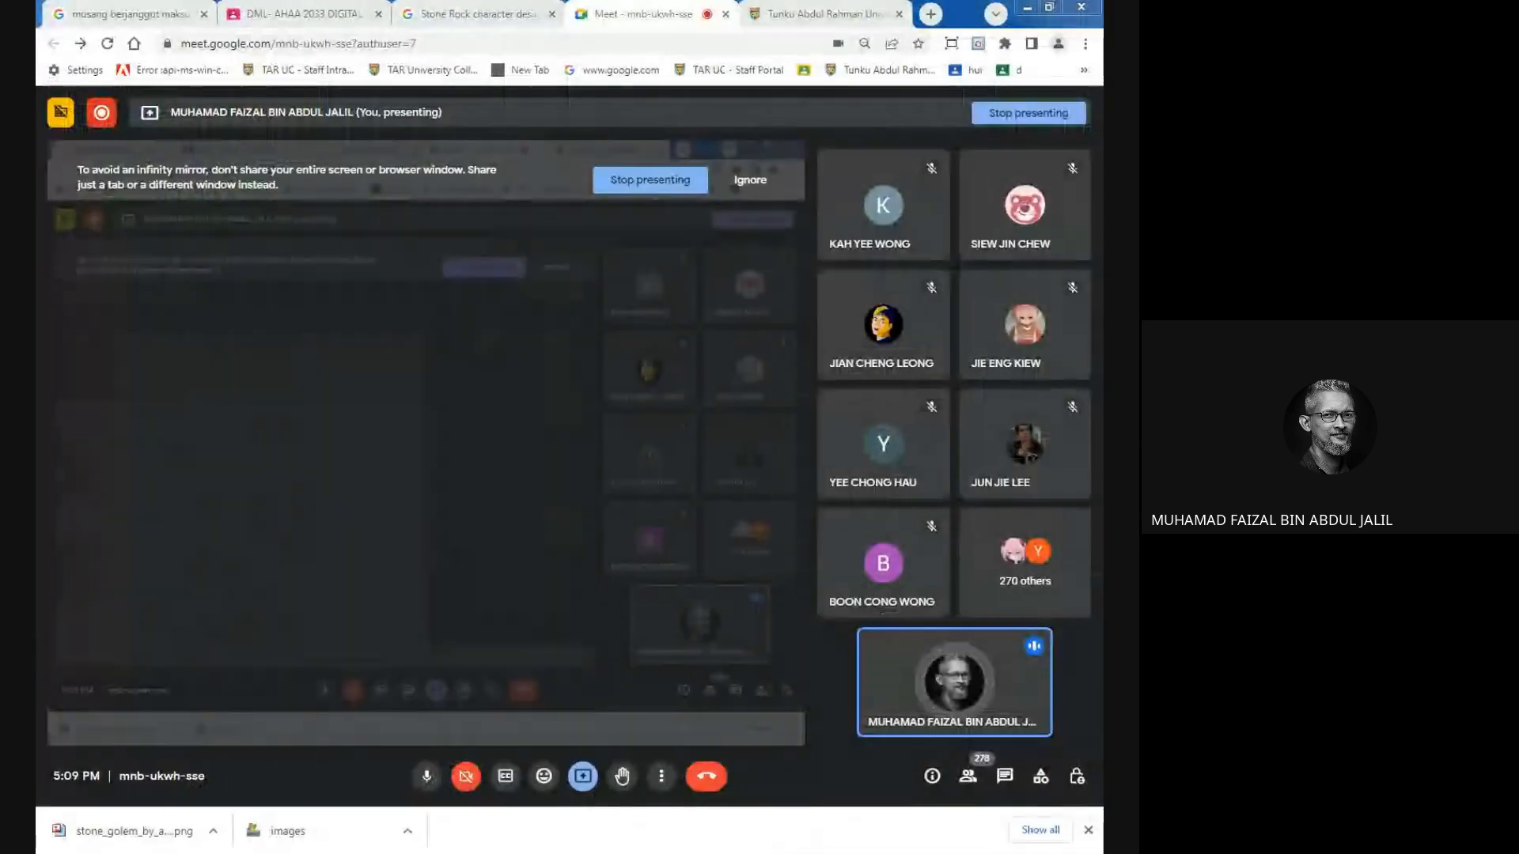
{"action": "left_click", "coordinate": [474, 14]}
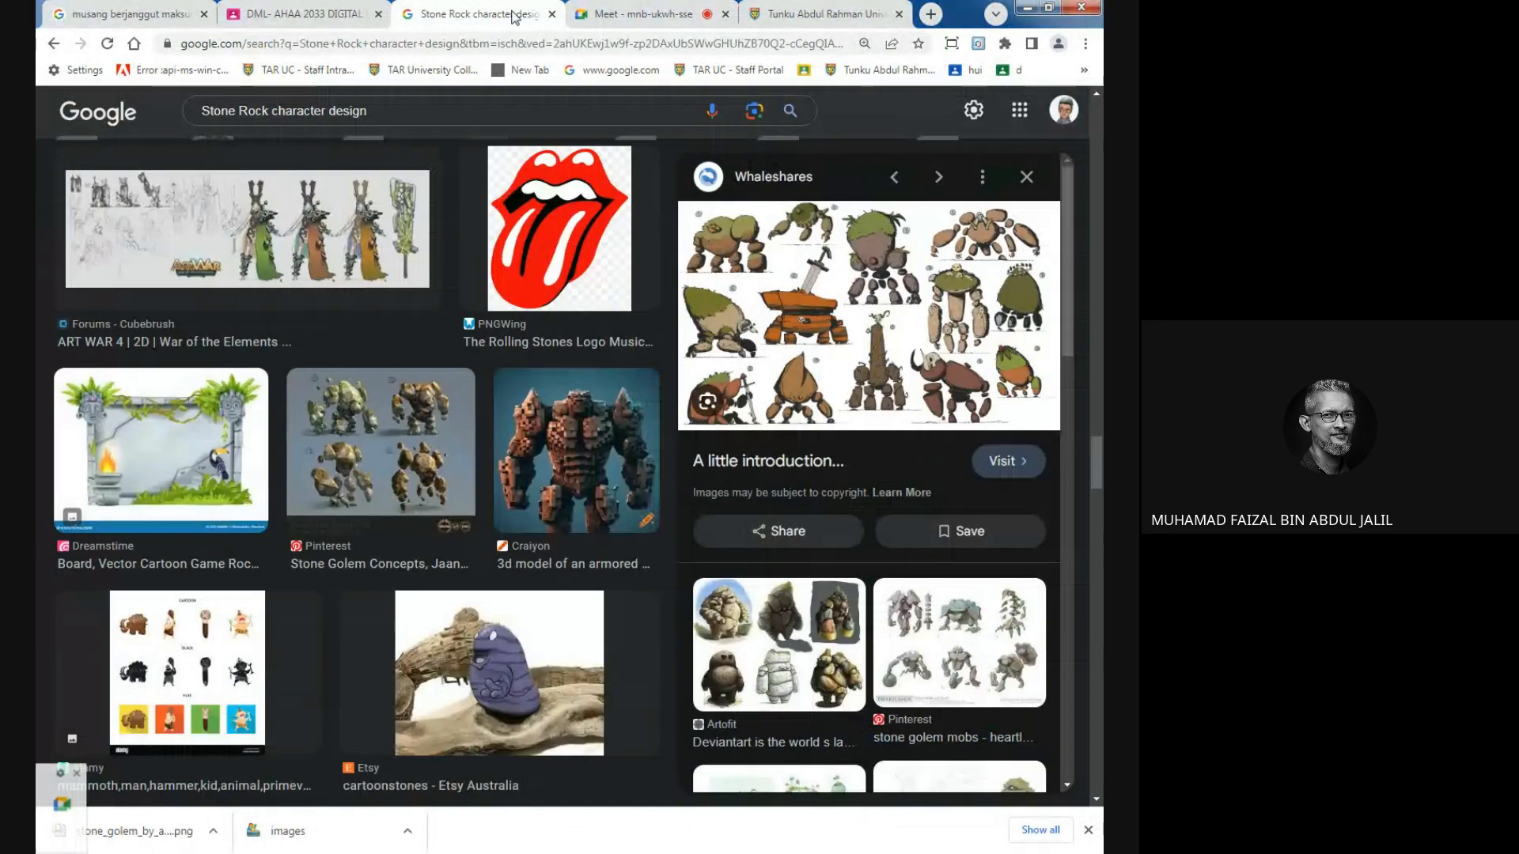
{"action": "left_click_drag", "start_coordinate": [368, 111], "coordinate": [269, 122]}
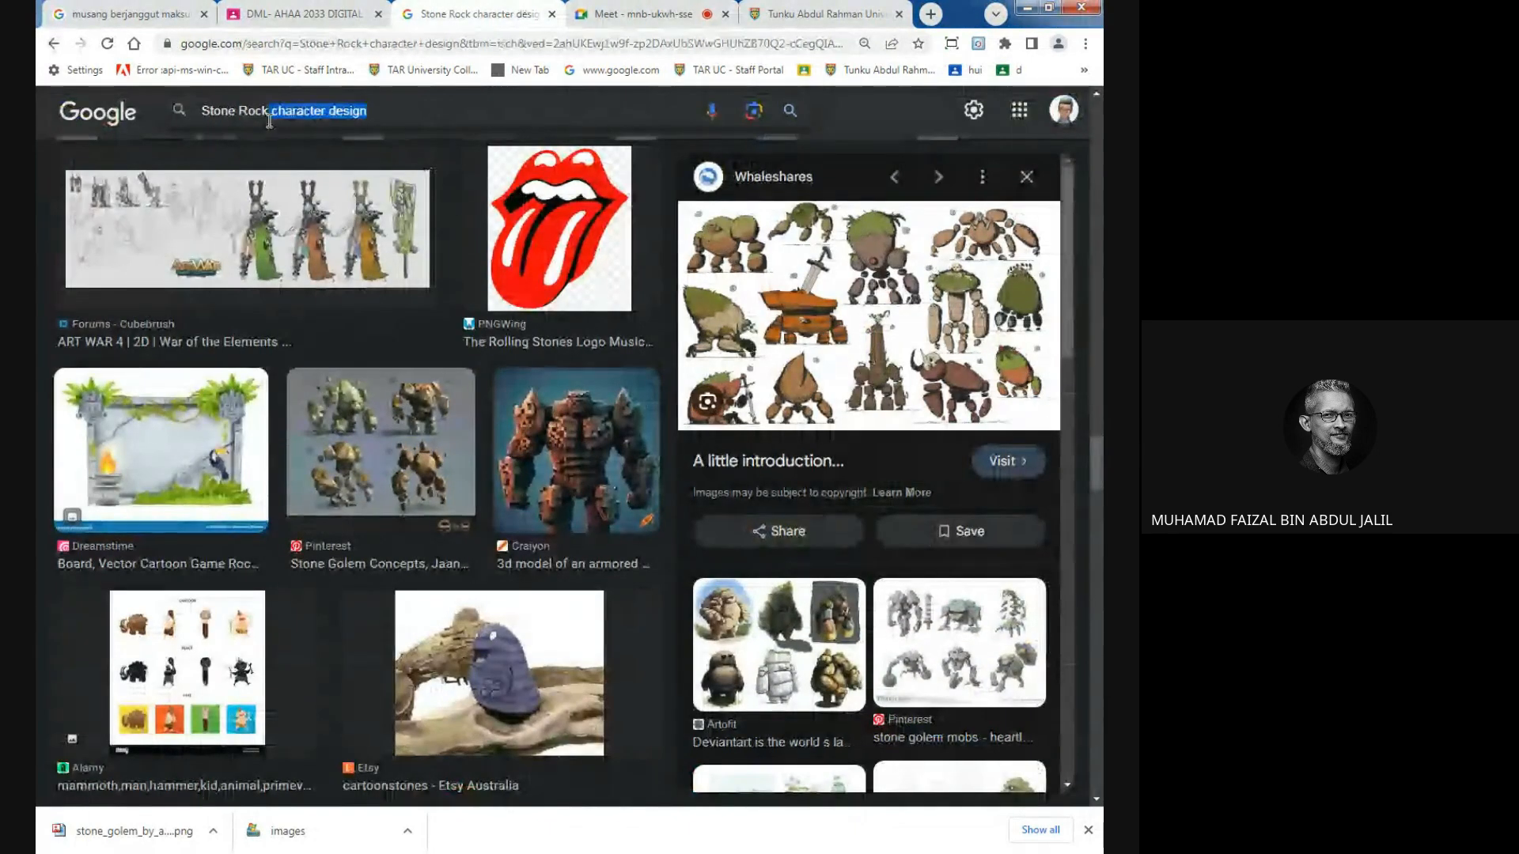
{"action": "key", "text": "BackSpace"}
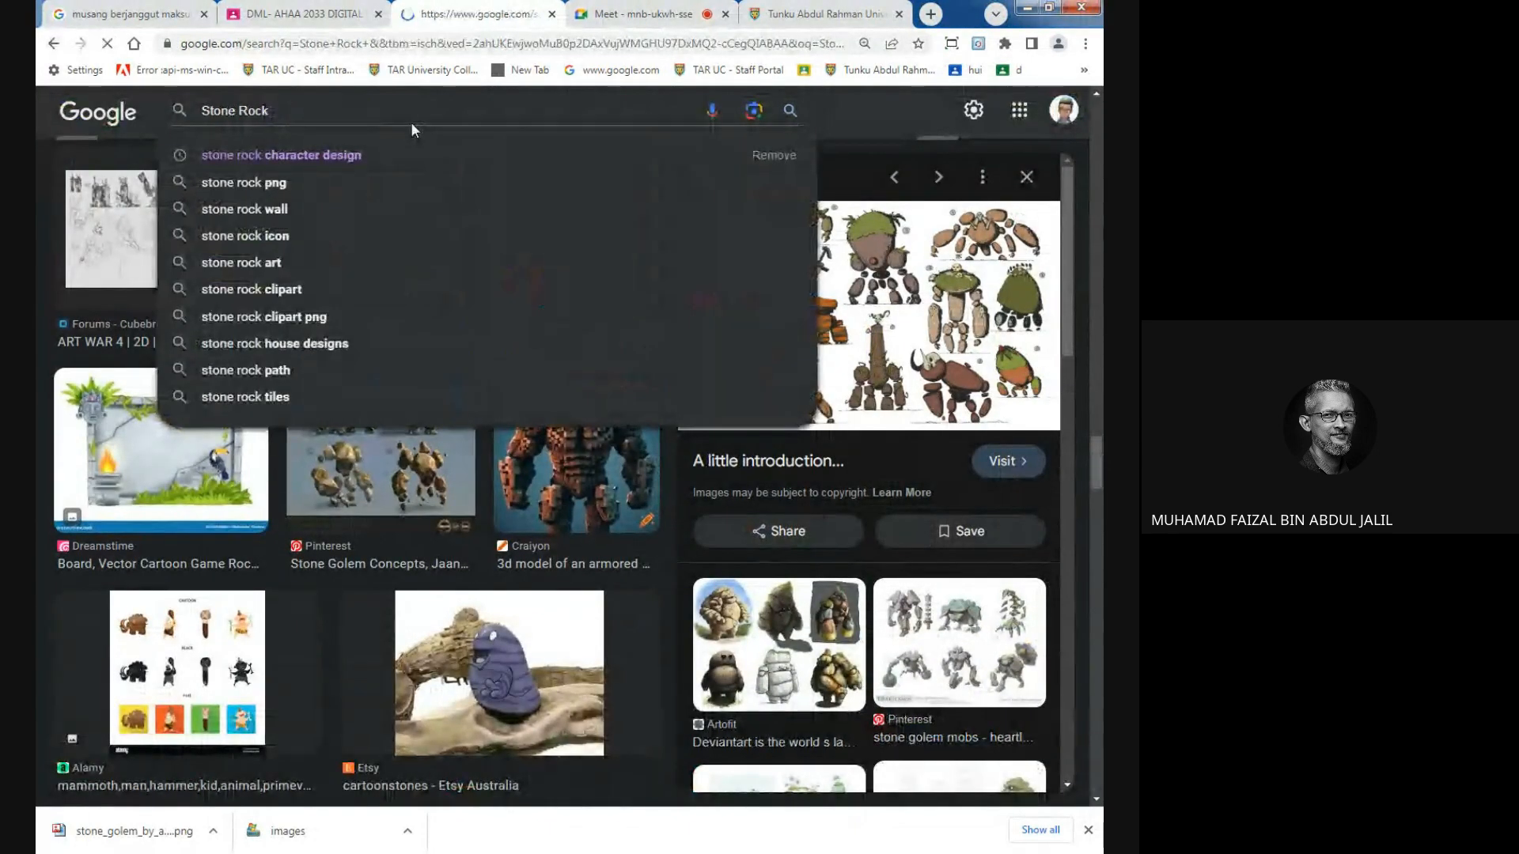
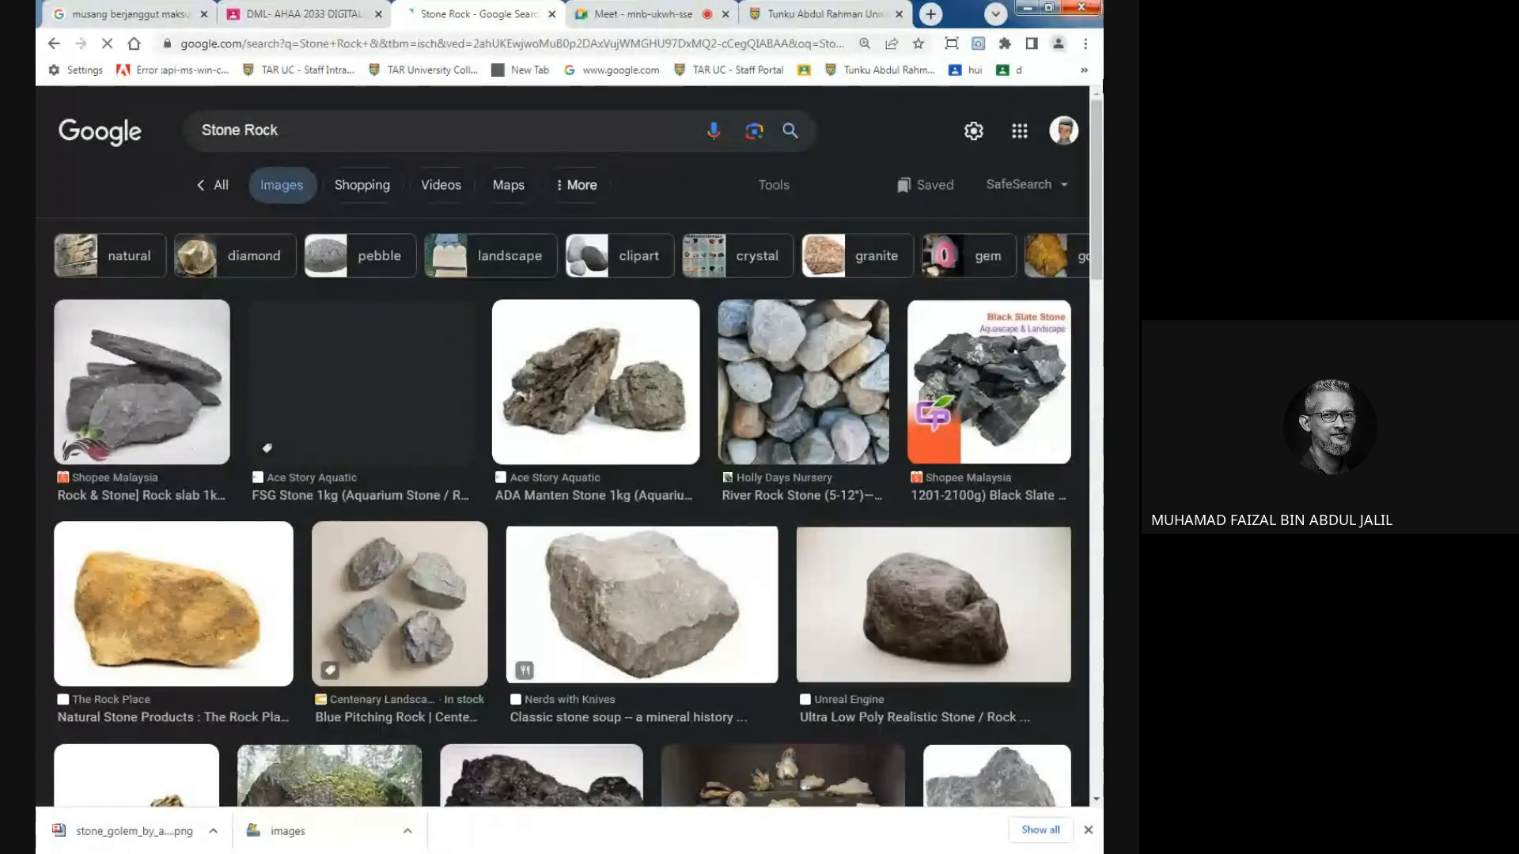
Look through the Stone Rock image results, opening Freepik's rock stone cartoon and rock pile pictures and examining their related images.
{"action": "left_click_drag", "start_coordinate": [1098, 169], "coordinate": [1102, 419]}
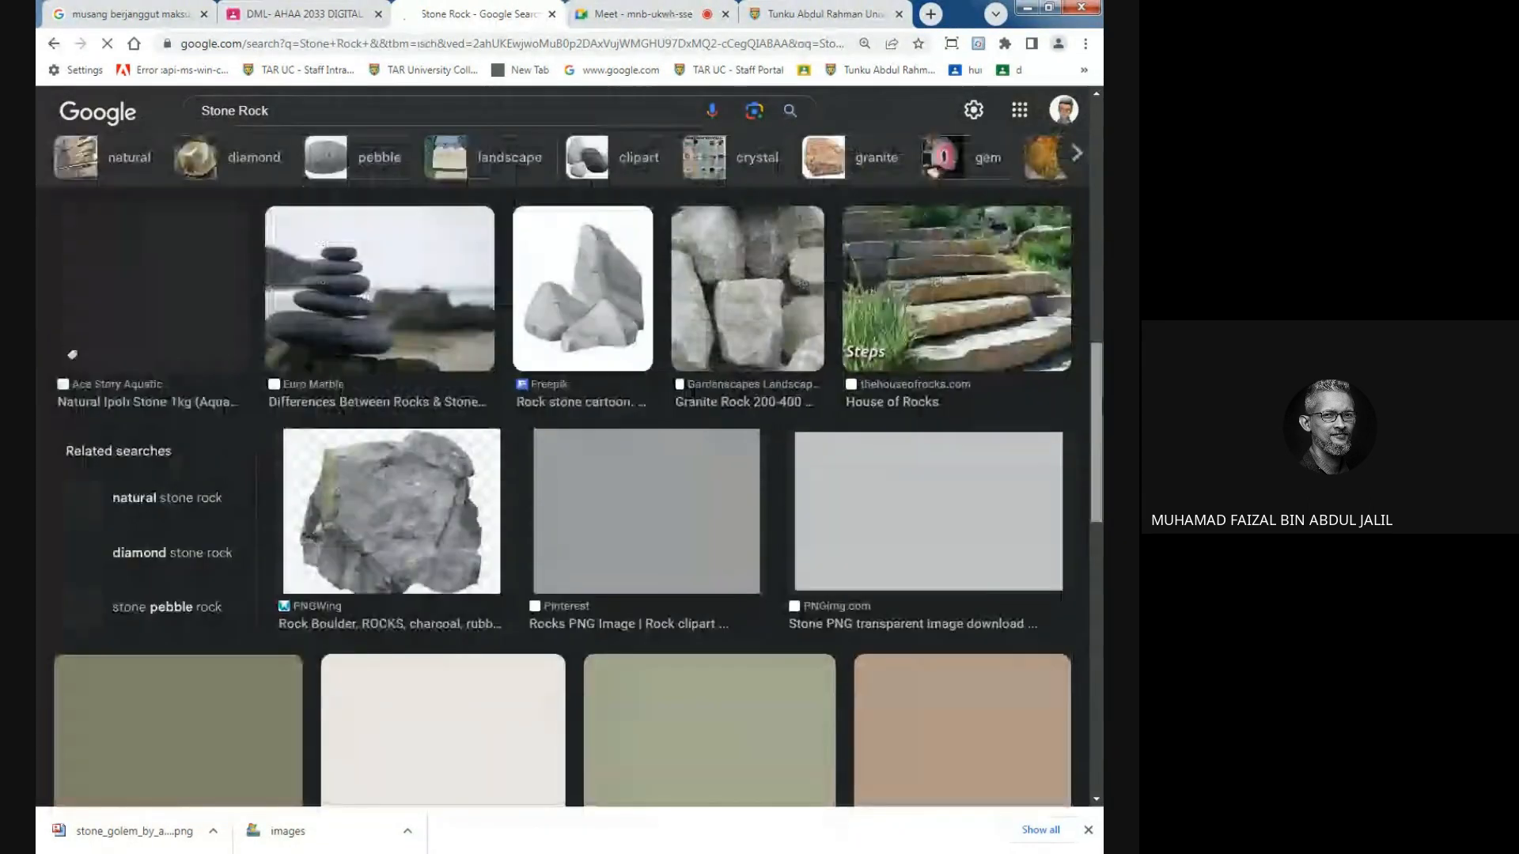
{"action": "left_click", "coordinate": [585, 293]}
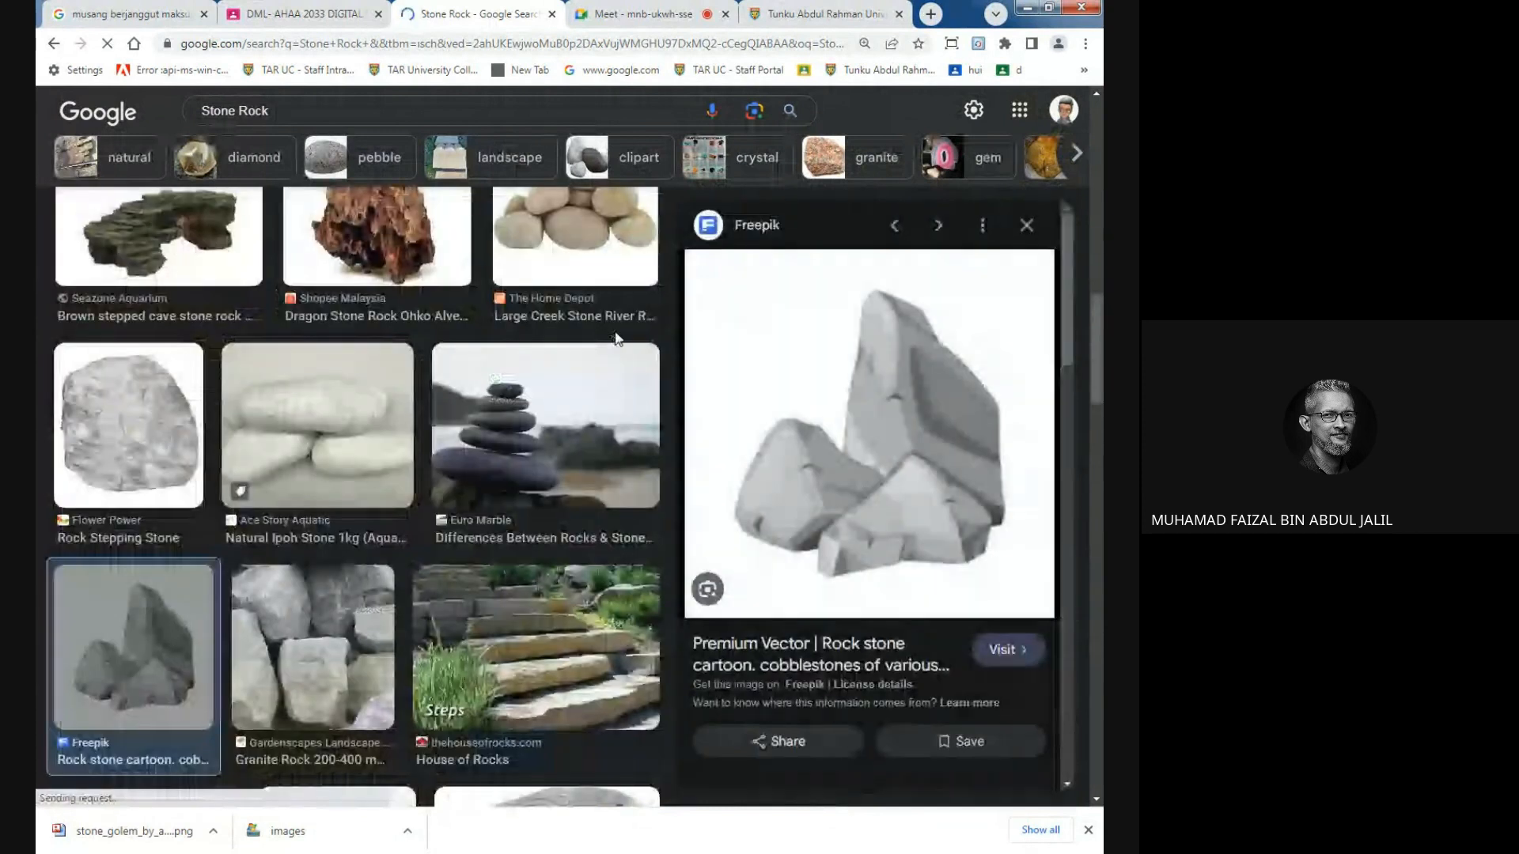
{"action": "scroll", "coordinate": [1051, 407], "scroll_direction": "down", "scroll_amount": 8}
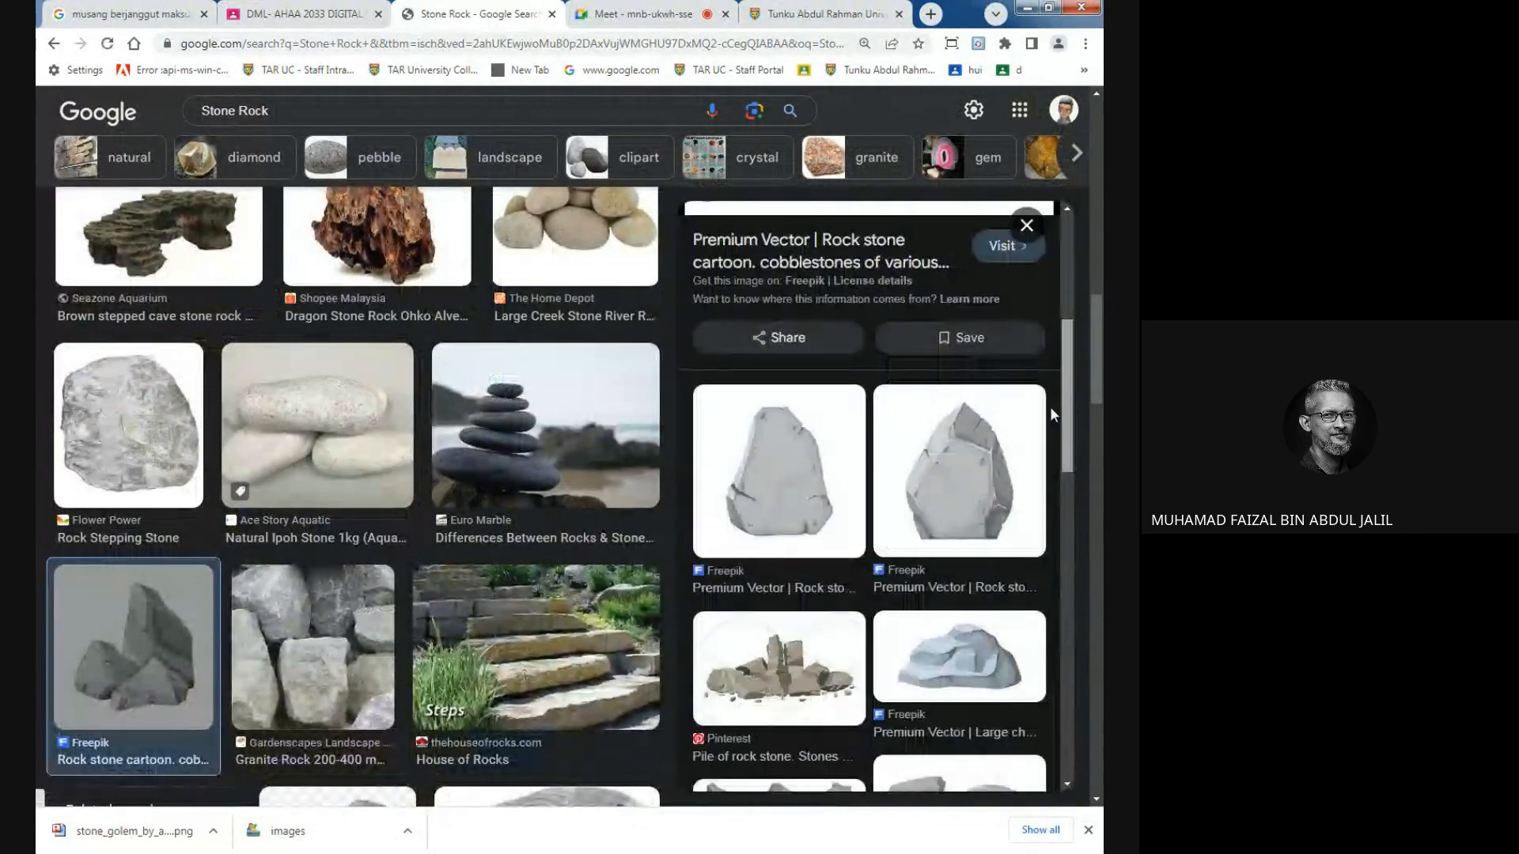
{"action": "scroll", "coordinate": [1049, 483], "scroll_direction": "down", "scroll_amount": 3}
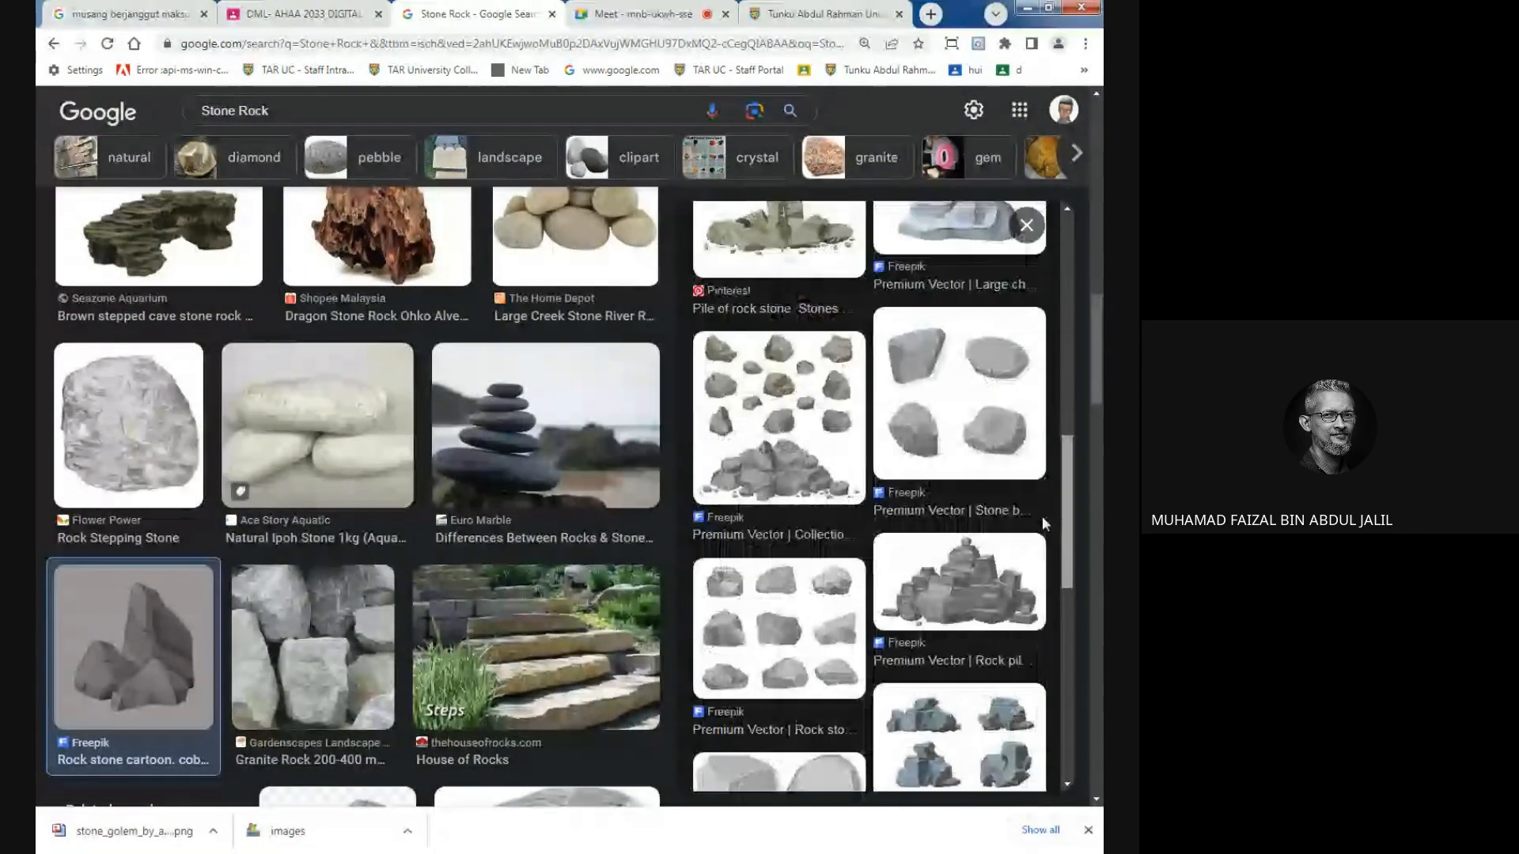
{"action": "scroll", "coordinate": [1036, 539], "scroll_direction": "down", "scroll_amount": 2}
{"action": "left_click", "coordinate": [1016, 524]}
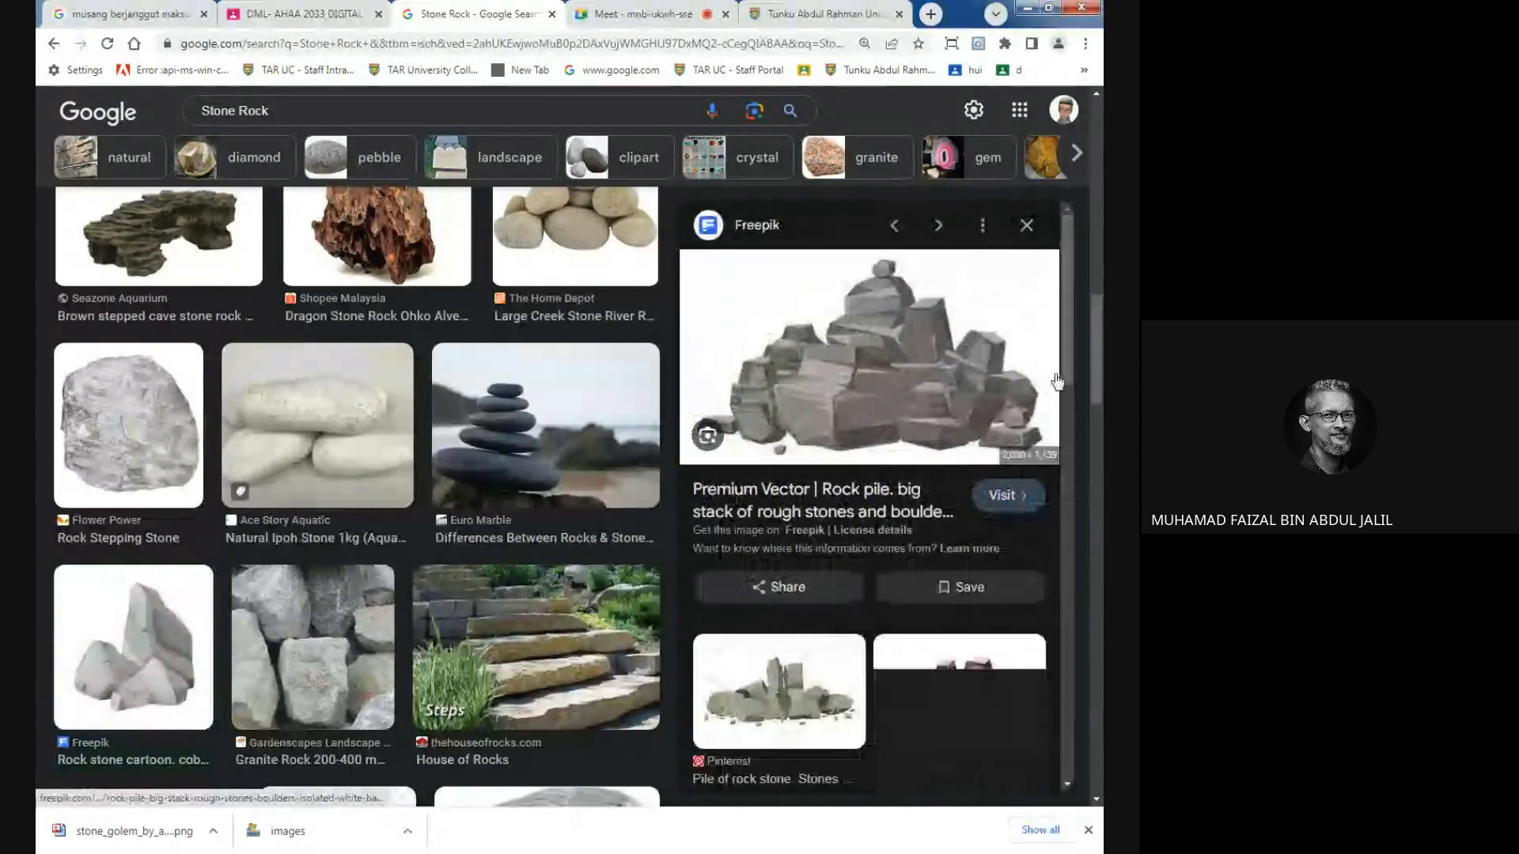
{"action": "scroll", "coordinate": [1061, 428], "scroll_direction": "down", "scroll_amount": 3}
{"action": "scroll", "coordinate": [1061, 429], "scroll_direction": "down", "scroll_amount": 5}
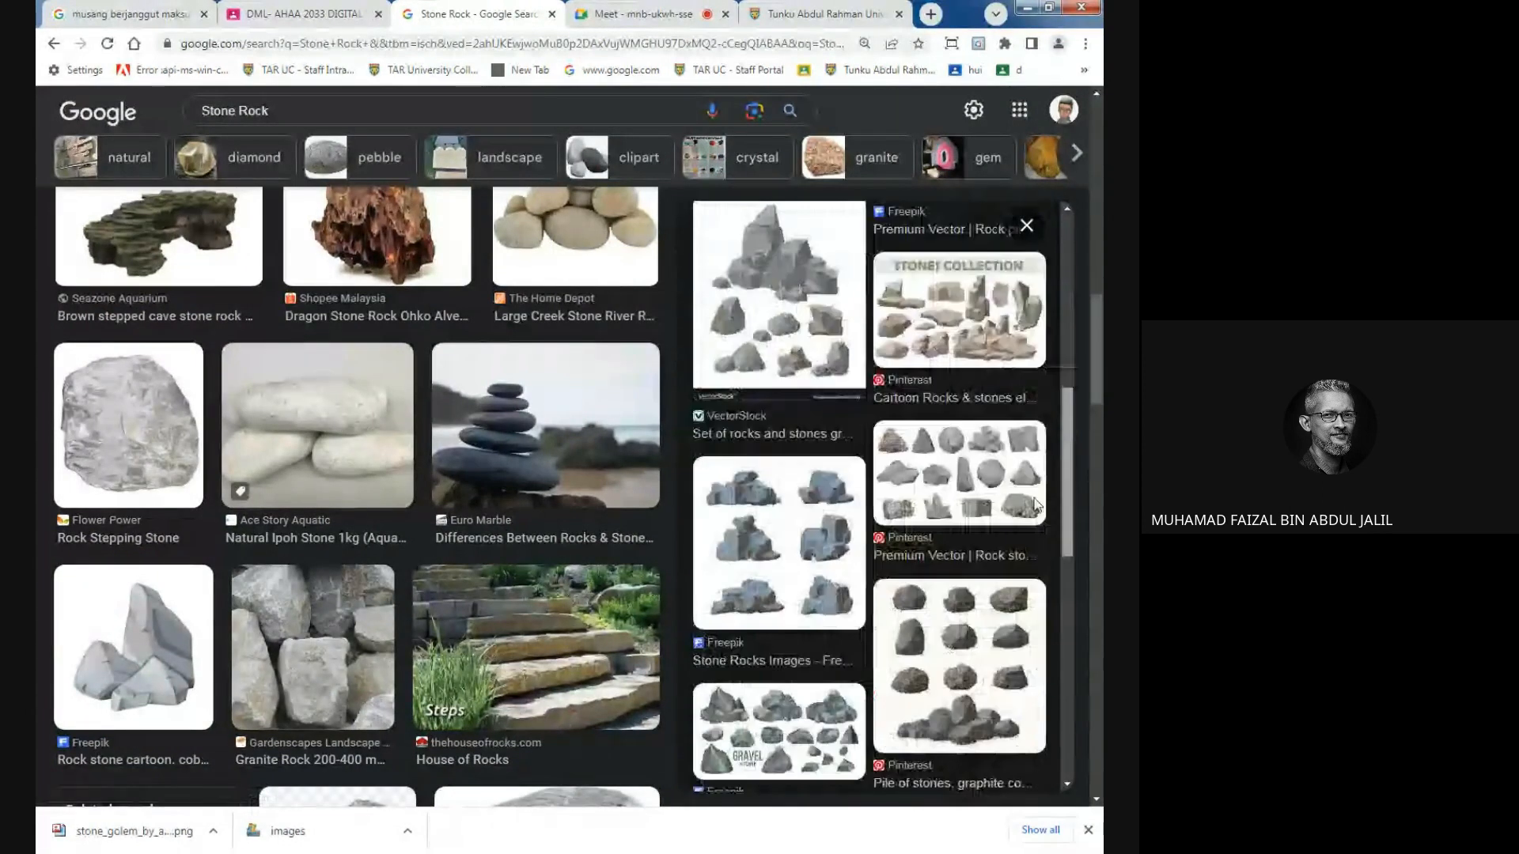
{"action": "scroll", "coordinate": [1021, 542], "scroll_direction": "down", "scroll_amount": 3}
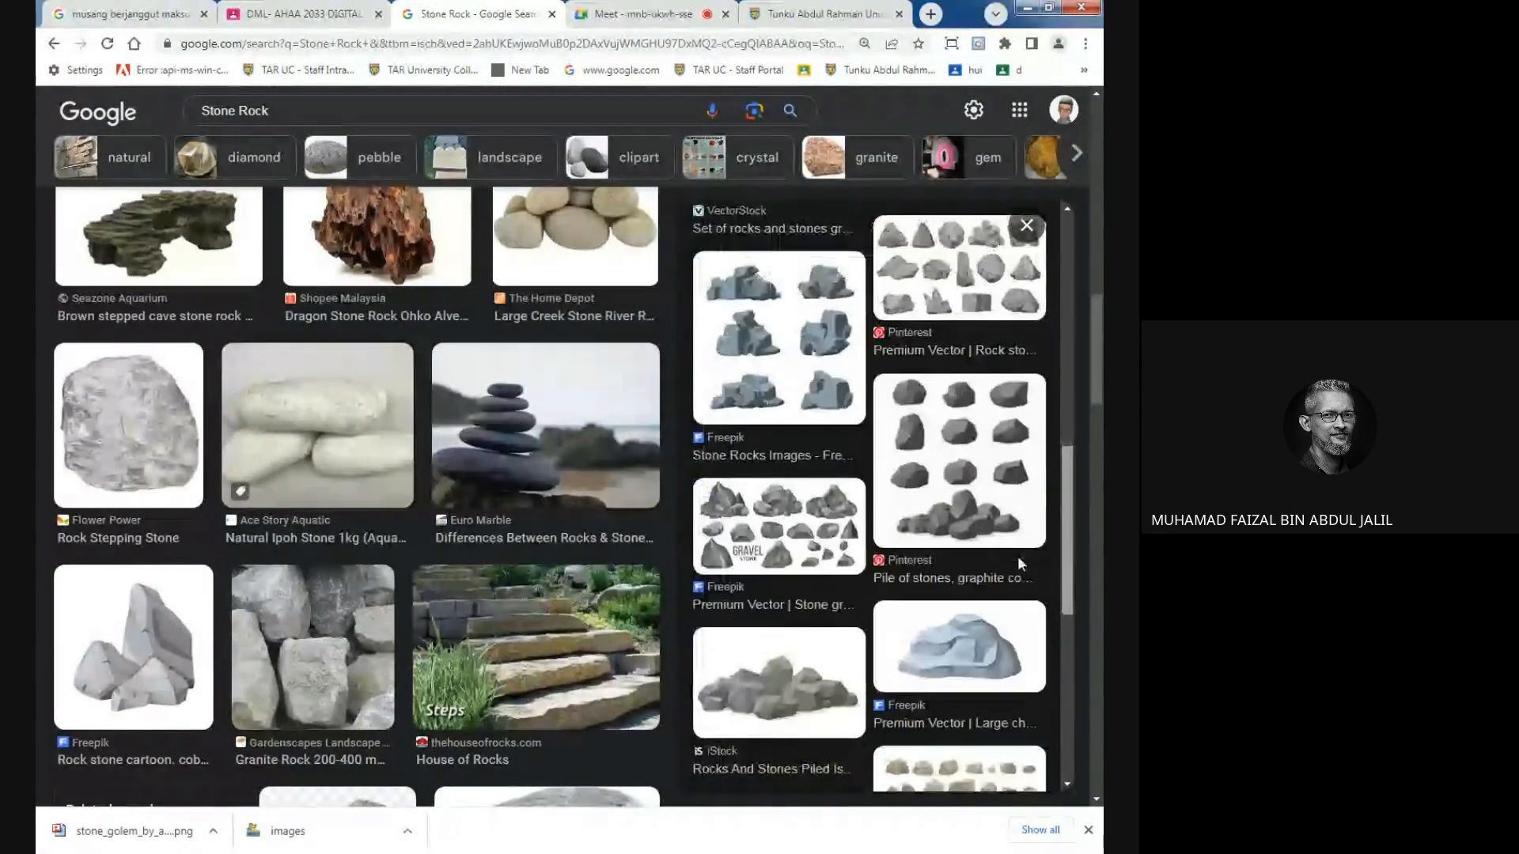
{"action": "scroll", "coordinate": [1008, 602], "scroll_direction": "down", "scroll_amount": 4}
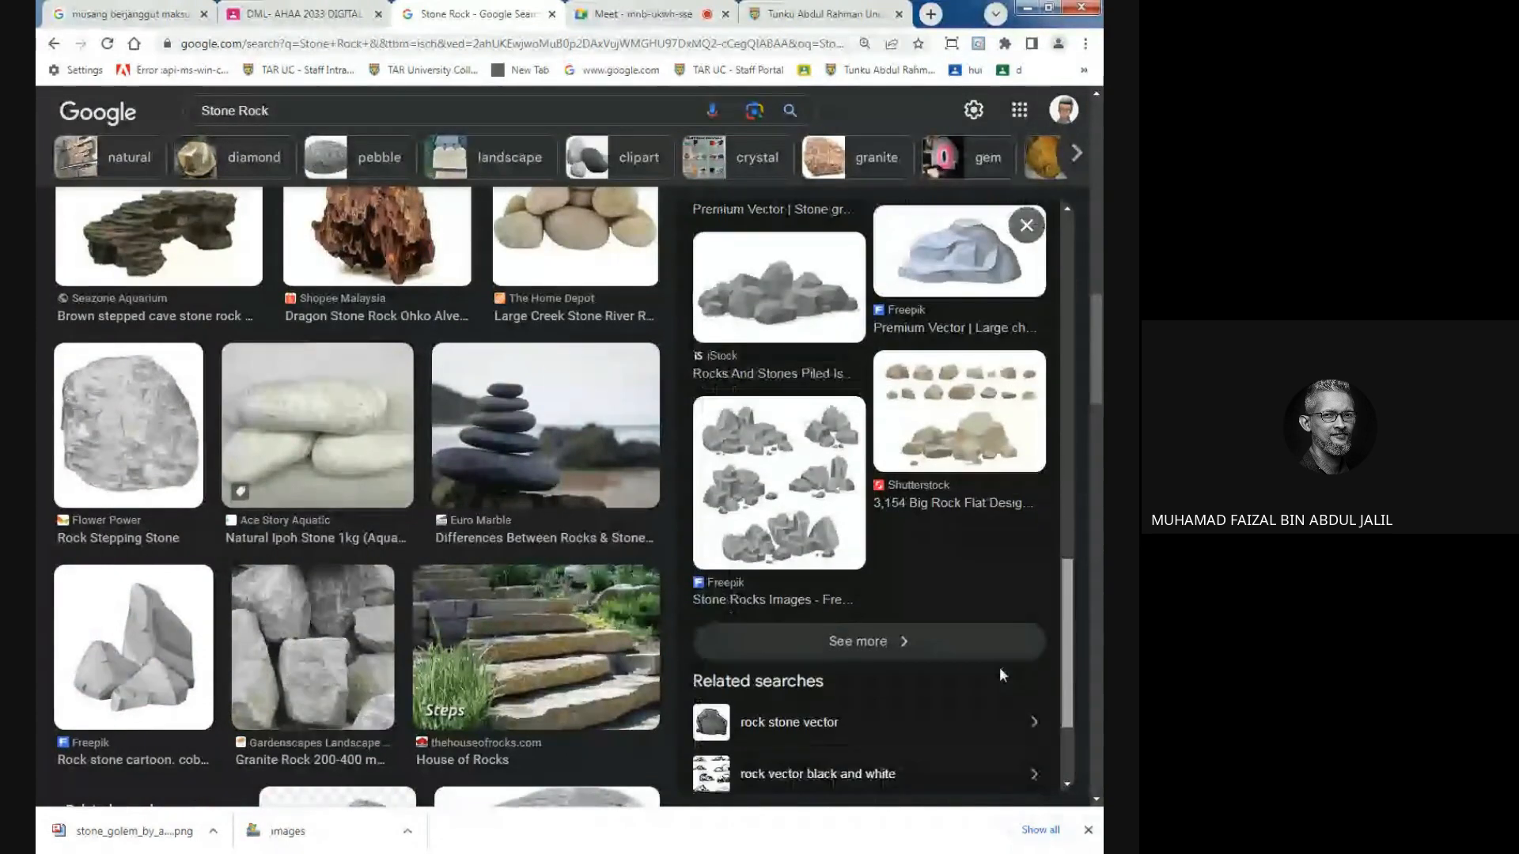
{"action": "scroll", "coordinate": [1008, 668], "scroll_direction": "up", "scroll_amount": 5}
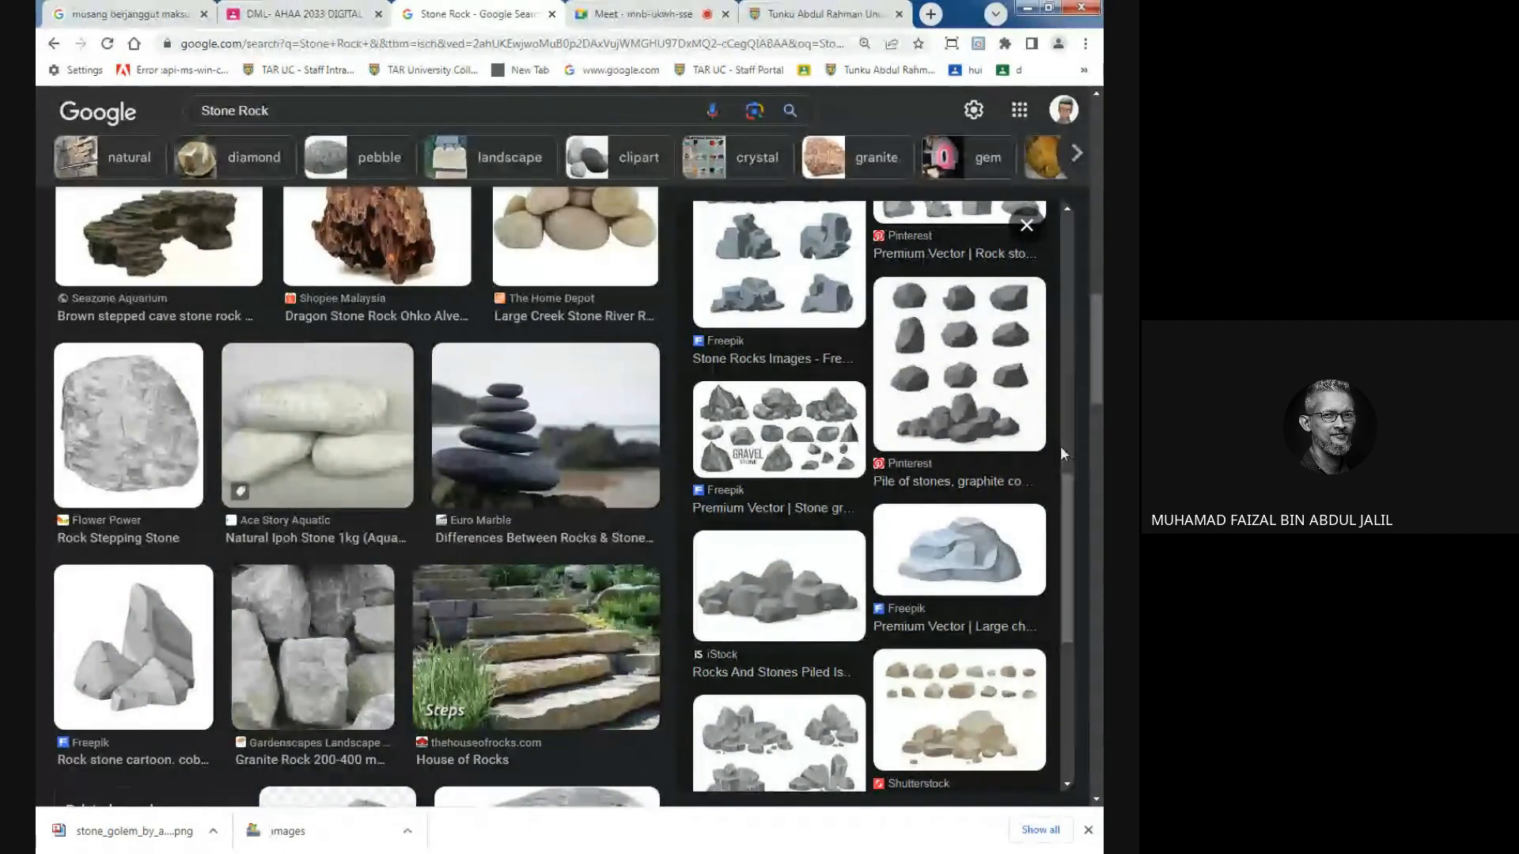
{"action": "left_click_drag", "start_coordinate": [1066, 498], "coordinate": [1052, 262]}
Copy the address of the Stone Rock search page and open the Week 5 announcement in Google Classroom for editing.
{"action": "left_click", "coordinate": [546, 46]}
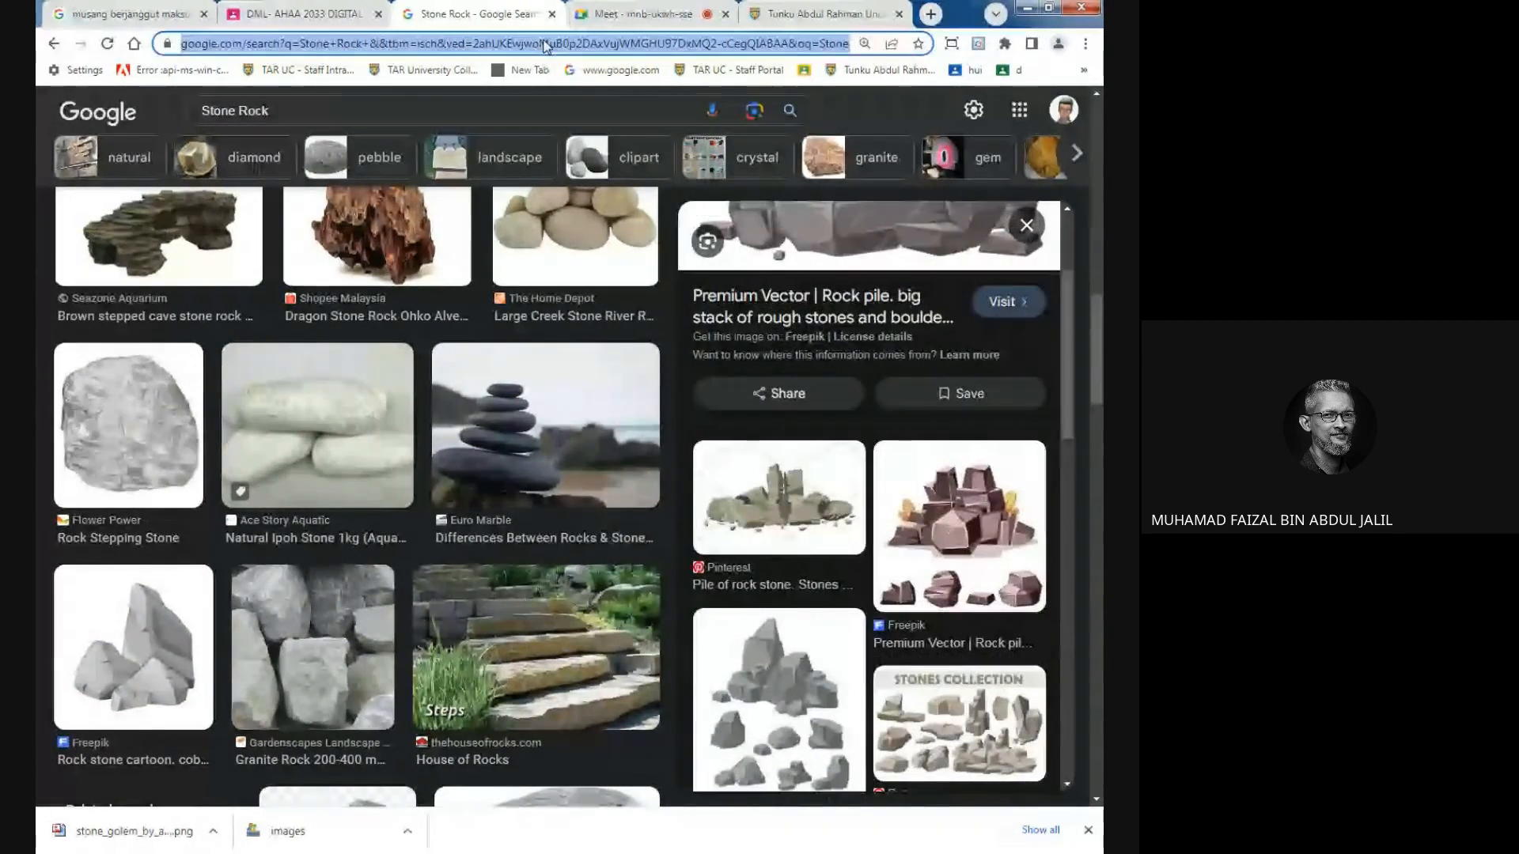
{"action": "left_click", "coordinate": [304, 14]}
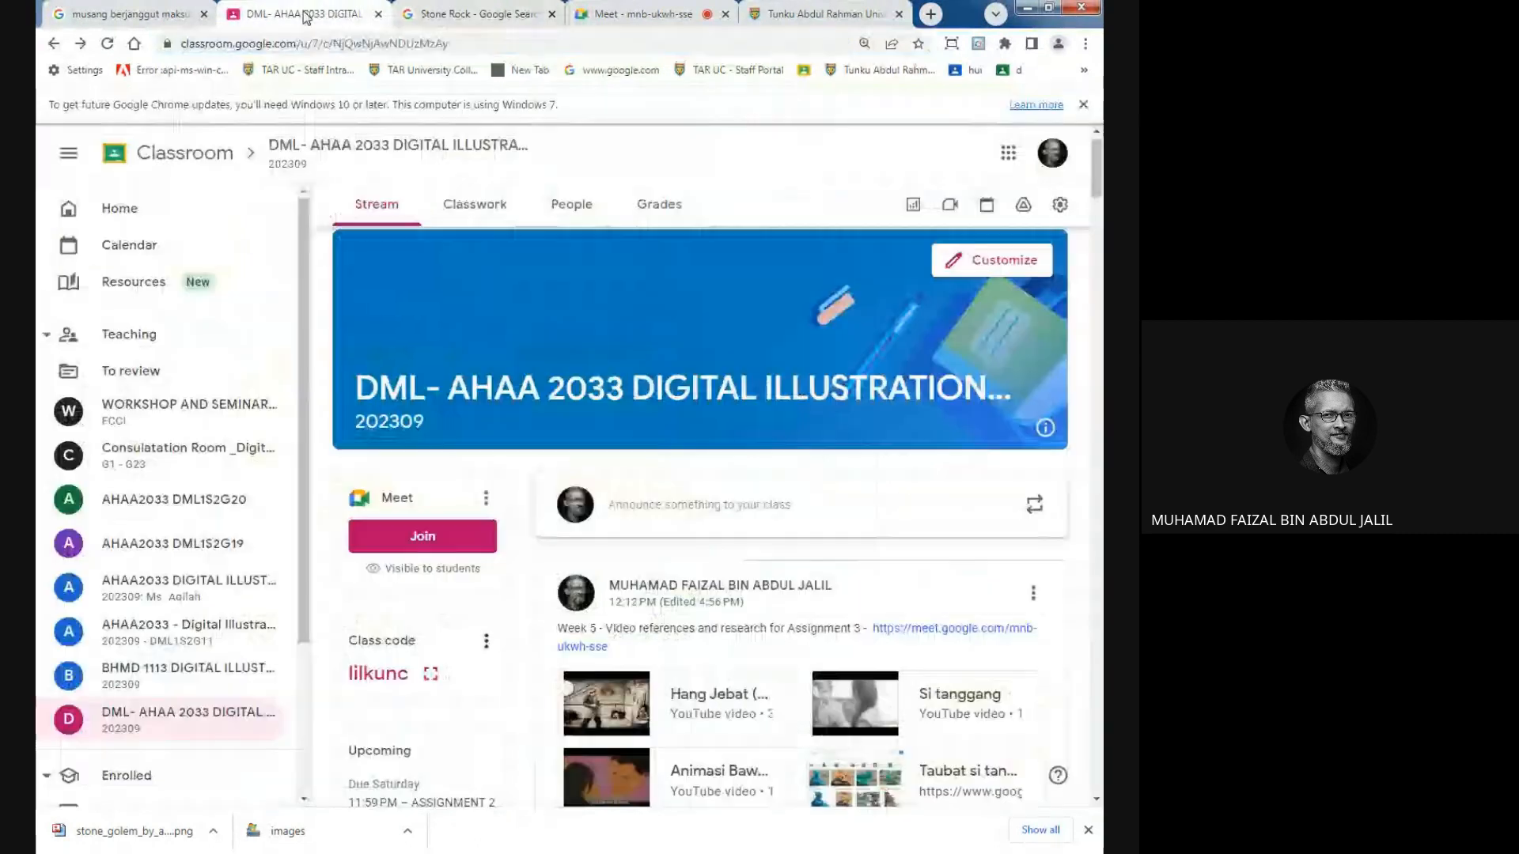
{"action": "left_click", "coordinate": [1033, 593]}
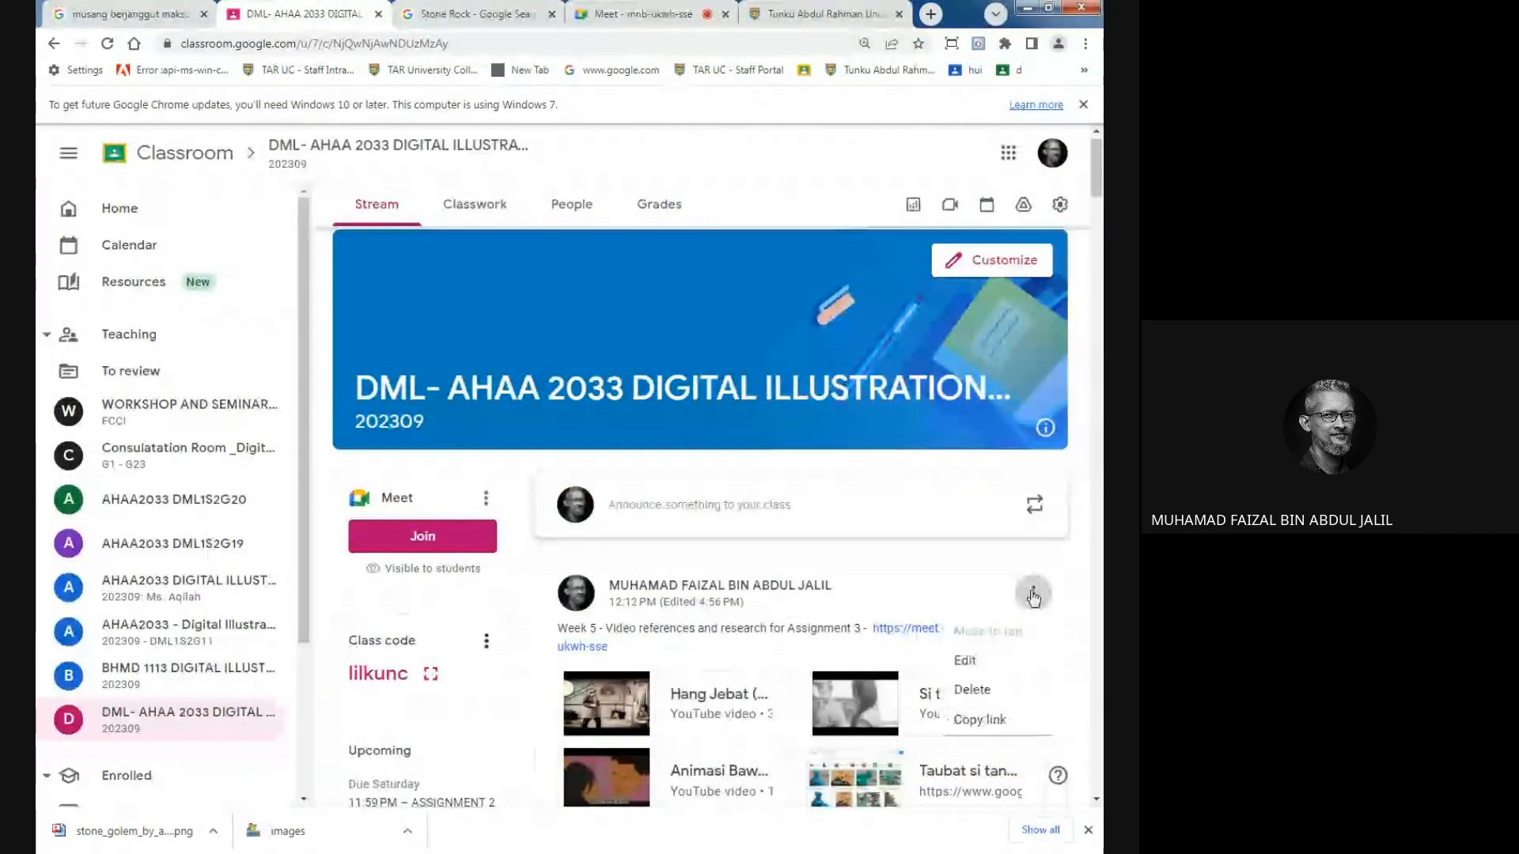
{"action": "left_click", "coordinate": [959, 663]}
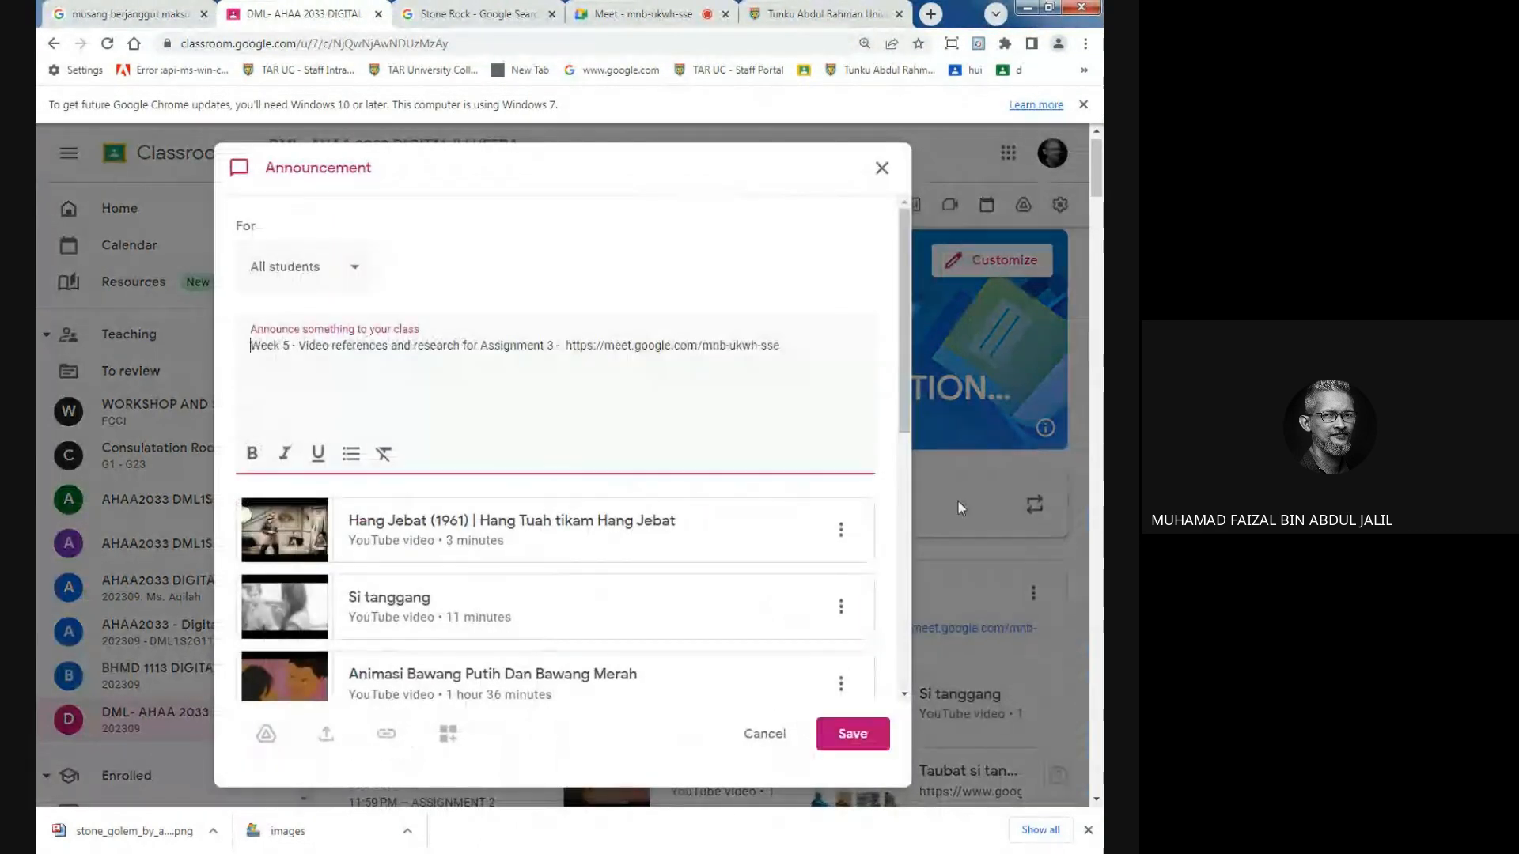
{"action": "scroll", "coordinate": [904, 405], "scroll_direction": "down", "scroll_amount": 7}
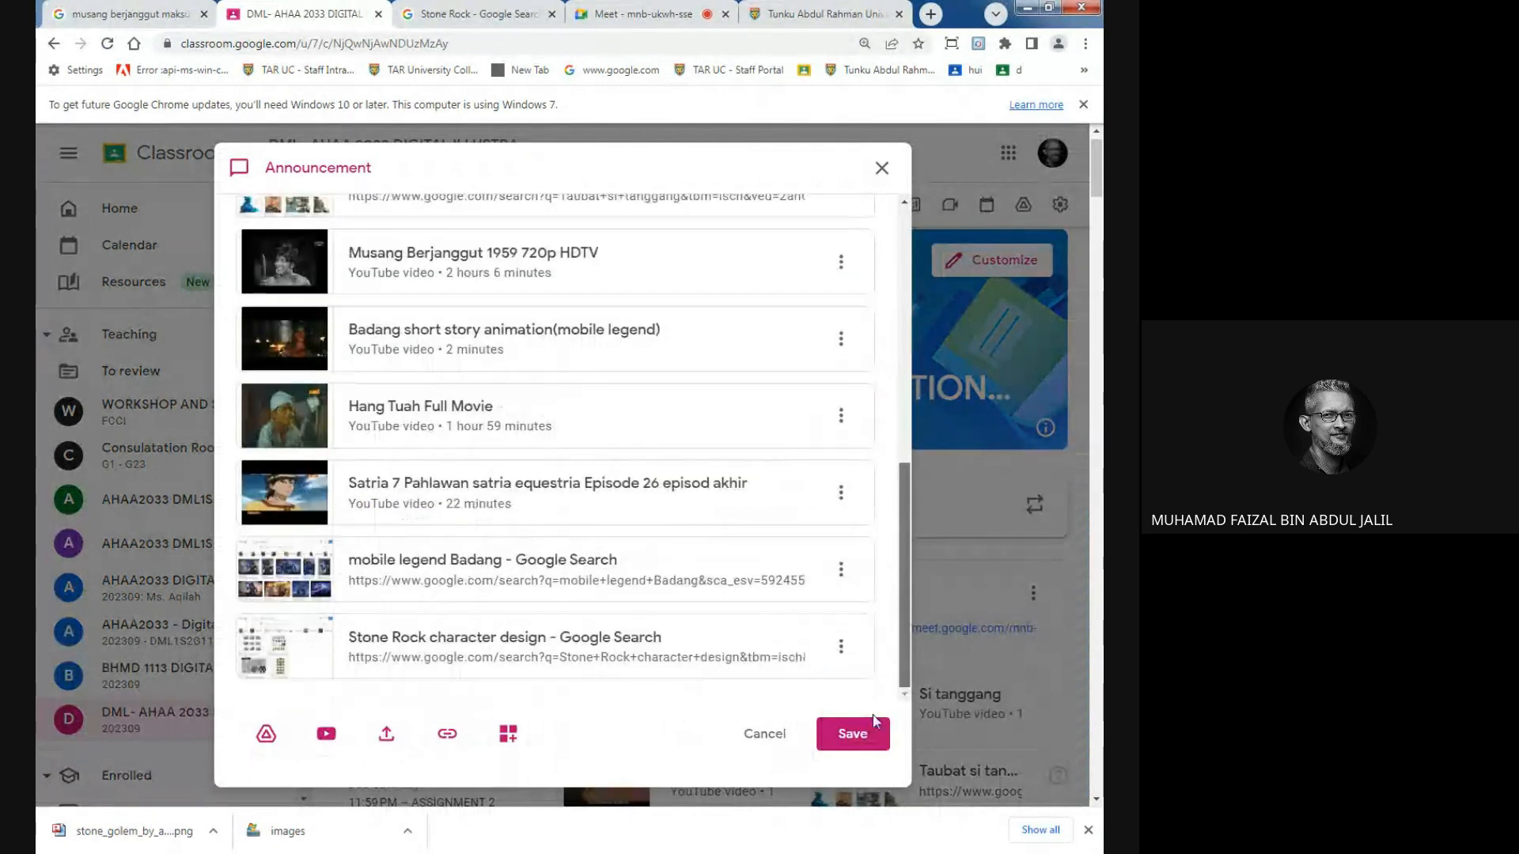
Attach the copied Stone Rock search link to the announcement and save the post.
{"action": "left_click", "coordinate": [447, 734]}
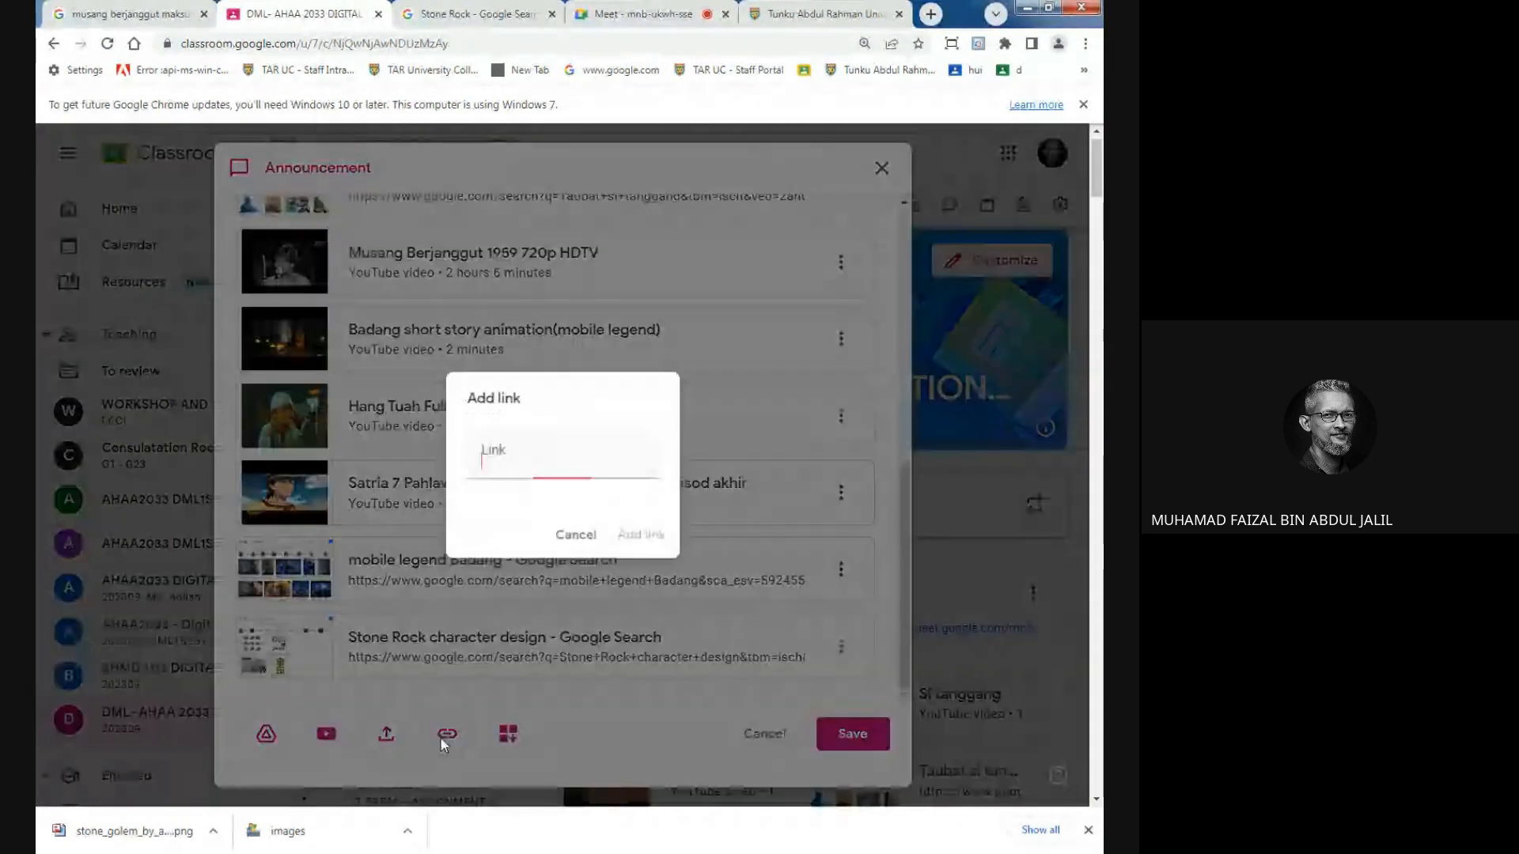
{"action": "key", "text": "ctrl+v"}
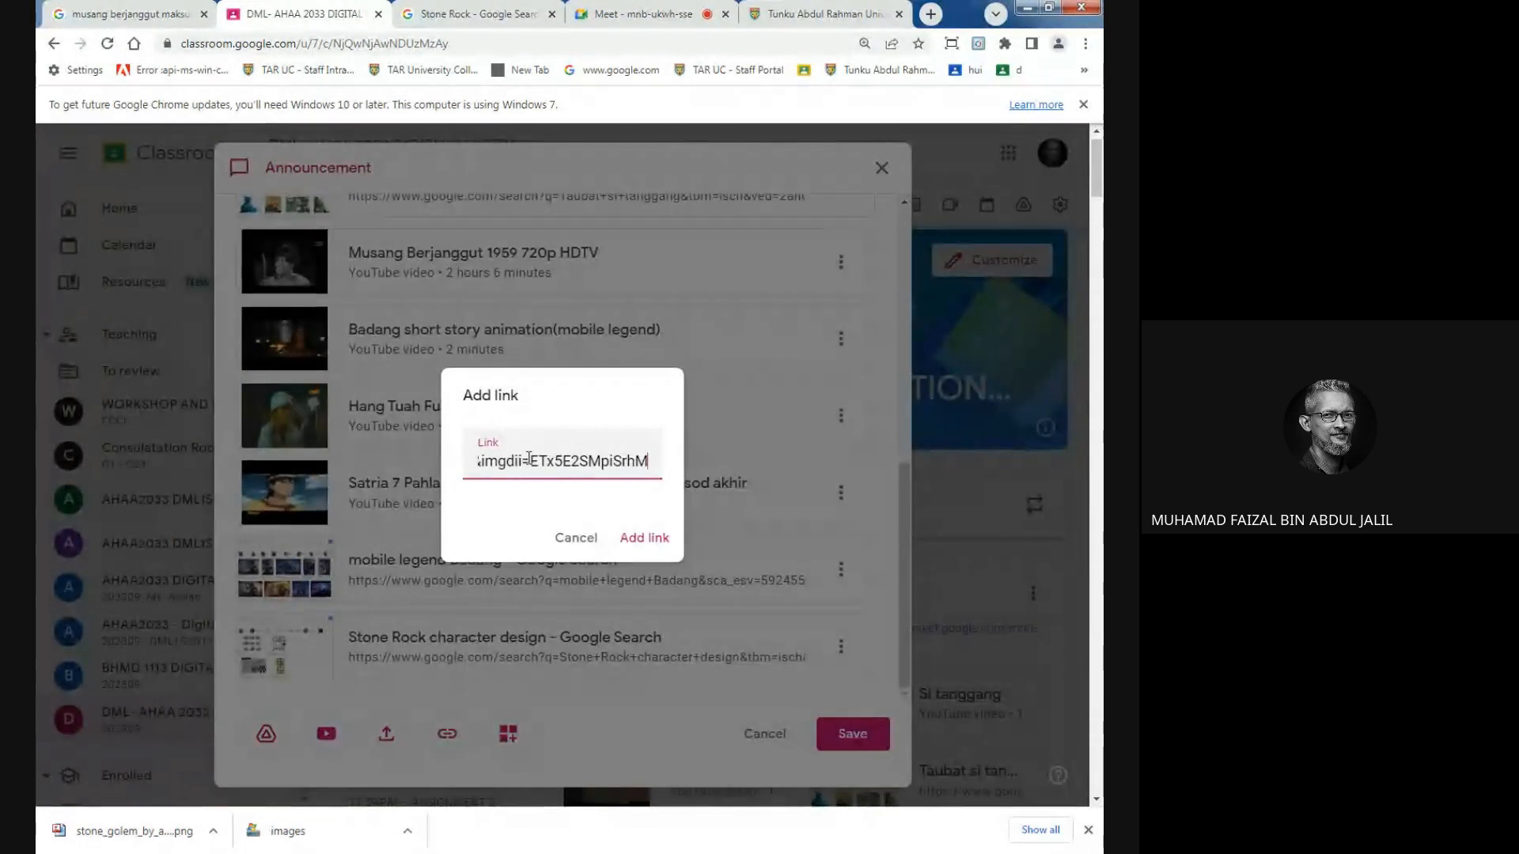
{"action": "left_click", "coordinate": [638, 538]}
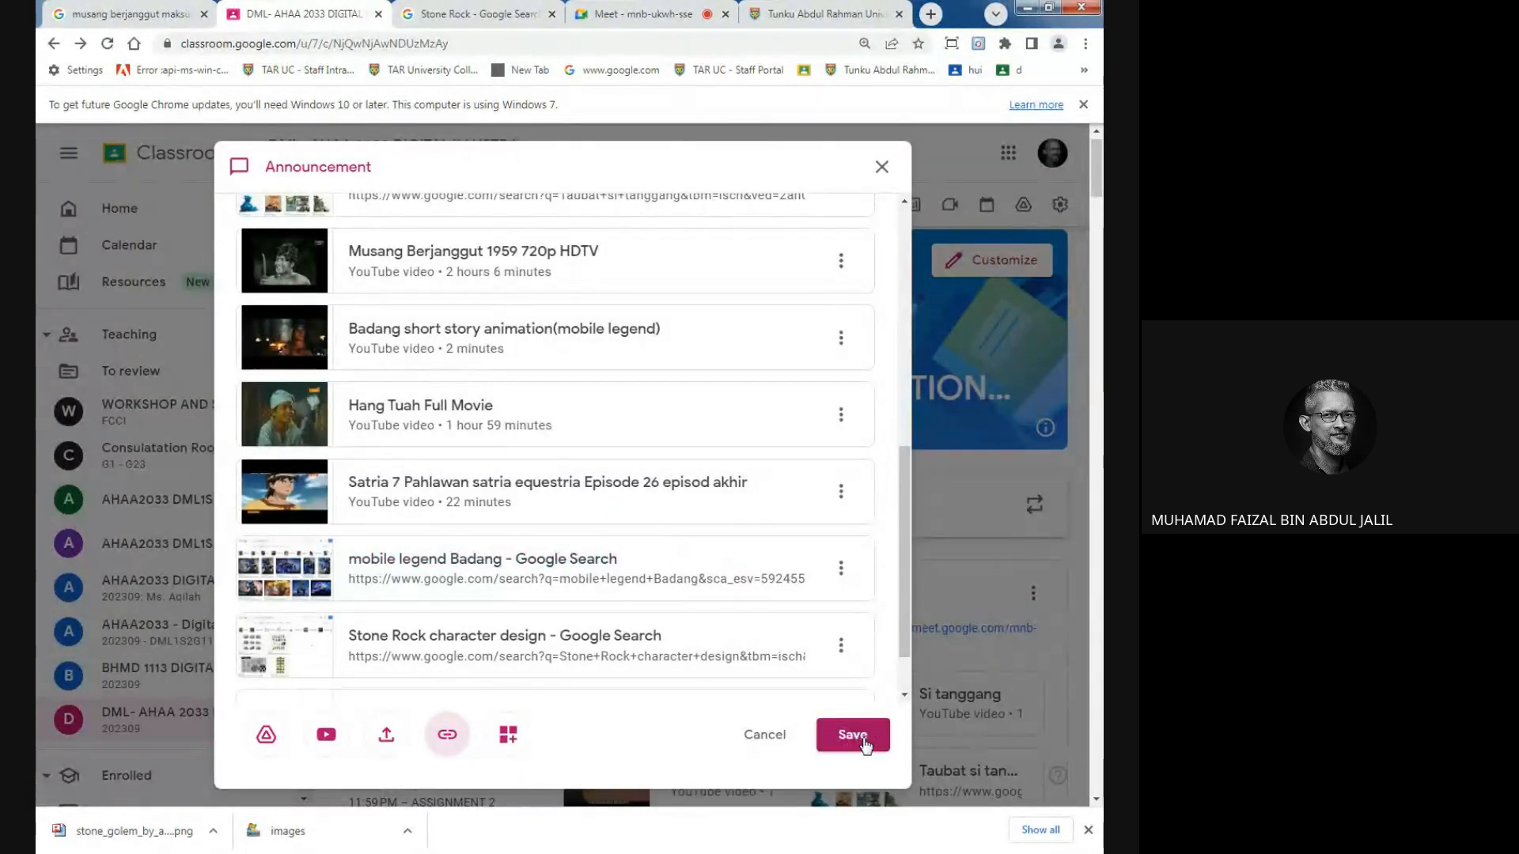
{"action": "left_click", "coordinate": [869, 730]}
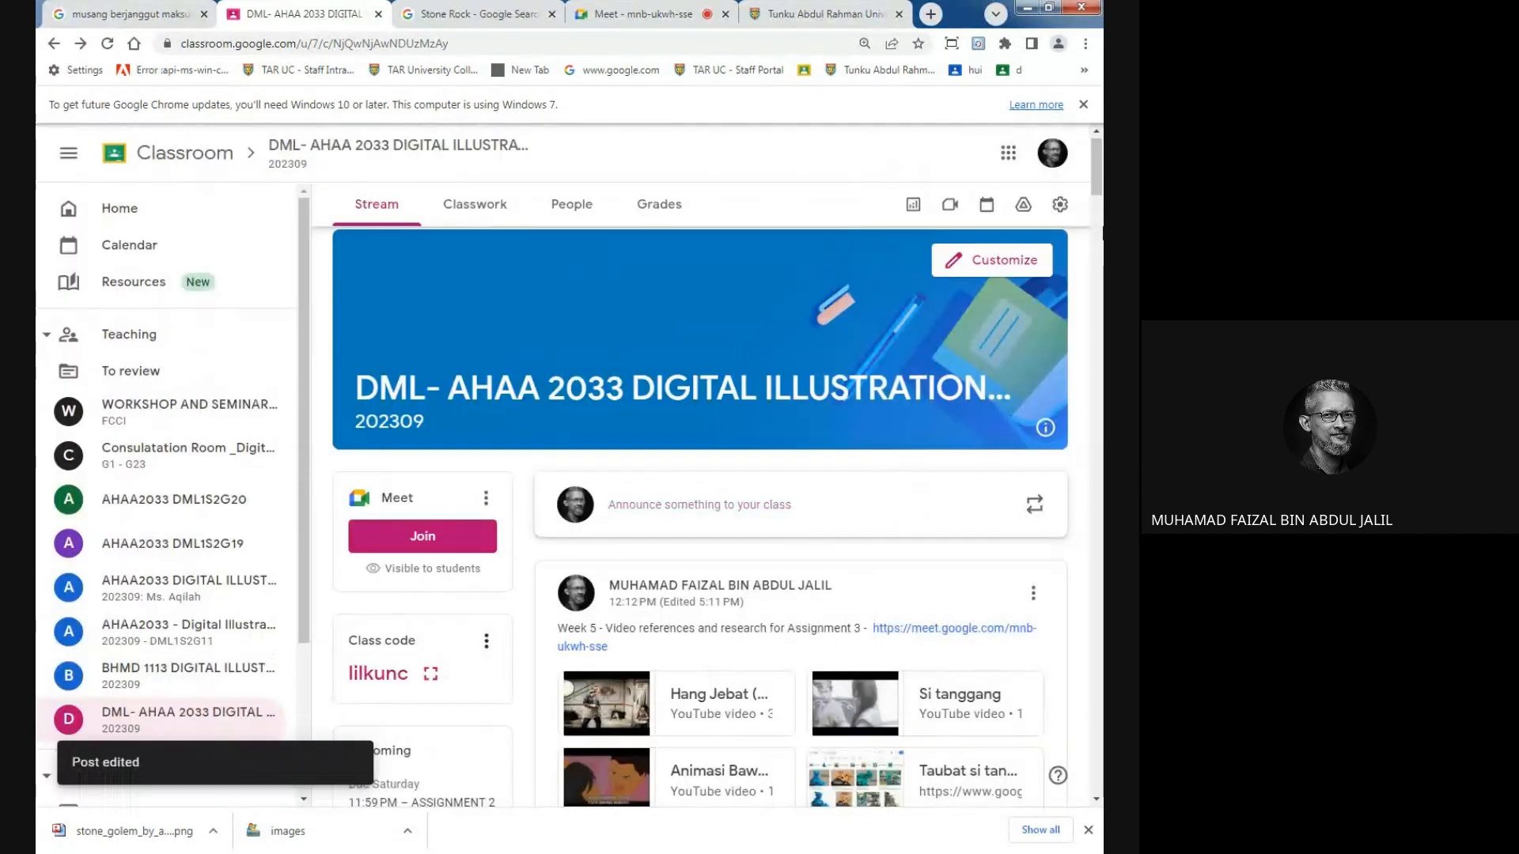
Return to Photoshop and hide the sketch and ref layers so only the S1 line art shows over the background.
{"action": "mouse_move", "coordinate": [1097, 172]}
{"action": "left_mouse_down"}
{"action": "mouse_move", "coordinate": [1100, 231]}
{"action": "mouse_move", "coordinate": [1101, 172]}
{"action": "left_mouse_up"}
{"action": "left_click", "coordinate": [633, 14]}
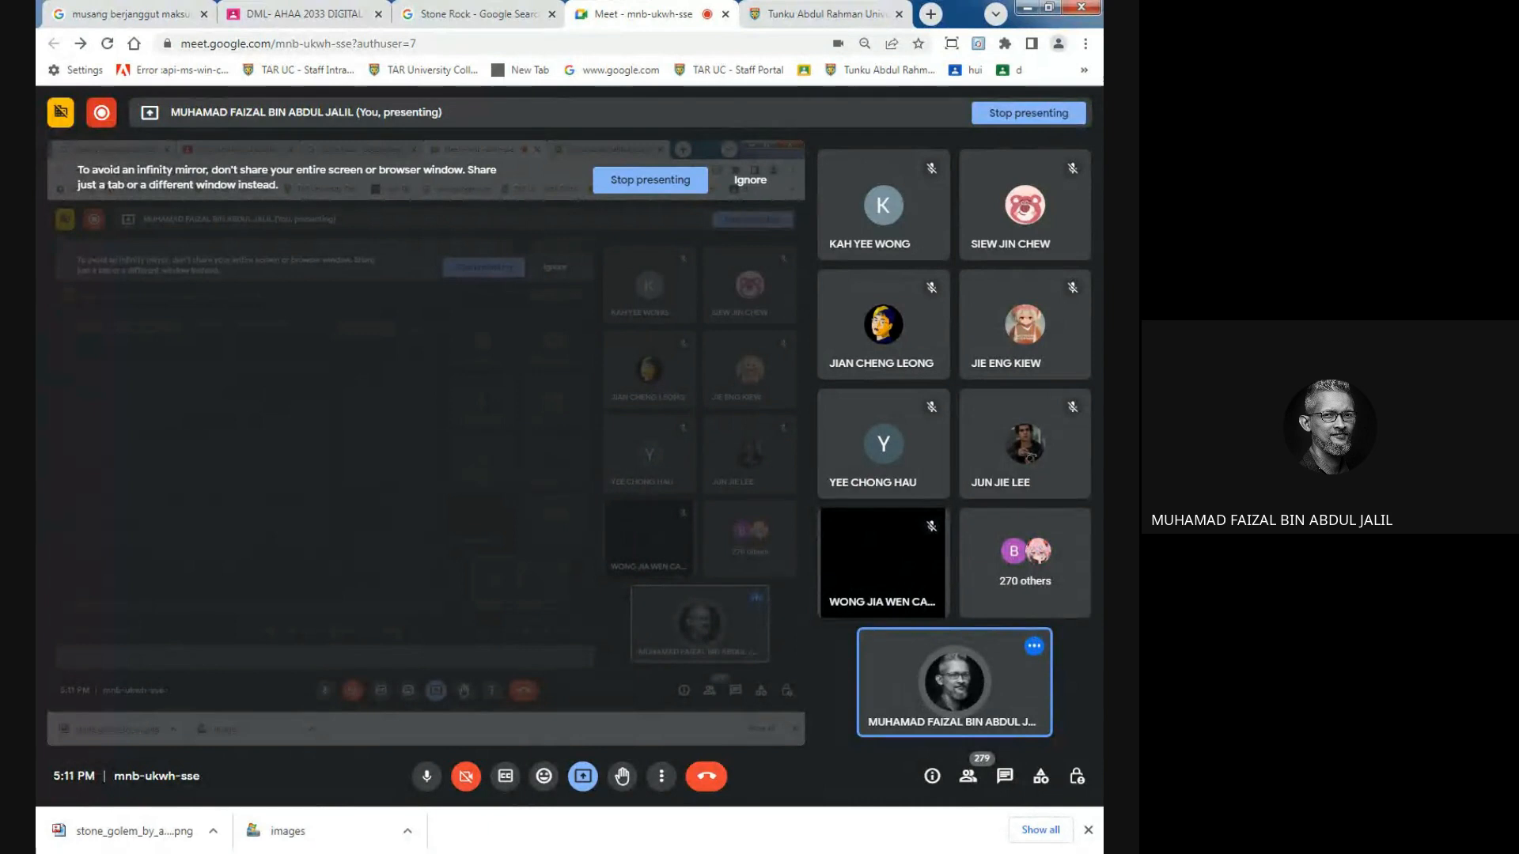
{"action": "key", "text": "alt+Tab"}
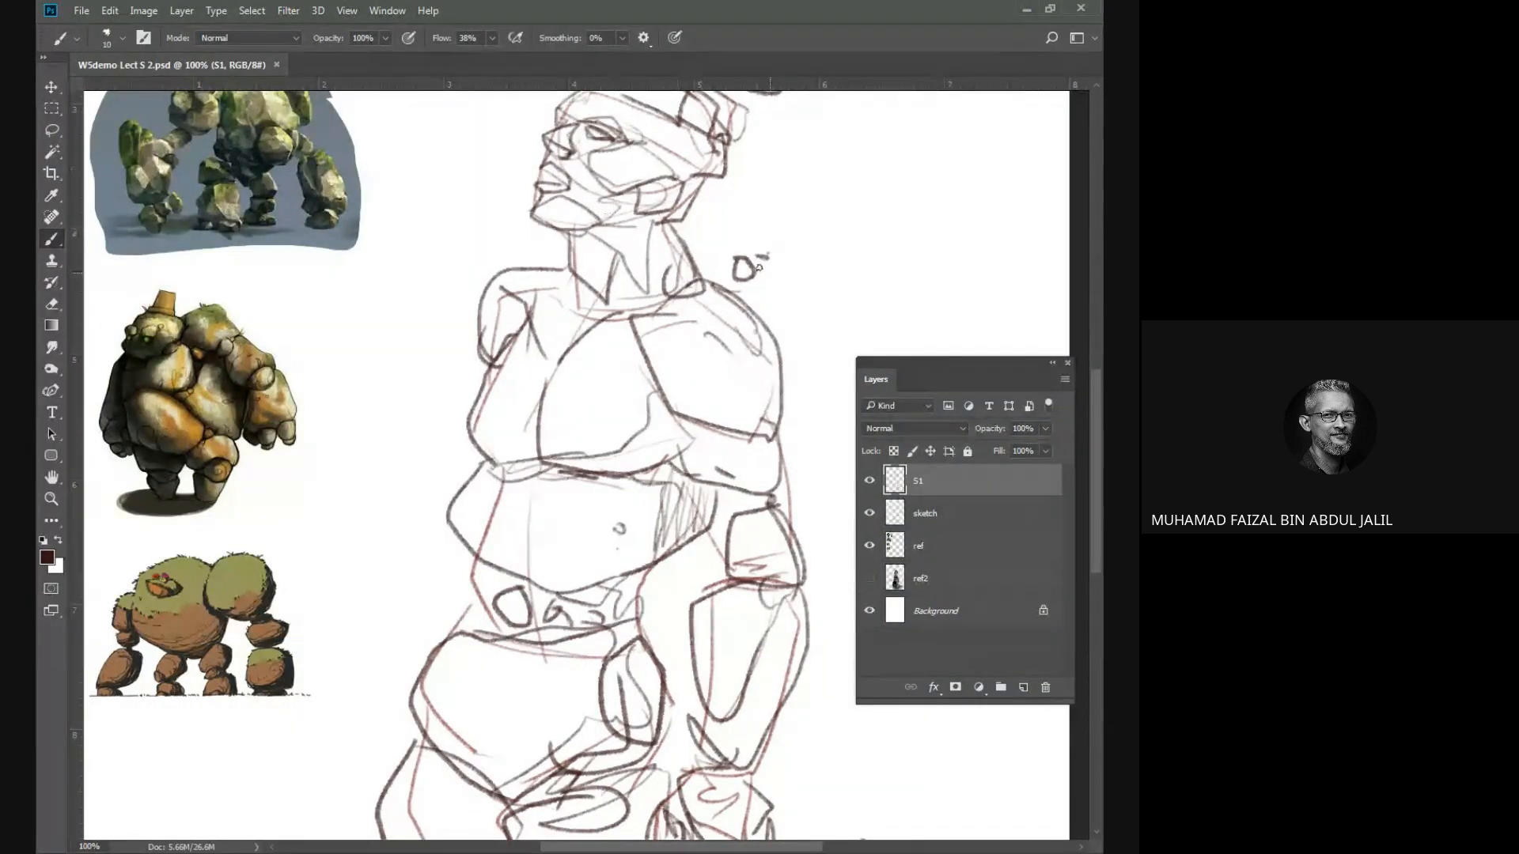
{"action": "mouse_move", "coordinate": [708, 256]}
{"action": "left_mouse_down"}
{"action": "mouse_move", "coordinate": [663, 372]}
{"action": "mouse_move", "coordinate": [658, 320]}
{"action": "mouse_move", "coordinate": [651, 367]}
{"action": "mouse_move", "coordinate": [701, 417]}
{"action": "mouse_move", "coordinate": [733, 514]}
{"action": "mouse_move", "coordinate": [733, 599]}
{"action": "mouse_move", "coordinate": [715, 378]}
{"action": "mouse_move", "coordinate": [735, 171]}
{"action": "left_mouse_up"}
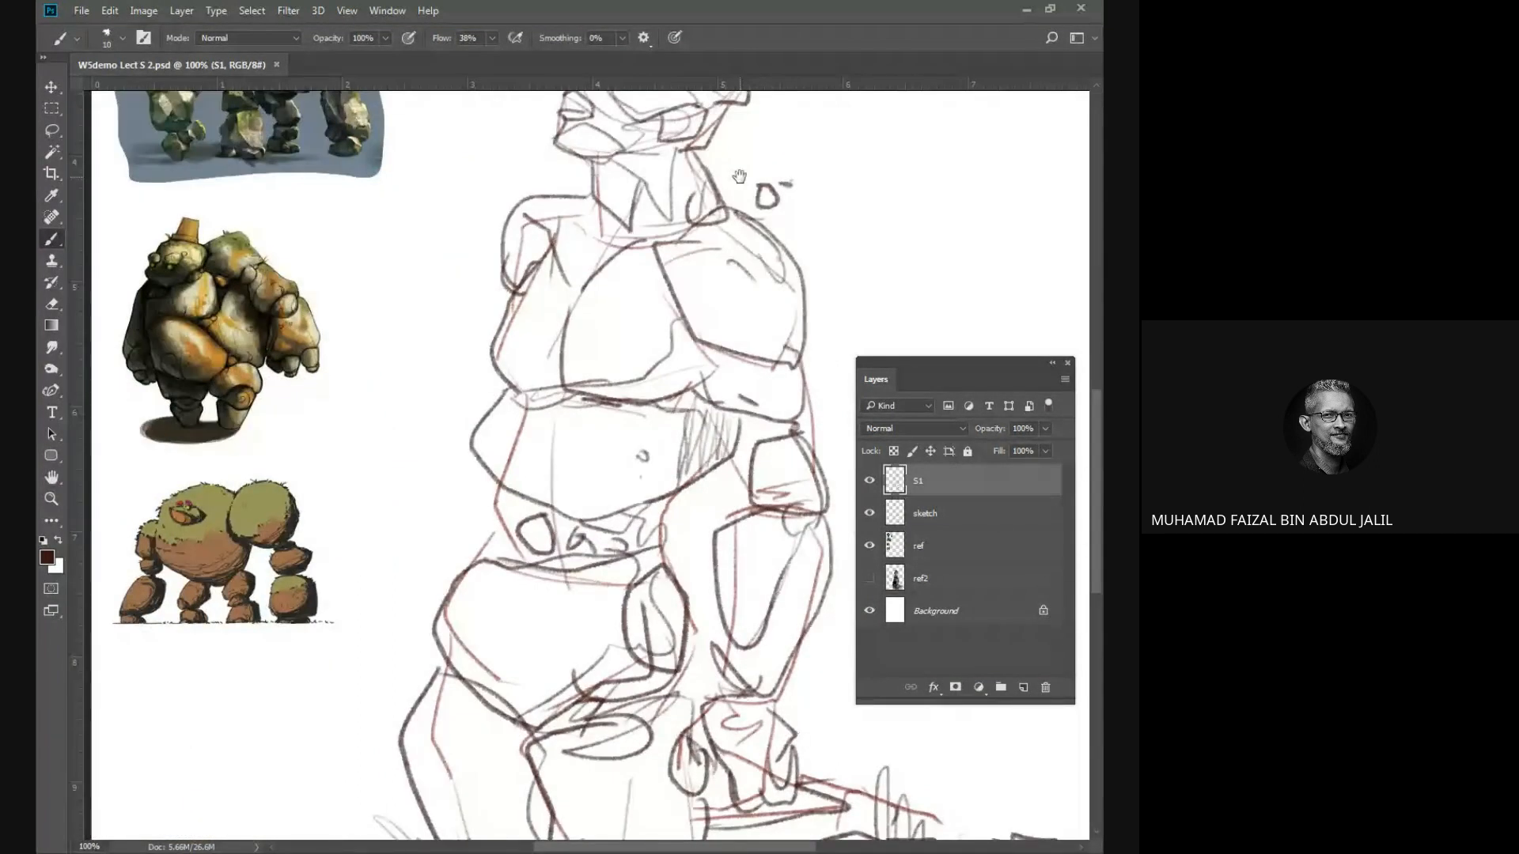
{"action": "left_click", "coordinate": [869, 513]}
{"action": "left_click", "coordinate": [869, 514]}
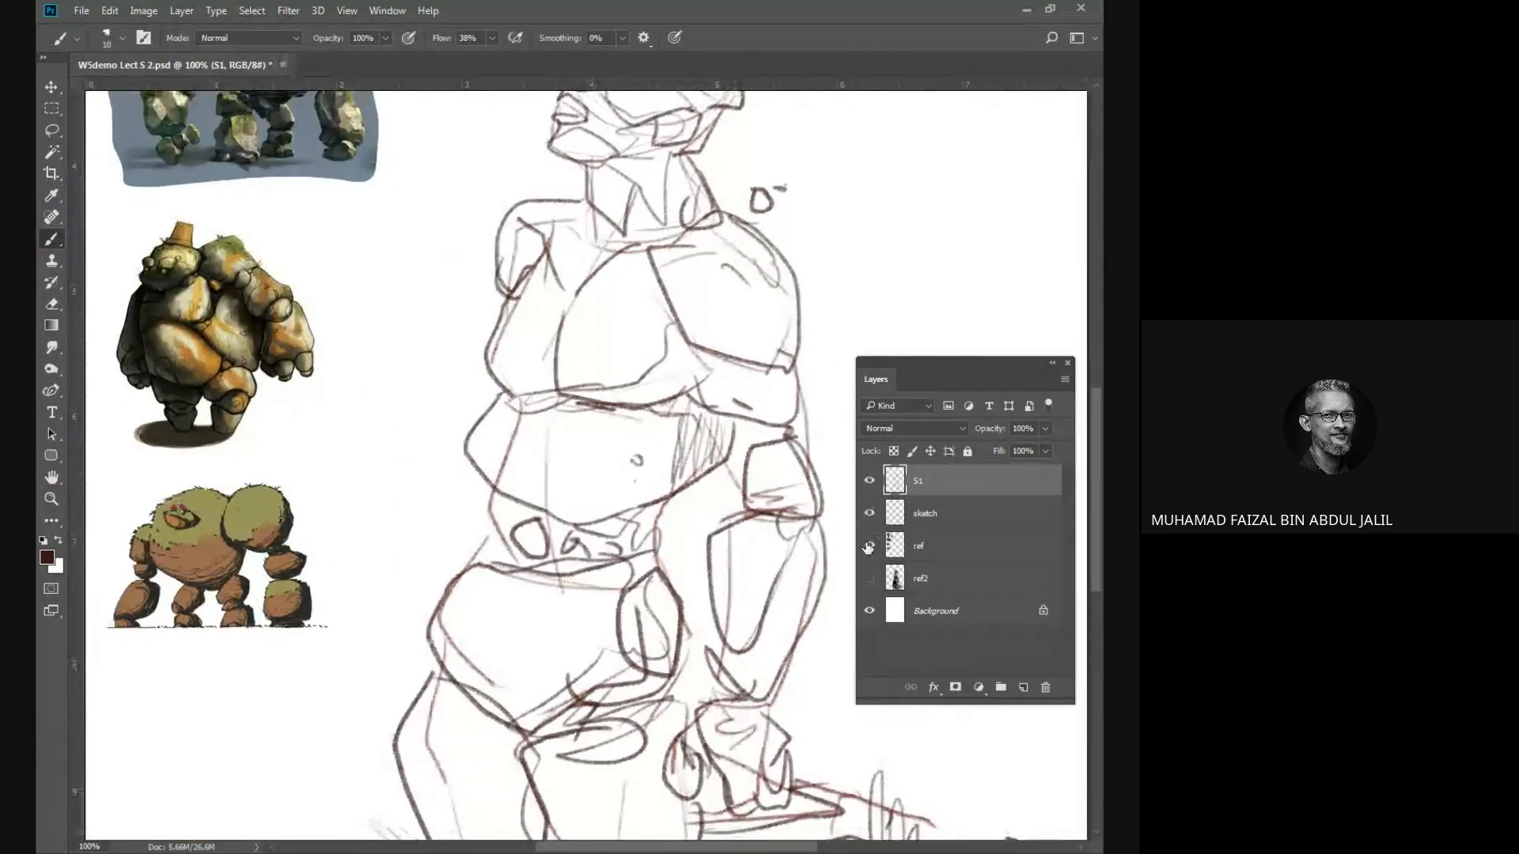
{"action": "left_click", "coordinate": [869, 546]}
{"action": "left_click", "coordinate": [867, 515]}
{"action": "key", "text": "ctrl+minus"}
{"action": "key", "text": "ctrl+minus"}
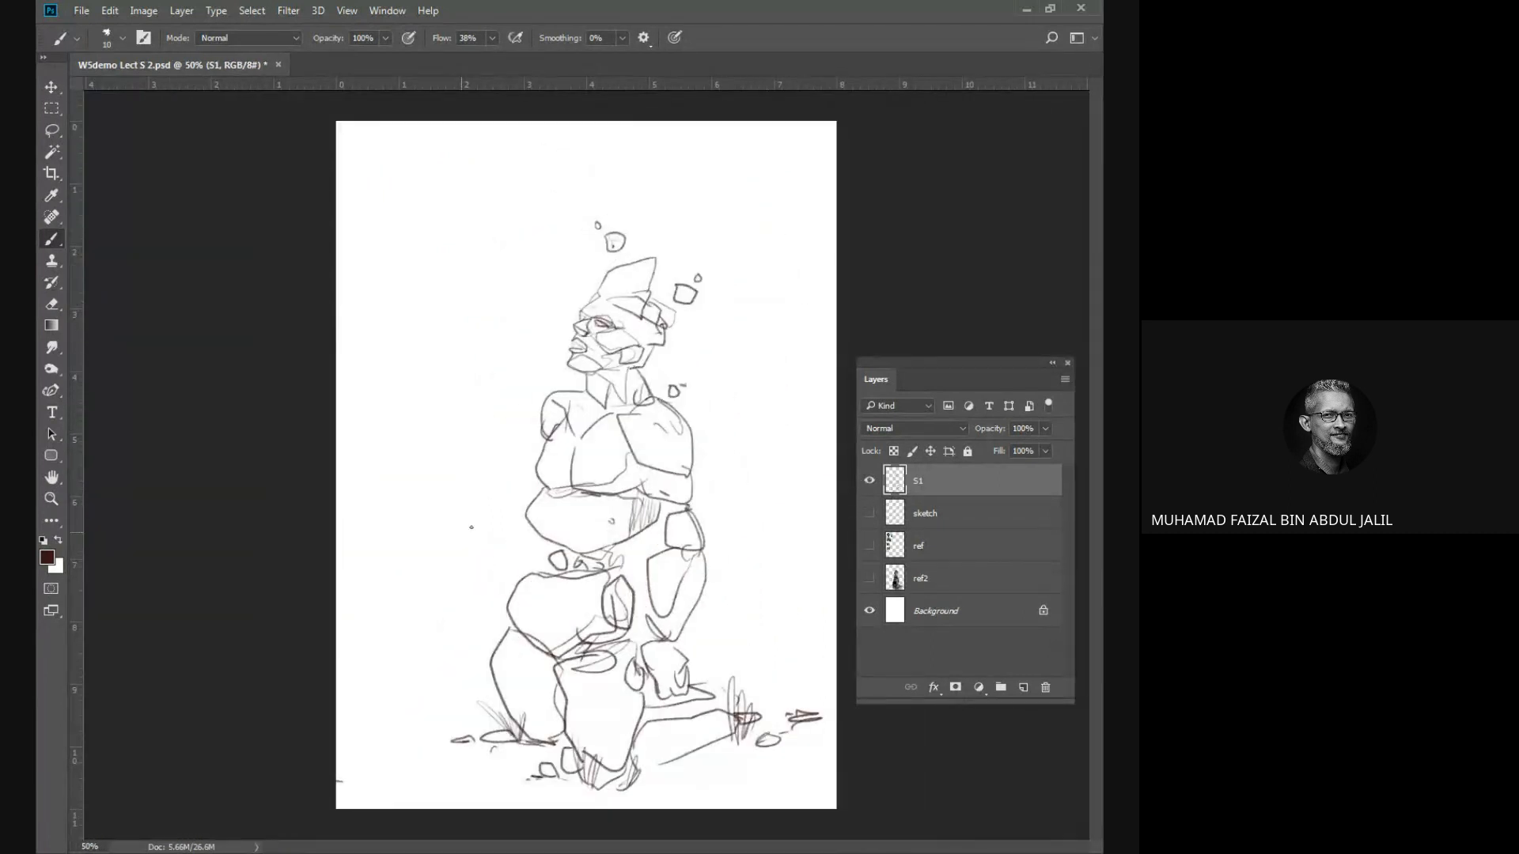
Brush an uneven ground line with small stones on S1, from behind the golem's resting hand to the canvas's right edge.
{"action": "key", "text": "ctrl+plus"}
{"action": "key", "text": "ctrl+plus"}
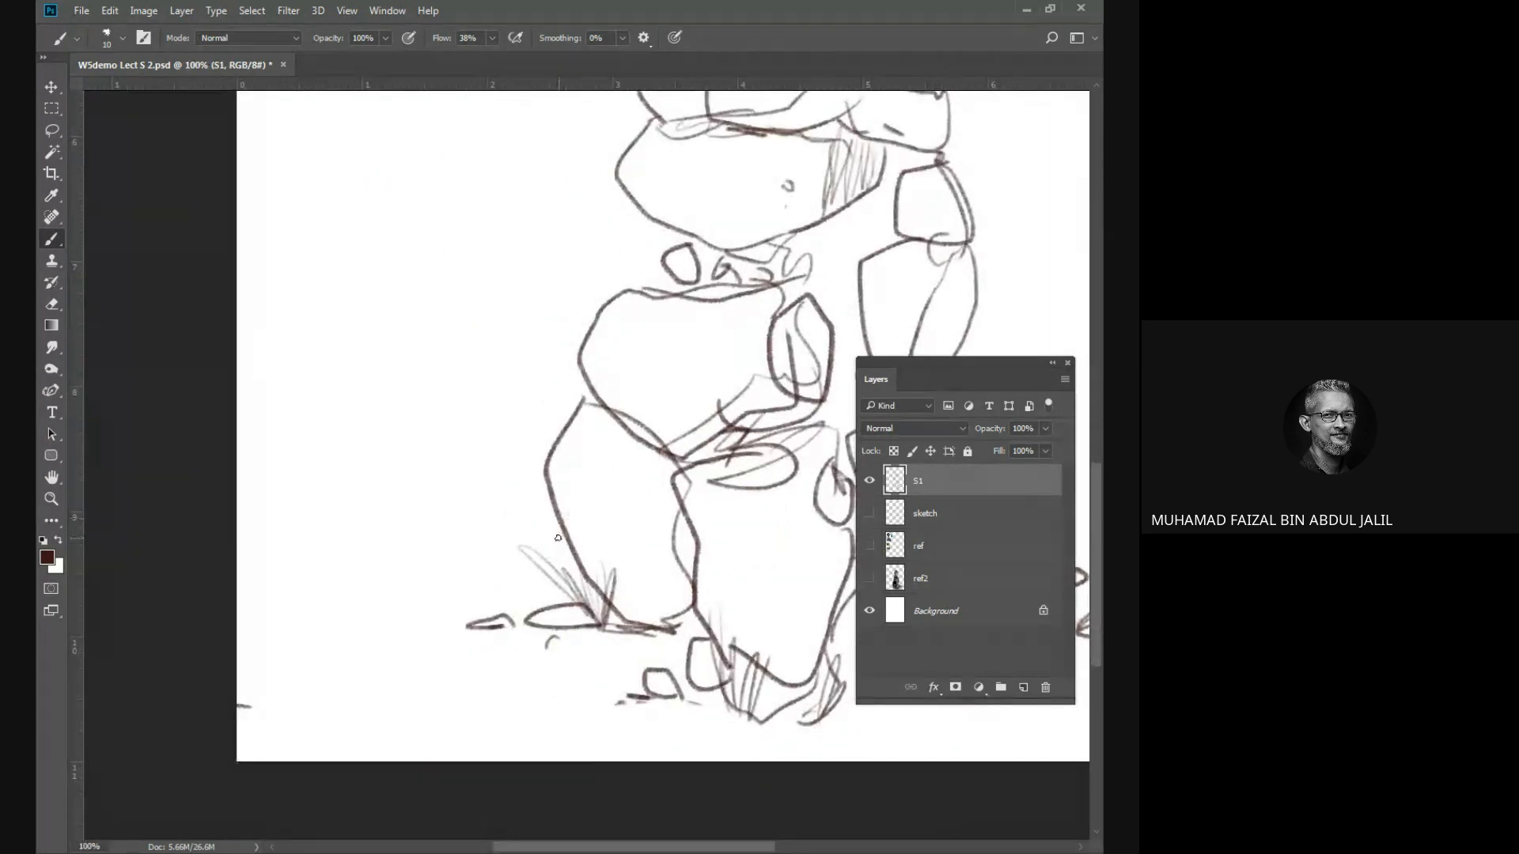
{"action": "left_click_drag", "start_coordinate": [562, 538], "coordinate": [322, 521]}
{"action": "left_click_drag", "start_coordinate": [441, 542], "coordinate": [170, 465]}
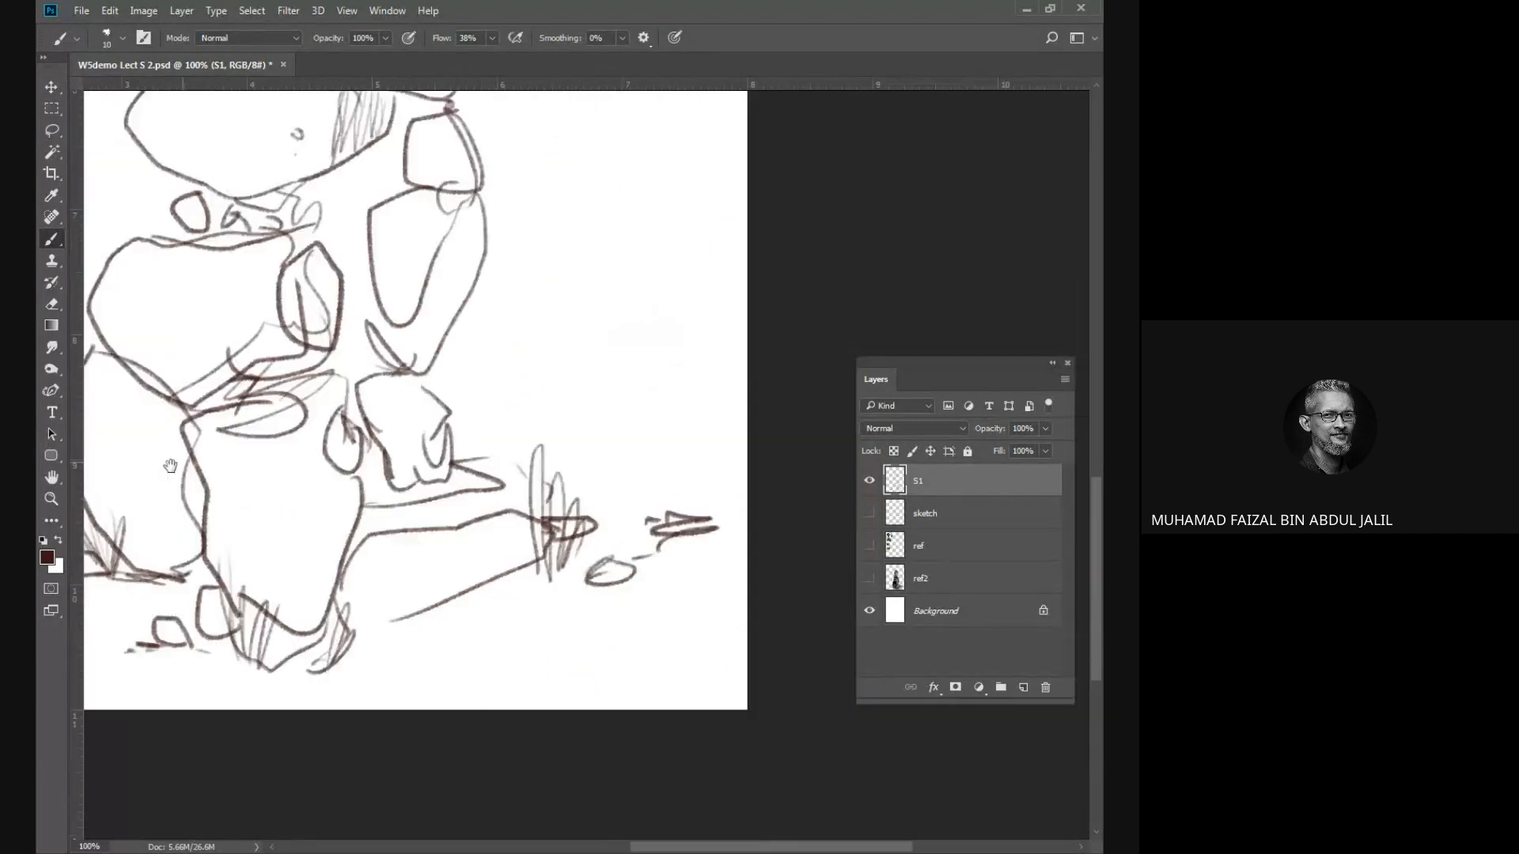
{"action": "left_click_drag", "start_coordinate": [450, 431], "coordinate": [701, 451]}
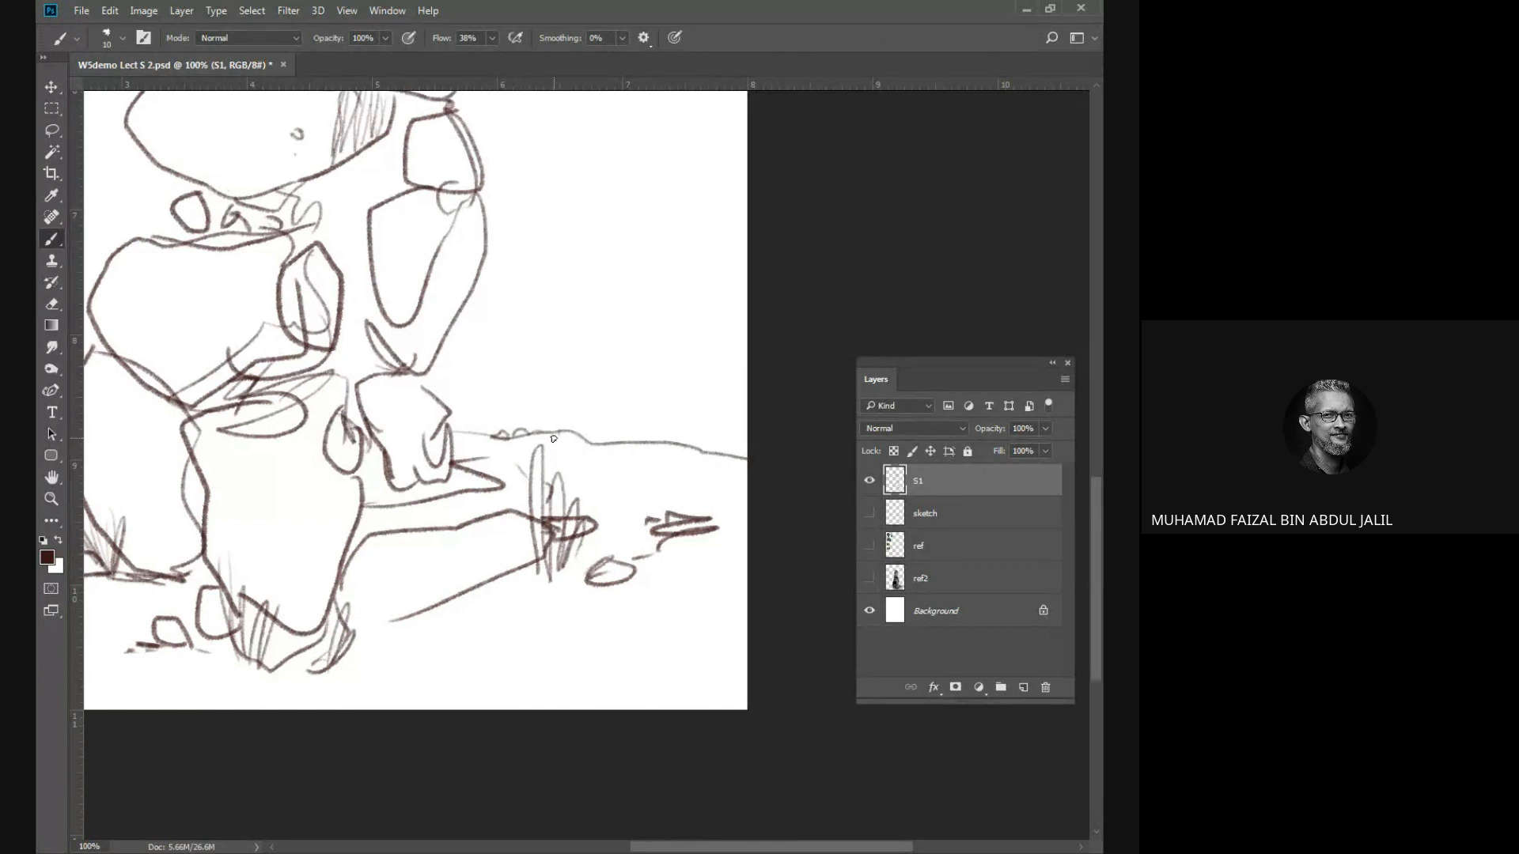
Brush an uneven ground line from the canvas's left edge to the golem's leg, adding small stones and a grass tuft.
{"action": "left_click_drag", "start_coordinate": [494, 443], "coordinate": [836, 432]}
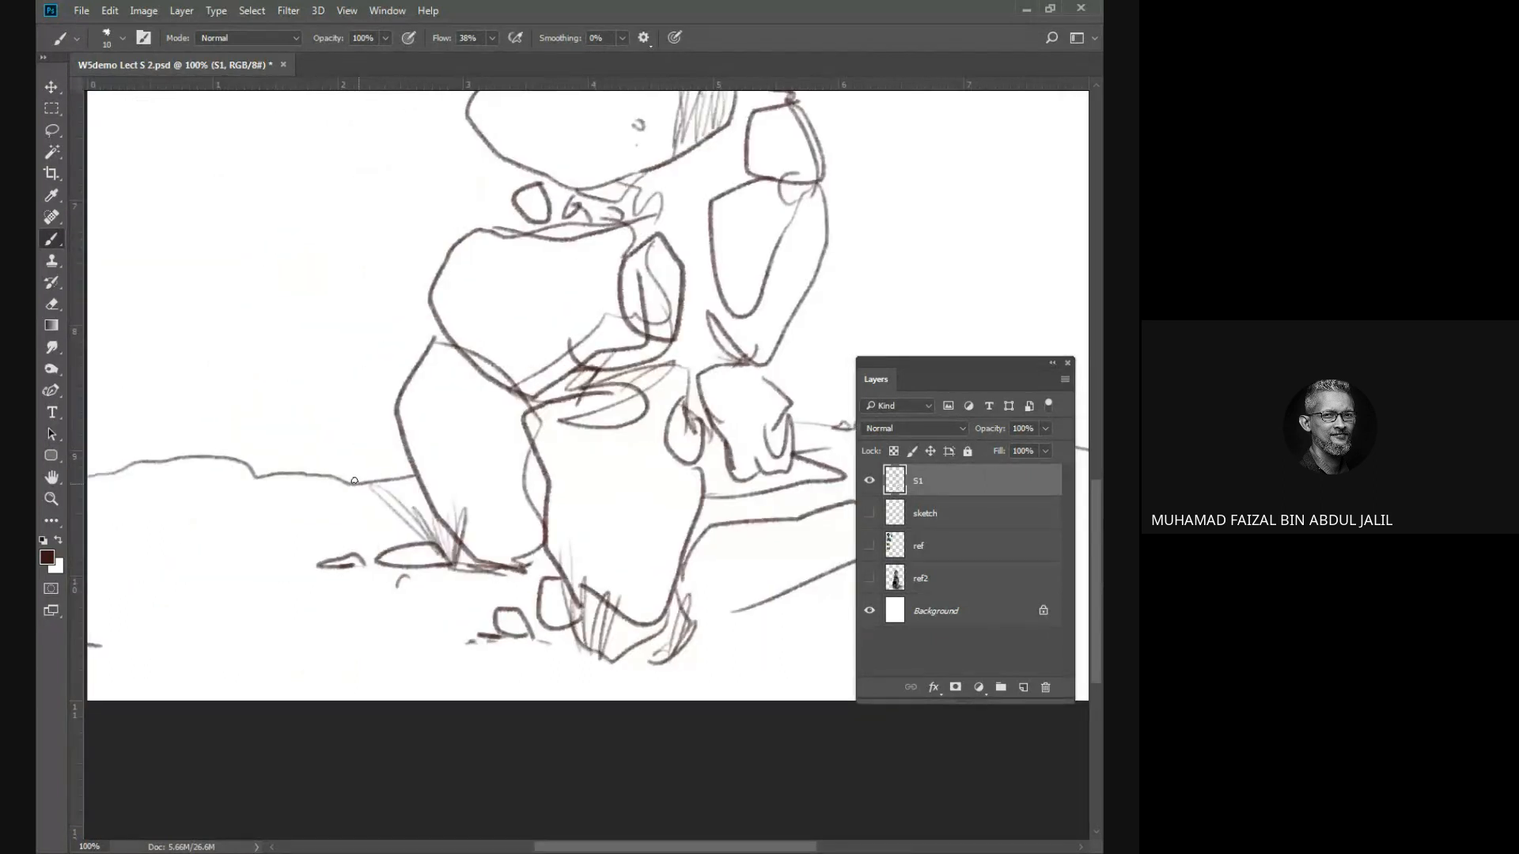
{"action": "left_click_drag", "start_coordinate": [354, 480], "coordinate": [355, 483]}
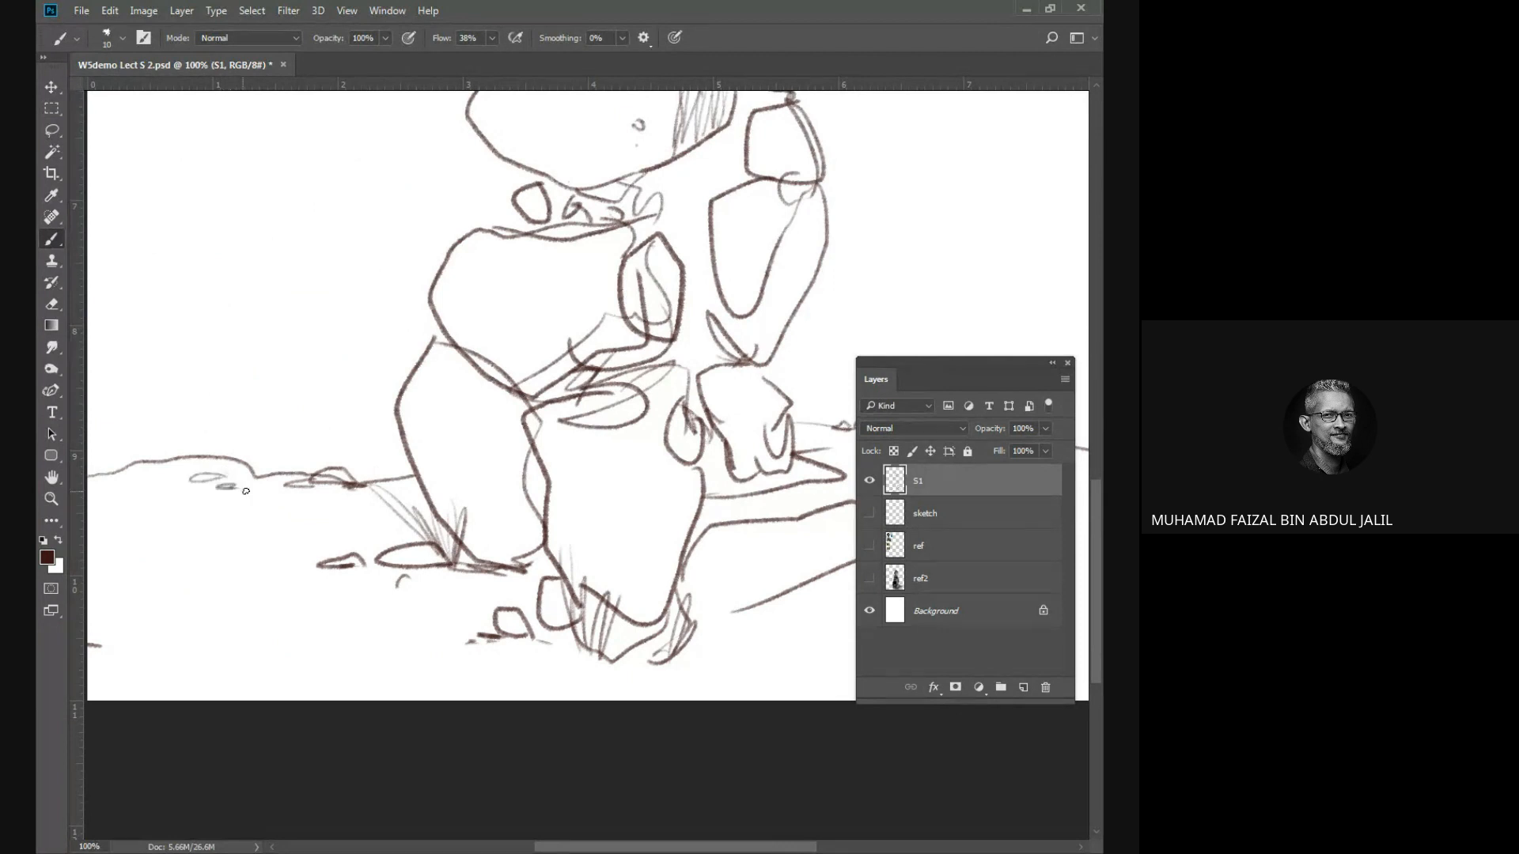
{"action": "left_click_drag", "start_coordinate": [304, 473], "coordinate": [293, 408]}
{"action": "mouse_move", "coordinate": [313, 478]}
{"action": "left_mouse_down"}
{"action": "mouse_move", "coordinate": [324, 449]}
{"action": "mouse_move", "coordinate": [289, 459]}
{"action": "left_mouse_up"}
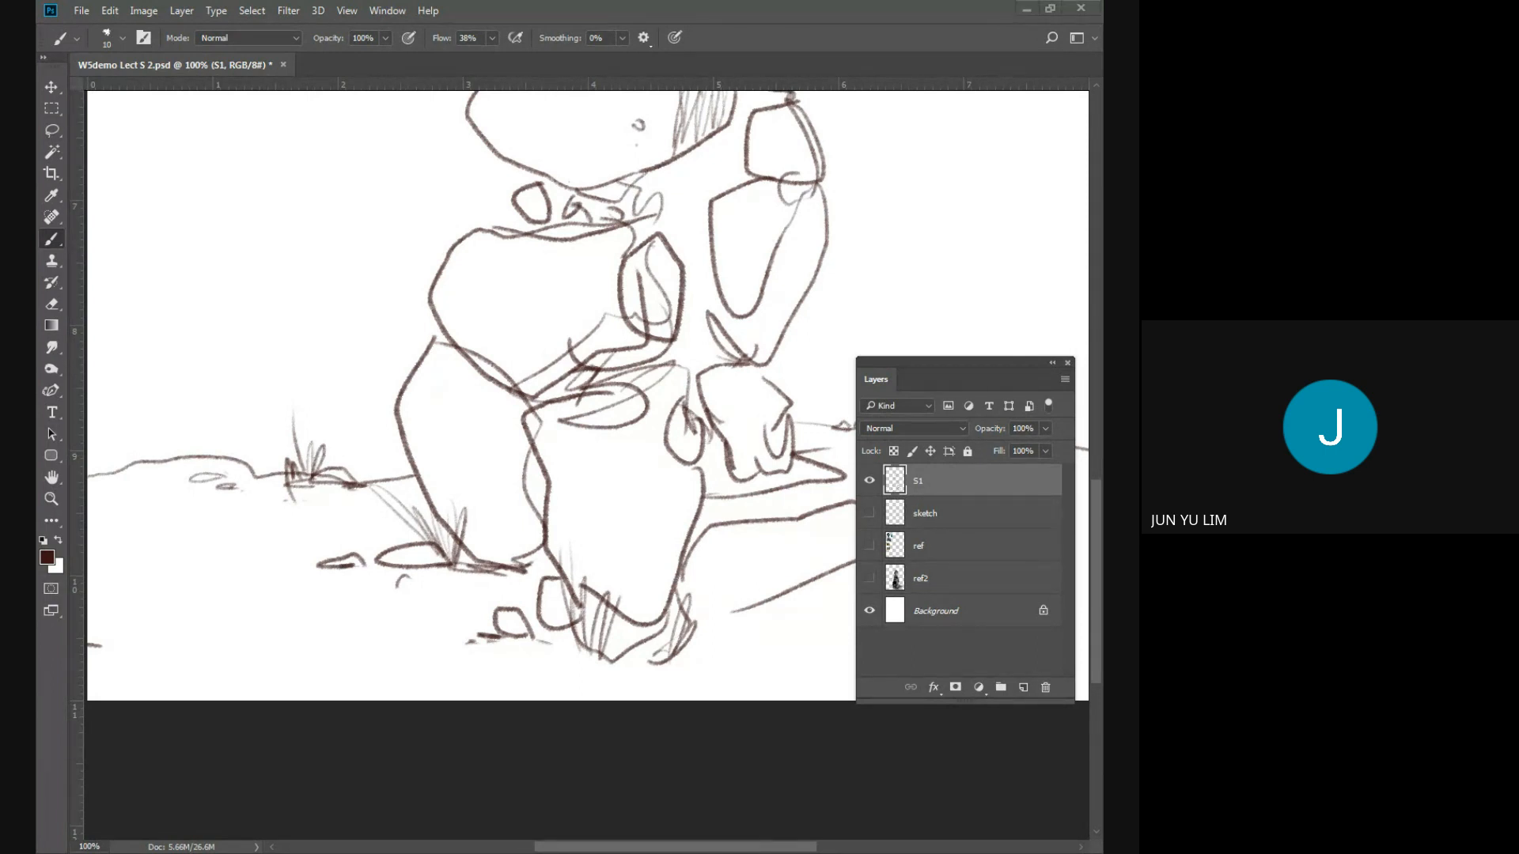
Switch to the Google Meet call, admit the waiting participant and mute the two participants whose microphones are on.
{"action": "key", "text": "alt+Tab"}
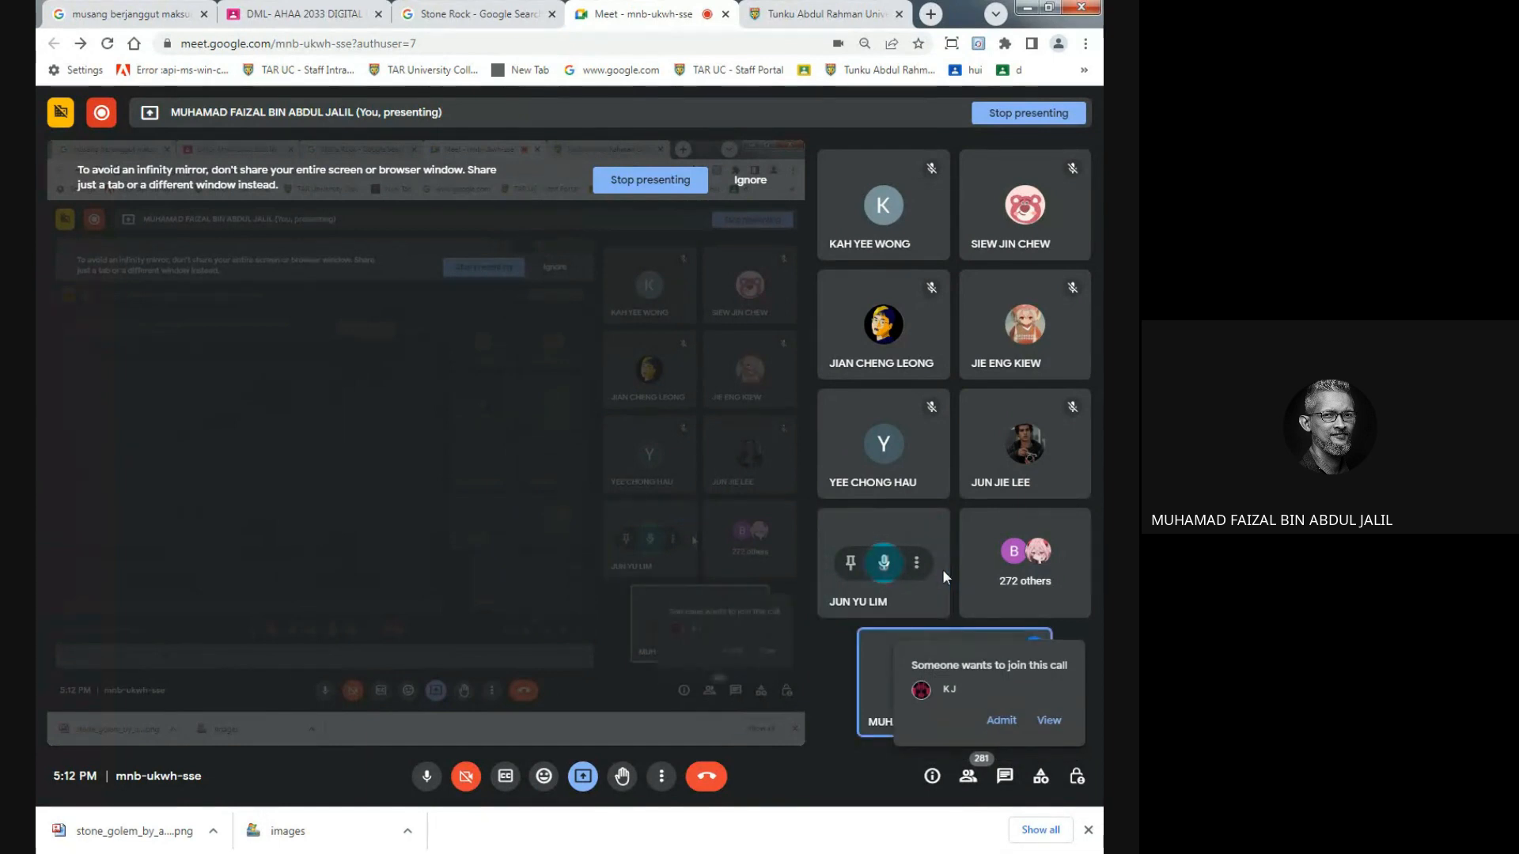
{"action": "left_click", "coordinate": [1001, 720]}
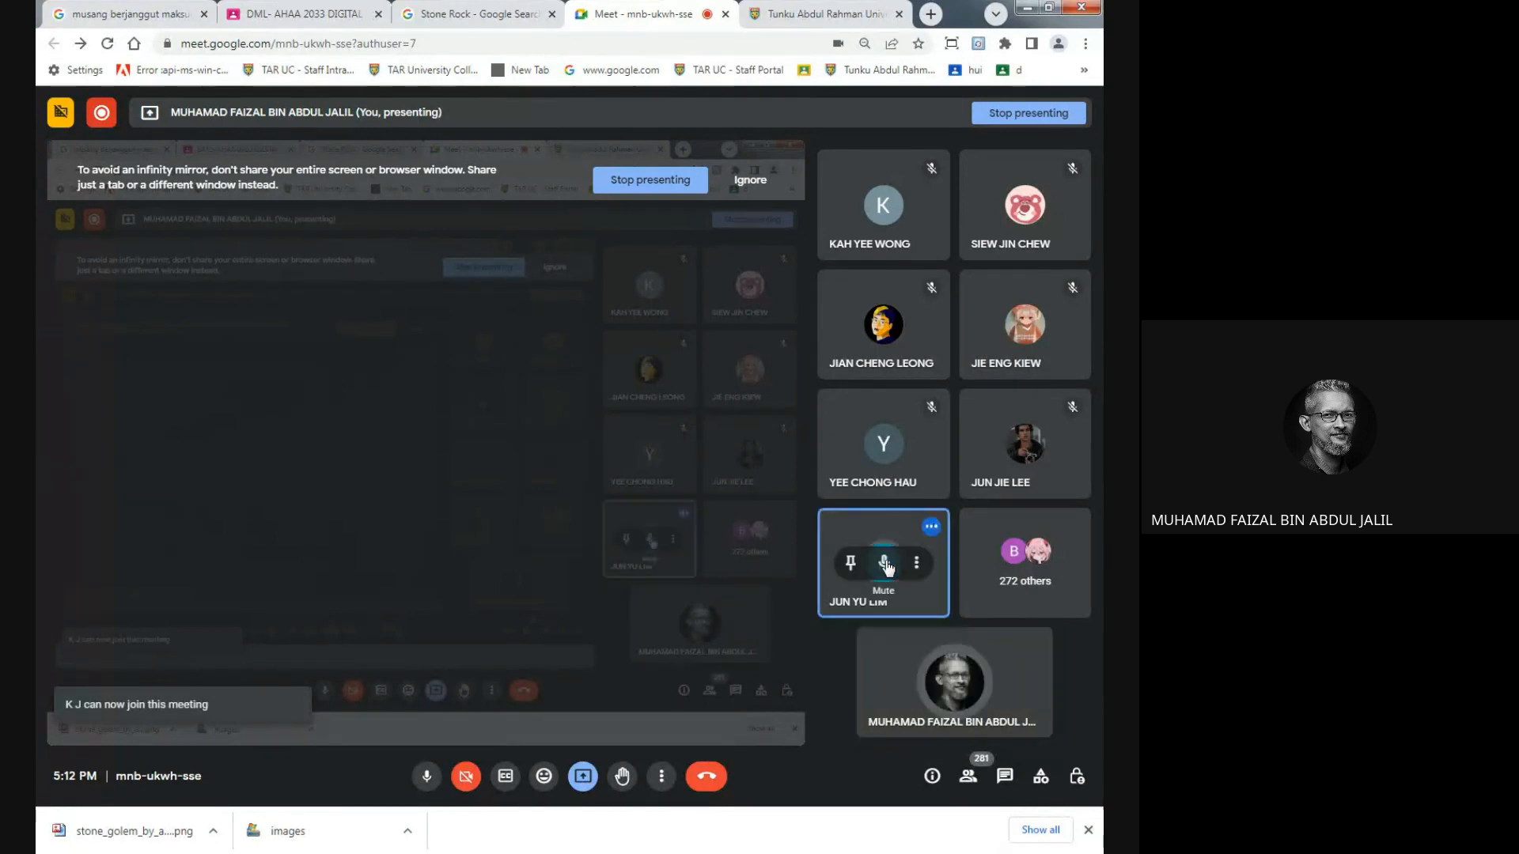
{"action": "left_click", "coordinate": [884, 564]}
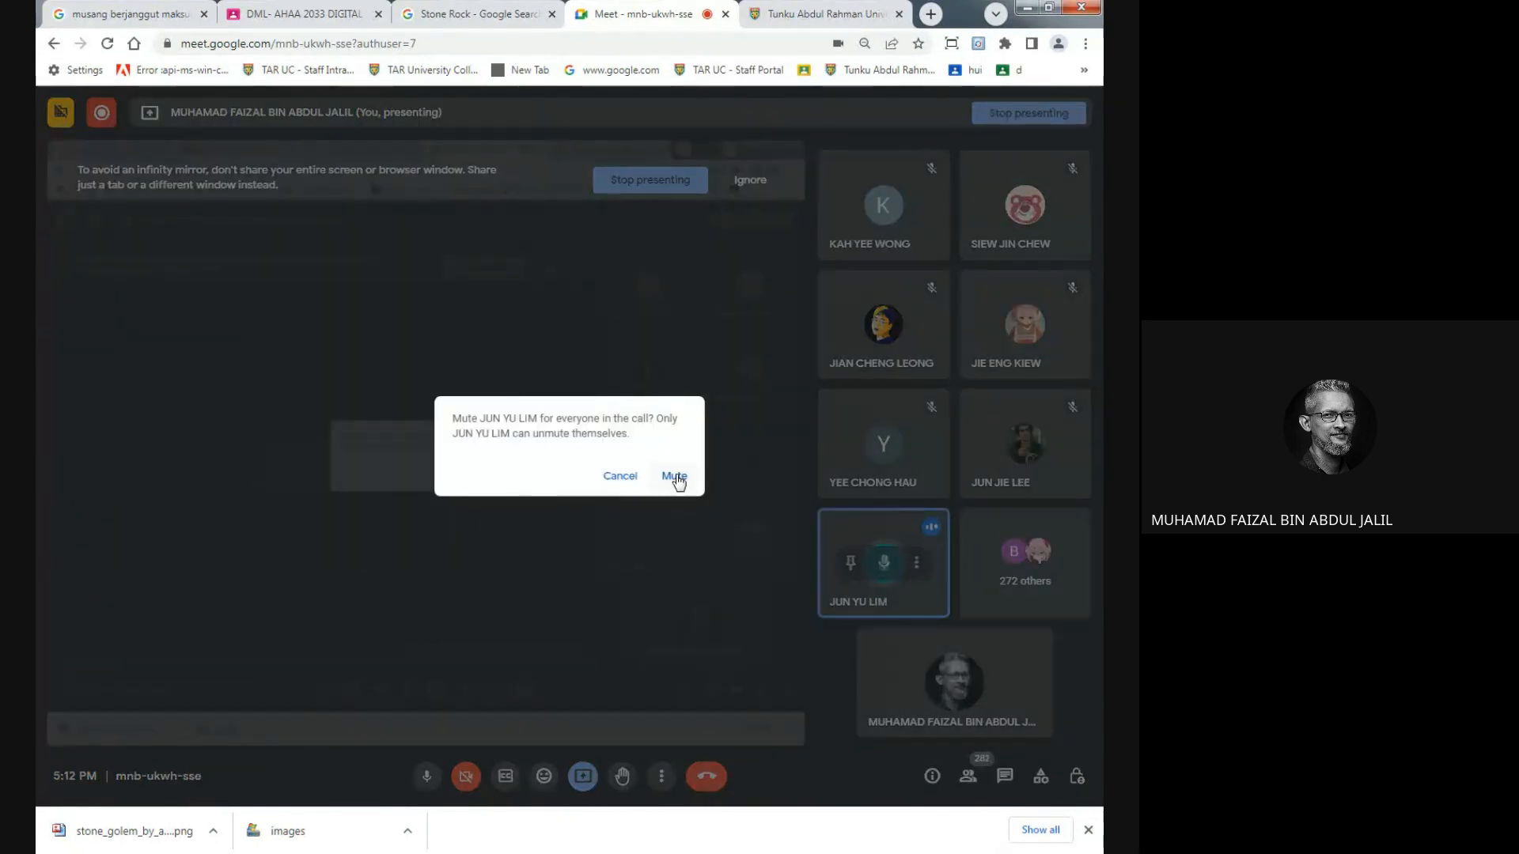
{"action": "left_click", "coordinate": [672, 475]}
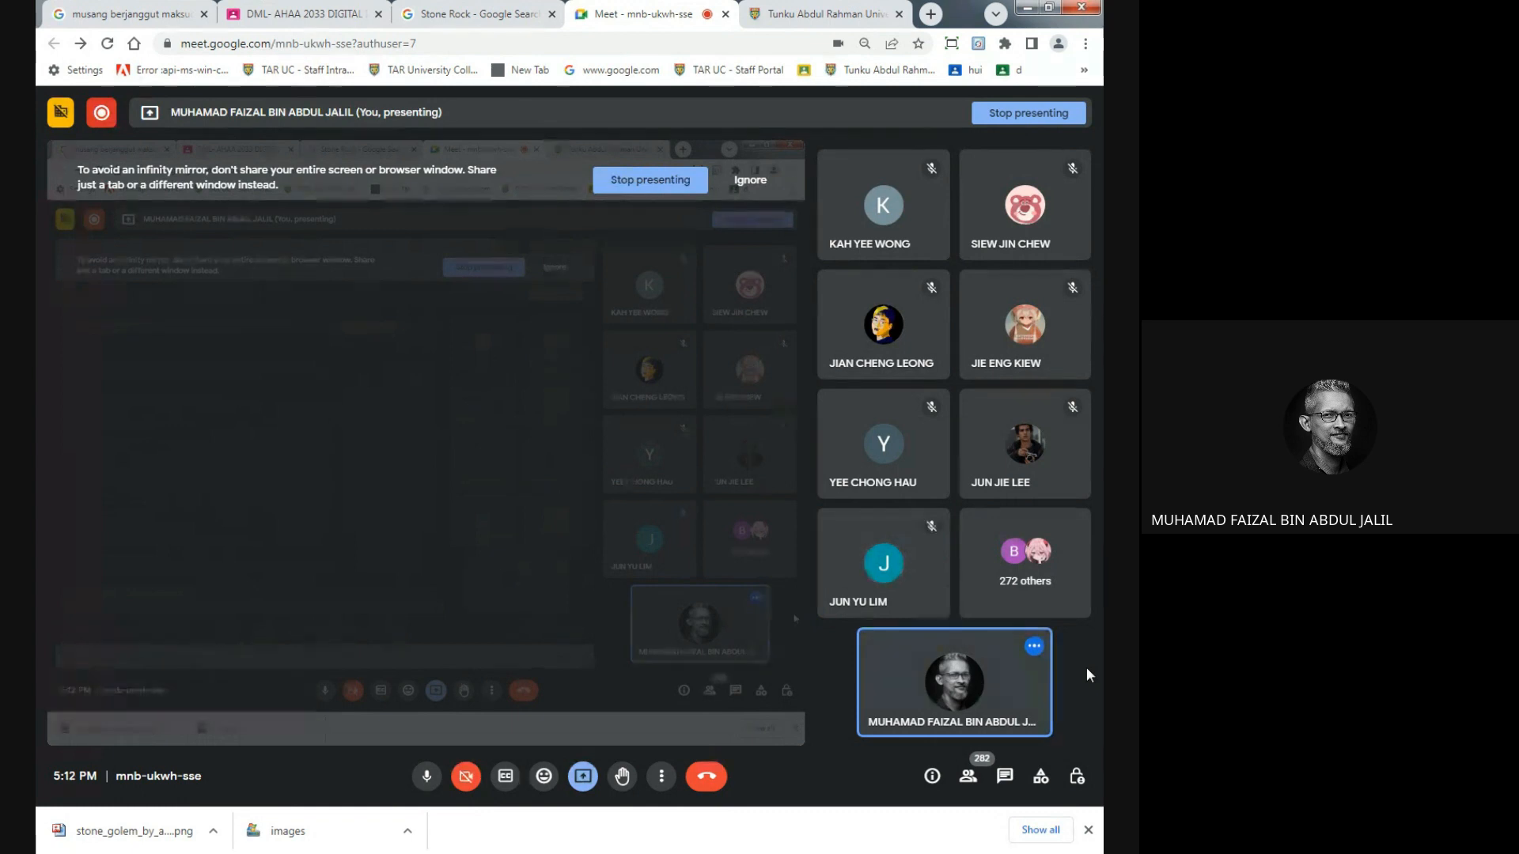
{"action": "mouse_move", "coordinate": [933, 586]}
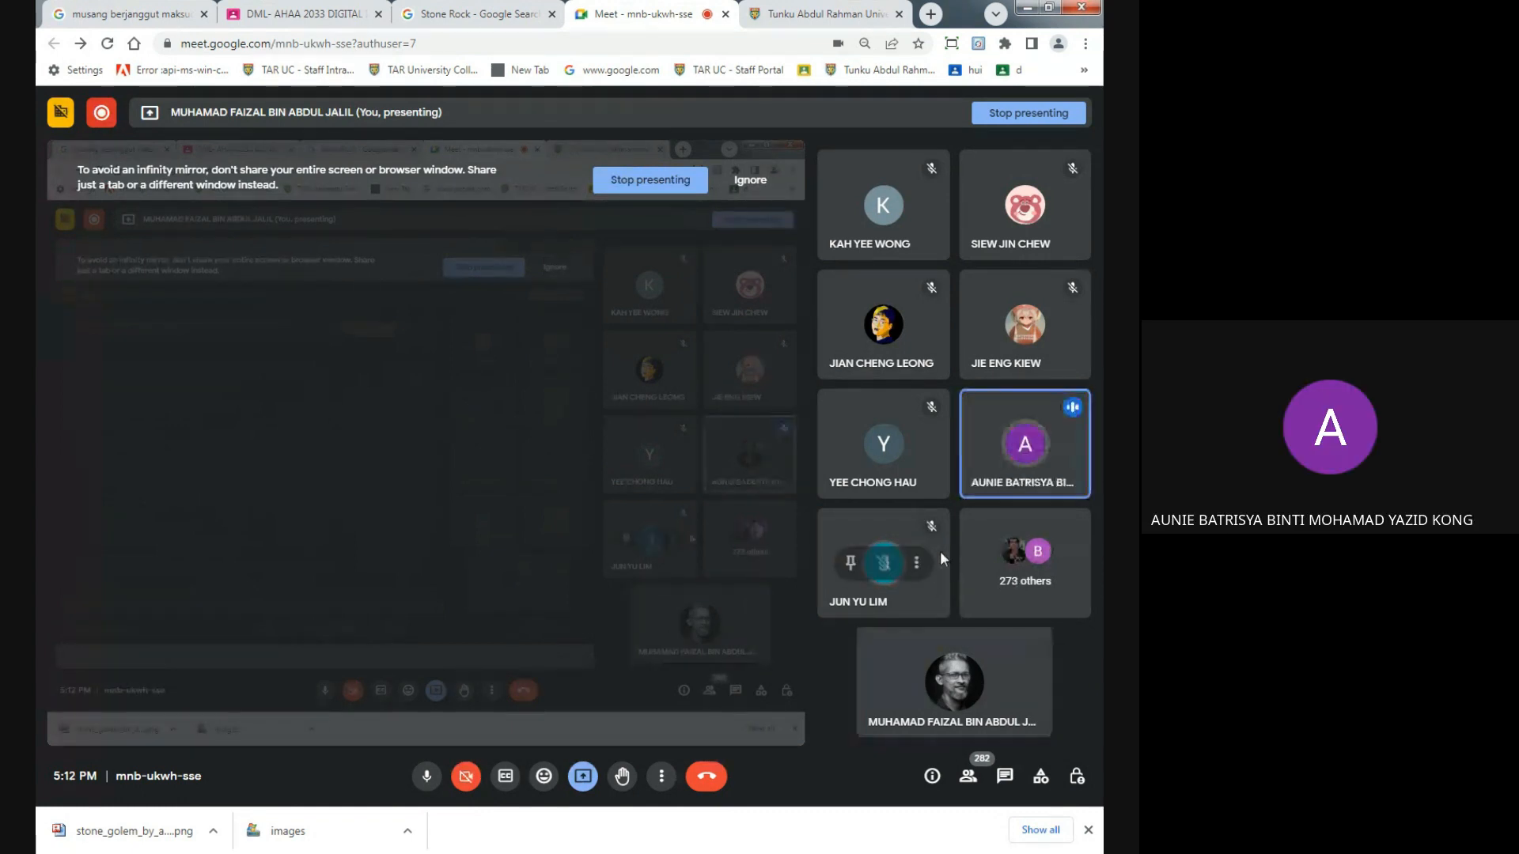
{"action": "mouse_move", "coordinate": [1072, 448]}
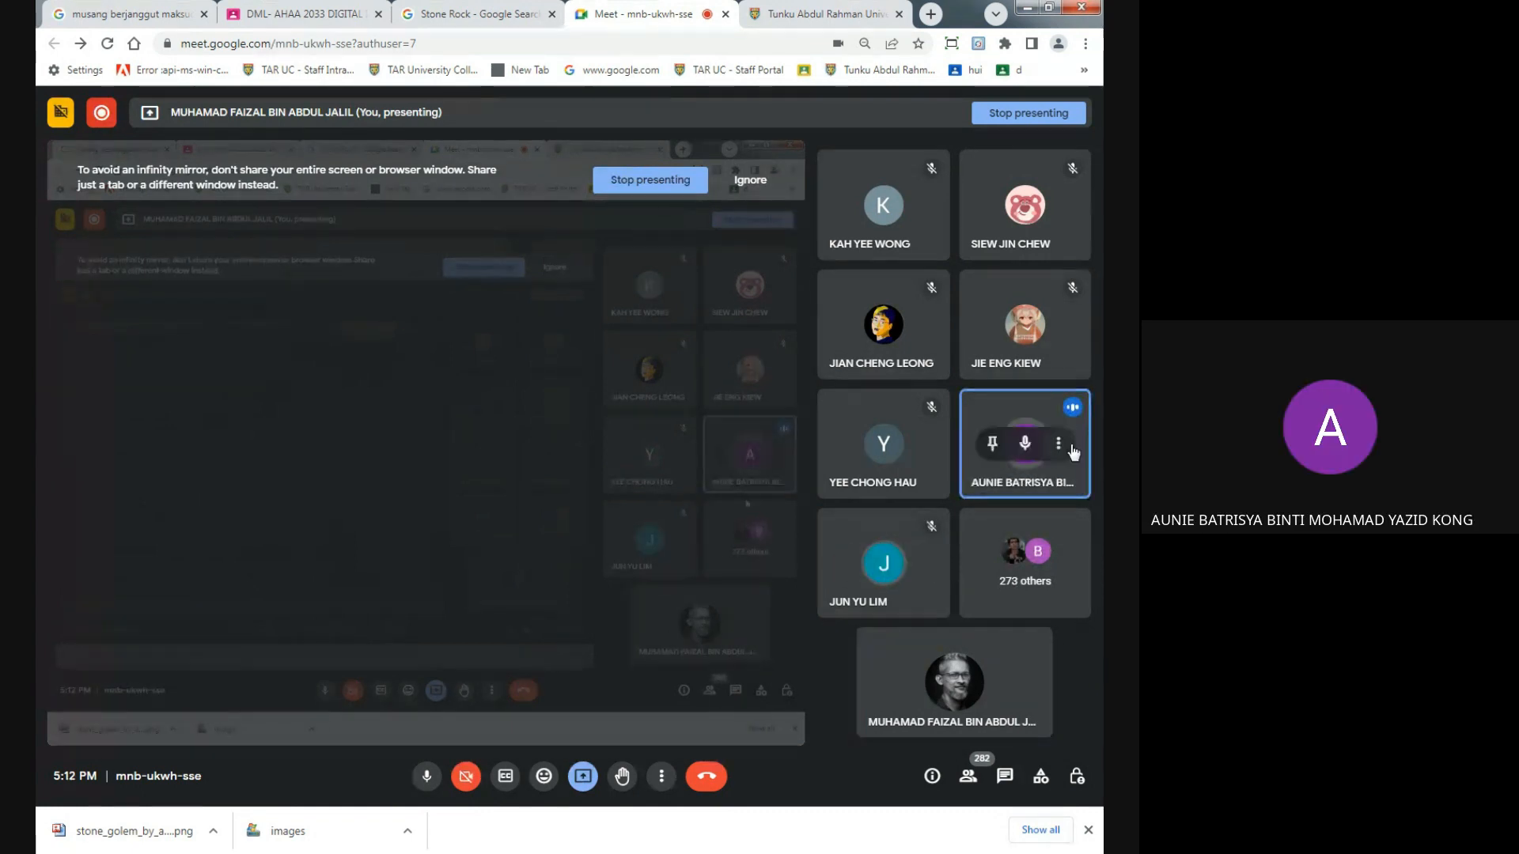
{"action": "left_click", "coordinate": [1027, 441]}
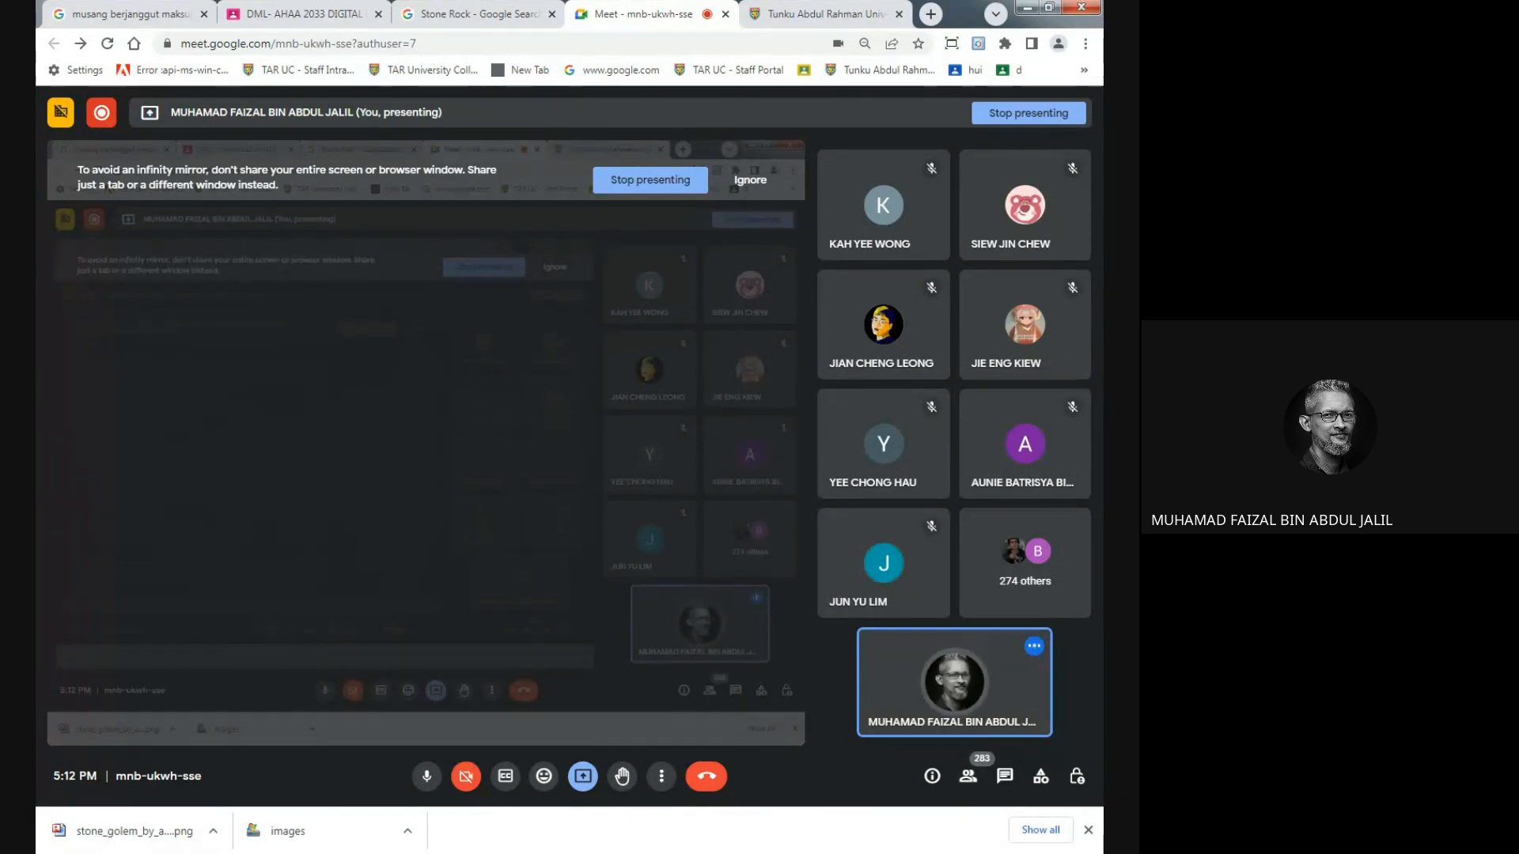
Return to Photoshop, save the drawing and create a new layer group above S1.
{"action": "key", "text": "alt+Tab"}
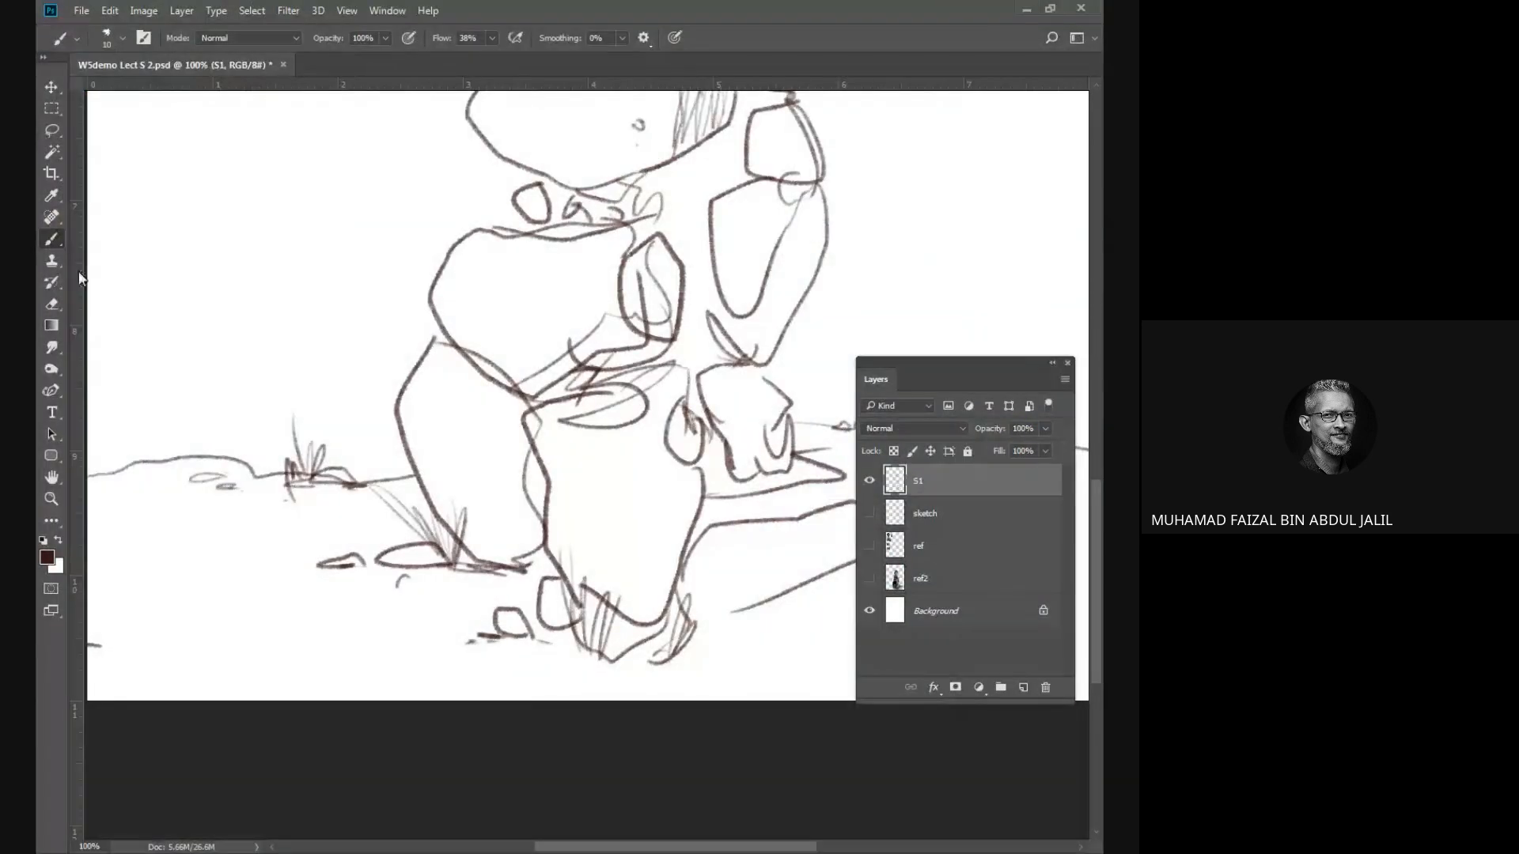
{"action": "key", "text": "ctrl+minus"}
{"action": "key", "text": "ctrl+minus"}
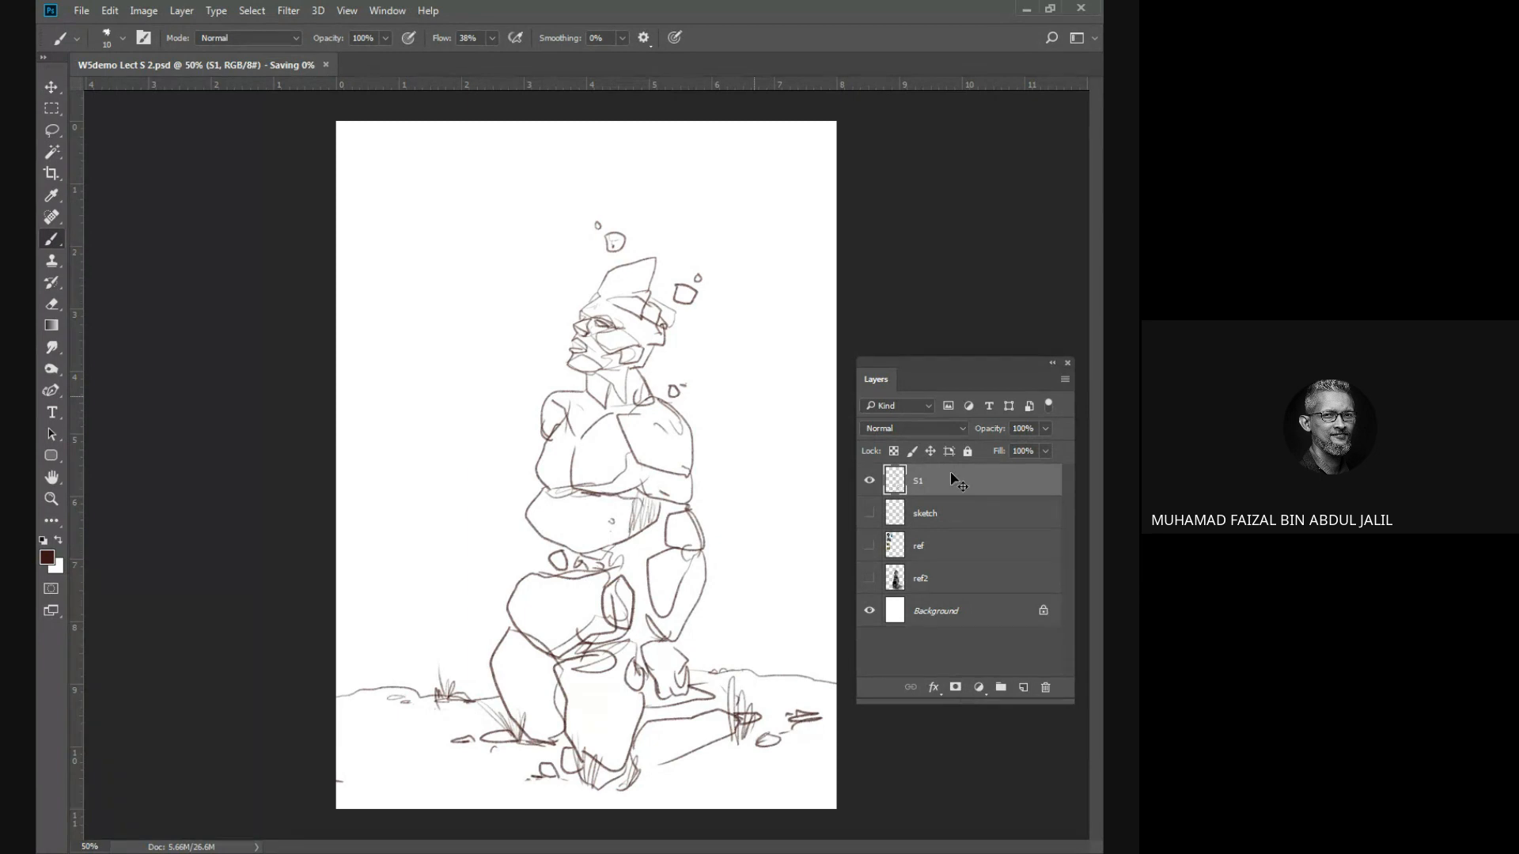
{"action": "left_click", "coordinate": [1002, 687]}
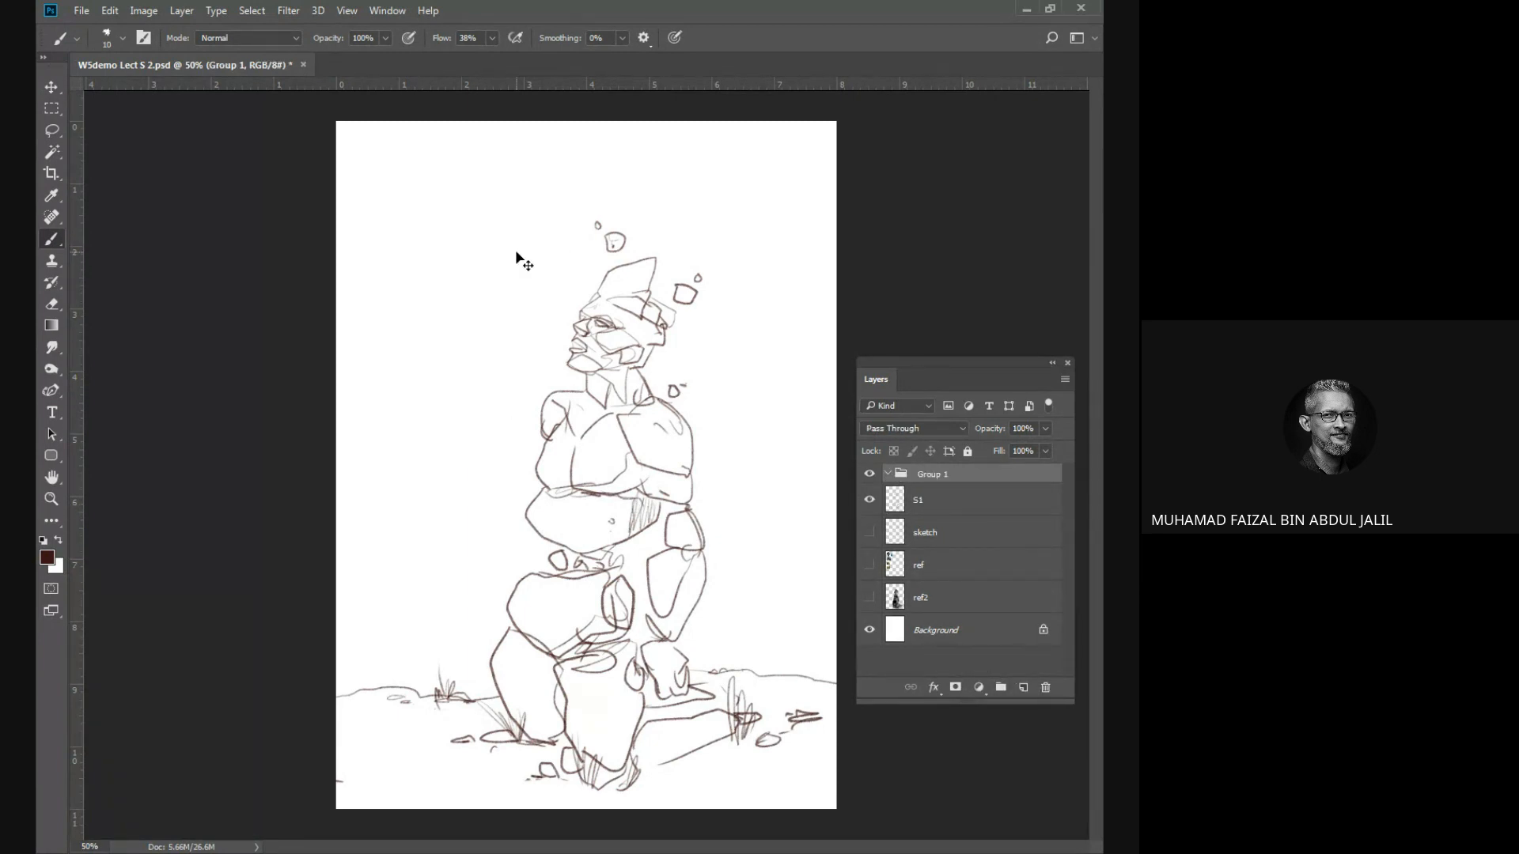
Add the title text "Si TANGGANG" in 16 pt Bernadette near the canvas's upper-left corner, inside the new group.
{"action": "left_click", "coordinate": [416, 239], "text": "ctrl"}
{"action": "left_click_drag", "start_coordinate": [448, 190], "coordinate": [423, 270]}
{"action": "key", "text": "t"}
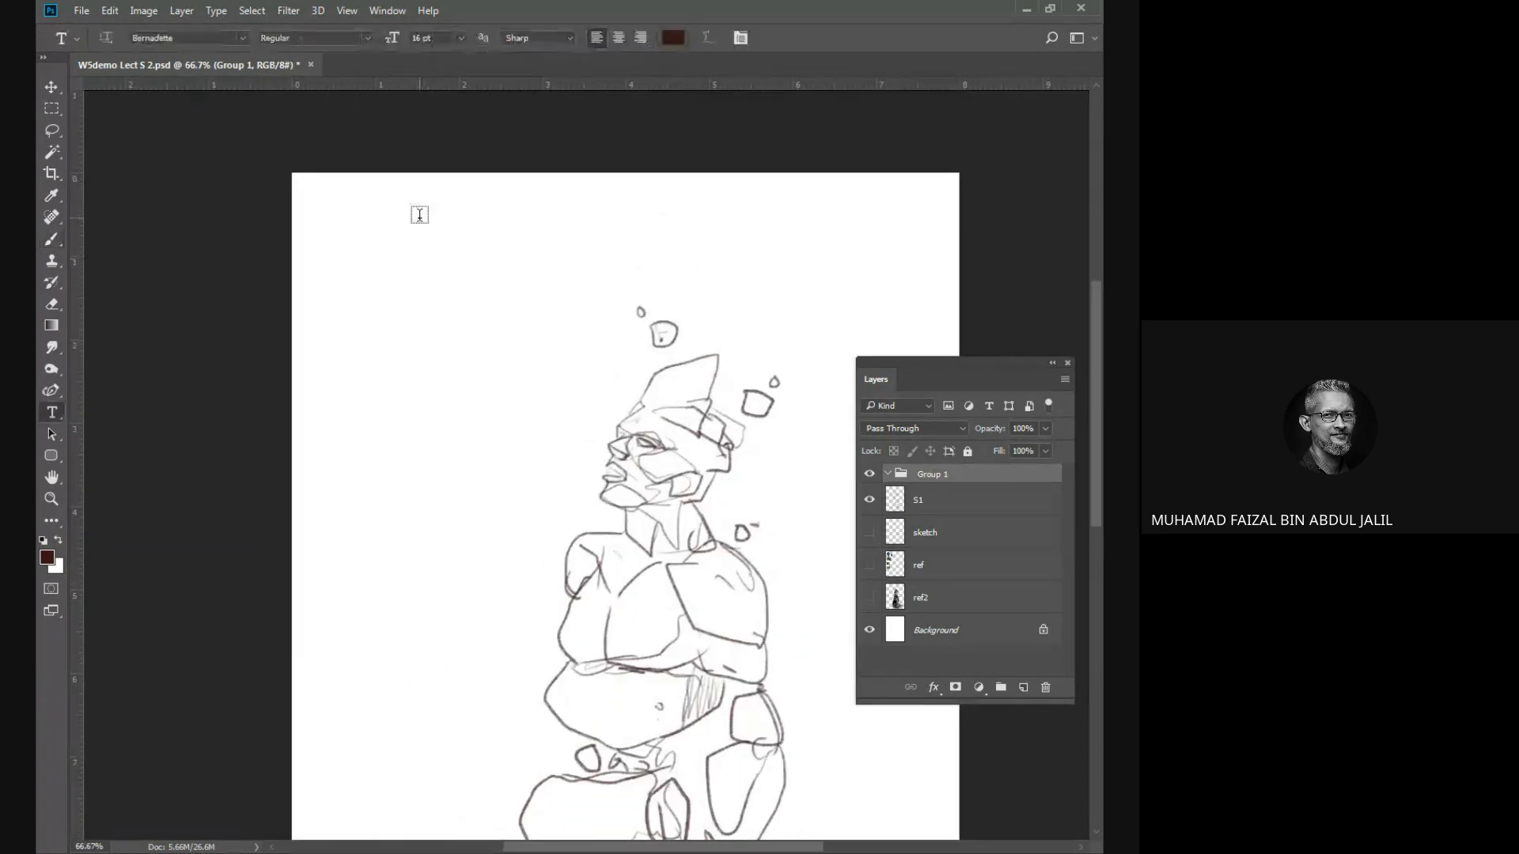
{"action": "left_click", "coordinate": [372, 253]}
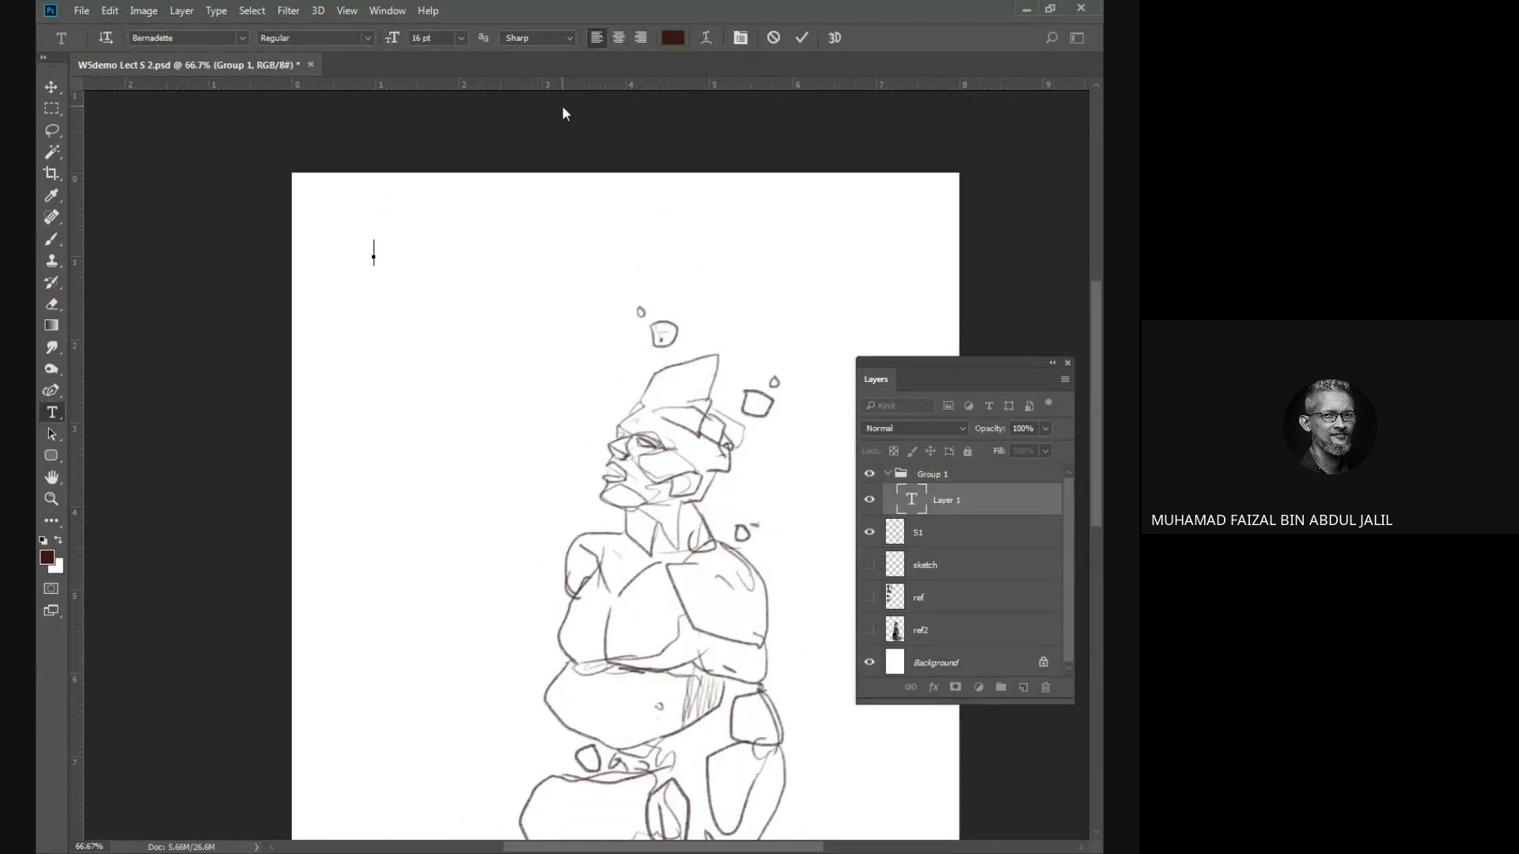
{"action": "type", "text": "Si TANGGANG"}
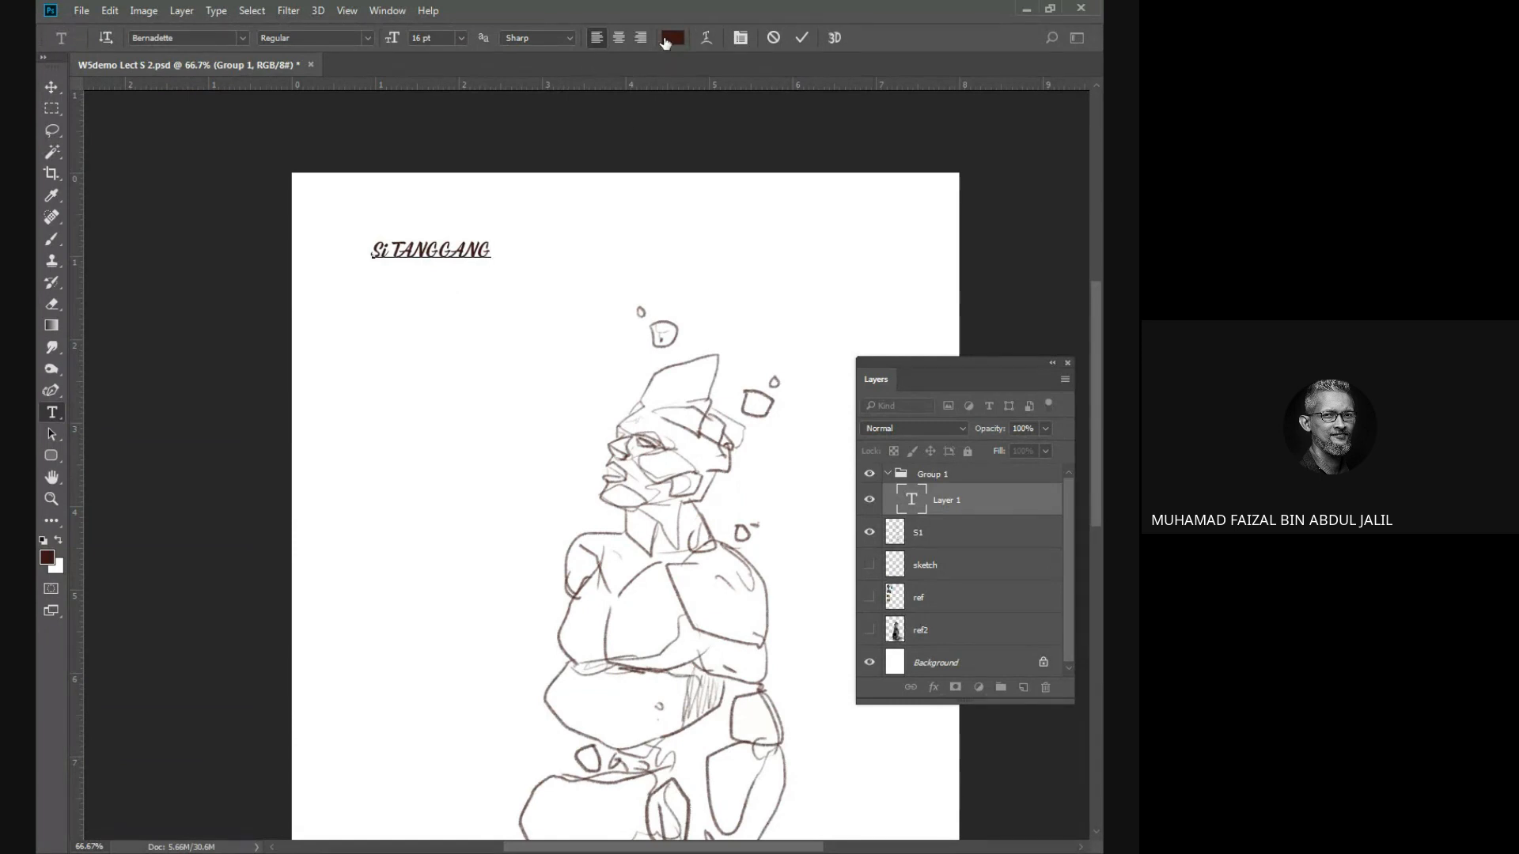
{"action": "left_click", "coordinate": [802, 38]}
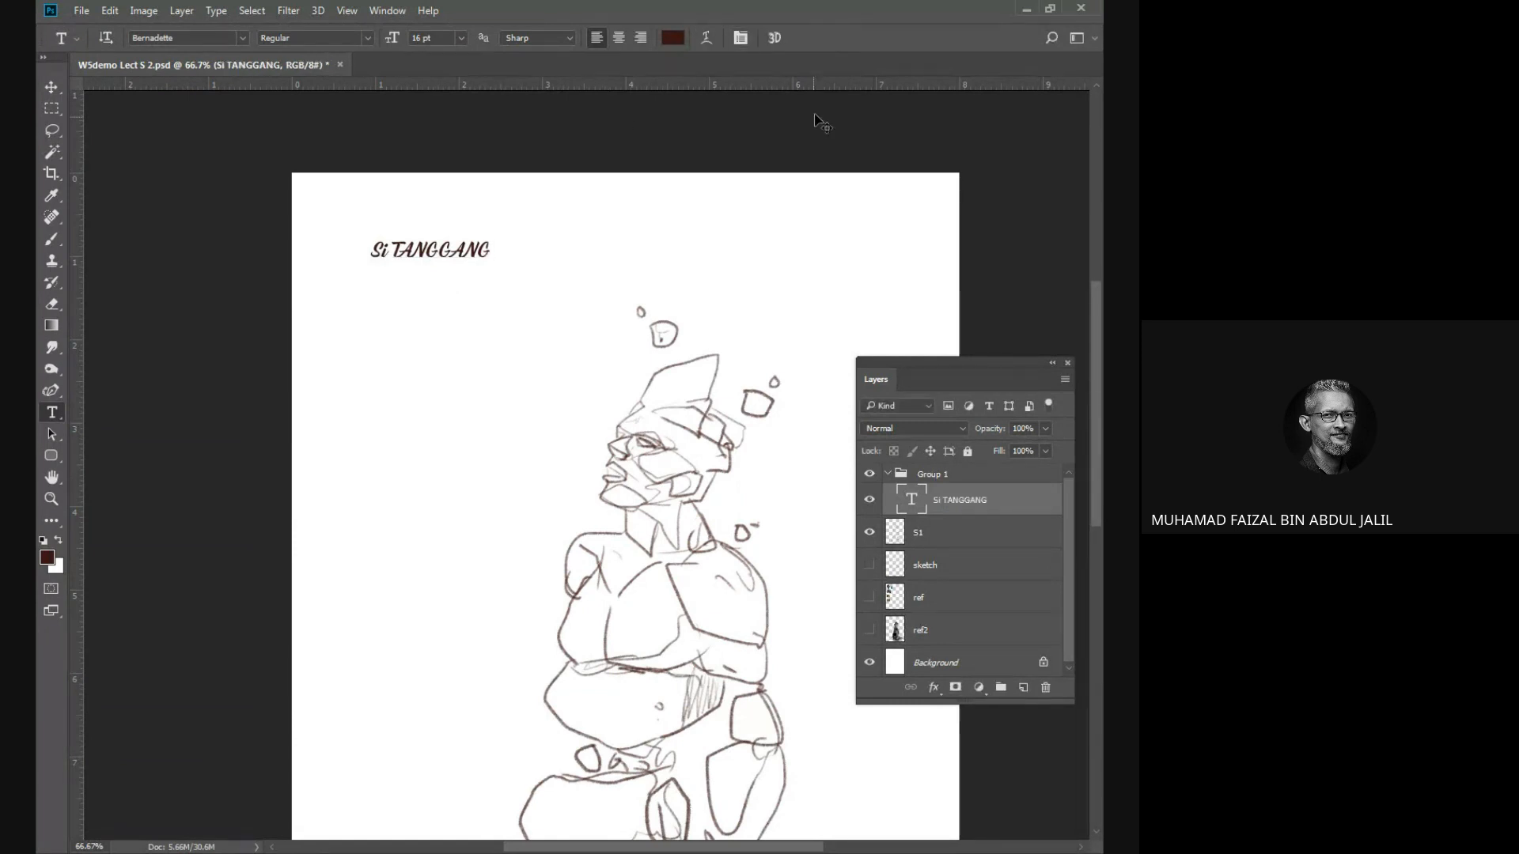
Start a free transform of the Si TANGGANG text layer.
{"action": "key", "text": "ctrl+t"}
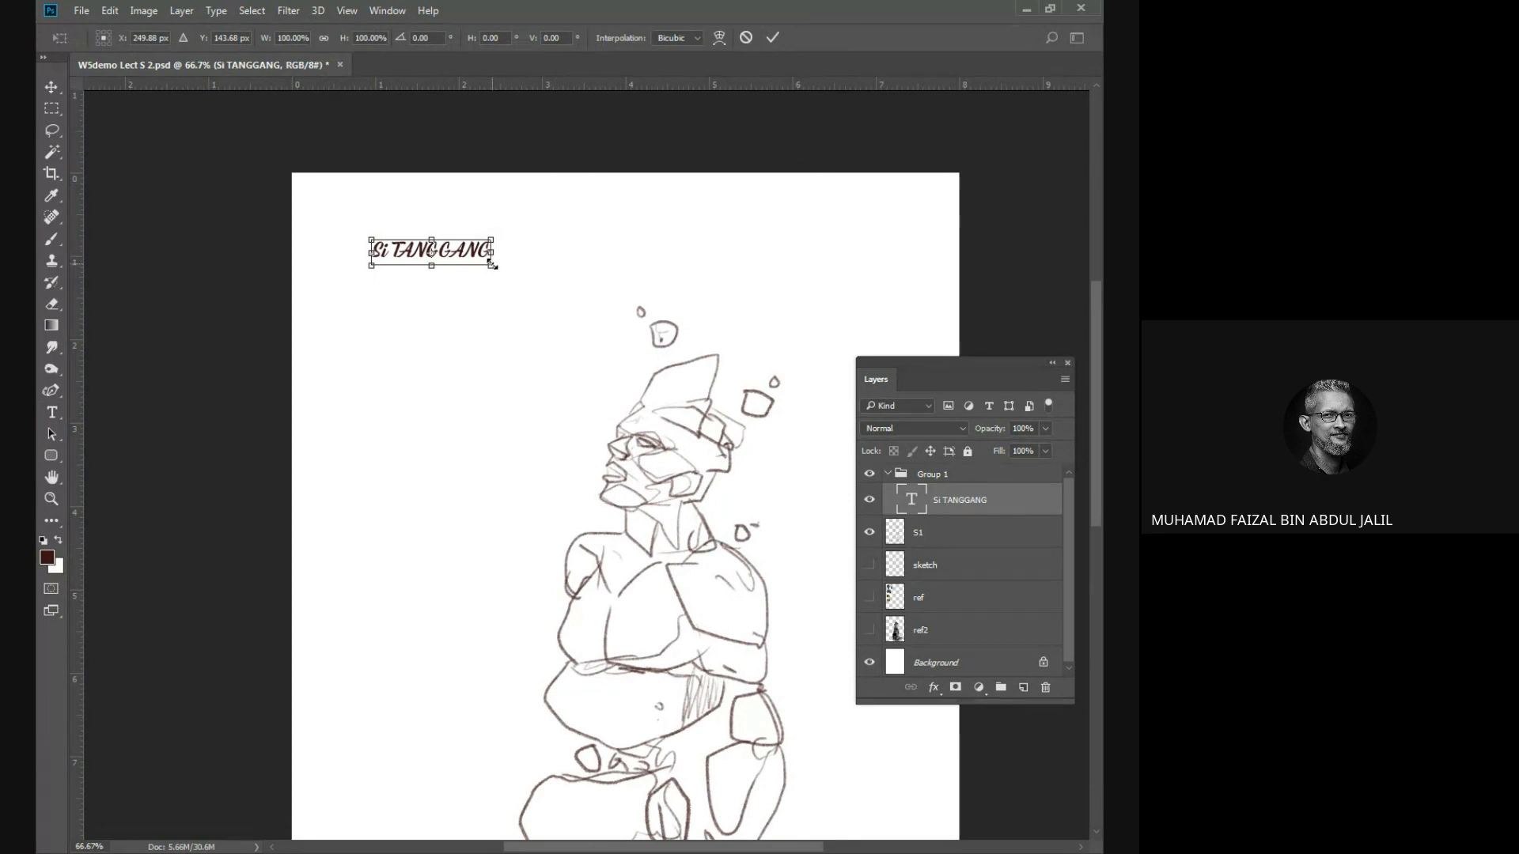
Scale the Si TANGGANG title up to about 76 pt so it spans the page width above the sketch figure.
{"action": "left_click_drag", "start_coordinate": [492, 265], "coordinate": [918, 484]}
{"action": "left_click_drag", "start_coordinate": [868, 294], "coordinate": [827, 273]}
{"action": "key", "text": "Return"}
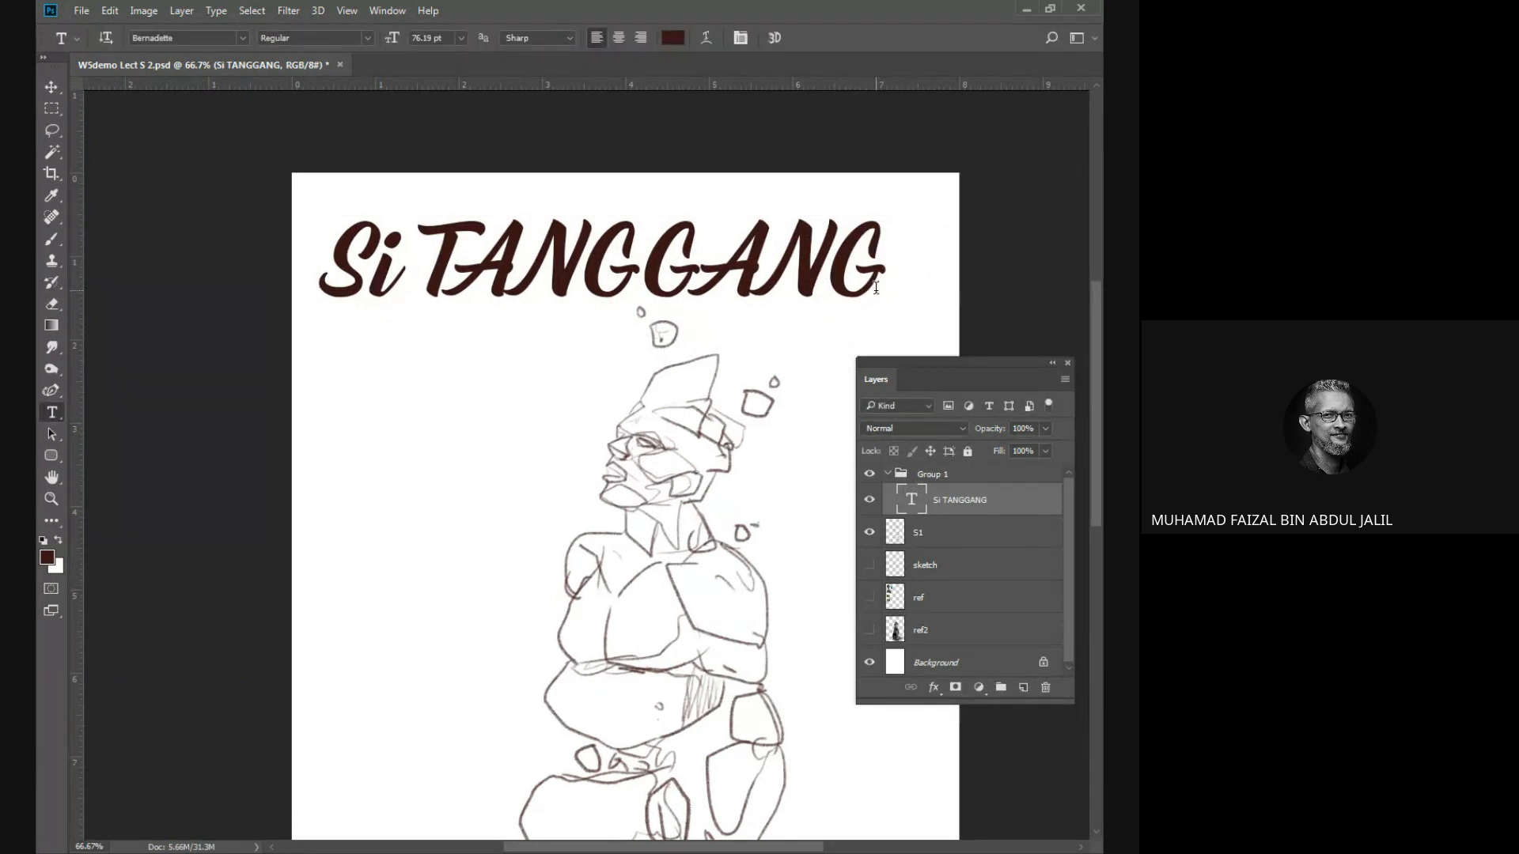
Duplicate the Si TANGGANG title just below the original and change the copy's font to Dufay.
{"action": "left_click", "coordinate": [218, 41]}
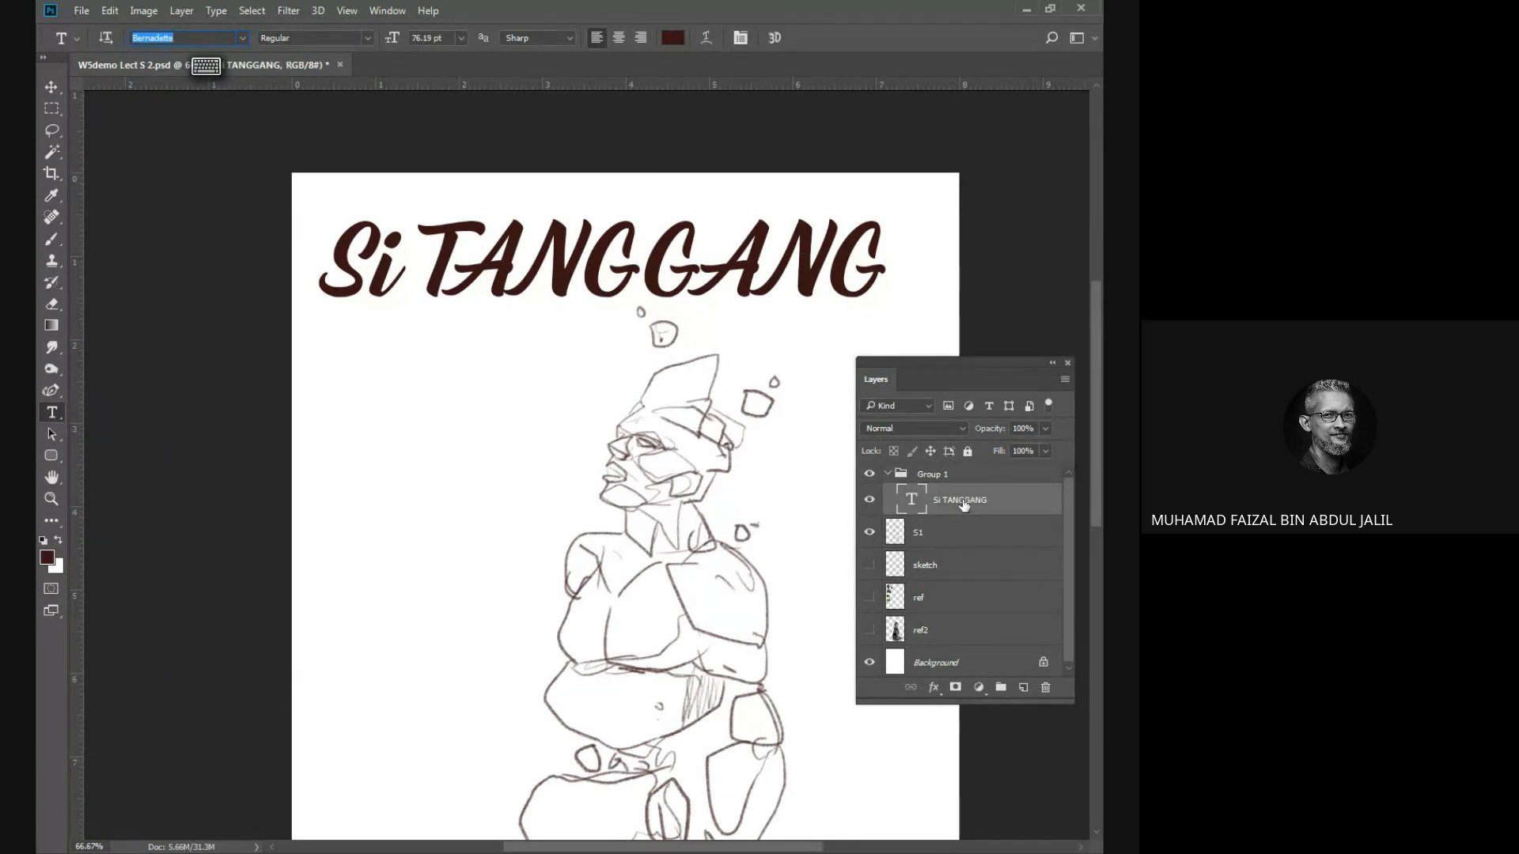
{"action": "left_click_drag", "start_coordinate": [803, 270], "coordinate": [804, 358]}
{"action": "left_click", "coordinate": [211, 36]}
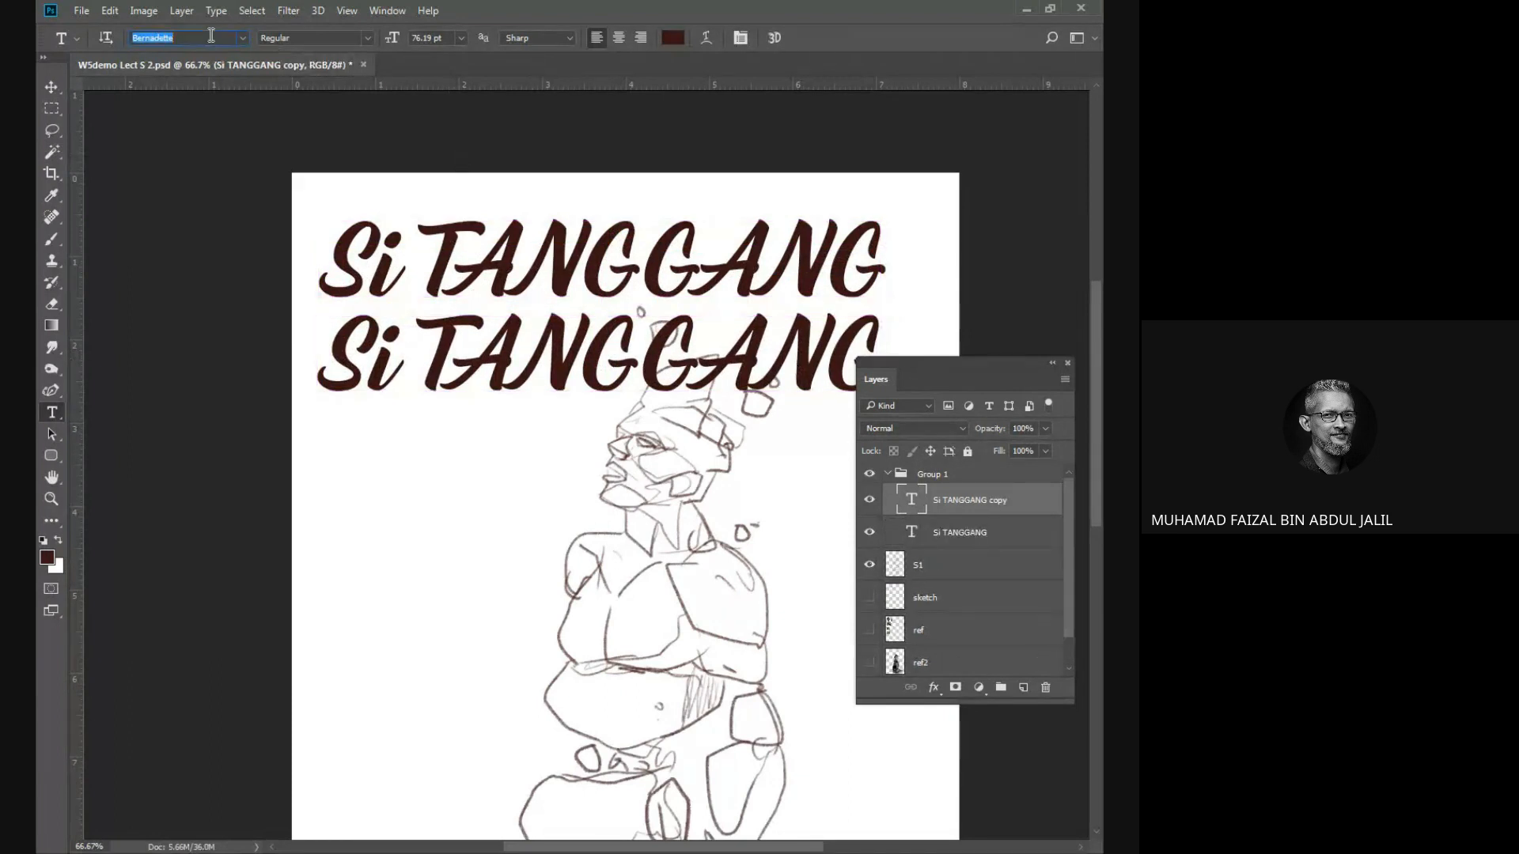
{"action": "key", "text": "Down"}
{"action": "key", "text": "Down"}
{"action": "key", "text": "Down"}
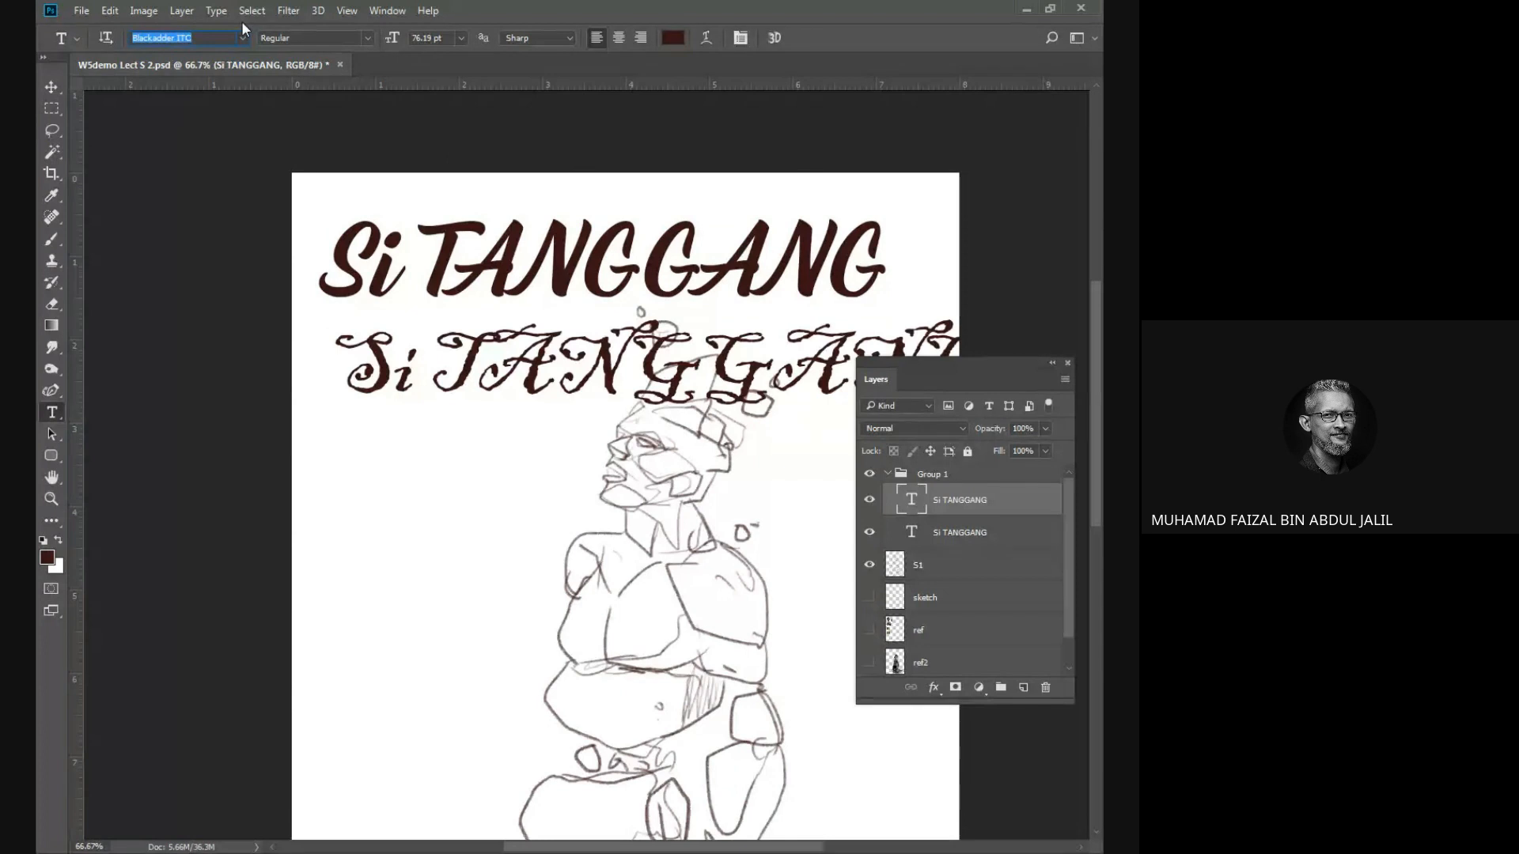
{"action": "key", "text": "Down"}
{"action": "key", "text": "Up"}
{"action": "key", "text": "Down"}
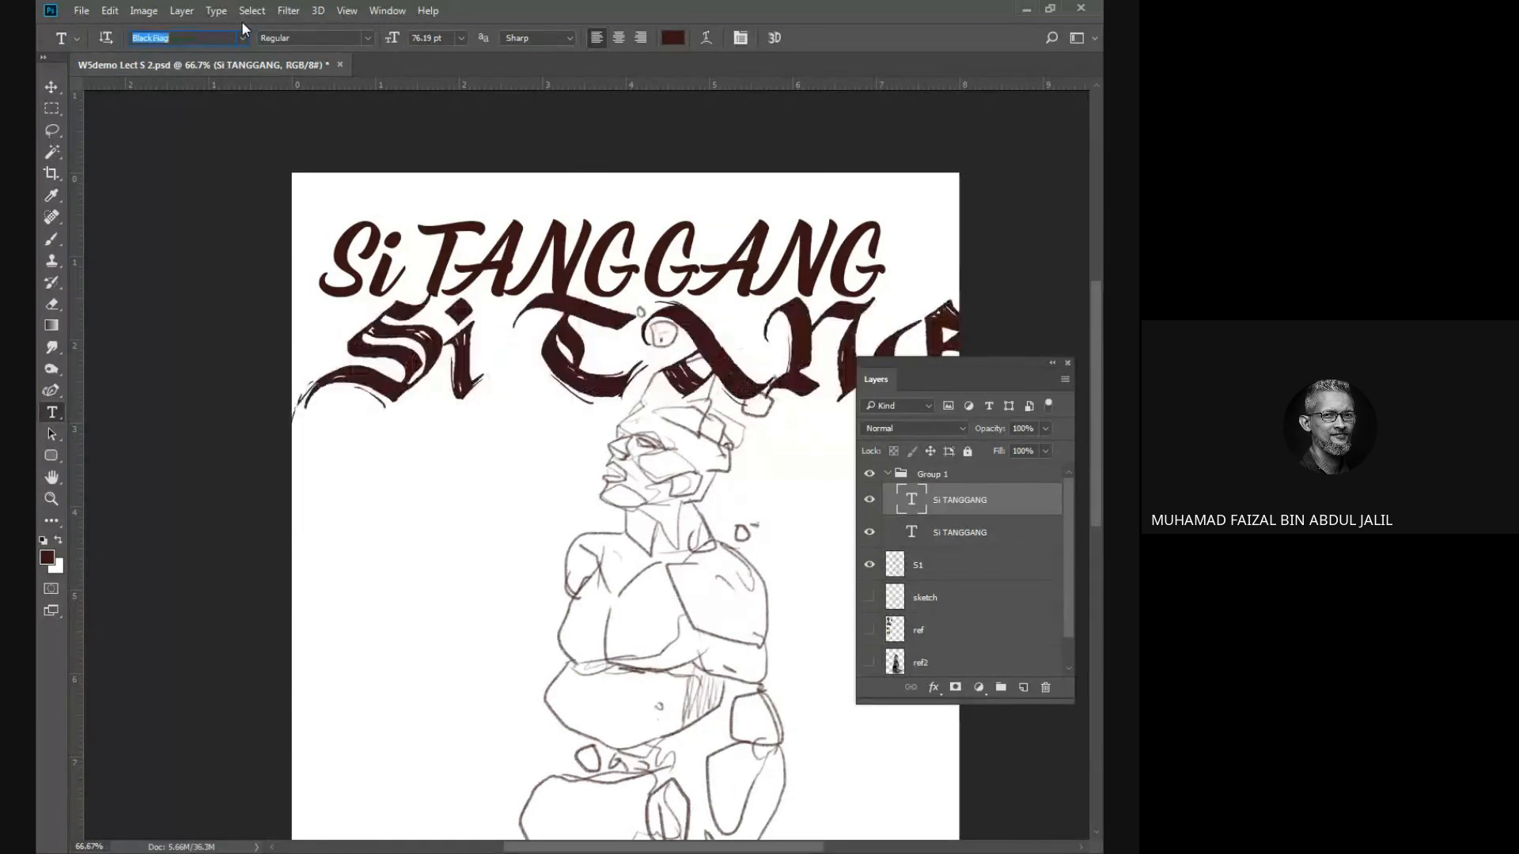
{"action": "key", "text": "Down"}
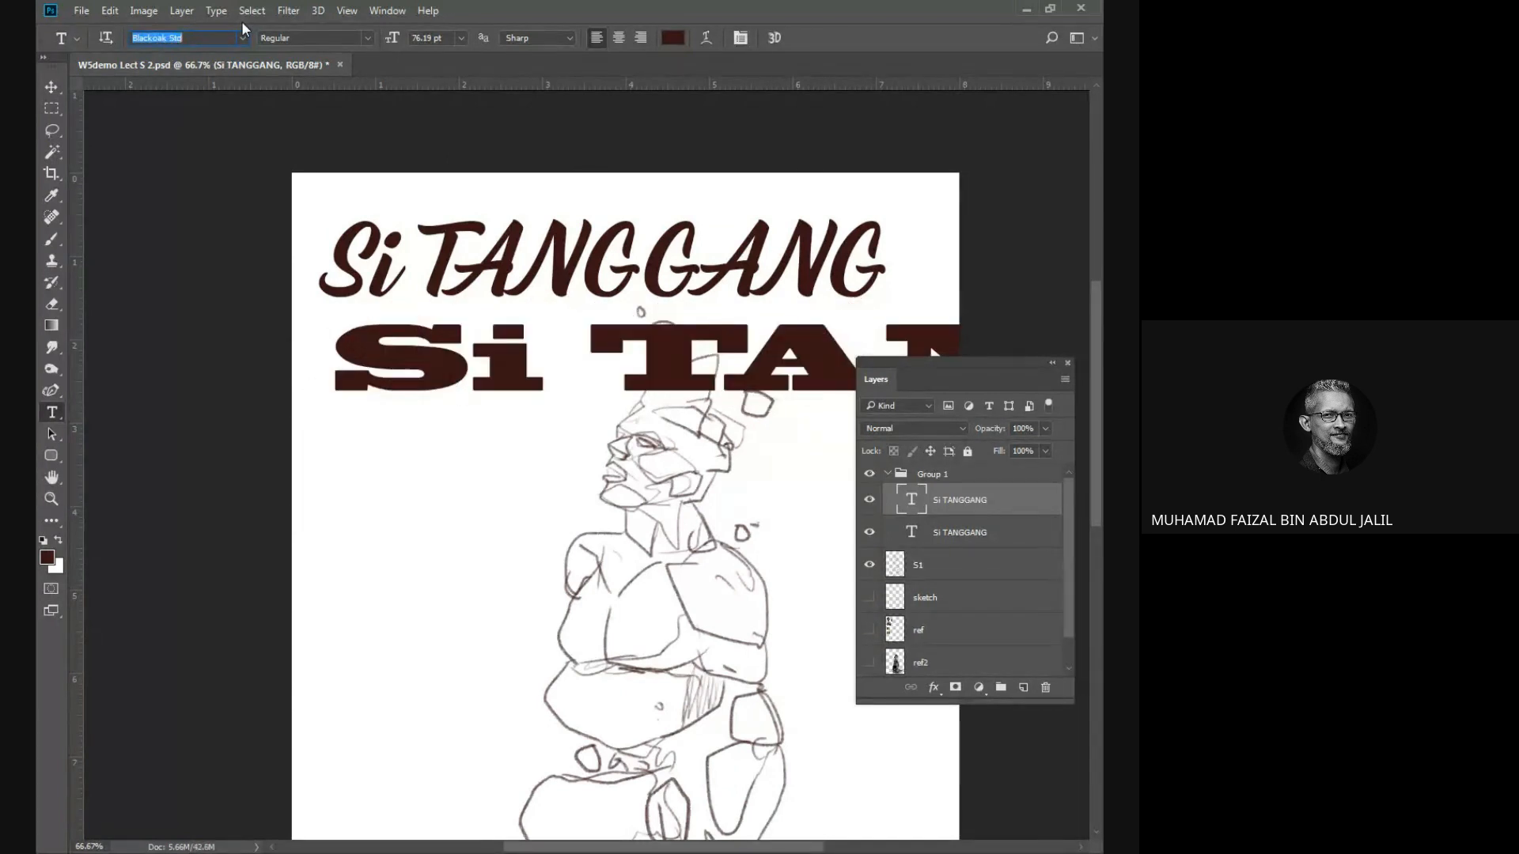
{"action": "key", "text": "Down"}
{"action": "key", "text": "Down"}
{"action": "key", "text": "Down"}
{"action": "key", "text": "Down"}
{"action": "key", "text": "Down"}
{"action": "key", "text": "Down"}
{"action": "key", "text": "Down"}
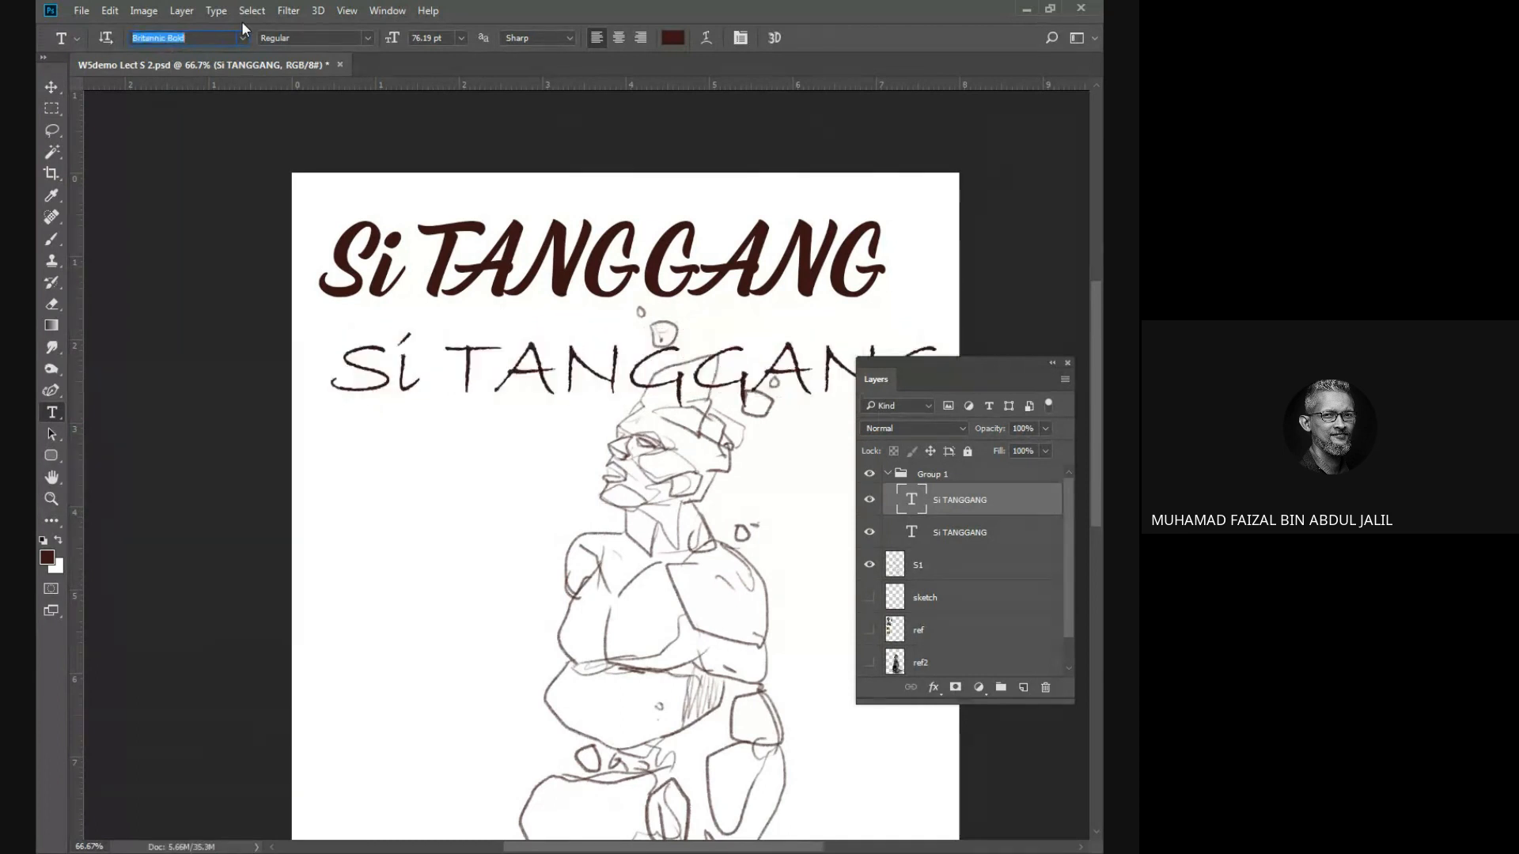
{"action": "key", "text": "Down"}
{"action": "key", "text": "Down"}
{"action": "key", "text": "Down"}
{"action": "key", "text": "Down"}
{"action": "key", "text": "Down"}
{"action": "key", "text": "Down"}
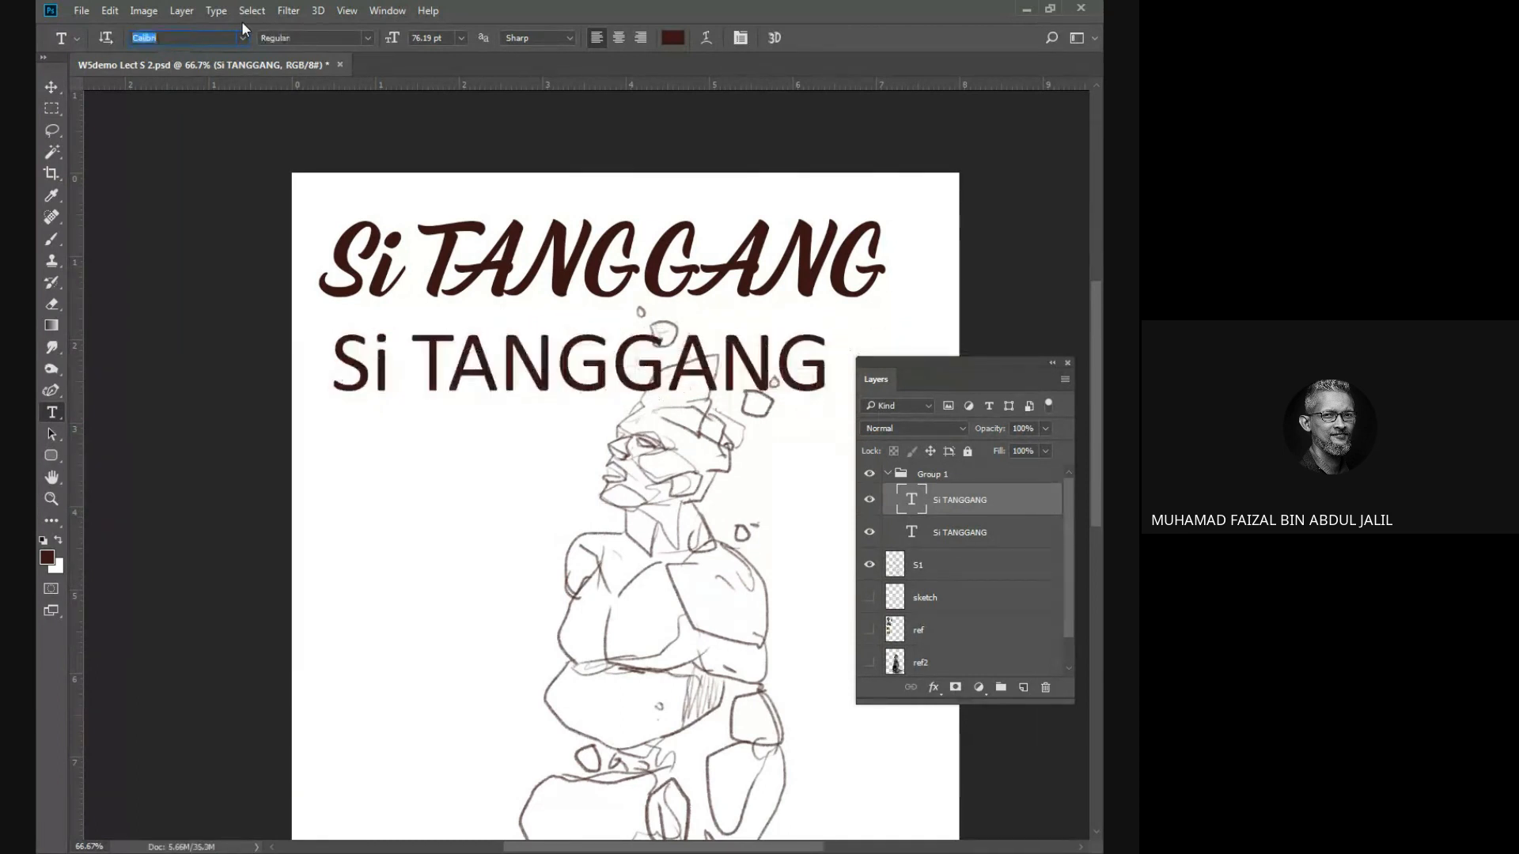
{"action": "key", "text": "Down"}
{"action": "key", "text": "Down"}
{"action": "key", "text": "Down"}
{"action": "key", "text": "Down"}
{"action": "key", "text": "Down"}
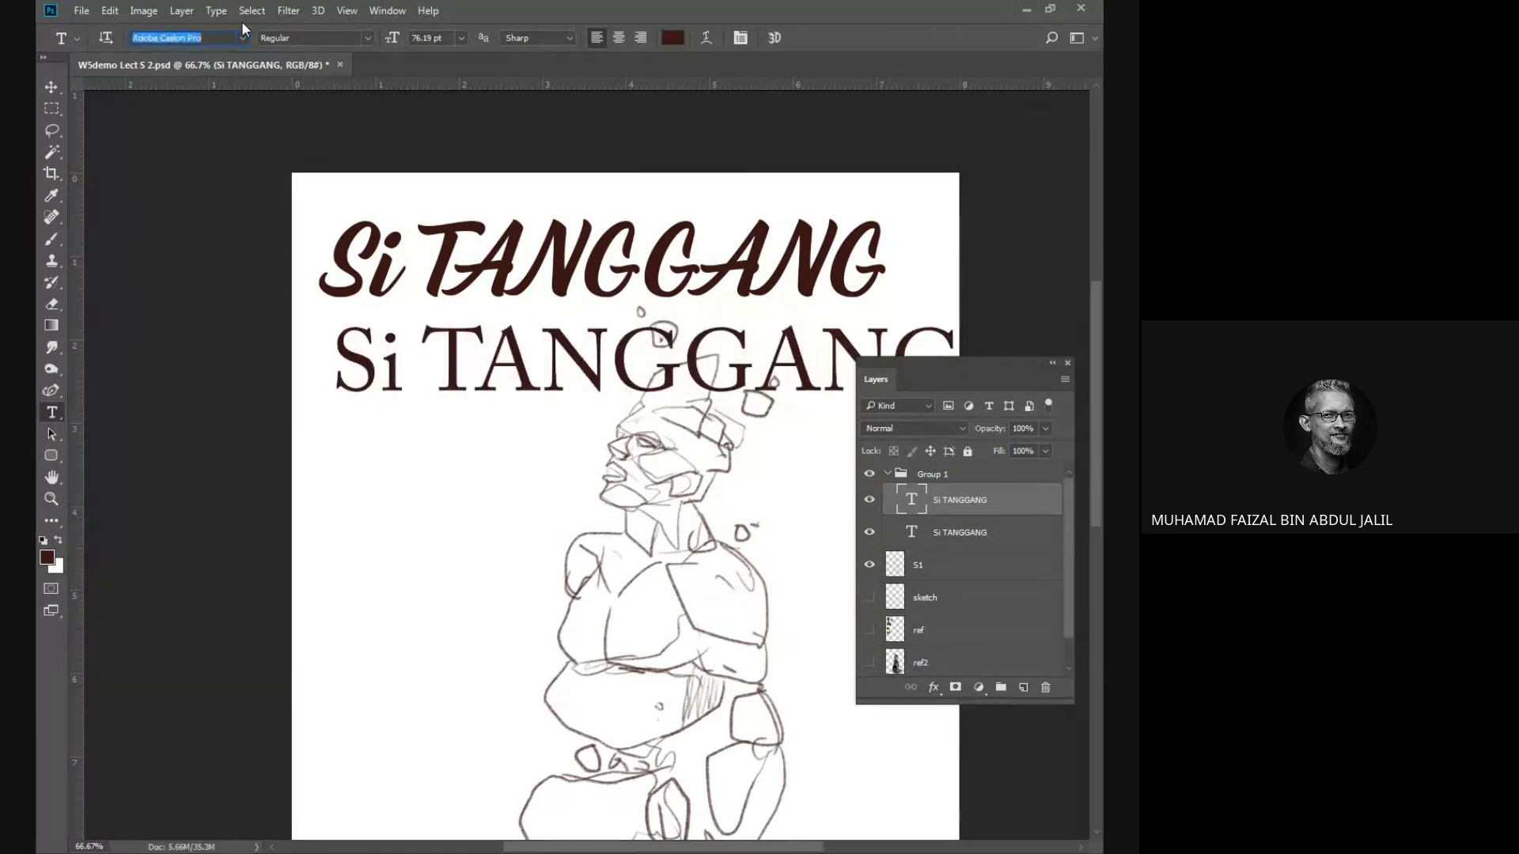
{"action": "key", "text": "Down"}
{"action": "key", "text": "Down"}
{"action": "key", "text": "Down"}
{"action": "key", "text": "Down"}
{"action": "key", "text": "Down"}
{"action": "key", "text": "Down"}
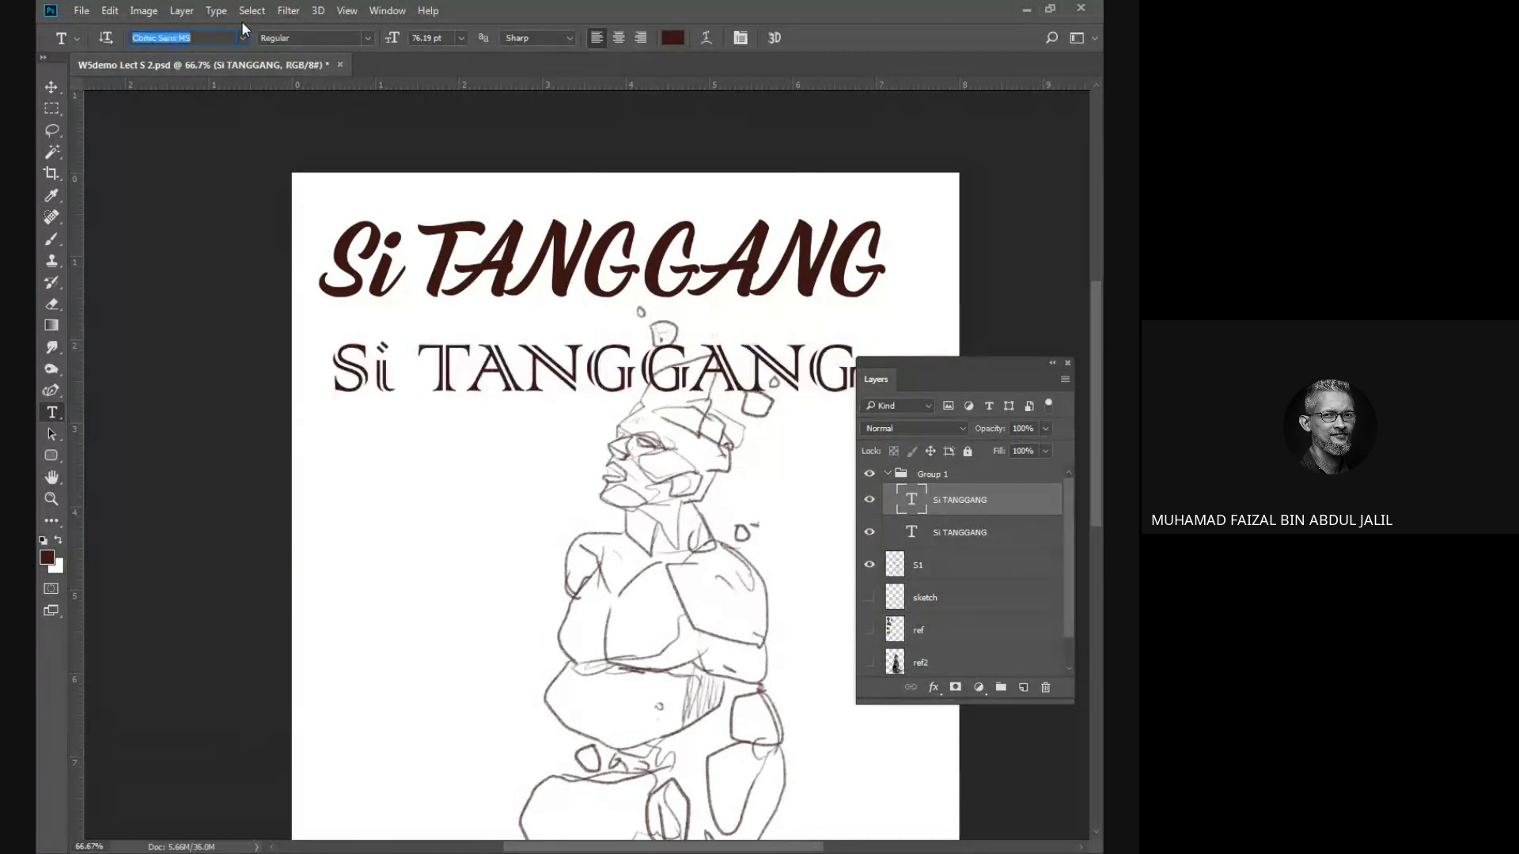
{"action": "key", "text": "Up"}
{"action": "key", "text": "Up"}
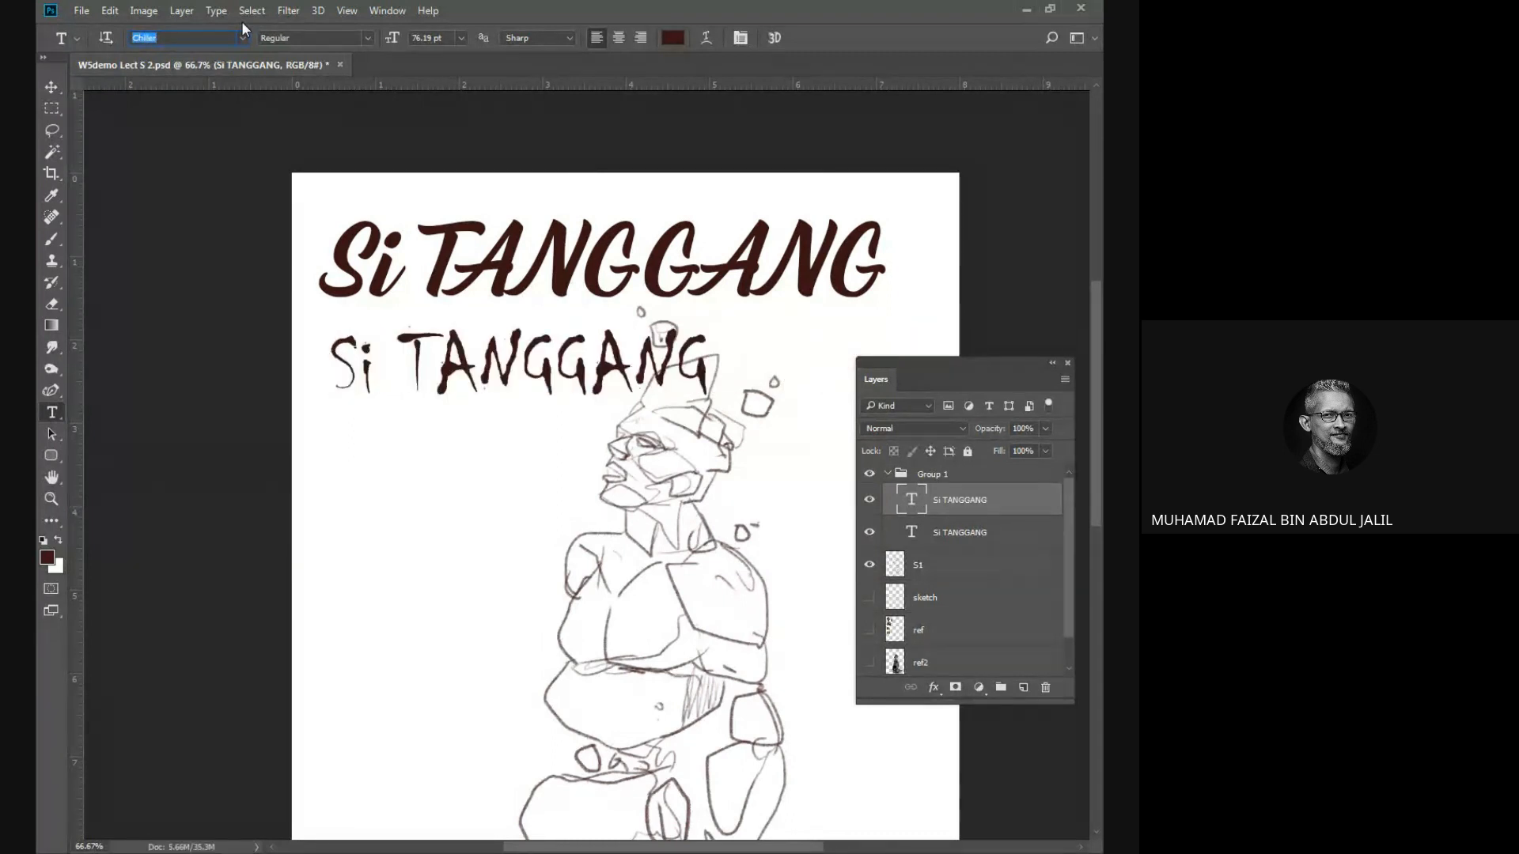
{"action": "key", "text": "Down"}
{"action": "key", "text": "Down"}
{"action": "key", "text": "Down"}
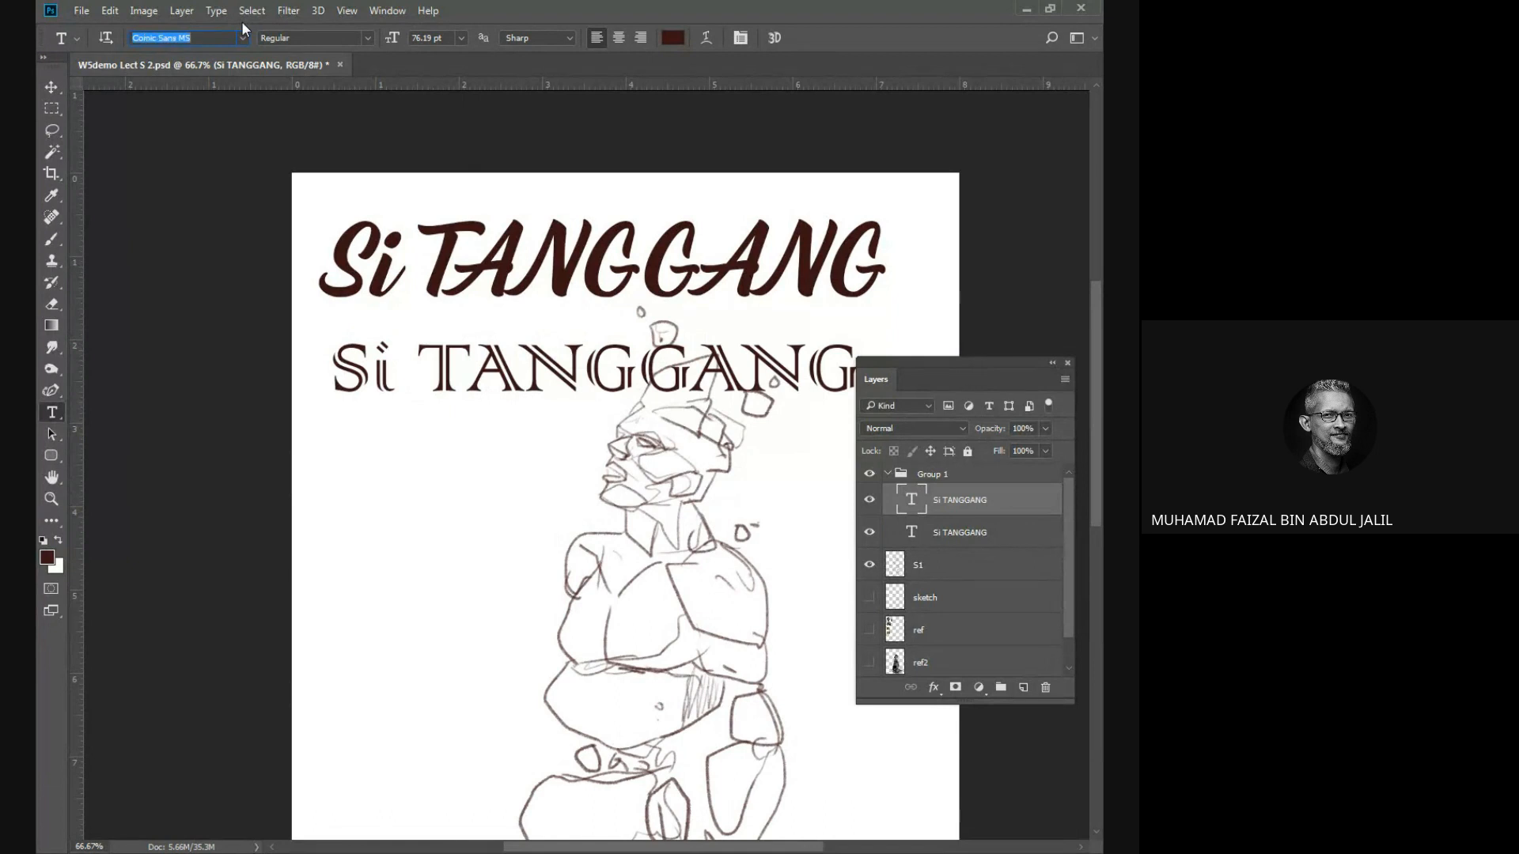
{"action": "key", "text": "Down"}
{"action": "key", "text": "Down"}
{"action": "key", "text": "Down"}
{"action": "key", "text": "Down"}
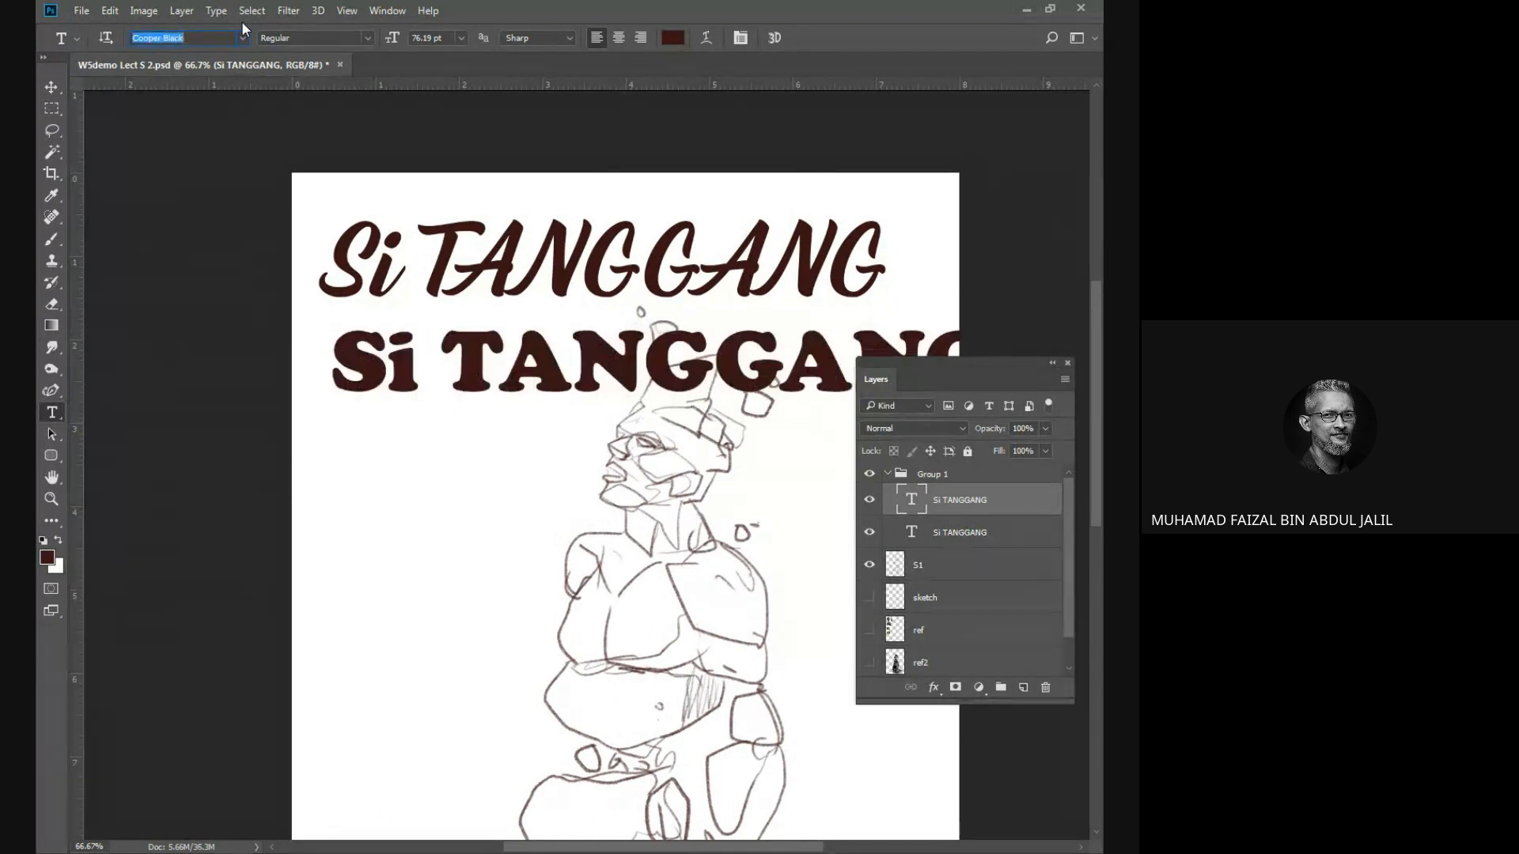
{"action": "key", "text": "Down"}
{"action": "key", "text": "Down"}
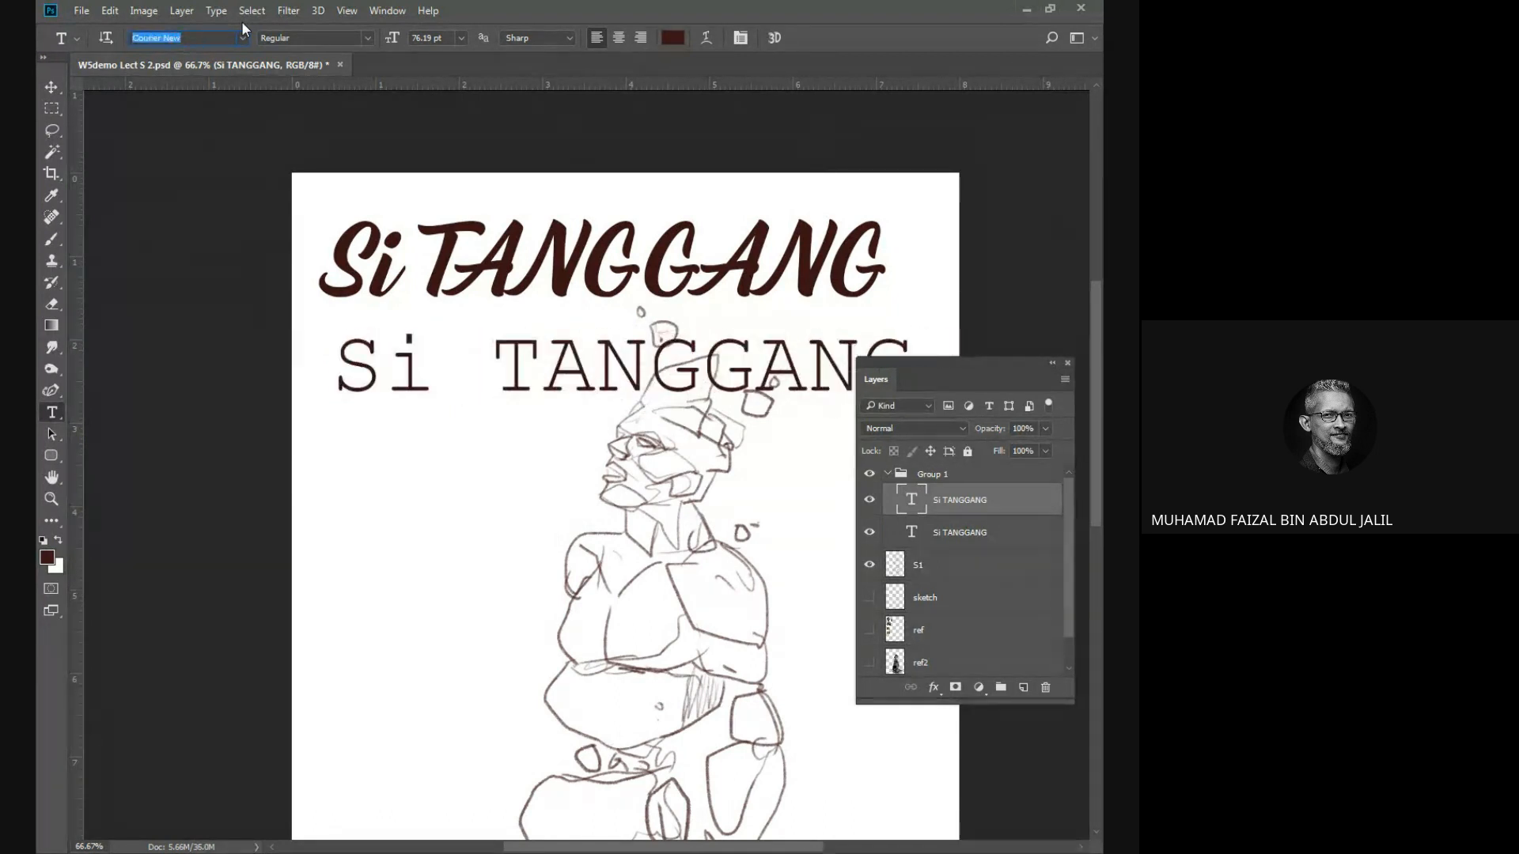
{"action": "key", "text": "Down"}
{"action": "key", "text": "Down"}
{"action": "key", "text": "Down"}
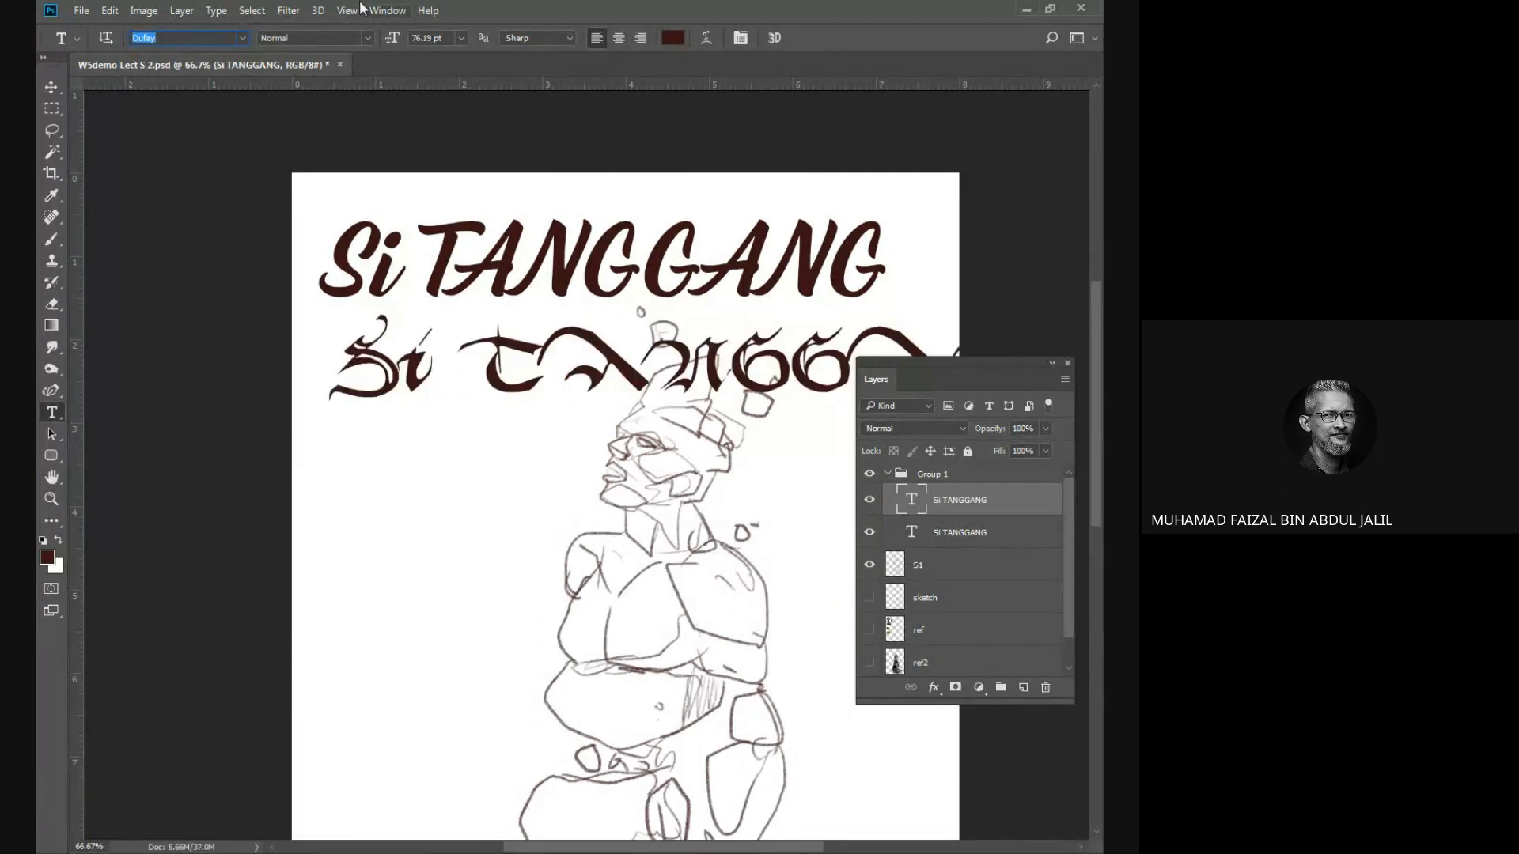
{"action": "mouse_move", "coordinate": [799, 386]}
{"action": "left_mouse_down"}
{"action": "mouse_move", "coordinate": [645, 442]}
{"action": "mouse_move", "coordinate": [443, 437]}
{"action": "mouse_move", "coordinate": [659, 352]}
{"action": "mouse_move", "coordinate": [799, 365]}
{"action": "mouse_move", "coordinate": [786, 376]}
{"action": "mouse_move", "coordinate": [804, 384]}
{"action": "left_mouse_up"}
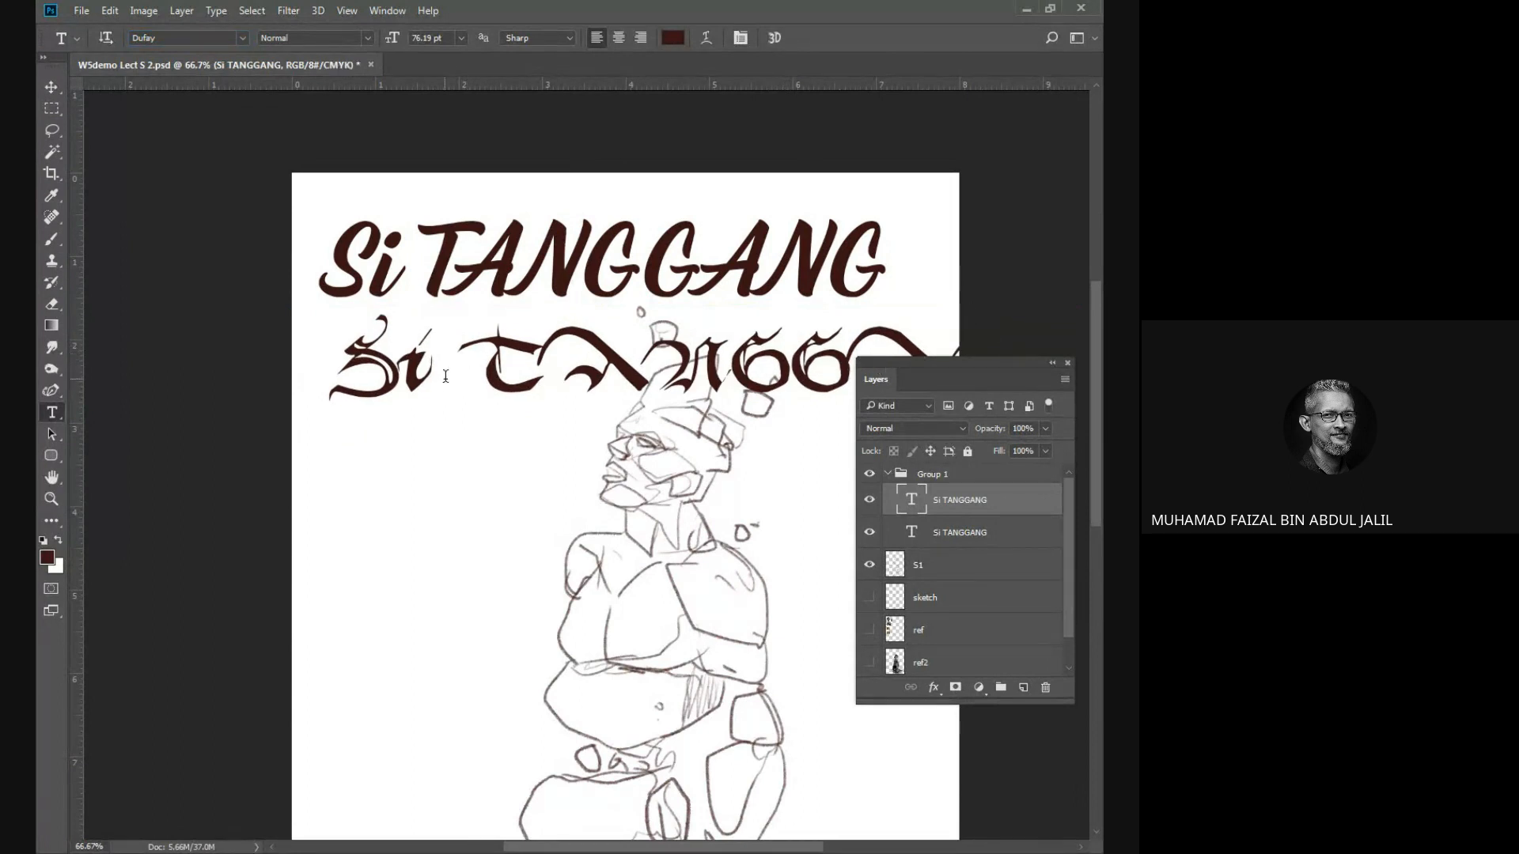
Delete the word "Si" from the Dufay title copy, keeping only TANGGANG.
{"action": "left_click_drag", "start_coordinate": [435, 377], "coordinate": [342, 380]}
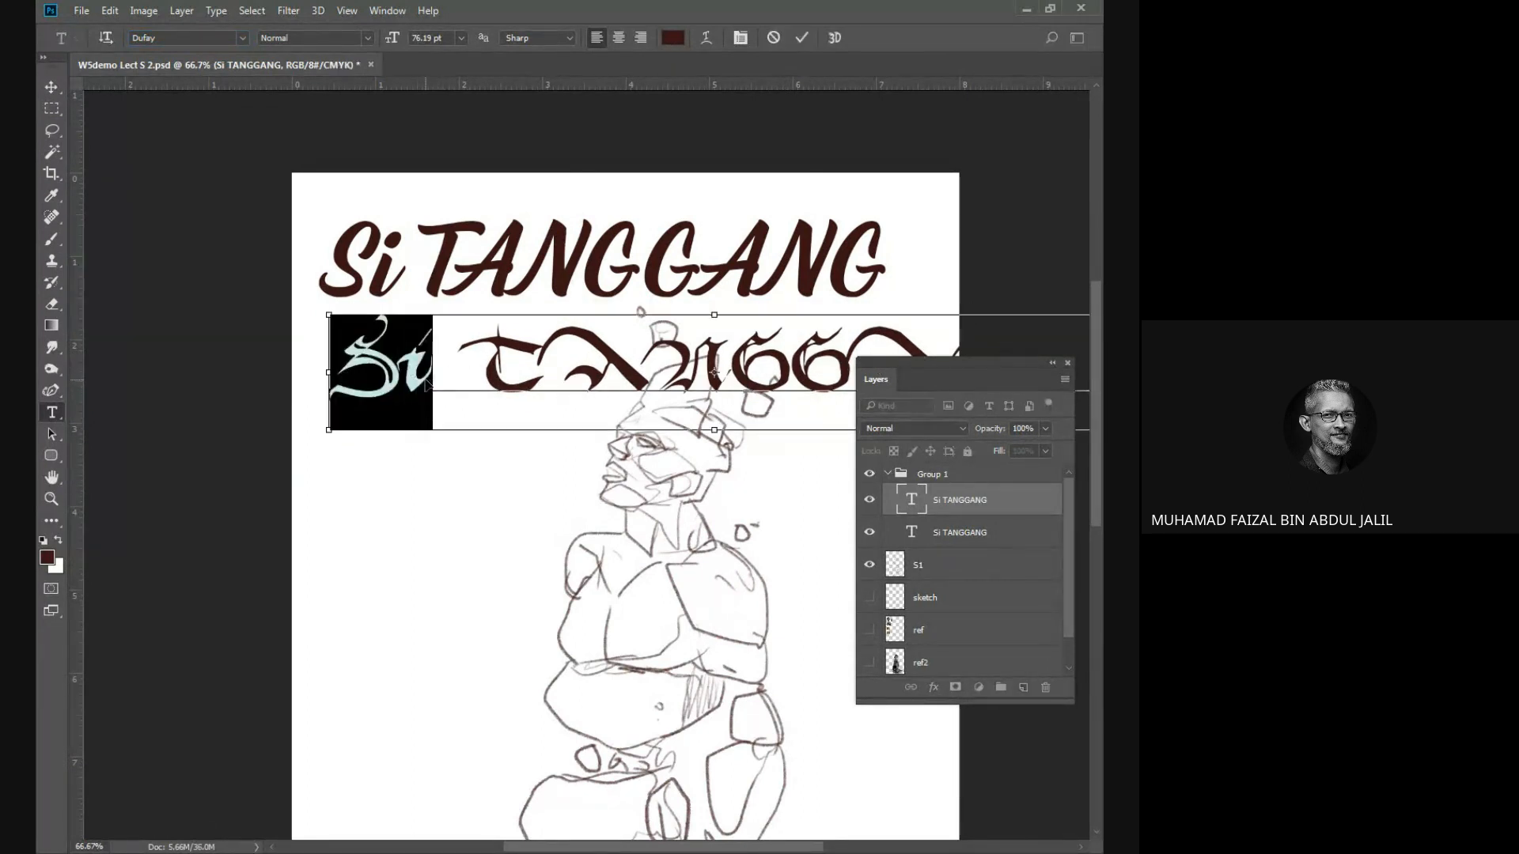
{"action": "key", "text": "BackSpace"}
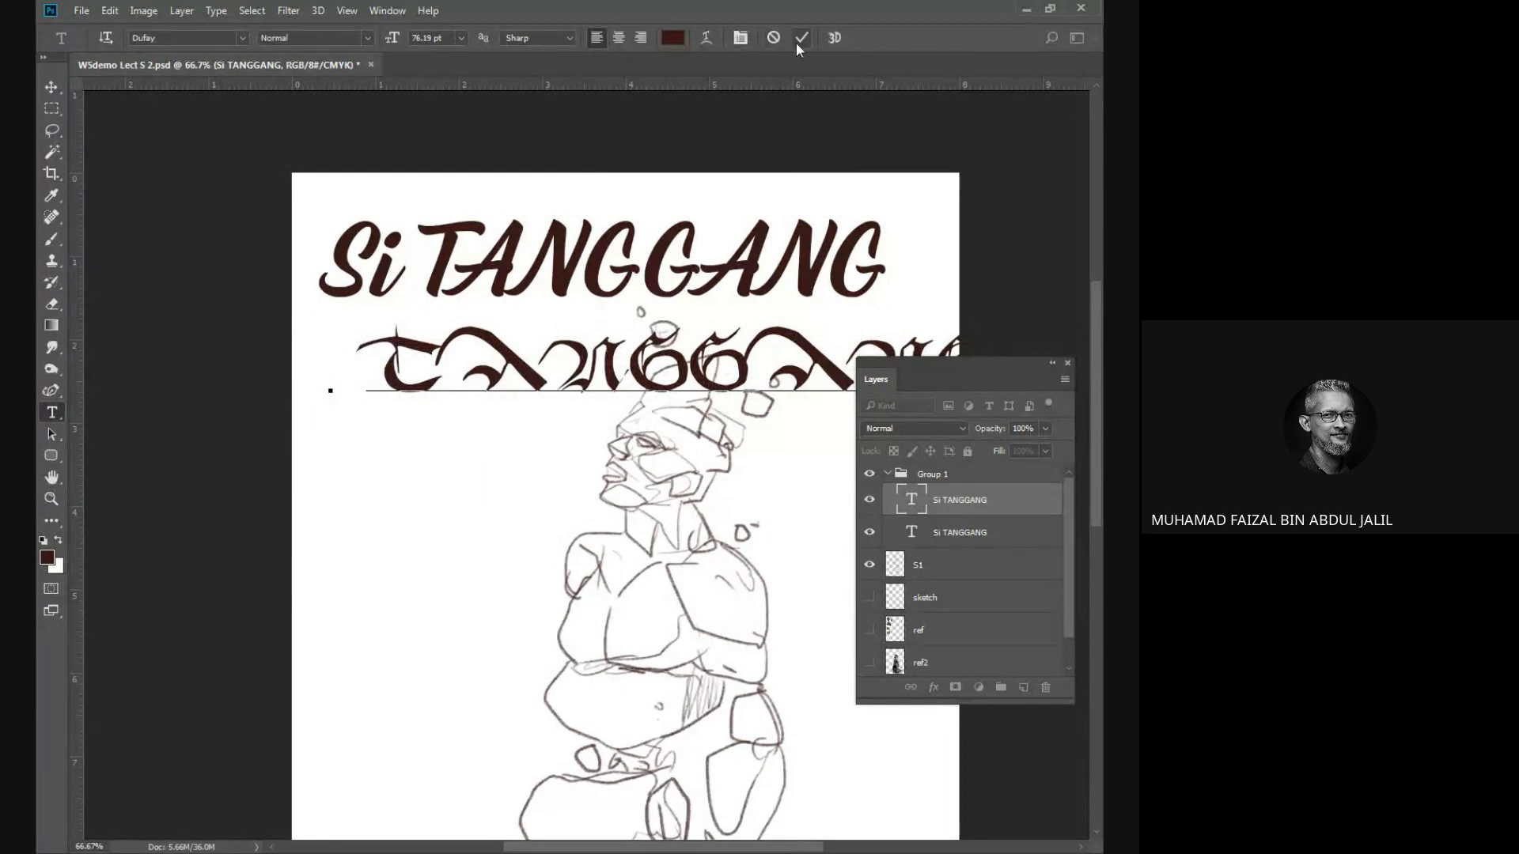
{"action": "left_click", "coordinate": [799, 41]}
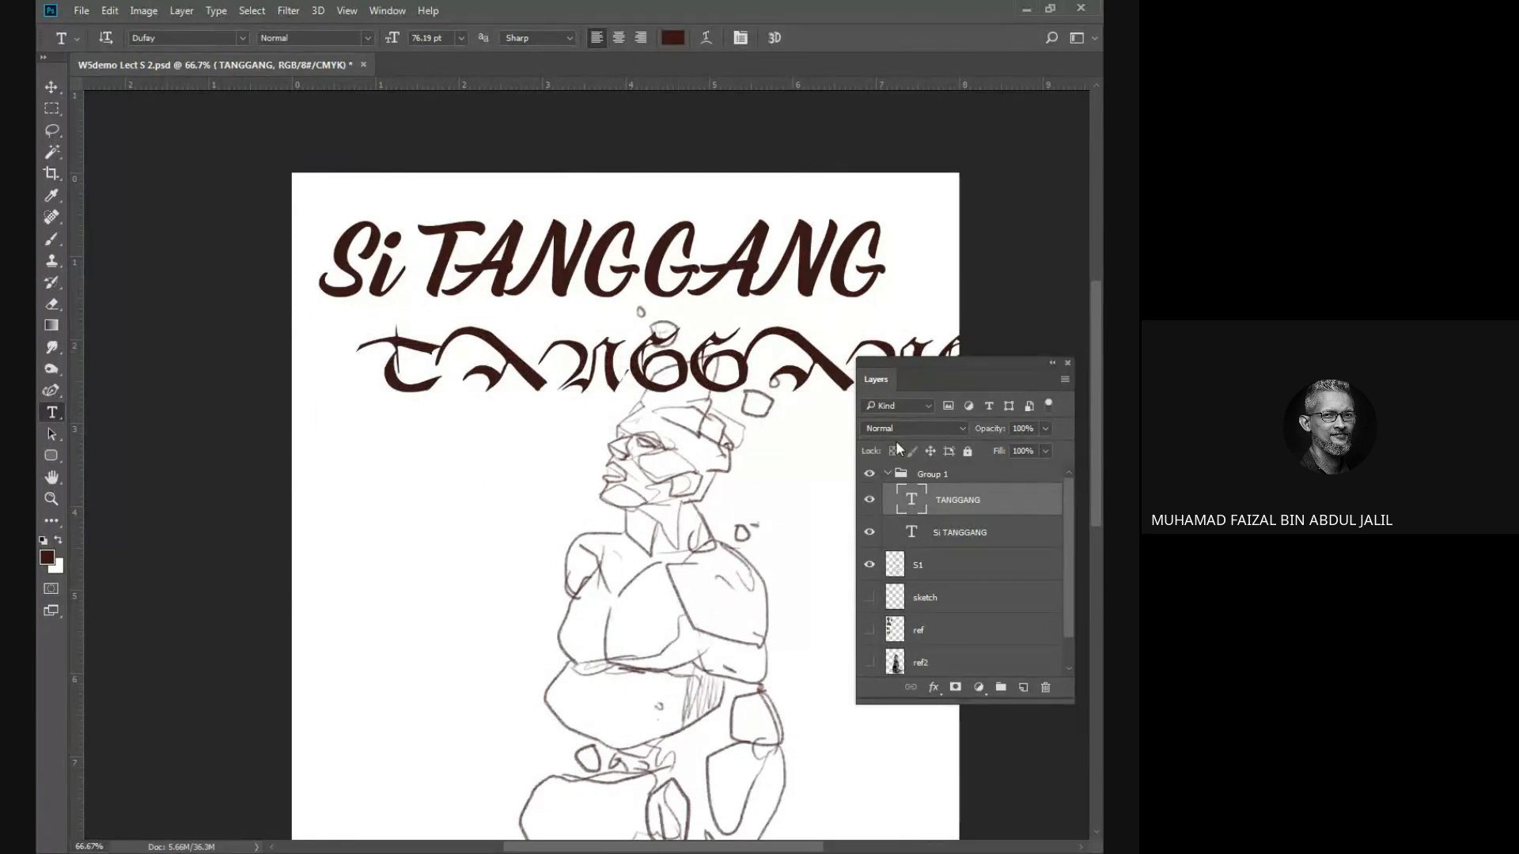
Hide the original Si TANGGANG layer and move the Dufay TANGGANG text up so it fits within the page width.
{"action": "left_click", "coordinate": [870, 532]}
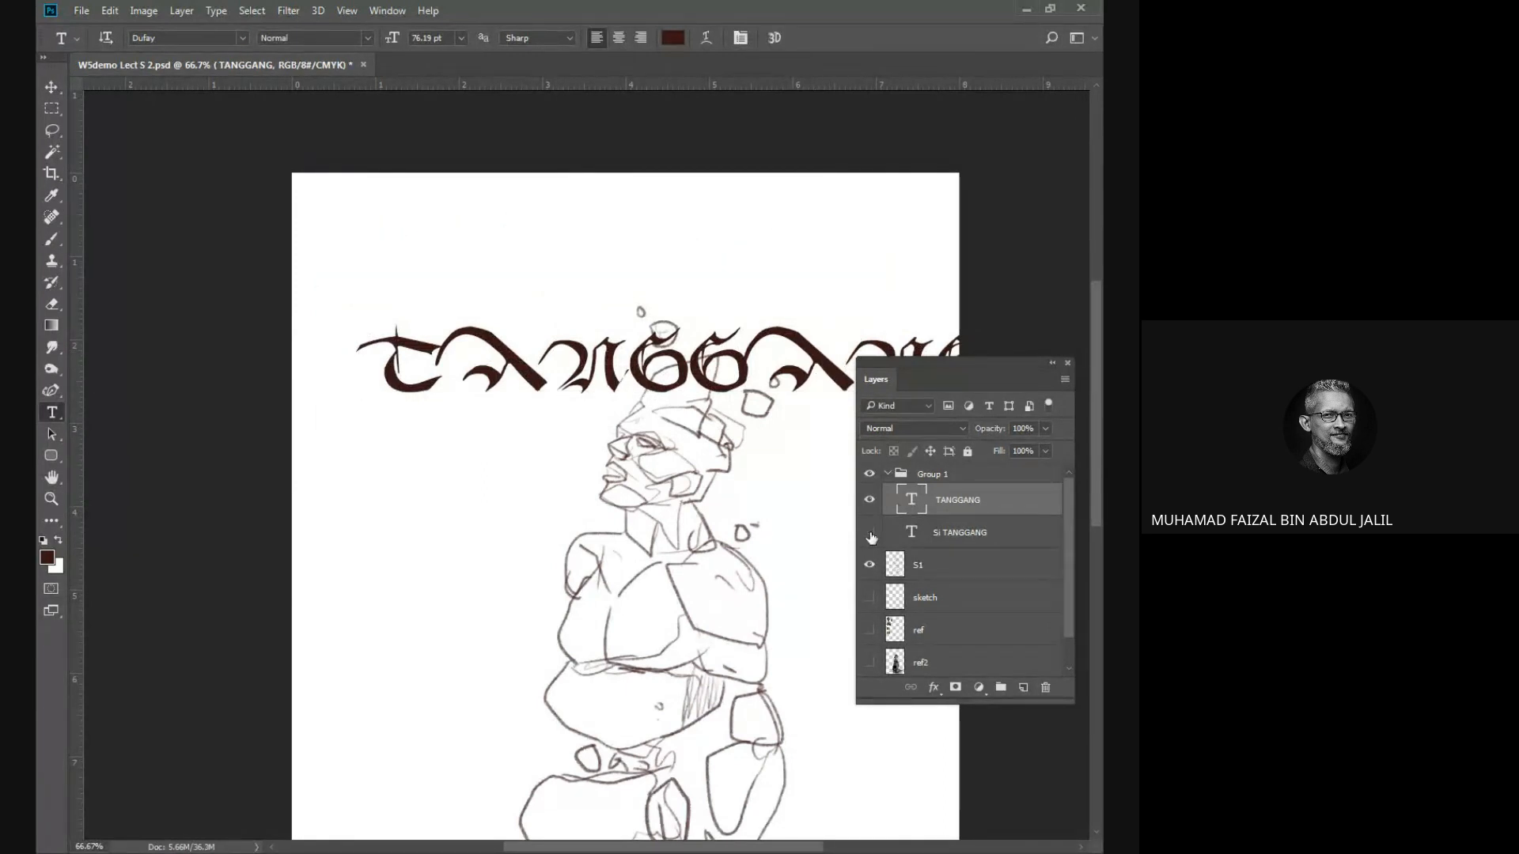
{"action": "left_click", "coordinate": [888, 474]}
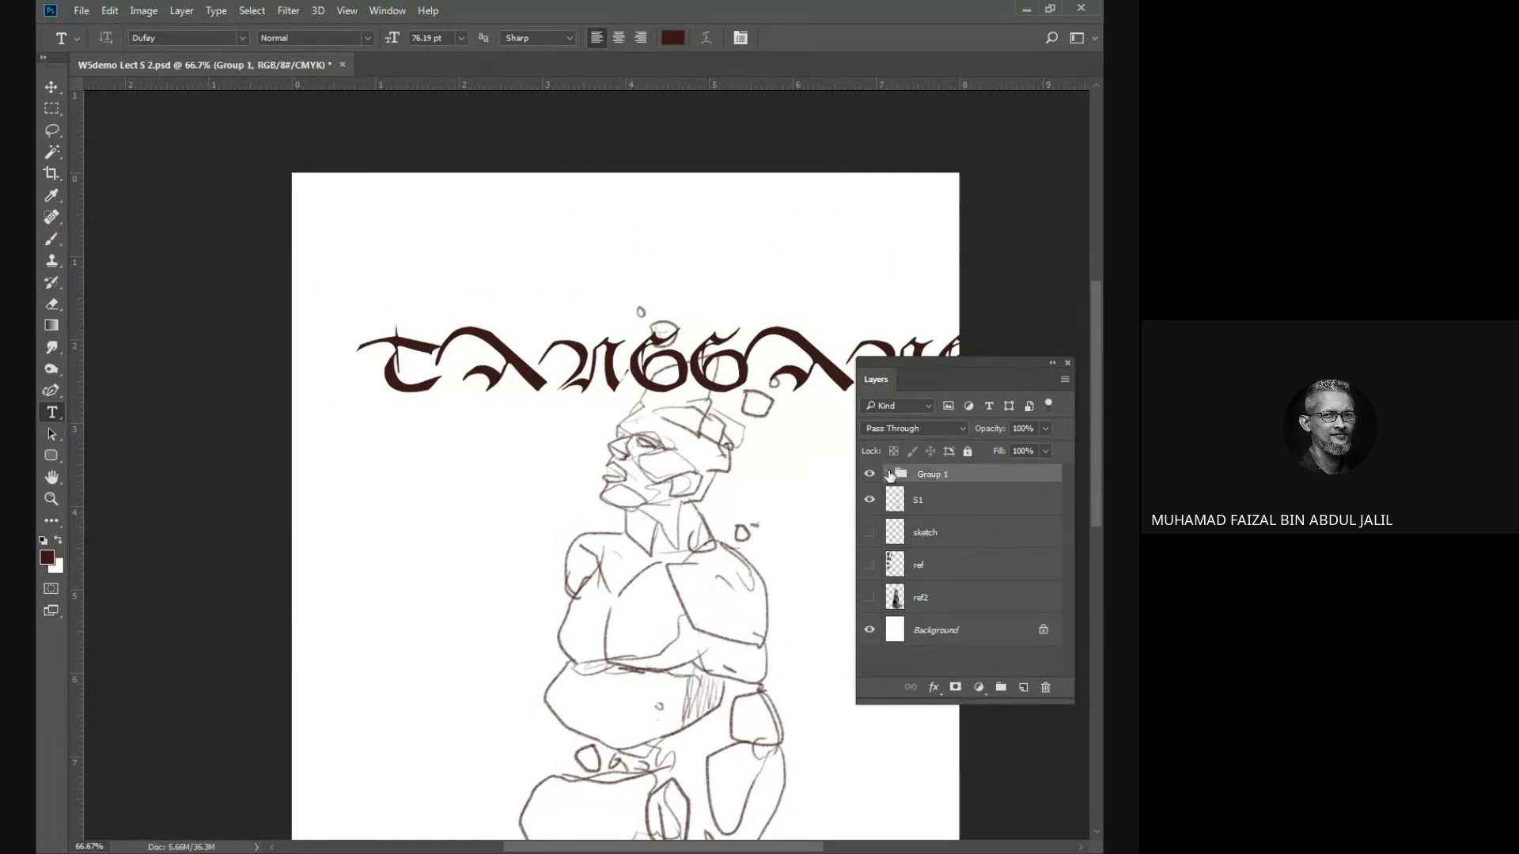
{"action": "left_click", "coordinate": [889, 474]}
{"action": "left_click_drag", "start_coordinate": [741, 368], "coordinate": [692, 296]}
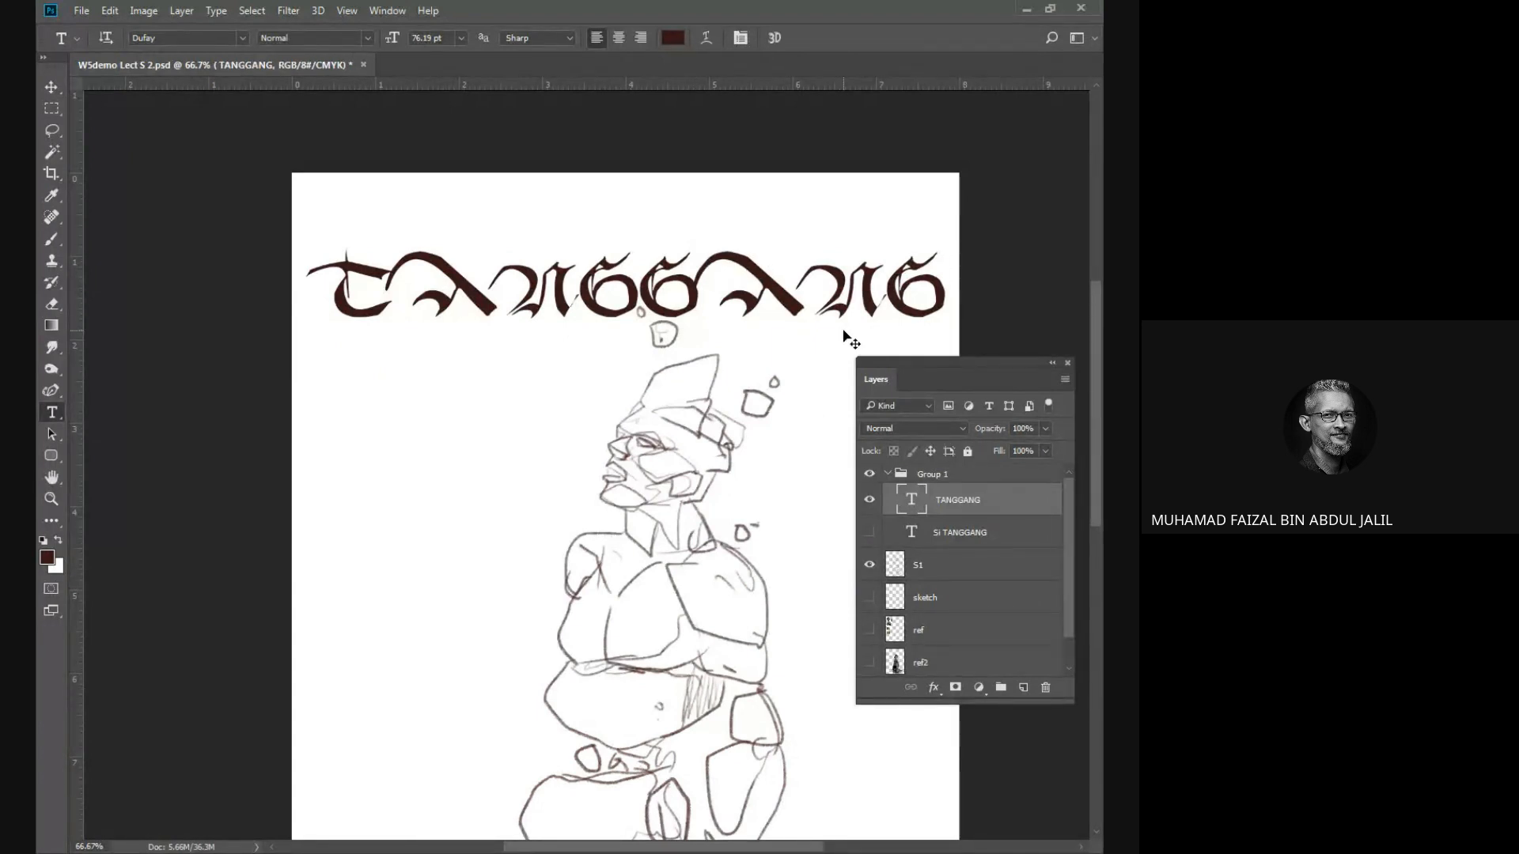
Scale the TANGGANG text down around its centre to about 83% width and 93% height.
{"action": "key", "text": "ctrl+t"}
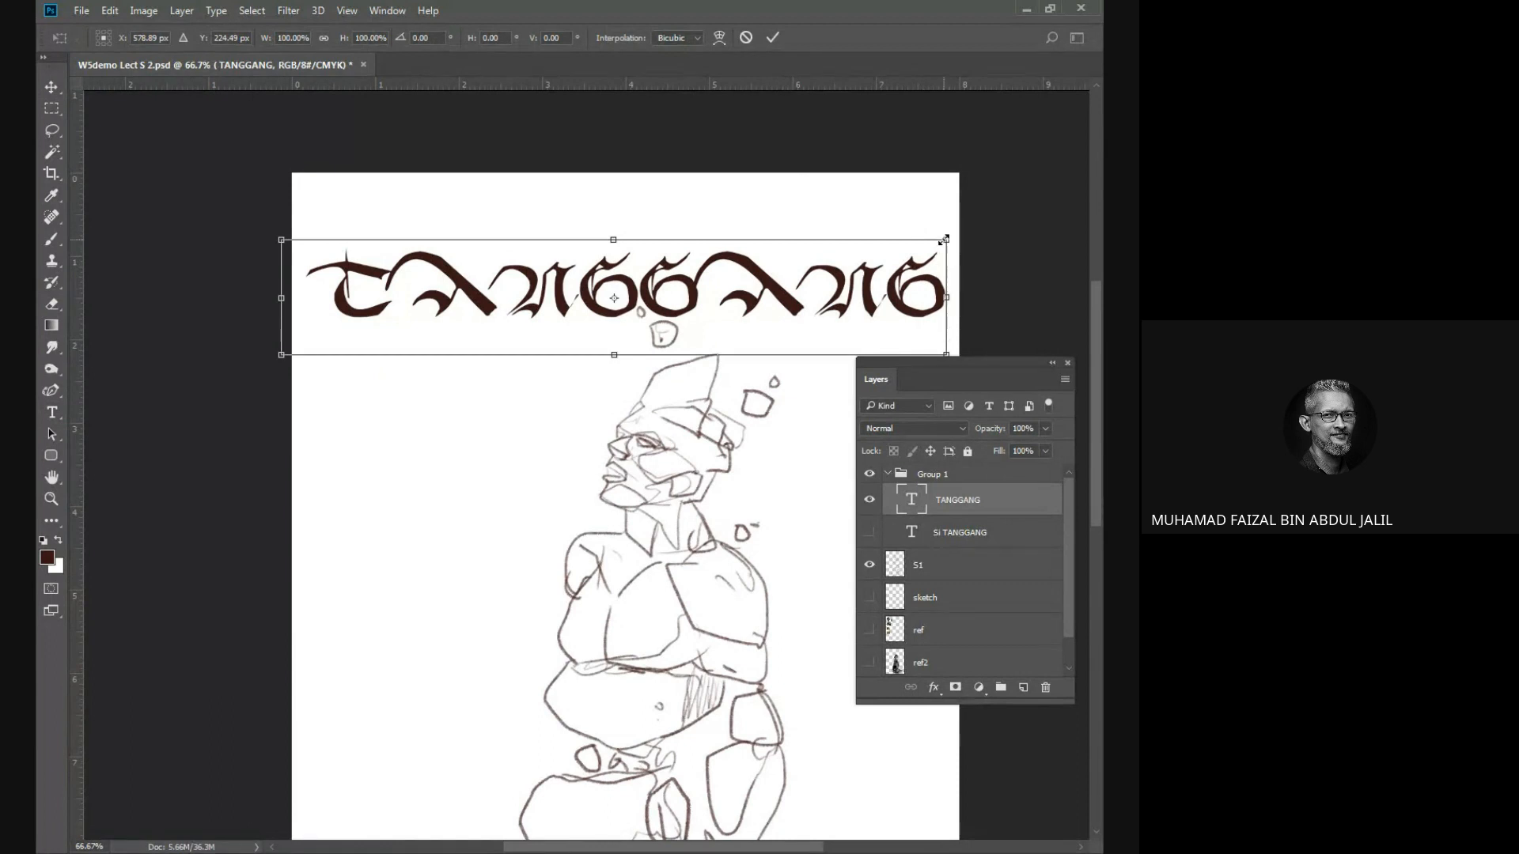
{"action": "left_click_drag", "start_coordinate": [943, 239], "coordinate": [887, 239]}
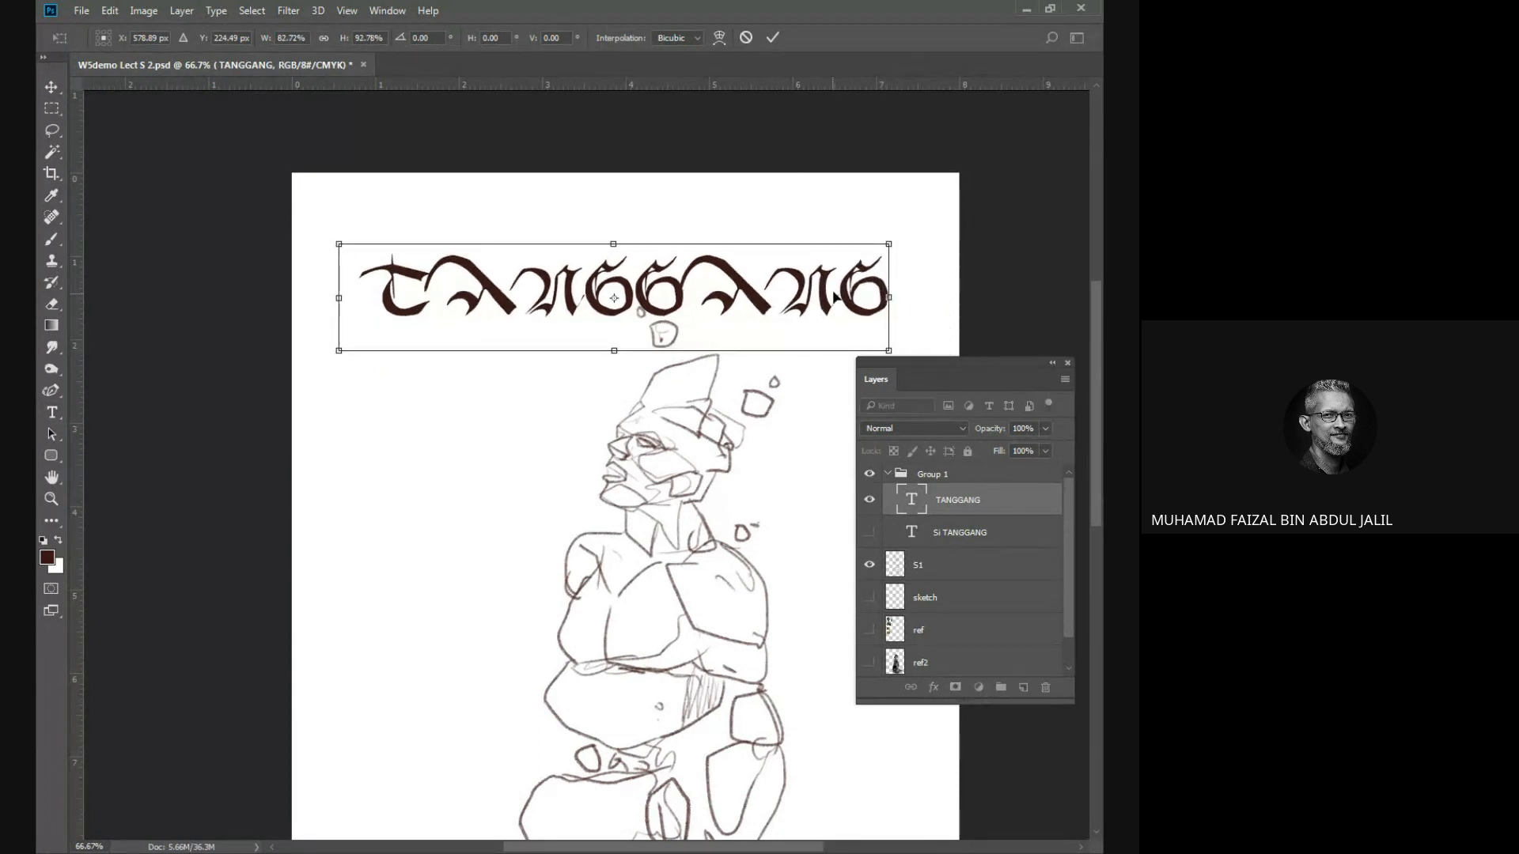
{"action": "left_click", "coordinate": [773, 37]}
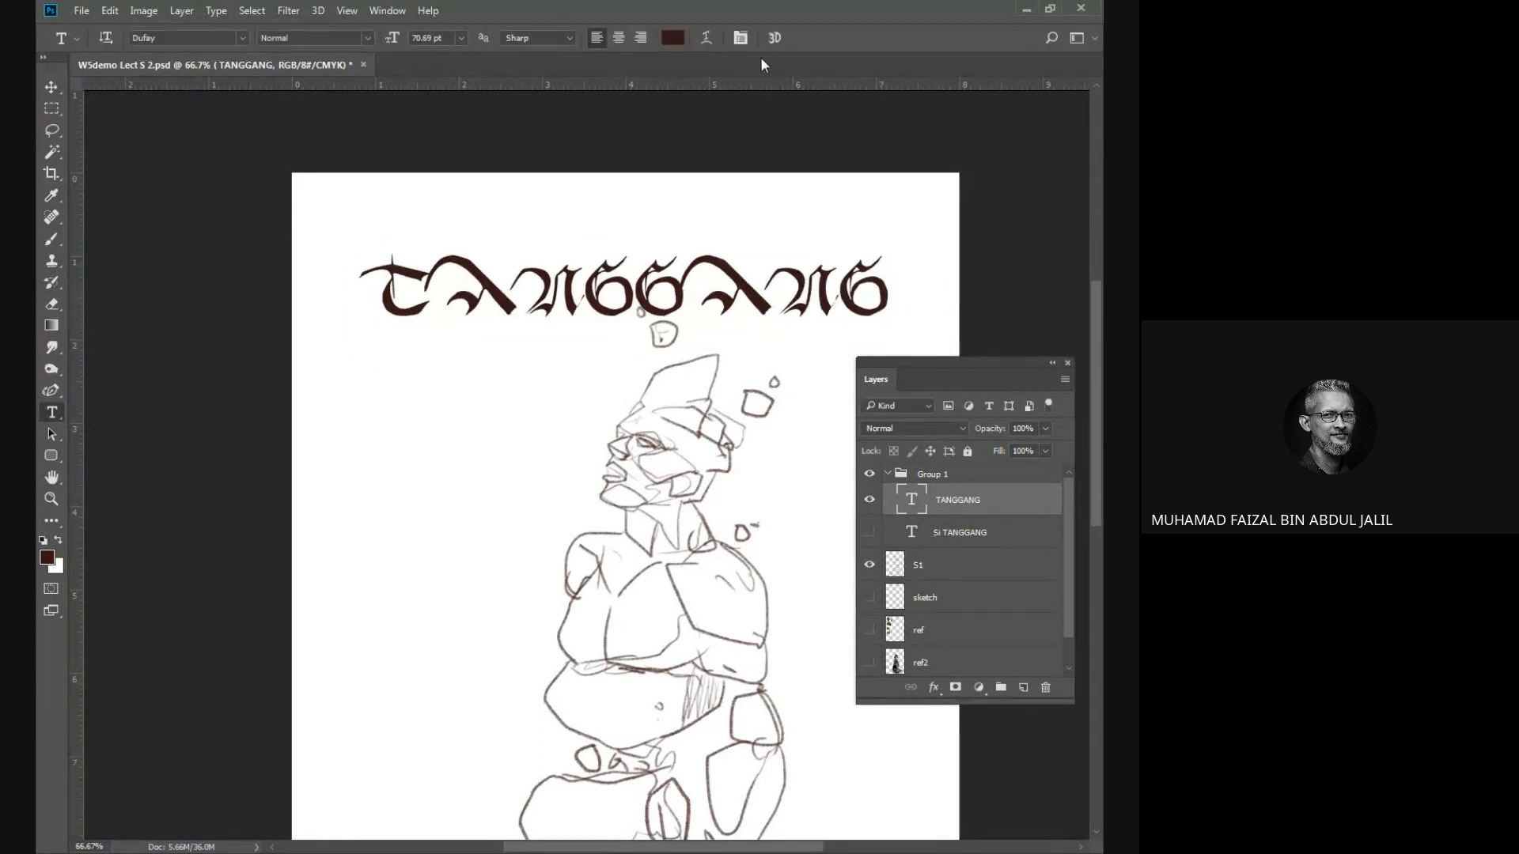
Add a separate text layer reading "Si" below the start of the TANGGANG text.
{"action": "left_click", "coordinate": [402, 394]}
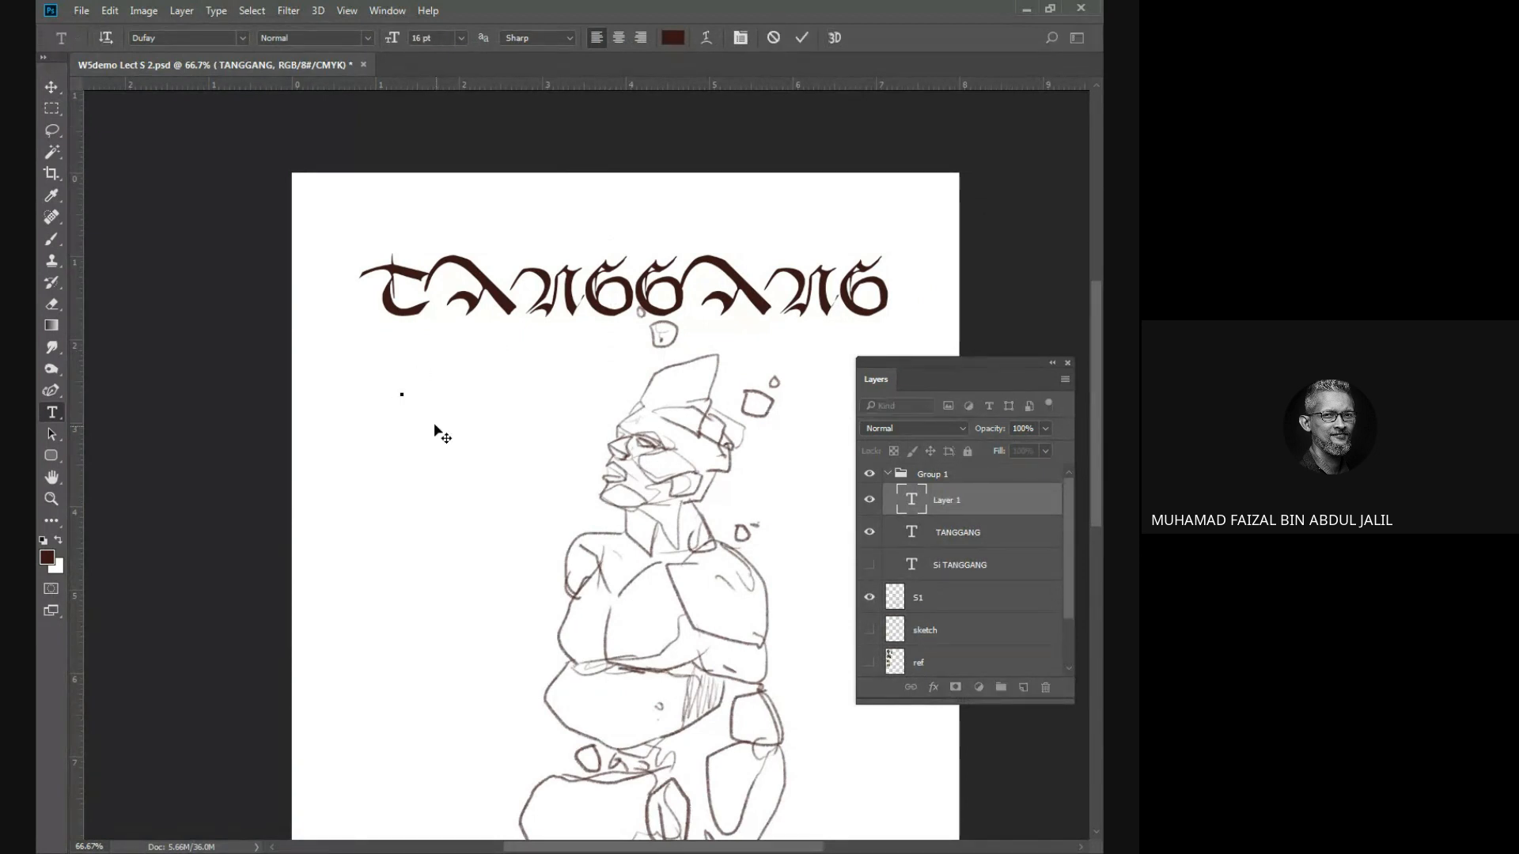
{"action": "type", "text": "Si"}
{"action": "left_click", "coordinate": [800, 38]}
Enlarge the "Si" text proportionally to about 604% and place it above the TANGGANG text.
{"action": "key", "text": "ctrl+t"}
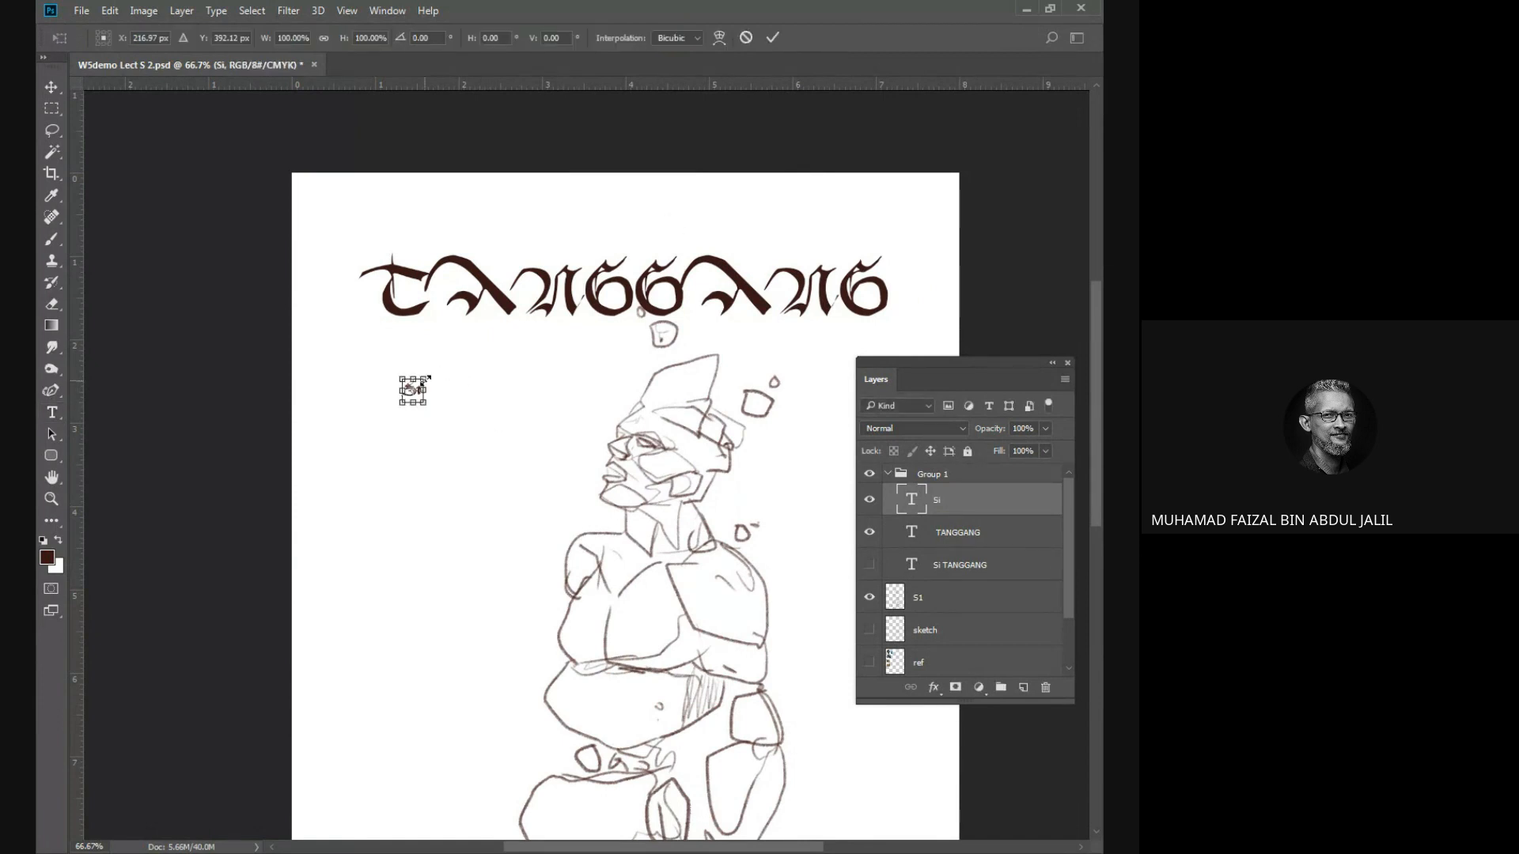
{"action": "left_click_drag", "start_coordinate": [424, 379], "coordinate": [578, 232]}
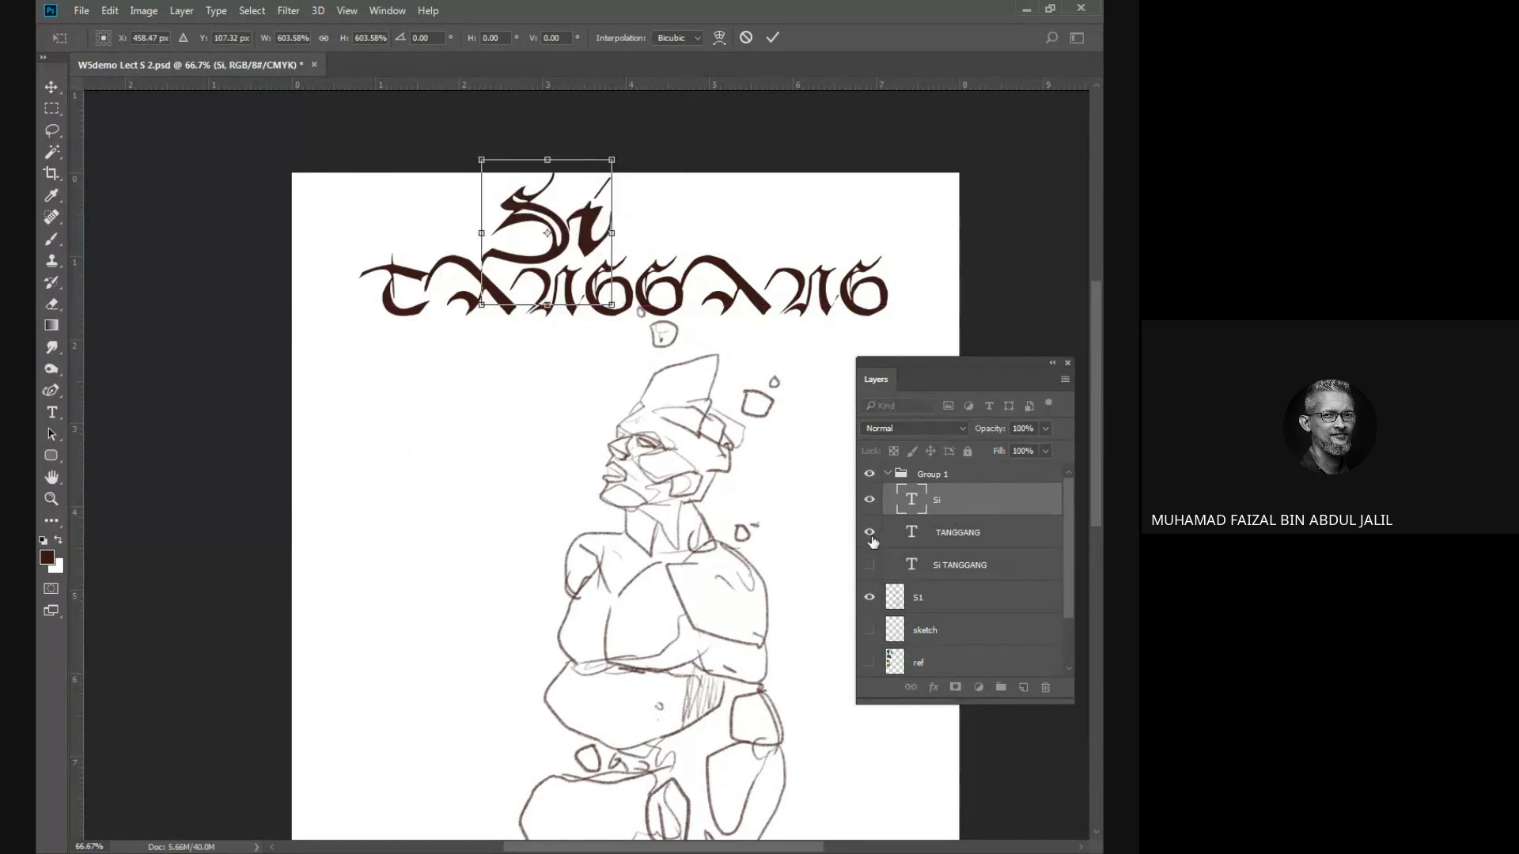
{"action": "key", "text": "Return"}
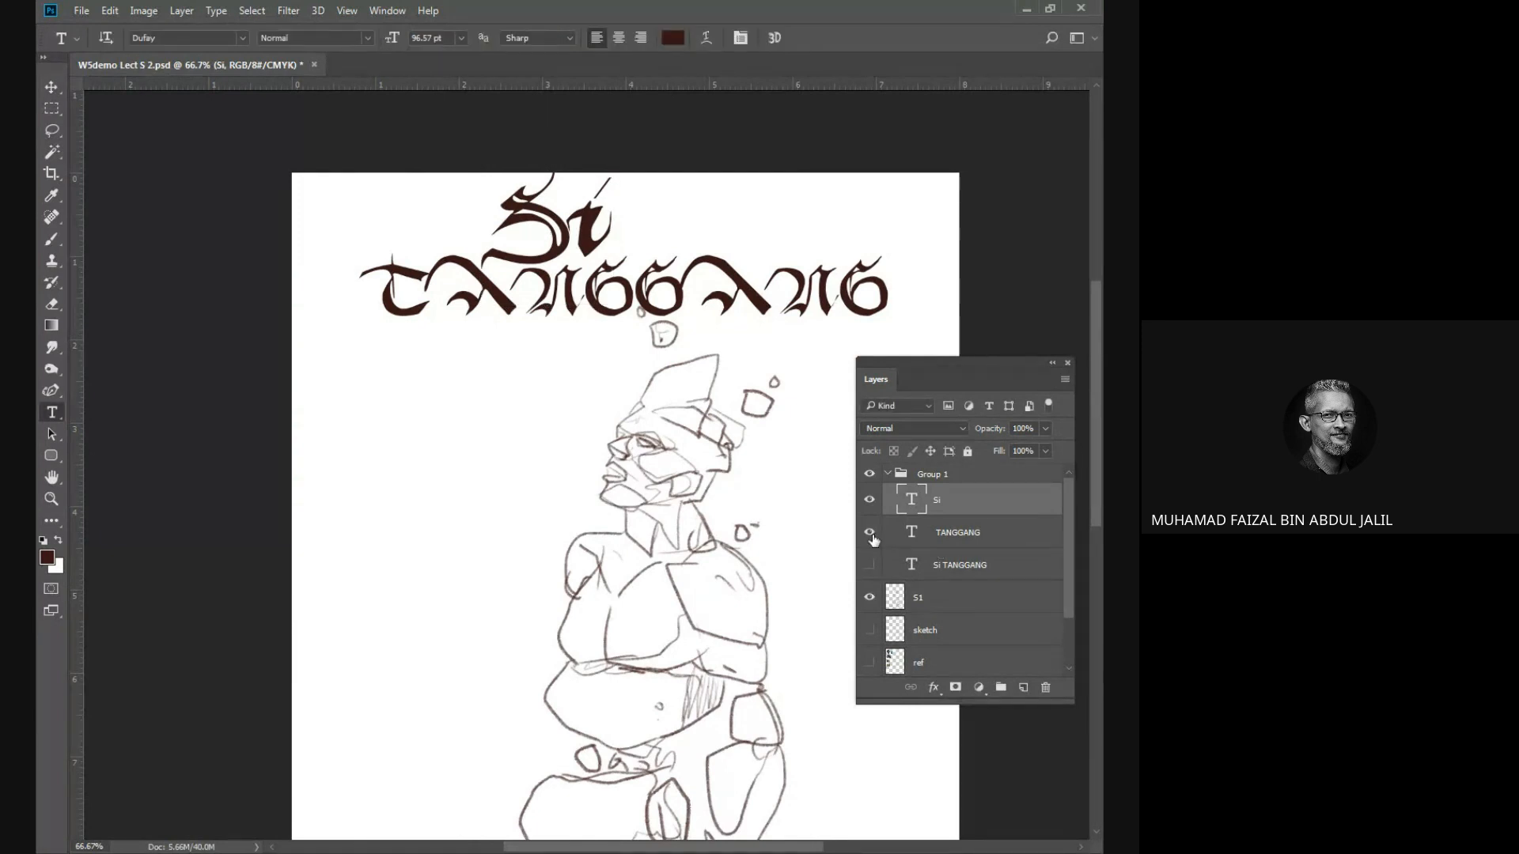
Select the Si and TANGGANG text layers together and shift them toward the page's left edge and slightly down.
{"action": "left_click", "coordinate": [869, 532]}
{"action": "left_click", "coordinate": [938, 534]}
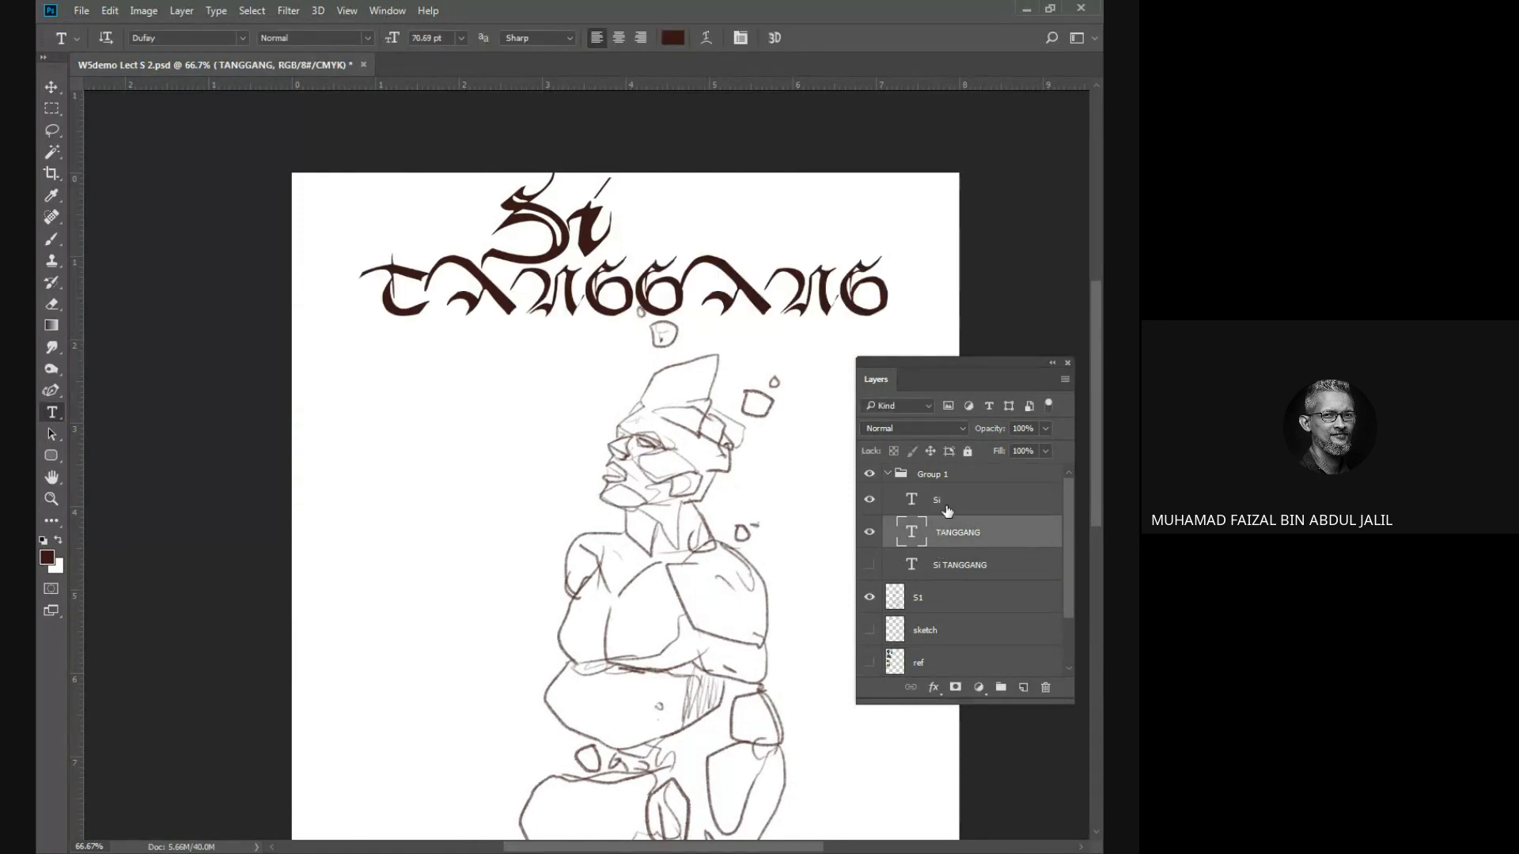
{"action": "left_click", "coordinate": [914, 496], "text": "shift"}
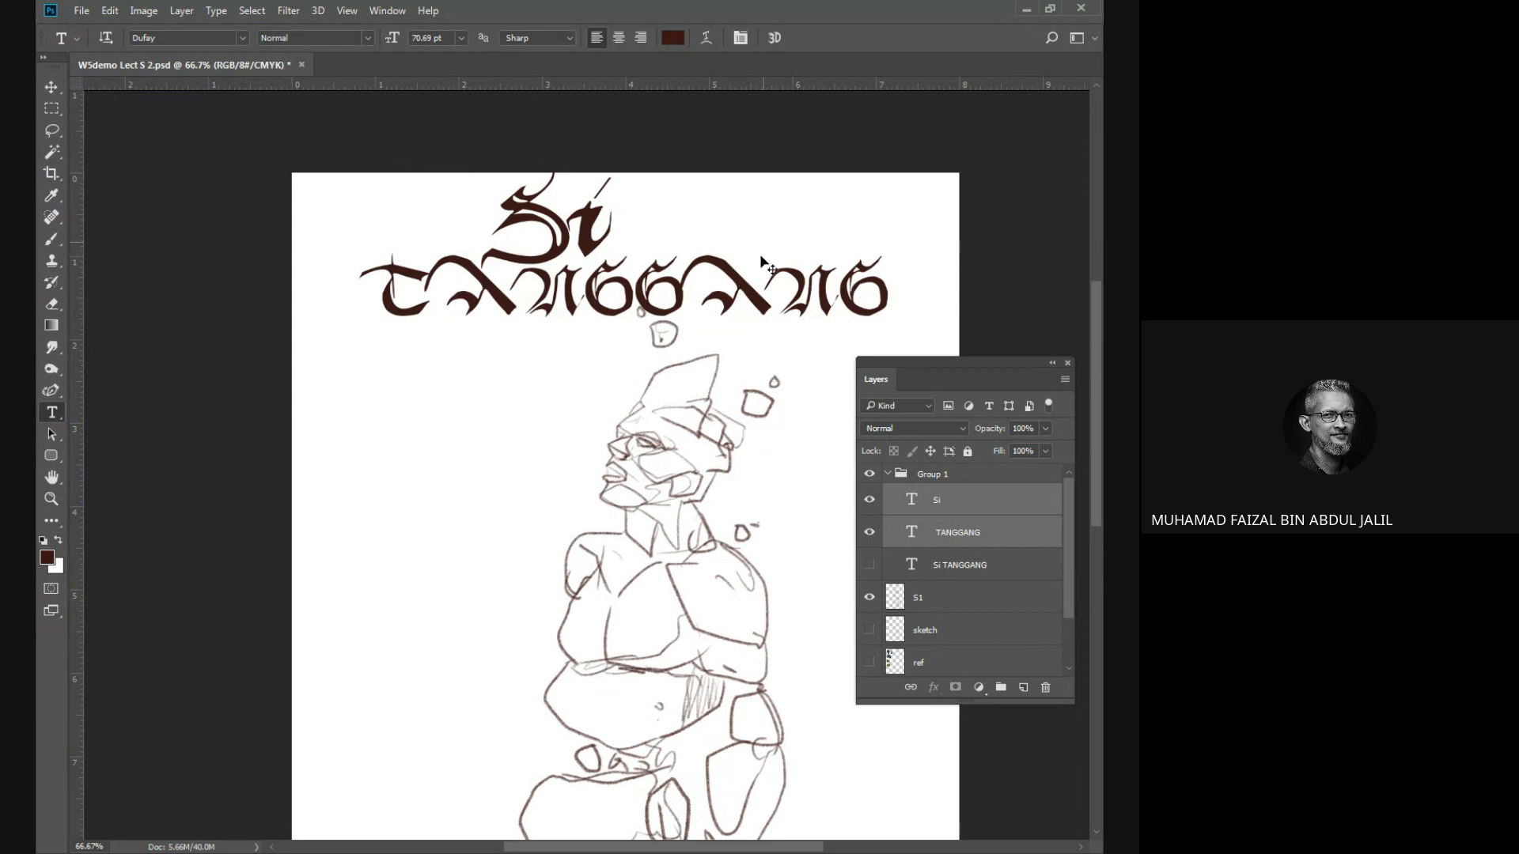
{"action": "left_click_drag", "start_coordinate": [739, 282], "coordinate": [676, 293]}
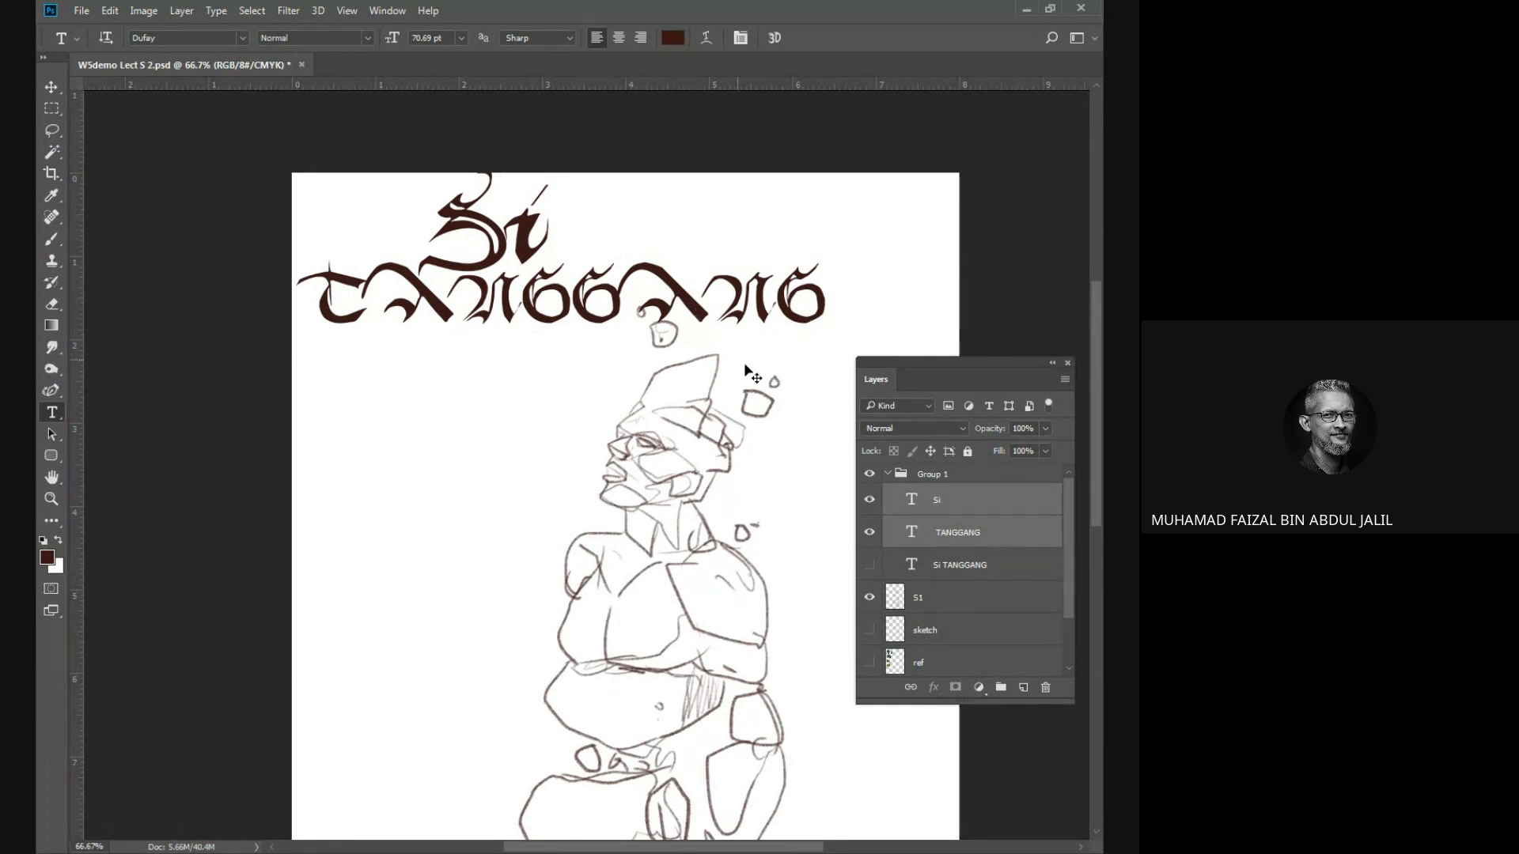
{"action": "left_click_drag", "start_coordinate": [696, 307], "coordinate": [693, 321]}
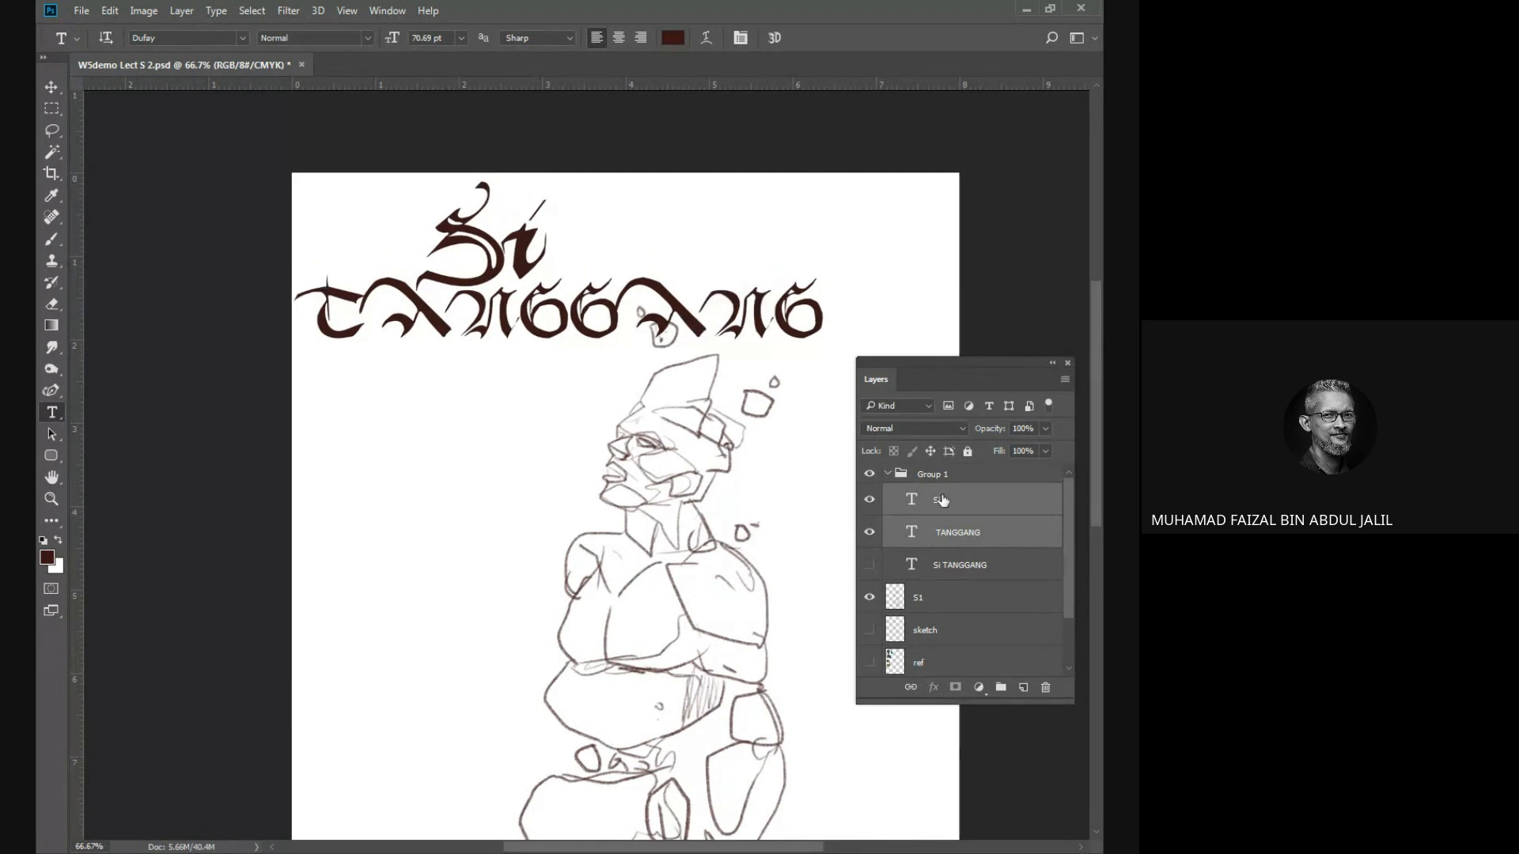
Hide the separate Si and TANGGANG layers, then show and select the original Si TANGGANG title layer.
{"action": "left_click_drag", "start_coordinate": [870, 504], "coordinate": [872, 539]}
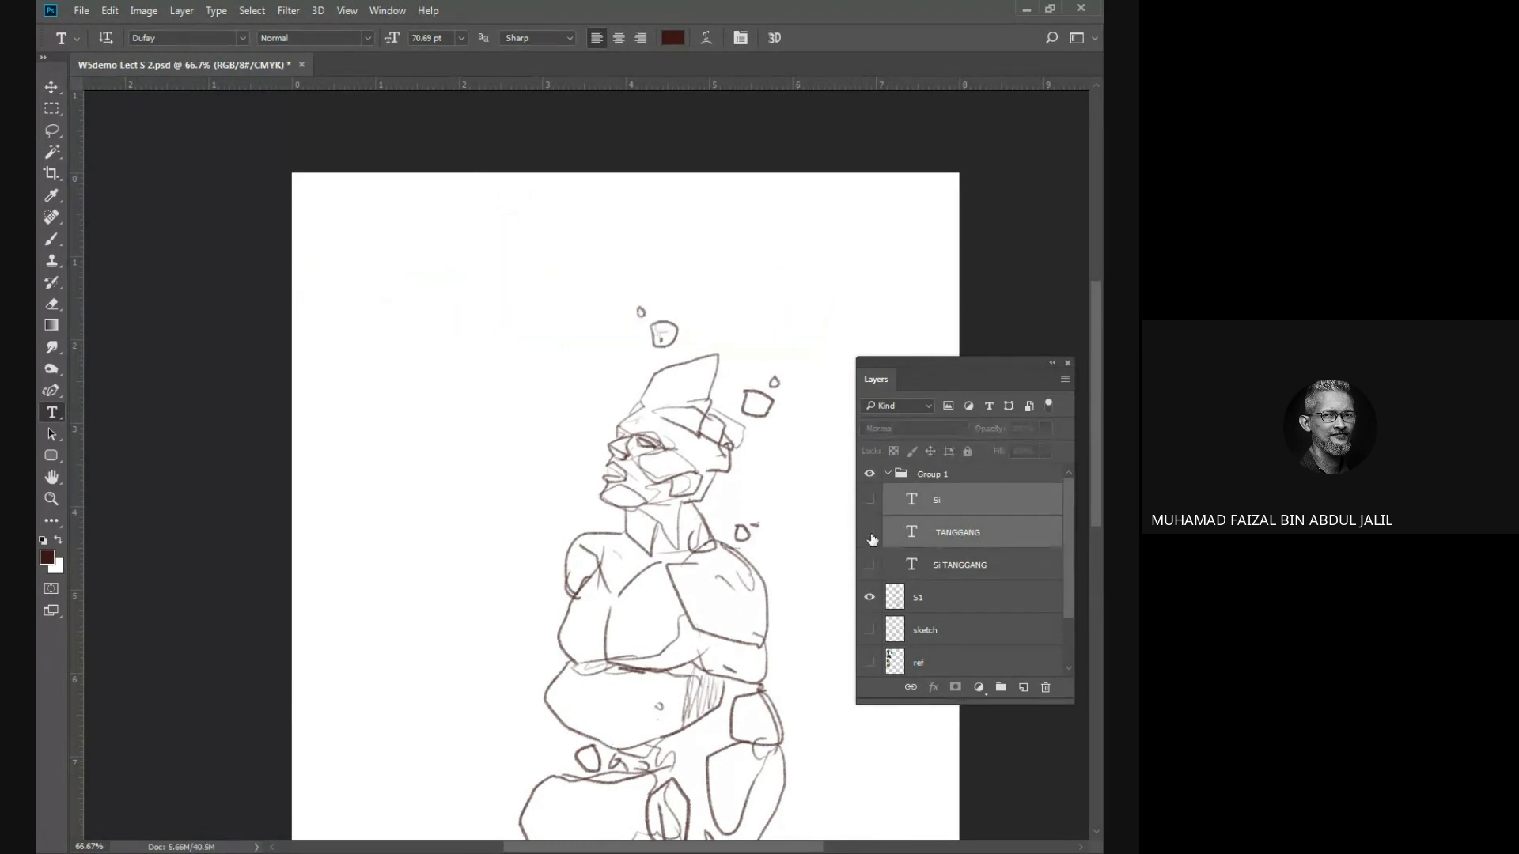
{"action": "left_click", "coordinate": [870, 565]}
{"action": "left_click", "coordinate": [873, 566]}
{"action": "left_click", "coordinate": [873, 567]}
{"action": "left_click", "coordinate": [944, 573]}
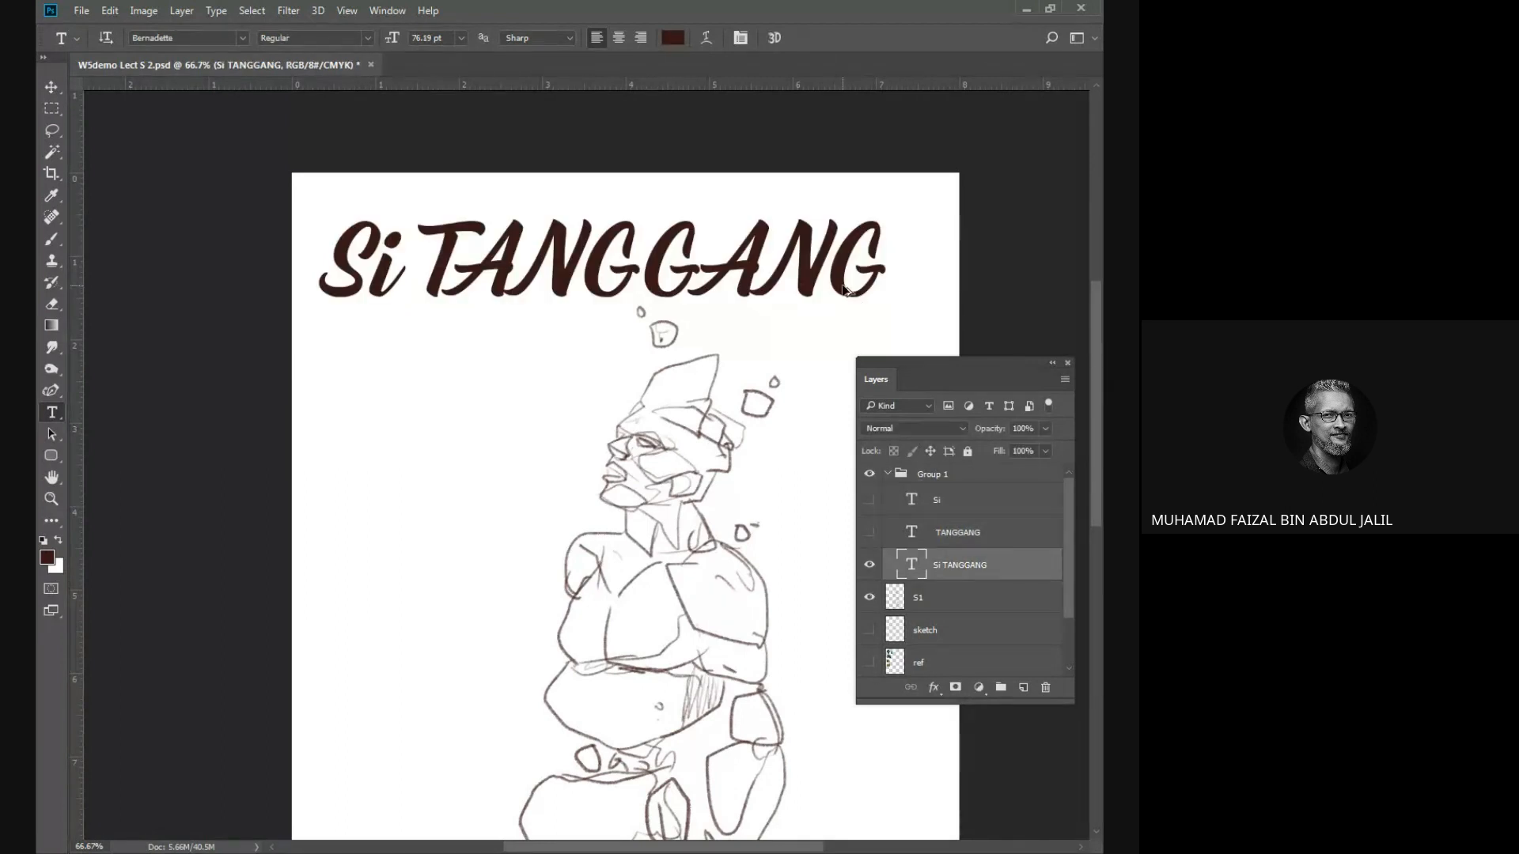
Duplicate the Si TANGGANG title layer, hide the original, and place the copy at the original title position.
{"action": "left_click_drag", "start_coordinate": [853, 304], "coordinate": [843, 399]}
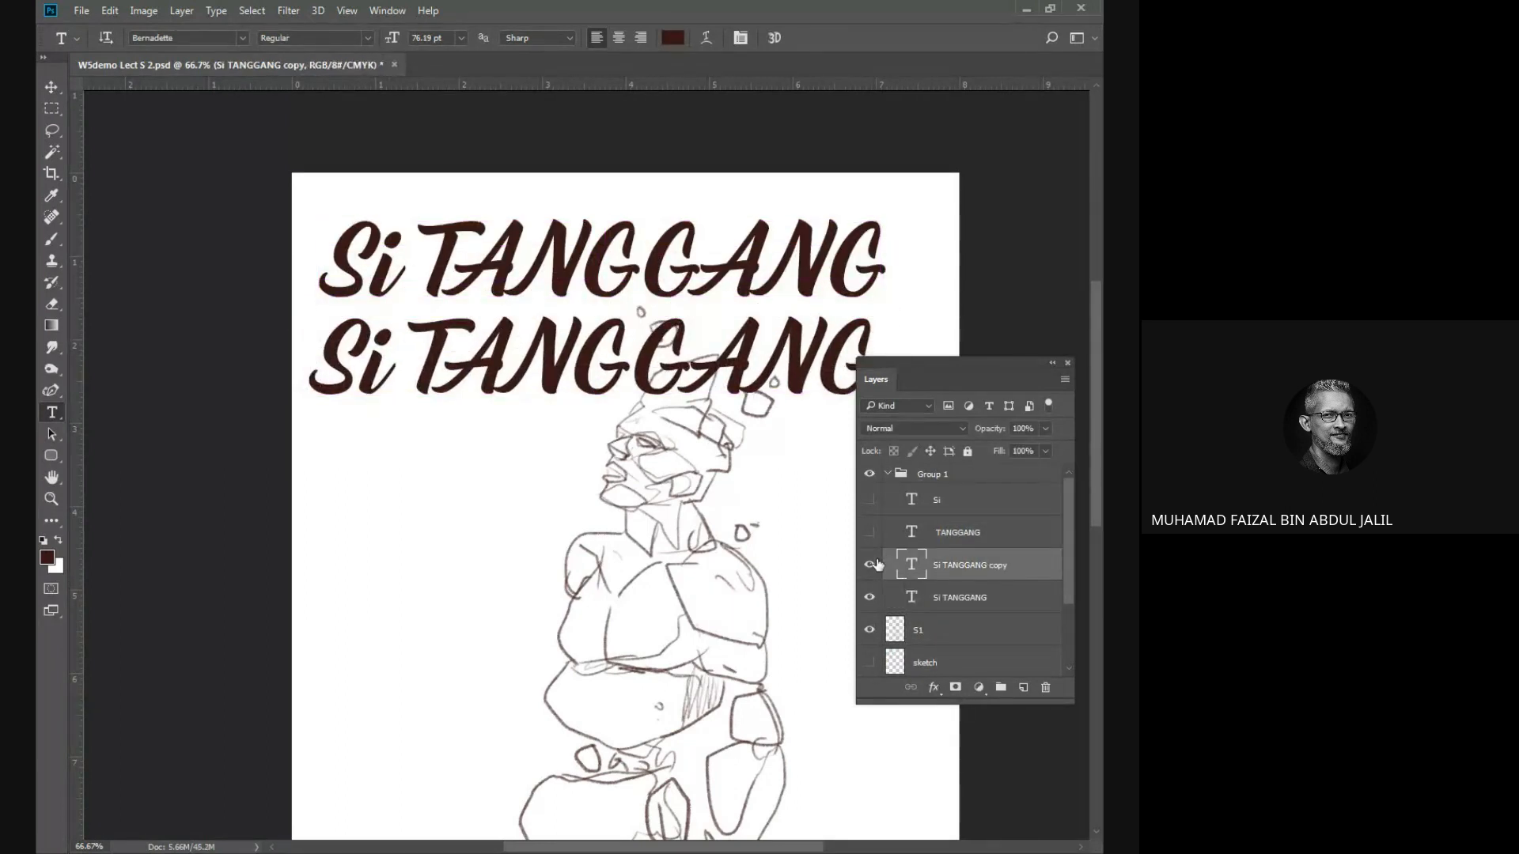
{"action": "left_click", "coordinate": [870, 595]}
{"action": "left_click_drag", "start_coordinate": [494, 174], "coordinate": [506, 74]}
Try successive fonts on the copied title, from Engravers MT through Harlow Solid Italic and Mistral, and set it to Modern No. 20.
{"action": "left_click", "coordinate": [205, 39]}
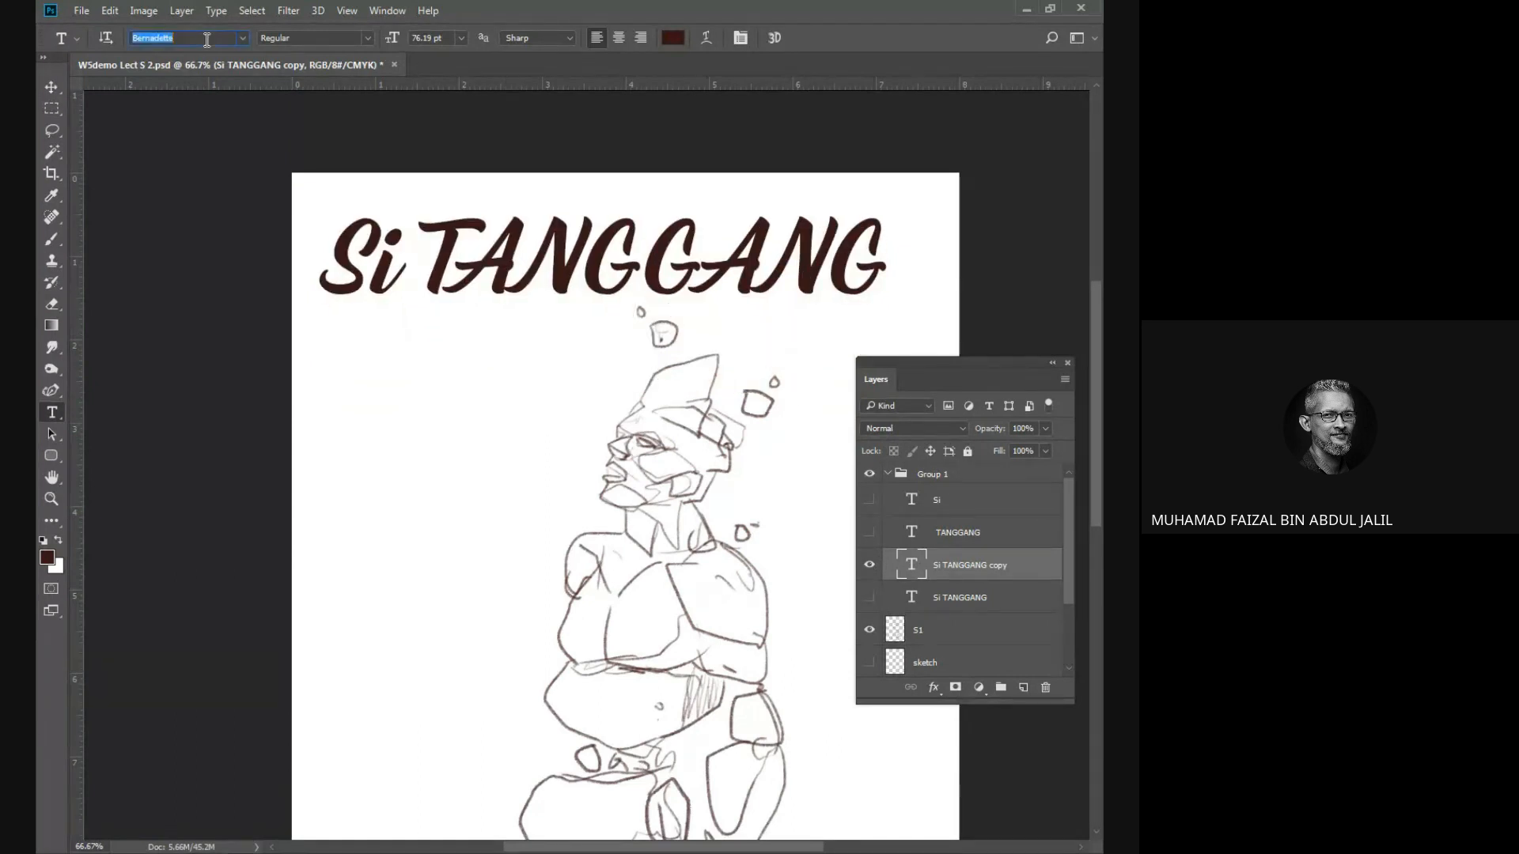
{"action": "scroll", "coordinate": [207, 40], "scroll_direction": "down", "scroll_amount": 10}
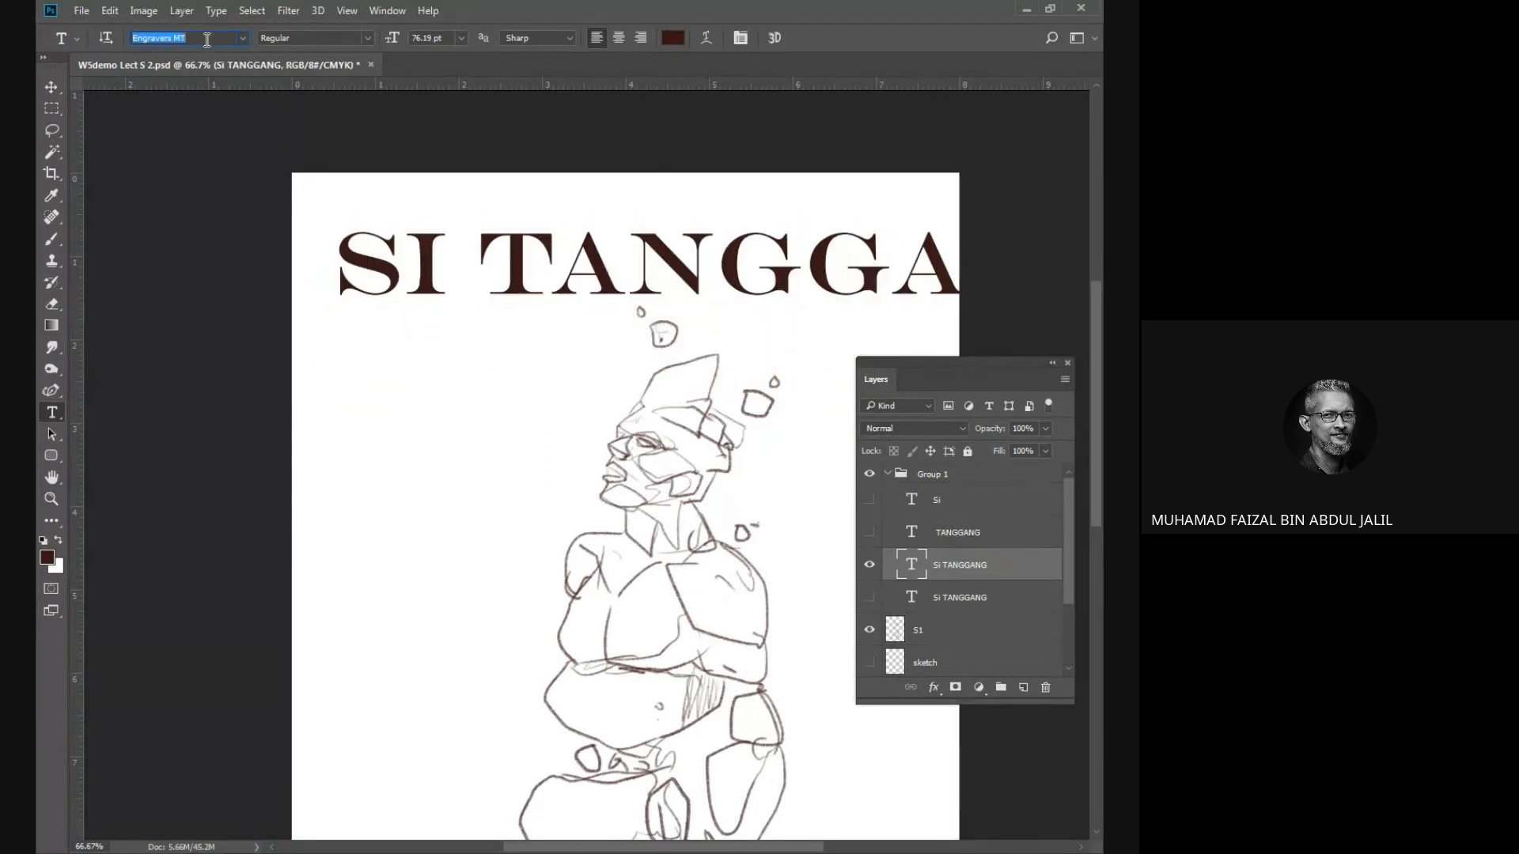
{"action": "scroll", "coordinate": [207, 39], "scroll_direction": "down", "scroll_amount": 6}
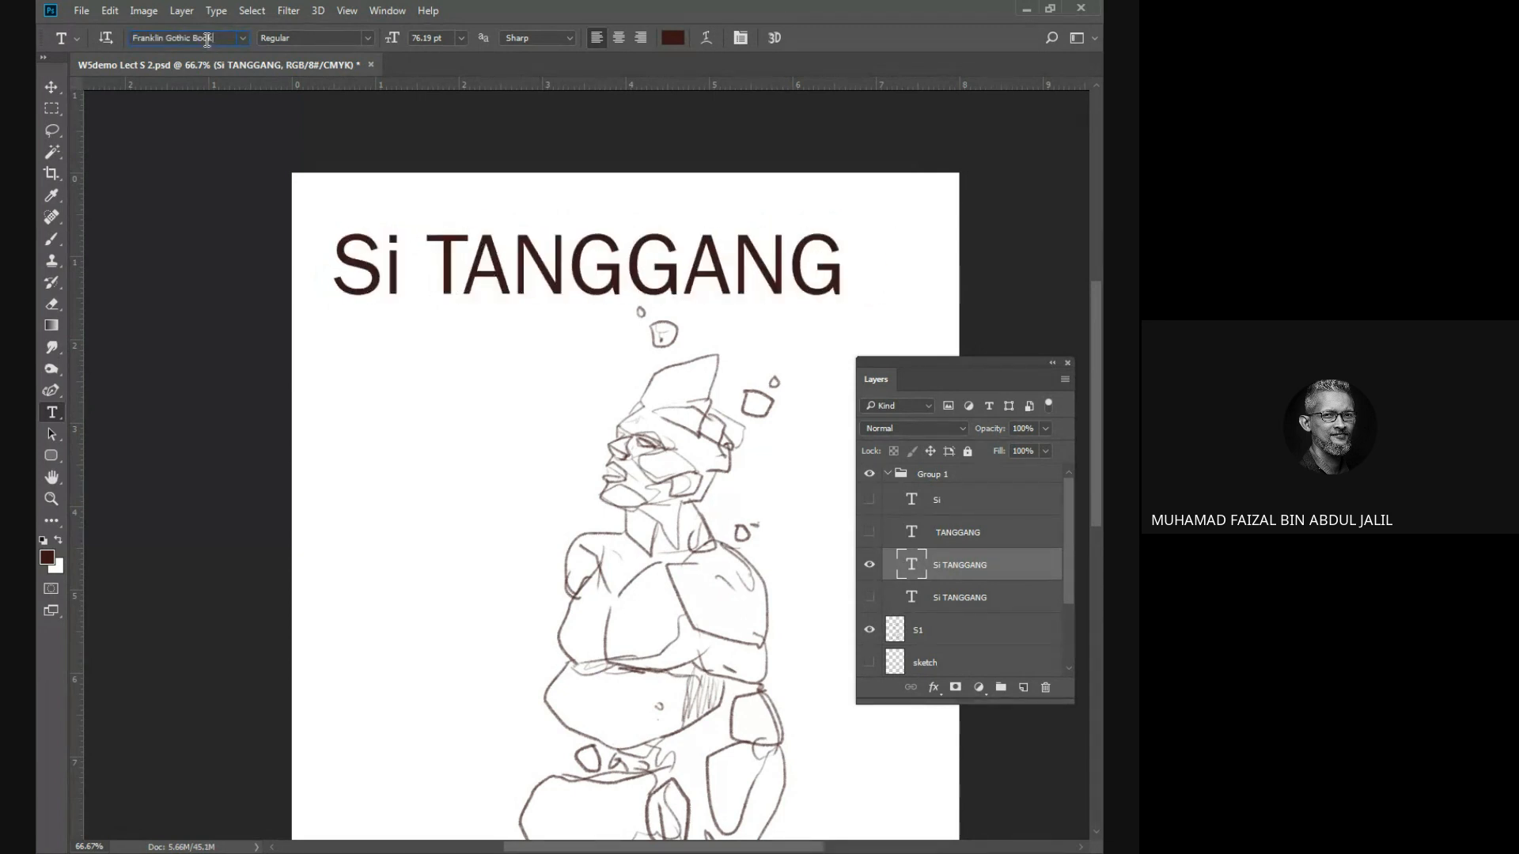
{"action": "scroll", "coordinate": [207, 40], "scroll_direction": "down", "scroll_amount": 4}
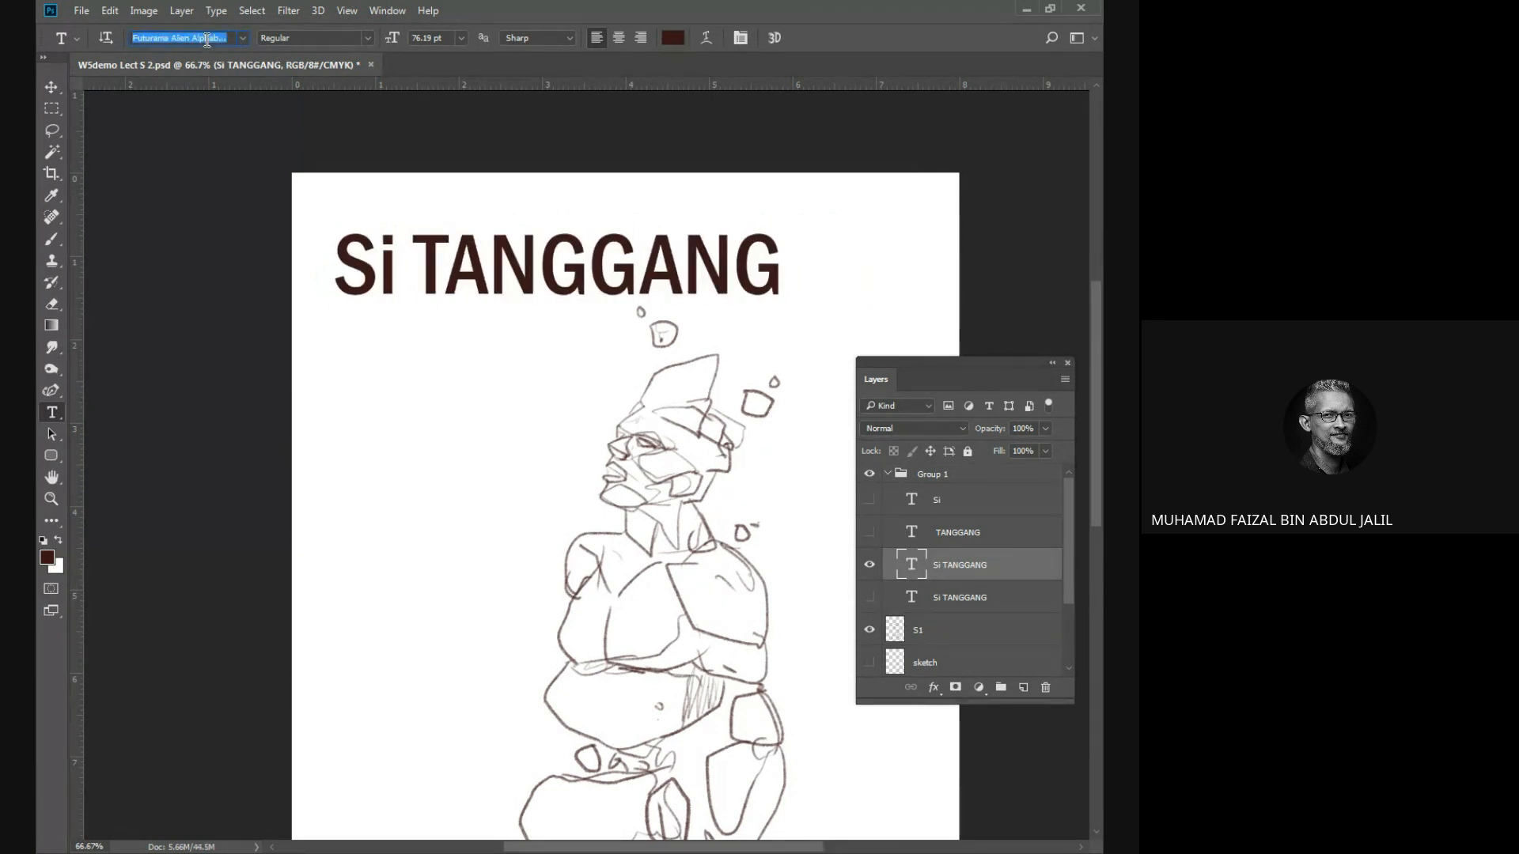
{"action": "scroll", "coordinate": [208, 40], "scroll_direction": "down", "scroll_amount": 4}
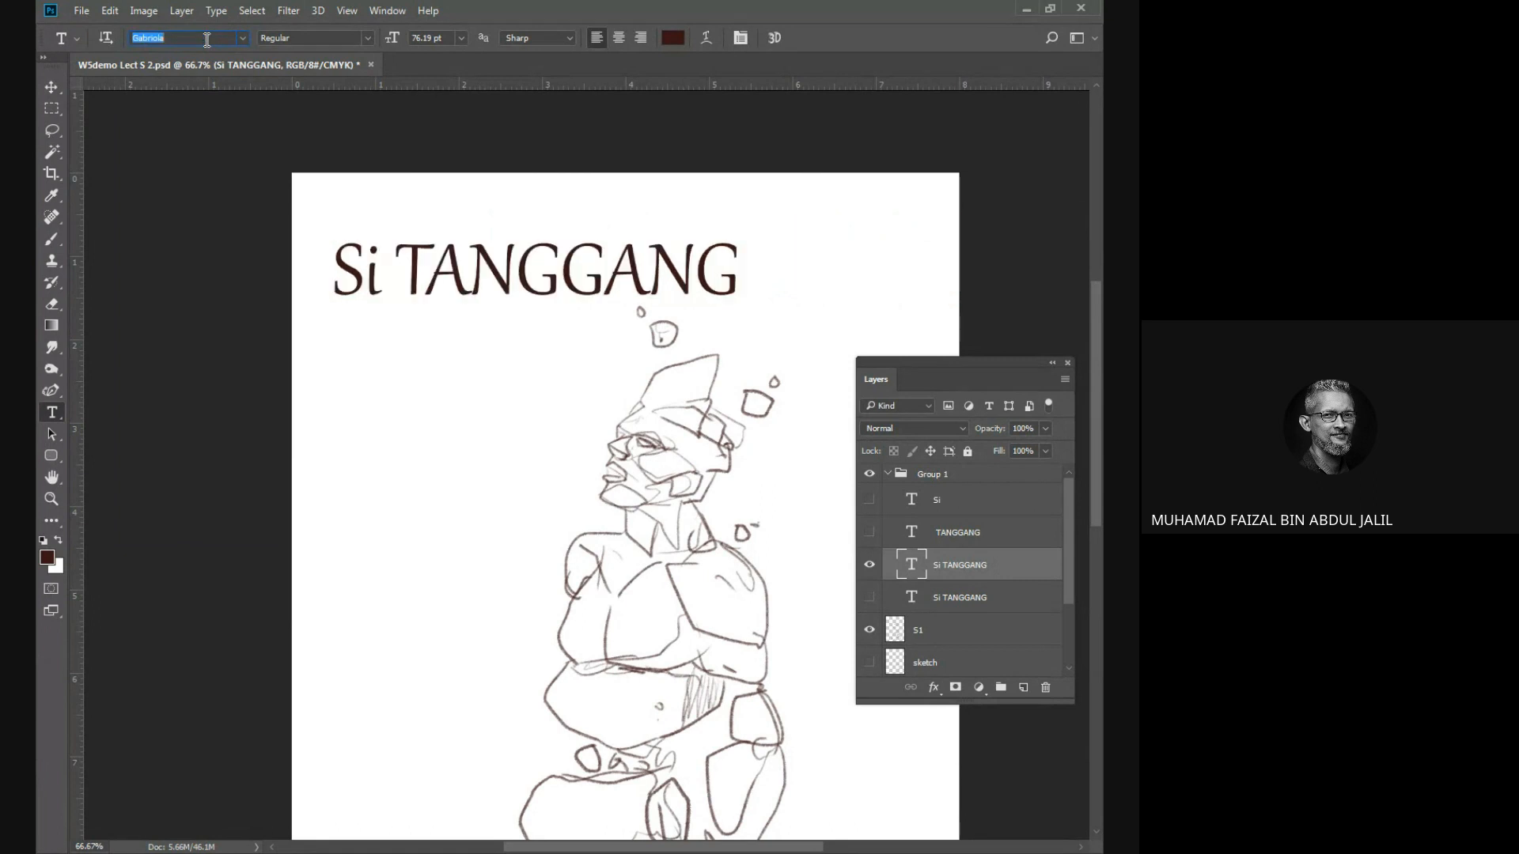
{"action": "scroll", "coordinate": [207, 39], "scroll_direction": "down", "scroll_amount": 1}
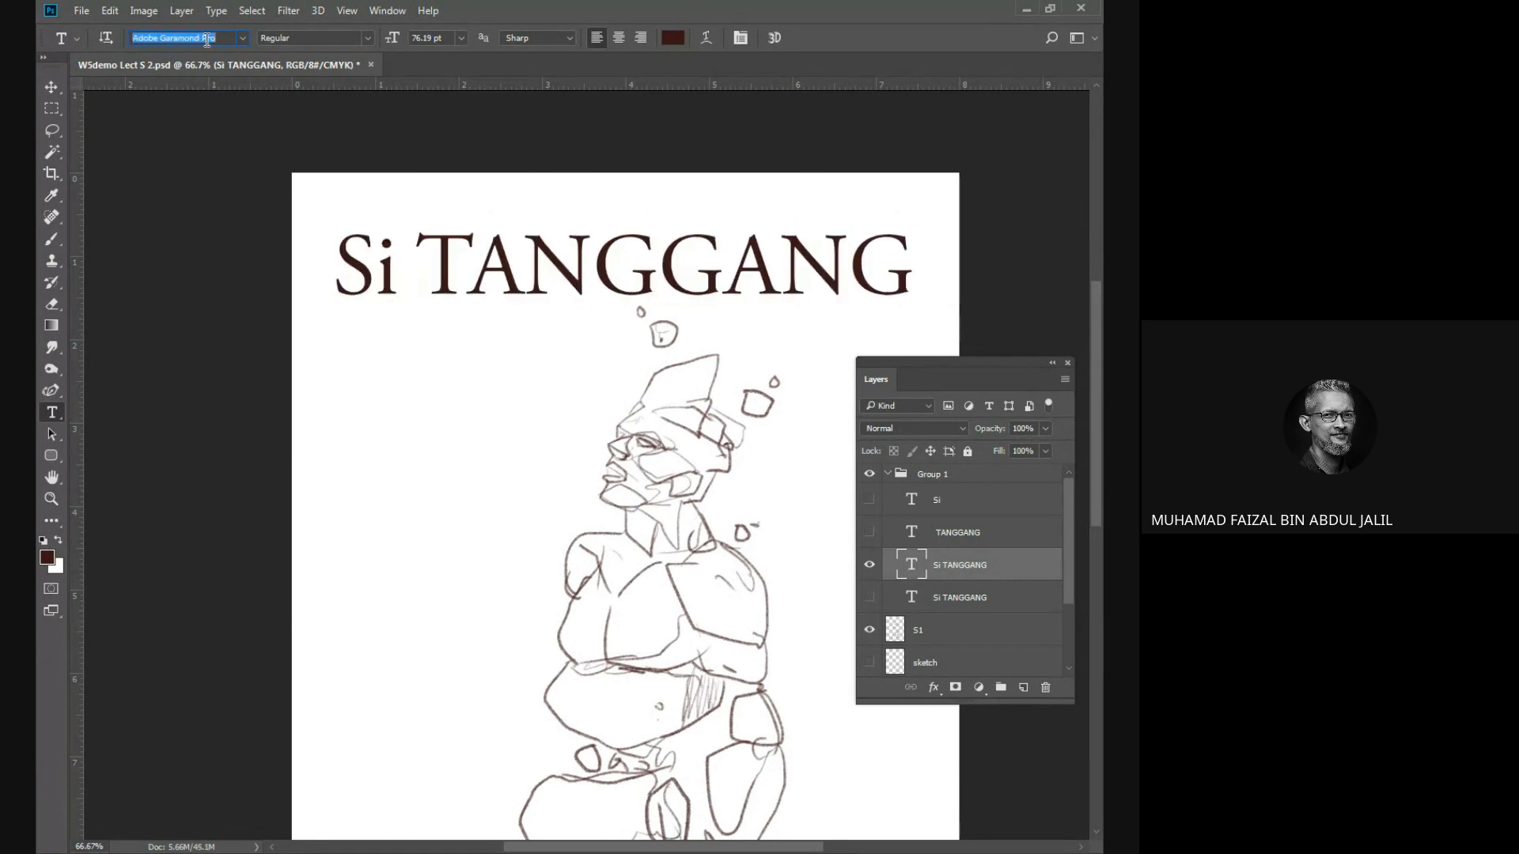
{"action": "scroll", "coordinate": [207, 39], "scroll_direction": "down", "scroll_amount": 1}
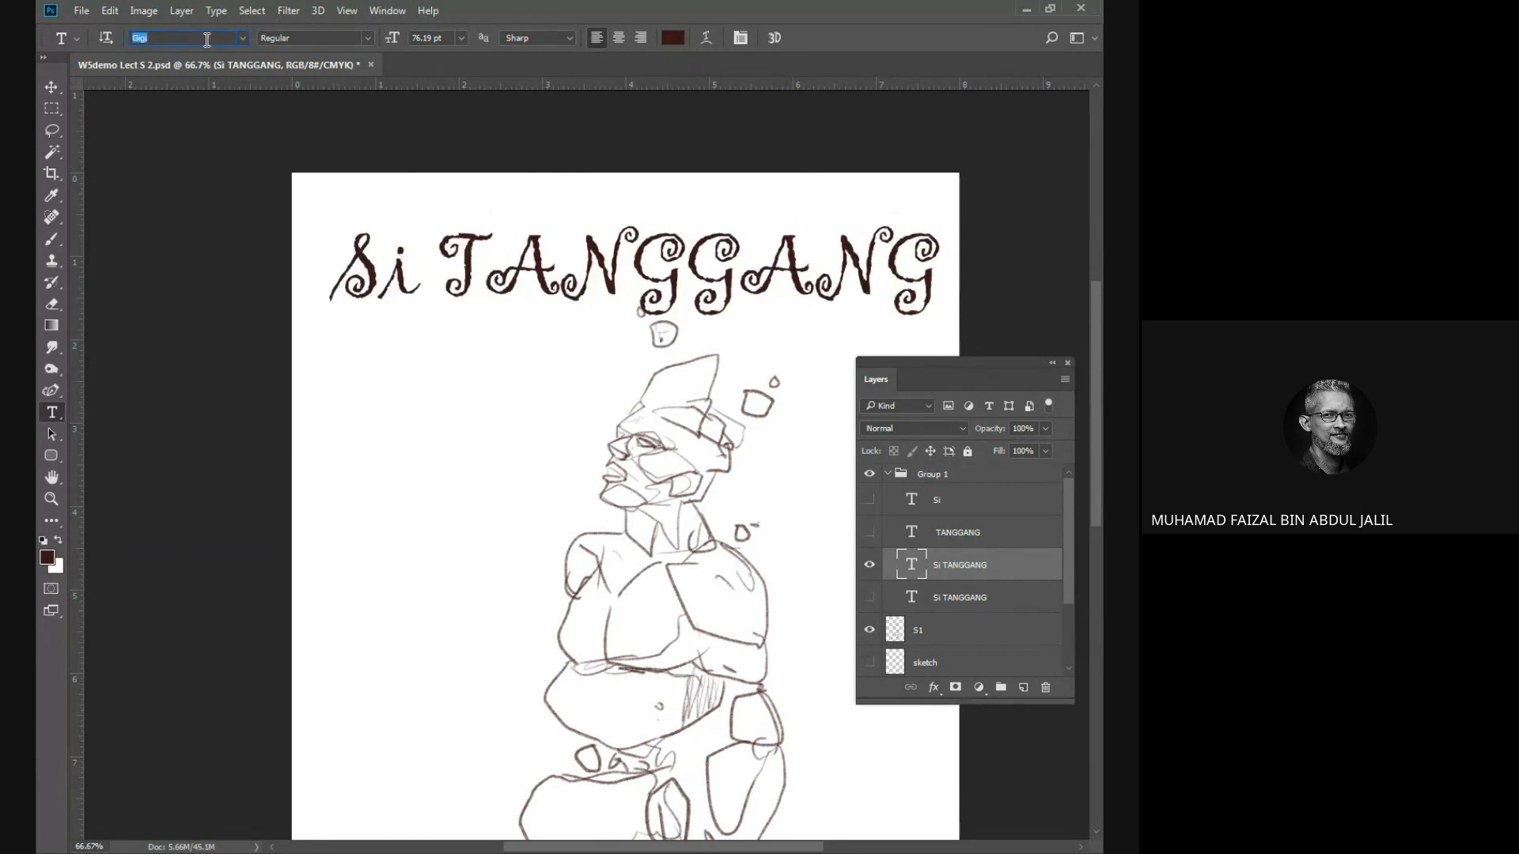
{"action": "scroll", "coordinate": [208, 39], "scroll_direction": "down", "scroll_amount": 3}
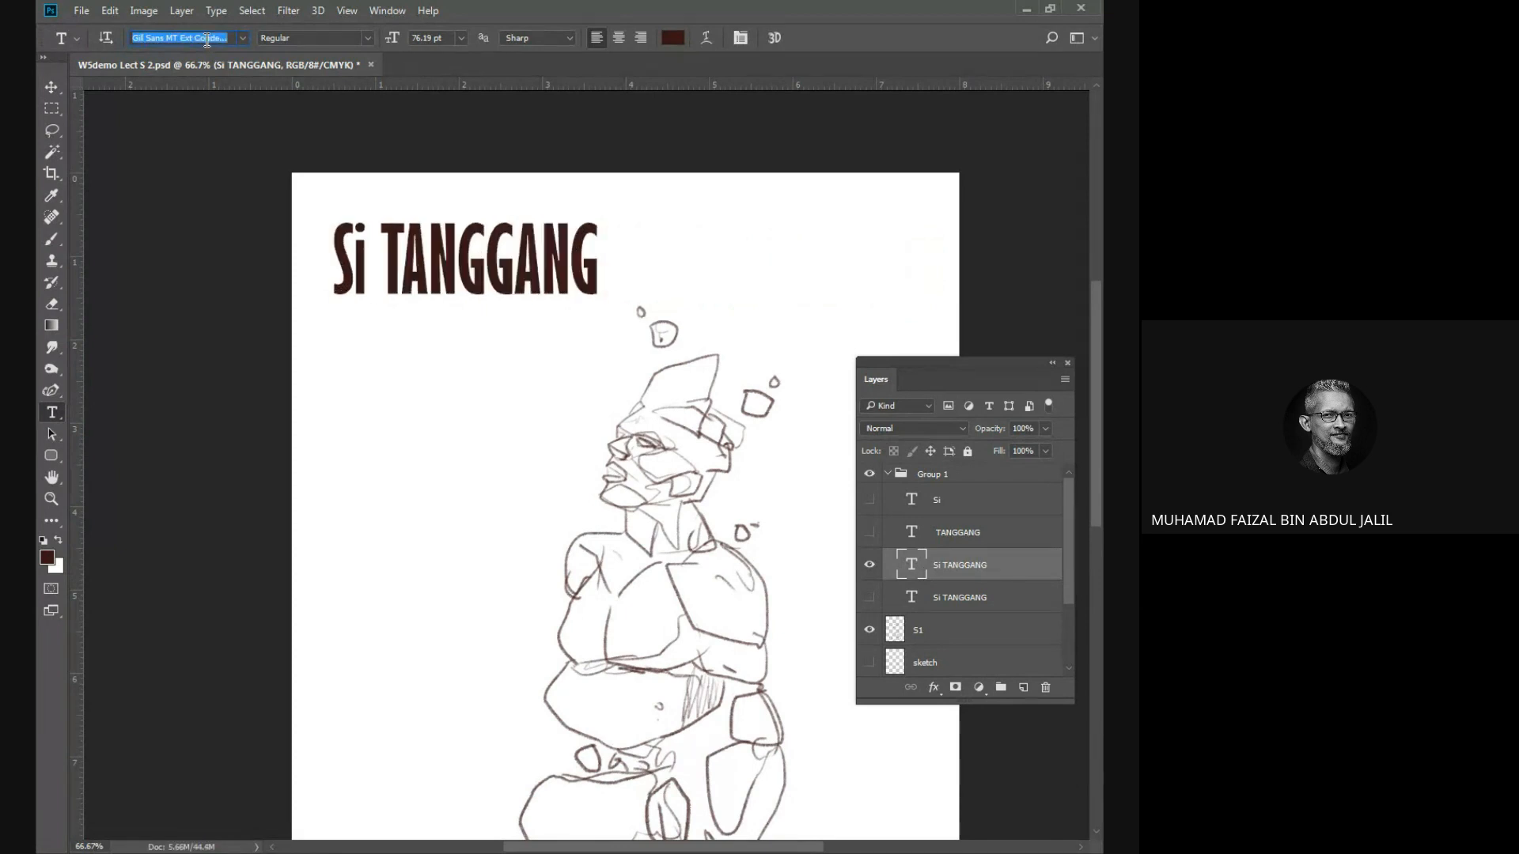
{"action": "scroll", "coordinate": [206, 40], "scroll_direction": "up", "scroll_amount": 1}
{"action": "scroll", "coordinate": [208, 40], "scroll_direction": "down", "scroll_amount": 3}
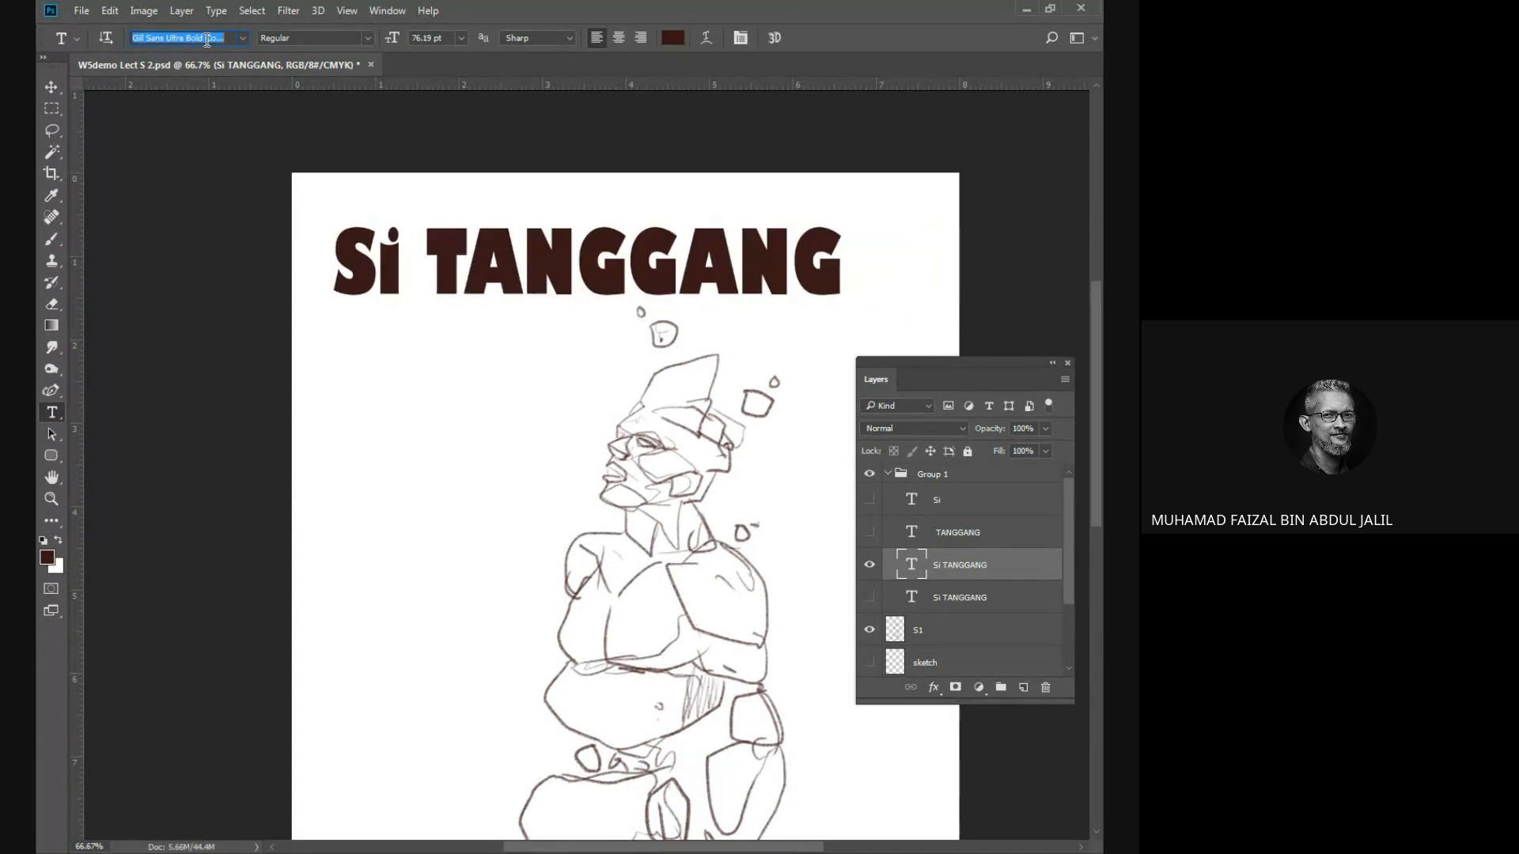
{"action": "scroll", "coordinate": [207, 40], "scroll_direction": "down", "scroll_amount": 4}
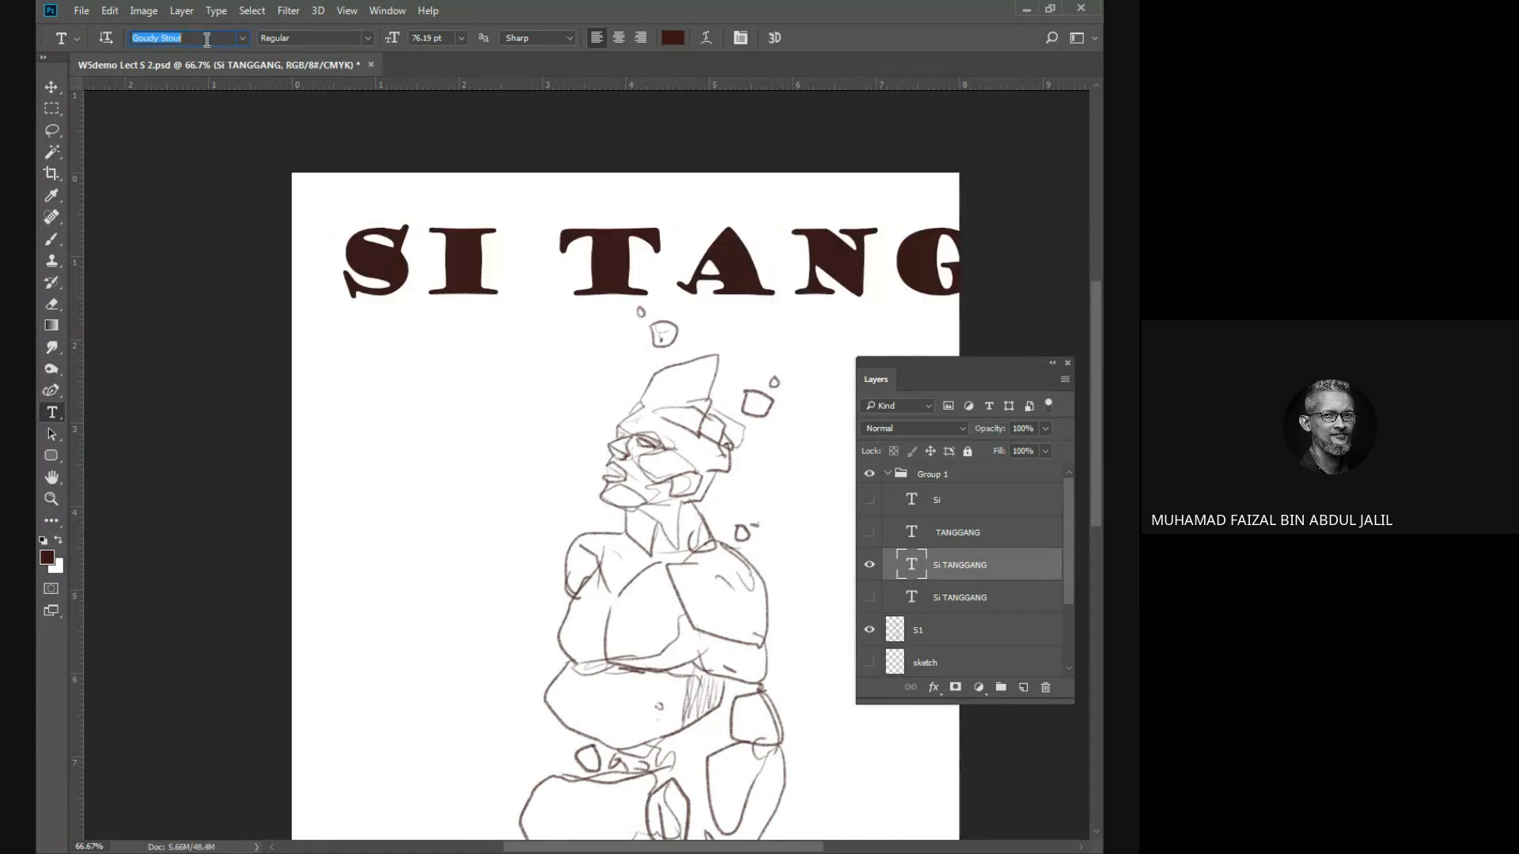
{"action": "scroll", "coordinate": [207, 39], "scroll_direction": "down", "scroll_amount": 3}
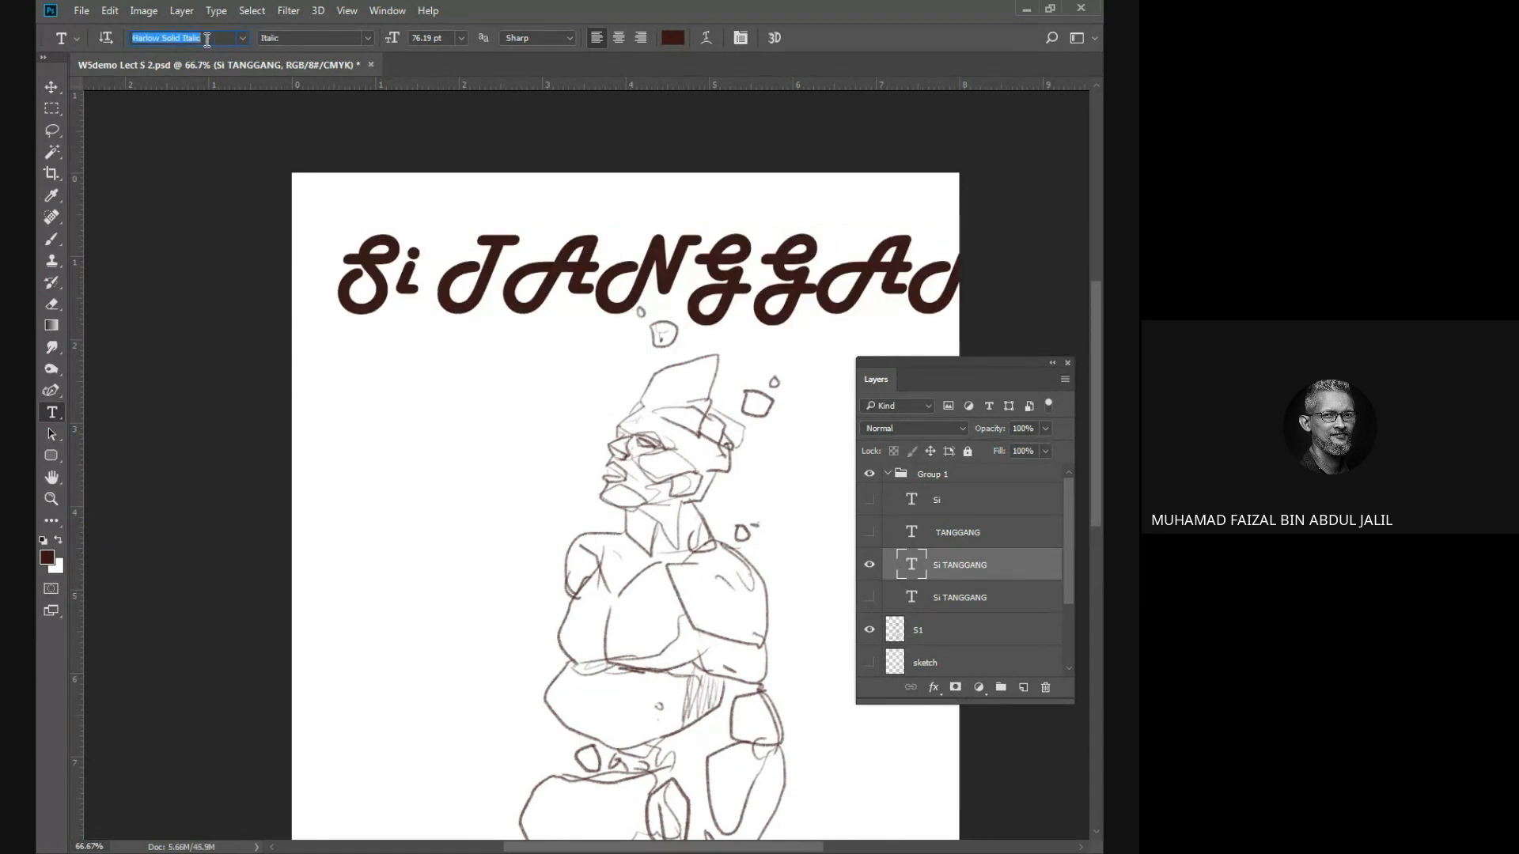
{"action": "scroll", "coordinate": [207, 39], "scroll_direction": "down", "scroll_amount": 2}
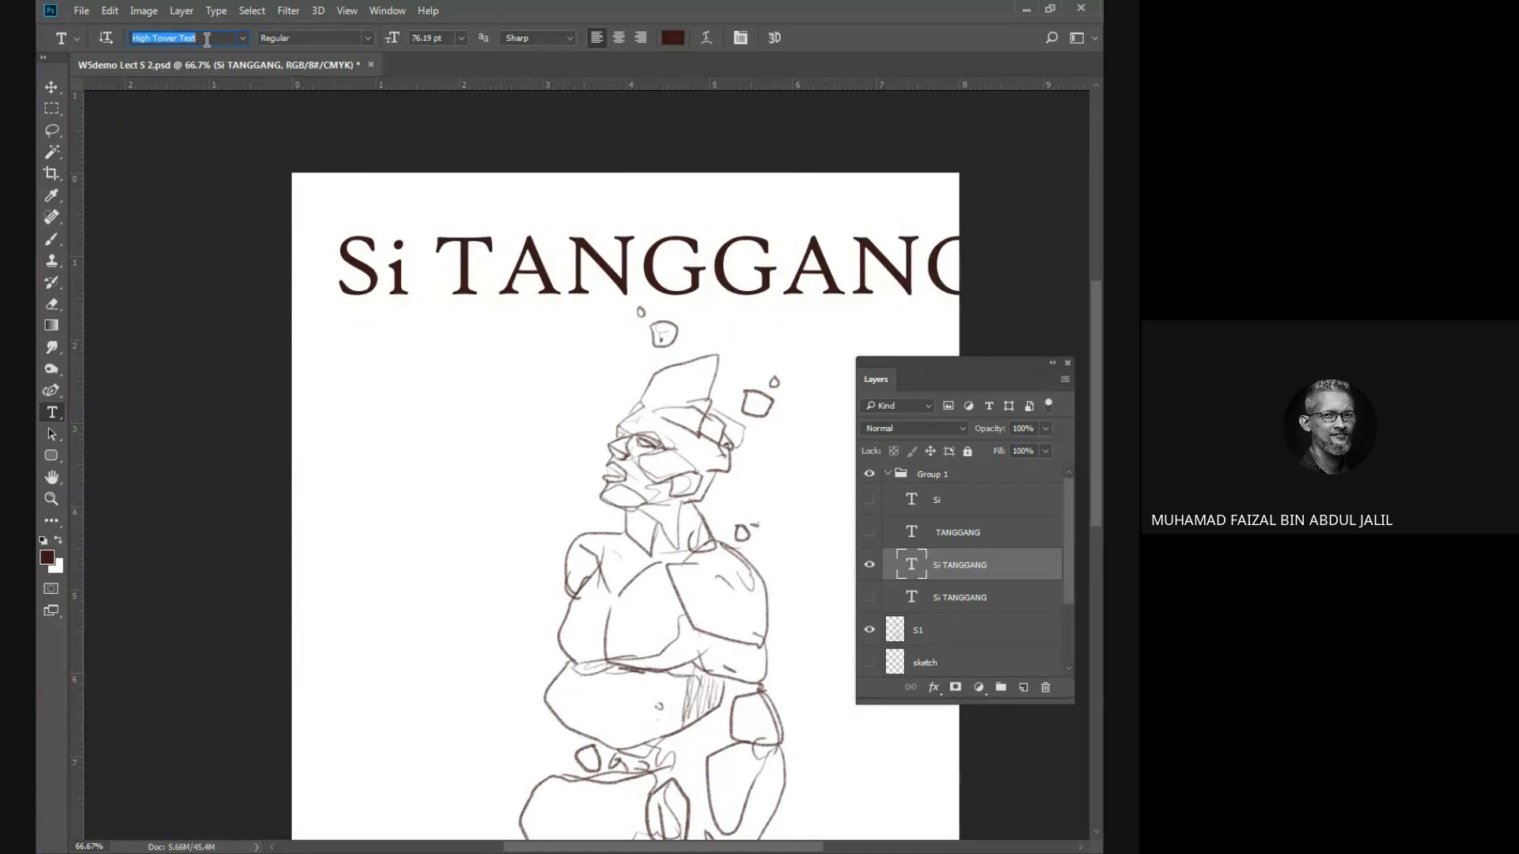
{"action": "scroll", "coordinate": [208, 39], "scroll_direction": "down", "scroll_amount": 4}
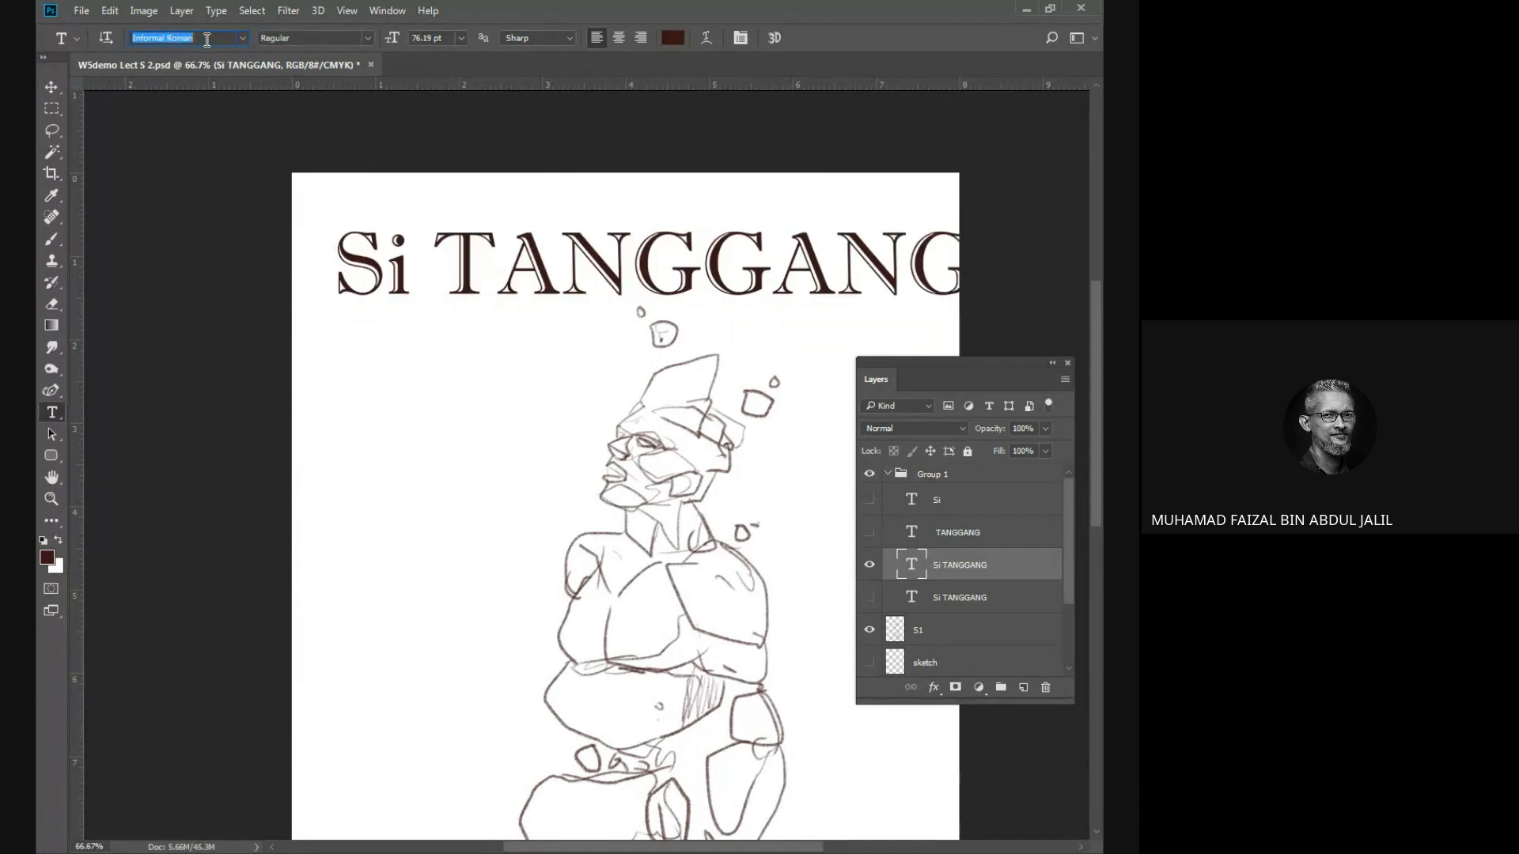
{"action": "scroll", "coordinate": [207, 40], "scroll_direction": "down", "scroll_amount": 4}
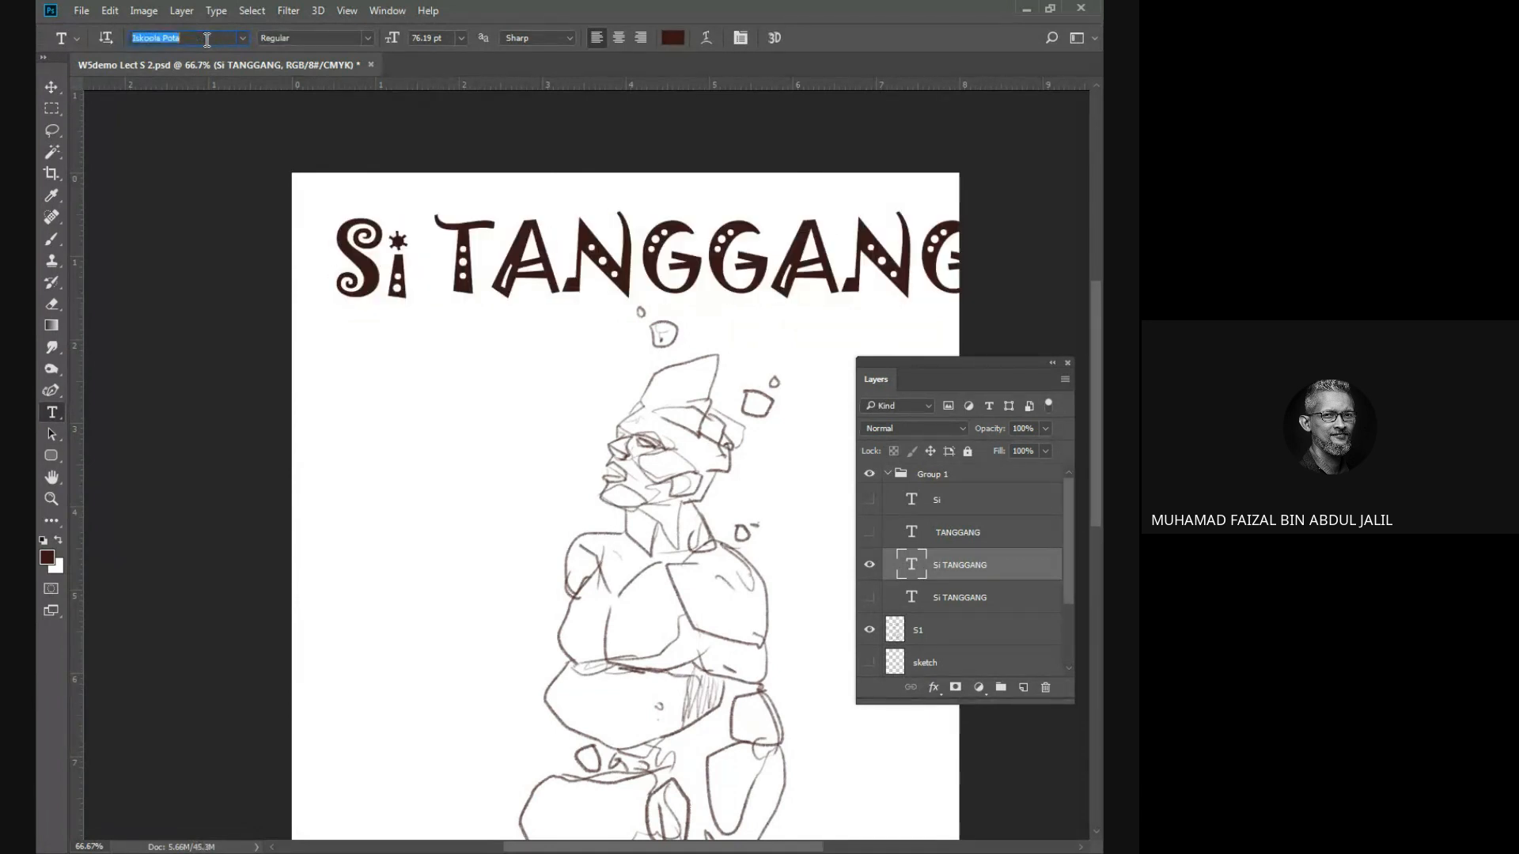
{"action": "scroll", "coordinate": [208, 40], "scroll_direction": "down", "scroll_amount": 4}
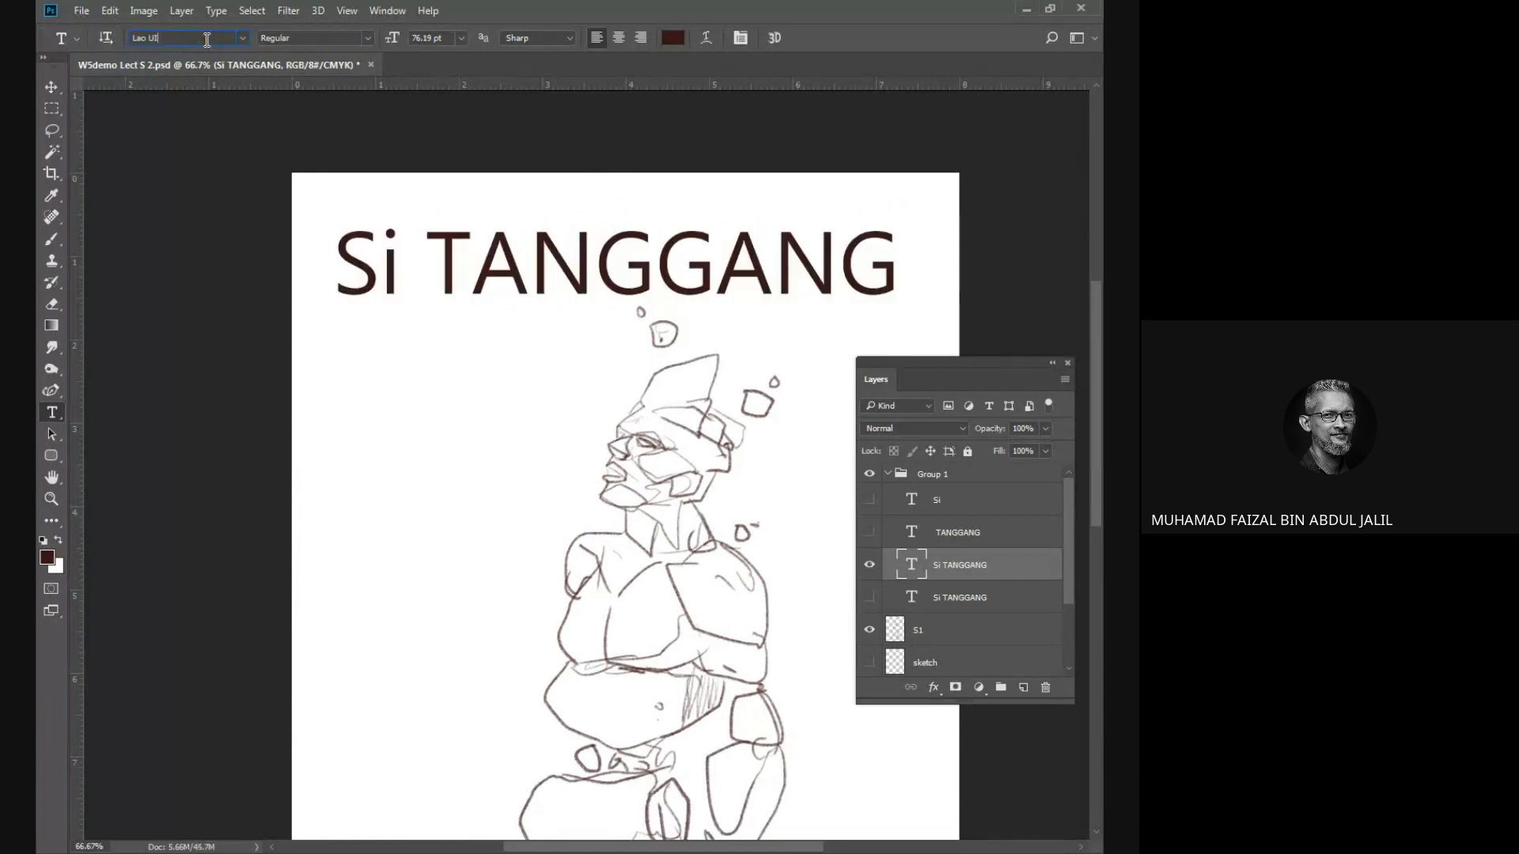
{"action": "scroll", "coordinate": [207, 40], "scroll_direction": "down", "scroll_amount": 1}
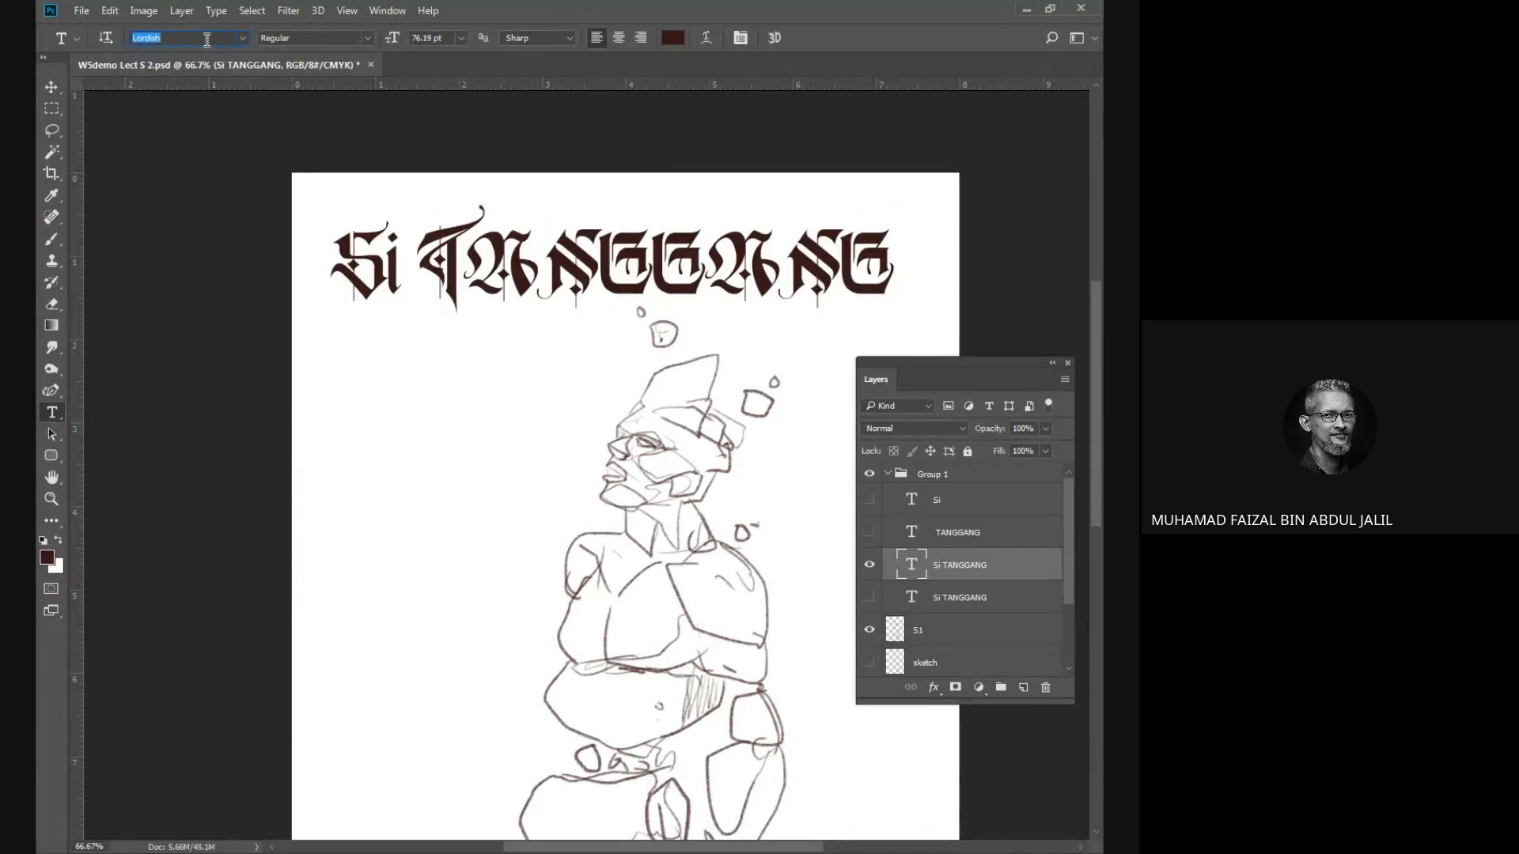
{"action": "scroll", "coordinate": [207, 39], "scroll_direction": "down", "scroll_amount": 4}
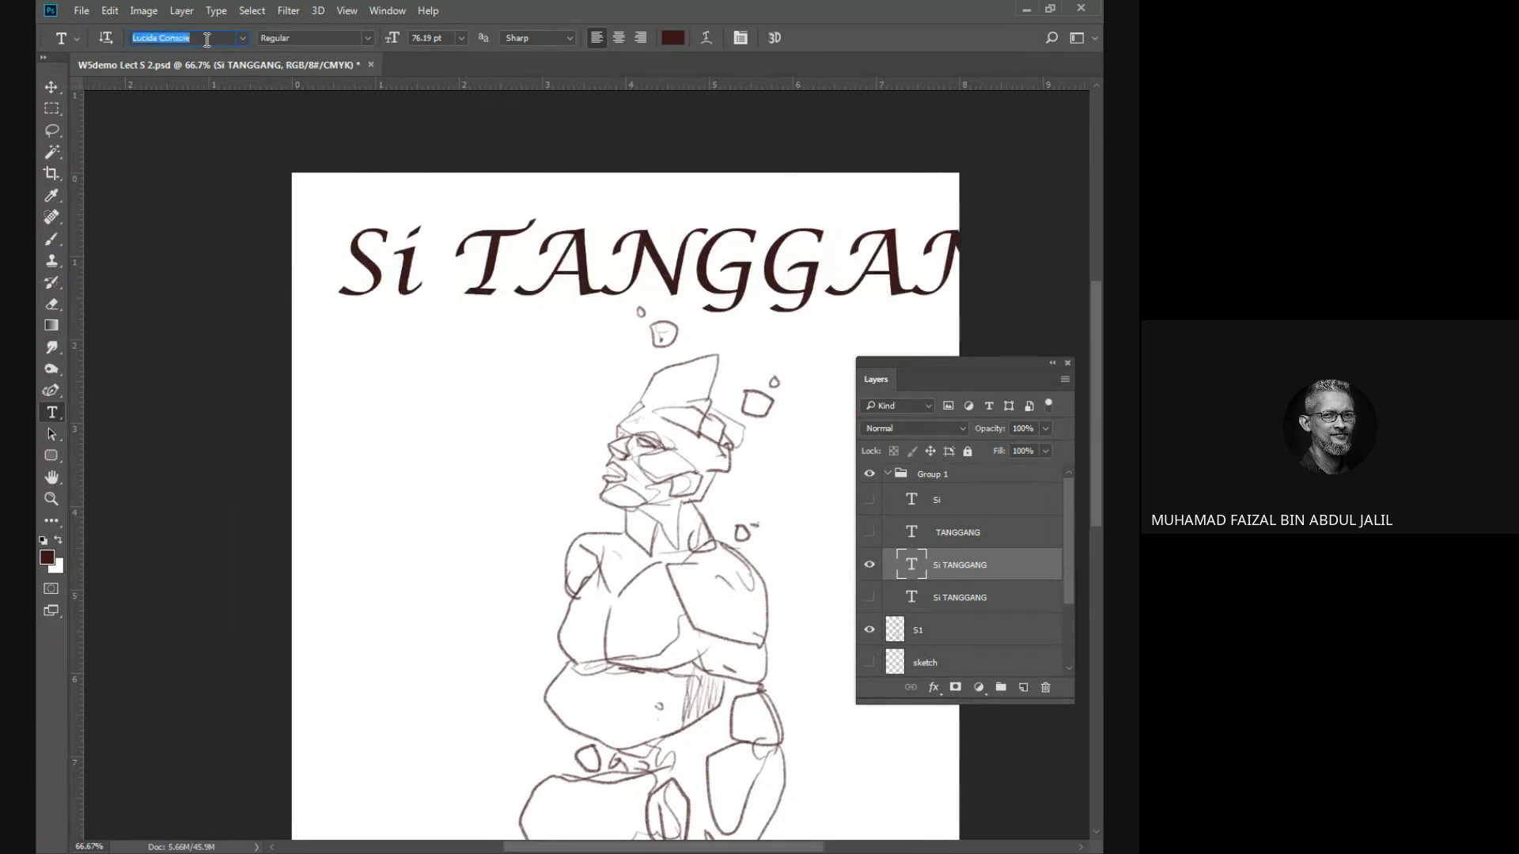
{"action": "scroll", "coordinate": [207, 40], "scroll_direction": "down", "scroll_amount": 4}
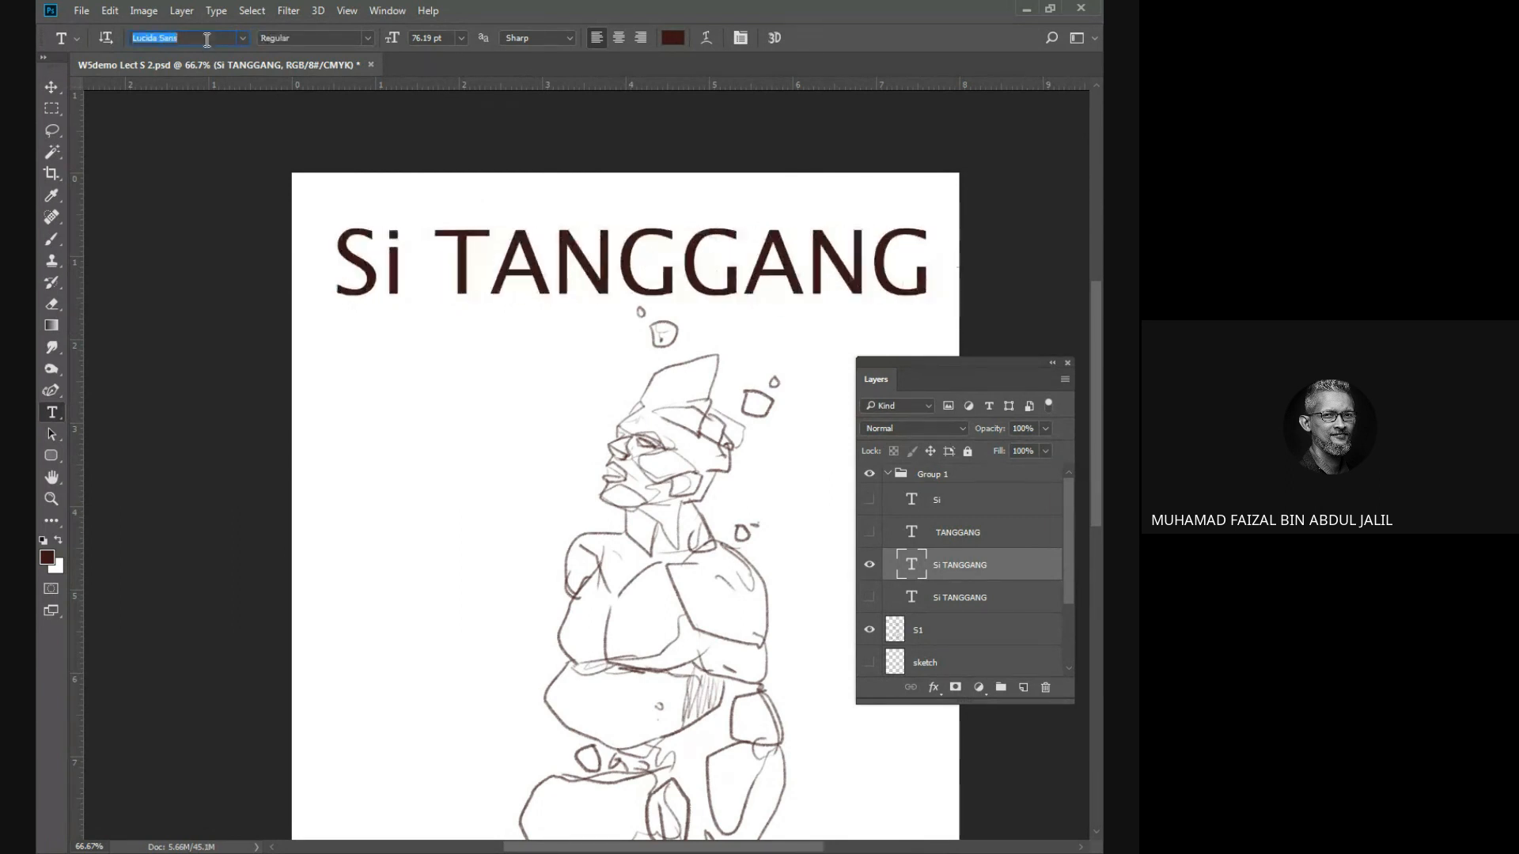
{"action": "scroll", "coordinate": [208, 40], "scroll_direction": "down", "scroll_amount": 4}
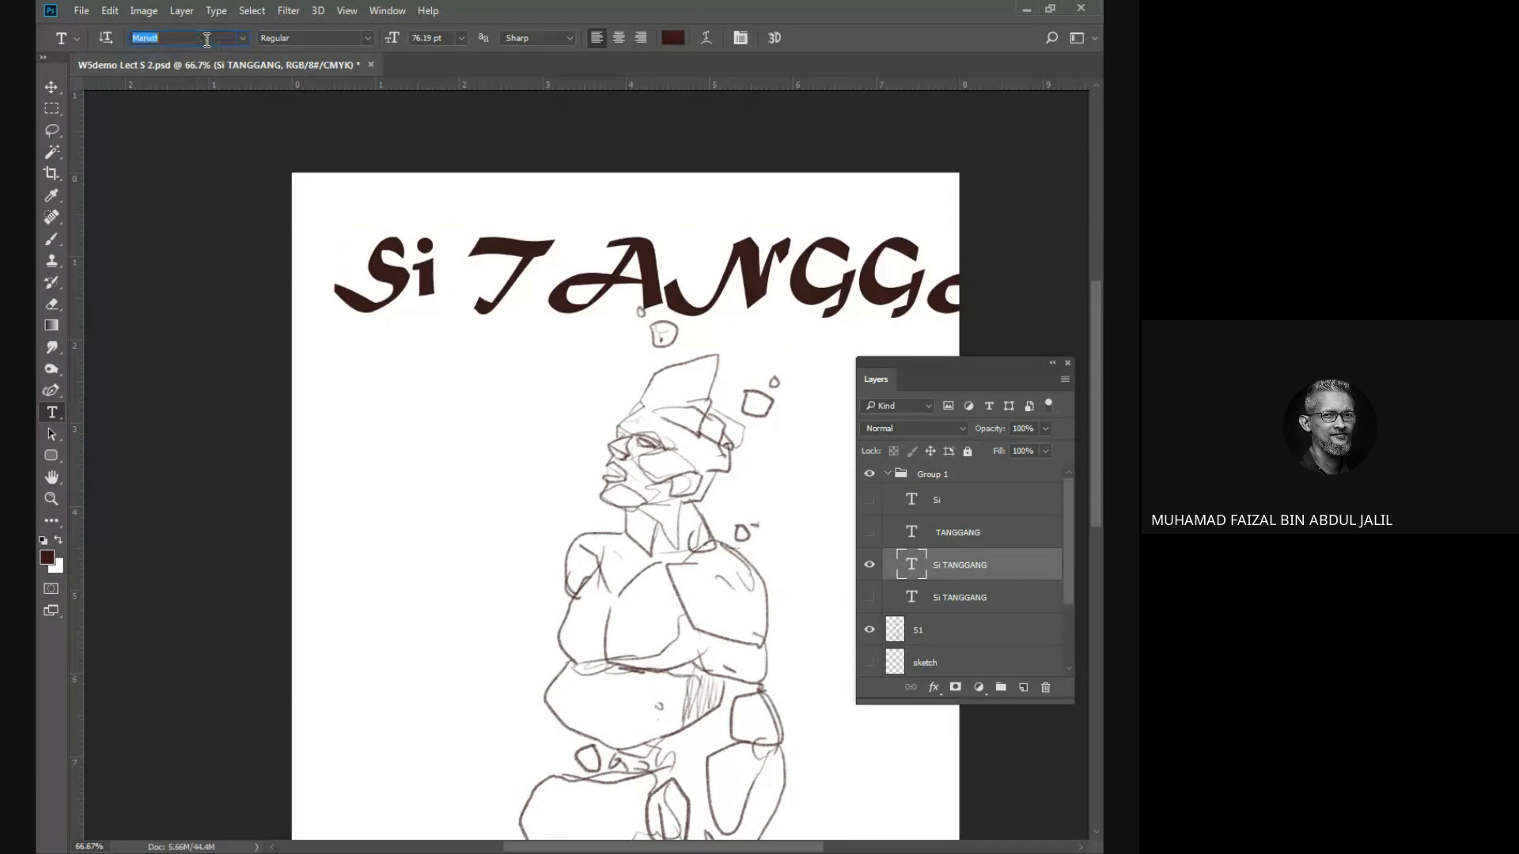
{"action": "scroll", "coordinate": [207, 39], "scroll_direction": "down", "scroll_amount": 1}
{"action": "scroll", "coordinate": [207, 40], "scroll_direction": "down", "scroll_amount": 3}
{"action": "key", "text": "Down"}
{"action": "key", "text": "Down"}
{"action": "key", "text": "Down"}
{"action": "key", "text": "Down"}
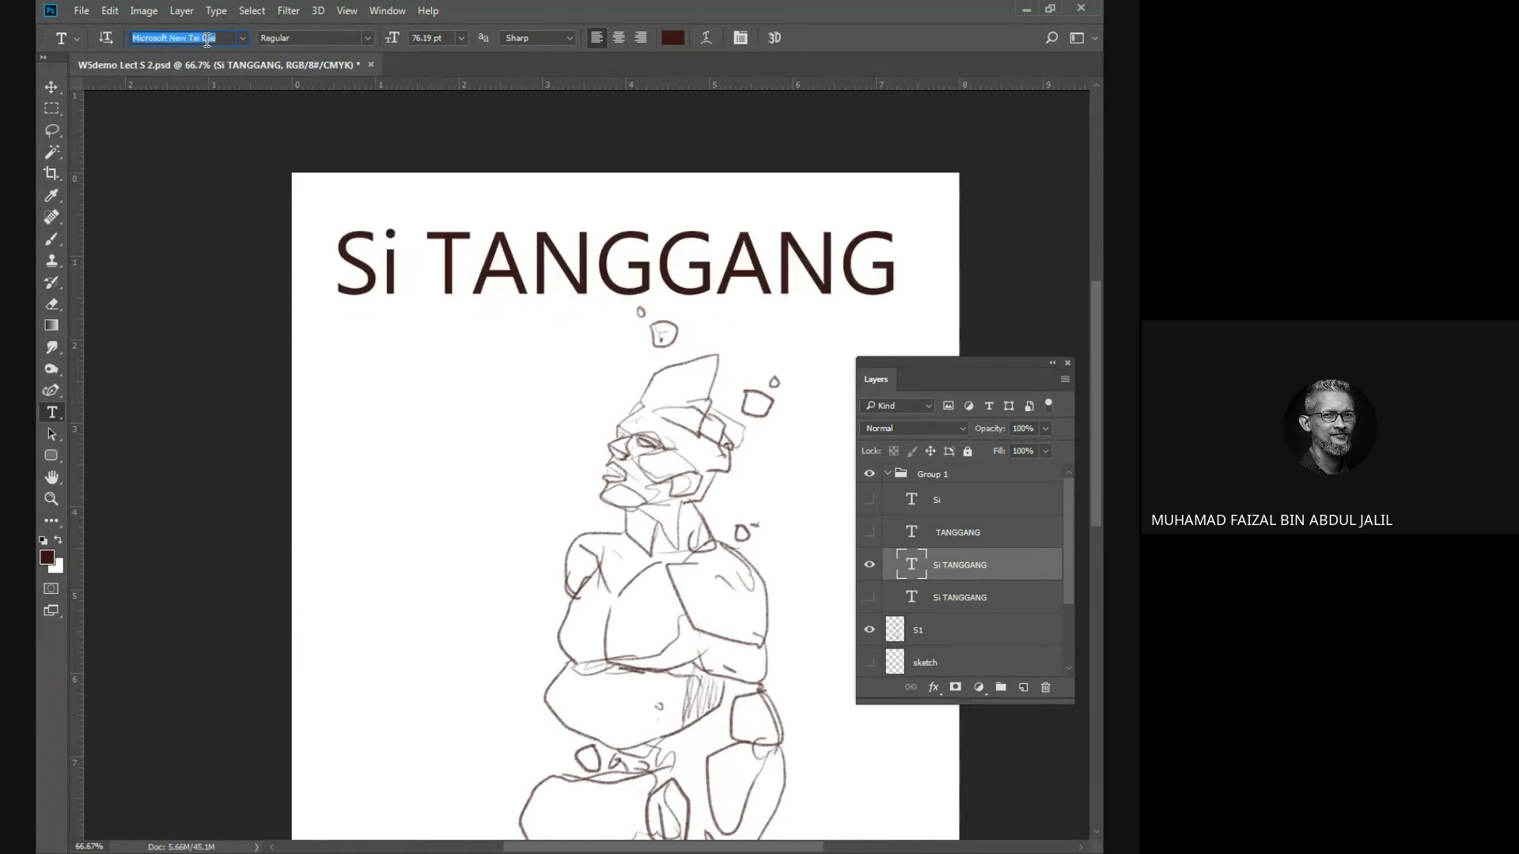
{"action": "key", "text": "Down"}
{"action": "key", "text": "Down"}
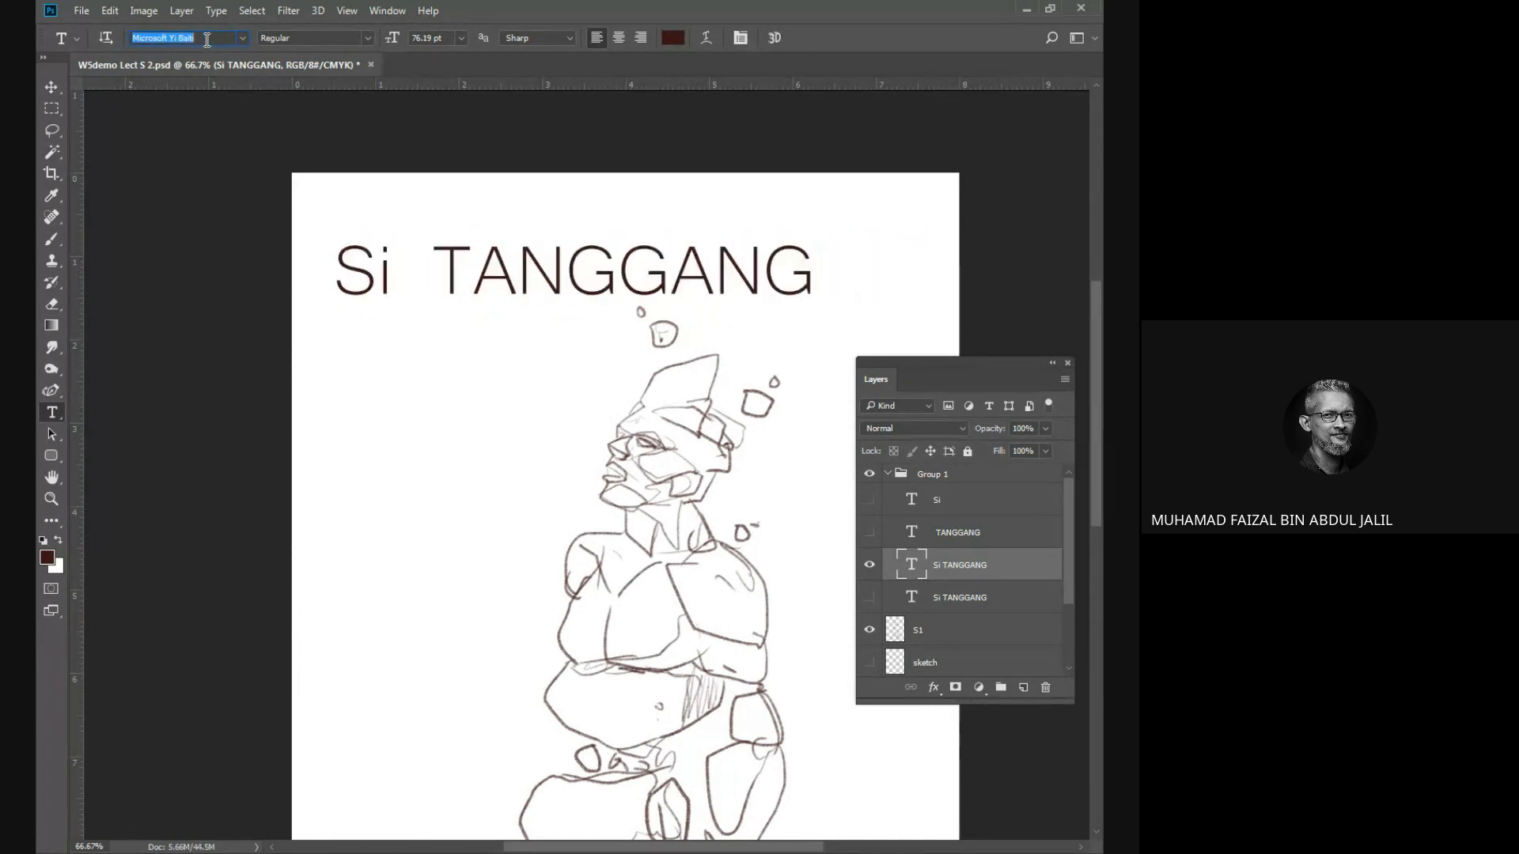
{"action": "key", "text": "Down"}
{"action": "key", "text": "Down"}
{"action": "key", "text": "Down"}
{"action": "key", "text": "Down"}
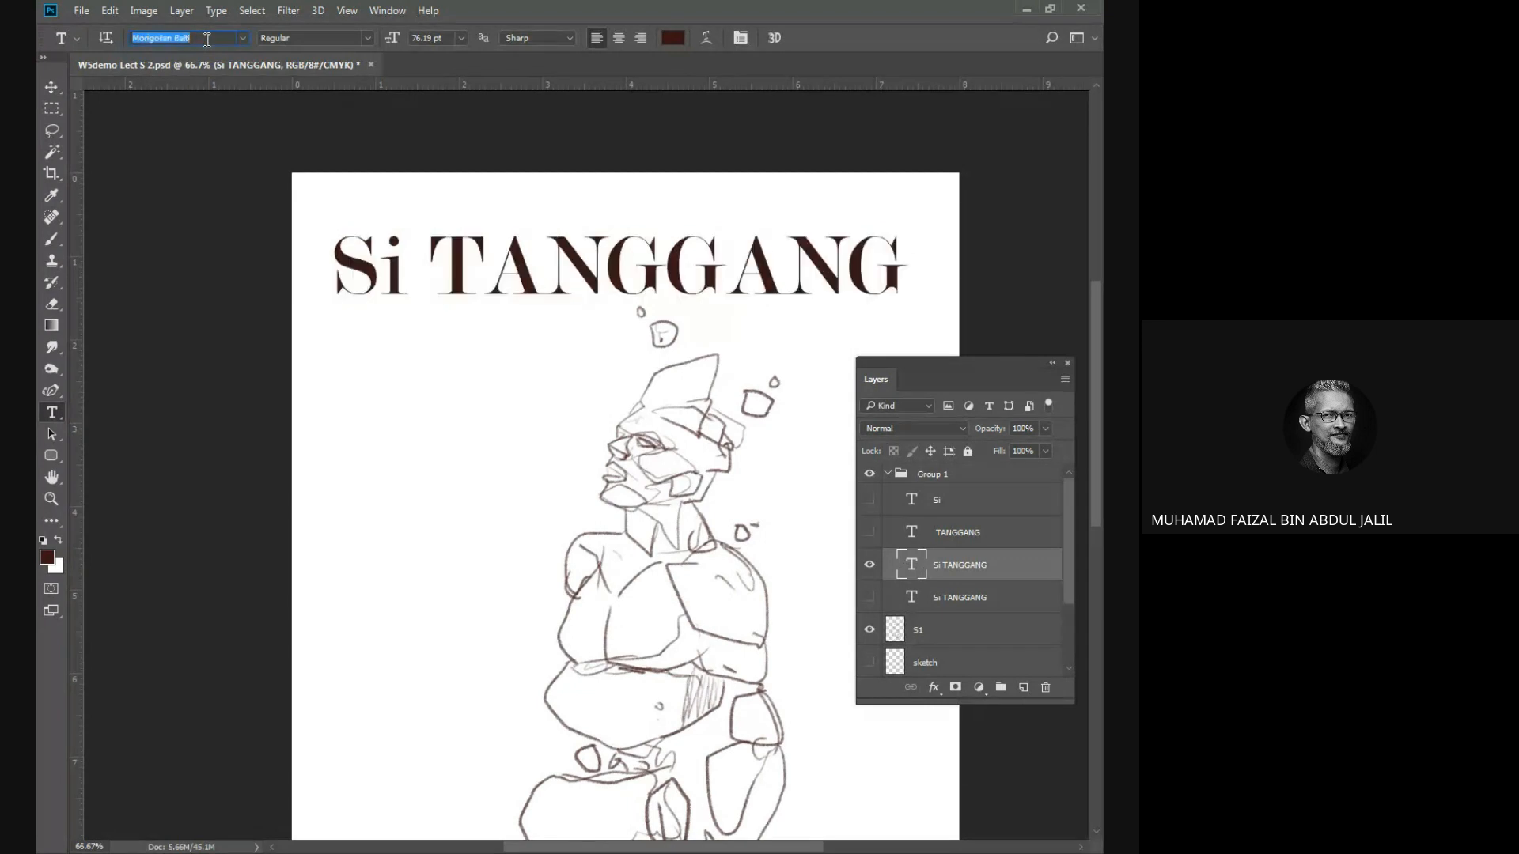
{"action": "key", "text": "Up"}
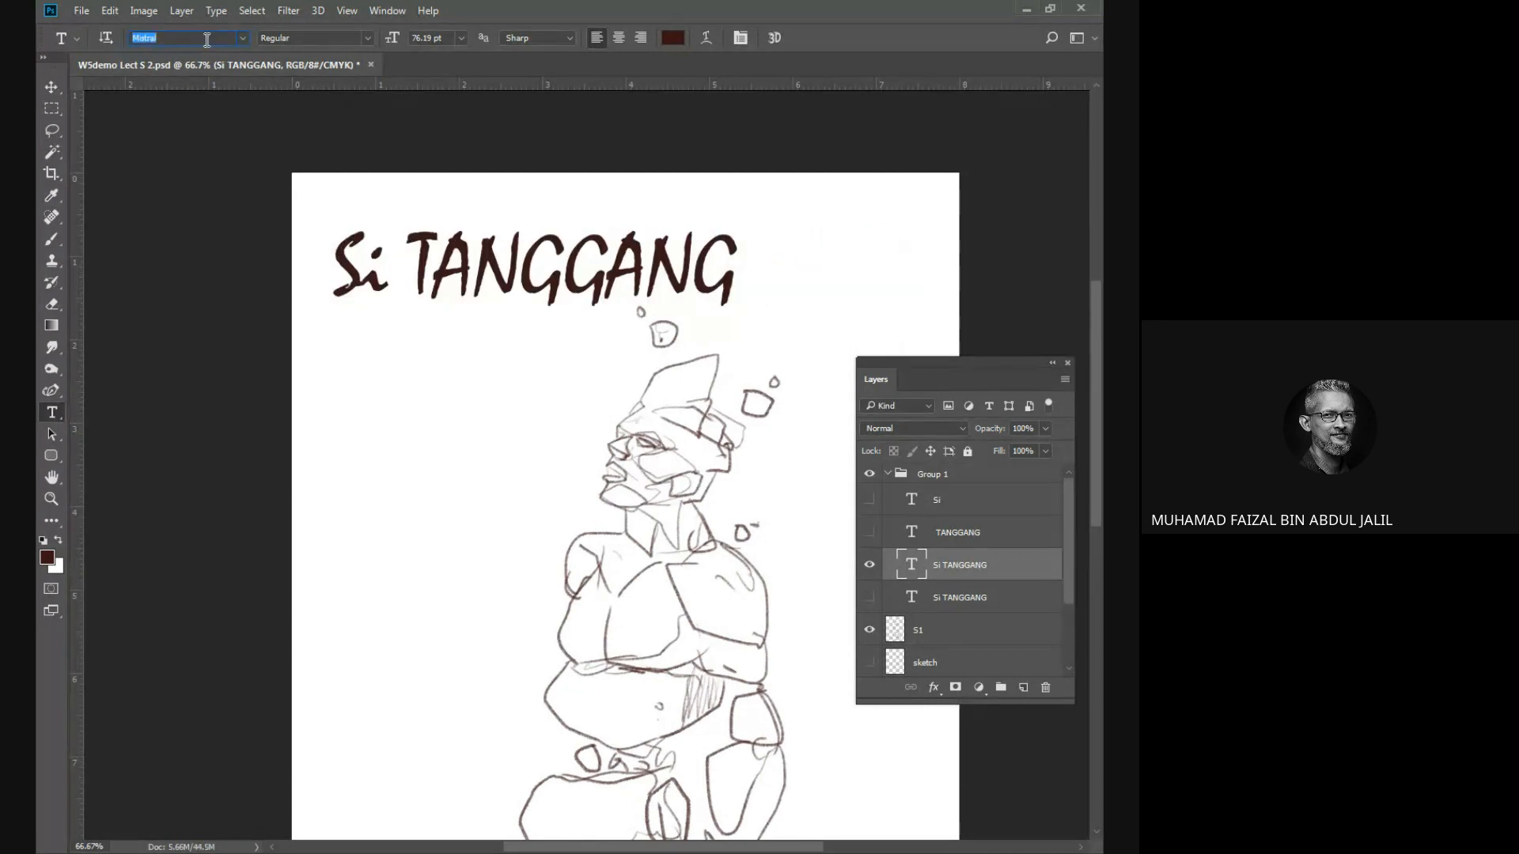
{"action": "key", "text": "Down"}
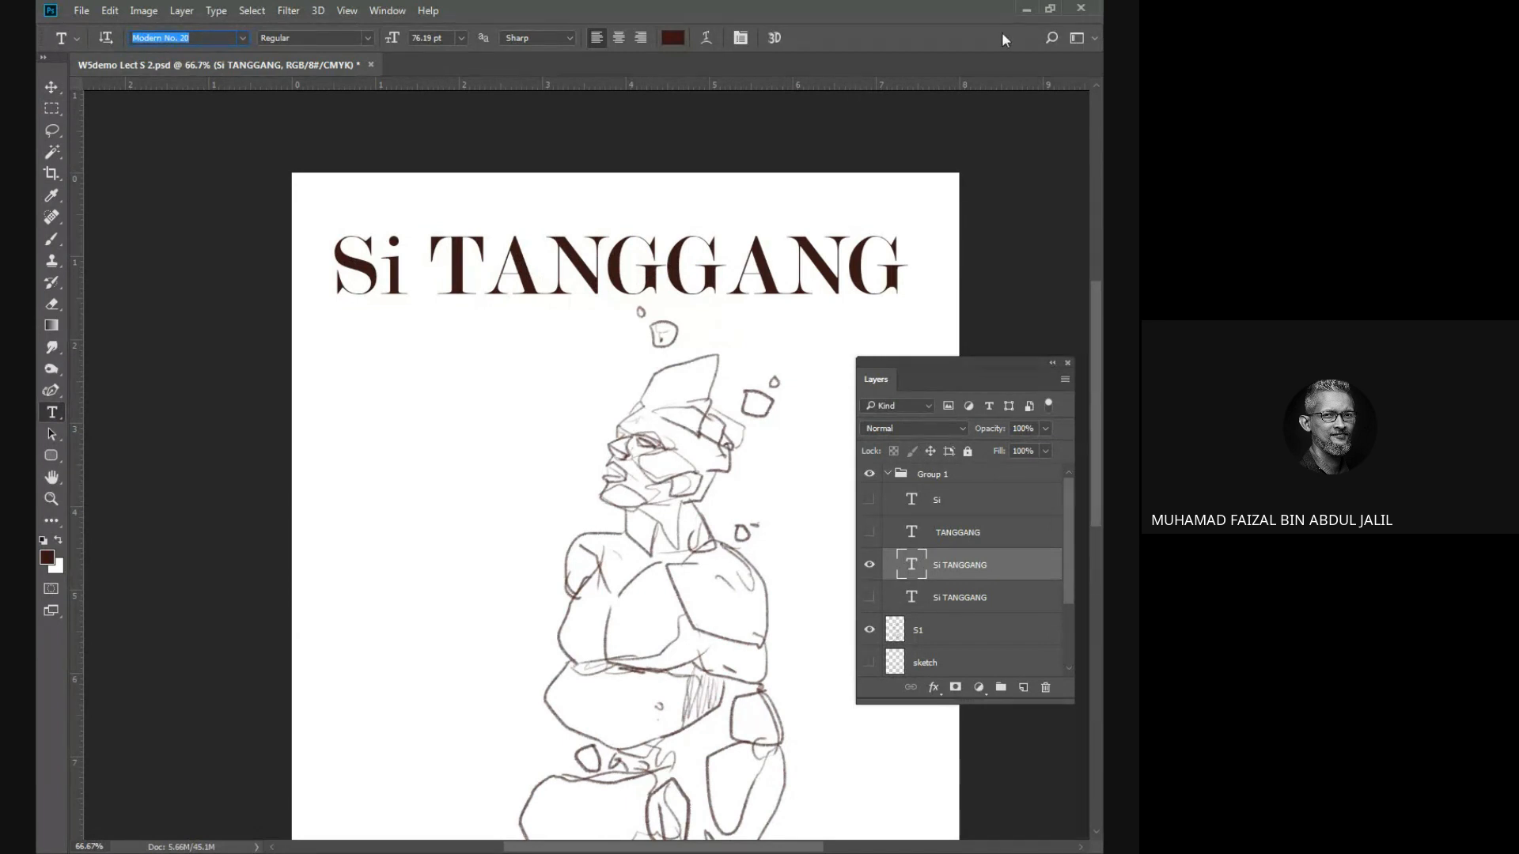
Switch to the Google Meet call in the browser to check it, and return to Photoshop.
{"action": "left_click", "coordinate": [1027, 9]}
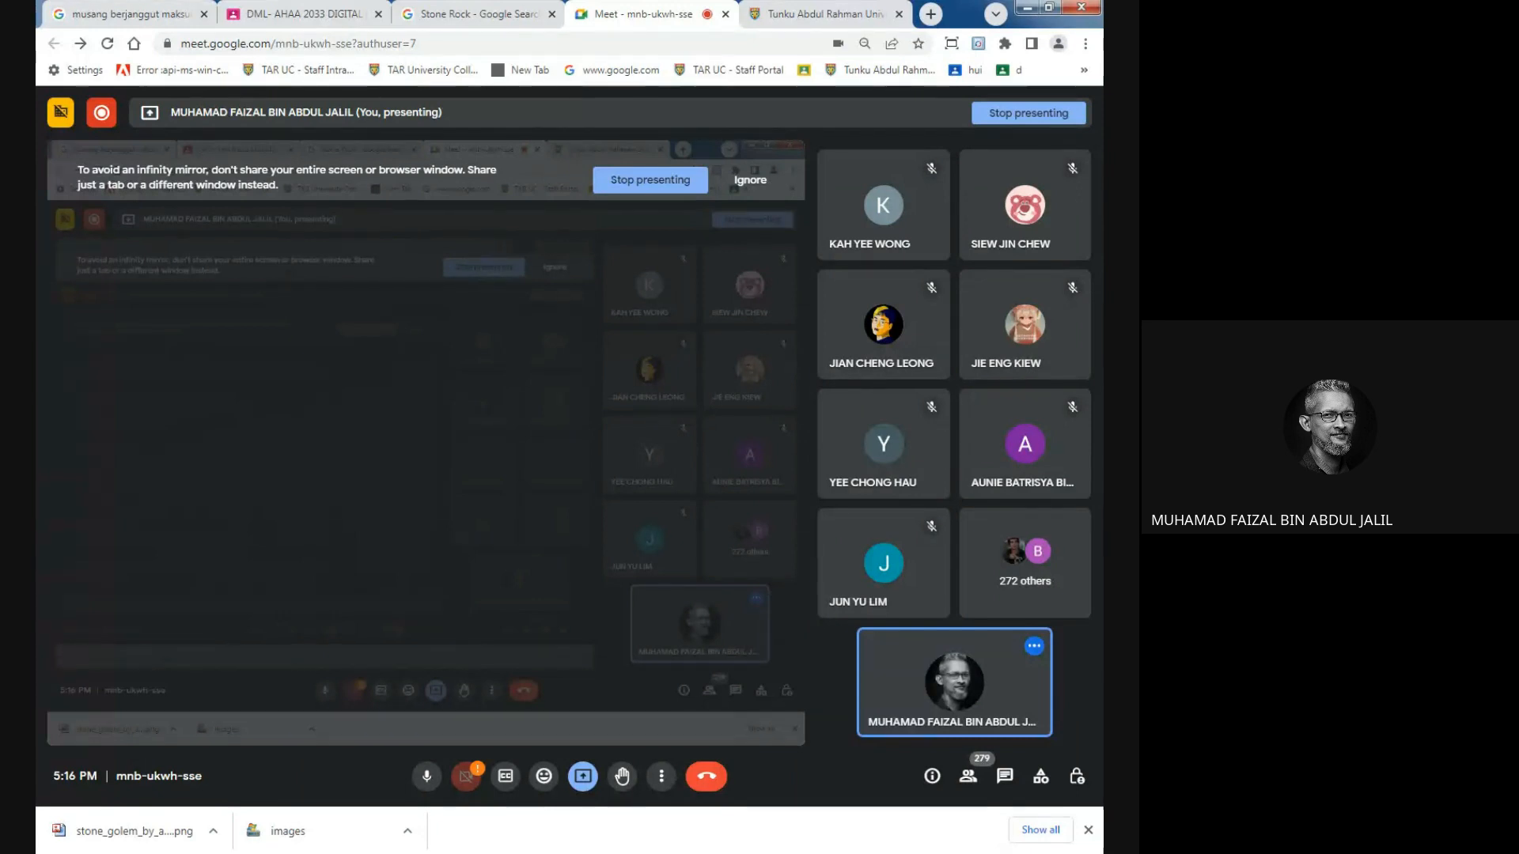
{"action": "key", "text": "alt+Tab"}
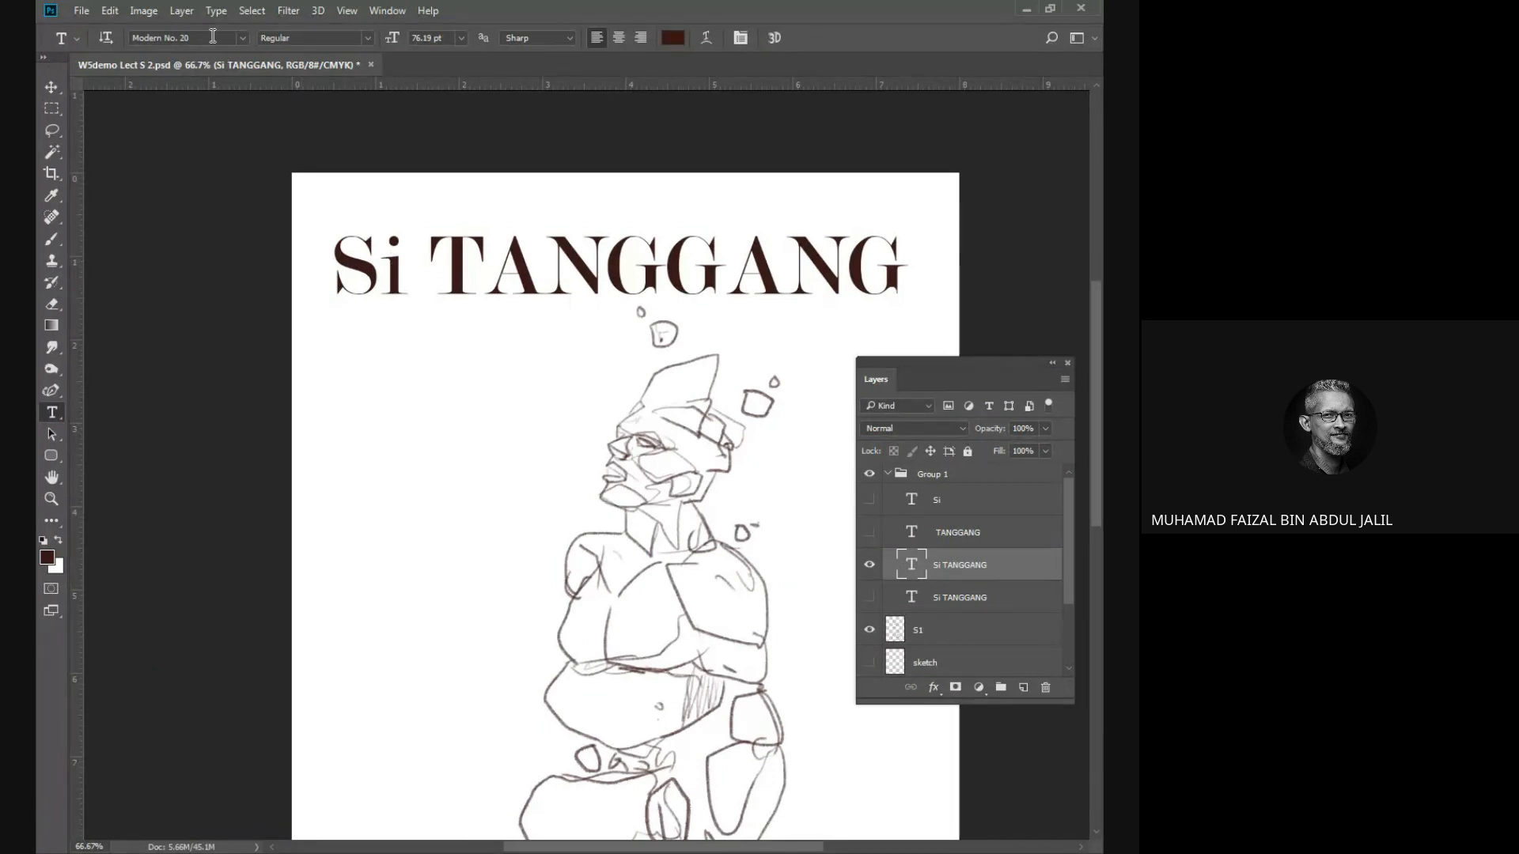
Try further fonts on the copied title, past MS Outlook, Niagara Engraved and Nyala, and set it to Onciale PhF.
{"action": "left_click", "coordinate": [212, 36]}
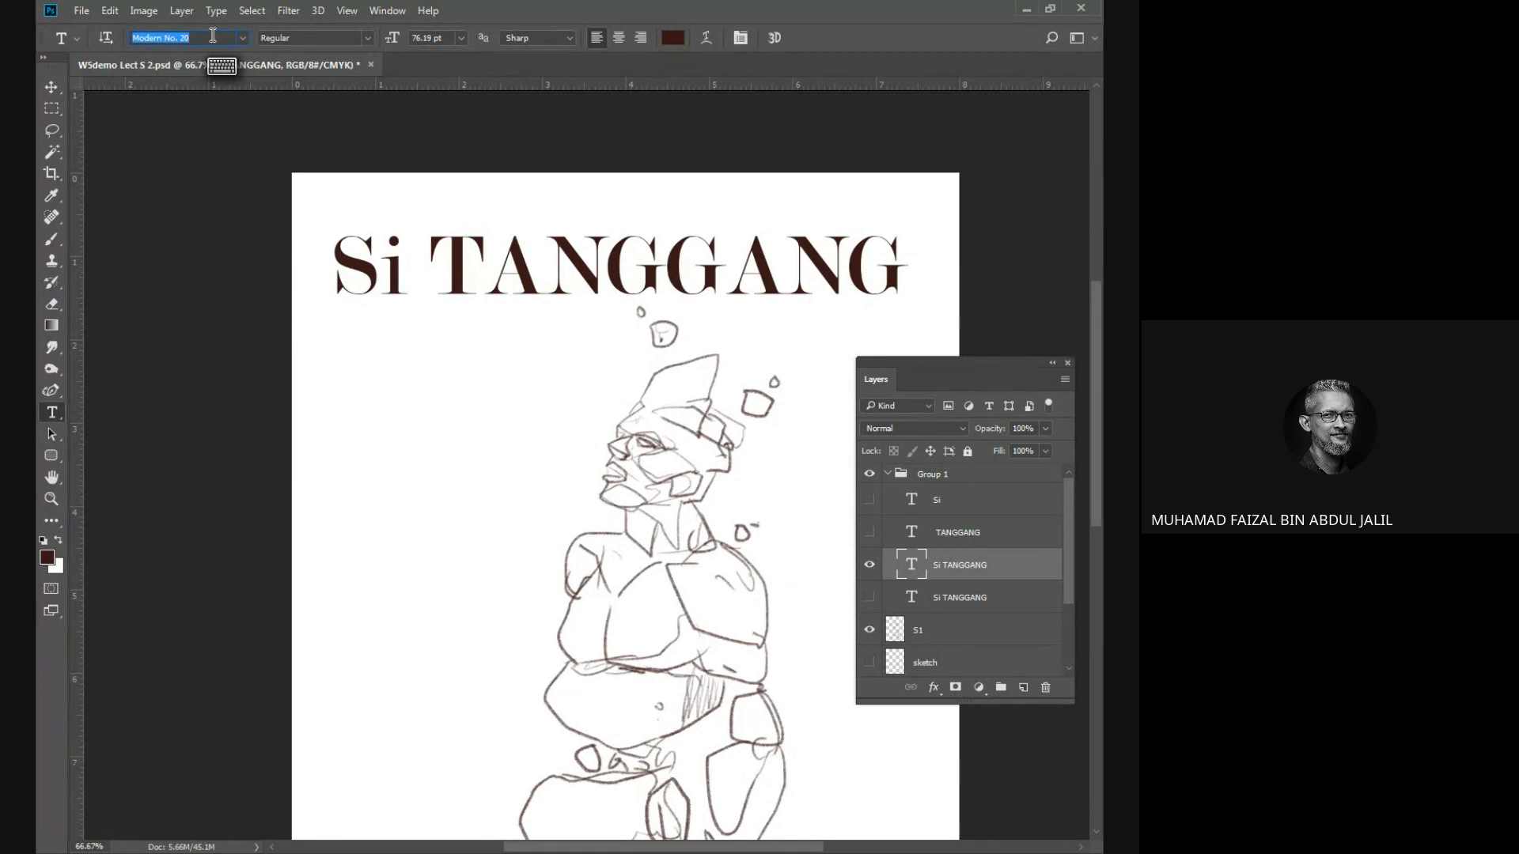
{"action": "key", "text": "Down"}
{"action": "key", "text": "Down"}
{"action": "key", "text": "Down"}
{"action": "key", "text": "Down"}
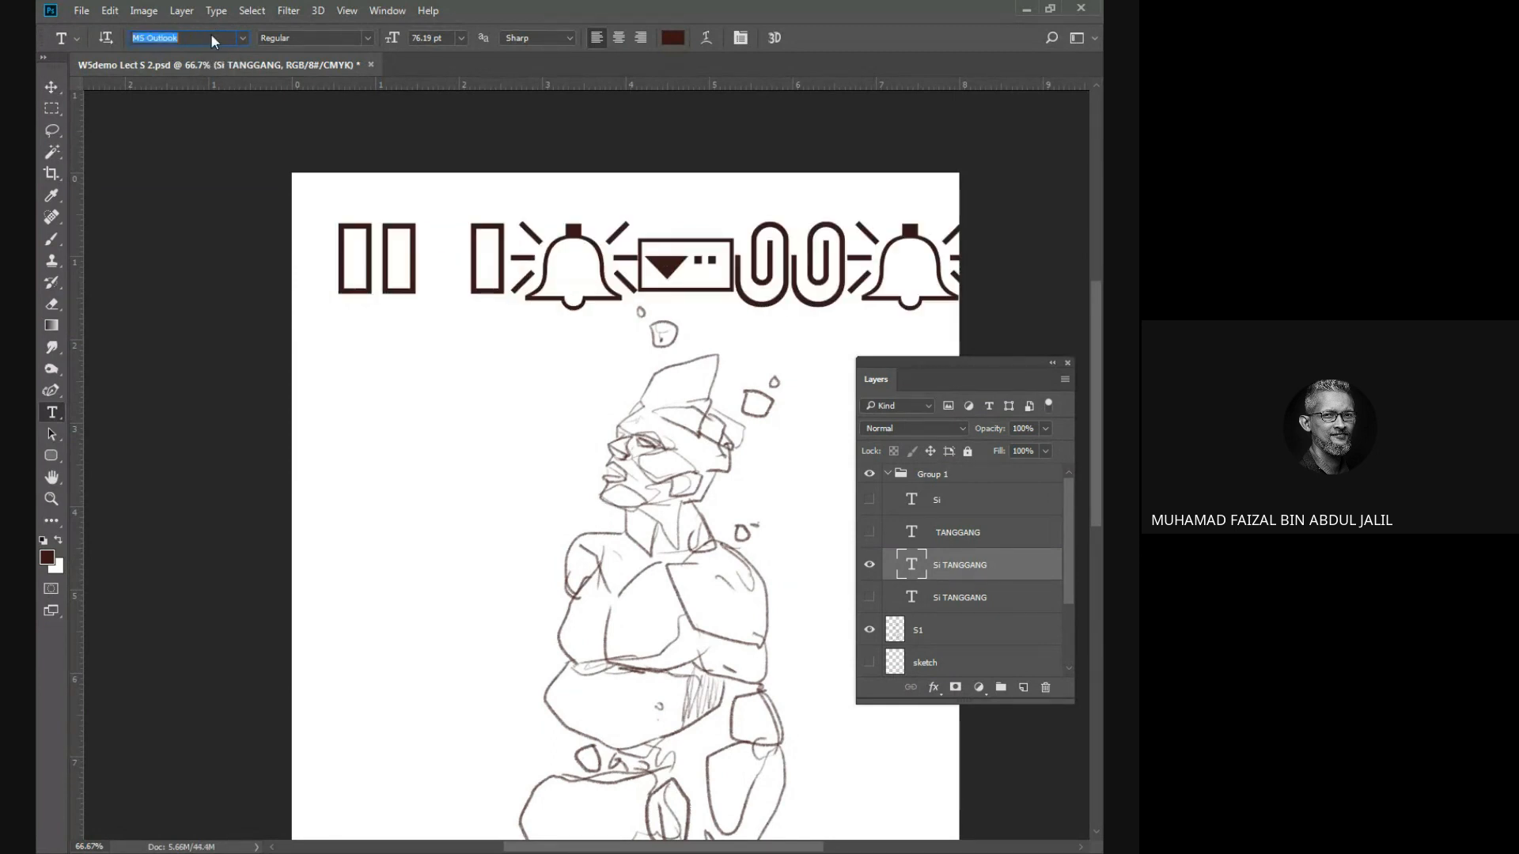
{"action": "key", "text": "Down"}
{"action": "key", "text": "Down"}
{"action": "key", "text": "Down"}
{"action": "key", "text": "Down"}
{"action": "key", "text": "Down"}
{"action": "key", "text": "Down"}
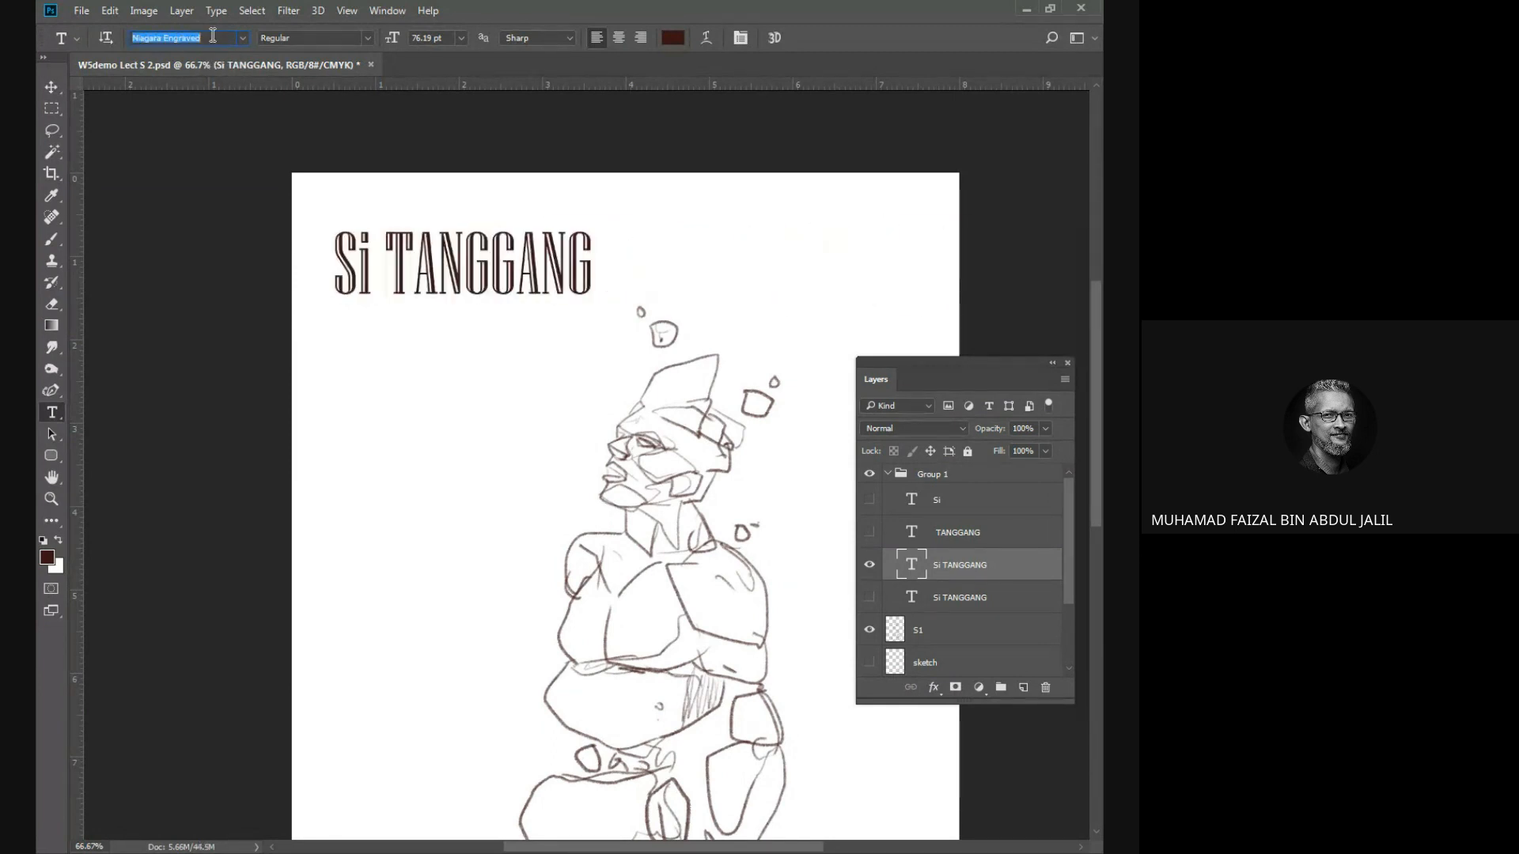
{"action": "key", "text": "Down"}
{"action": "key", "text": "Down"}
{"action": "key", "text": "Down"}
{"action": "key", "text": "Down"}
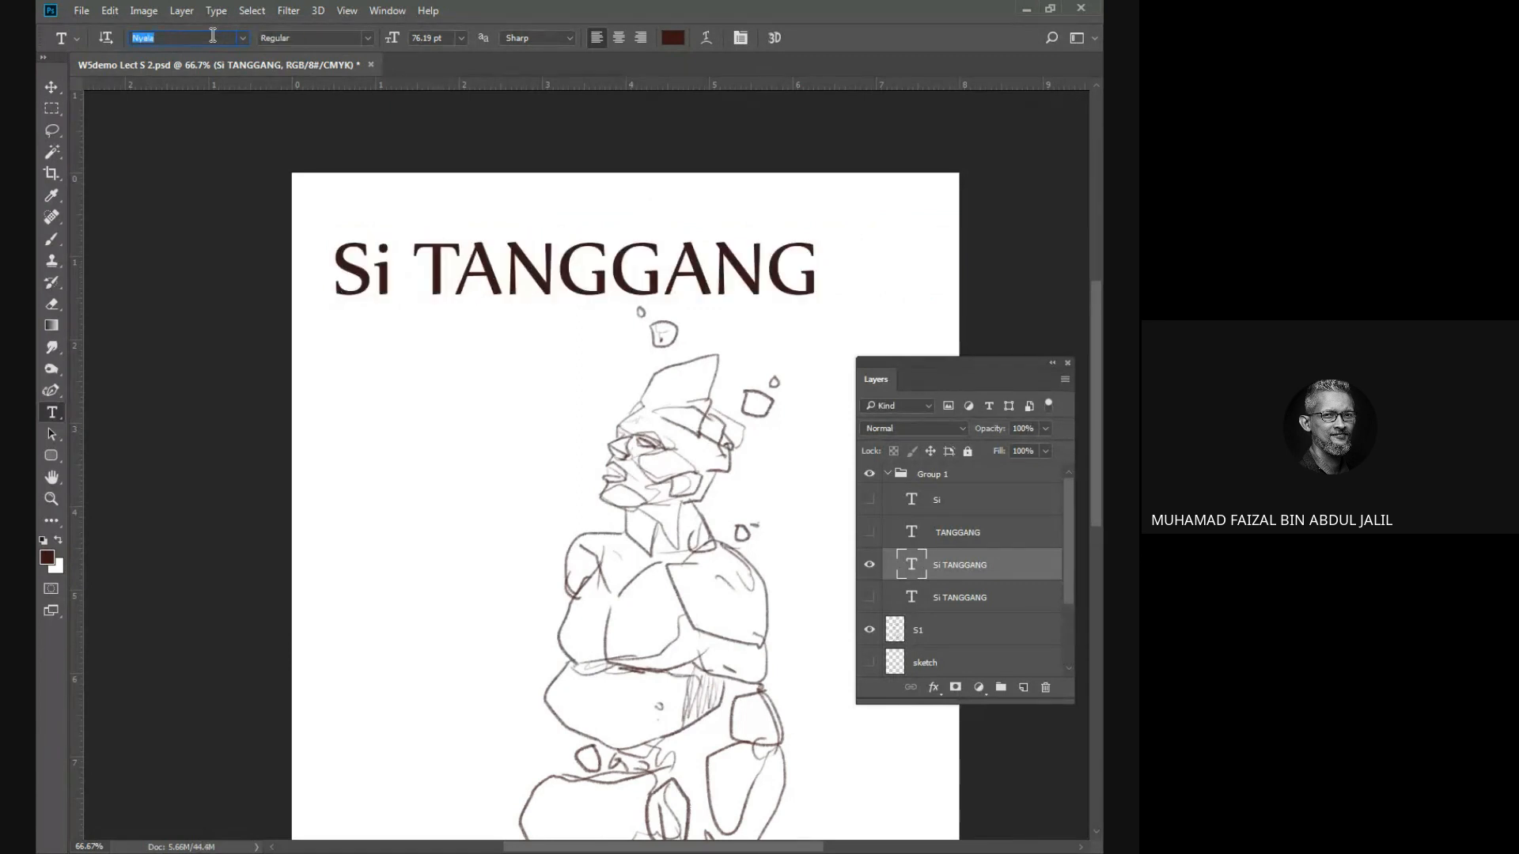
{"action": "key", "text": "Down"}
{"action": "key", "text": "Down"}
{"action": "key", "text": "Down"}
{"action": "key", "text": "Down"}
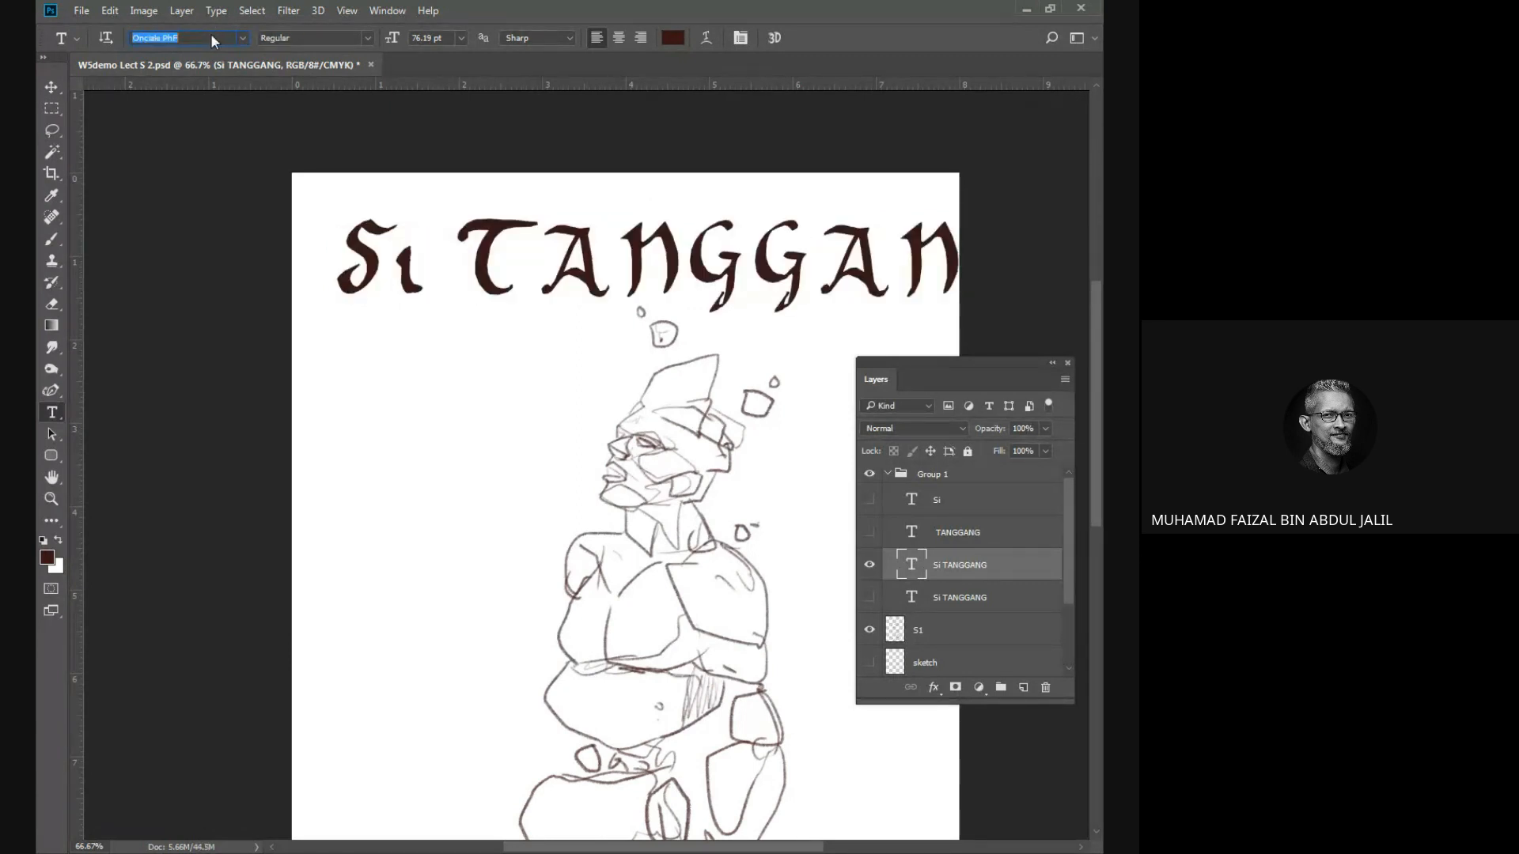
{"action": "key", "text": "Down"}
{"action": "key", "text": "Up"}
Delete the word "Si" from the copied title so that its text reads only TANGGANG.
{"action": "mouse_move", "coordinate": [791, 281]}
{"action": "left_mouse_down"}
{"action": "mouse_move", "coordinate": [655, 278]}
{"action": "mouse_move", "coordinate": [785, 276]}
{"action": "left_mouse_up"}
{"action": "left_click_drag", "start_coordinate": [427, 281], "coordinate": [330, 274]}
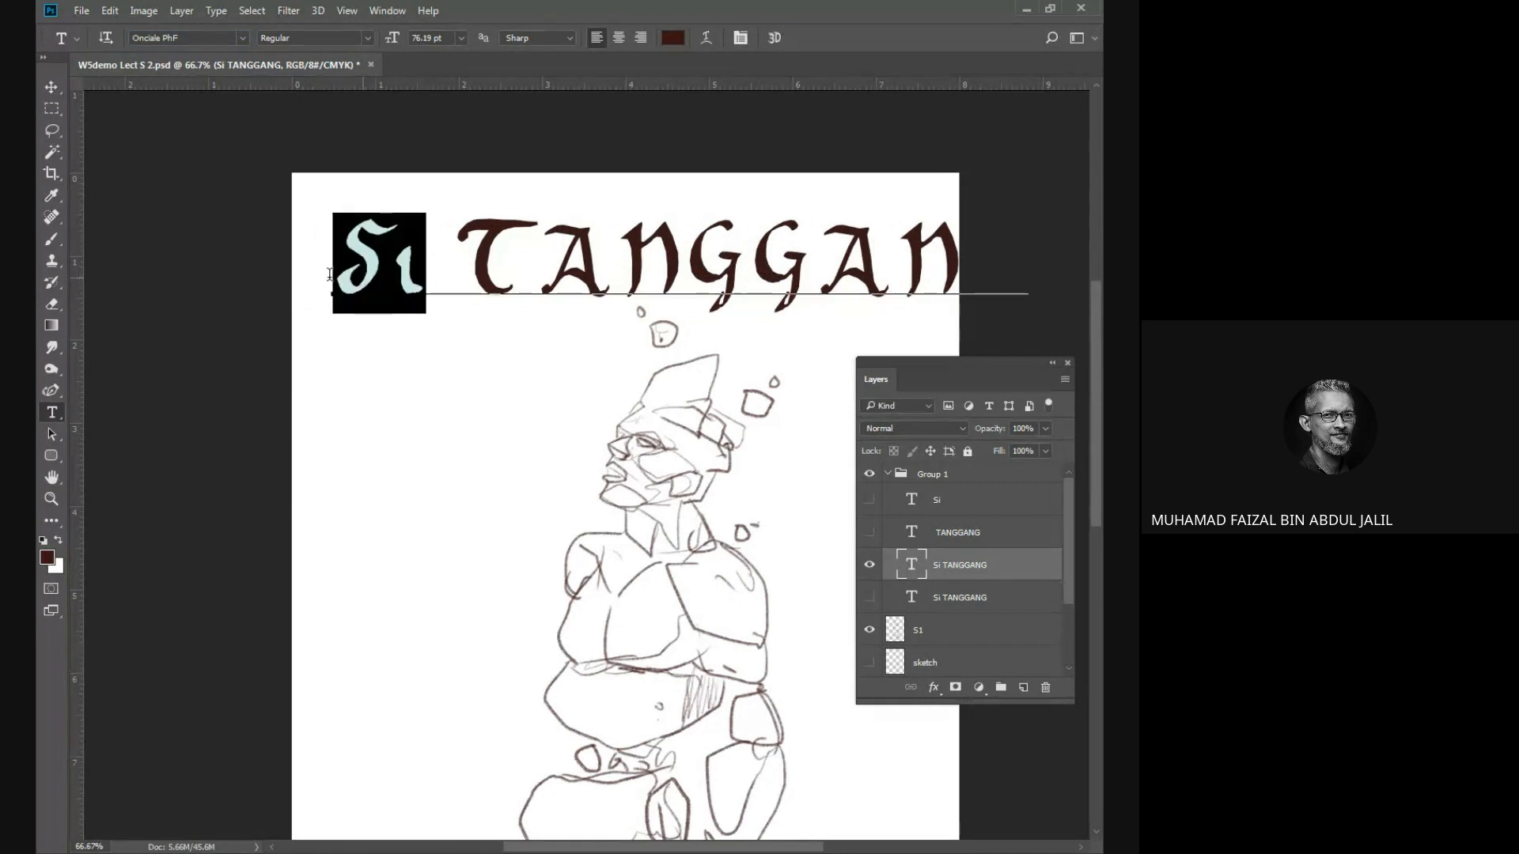
{"action": "key", "text": "BackSpace"}
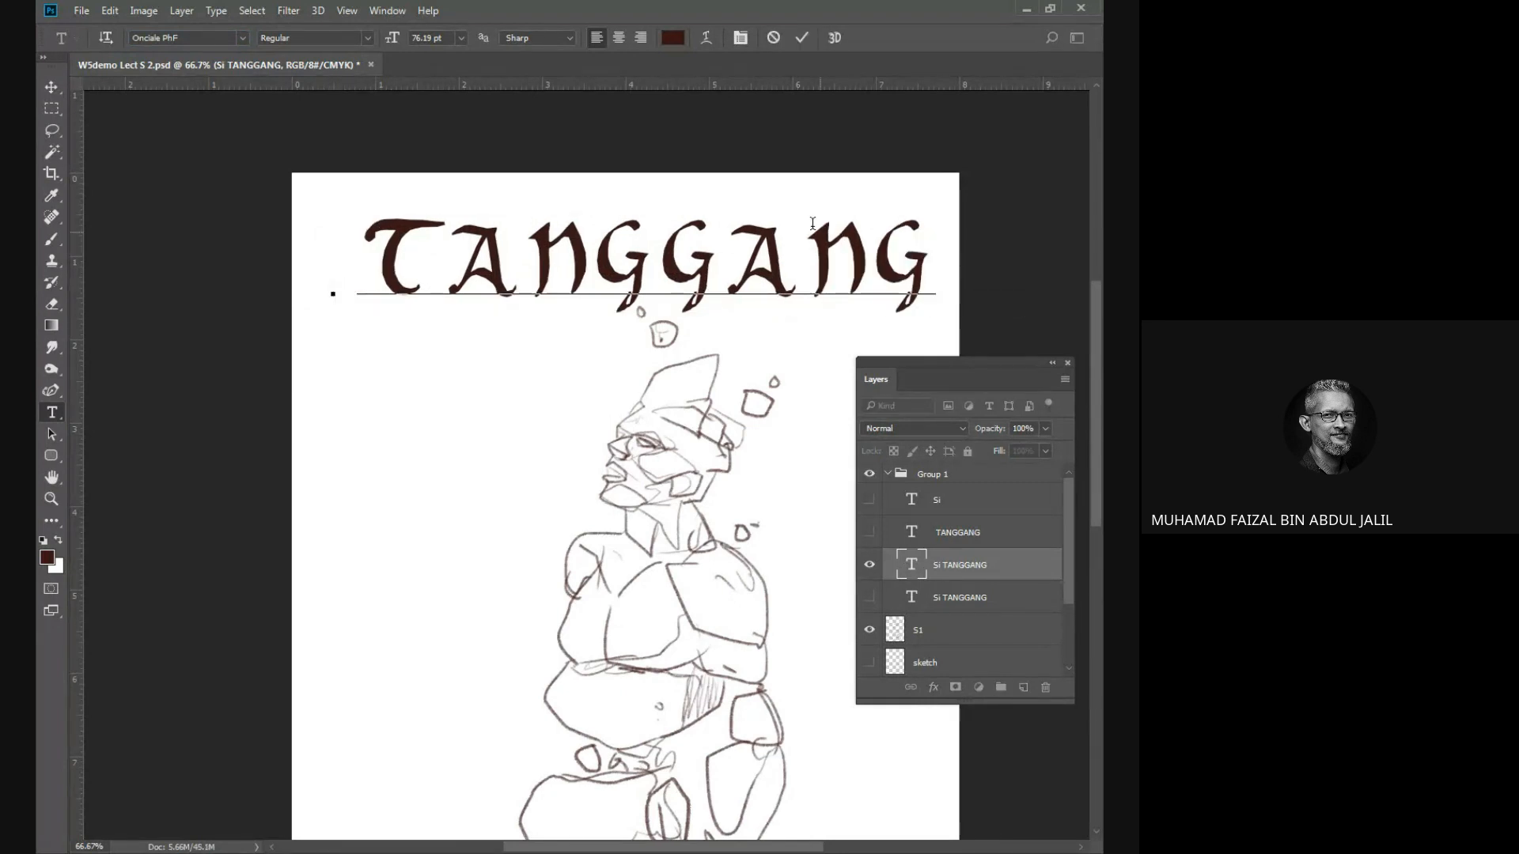
Shift the Onciale PhF TANGGANG text slightly left and down on the page, and save the document.
{"action": "mouse_move", "coordinate": [867, 260]}
{"action": "left_mouse_down"}
{"action": "mouse_move", "coordinate": [845, 283]}
{"action": "mouse_move", "coordinate": [850, 270]}
{"action": "left_mouse_up"}
{"action": "key", "text": "ctrl+s"}
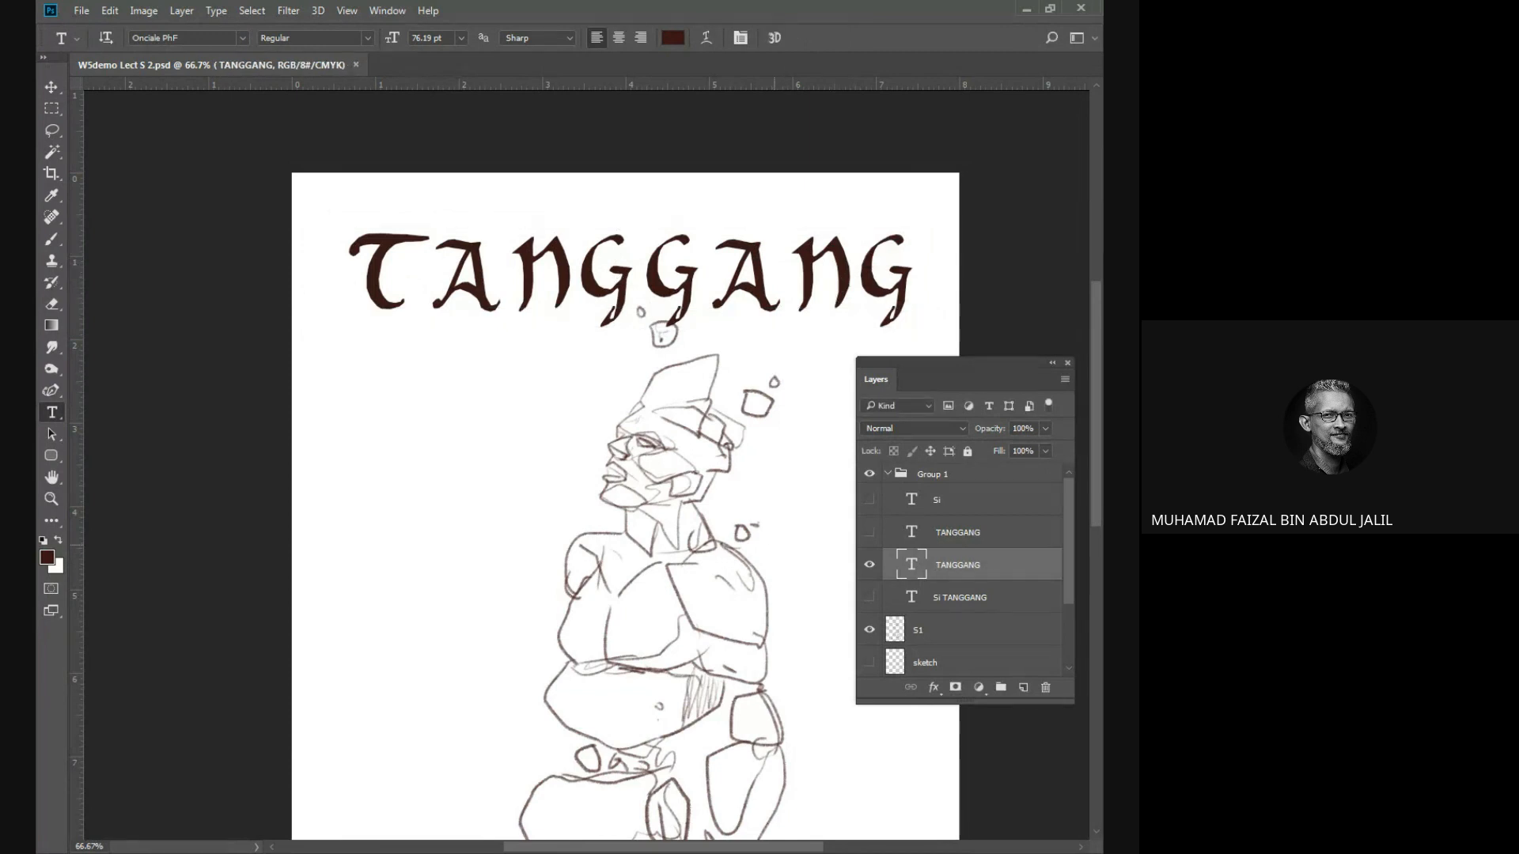
Check the Google Meet call in the browser once more and go back to the Photoshop document.
{"action": "key", "text": "alt+Tab"}
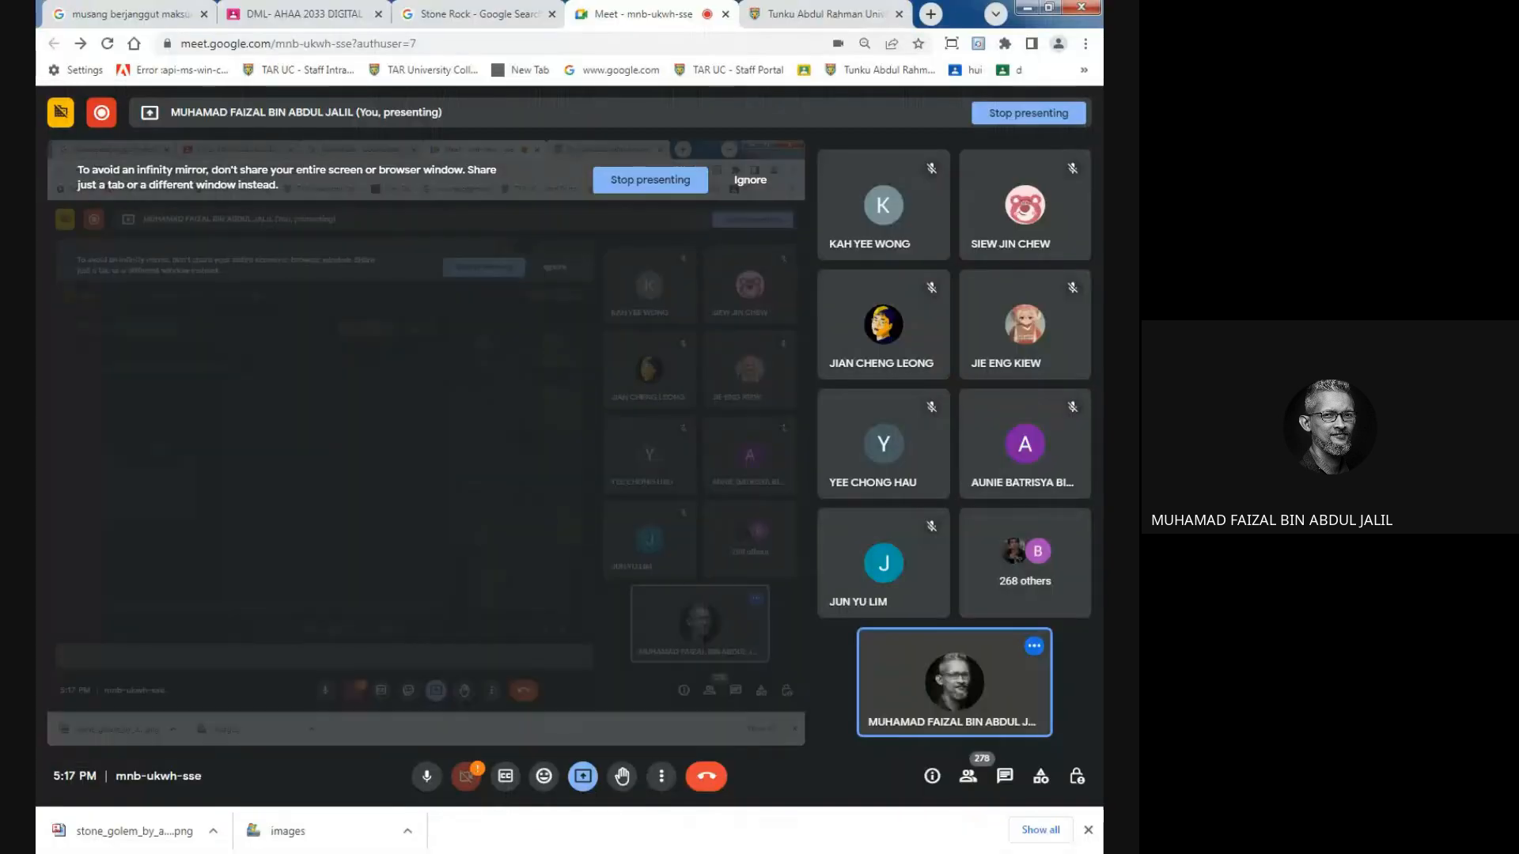
{"action": "key", "text": "alt+Tab"}
{"action": "key", "text": "alt+Tab"}
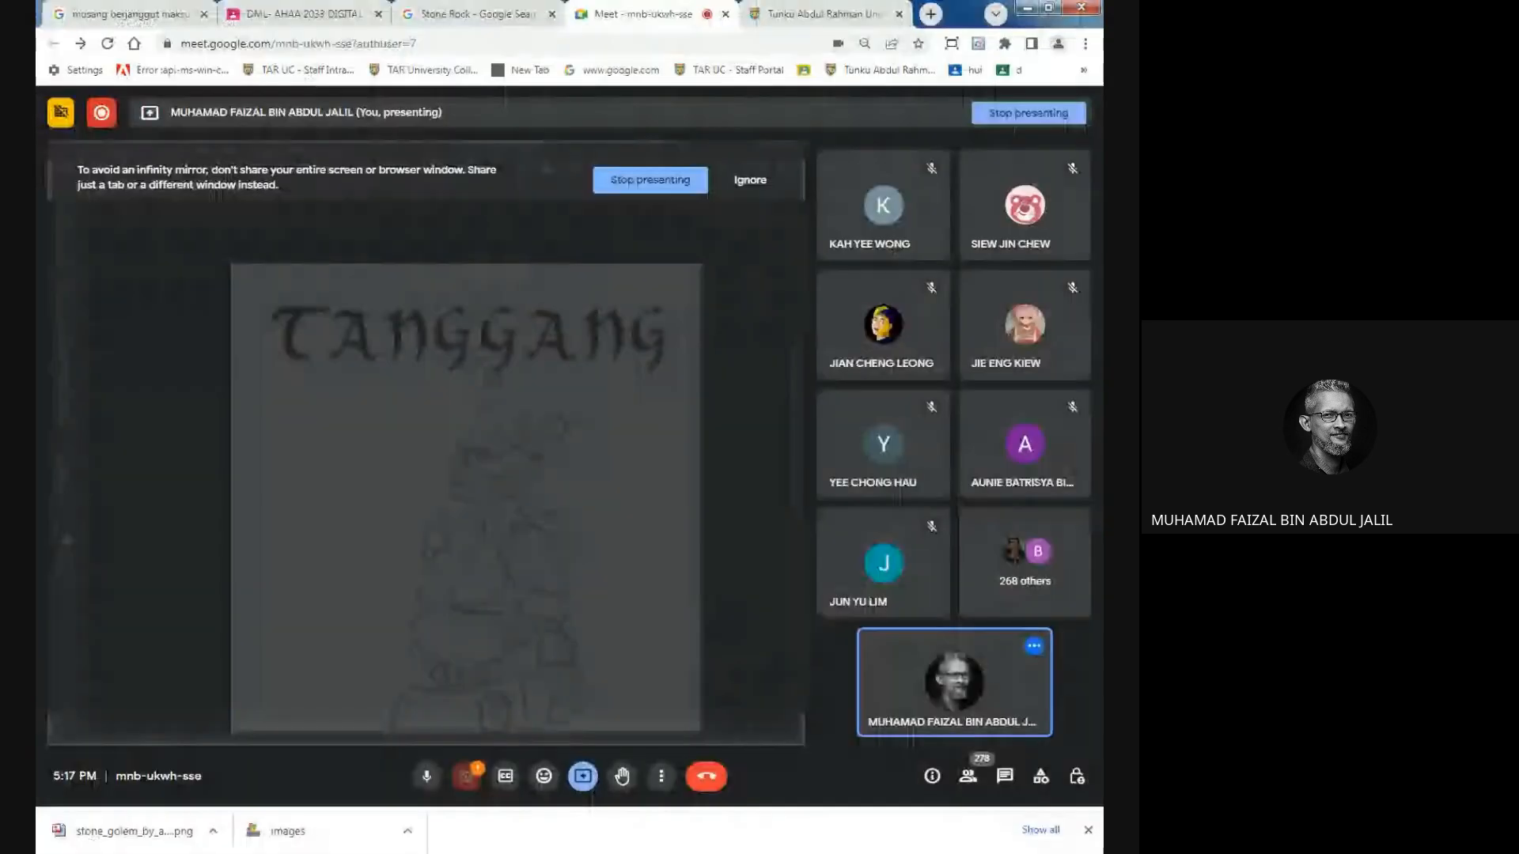
{"action": "key", "text": "alt+Tab"}
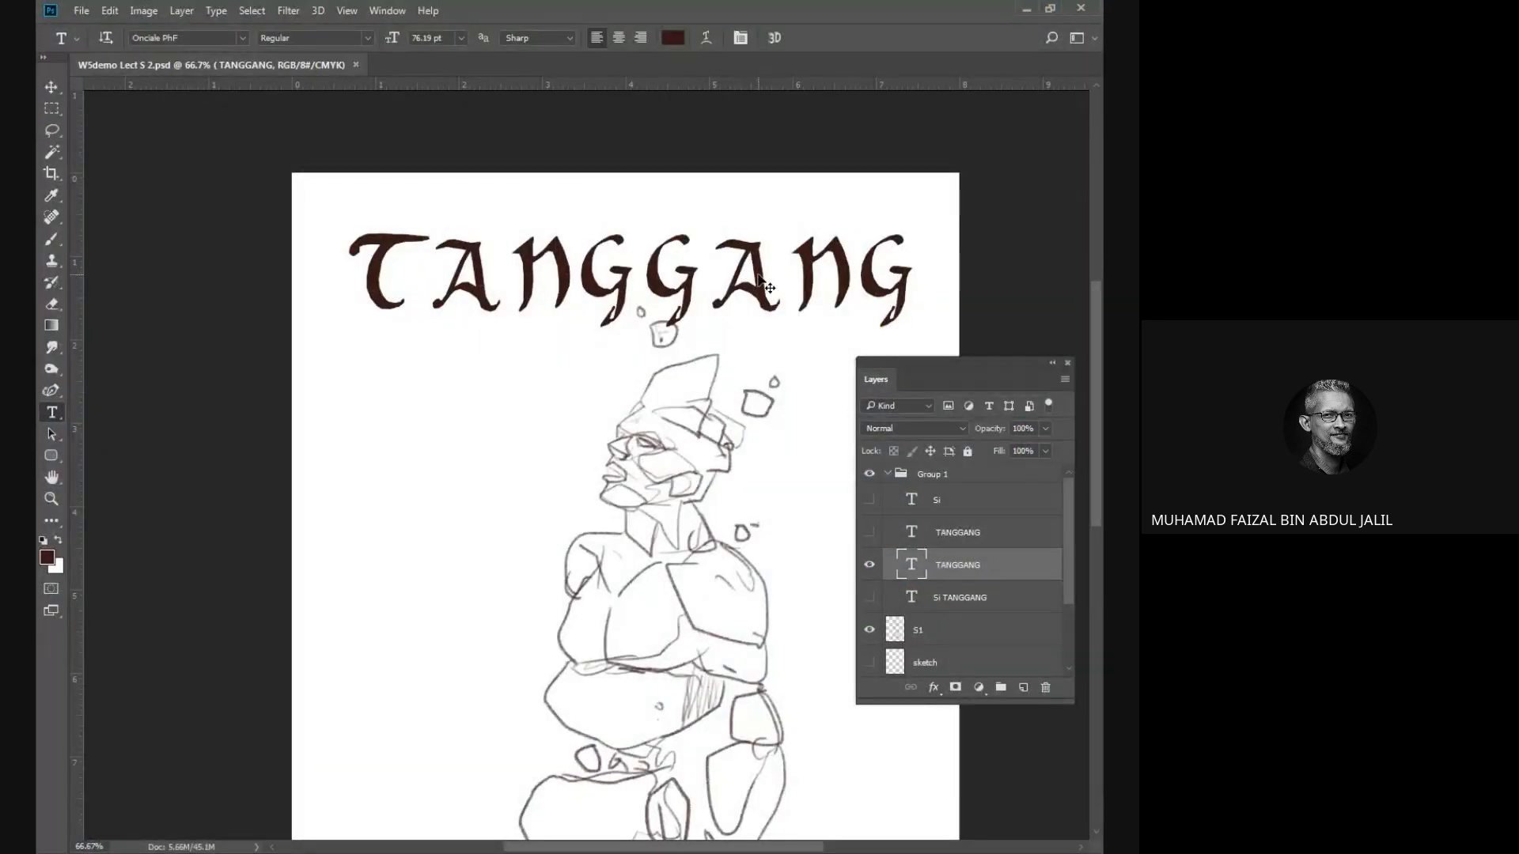
Move the TANGGANG text slightly up and left, and add a separate 16 pt text "Si" in Onciale PhF below it.
{"action": "left_click_drag", "start_coordinate": [759, 277], "coordinate": [731, 258]}
{"action": "left_click", "coordinate": [432, 398]}
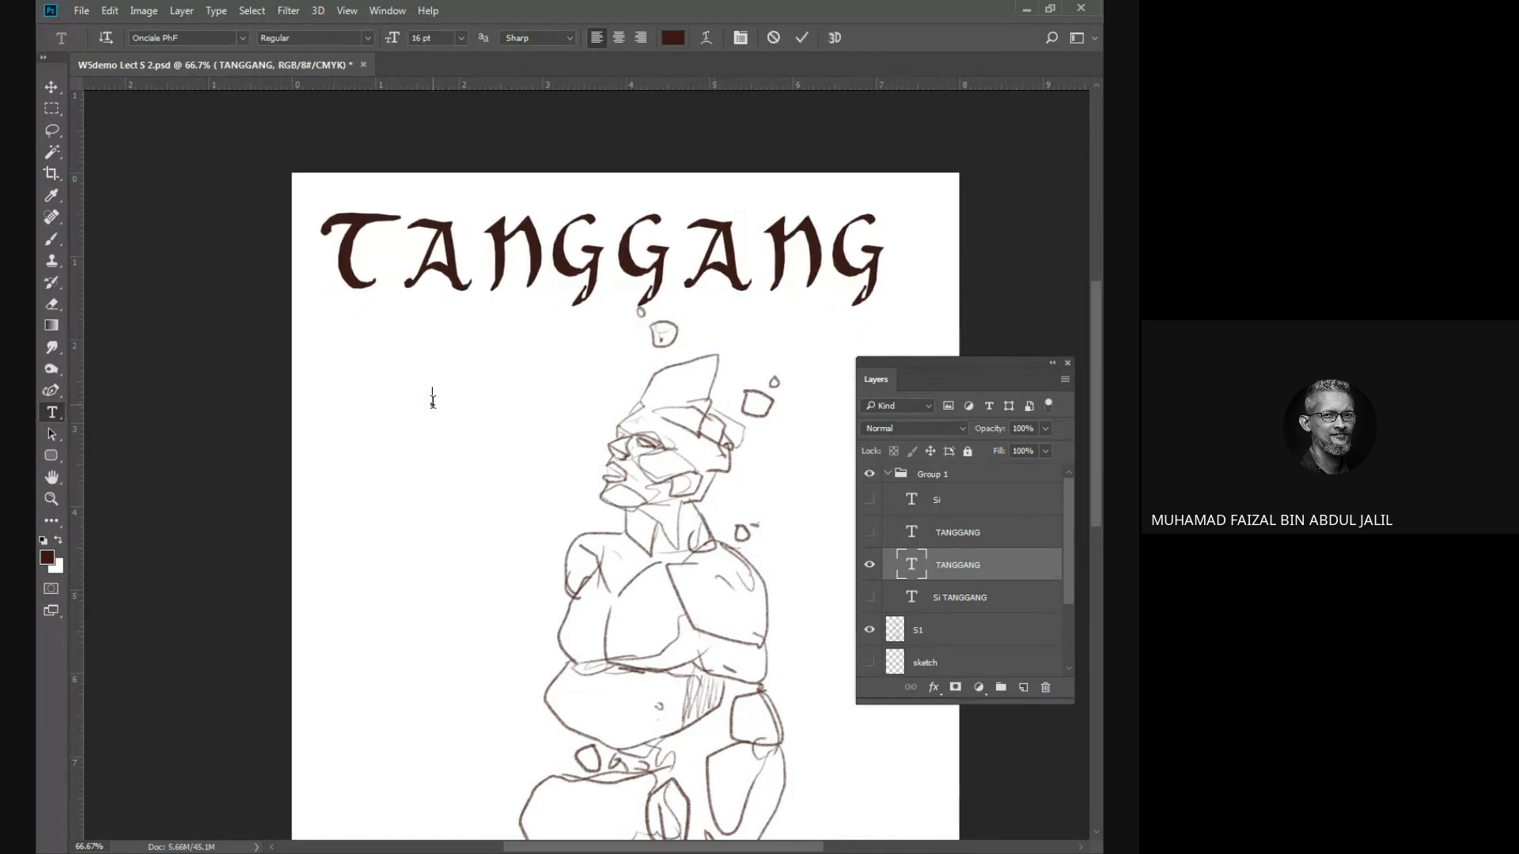
{"action": "type", "text": "Si"}
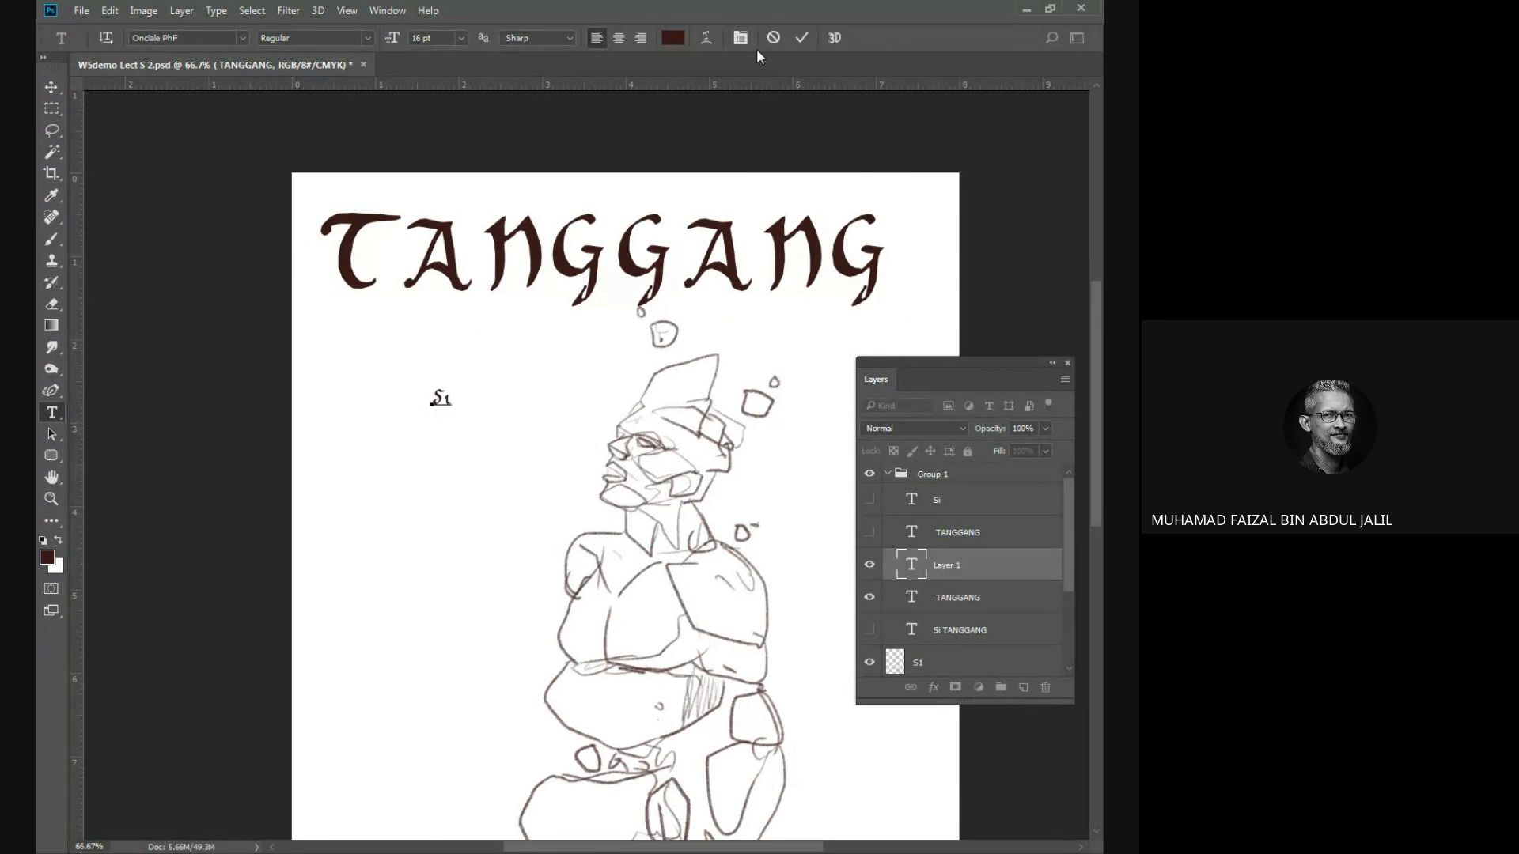
{"action": "left_click", "coordinate": [795, 37]}
Place the new "Si" text directly before the T of TANGGANG and enlarge it to 43.32 pt.
{"action": "left_click_drag", "start_coordinate": [448, 402], "coordinate": [324, 264]}
{"action": "key", "text": "ctrl+t"}
{"action": "key", "text": "Return"}
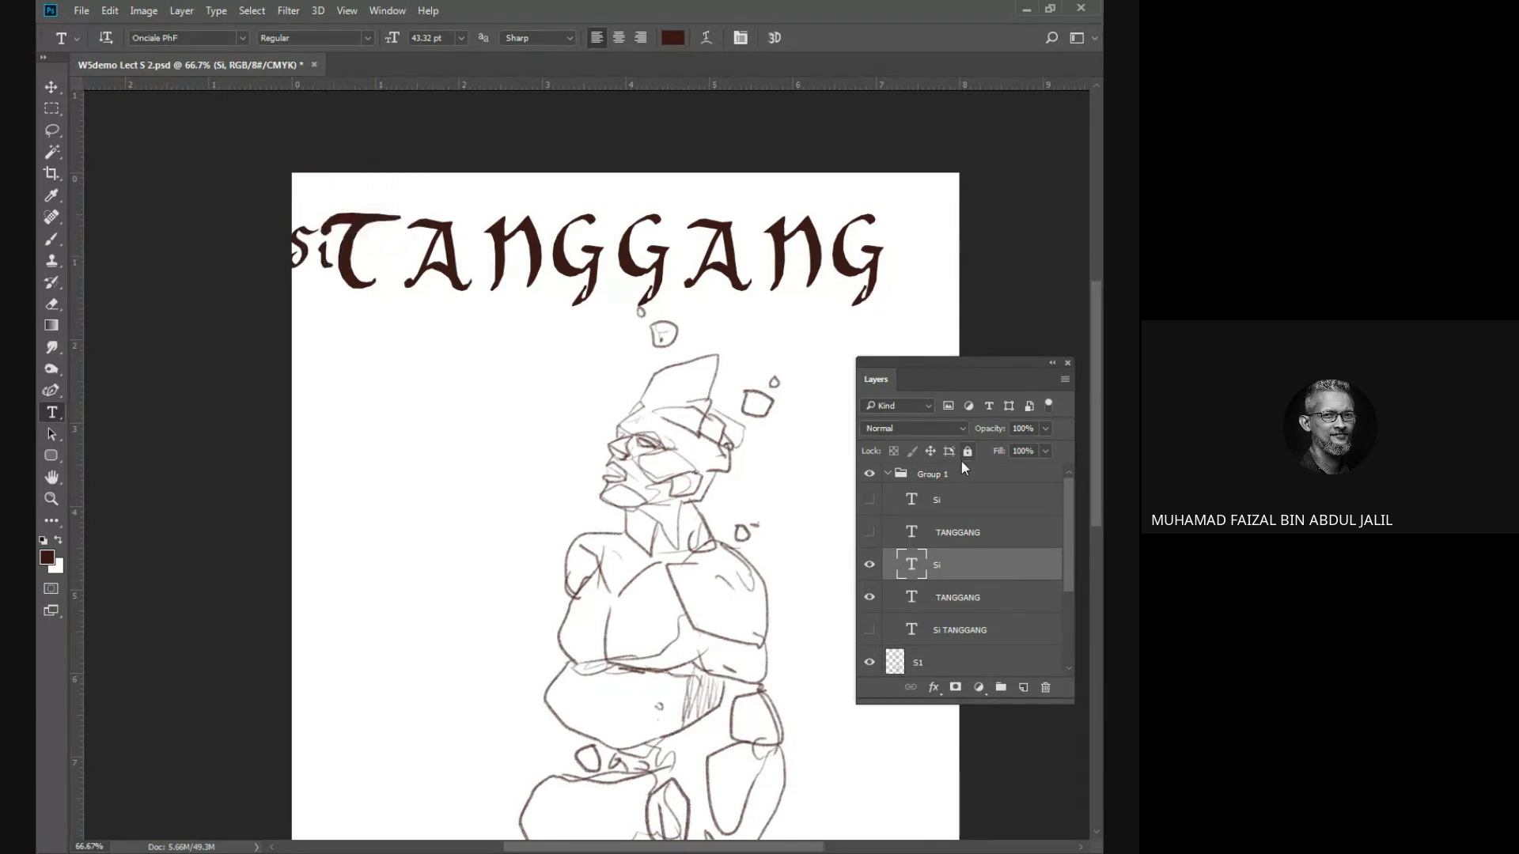
Select the visible Si and TANGGANG text layers together and shift them about 0.48 in right, so both fit on the page.
{"action": "left_click", "coordinate": [940, 545], "text": "ctrl"}
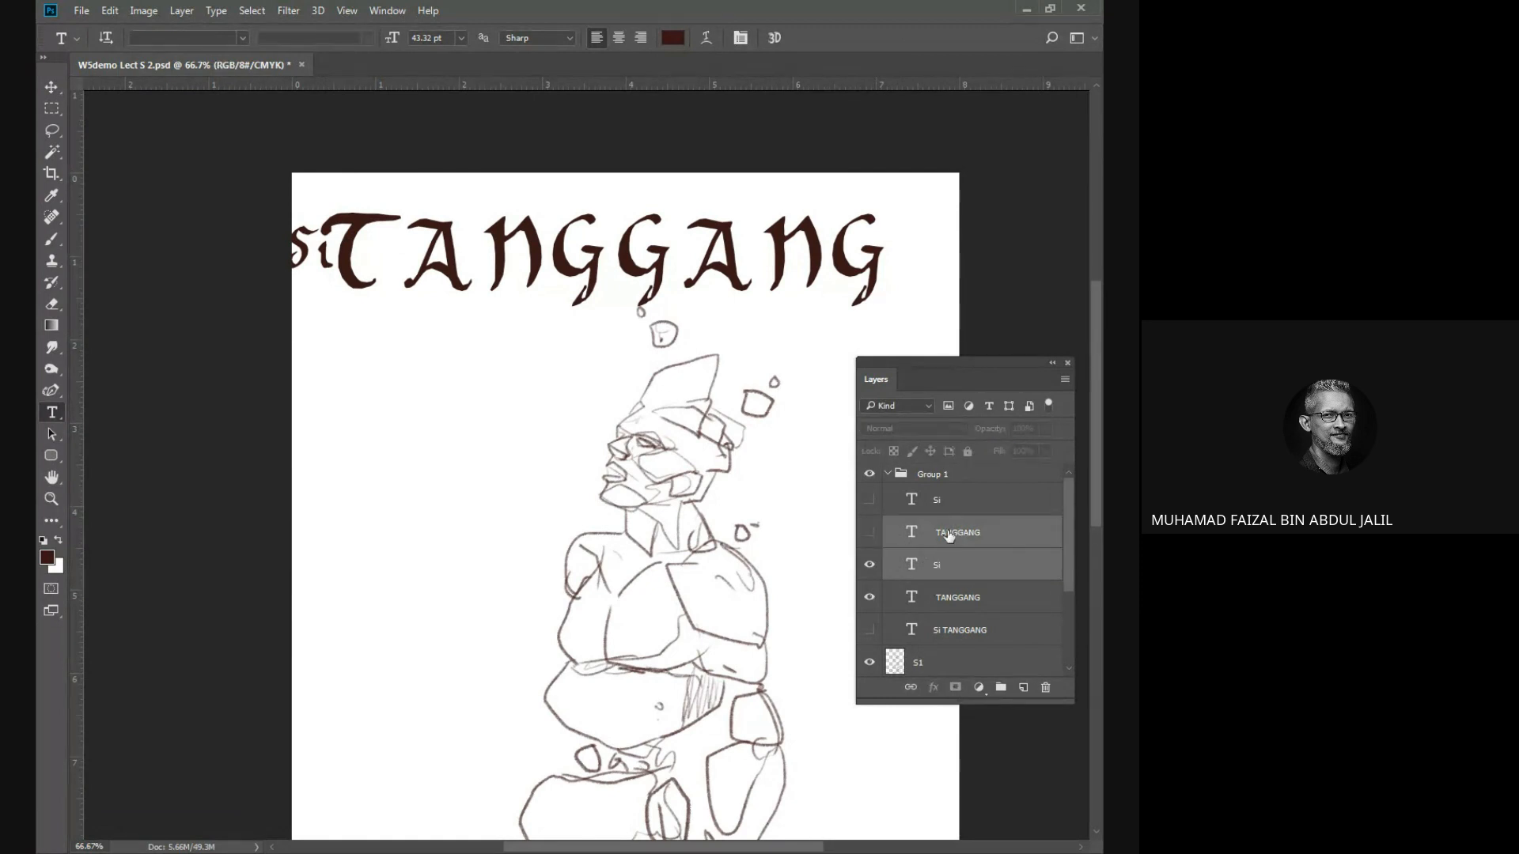
{"action": "left_click", "coordinate": [942, 576]}
{"action": "left_click", "coordinate": [943, 599], "text": "ctrl"}
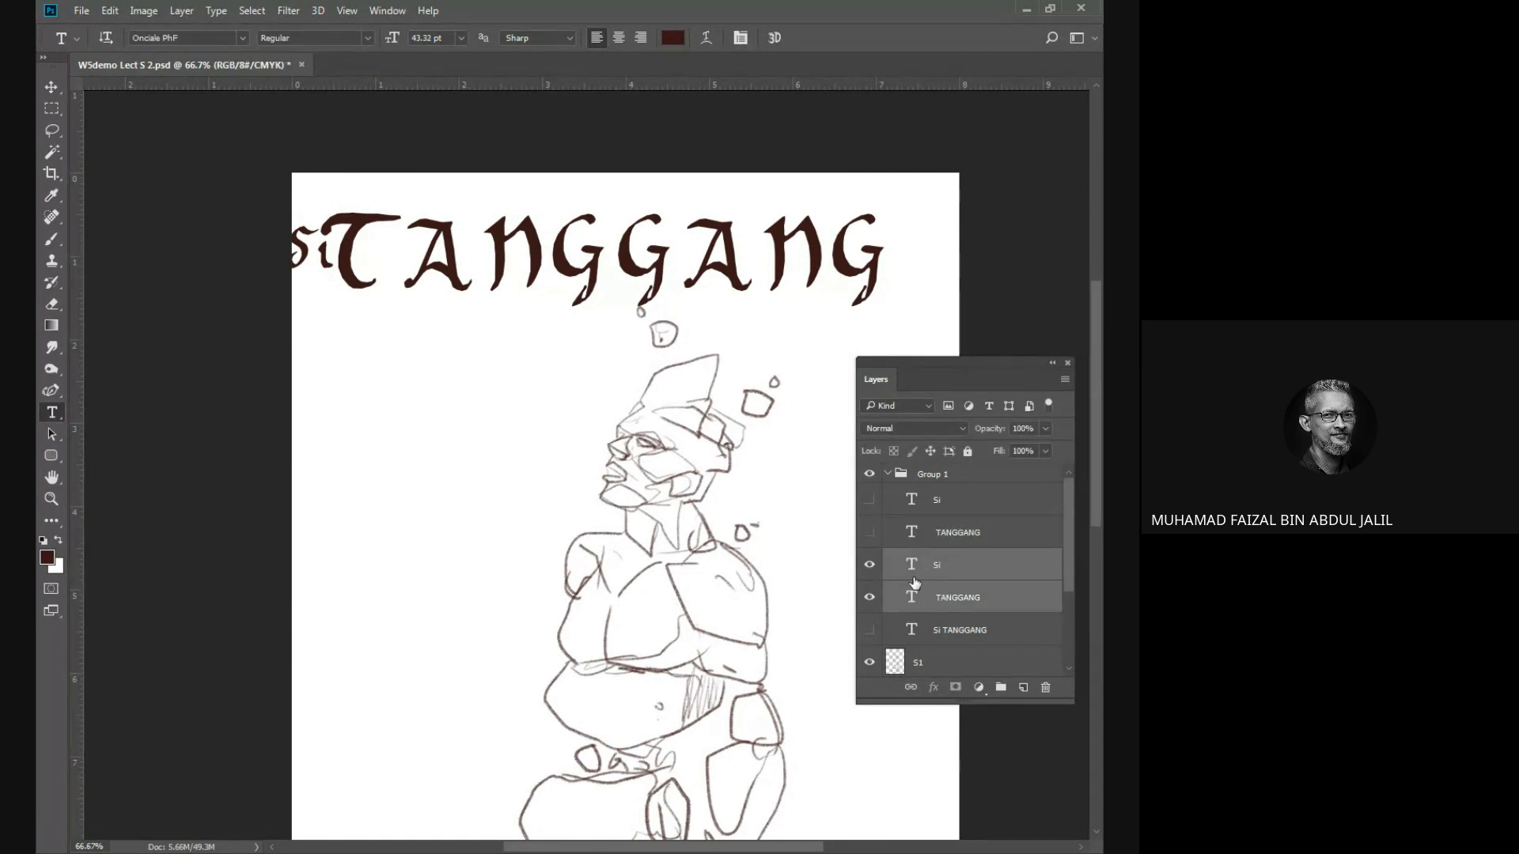
{"action": "left_click_drag", "start_coordinate": [663, 271], "coordinate": [701, 269]}
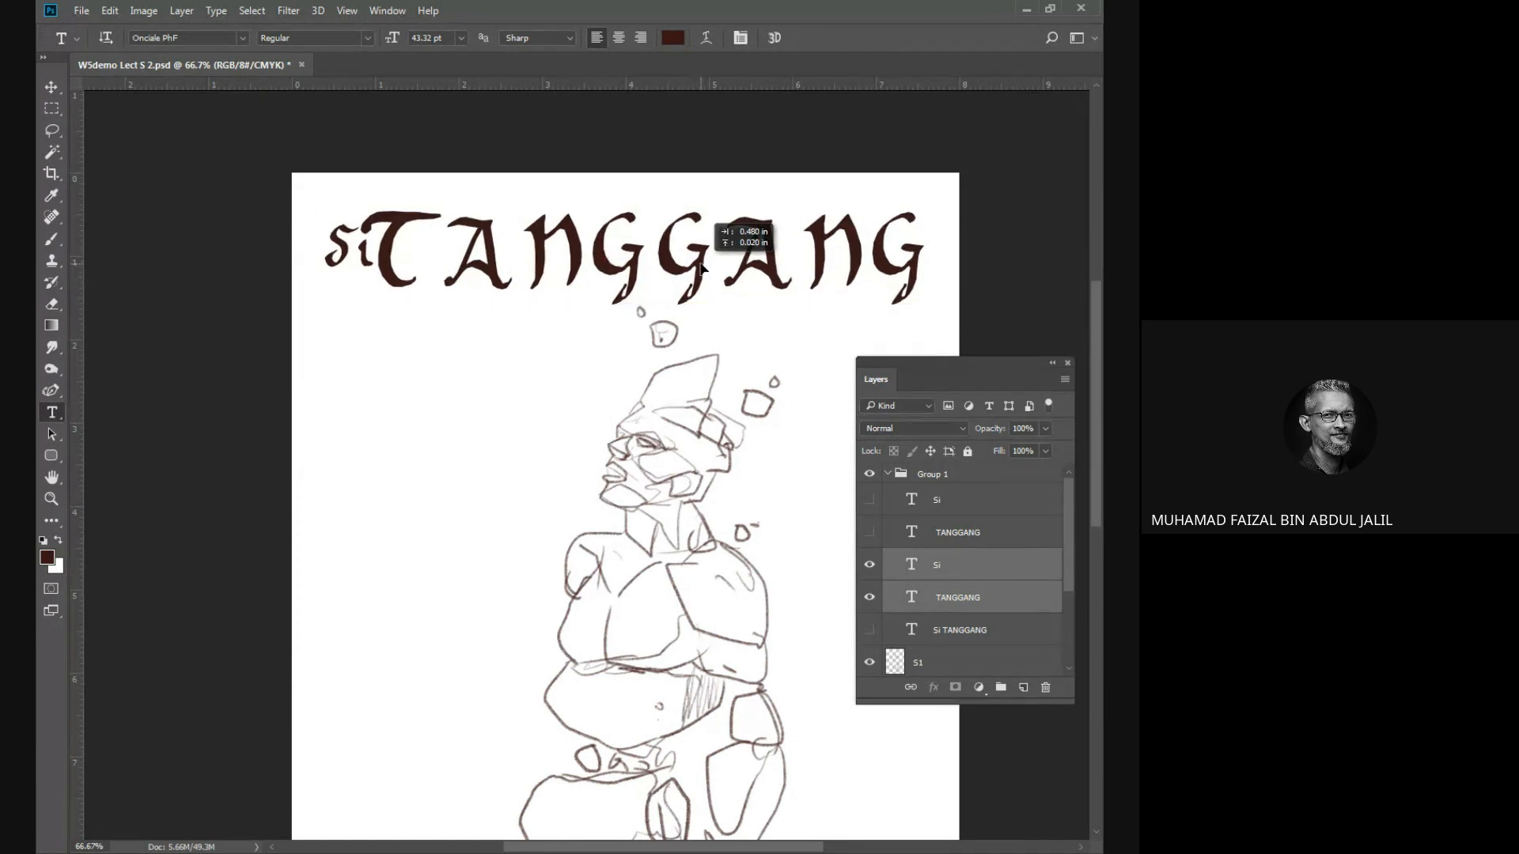
Nudge only the visible "Si" text slightly upward beside the T of TANGGANG, and save the document.
{"action": "left_click", "coordinate": [947, 565]}
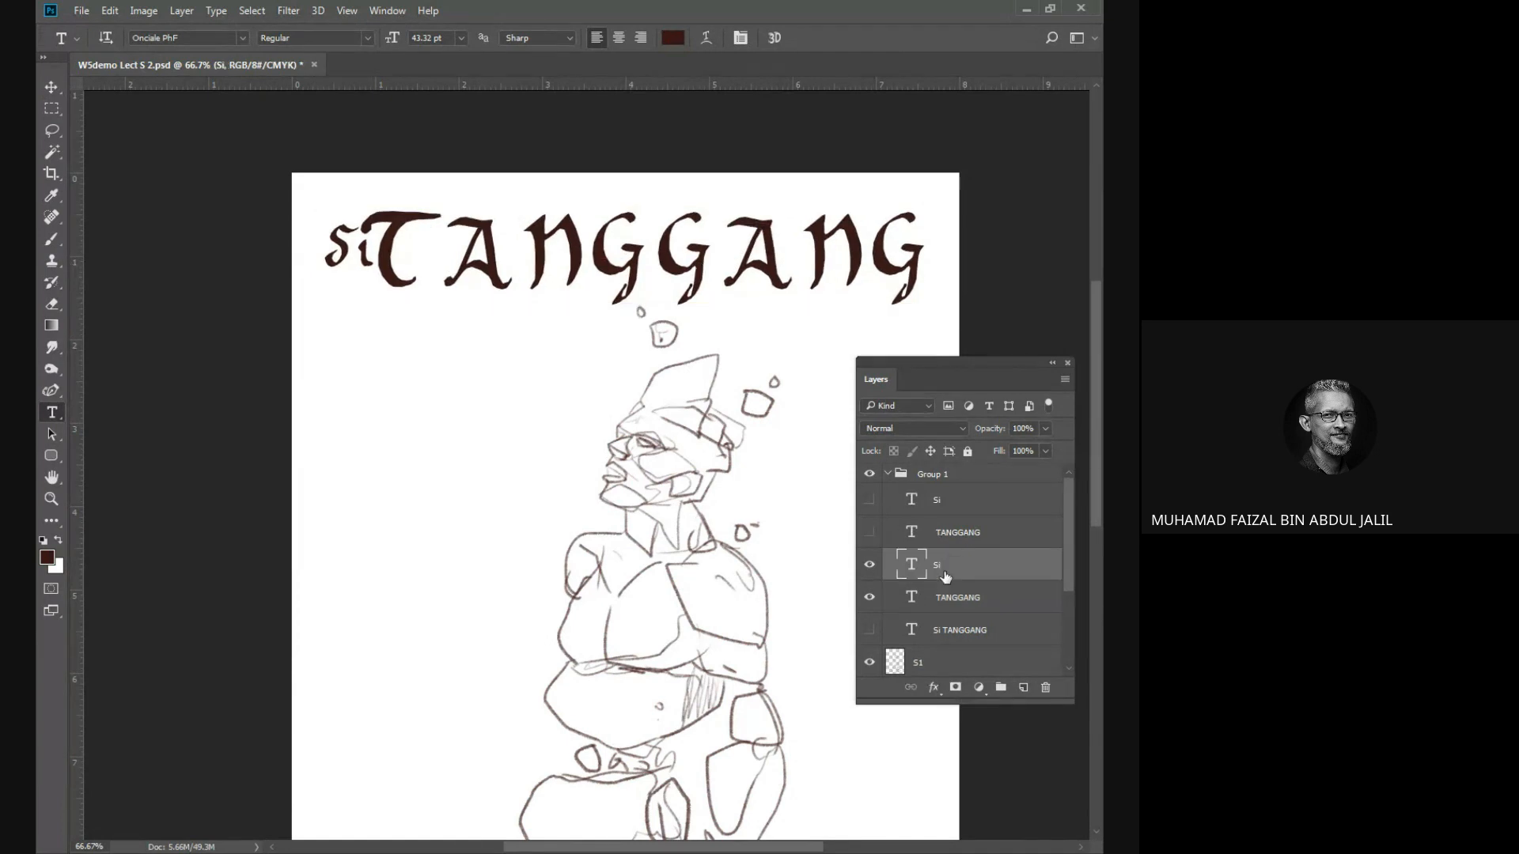
{"action": "key", "text": "v"}
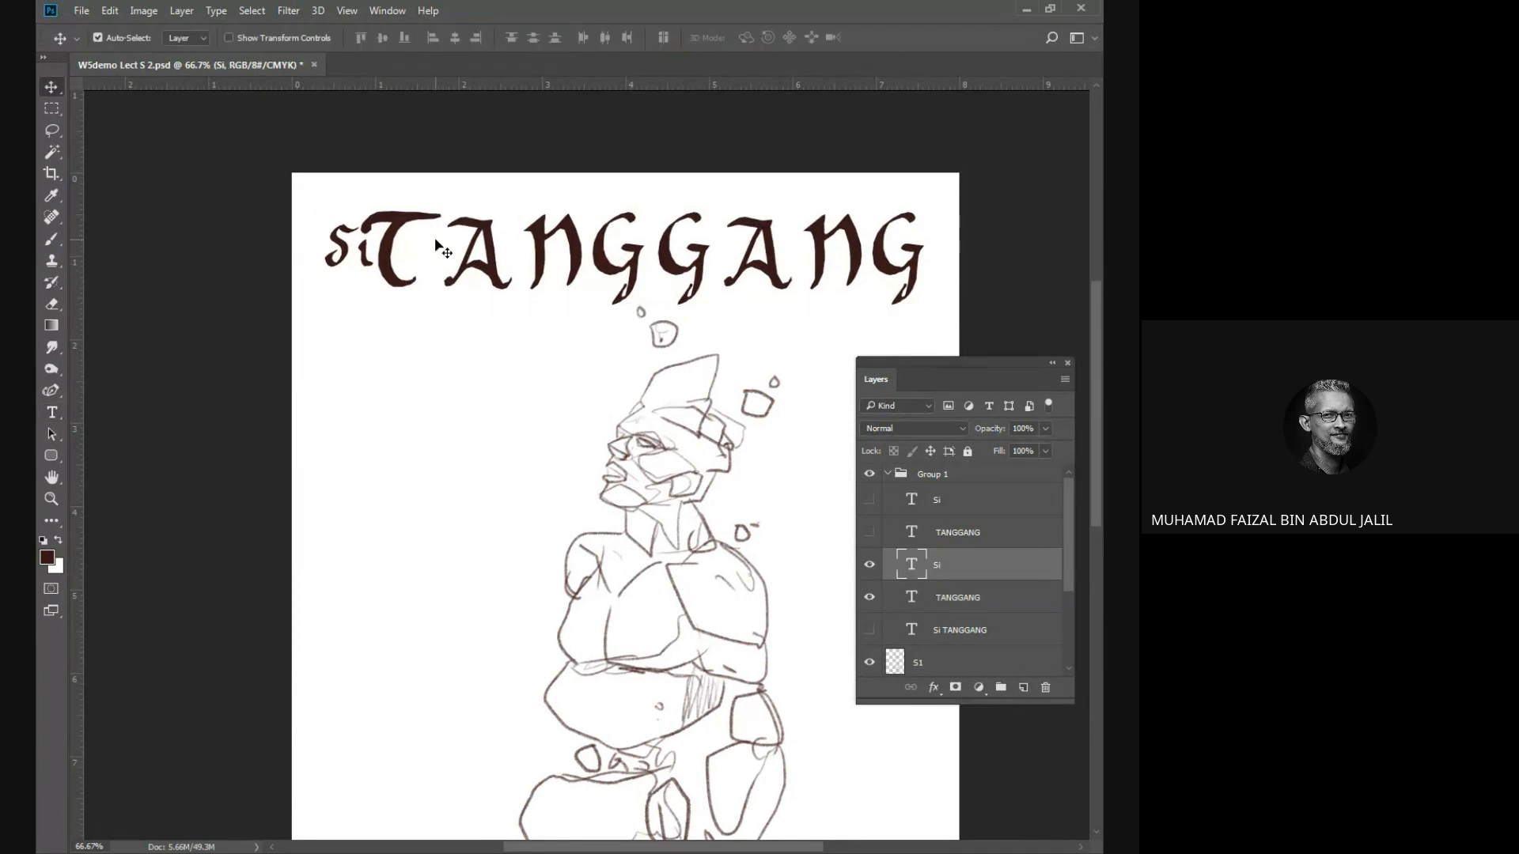
{"action": "key", "text": "Down"}
{"action": "key", "text": "Down"}
{"action": "key", "text": "Down"}
{"action": "key", "text": "Down"}
{"action": "key", "text": "Up"}
{"action": "key", "text": "Up"}
{"action": "key", "text": "Up"}
{"action": "key", "text": "Up"}
{"action": "key", "text": "Up"}
{"action": "key", "text": "Up"}
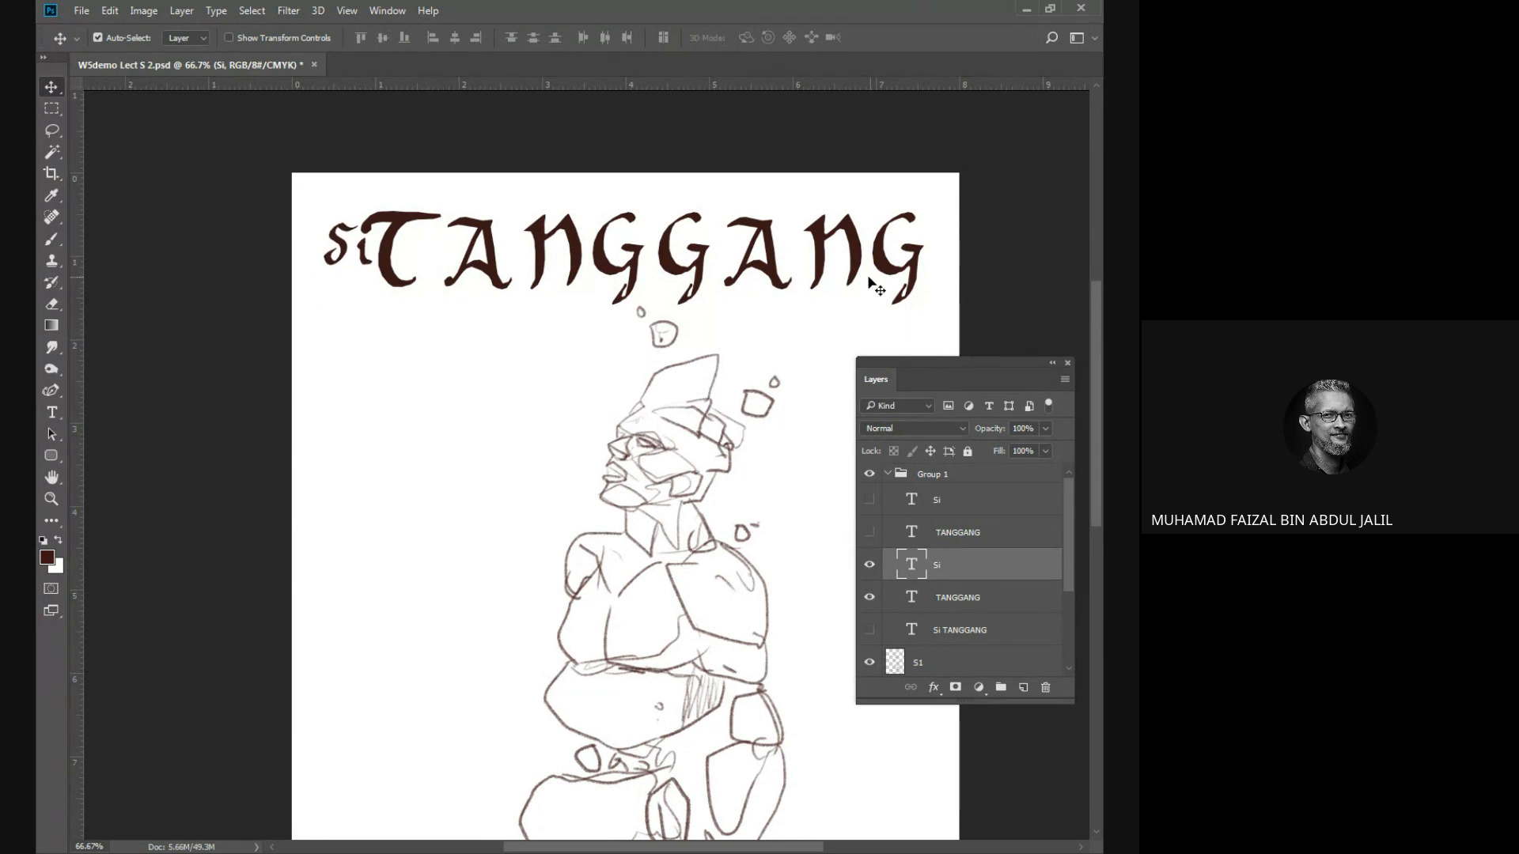
{"action": "key", "text": "ctrl+s"}
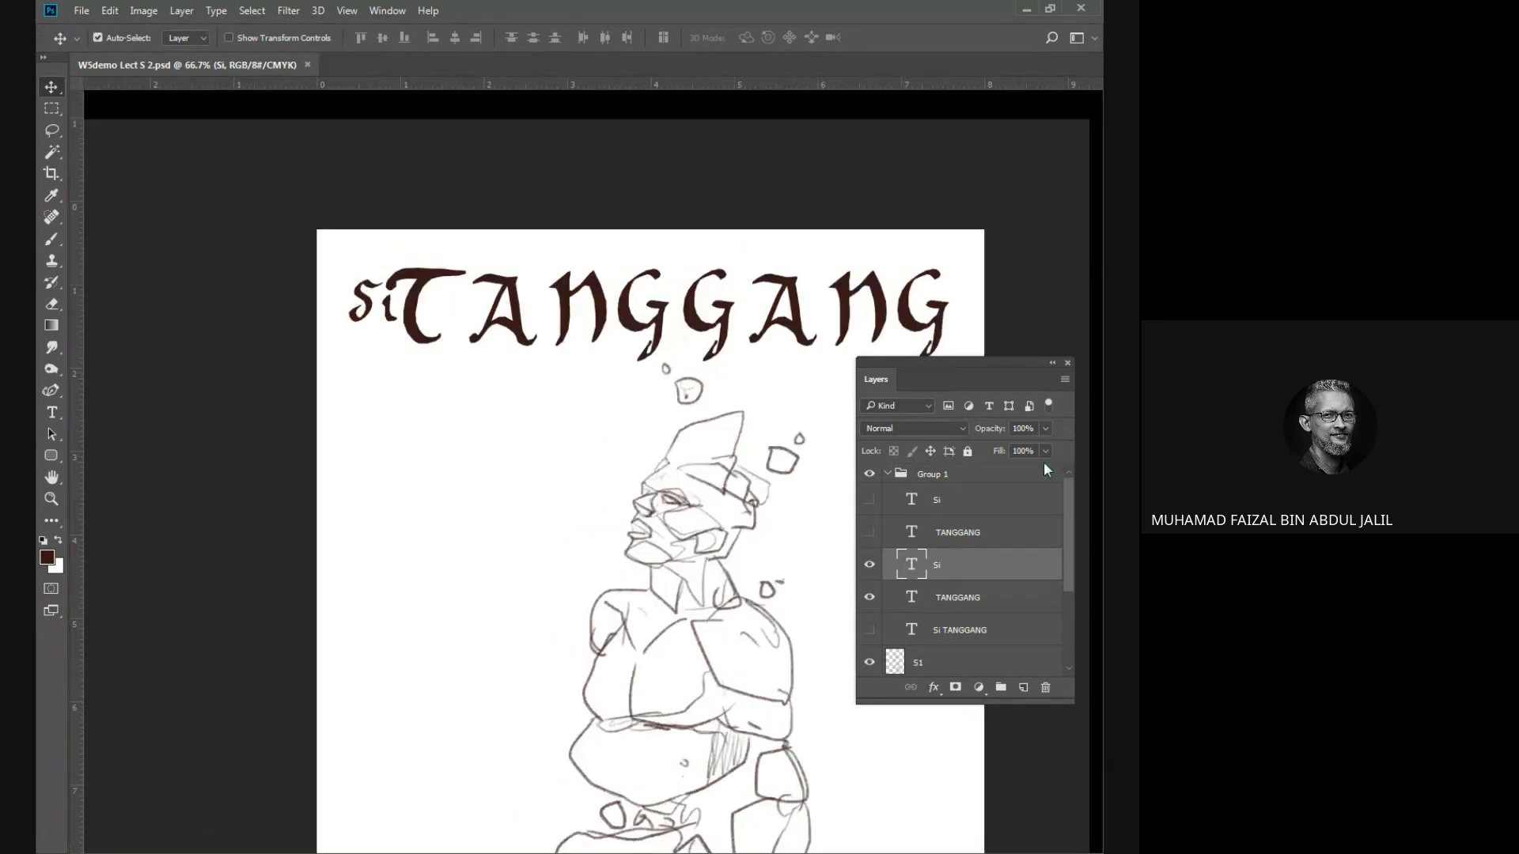
Examine the title and the whole figure down to the ground with the panels hidden, and show the panels again.
{"action": "key", "text": "Tab"}
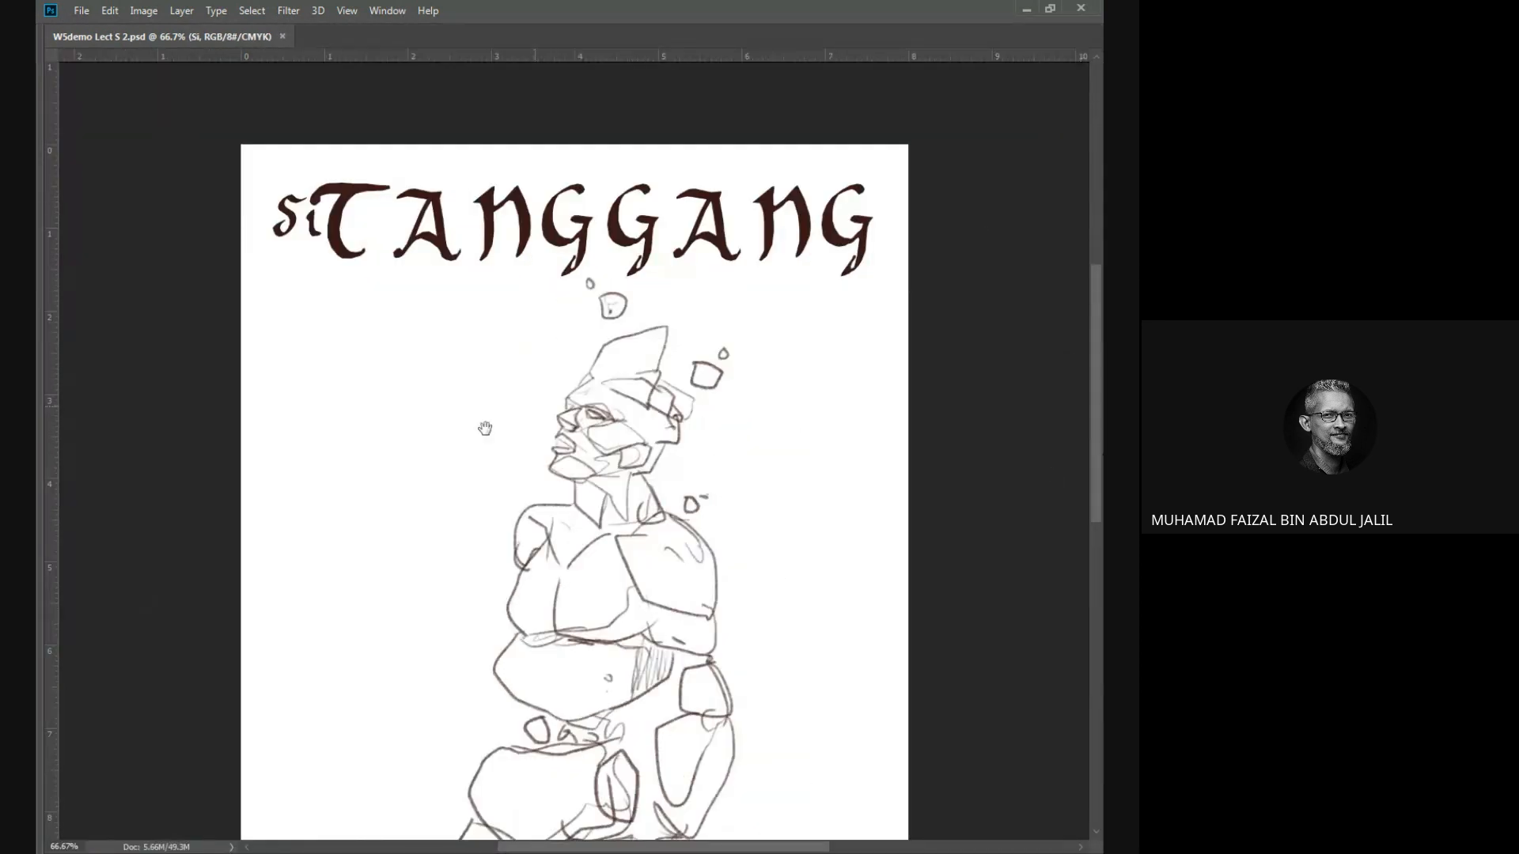
{"action": "left_click_drag", "start_coordinate": [687, 587], "coordinate": [682, 507]}
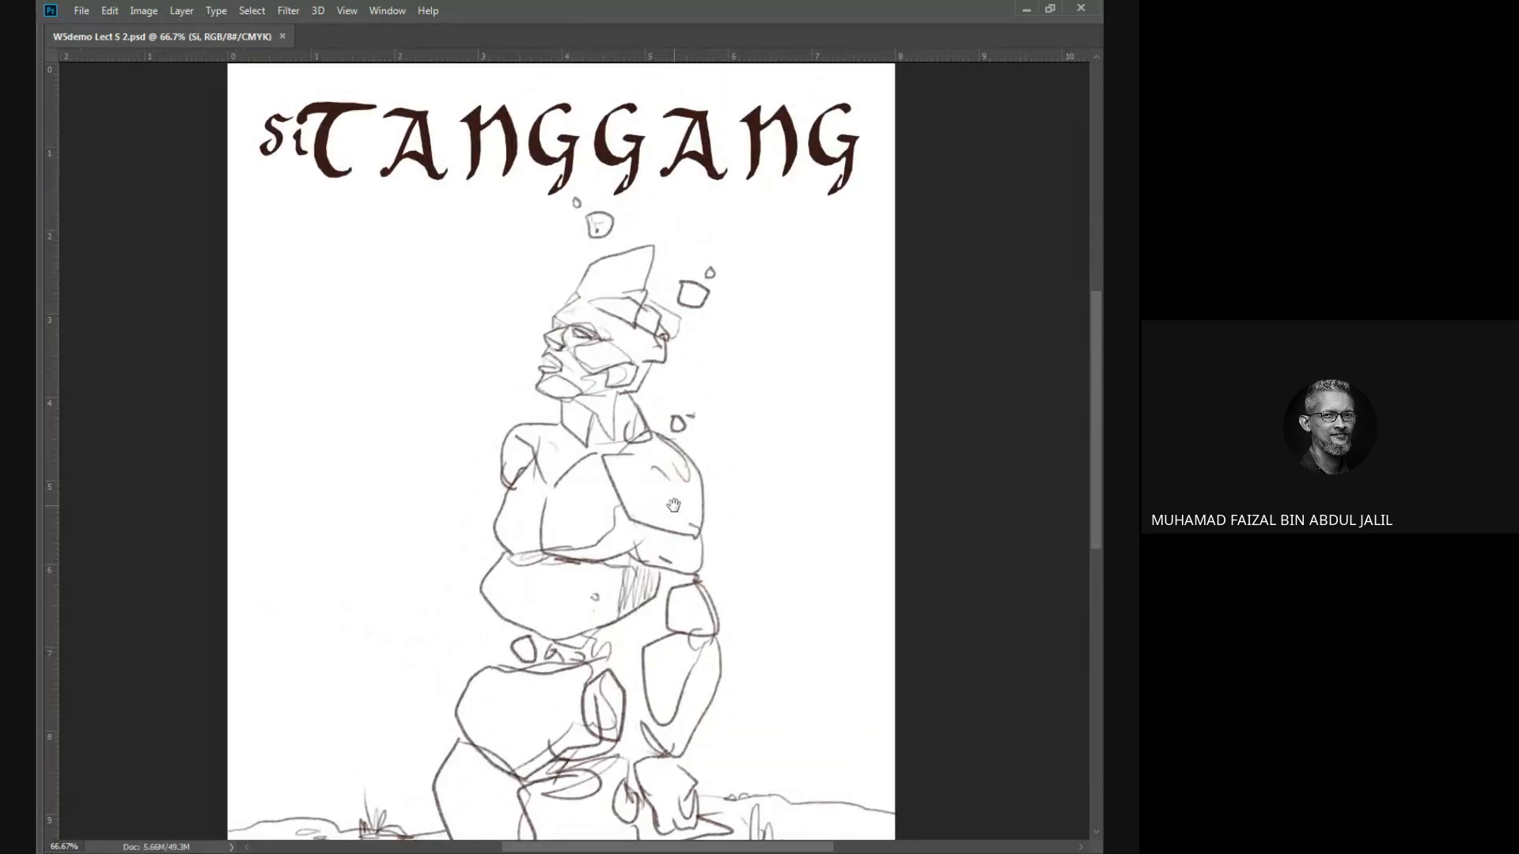
{"action": "left_click_drag", "start_coordinate": [682, 508], "coordinate": [666, 363]}
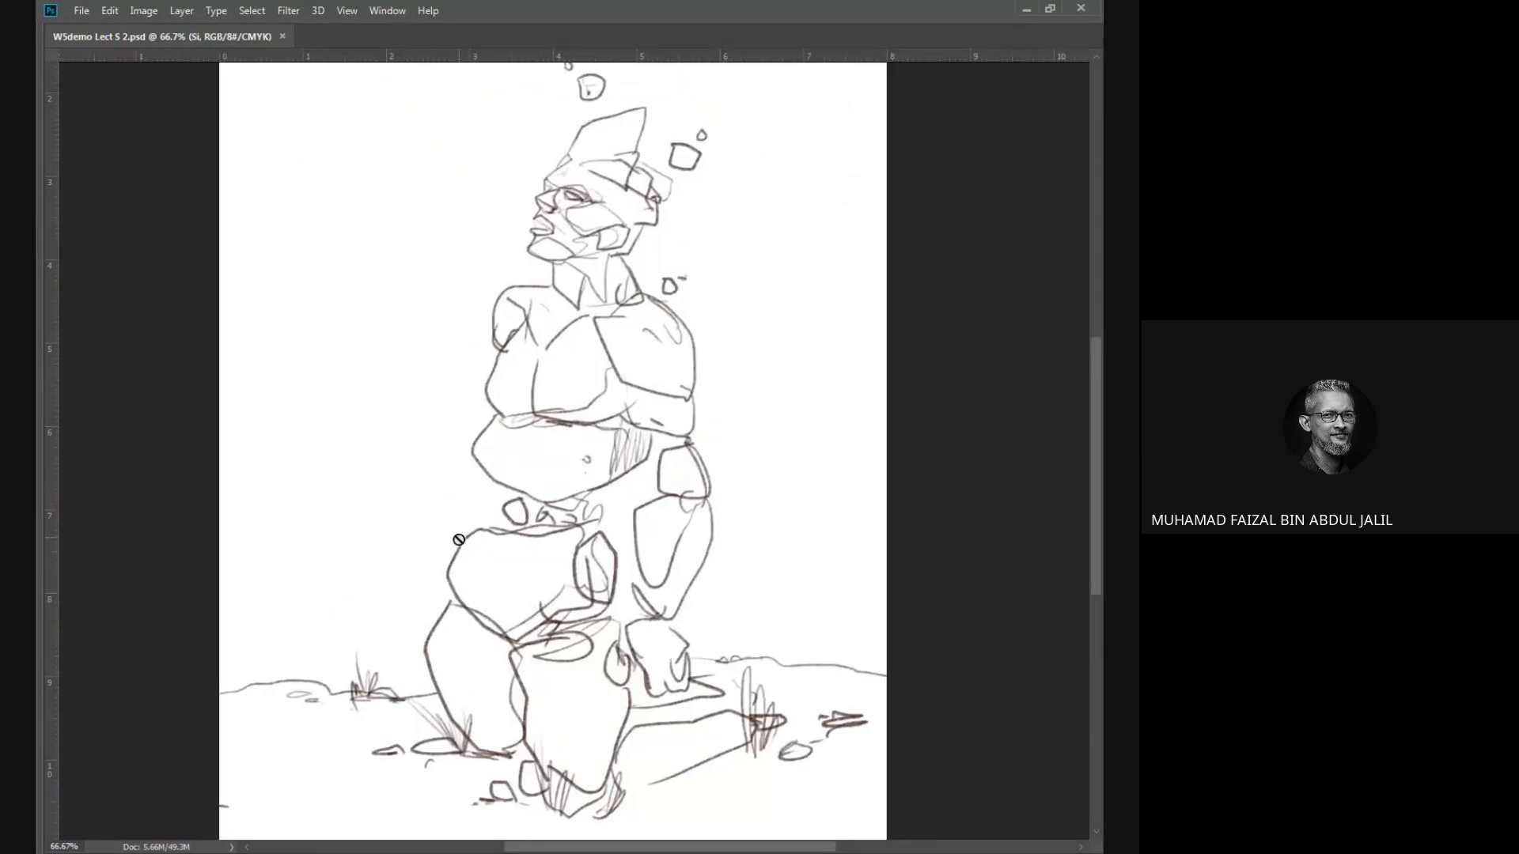
{"action": "scroll", "coordinate": [922, 507], "scroll_direction": "down", "scroll_amount": 1}
{"action": "key", "text": "Tab"}
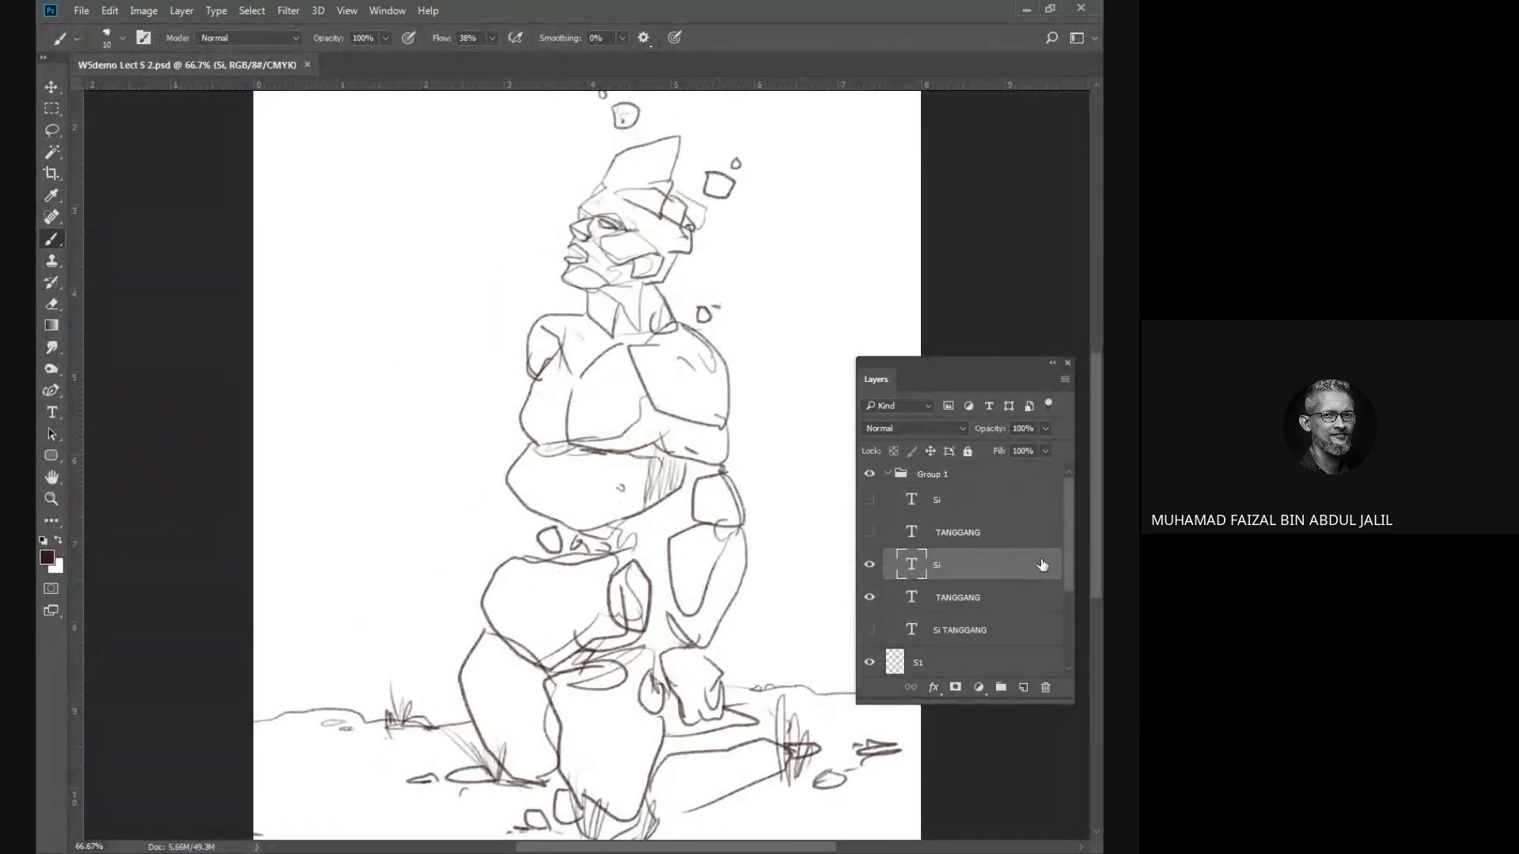
Collapse Group 1 and brush a thin horizon line on layer S1, running behind the figure's waist on both sides.
{"action": "left_click", "coordinate": [887, 474]}
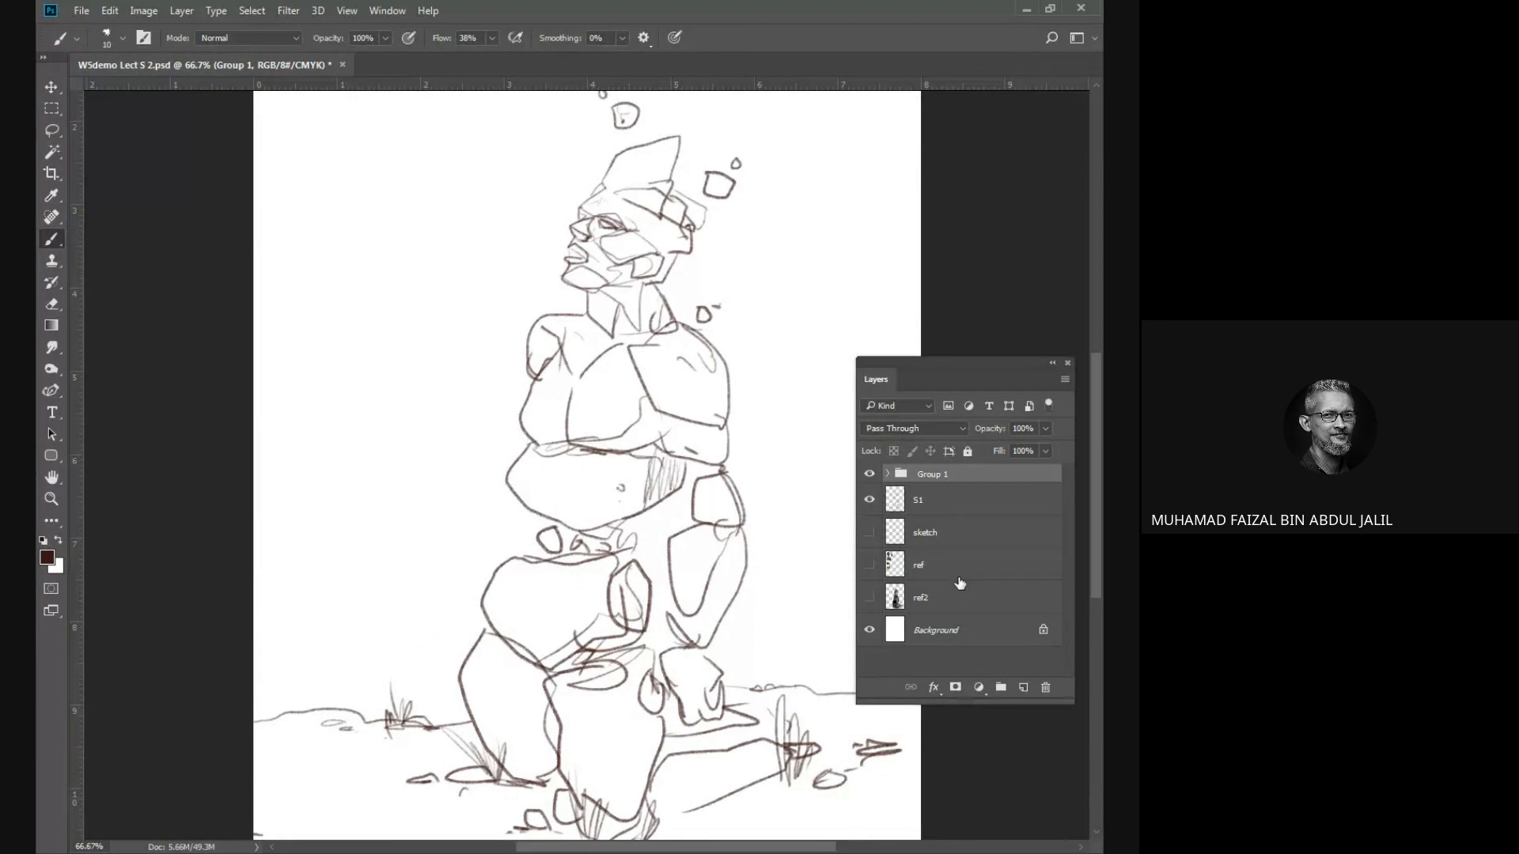
{"action": "left_click", "coordinate": [951, 498]}
{"action": "left_click", "coordinate": [870, 499]}
{"action": "left_click", "coordinate": [869, 499]}
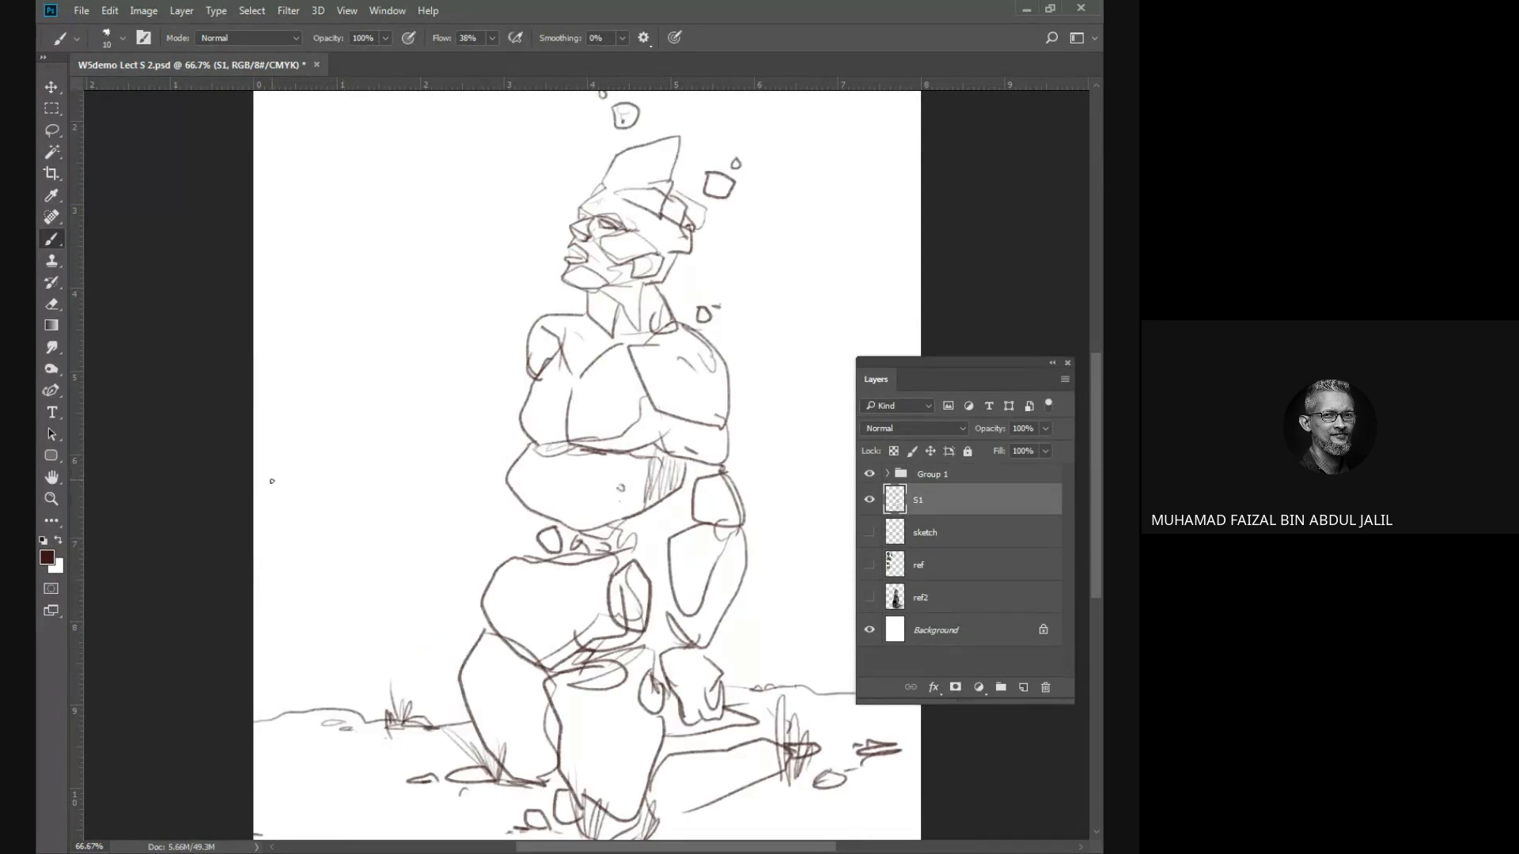
{"action": "left_click_drag", "start_coordinate": [250, 460], "coordinate": [397, 450]}
{"action": "left_click_drag", "start_coordinate": [728, 456], "coordinate": [922, 437]}
{"action": "key", "text": "ctrl+z"}
{"action": "left_click_drag", "start_coordinate": [417, 408], "coordinate": [372, 448]}
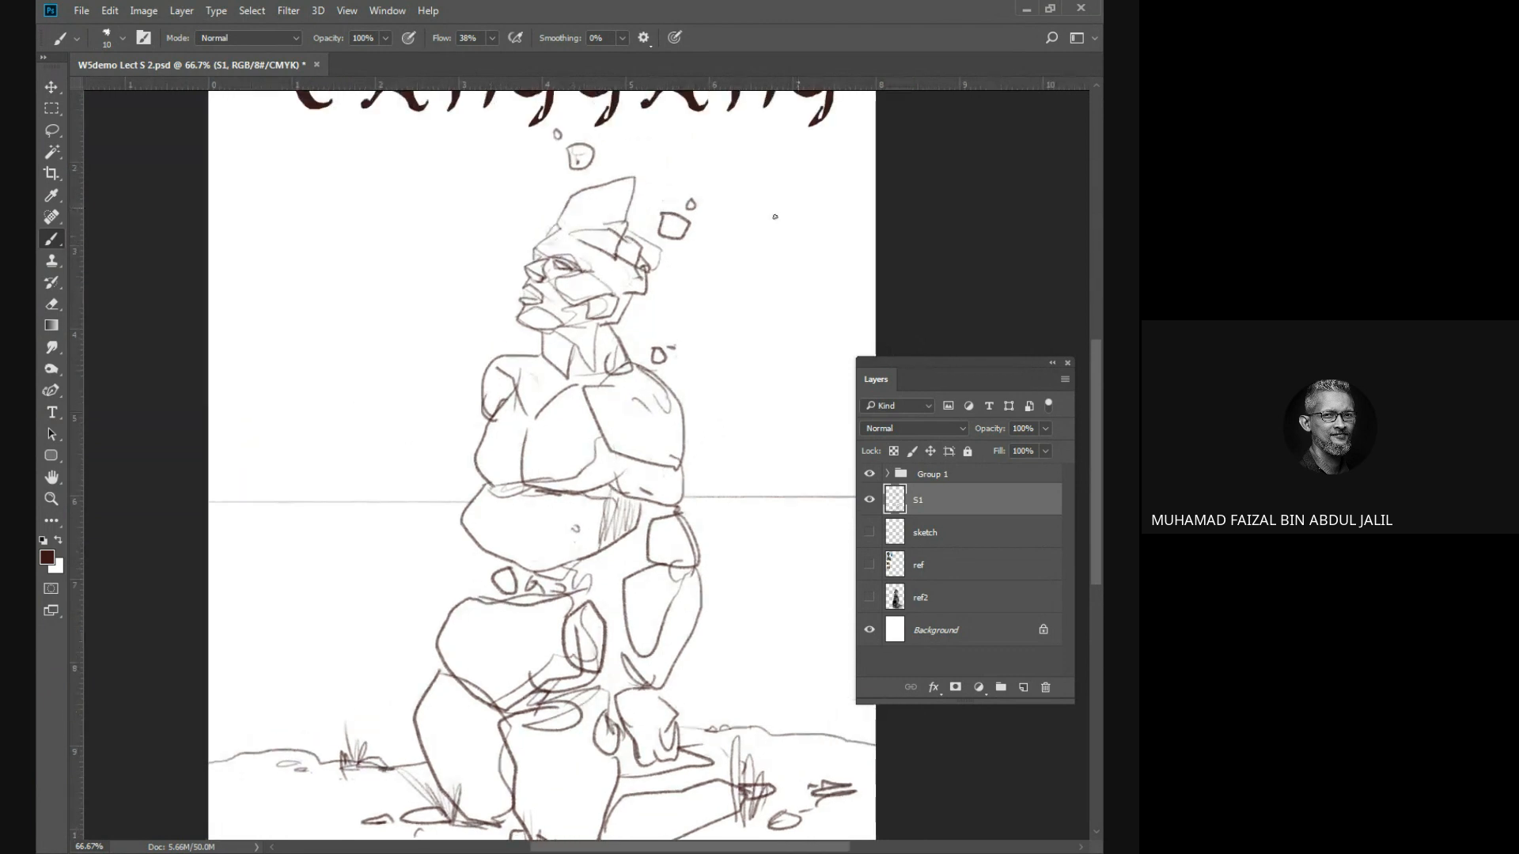
Sketch light billowing cloud outlines and sweeping sky lines on both sides of the figure's head and shoulders.
{"action": "left_click_drag", "start_coordinate": [884, 118], "coordinate": [838, 164]}
{"action": "left_click_drag", "start_coordinate": [782, 249], "coordinate": [683, 342]}
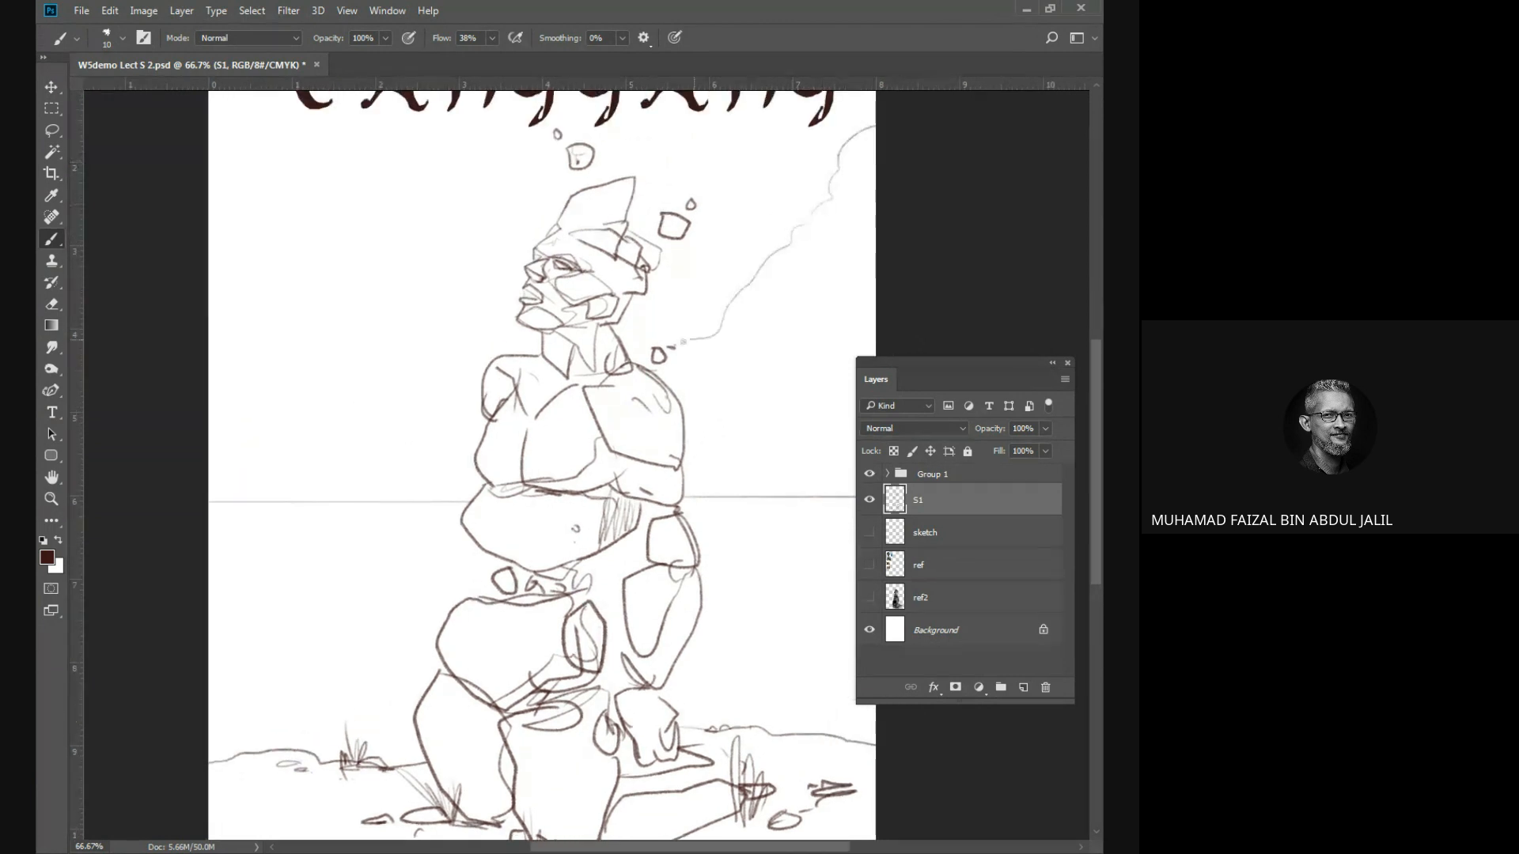
{"action": "mouse_move", "coordinate": [614, 378]}
{"action": "left_mouse_down"}
{"action": "mouse_move", "coordinate": [850, 271]}
{"action": "mouse_move", "coordinate": [910, 213]}
{"action": "left_mouse_up"}
{"action": "mouse_move", "coordinate": [312, 195]}
{"action": "left_mouse_down"}
{"action": "mouse_move", "coordinate": [354, 301]}
{"action": "mouse_move", "coordinate": [387, 332]}
{"action": "mouse_move", "coordinate": [522, 359]}
{"action": "mouse_move", "coordinate": [210, 335]}
{"action": "left_mouse_up"}
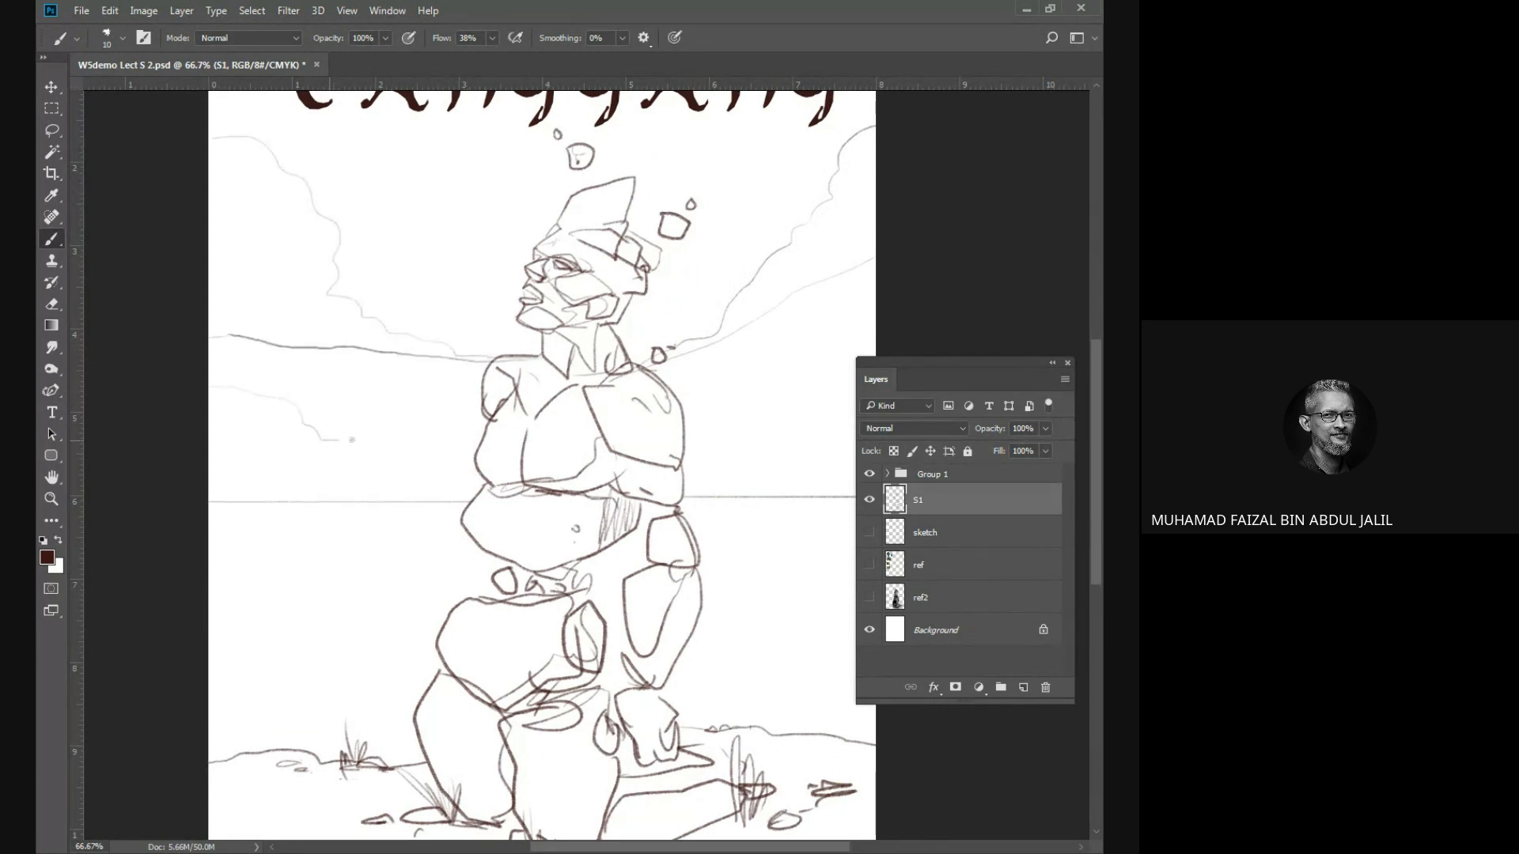
{"action": "left_click_drag", "start_coordinate": [351, 440], "coordinate": [465, 432]}
{"action": "mouse_move", "coordinate": [696, 386]}
{"action": "left_mouse_down"}
{"action": "mouse_move", "coordinate": [882, 262]}
{"action": "mouse_move", "coordinate": [975, 257]}
{"action": "left_mouse_up"}
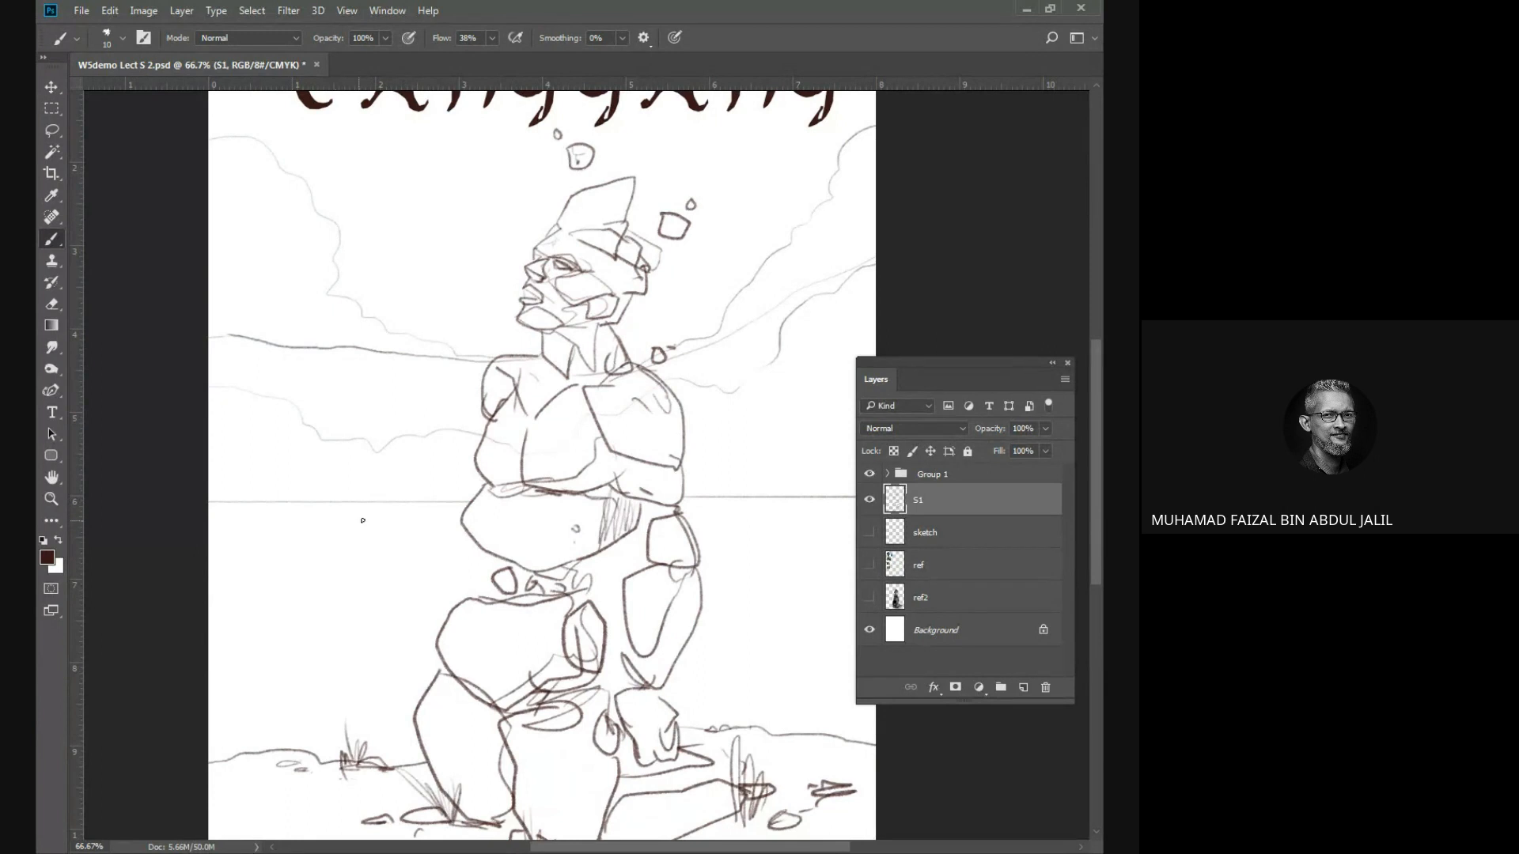
Hide the panels and sketch low distant hills along the horizon on both sides of the figure.
{"action": "key", "text": "Tab"}
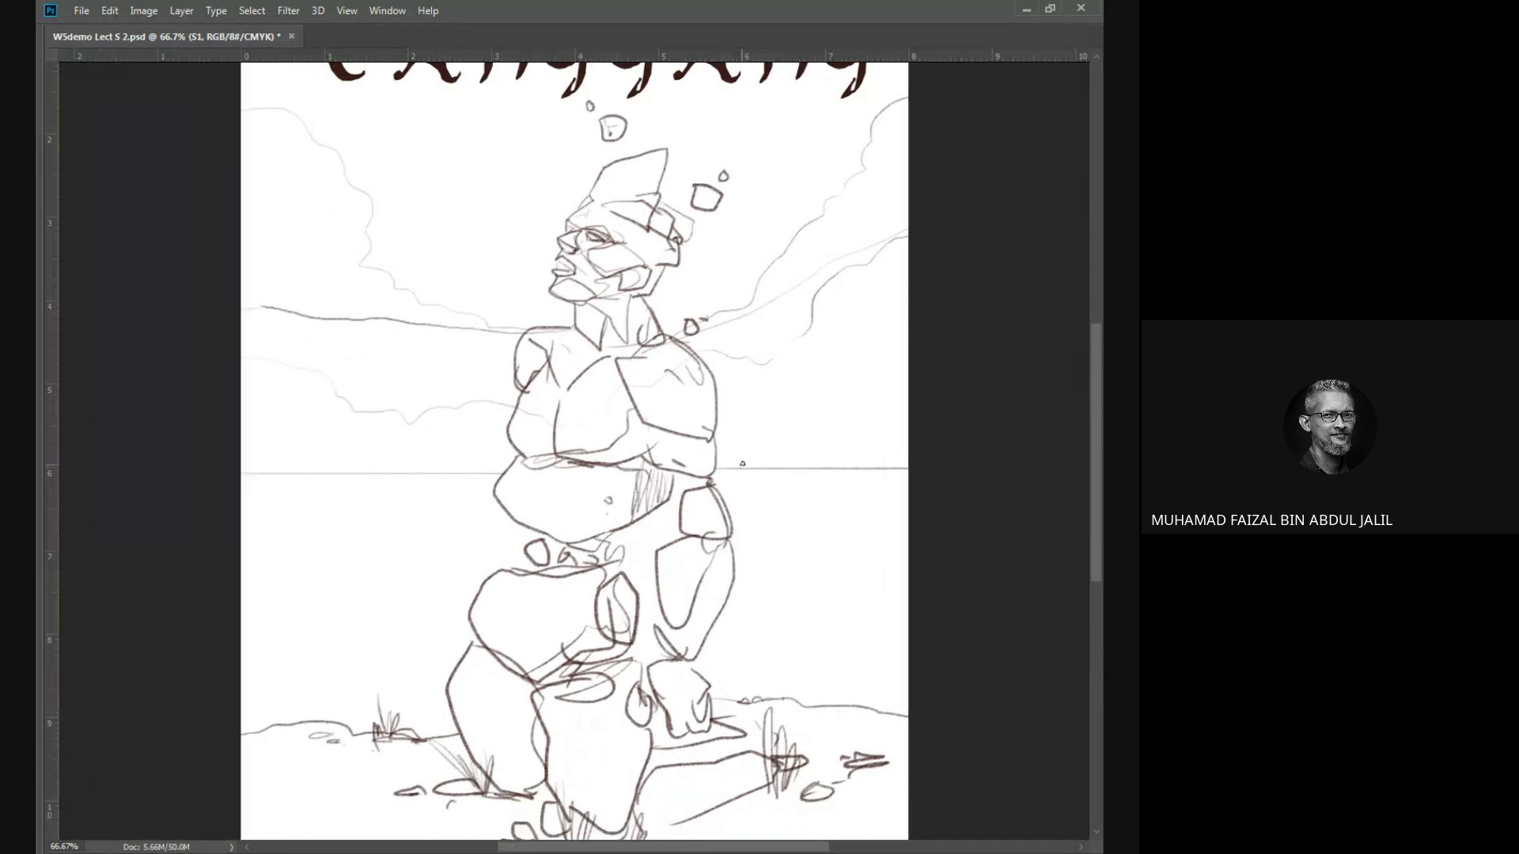
{"action": "left_click_drag", "start_coordinate": [728, 467], "coordinate": [921, 420]}
{"action": "left_click_drag", "start_coordinate": [353, 458], "coordinate": [434, 470]}
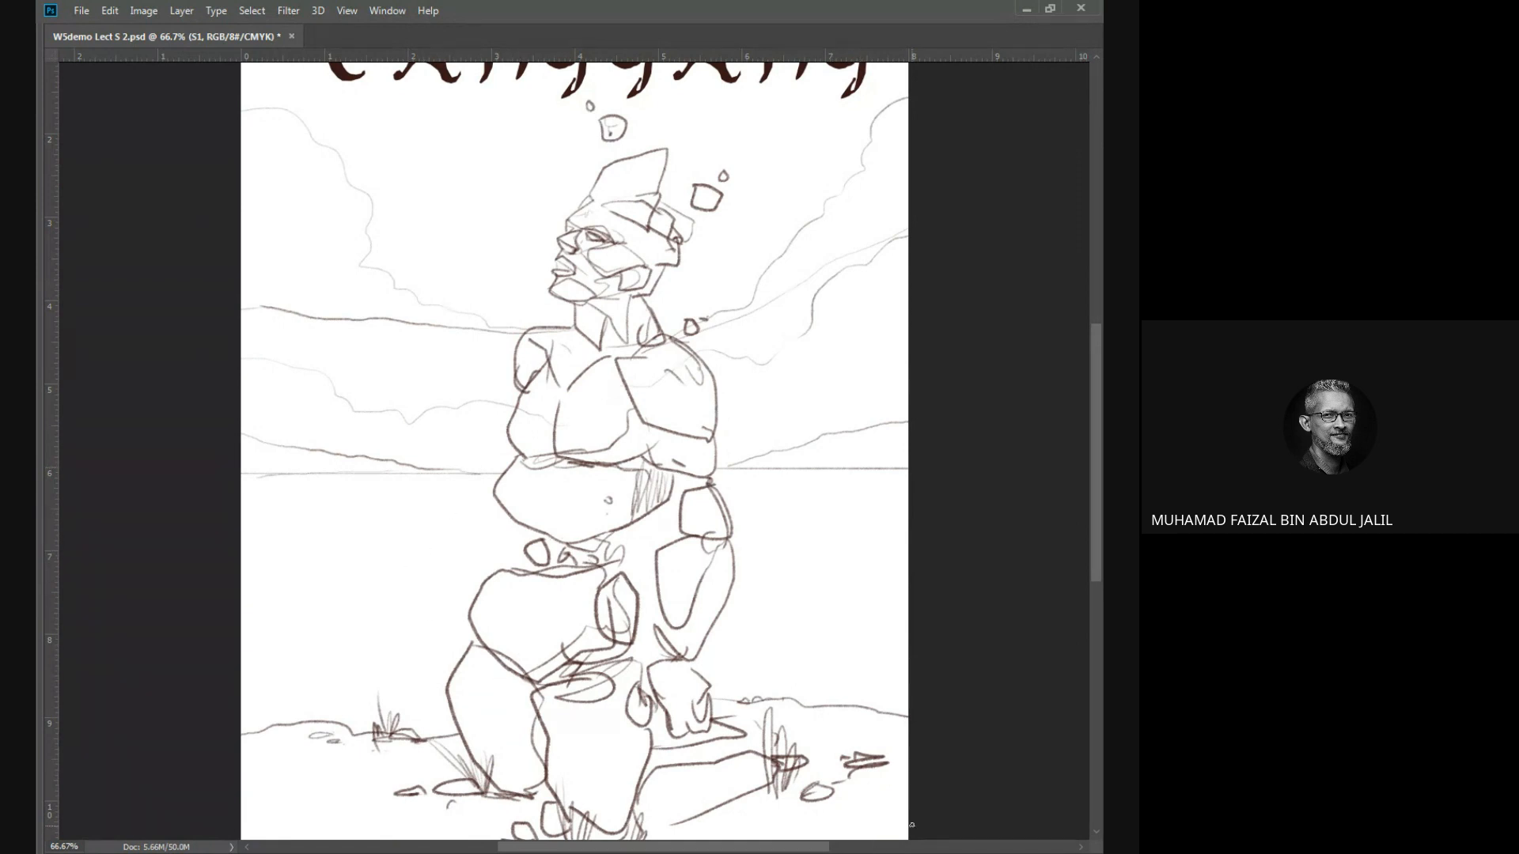
View the sketch in the different screen modes, and return to the standard view with the panels shown.
{"action": "key", "text": "f"}
{"action": "key", "text": "f"}
{"action": "key", "text": "f"}
{"action": "key", "text": "f"}
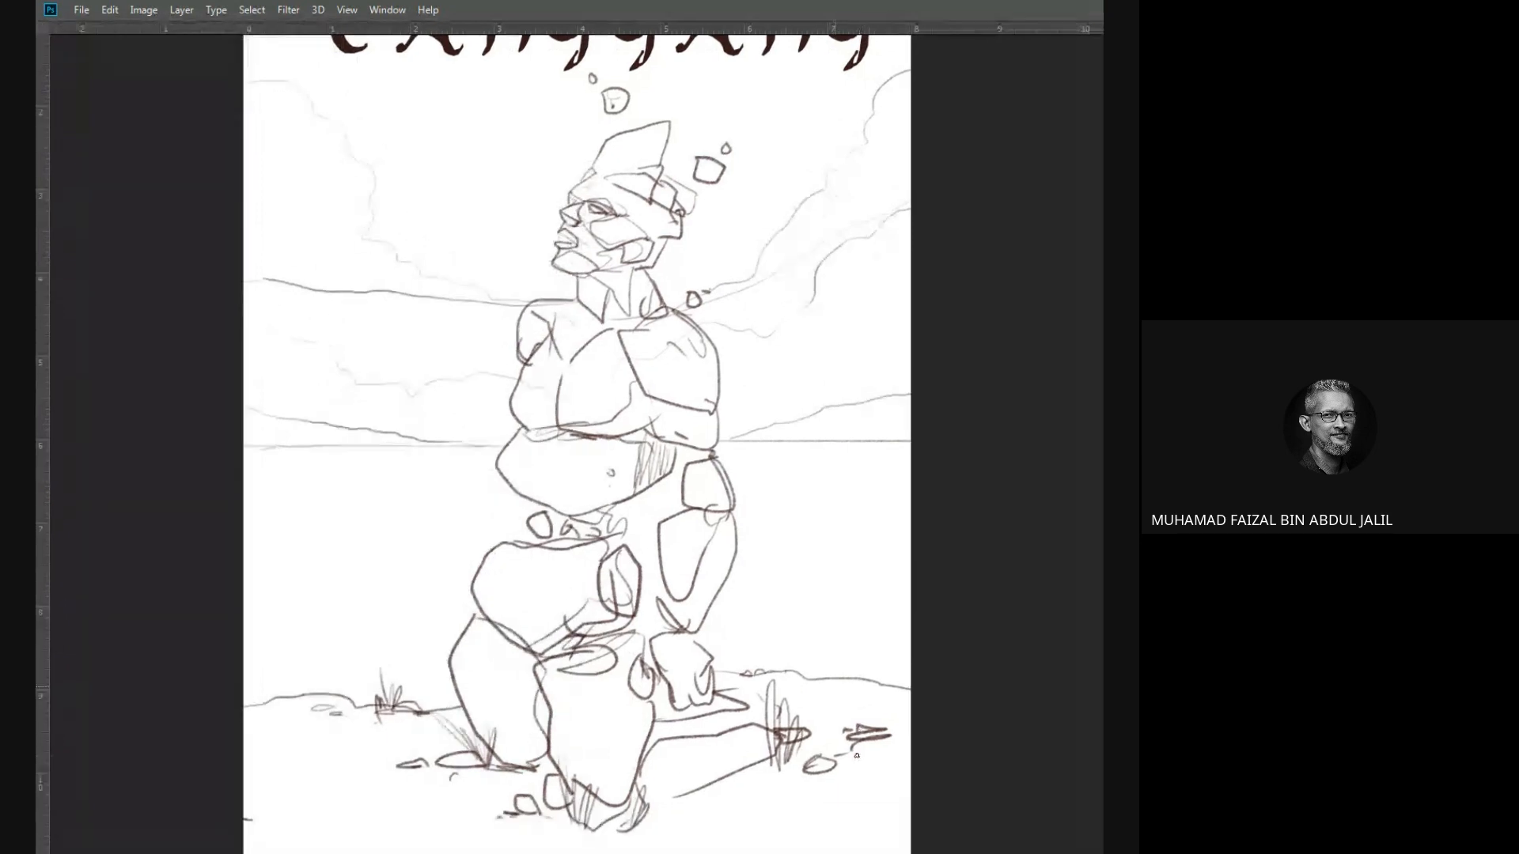
{"action": "key", "text": "f"}
{"action": "key", "text": "f"}
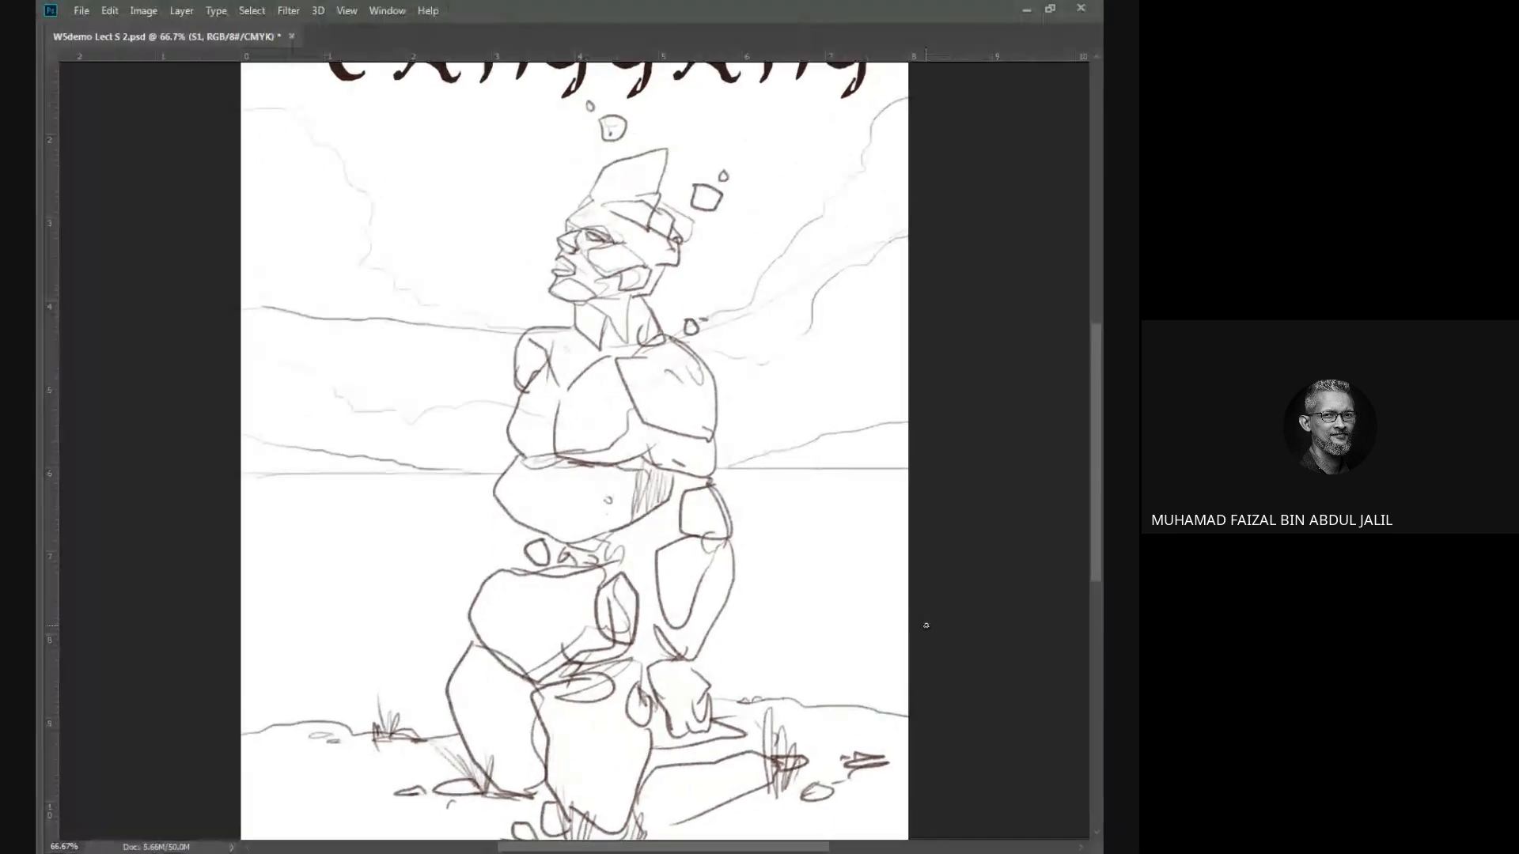
{"action": "key", "text": "Tab"}
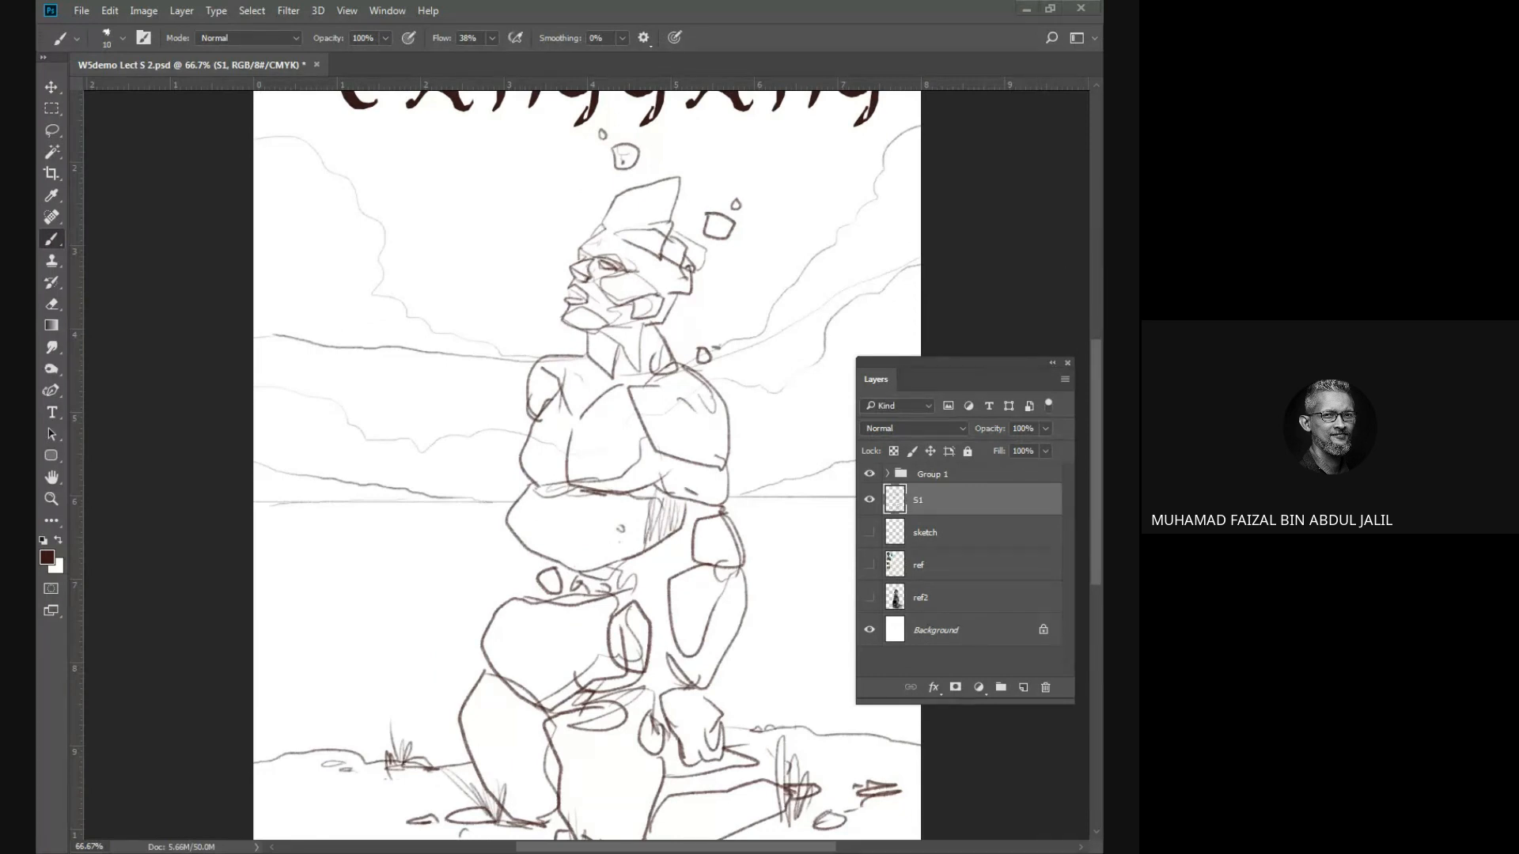
Switch to the browser window with Google Images and search for "ship wreck".
{"action": "key", "text": "alt+Tab"}
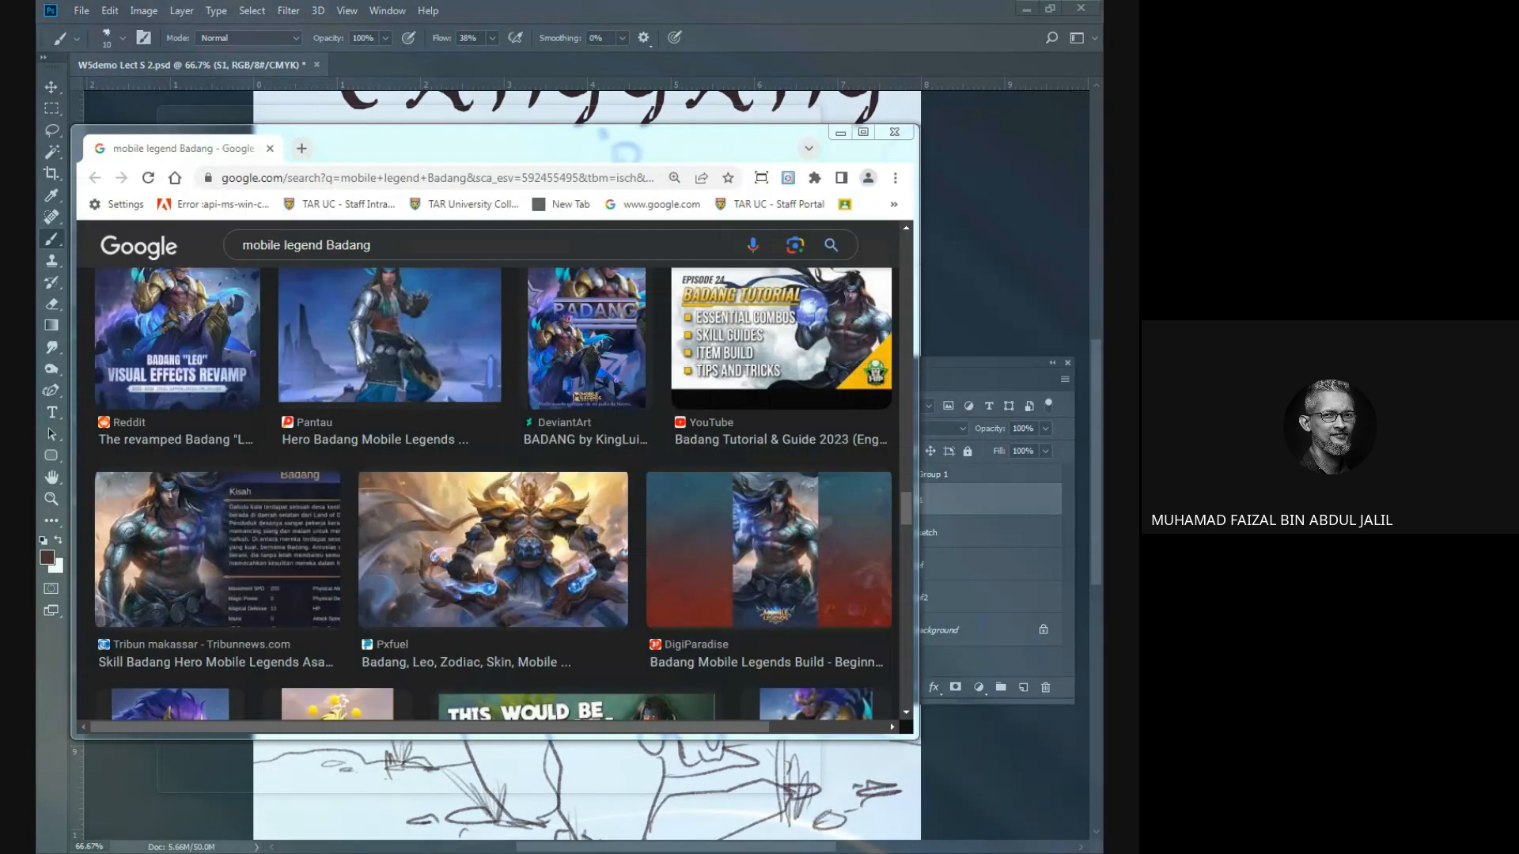
{"action": "left_click_drag", "start_coordinate": [378, 244], "coordinate": [204, 260]}
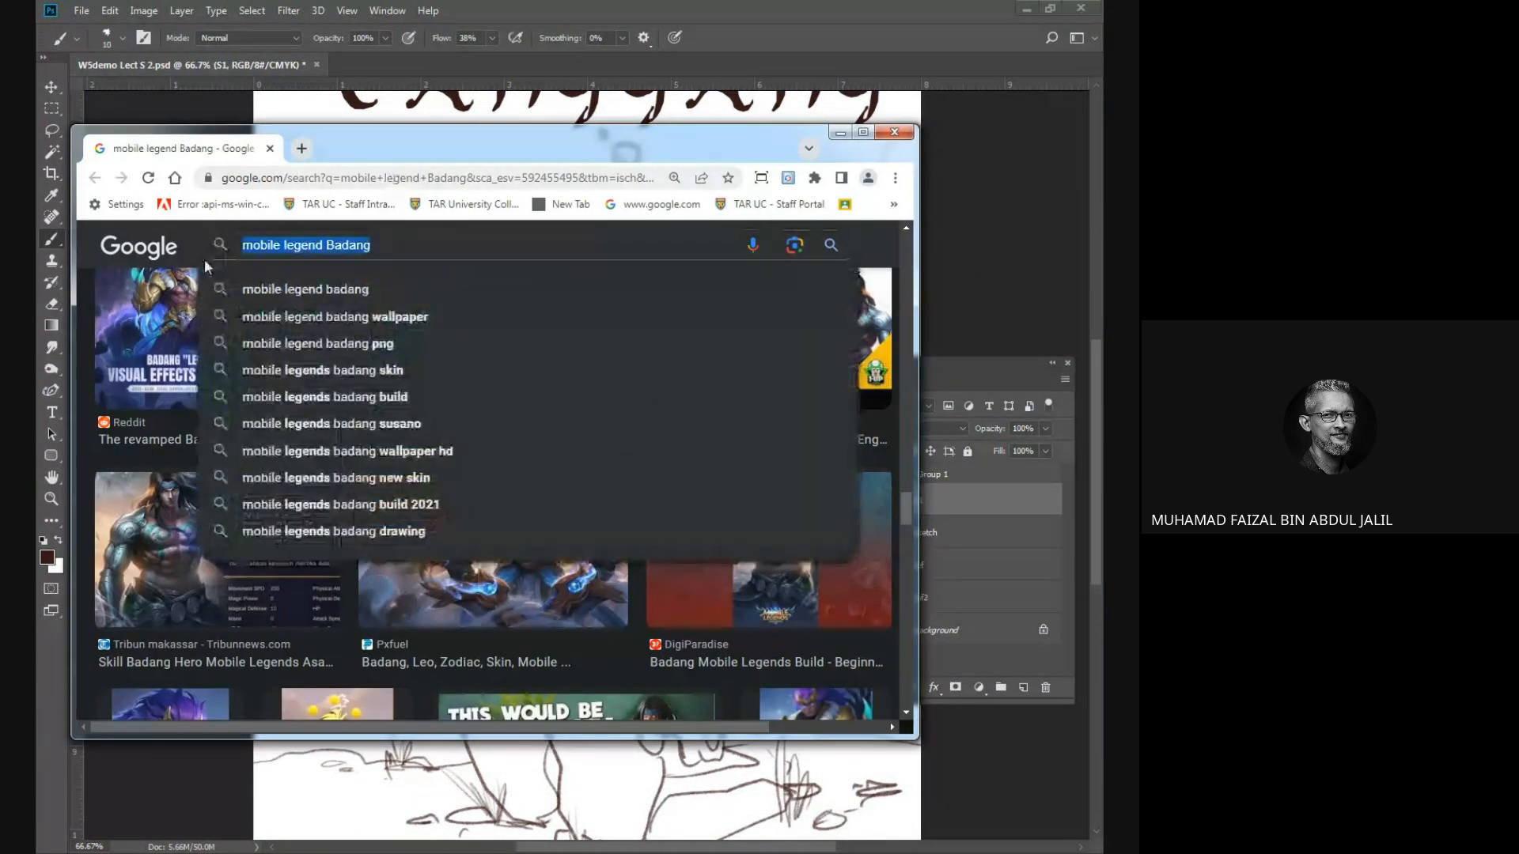
{"action": "type", "text": "sh"}
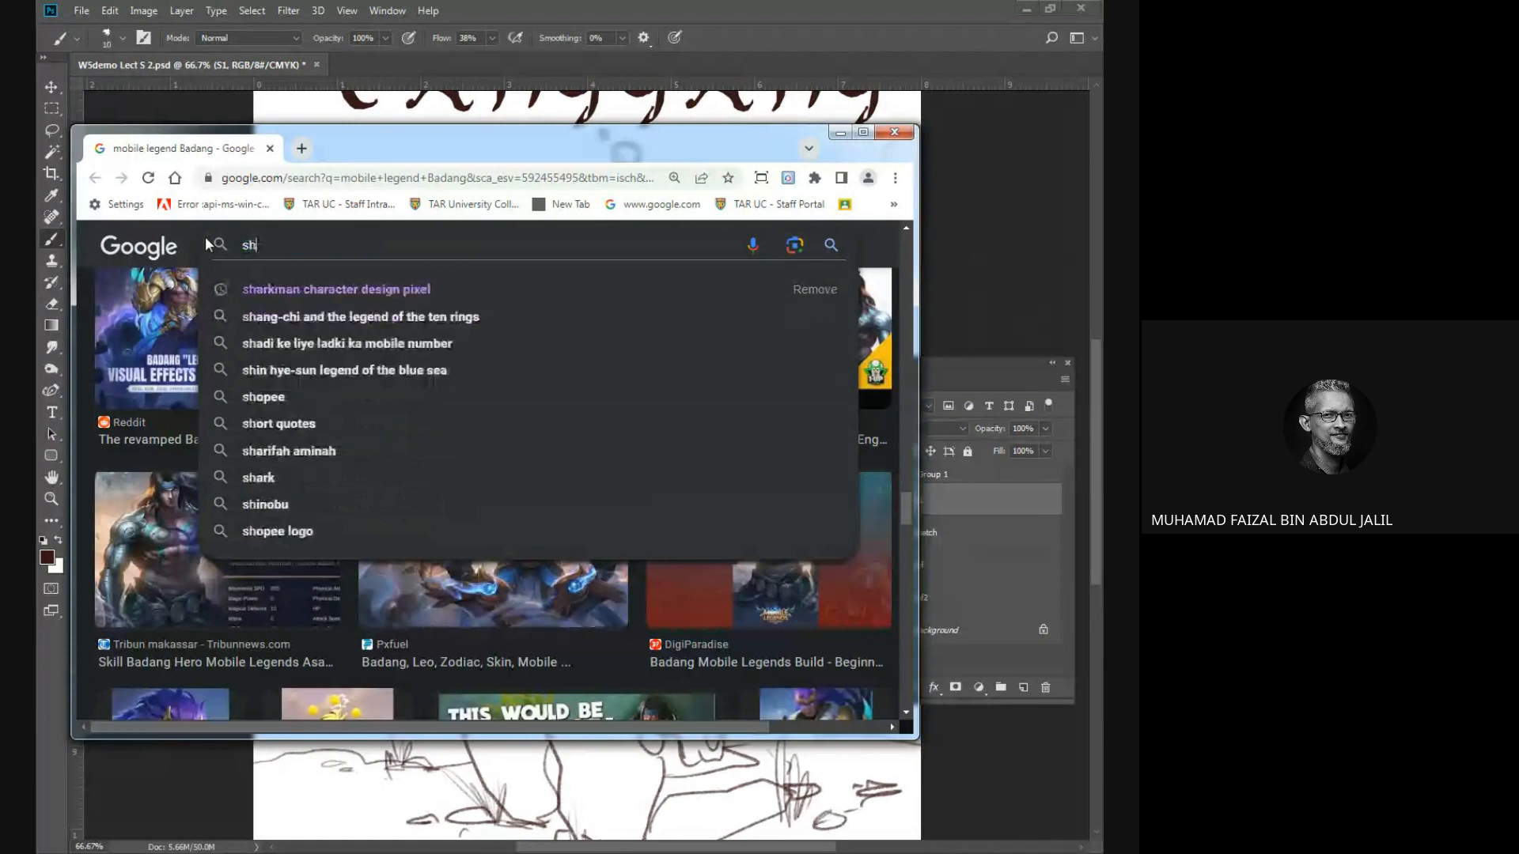
{"action": "type", "text": "ip w"}
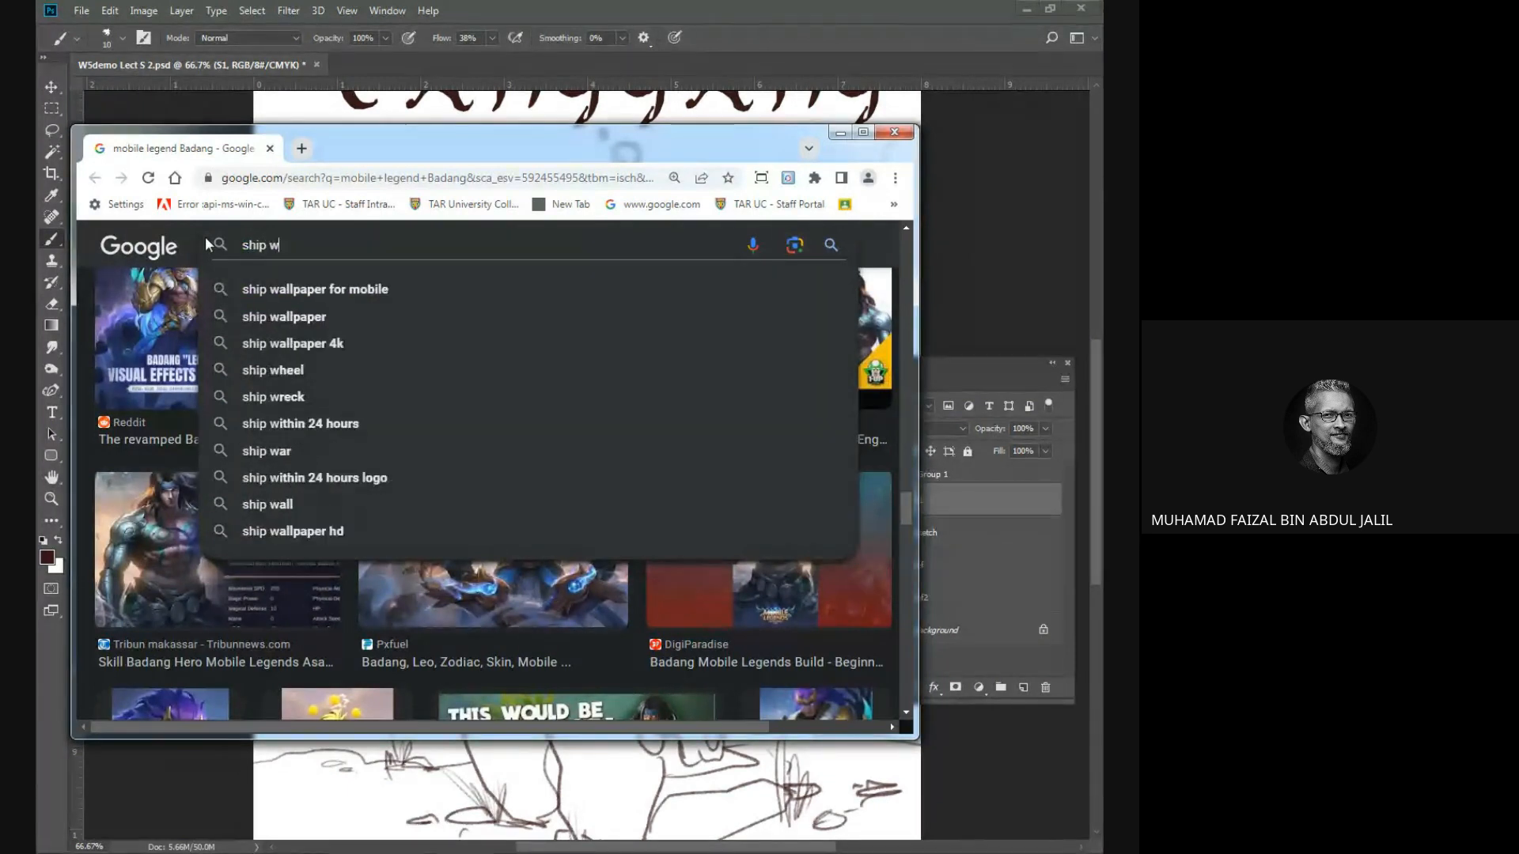
{"action": "type", "text": "reck"}
{"action": "key", "text": "Return"}
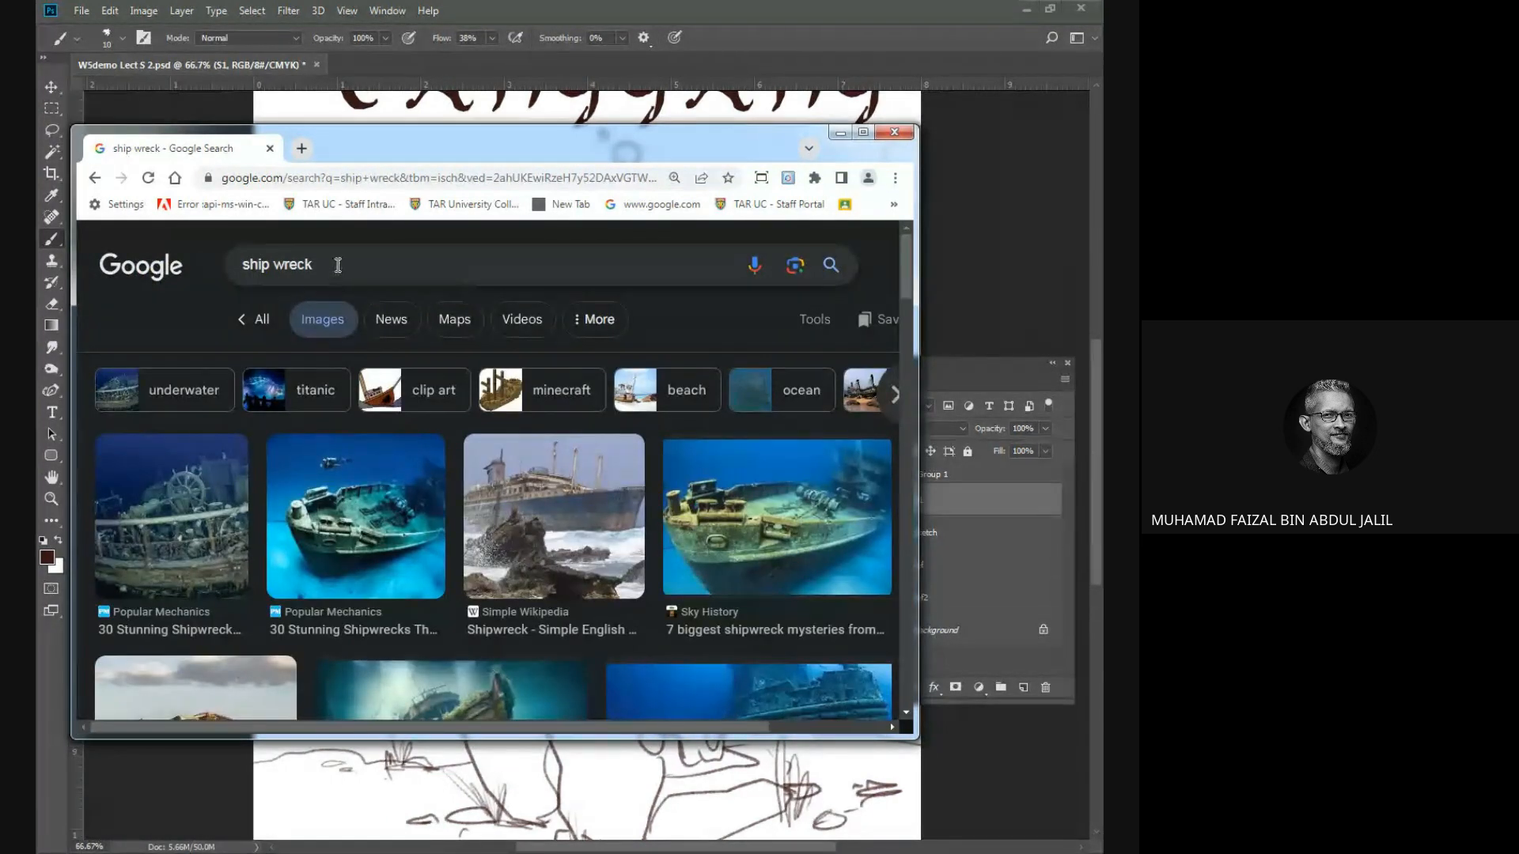
Look through the "ship wreck" image results for a wreck that suits the poster scene.
{"action": "left_click_drag", "start_coordinate": [337, 265], "coordinate": [276, 265]}
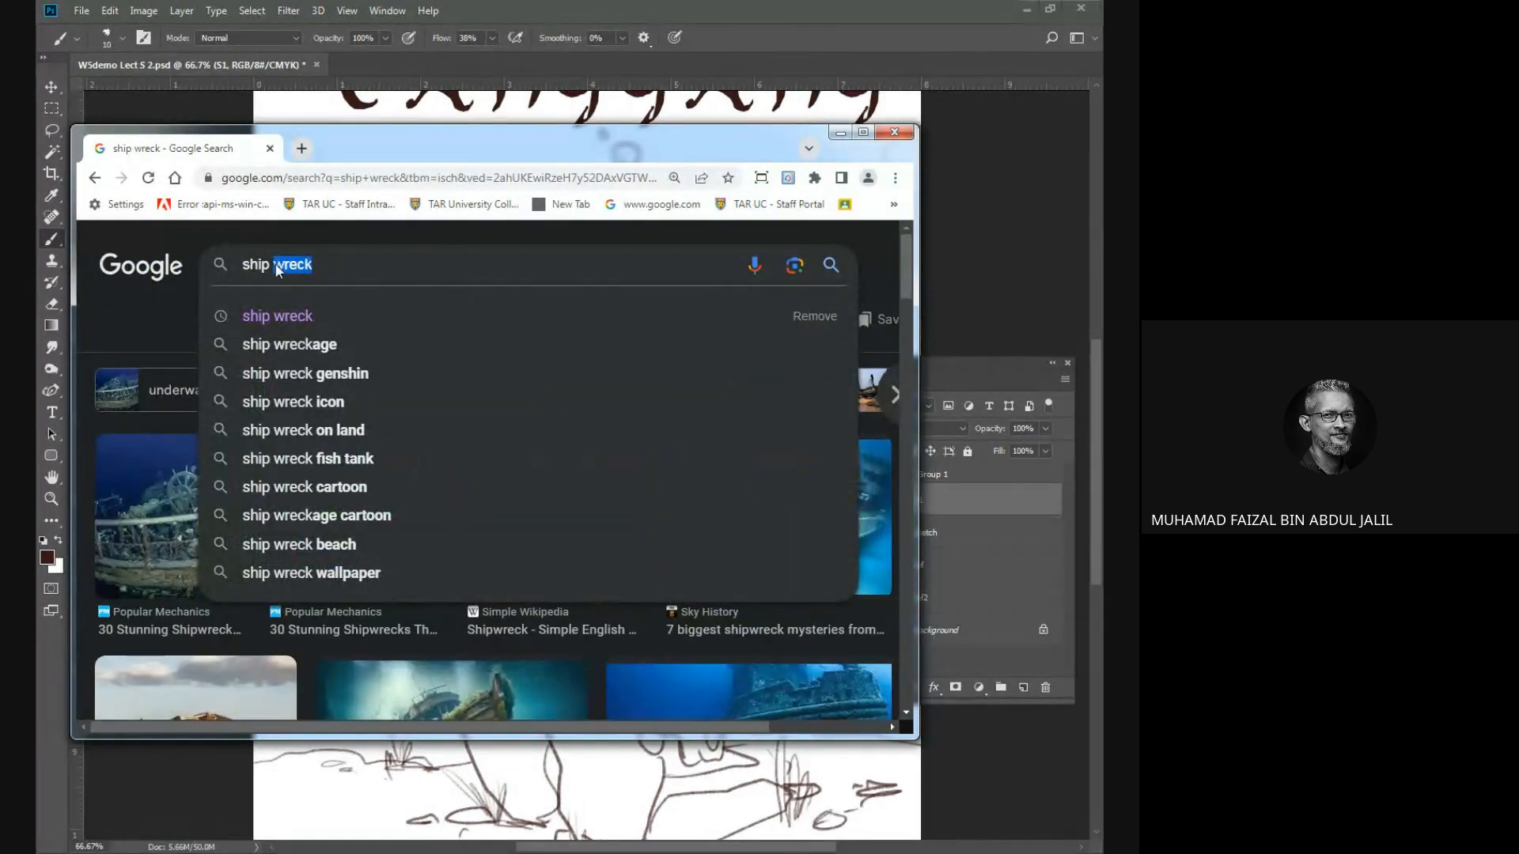
{"action": "left_click_drag", "start_coordinate": [901, 268], "coordinate": [913, 386]}
{"action": "scroll", "coordinate": [914, 403], "scroll_direction": "down", "scroll_amount": 2}
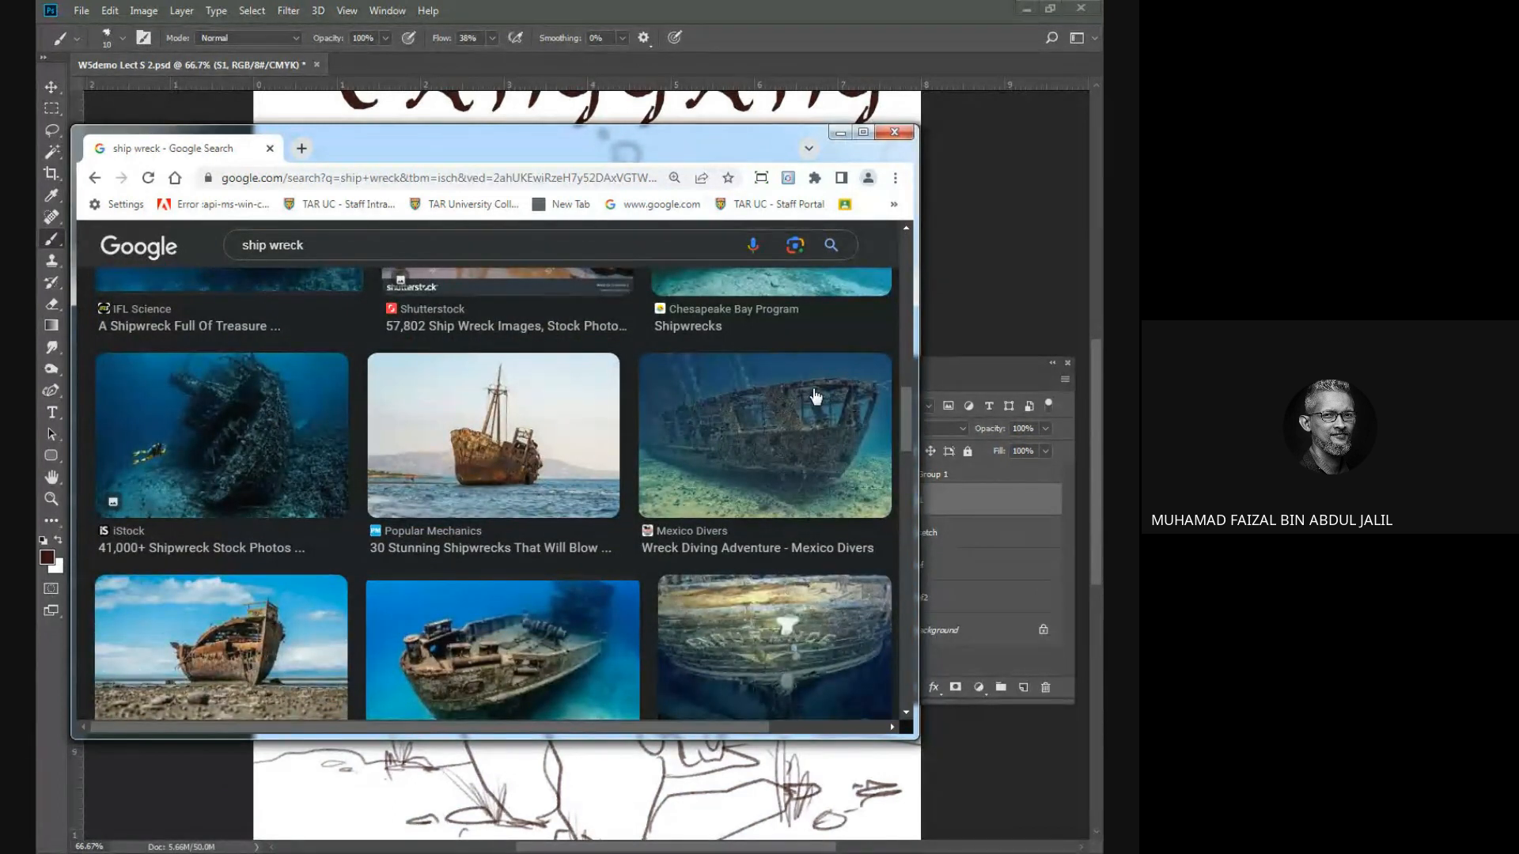
{"action": "scroll", "coordinate": [880, 405], "scroll_direction": "down", "scroll_amount": 5}
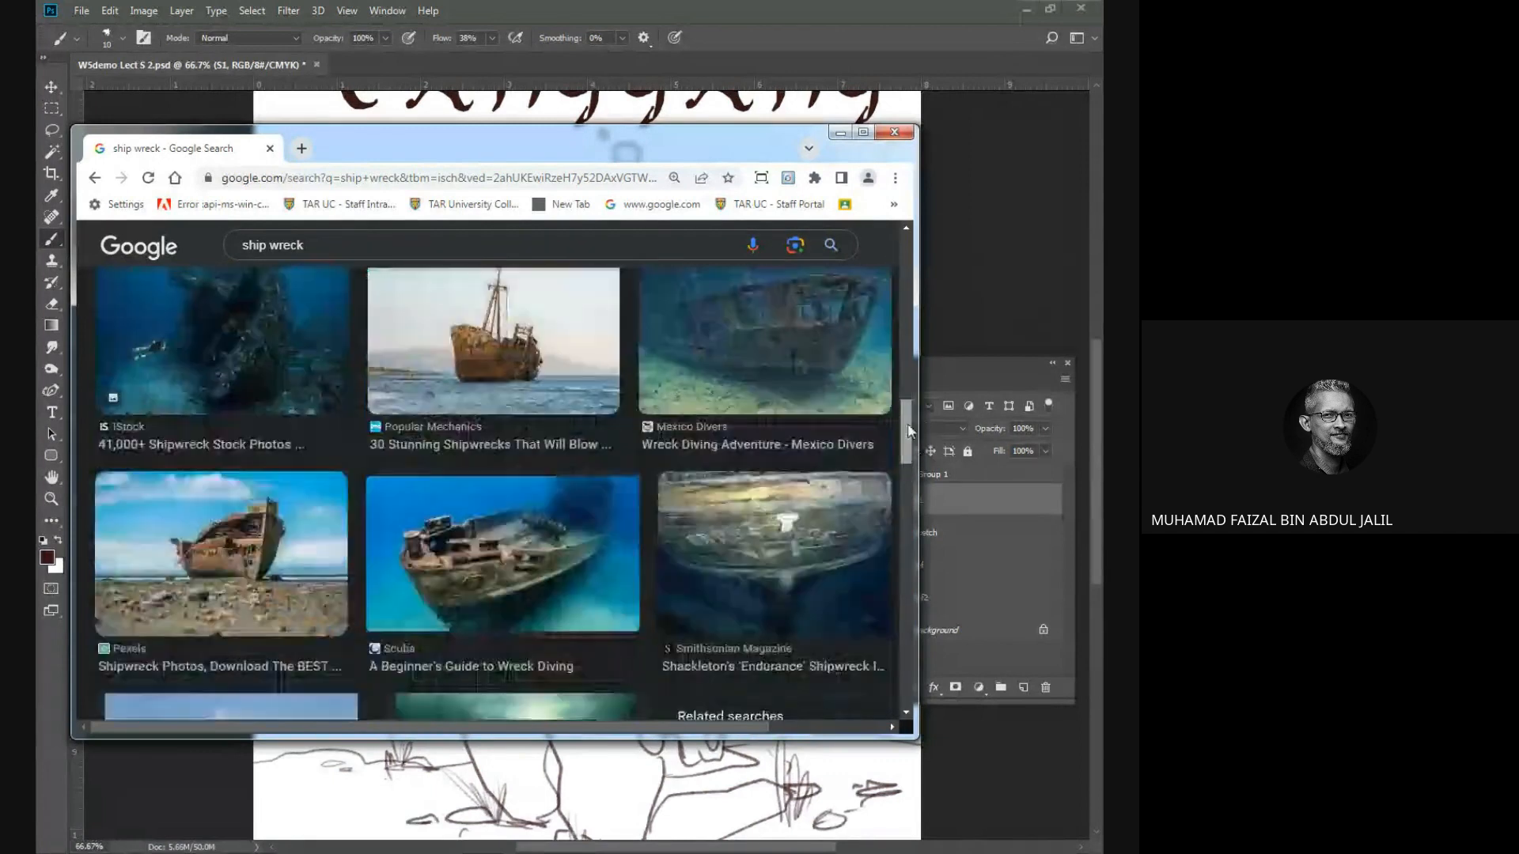
{"action": "left_click_drag", "start_coordinate": [902, 484], "coordinate": [898, 528]}
{"action": "scroll", "coordinate": [900, 546], "scroll_direction": "down", "scroll_amount": 10}
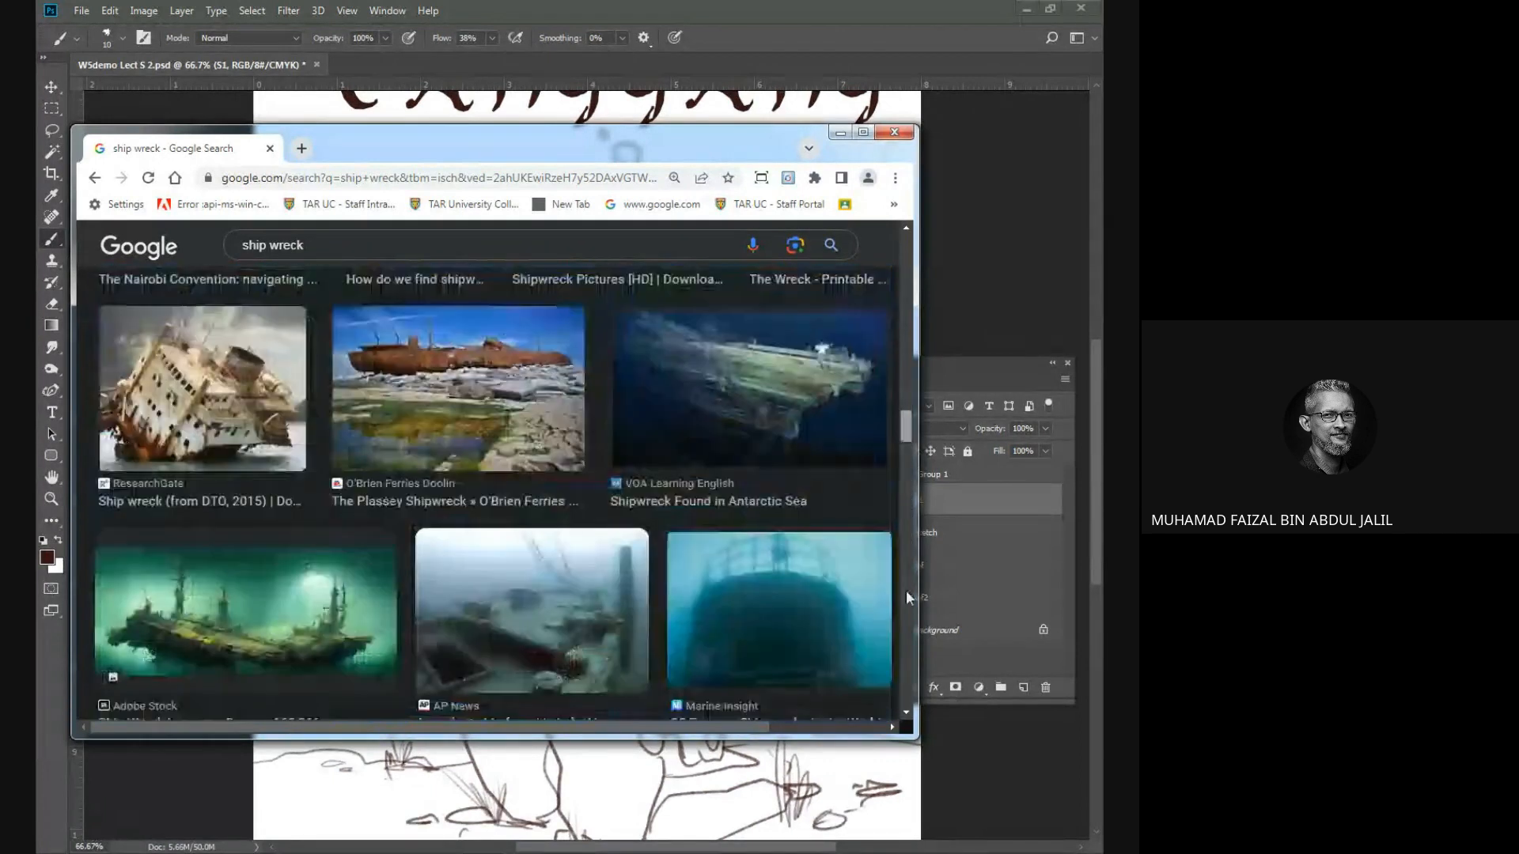
{"action": "scroll", "coordinate": [904, 596], "scroll_direction": "down", "scroll_amount": 10}
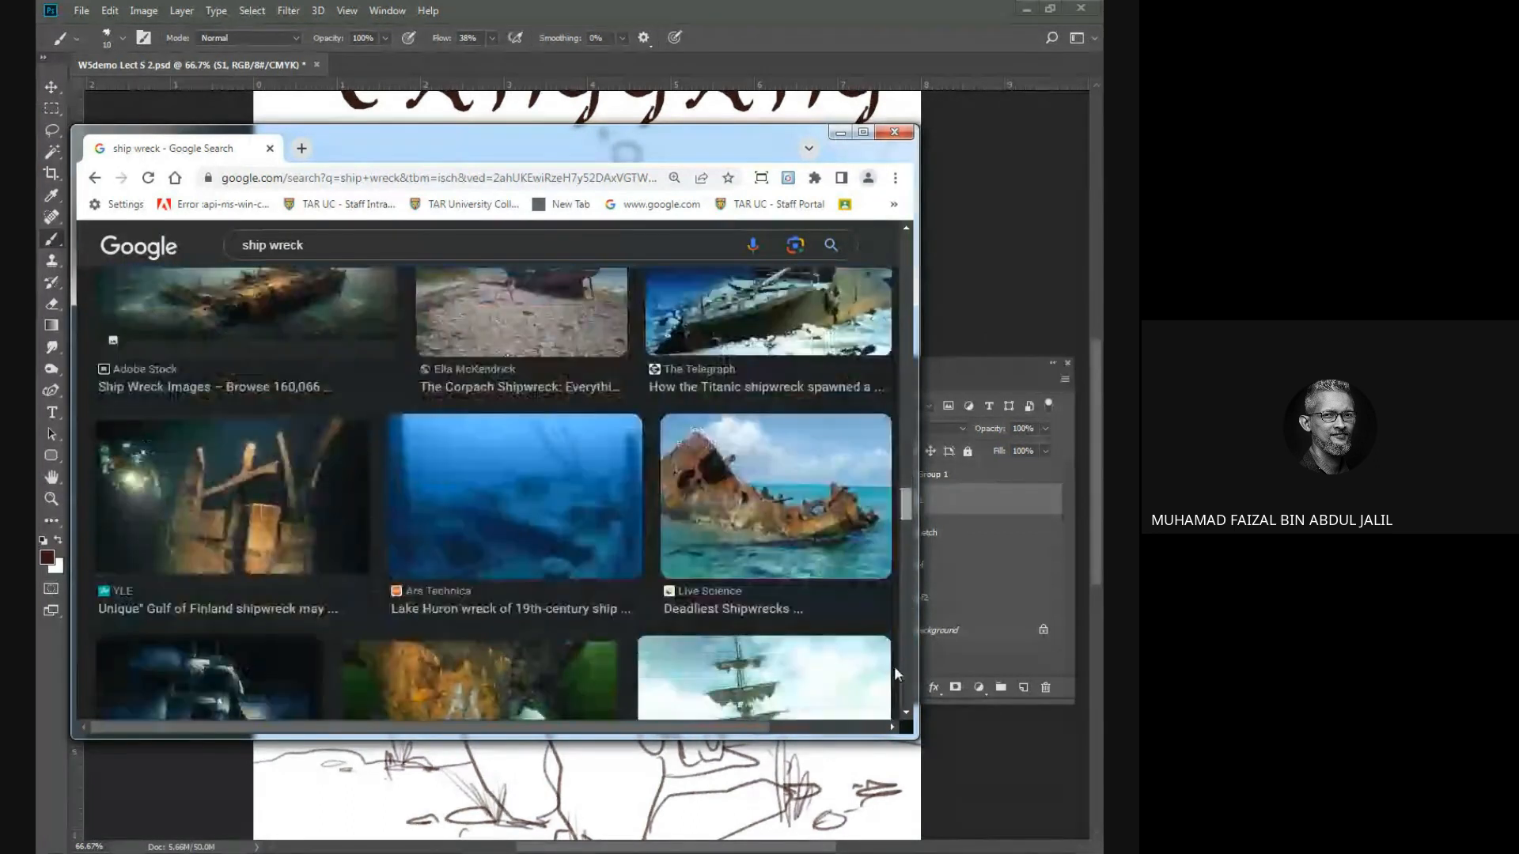
{"action": "scroll", "coordinate": [898, 693], "scroll_direction": "down", "scroll_amount": 4}
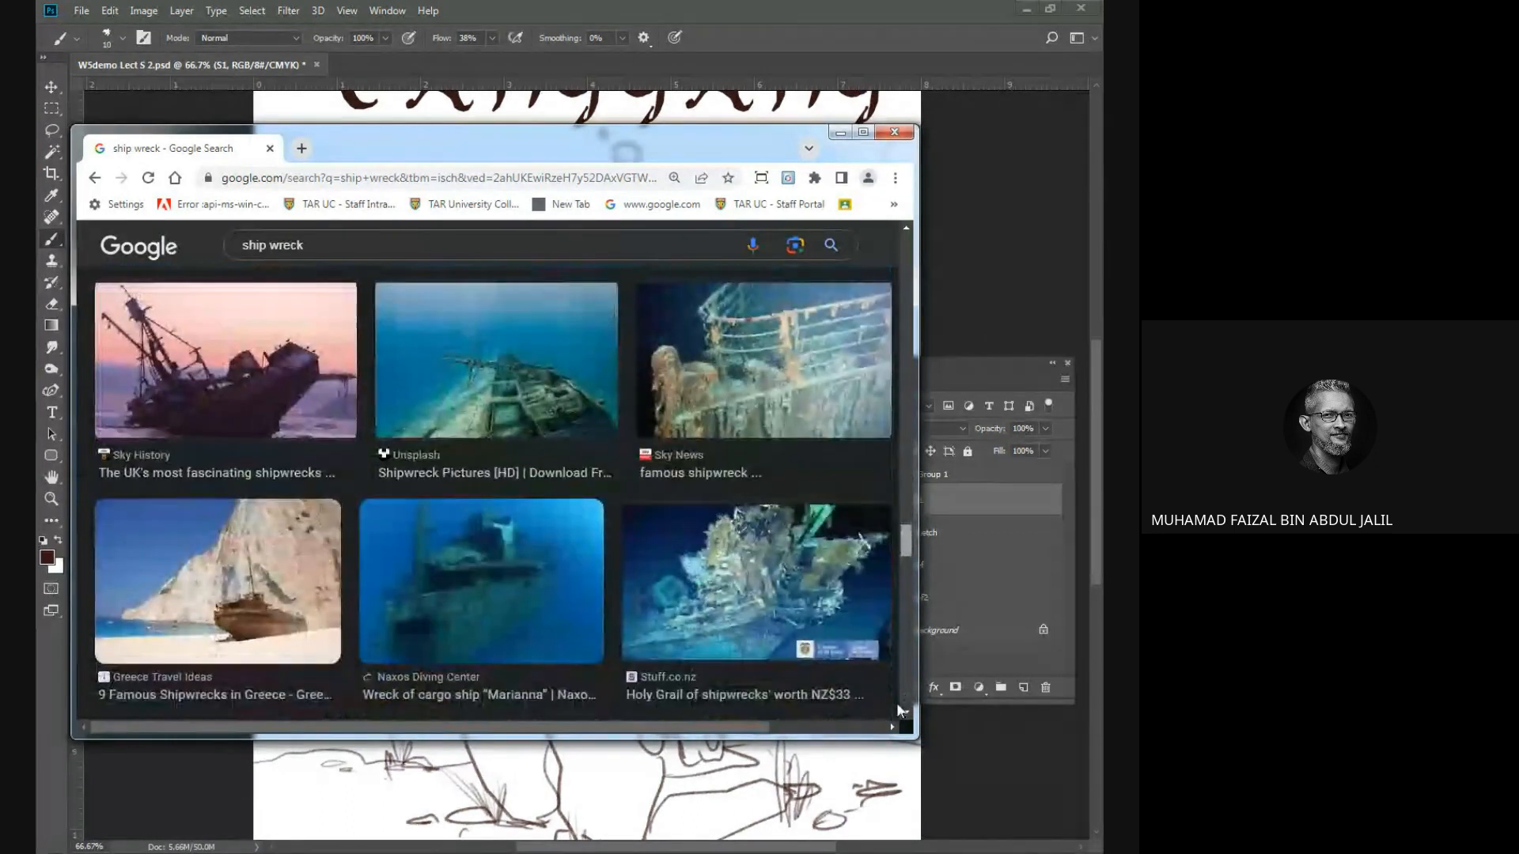
{"action": "left_click_drag", "start_coordinate": [901, 704], "coordinate": [982, 368]}
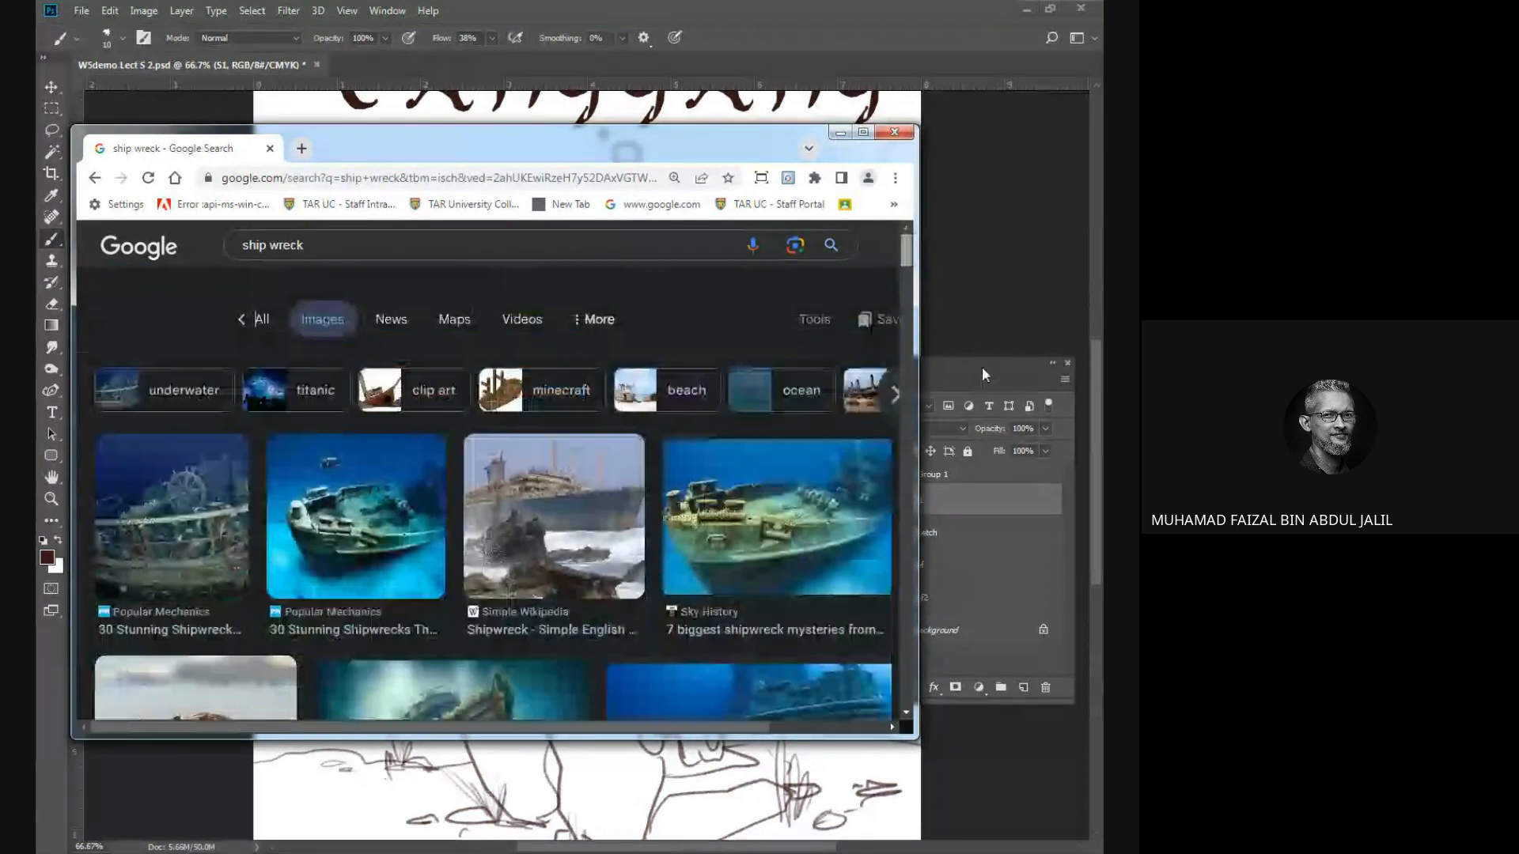
Refine the image search to "pirate ship wreck", browse the results, and minimize the Photoshop window behind the browser.
{"action": "left_click", "coordinate": [246, 263]}
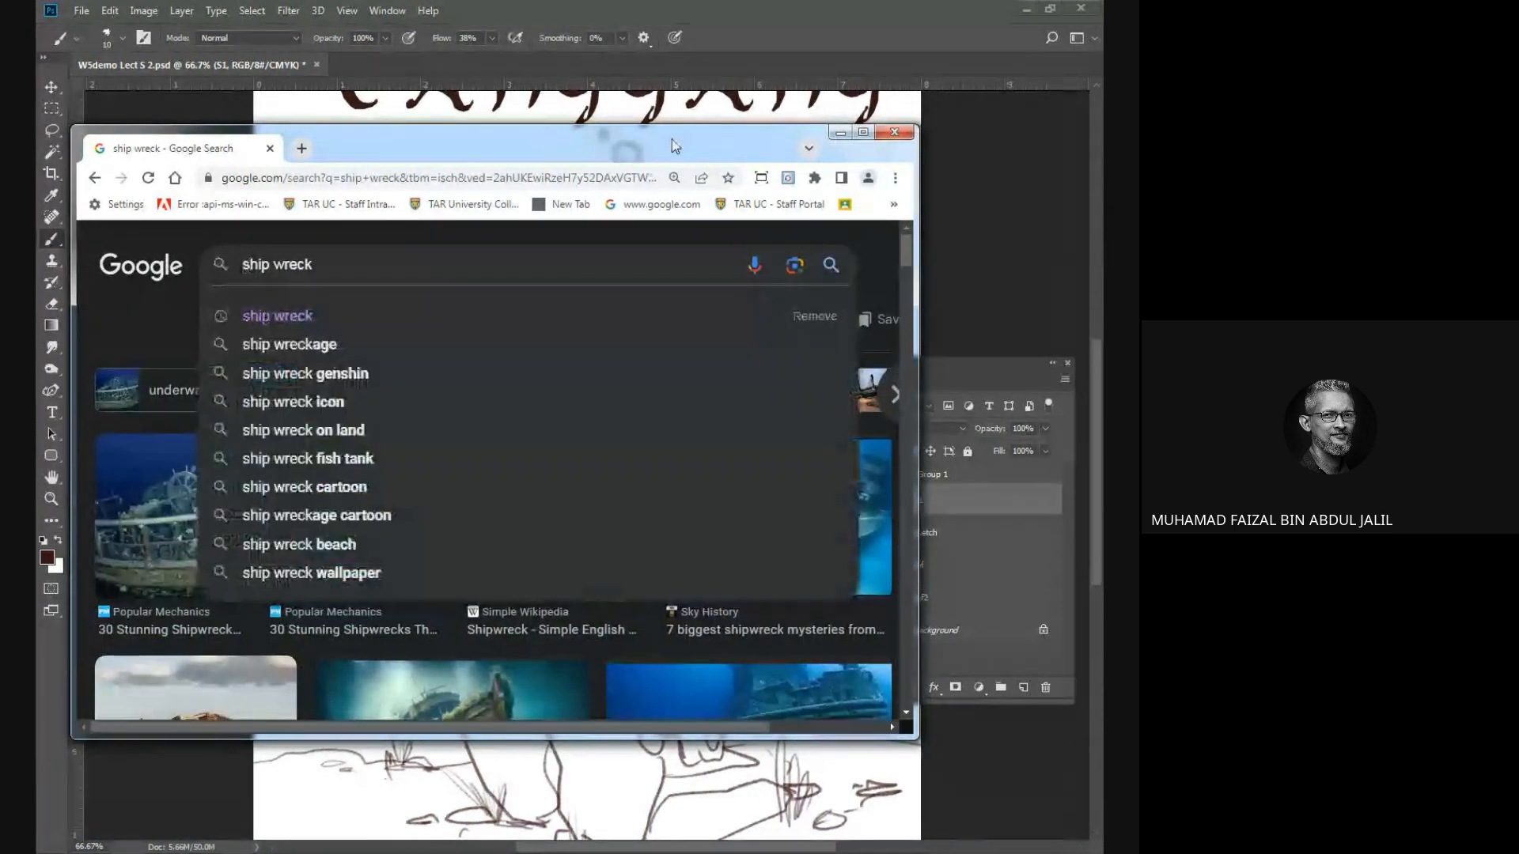
{"action": "type", "text": "pirate"}
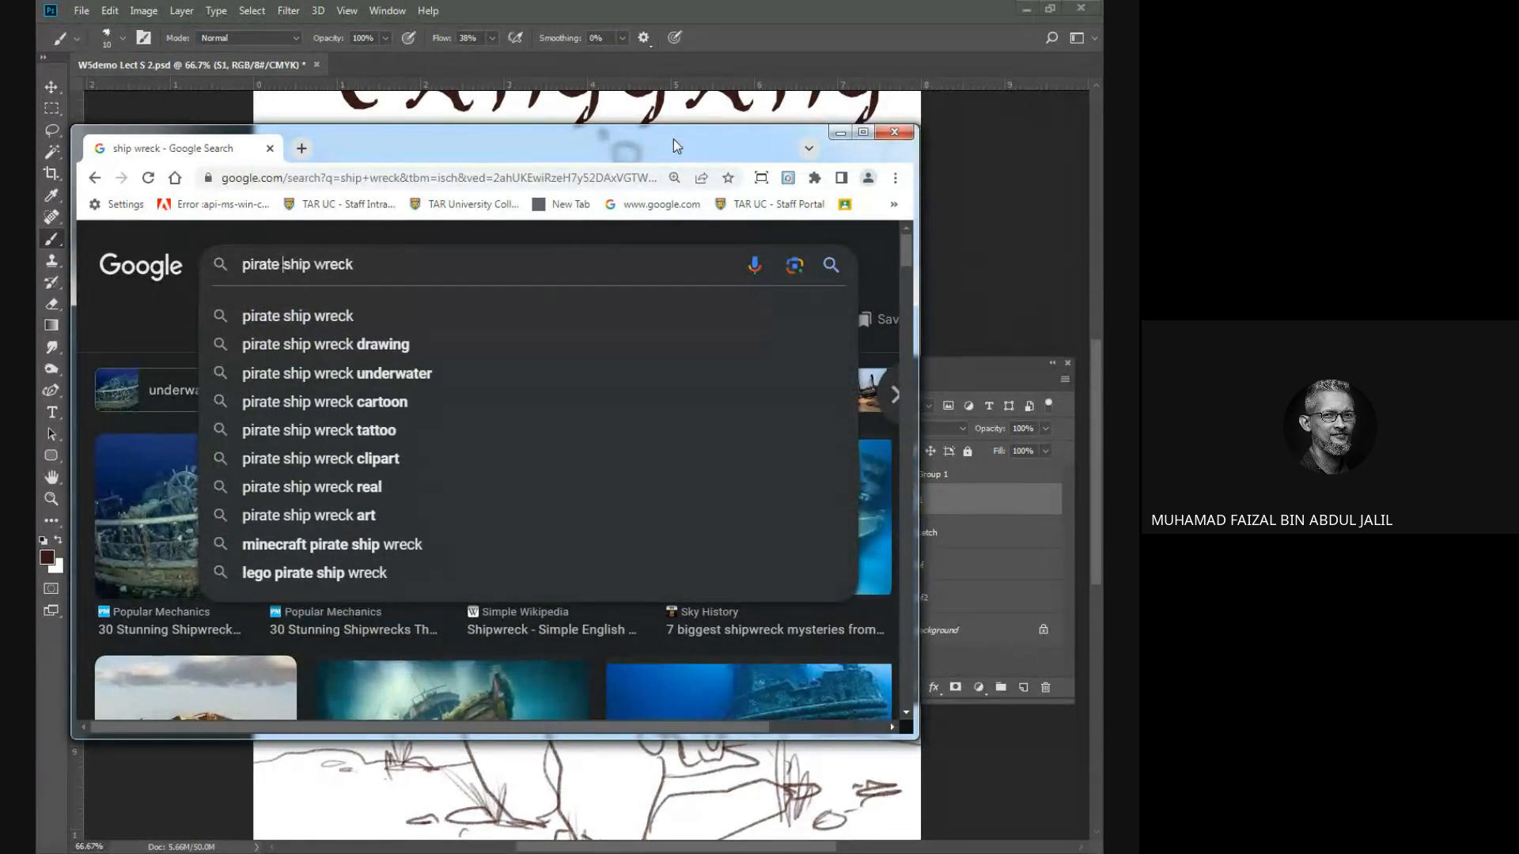
{"action": "key", "text": "Return"}
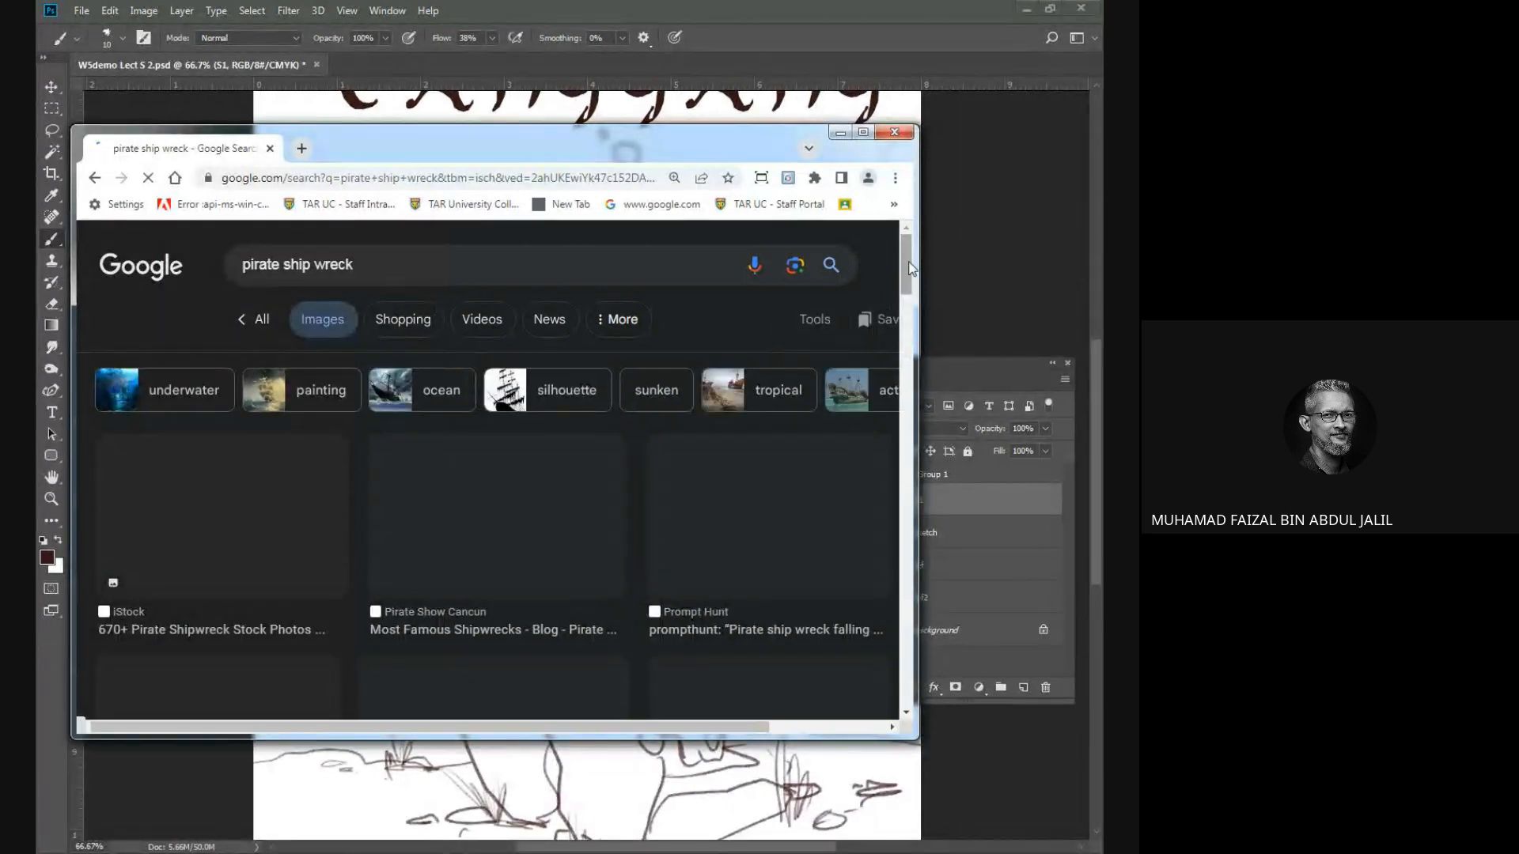
{"action": "left_click_drag", "start_coordinate": [911, 268], "coordinate": [934, 696]}
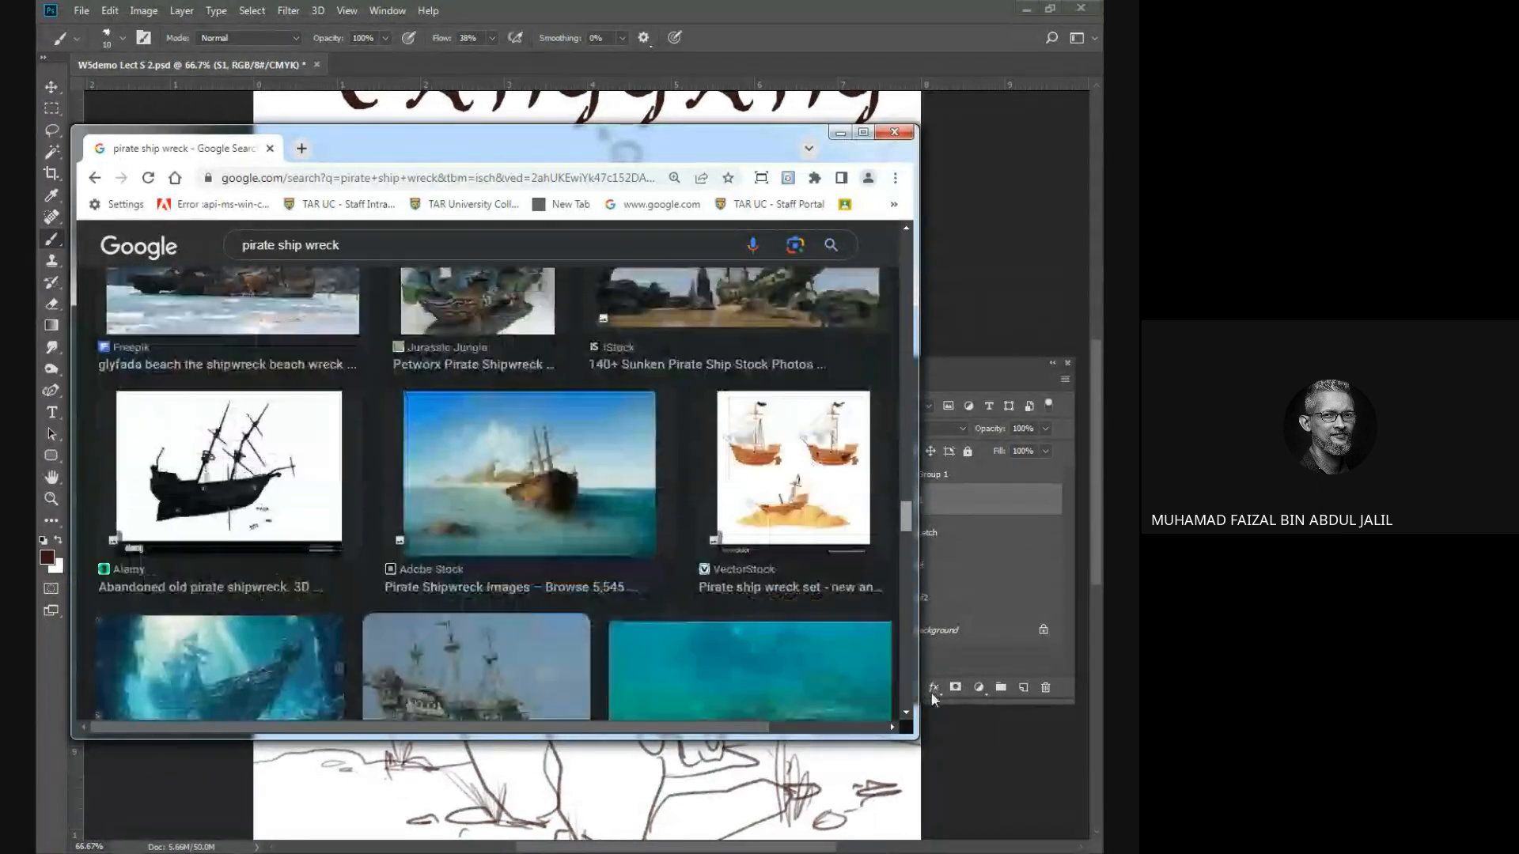
{"action": "left_click", "coordinate": [933, 698]}
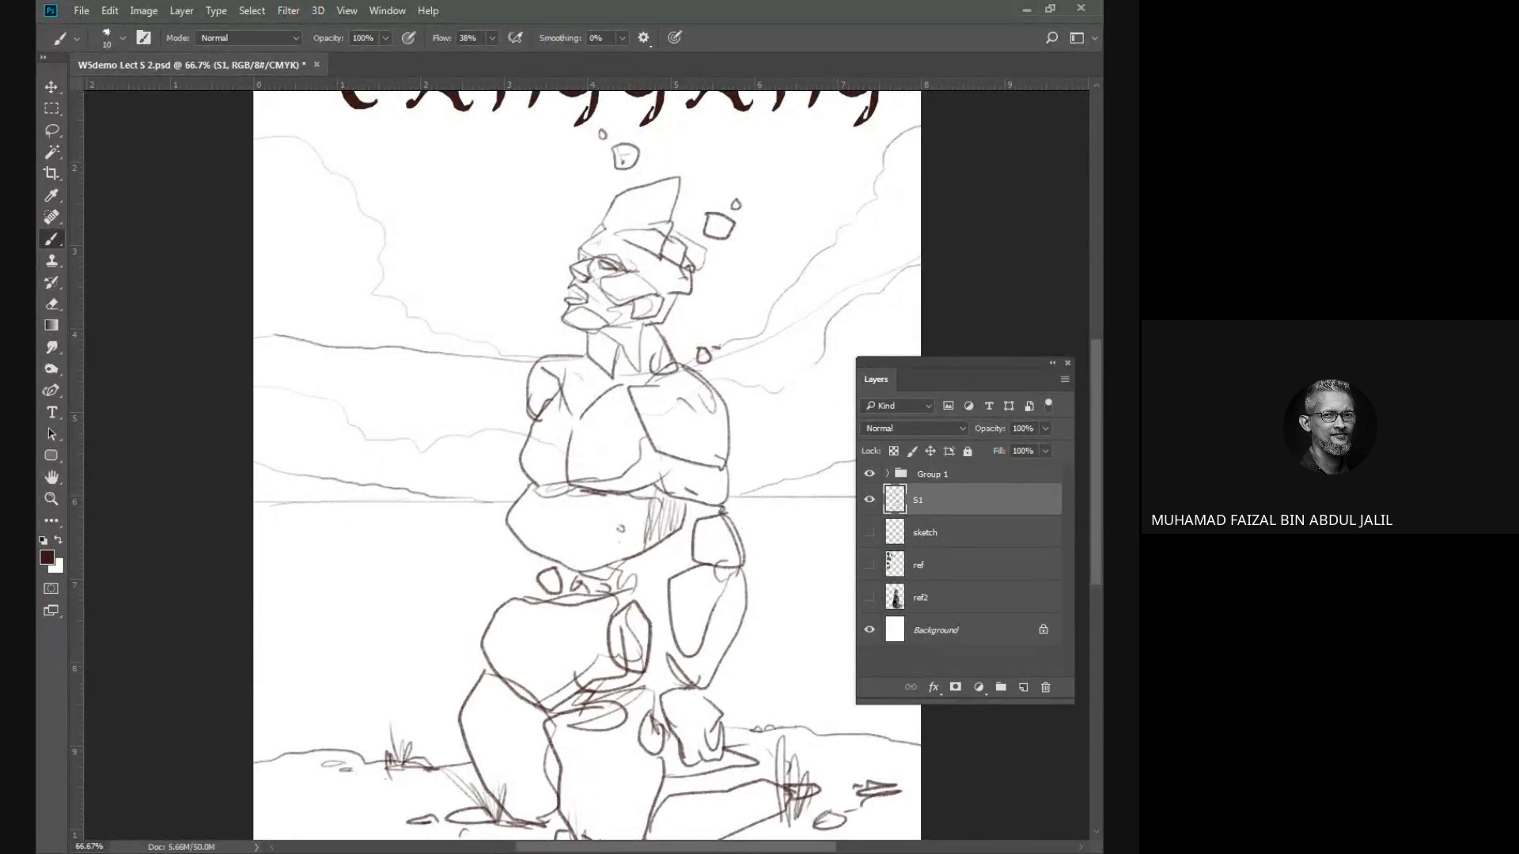
{"action": "left_click", "coordinate": [1026, 9]}
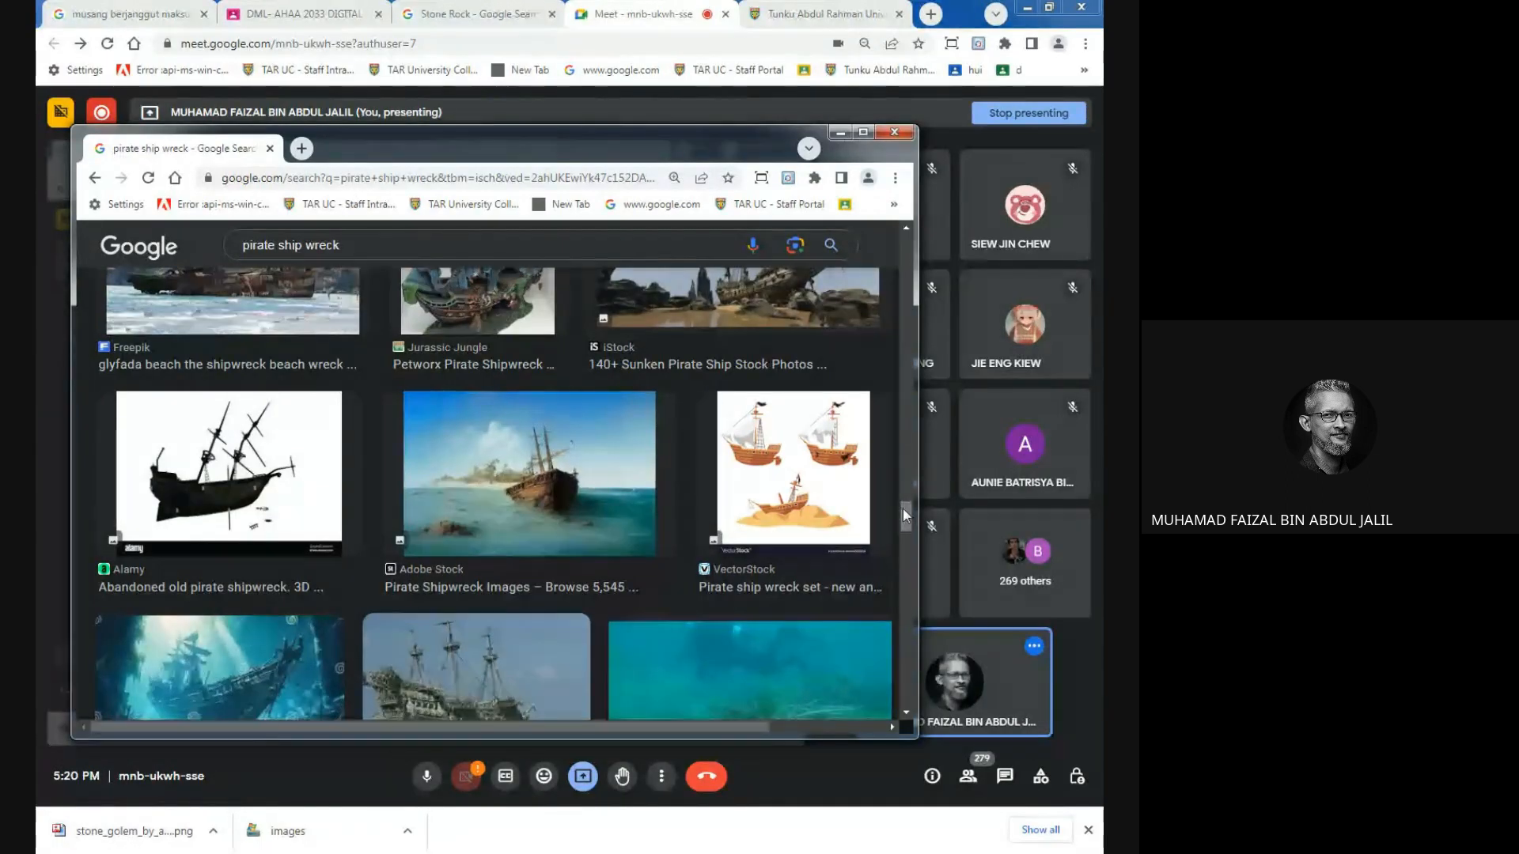
Open the iStock photo of the beached pirate ship among rocks and save it as a JPEG in the Assignmtn 3 ref folder.
{"action": "scroll", "coordinate": [903, 509], "scroll_direction": "up", "scroll_amount": 2}
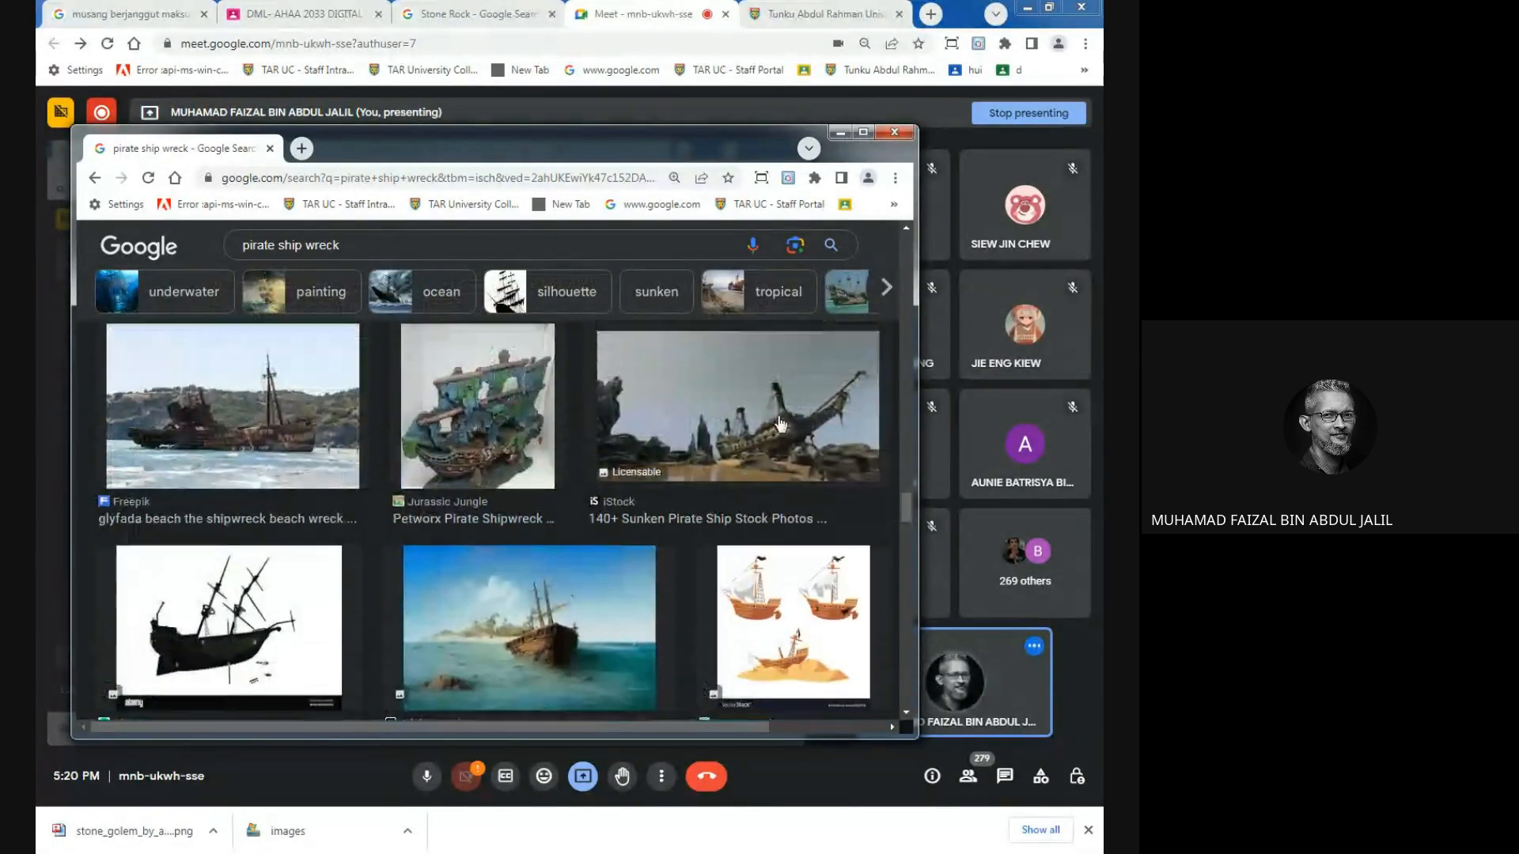
{"action": "left_click", "coordinate": [766, 417]}
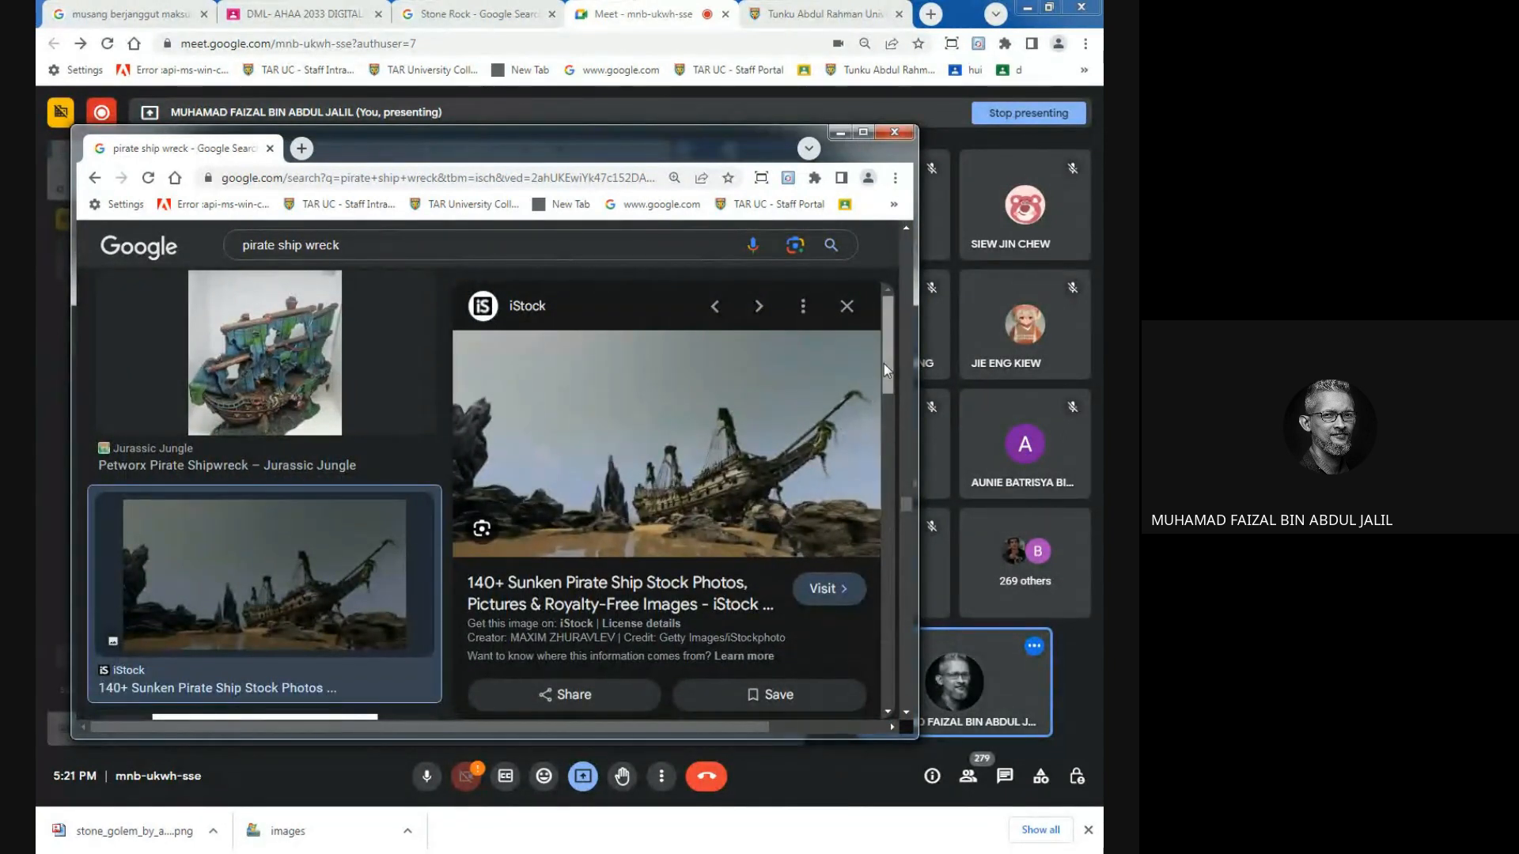
{"action": "mouse_move", "coordinate": [884, 363]}
{"action": "left_mouse_down"}
{"action": "mouse_move", "coordinate": [885, 506]}
{"action": "mouse_move", "coordinate": [913, 364]}
{"action": "left_mouse_up"}
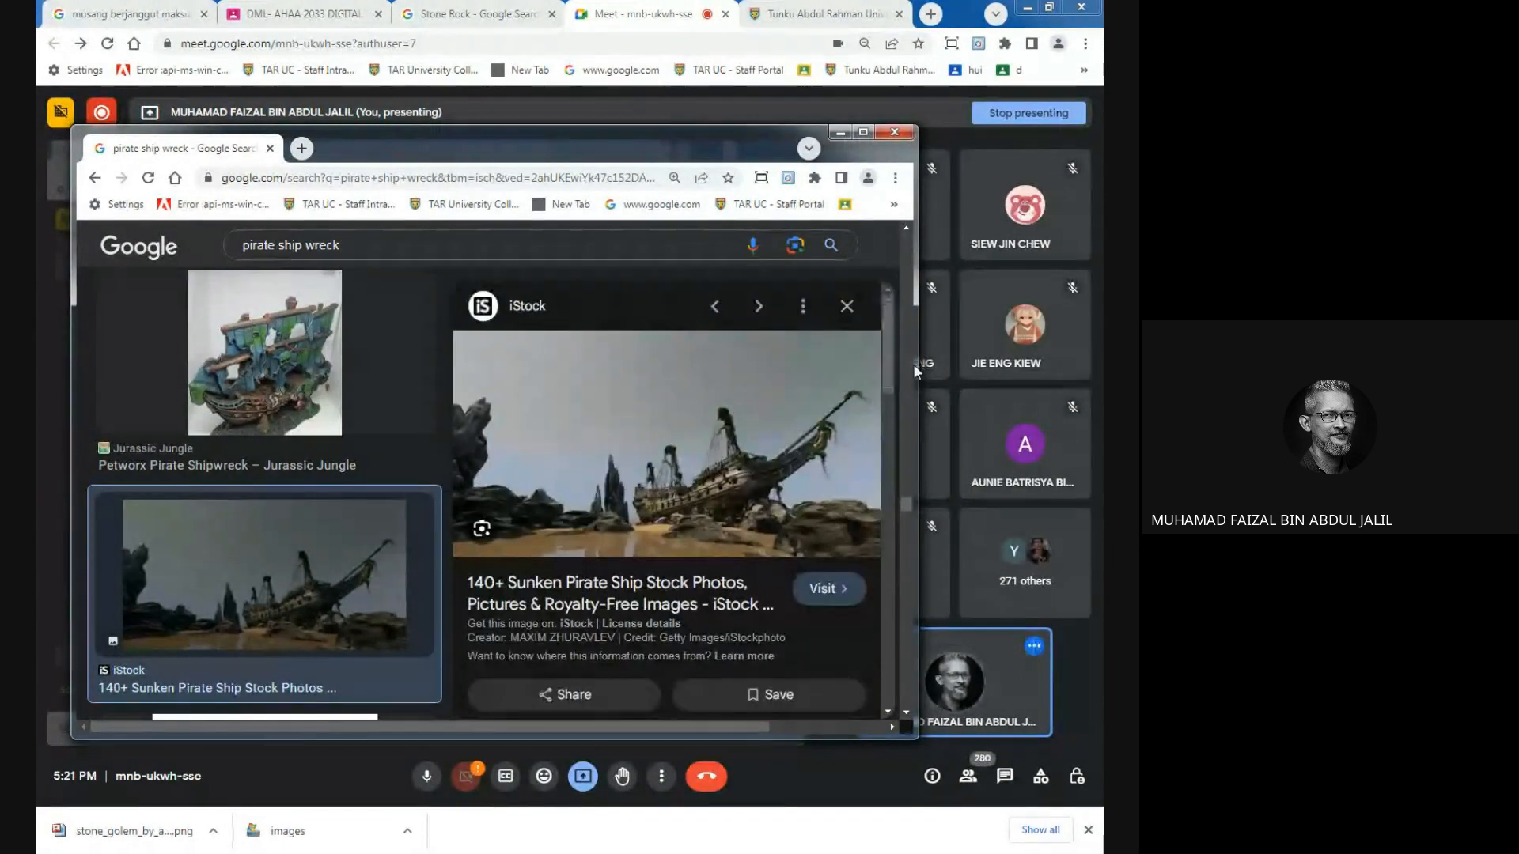
{"action": "left_click", "coordinate": [716, 473]}
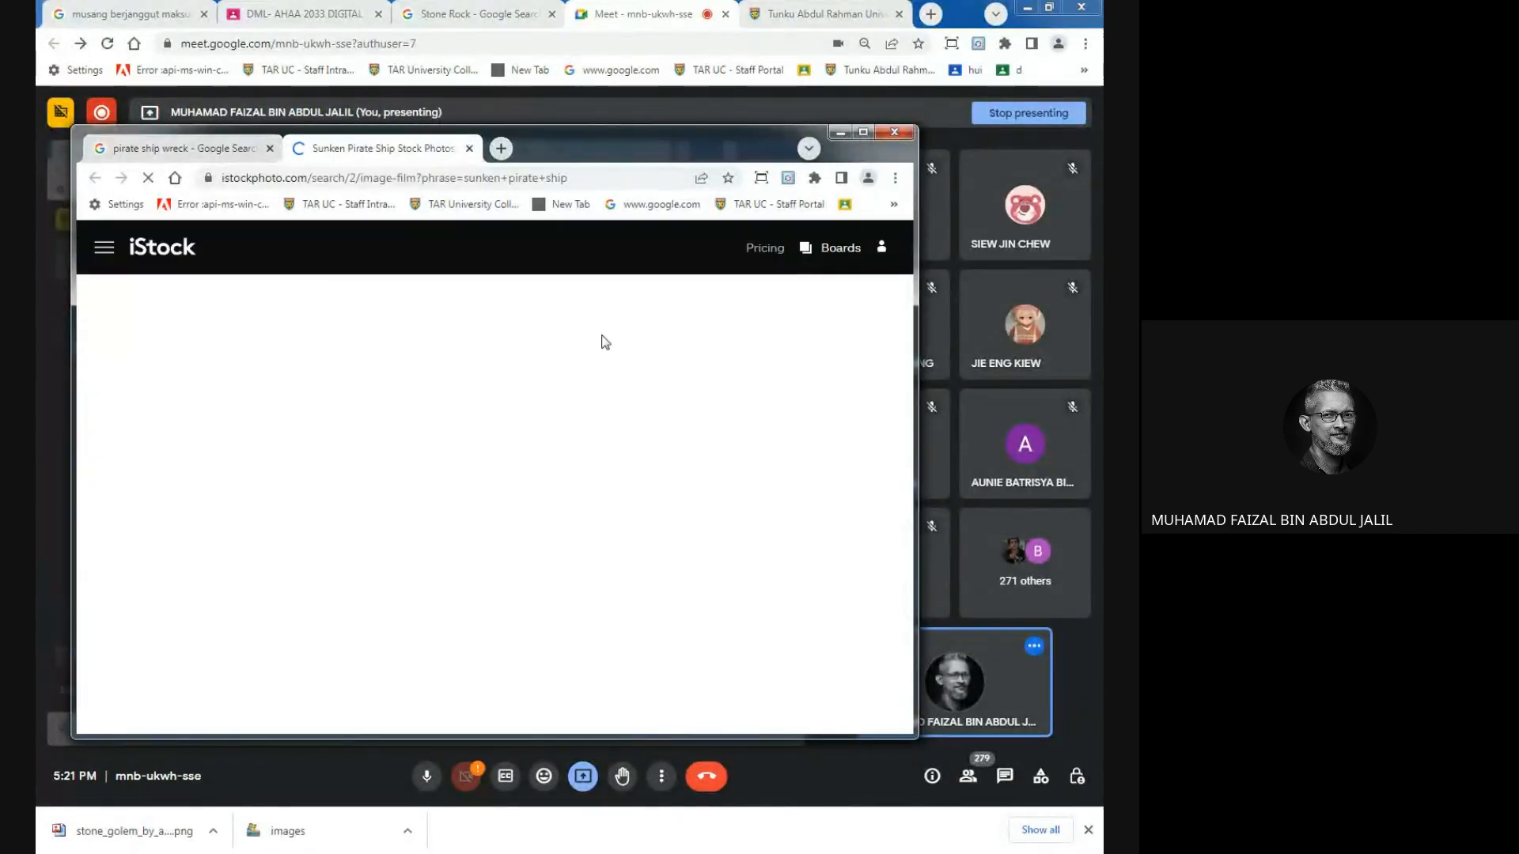
{"action": "key", "text": "ctrl+shift+Tab"}
{"action": "right_click", "coordinate": [706, 443]}
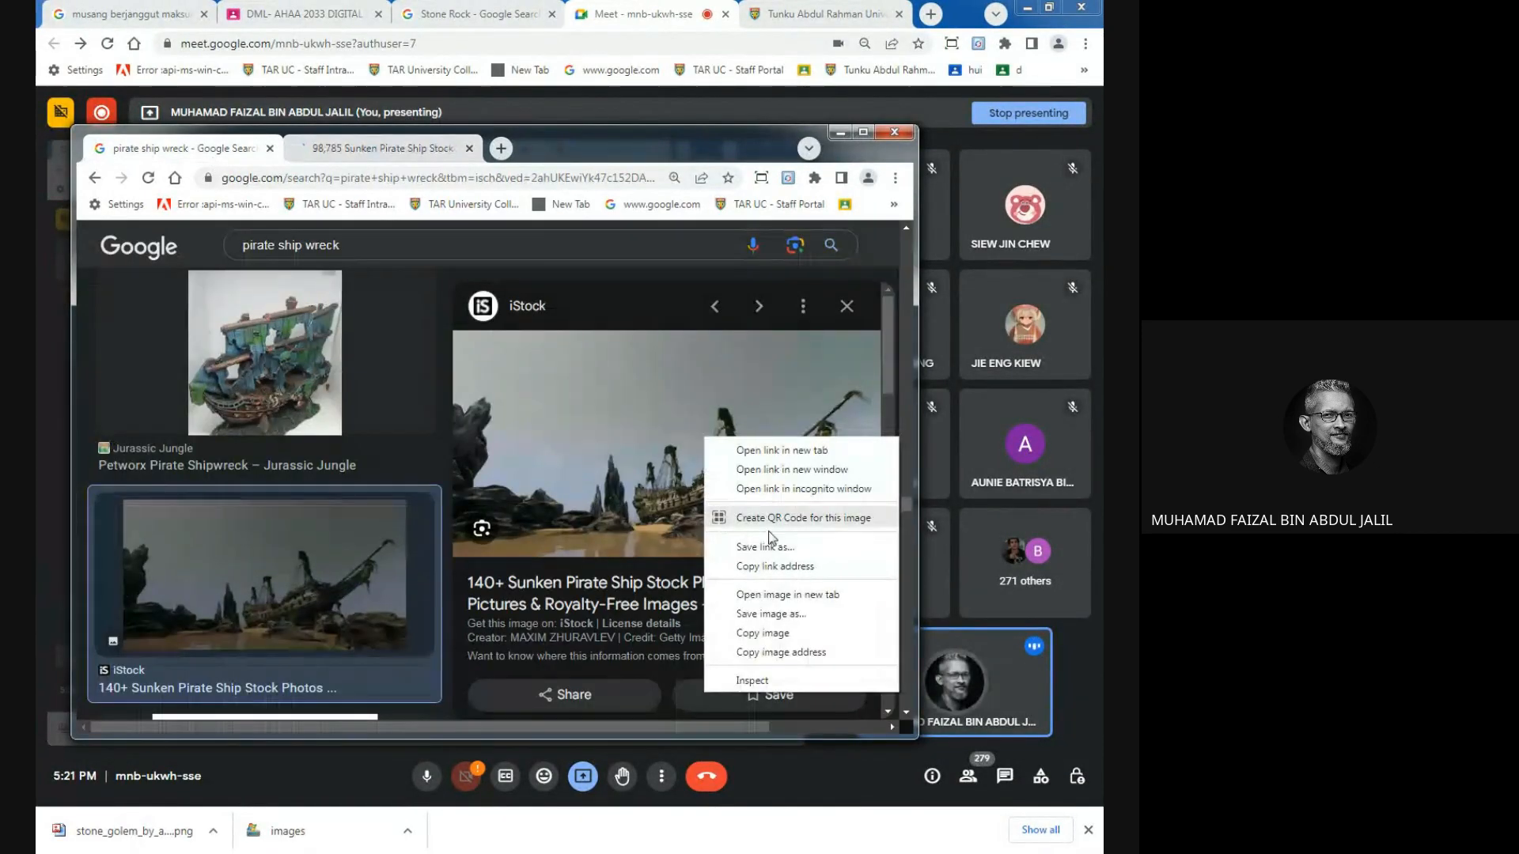
{"action": "left_click", "coordinate": [790, 612]}
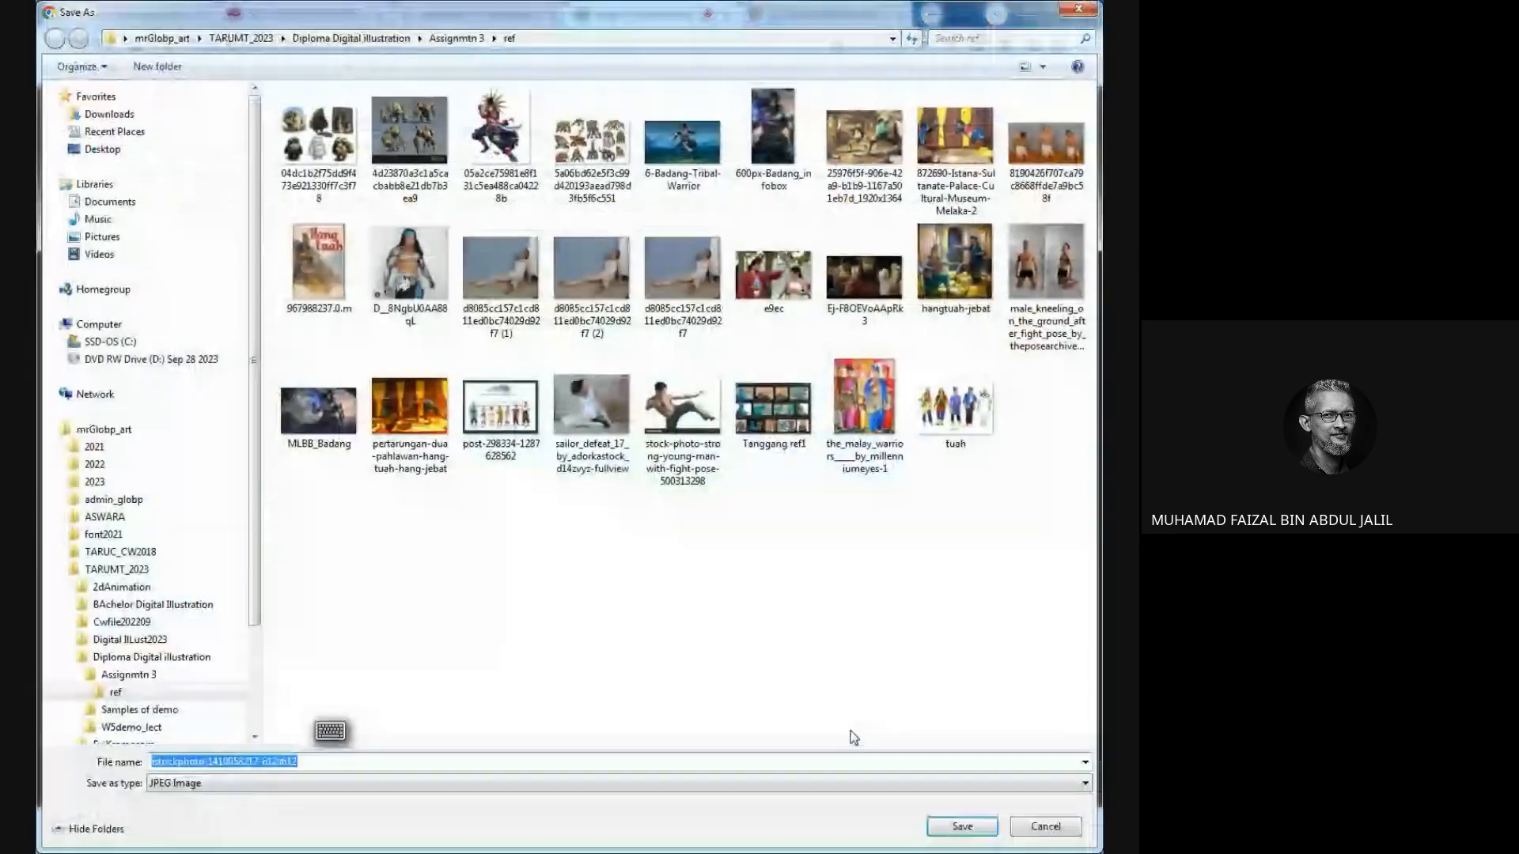
{"action": "left_click", "coordinate": [952, 815]}
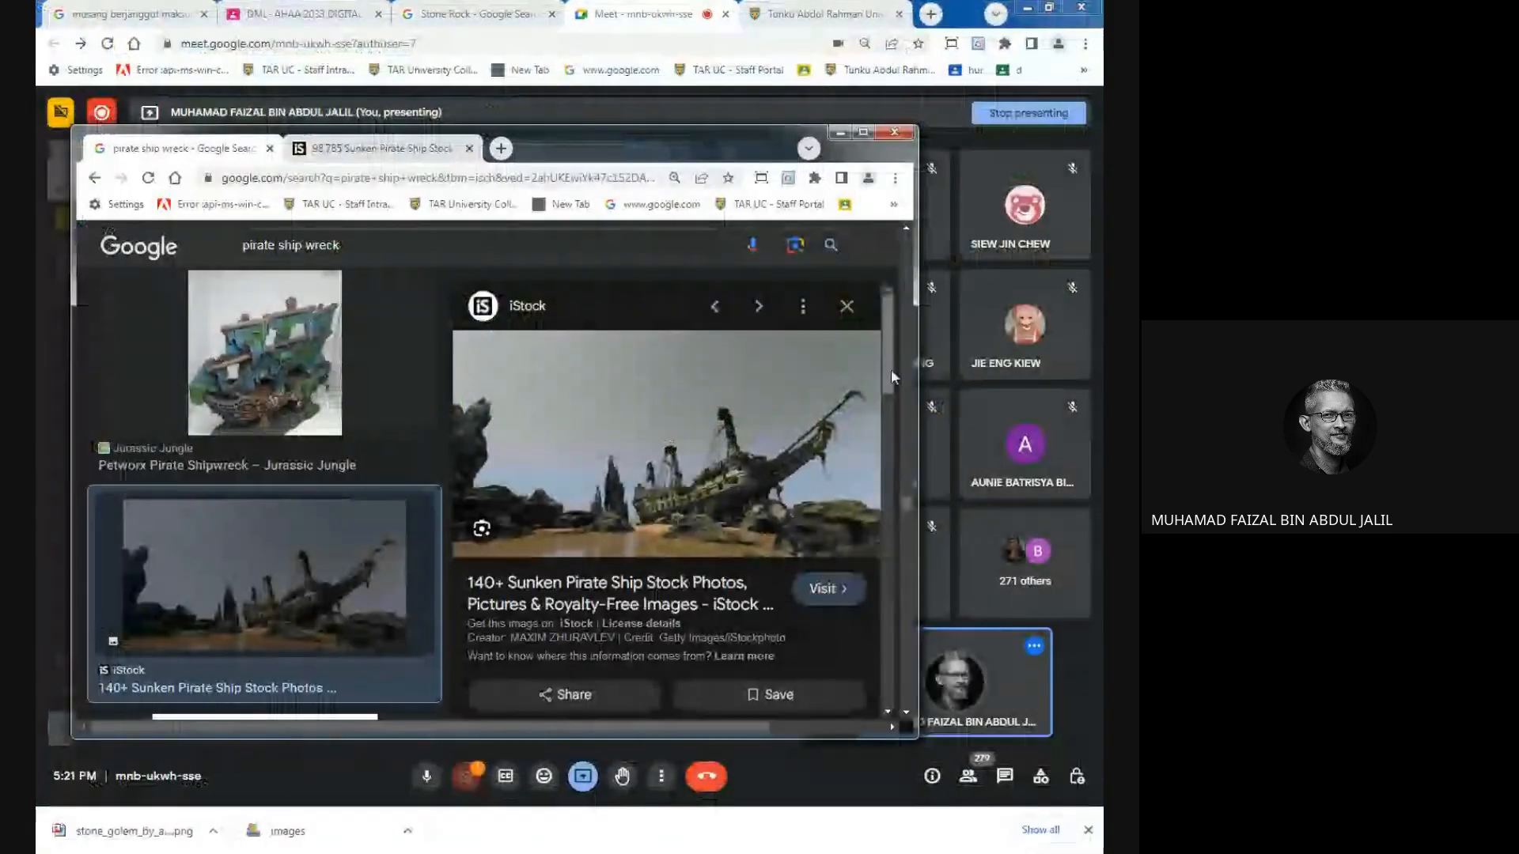
View the saved shipwreck photo and the similar Adobe Stock shipwreck with its related images, and close both previews.
{"action": "left_click_drag", "start_coordinate": [890, 369], "coordinate": [884, 467]}
{"action": "left_click", "coordinate": [841, 432]}
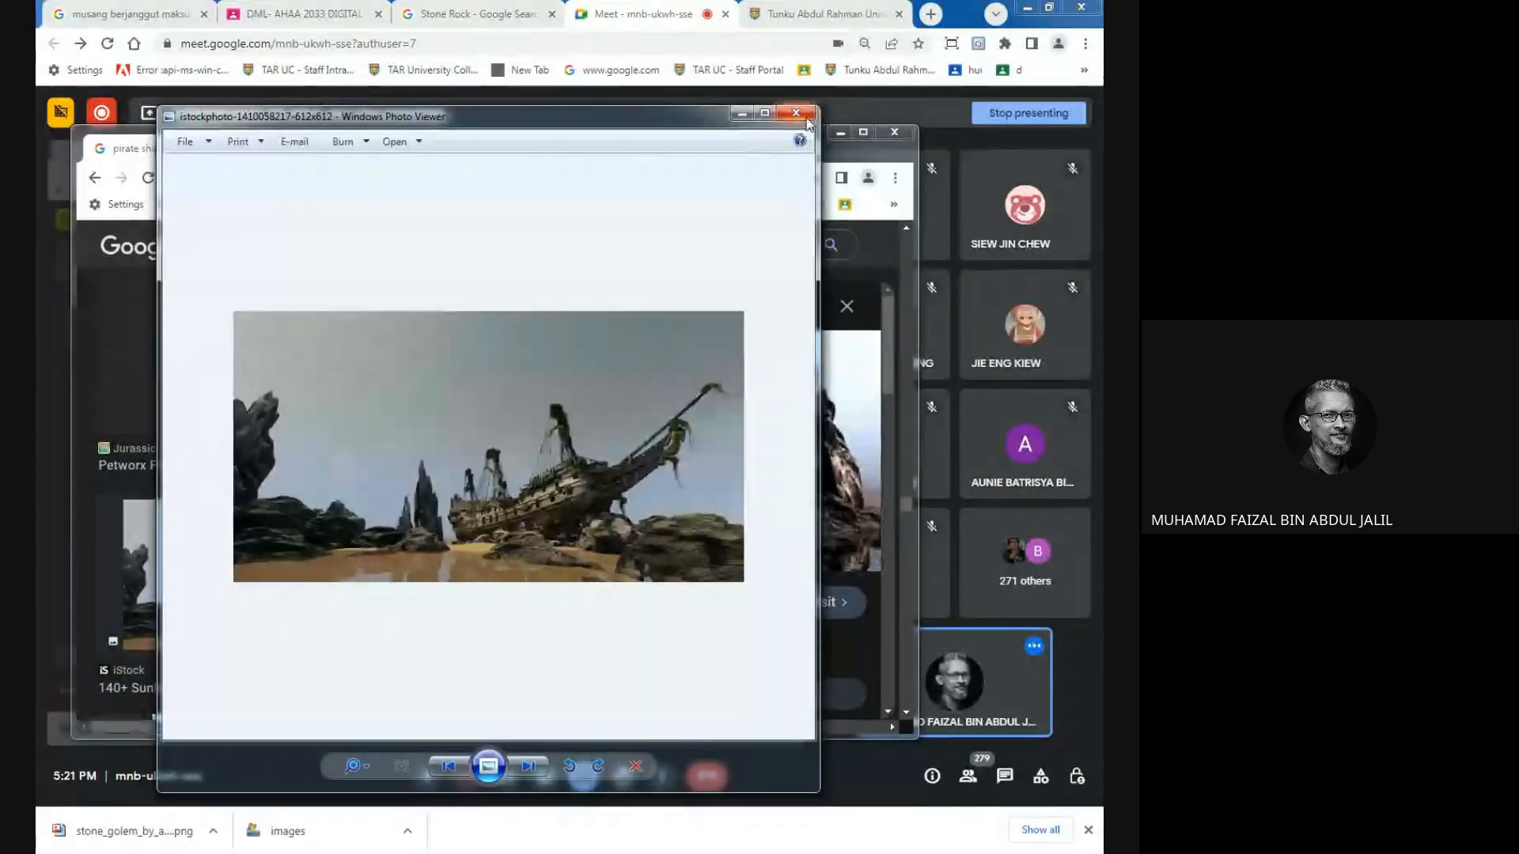
{"action": "left_click", "coordinate": [798, 113]}
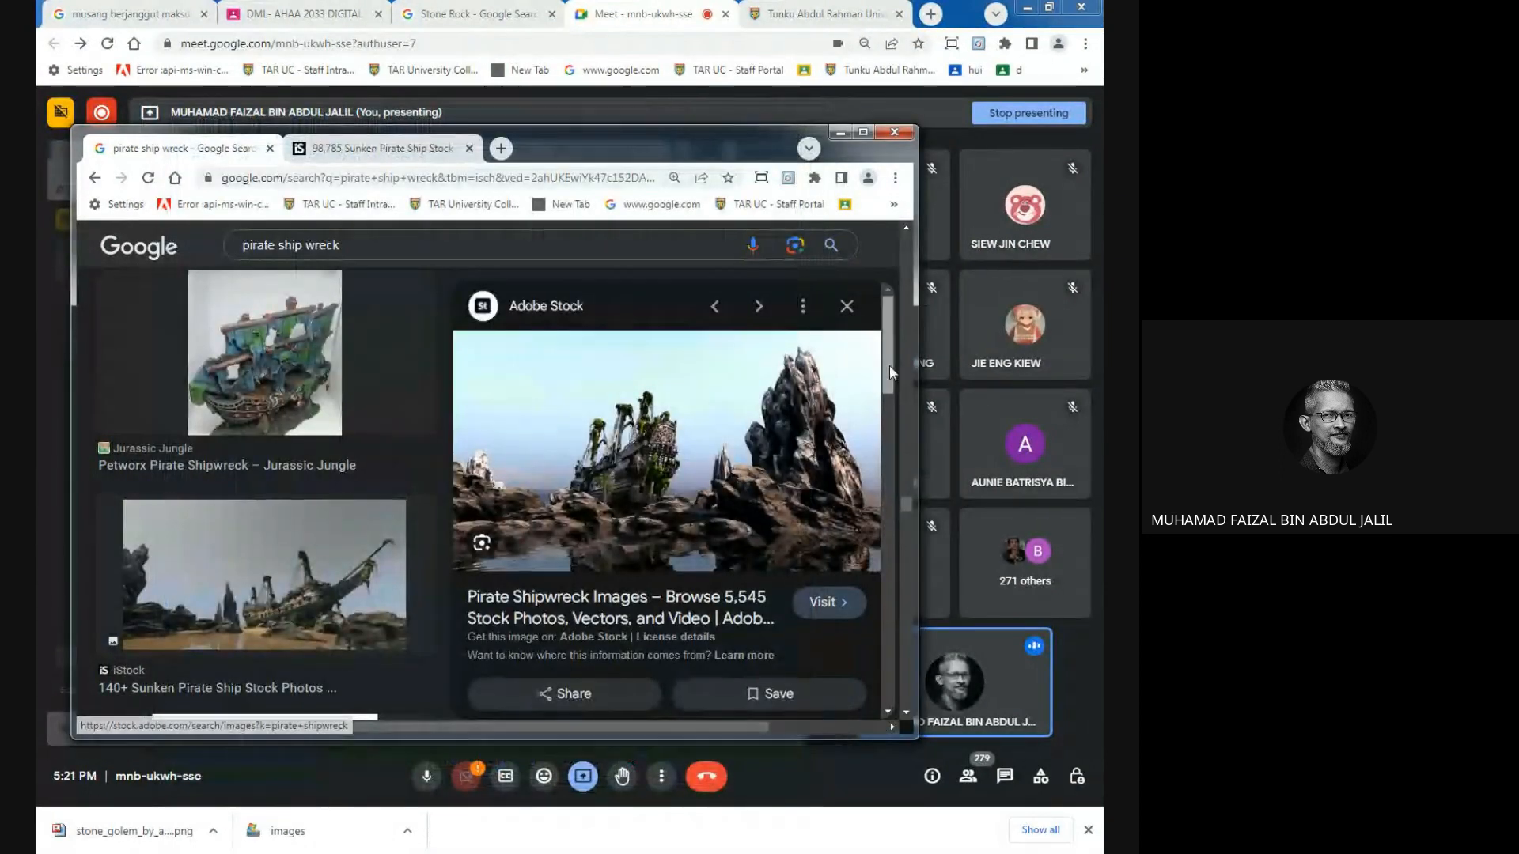
{"action": "left_click_drag", "start_coordinate": [889, 366], "coordinate": [894, 614]}
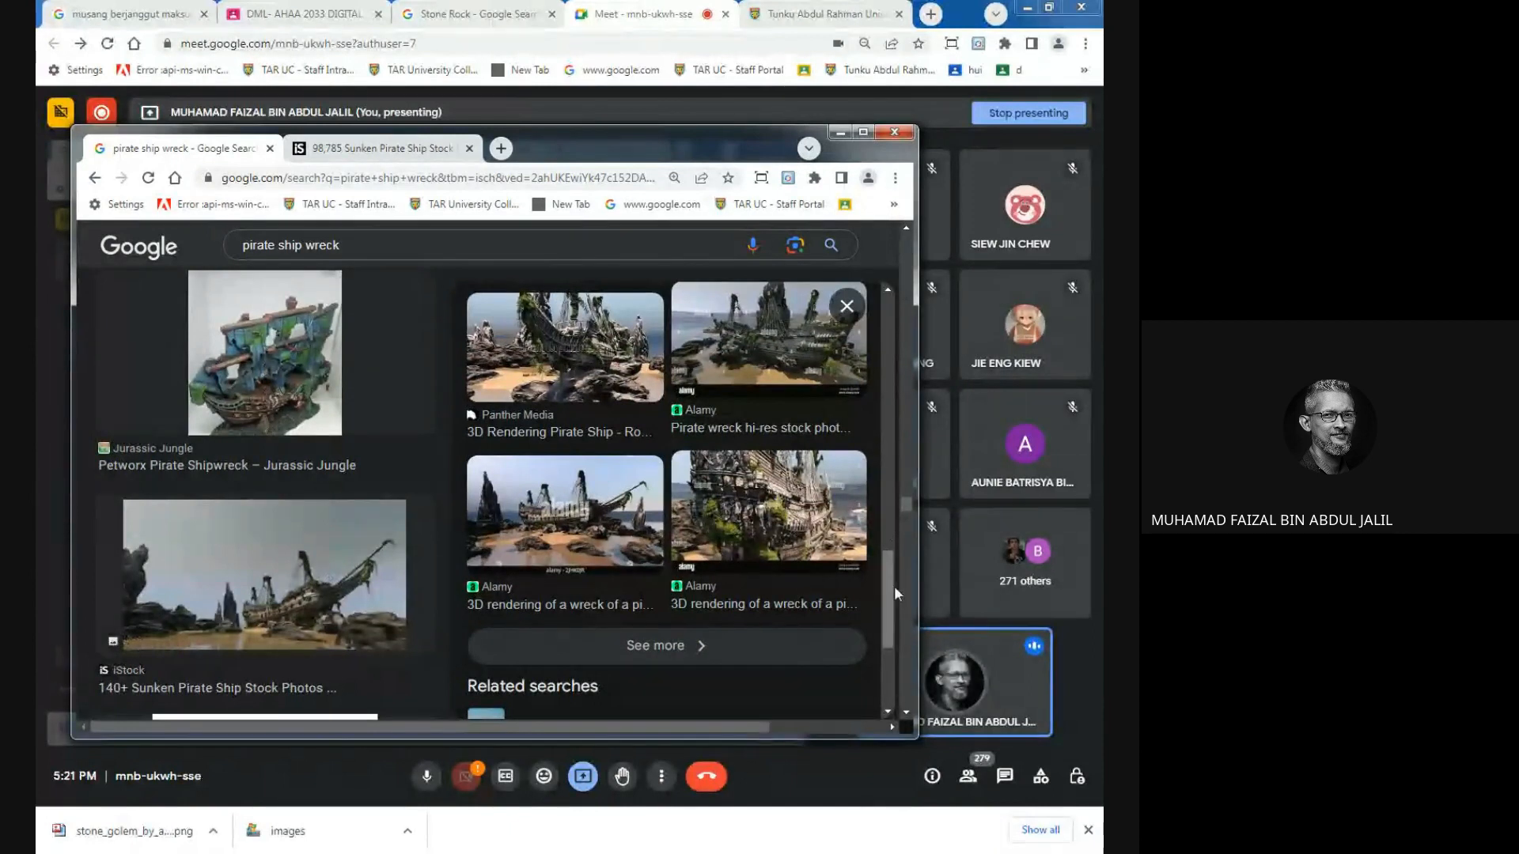
{"action": "left_click_drag", "start_coordinate": [894, 588], "coordinate": [915, 427]}
{"action": "left_click", "coordinate": [851, 308]}
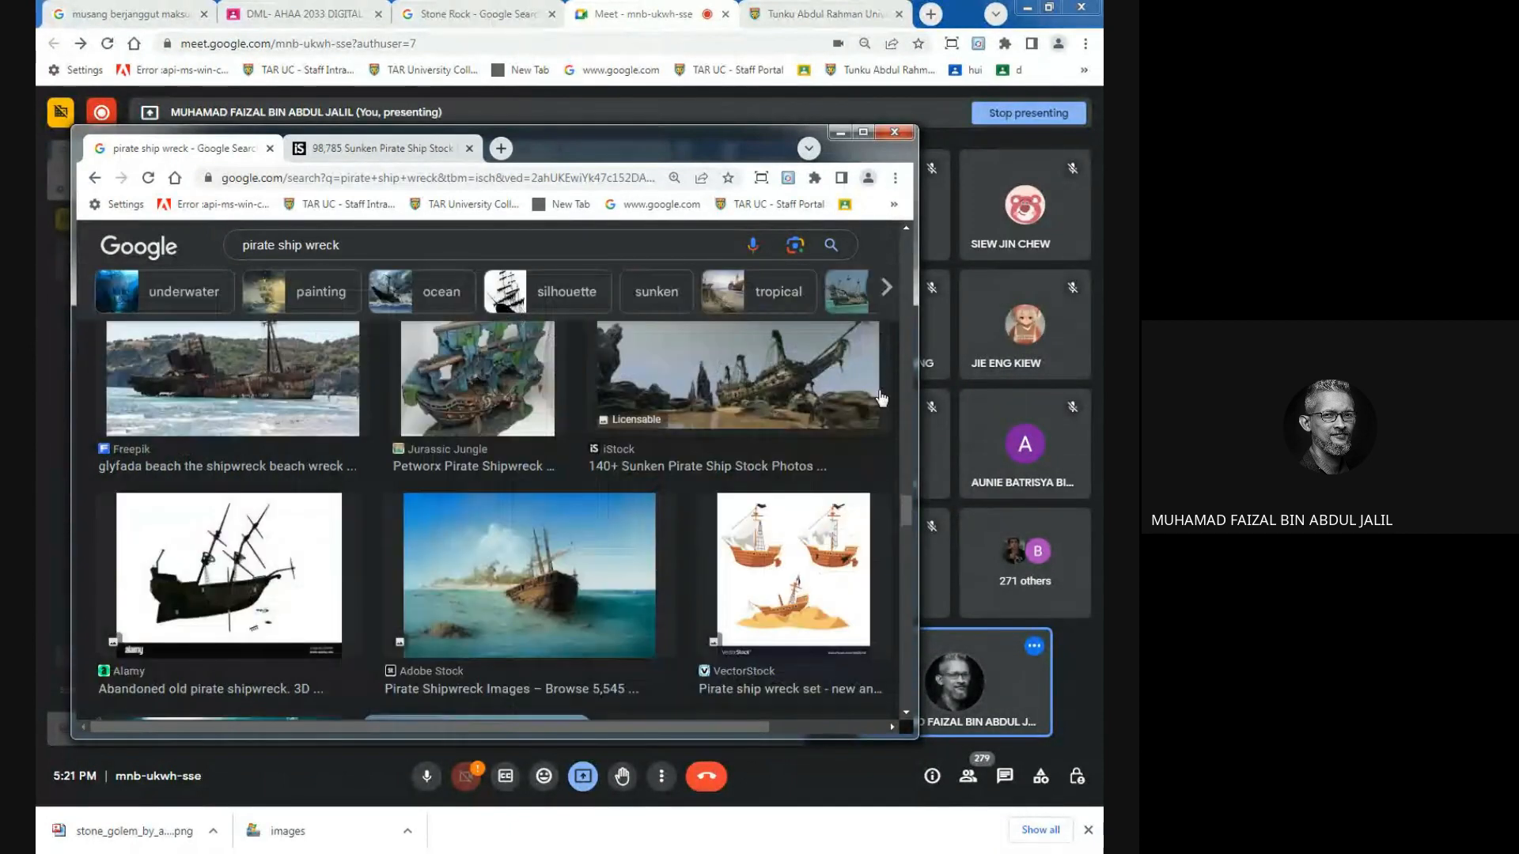
Browse the pirate ship wreck results, open the Etsy "Large Pirate Ship Wreck" prop, and examine its related images.
{"action": "left_click_drag", "start_coordinate": [909, 514], "coordinate": [933, 217]}
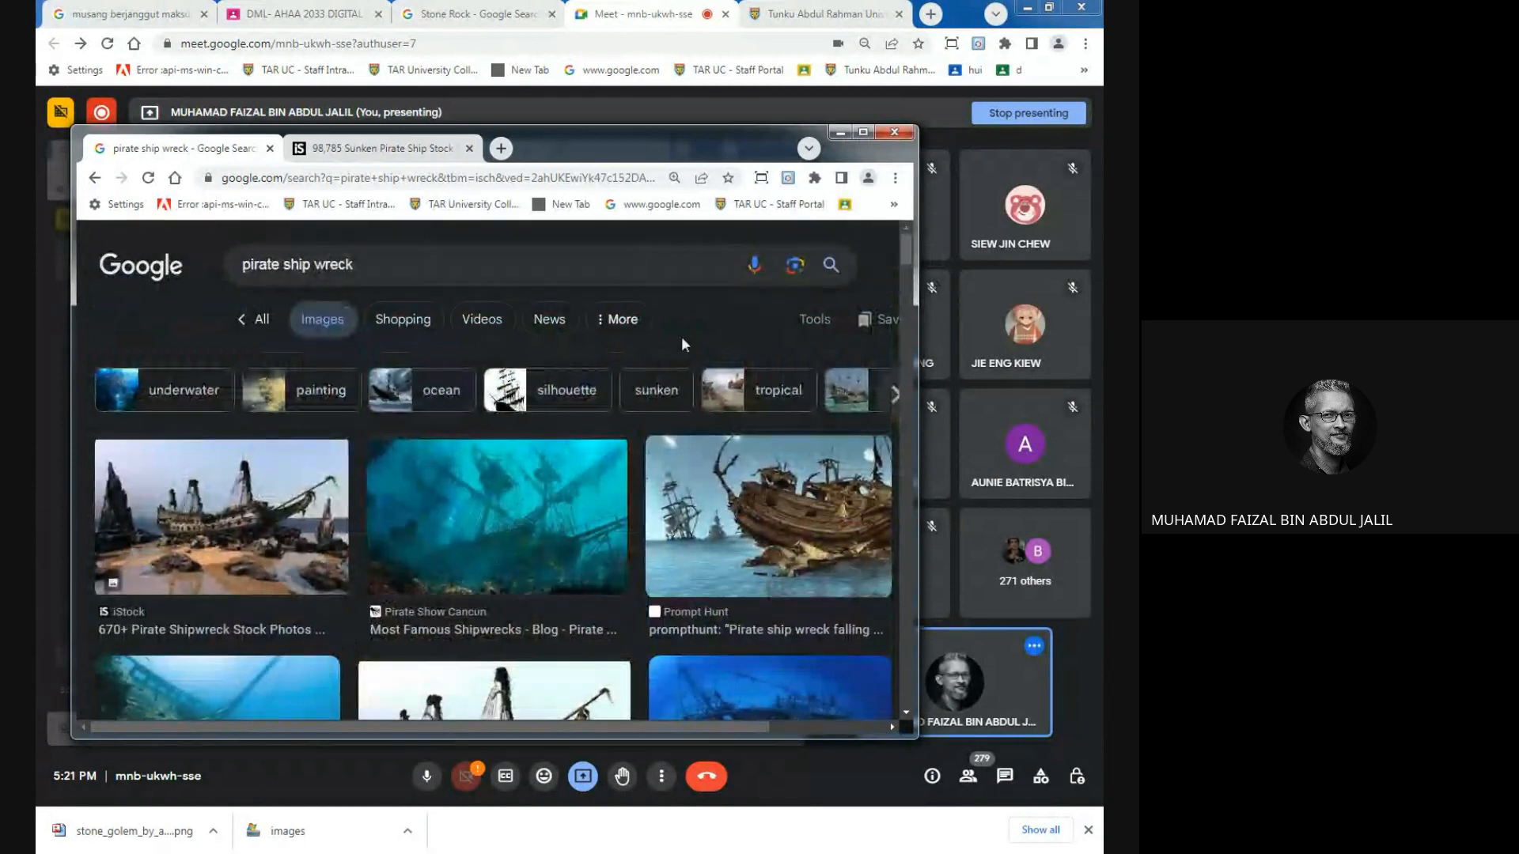
{"action": "left_click_drag", "start_coordinate": [910, 247], "coordinate": [910, 548]}
{"action": "left_click", "coordinate": [364, 428]}
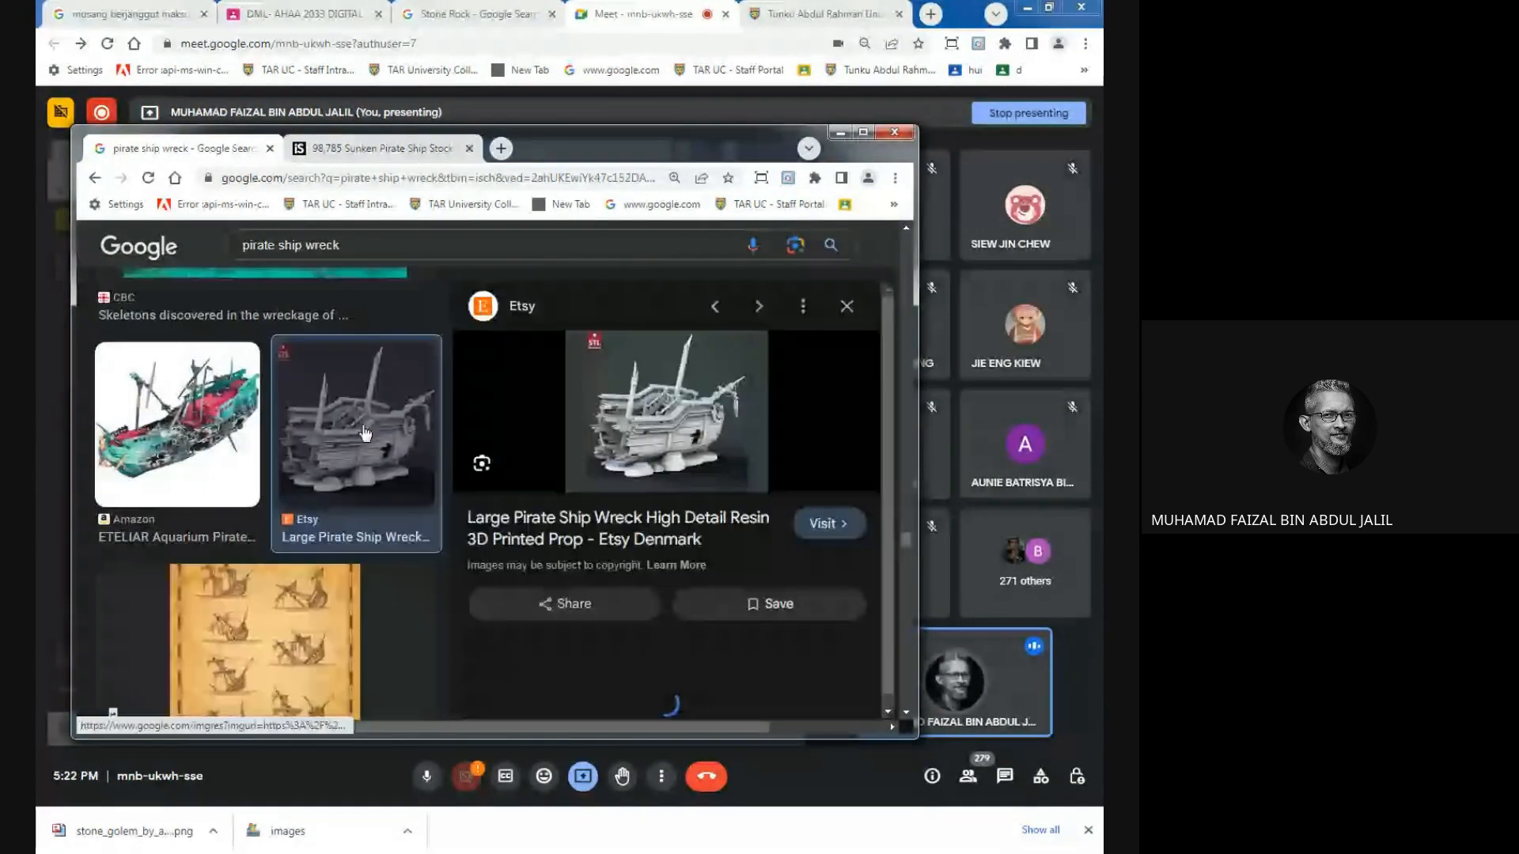
{"action": "scroll", "coordinate": [891, 358], "scroll_direction": "down", "scroll_amount": 1}
{"action": "scroll", "coordinate": [881, 396], "scroll_direction": "down", "scroll_amount": 4}
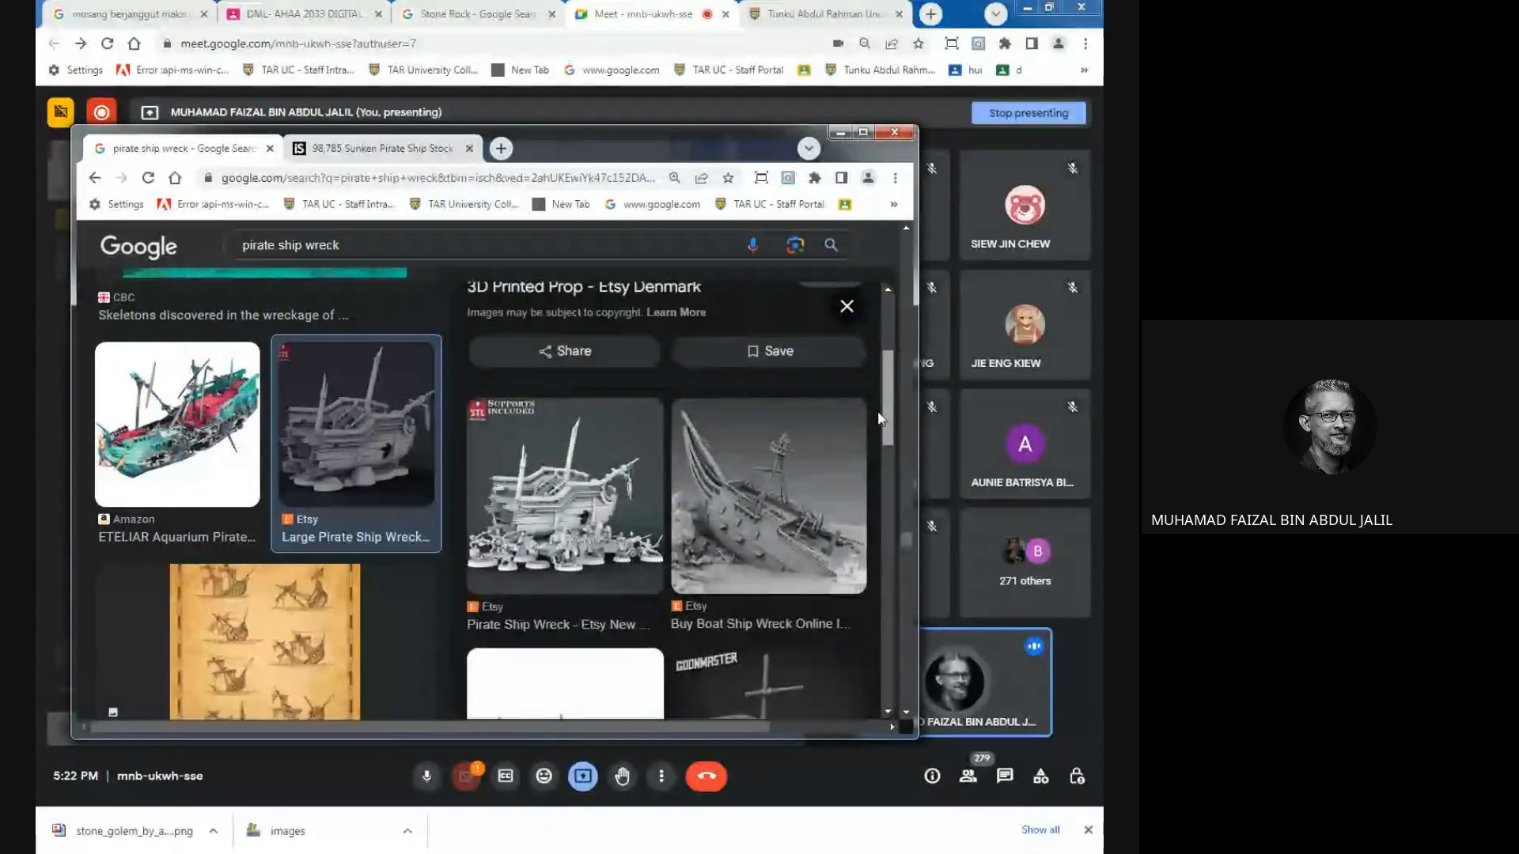
{"action": "scroll", "coordinate": [885, 451], "scroll_direction": "down", "scroll_amount": 4}
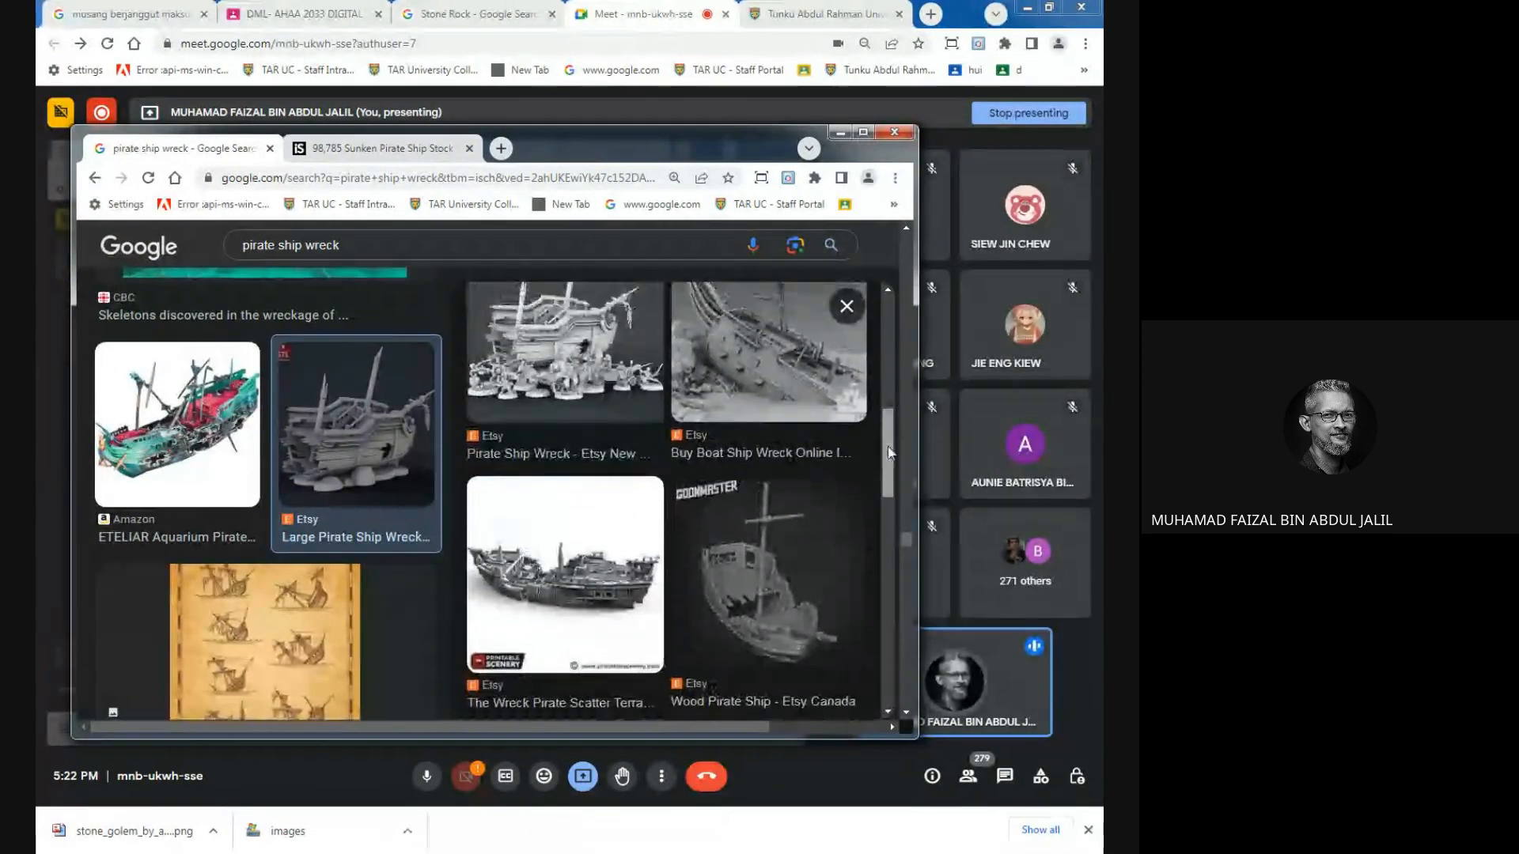
{"action": "scroll", "coordinate": [882, 510], "scroll_direction": "down", "scroll_amount": 5}
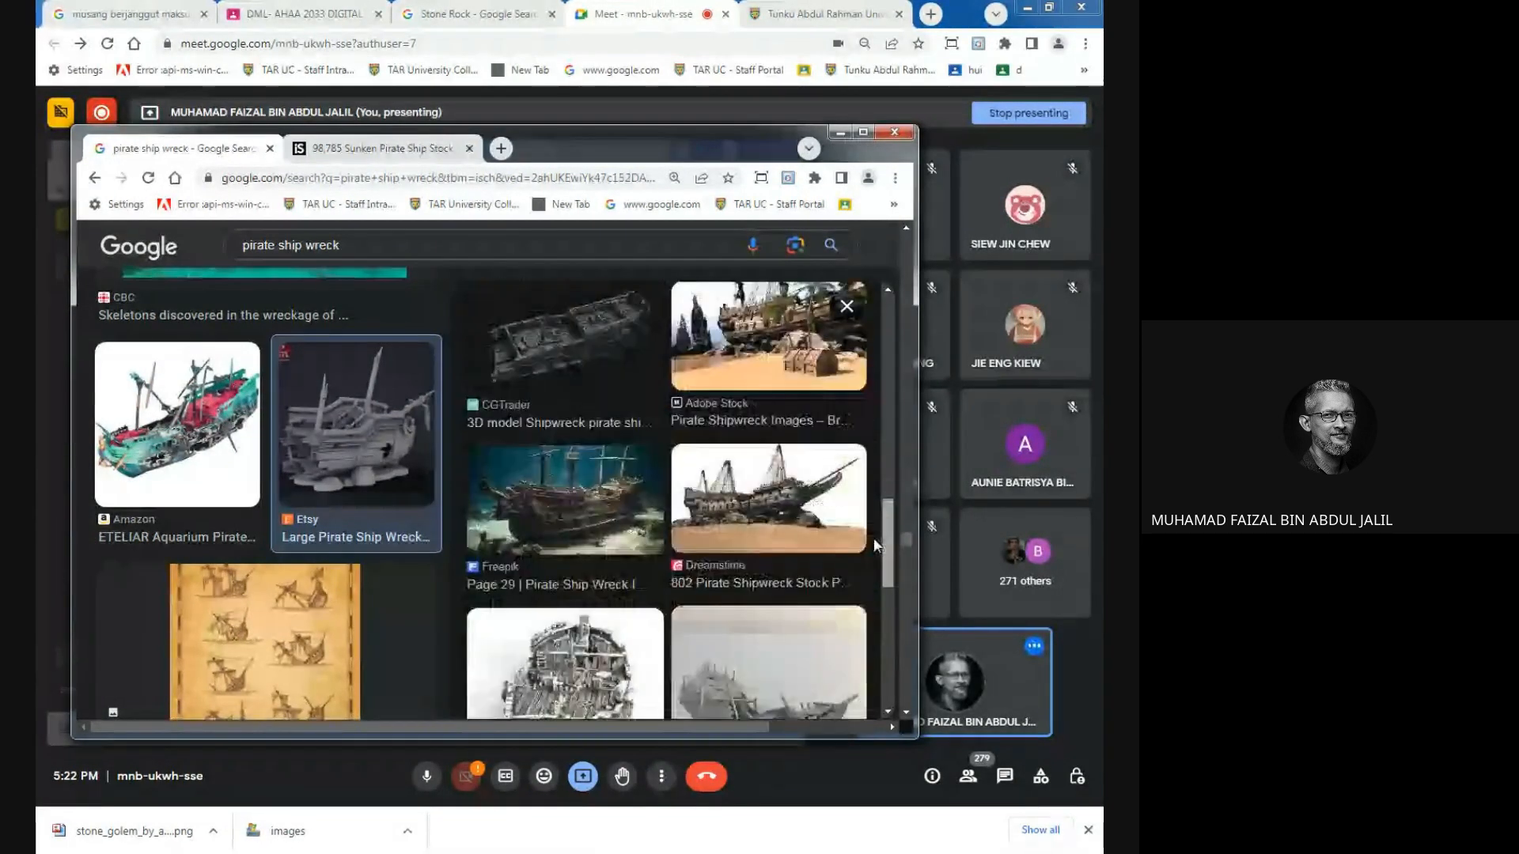
{"action": "scroll", "coordinate": [871, 600], "scroll_direction": "down", "scroll_amount": 4}
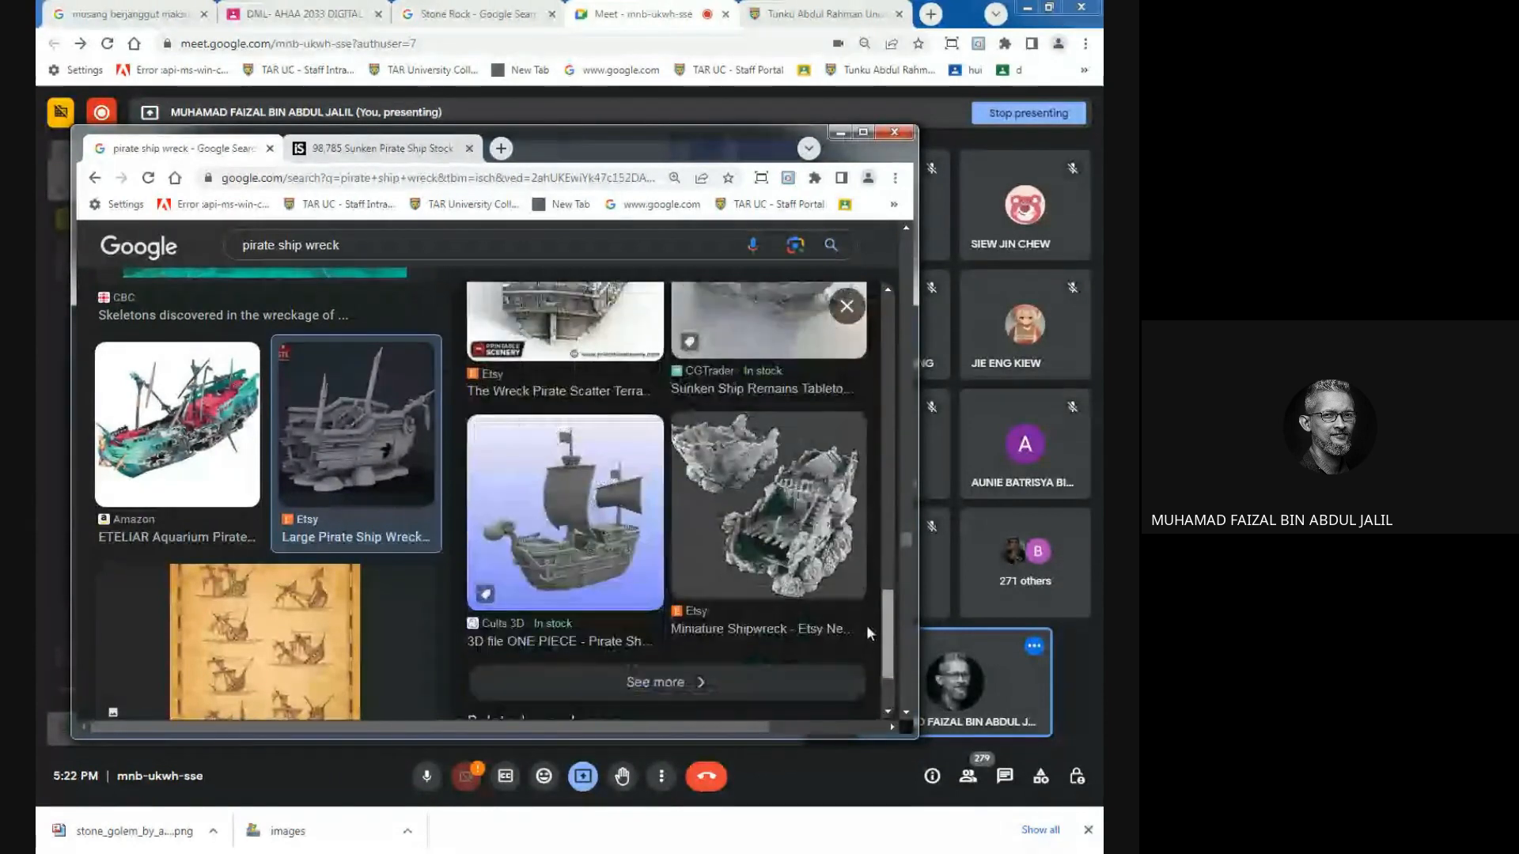
Save the enlarged Etsy pirate ship wreck image as an AVIF file in the Assignmtn 3 ref folder.
{"action": "scroll", "coordinate": [862, 638], "scroll_direction": "up", "scroll_amount": 7}
{"action": "scroll", "coordinate": [895, 344], "scroll_direction": "up", "scroll_amount": 5}
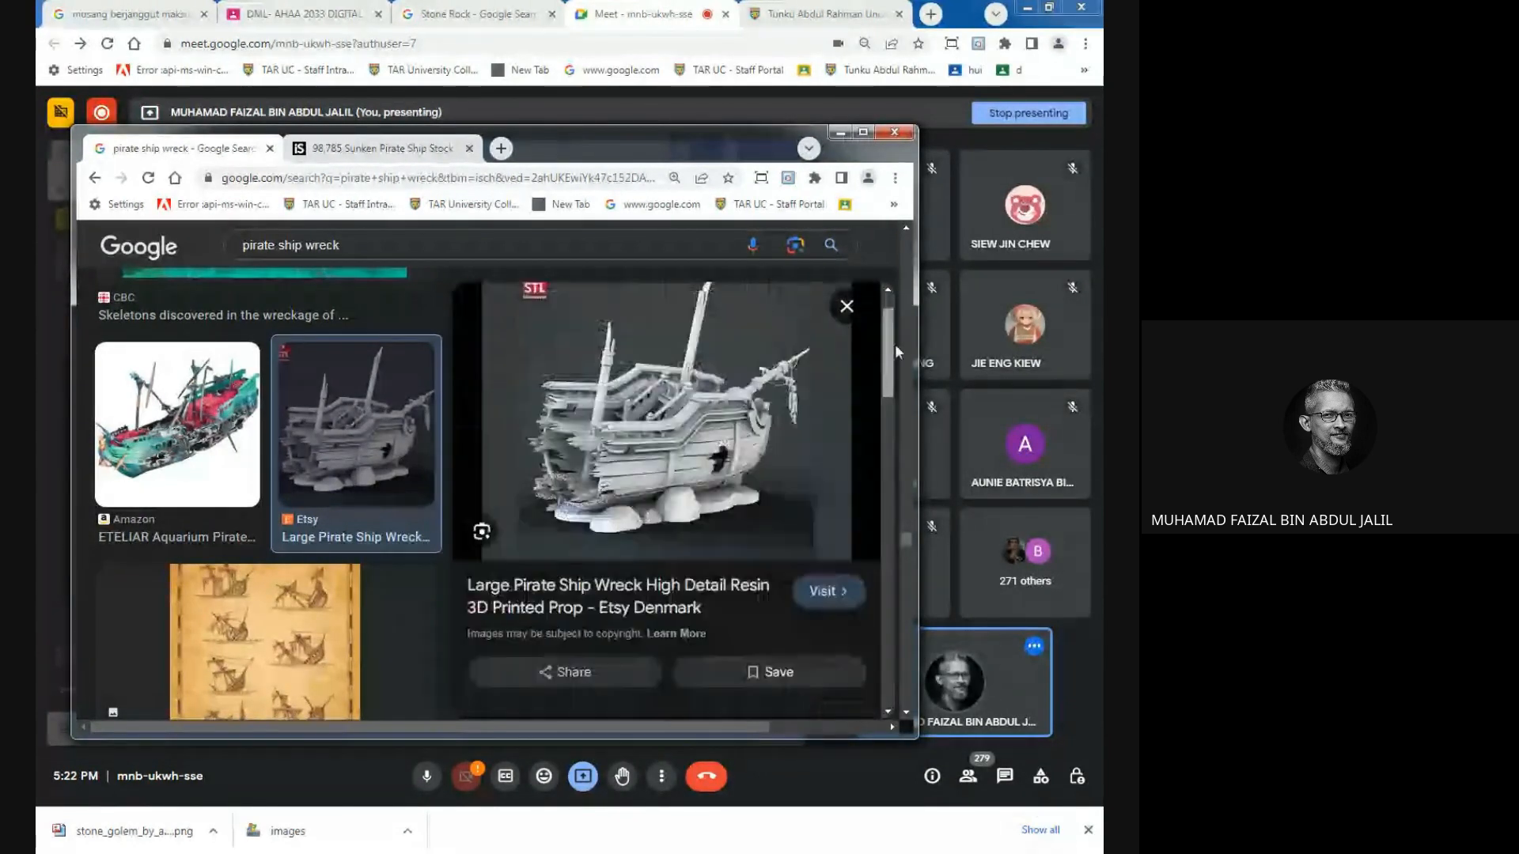
{"action": "scroll", "coordinate": [894, 348], "scroll_direction": "up", "scroll_amount": 1}
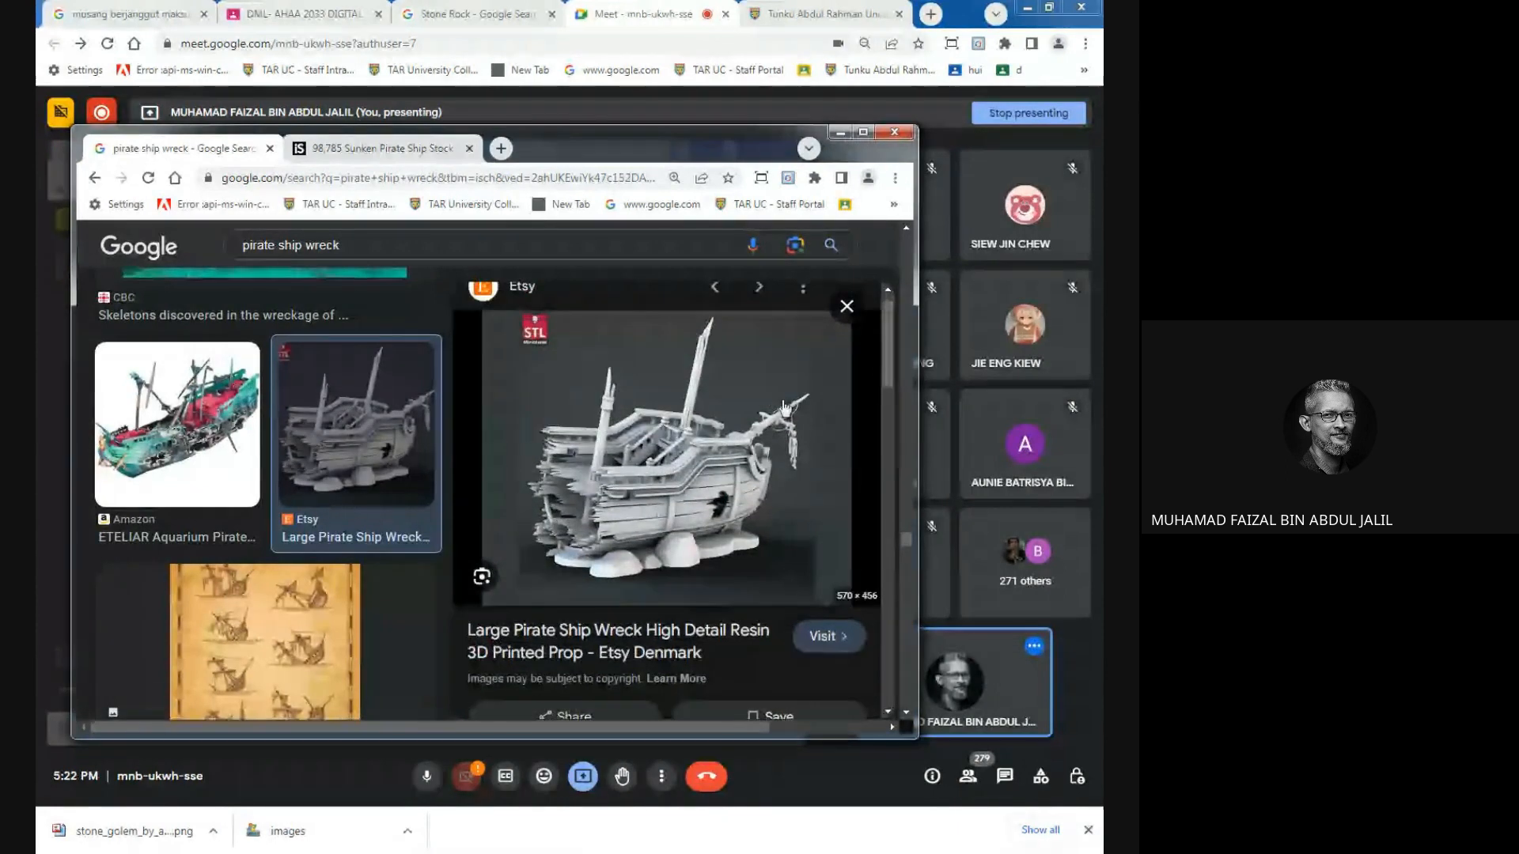
{"action": "right_click", "coordinate": [679, 473]}
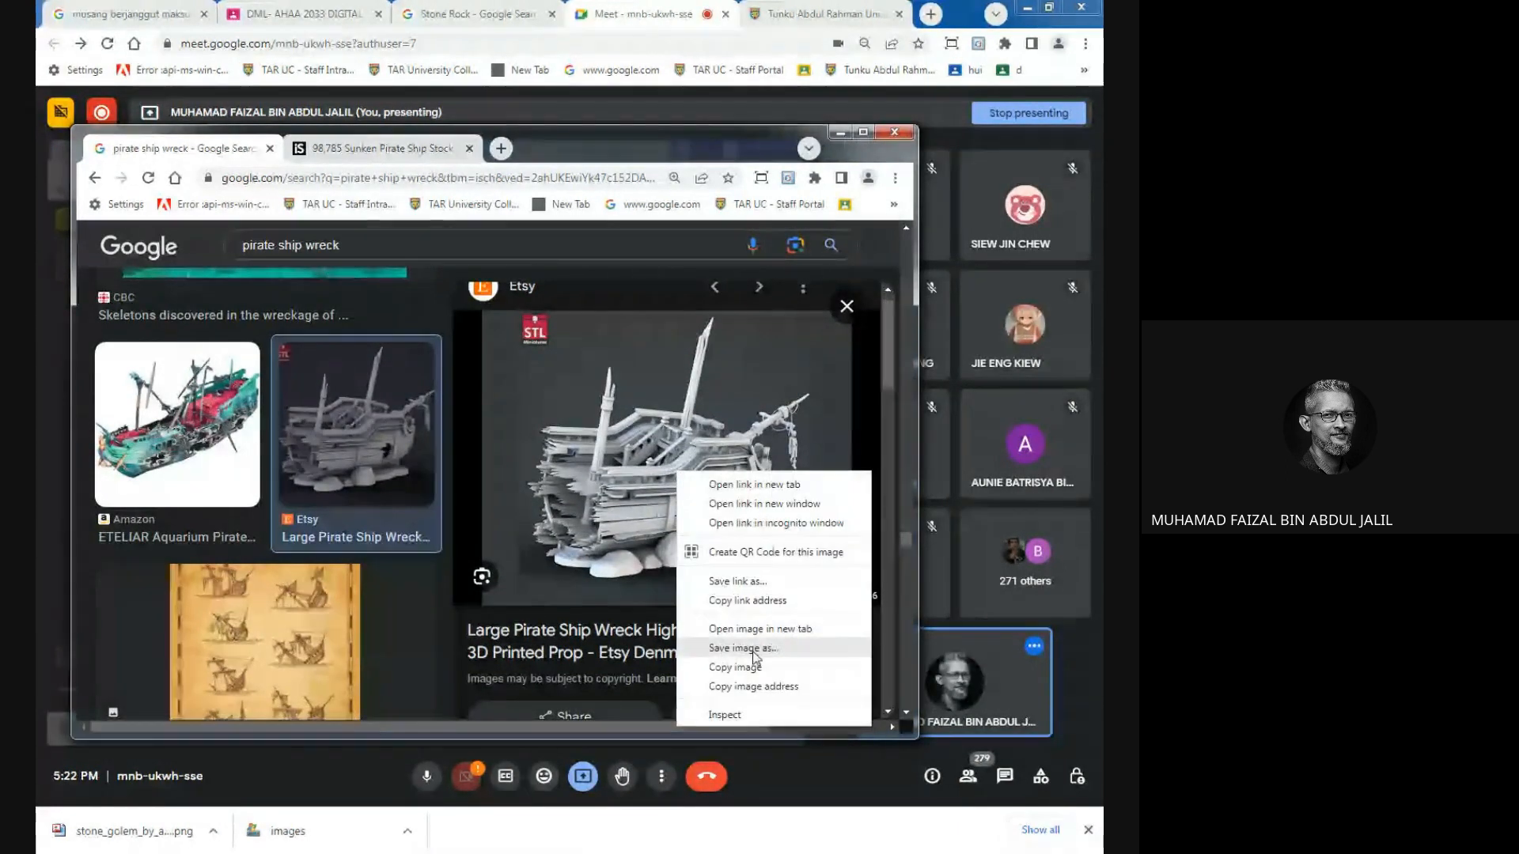
{"action": "left_click", "coordinate": [744, 647]}
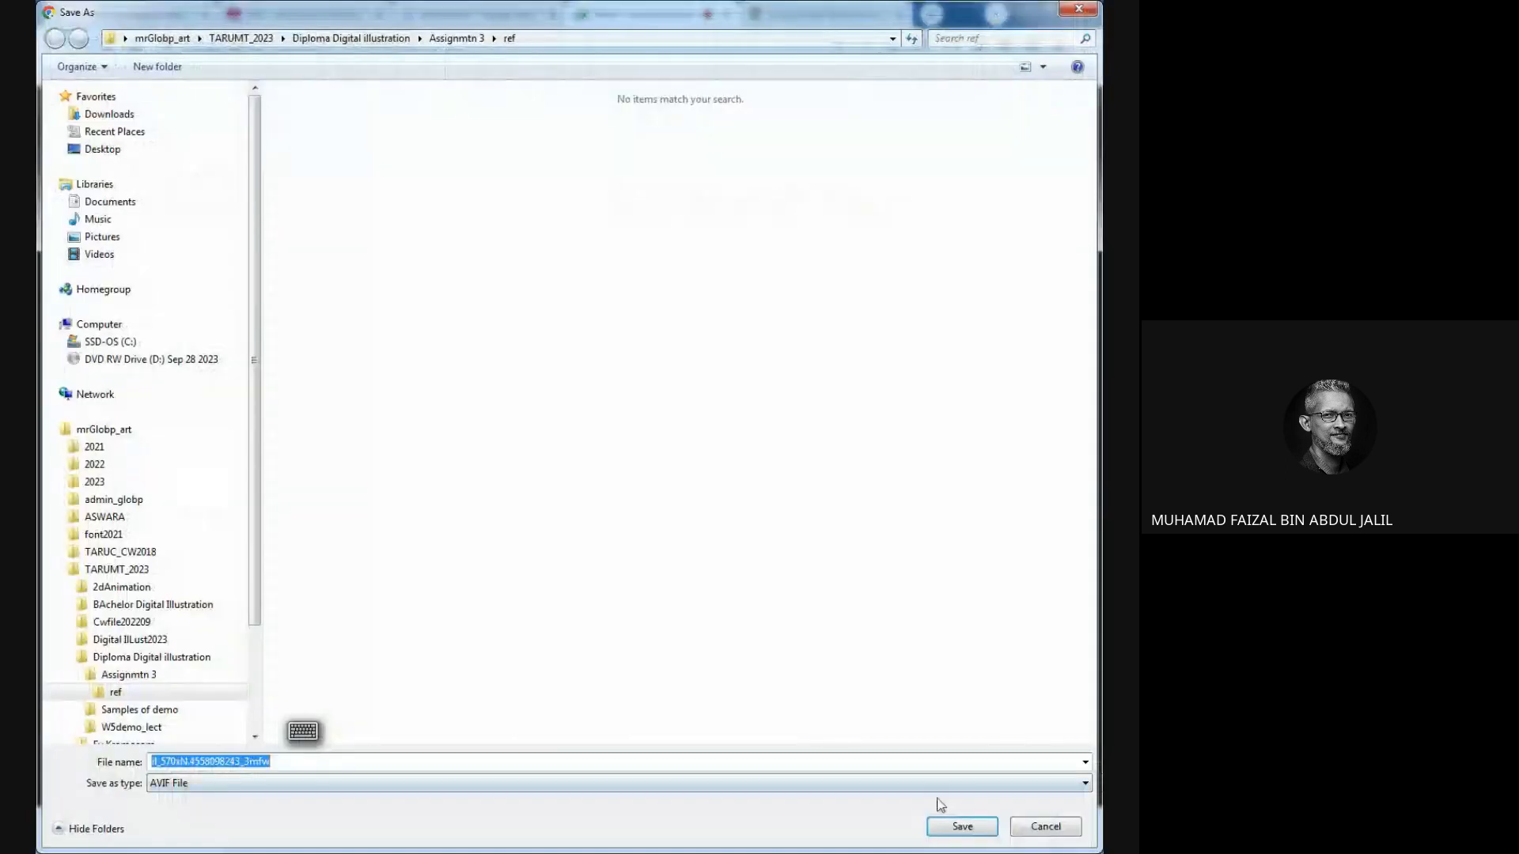
{"action": "left_click", "coordinate": [962, 826]}
{"action": "left_click", "coordinate": [766, 502]}
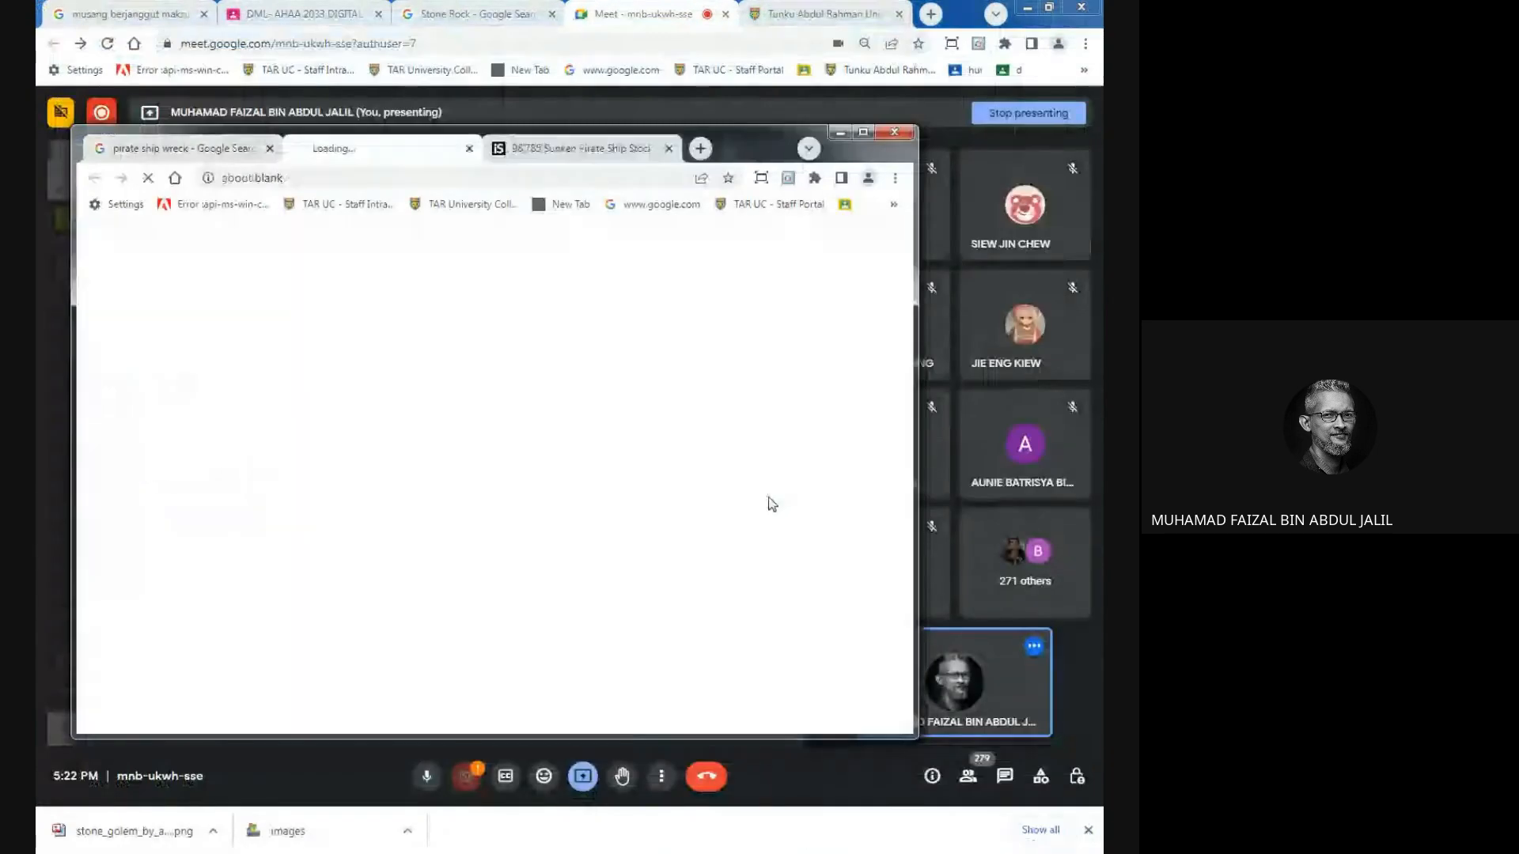
Close the stock-photo pirate ship page and bring up the main product photo on the Etsy wreck listing.
{"action": "left_click", "coordinate": [668, 149]}
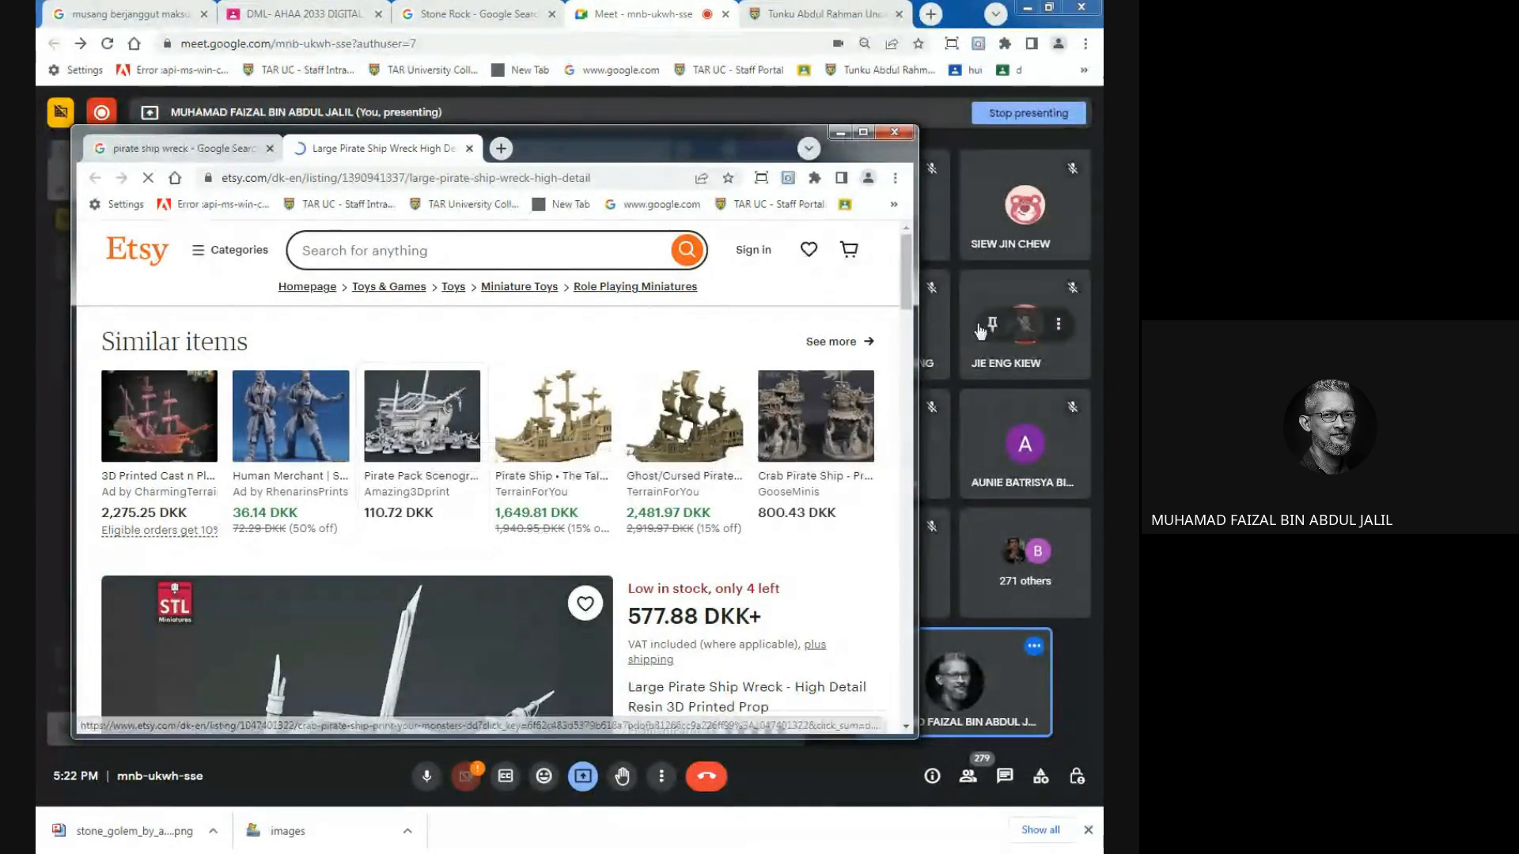
{"action": "scroll", "coordinate": [886, 340], "scroll_direction": "down", "scroll_amount": 4}
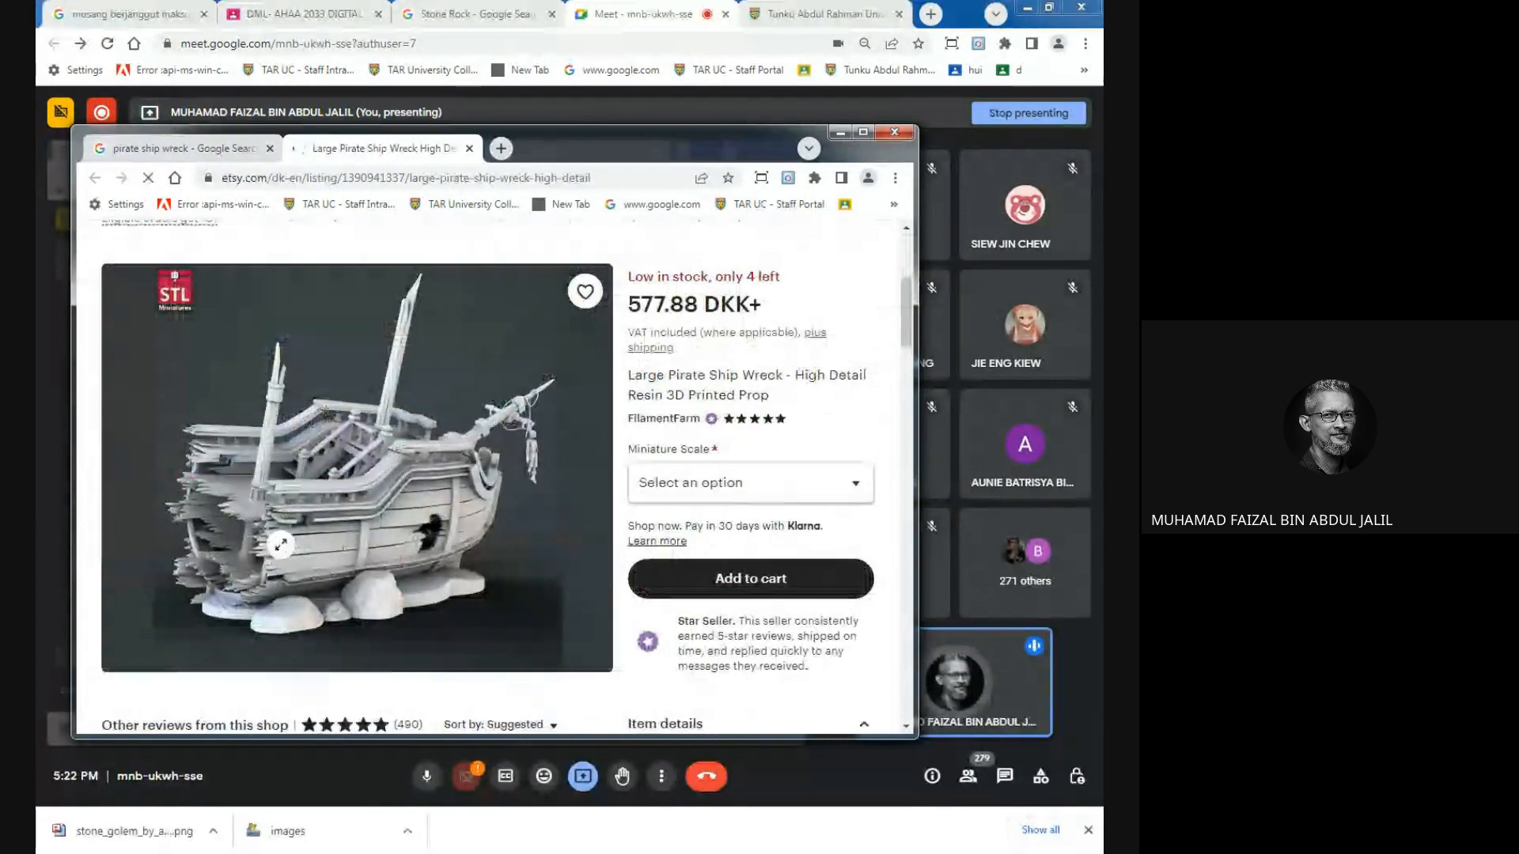
{"action": "right_click", "coordinate": [299, 499]}
{"action": "left_click", "coordinate": [352, 540]}
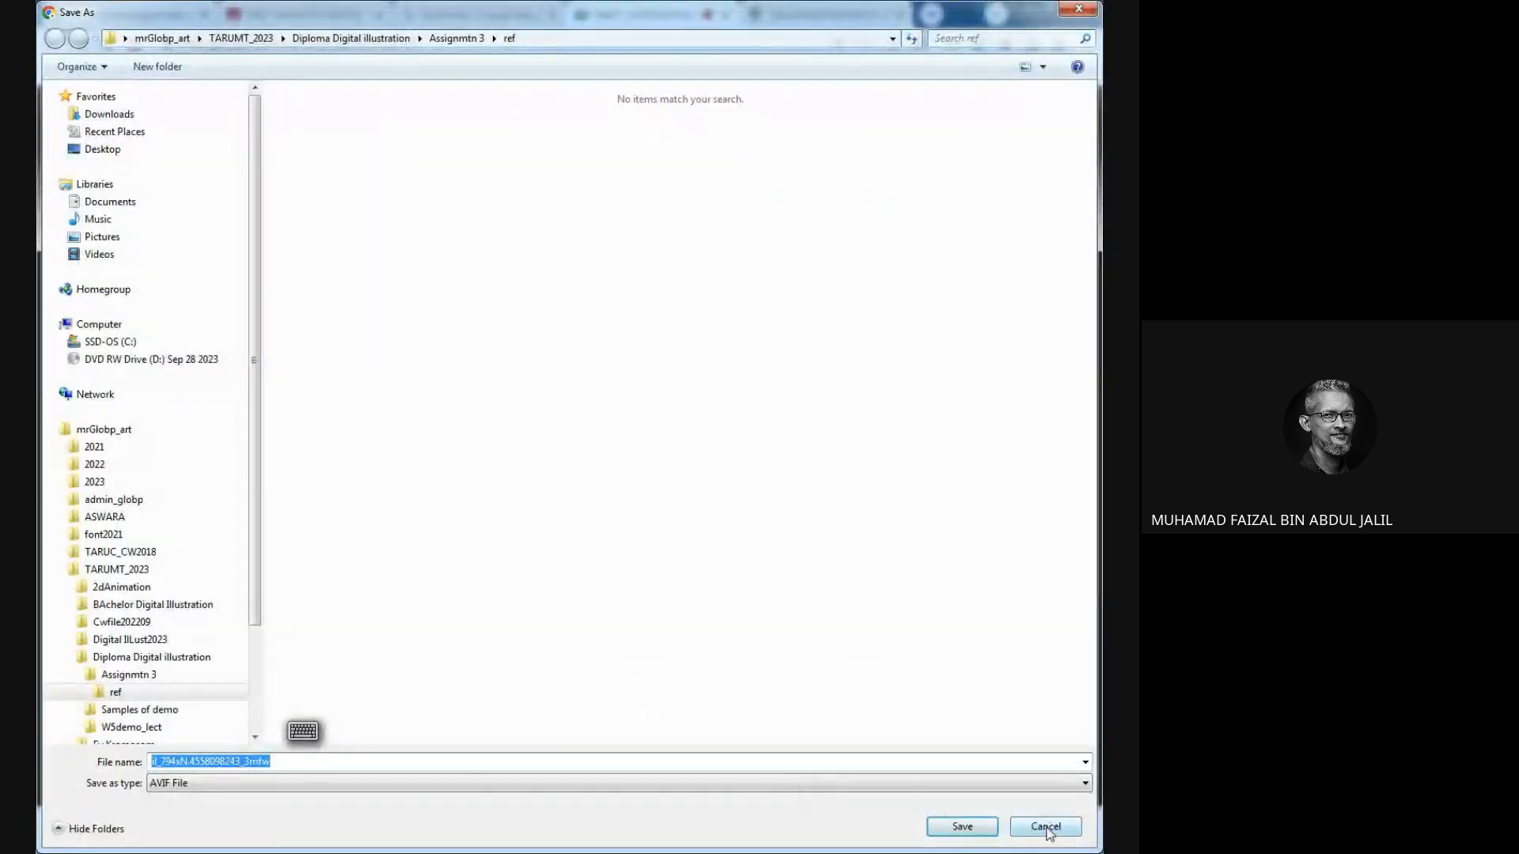
{"action": "left_click", "coordinate": [1046, 828]}
Enlarge the Etsy shipwreck photo, save it as a JPEG in the Assignmtn 3 ref folder, and close its preview.
{"action": "left_click", "coordinate": [620, 461]}
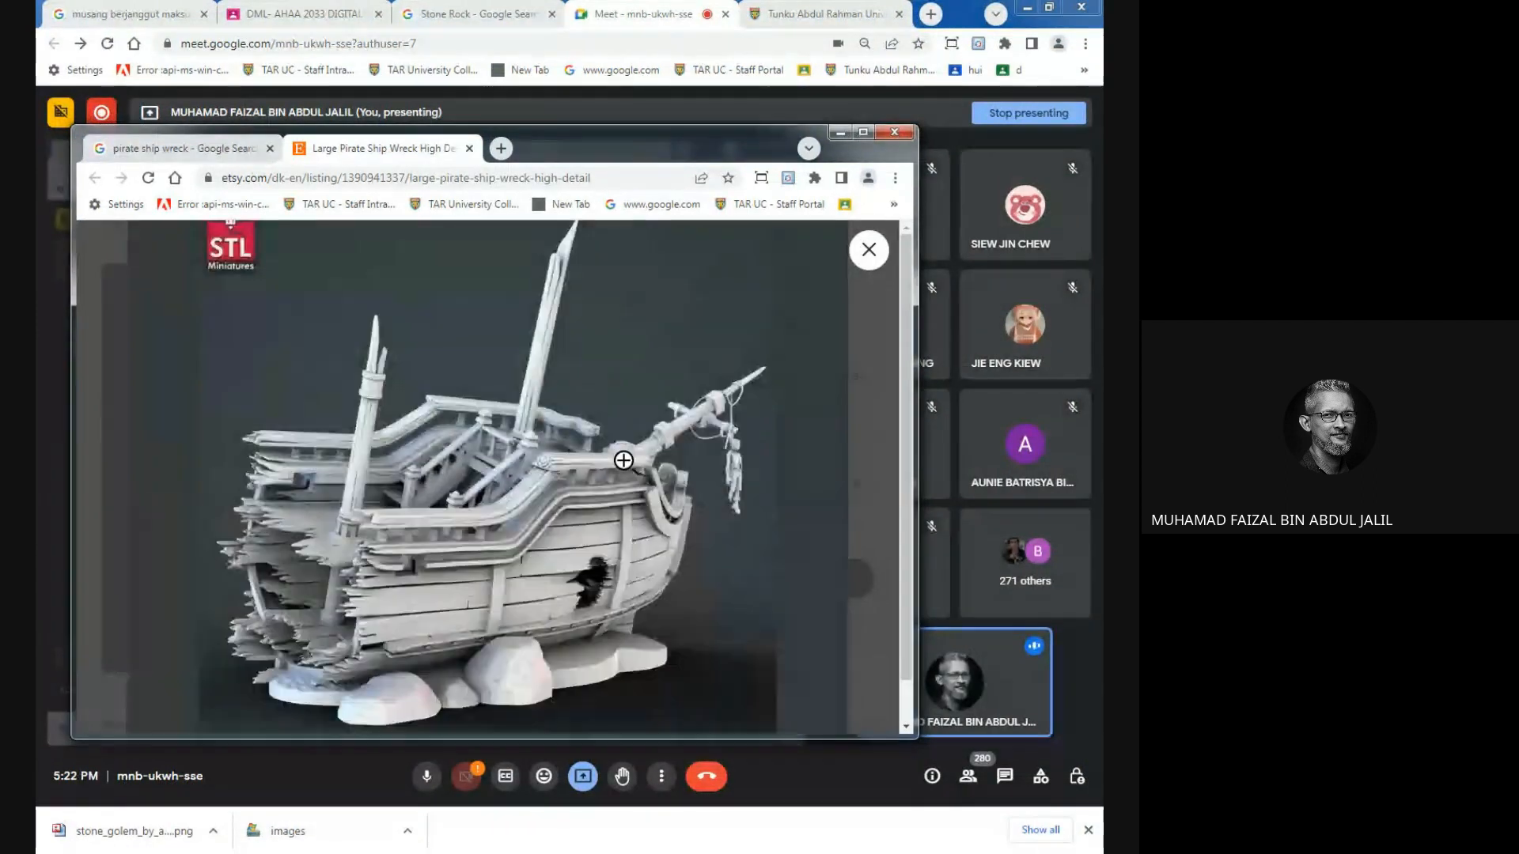
{"action": "right_click", "coordinate": [504, 445]}
{"action": "left_click", "coordinate": [550, 484]}
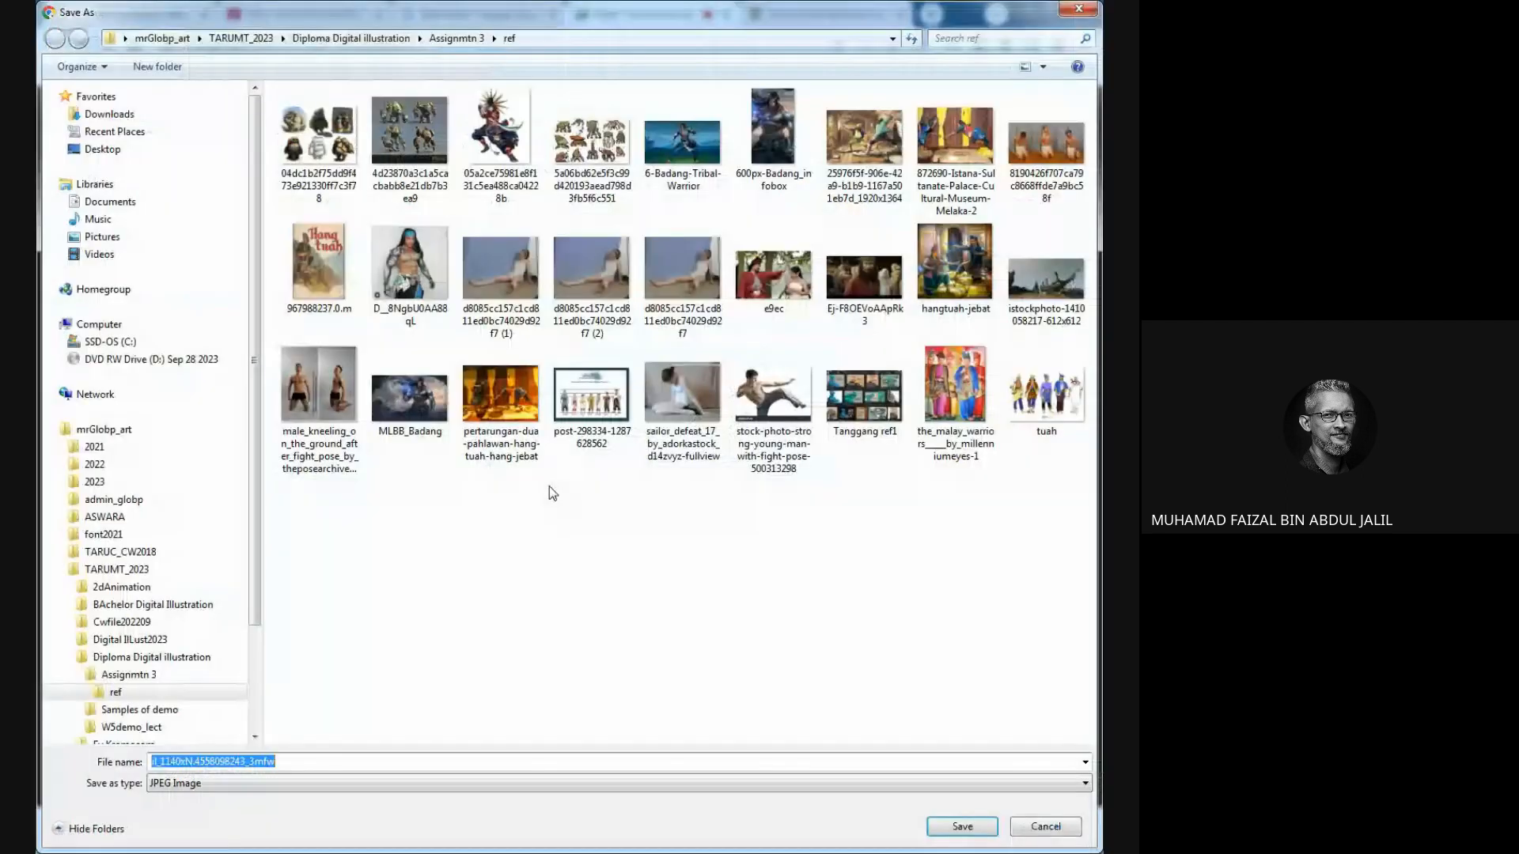
{"action": "left_click", "coordinate": [962, 826]}
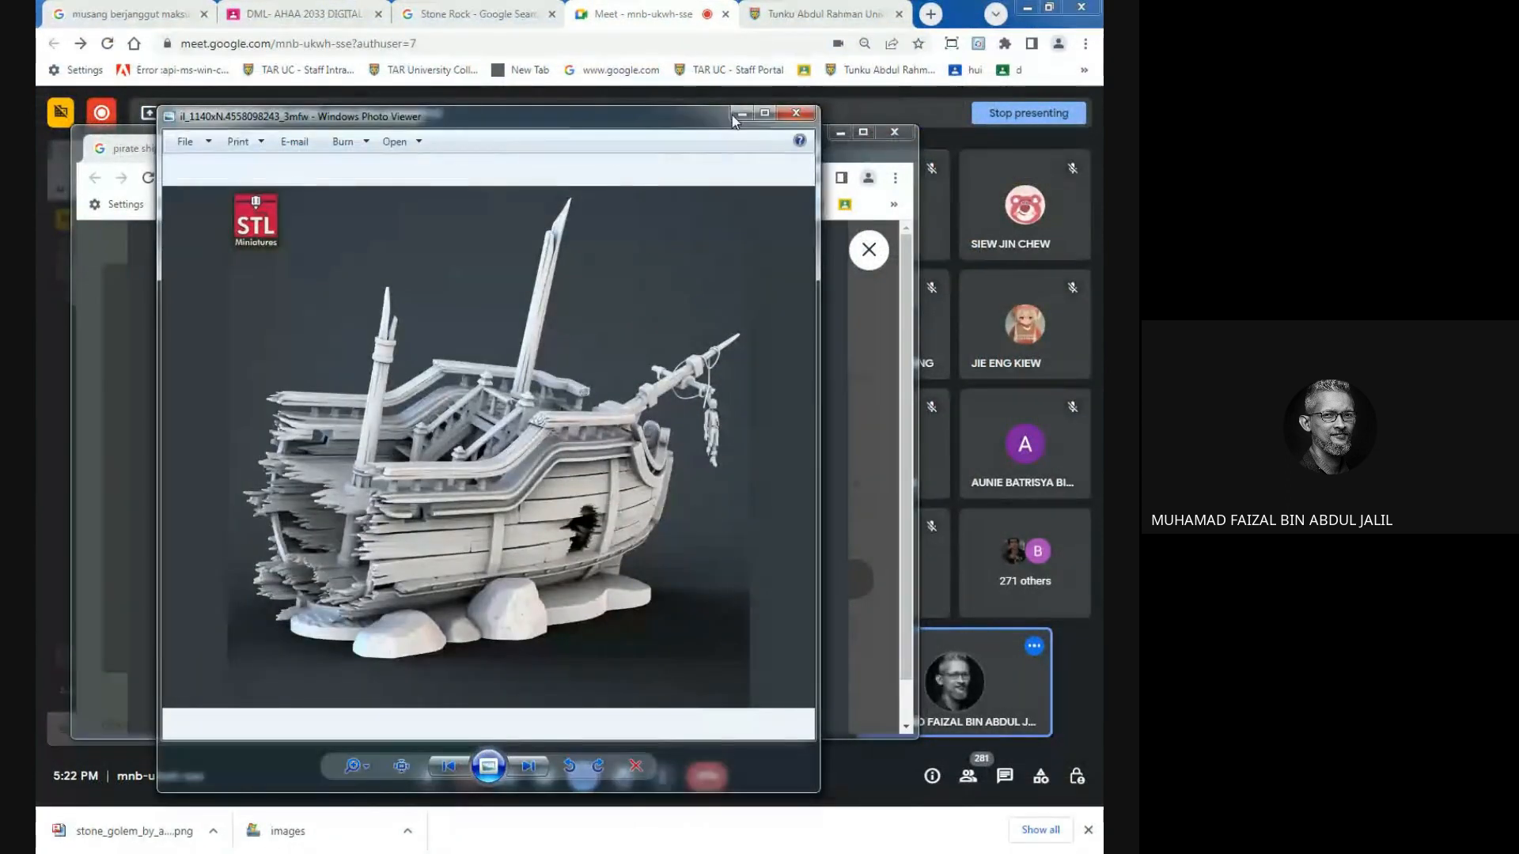
{"action": "left_click", "coordinate": [801, 109]}
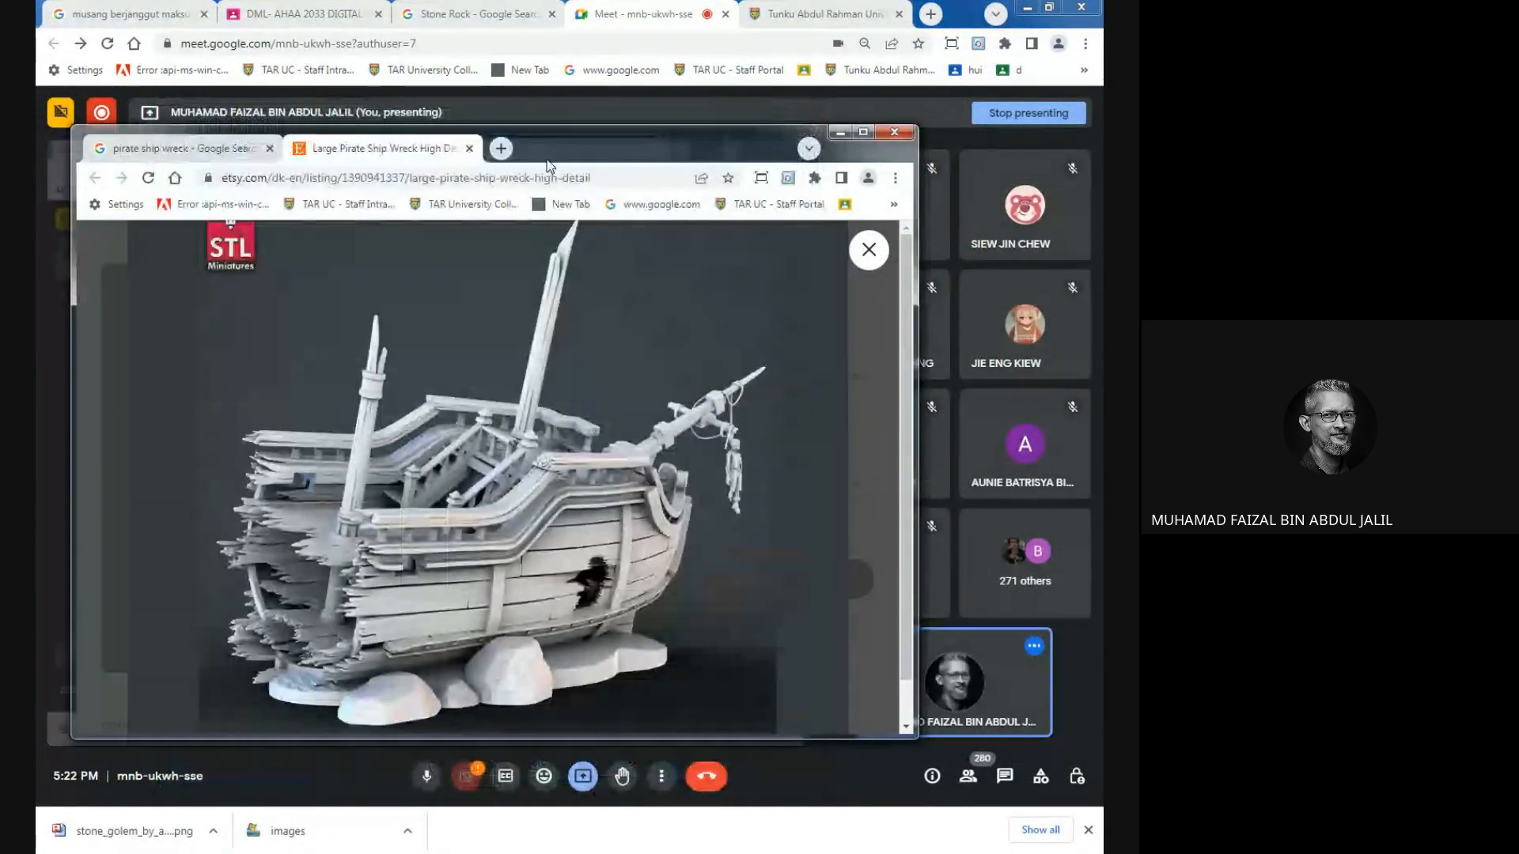
Close the Etsy listing and merge the pirate ship wreck results back into the main browser window.
{"action": "left_click", "coordinate": [470, 149]}
{"action": "left_click_drag", "start_coordinate": [606, 137], "coordinate": [435, 14]}
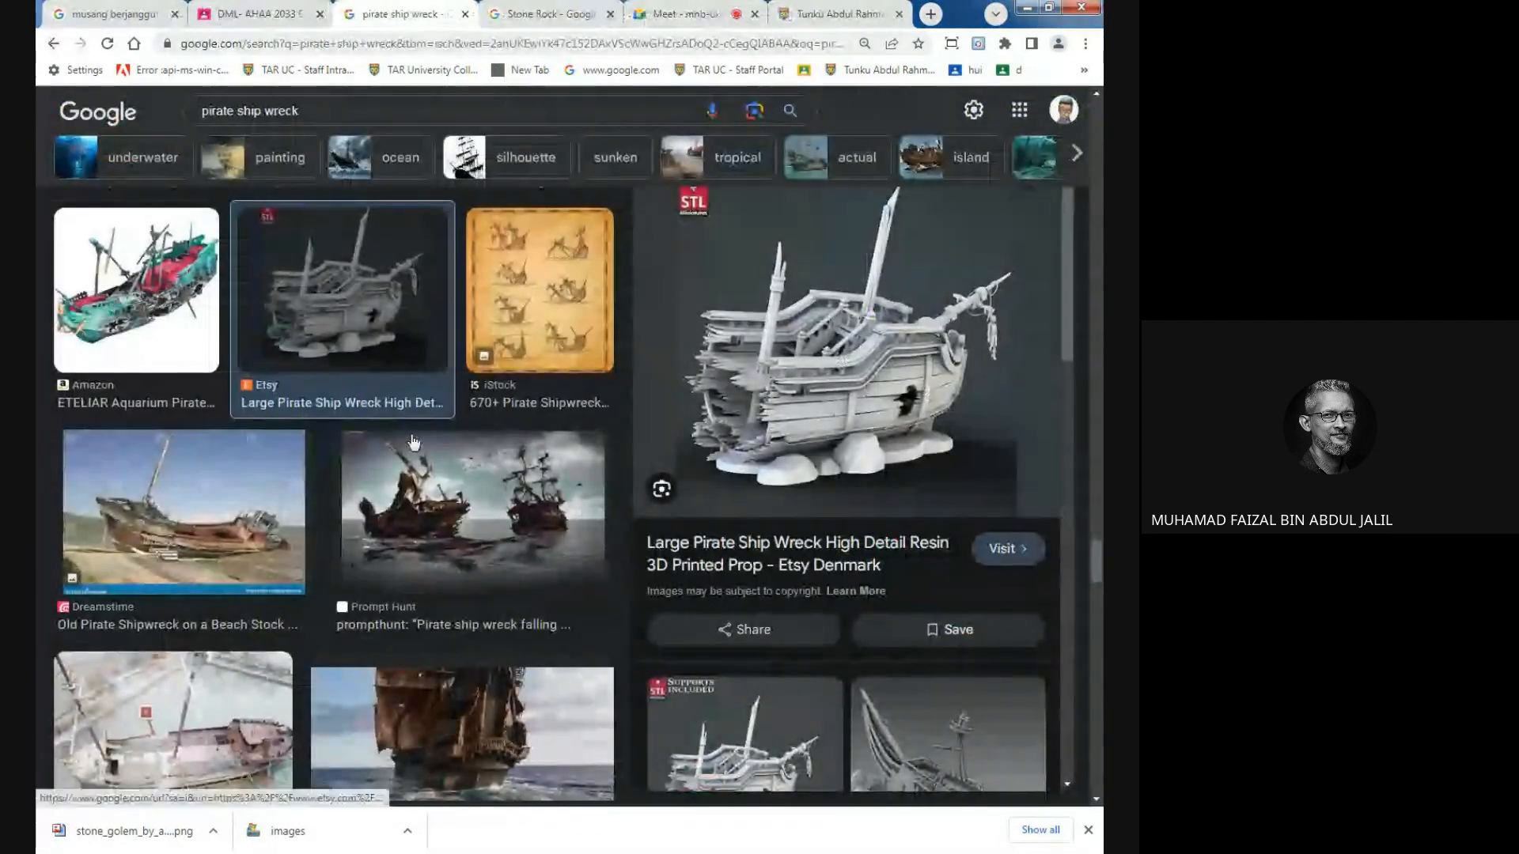
Save the iStock sheet of pirate shipwreck drawings as a JPEG in the ref folder and close its preview.
{"action": "left_click", "coordinate": [510, 310]}
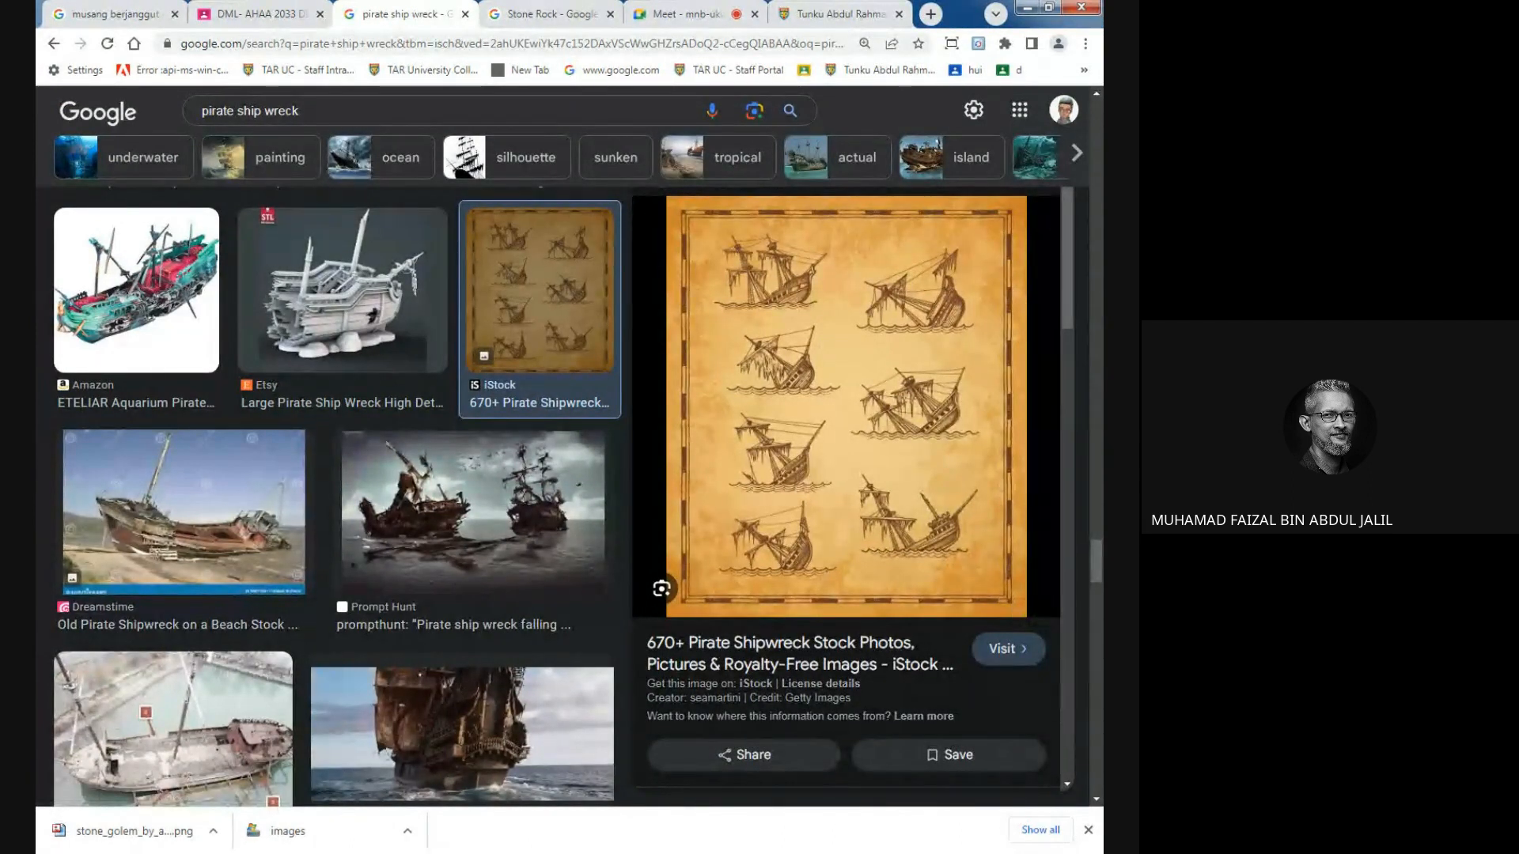
{"action": "right_click", "coordinate": [800, 365]}
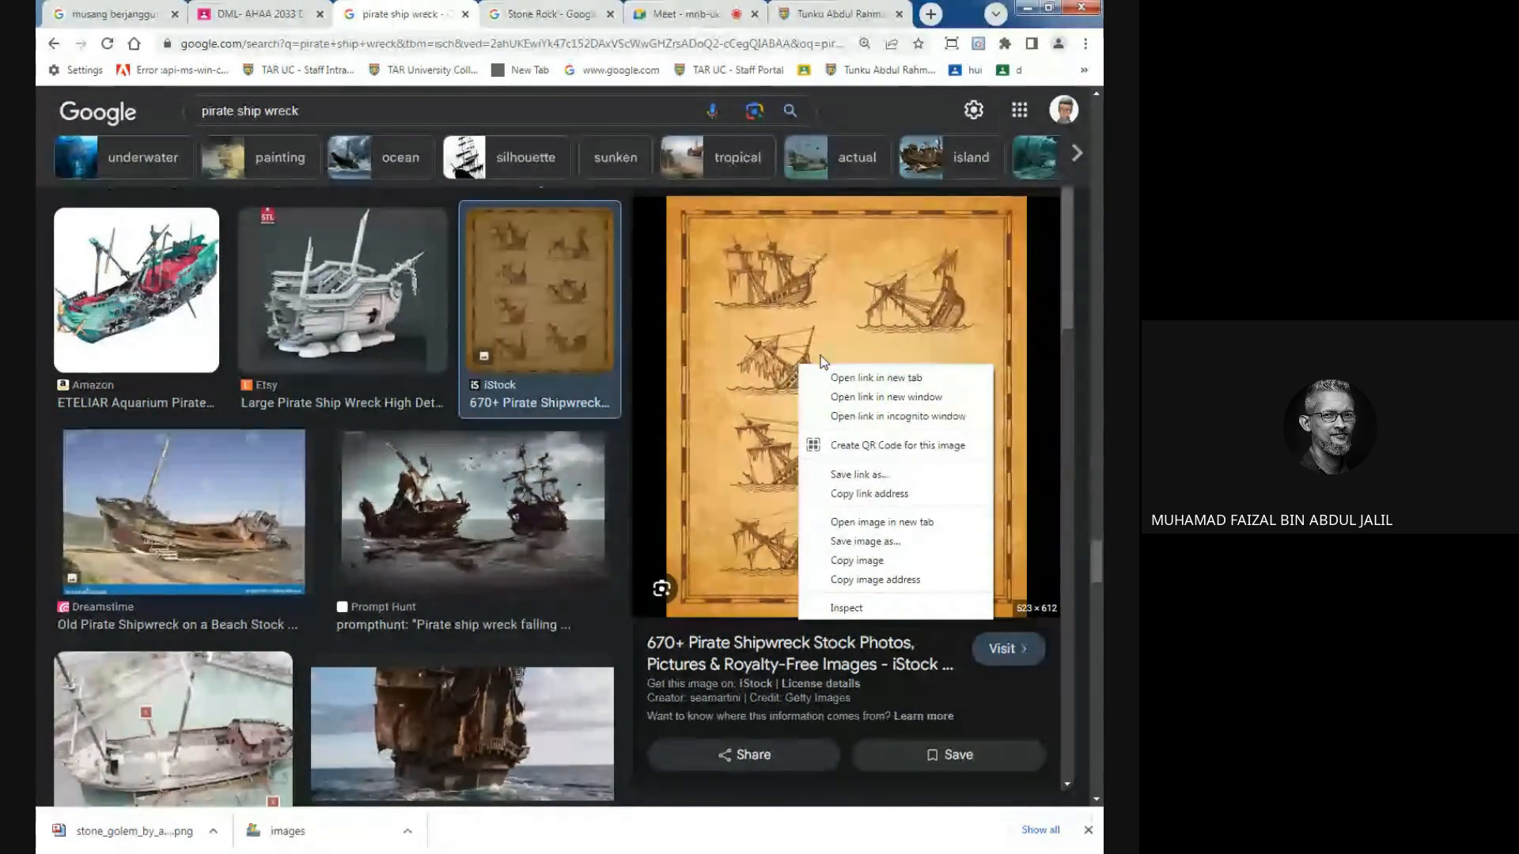
{"action": "left_click", "coordinate": [864, 545]}
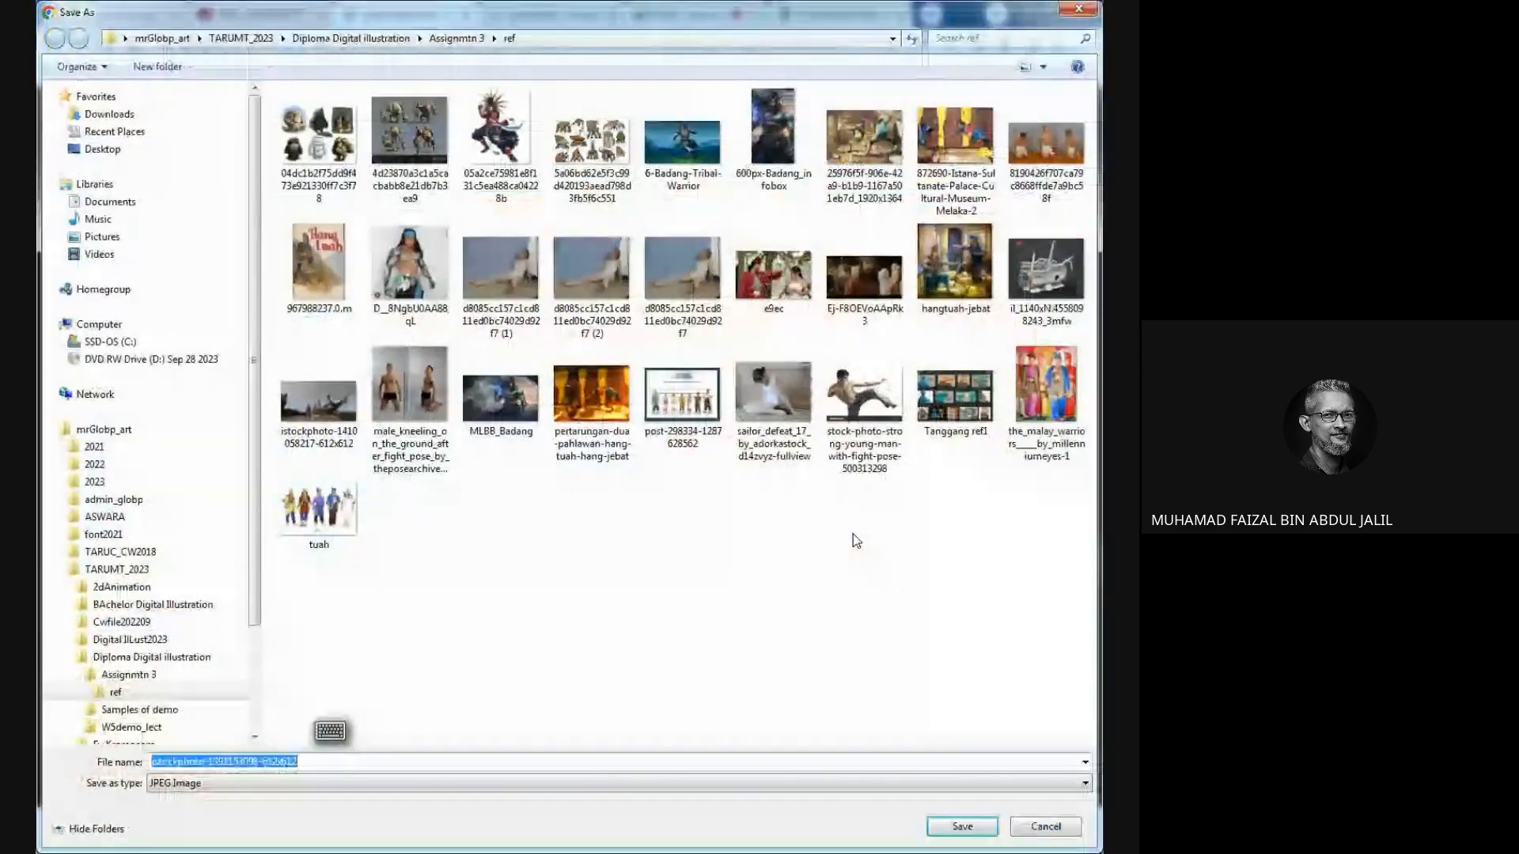
{"action": "left_click", "coordinate": [962, 826]}
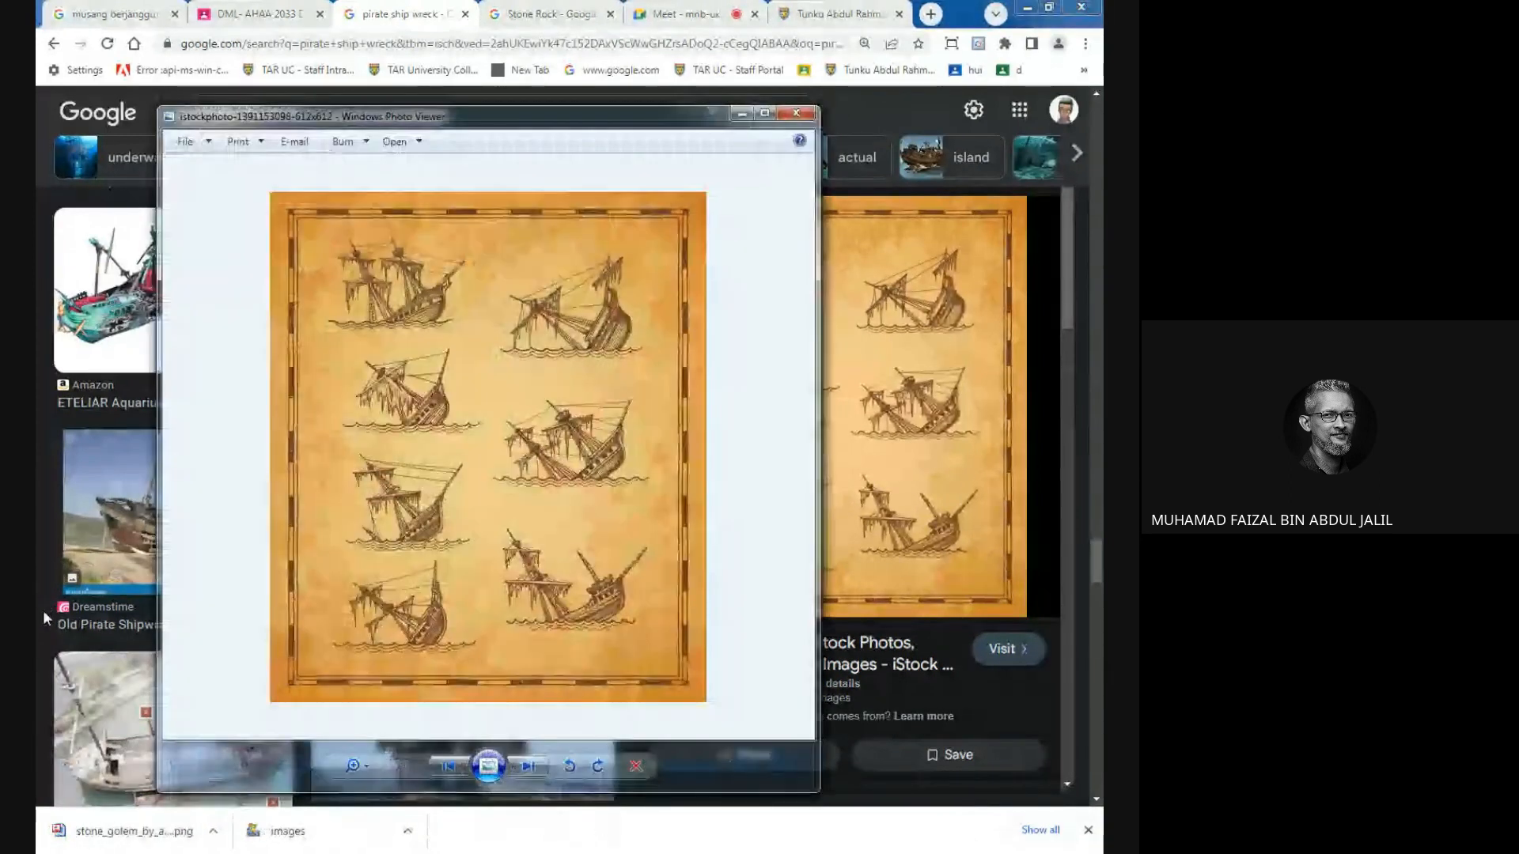
{"action": "left_click", "coordinate": [788, 117]}
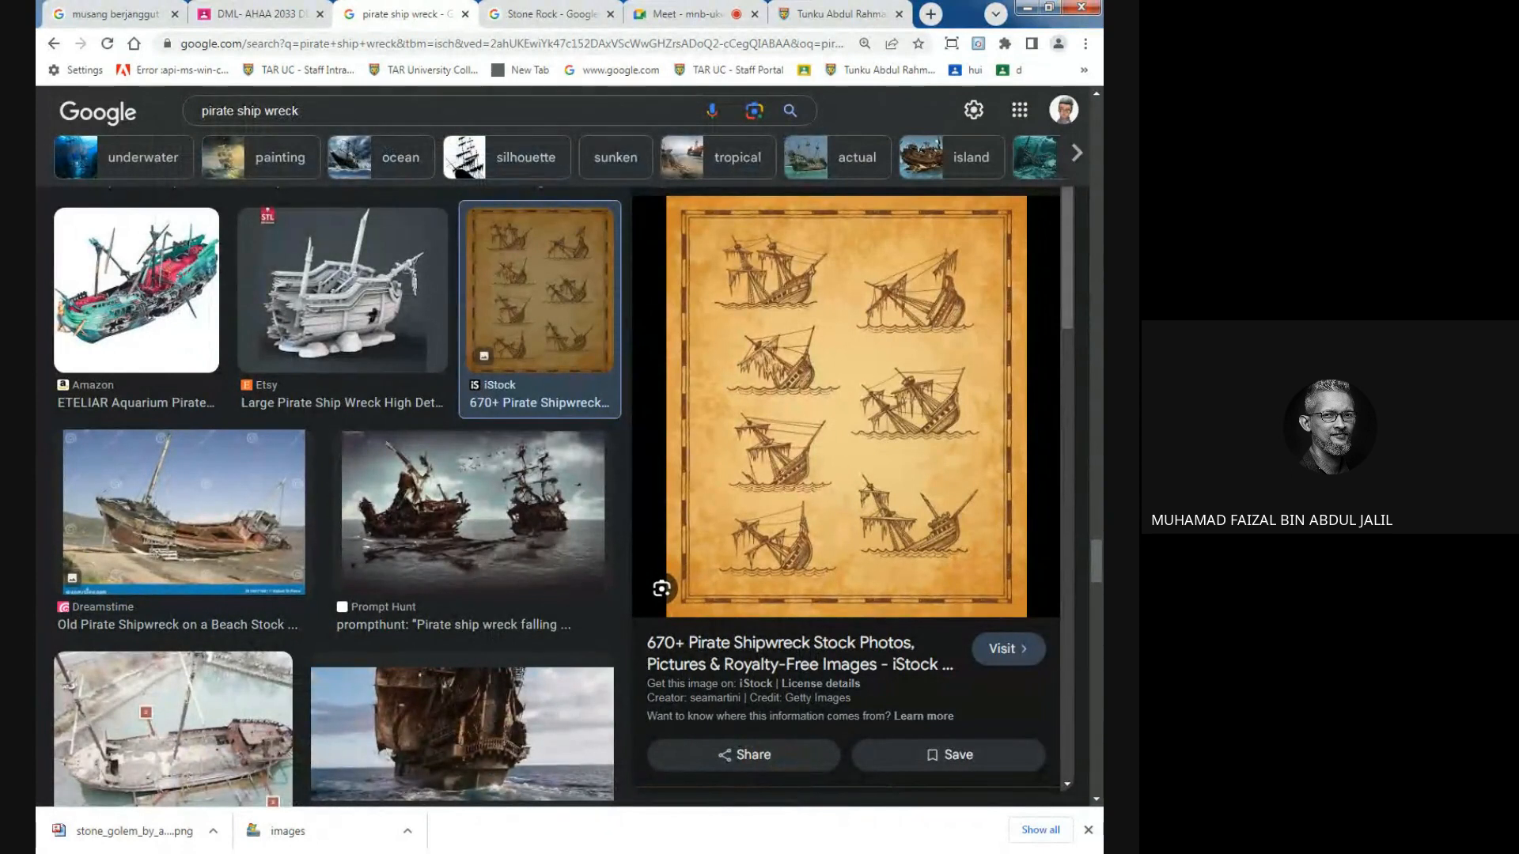
Switch to Photoshop, open il_1140xN.4558098243_3mfw.jpg from the ref folder, and lasso loosely around the whole ship and its rocks.
{"action": "key", "text": "alt+Tab"}
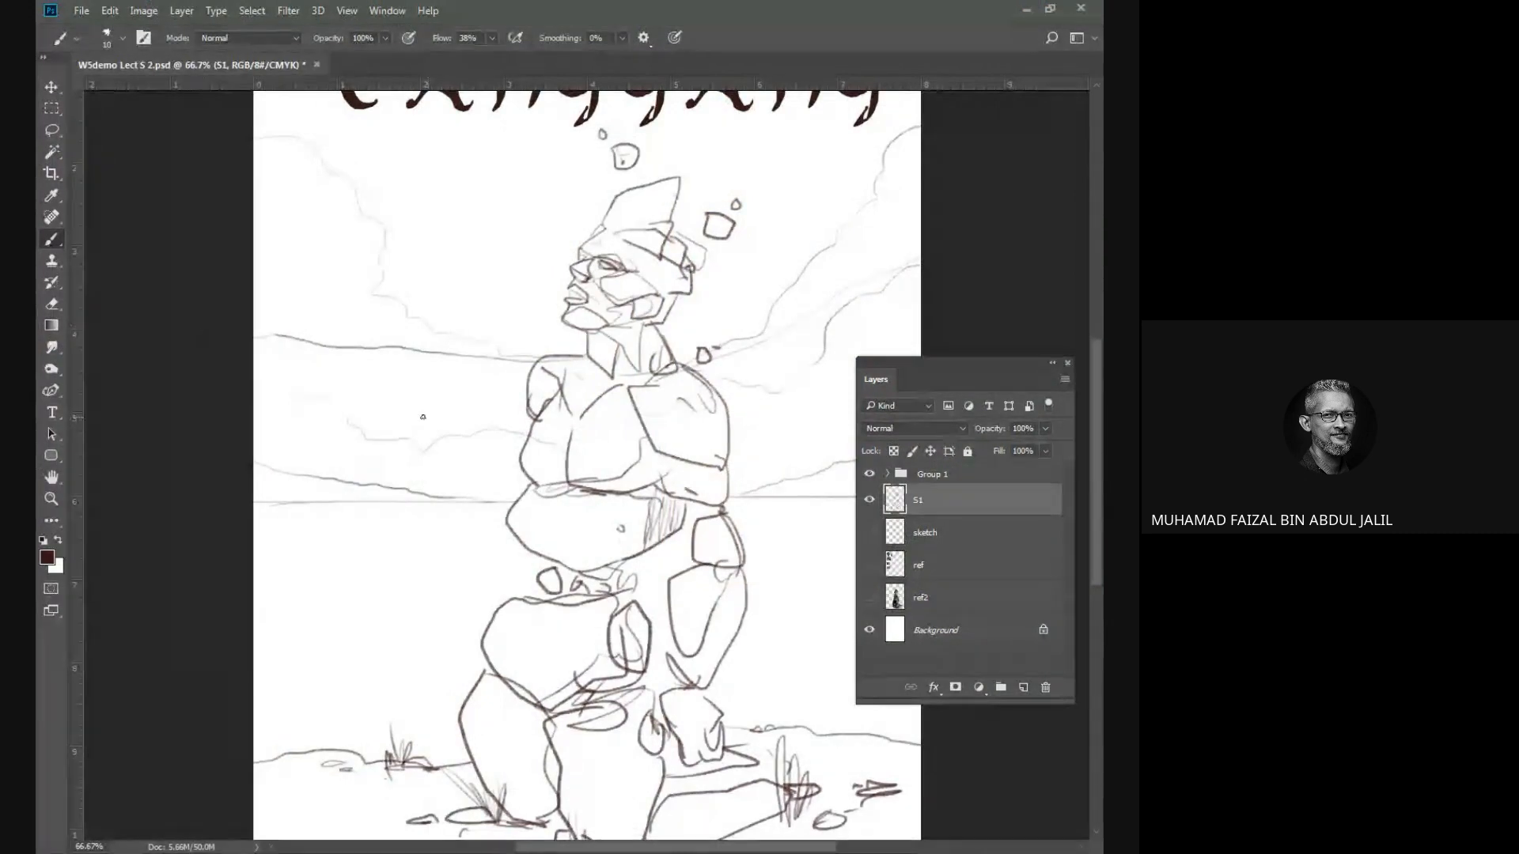
{"action": "key", "text": "ctrl+o"}
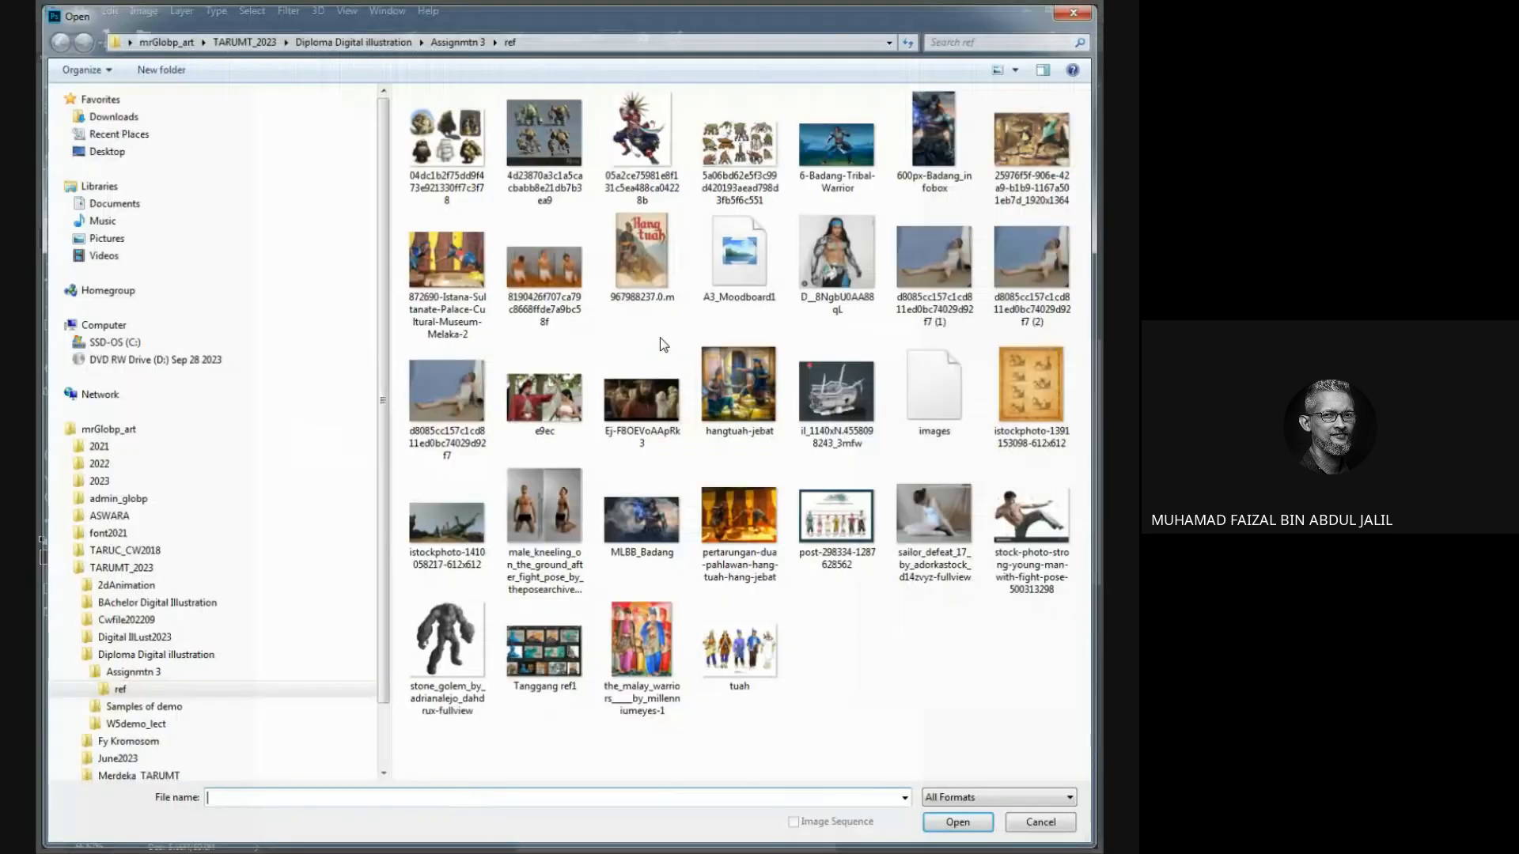
{"action": "double_click", "coordinate": [853, 405]}
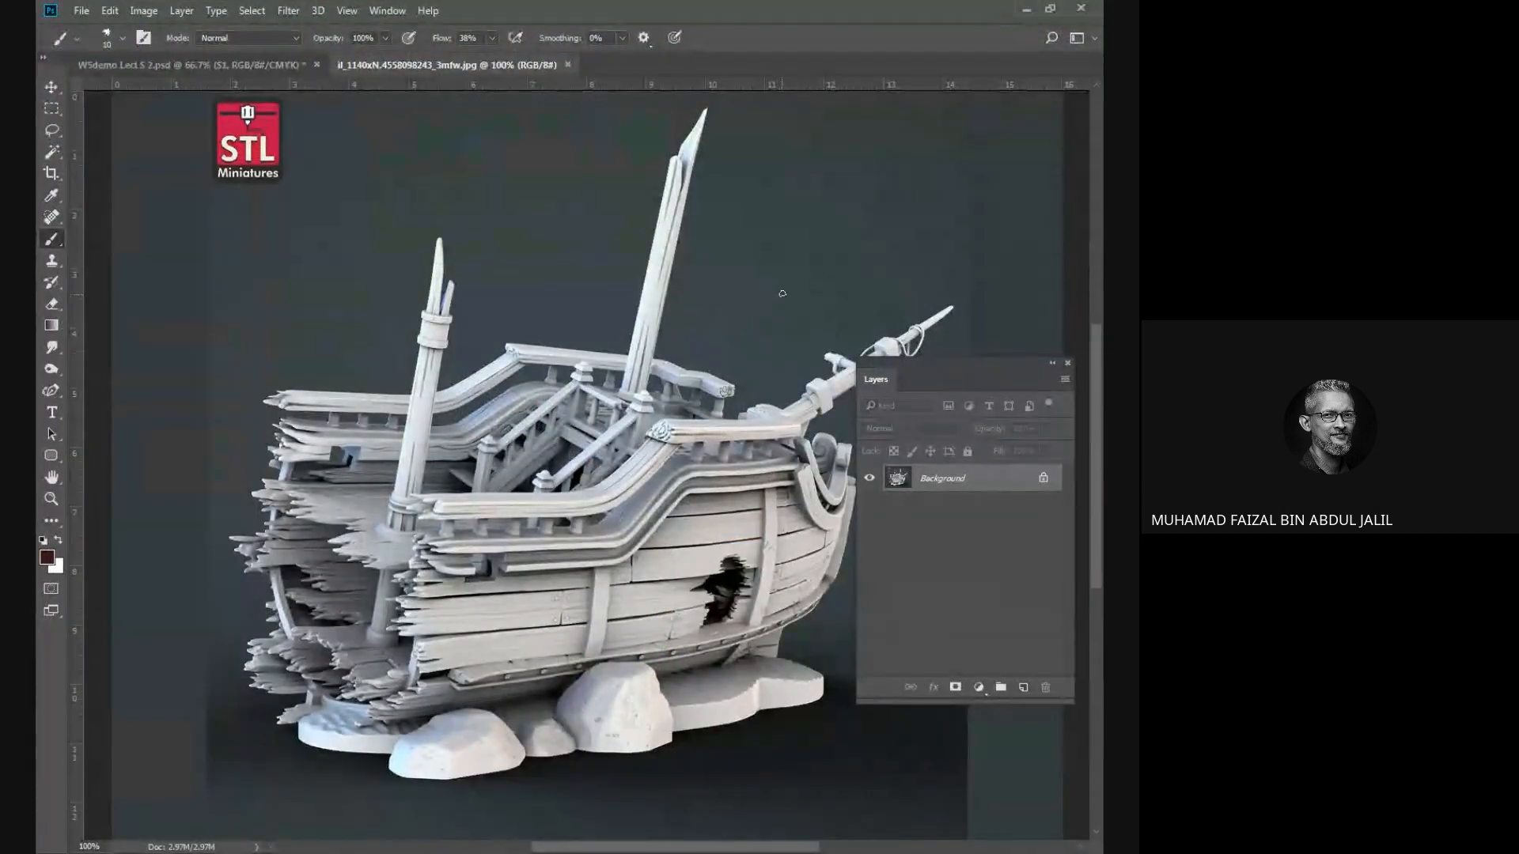
{"action": "key", "text": "l"}
{"action": "mouse_move", "coordinate": [934, 239]}
{"action": "left_mouse_down"}
{"action": "mouse_move", "coordinate": [762, 295]}
{"action": "mouse_move", "coordinate": [757, 160]}
{"action": "mouse_move", "coordinate": [732, 102]}
{"action": "mouse_move", "coordinate": [649, 118]}
{"action": "mouse_move", "coordinate": [576, 215]}
{"action": "mouse_move", "coordinate": [434, 206]}
{"action": "mouse_move", "coordinate": [337, 246]}
{"action": "mouse_move", "coordinate": [248, 348]}
{"action": "mouse_move", "coordinate": [223, 429]}
{"action": "mouse_move", "coordinate": [245, 742]}
{"action": "mouse_move", "coordinate": [490, 798]}
{"action": "mouse_move", "coordinate": [648, 780]}
{"action": "mouse_move", "coordinate": [836, 719]}
{"action": "mouse_move", "coordinate": [895, 440]}
{"action": "mouse_move", "coordinate": [948, 385]}
{"action": "mouse_move", "coordinate": [968, 332]}
{"action": "mouse_move", "coordinate": [964, 295]}
{"action": "mouse_move", "coordinate": [934, 241]}
{"action": "left_mouse_up"}
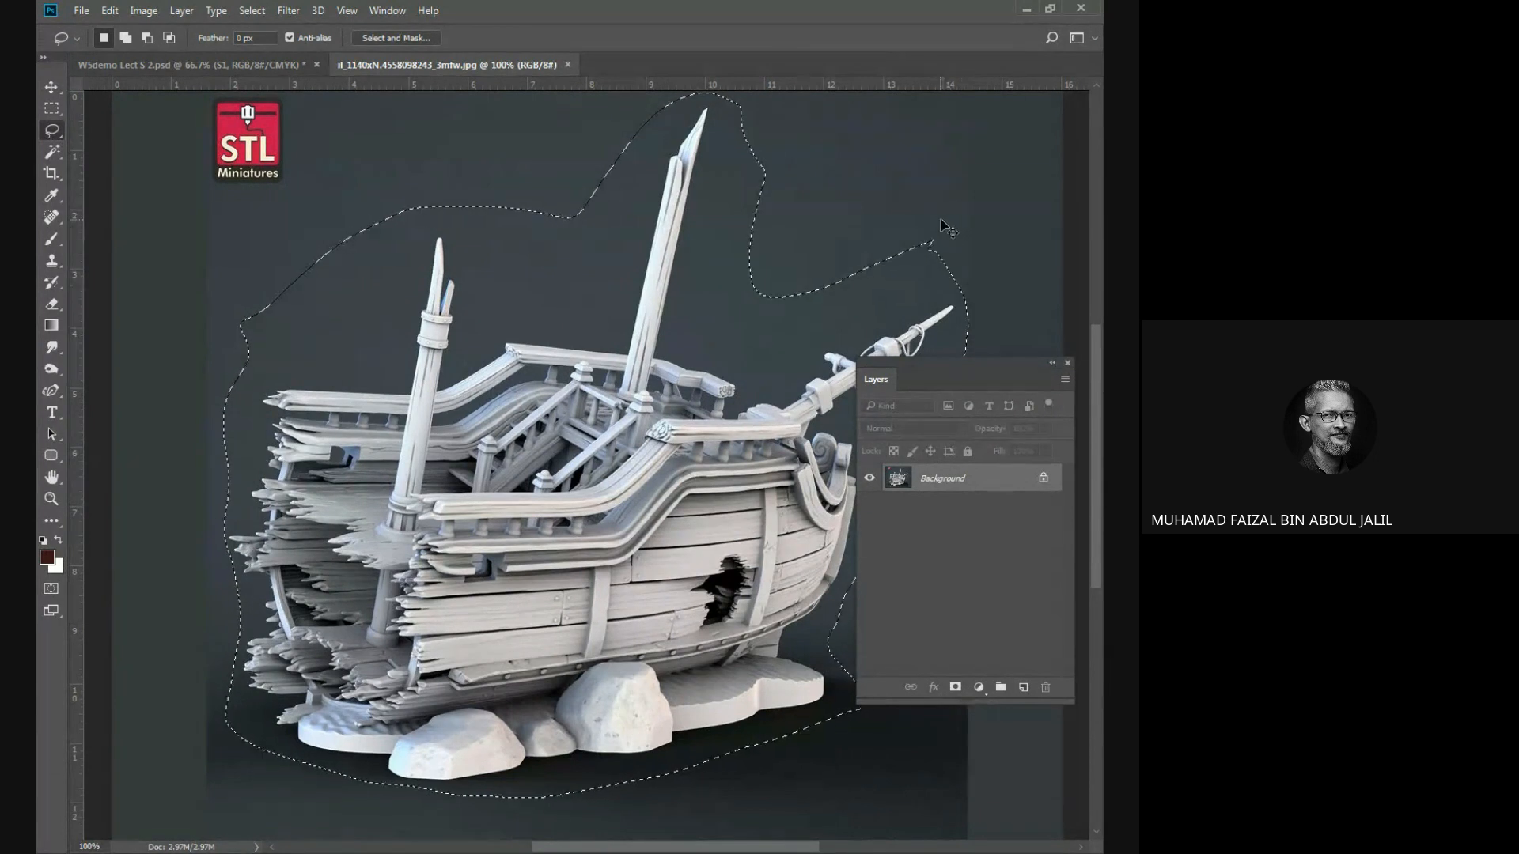
Close the ship photo and paste the lassoed ship as a new layer directly above the sketch layer in the poster.
{"action": "key", "text": "ctrl+w"}
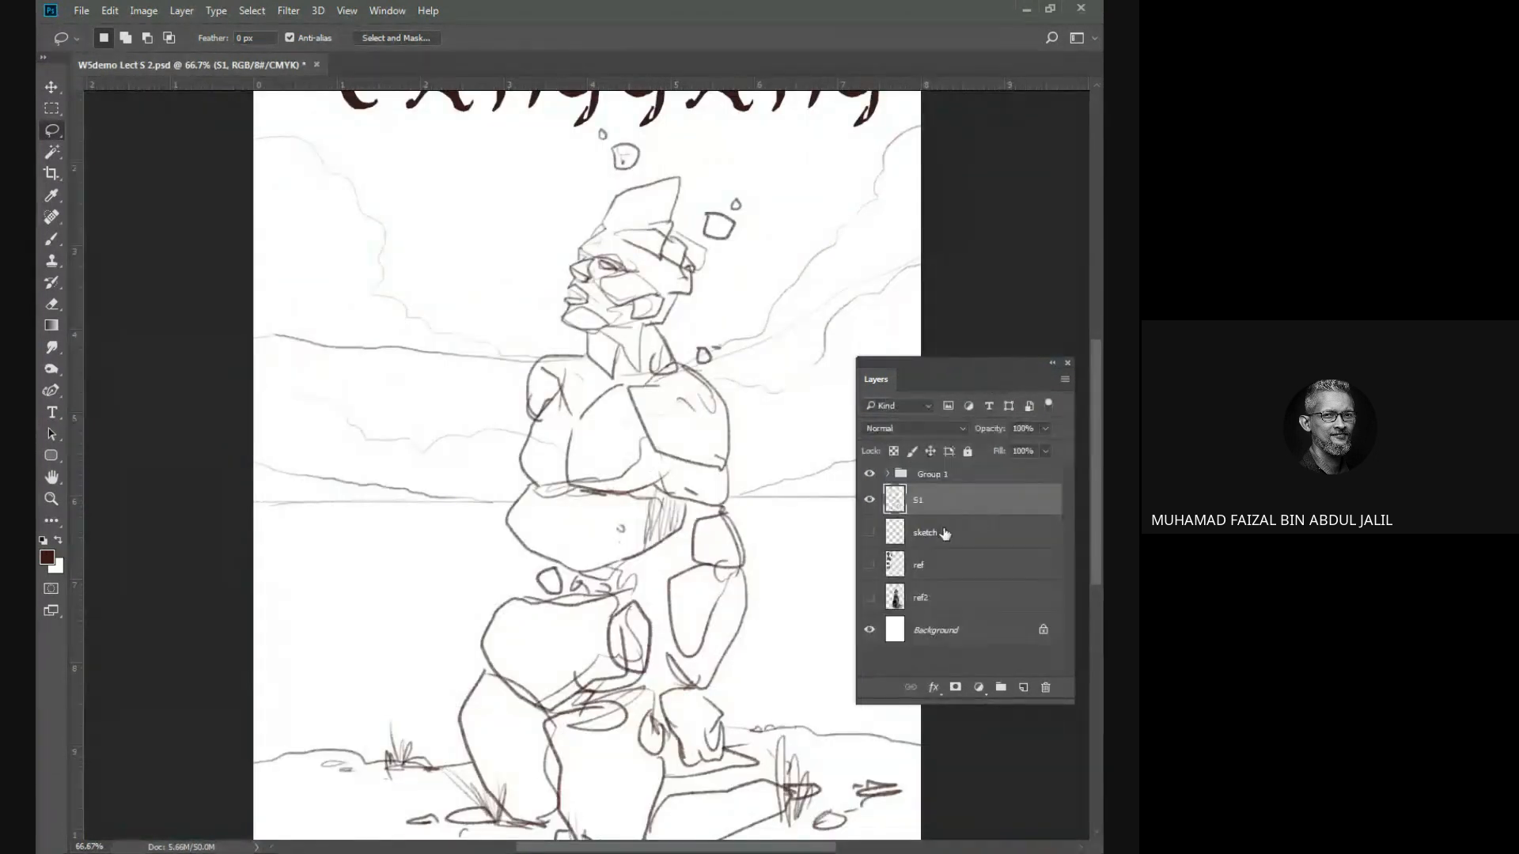
{"action": "left_click", "coordinate": [944, 534]}
{"action": "key", "text": "ctrl+v"}
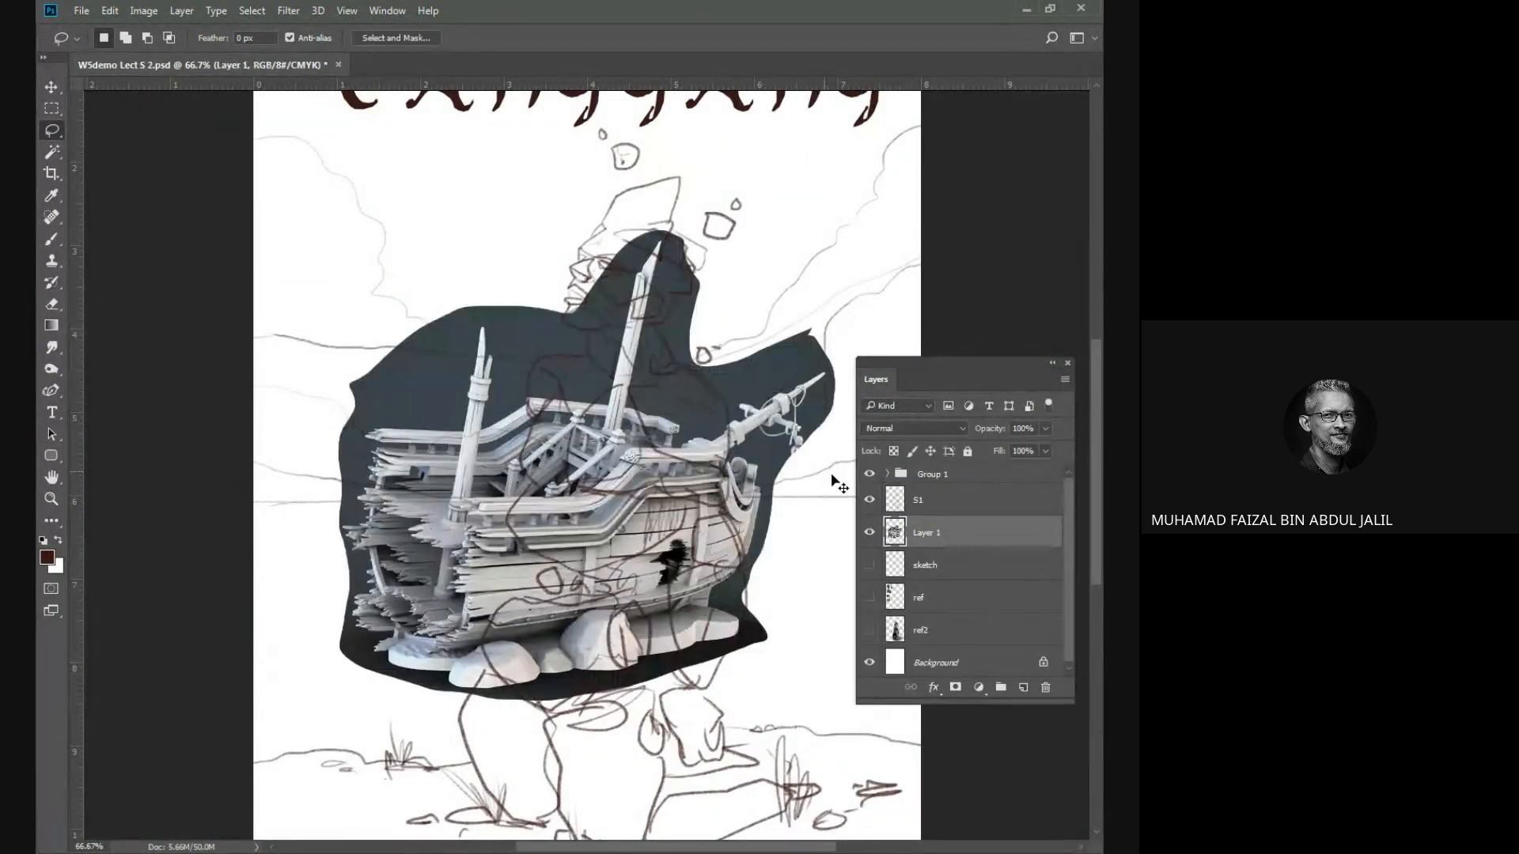
Scale the pasted ship proportionally to about 25% and place it just below the horizon, beside the figure's waist on the open side.
{"action": "key", "text": "ctrl+t"}
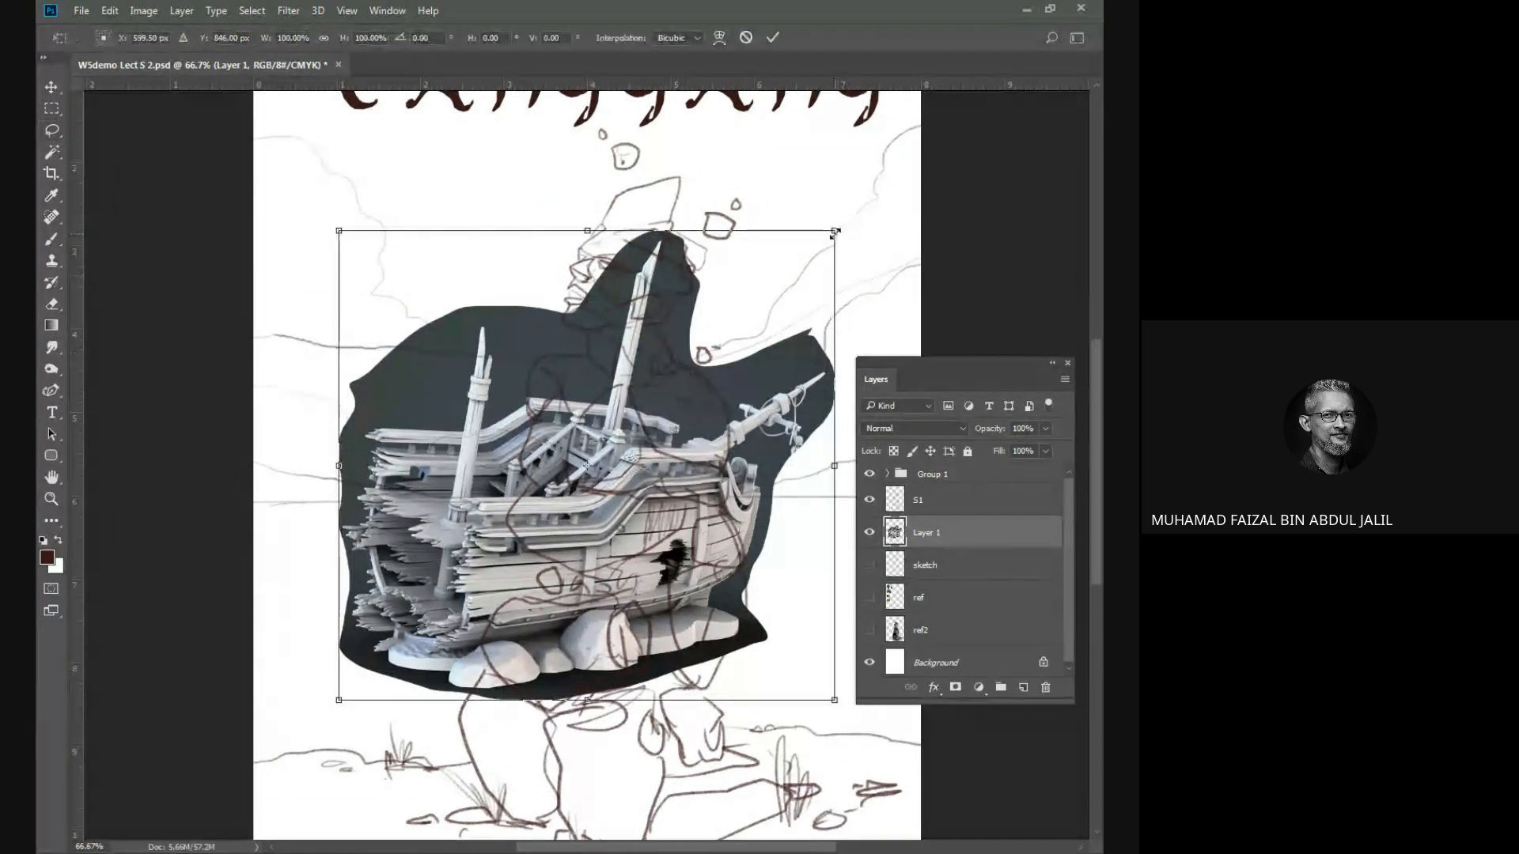
{"action": "left_click_drag", "start_coordinate": [835, 232], "coordinate": [714, 269]}
{"action": "key", "text": "ctrl+z"}
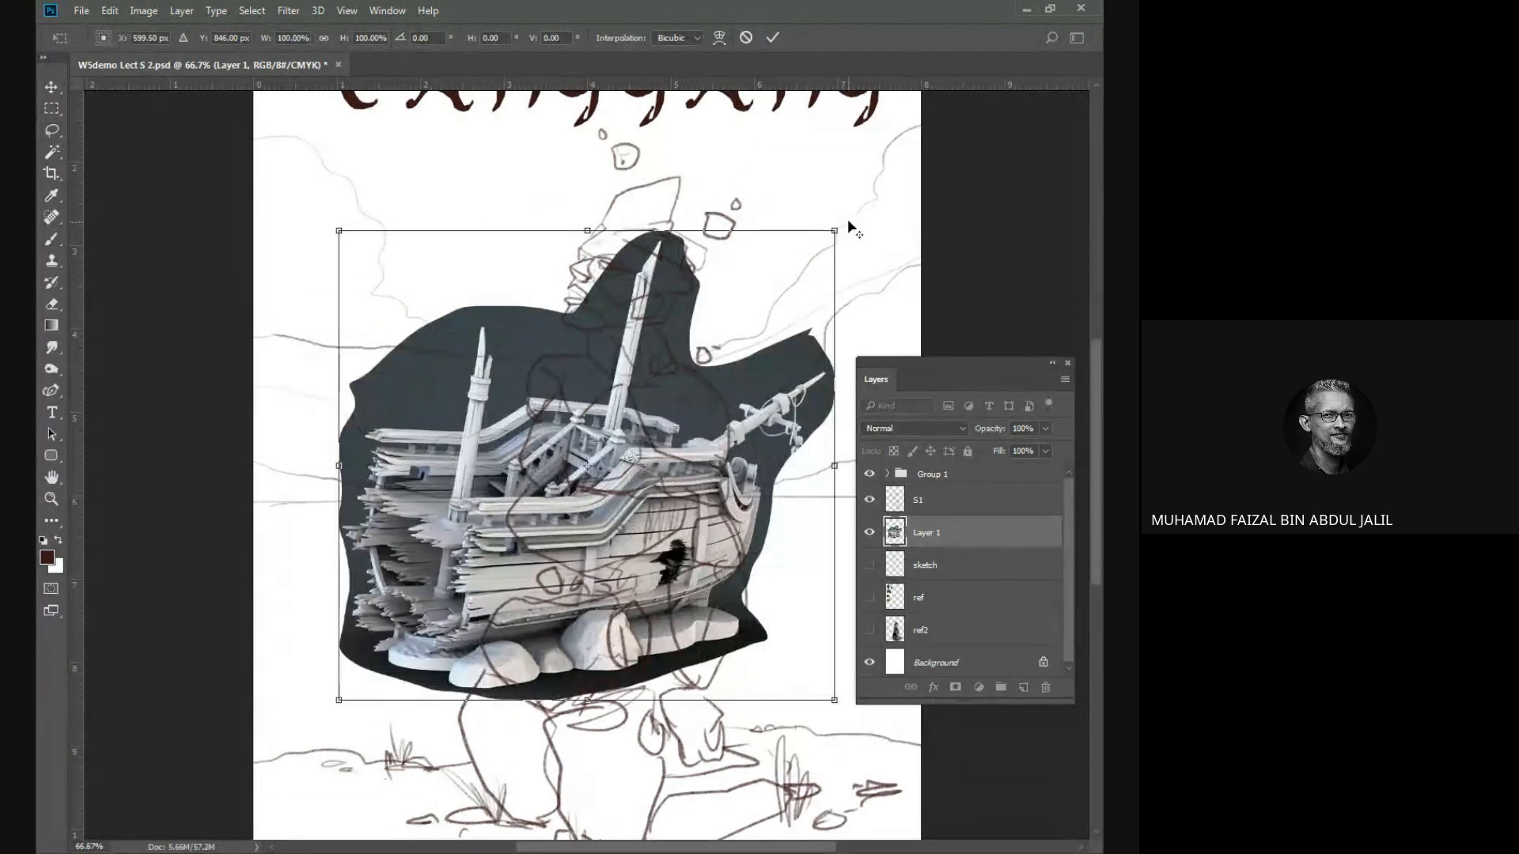
{"action": "left_click_drag", "start_coordinate": [835, 230], "coordinate": [677, 381]}
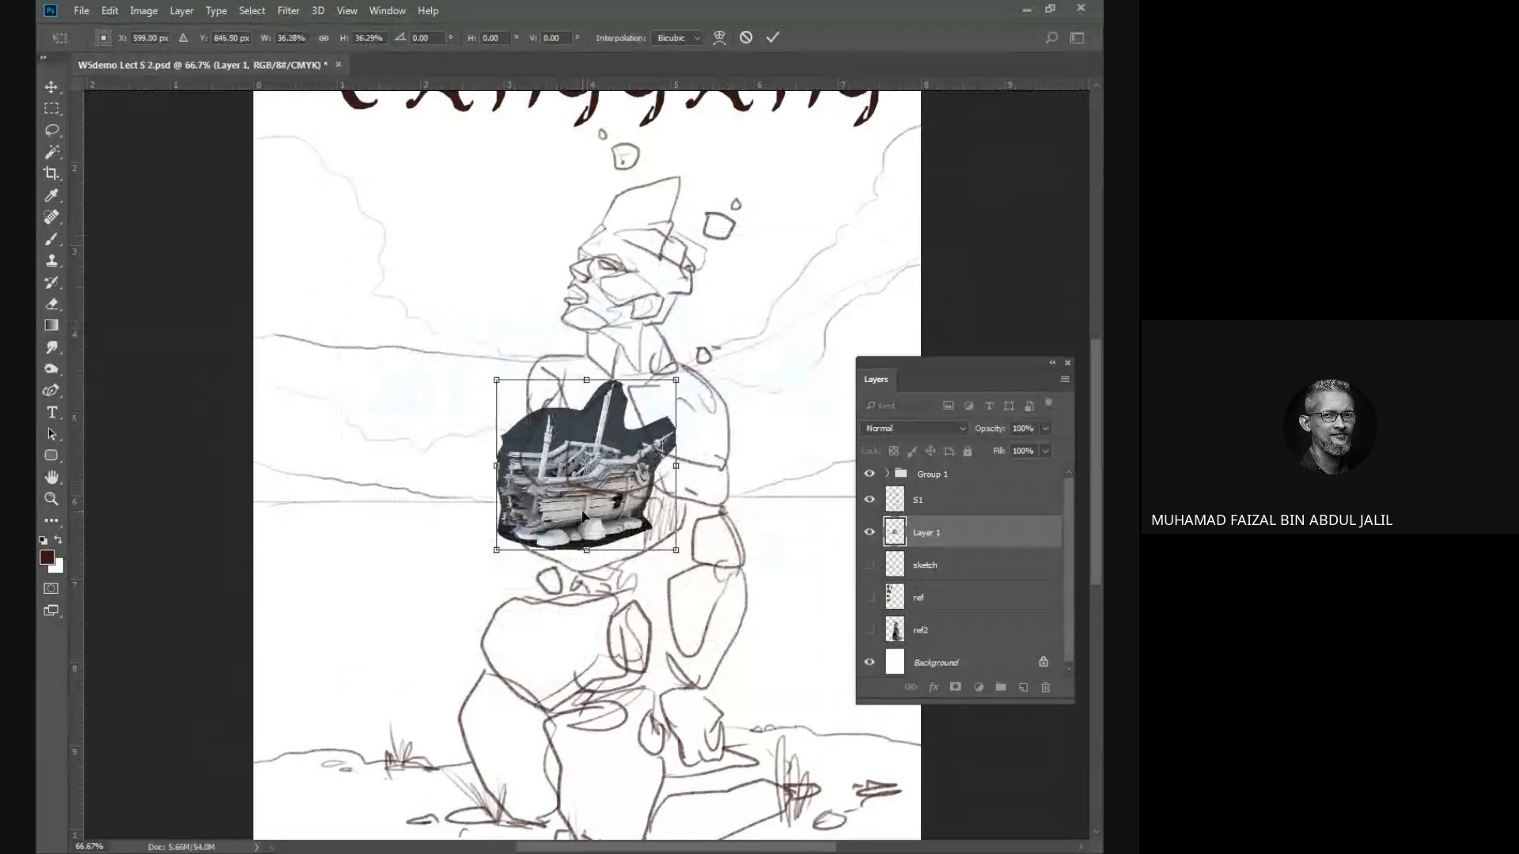
{"action": "left_click_drag", "start_coordinate": [582, 515], "coordinate": [382, 588]}
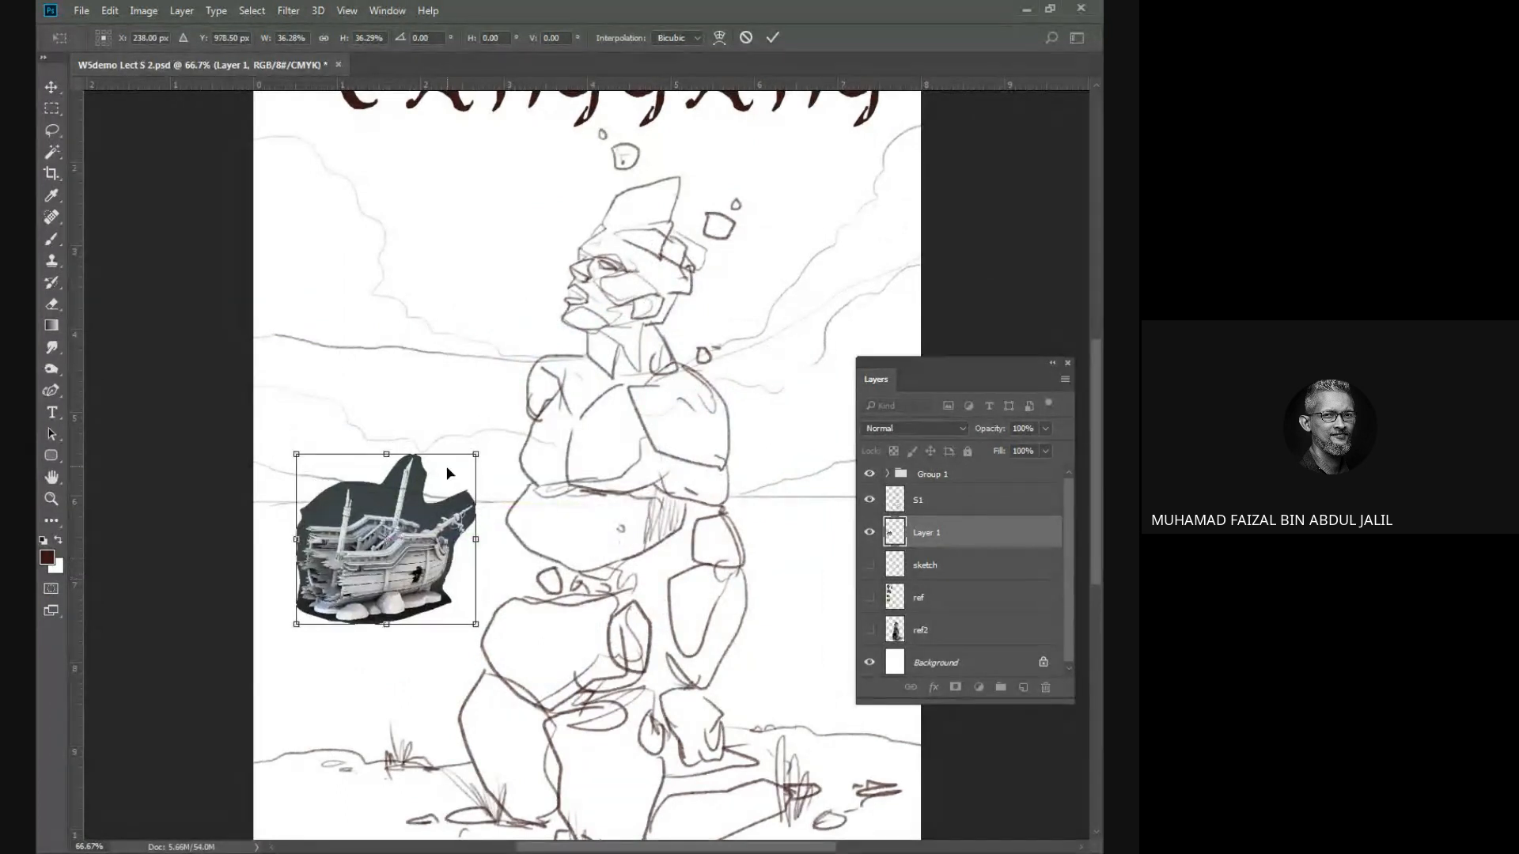
{"action": "key", "text": "Left"}
{"action": "left_click_drag", "start_coordinate": [477, 450], "coordinate": [447, 480]}
{"action": "left_click_drag", "start_coordinate": [420, 544], "coordinate": [424, 530]}
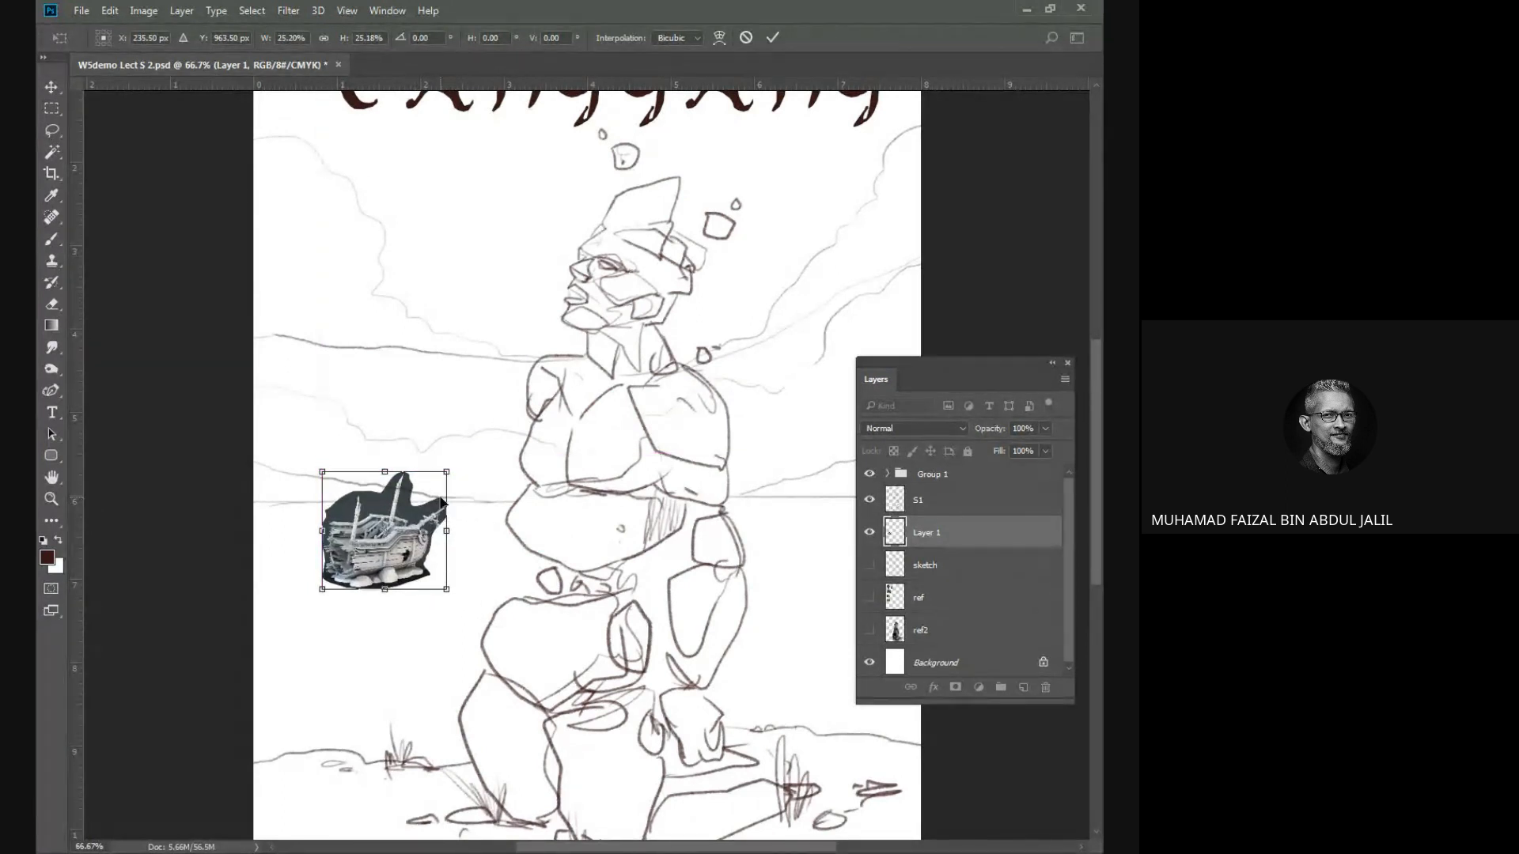
{"action": "key", "text": "Return"}
Flip the pasted ship horizontally.
{"action": "left_click", "coordinate": [144, 10]}
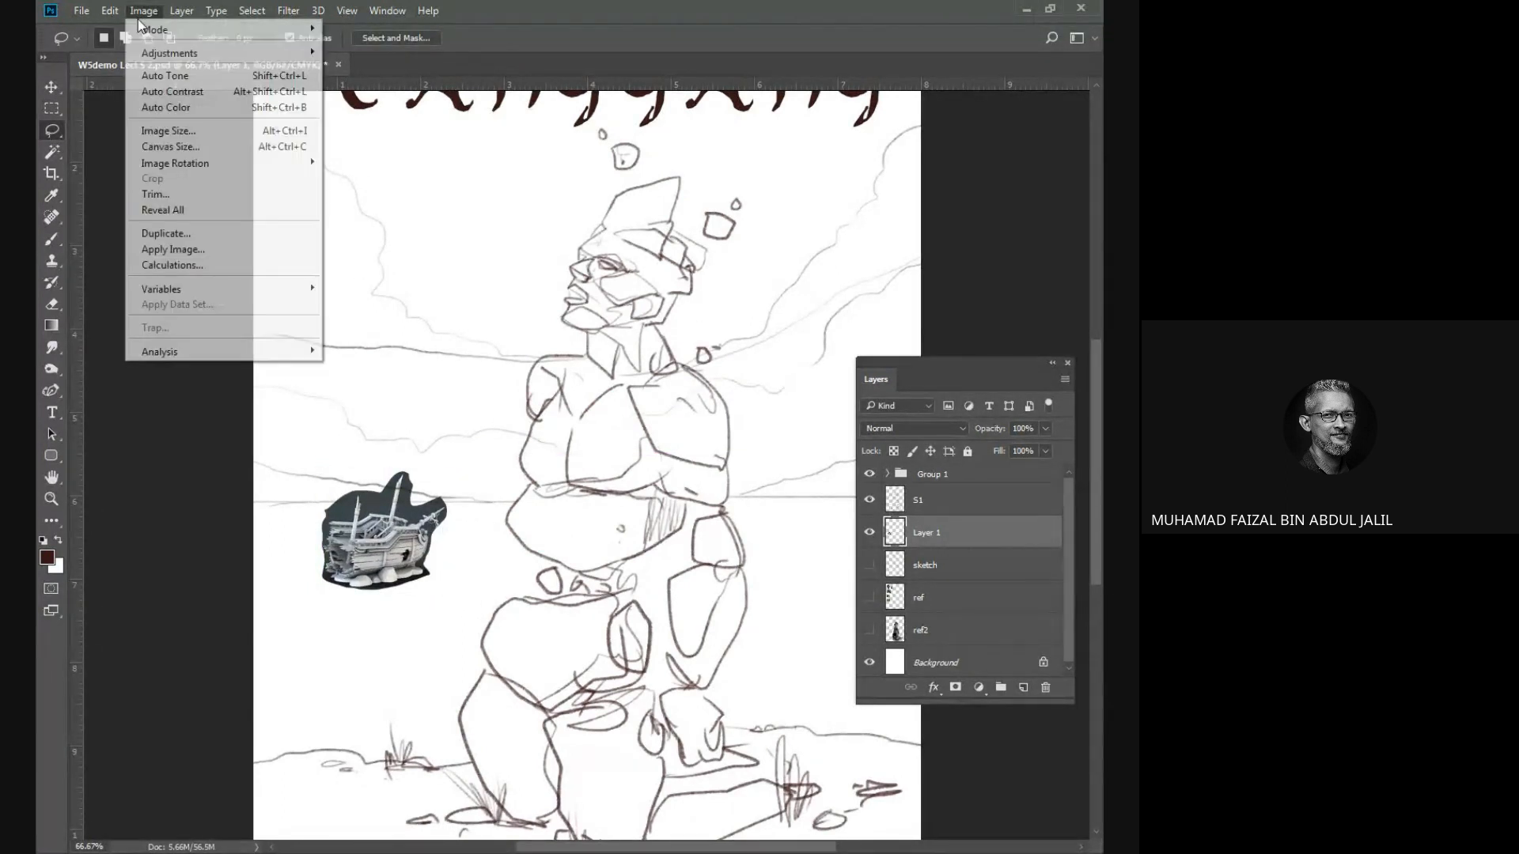
{"action": "mouse_move", "coordinate": [198, 369]}
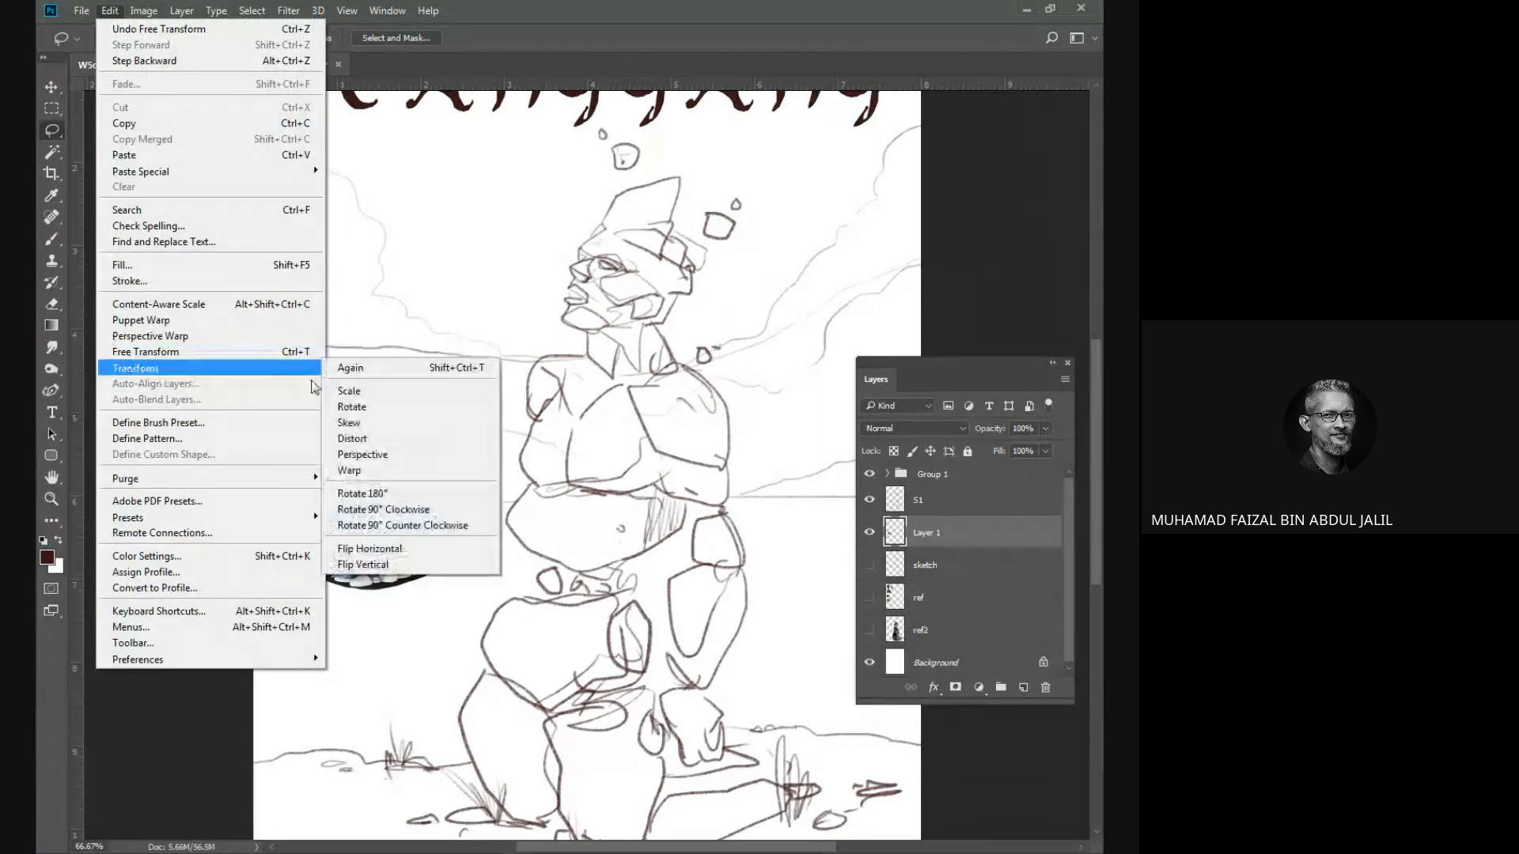
{"action": "left_click", "coordinate": [424, 529]}
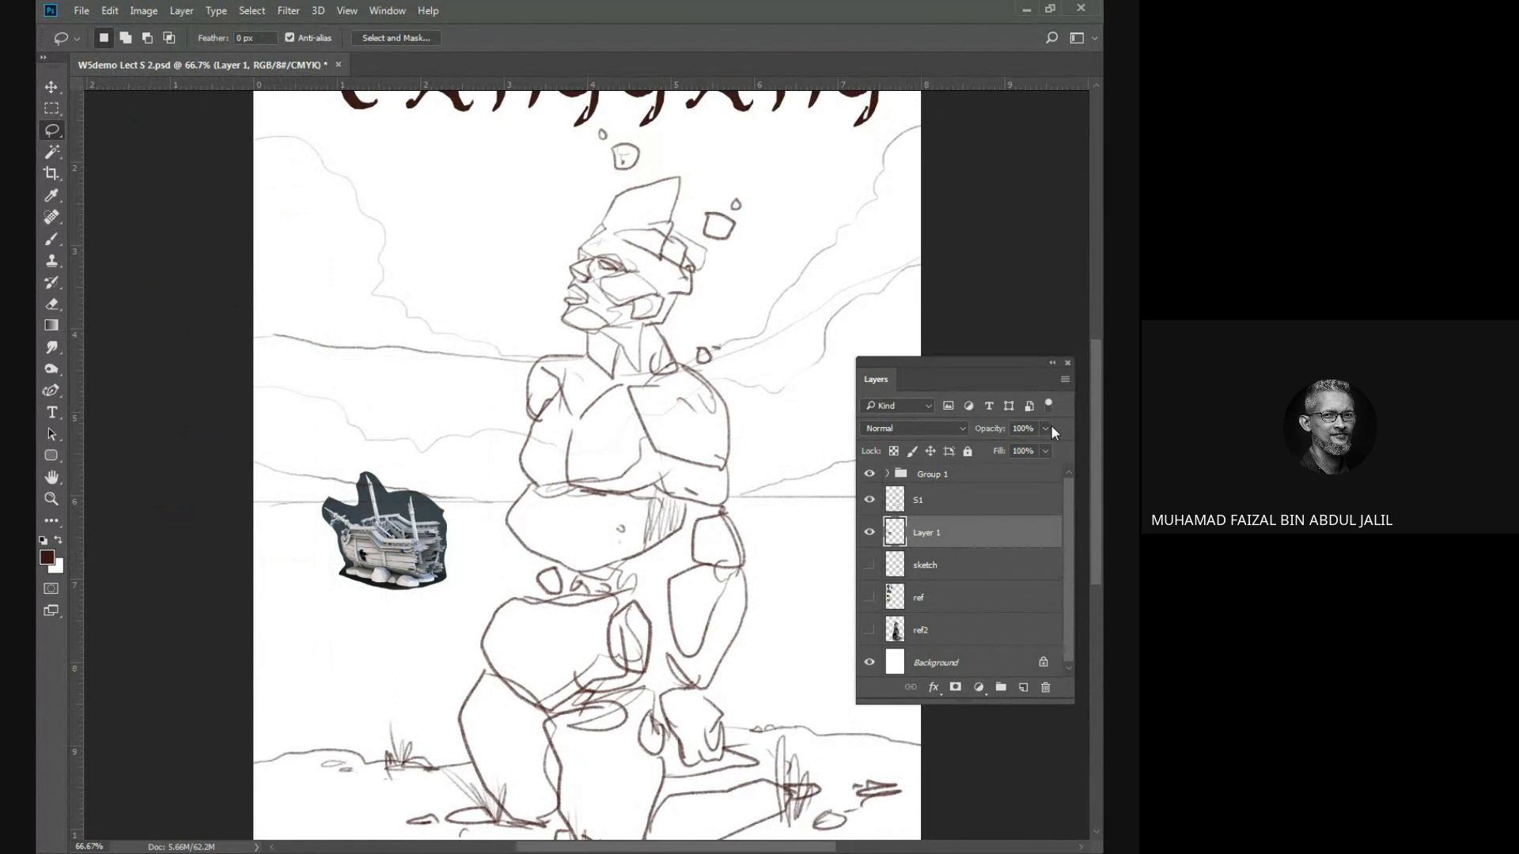
Lower the ship layer's opacity to 41% and move the ship slightly down, further below the horizon line.
{"action": "left_click_drag", "start_coordinate": [1029, 455], "coordinate": [1000, 448]}
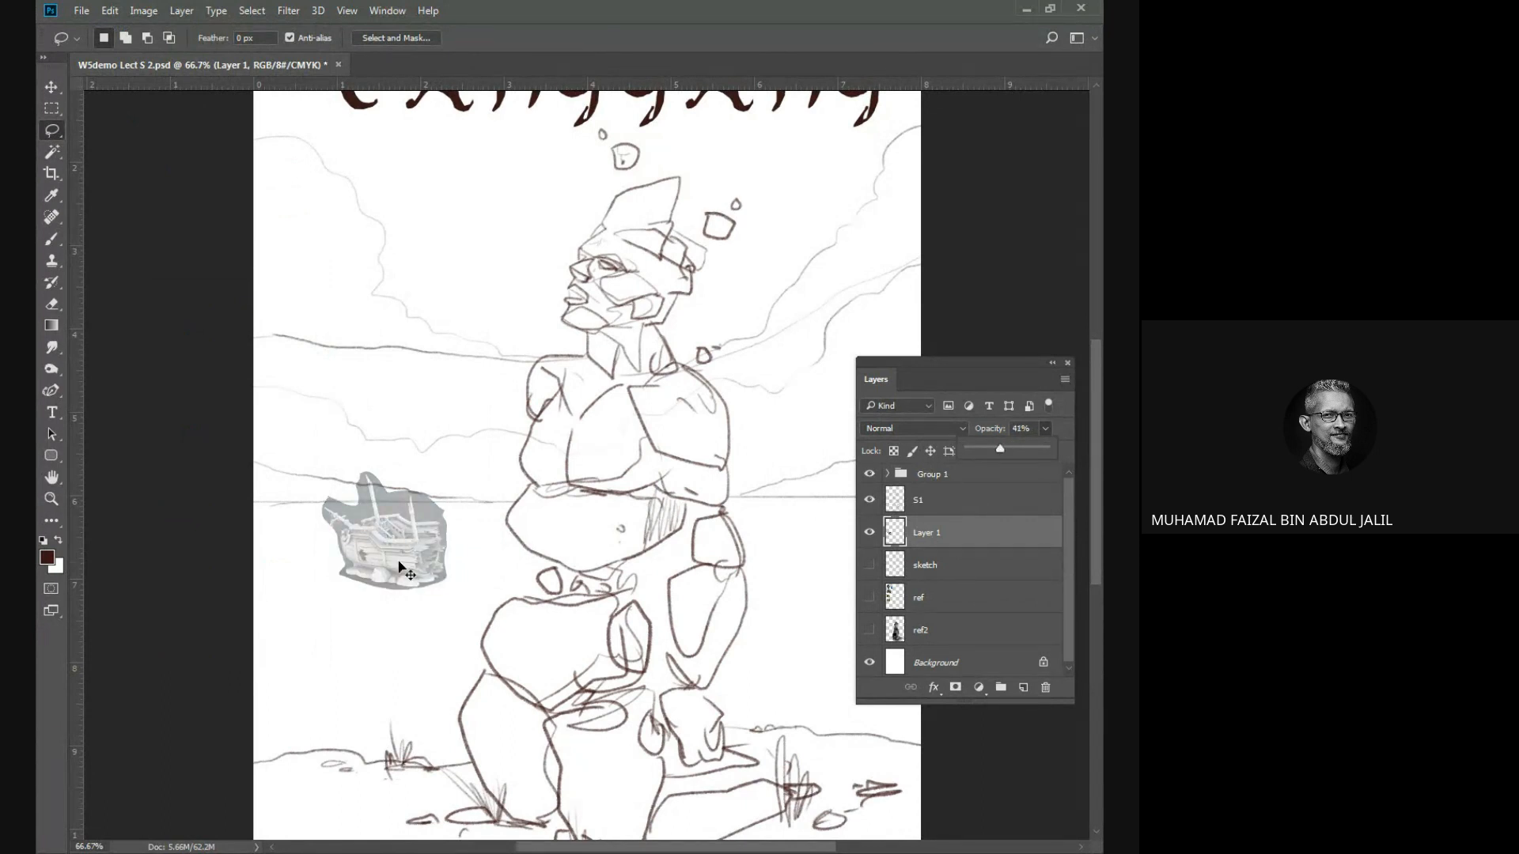
{"action": "left_click_drag", "start_coordinate": [407, 568], "coordinate": [392, 591]}
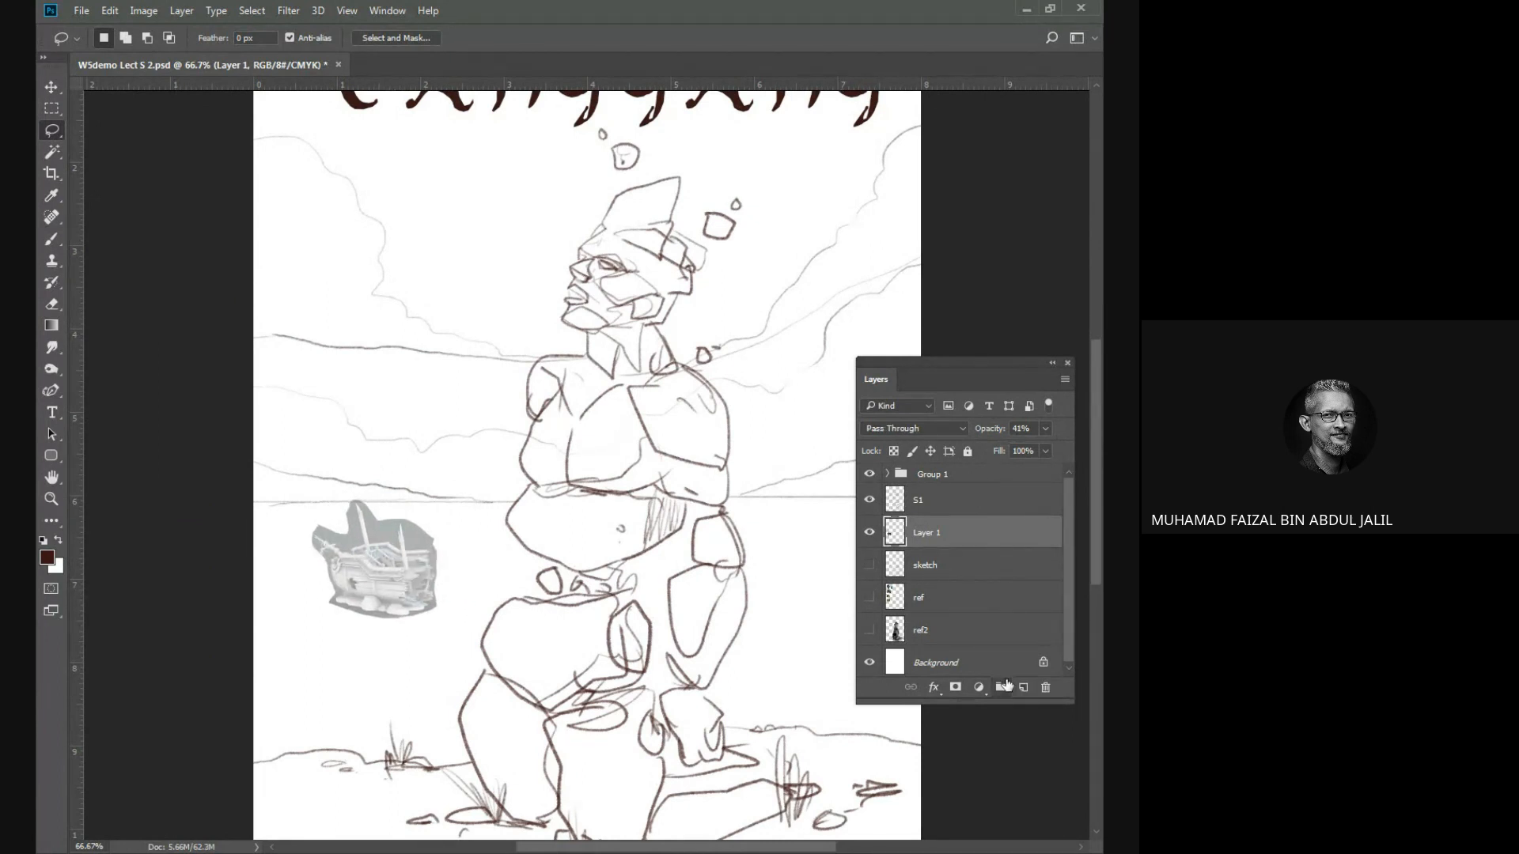
{"action": "left_click", "coordinate": [1001, 687]}
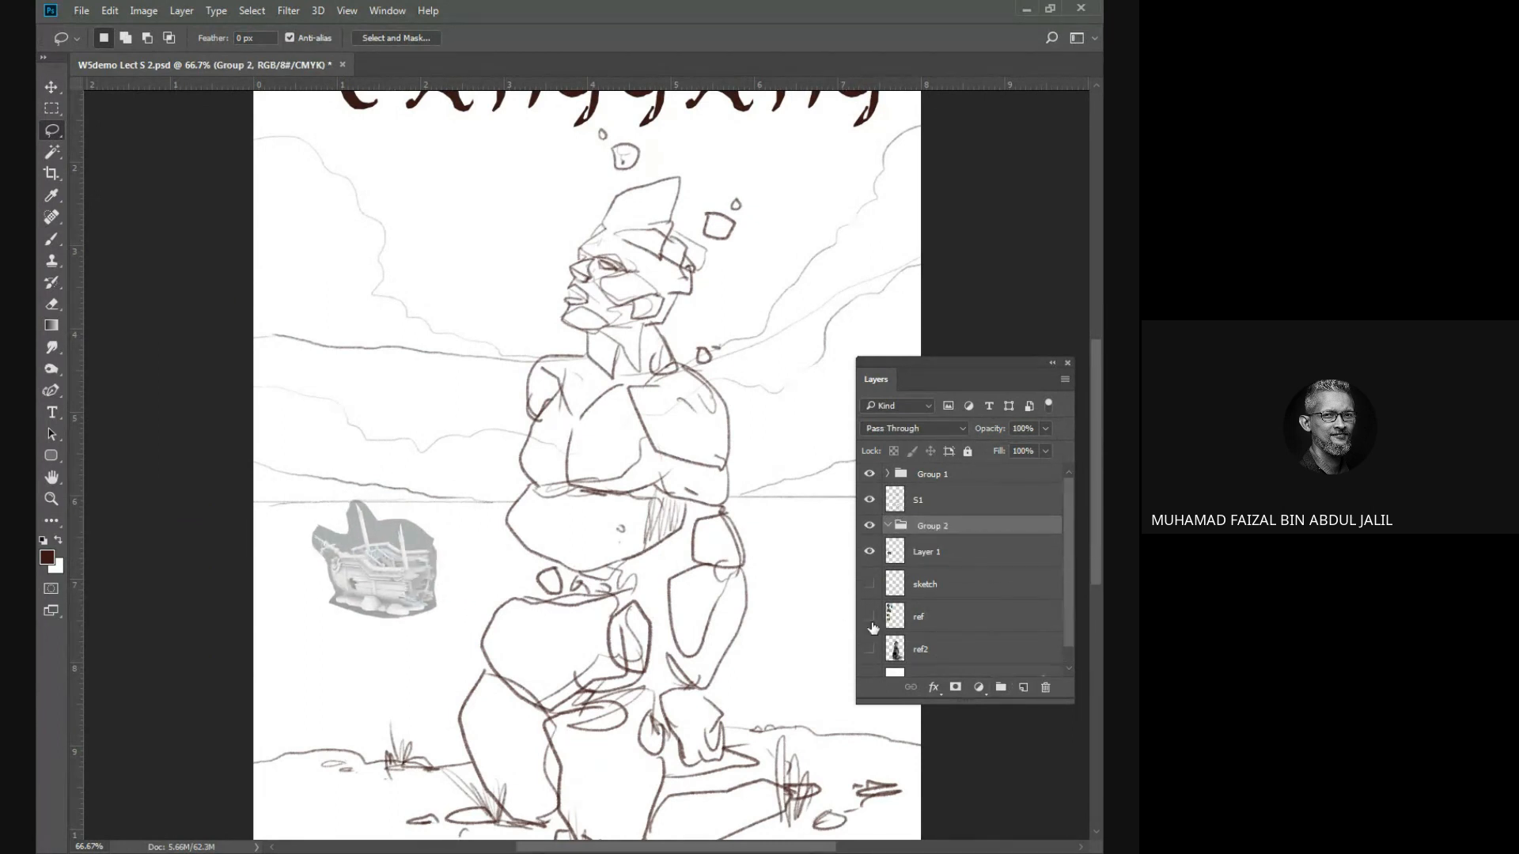
{"action": "key", "text": "b"}
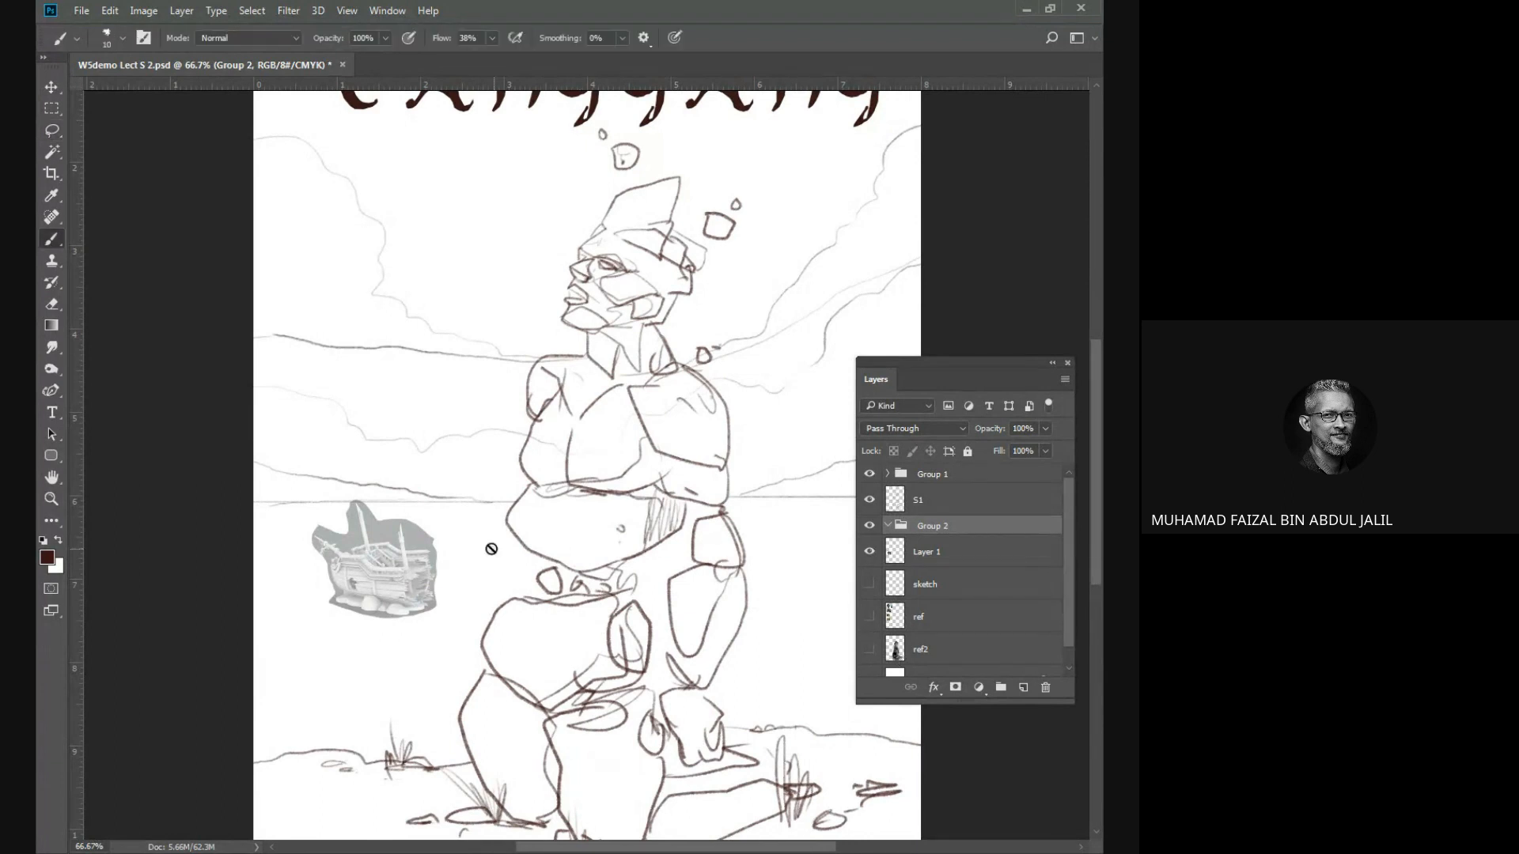
{"action": "key", "text": "ctrl+z"}
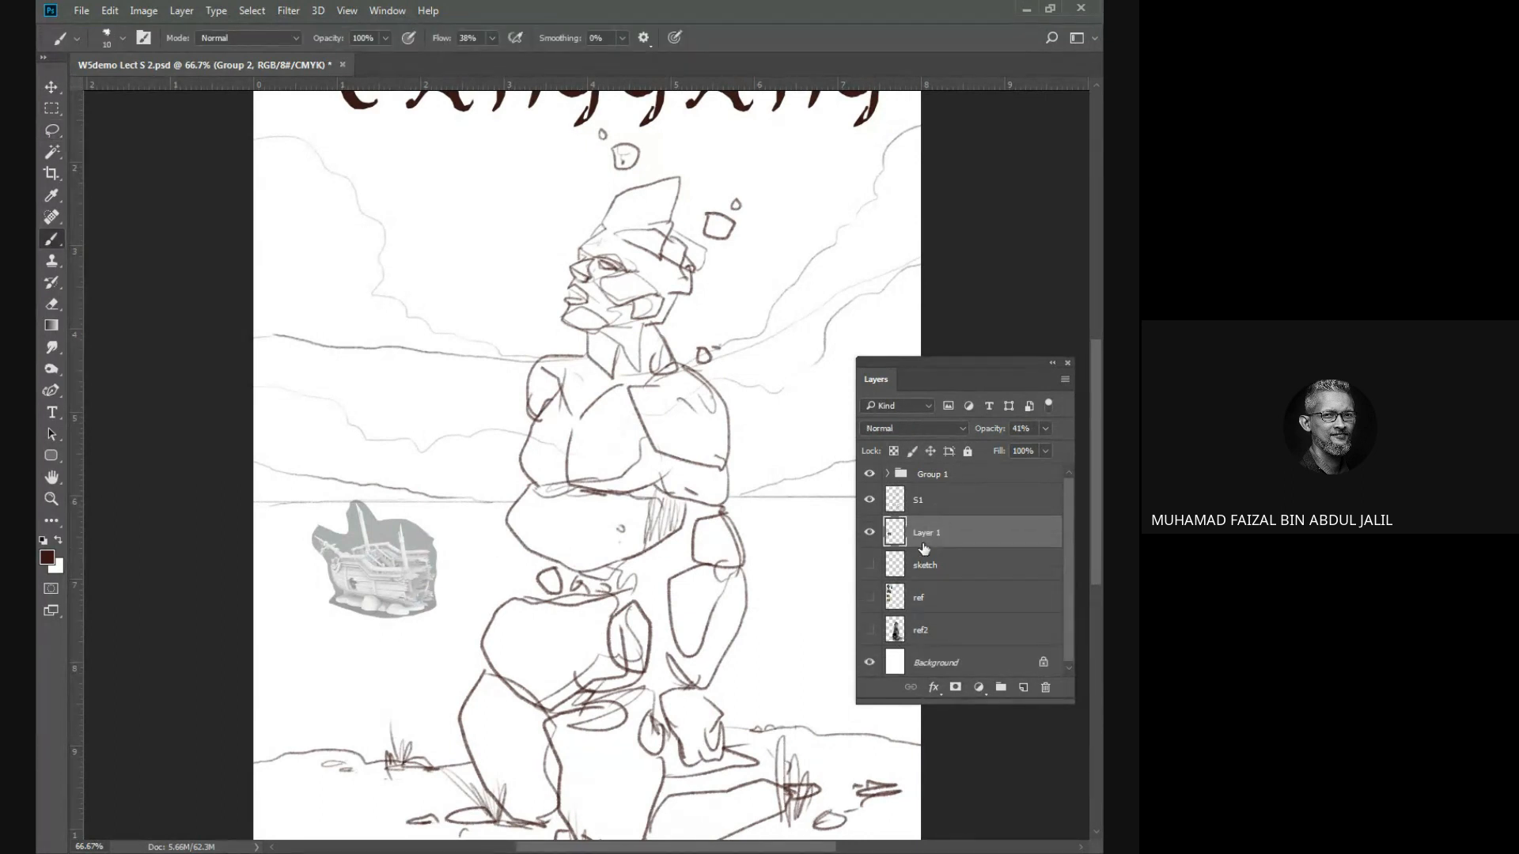
On layer S1, trace the wrecked ship's hull outline and the rocks beneath it with the brush.
{"action": "left_click", "coordinate": [930, 500]}
{"action": "left_click", "coordinate": [399, 566], "text": "ctrl"}
{"action": "left_click", "coordinate": [428, 567], "text": "ctrl"}
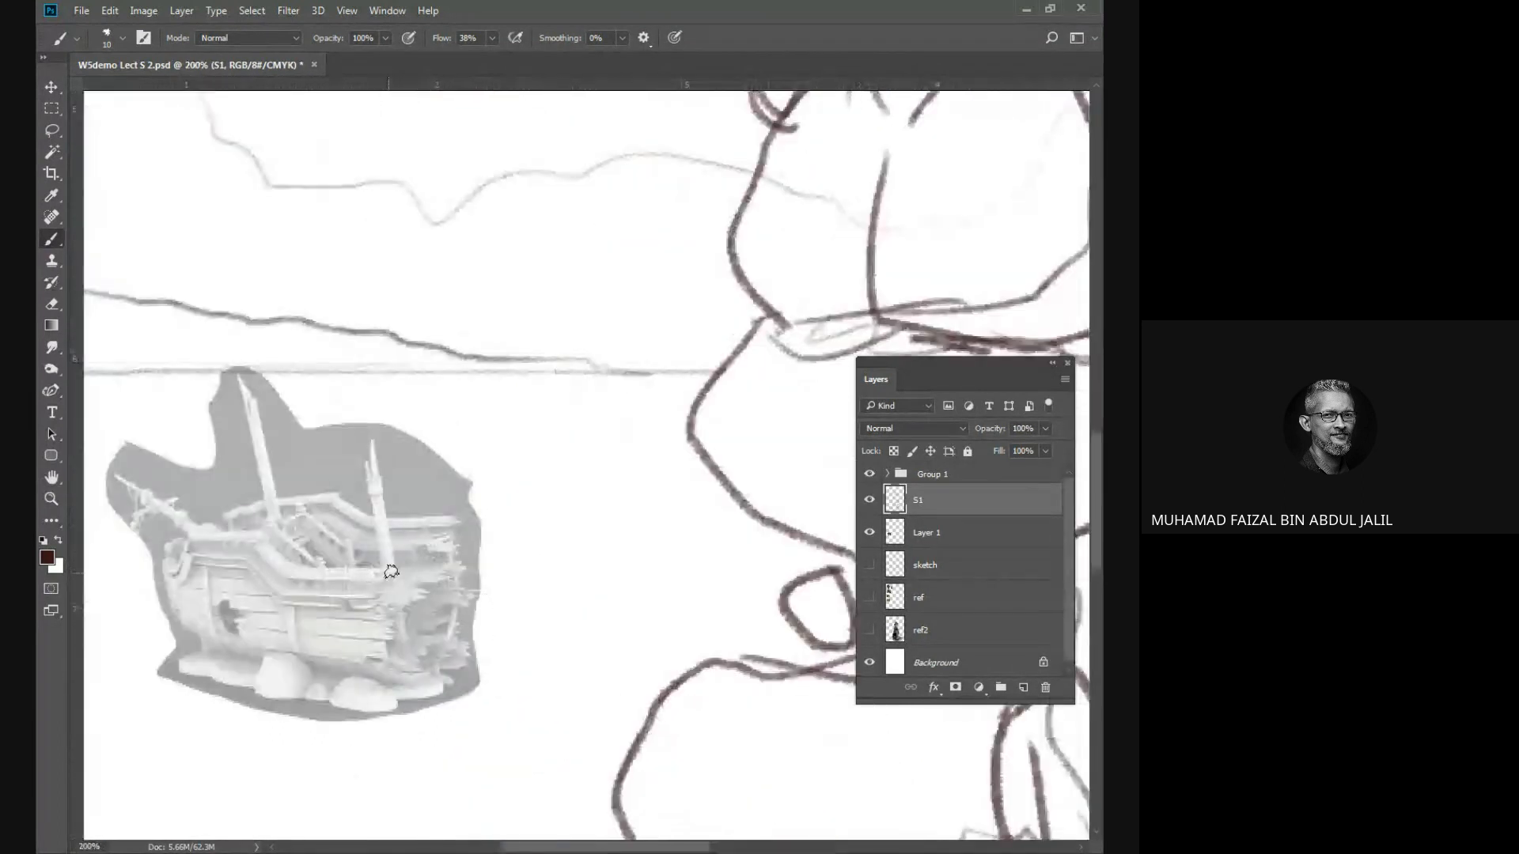
{"action": "left_click_drag", "start_coordinate": [352, 582], "coordinate": [449, 562]}
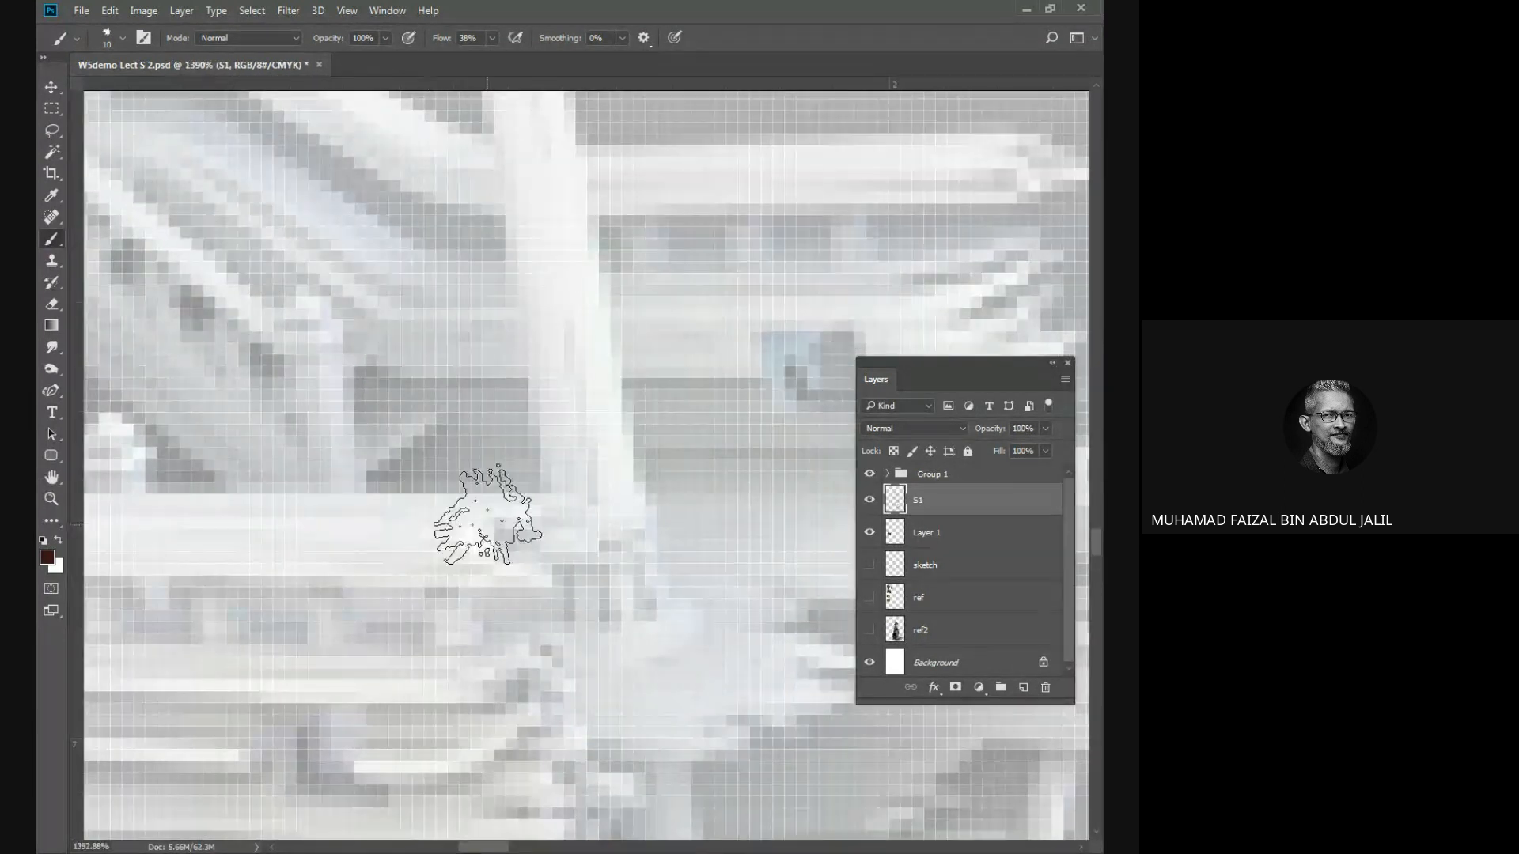
{"action": "key", "text": "ctrl+minus"}
{"action": "key", "text": "ctrl+minus"}
{"action": "key", "text": "ctrl+minus"}
{"action": "key", "text": "ctrl+minus"}
{"action": "key", "text": "ctrl+minus"}
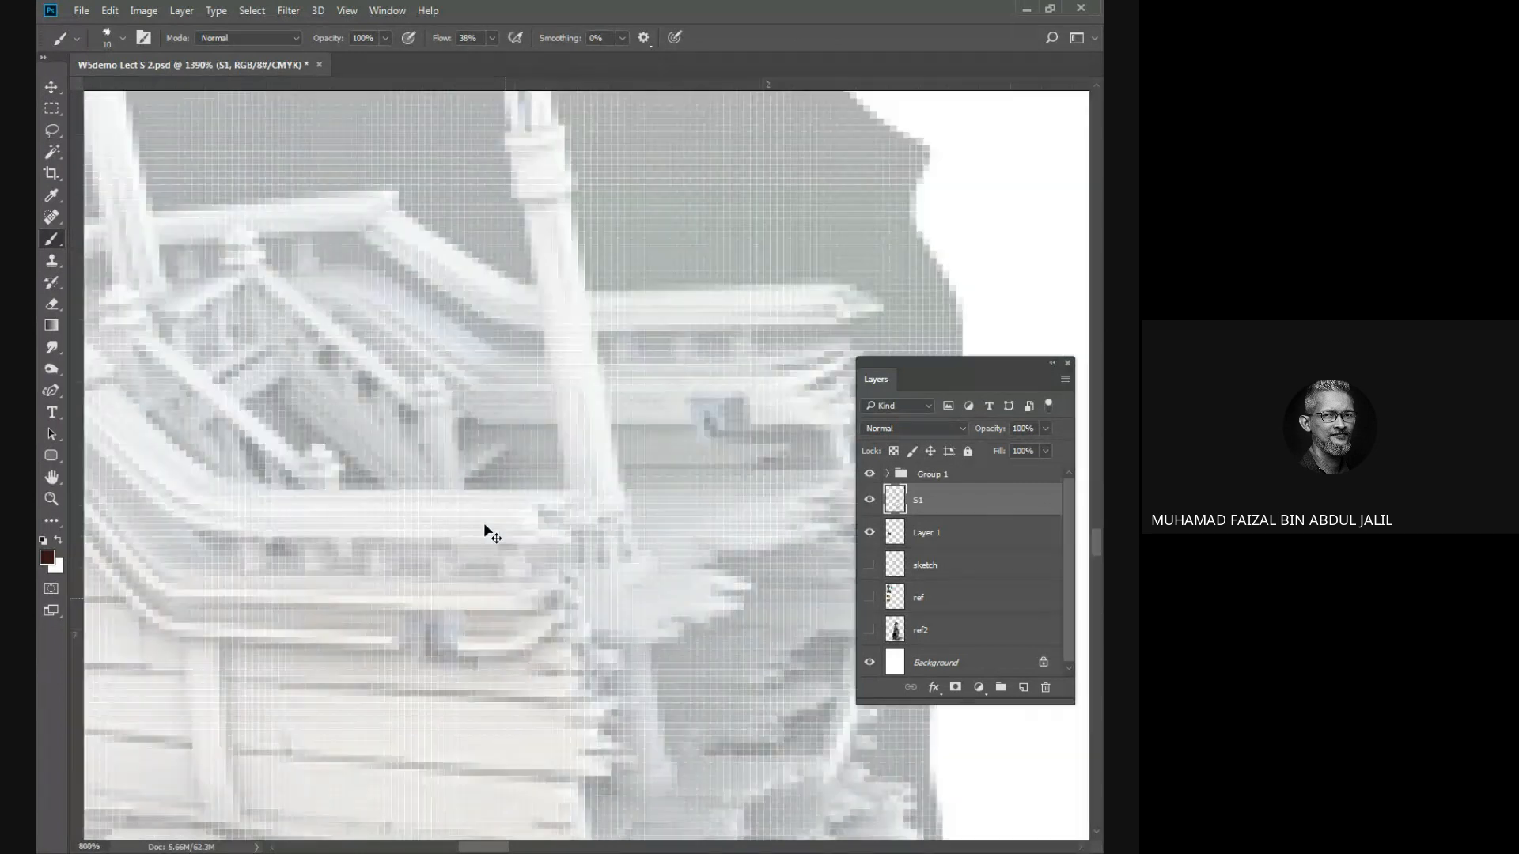
{"action": "key", "text": "ctrl+minus"}
{"action": "key", "text": "ctrl+minus"}
{"action": "key", "text": "ctrl+minus"}
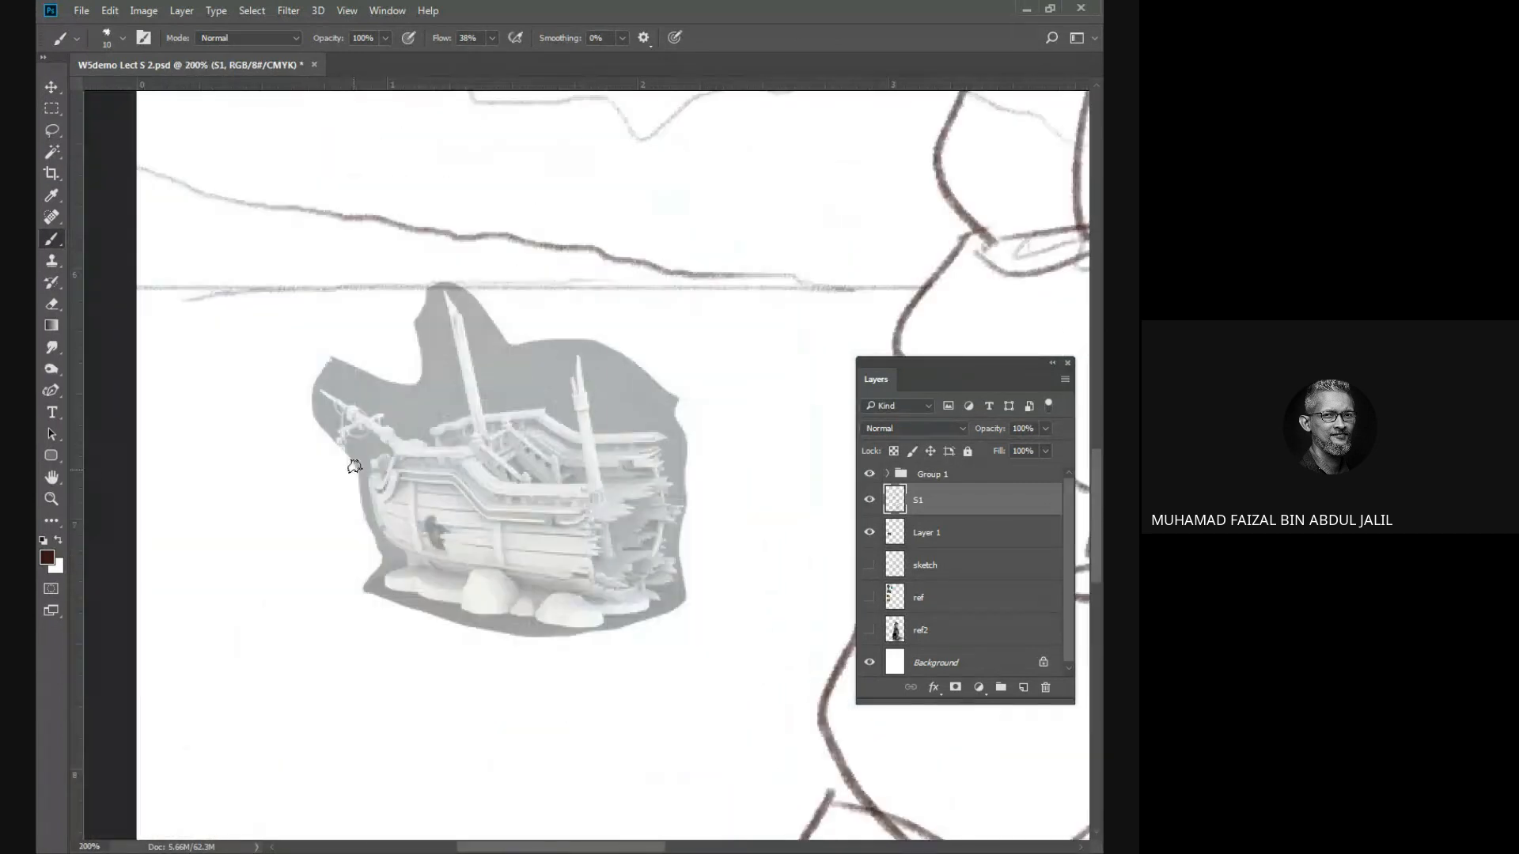
{"action": "right_click", "coordinate": [355, 466]}
{"action": "left_click", "coordinate": [659, 403]}
{"action": "mouse_move", "coordinate": [405, 449]}
{"action": "left_mouse_down"}
{"action": "mouse_move", "coordinate": [578, 486]}
{"action": "mouse_move", "coordinate": [364, 464]}
{"action": "mouse_move", "coordinate": [402, 451]}
{"action": "mouse_move", "coordinate": [373, 498]}
{"action": "mouse_move", "coordinate": [402, 554]}
{"action": "mouse_move", "coordinate": [471, 574]}
{"action": "mouse_move", "coordinate": [465, 600]}
{"action": "mouse_move", "coordinate": [482, 573]}
{"action": "mouse_move", "coordinate": [522, 603]}
{"action": "mouse_move", "coordinate": [464, 607]}
{"action": "mouse_move", "coordinate": [577, 615]}
{"action": "left_mouse_up"}
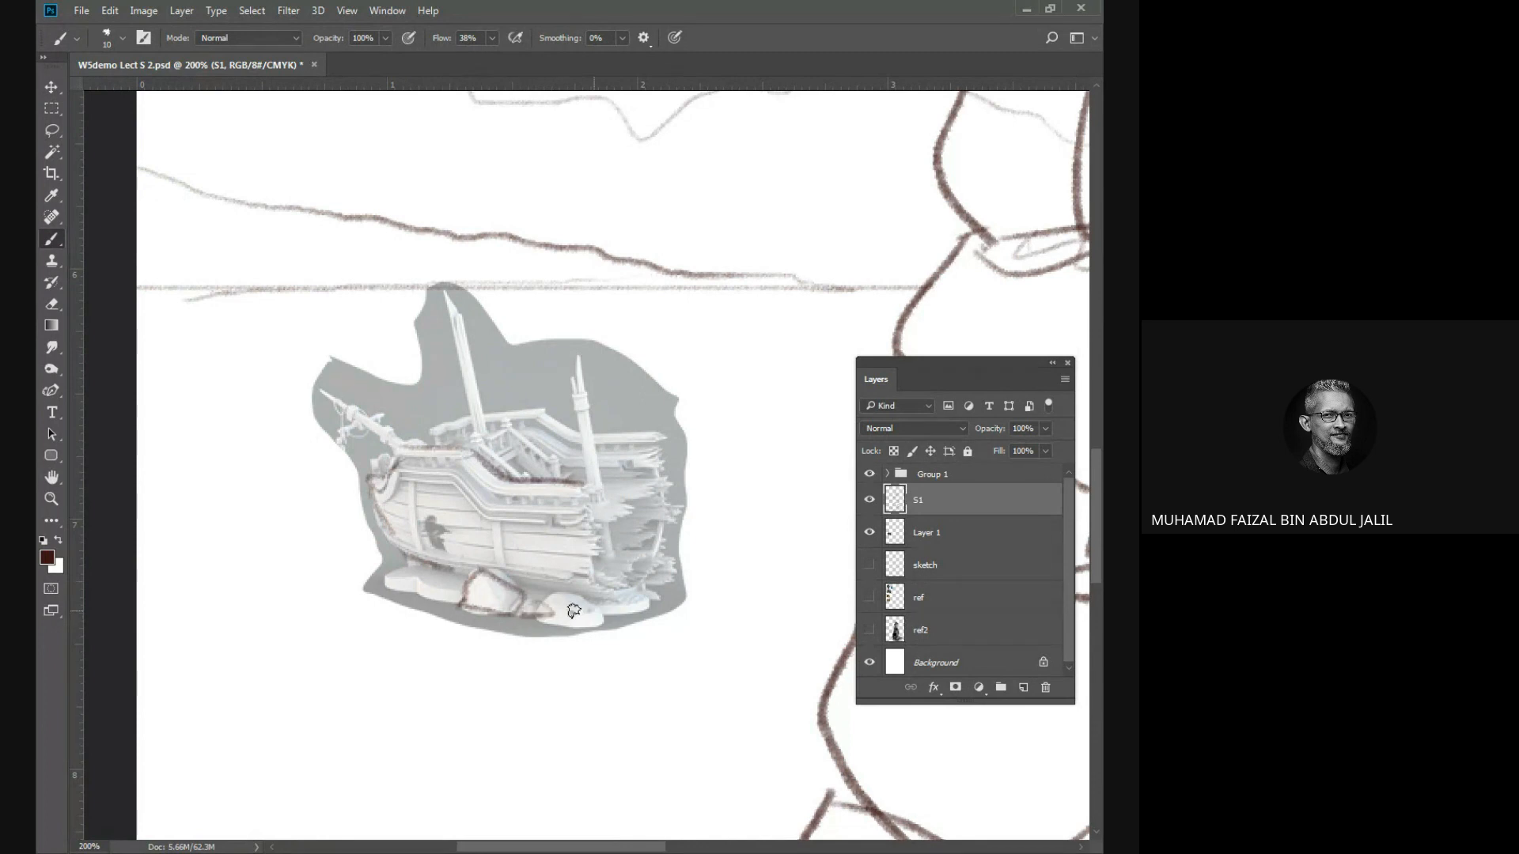
{"action": "mouse_move", "coordinate": [484, 573]}
{"action": "left_mouse_down"}
{"action": "mouse_move", "coordinate": [570, 592]}
{"action": "mouse_move", "coordinate": [597, 576]}
{"action": "mouse_move", "coordinate": [578, 481]}
{"action": "left_mouse_up"}
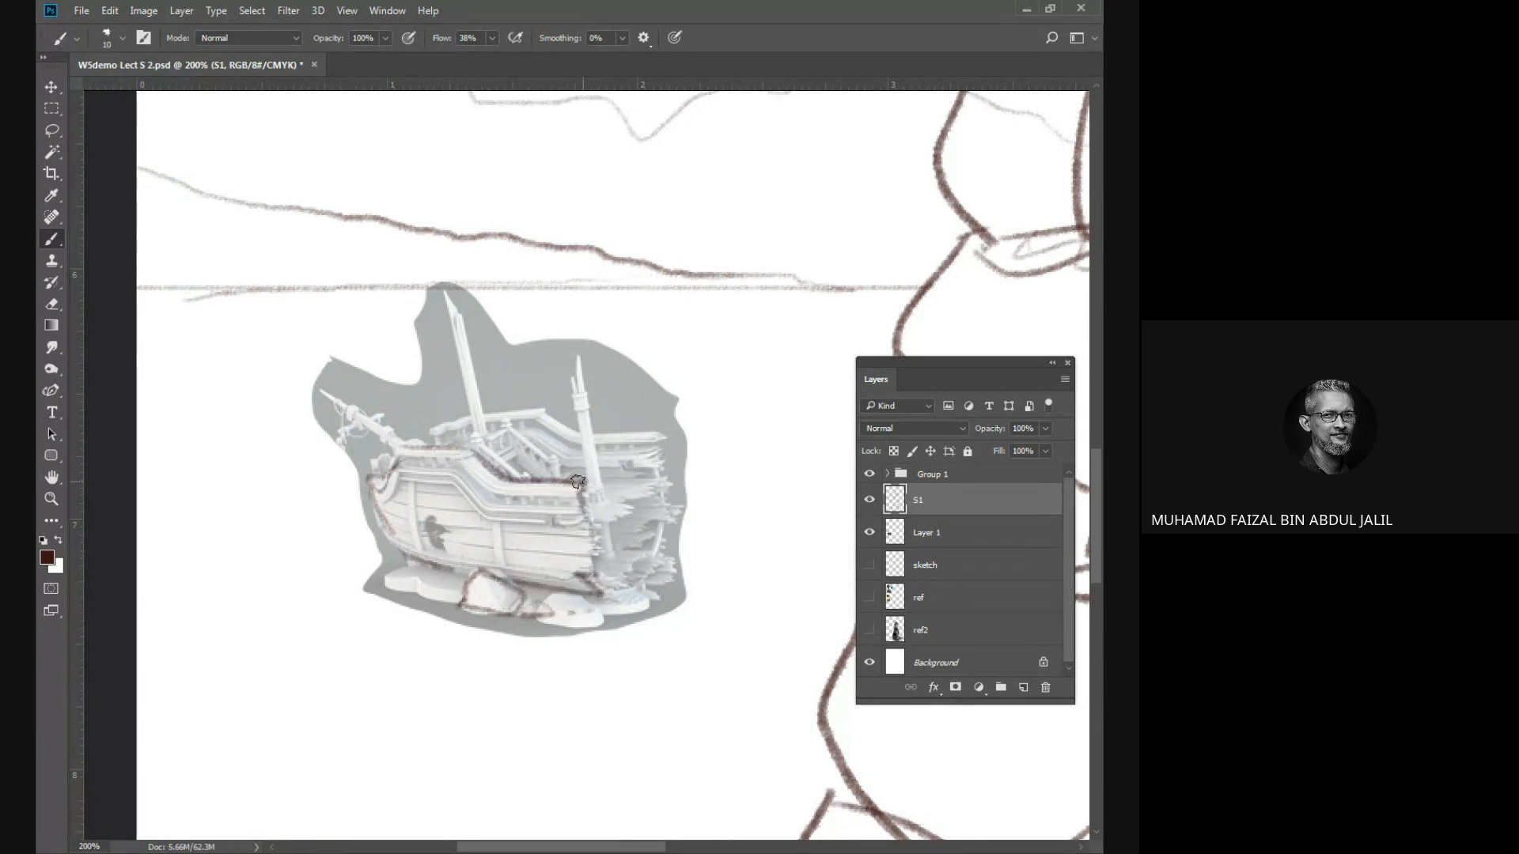
Trace the ship's two broken masts and the deck rails between them.
{"action": "left_click_drag", "start_coordinate": [576, 406], "coordinate": [582, 448]}
{"action": "mouse_move", "coordinate": [589, 411]}
{"action": "left_mouse_down"}
{"action": "mouse_move", "coordinate": [606, 490]}
{"action": "mouse_move", "coordinate": [585, 457]}
{"action": "mouse_move", "coordinate": [589, 480]}
{"action": "left_mouse_up"}
{"action": "left_click_drag", "start_coordinate": [571, 371], "coordinate": [582, 417]}
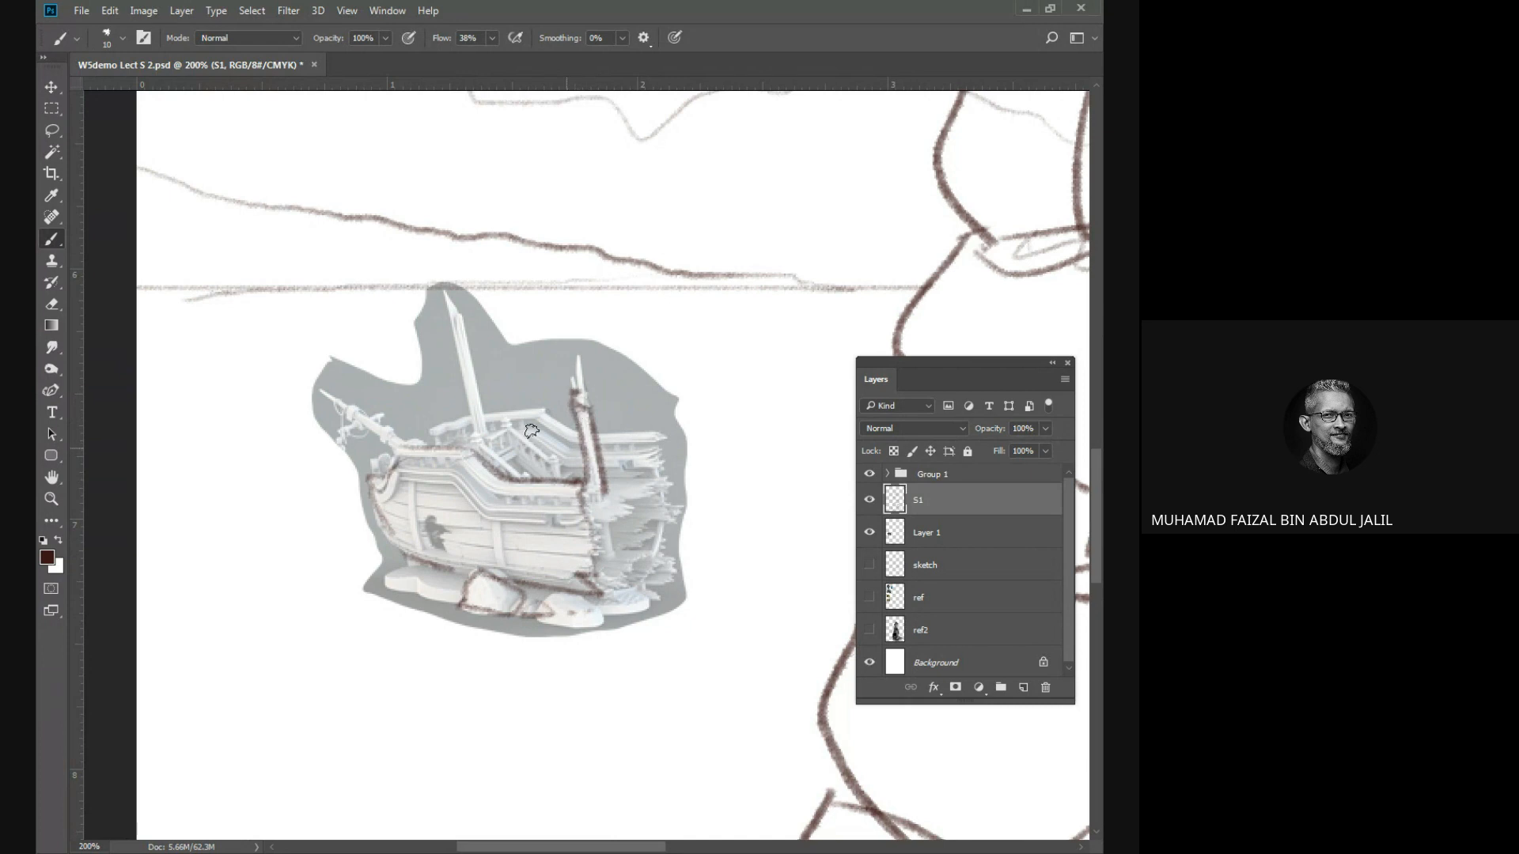
{"action": "mouse_move", "coordinate": [459, 329]}
{"action": "left_mouse_down"}
{"action": "mouse_move", "coordinate": [484, 422]}
{"action": "mouse_move", "coordinate": [471, 426]}
{"action": "mouse_move", "coordinate": [656, 442]}
{"action": "left_mouse_up"}
{"action": "left_click_drag", "start_coordinate": [524, 435], "coordinate": [583, 474]}
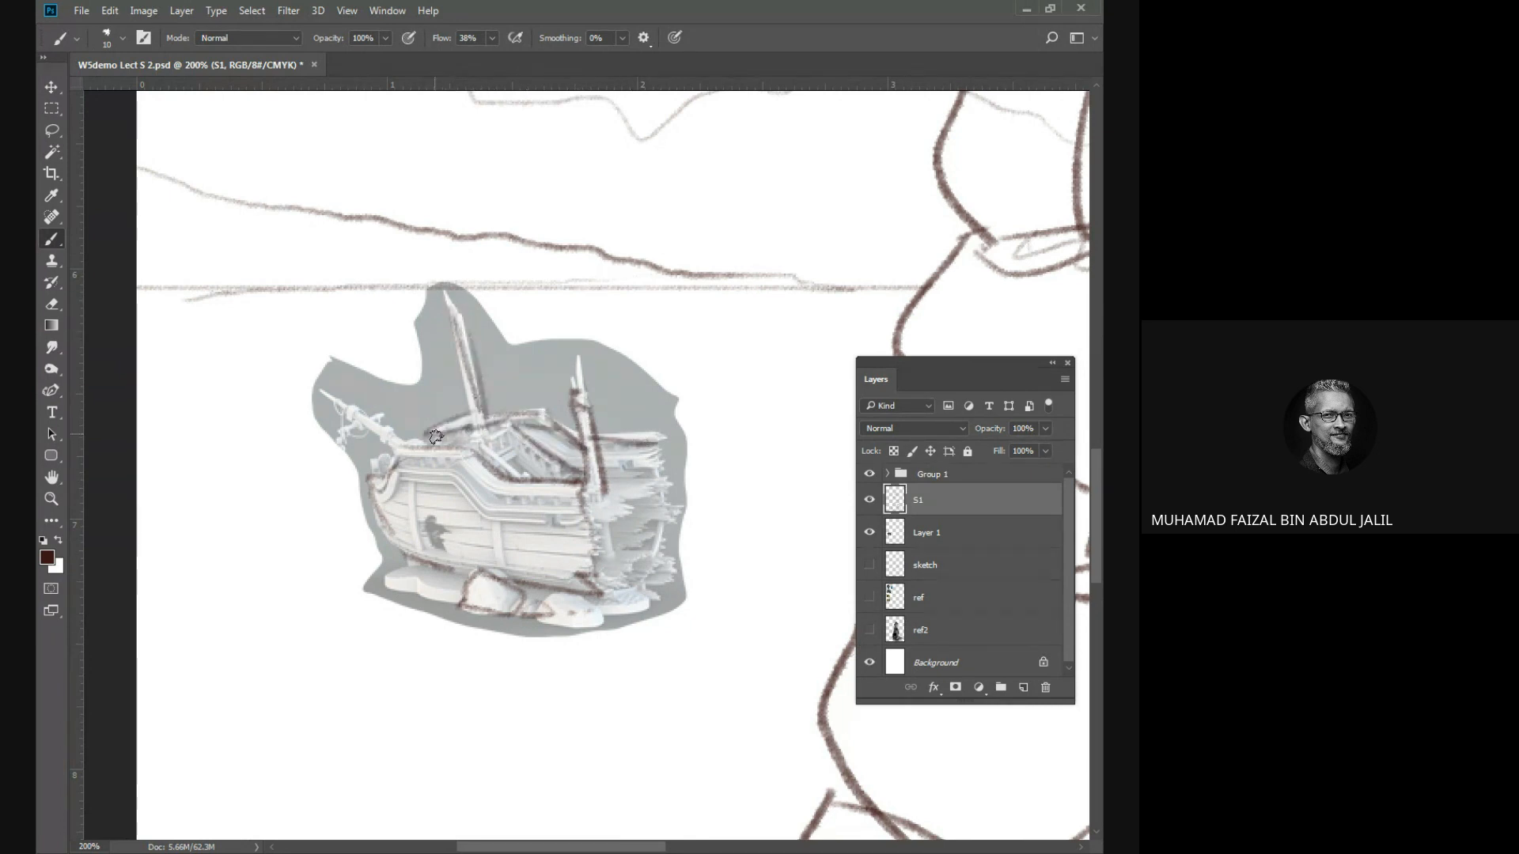
Trace the bowsprit, the side rails, the broken stern edge and the curved ribs along the hull.
{"action": "mouse_move", "coordinate": [438, 435]}
{"action": "left_mouse_down"}
{"action": "mouse_move", "coordinate": [407, 458]}
{"action": "mouse_move", "coordinate": [352, 426]}
{"action": "mouse_move", "coordinate": [432, 488]}
{"action": "left_mouse_up"}
{"action": "left_click_drag", "start_coordinate": [518, 499], "coordinate": [535, 515]}
{"action": "mouse_move", "coordinate": [391, 470]}
{"action": "left_mouse_down"}
{"action": "mouse_move", "coordinate": [567, 504]}
{"action": "mouse_move", "coordinate": [567, 491]}
{"action": "mouse_move", "coordinate": [601, 523]}
{"action": "mouse_move", "coordinate": [678, 481]}
{"action": "mouse_move", "coordinate": [588, 480]}
{"action": "left_mouse_up"}
{"action": "left_click_drag", "start_coordinate": [661, 446], "coordinate": [689, 505]}
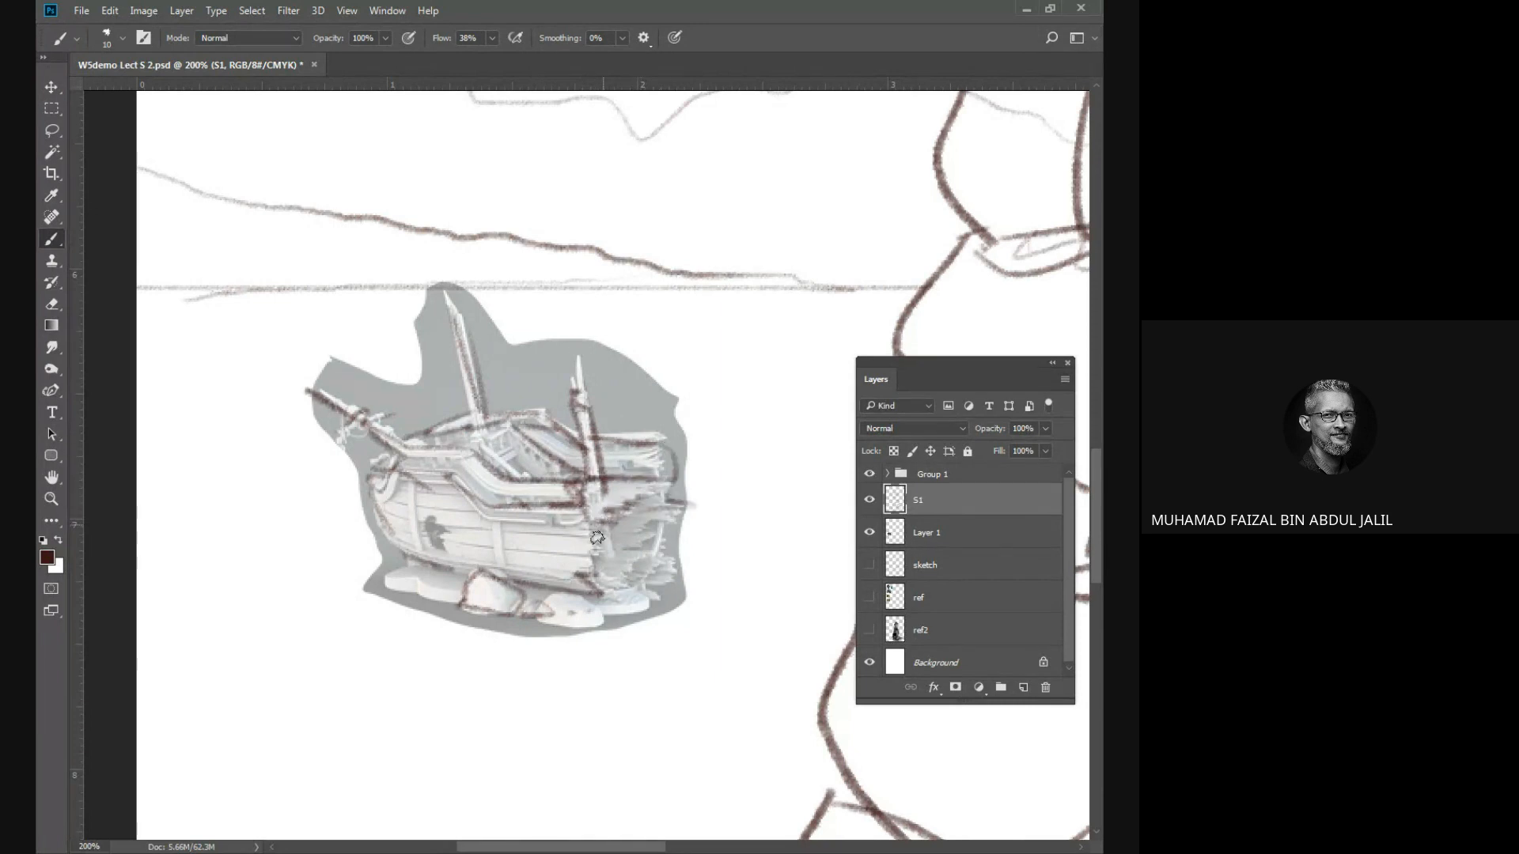
{"action": "mouse_move", "coordinate": [502, 527]}
{"action": "left_mouse_down"}
{"action": "mouse_move", "coordinate": [514, 564]}
{"action": "mouse_move", "coordinate": [478, 544]}
{"action": "left_mouse_up"}
{"action": "left_click_drag", "start_coordinate": [407, 478], "coordinate": [457, 580]}
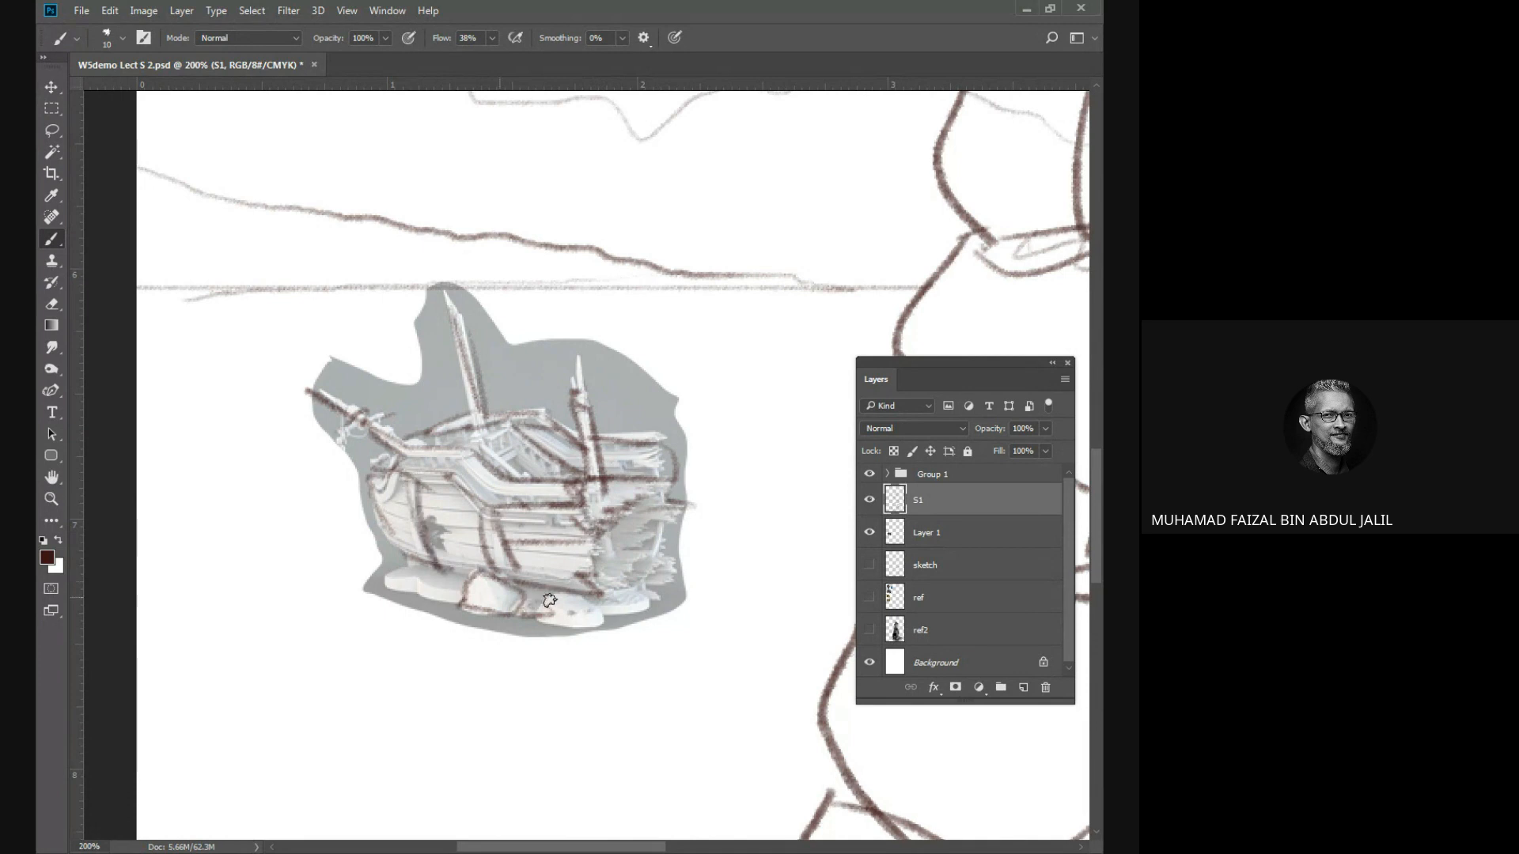
Sketch the rocks and ground strokes at the ship's base, and add splintered plank lines to the broken stern.
{"action": "left_click_drag", "start_coordinate": [549, 600], "coordinate": [571, 612]}
{"action": "left_click_drag", "start_coordinate": [593, 594], "coordinate": [605, 609]}
{"action": "left_click_drag", "start_coordinate": [429, 565], "coordinate": [308, 576]}
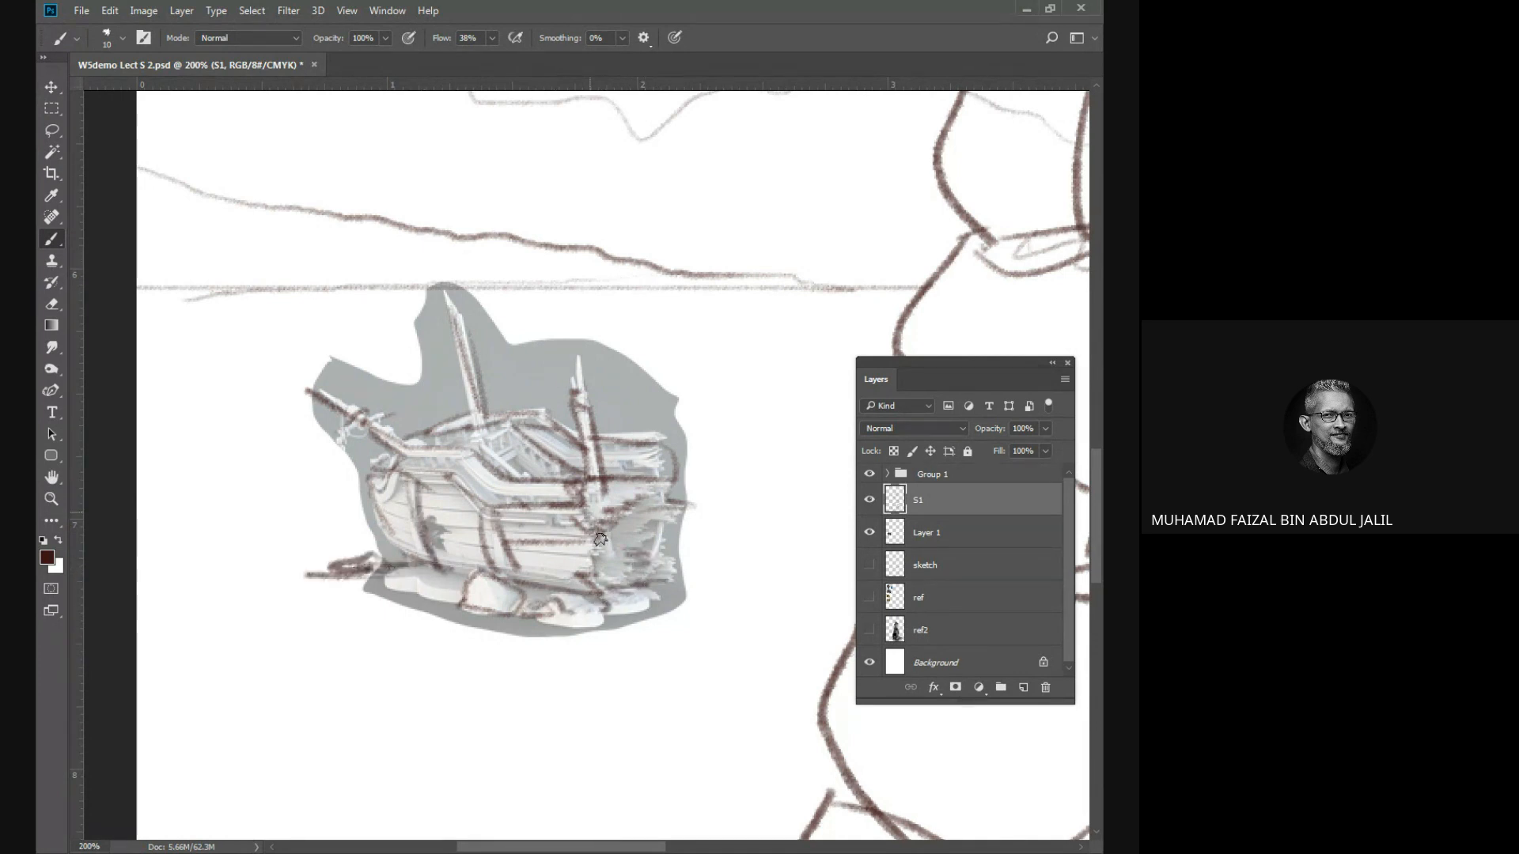
{"action": "mouse_move", "coordinate": [598, 526]}
{"action": "left_mouse_down"}
{"action": "mouse_move", "coordinate": [609, 560]}
{"action": "mouse_move", "coordinate": [616, 522]}
{"action": "mouse_move", "coordinate": [639, 550]}
{"action": "mouse_move", "coordinate": [693, 552]}
{"action": "left_mouse_up"}
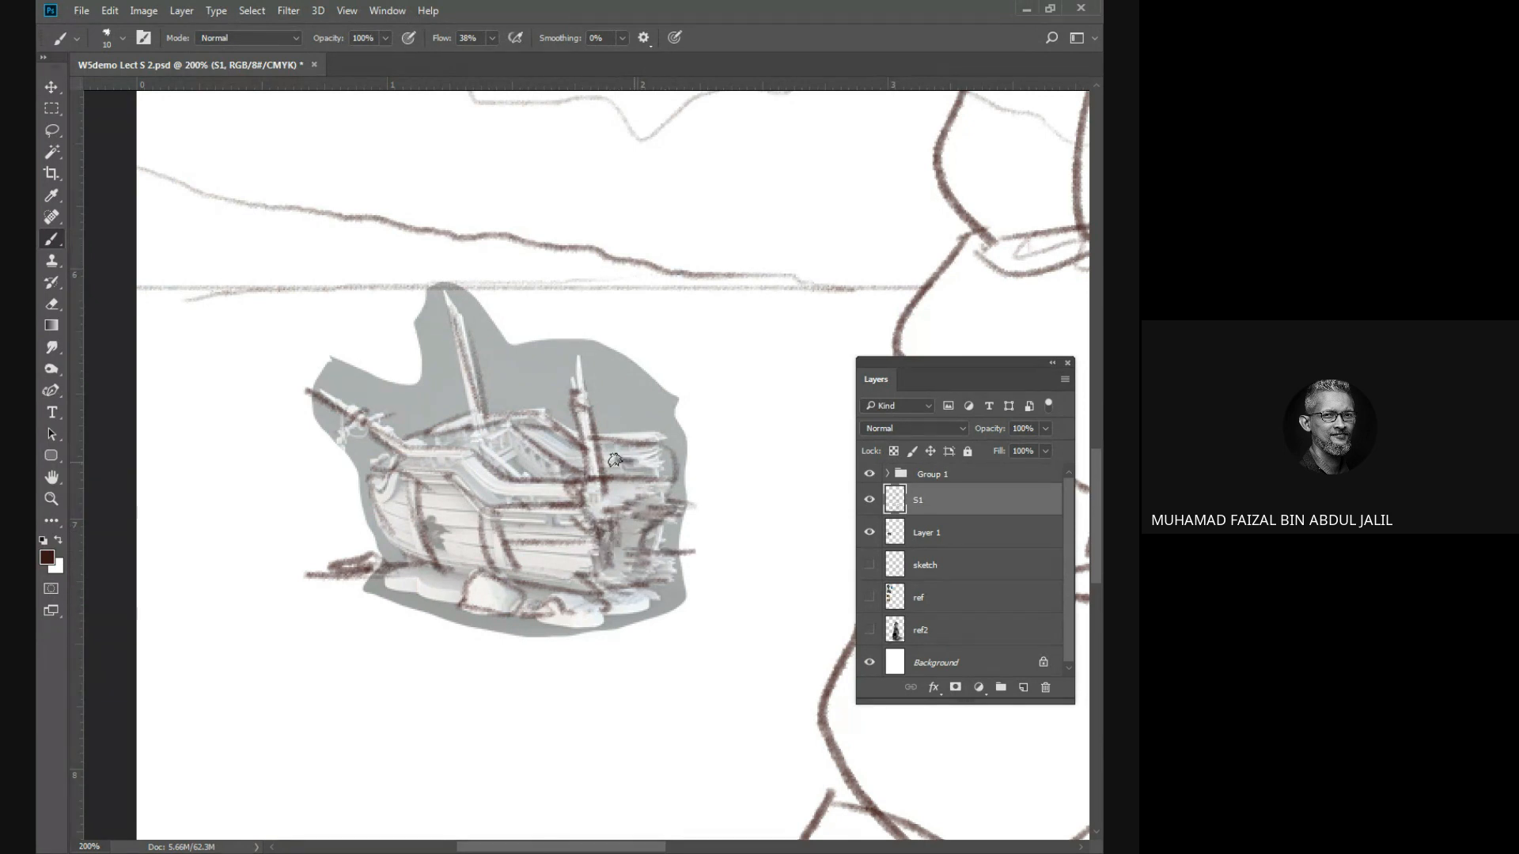
{"action": "left_click_drag", "start_coordinate": [616, 459], "coordinate": [643, 458]}
Hide the ship reference on Layer 1 and extend the tall mast above the horizon with a slanted crossbar.
{"action": "left_click", "coordinate": [869, 532]}
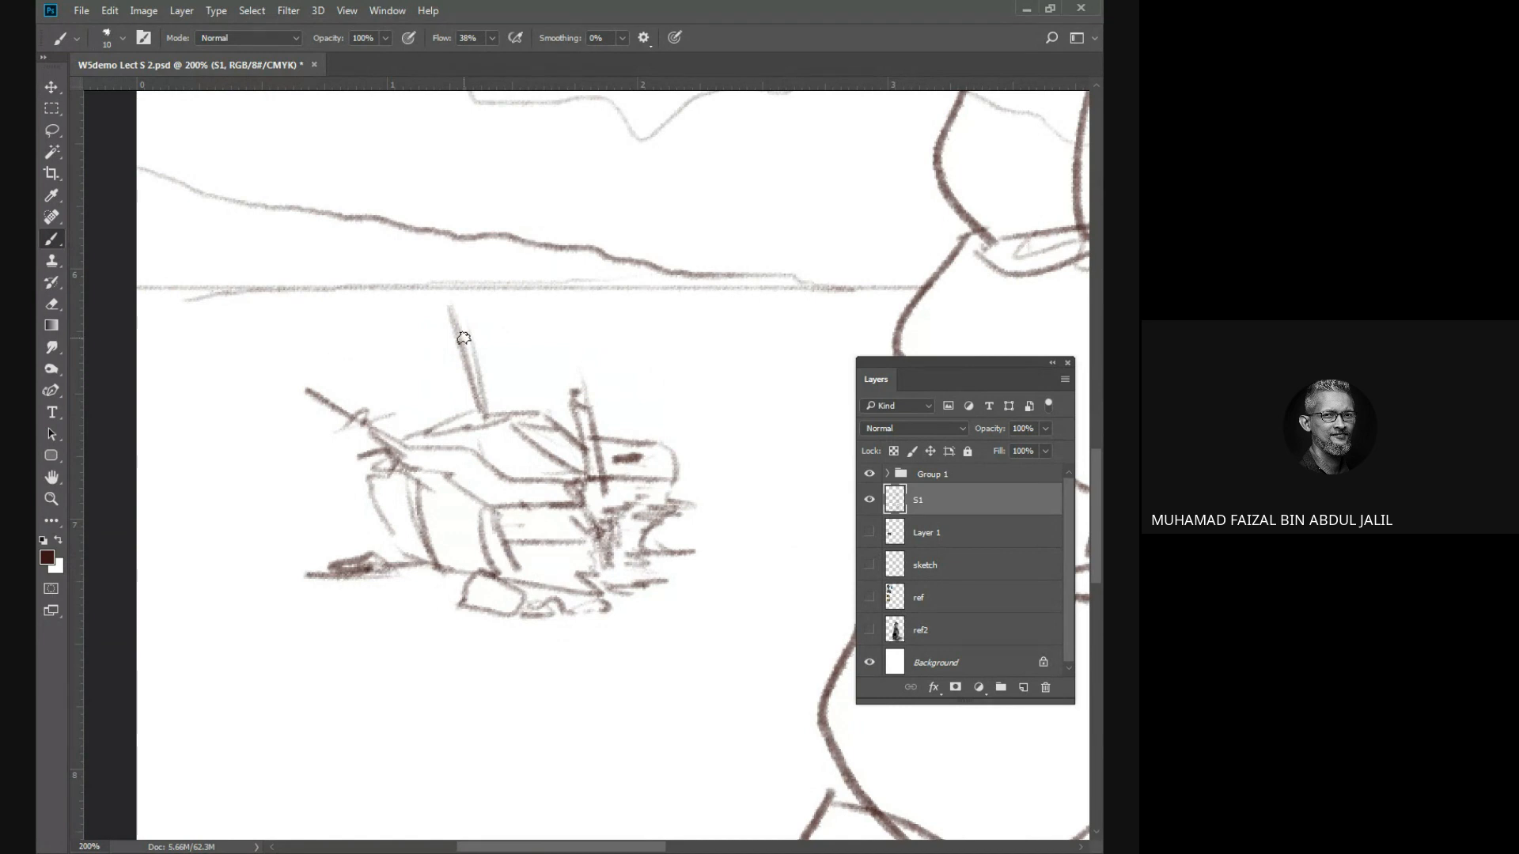
{"action": "mouse_move", "coordinate": [466, 340]}
{"action": "left_mouse_down"}
{"action": "mouse_move", "coordinate": [432, 231]}
{"action": "mouse_move", "coordinate": [476, 352]}
{"action": "mouse_move", "coordinate": [434, 114]}
{"action": "left_mouse_up"}
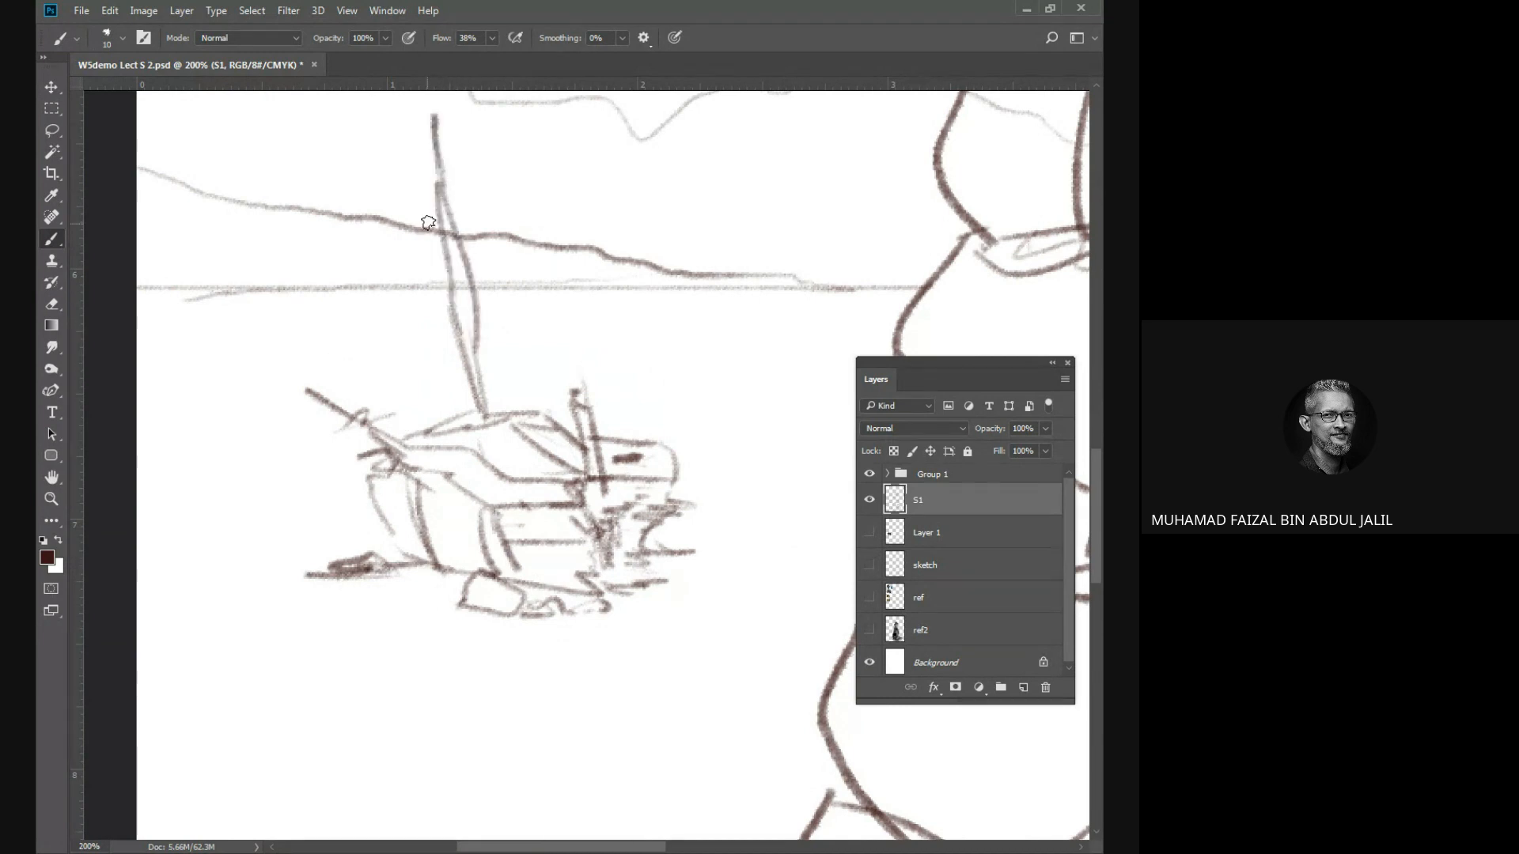
{"action": "left_click_drag", "start_coordinate": [454, 222], "coordinate": [502, 210]}
{"action": "left_click_drag", "start_coordinate": [388, 231], "coordinate": [502, 210]}
Sketch a shoreline extending from both ends of the shipwreck, with scattered rocks and debris around it.
{"action": "left_click_drag", "start_coordinate": [616, 526], "coordinate": [670, 512]}
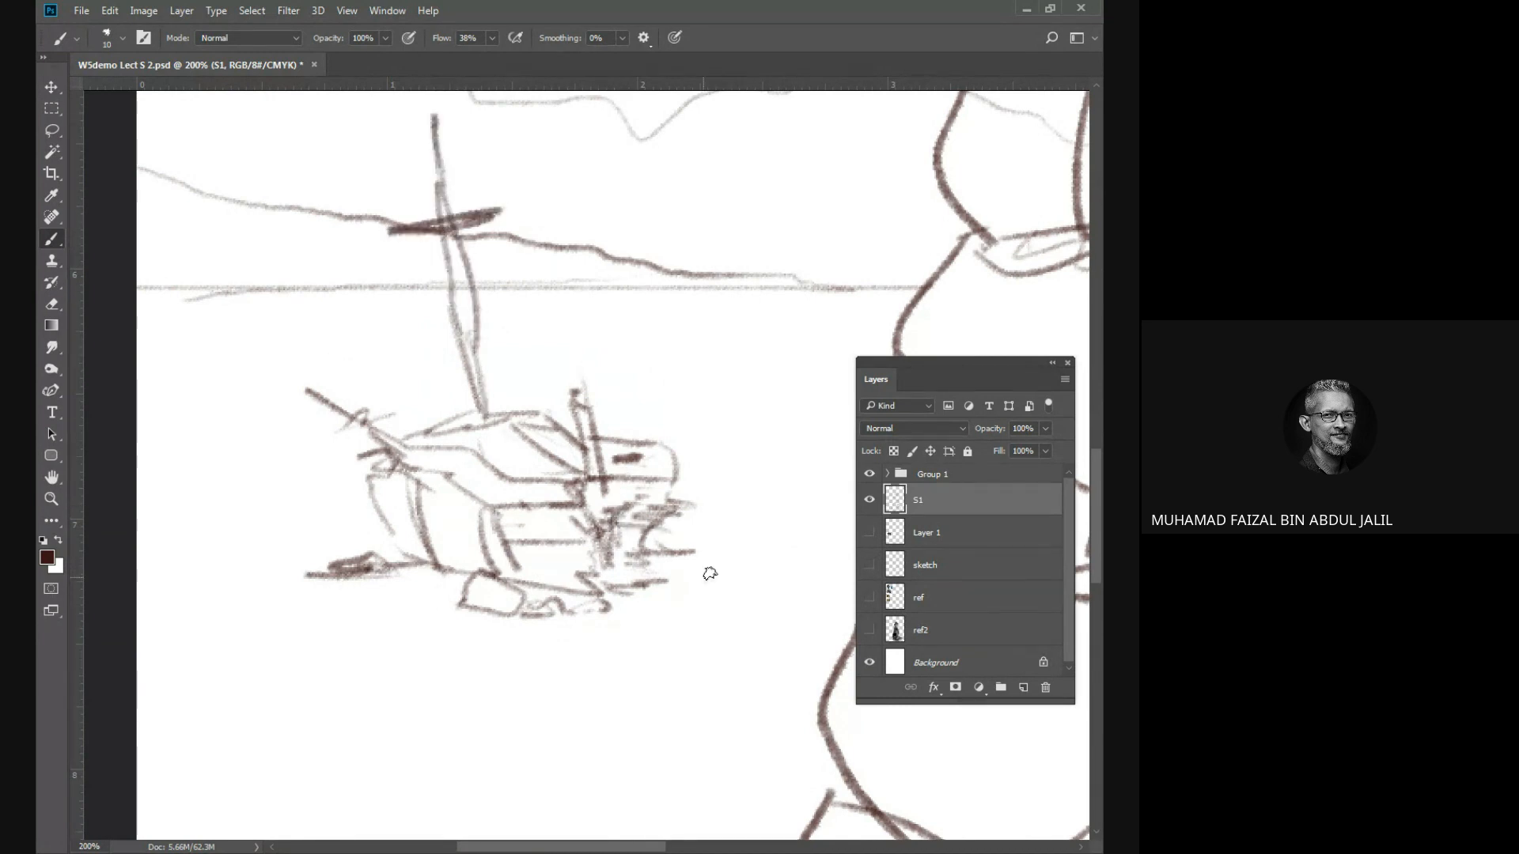
{"action": "left_click_drag", "start_coordinate": [678, 587], "coordinate": [741, 575]}
{"action": "mouse_move", "coordinate": [671, 518]}
{"action": "left_mouse_down"}
{"action": "mouse_move", "coordinate": [796, 540]}
{"action": "mouse_move", "coordinate": [856, 560]}
{"action": "left_mouse_up"}
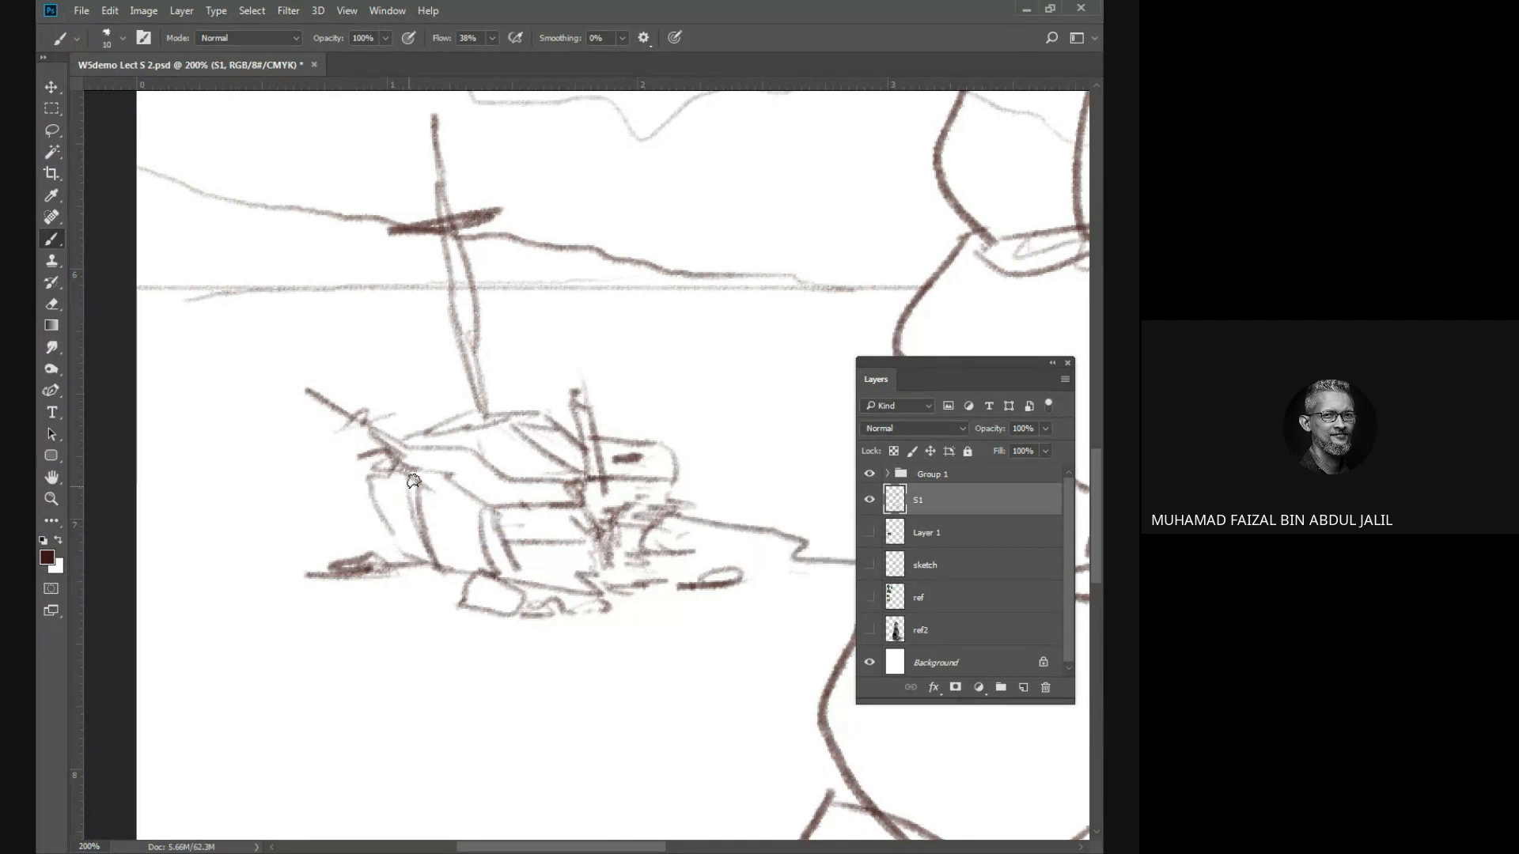
{"action": "mouse_move", "coordinate": [391, 509]}
{"action": "left_mouse_down"}
{"action": "mouse_move", "coordinate": [138, 522]}
{"action": "mouse_move", "coordinate": [361, 522]}
{"action": "left_mouse_up"}
{"action": "mouse_move", "coordinate": [735, 546]}
{"action": "left_mouse_down"}
{"action": "mouse_move", "coordinate": [791, 530]}
{"action": "mouse_move", "coordinate": [740, 550]}
{"action": "mouse_move", "coordinate": [805, 546]}
{"action": "left_mouse_up"}
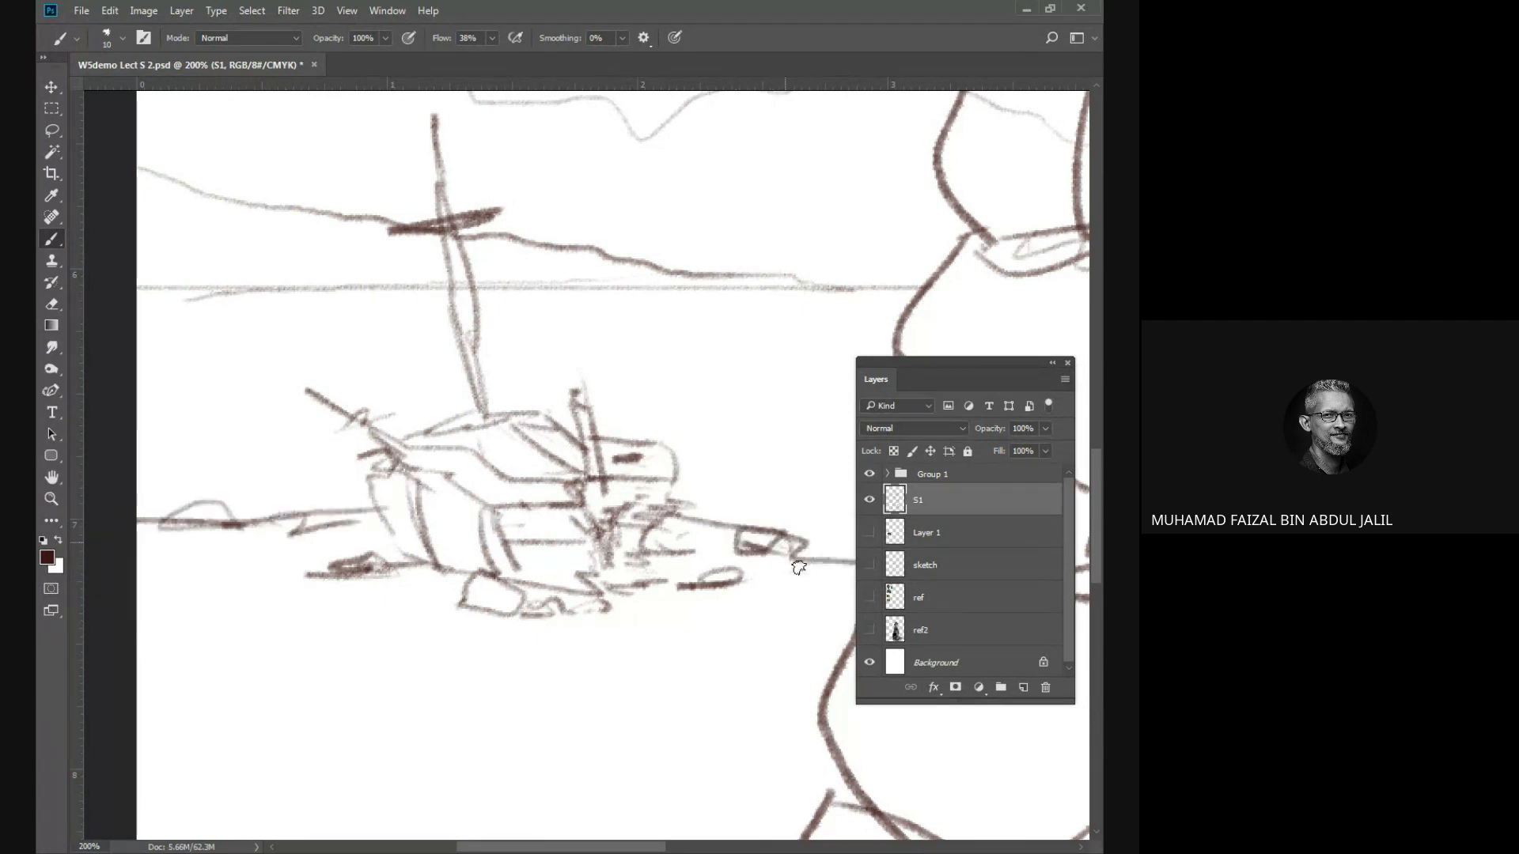
{"action": "left_click_drag", "start_coordinate": [780, 598], "coordinate": [845, 566]}
{"action": "left_click_drag", "start_coordinate": [718, 653], "coordinate": [638, 648]}
{"action": "mouse_move", "coordinate": [638, 648]}
{"action": "left_mouse_down"}
{"action": "mouse_move", "coordinate": [700, 644]}
{"action": "mouse_move", "coordinate": [319, 586]}
{"action": "mouse_move", "coordinate": [328, 597]}
{"action": "left_mouse_up"}
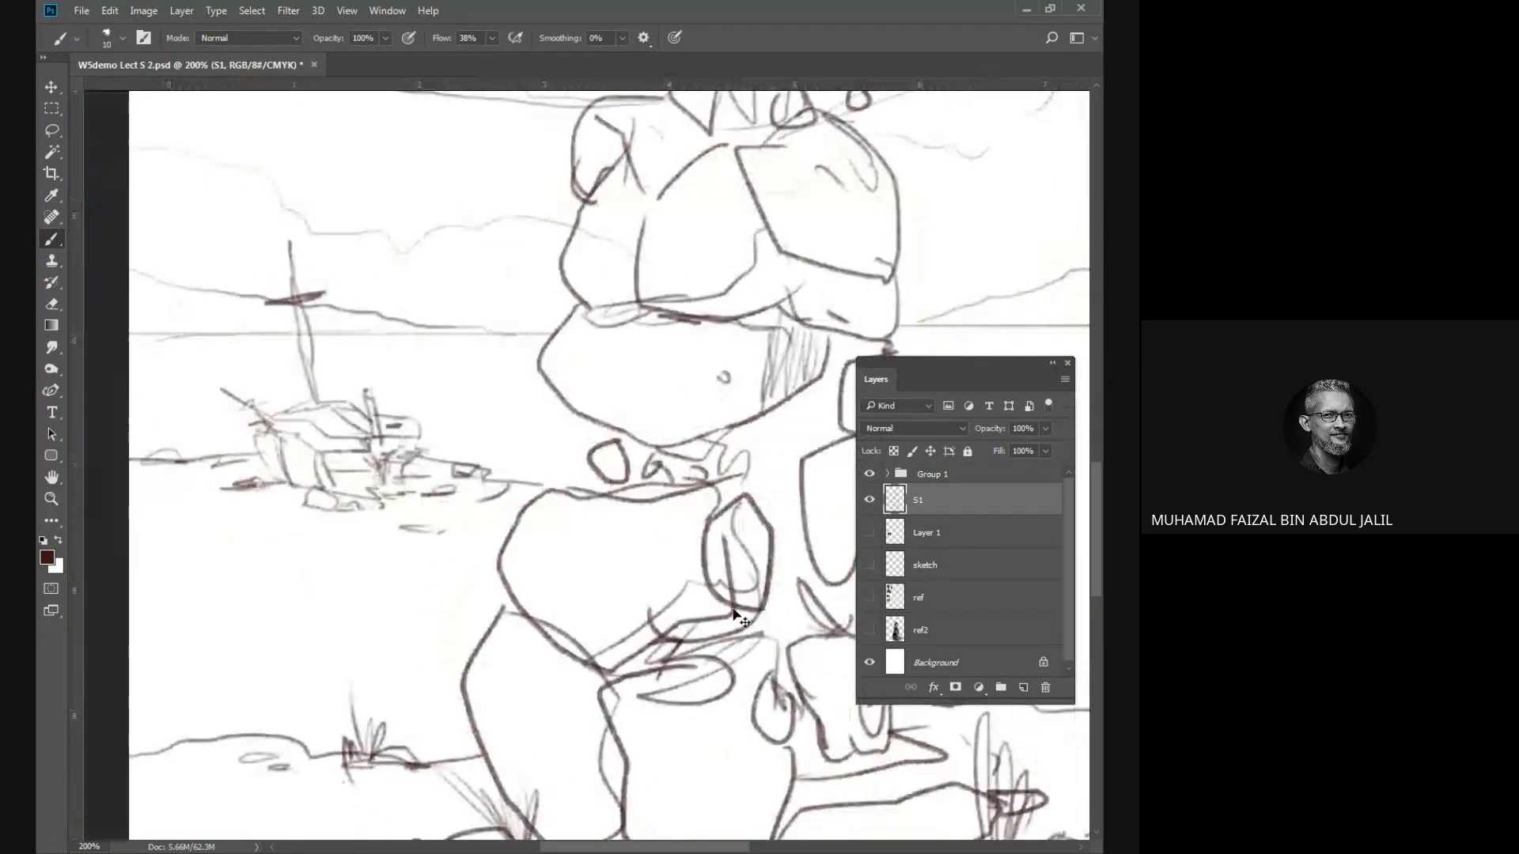
Add a low mound to the foreground ground line, and sketch a rock with shoreline strokes on the figure's other side.
{"action": "key", "text": "ctrl+minus"}
{"action": "key", "text": "ctrl+minus"}
{"action": "key", "text": "ctrl+minus"}
{"action": "key", "text": "Tab"}
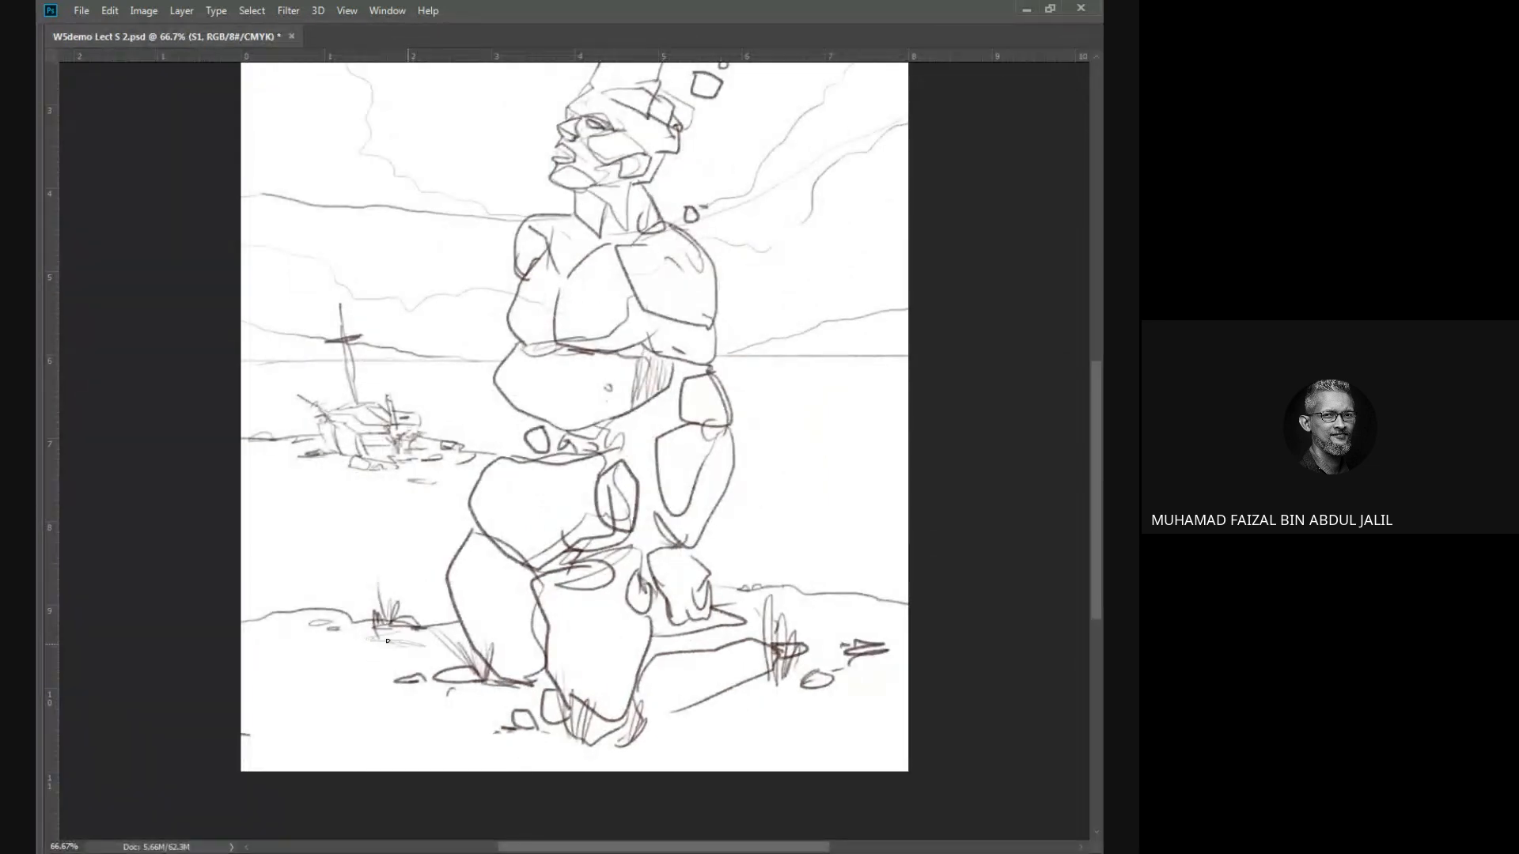
{"action": "mouse_move", "coordinate": [332, 627]}
{"action": "left_mouse_down"}
{"action": "mouse_move", "coordinate": [257, 624]}
{"action": "mouse_move", "coordinate": [344, 616]}
{"action": "left_mouse_up"}
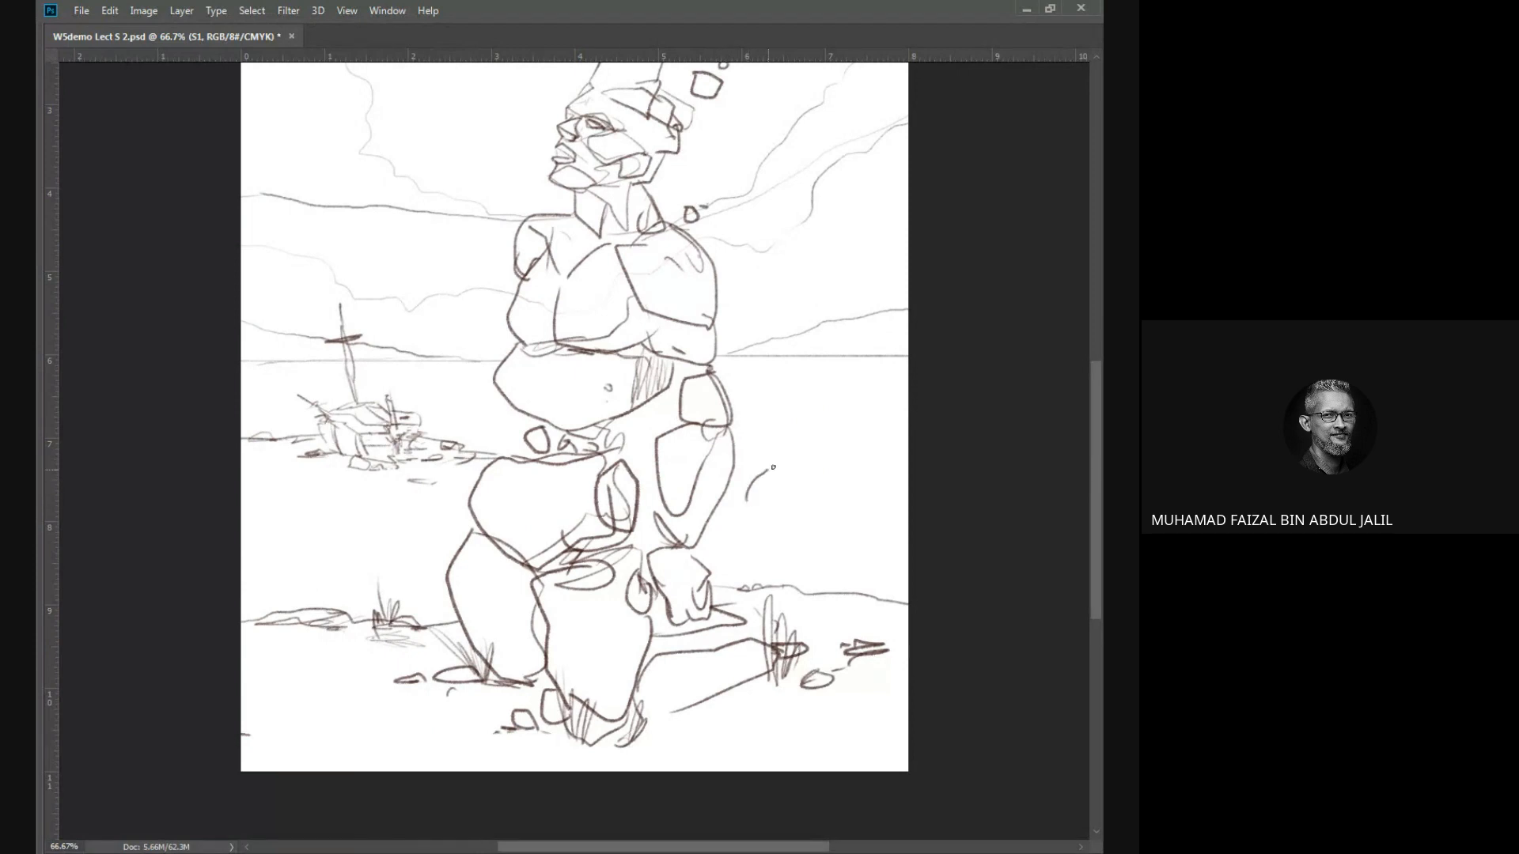
{"action": "mouse_move", "coordinate": [773, 467]}
{"action": "left_mouse_down"}
{"action": "mouse_move", "coordinate": [758, 495]}
{"action": "mouse_move", "coordinate": [807, 507]}
{"action": "left_mouse_up"}
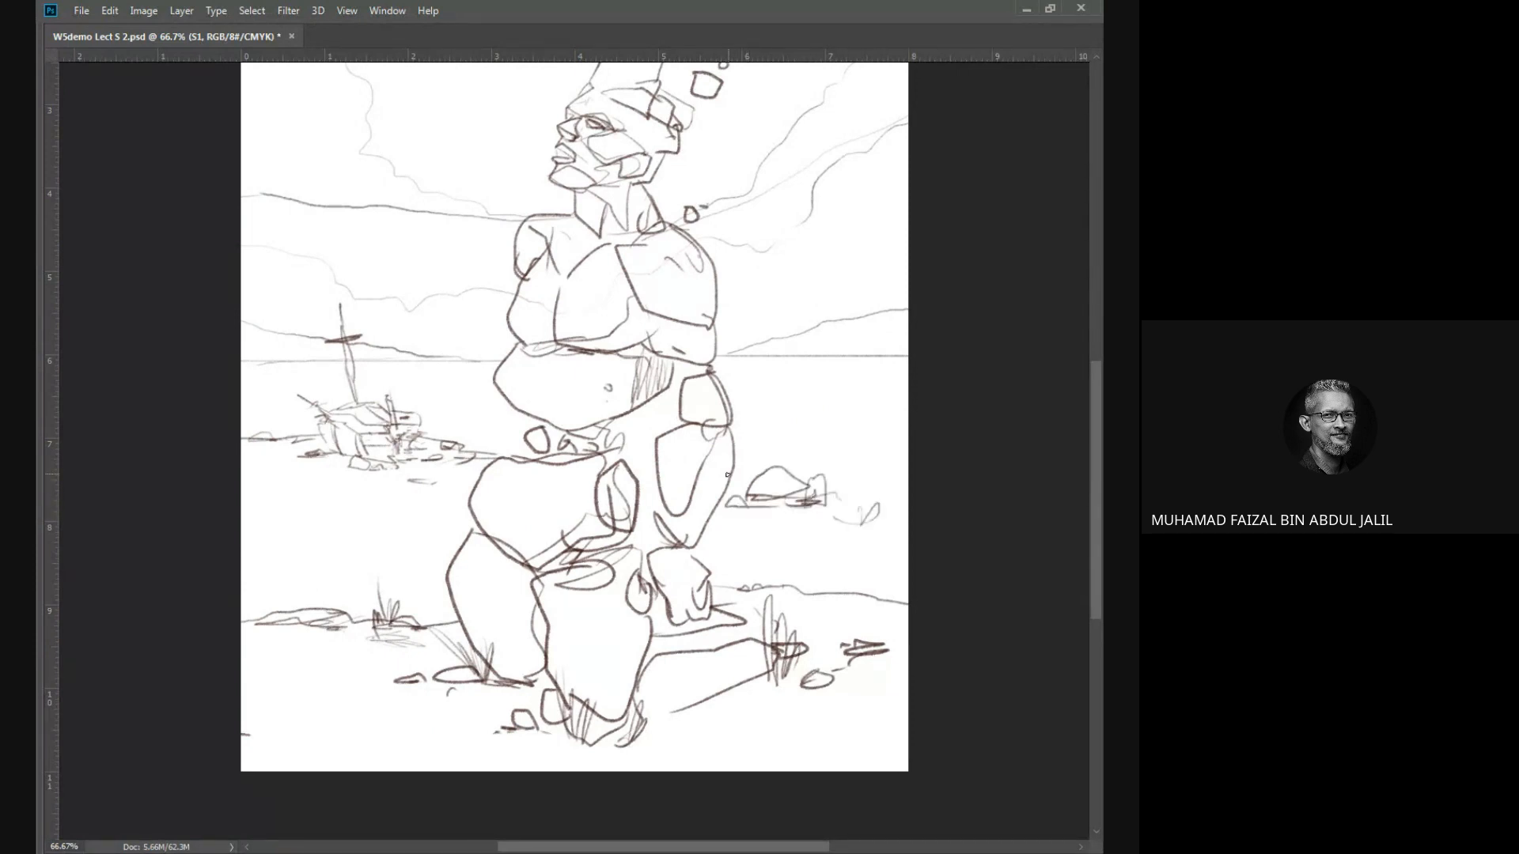
{"action": "left_click_drag", "start_coordinate": [727, 475], "coordinate": [933, 490]}
{"action": "left_click_drag", "start_coordinate": [863, 302], "coordinate": [872, 390]}
Compare the whole poster with its reference layers by briefly showing Layer 1, sketch, ref and ref2, and hide them again.
{"action": "key", "text": "ctrl+minus"}
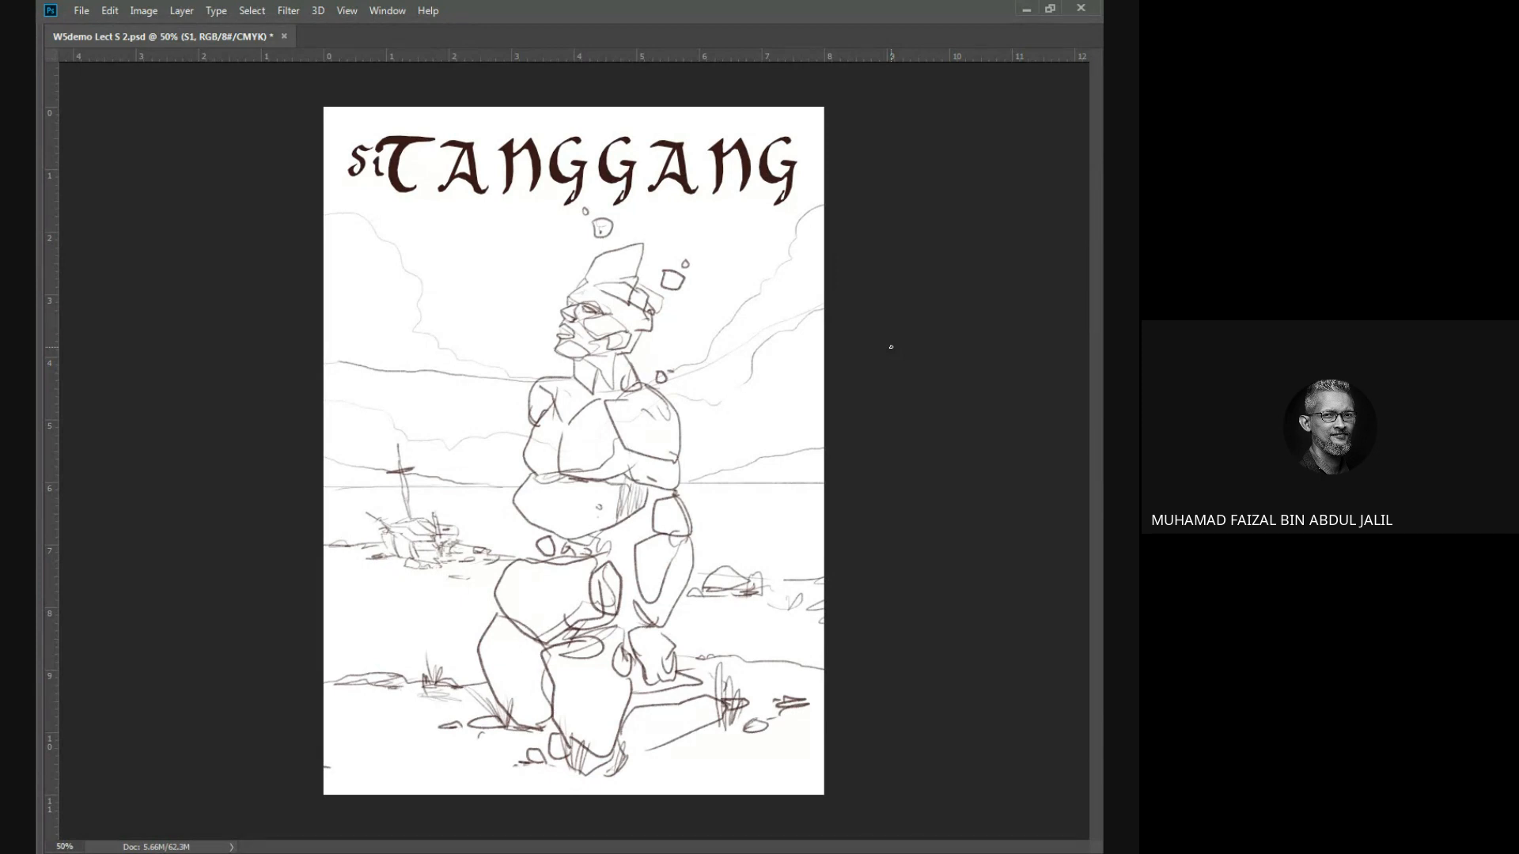
{"action": "key", "text": "Tab"}
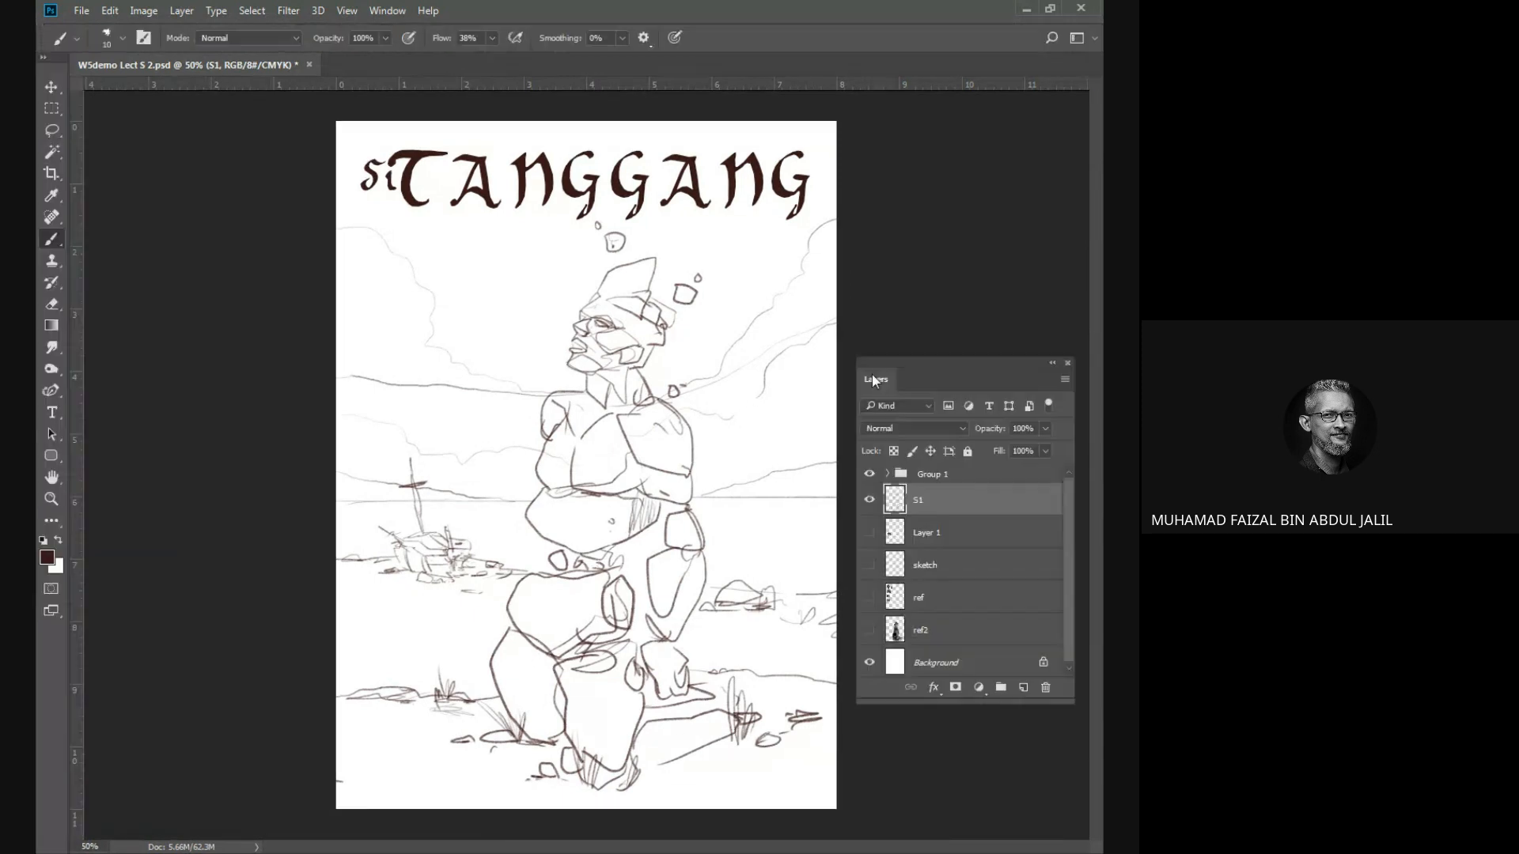
{"action": "left_click", "coordinate": [869, 541]}
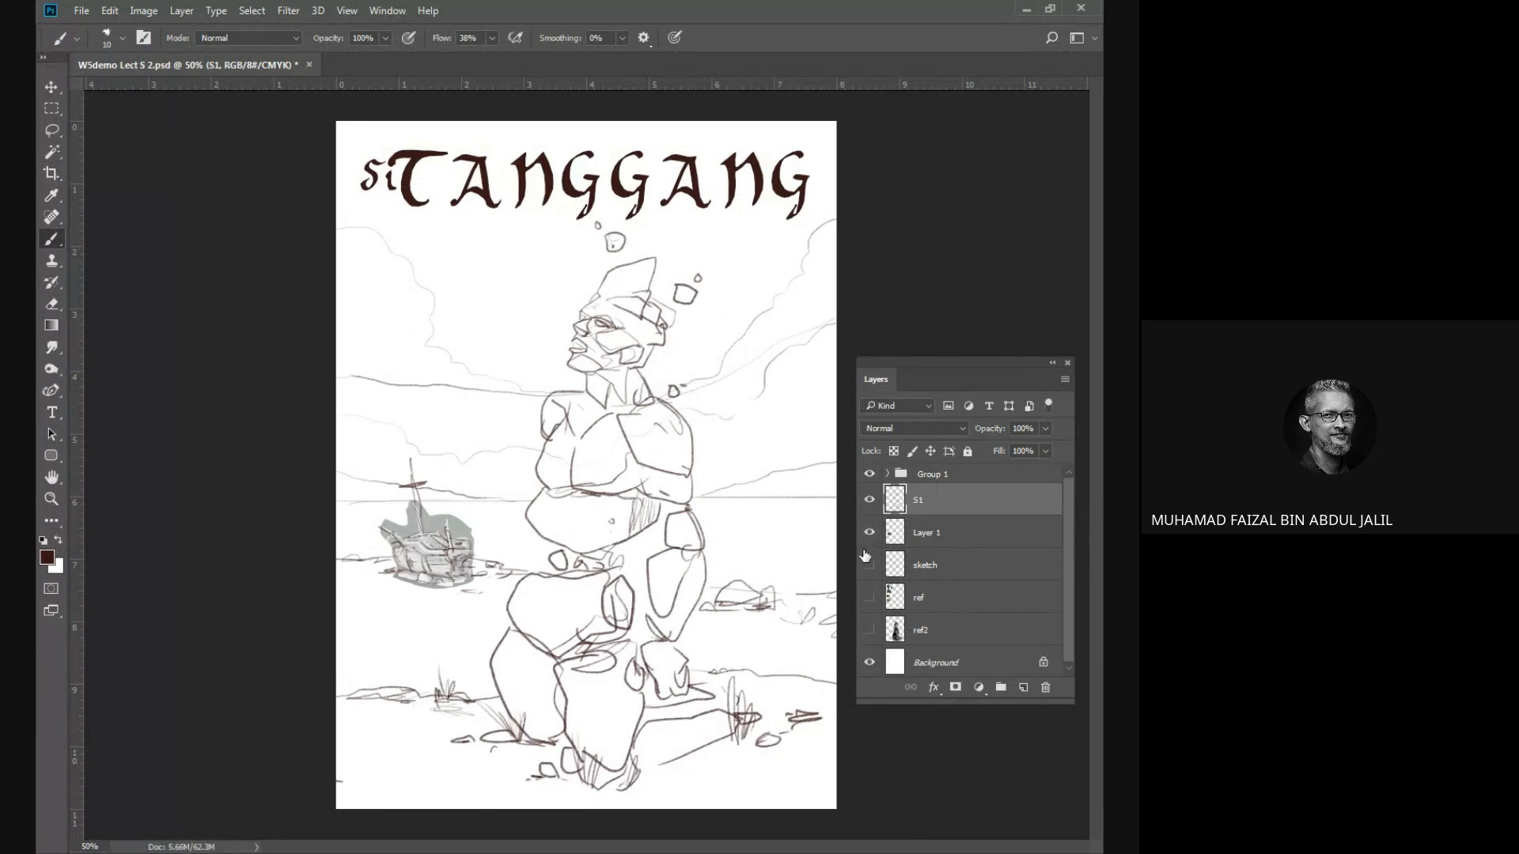
{"action": "left_click", "coordinate": [870, 597]}
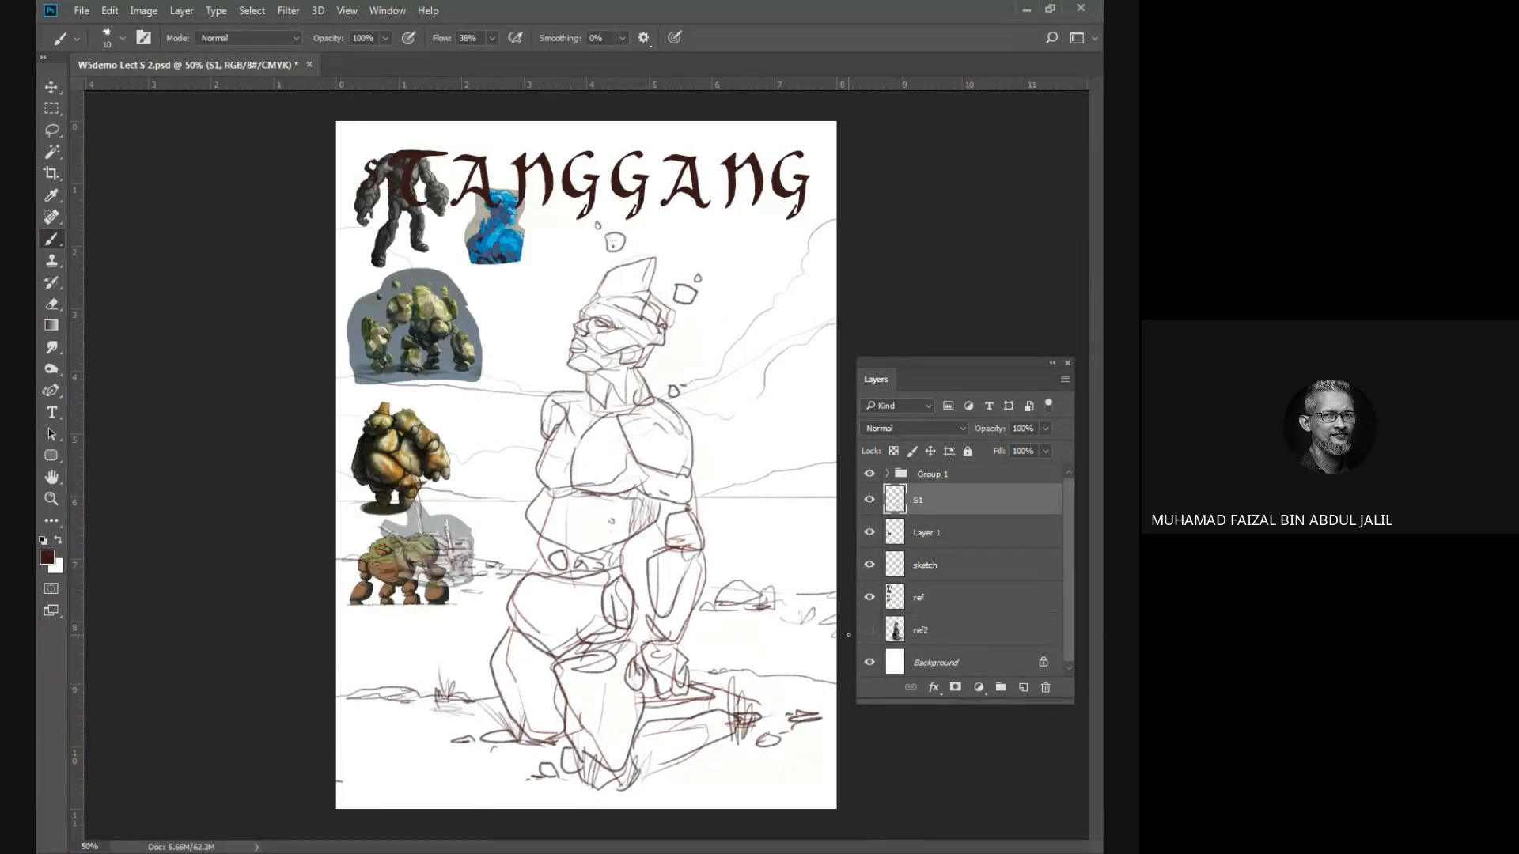
{"action": "left_click", "coordinate": [869, 629]}
{"action": "left_click", "coordinate": [869, 631]}
{"action": "left_click", "coordinate": [871, 600]}
{"action": "left_click", "coordinate": [881, 567]}
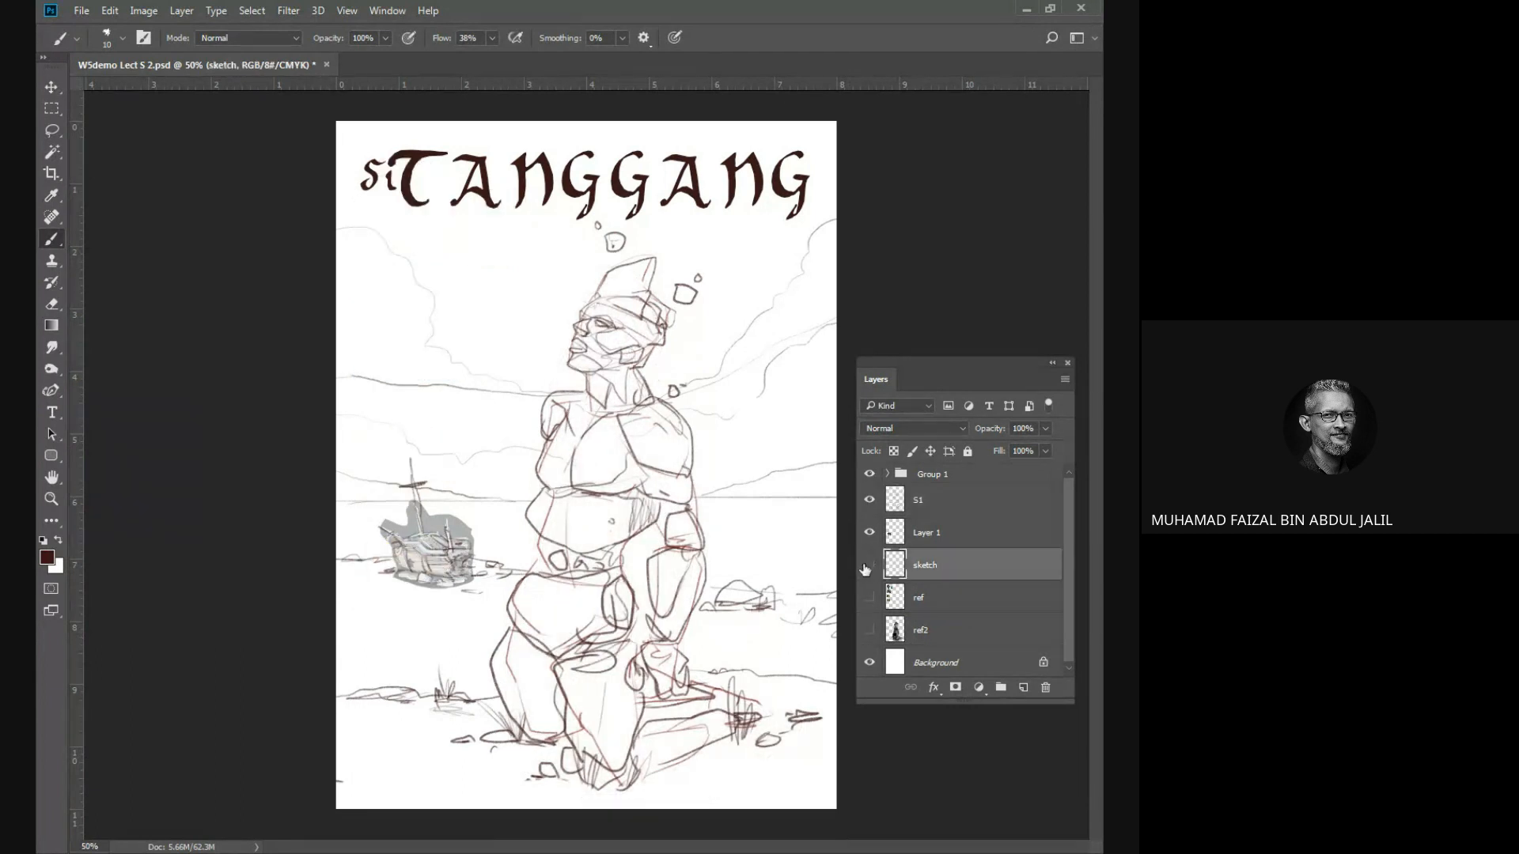
{"action": "left_click", "coordinate": [868, 567]}
{"action": "left_click", "coordinate": [872, 533]}
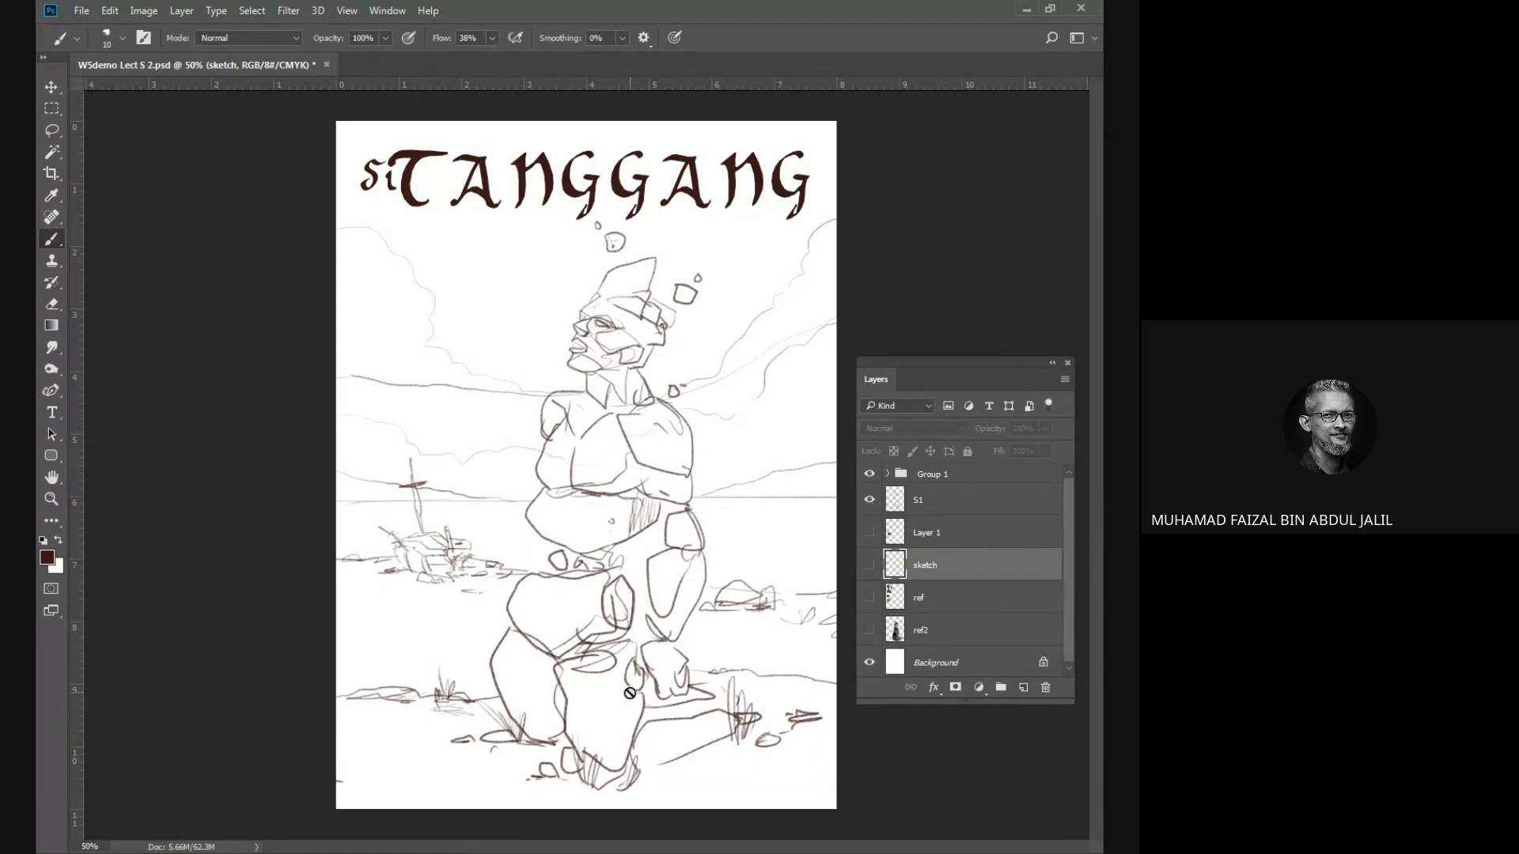
{"action": "key", "text": "f"}
{"action": "key", "text": "f"}
{"action": "key", "text": "f"}
Switch to the Google Meet call in the browser, check its participant list and return to Photoshop.
{"action": "key", "text": "alt+Tab"}
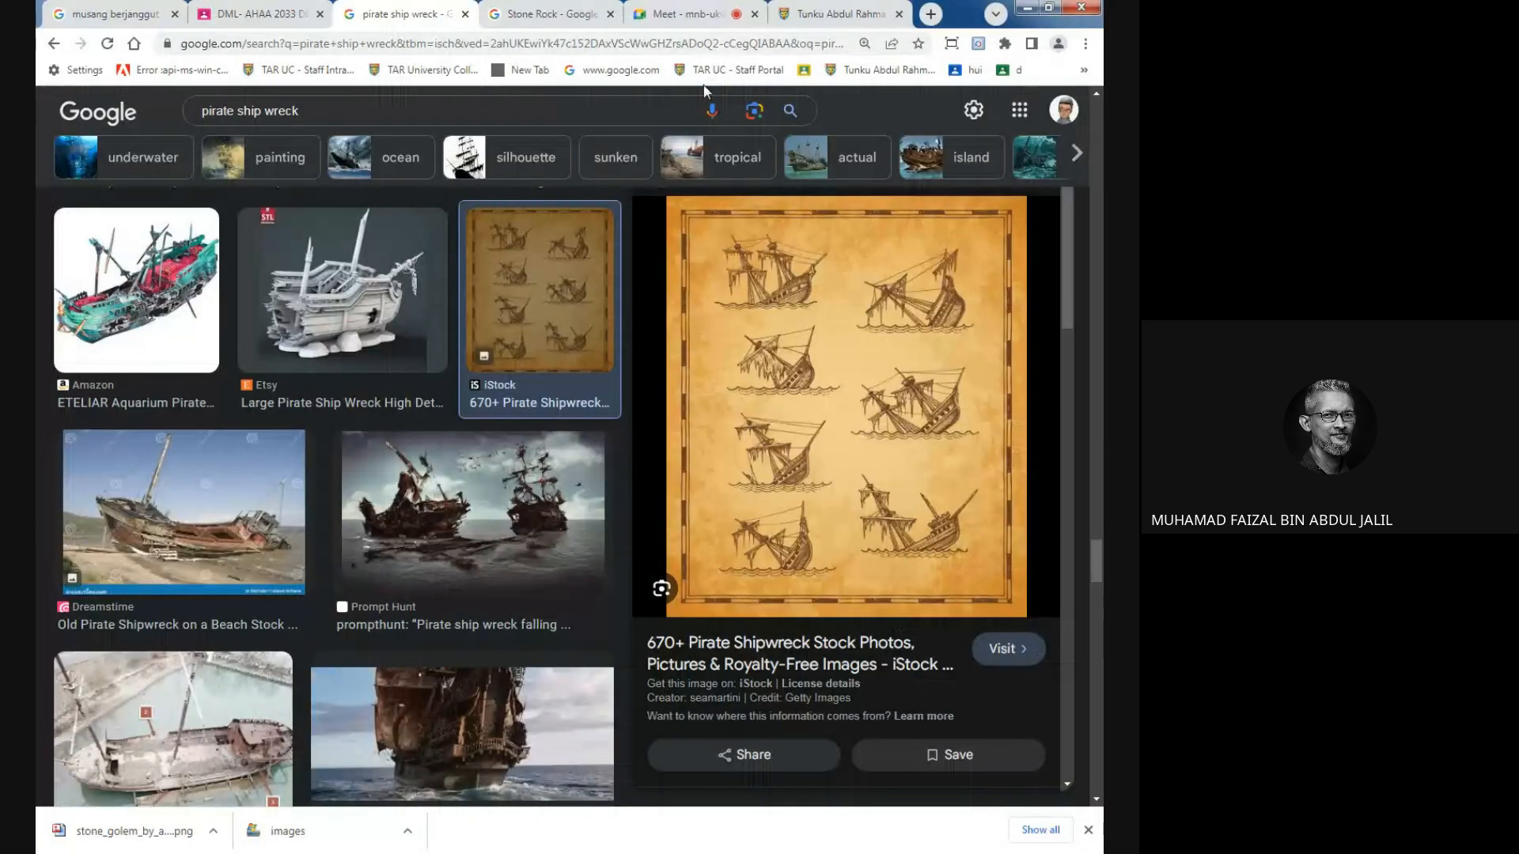
{"action": "left_click", "coordinate": [684, 14]}
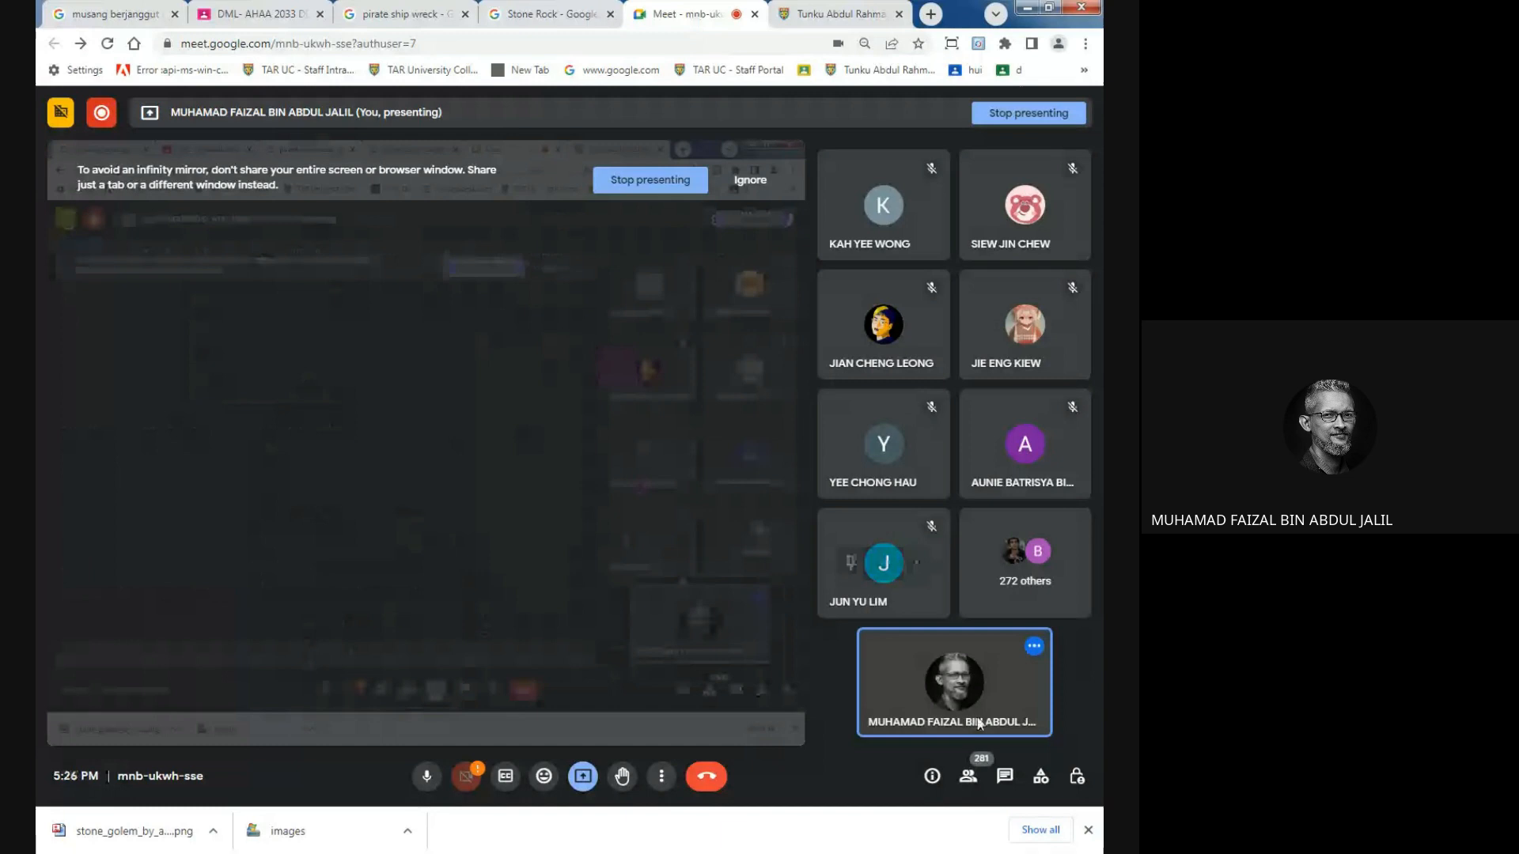
{"action": "left_click", "coordinate": [981, 771]}
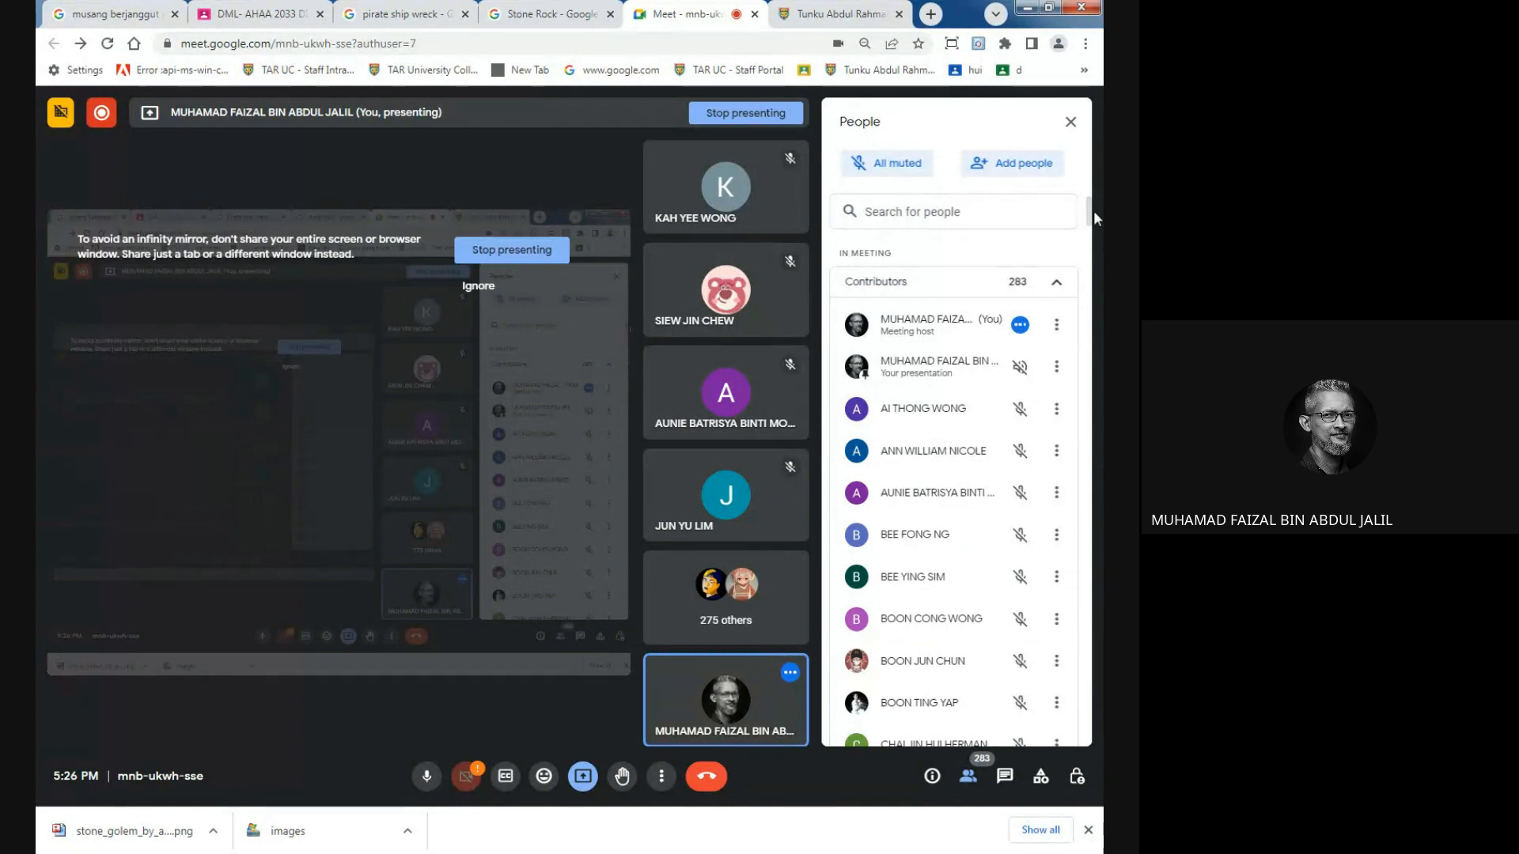
{"action": "left_click", "coordinate": [968, 779]}
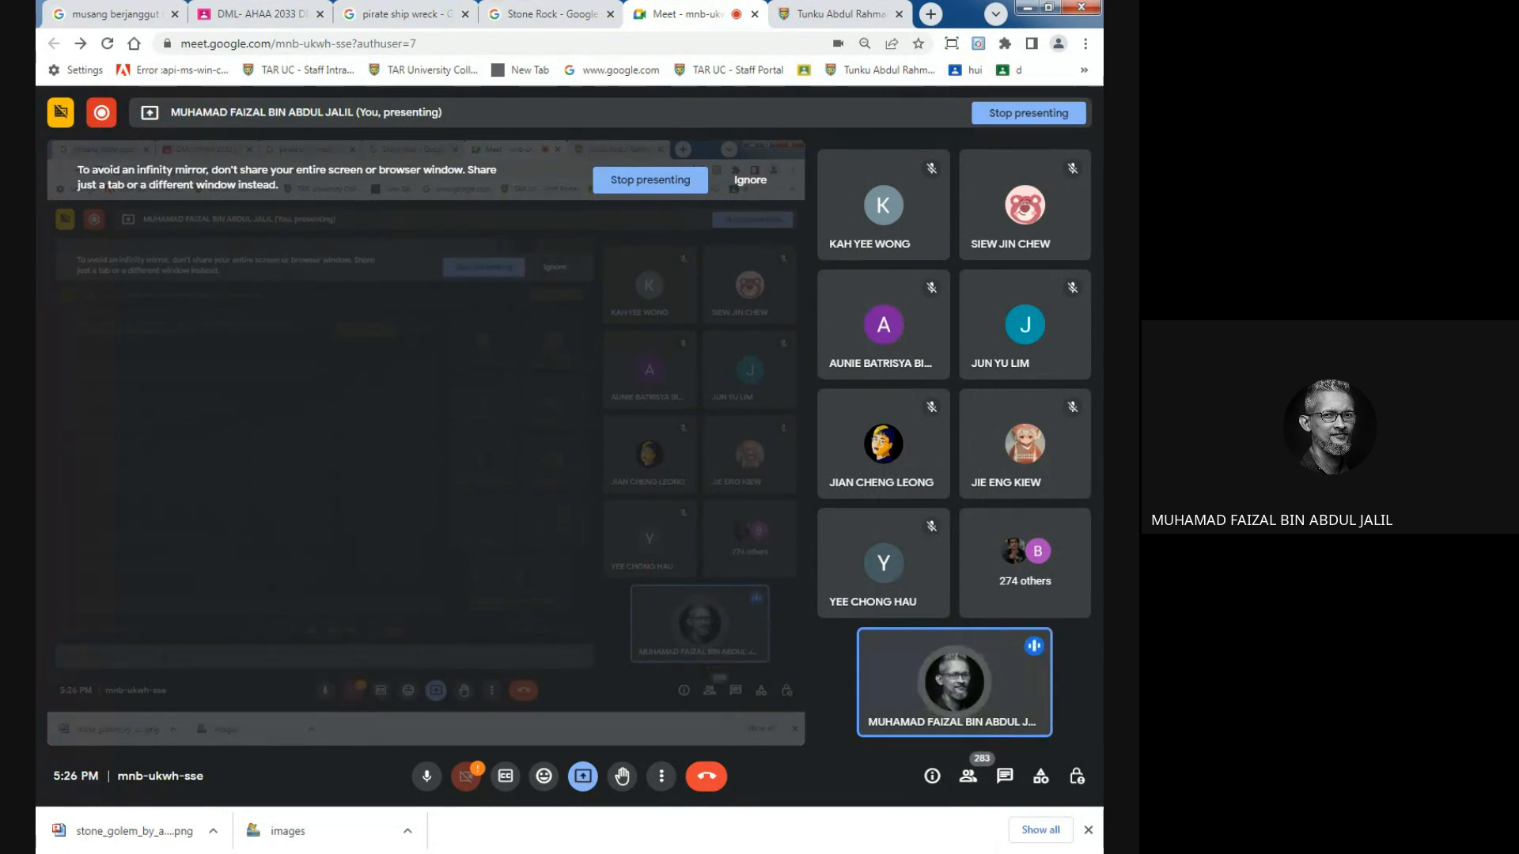
{"action": "key", "text": "alt+Tab"}
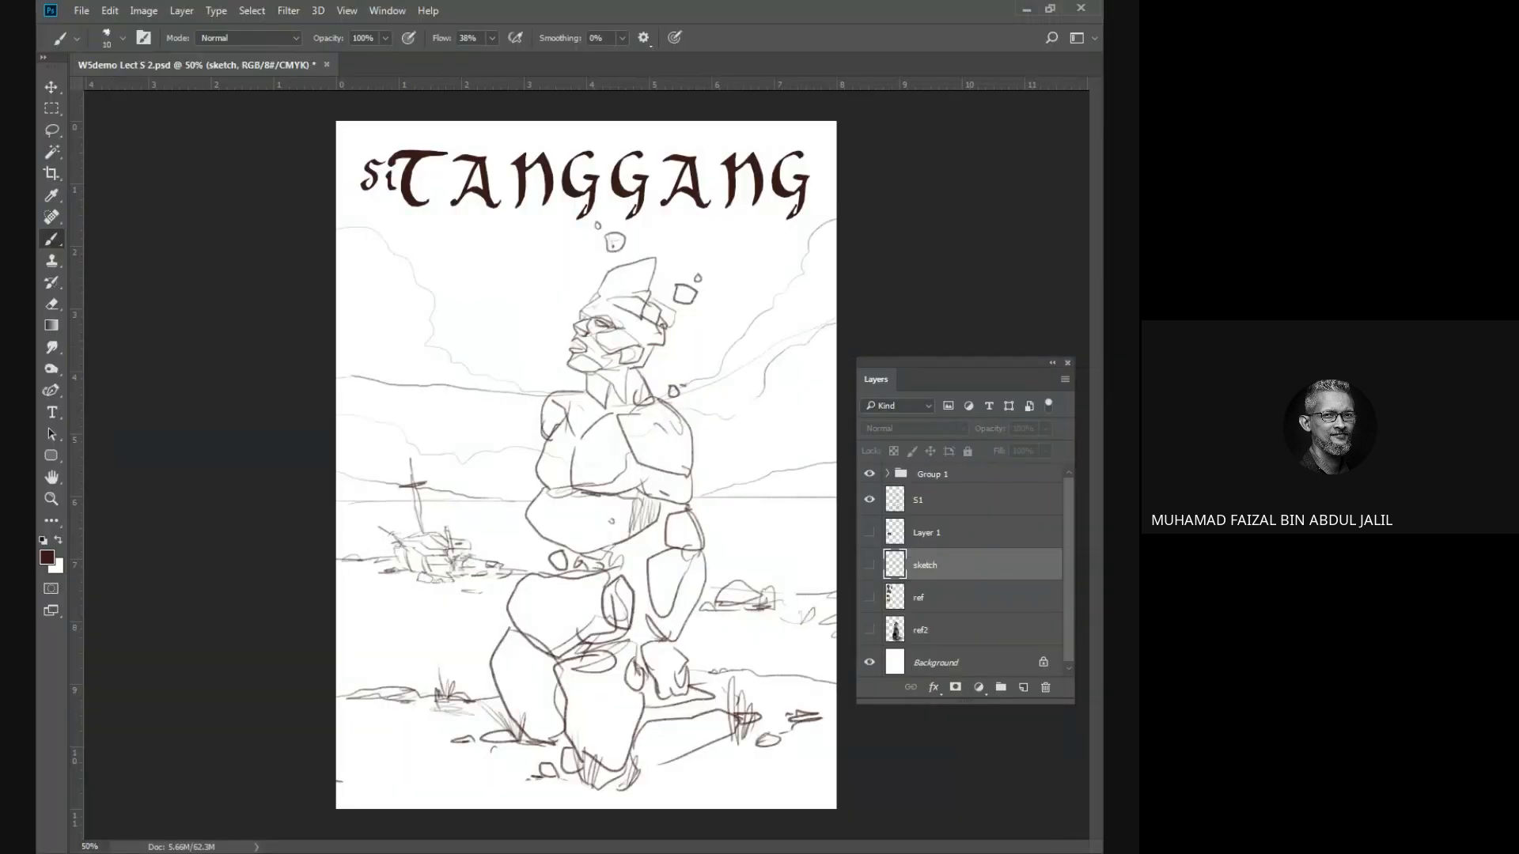
Reduce the Photoshop window to a floating size over the Meet call, shift it sideways and zoom the poster to 33.3%.
{"action": "left_click", "coordinate": [1050, 8]}
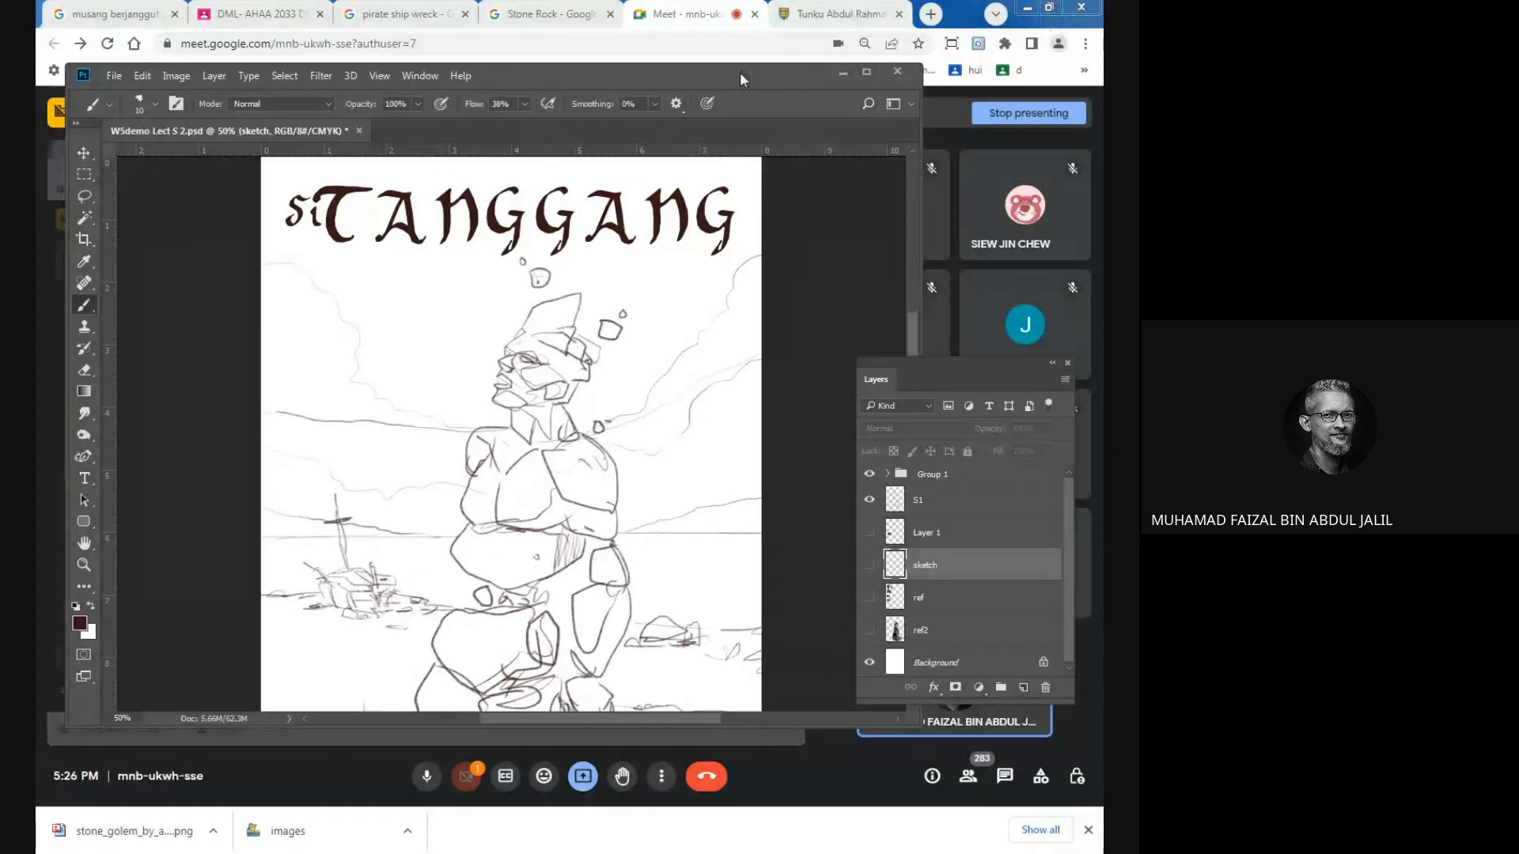
{"action": "left_click_drag", "start_coordinate": [728, 82], "coordinate": [648, 89]}
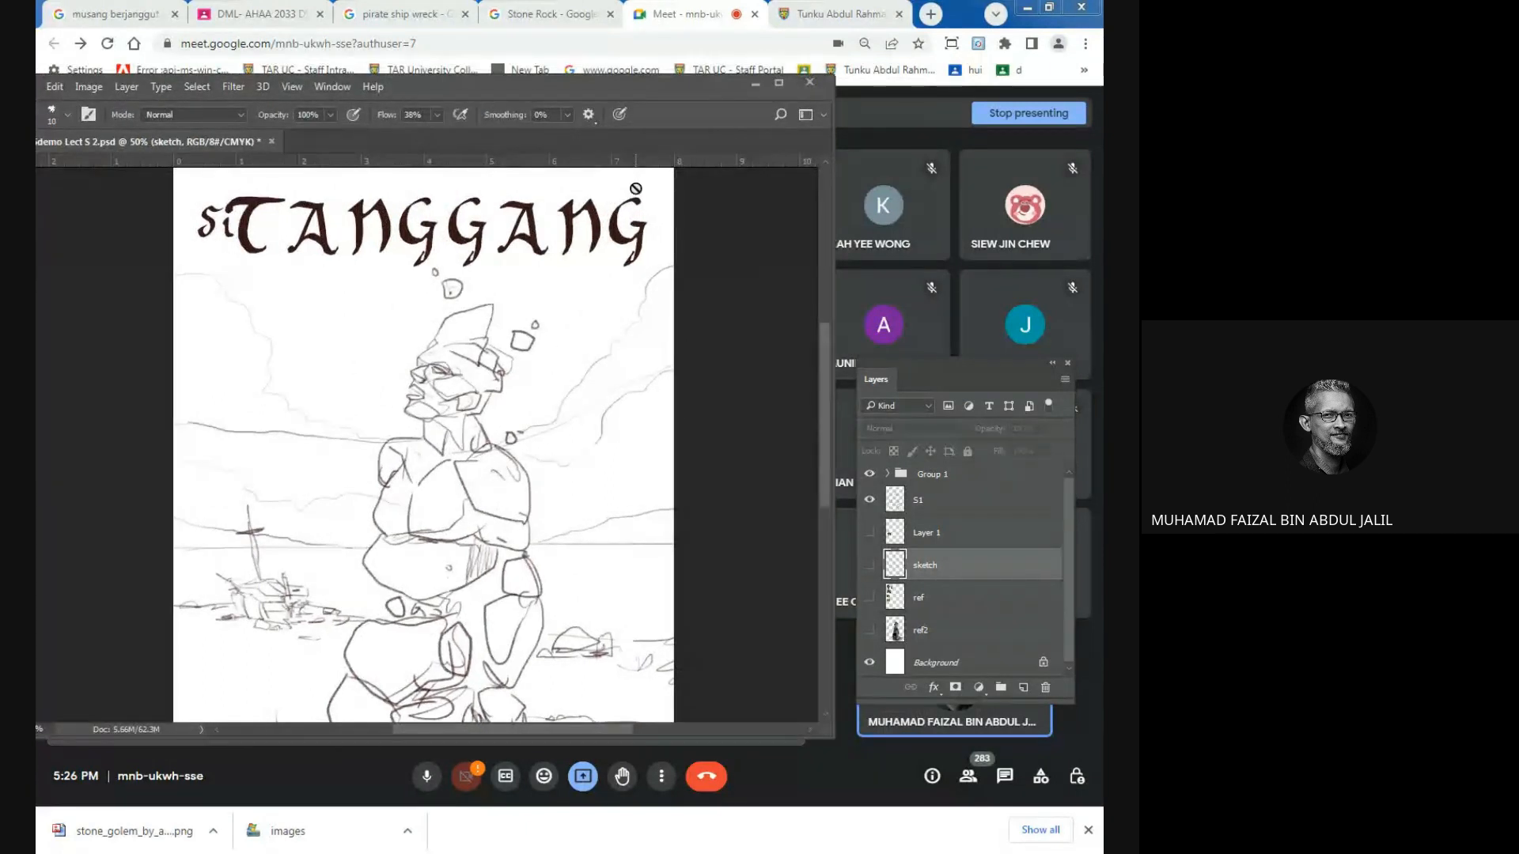
{"action": "key", "text": "ctrl+minus"}
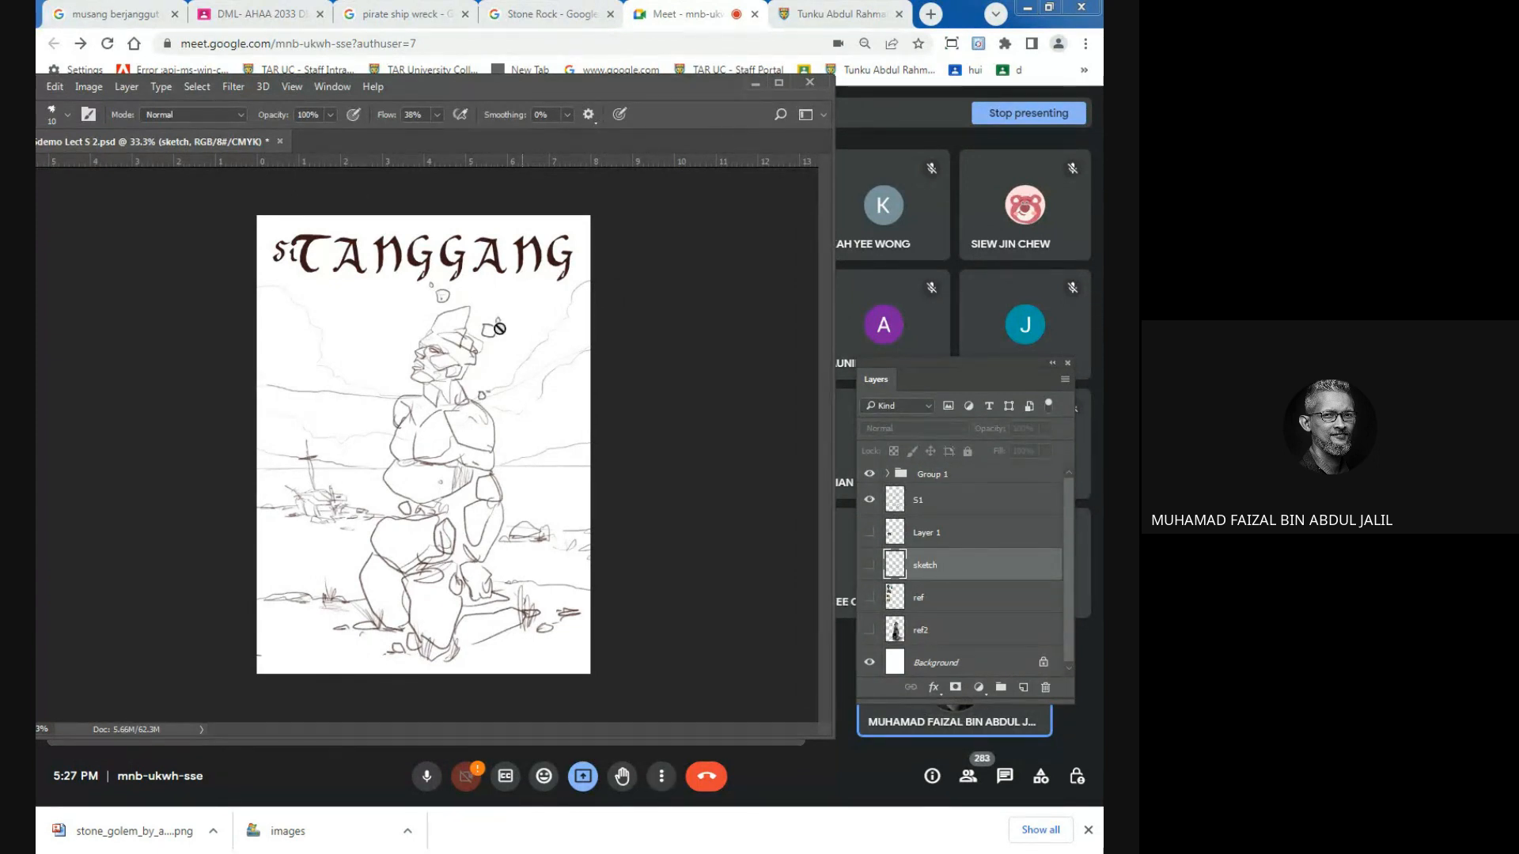
Toggle the interface panels, place the Paragraph panel beside the poster, and shift the window sideways to expose the toolbar.
{"action": "key", "text": "Tab"}
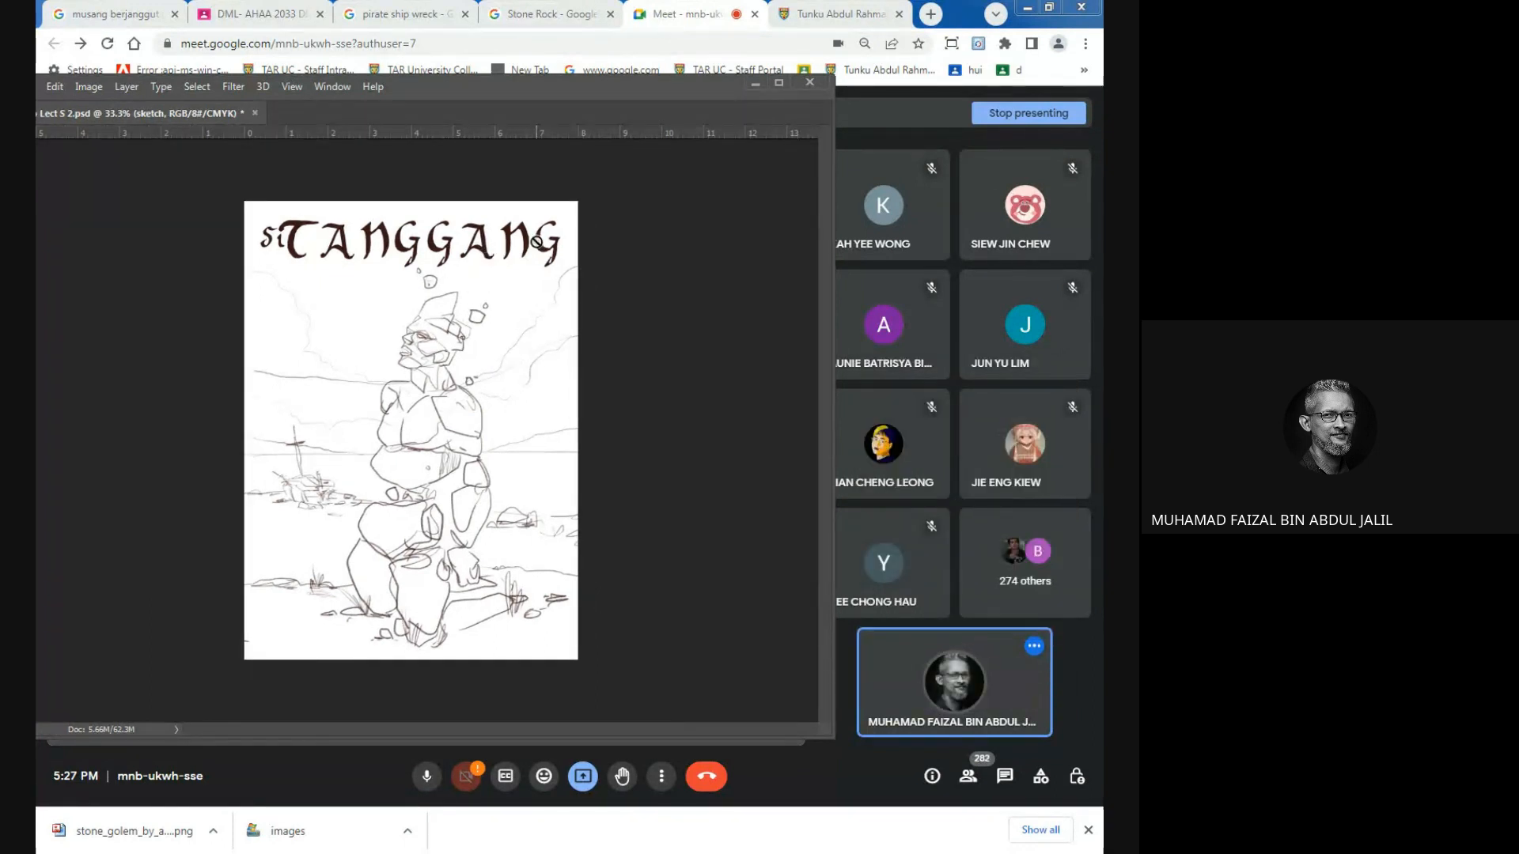
{"action": "key", "text": "Tab"}
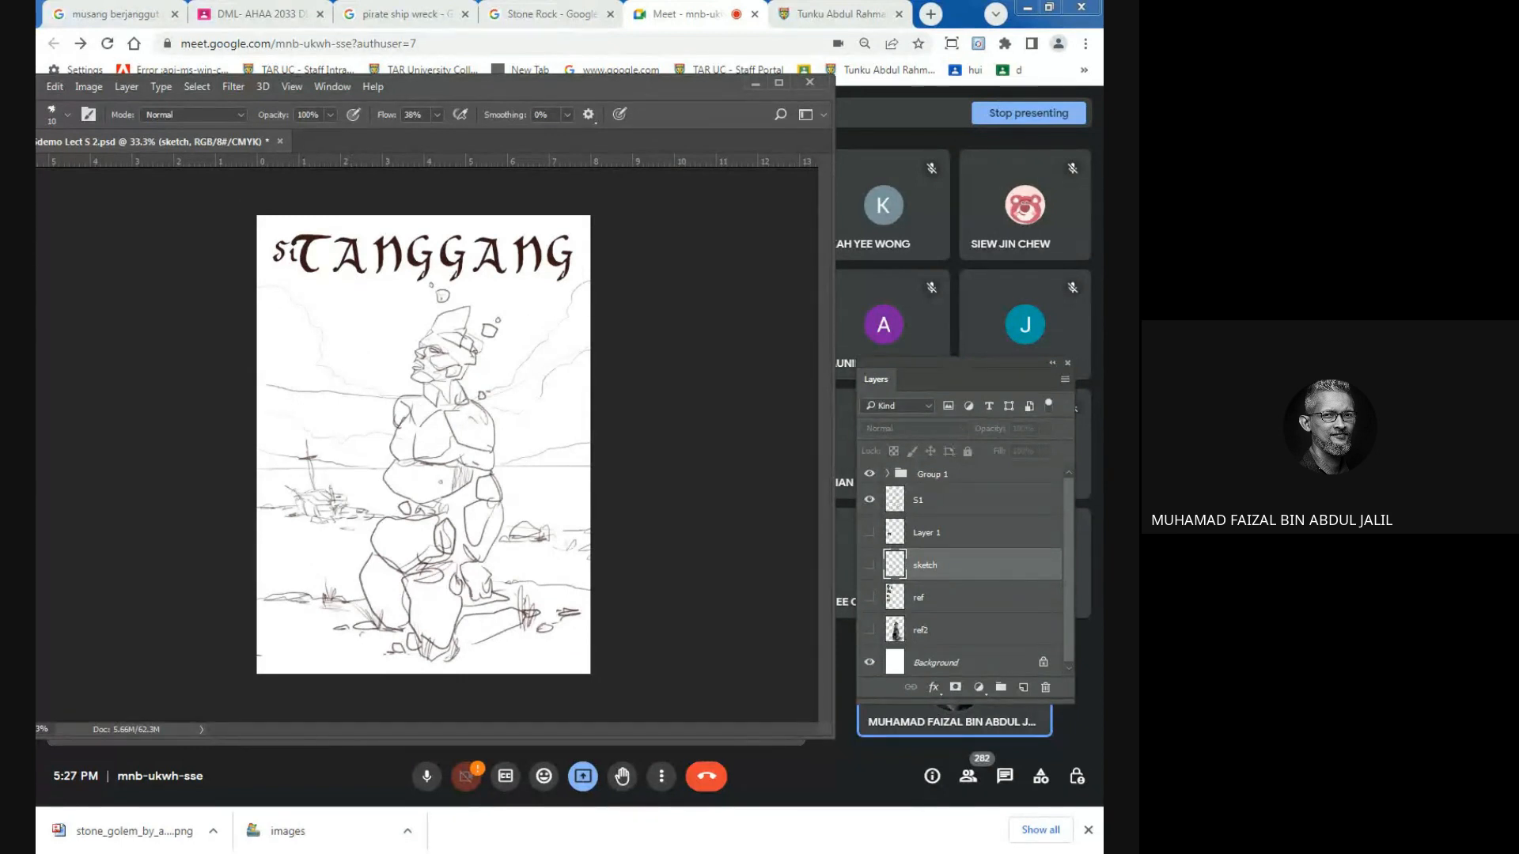
{"action": "left_click_drag", "start_coordinate": [36, 235], "coordinate": [654, 206]}
{"action": "left_click_drag", "start_coordinate": [467, 92], "coordinate": [519, 84]}
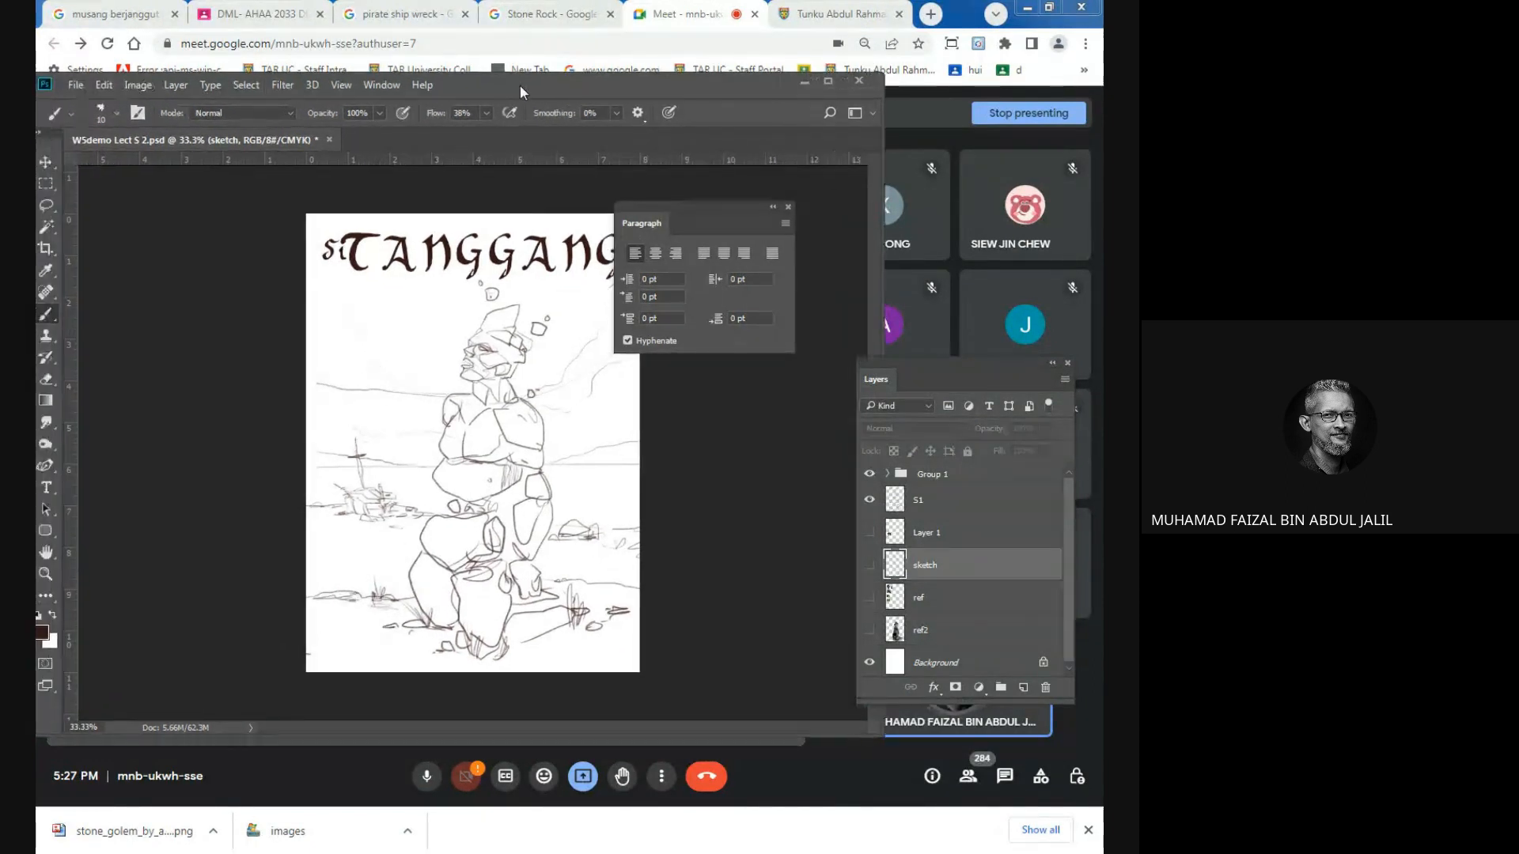
Show the Character Styles panel group, place it beside the Layers panel, and open the Character panel.
{"action": "left_click", "coordinate": [326, 86]}
{"action": "mouse_move", "coordinate": [377, 85]}
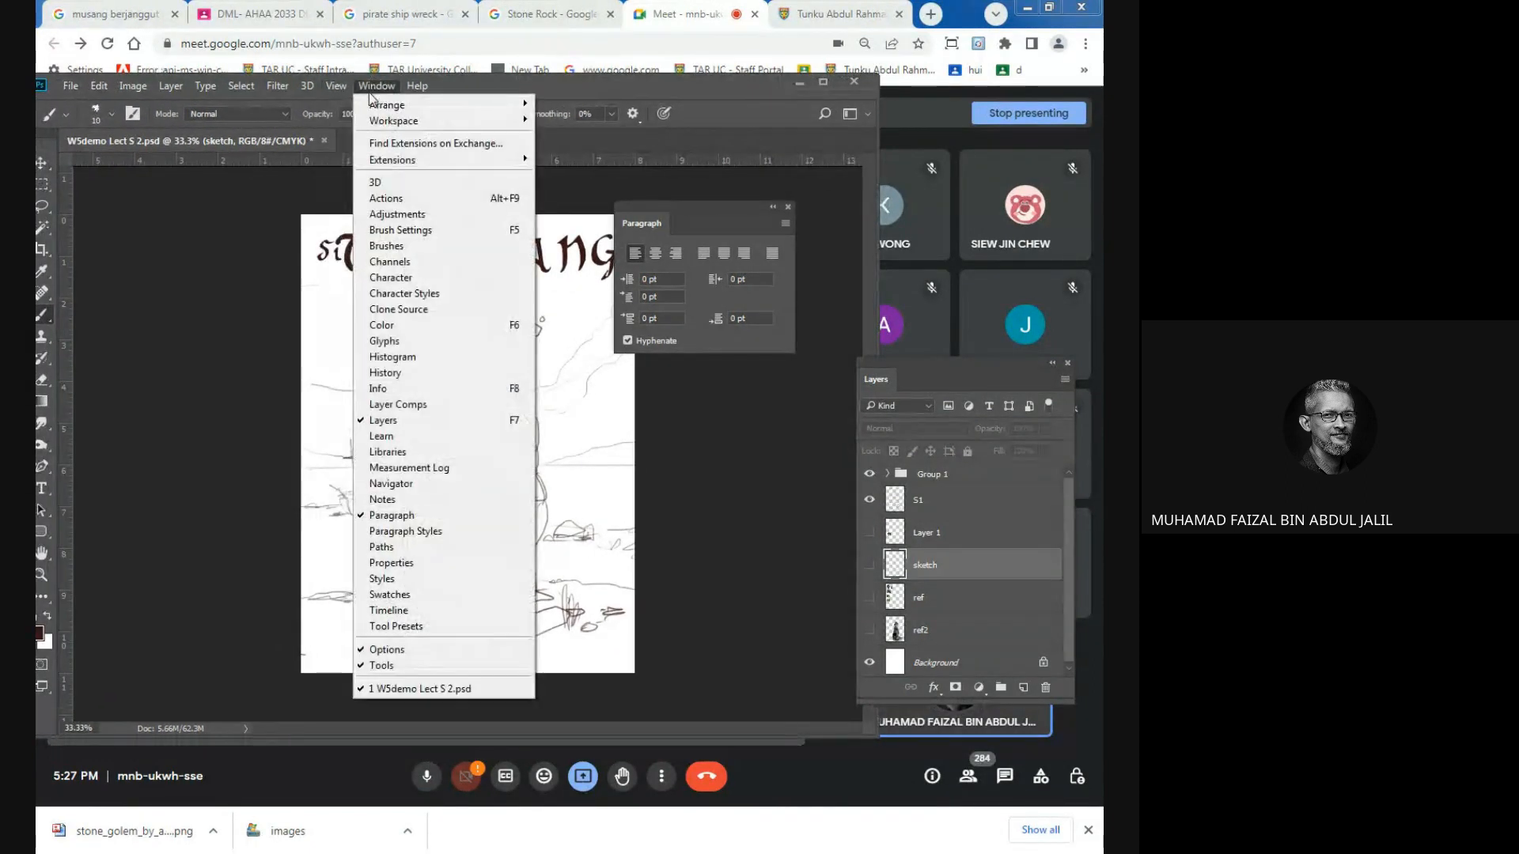
{"action": "left_click", "coordinate": [393, 290]}
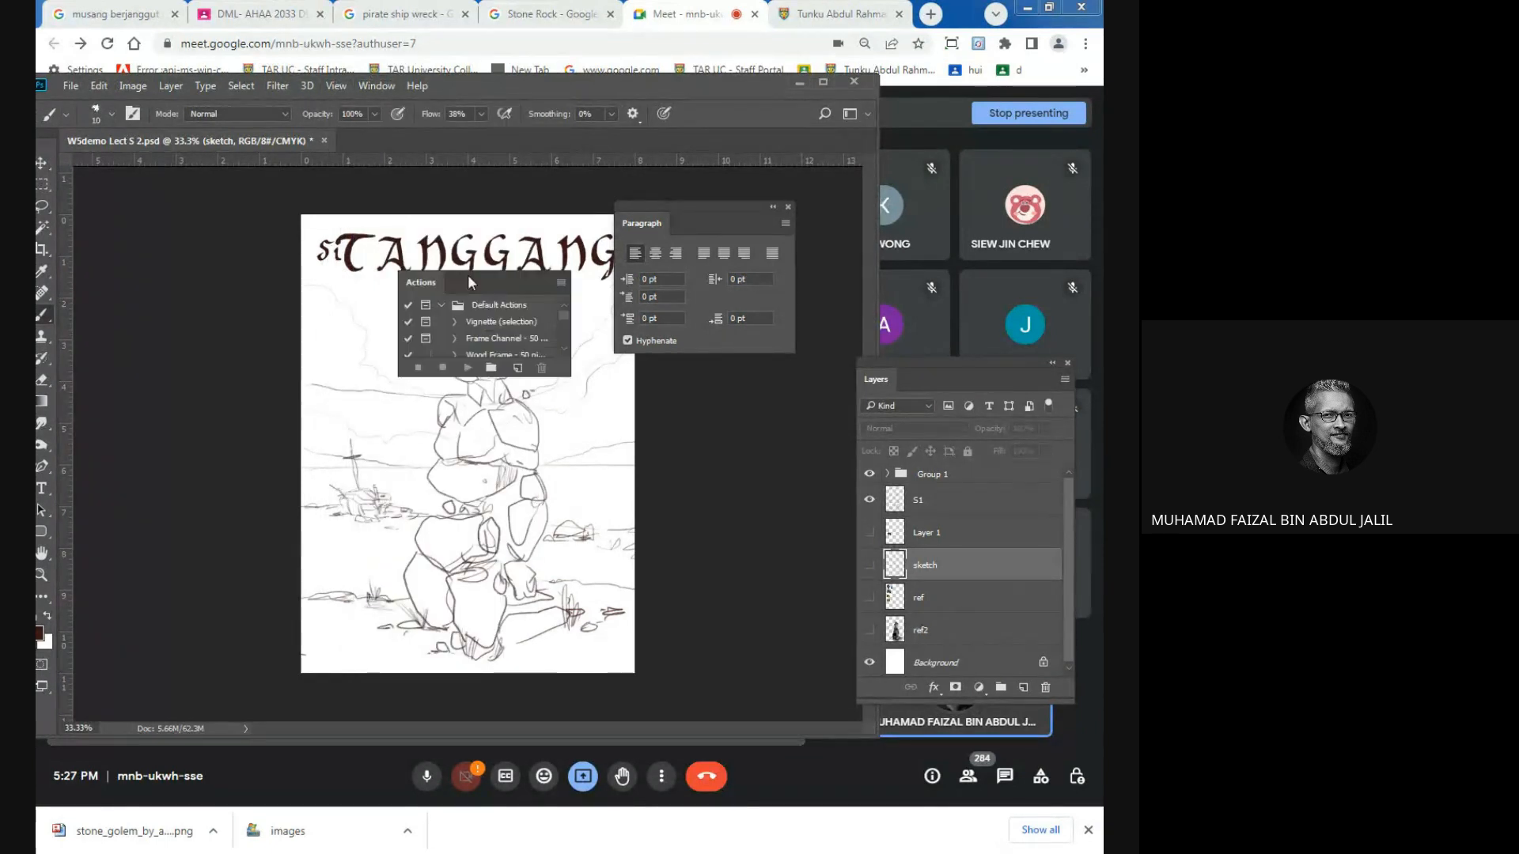
{"action": "left_click_drag", "start_coordinate": [468, 278], "coordinate": [731, 363]}
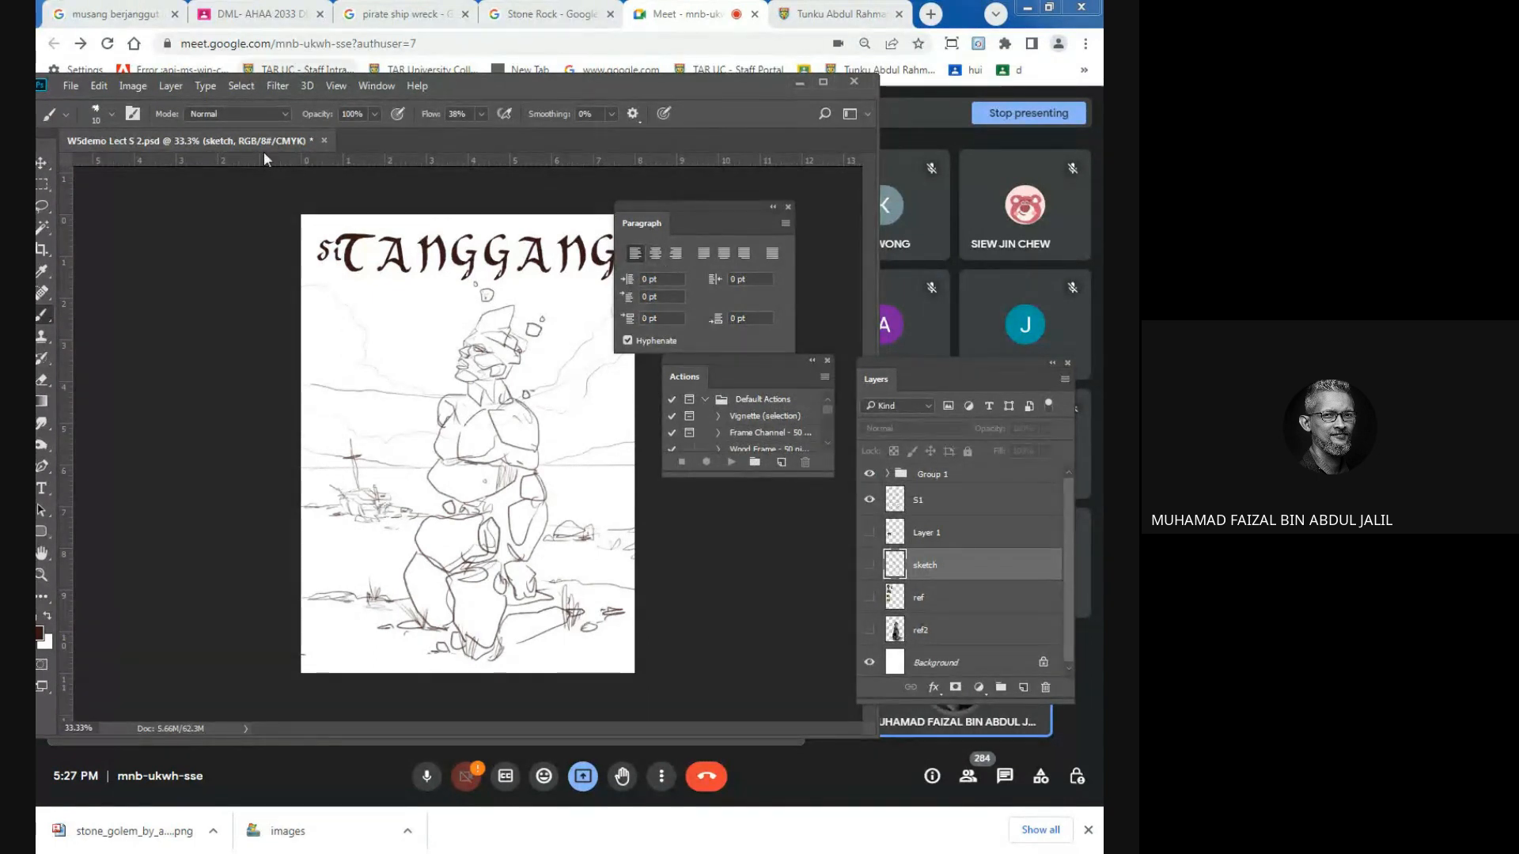
{"action": "left_click", "coordinate": [374, 86]}
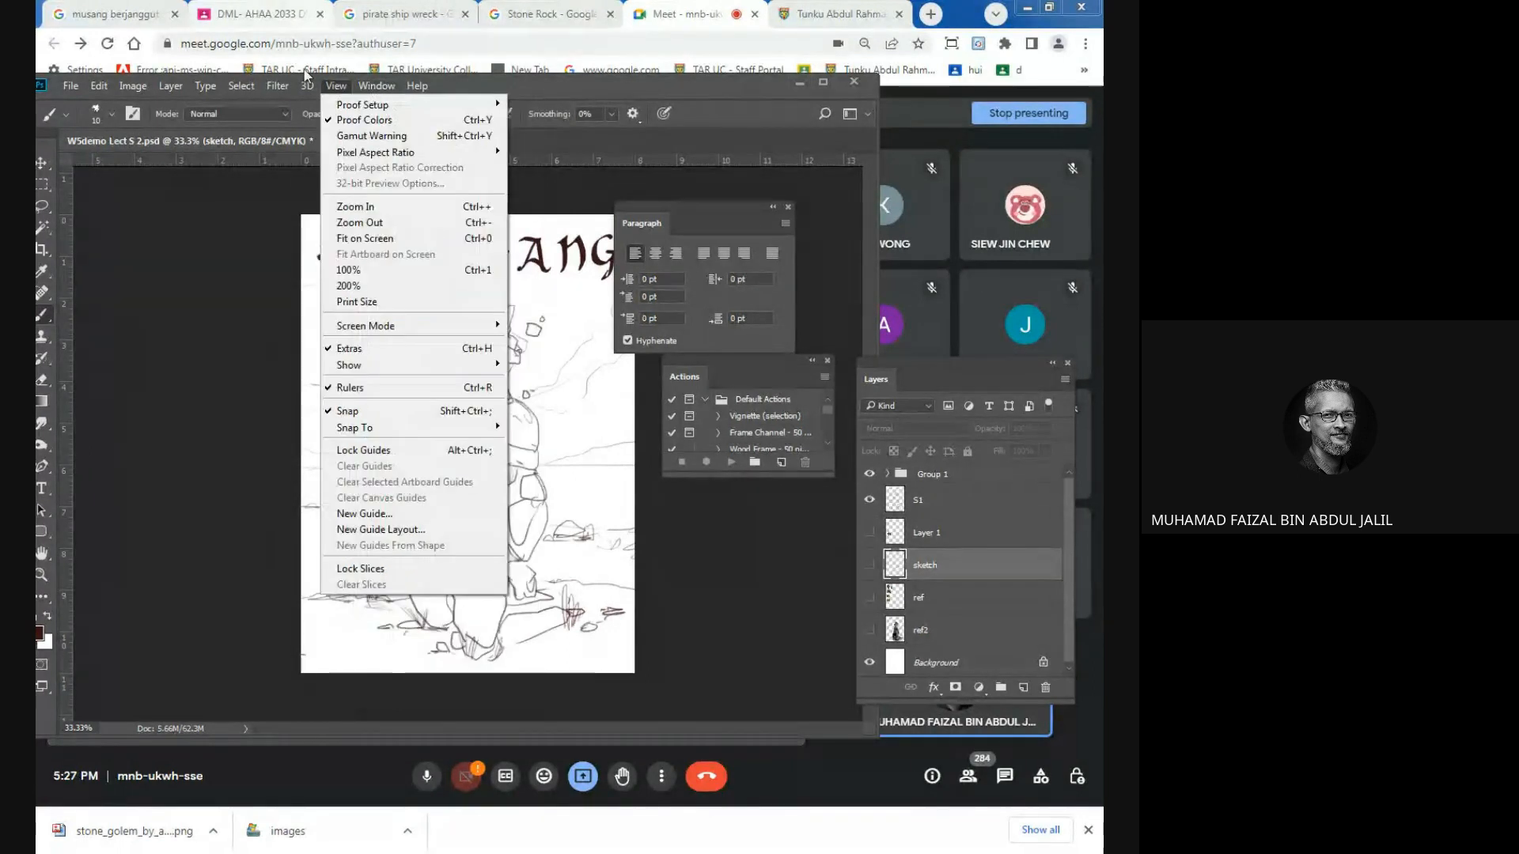
{"action": "mouse_move", "coordinate": [241, 85]}
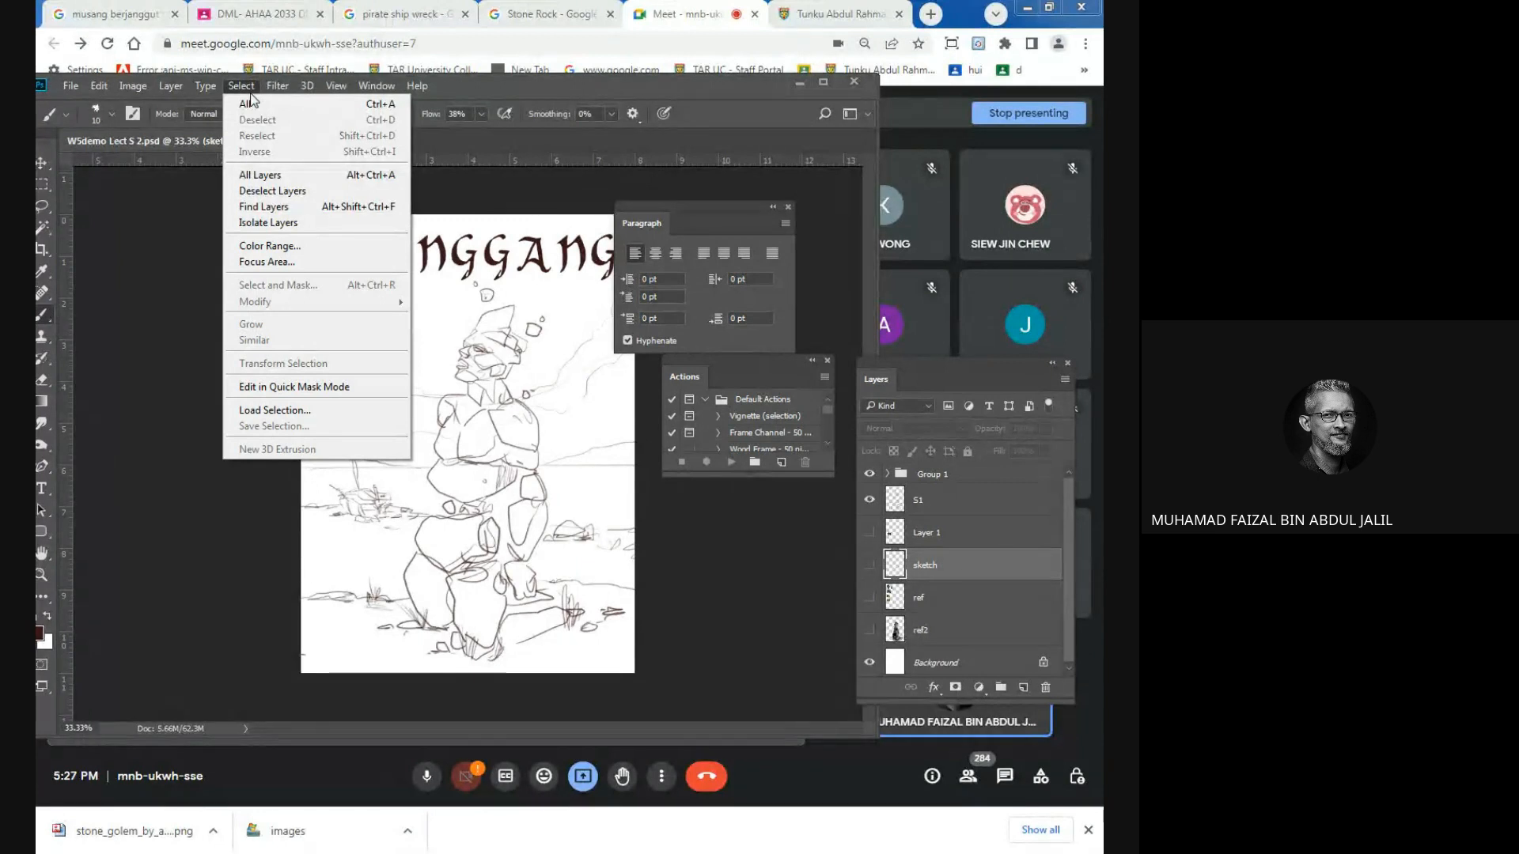
{"action": "mouse_move", "coordinate": [372, 86]}
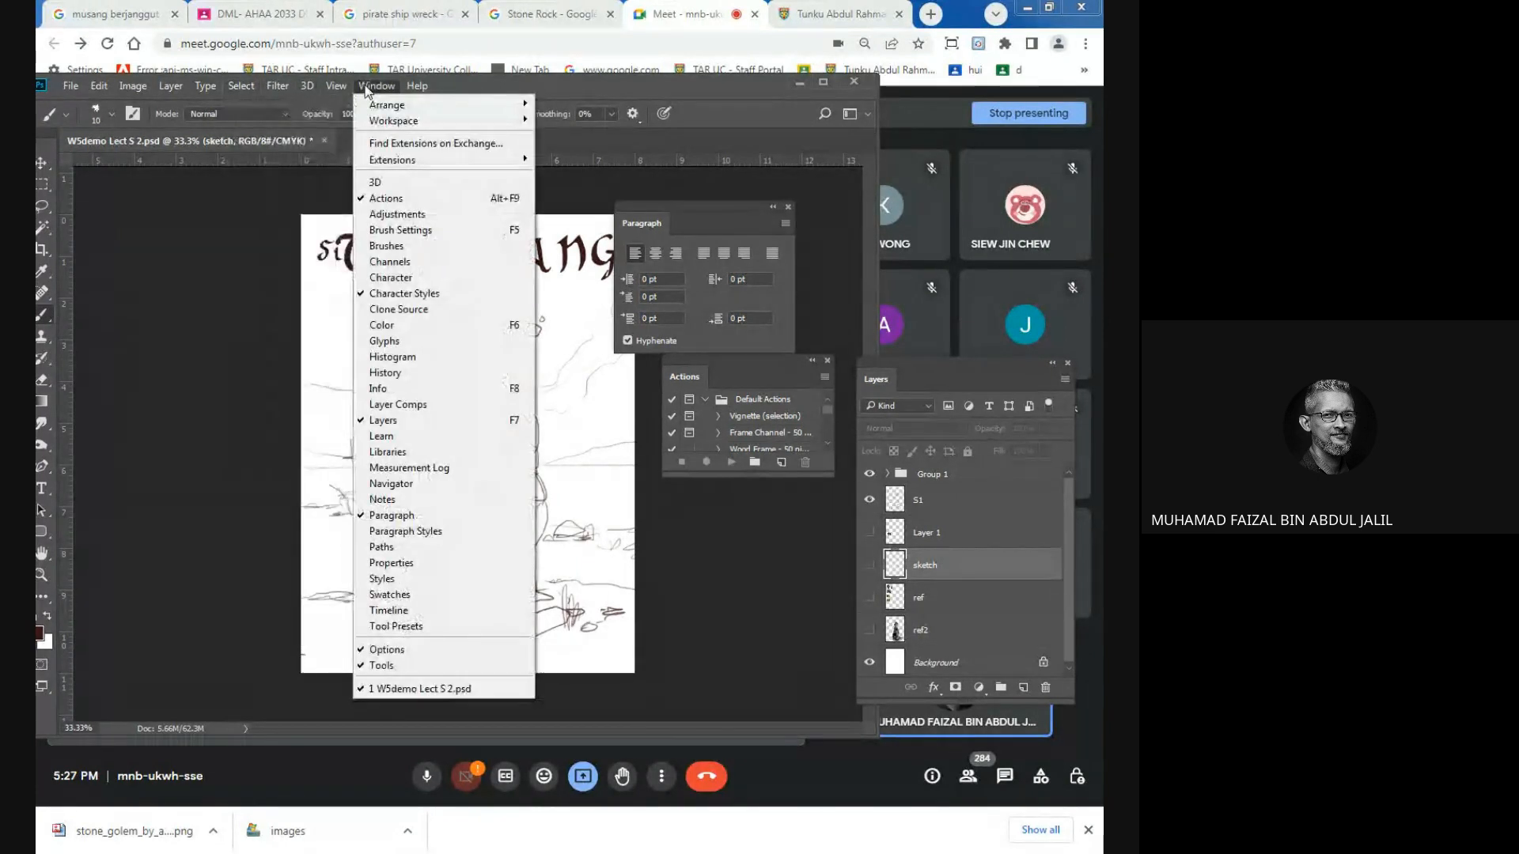
{"action": "left_click", "coordinate": [402, 278]}
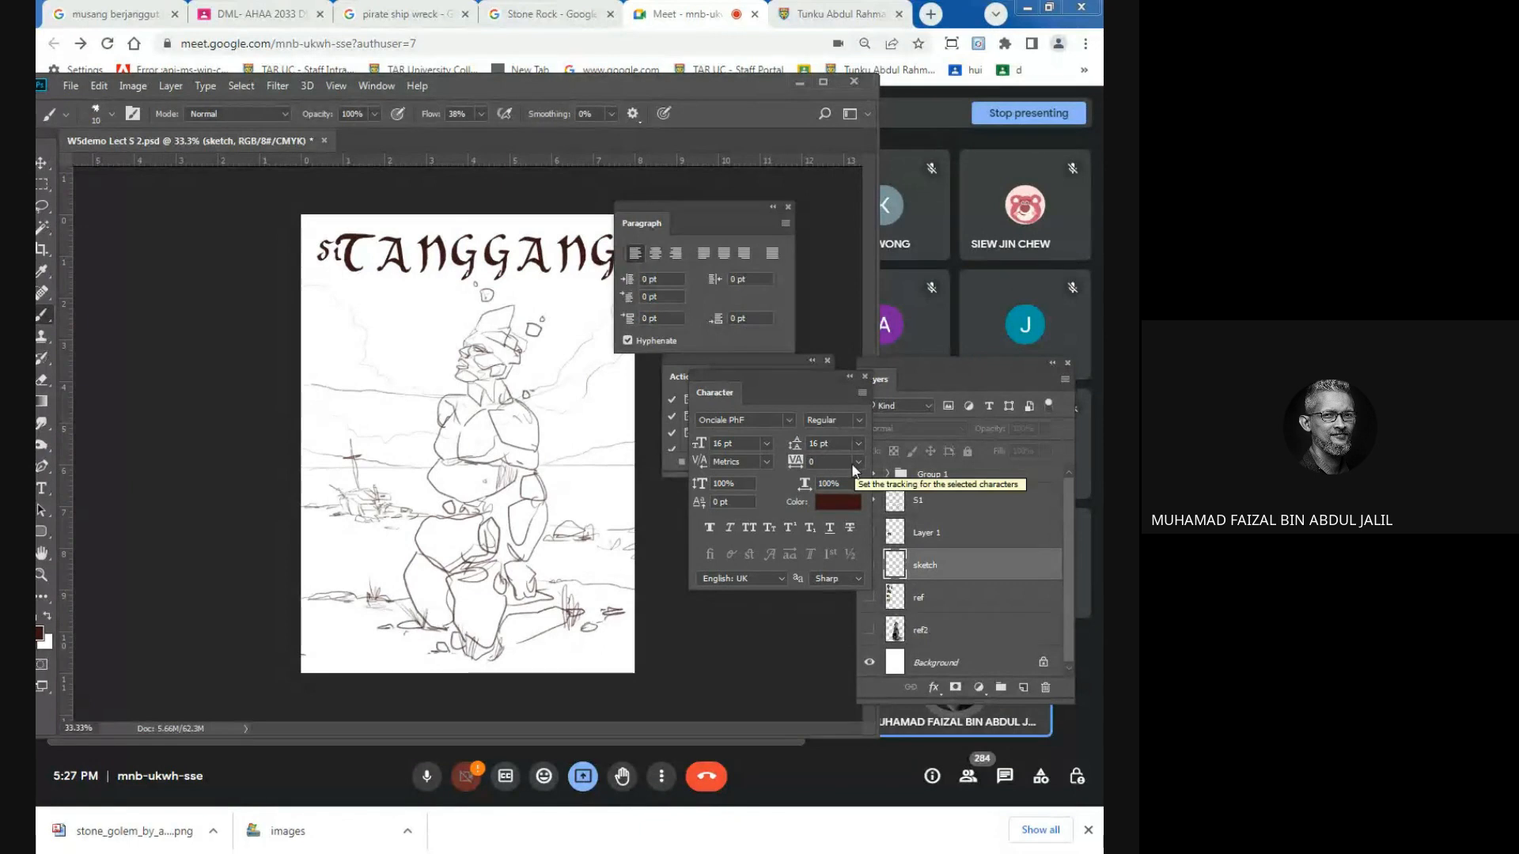
Try to set the title's tracking to -75 with the sketch layer active, and bring the layer list to the front.
{"action": "left_click", "coordinate": [855, 462]}
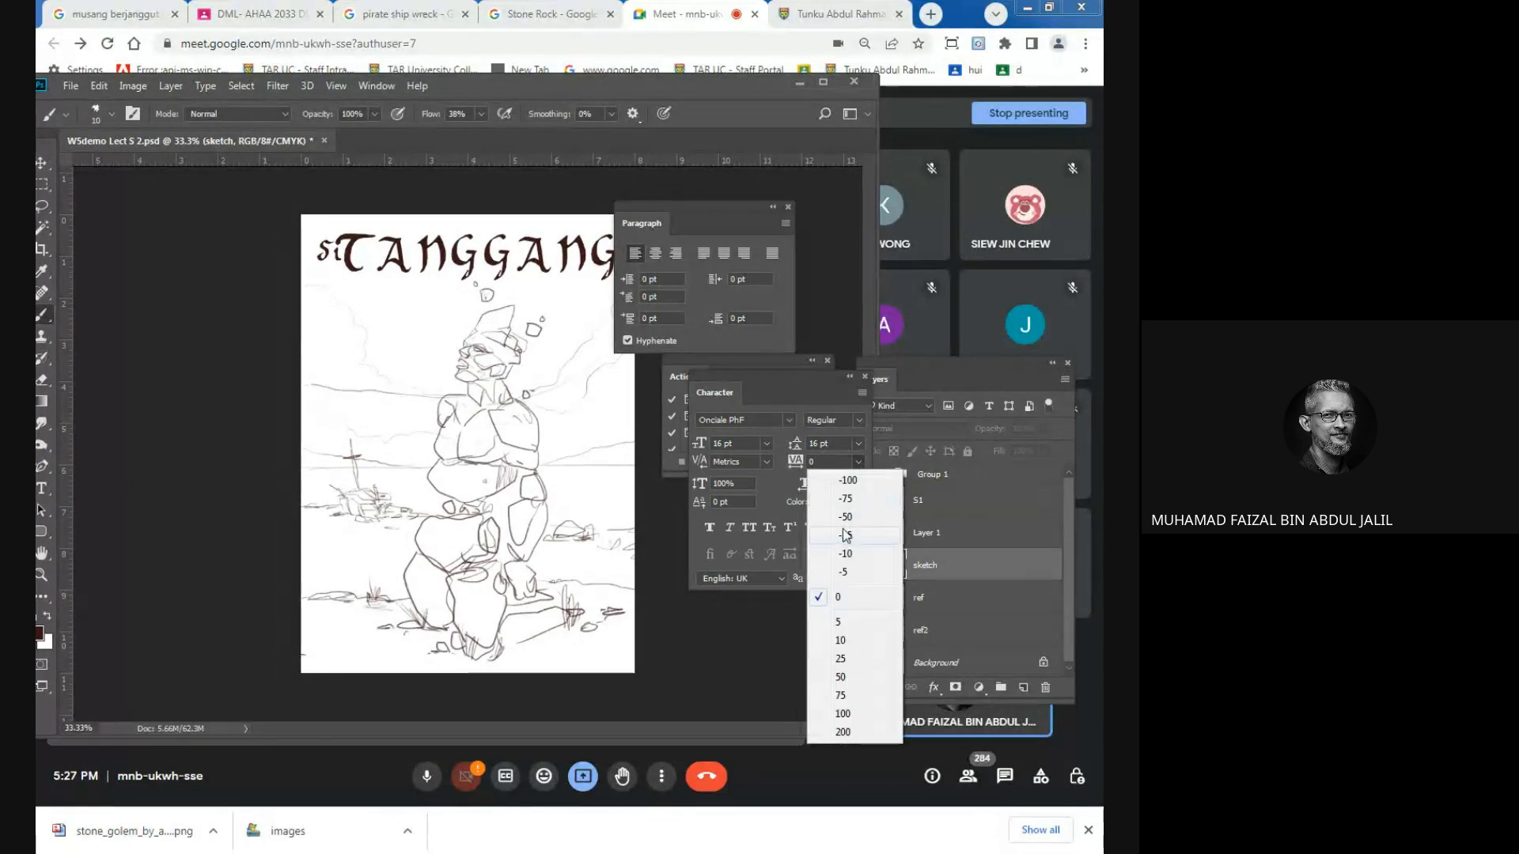
{"action": "left_click", "coordinate": [849, 498]}
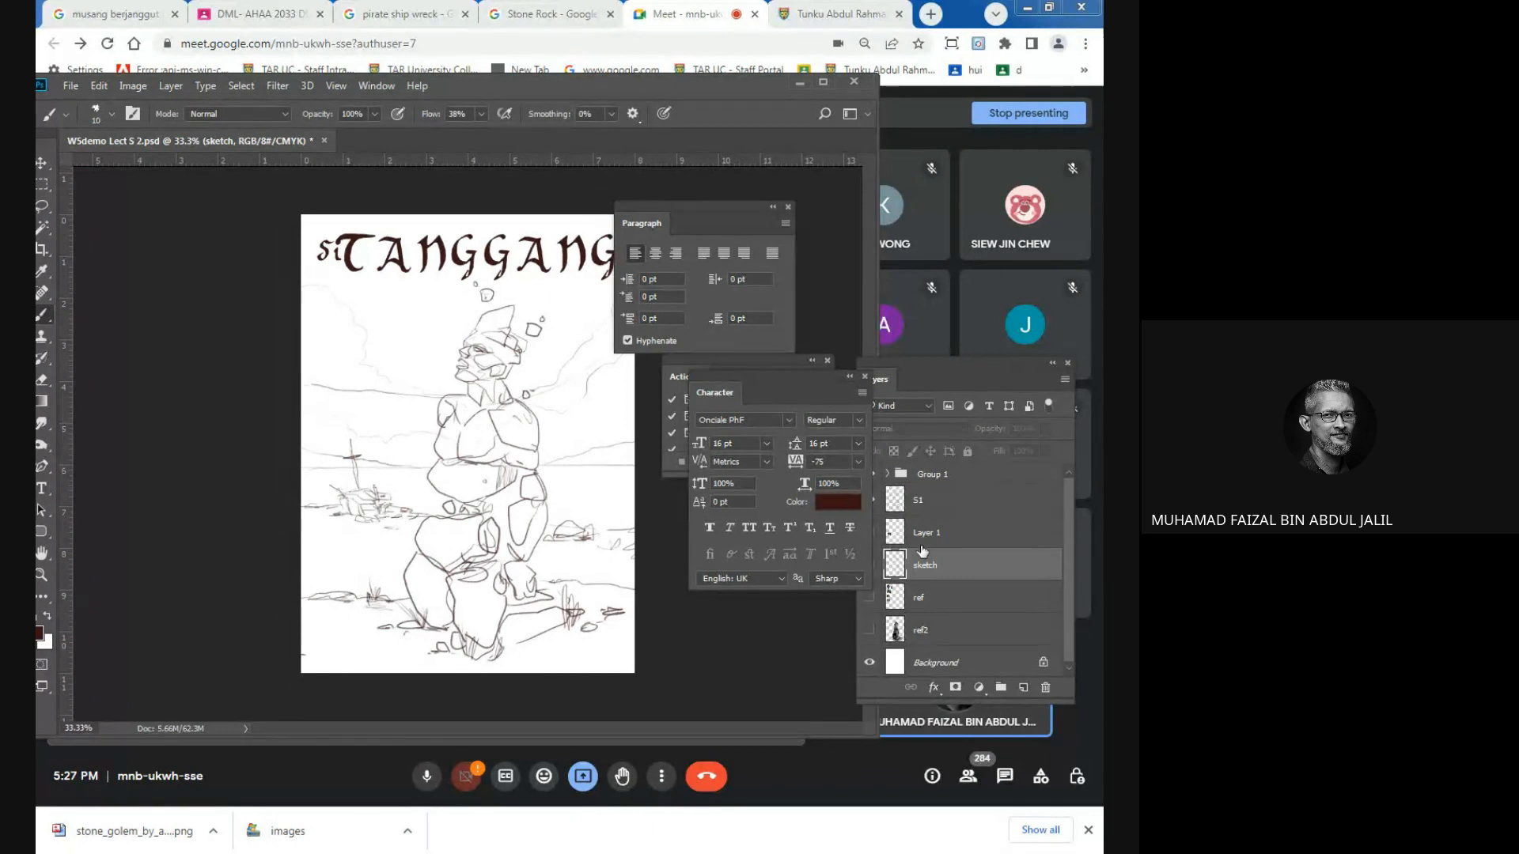
{"action": "left_click", "coordinate": [1074, 546]}
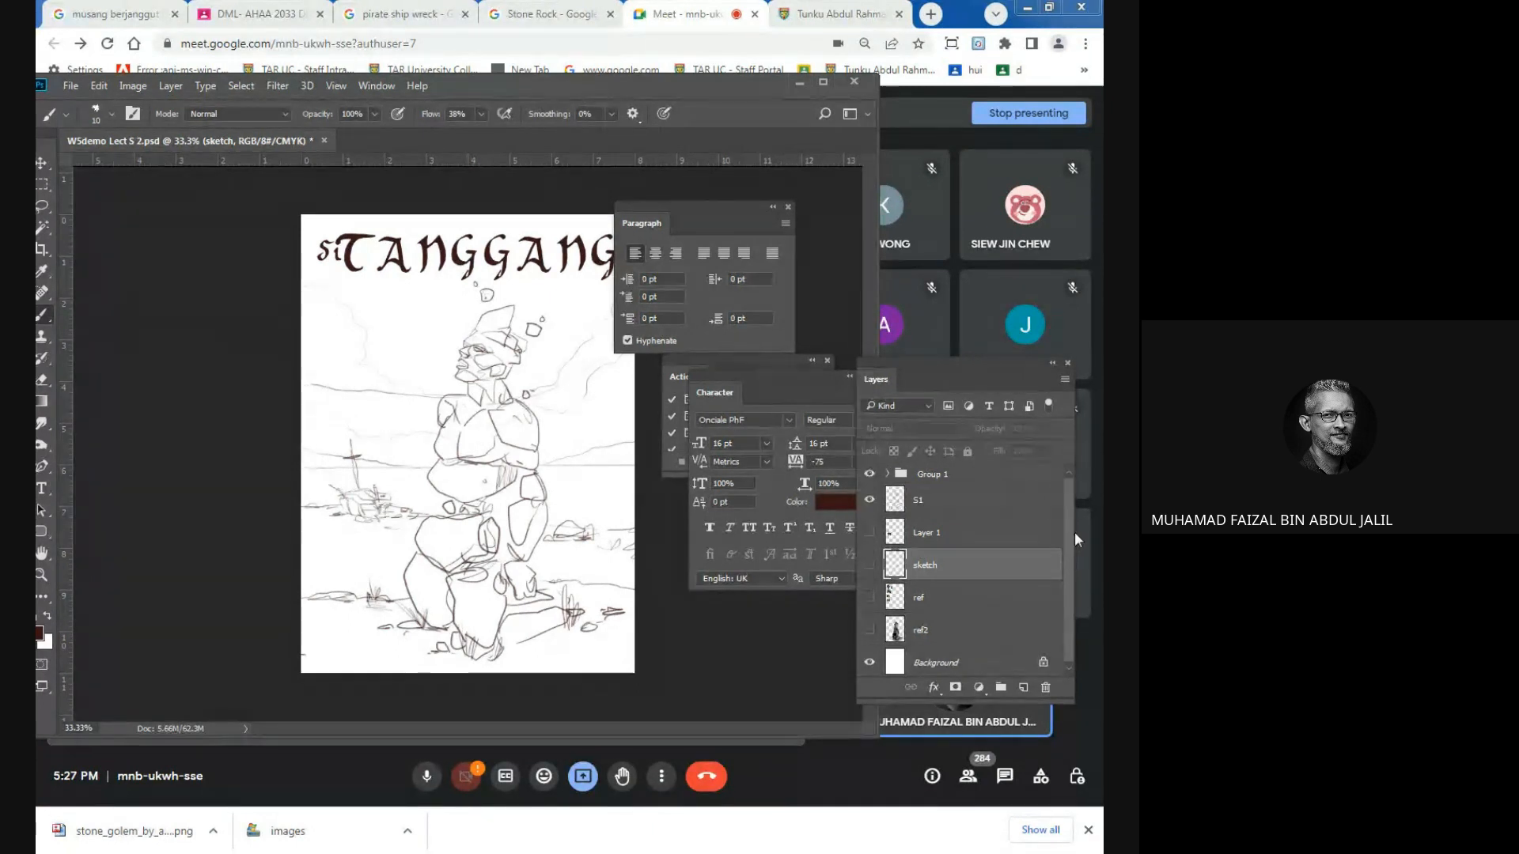
Expand Group 1, select its visible TANGGANG text layer, and dock the Character panel with Actions.
{"action": "left_click", "coordinate": [895, 474]}
{"action": "left_click", "coordinate": [890, 474]}
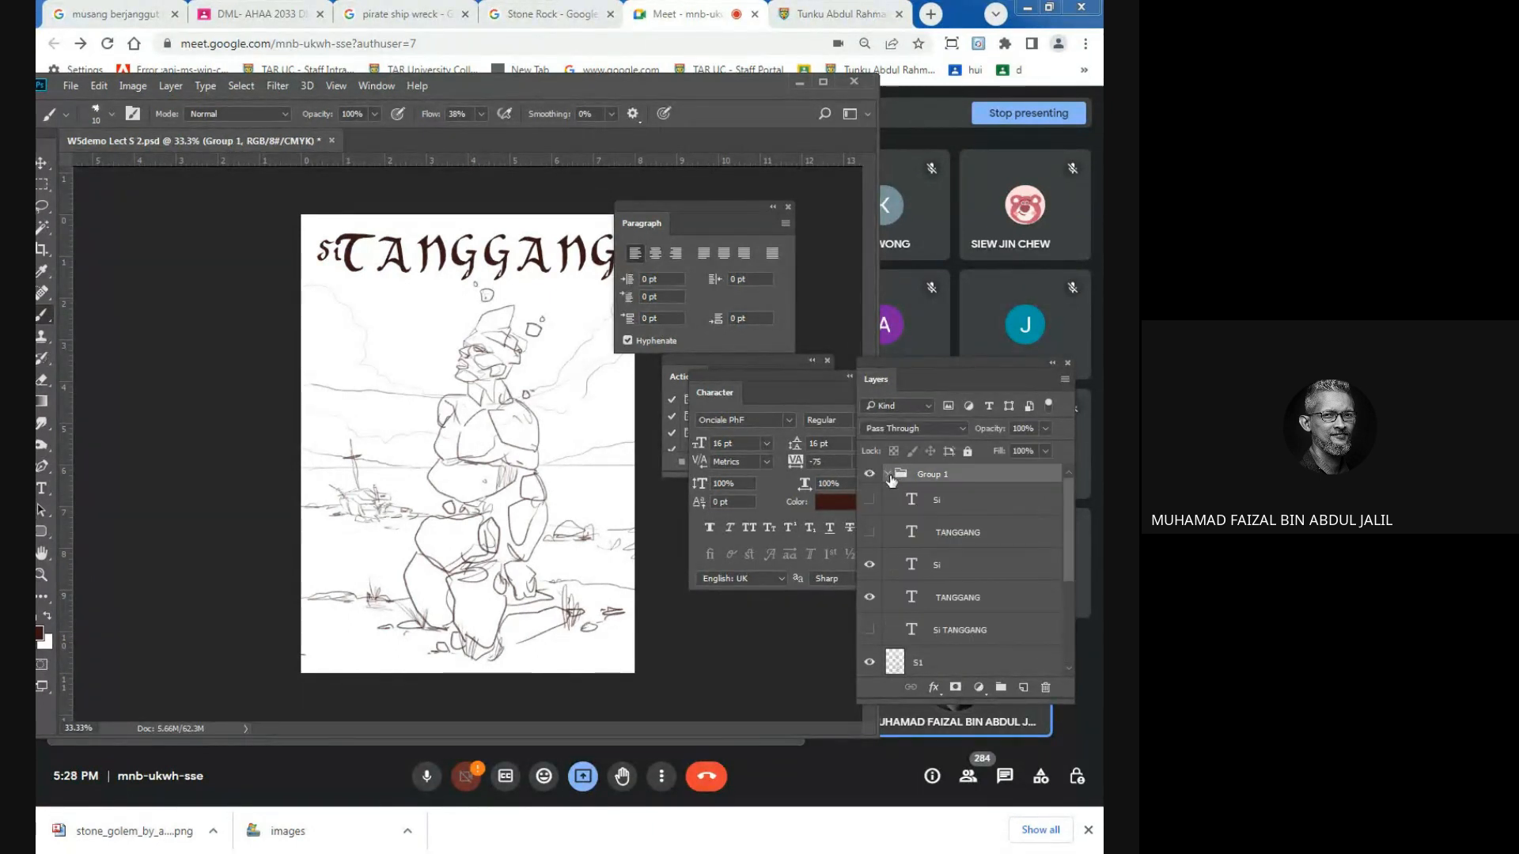
{"action": "left_click", "coordinate": [957, 544]}
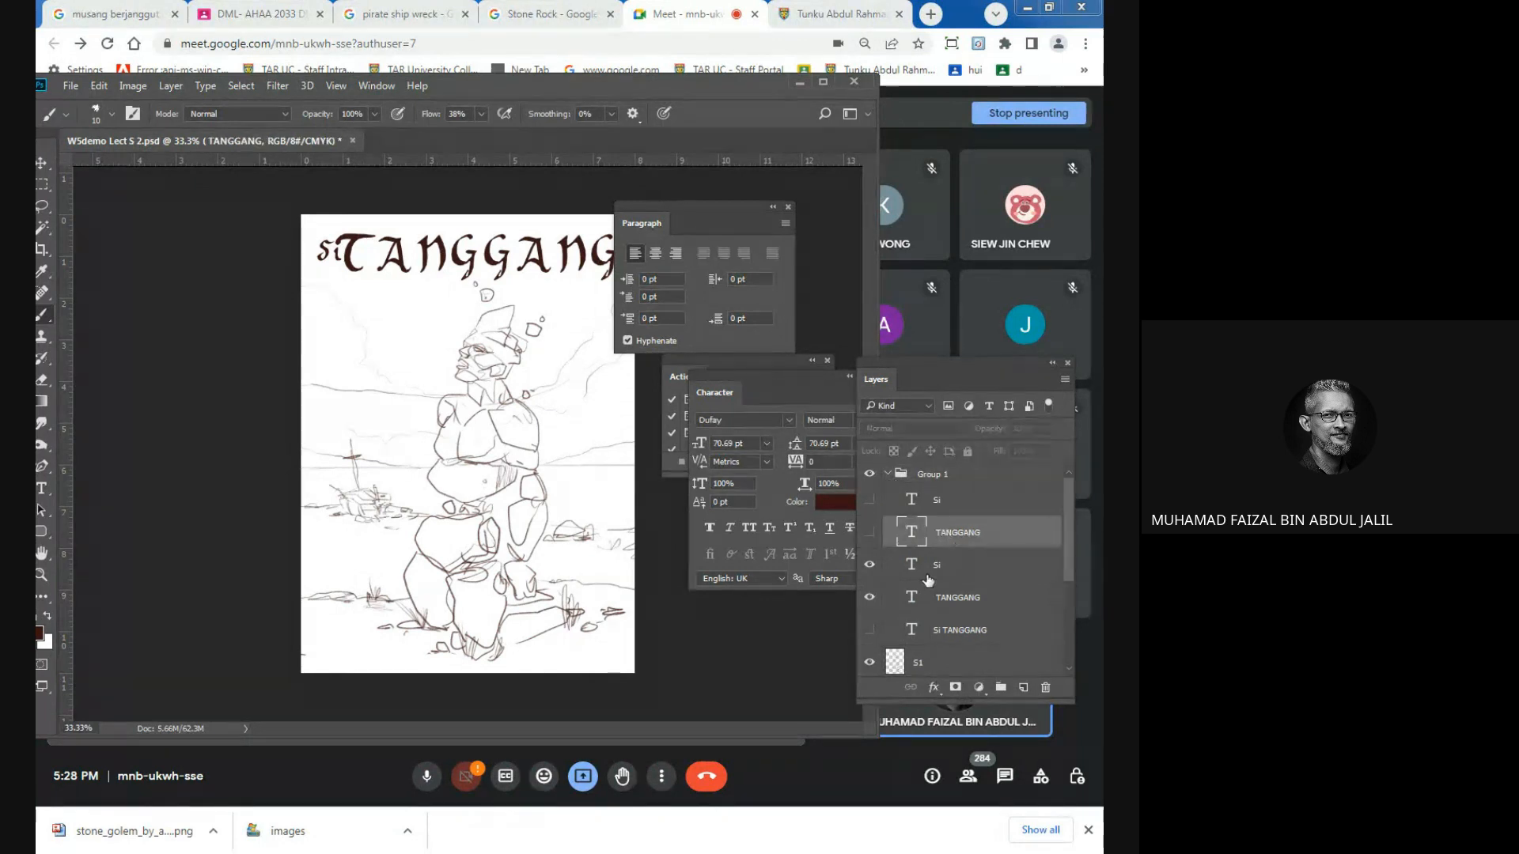
{"action": "left_click", "coordinate": [942, 599]}
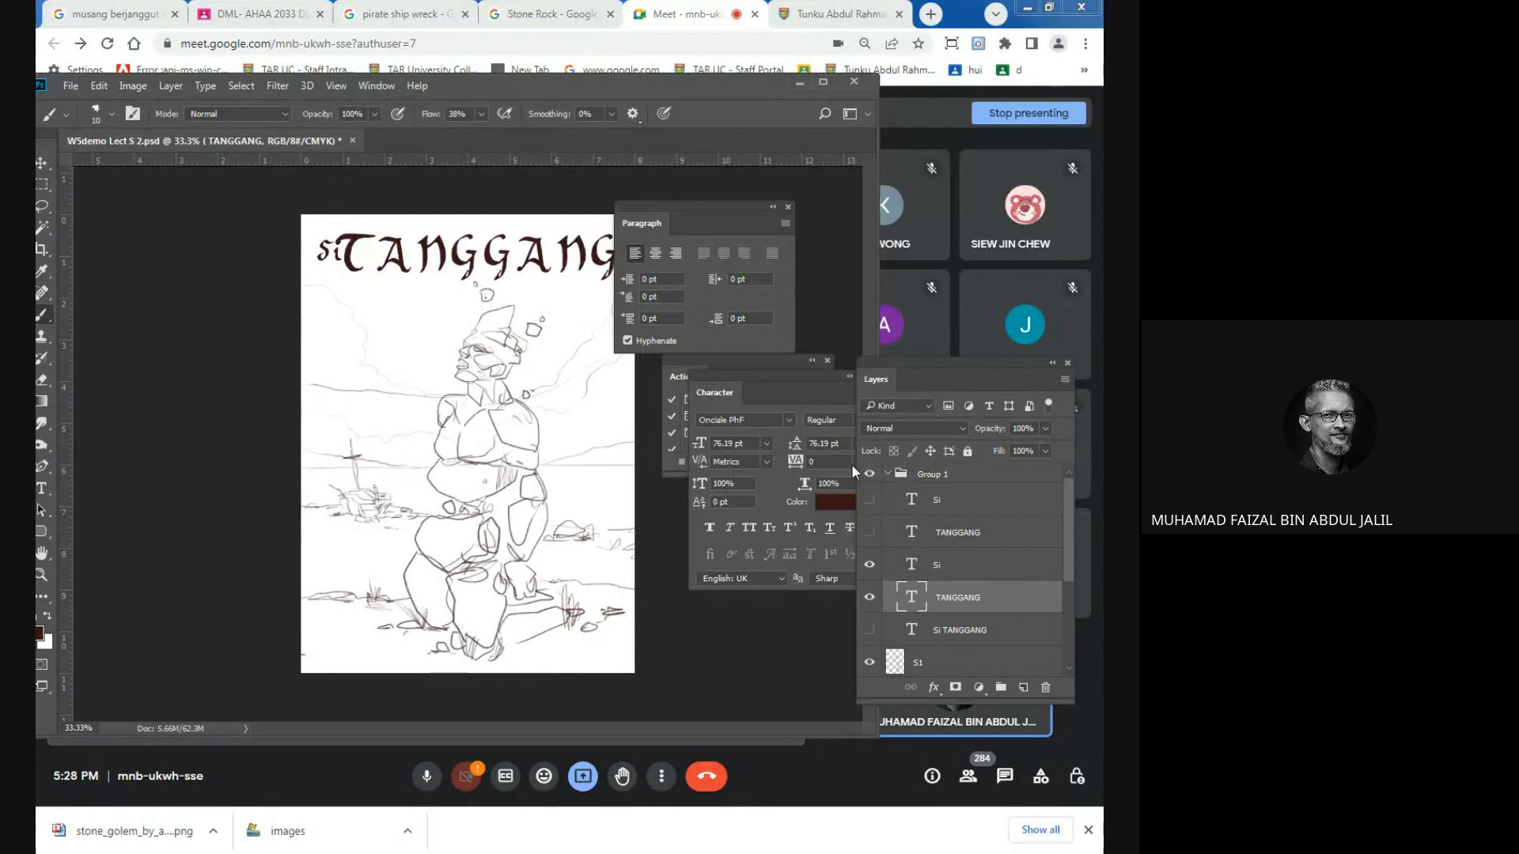
{"action": "left_click_drag", "start_coordinate": [818, 386], "coordinate": [796, 375]}
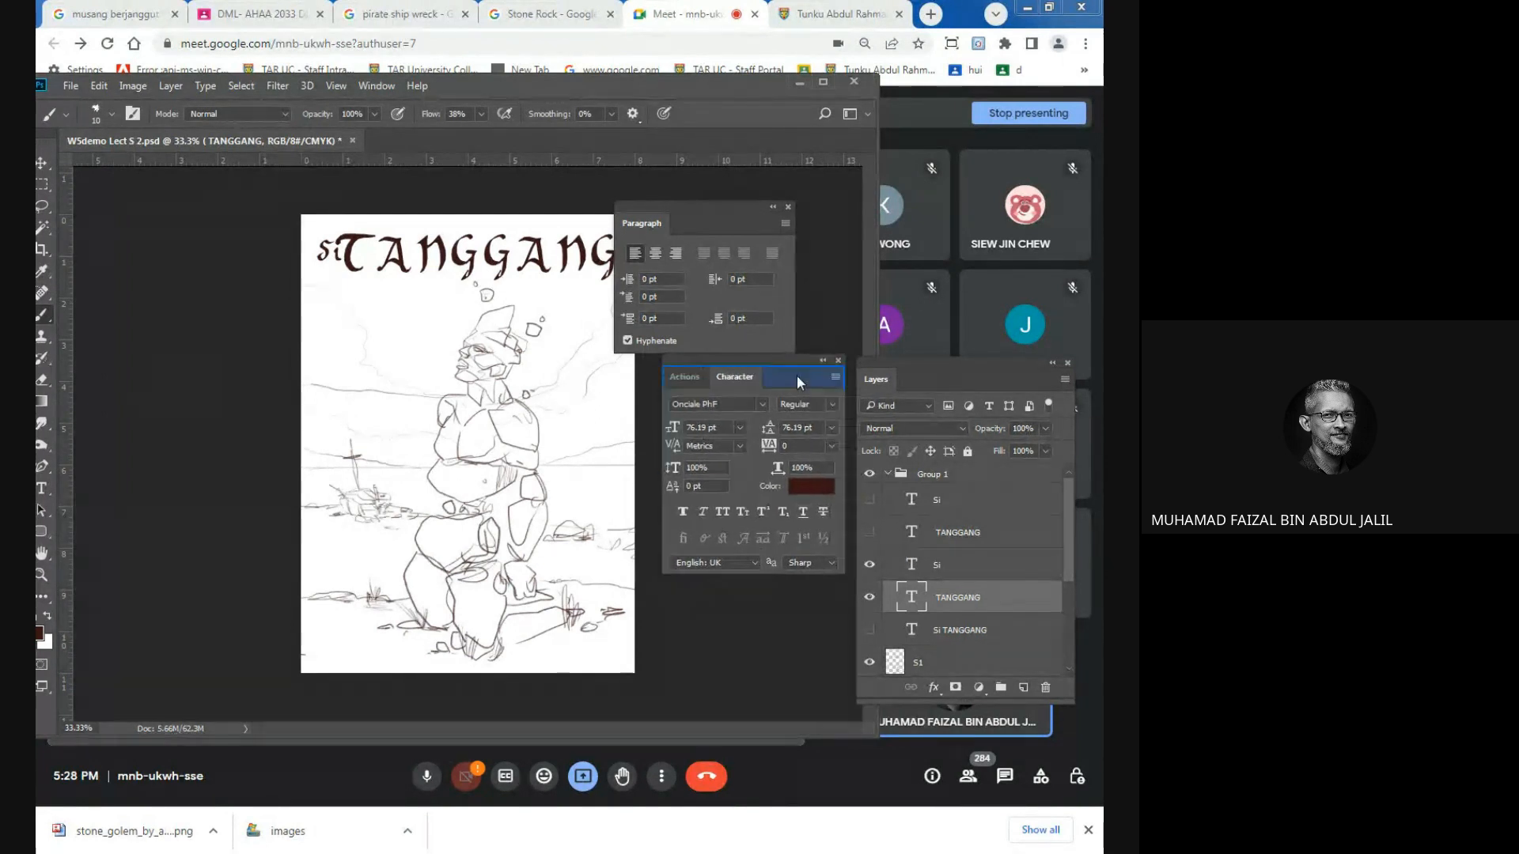
Tighten the TANGGANG title's tracking to -75 and toggle the layer's visibility to check it.
{"action": "left_click", "coordinate": [830, 446]}
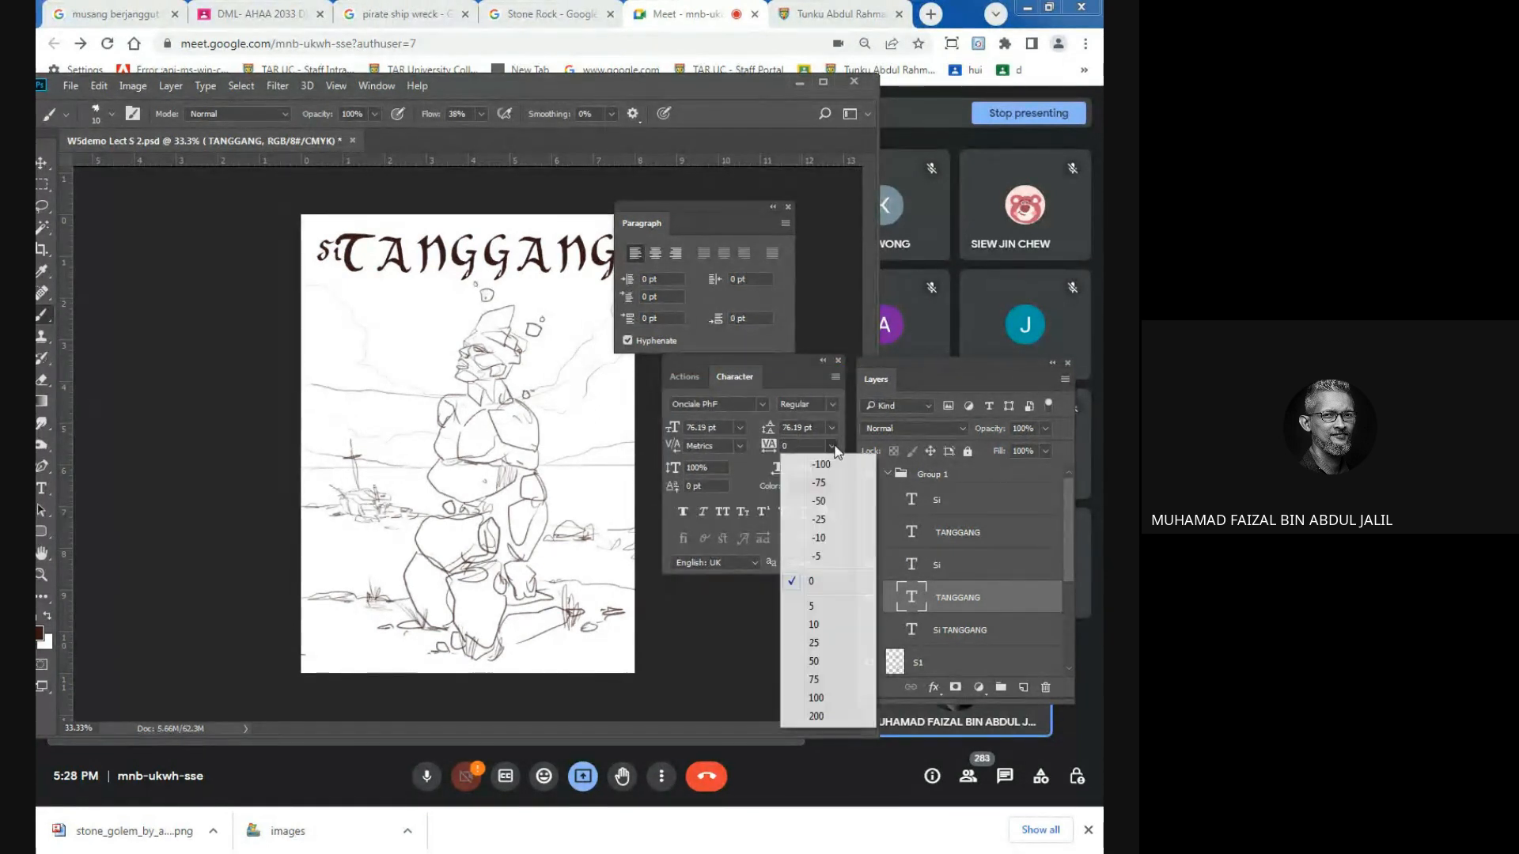
{"action": "left_click", "coordinate": [823, 502]}
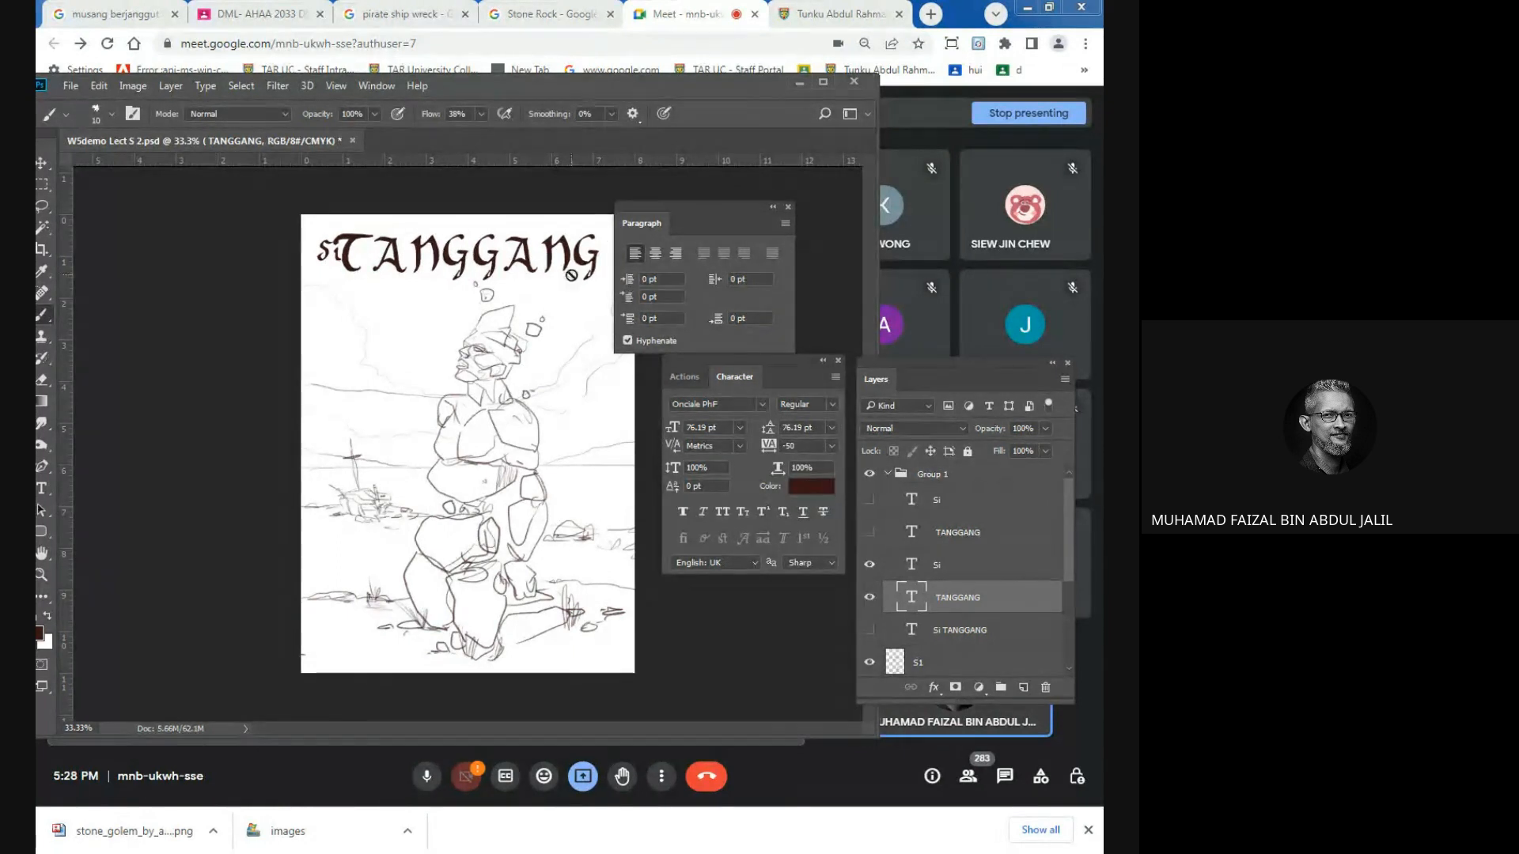
{"action": "left_click", "coordinate": [835, 444]}
{"action": "left_click", "coordinate": [820, 481]}
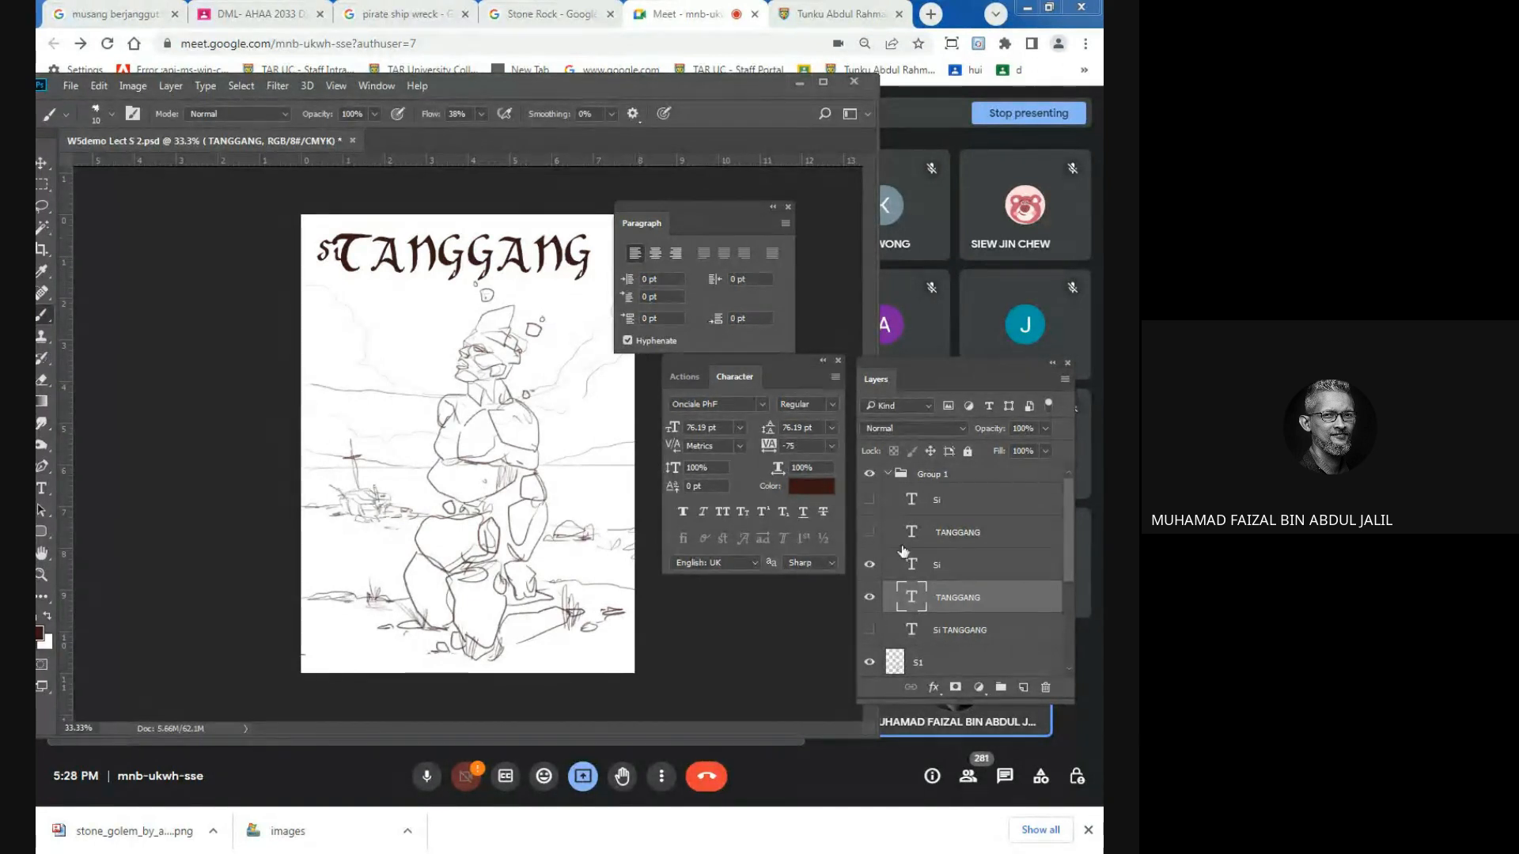
{"action": "left_click", "coordinate": [874, 603]}
{"action": "left_click", "coordinate": [873, 601]}
Shift the visible Si and TANGGANG text layers together slightly to the right to centre the title, and save the document.
{"action": "left_click_drag", "start_coordinate": [581, 271], "coordinate": [582, 265]}
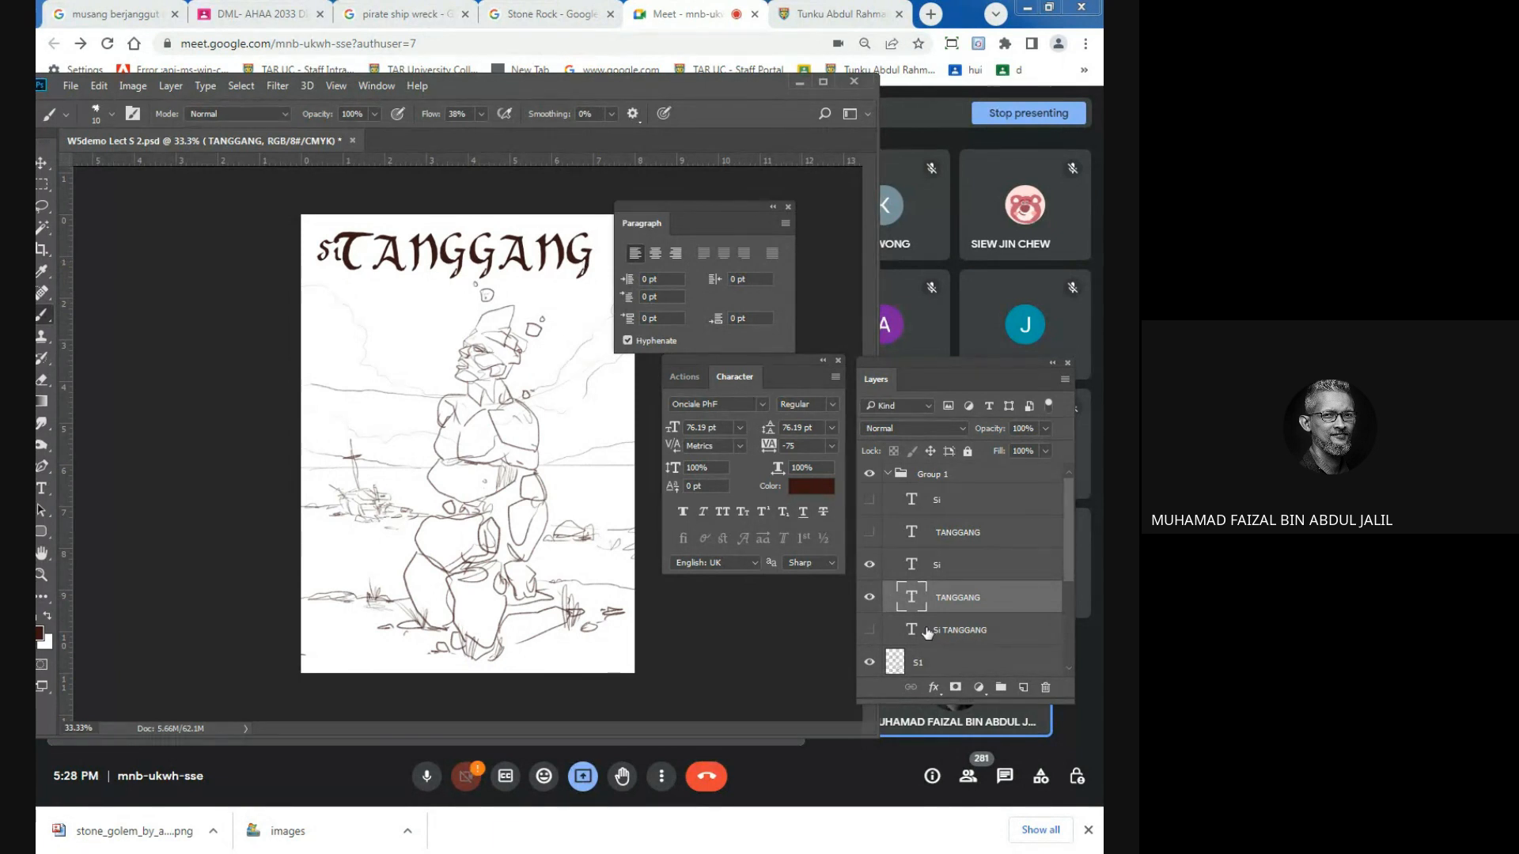
{"action": "left_click", "coordinate": [915, 564], "text": "shift"}
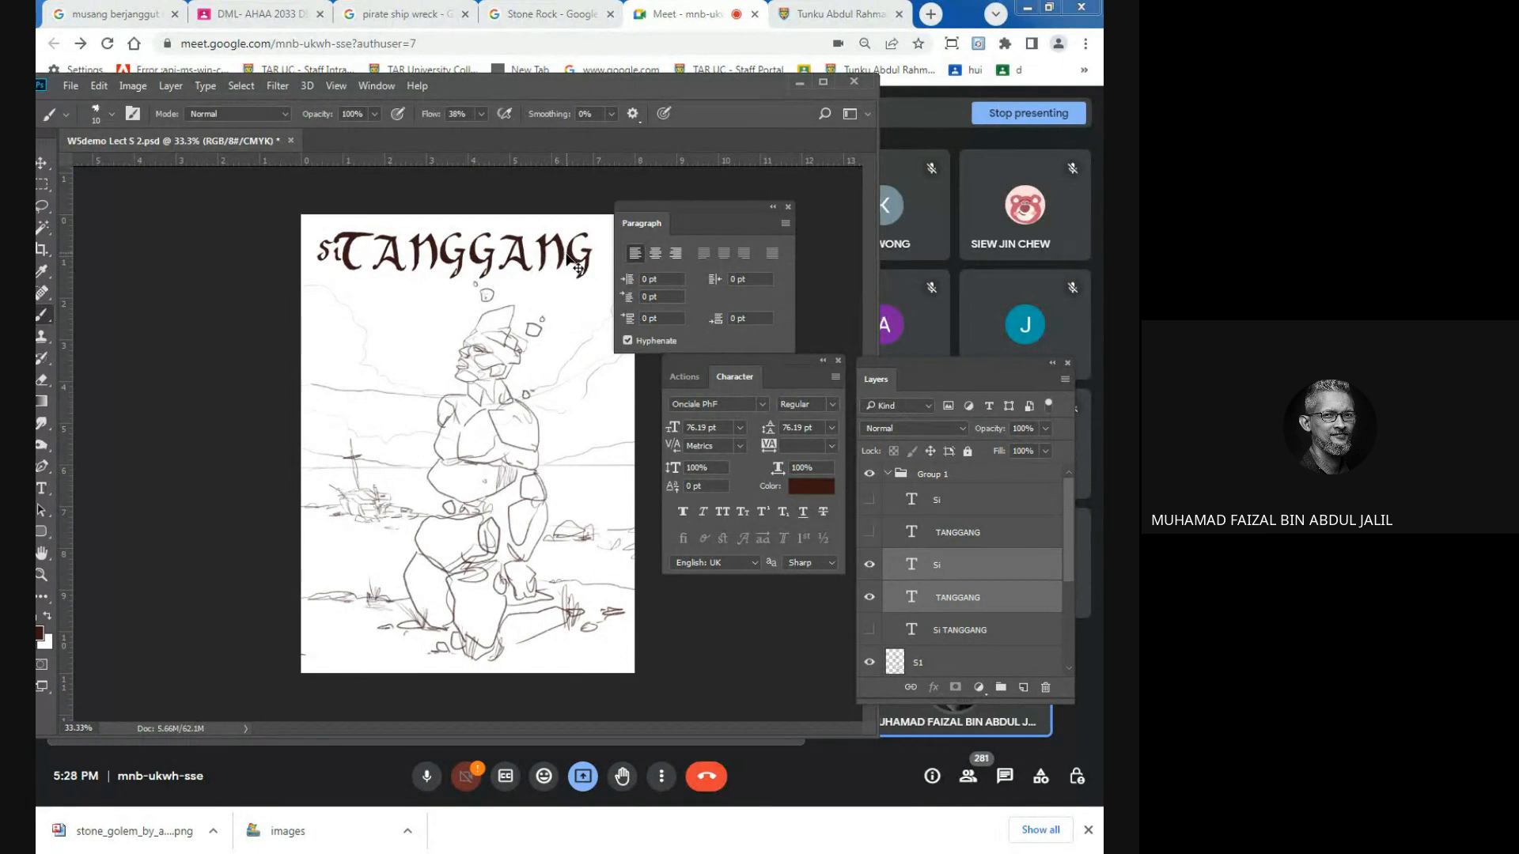
{"action": "left_click_drag", "start_coordinate": [571, 258], "coordinate": [581, 270]}
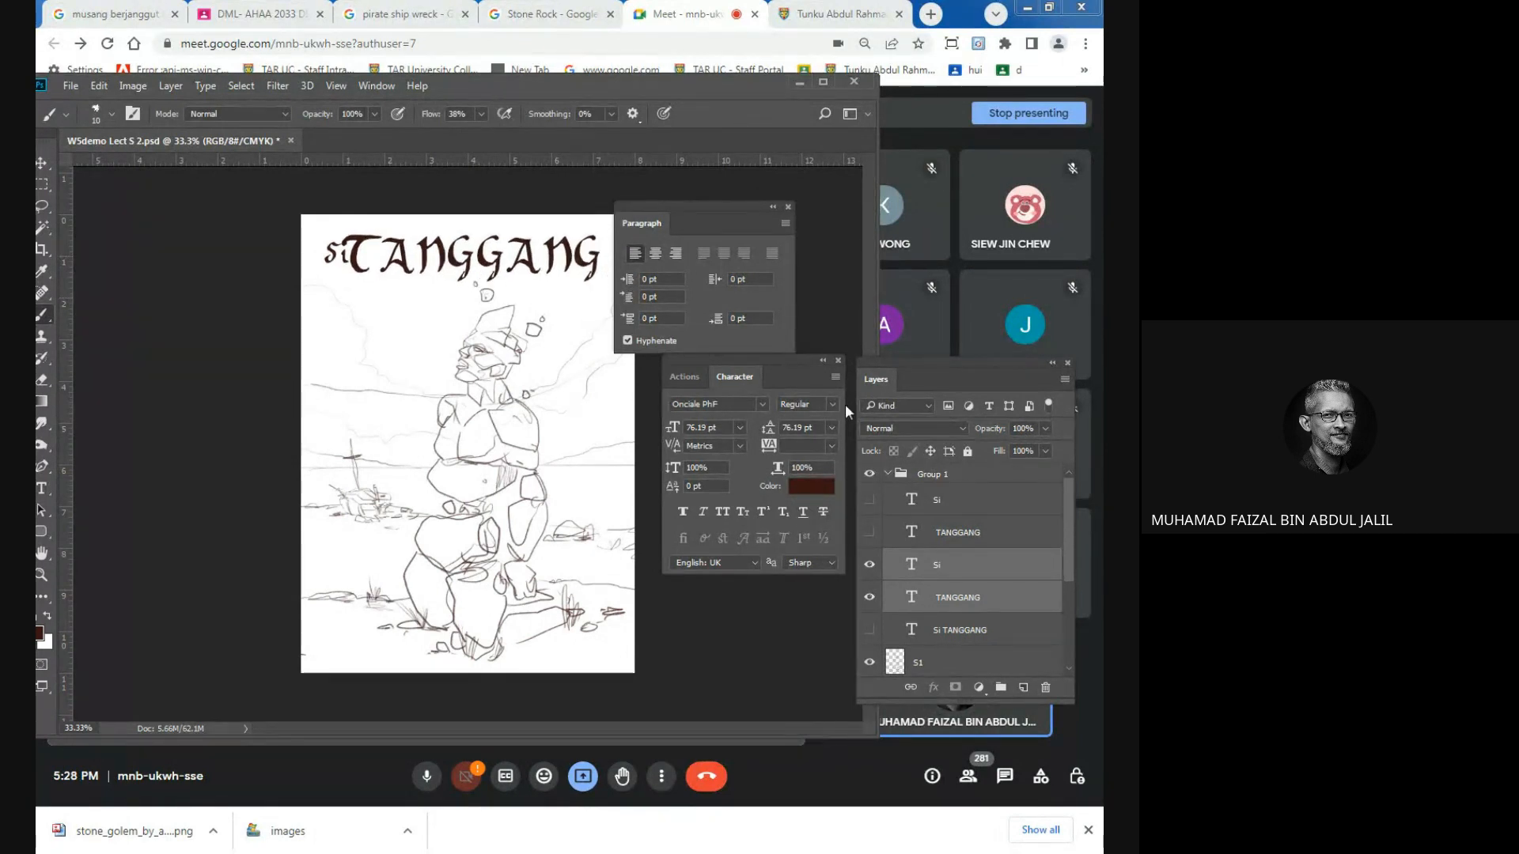
{"action": "key", "text": "ctrl+s"}
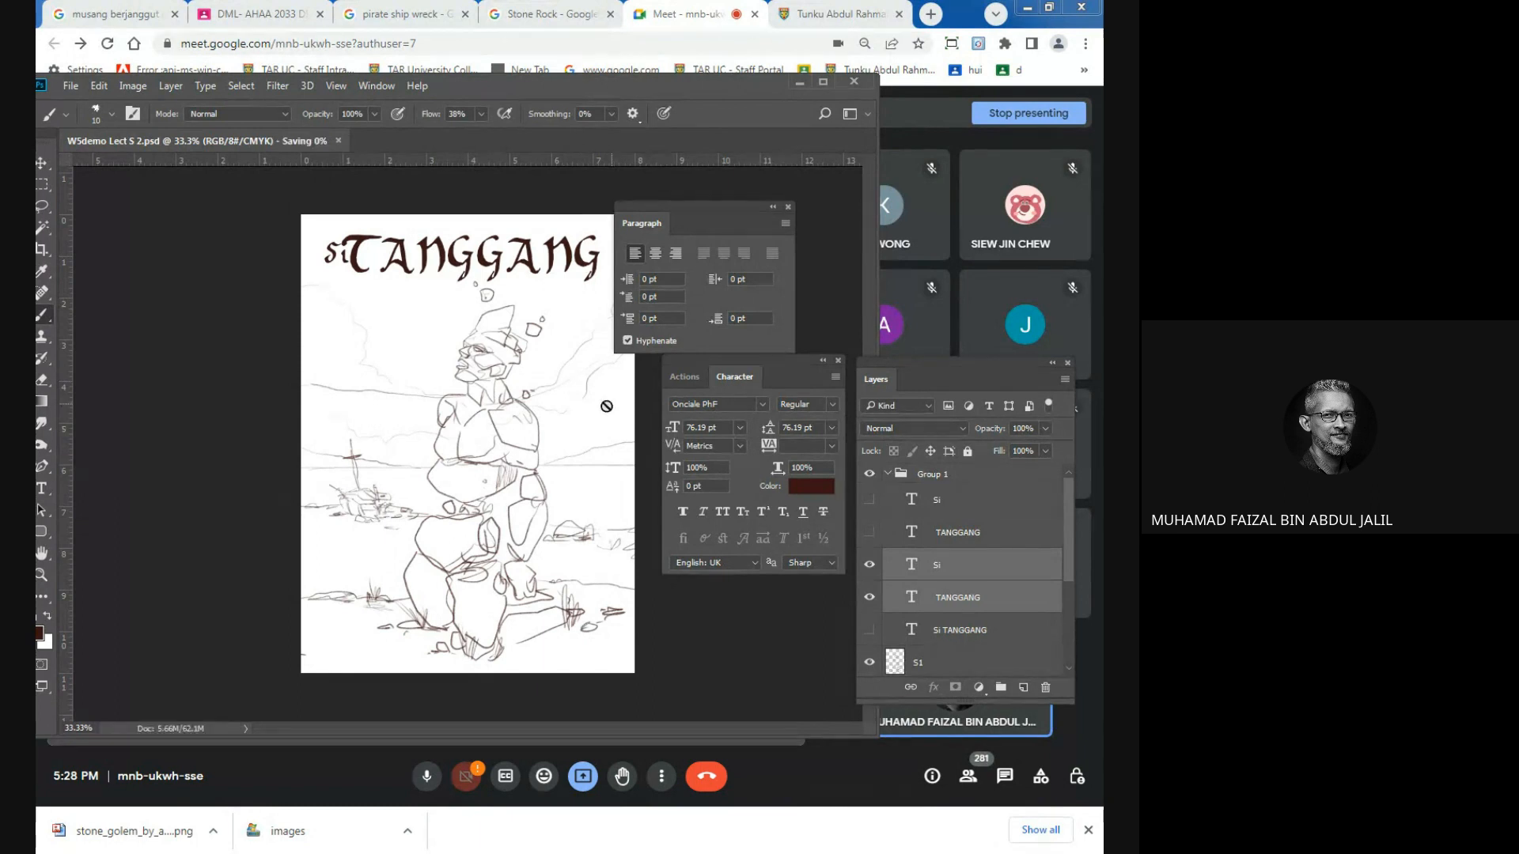
Hide all interface panels and reposition the window to present the whole poster over the call.
{"action": "key", "text": "Tab"}
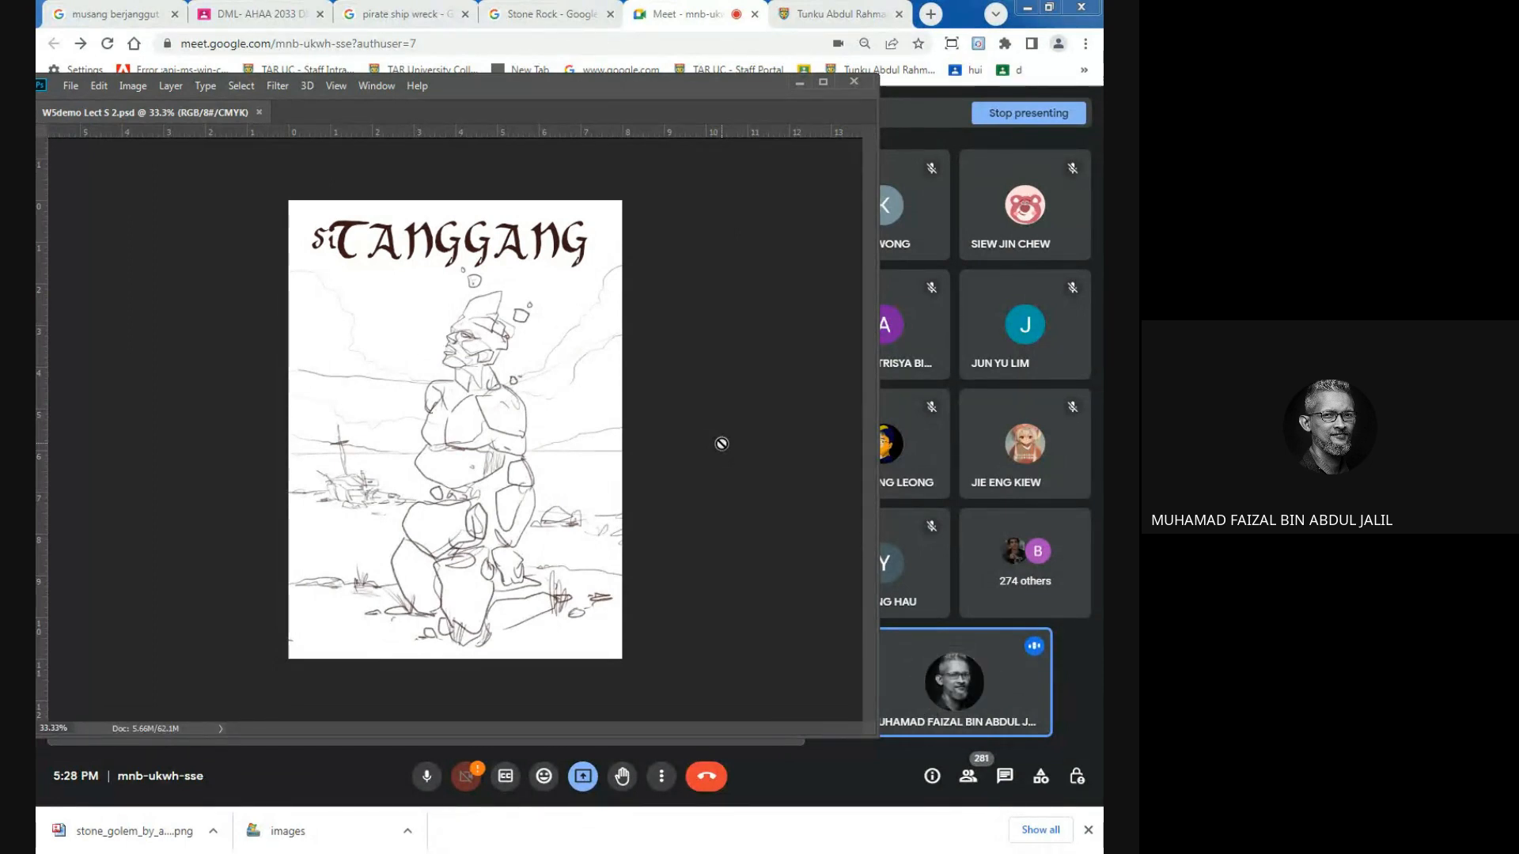
{"action": "left_click_drag", "start_coordinate": [585, 80], "coordinate": [633, 102]}
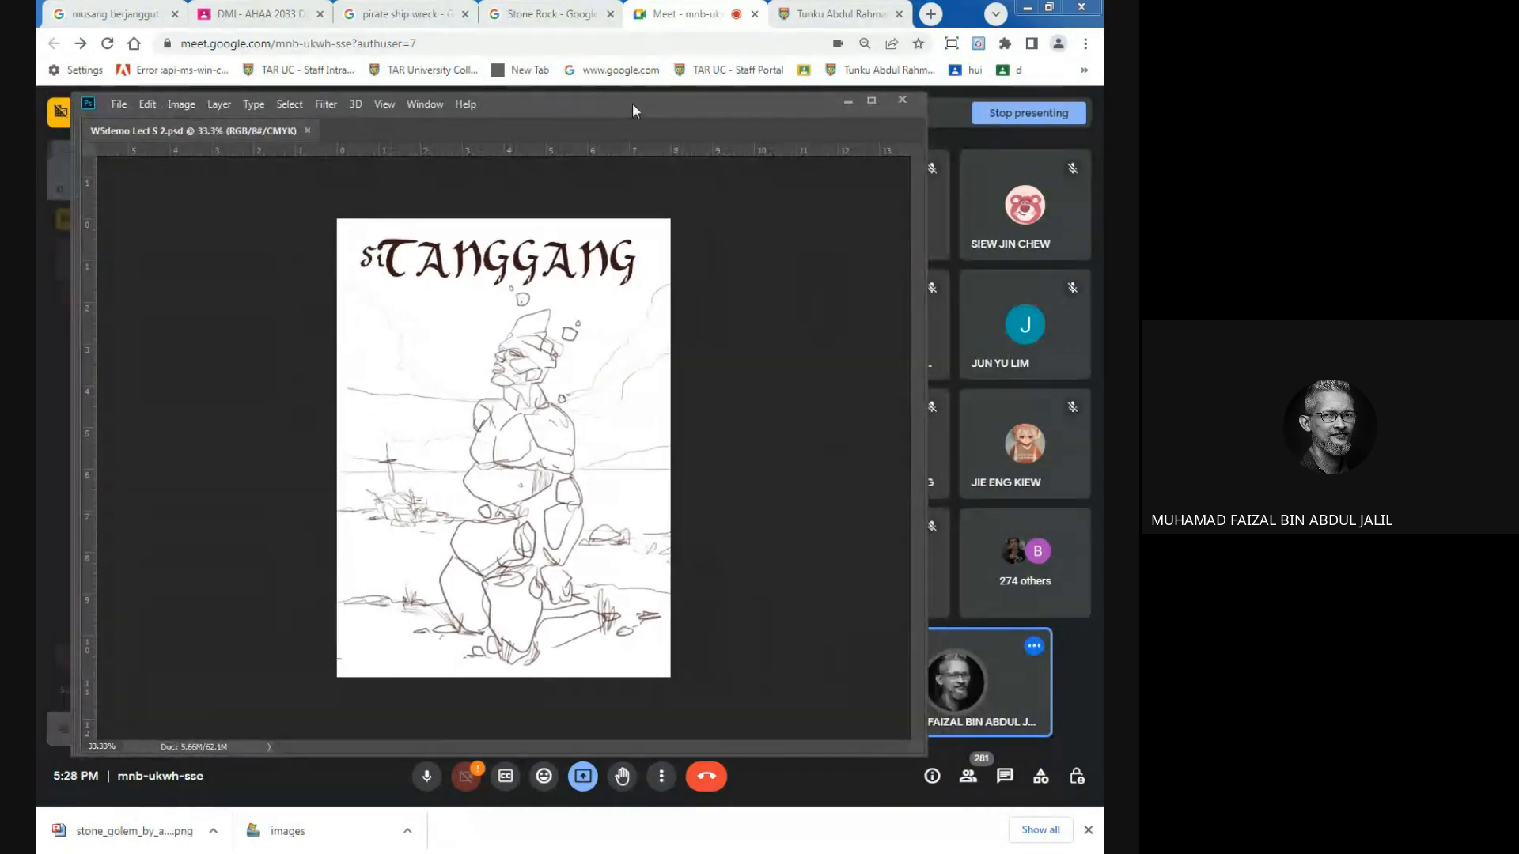
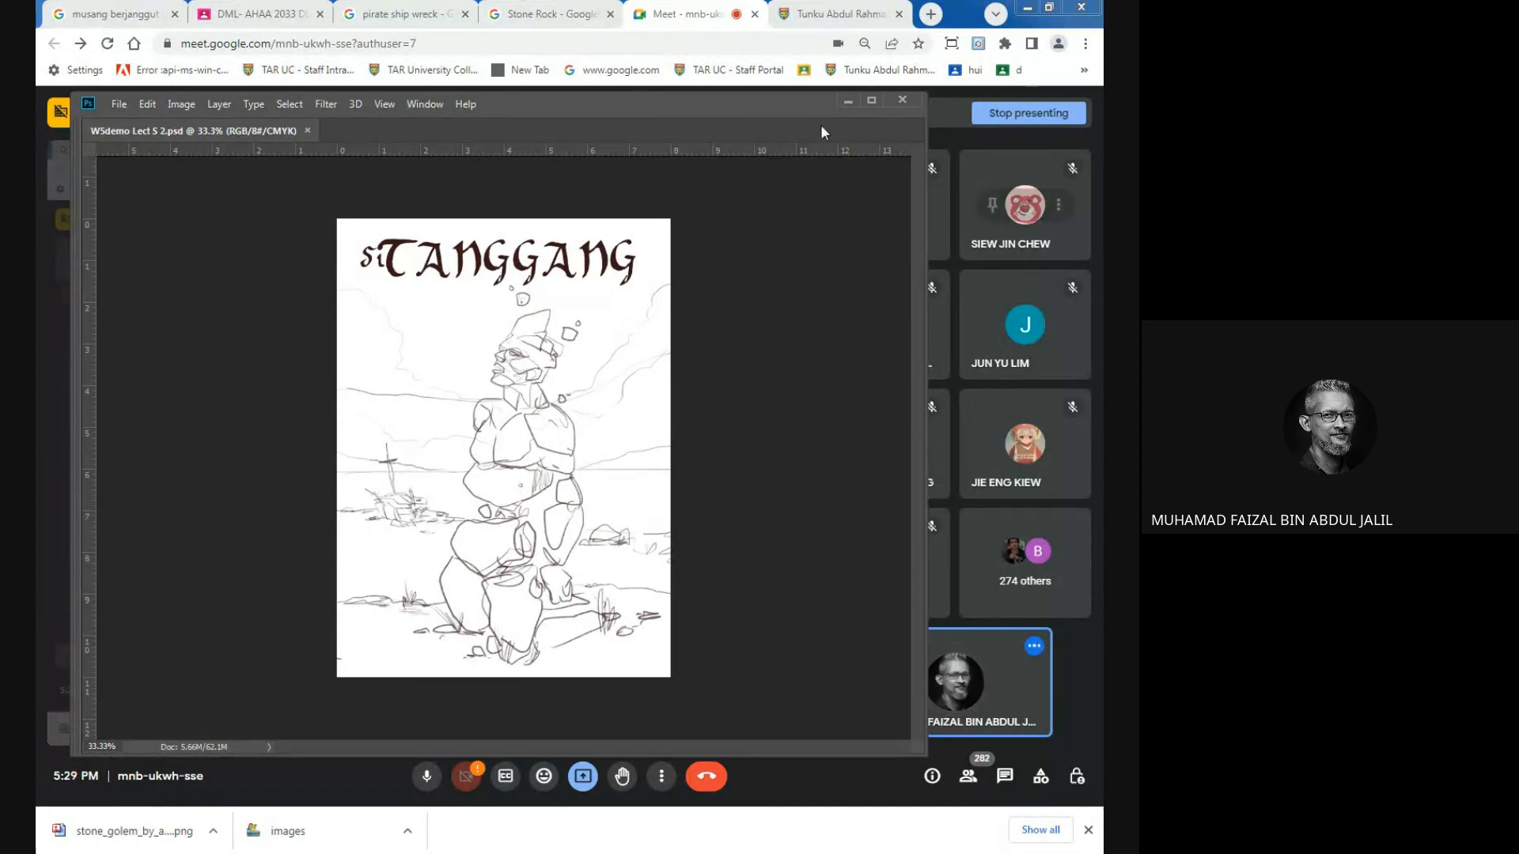
{"action": "mouse_move", "coordinate": [729, 102]}
{"action": "left_mouse_down"}
{"action": "mouse_move", "coordinate": [760, 135]}
{"action": "mouse_move", "coordinate": [737, 105]}
{"action": "left_mouse_up"}
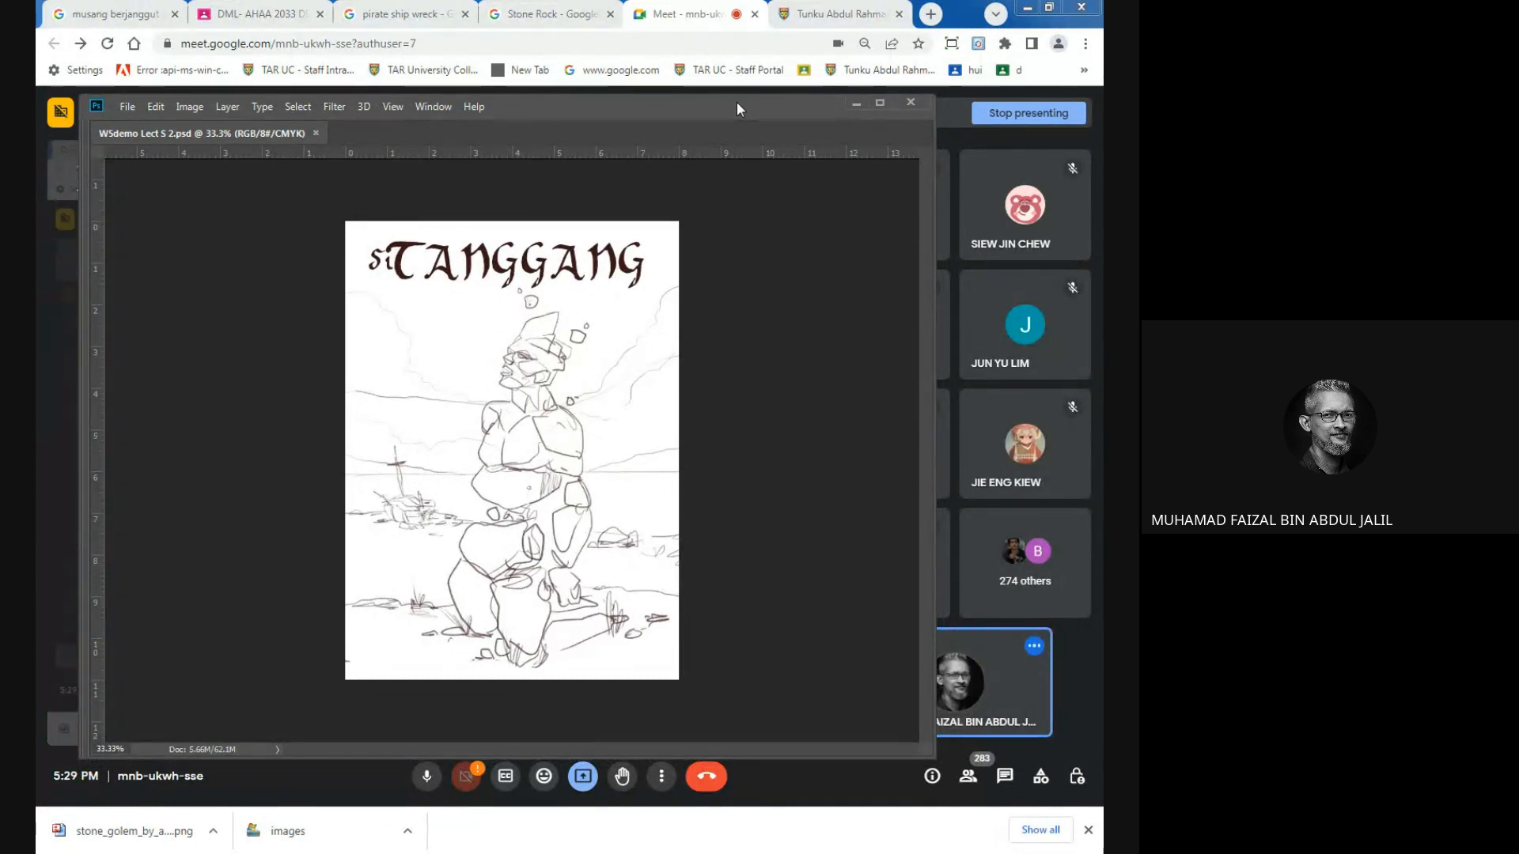
Restore the panels, select Layer 1 and choose the Hard Round Pressure Opacity and Flow brush.
{"action": "key", "text": "Tab"}
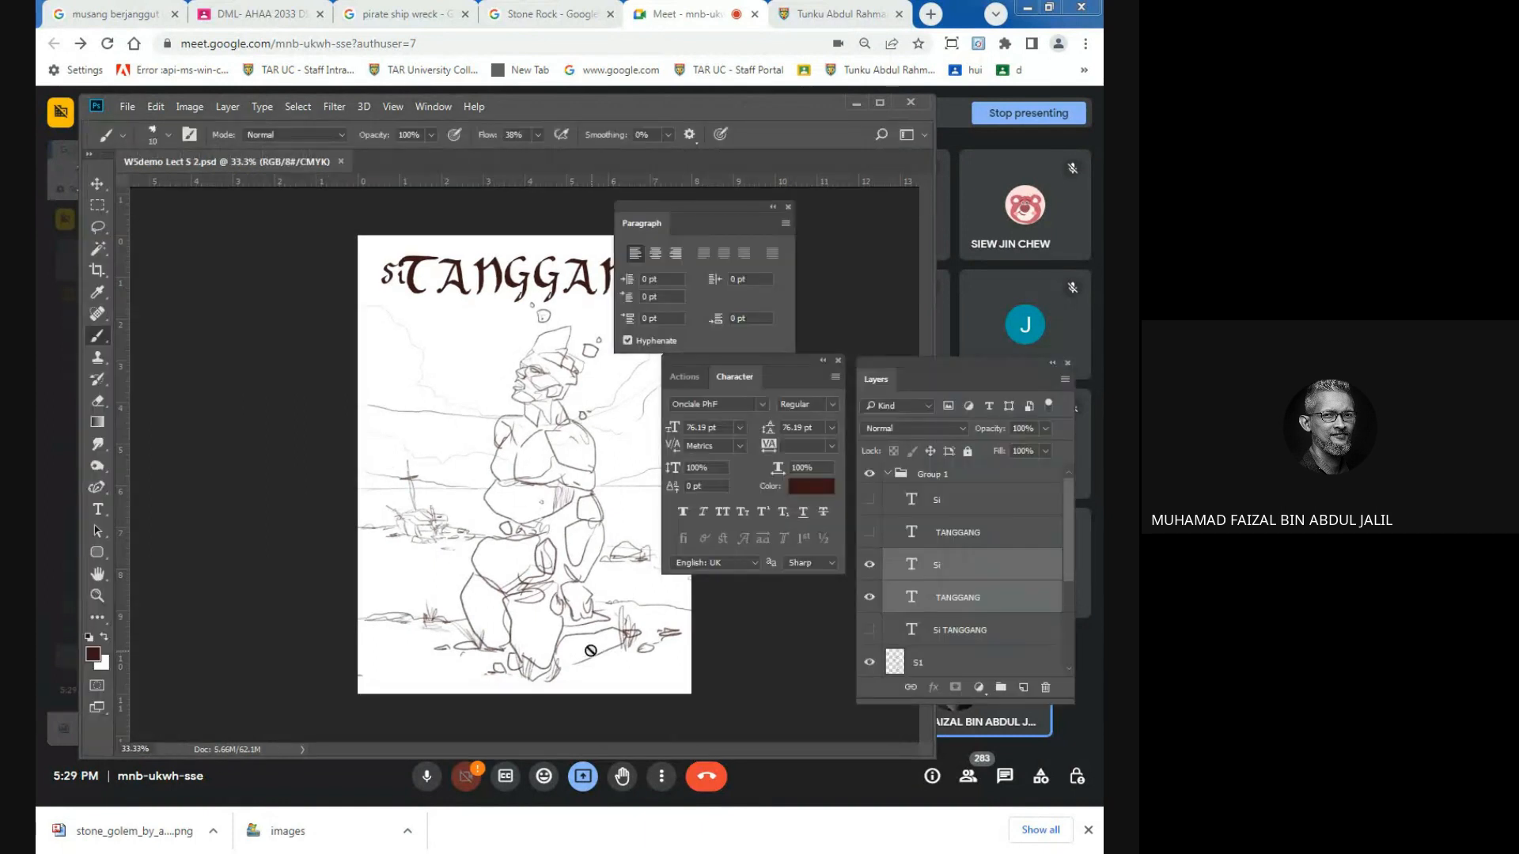
{"action": "scroll", "coordinate": [1062, 561], "scroll_direction": "down", "scroll_amount": 5}
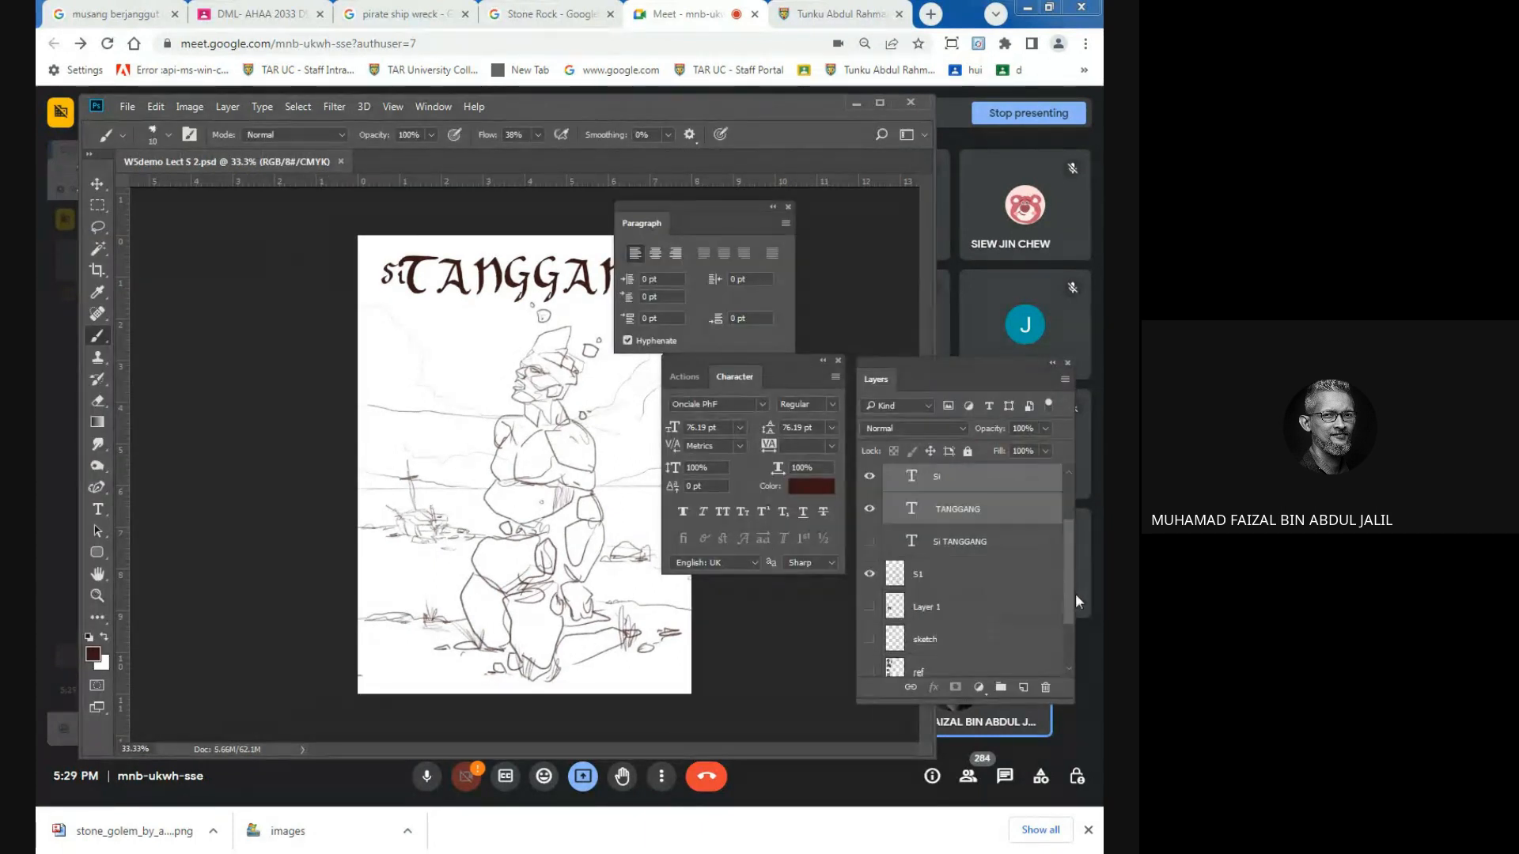
{"action": "left_click", "coordinate": [982, 531]}
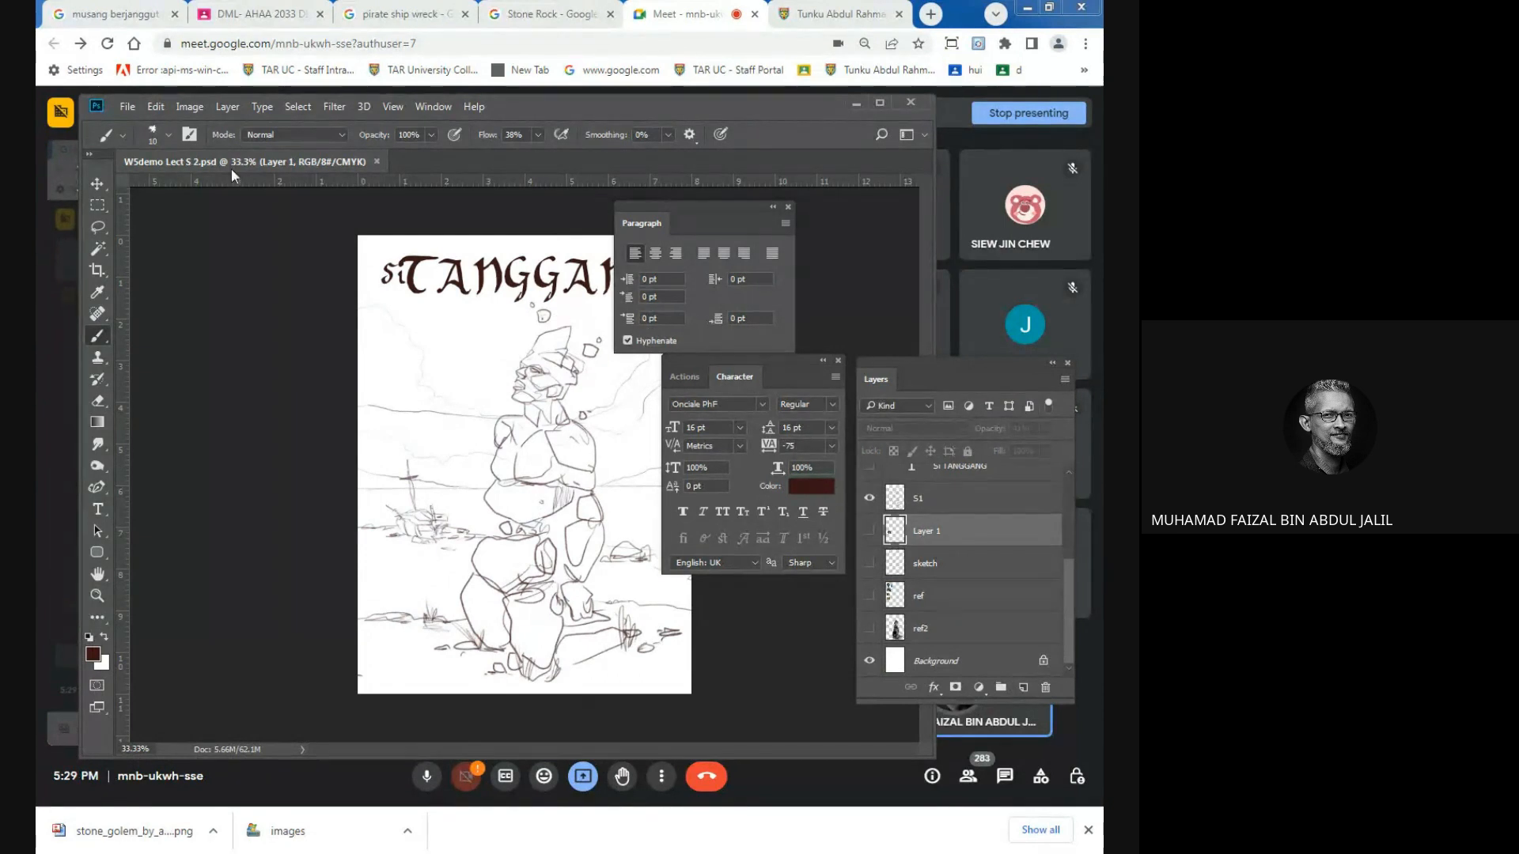
{"action": "left_click", "coordinate": [154, 133]}
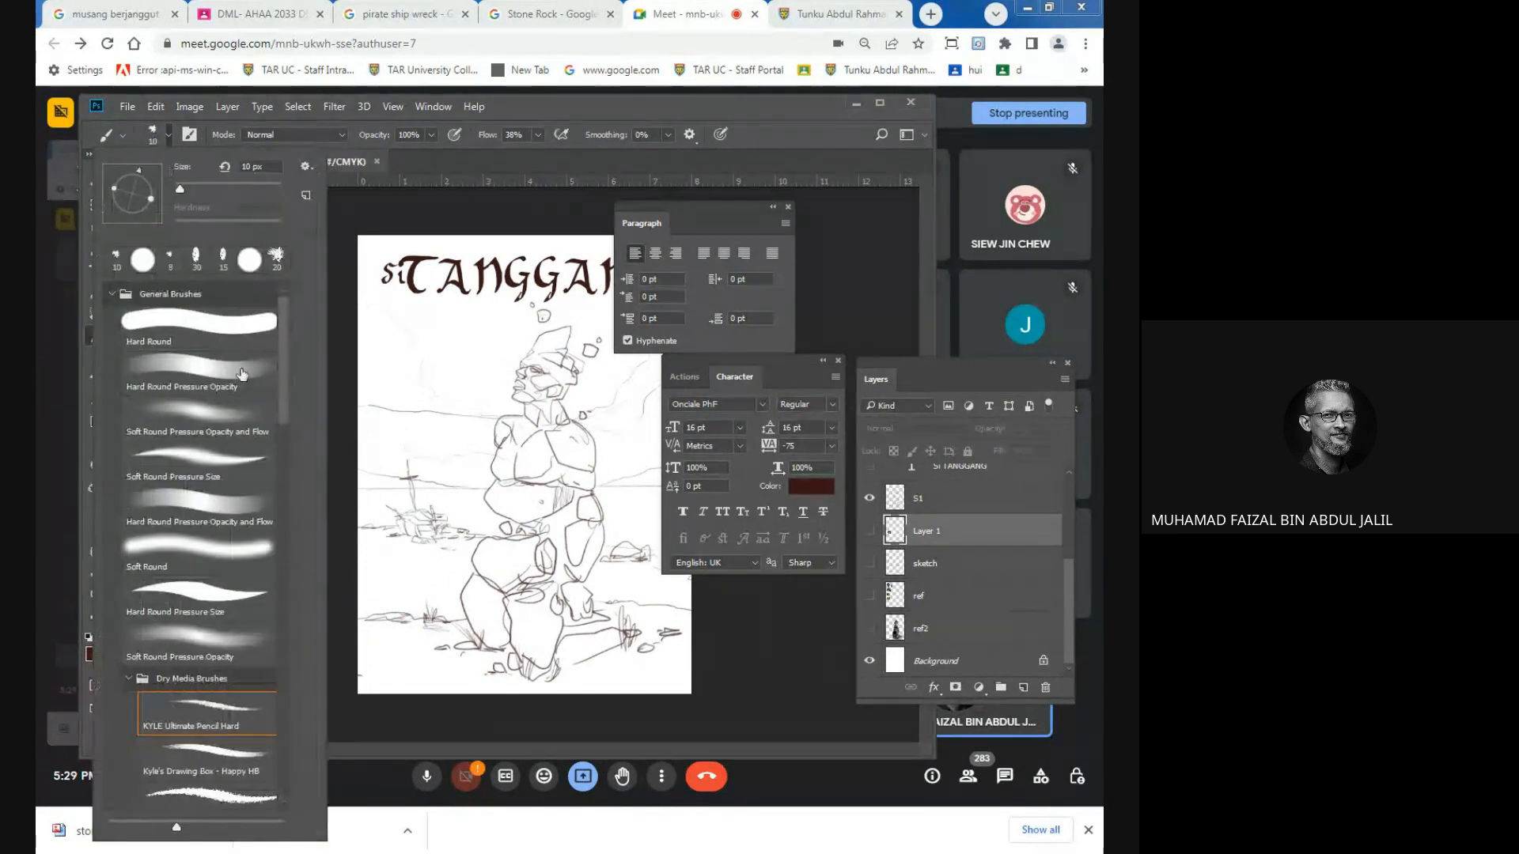
{"action": "left_click", "coordinate": [232, 512]}
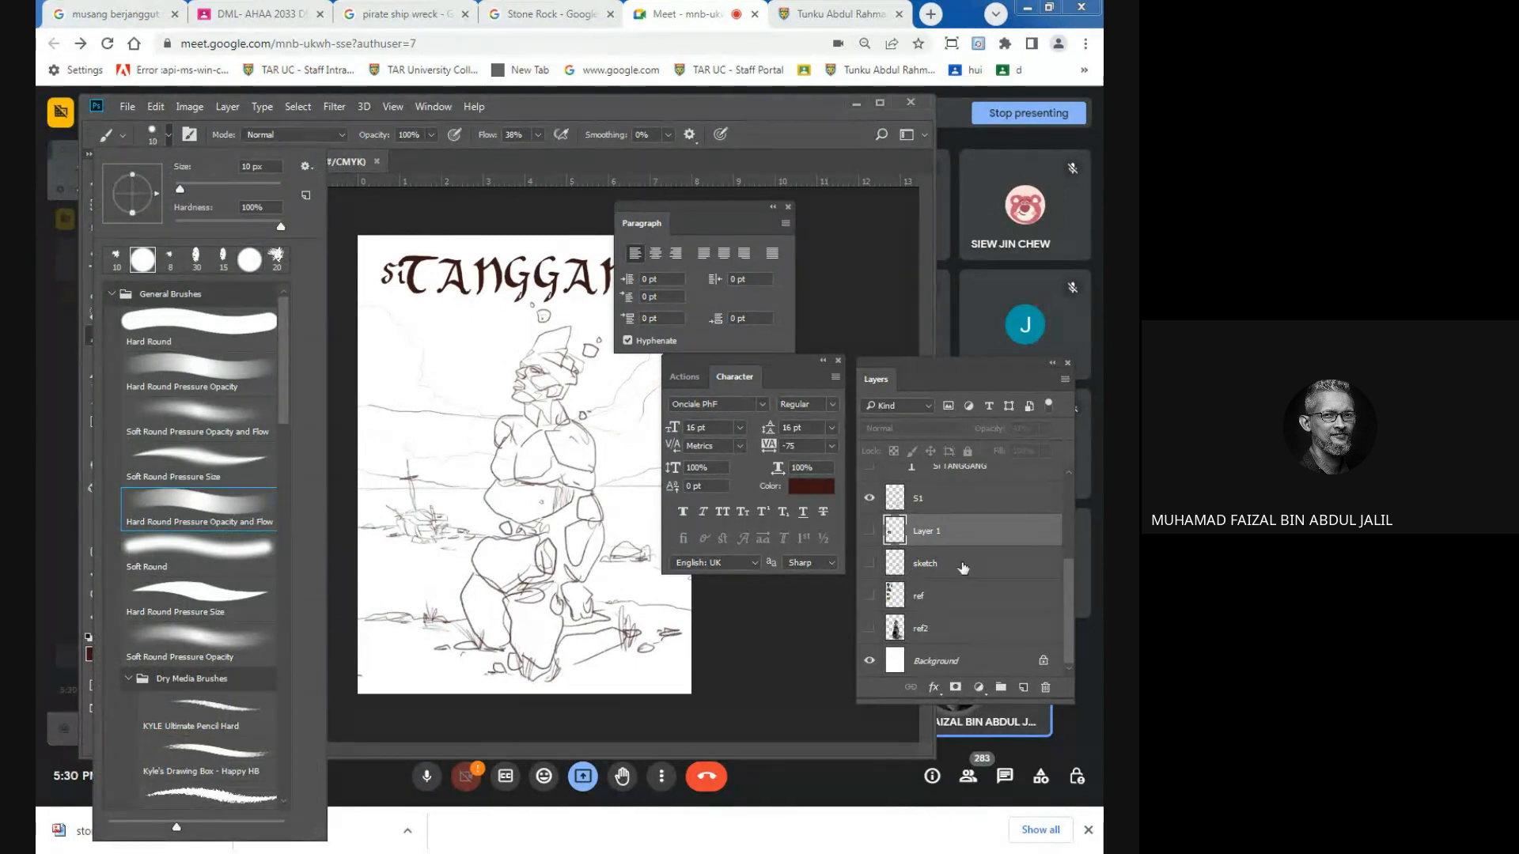
Add a new layer directly above Layer 1 and lower the brush flow to 13%.
{"action": "left_click", "coordinate": [940, 533]}
{"action": "left_click", "coordinate": [1023, 688]}
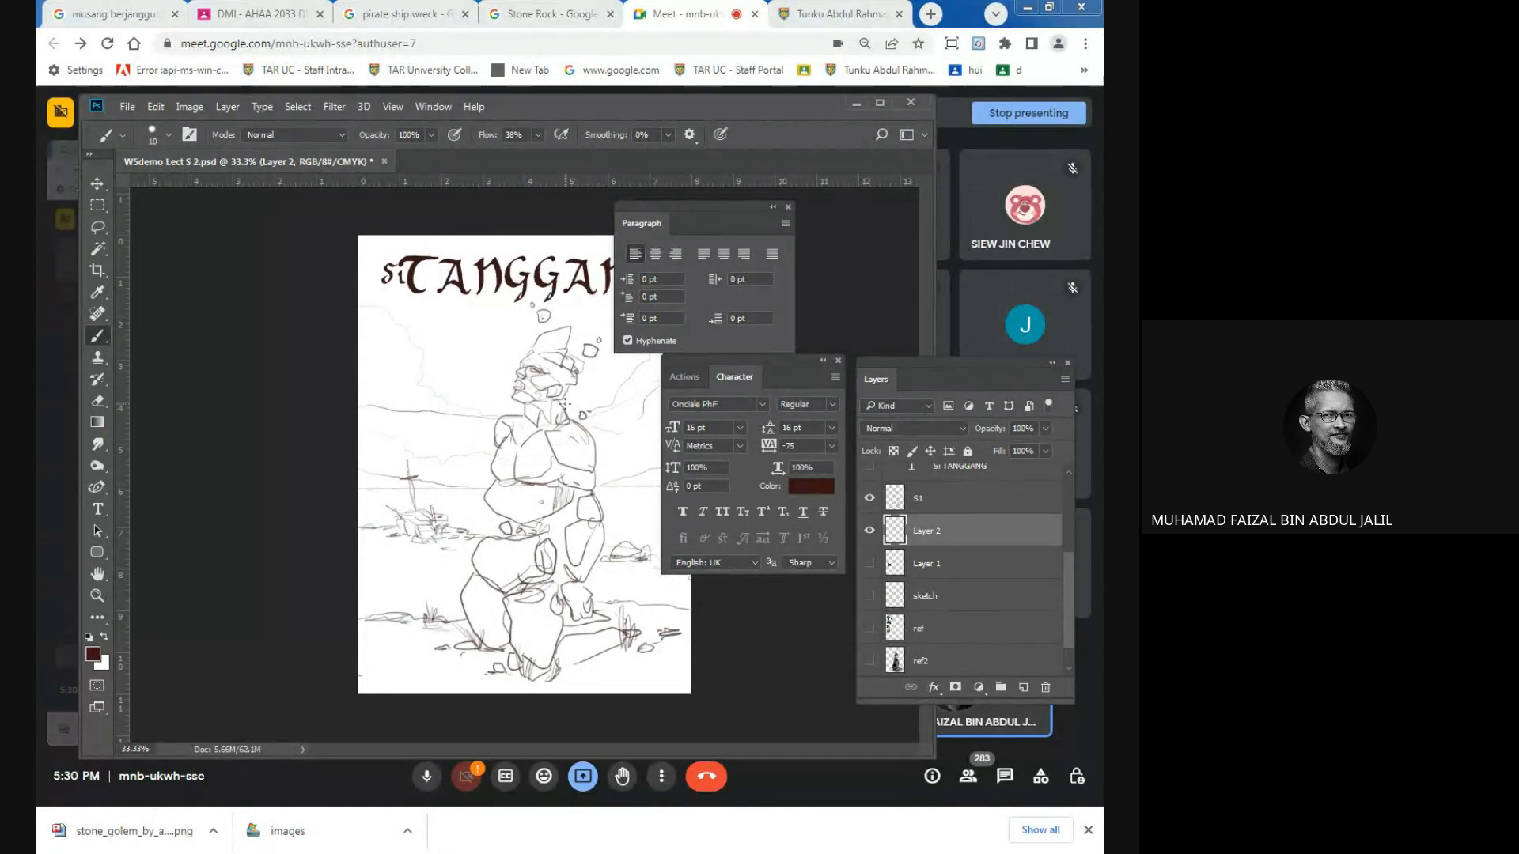
{"action": "left_click", "coordinate": [168, 135]}
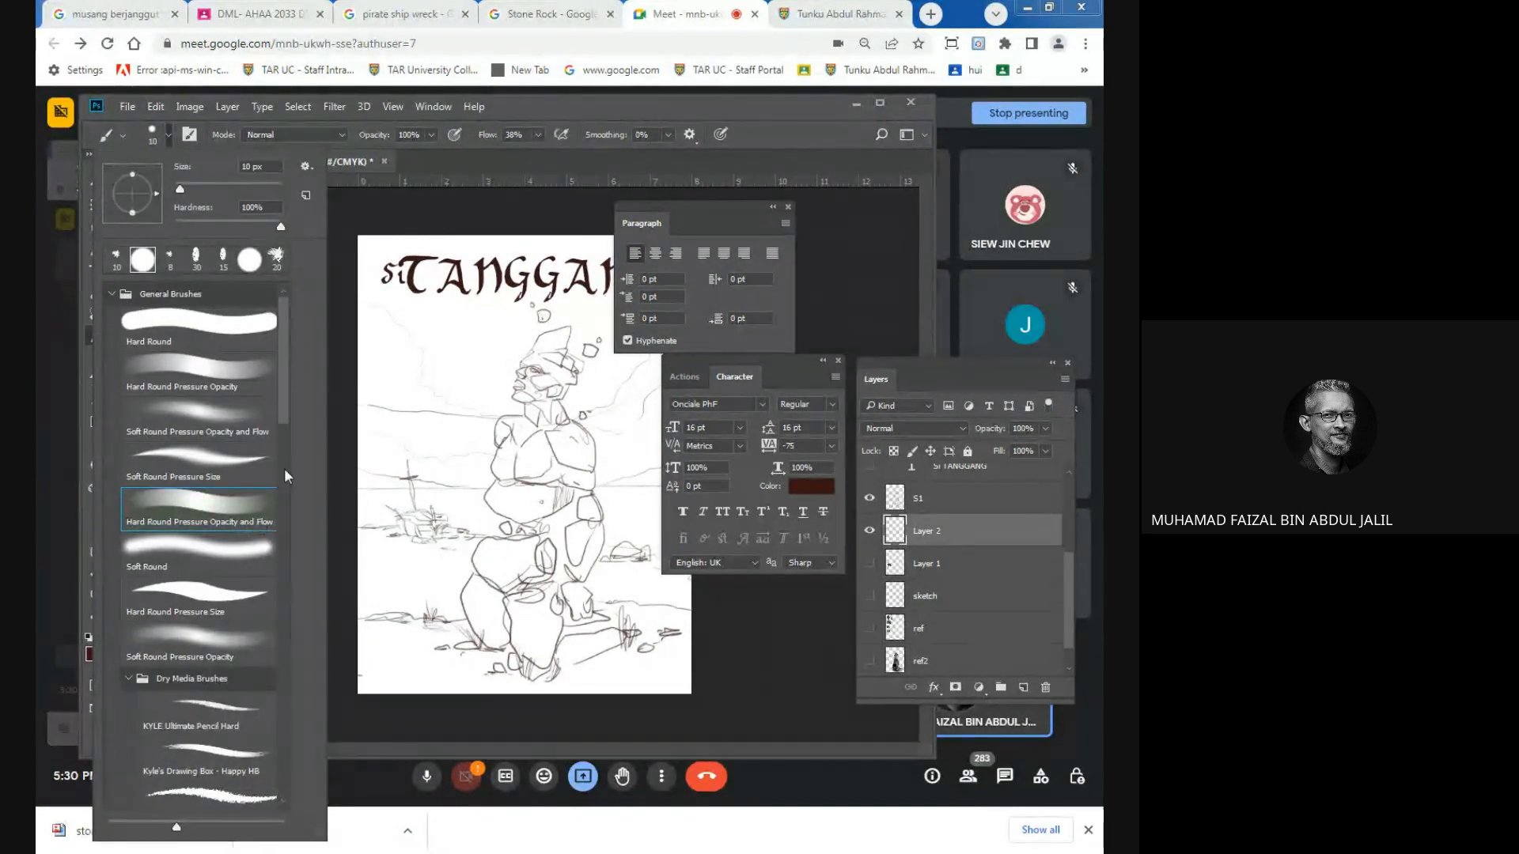
{"action": "left_click", "coordinate": [585, 108]}
{"action": "left_click", "coordinate": [540, 134]}
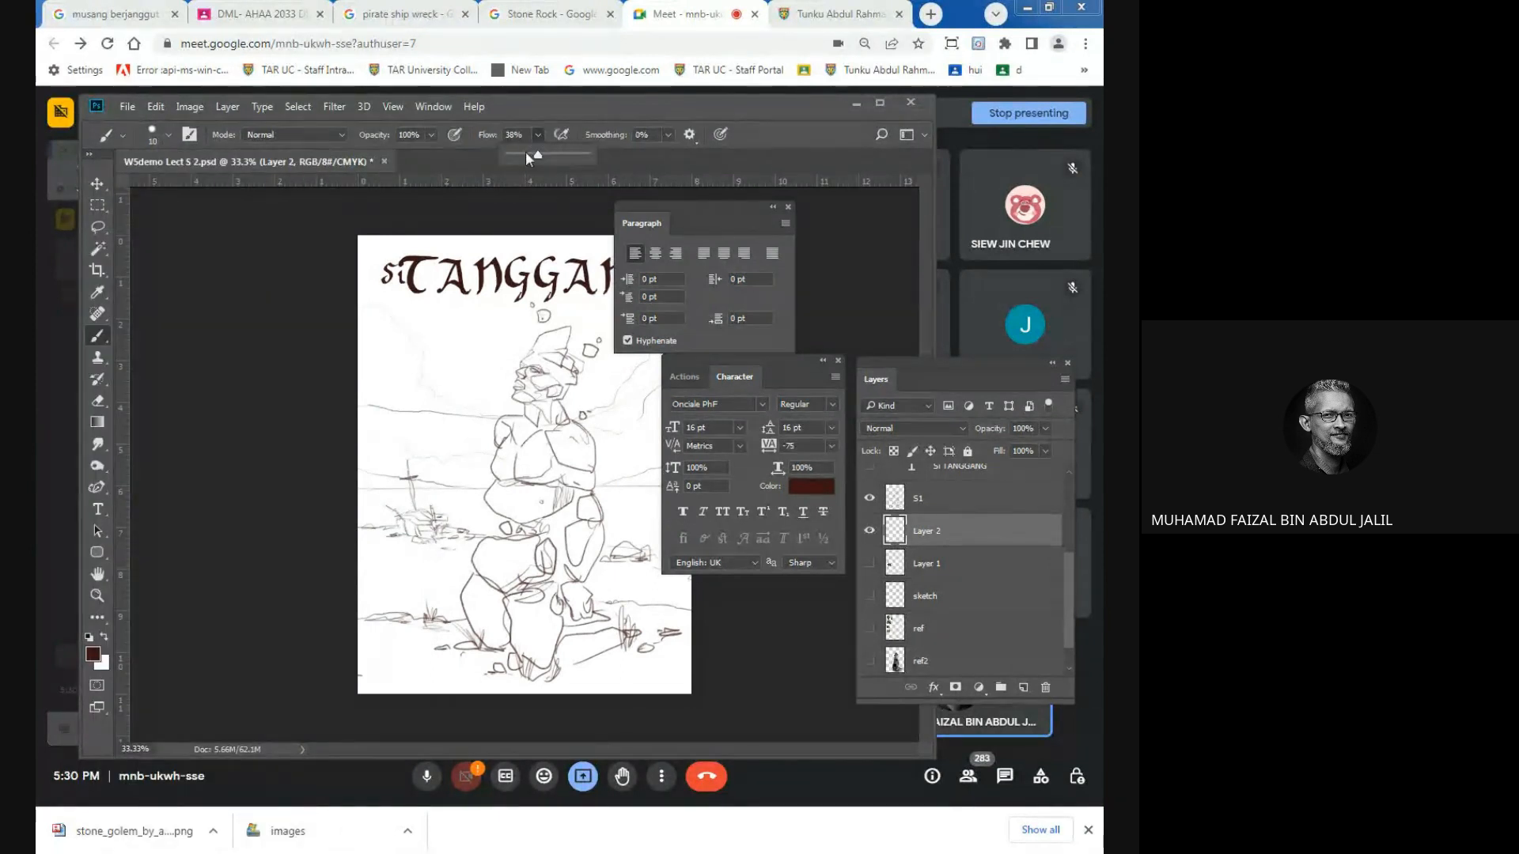
{"action": "left_click_drag", "start_coordinate": [526, 152], "coordinate": [517, 152]}
Enlarge the brush to 50 px, try a shading stroke on the figure's chest and undo that stroke.
{"action": "key", "text": "bracketright"}
{"action": "key", "text": "bracketright"}
{"action": "key", "text": "bracketright"}
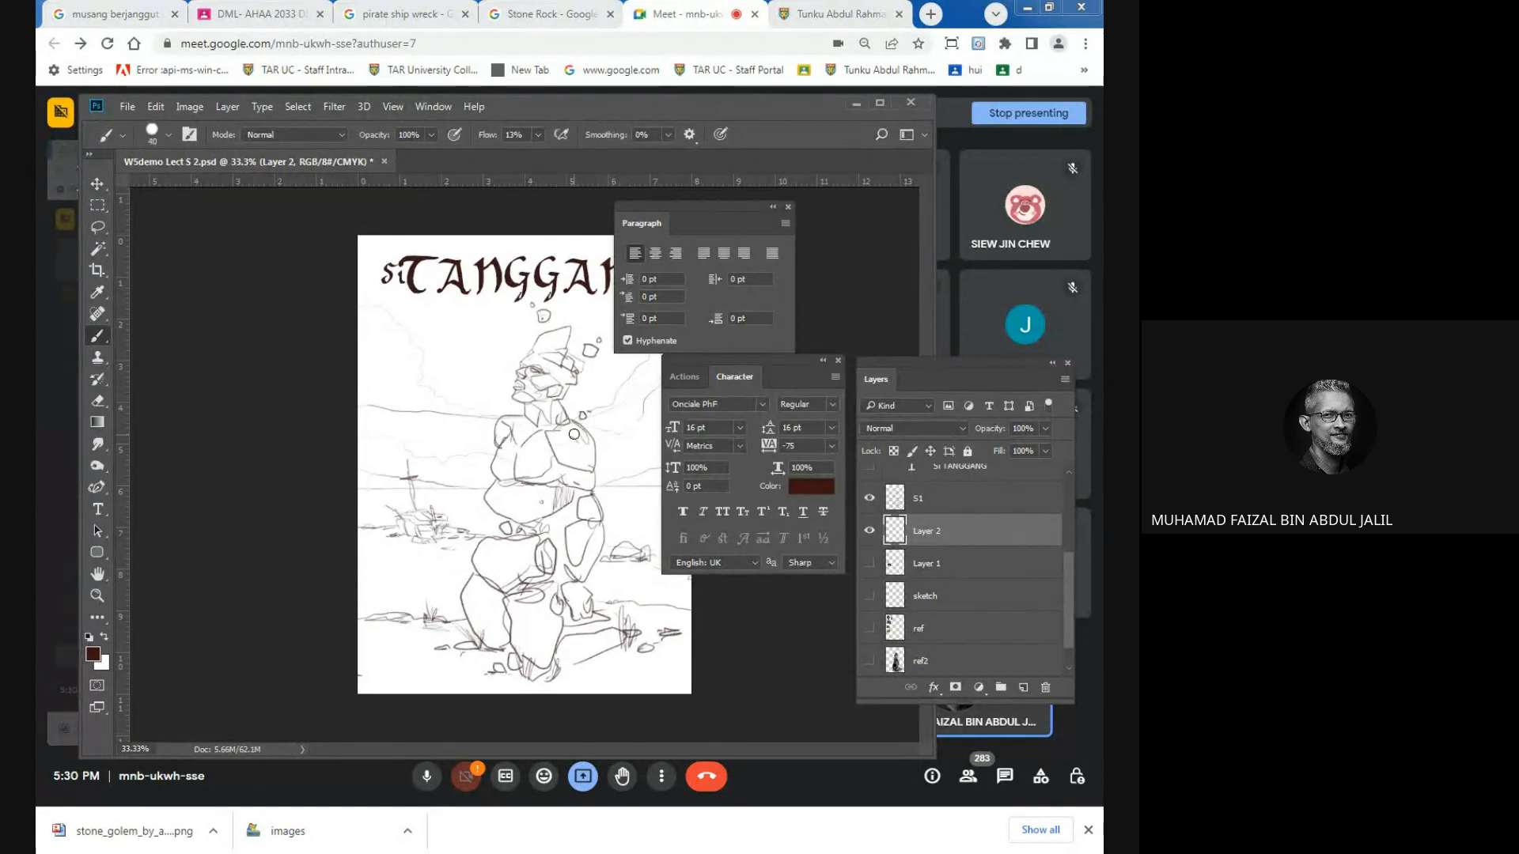
{"action": "key", "text": "bracketright"}
{"action": "key", "text": "bracketright"}
{"action": "left_click_drag", "start_coordinate": [558, 434], "coordinate": [582, 466]}
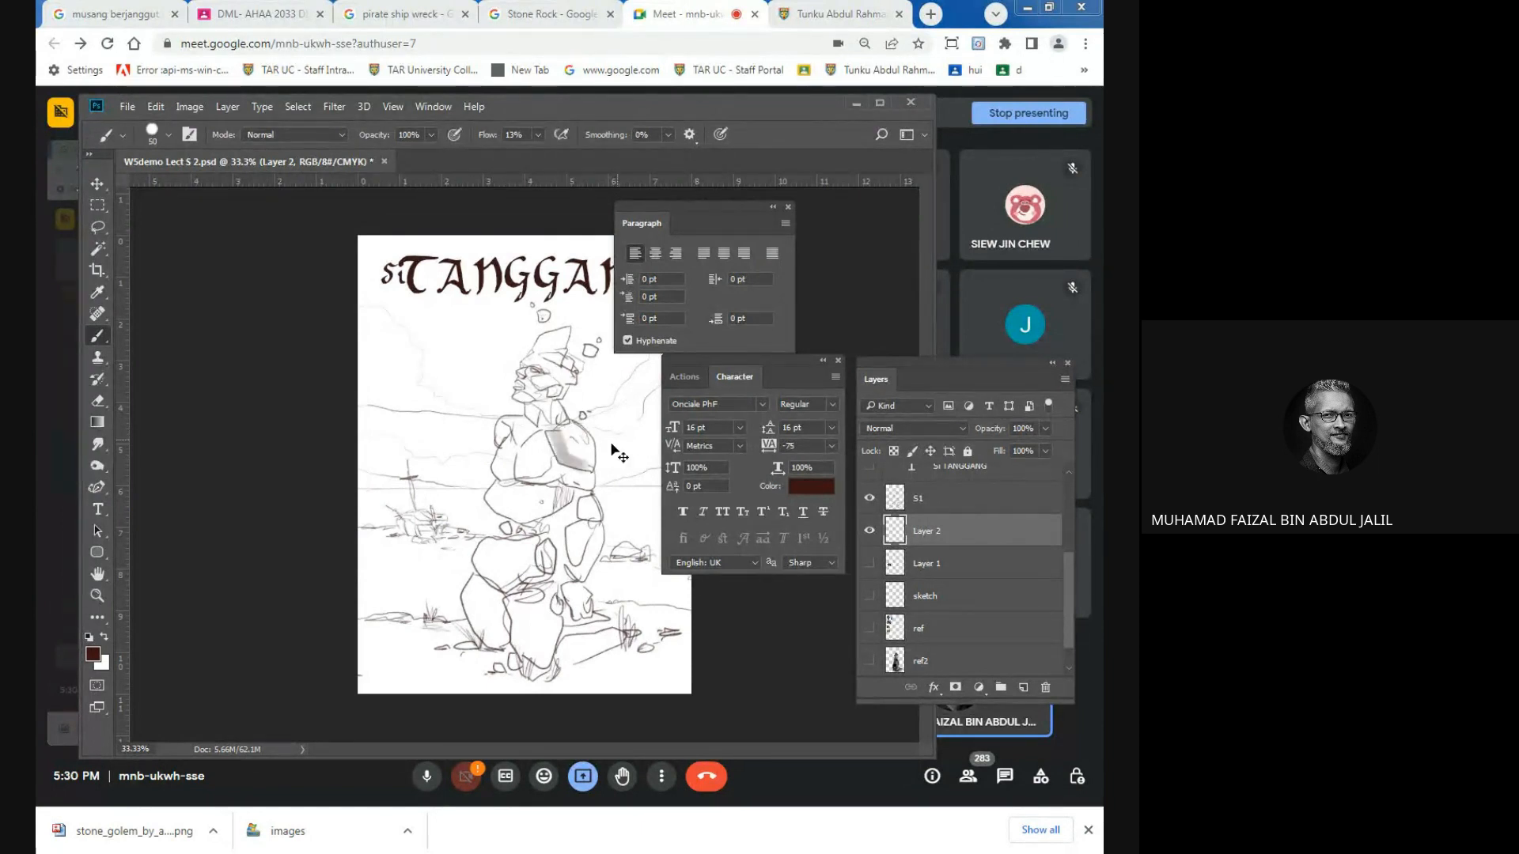
{"action": "key", "text": "ctrl+z"}
Show the ref2 reference layer and shade the stone figure from chest to legs with a larger brush.
{"action": "left_click", "coordinate": [869, 660]}
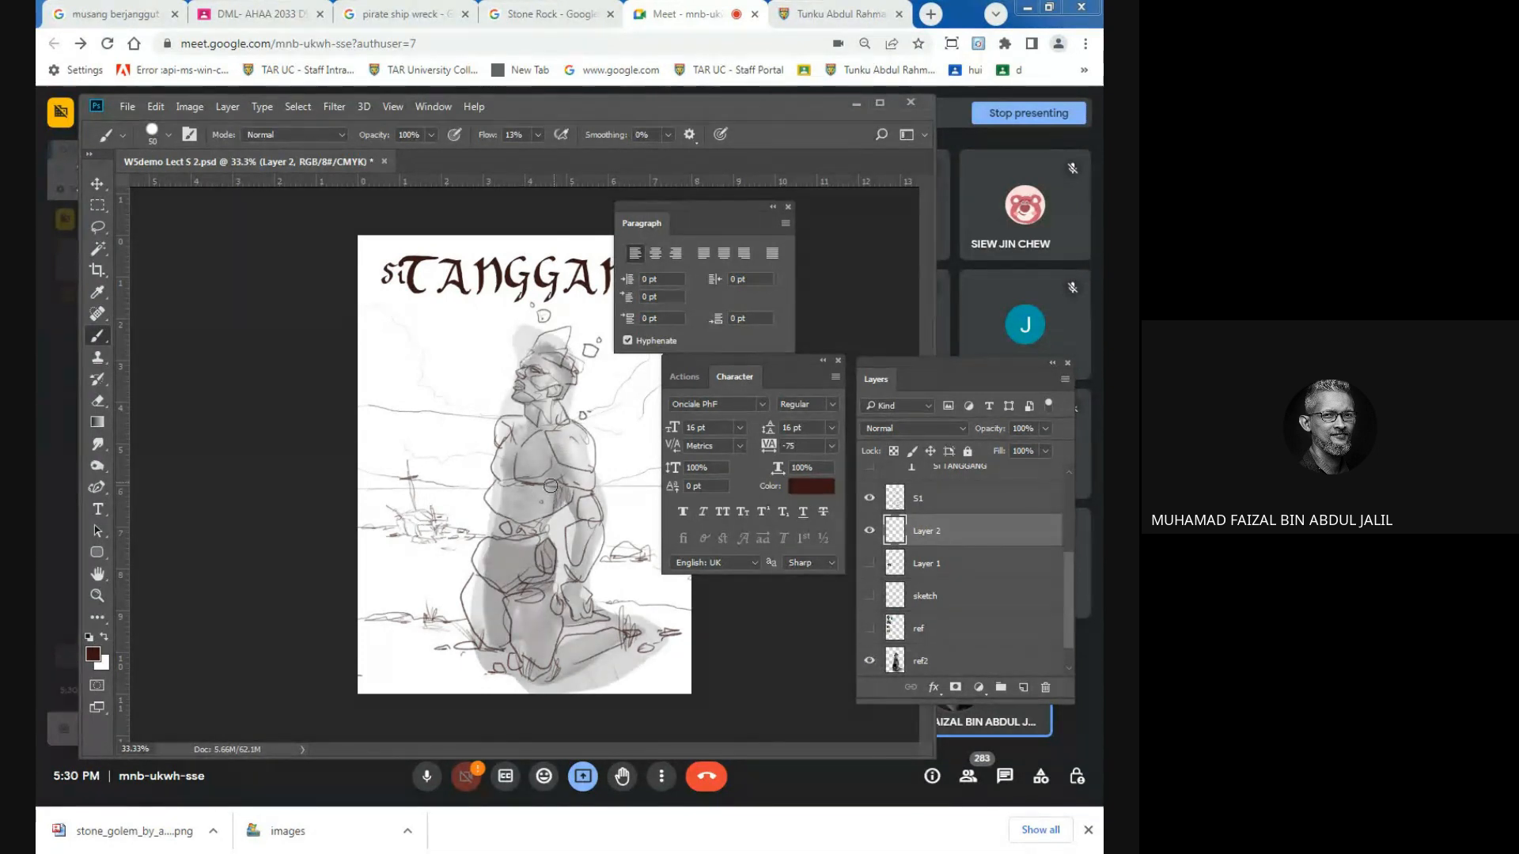
{"action": "key", "text": "bracketright"}
{"action": "key", "text": "bracketright"}
{"action": "key", "text": "bracketright"}
{"action": "key", "text": "bracketright"}
{"action": "mouse_move", "coordinate": [555, 439]}
{"action": "left_mouse_down"}
{"action": "mouse_move", "coordinate": [555, 473]}
{"action": "mouse_move", "coordinate": [587, 502]}
{"action": "mouse_move", "coordinate": [580, 566]}
{"action": "mouse_move", "coordinate": [566, 528]}
{"action": "mouse_move", "coordinate": [568, 618]}
{"action": "left_mouse_up"}
Reduce the brush to 50 px and shade the figure's legs, torso and lower face following the reference.
{"action": "key", "text": "bracketleft"}
{"action": "key", "text": "bracketleft"}
{"action": "key", "text": "bracketleft"}
{"action": "mouse_move", "coordinate": [484, 580]}
{"action": "left_mouse_down"}
{"action": "mouse_move", "coordinate": [490, 634]}
{"action": "mouse_move", "coordinate": [482, 565]}
{"action": "mouse_move", "coordinate": [501, 574]}
{"action": "mouse_move", "coordinate": [480, 542]}
{"action": "mouse_move", "coordinate": [514, 529]}
{"action": "mouse_move", "coordinate": [501, 529]}
{"action": "mouse_move", "coordinate": [521, 476]}
{"action": "mouse_move", "coordinate": [497, 475]}
{"action": "mouse_move", "coordinate": [520, 523]}
{"action": "mouse_move", "coordinate": [491, 578]}
{"action": "mouse_move", "coordinate": [524, 651]}
{"action": "mouse_move", "coordinate": [528, 611]}
{"action": "mouse_move", "coordinate": [526, 664]}
{"action": "mouse_move", "coordinate": [550, 664]}
{"action": "mouse_move", "coordinate": [544, 632]}
{"action": "mouse_move", "coordinate": [573, 658]}
{"action": "mouse_move", "coordinate": [558, 659]}
{"action": "mouse_move", "coordinate": [611, 650]}
{"action": "mouse_move", "coordinate": [545, 645]}
{"action": "left_mouse_up"}
{"action": "mouse_move", "coordinate": [523, 514]}
{"action": "left_mouse_down"}
{"action": "mouse_move", "coordinate": [558, 481]}
{"action": "mouse_move", "coordinate": [514, 431]}
{"action": "mouse_move", "coordinate": [537, 409]}
{"action": "mouse_move", "coordinate": [530, 372]}
{"action": "mouse_move", "coordinate": [543, 397]}
{"action": "left_mouse_up"}
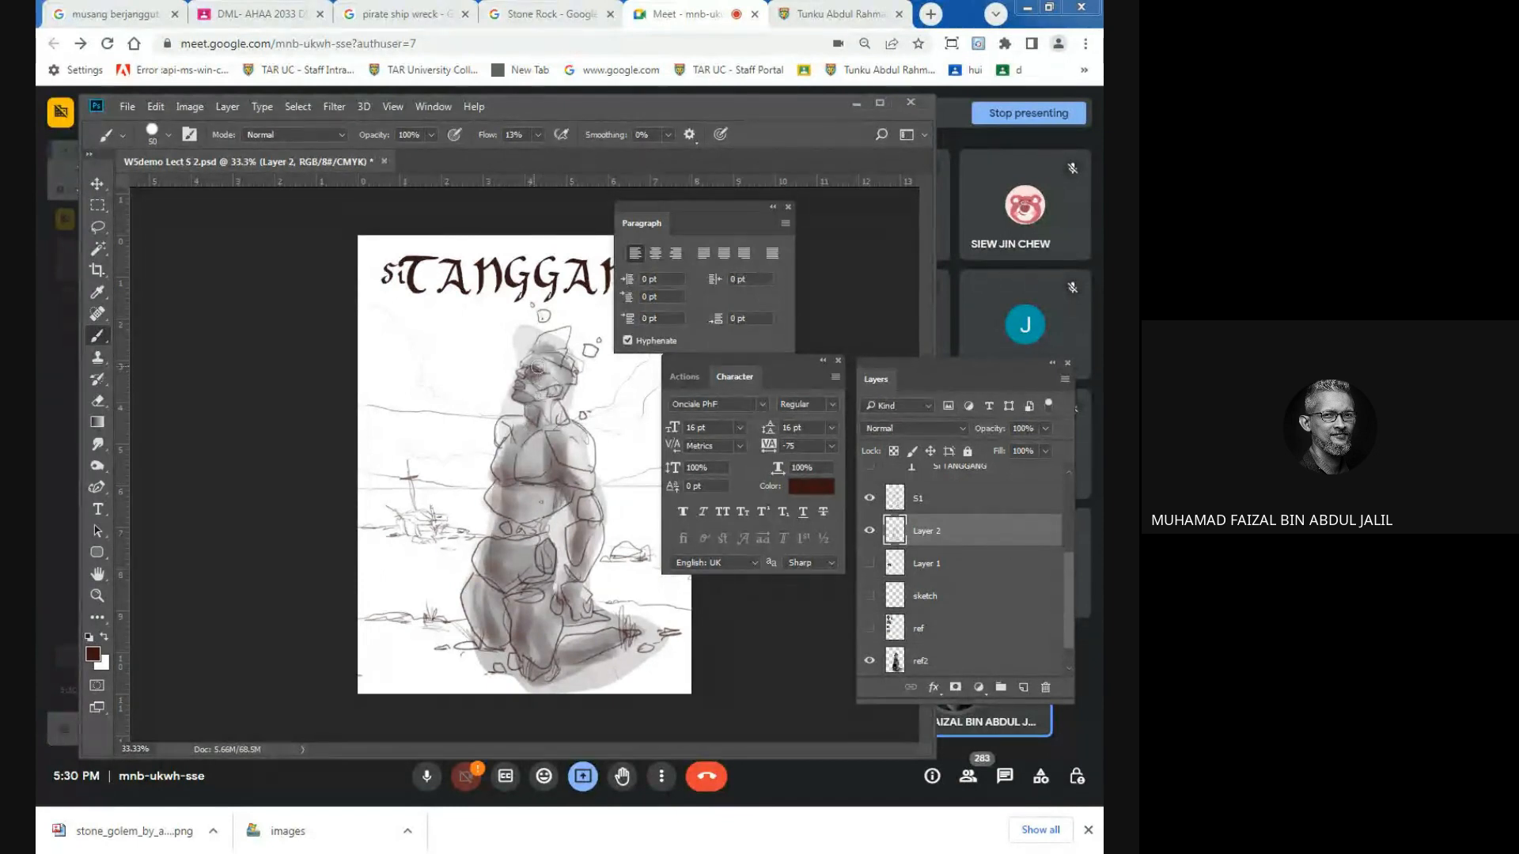
Shade the head and floating stones, and with a smaller brush the far shoulder, waist and hanging arm.
{"action": "mouse_move", "coordinate": [545, 341]}
{"action": "left_mouse_down"}
{"action": "mouse_move", "coordinate": [544, 382]}
{"action": "mouse_move", "coordinate": [640, 359]}
{"action": "mouse_move", "coordinate": [594, 406]}
{"action": "mouse_move", "coordinate": [595, 353]}
{"action": "left_mouse_up"}
{"action": "key", "text": "["}
{"action": "key", "text": "["}
{"action": "key", "text": "["}
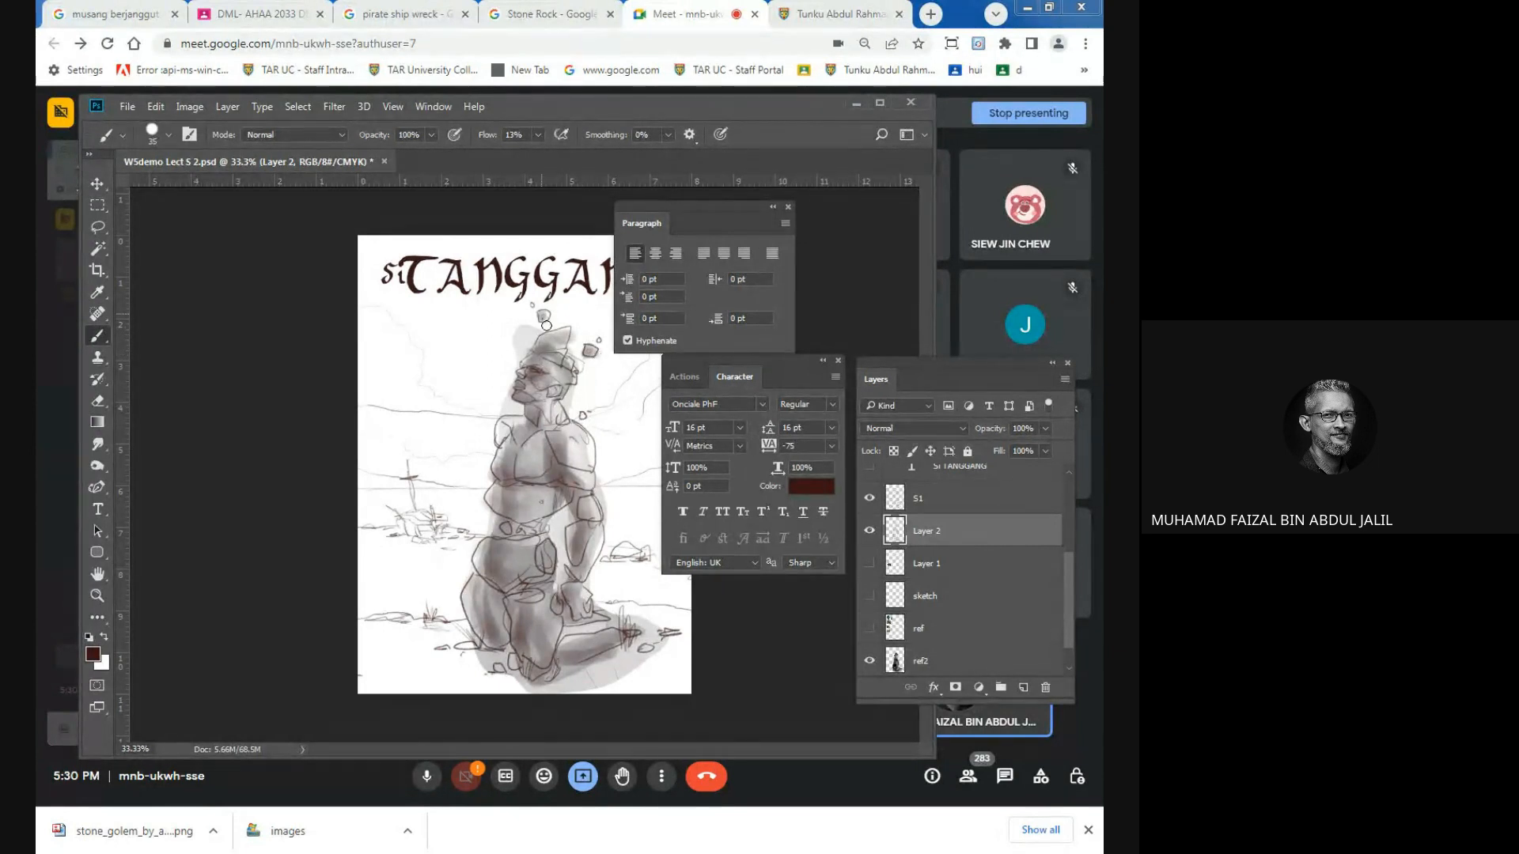
{"action": "mouse_move", "coordinate": [502, 420]}
{"action": "left_mouse_down"}
{"action": "mouse_move", "coordinate": [499, 472]}
{"action": "mouse_move", "coordinate": [543, 481]}
{"action": "mouse_move", "coordinate": [573, 464]}
{"action": "mouse_move", "coordinate": [544, 424]}
{"action": "mouse_move", "coordinate": [518, 441]}
{"action": "left_mouse_up"}
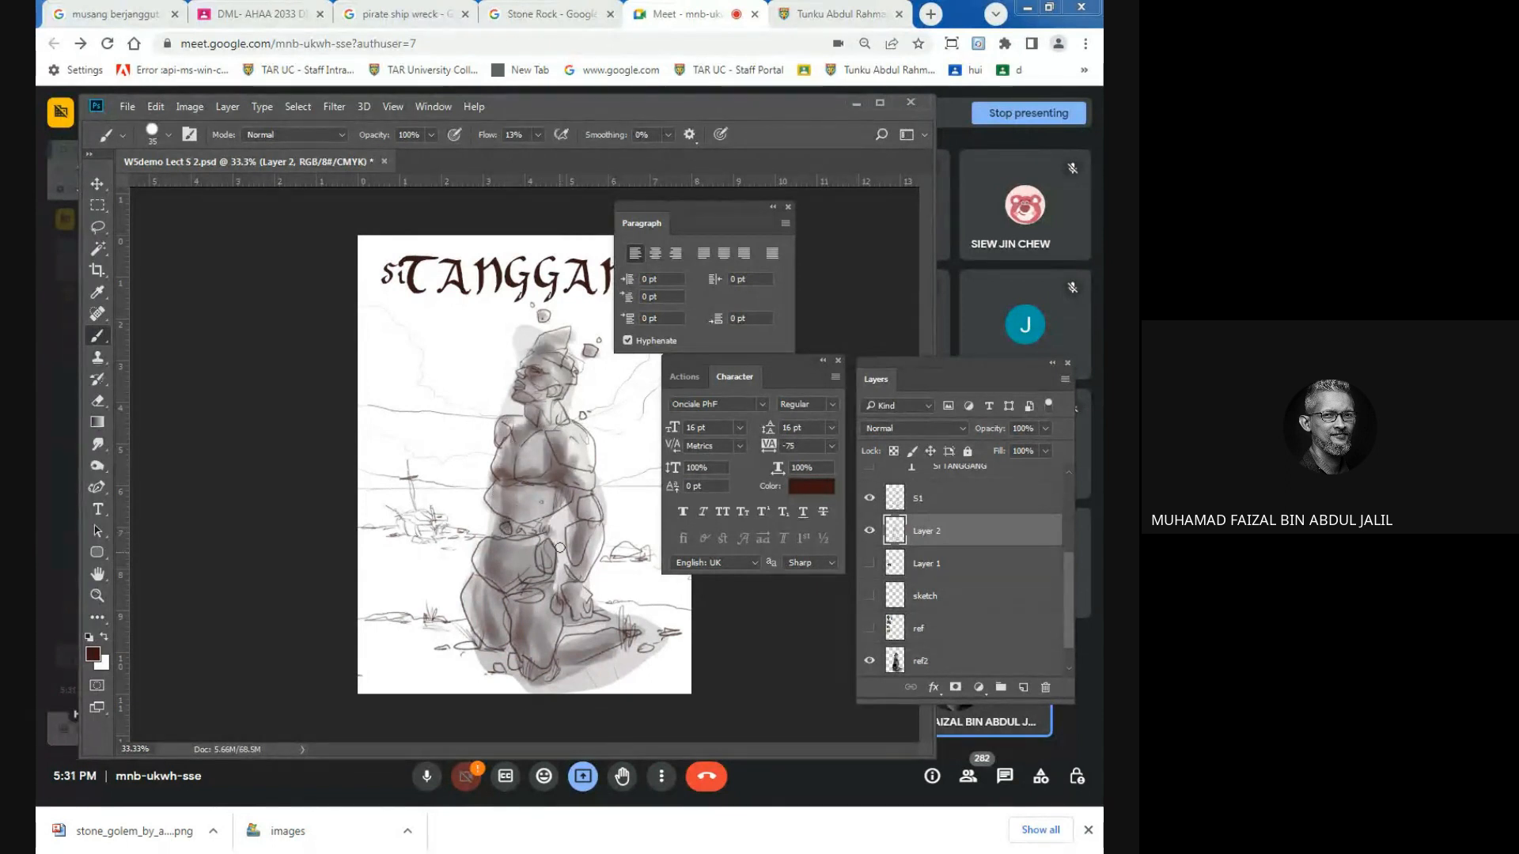
{"action": "left_click_drag", "start_coordinate": [509, 545], "coordinate": [547, 533]}
{"action": "left_click_drag", "start_coordinate": [571, 527], "coordinate": [573, 616]}
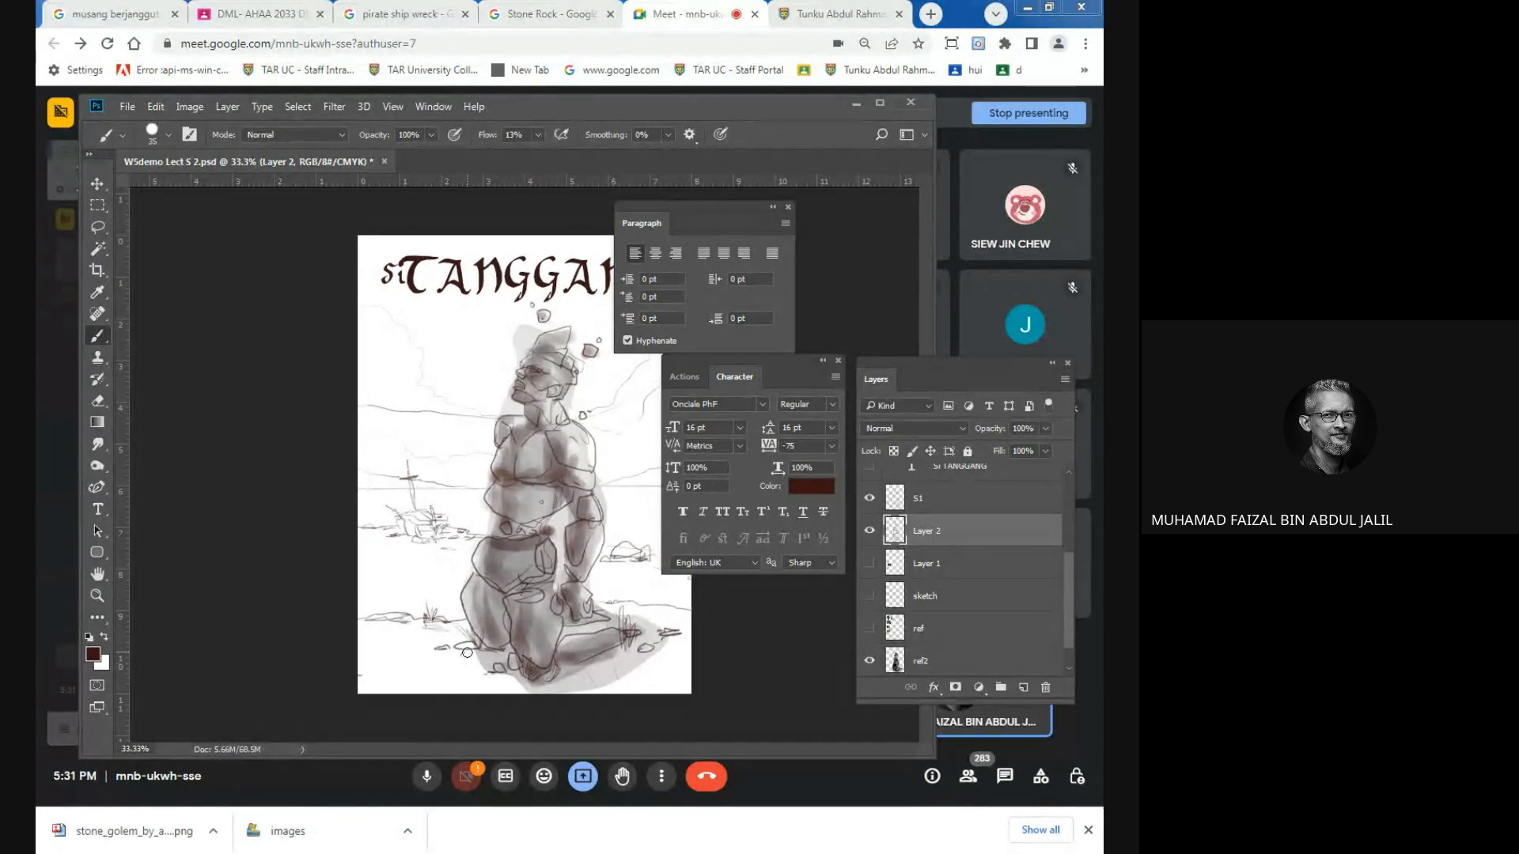
Paint the figure's cast shadow along the ground from its knees to the poster's left edge, and reduce the brush size.
{"action": "left_click_drag", "start_coordinate": [467, 652], "coordinate": [548, 663]}
{"action": "mouse_move", "coordinate": [529, 671]}
{"action": "left_mouse_down"}
{"action": "mouse_move", "coordinate": [405, 670]}
{"action": "mouse_move", "coordinate": [503, 663]}
{"action": "mouse_move", "coordinate": [432, 660]}
{"action": "mouse_move", "coordinate": [488, 647]}
{"action": "mouse_move", "coordinate": [348, 665]}
{"action": "left_mouse_up"}
{"action": "key", "text": "bracketleft"}
{"action": "key", "text": "bracketleft"}
{"action": "key", "text": "bracketleft"}
{"action": "key", "text": "bracketleft"}
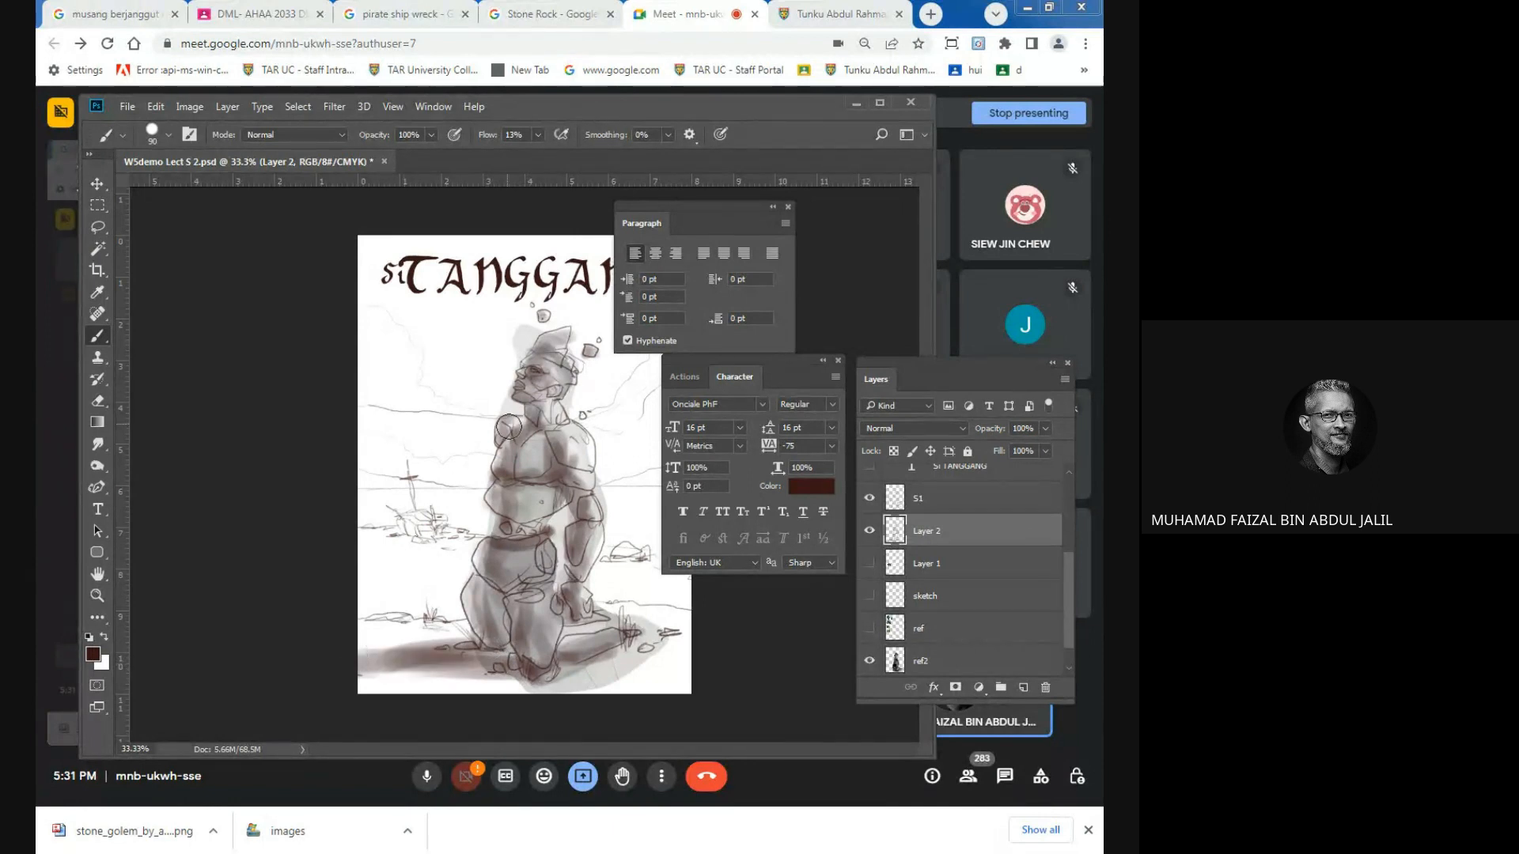
Hide the ref2 layer and all panels, and deepen the shading on the figure's face, torso, thigh and arm.
{"action": "left_click", "coordinate": [869, 659]}
{"action": "key", "text": "Tab"}
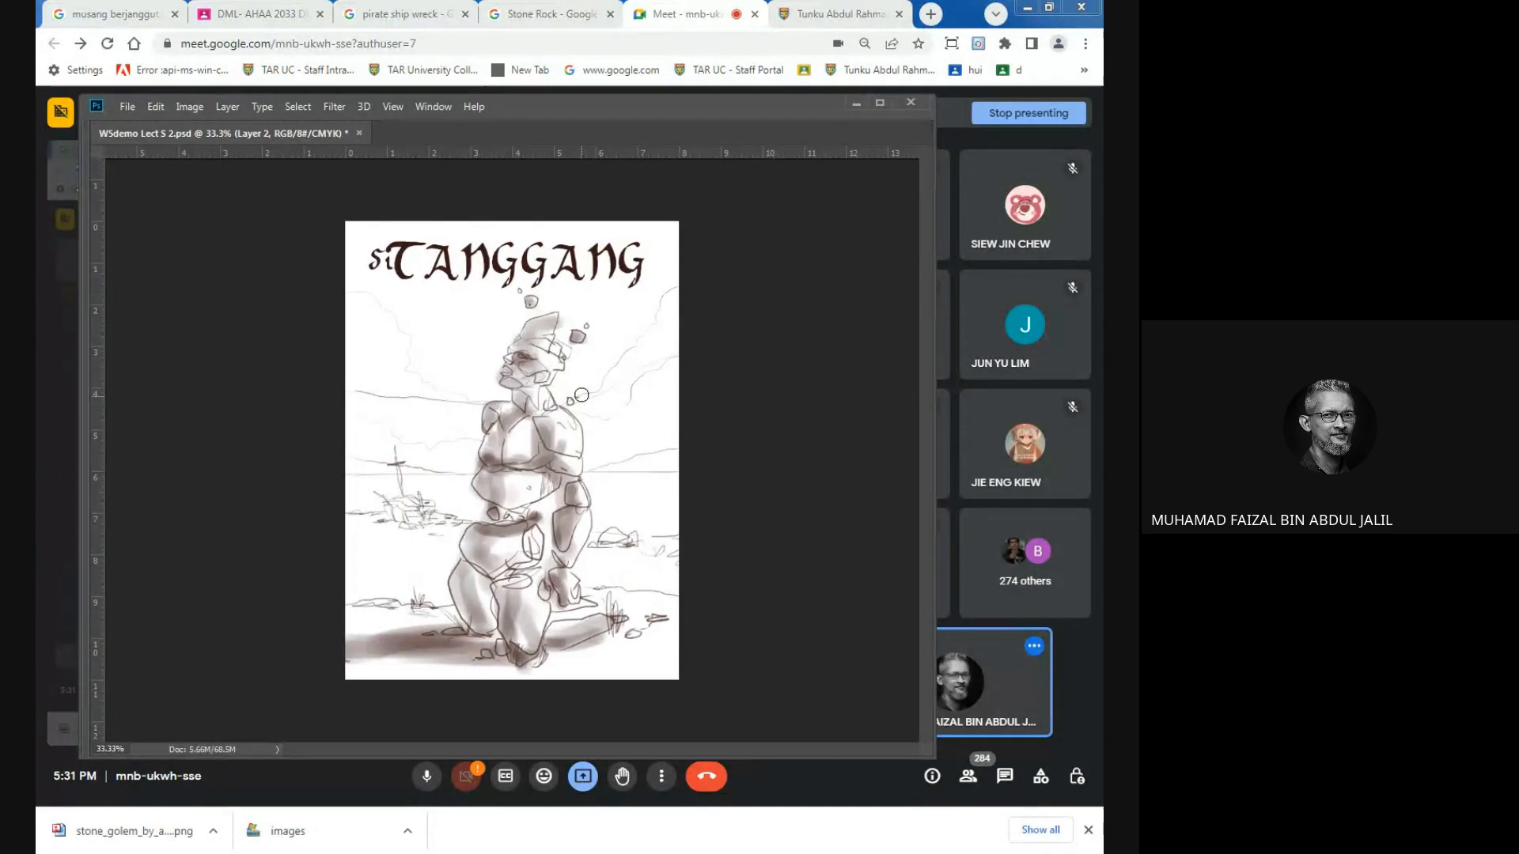
{"action": "key", "text": "ctrl+plus"}
{"action": "key", "text": "ctrl+plus"}
{"action": "left_click_drag", "start_coordinate": [473, 271], "coordinate": [505, 316]}
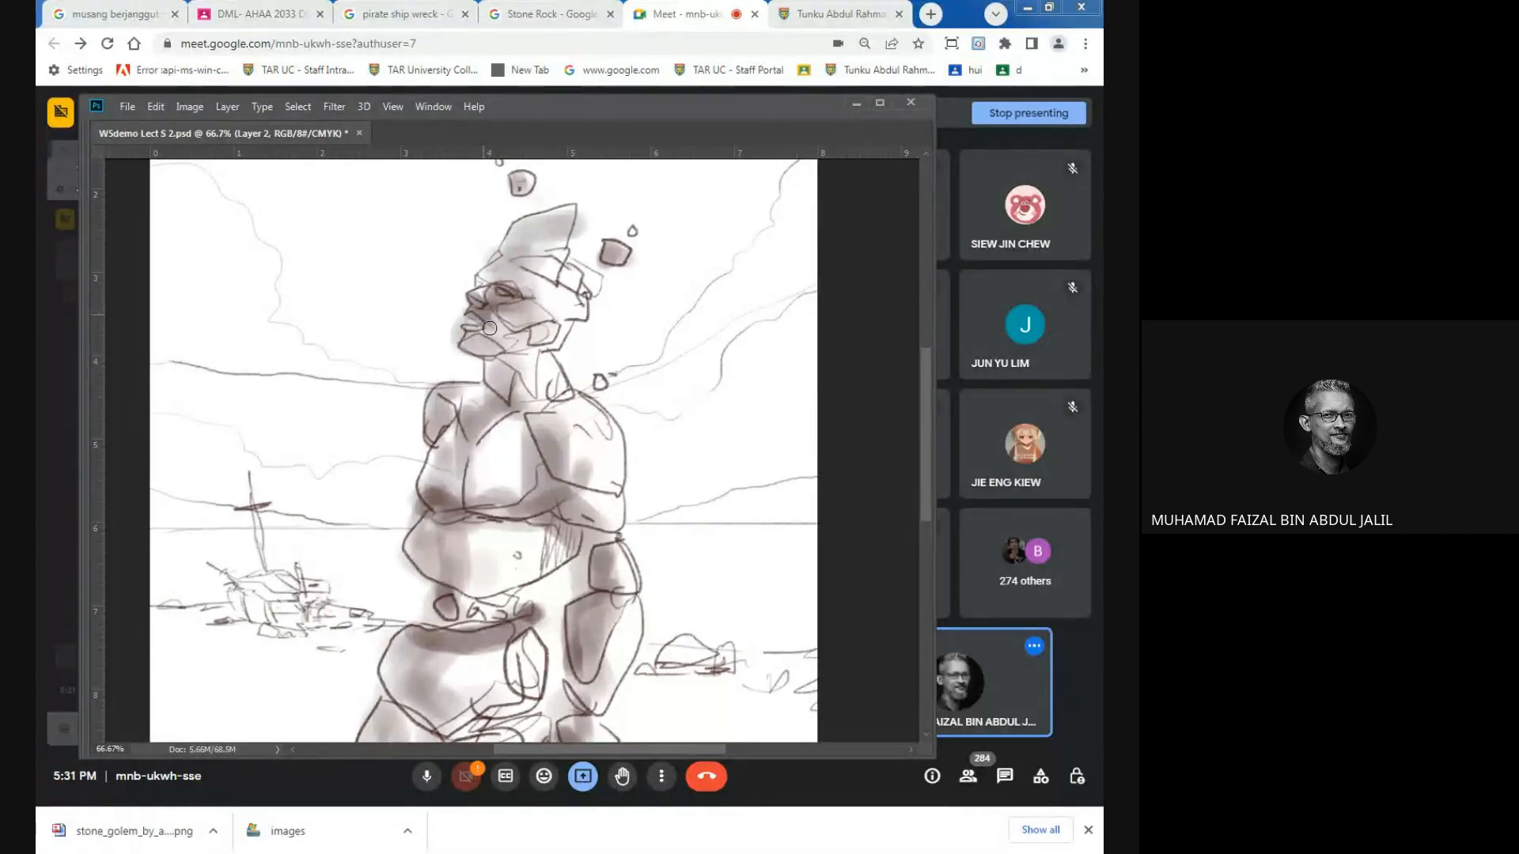
{"action": "mouse_move", "coordinate": [489, 356]}
{"action": "left_mouse_down"}
{"action": "mouse_move", "coordinate": [506, 388]}
{"action": "mouse_move", "coordinate": [506, 348]}
{"action": "left_mouse_up"}
{"action": "mouse_move", "coordinate": [505, 280]}
{"action": "left_mouse_down"}
{"action": "mouse_move", "coordinate": [519, 226]}
{"action": "mouse_move", "coordinate": [568, 217]}
{"action": "mouse_move", "coordinate": [512, 245]}
{"action": "mouse_move", "coordinate": [516, 309]}
{"action": "mouse_move", "coordinate": [477, 348]}
{"action": "mouse_move", "coordinate": [498, 374]}
{"action": "mouse_move", "coordinate": [459, 464]}
{"action": "mouse_move", "coordinate": [469, 441]}
{"action": "mouse_move", "coordinate": [462, 500]}
{"action": "mouse_move", "coordinate": [434, 506]}
{"action": "mouse_move", "coordinate": [559, 519]}
{"action": "mouse_move", "coordinate": [551, 548]}
{"action": "mouse_move", "coordinate": [569, 527]}
{"action": "mouse_move", "coordinate": [506, 588]}
{"action": "mouse_move", "coordinate": [472, 531]}
{"action": "mouse_move", "coordinate": [441, 560]}
{"action": "mouse_move", "coordinate": [493, 591]}
{"action": "mouse_move", "coordinate": [454, 626]}
{"action": "mouse_move", "coordinate": [486, 634]}
{"action": "mouse_move", "coordinate": [441, 608]}
{"action": "mouse_move", "coordinate": [525, 629]}
{"action": "left_mouse_up"}
{"action": "scroll", "coordinate": [525, 629], "scroll_direction": "down", "scroll_amount": 5}
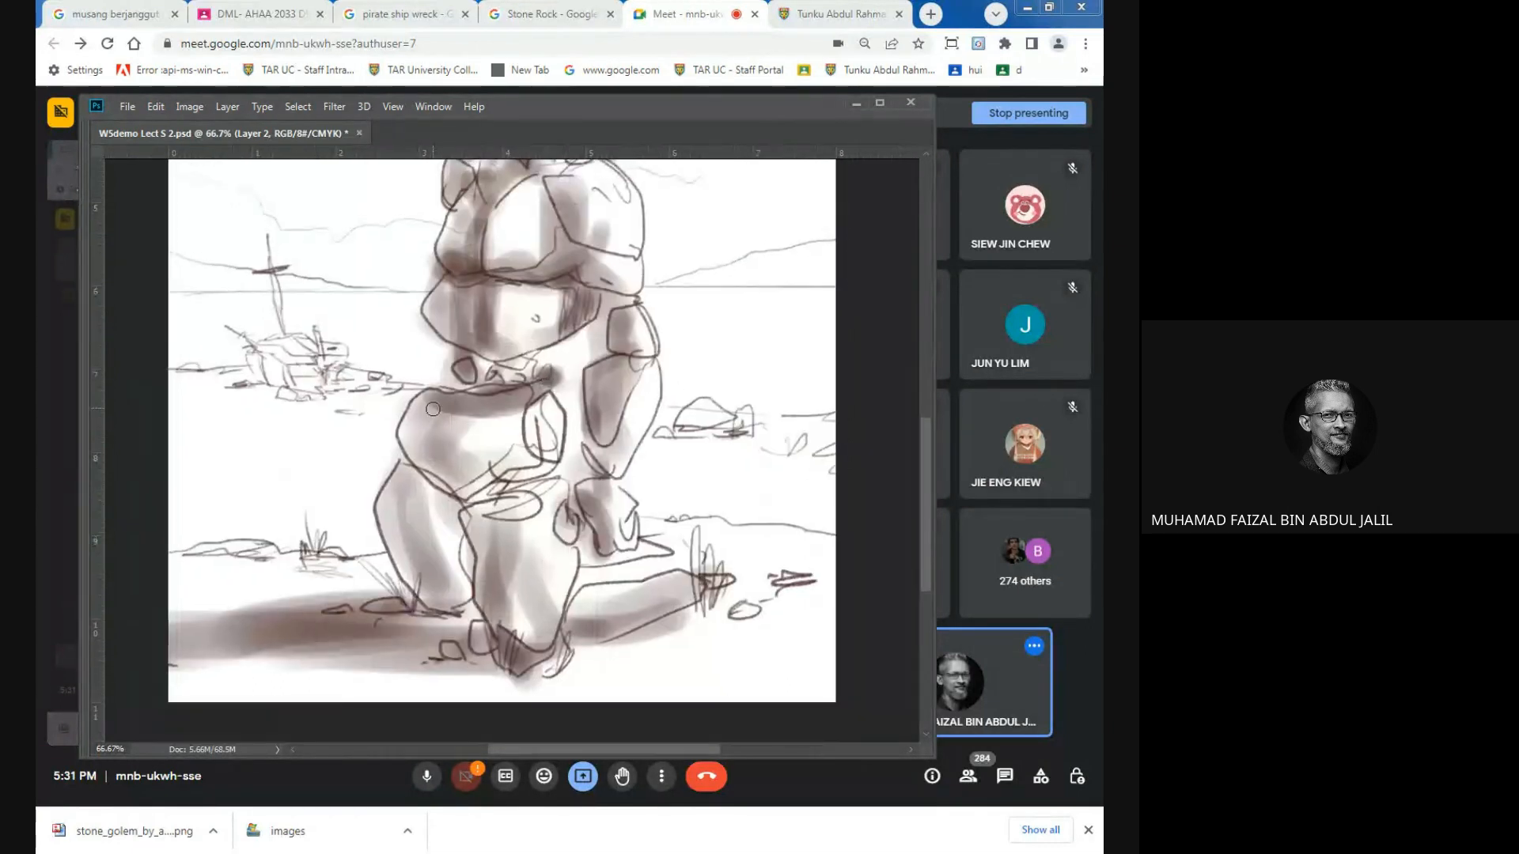
{"action": "mouse_move", "coordinate": [425, 420]}
{"action": "left_mouse_down"}
{"action": "mouse_move", "coordinate": [455, 468]}
{"action": "mouse_move", "coordinate": [447, 405]}
{"action": "mouse_move", "coordinate": [451, 473]}
{"action": "mouse_move", "coordinate": [434, 491]}
{"action": "mouse_move", "coordinate": [421, 480]}
{"action": "mouse_move", "coordinate": [436, 581]}
{"action": "mouse_move", "coordinate": [445, 598]}
{"action": "mouse_move", "coordinate": [484, 519]}
{"action": "mouse_move", "coordinate": [514, 650]}
{"action": "mouse_move", "coordinate": [493, 509]}
{"action": "mouse_move", "coordinate": [534, 507]}
{"action": "mouse_move", "coordinate": [548, 486]}
{"action": "mouse_move", "coordinate": [579, 505]}
{"action": "mouse_move", "coordinate": [566, 534]}
{"action": "mouse_move", "coordinate": [622, 334]}
{"action": "left_mouse_up"}
Fit the whole poster in view, hide the rulers and darken the shading on the figure's thigh and rear leg.
{"action": "key", "text": "v"}
{"action": "key", "text": "ctrl+0"}
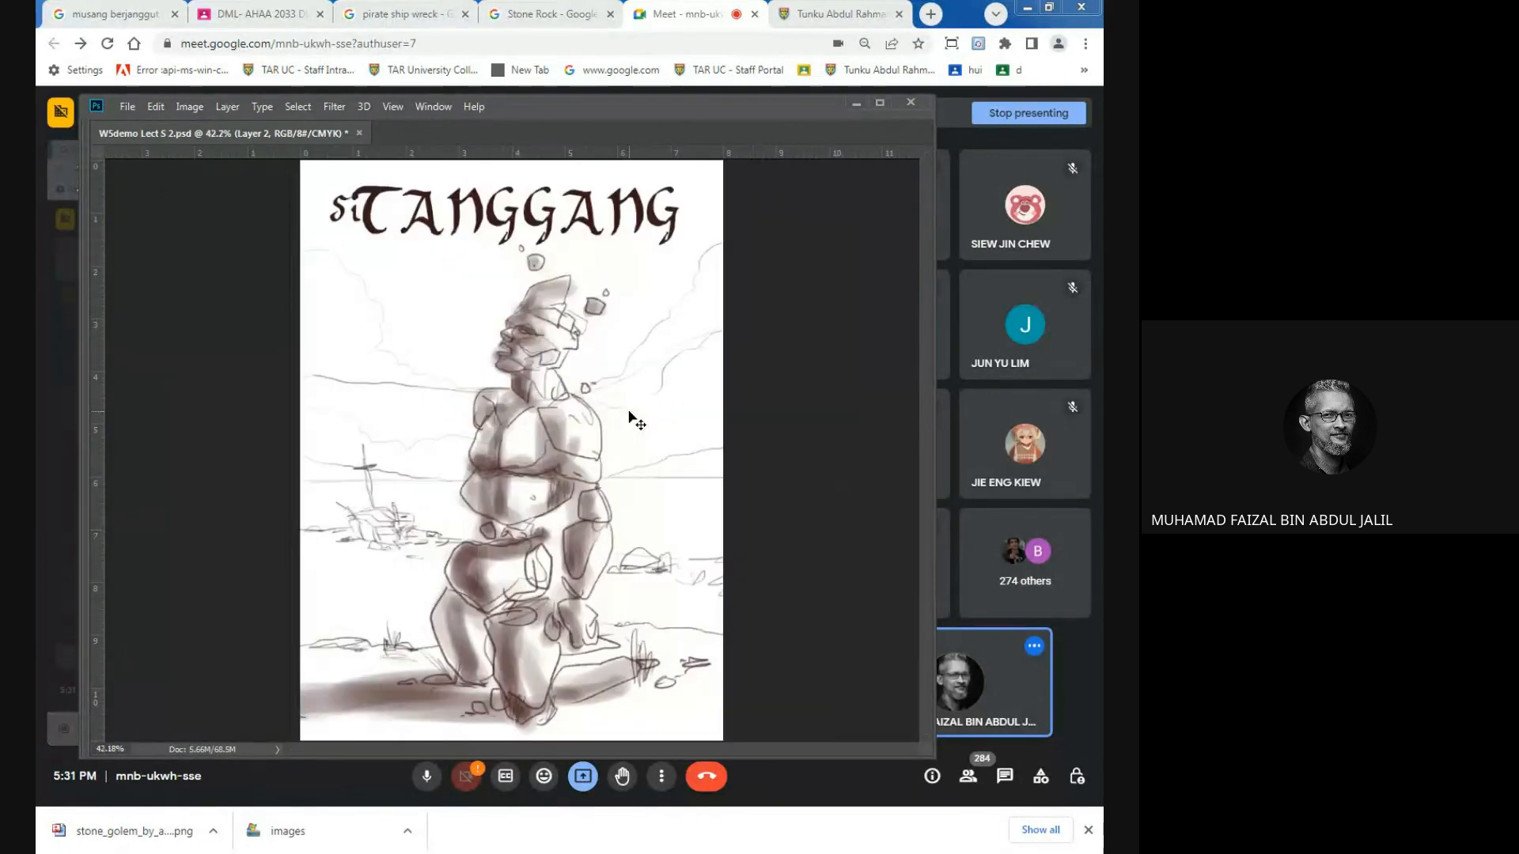
{"action": "key", "text": "b"}
{"action": "key", "text": "Tab"}
{"action": "key", "text": "Tab"}
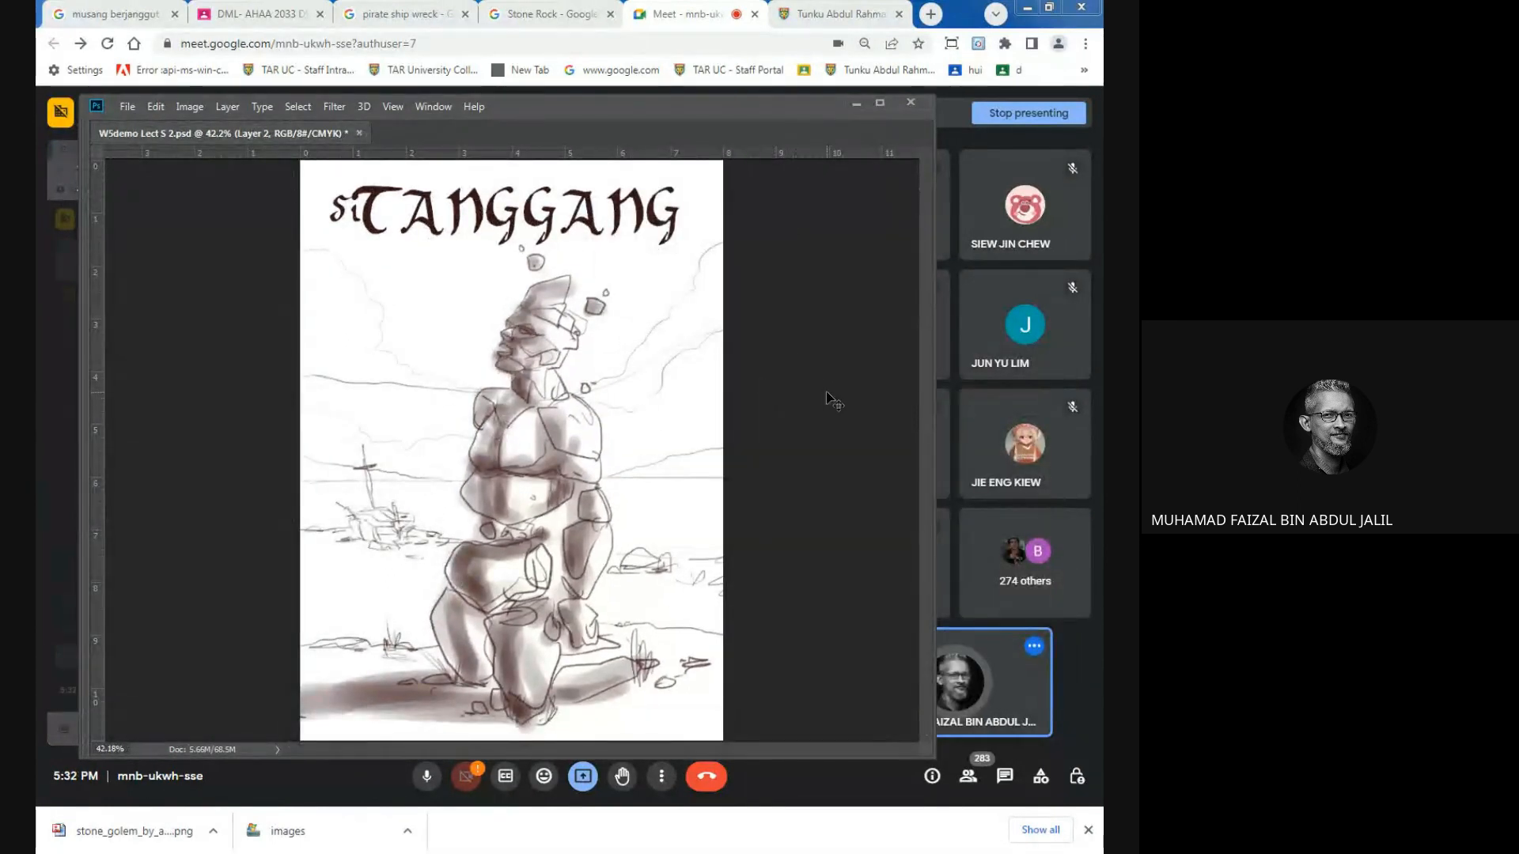
{"action": "key", "text": "ctrl+r"}
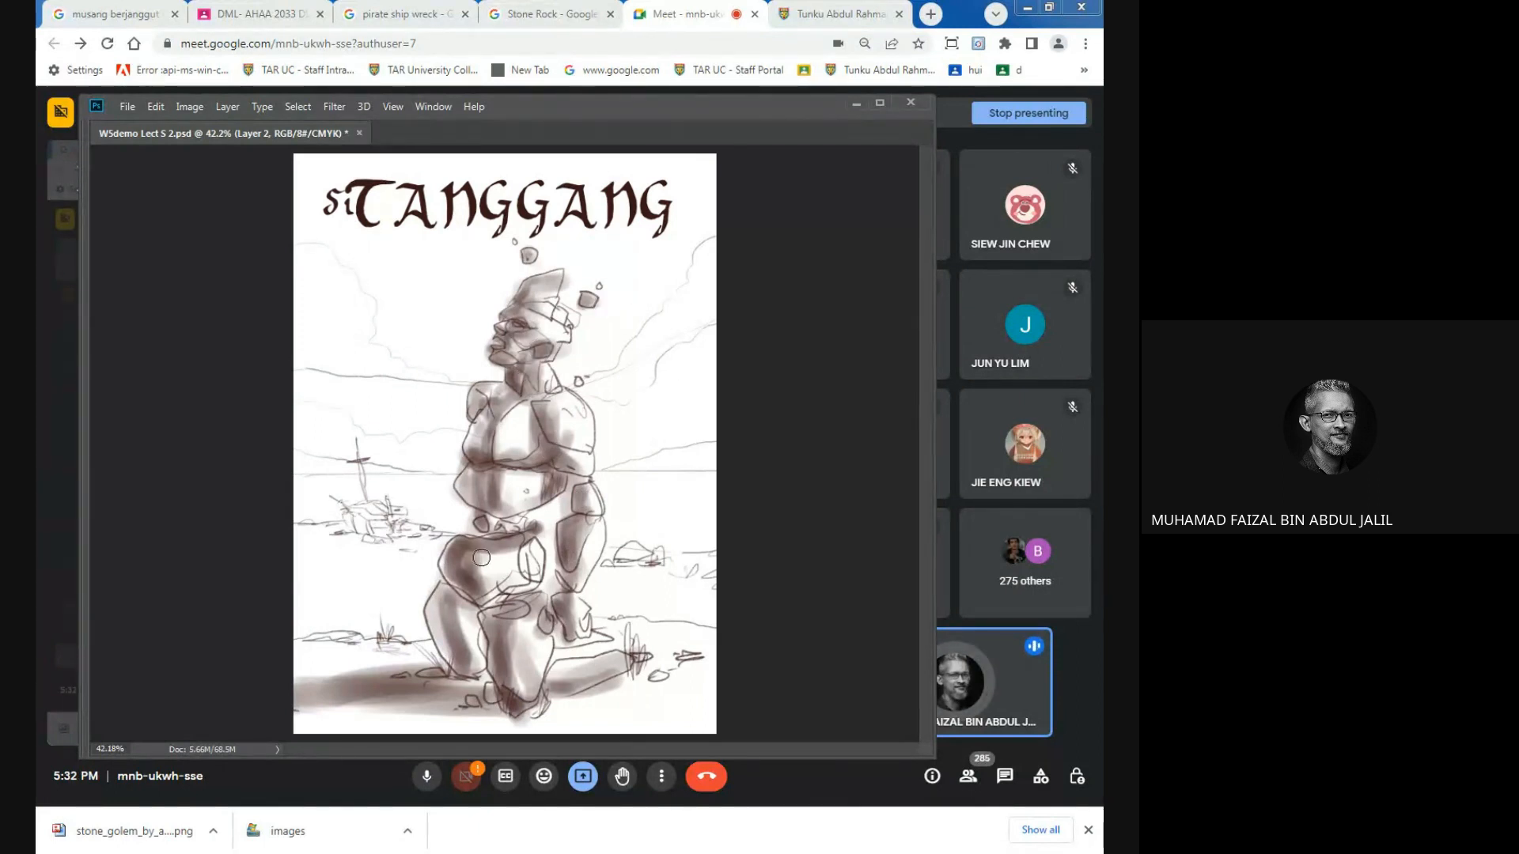
{"action": "mouse_move", "coordinate": [481, 558]}
{"action": "left_mouse_down"}
{"action": "mouse_move", "coordinate": [515, 552]}
{"action": "mouse_move", "coordinate": [518, 582]}
{"action": "mouse_move", "coordinate": [462, 607]}
{"action": "mouse_move", "coordinate": [427, 631]}
{"action": "left_mouse_up"}
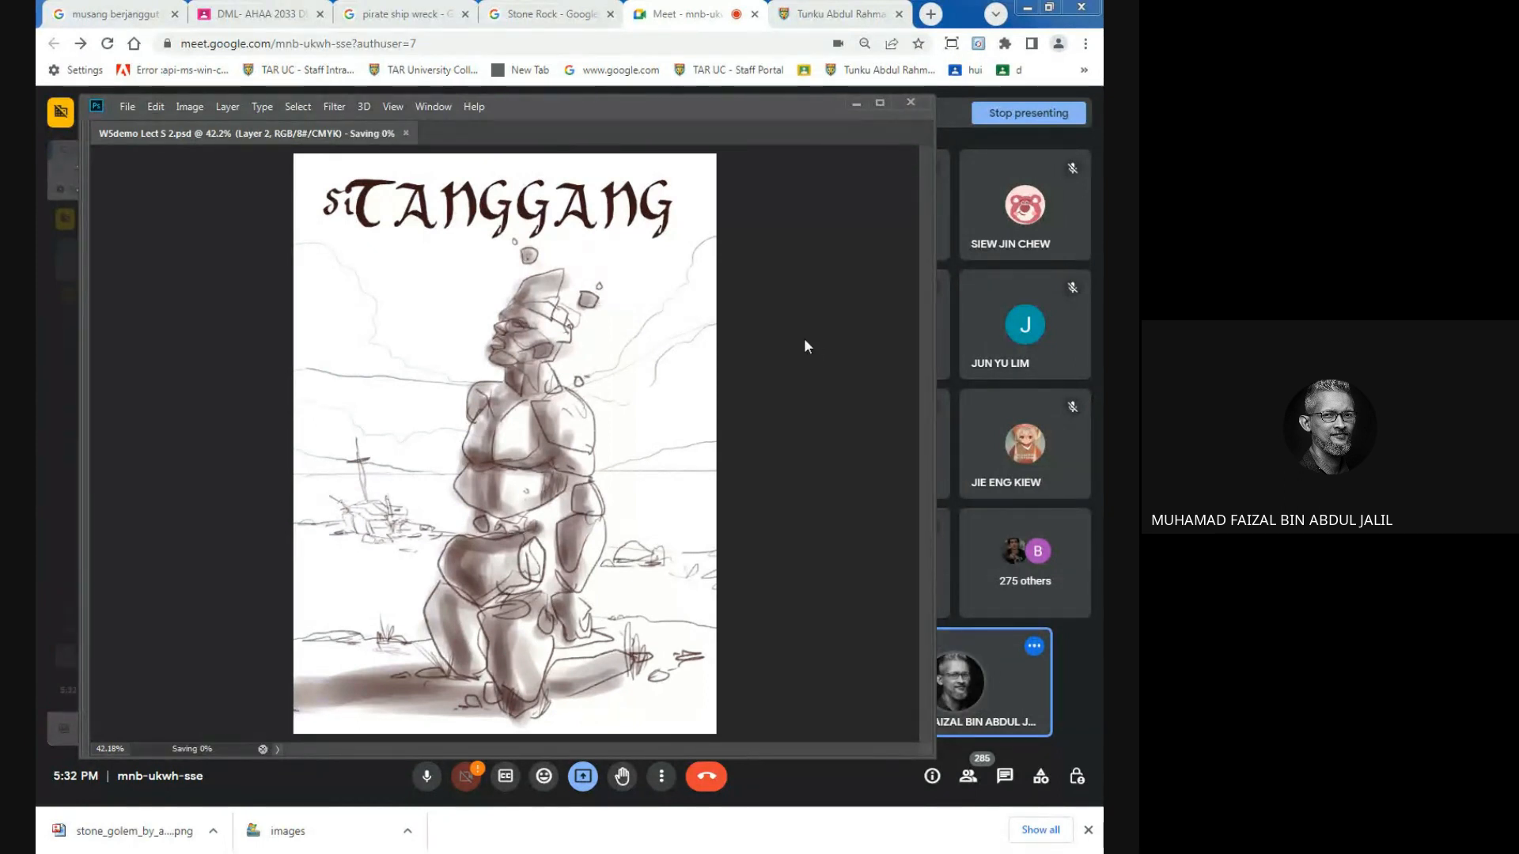
Save a JPEG copy of the poster as W5demo Lect S 2 in the Assignmtn 3 folder.
{"action": "key", "text": "ctrl+shift+s"}
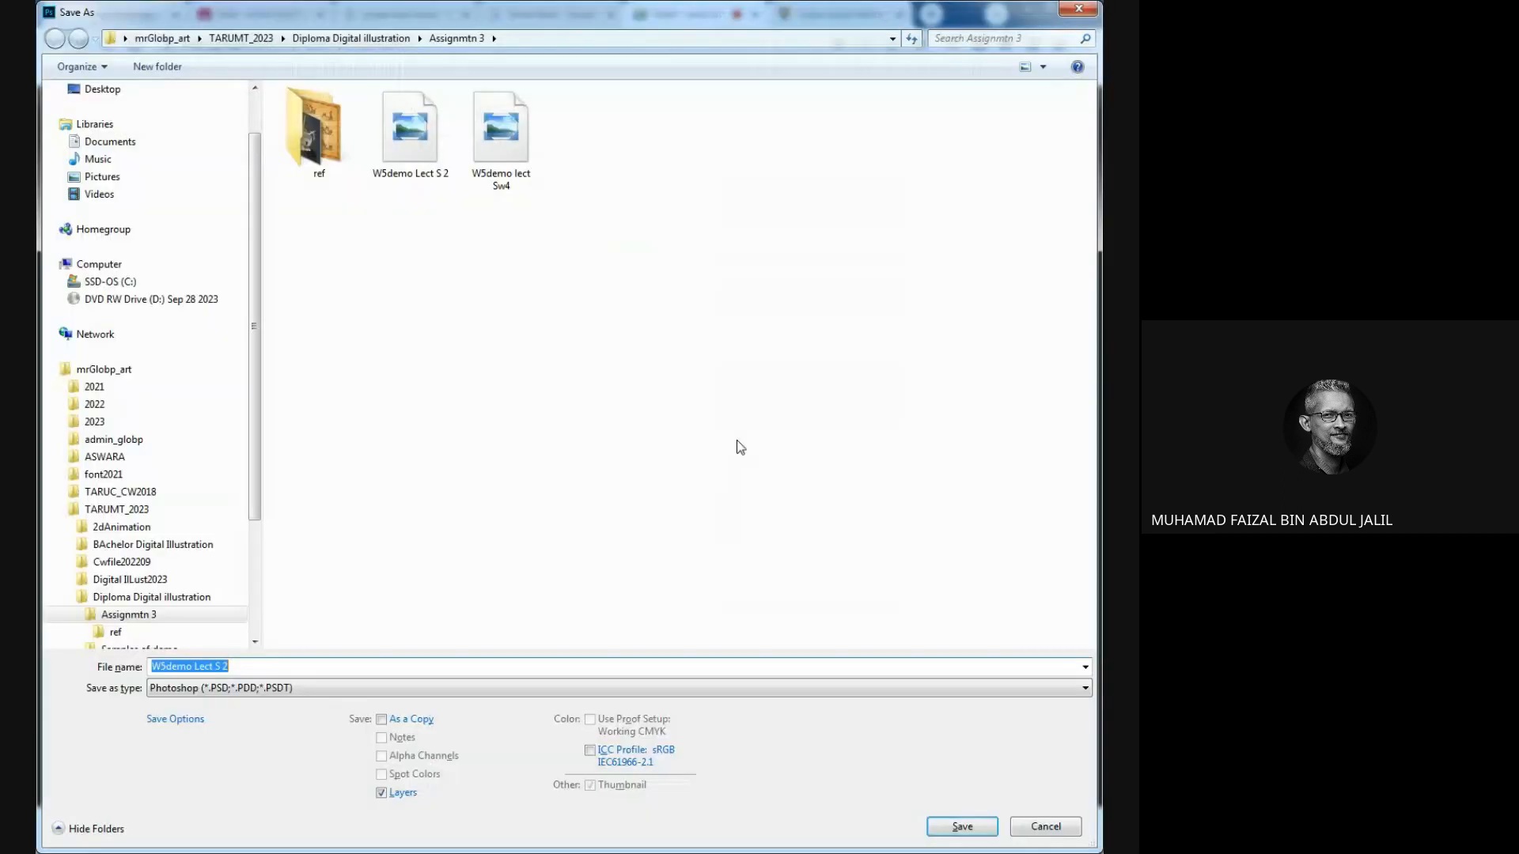
{"action": "left_click", "coordinate": [515, 689]}
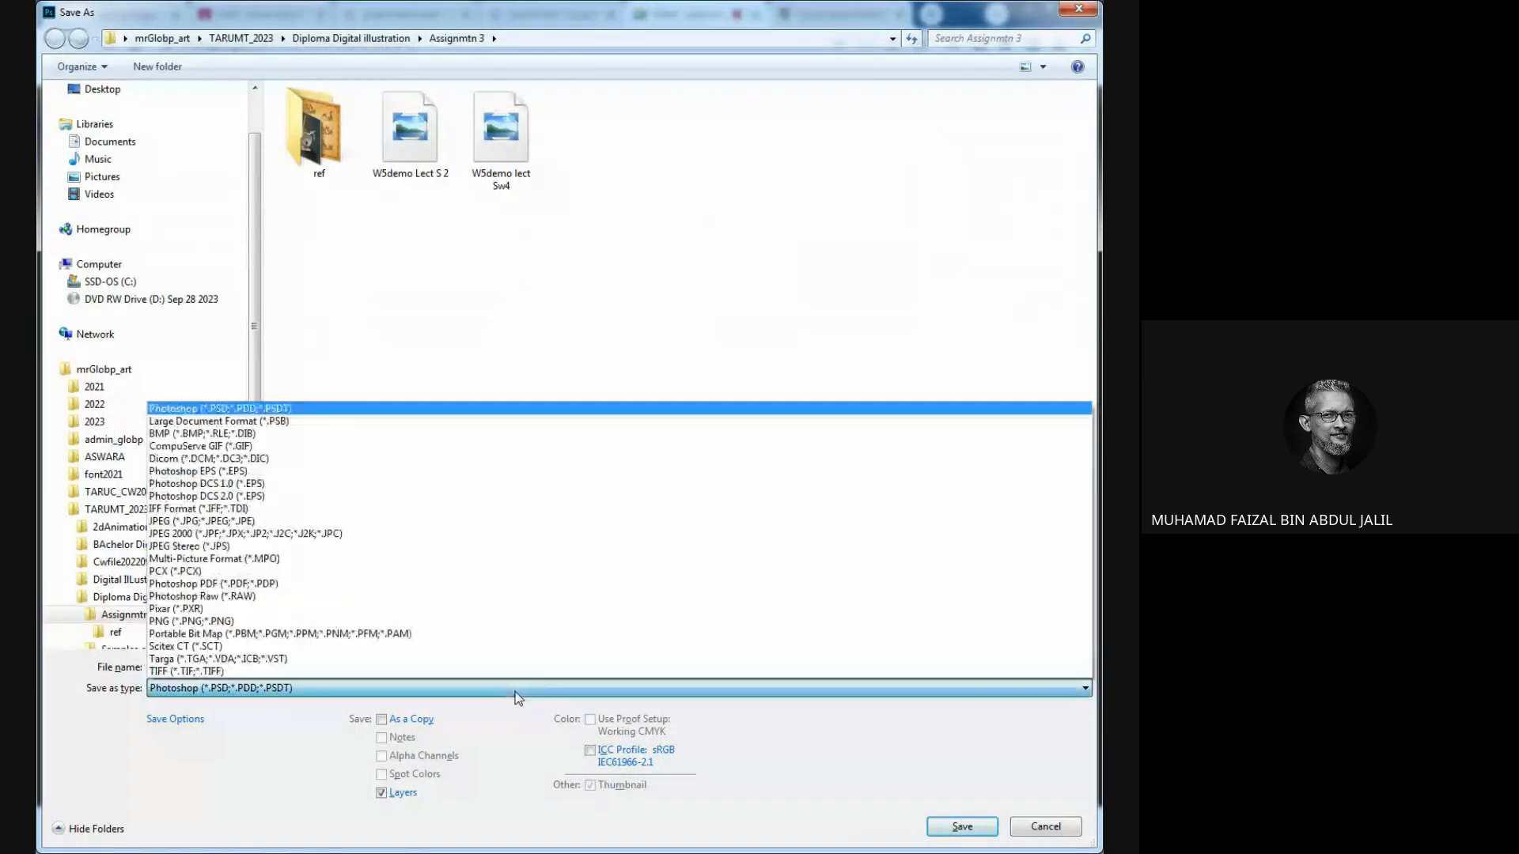
{"action": "left_click", "coordinate": [320, 523]}
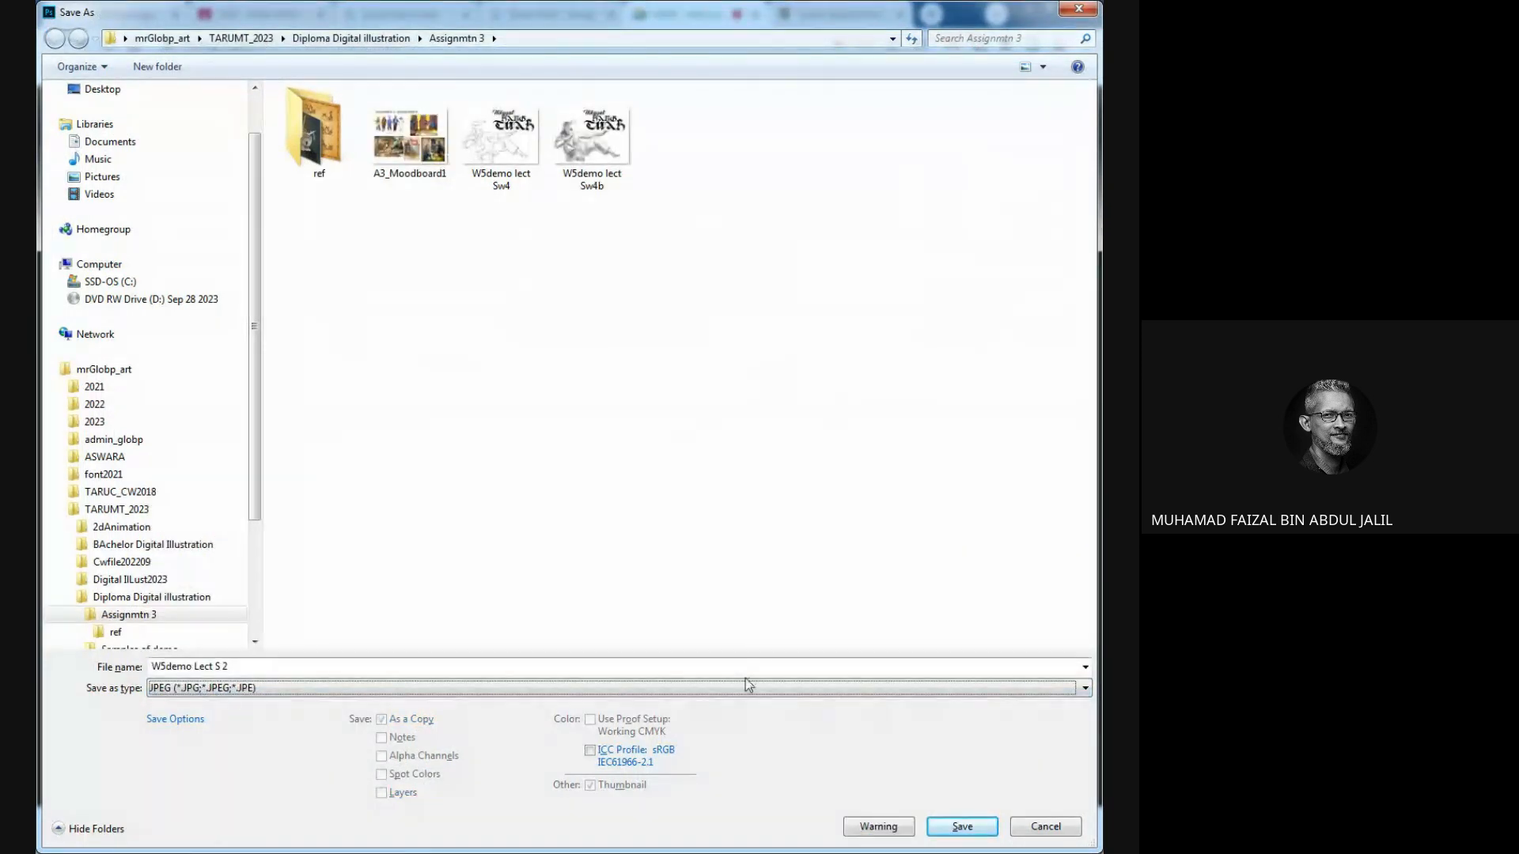
{"action": "left_click", "coordinate": [962, 826]}
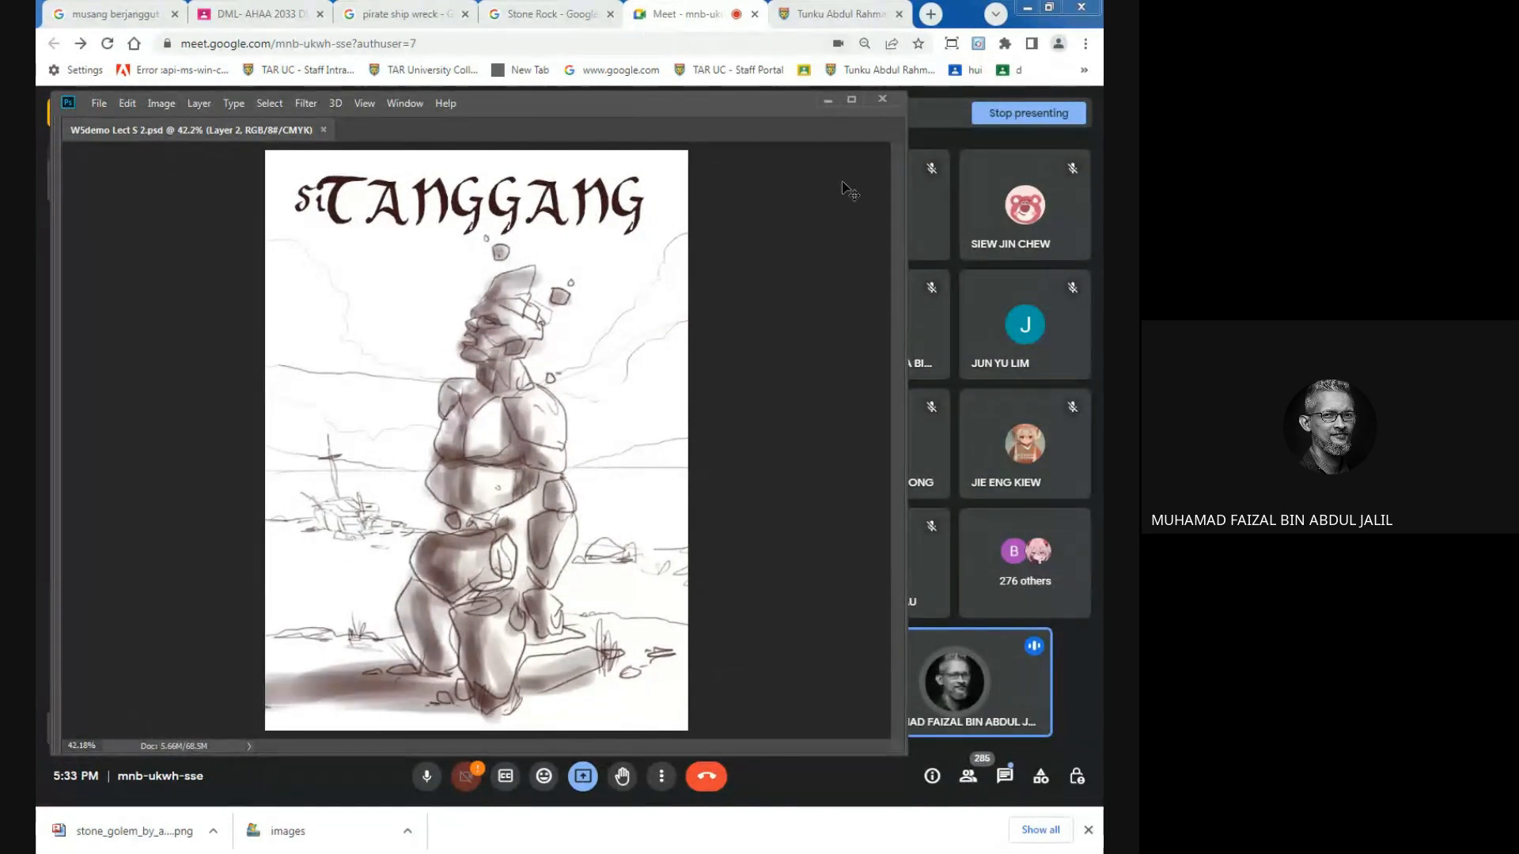
Switch to the TAR UMT Staff Intranet in the browser and log back in with the prefilled credentials.
{"action": "left_click", "coordinate": [838, 14]}
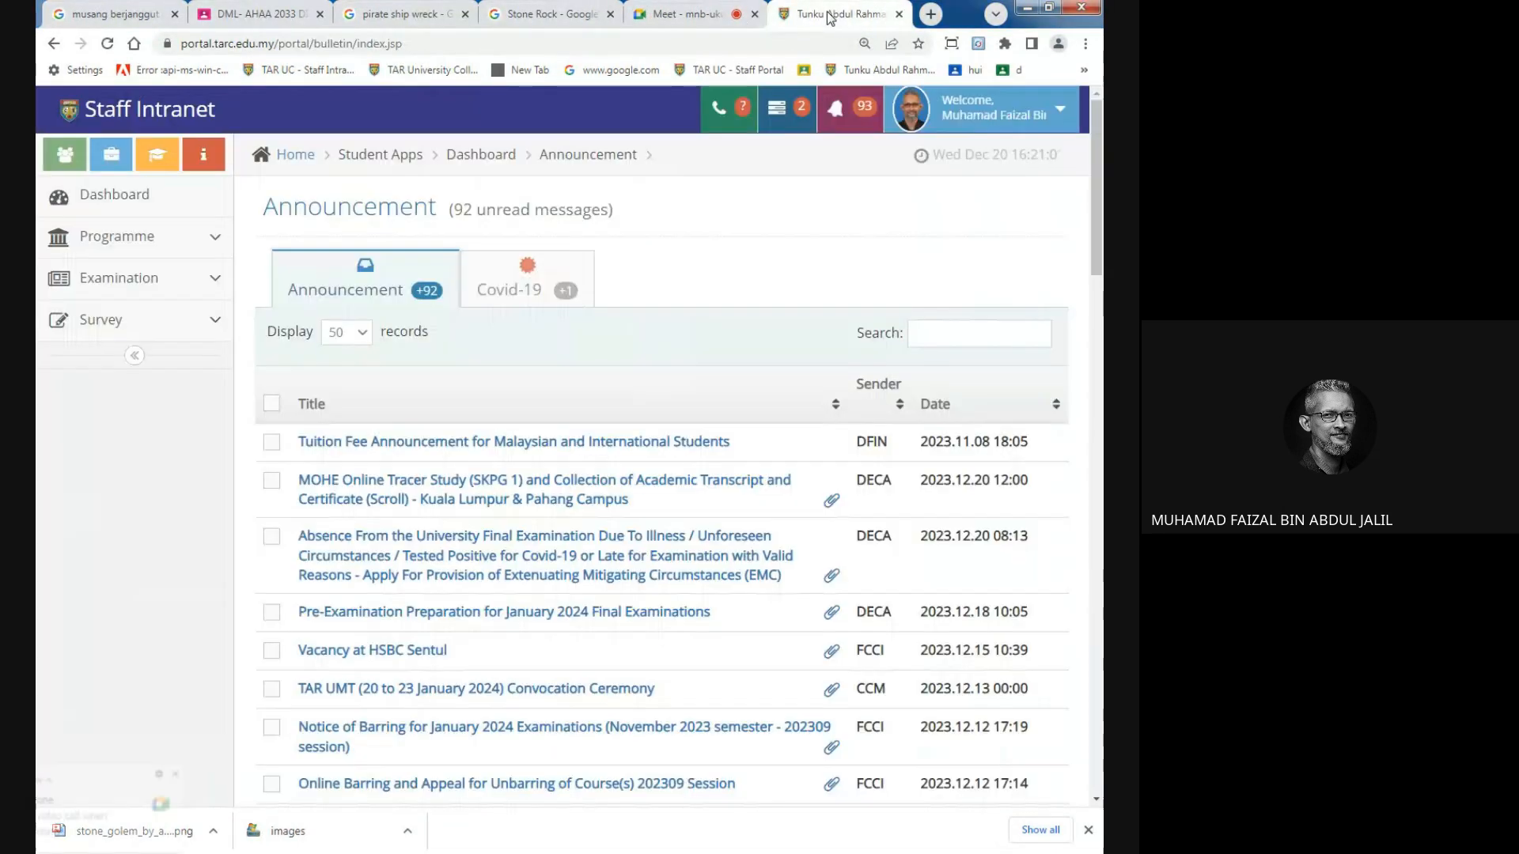
{"action": "left_click", "coordinate": [76, 171]}
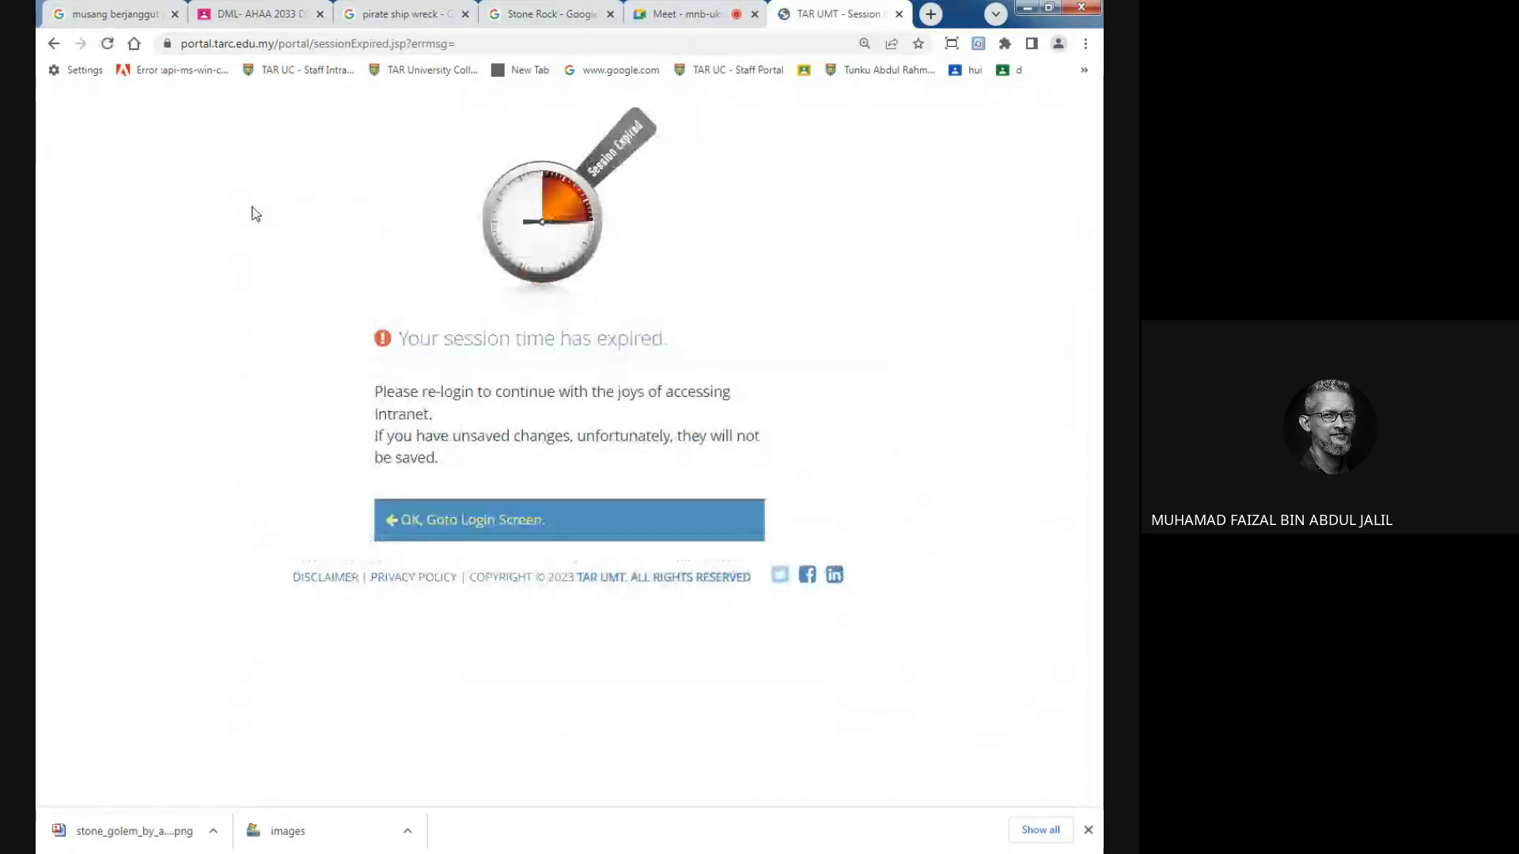
{"action": "left_click", "coordinate": [441, 522]}
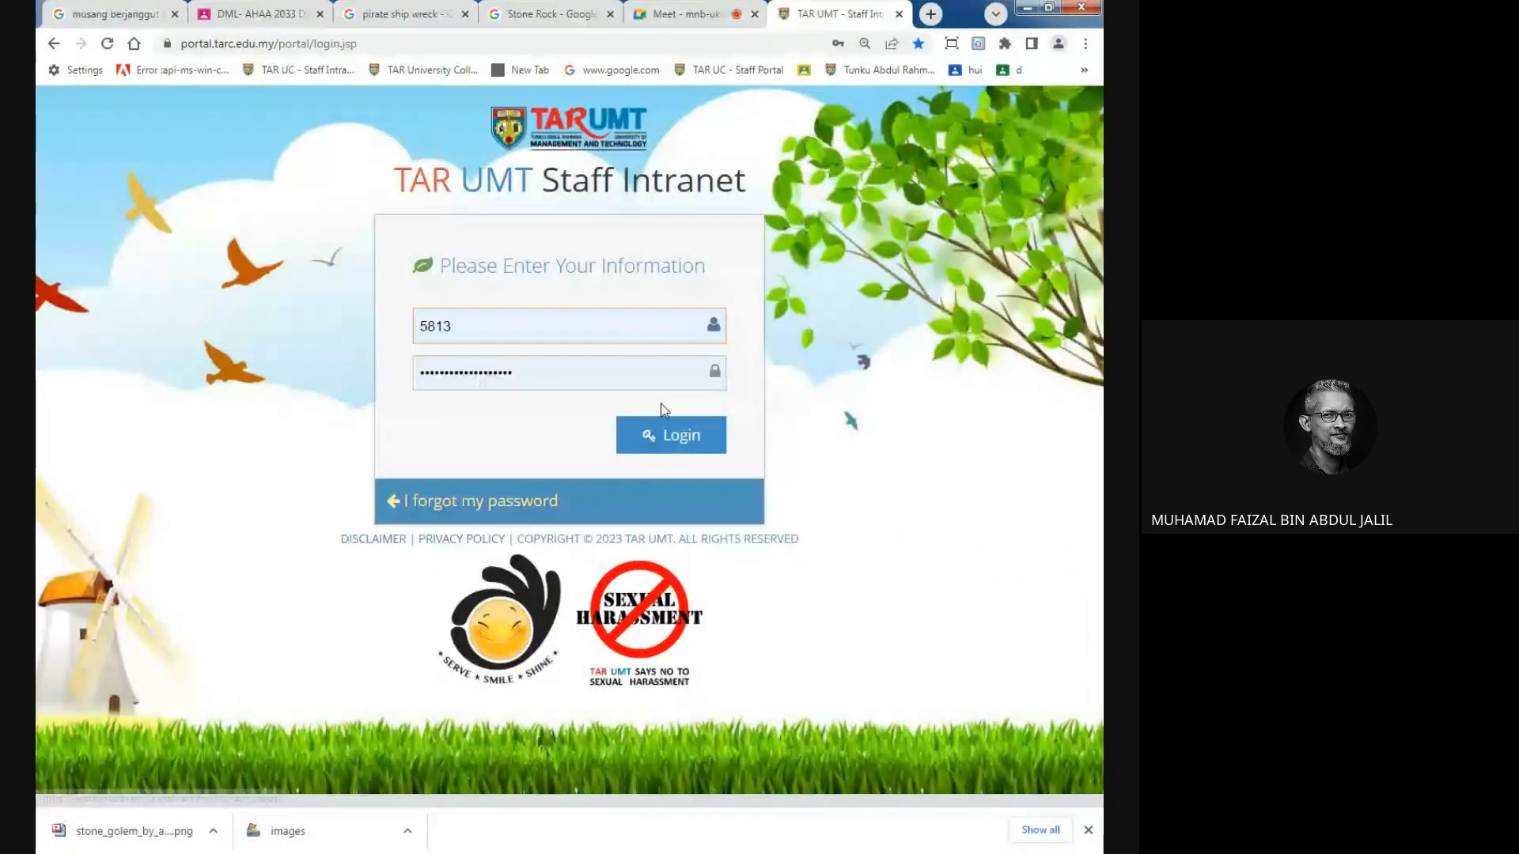
{"action": "left_click", "coordinate": [644, 451]}
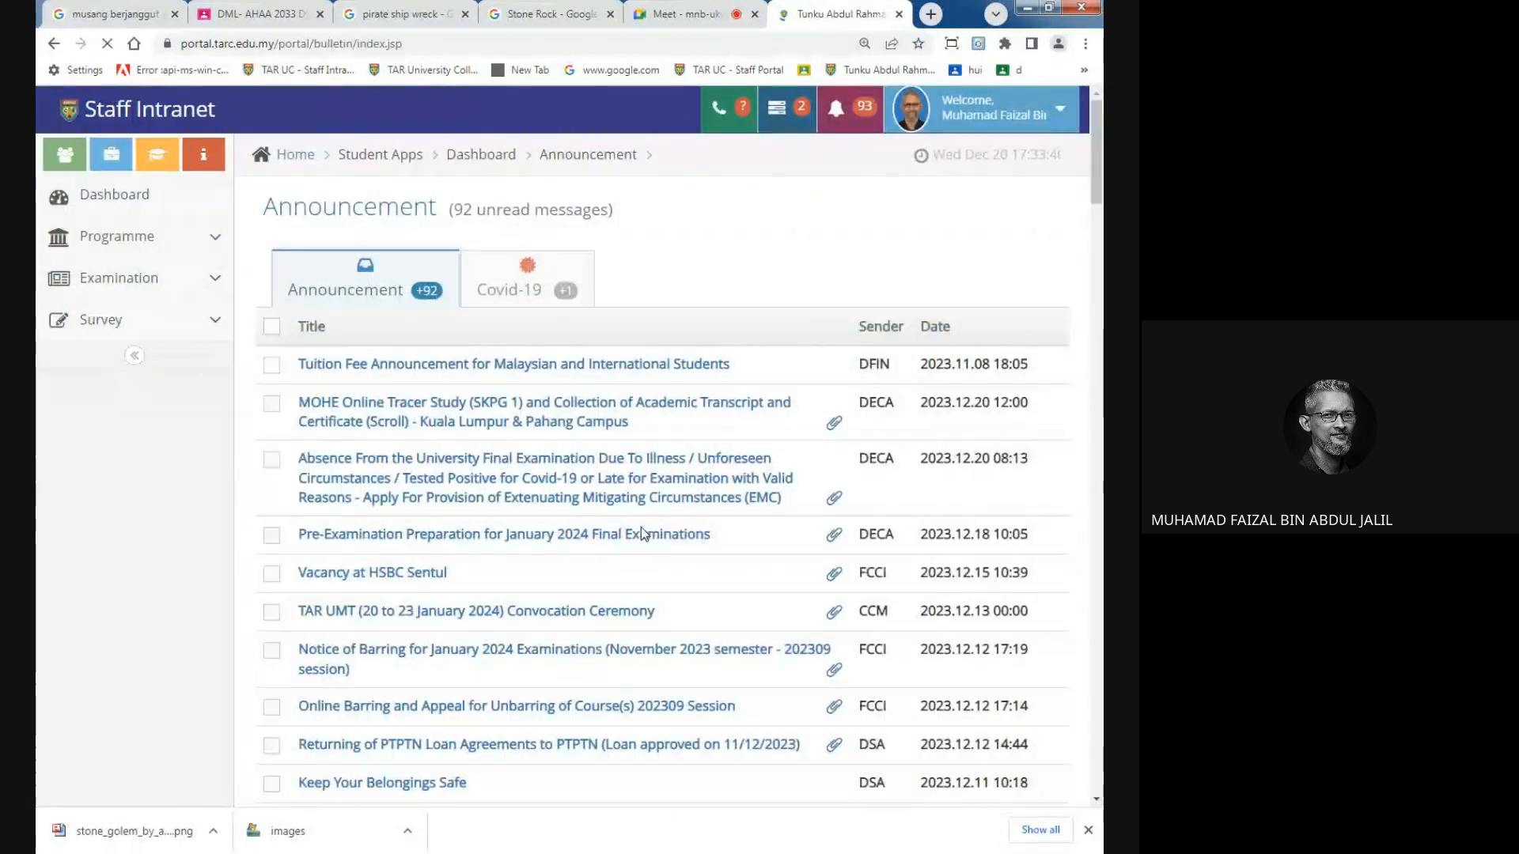
Open the course timetable for session 202309 and go to its pin code generation page.
{"action": "left_click", "coordinate": [153, 238]}
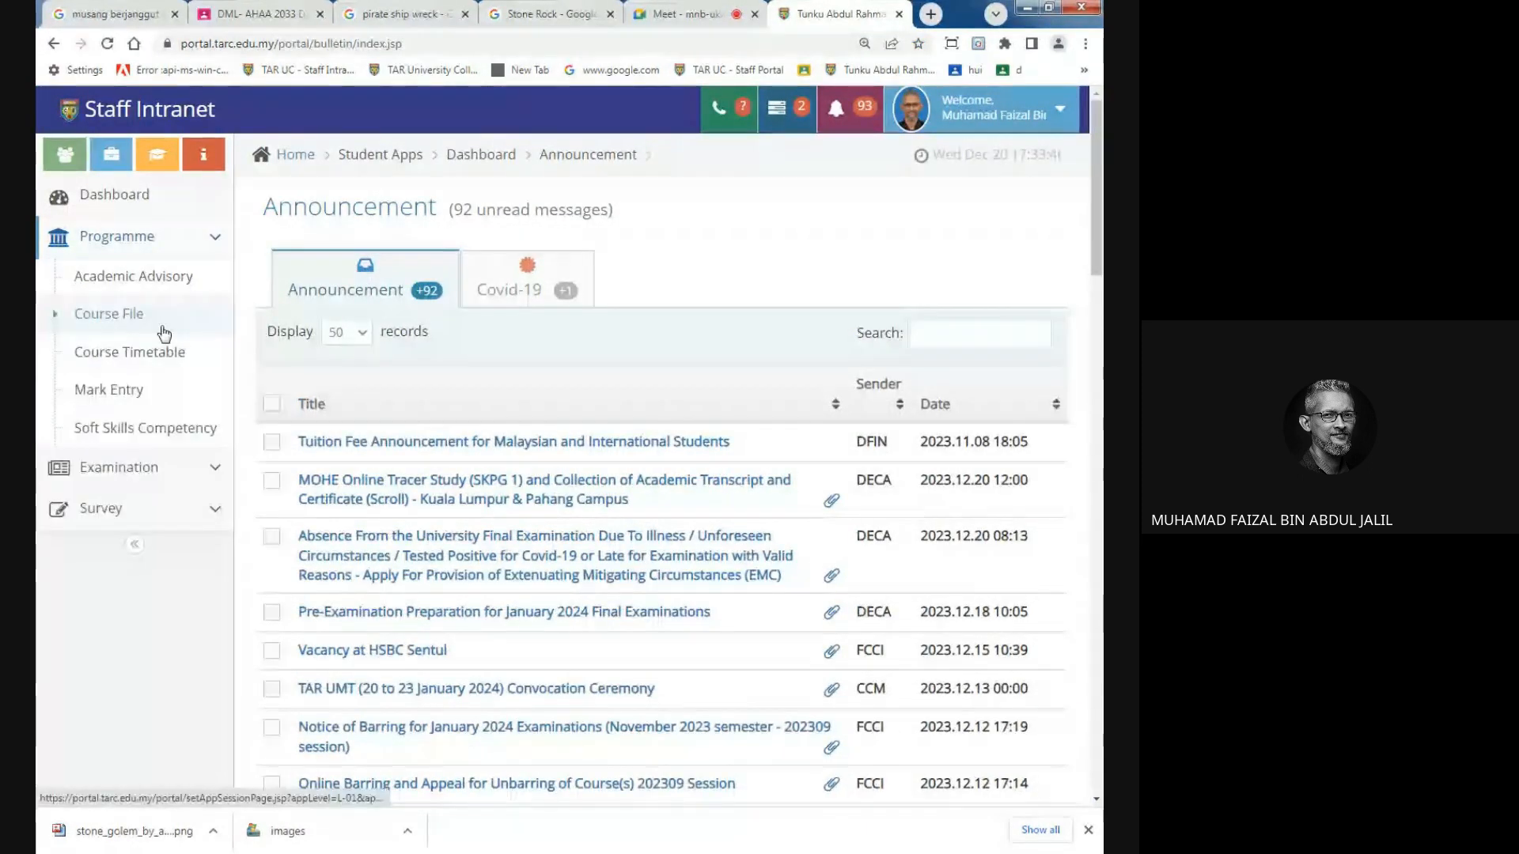
{"action": "left_click", "coordinate": [158, 355]}
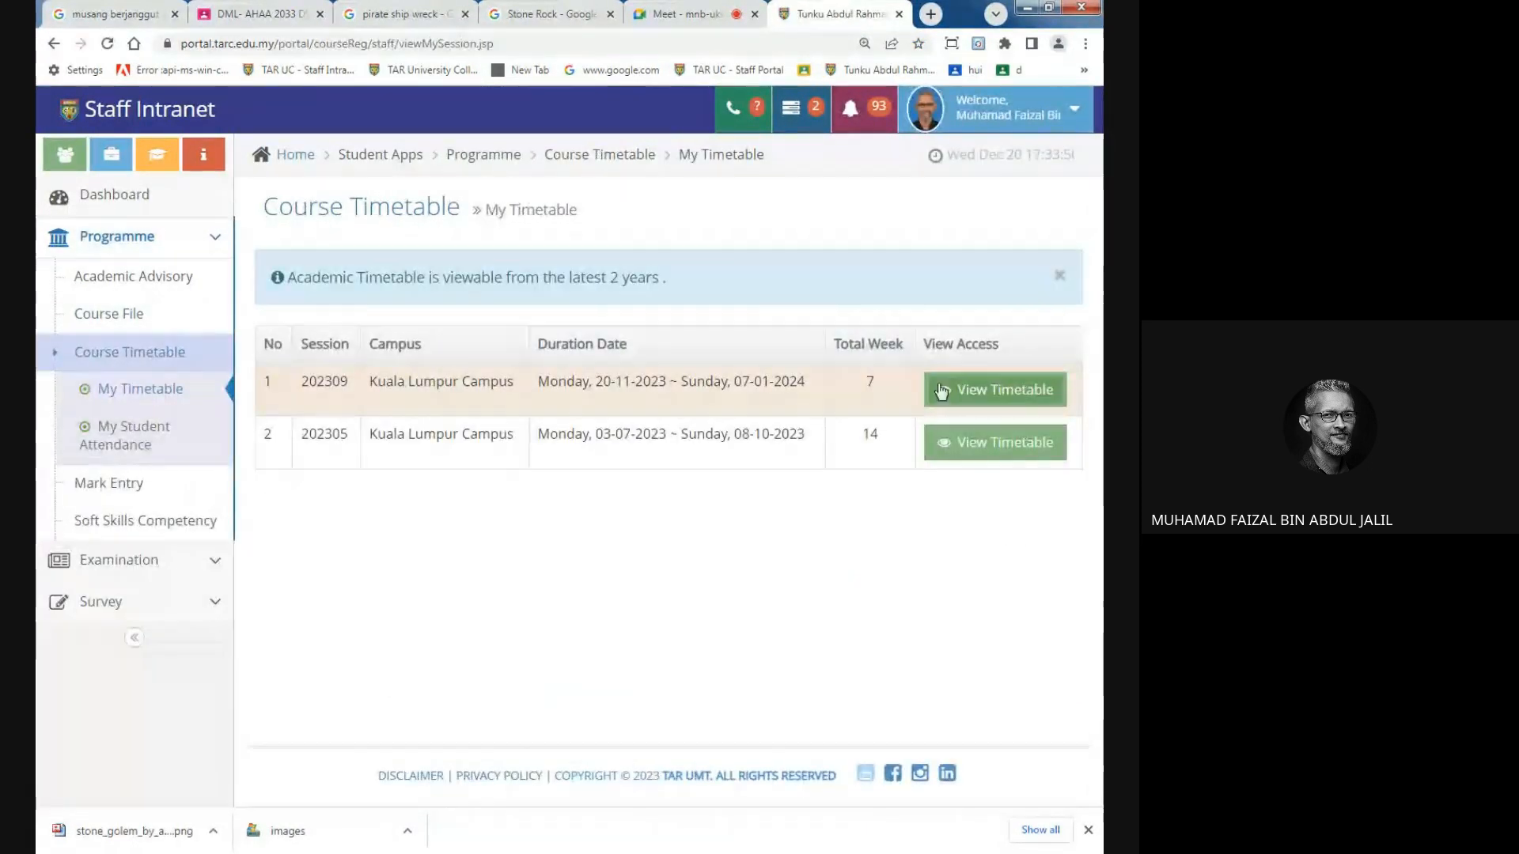
{"action": "left_click", "coordinate": [963, 405]}
{"action": "left_click", "coordinate": [869, 275]}
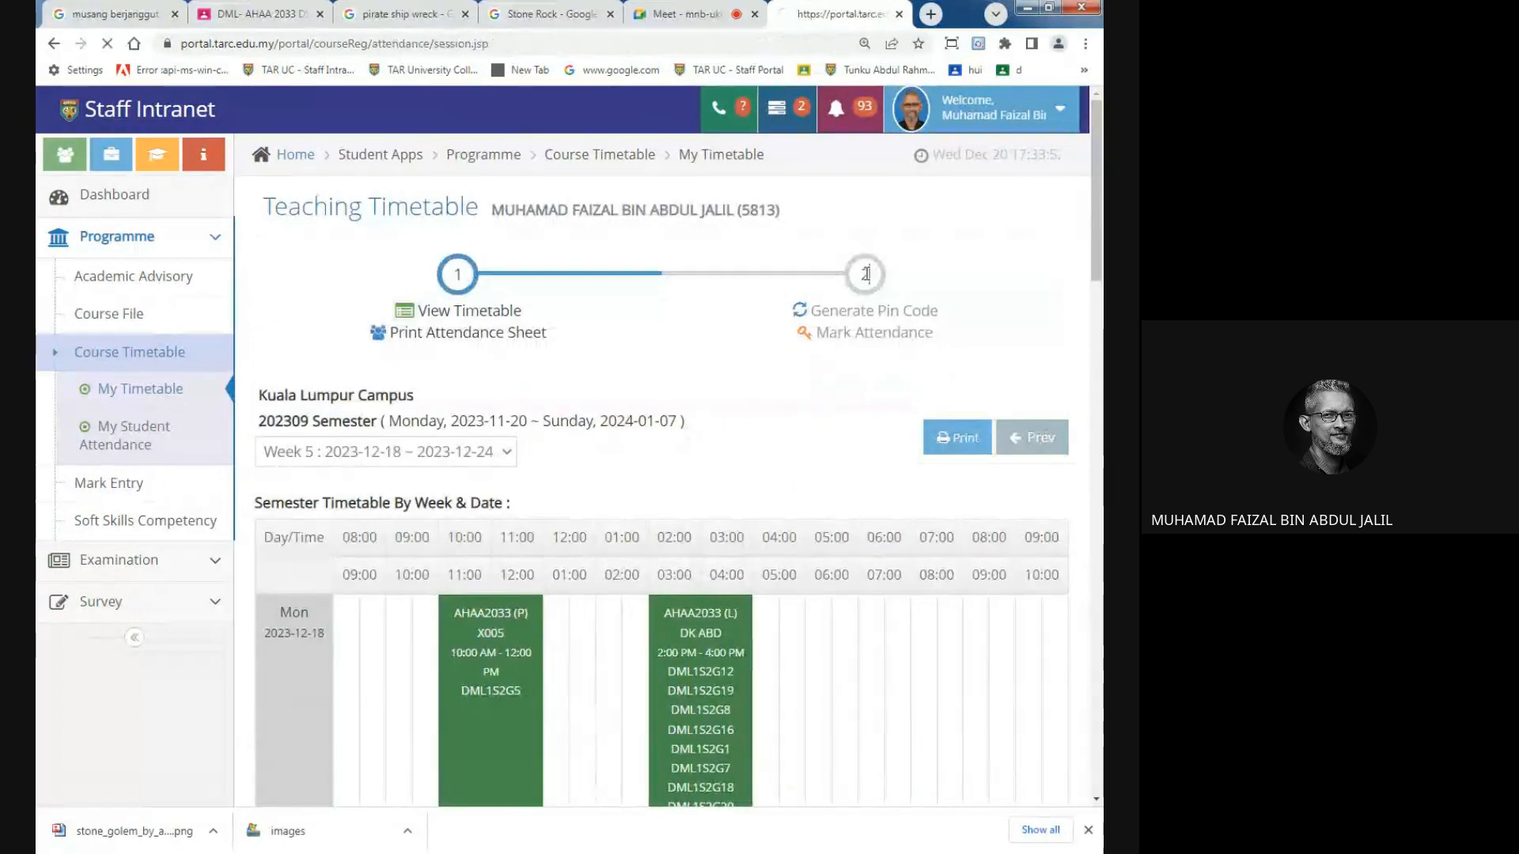
Find the 04:00PM - 06:00PM AHAA2033 lecture's mobile pin code and enlarge the page to show it to the class.
{"action": "scroll", "coordinate": [890, 288], "scroll_direction": "down", "scroll_amount": 8}
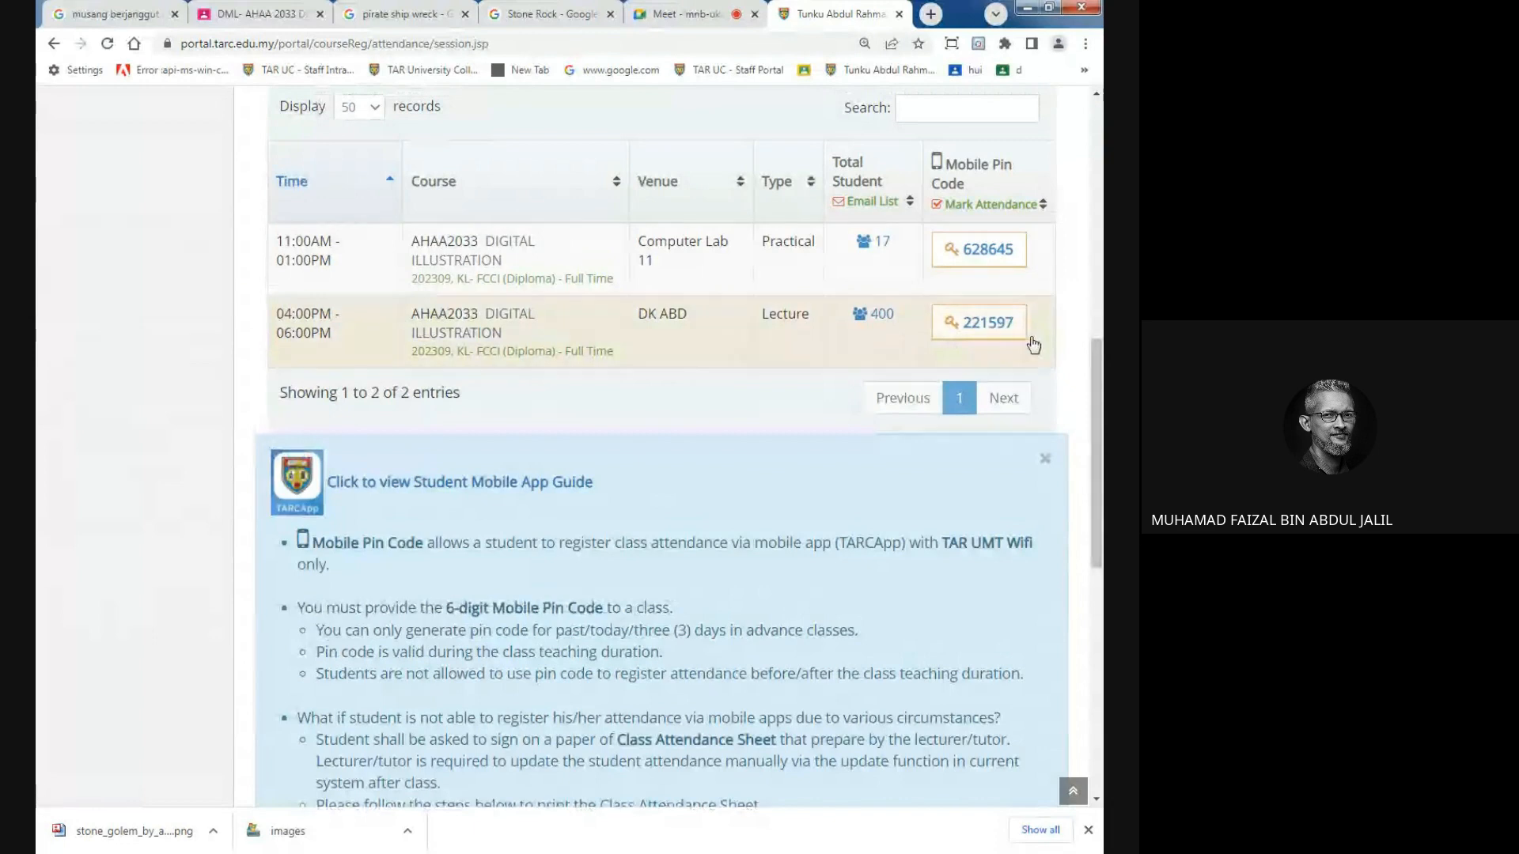
{"action": "scroll", "coordinate": [1060, 396], "scroll_direction": "up", "scroll_amount": 1}
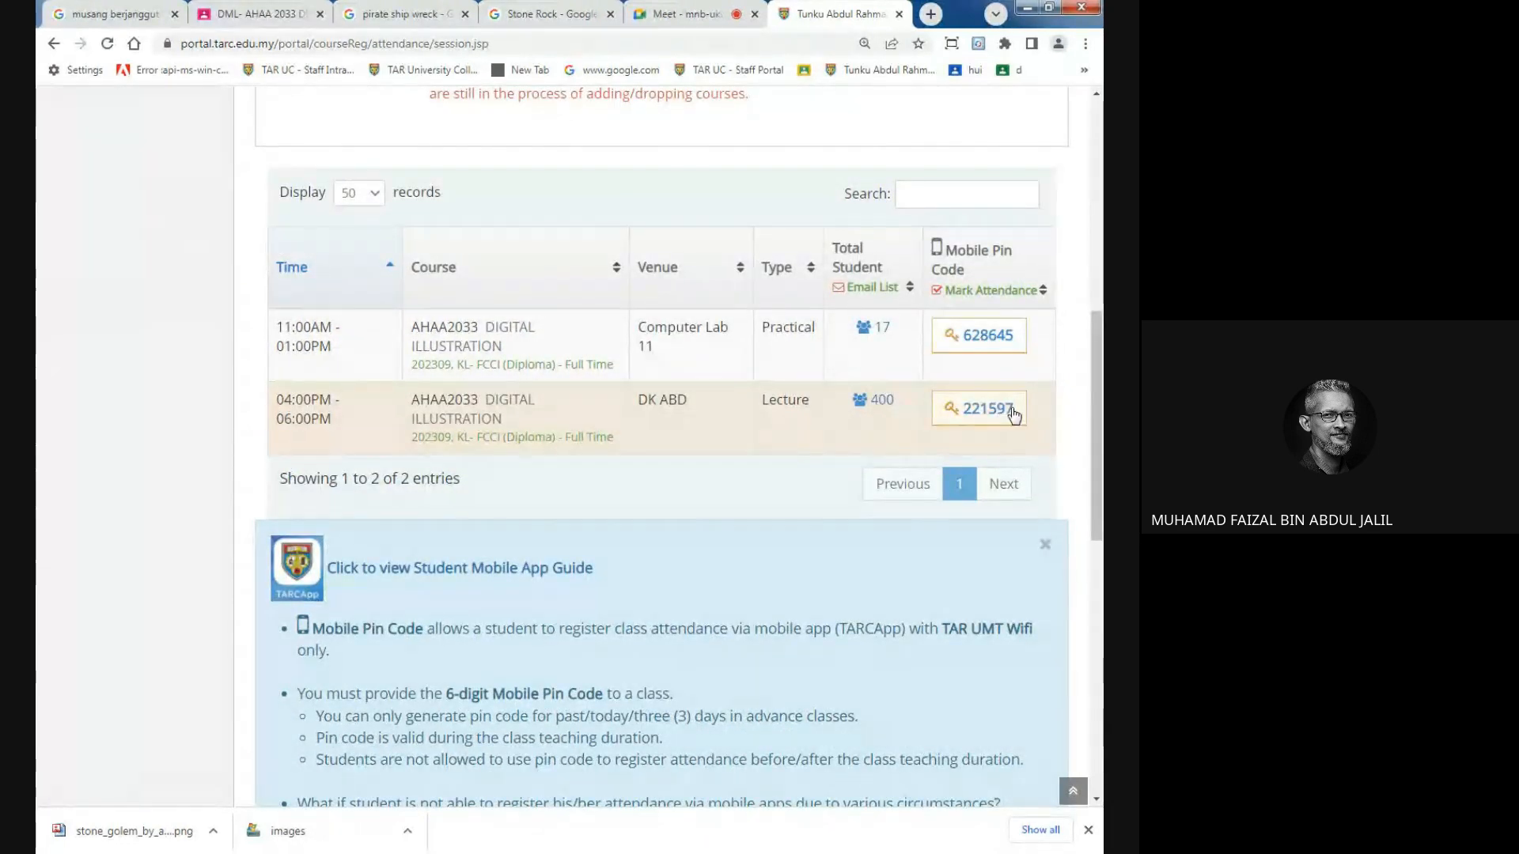
{"action": "key", "text": "ctrl+plus"}
{"action": "key", "text": "ctrl+plus"}
{"action": "key", "text": "ctrl+plus"}
{"action": "key", "text": "ctrl+plus"}
{"action": "key", "text": "ctrl+plus"}
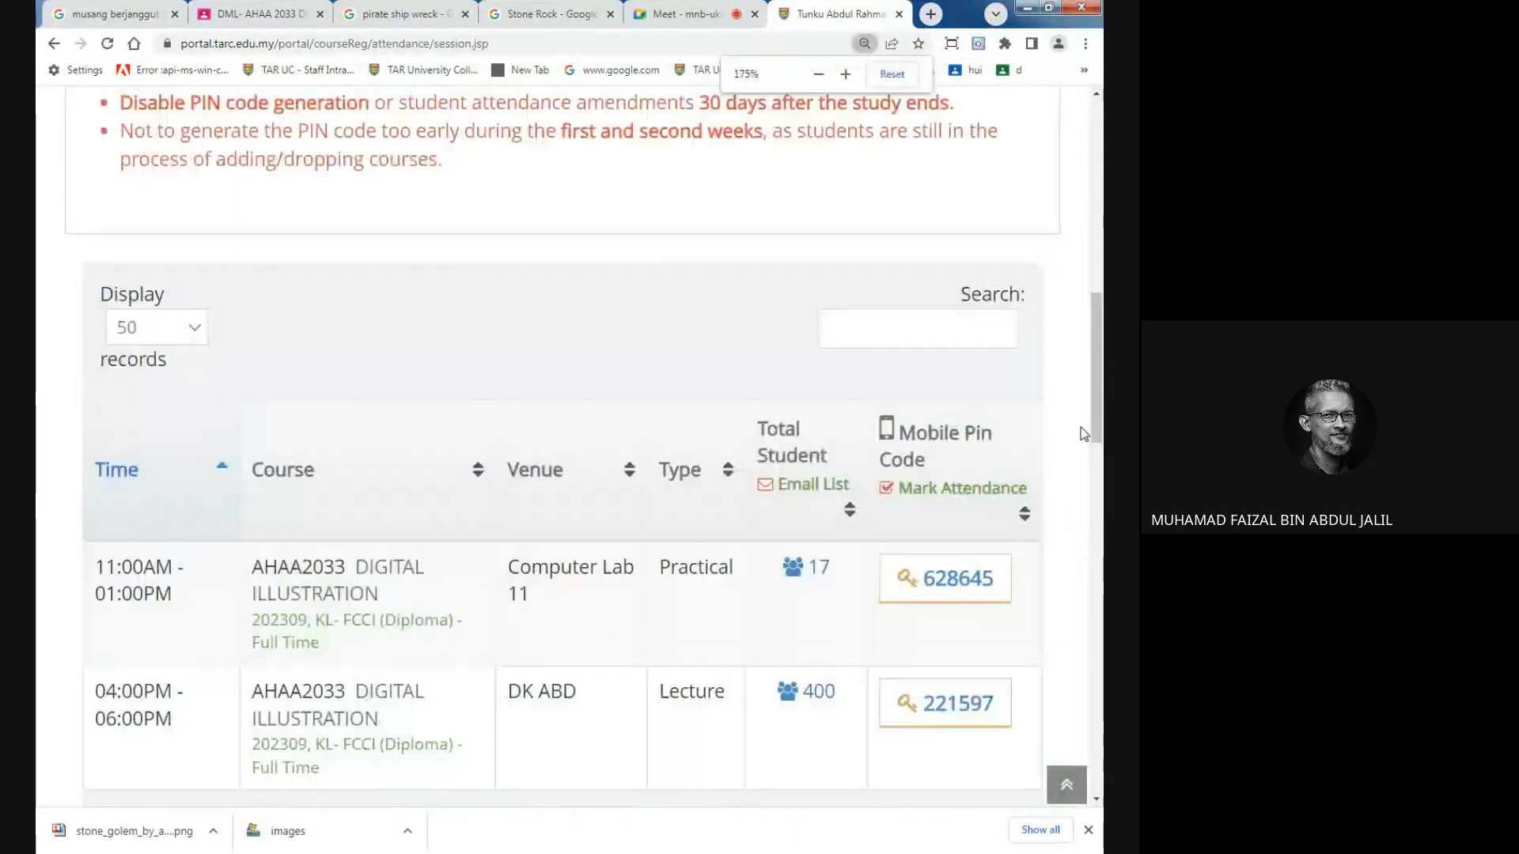
{"action": "scroll", "coordinate": [1101, 459], "scroll_direction": "down", "scroll_amount": 7}
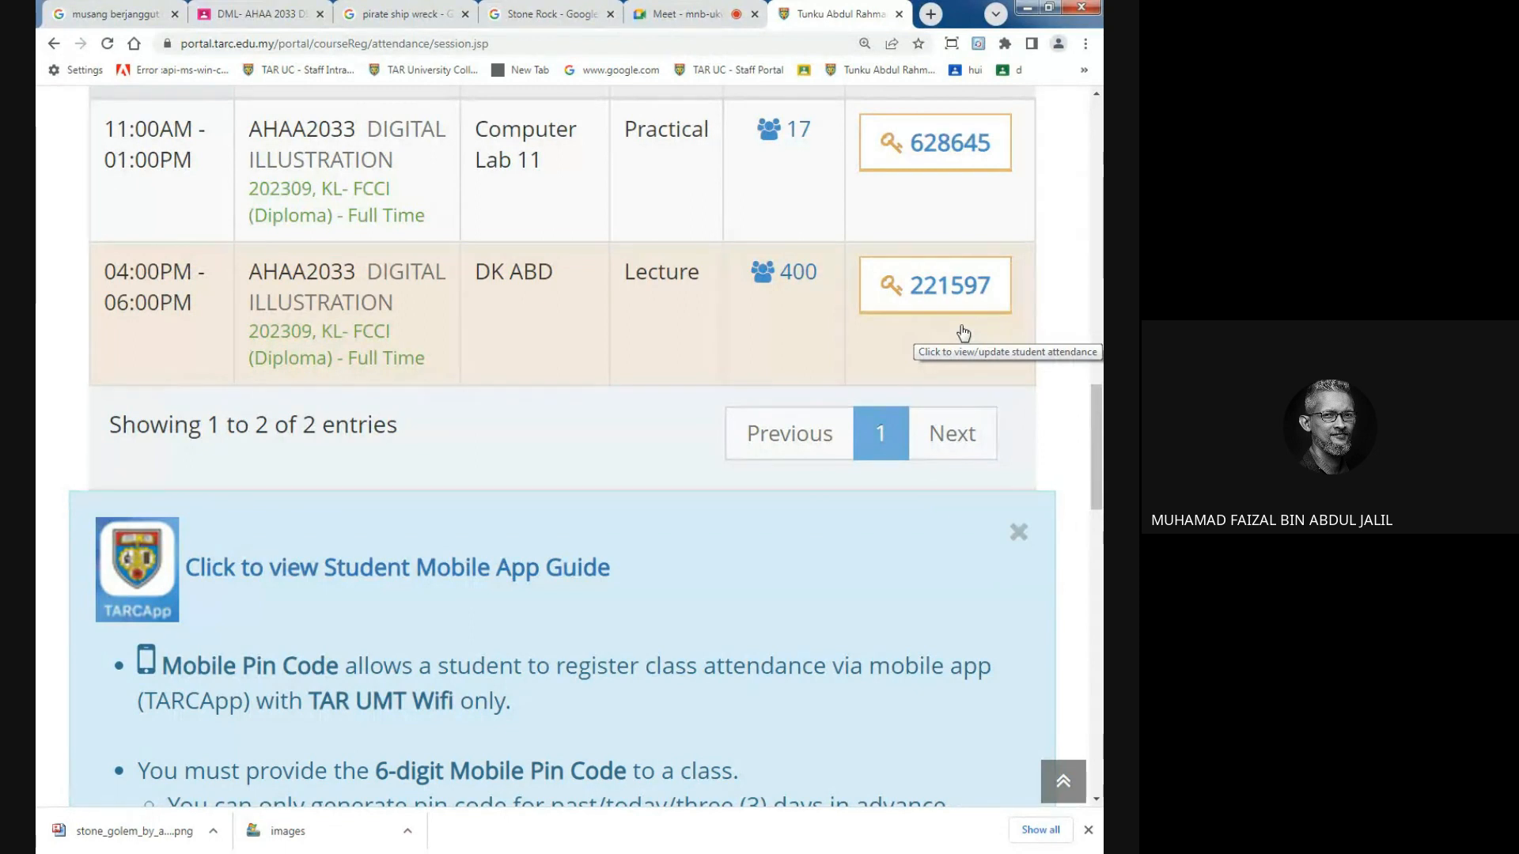
Check the class responses in the Meet call and open the student attendance list of the 04:00PM AHAA2033 lecture.
{"action": "left_click", "coordinate": [688, 13]}
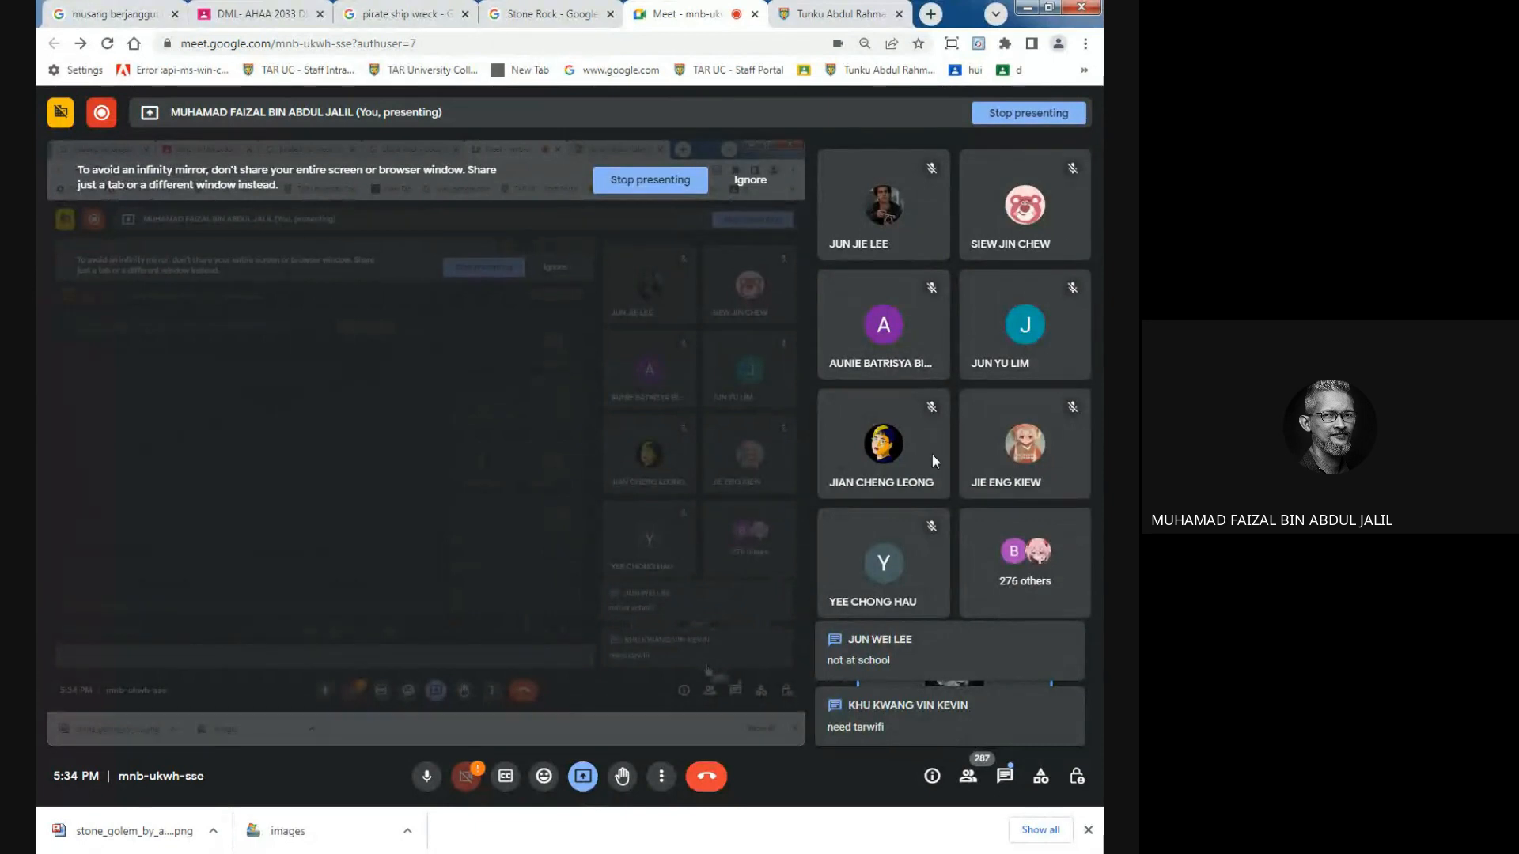
{"action": "left_click", "coordinate": [840, 14]}
{"action": "left_click", "coordinate": [937, 294]}
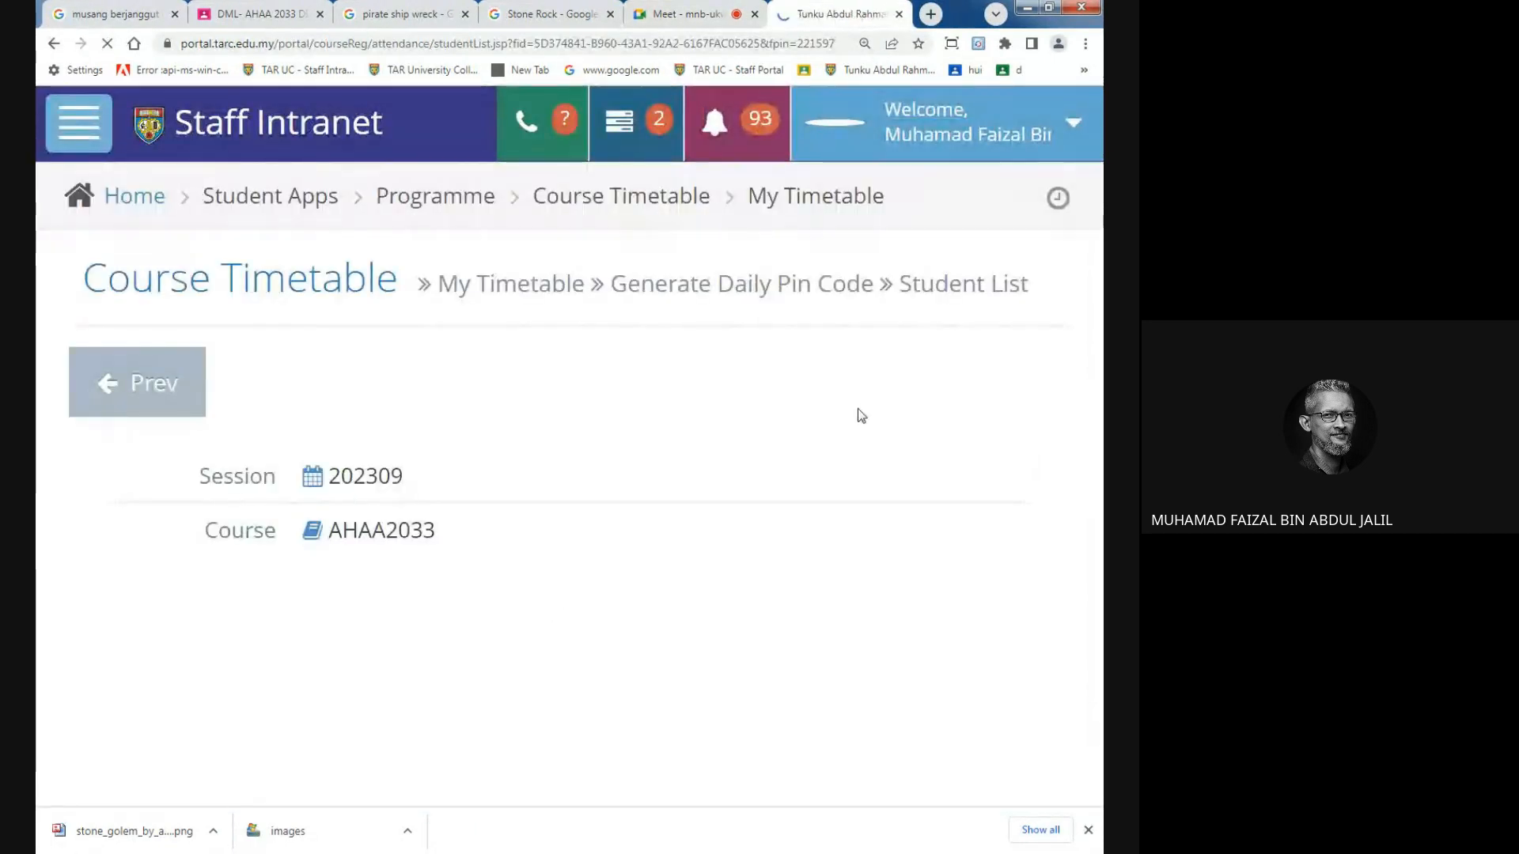
Reduce the page zoom, mark all students of the AHAA2033 lecture as present and check the class responses in the Meet call.
{"action": "key", "text": "ctrl+minus"}
{"action": "key", "text": "ctrl+minus"}
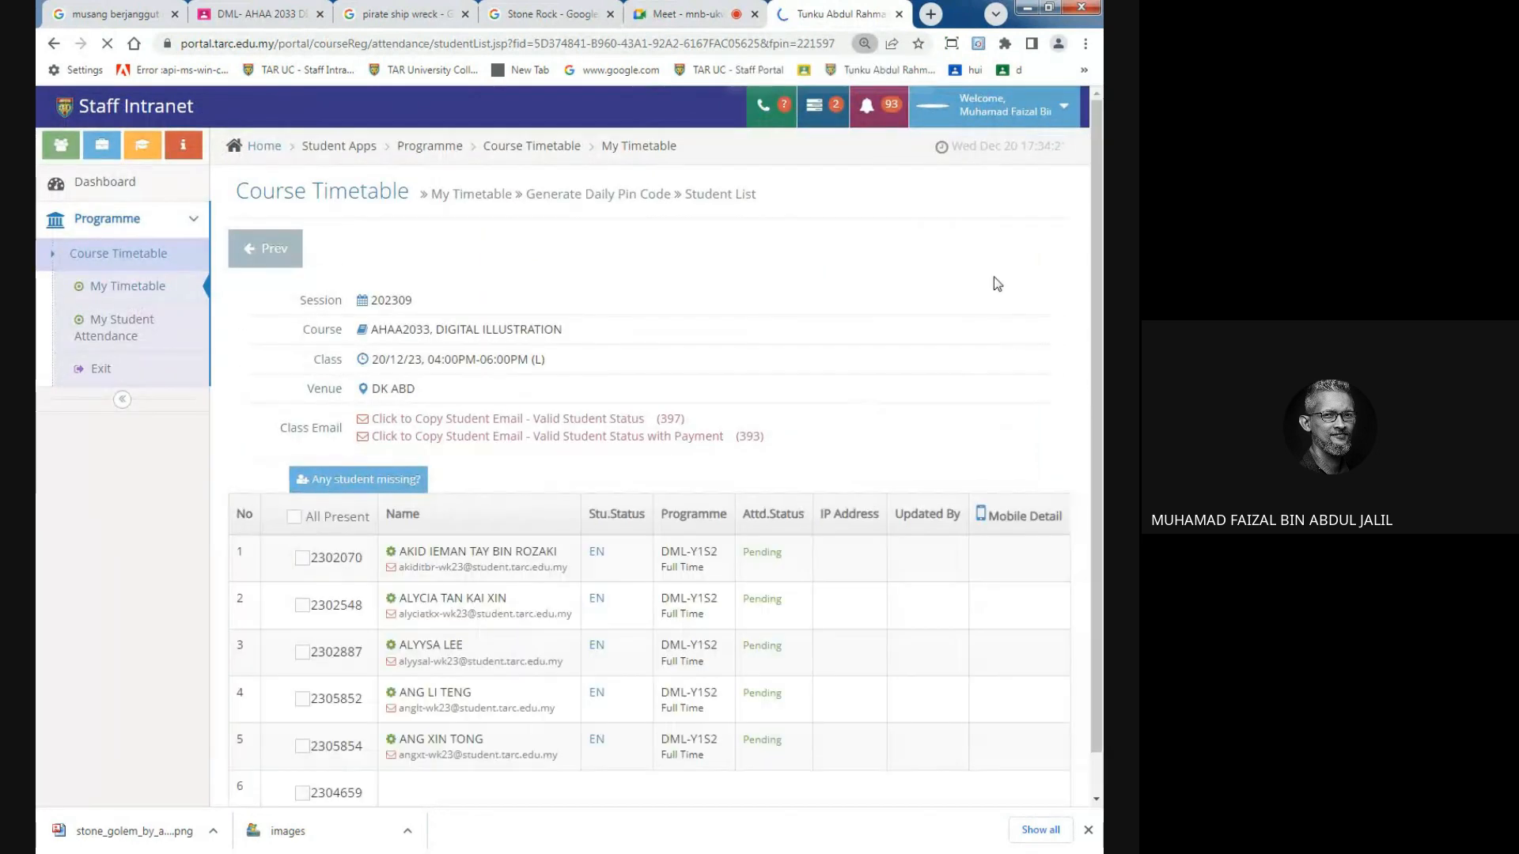
{"action": "left_click", "coordinate": [692, 16]}
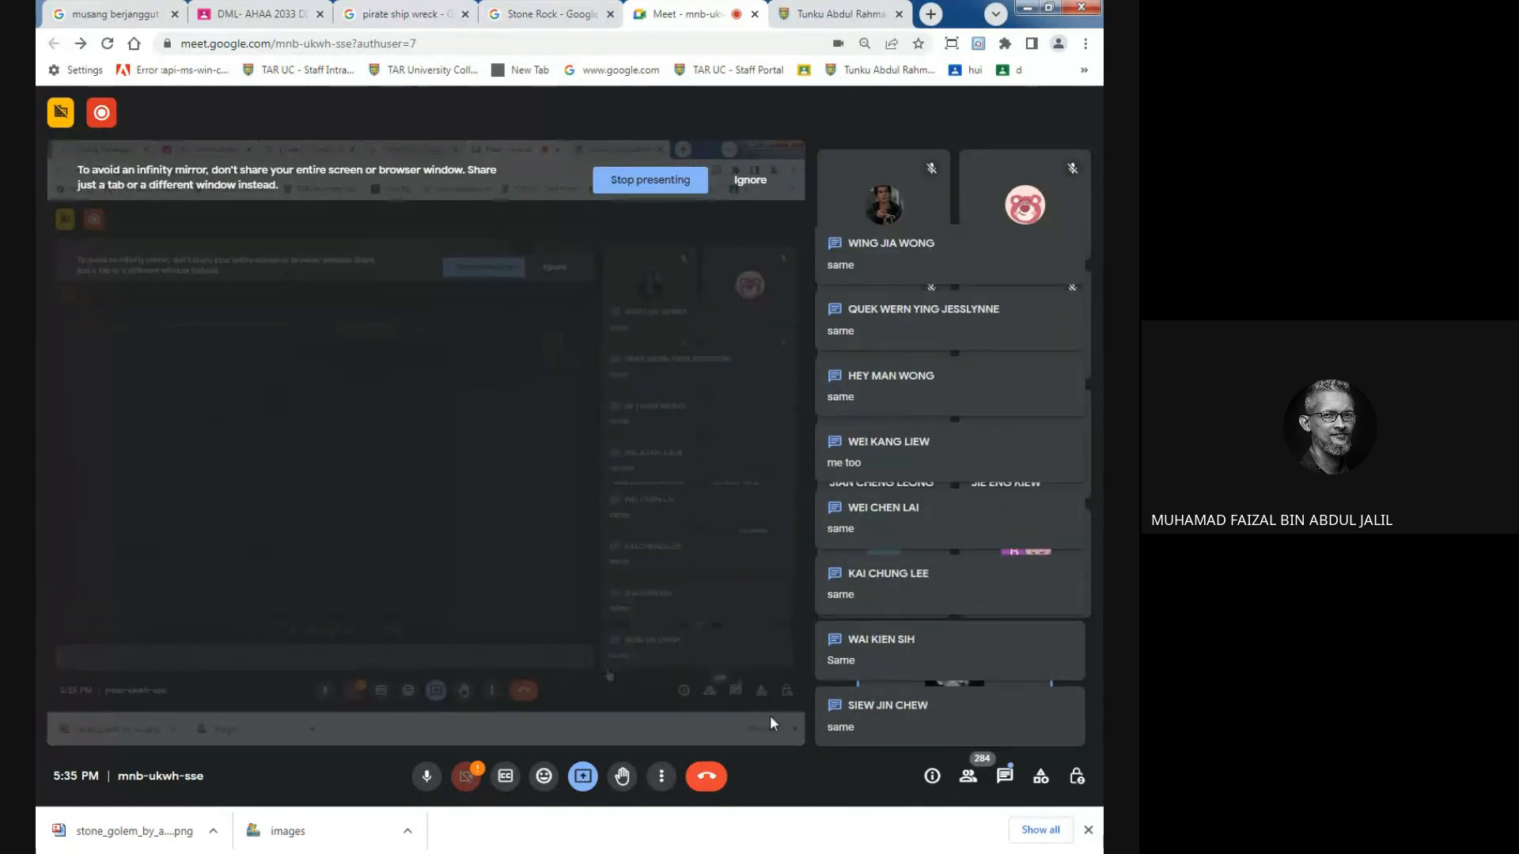
{"action": "left_click", "coordinate": [818, 16]}
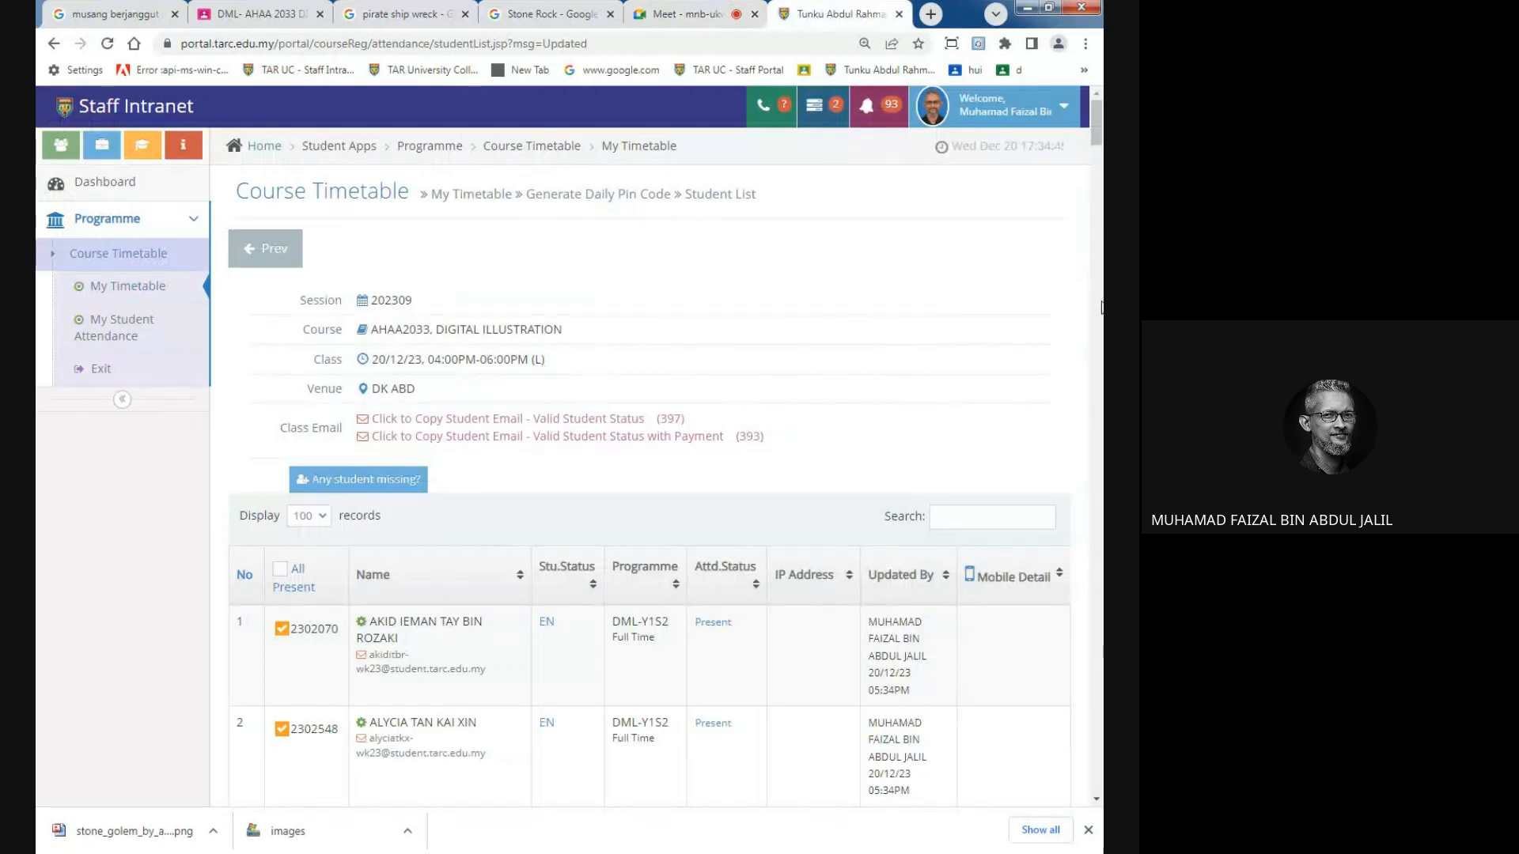
Review the attendance statuses on the first page of the student list and check the chat responses in the Meet call.
{"action": "scroll", "coordinate": [1101, 170], "scroll_direction": "down", "scroll_amount": 15}
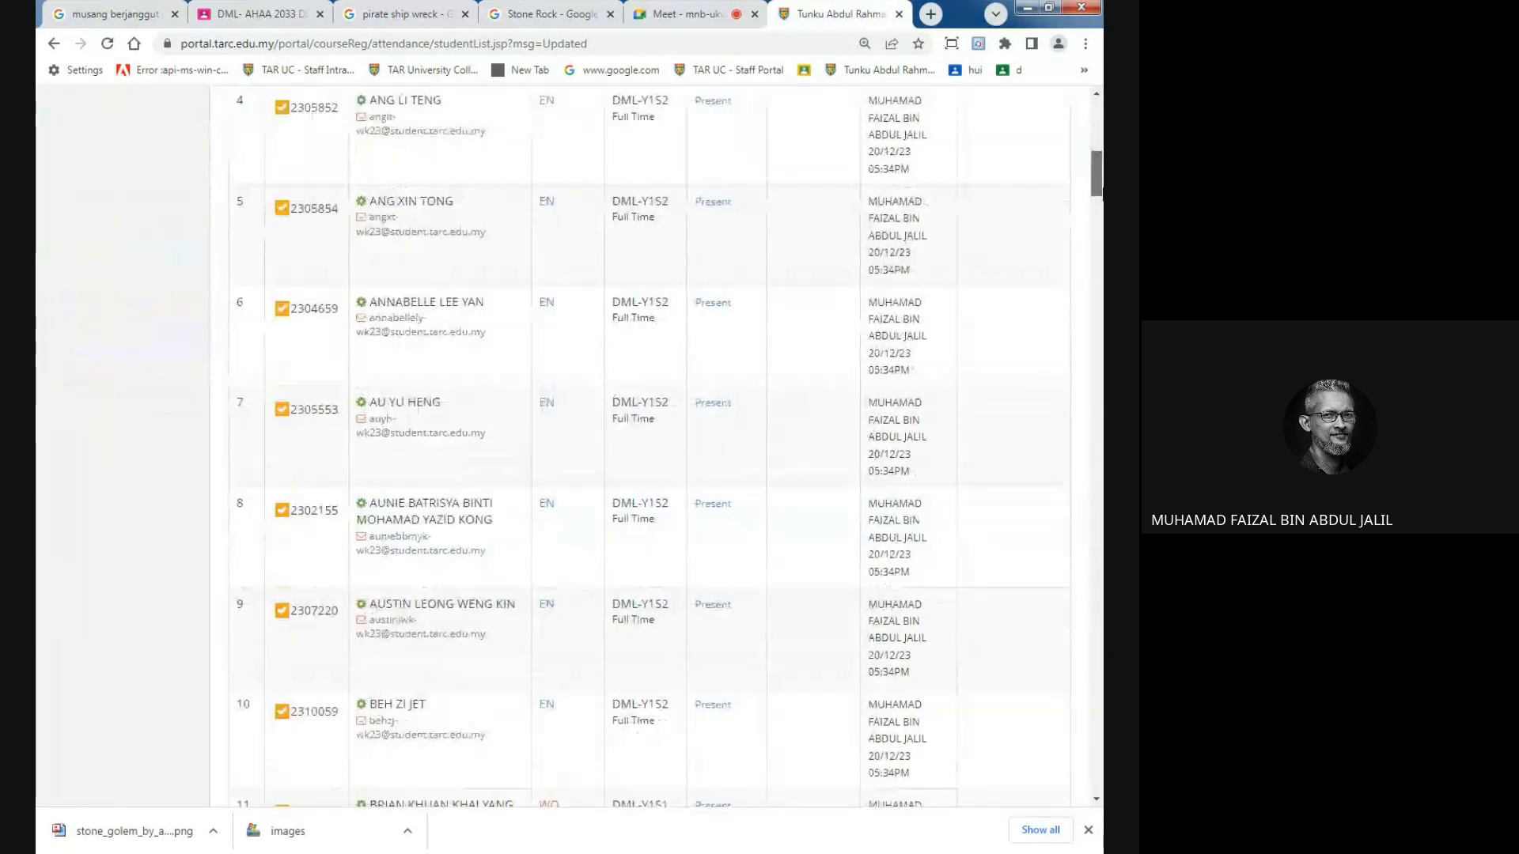
{"action": "scroll", "coordinate": [352, 381], "scroll_direction": "down", "scroll_amount": 2}
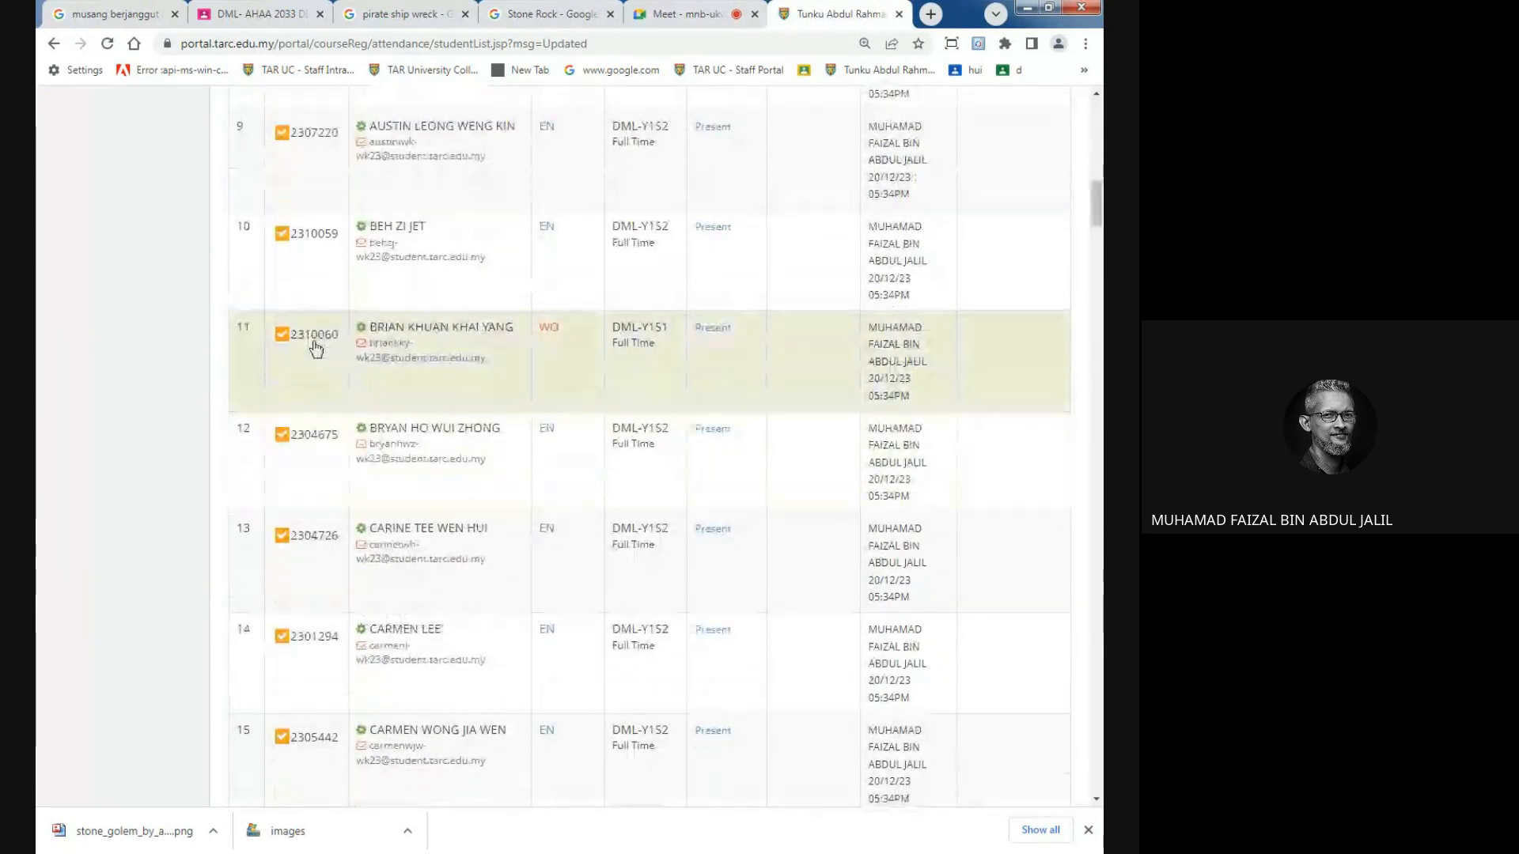
{"action": "left_click_drag", "start_coordinate": [1094, 207], "coordinate": [1072, 769]}
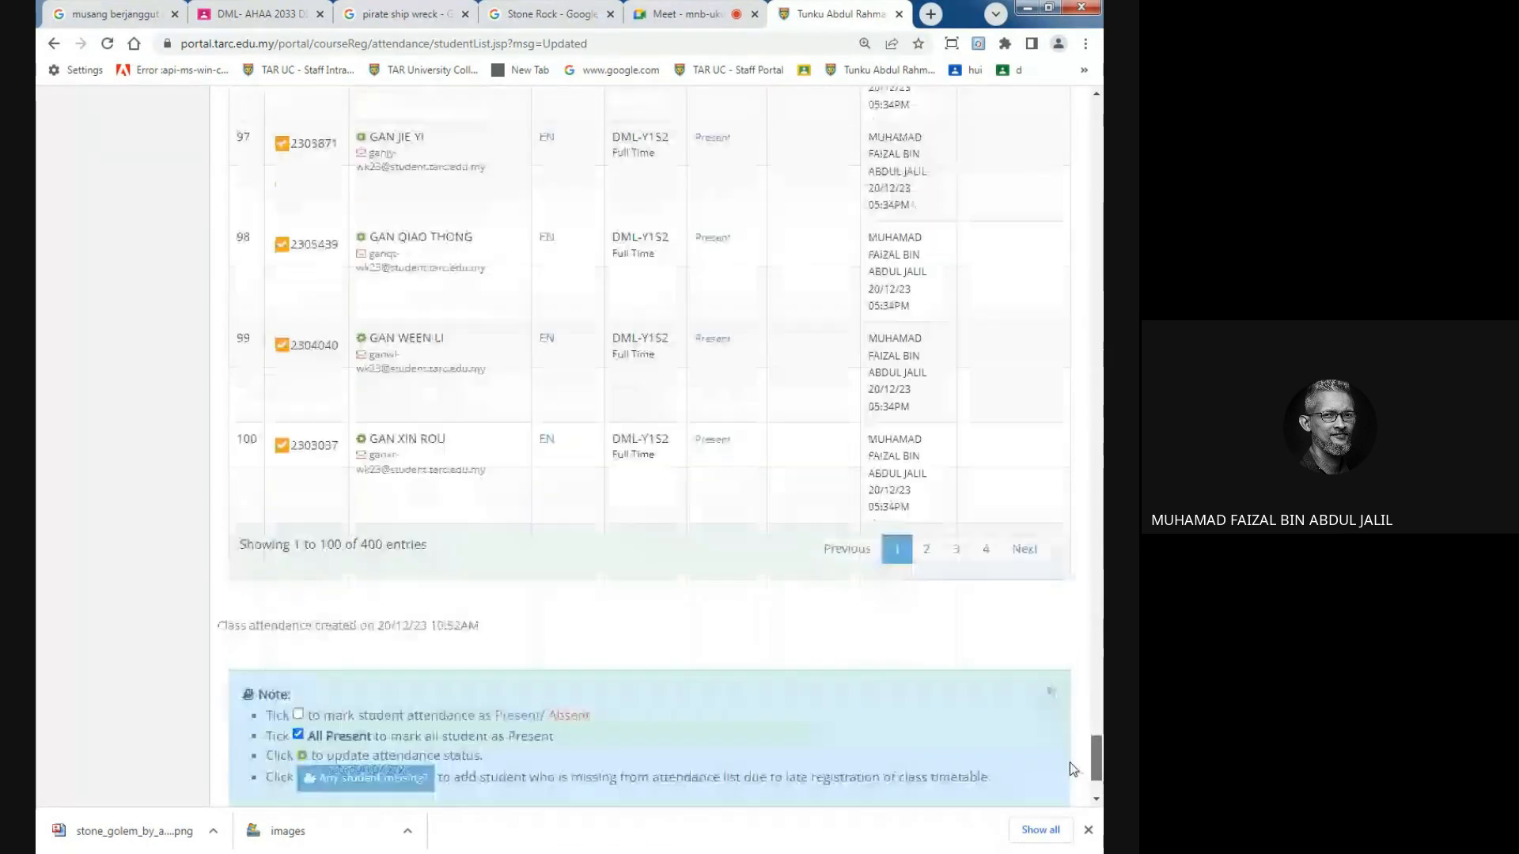
{"action": "left_click", "coordinate": [663, 15]}
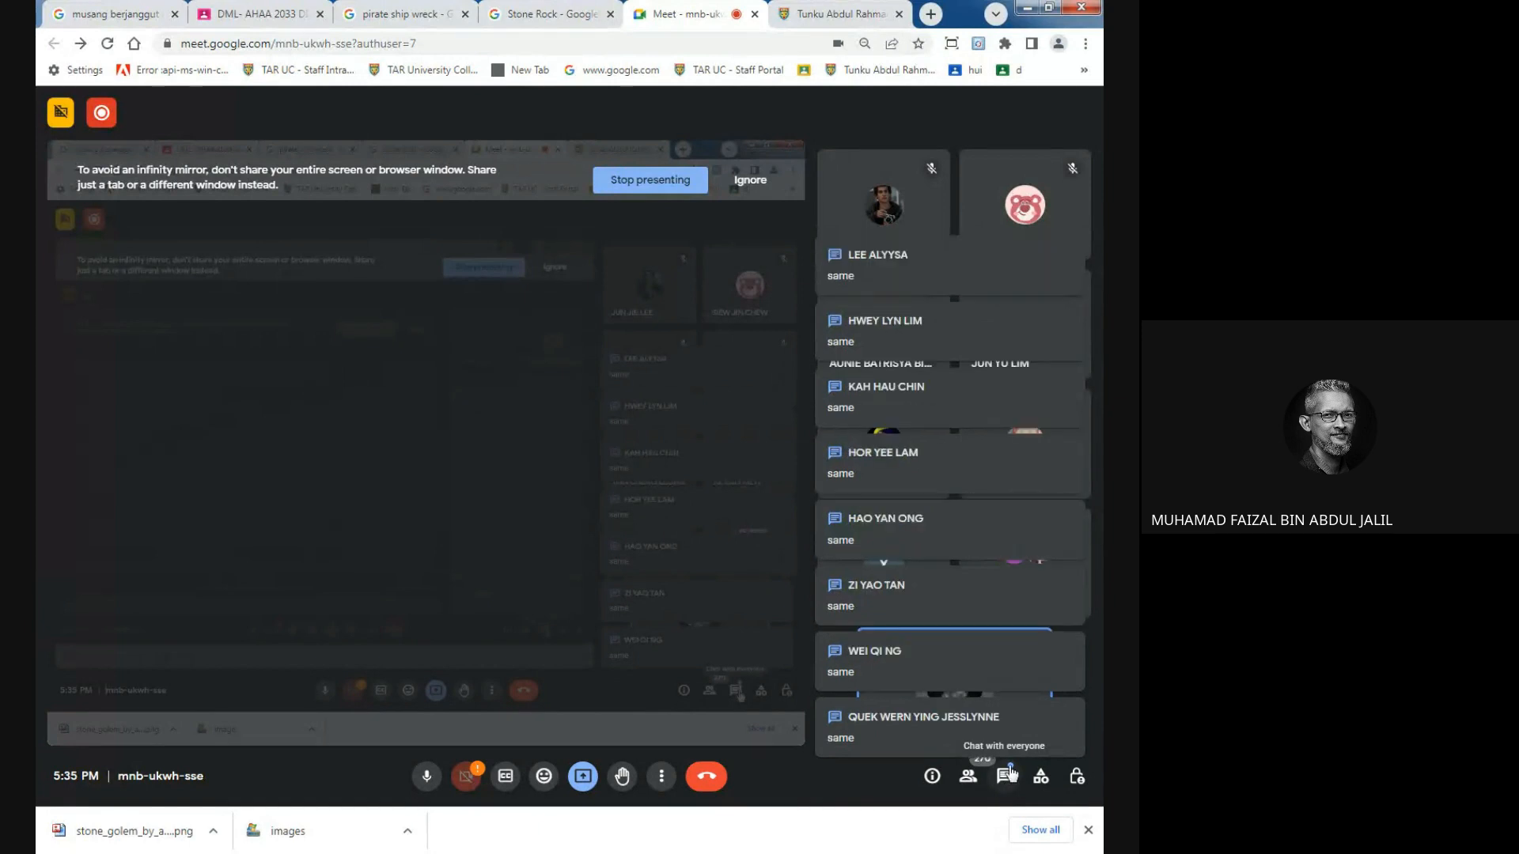
{"action": "left_click", "coordinate": [834, 14]}
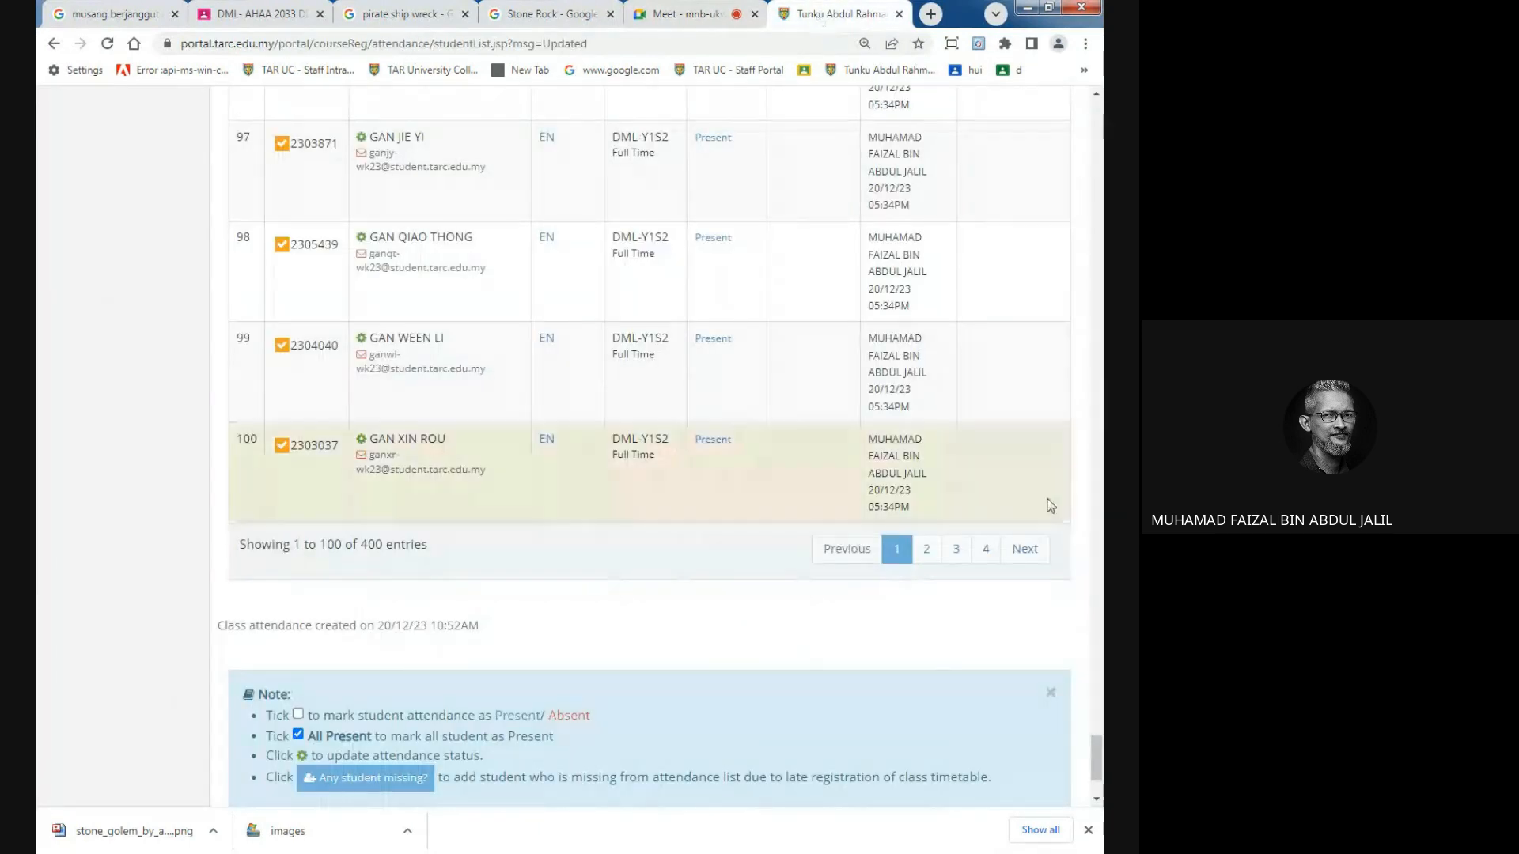
Go through the second page of the student list and mark the student in row 109 as absent.
{"action": "left_click", "coordinate": [934, 553]}
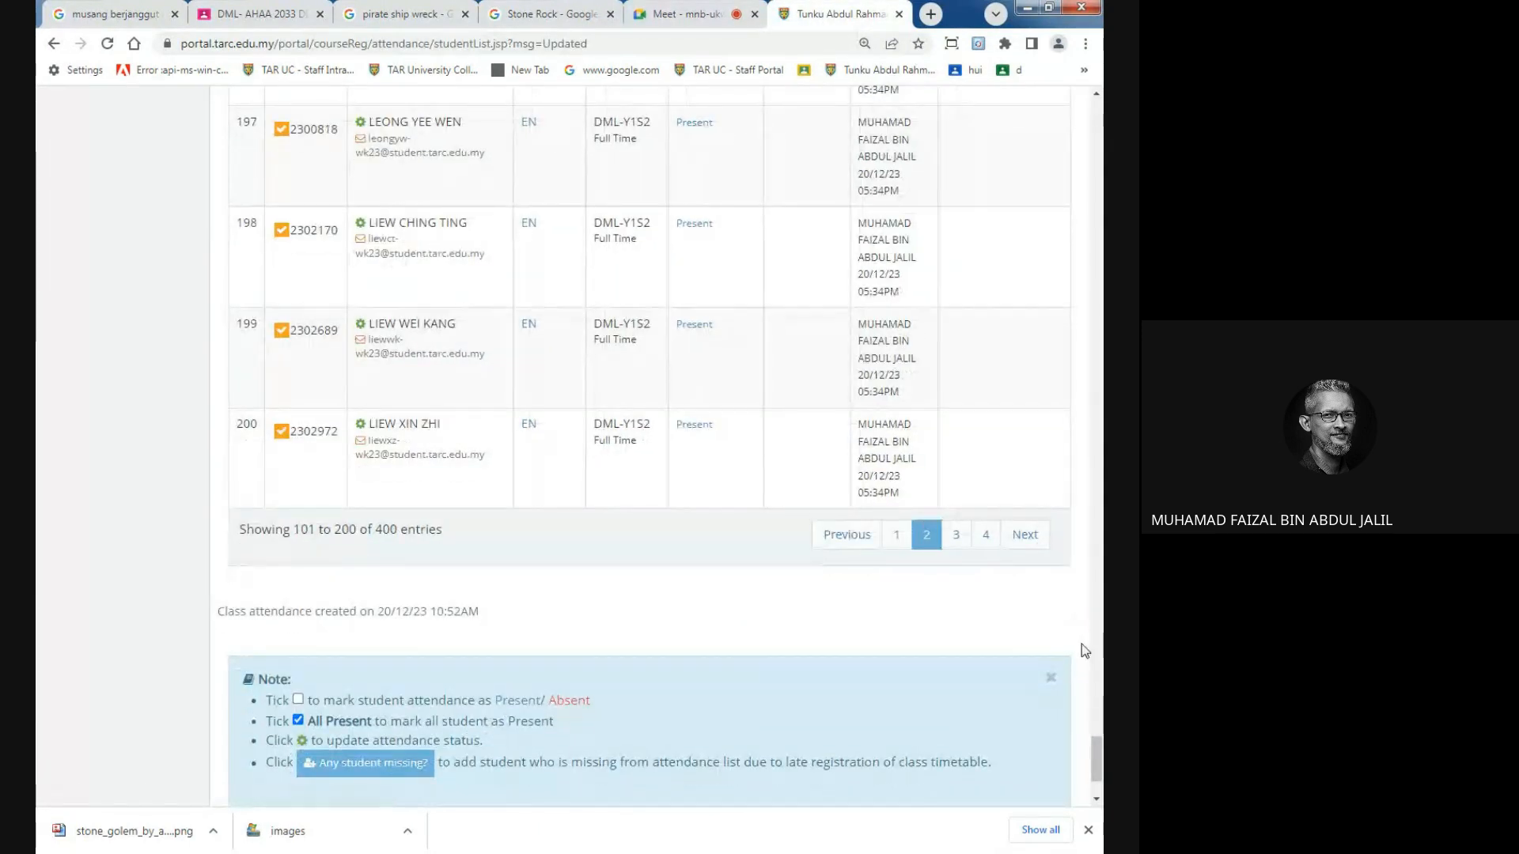
{"action": "scroll", "coordinate": [1099, 682], "scroll_direction": "up", "scroll_amount": 12}
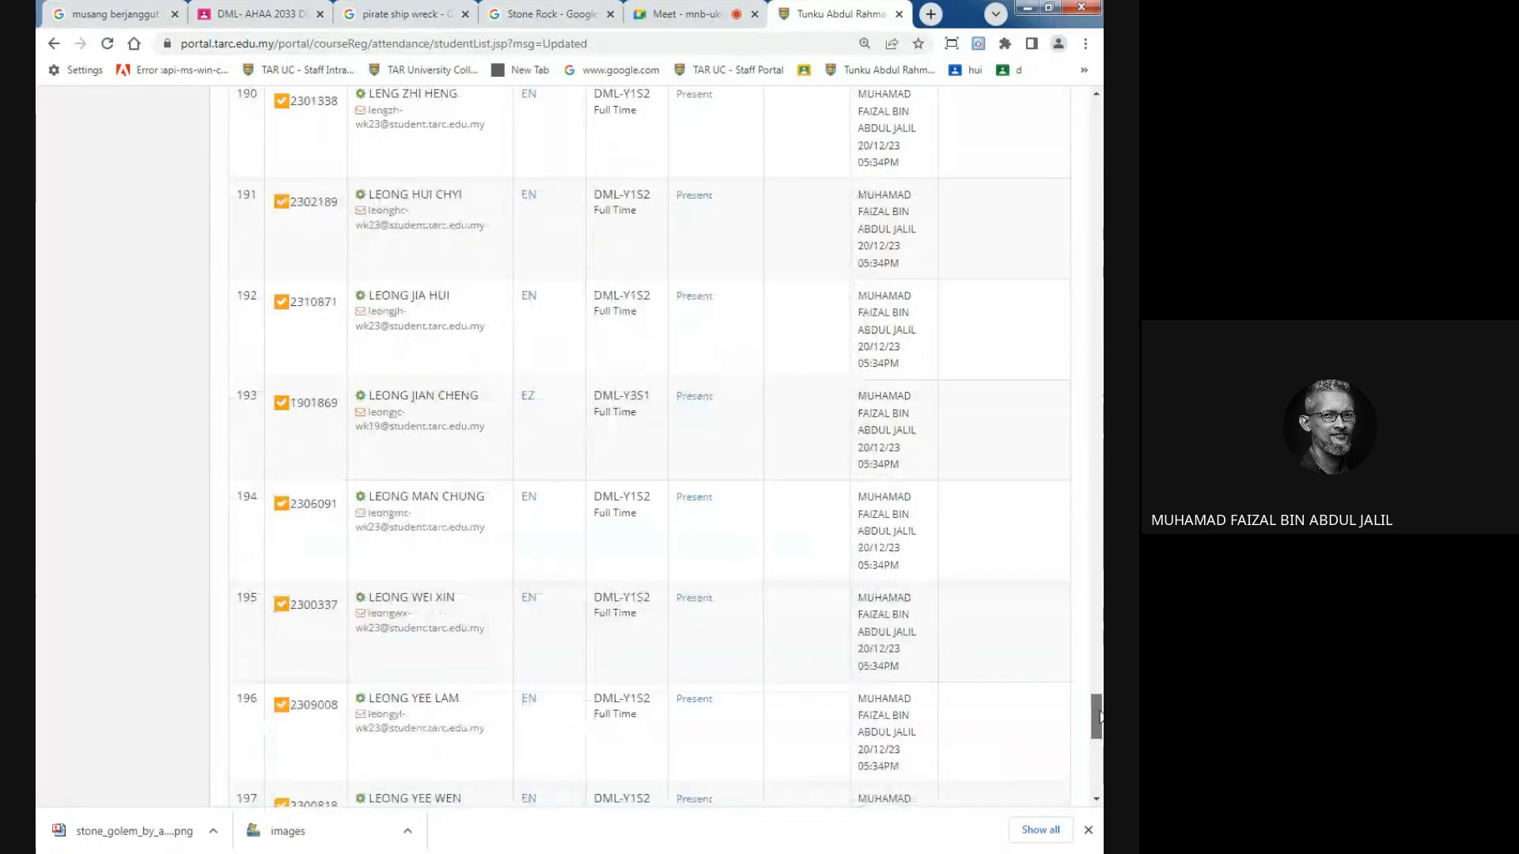
{"action": "scroll", "coordinate": [1099, 682], "scroll_direction": "up", "scroll_amount": 15}
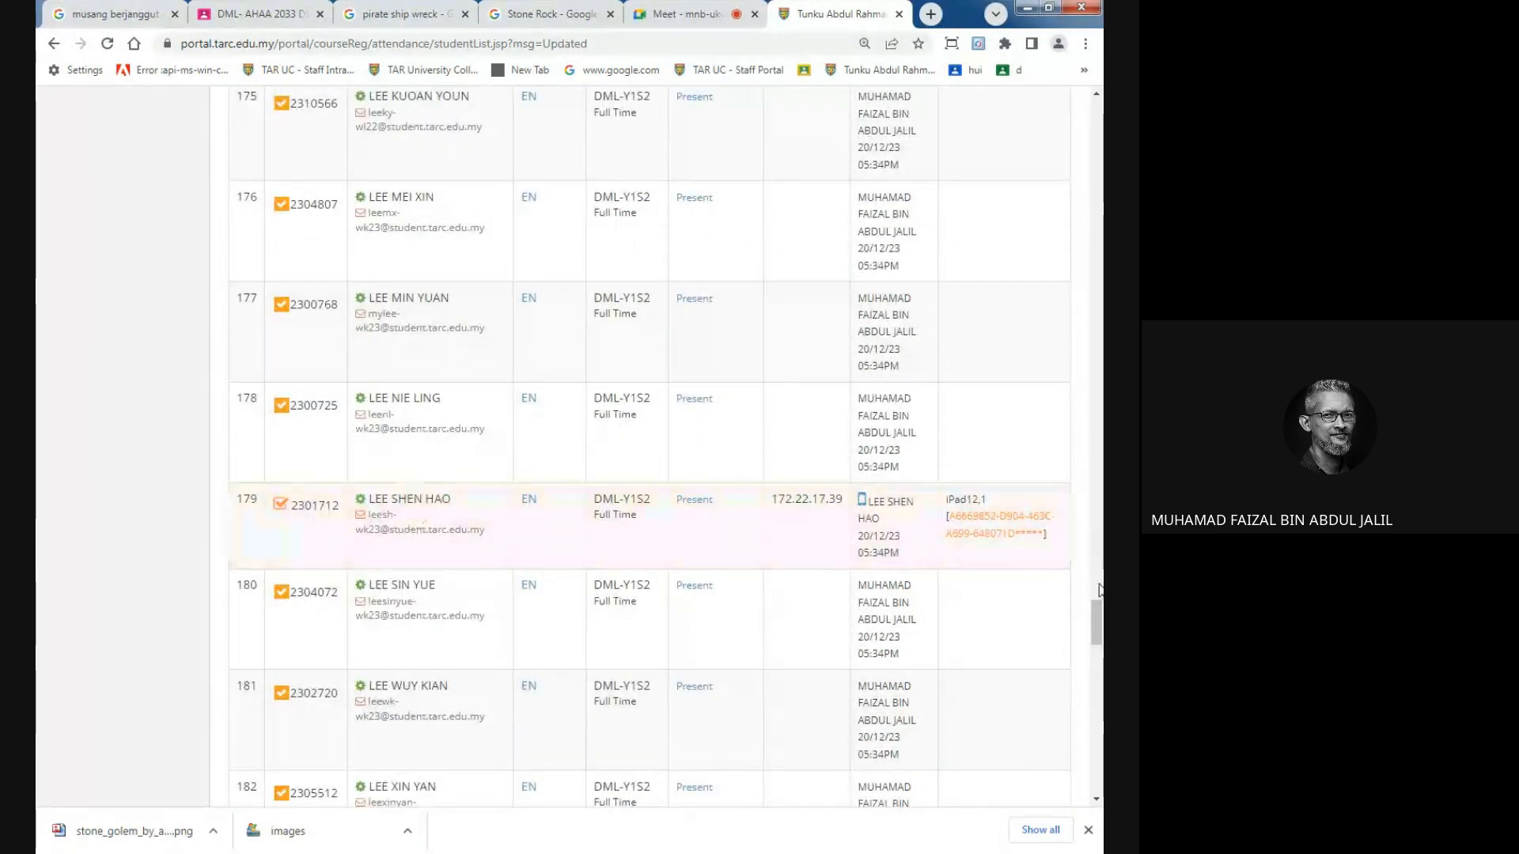
{"action": "left_click_drag", "start_coordinate": [1098, 625], "coordinate": [1098, 180]}
{"action": "left_click", "coordinate": [282, 518]}
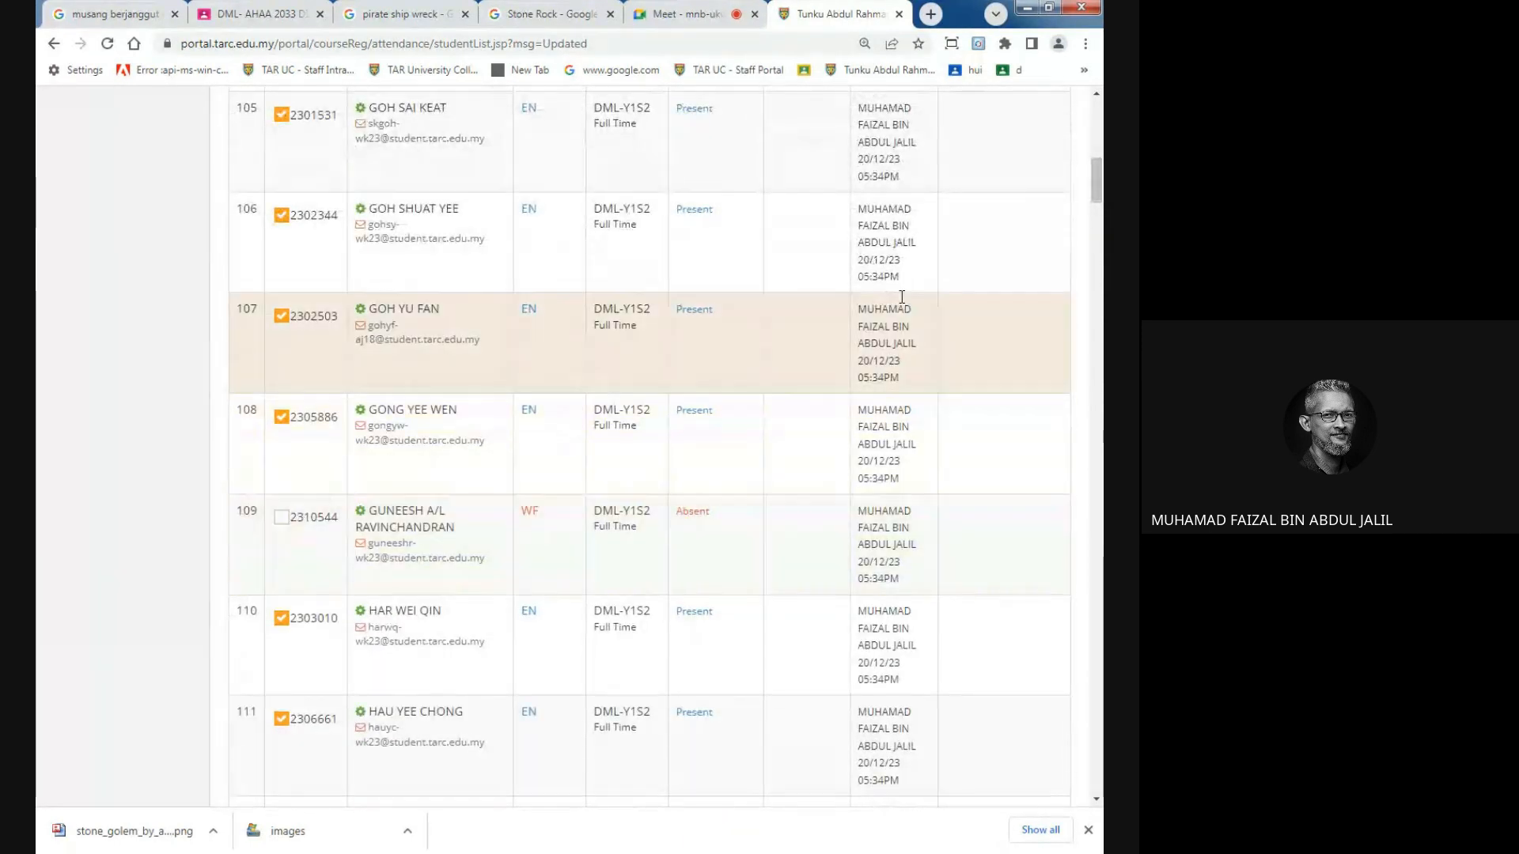
Check the class reactions in the Meet call and review the attendance records on the third and fourth pages of the student list.
{"action": "left_click", "coordinate": [696, 15]}
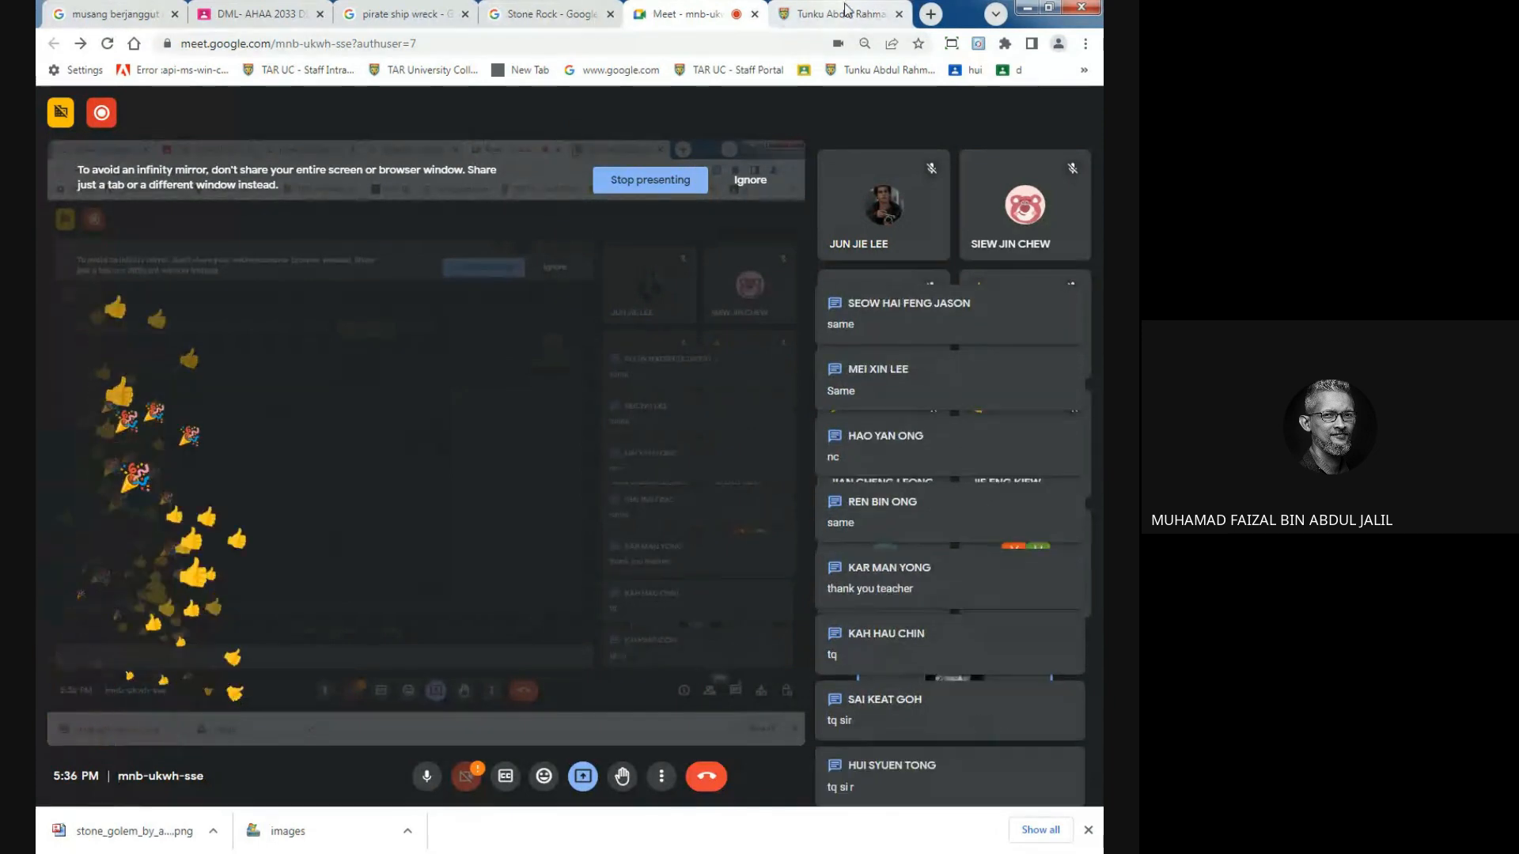
{"action": "key", "text": "ctrl+Tab"}
{"action": "left_click_drag", "start_coordinate": [1099, 182], "coordinate": [1100, 755]}
{"action": "left_click", "coordinate": [956, 590]}
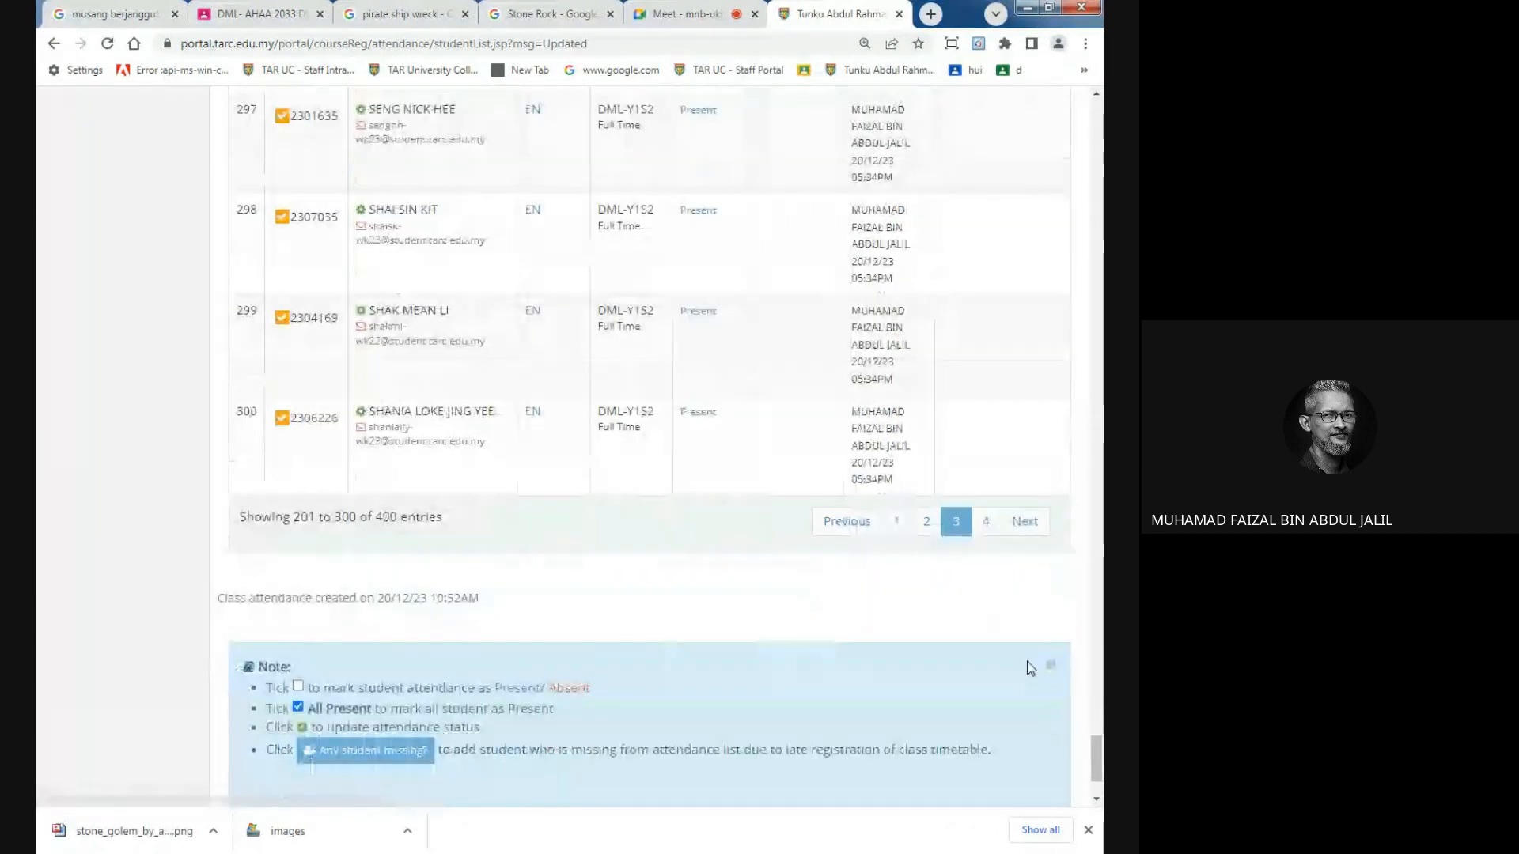
{"action": "left_click_drag", "start_coordinate": [1097, 765], "coordinate": [1098, 845]}
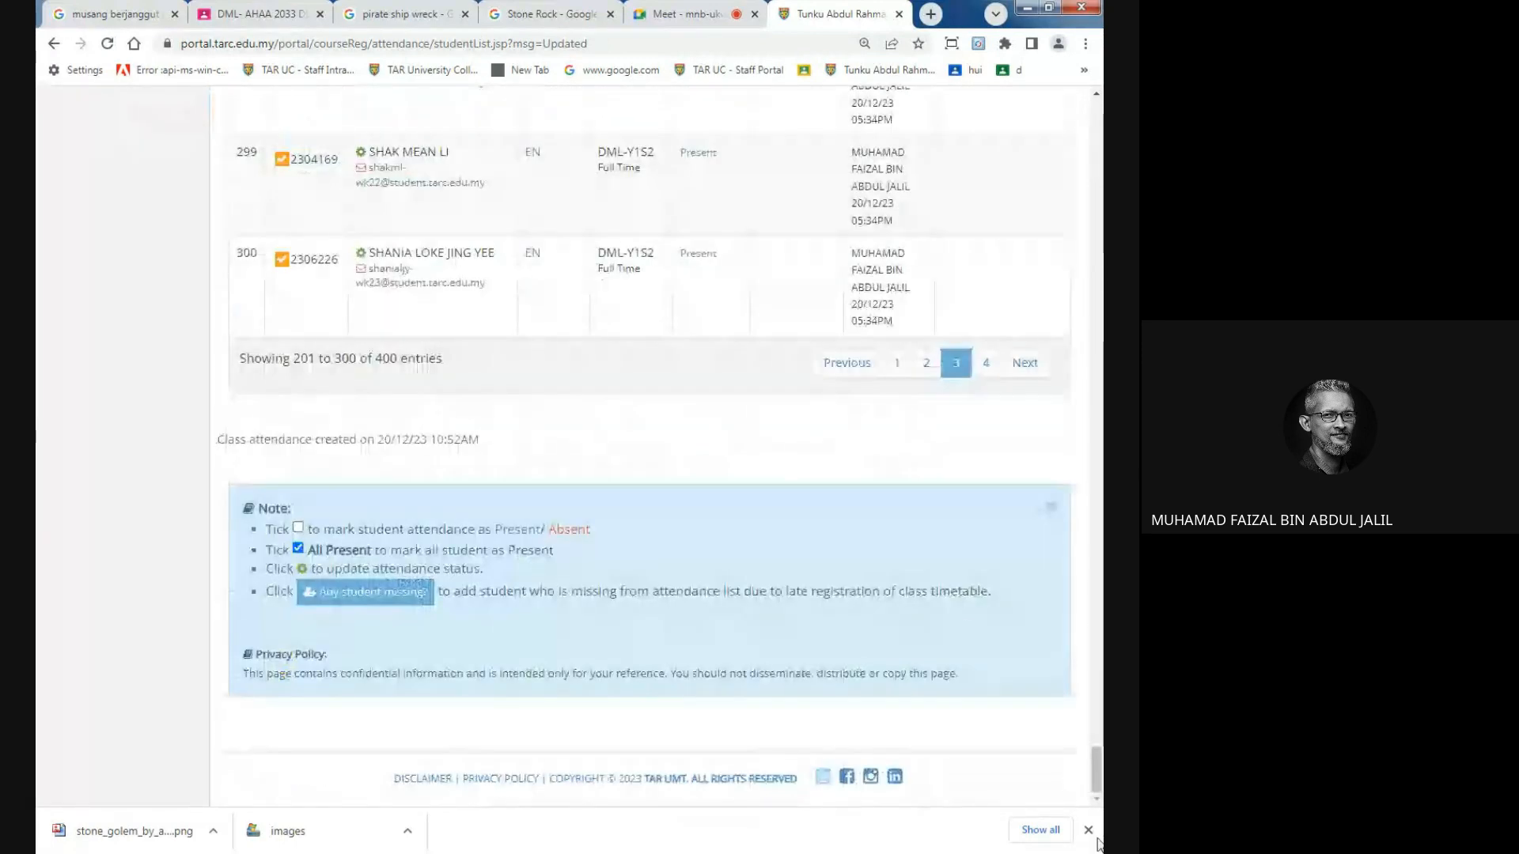
{"action": "left_click", "coordinate": [981, 367]}
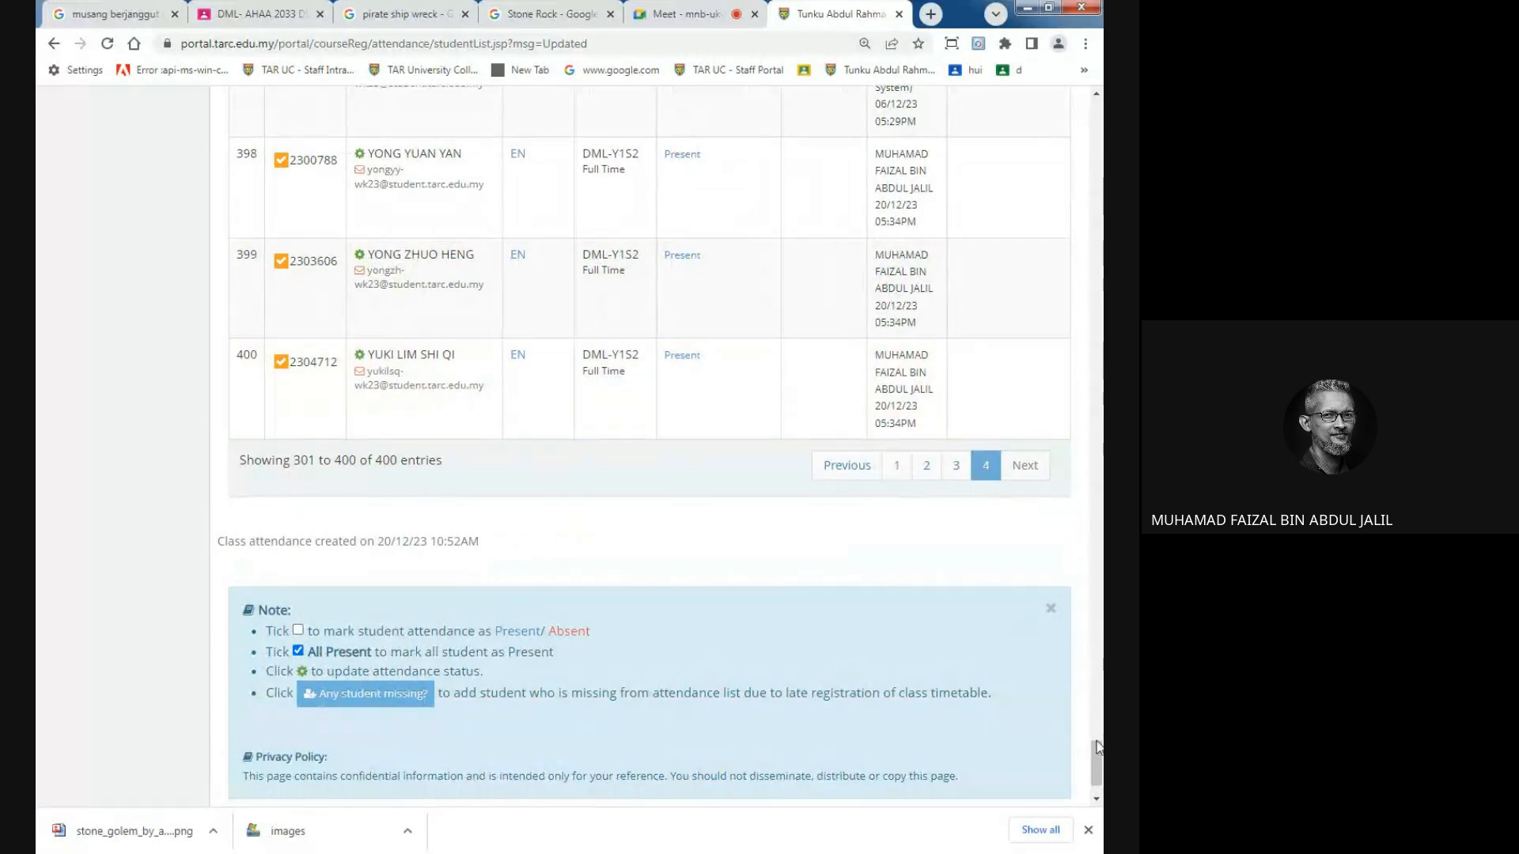
{"action": "left_click_drag", "start_coordinate": [1098, 747], "coordinate": [1097, 677]}
{"action": "left_click_drag", "start_coordinate": [1096, 645], "coordinate": [1099, 131]}
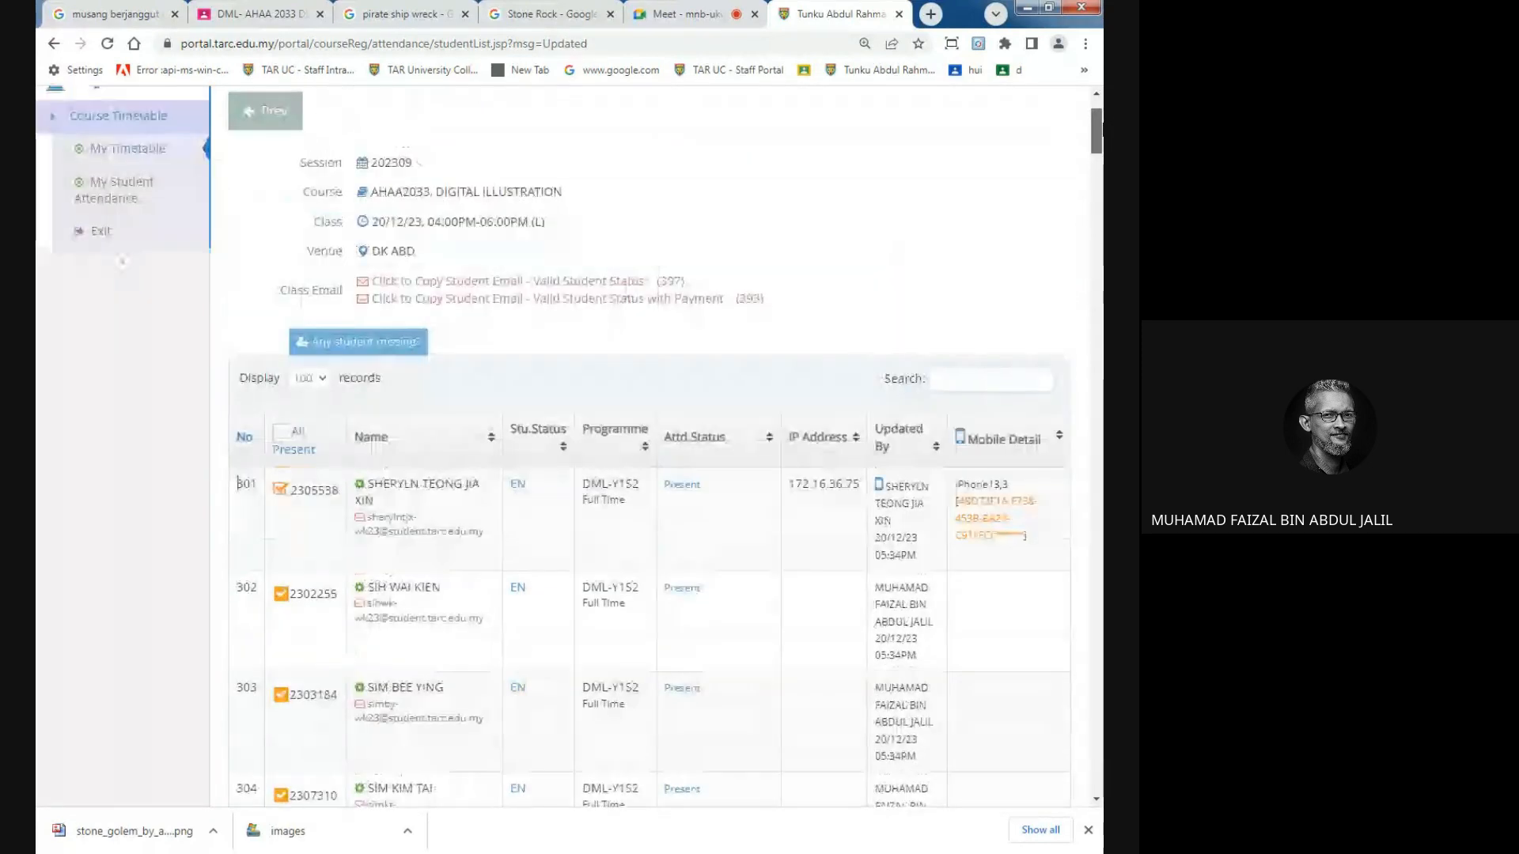
Switch to the Meet call and stop the meeting recording.
{"action": "left_click", "coordinate": [658, 10]}
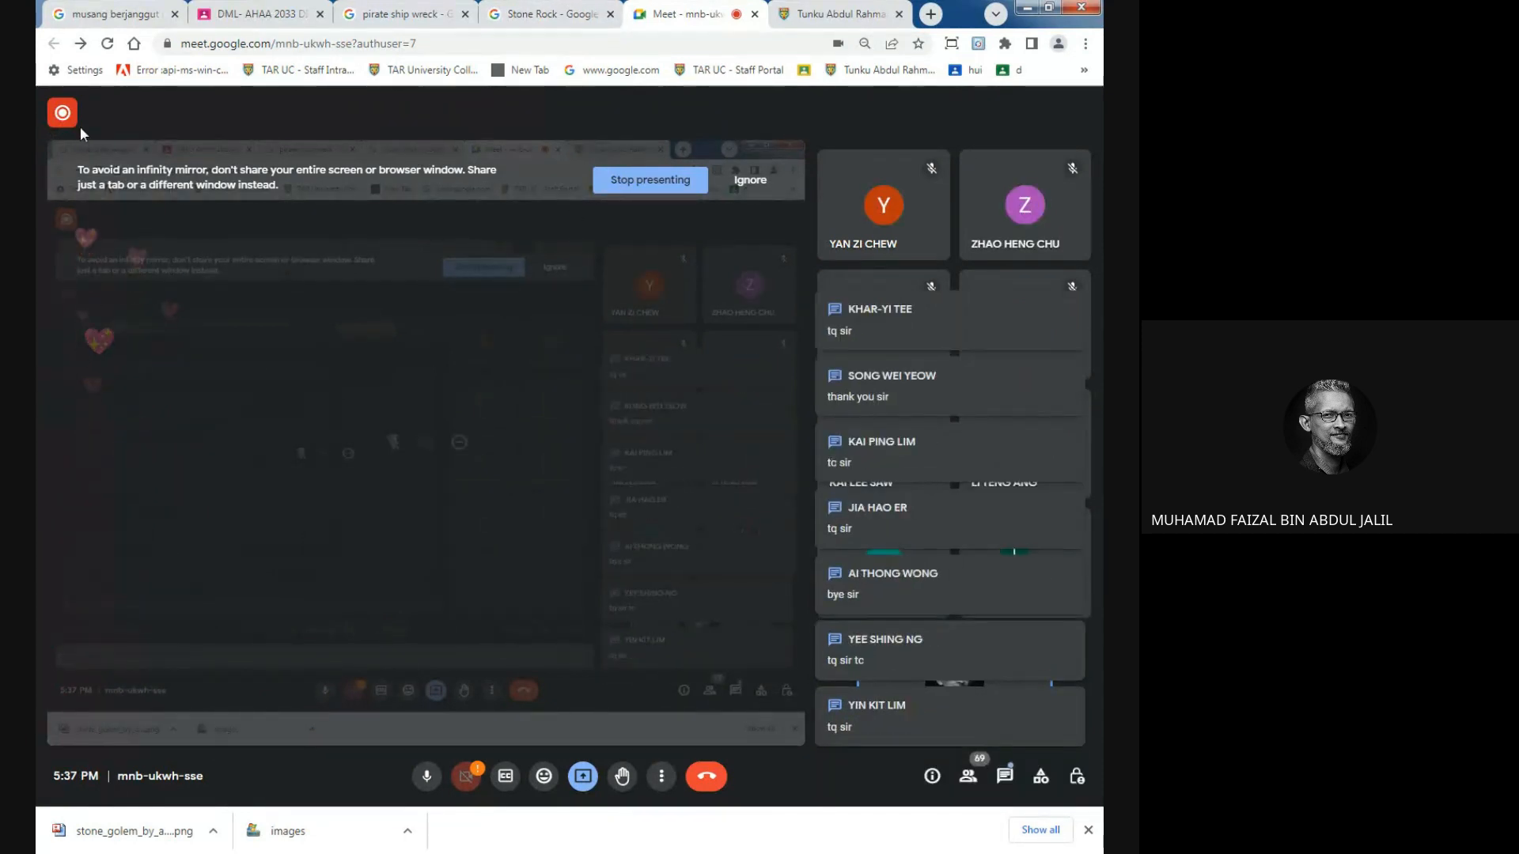
{"action": "mouse_move", "coordinate": [62, 113]}
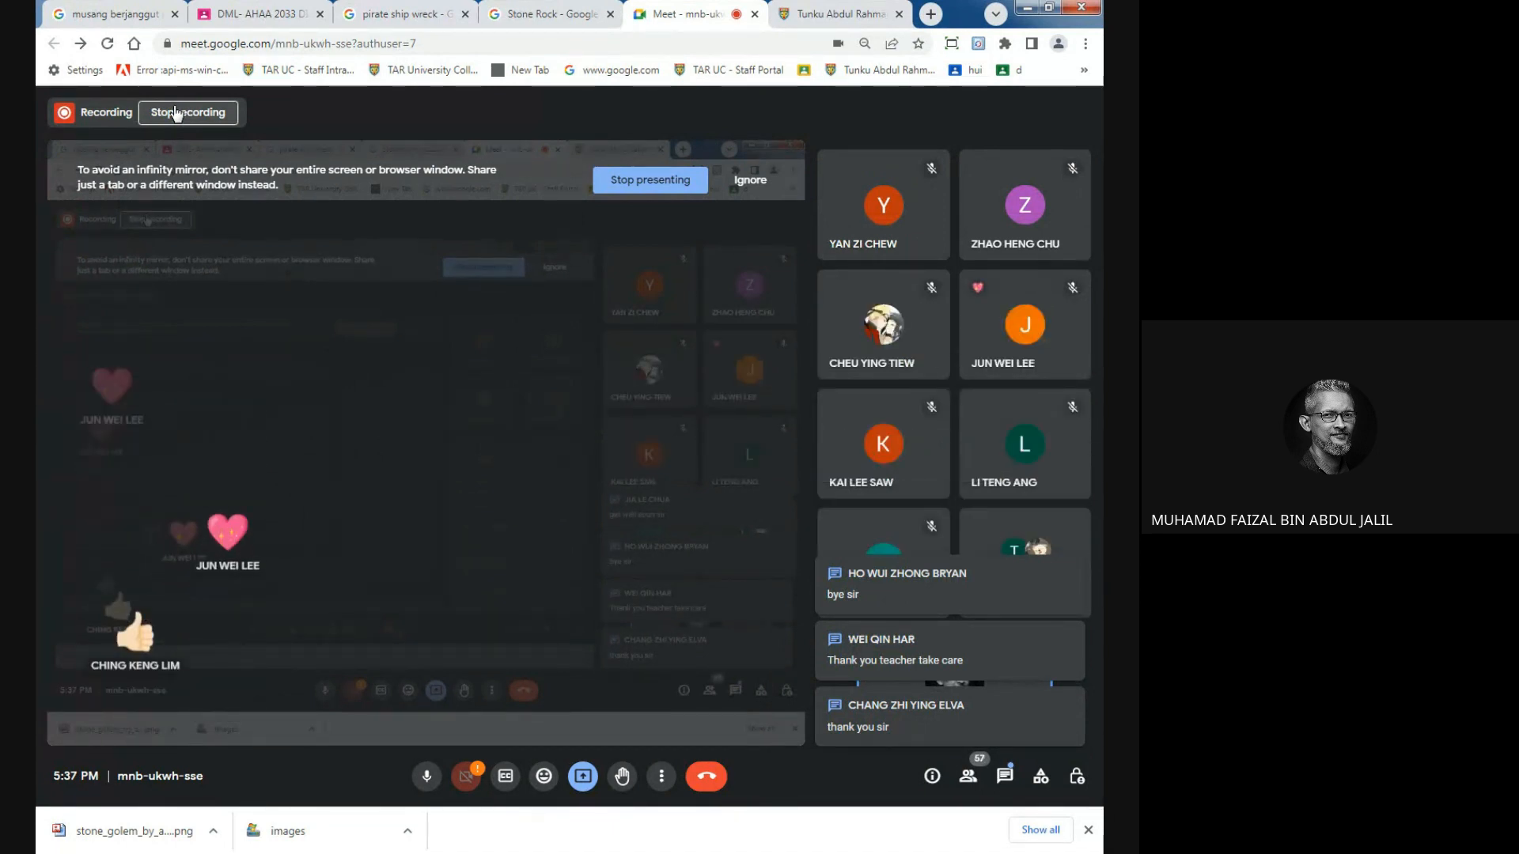
{"action": "left_click", "coordinate": [175, 113]}
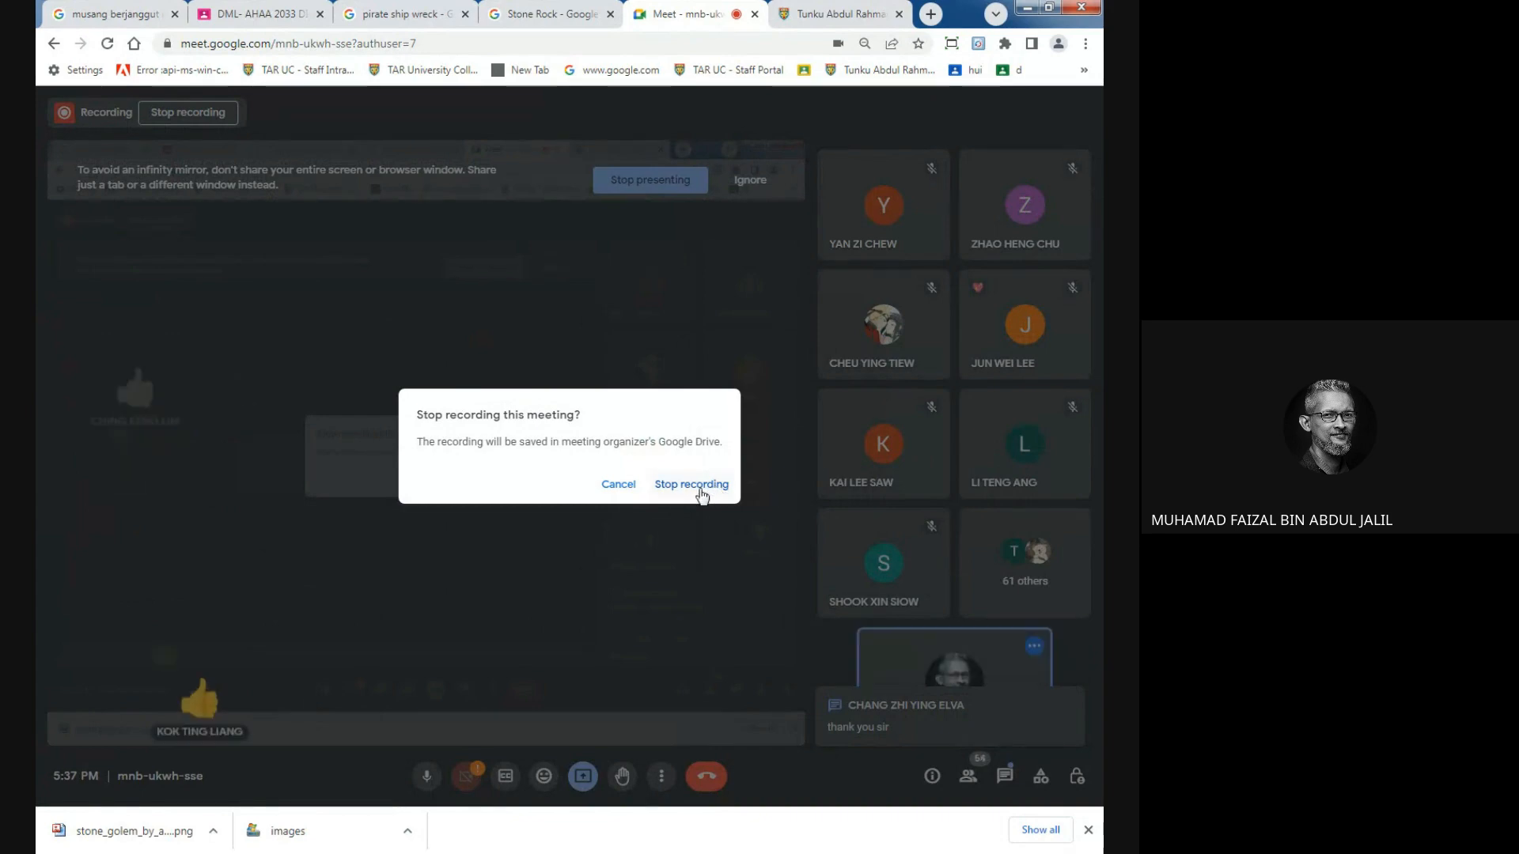